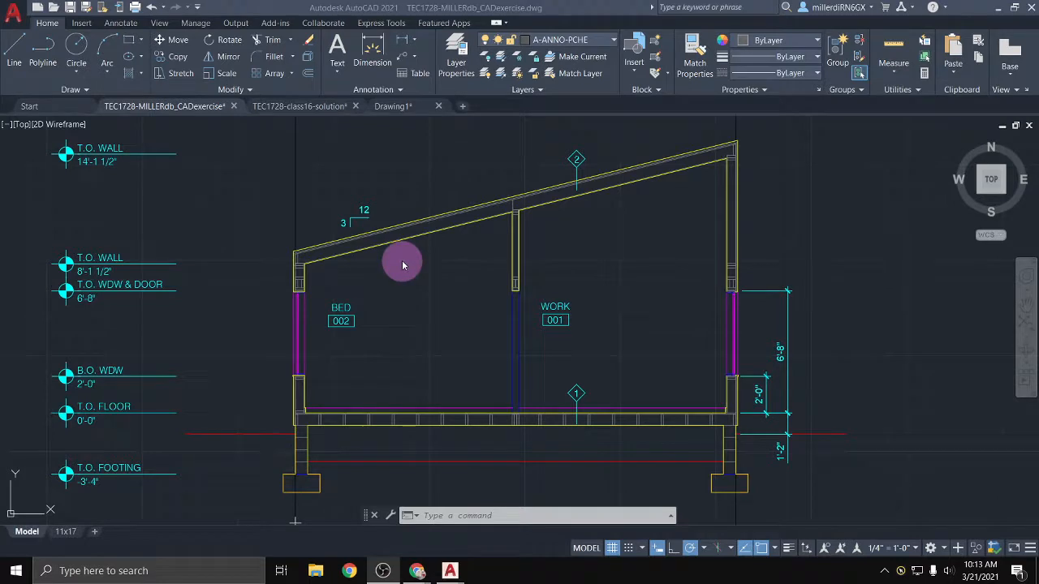
Select the A301 section marker and its opposite end mark on the floor plan to point out the section cut
scroll(341, 297, "down", 4)
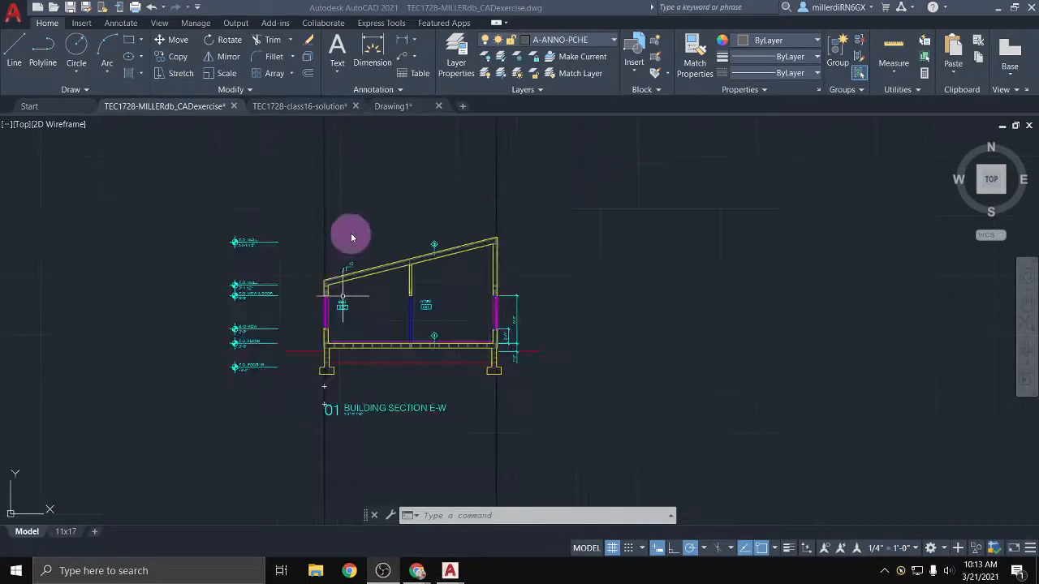
mouse_move(350, 252)
middle_mouse_down()
mouse_move(346, 410)
mouse_move(406, 155)
middle_mouse_up()
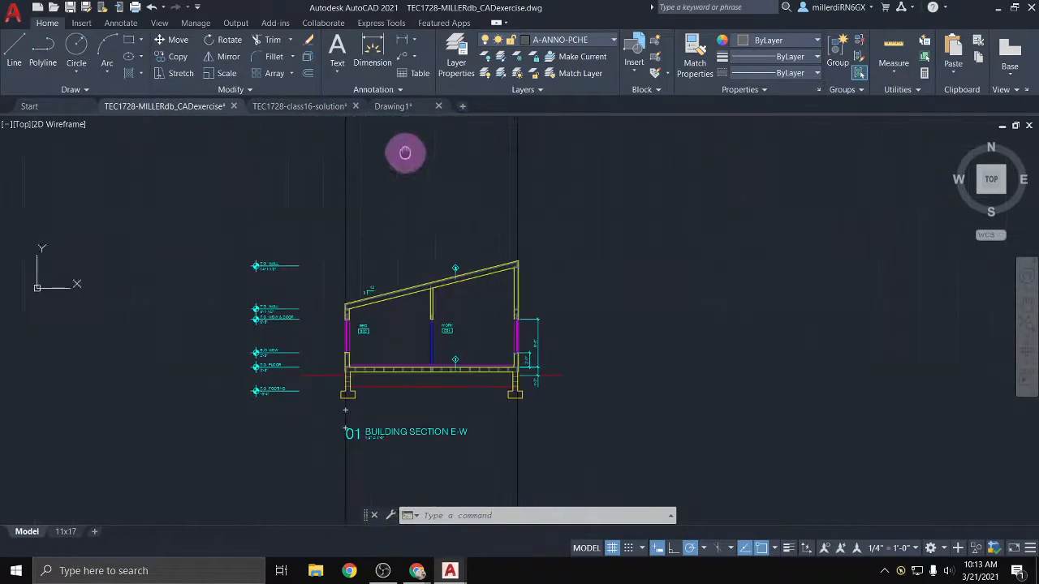
scroll(378, 375, "up", 1)
scroll(378, 369, "down", 4)
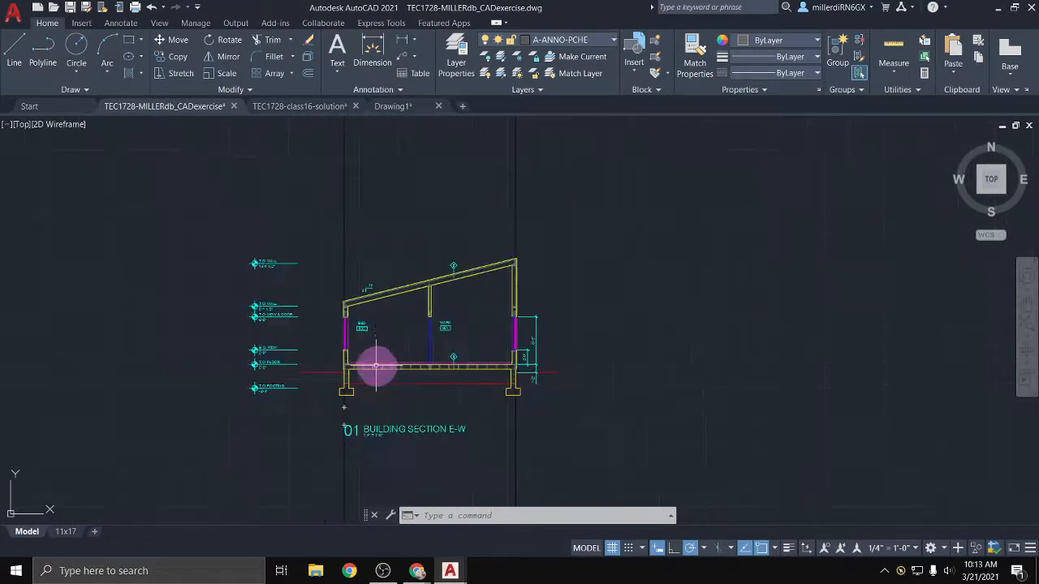
middle_click_drag(384, 219, 379, 416)
scroll(379, 293, "up", 4)
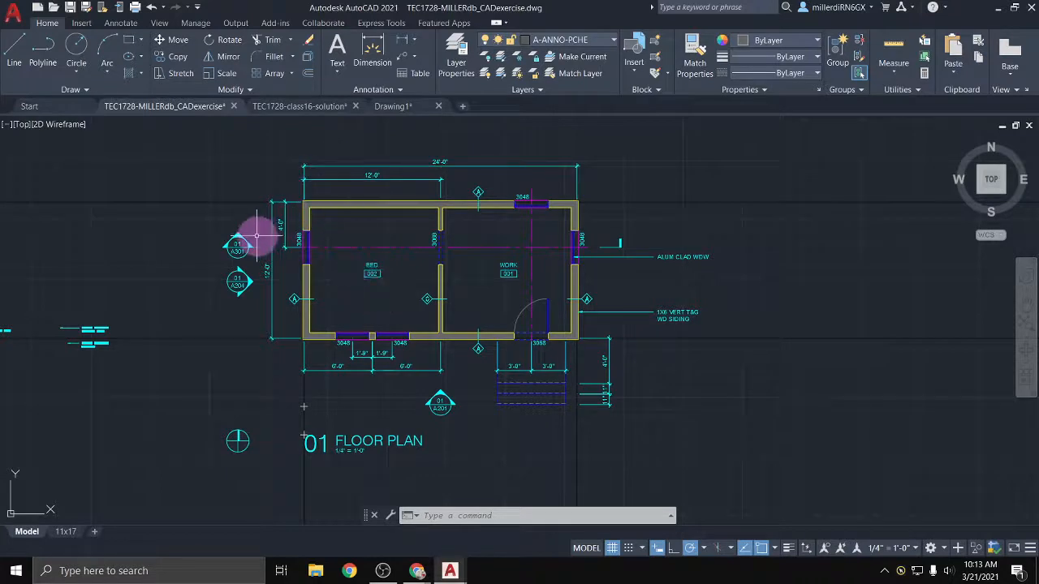
left_click(208, 221)
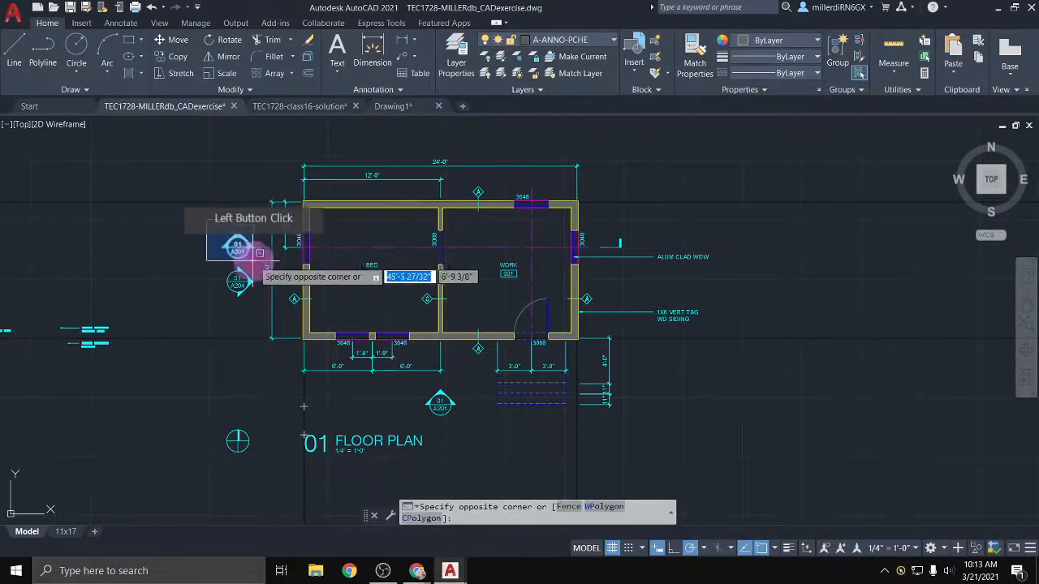
left_click(404, 261)
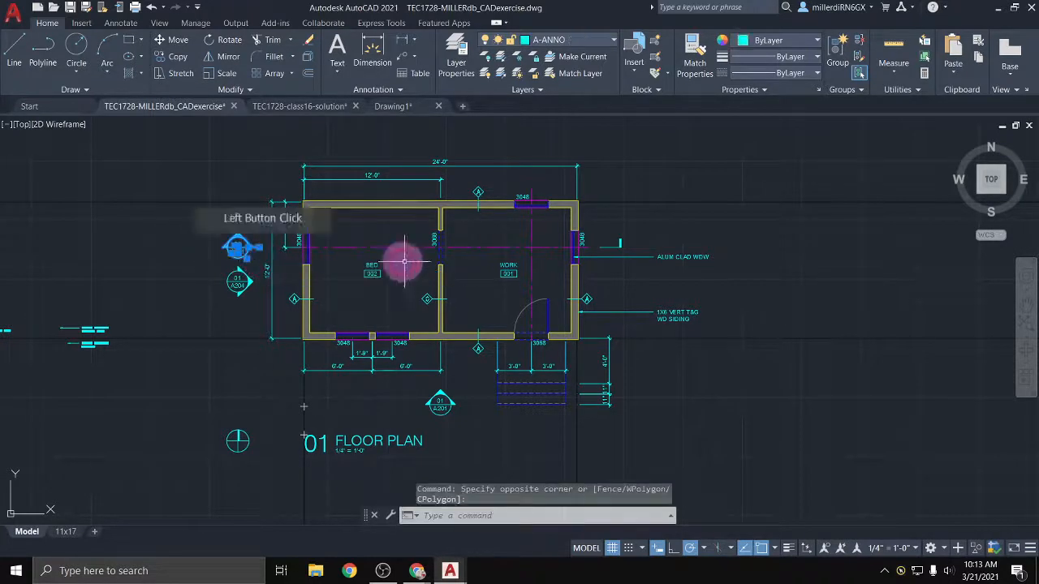
left_click(597, 233)
left_click(646, 243)
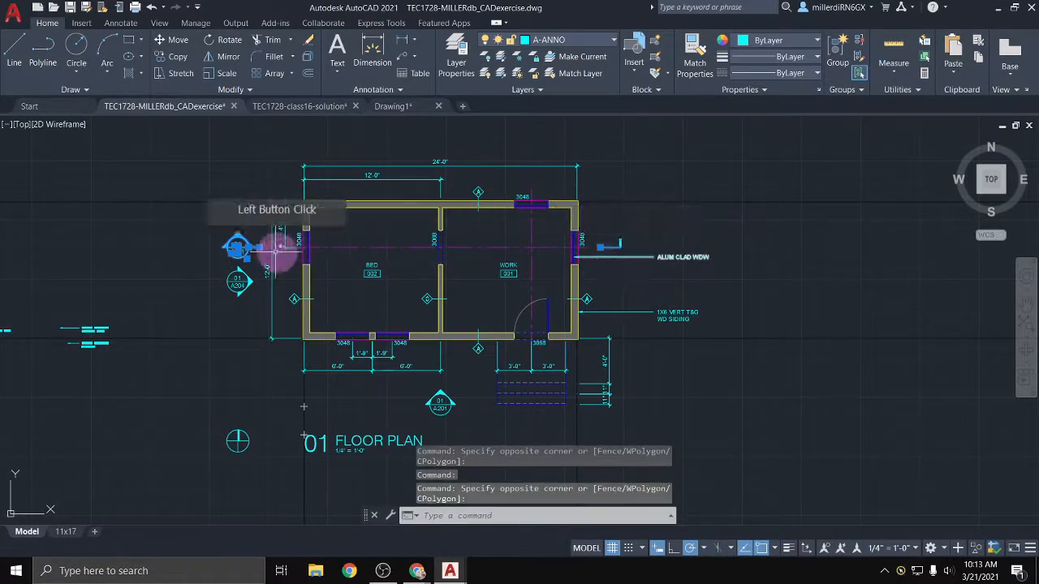
scroll(244, 251, "up", 2)
scroll(243, 249, "up", 2)
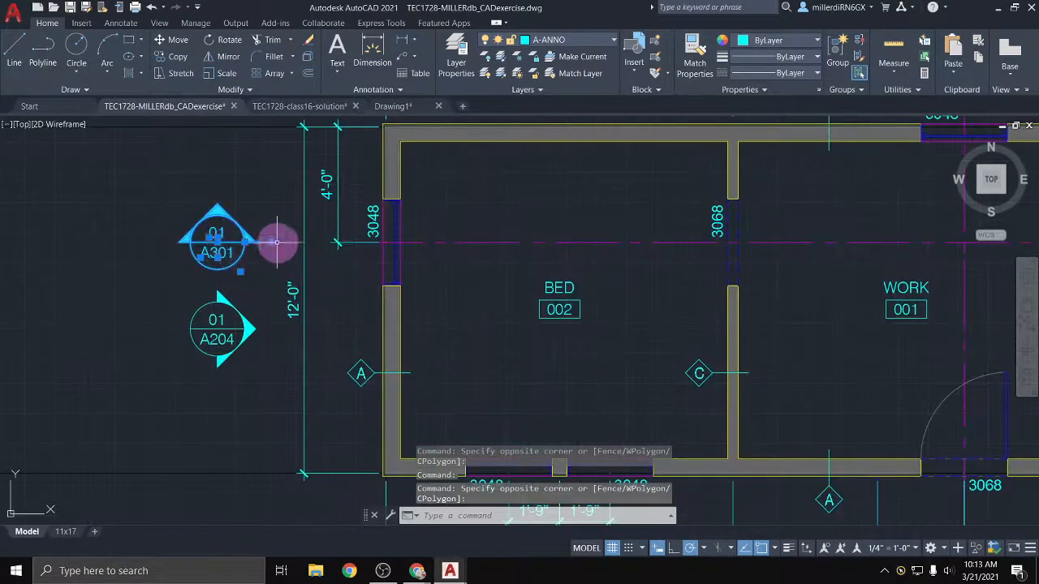
scroll(316, 243, "down", 2)
left_click(259, 242)
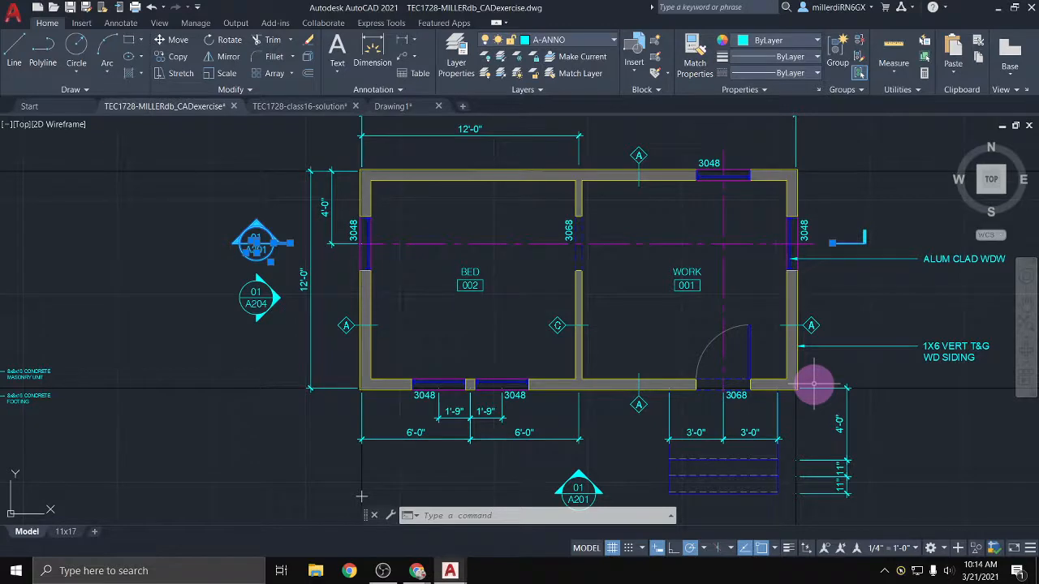
Examine how Building Section E-W lines up with the floor plan above and the elevations below it
scroll(728, 327, "down", 2)
mouse_move(677, 416)
middle_mouse_down()
mouse_move(624, 306)
mouse_move(620, 126)
middle_mouse_up()
scroll(620, 128, "down", 2)
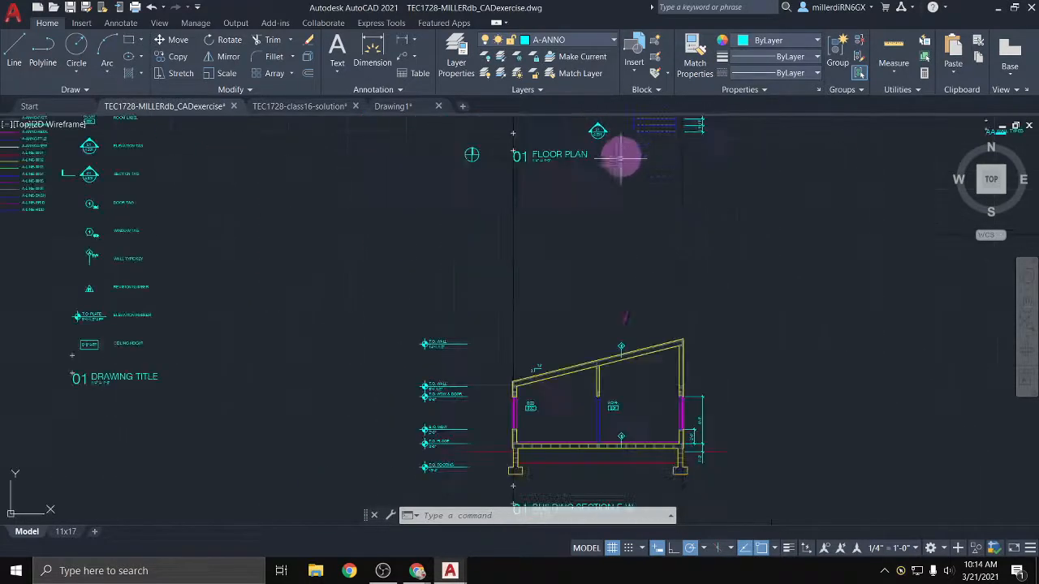
middle_click_drag(619, 395, 563, 308)
scroll(563, 312, "up", 2)
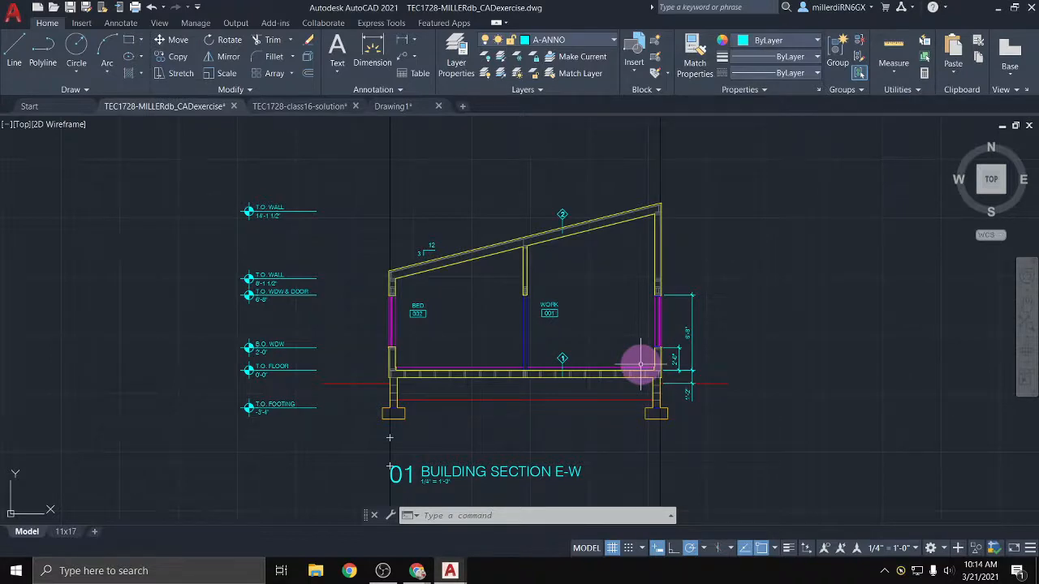
scroll(631, 364, "down", 4)
middle_click_drag(591, 413, 556, 292)
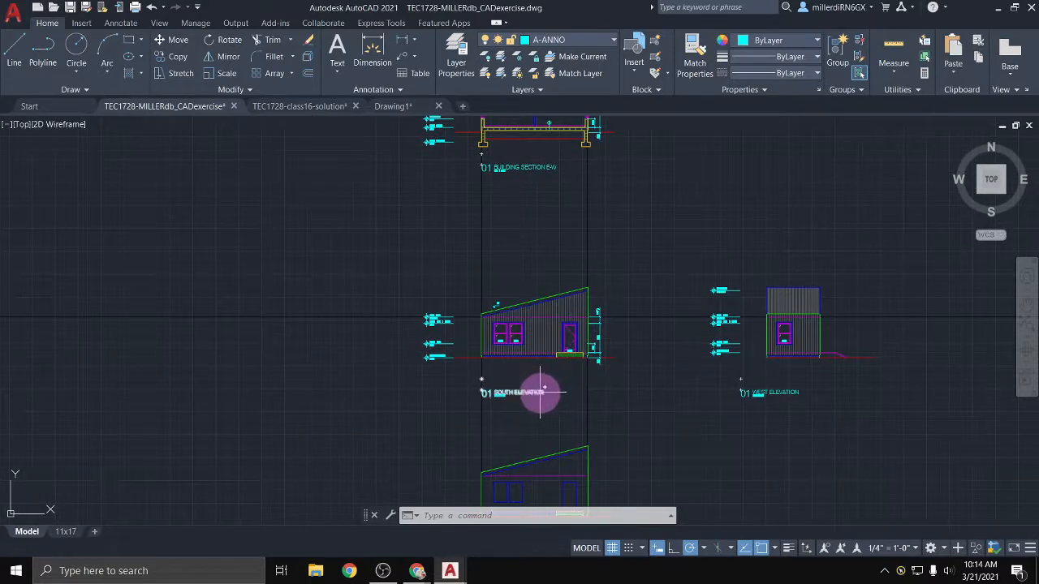
mouse_move(541, 392)
middle_mouse_down()
mouse_move(519, 304)
mouse_move(530, 507)
middle_mouse_up()
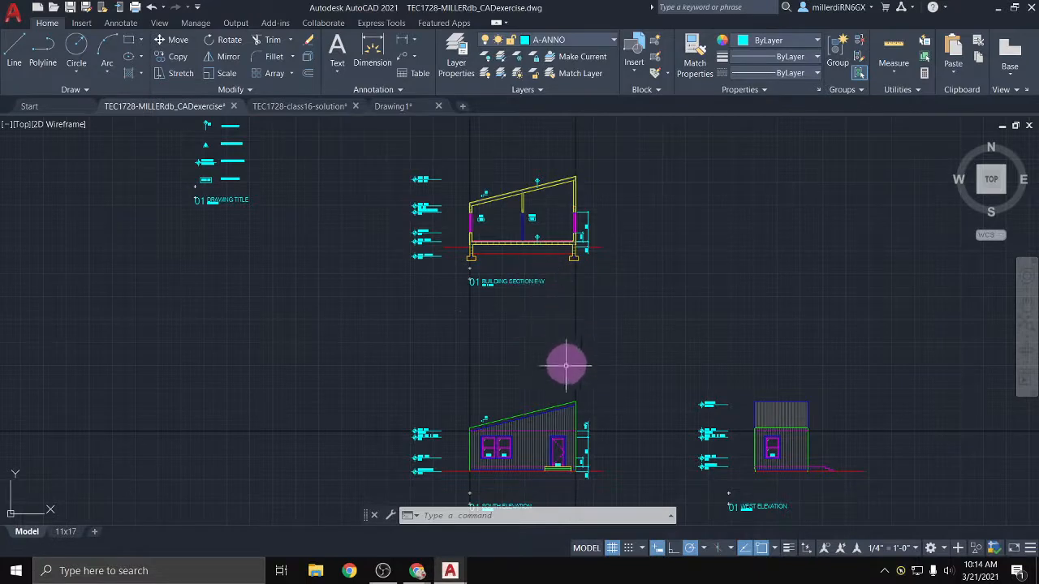
middle_click_drag(545, 361, 534, 266)
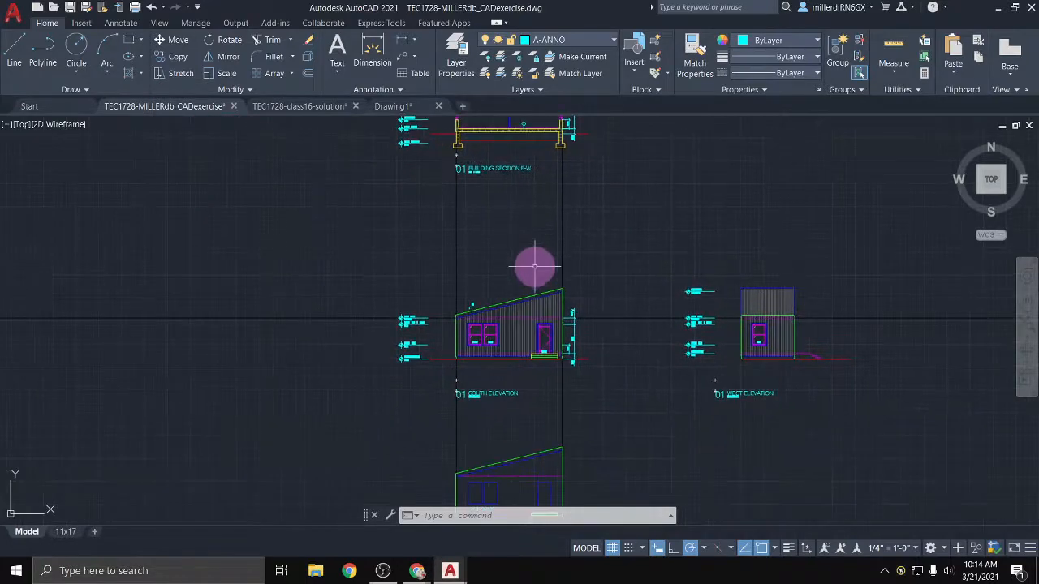
middle_click_drag(527, 317, 500, 187)
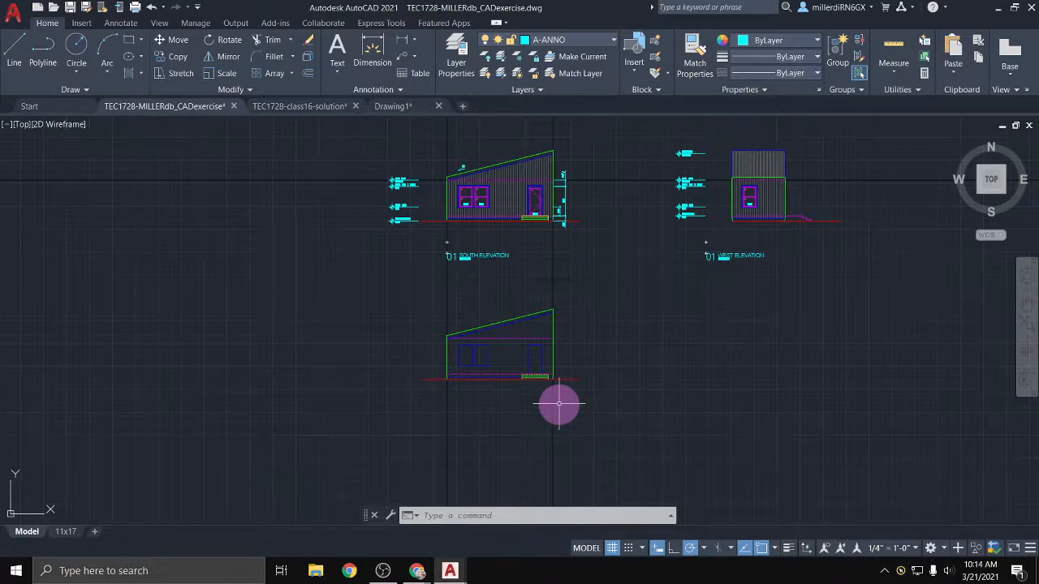
mouse_move(483, 202)
middle_mouse_down()
mouse_move(503, 290)
mouse_move(486, 481)
middle_mouse_up()
middle_click_drag(476, 235, 459, 308)
Inspect the bedroom-side exterior wall in Building Section E-W, from the roof and window to the floor and footing
scroll(460, 309, "up", 2)
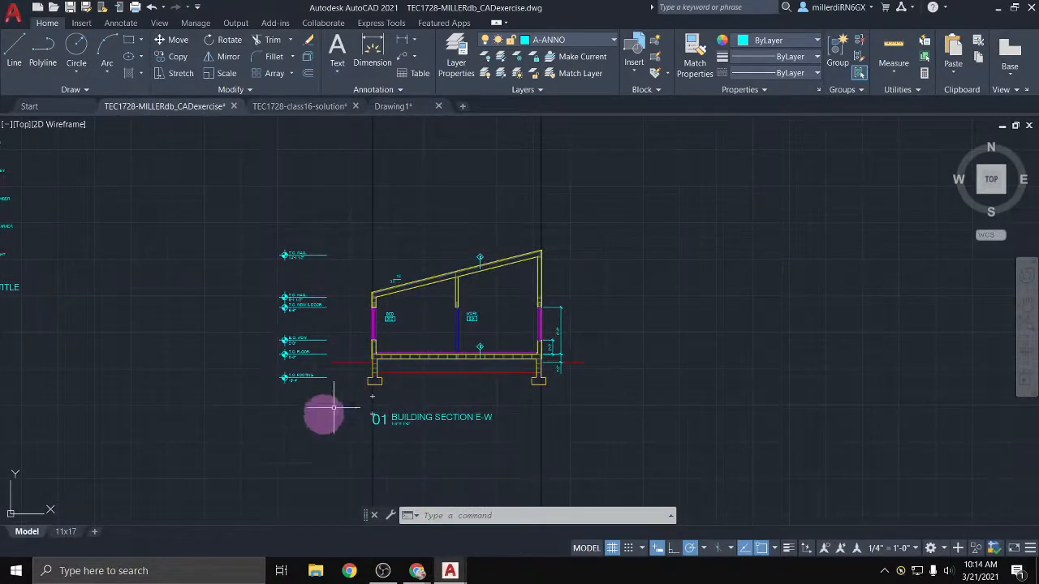
scroll(345, 328, "up", 3)
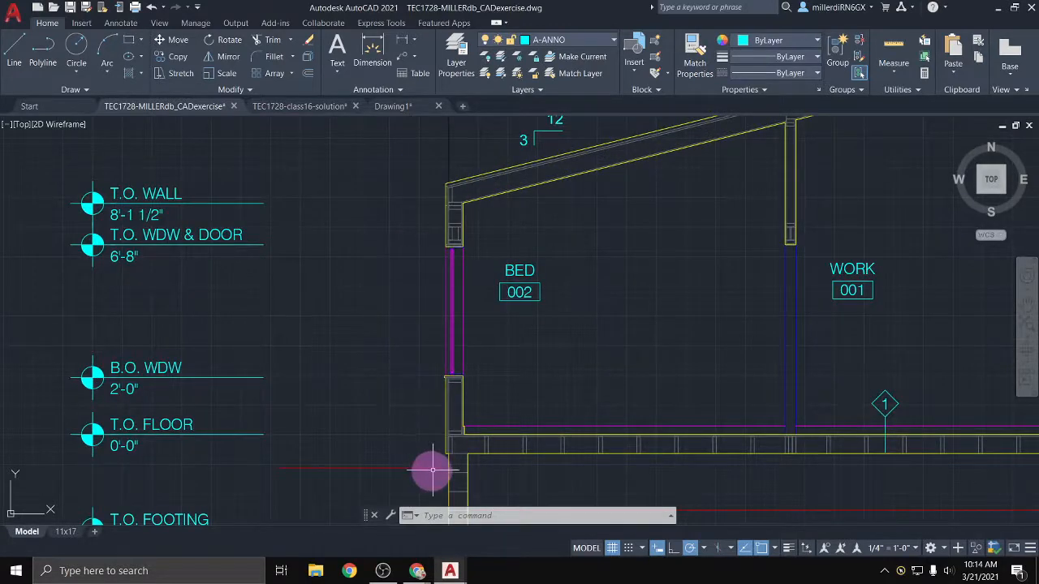
middle_click_drag(432, 448, 435, 404)
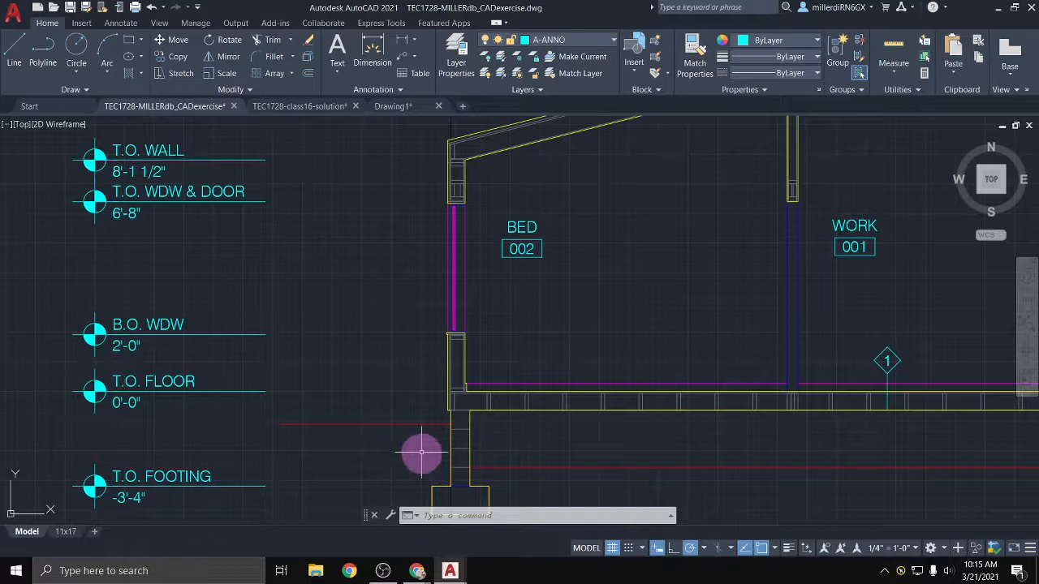
scroll(493, 389, "down", 5)
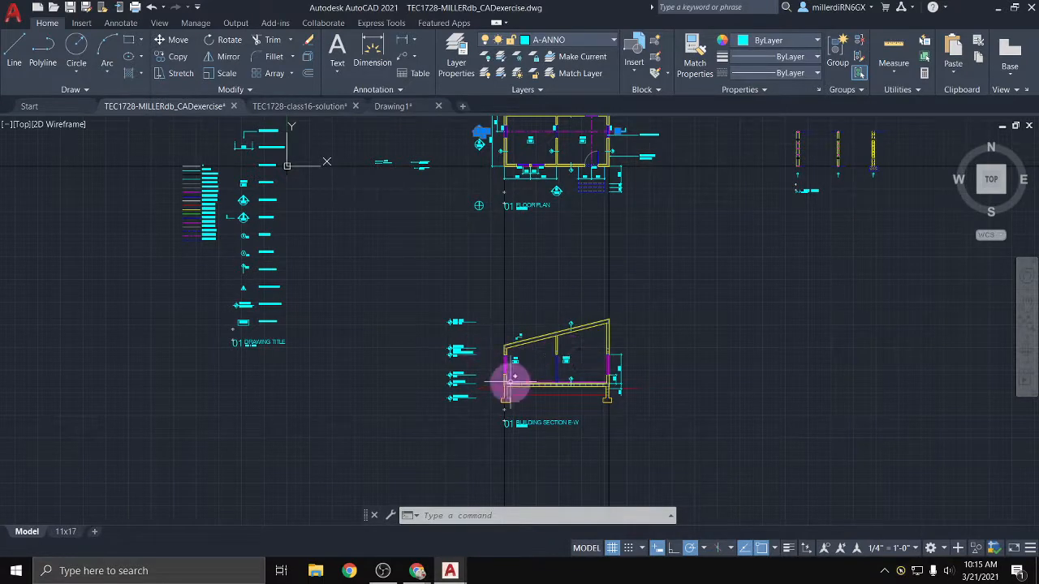
scroll(524, 379, "up", 5)
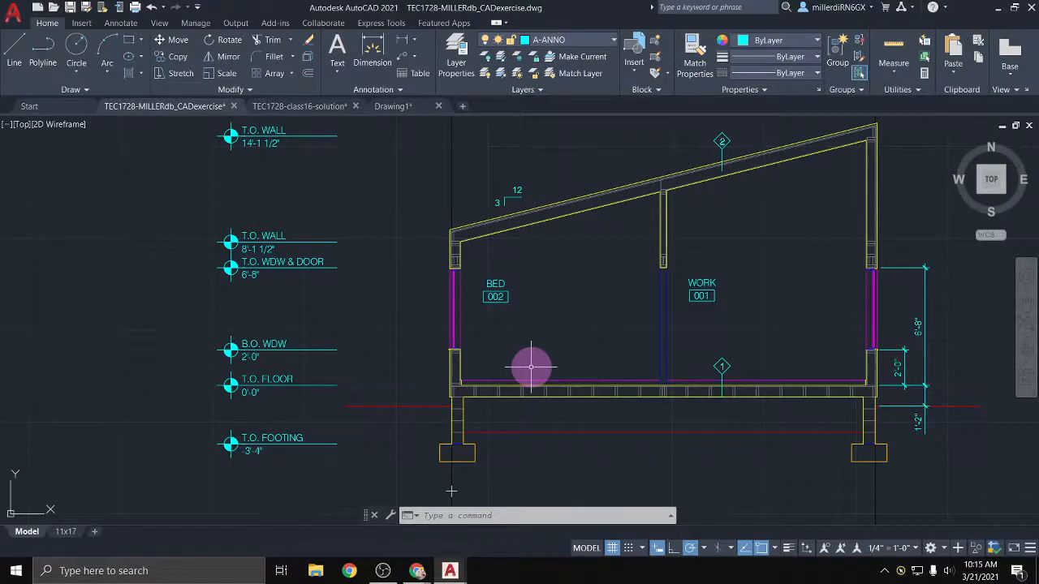
scroll(521, 365, "down", 2)
mouse_move(521, 364)
middle_mouse_down()
mouse_move(498, 343)
mouse_move(453, 343)
middle_mouse_up()
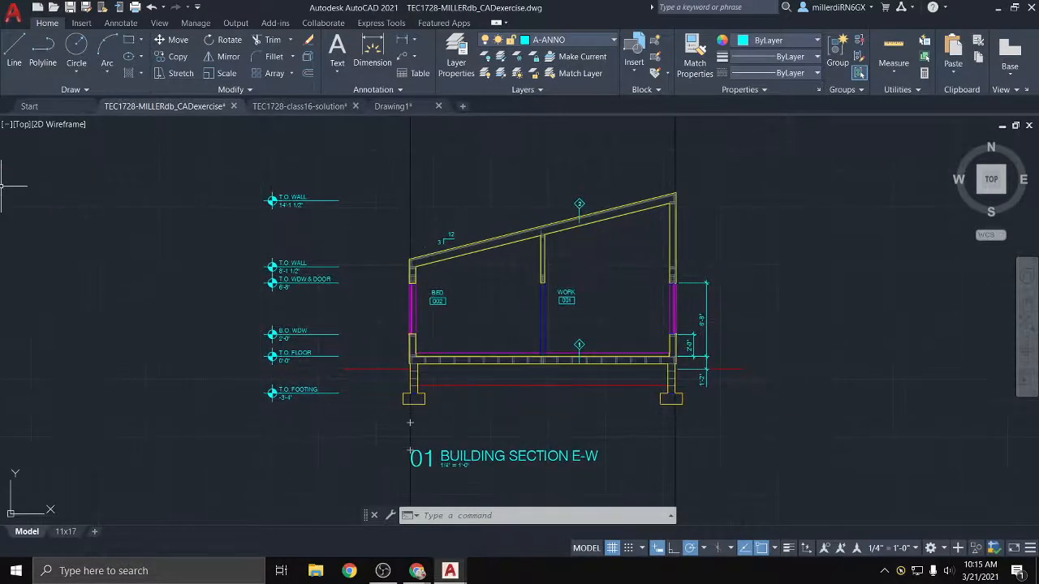
Switch to the ASULearn course page in the browser and open the Week 10 assignment "16 | CAD Wall Sections"
left_click_drag(0, 109, 652, 3)
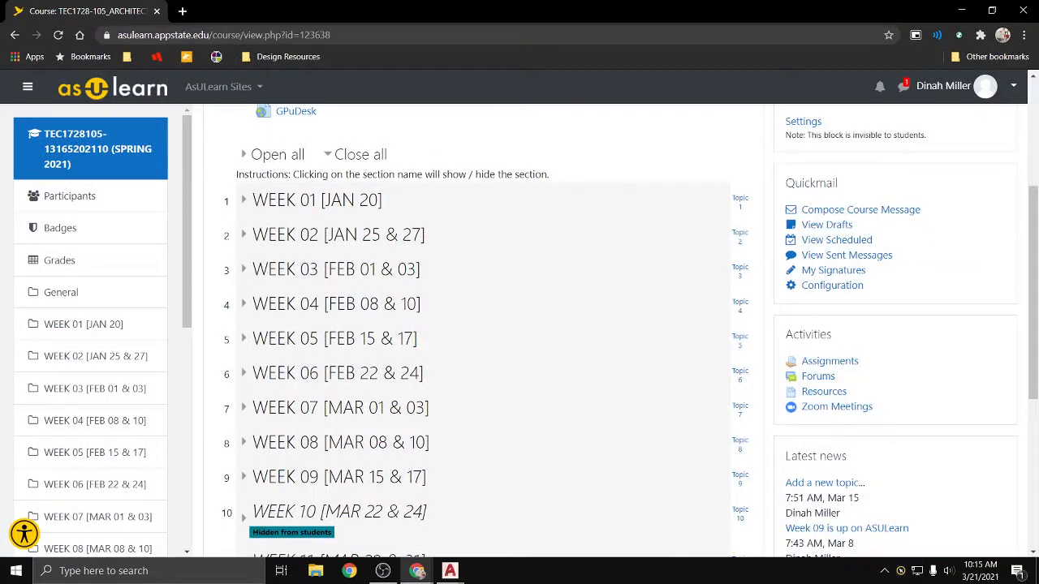
scroll(420, 371, "down", 3)
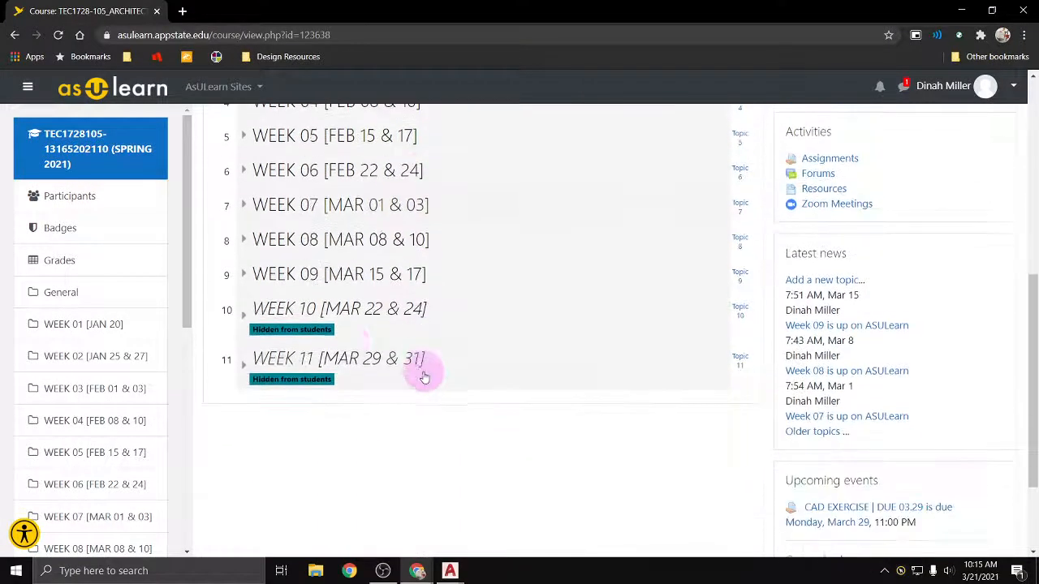
left_click(245, 320)
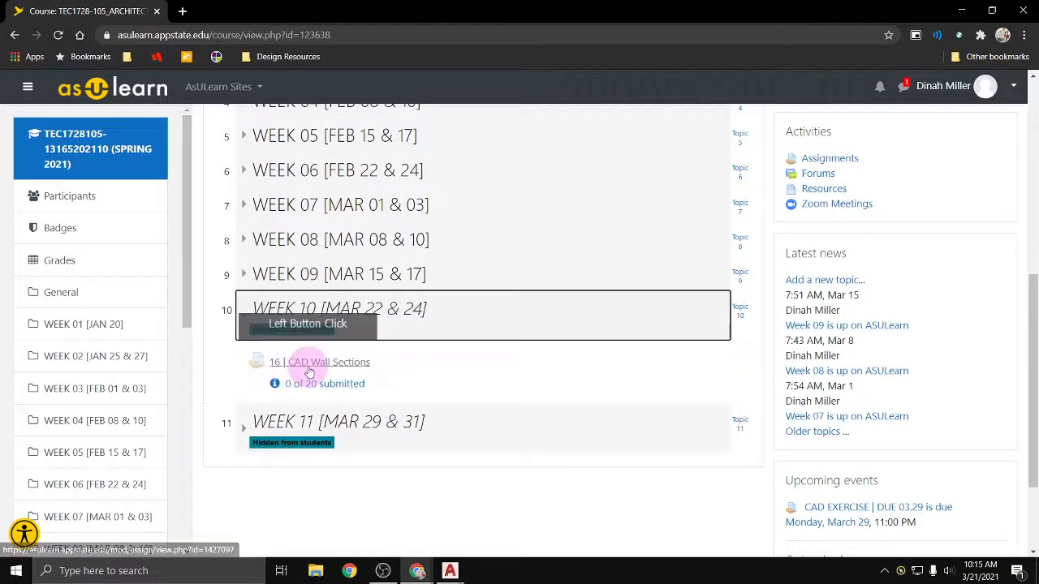
left_click(304, 365)
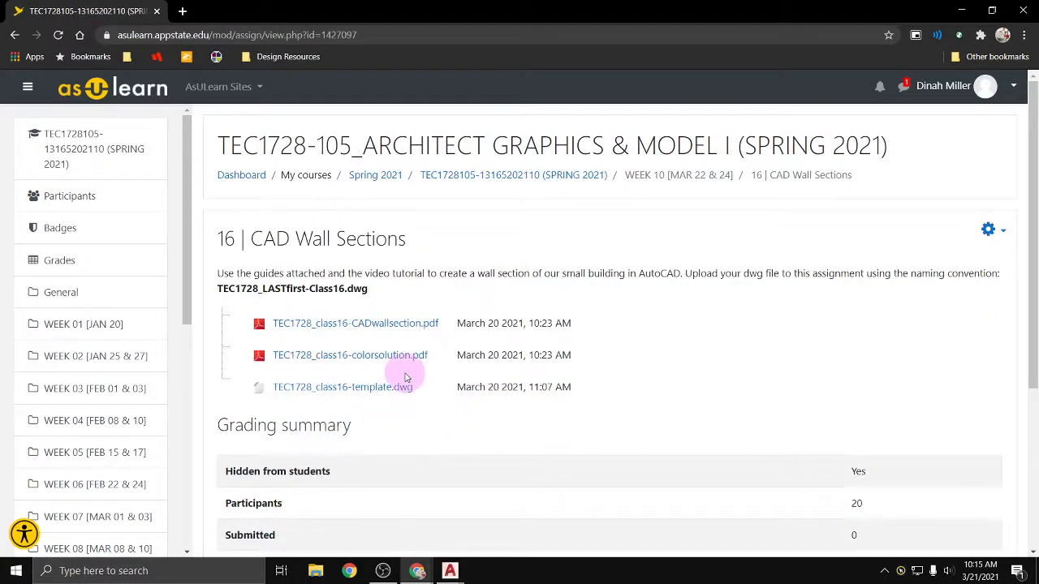
Download TEC1728_class16-CADwallsection.pdf, TEC1728_class16-colorsolution.pdf and TEC1728_class16-template.dwg from the assignment
left_click(410, 328)
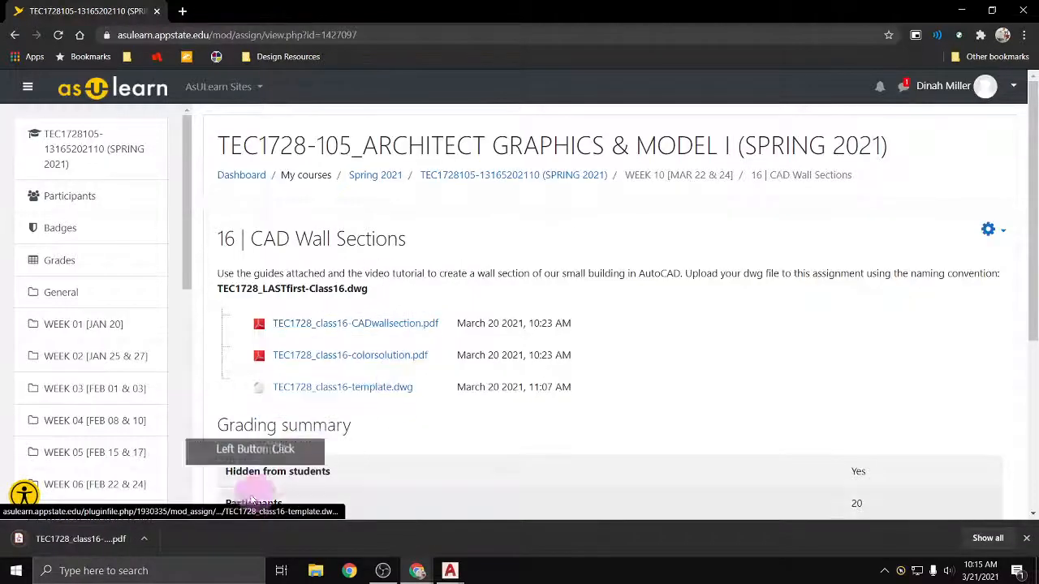
left_click(347, 362)
left_click(346, 390)
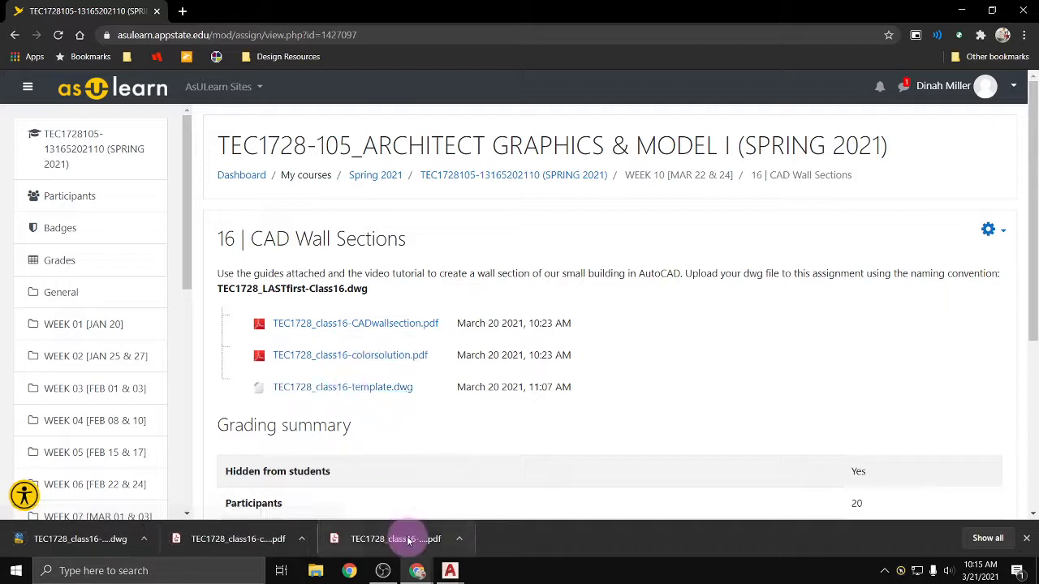
Open the downloaded CADwallsection PDF and read its criteria for title block, layers, annotation scale and wall section cut
left_click(406, 542)
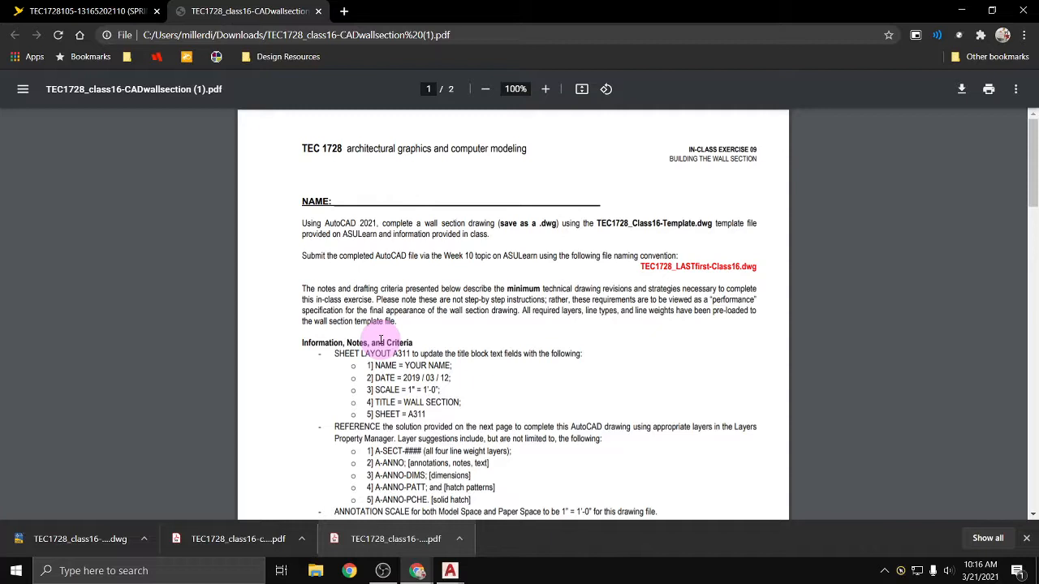
scroll(353, 337, "down", 1)
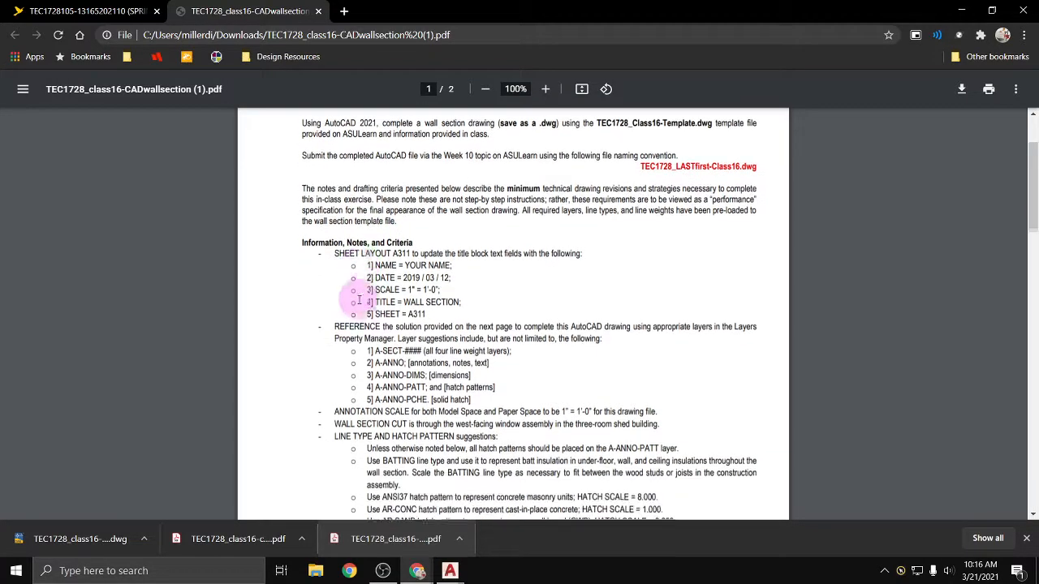
scroll(359, 301, "down", 2)
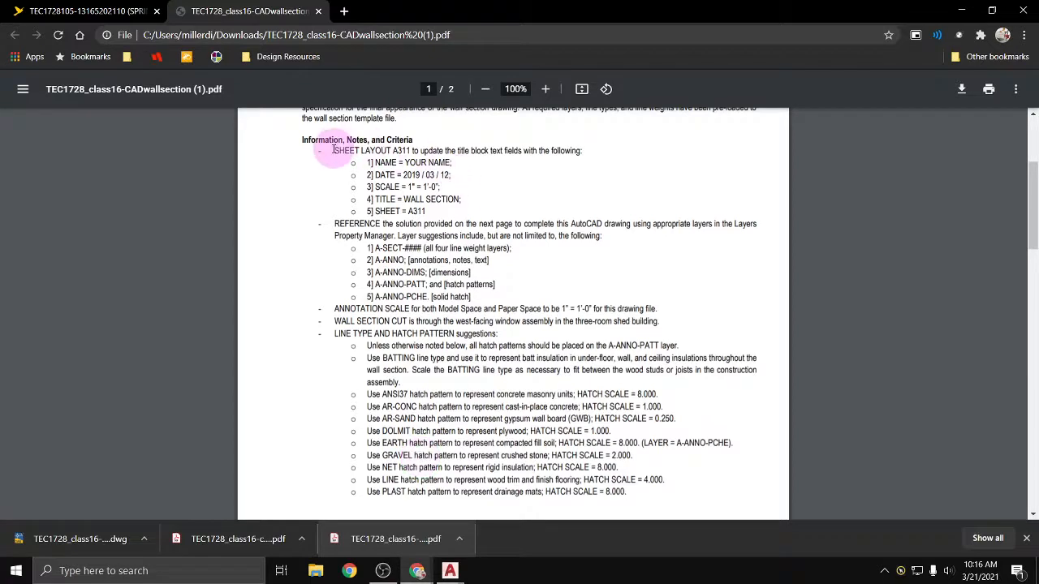
left_click_drag(333, 150, 429, 213)
left_click(430, 212)
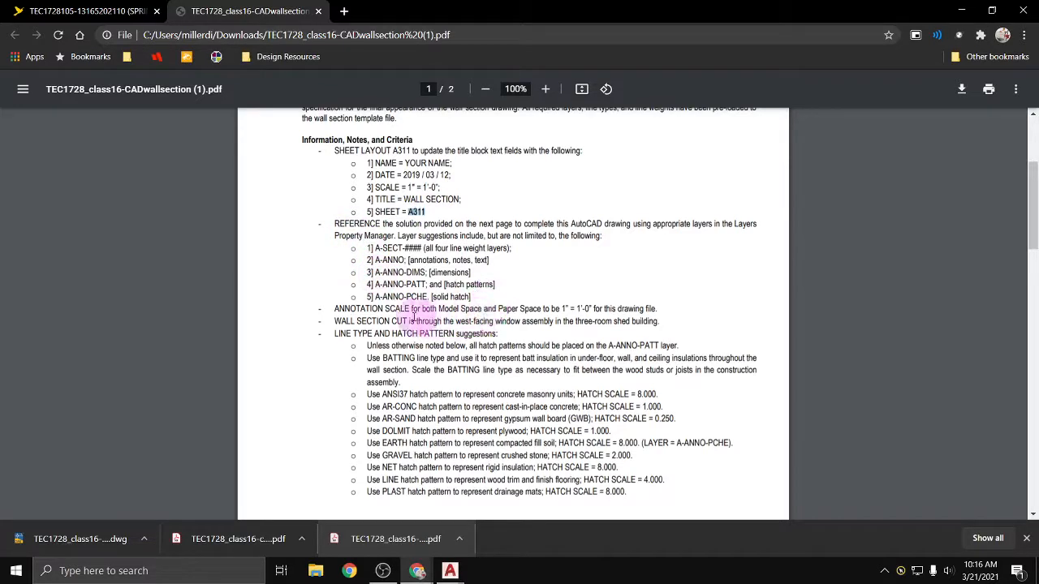
left_click(341, 322)
left_click_drag(342, 322, 662, 326)
left_click(663, 326)
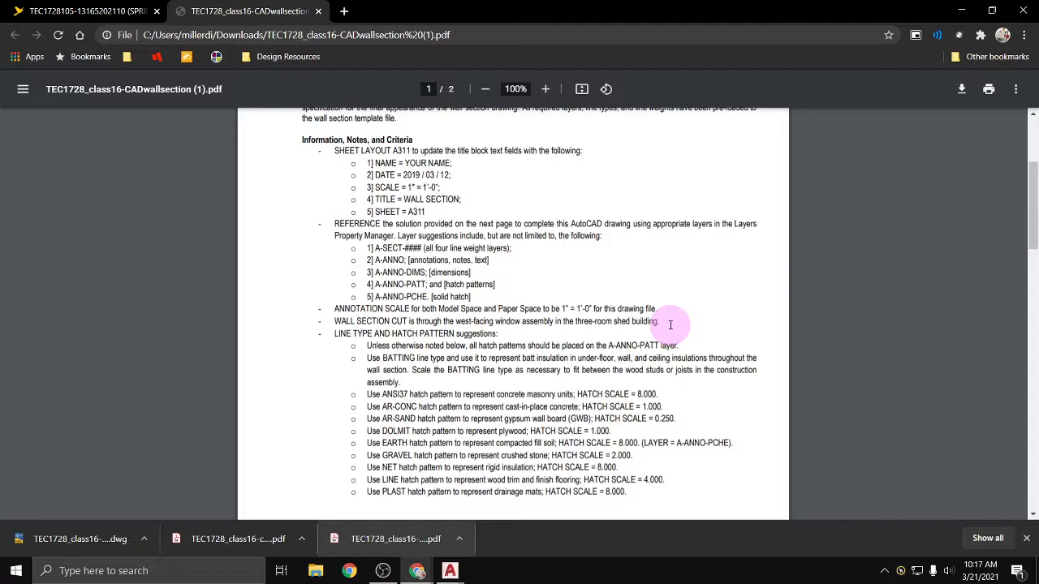
Switch to the CADexercise drawing in AutoCAD and view the west-facing window and section cut on the floor plan
left_click(450, 570)
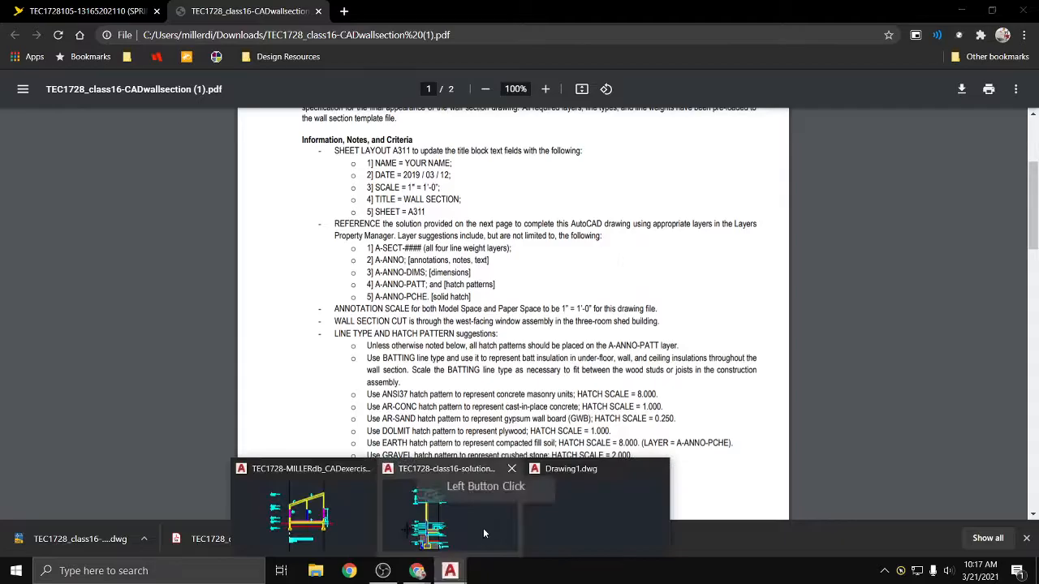
left_click(349, 522)
mouse_move(436, 218)
middle_mouse_down()
mouse_move(449, 363)
mouse_move(435, 548)
middle_mouse_up()
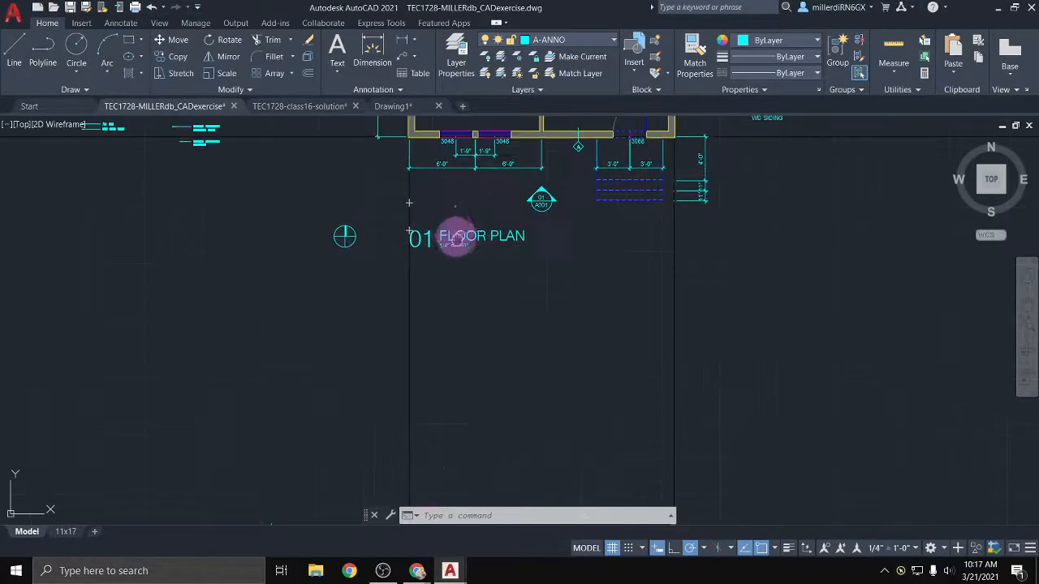
middle_click_drag(457, 237, 457, 461)
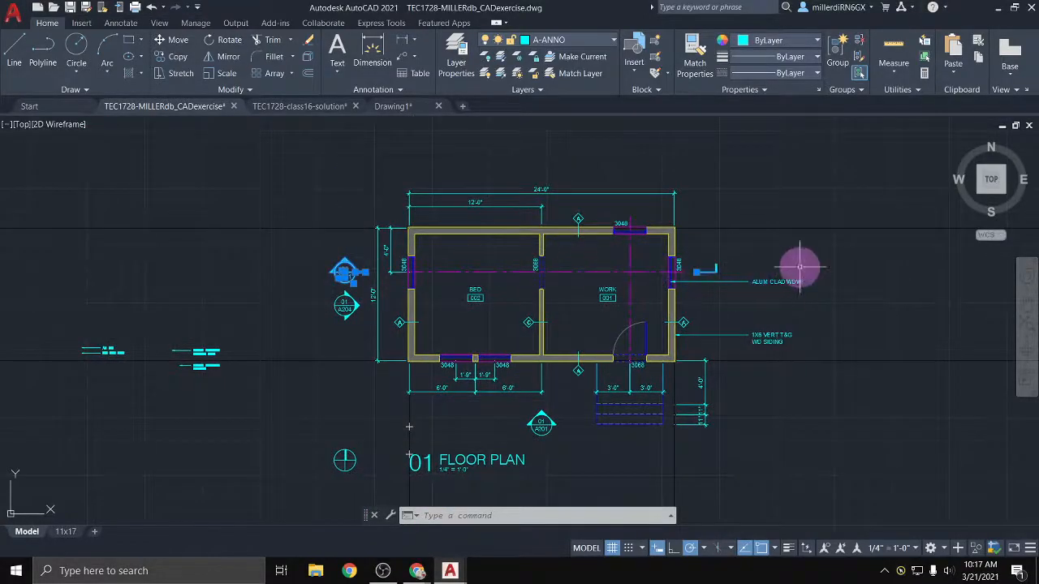
Switch to the CADwallsection PDF in the browser and read its line type and hatch pattern suggestions
scroll(408, 273, "up", 10)
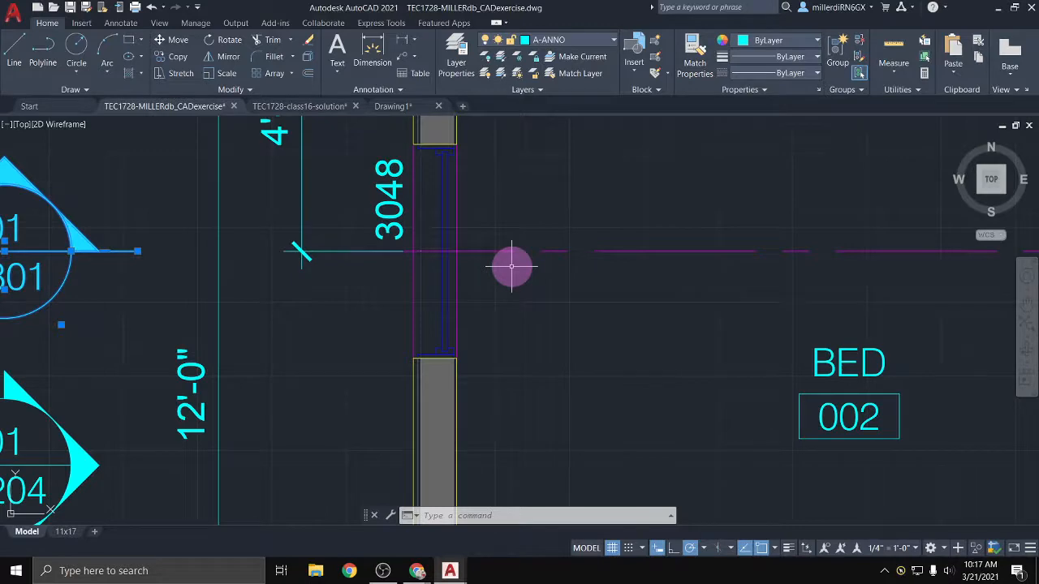
left_click(415, 568)
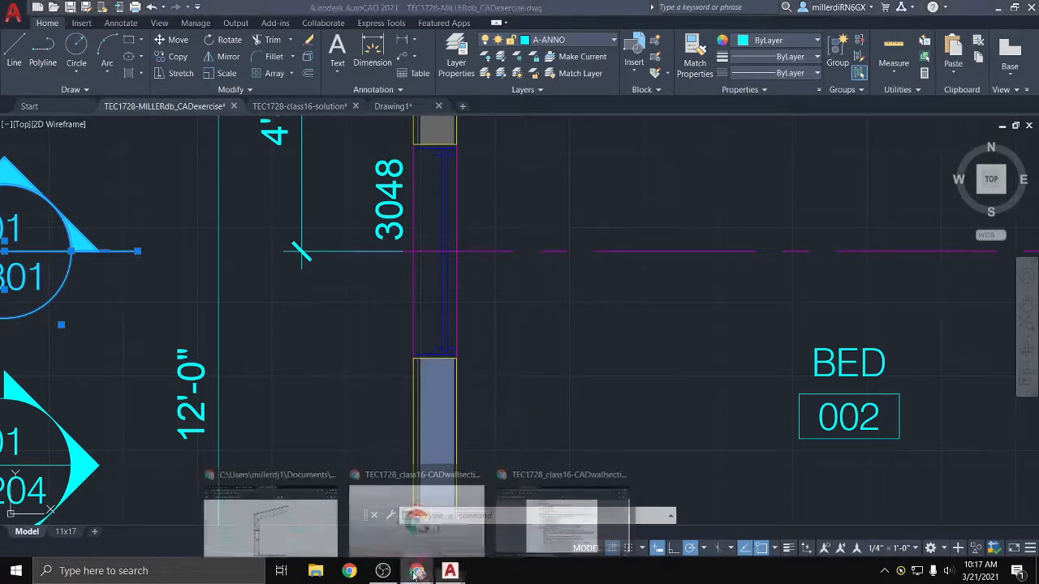
left_click(532, 536)
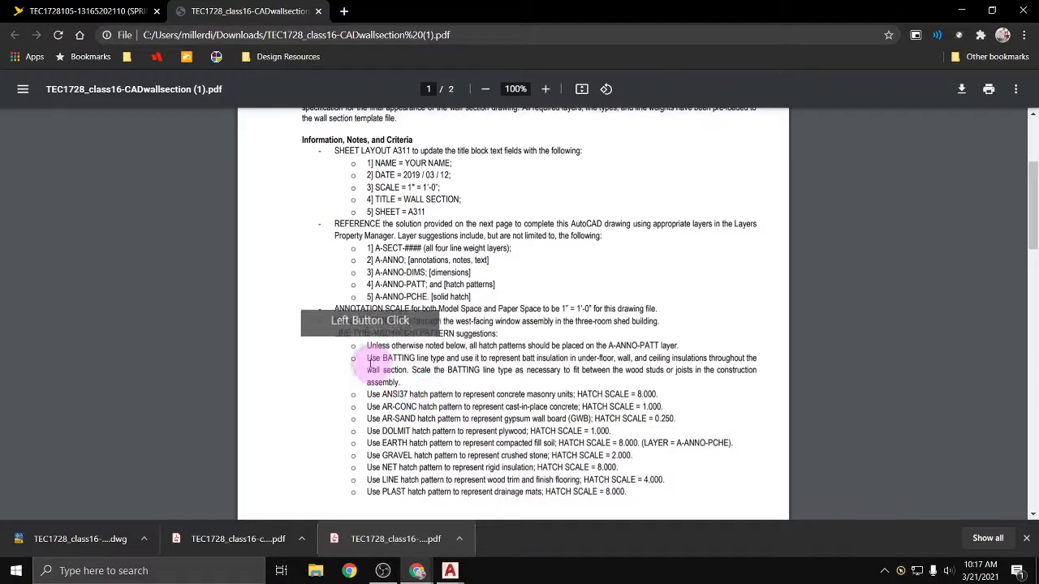
scroll(327, 363, "down", 1)
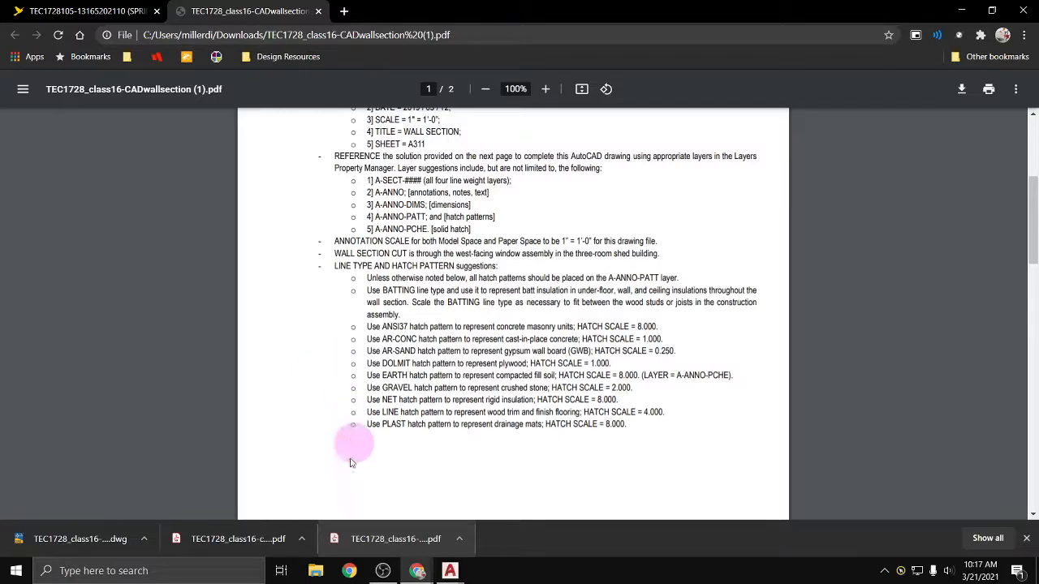
Rotate the wall section solution on page 2 upright and view the sheet at 67% zoom
scroll(424, 355, "down", 6)
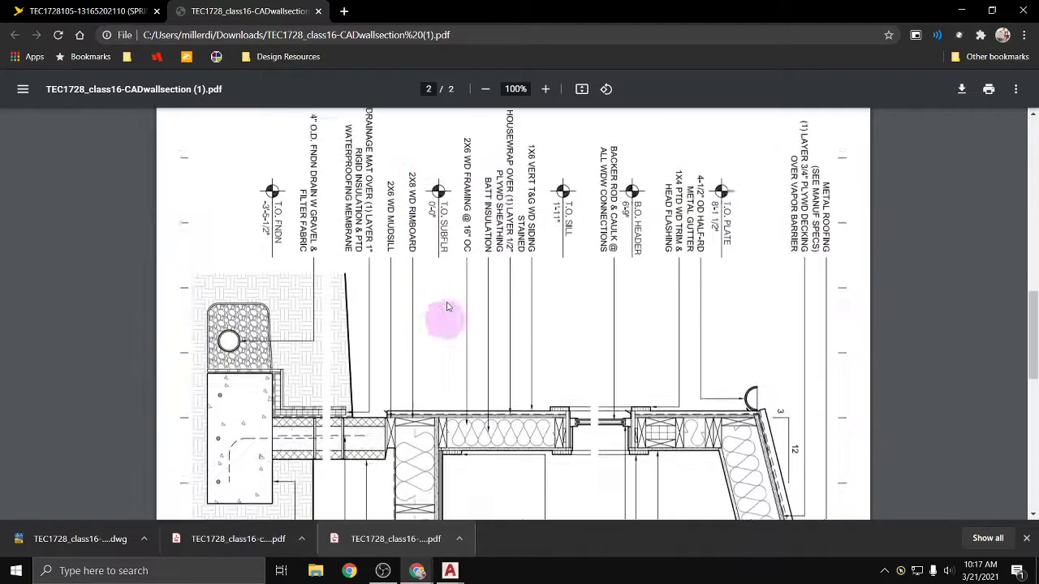
left_click(605, 91)
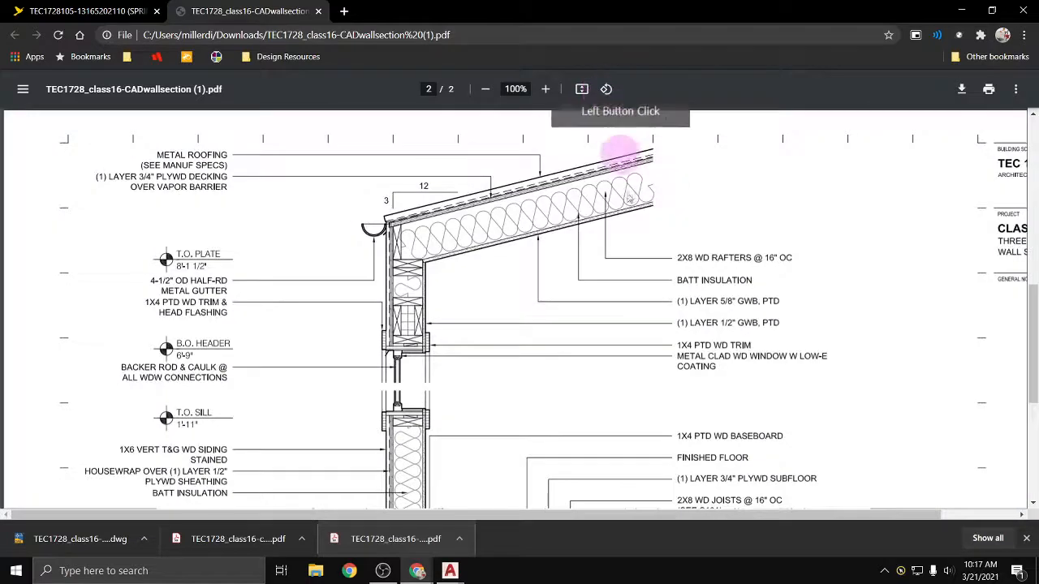
left_click(485, 89)
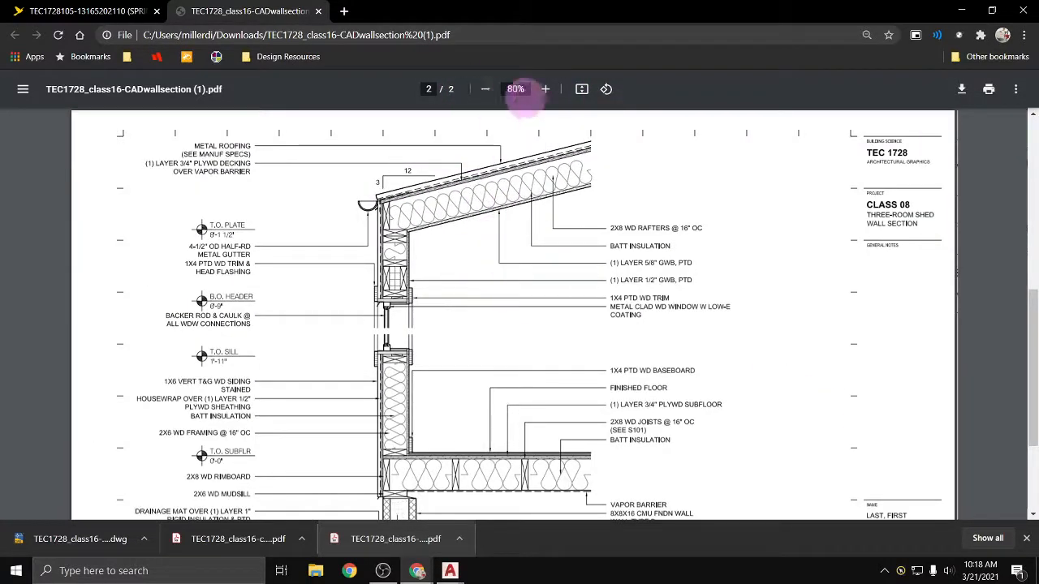
left_click(485, 90)
left_click(485, 91)
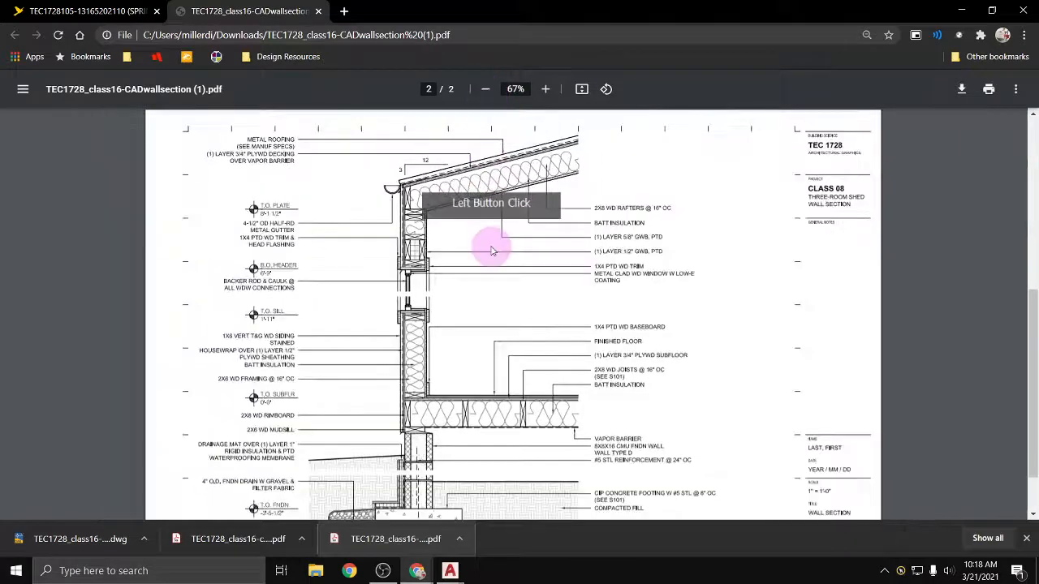
scroll(533, 273, "down", 3)
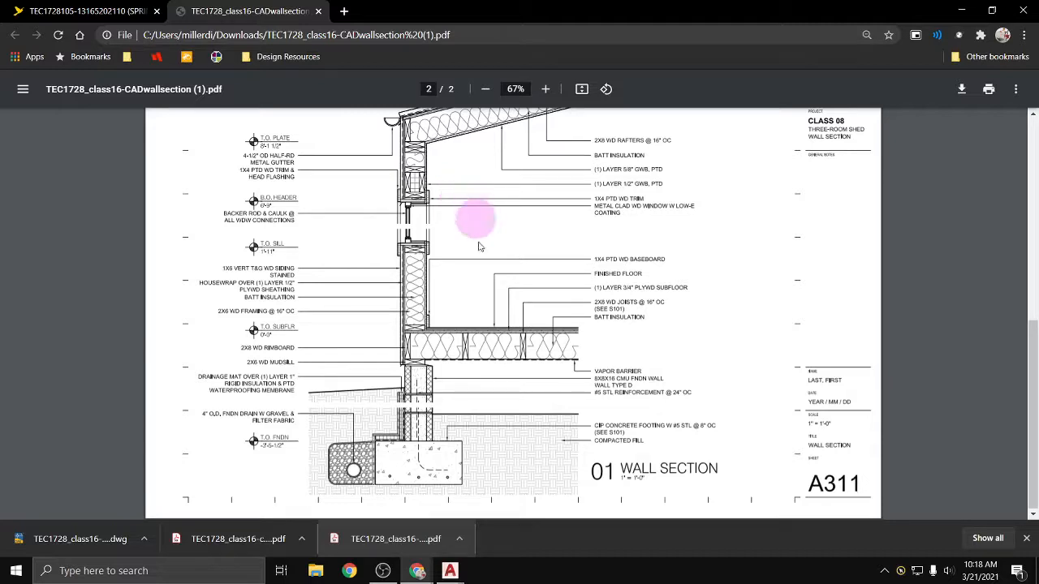
Open the downloaded colorsolution PDF, rotate it upright and view the colored wall section at 67% zoom
left_click(217, 548)
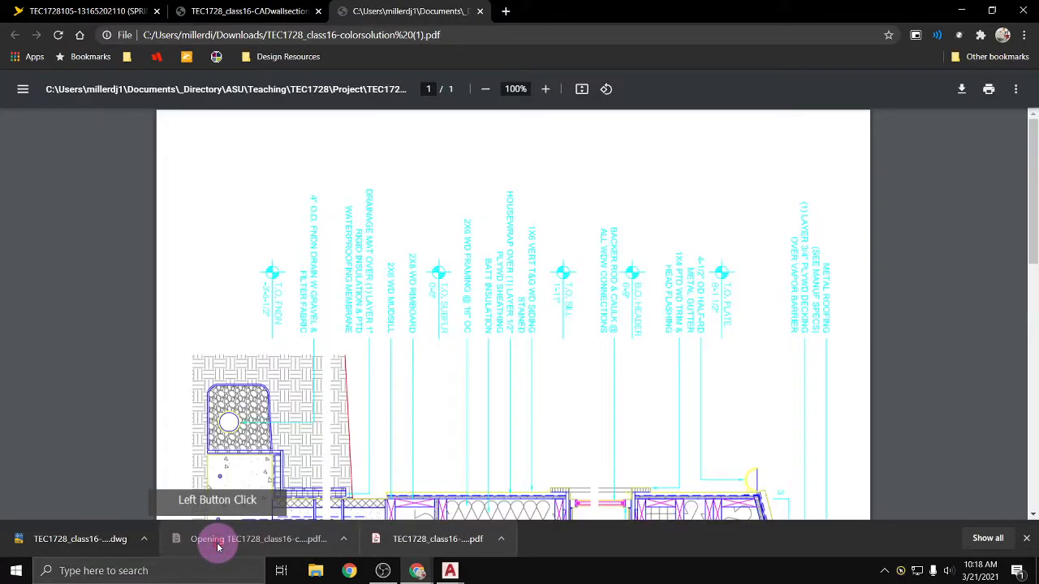
left_click(608, 89)
left_click(486, 91)
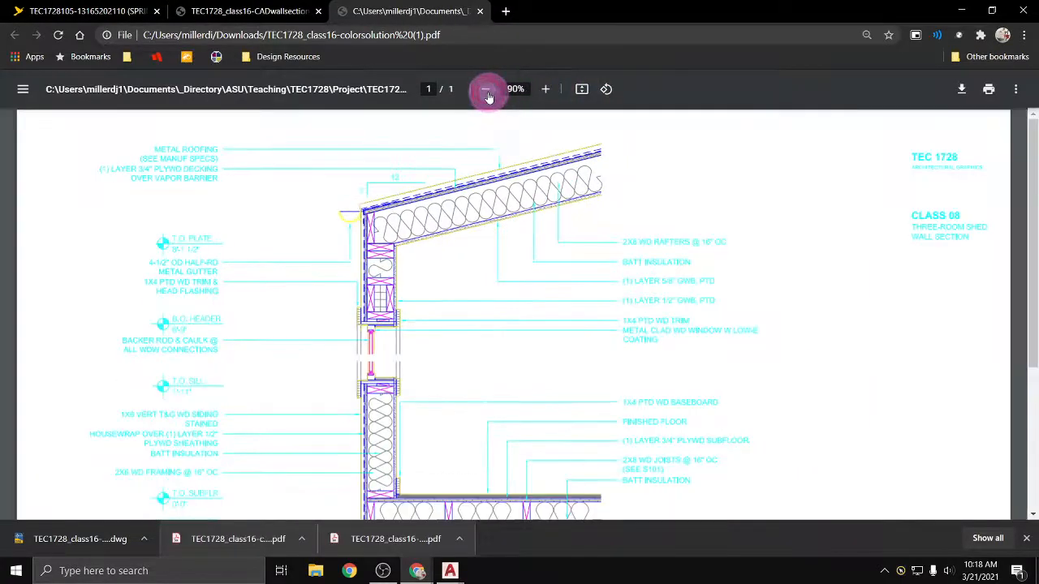
left_click(486, 94)
left_click(487, 95)
left_click(487, 95)
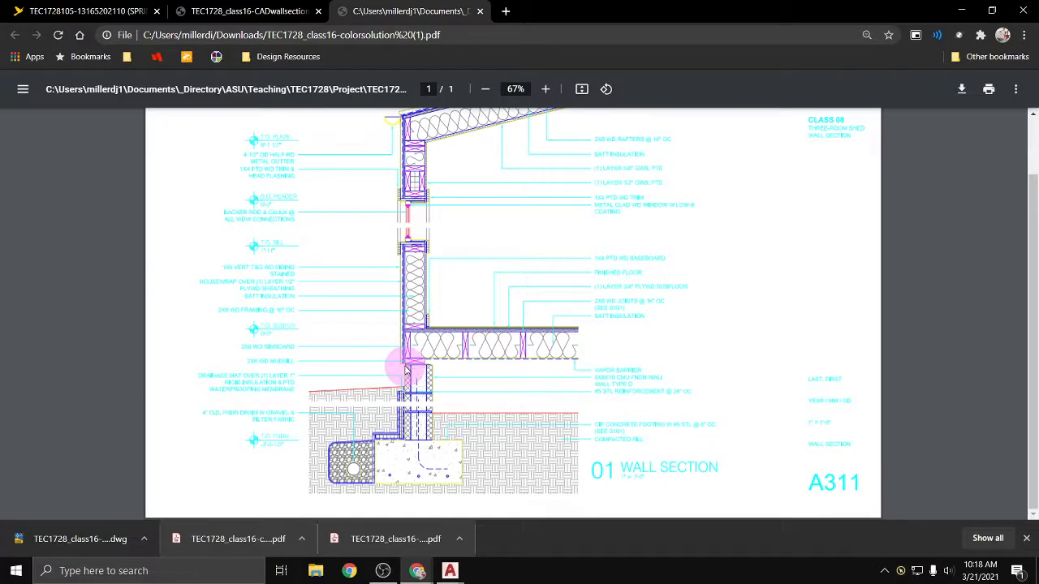
Compare the line weights of the black-and-white wall section with the layer colors of the color solution
left_click(235, 12)
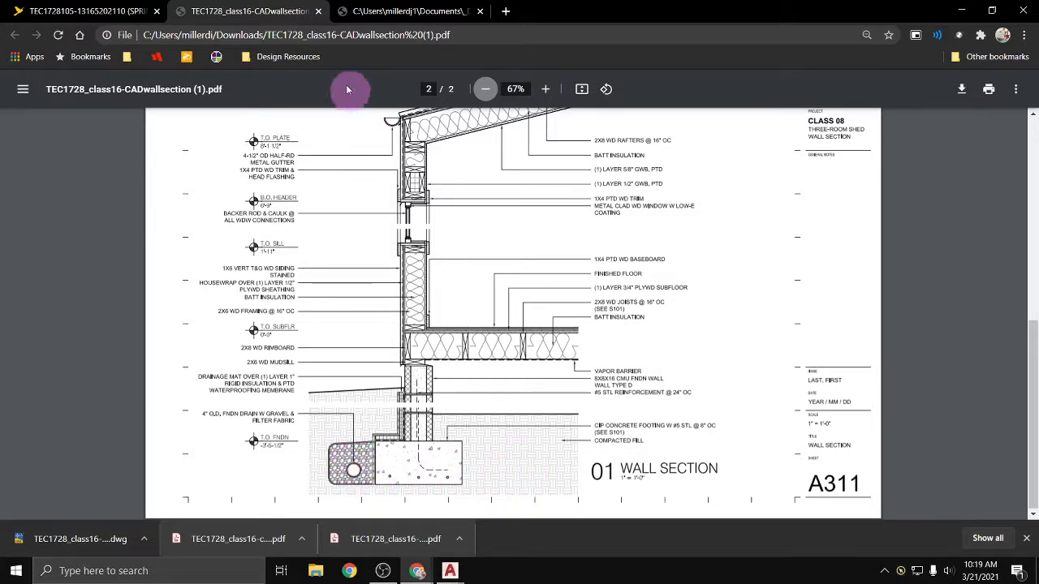
left_click(357, 11)
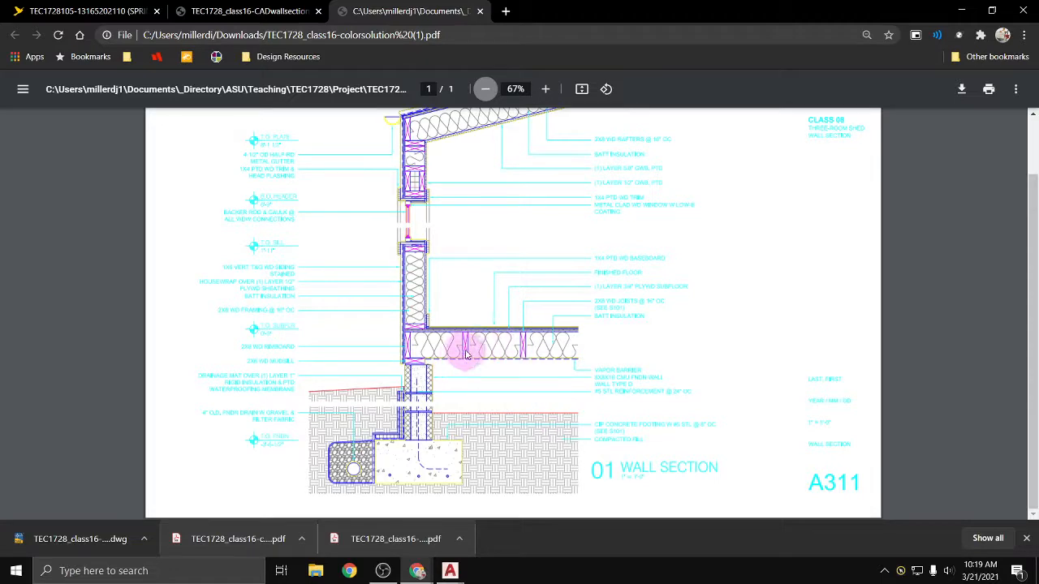
left_click(269, 12)
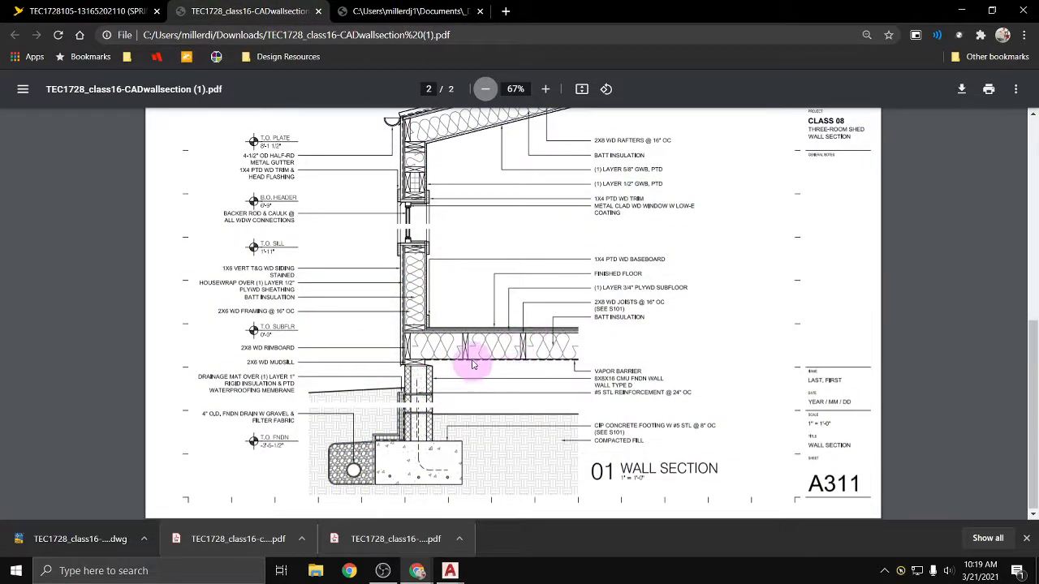
Examine the black-and-white wall section at 175% zoom from the roof plate down to the footing, then reduce it to 110%
double_click(546, 91)
double_click(546, 91)
left_click(546, 91)
double_click(547, 91)
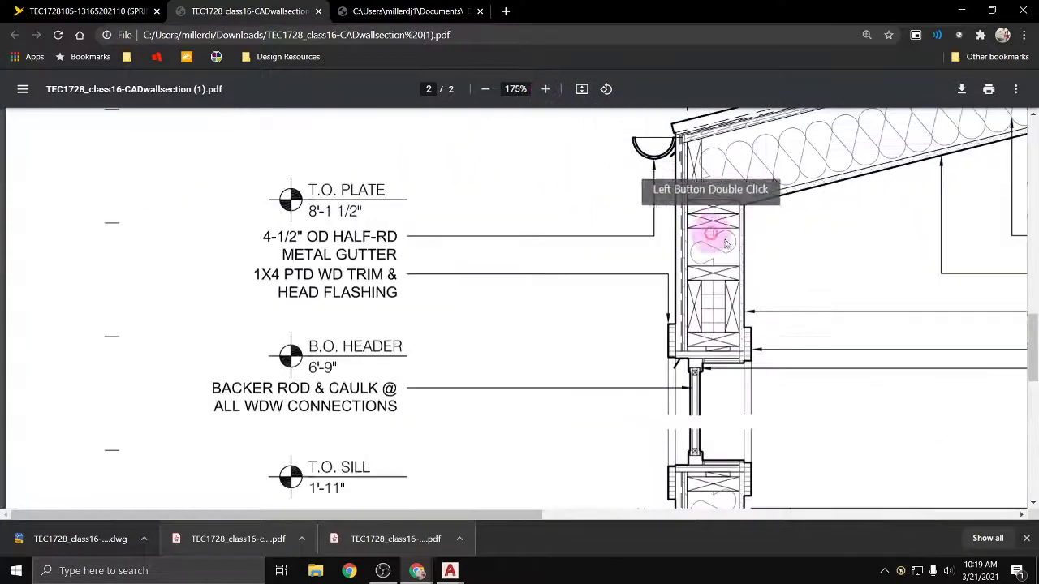
scroll(724, 236, "down", 4)
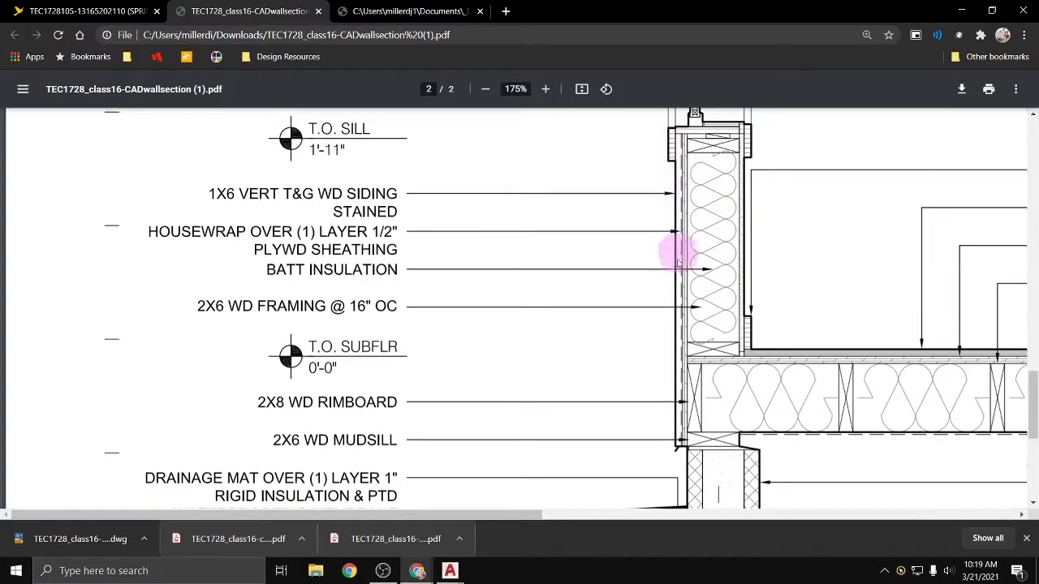
scroll(684, 443, "down", 3)
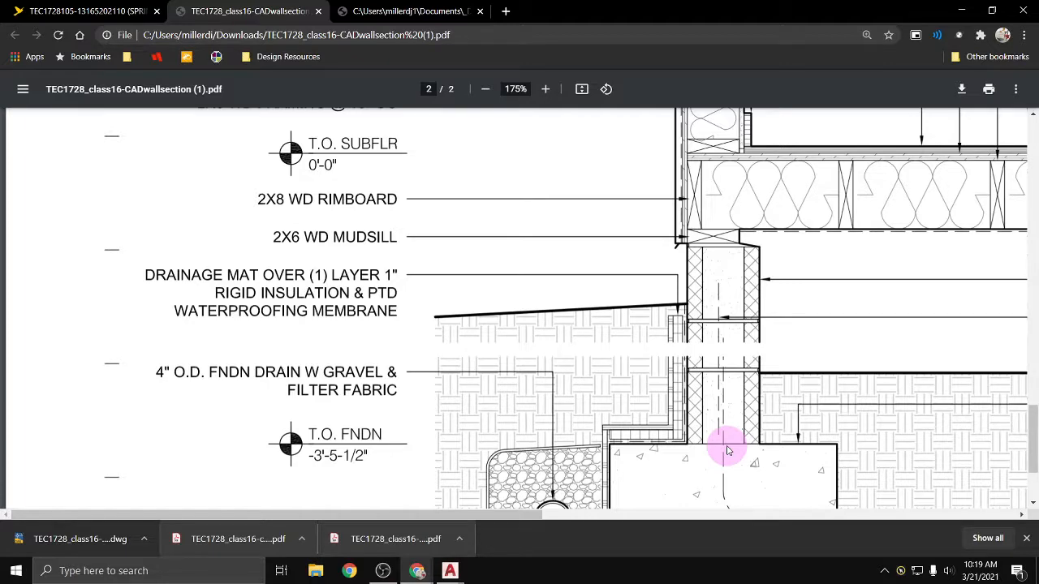
double_click(485, 90)
left_click(487, 93)
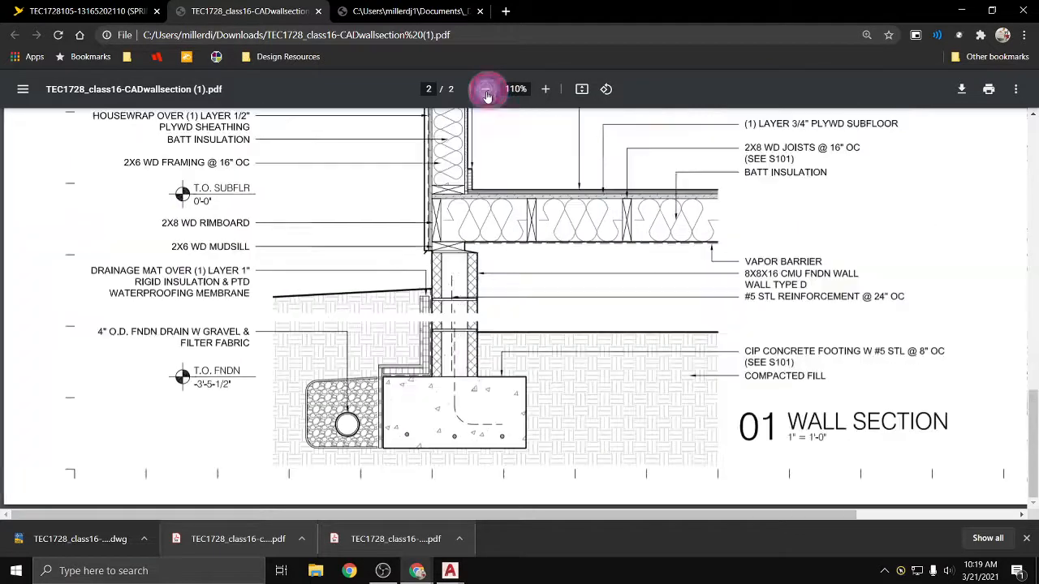
Open the downloaded TEC1728_class16-template.dwg in AutoCAD and view its partially drawn wall section
left_click(105, 542)
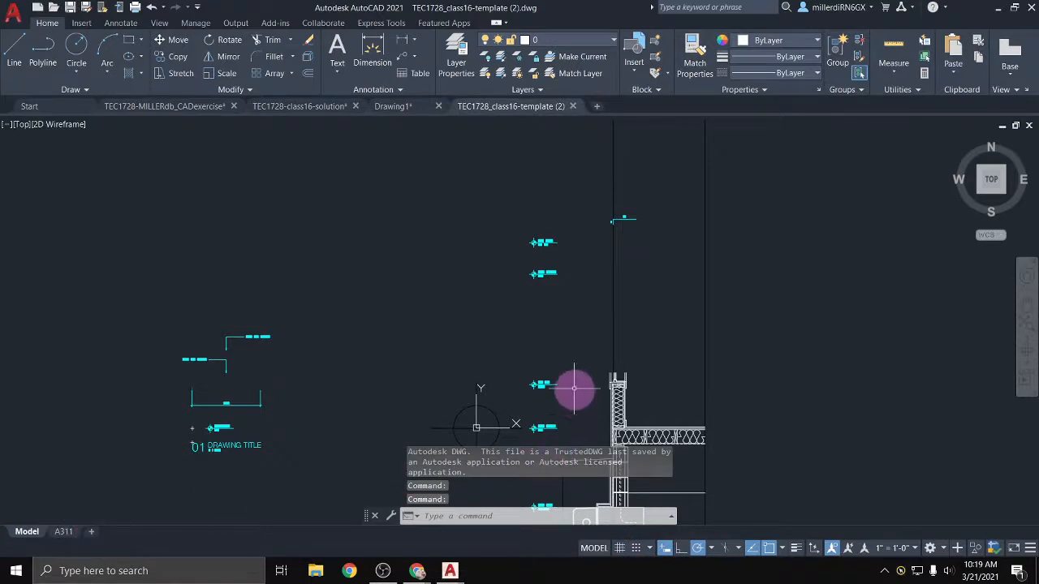
mouse_move(573, 387)
middle_mouse_down()
mouse_move(360, 228)
mouse_move(336, 232)
middle_mouse_up()
scroll(366, 257, "up", 3)
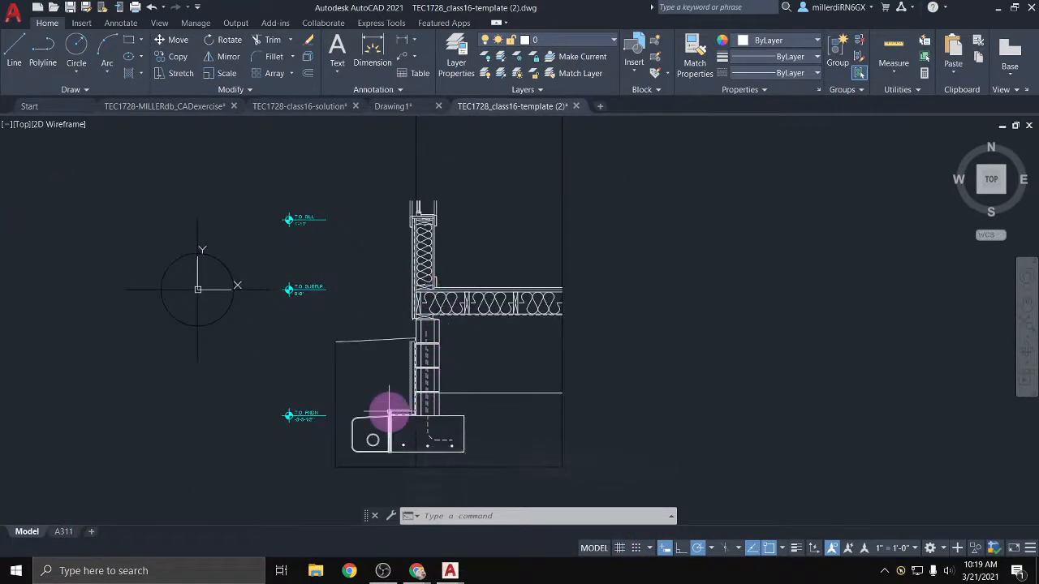
Examine the template's existing wall, floor and foundation linework between the T.O. SILL and T.O. FNDN level markers
scroll(431, 203, "up", 4)
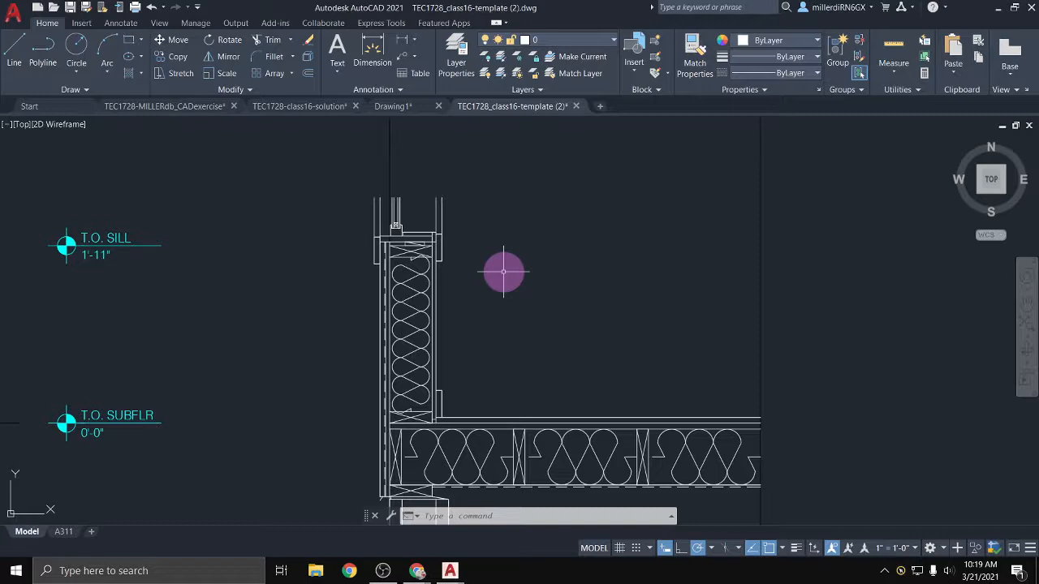
scroll(490, 324, "down", 2)
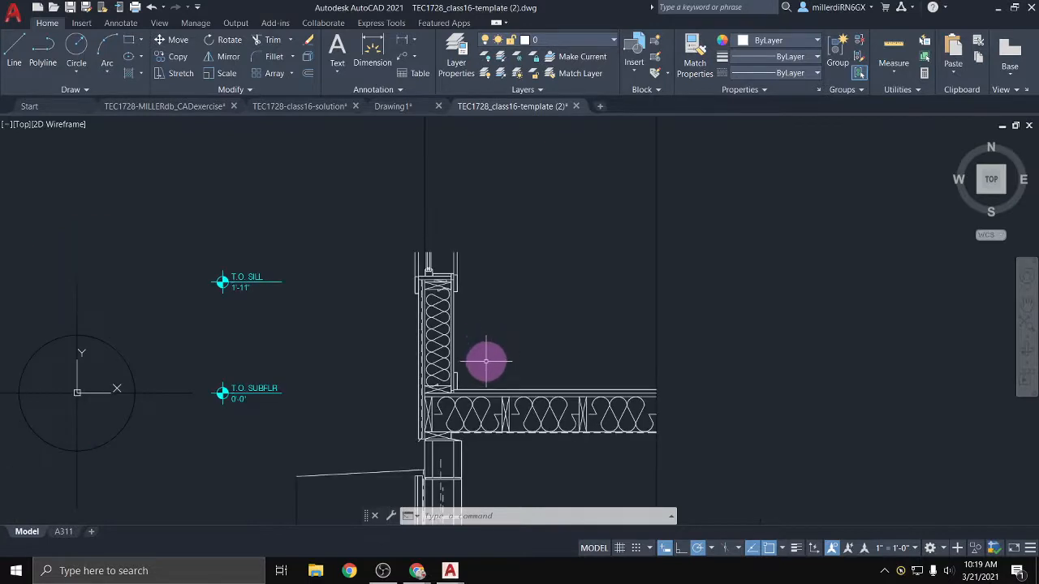
middle_click_drag(486, 384, 452, 290)
scroll(451, 292, "down", 2)
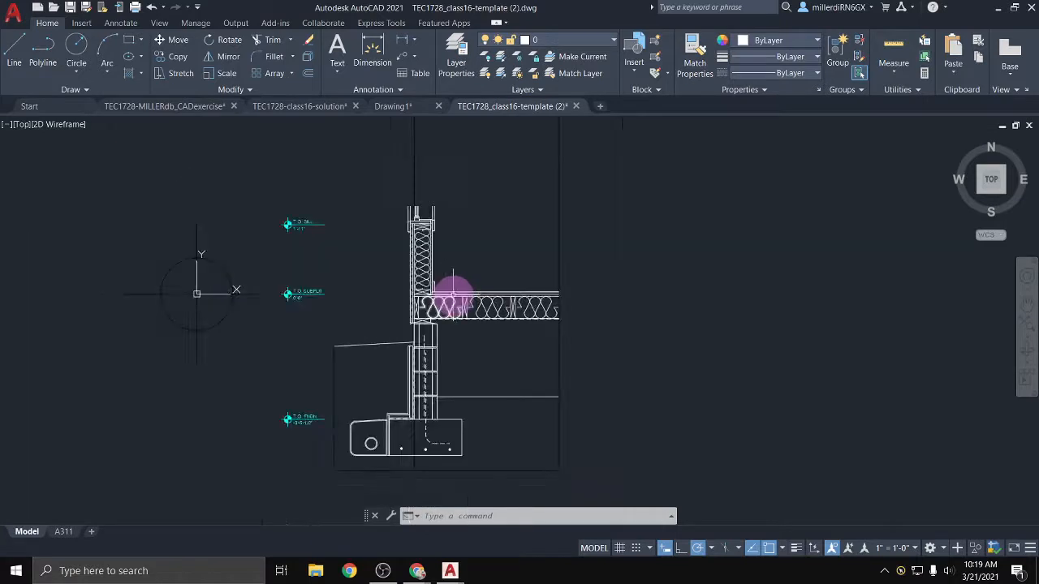
middle_click_drag(463, 341, 487, 289)
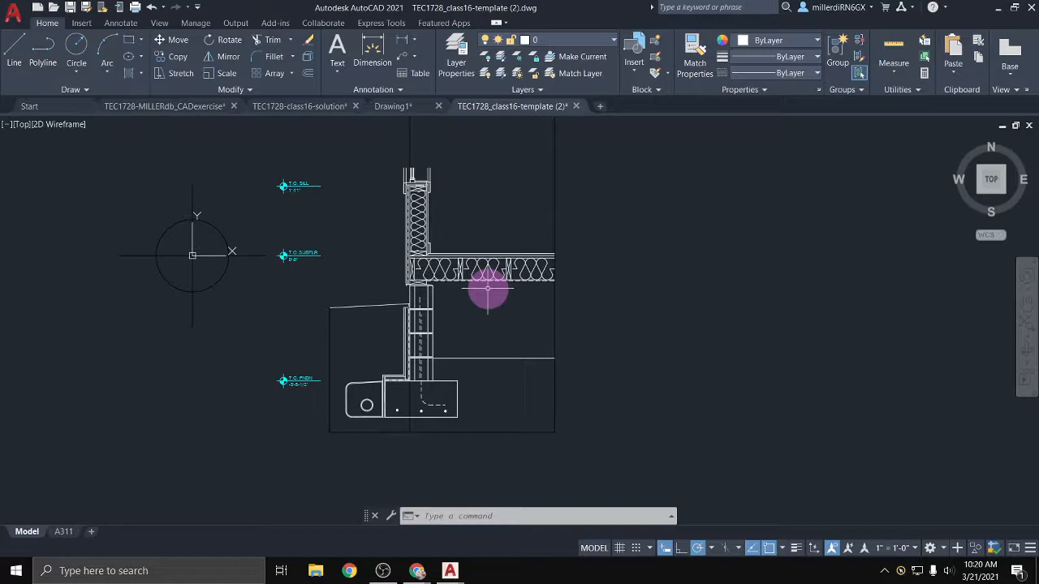
scroll(499, 319, "up", 3)
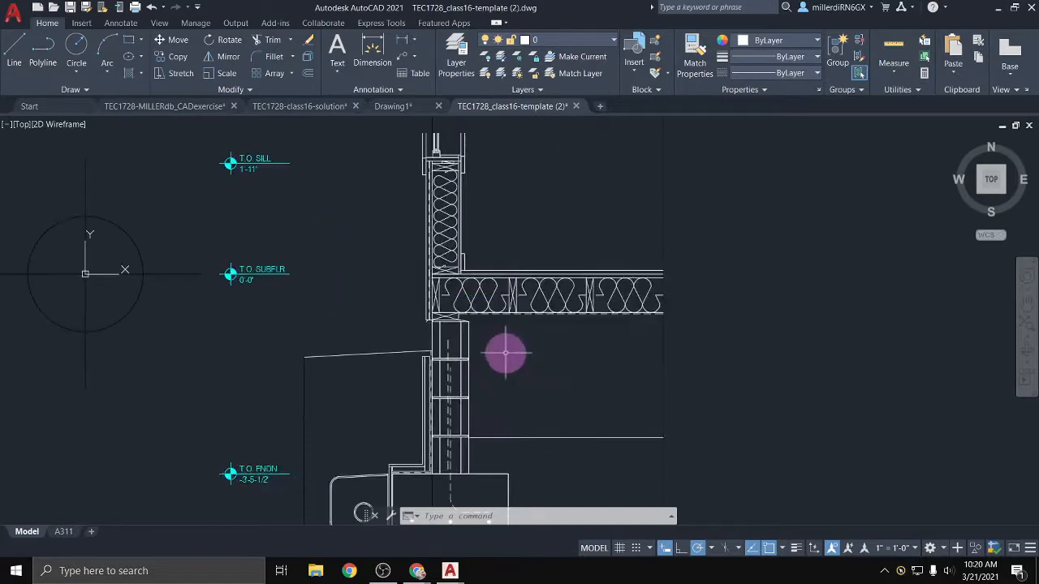
scroll(508, 357, "down", 2)
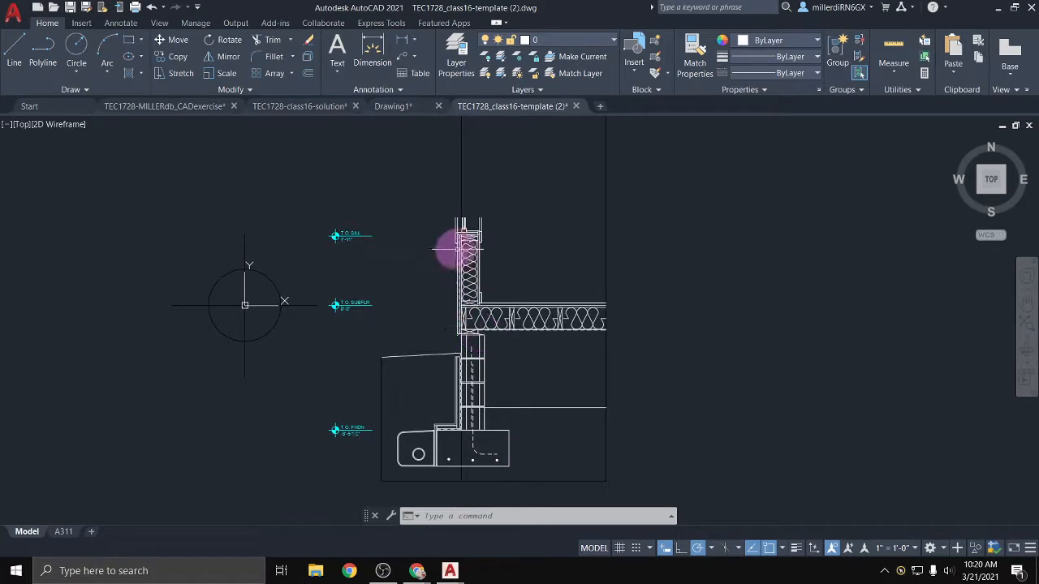
Select the wall and floor batt insulation, foundation wall and footing to check their layer, then clear the selection
left_click(472, 280)
left_click(491, 319)
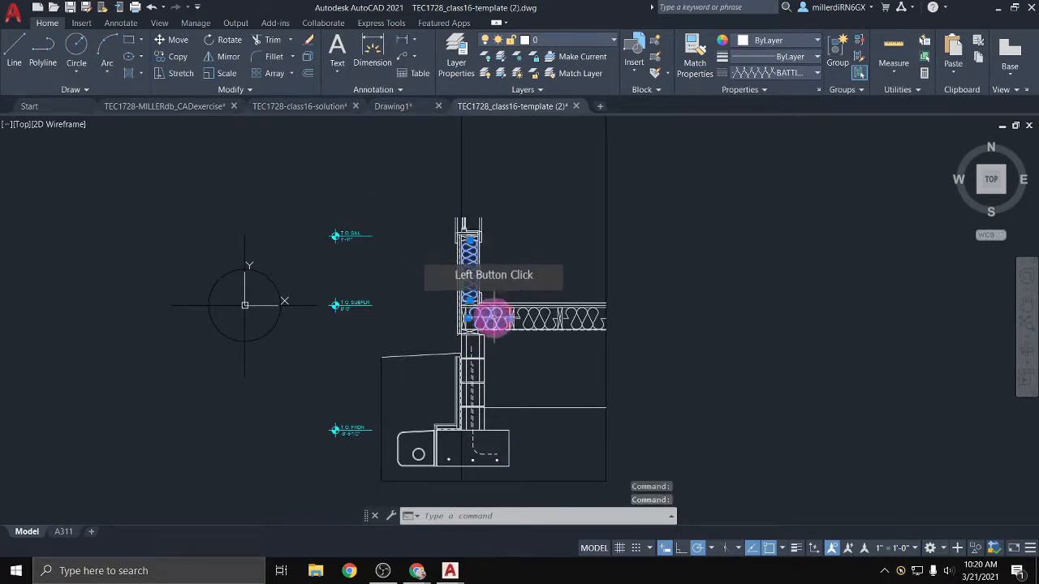
left_click(485, 371)
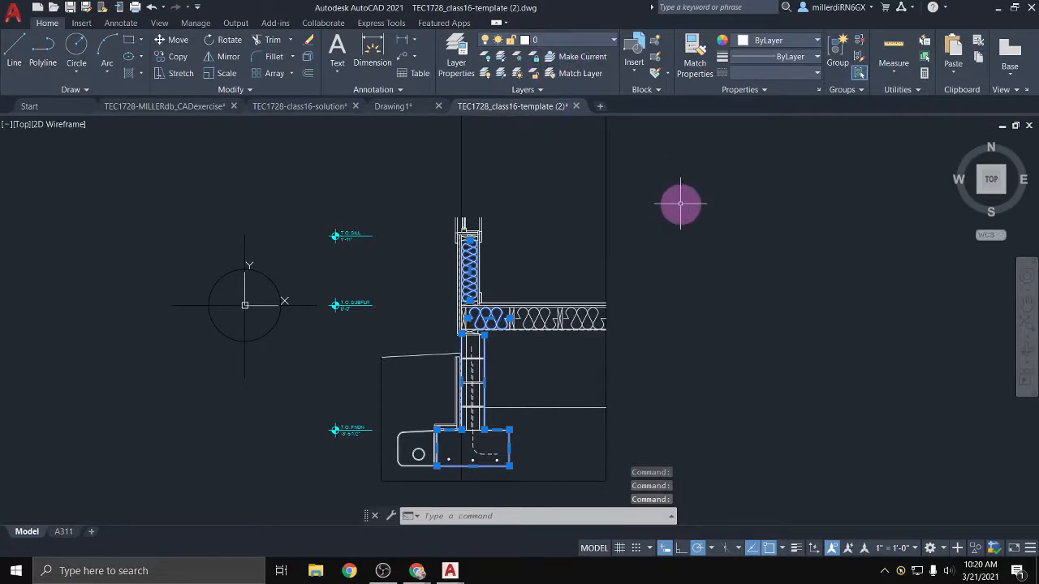
key("Escape")
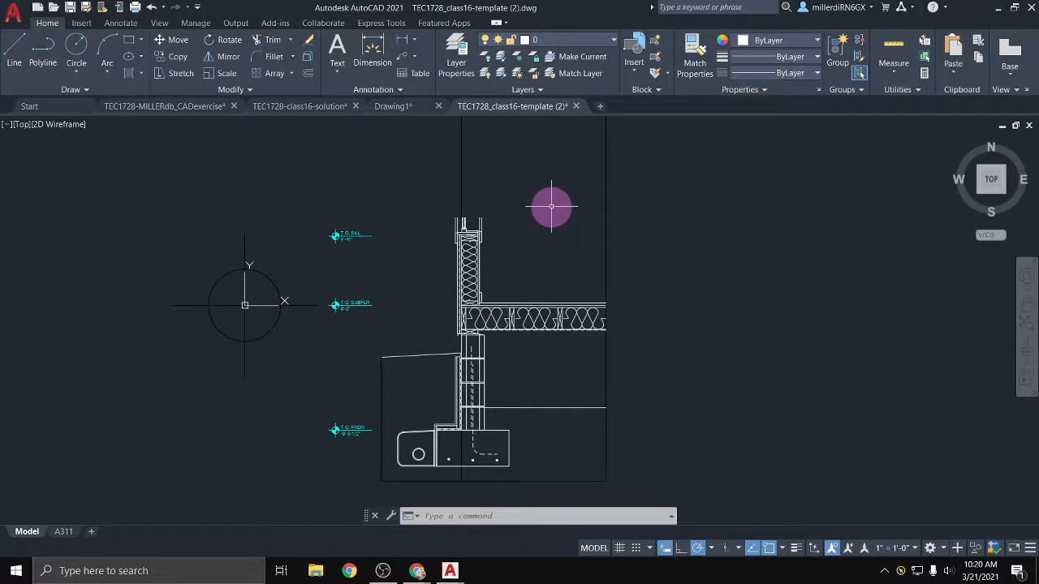
Examine the undrawn area above the window sill and the existing floor and foundation portion of the template
mouse_move(510, 197)
middle_mouse_down()
mouse_move(510, 227)
mouse_move(447, 209)
middle_mouse_up()
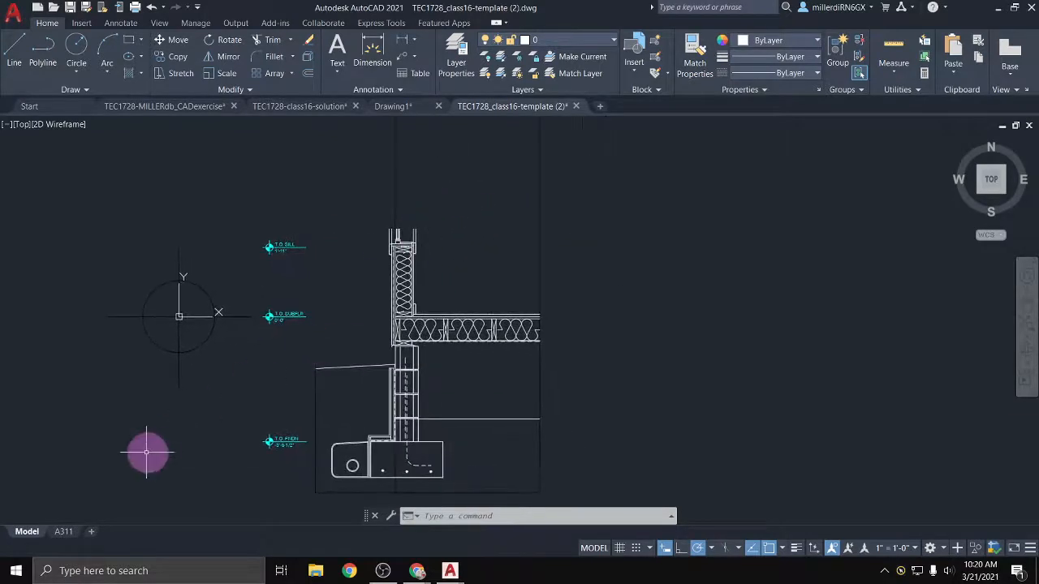
scroll(444, 296, "down", 2)
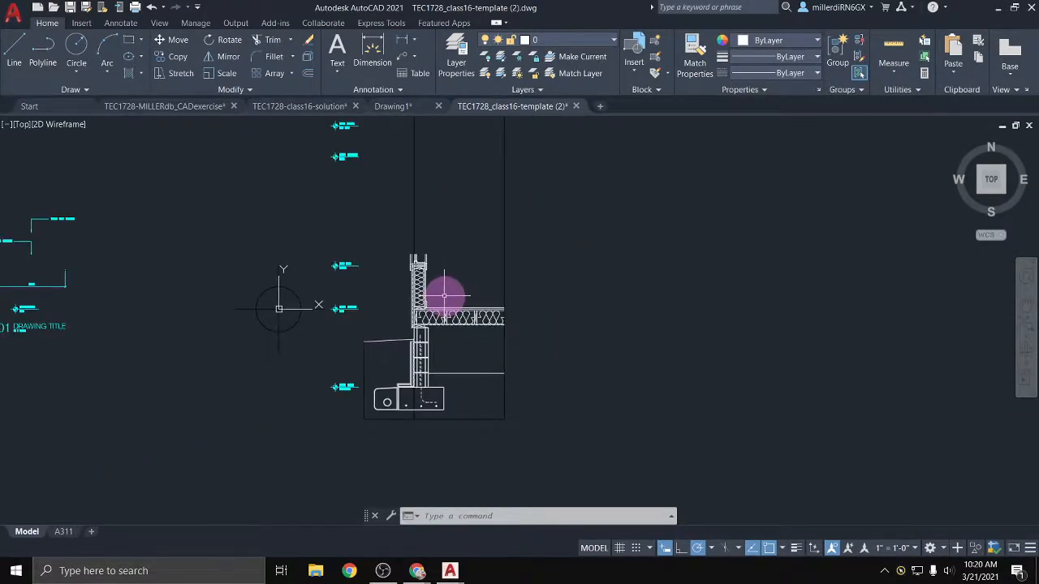
middle_click_drag(429, 253, 423, 332)
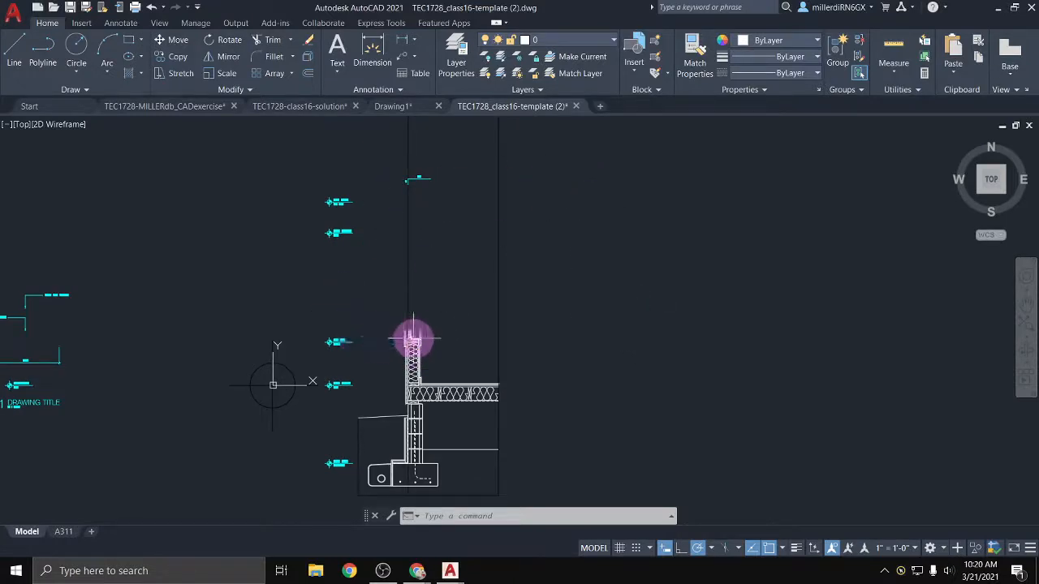
mouse_move(352, 430)
middle_mouse_down()
mouse_move(365, 411)
mouse_move(333, 436)
mouse_move(342, 394)
middle_mouse_up()
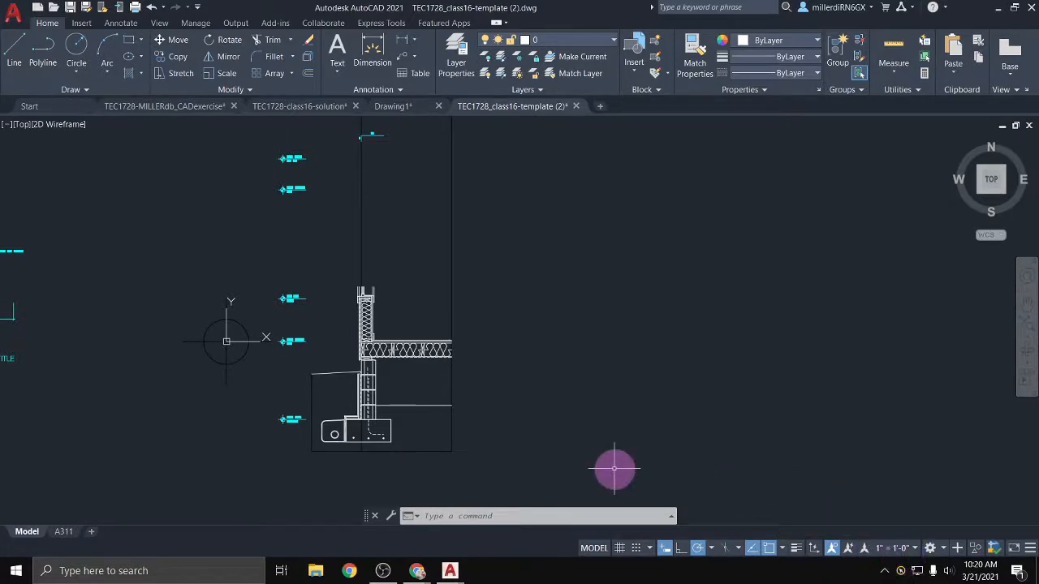
scroll(393, 403, "up", 4)
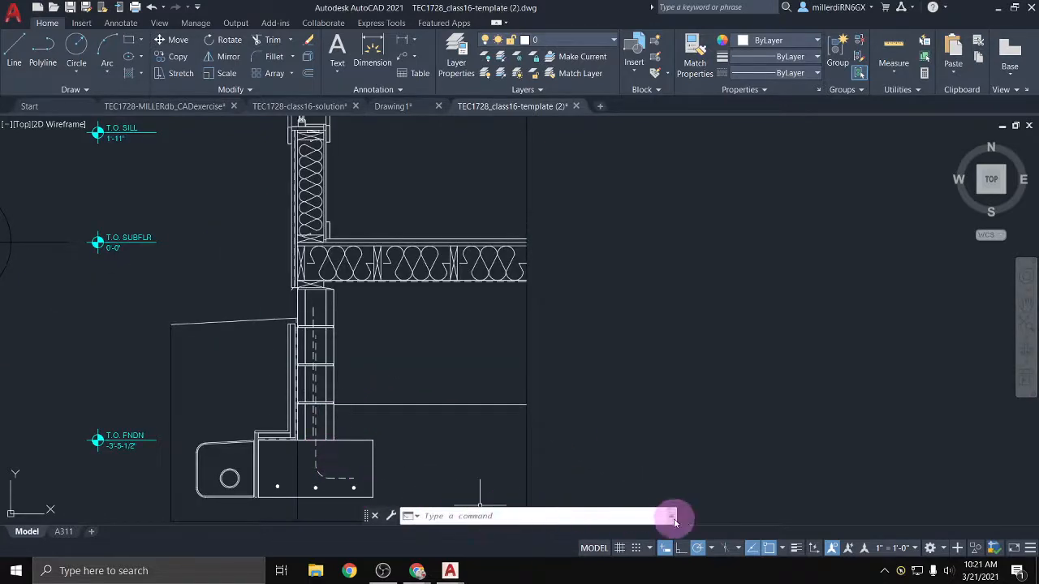
Set the model space annotation scale to 1/8" = 1'-0" and regenerate the drawing
left_click(878, 552)
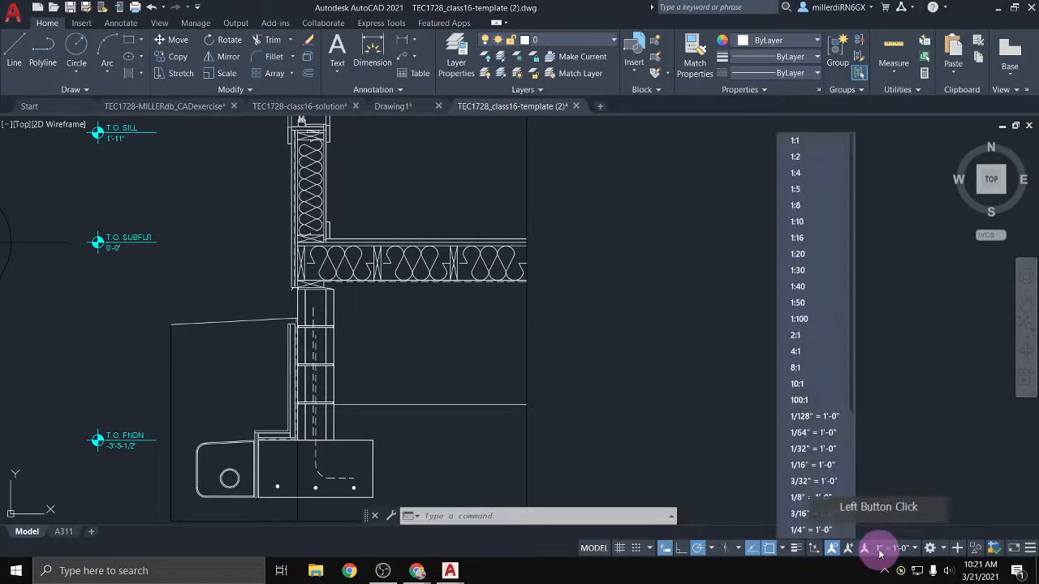
left_click(815, 498)
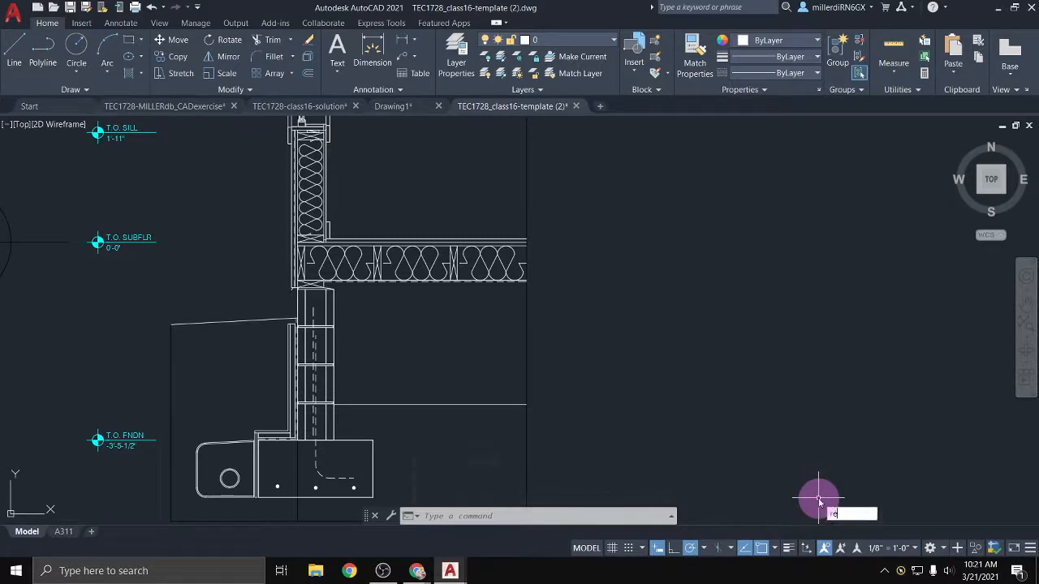
key("Return")
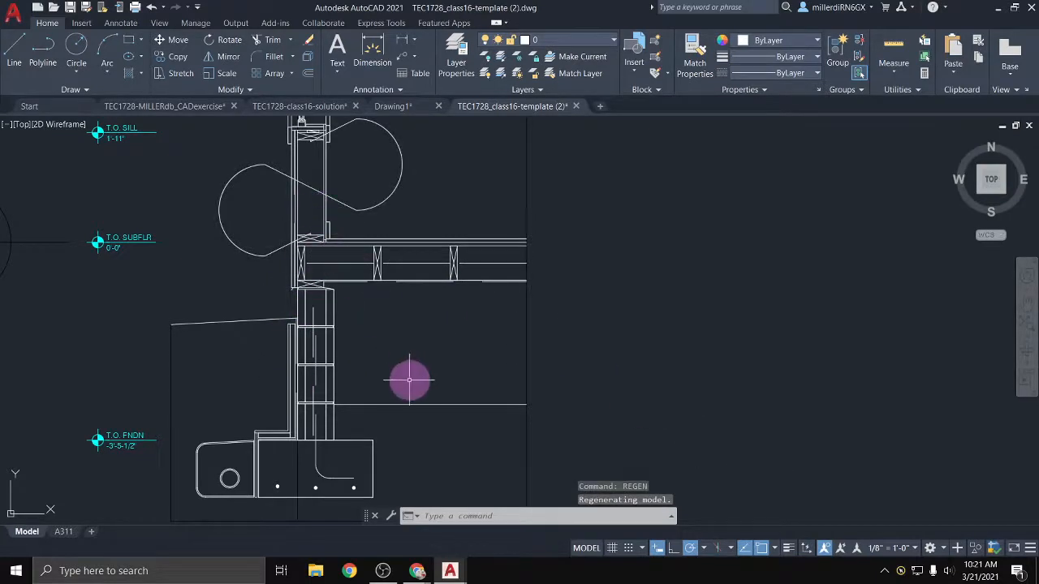
Set the annotation scale back to 1" = 1'-0" and regenerate the wall section
left_click(875, 549)
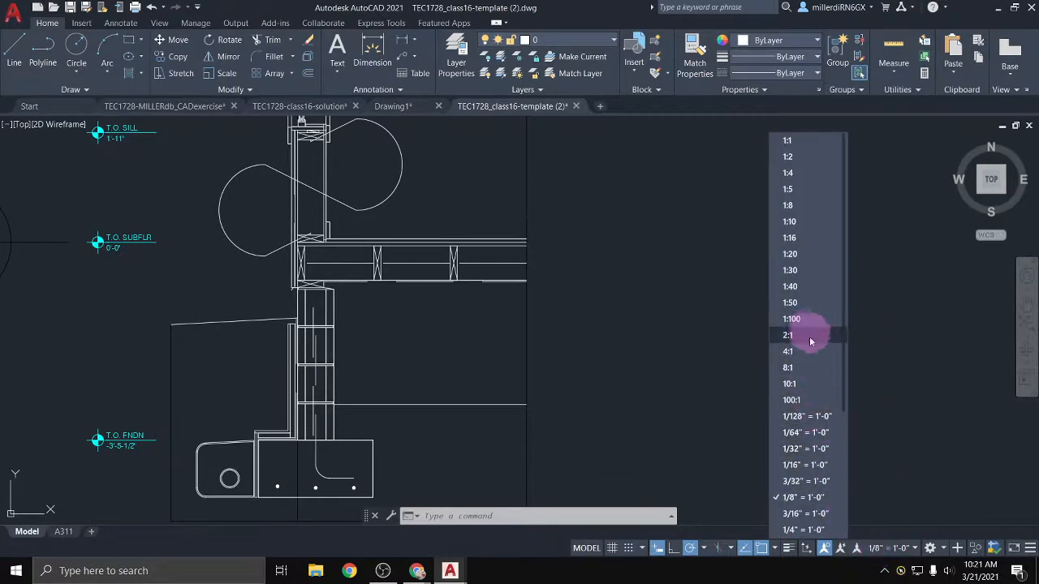
scroll(810, 341, "down", 2)
left_click(817, 492)
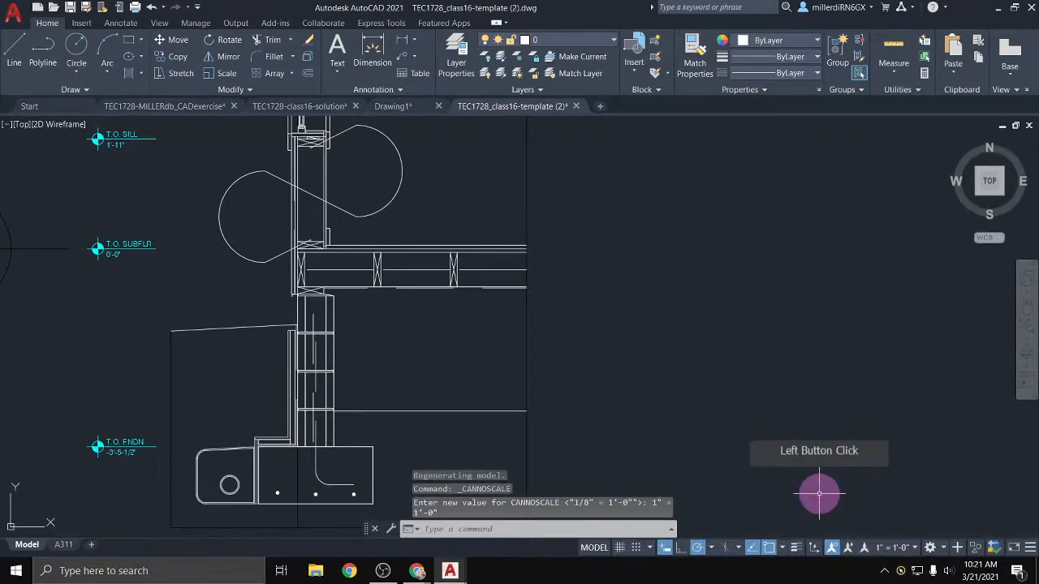
type("n")
key("Return")
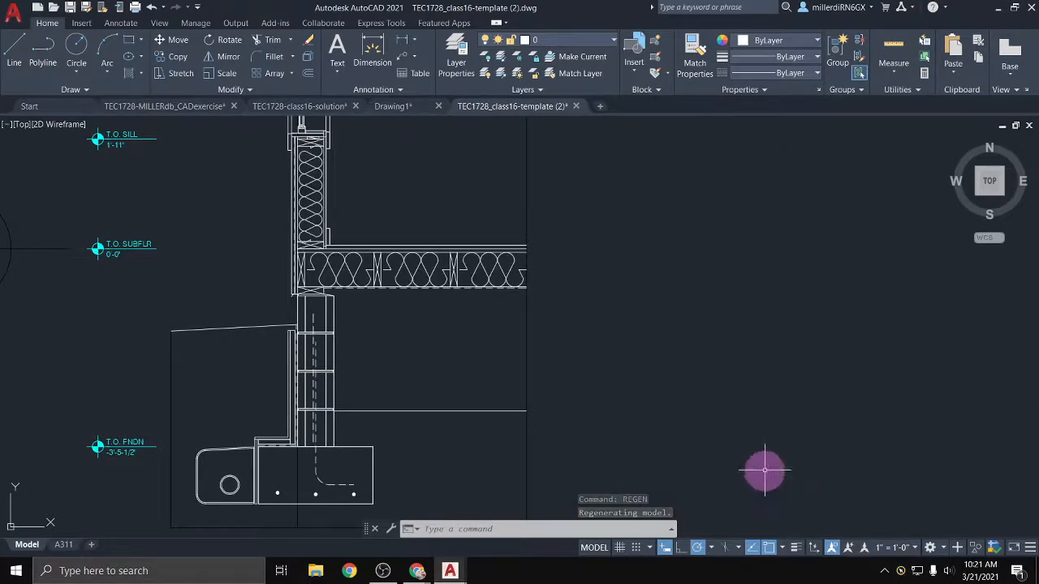
Open the A311 layout and examine the whole sheet with its wall section and title block
mouse_move(374, 572)
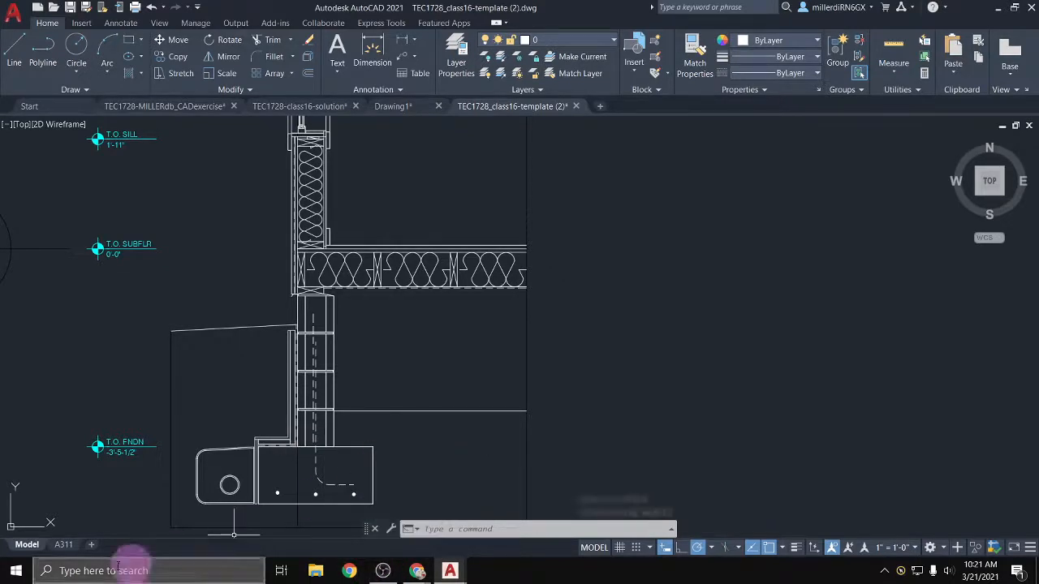
left_click(65, 546)
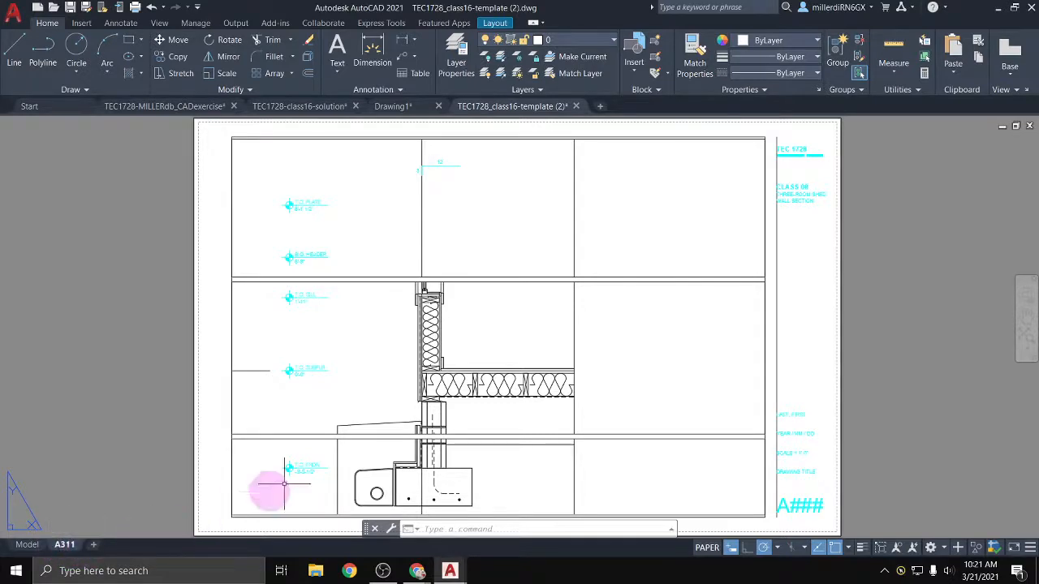
middle_click_drag(215, 406, 214, 406)
scroll(215, 406, "down", 4)
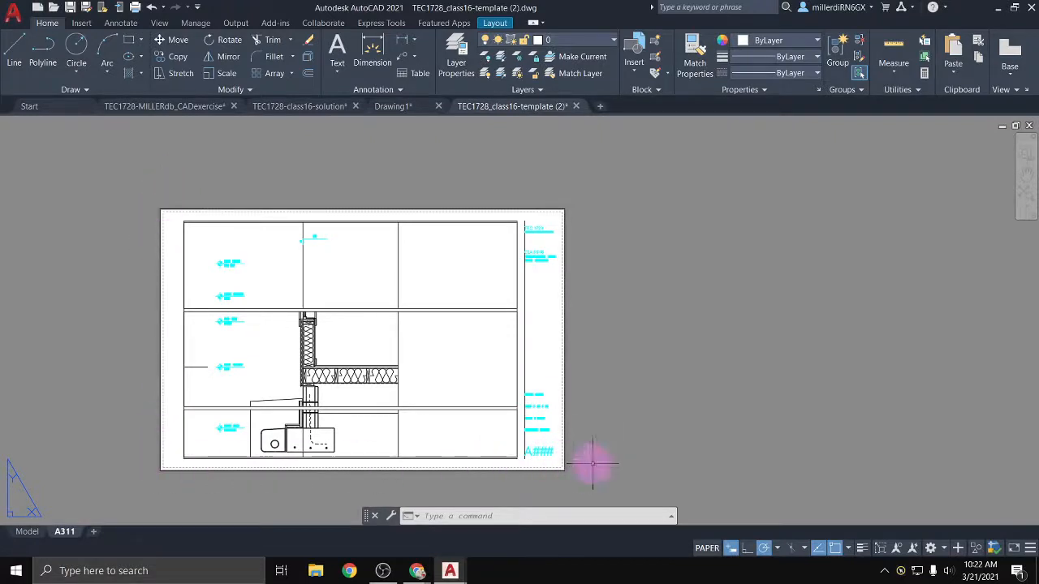
scroll(527, 308, "up", 2)
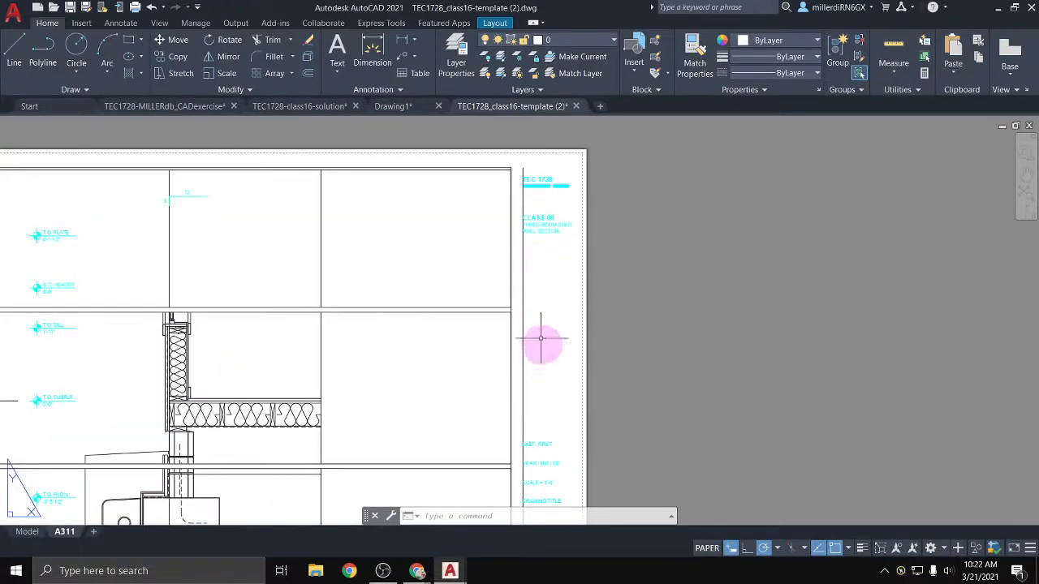
Change the class number in the title block heading to CLASS 16
scroll(540, 220, "up", 3)
left_click(545, 219)
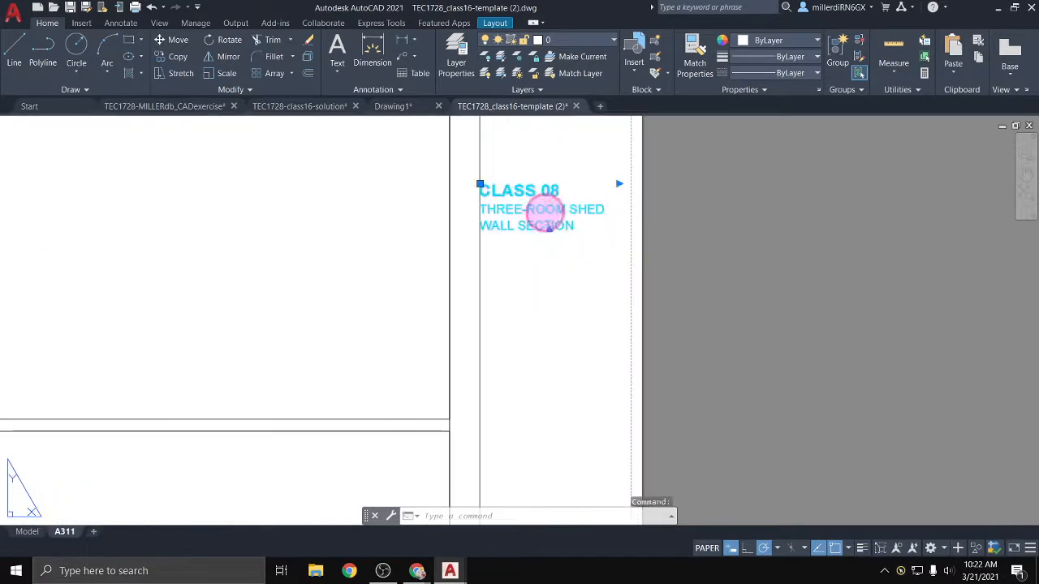
double_click(550, 190)
left_click(558, 192)
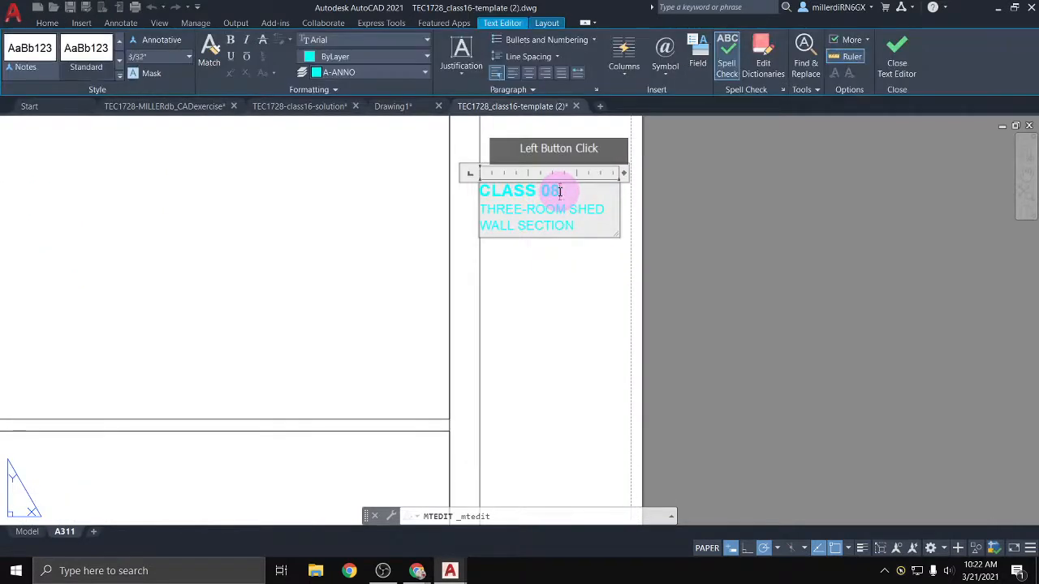
key("BackSpace")
key("BackSpace")
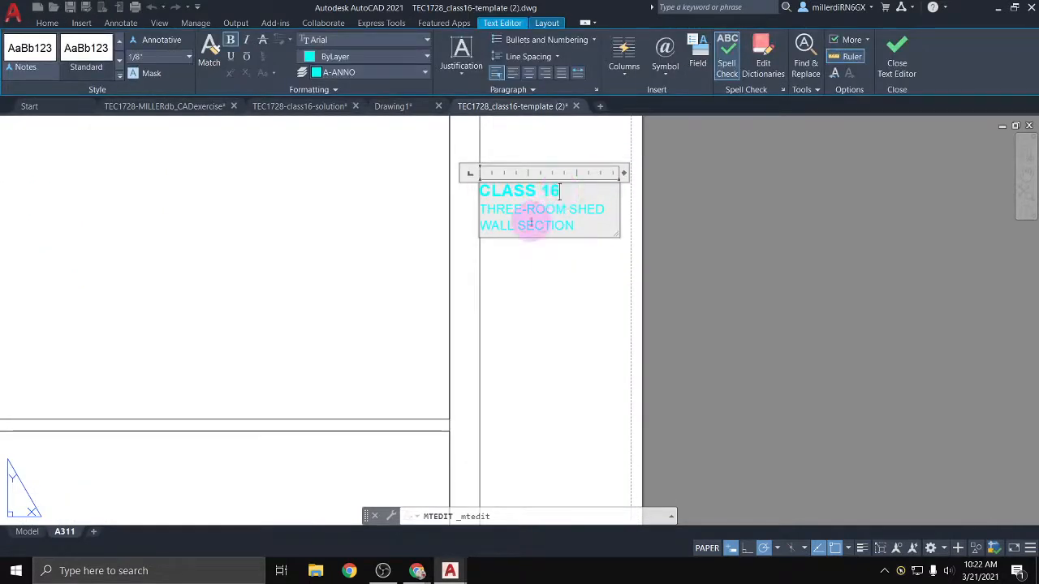
Replace THREE-ROOM with TWO-ROOM in the title block's shed description and finish the text edit
left_click_drag(566, 210, 480, 211)
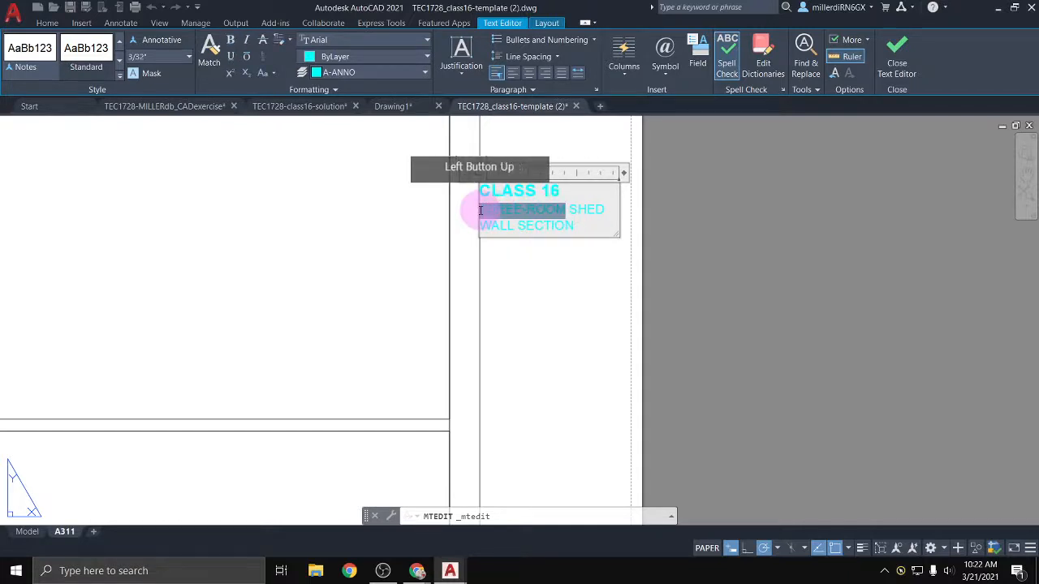
type("T")
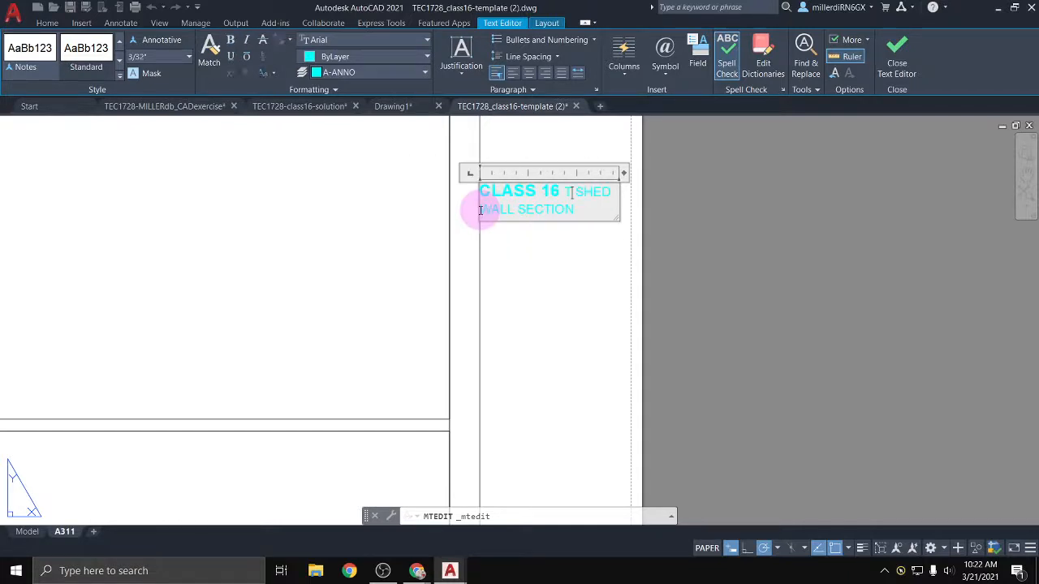
type("WO-ROOM")
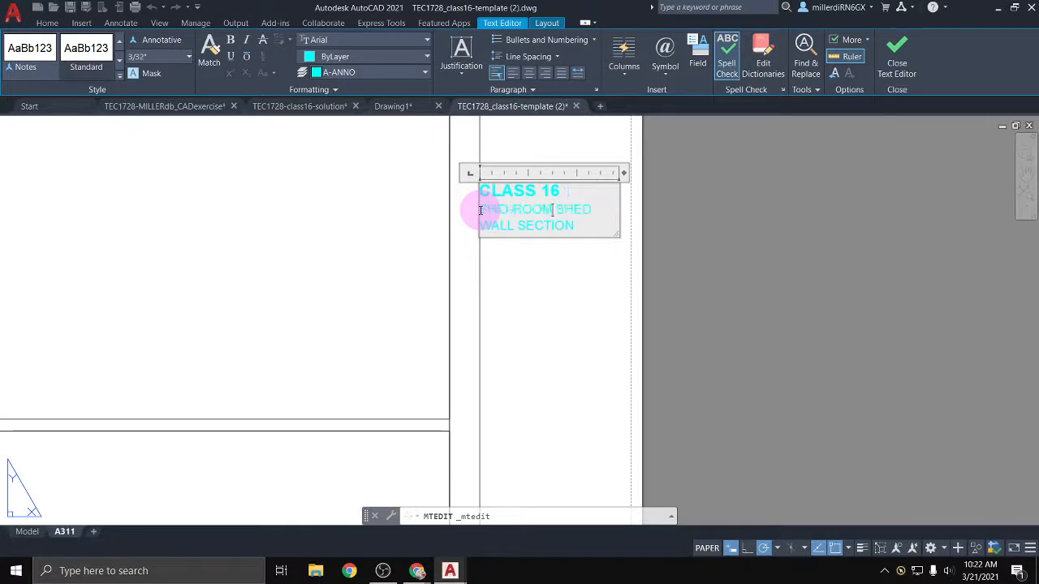
left_click(545, 290)
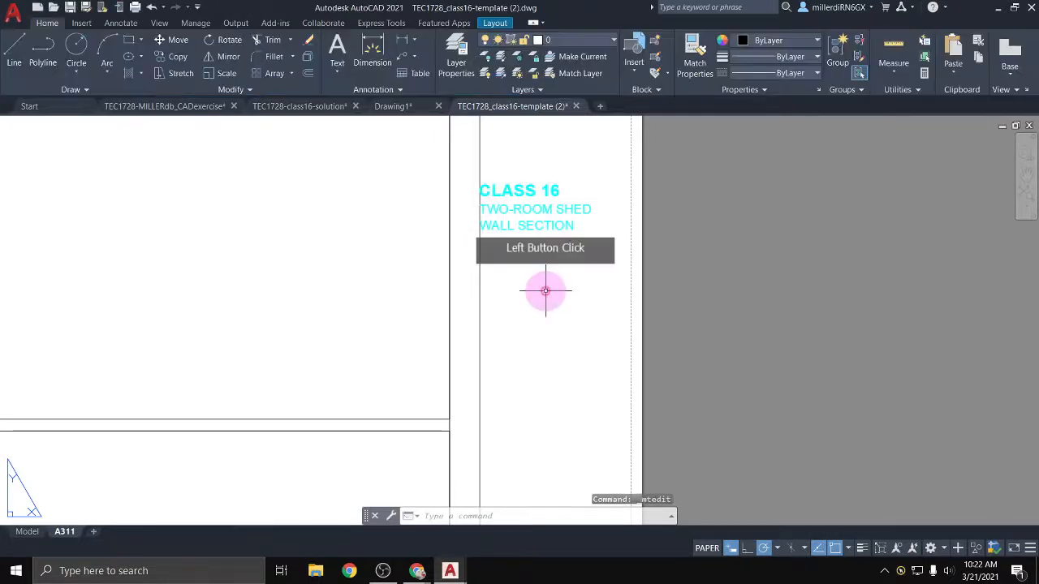
Replace the LAST, FIRST placeholder in the title block with the drafter's name
scroll(542, 290, "down", 3)
middle_click_drag(542, 292, 549, 169)
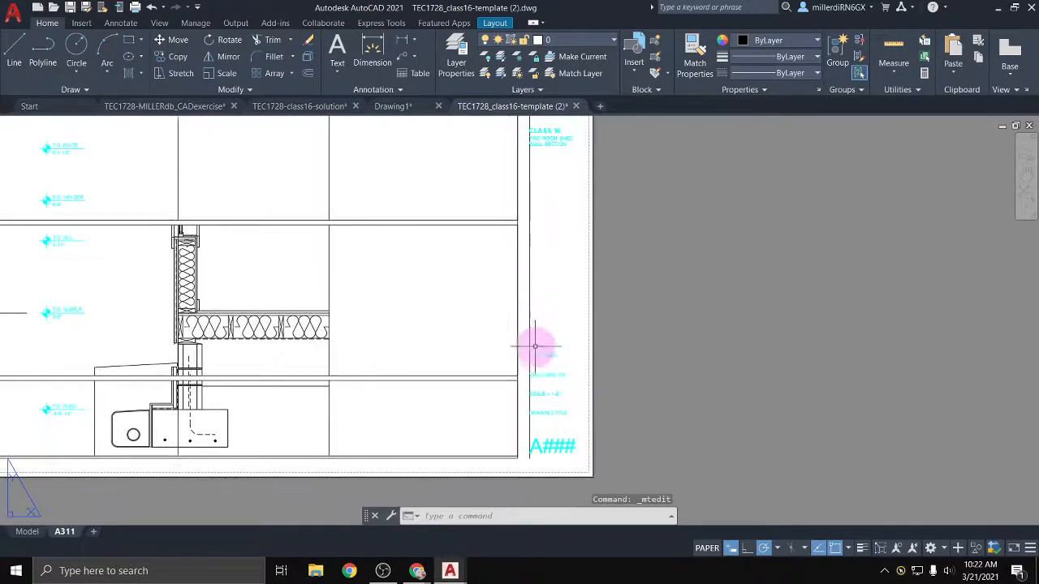
scroll(538, 359, "up", 2)
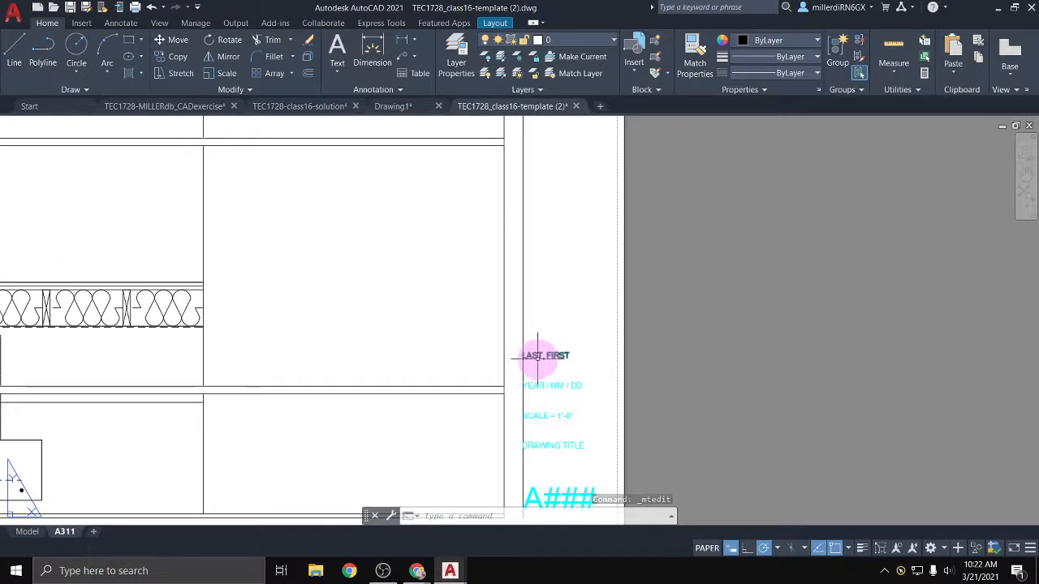
double_click(538, 355)
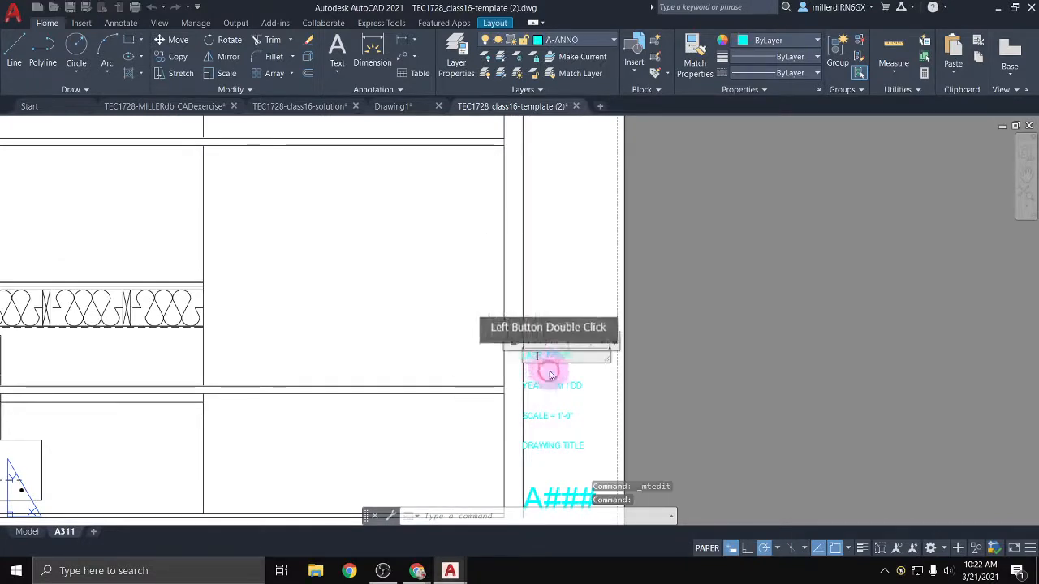
left_click_drag(568, 353, 496, 351)
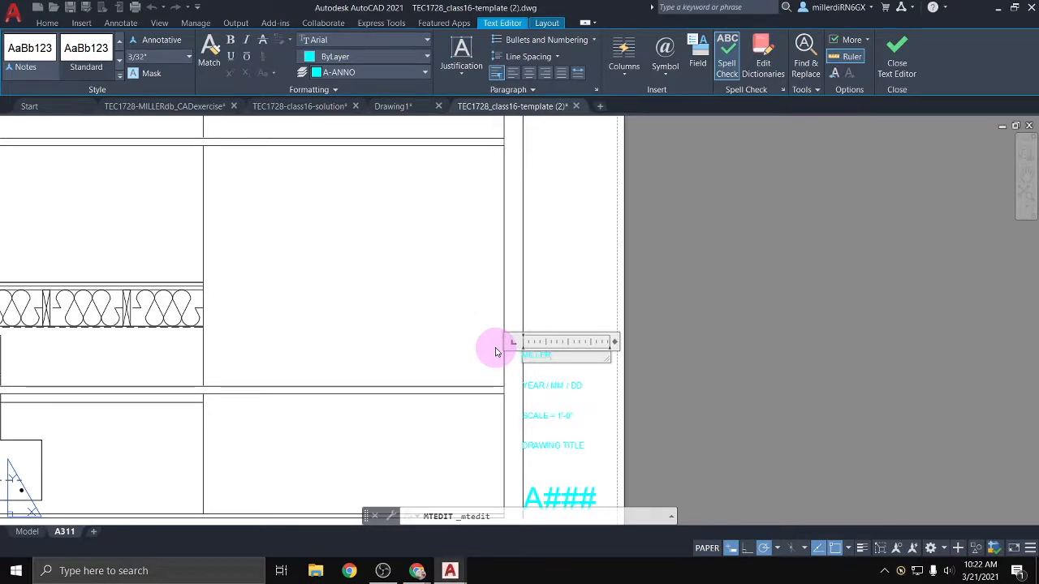
left_click(592, 388)
middle_click_drag(574, 411, 587, 335)
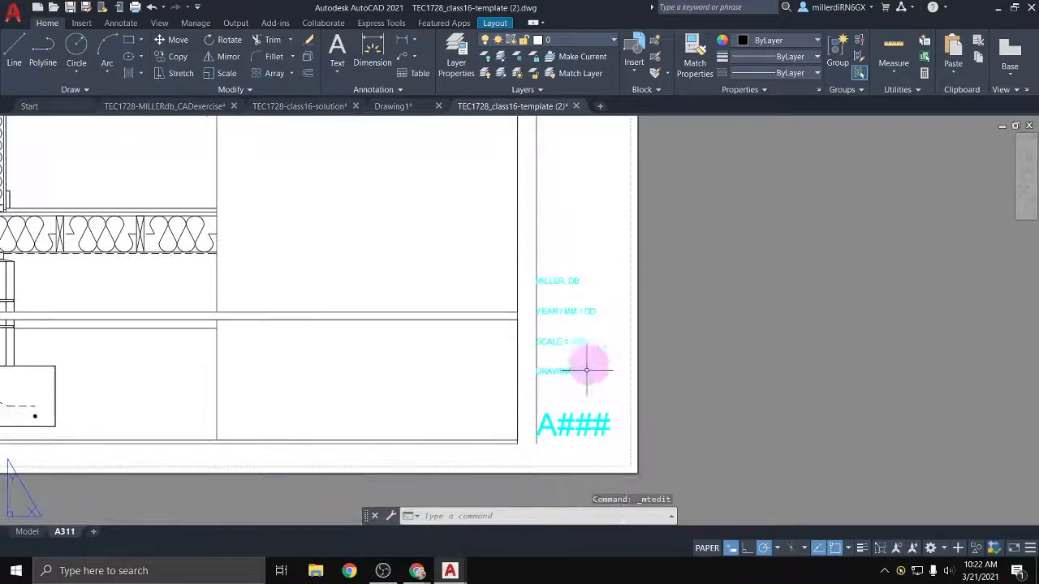
In model space, draw a random freehand chain of connected lines in the empty room area above the subfloor
middle_click_drag(580, 382, 628, 327)
scroll(452, 371, "down", 5)
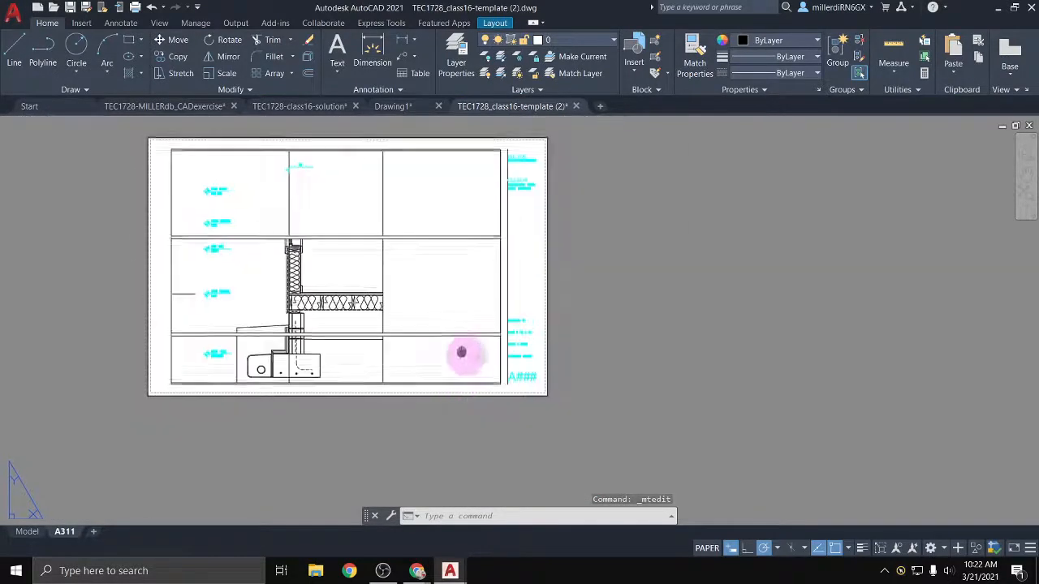
scroll(506, 371, "up", 4)
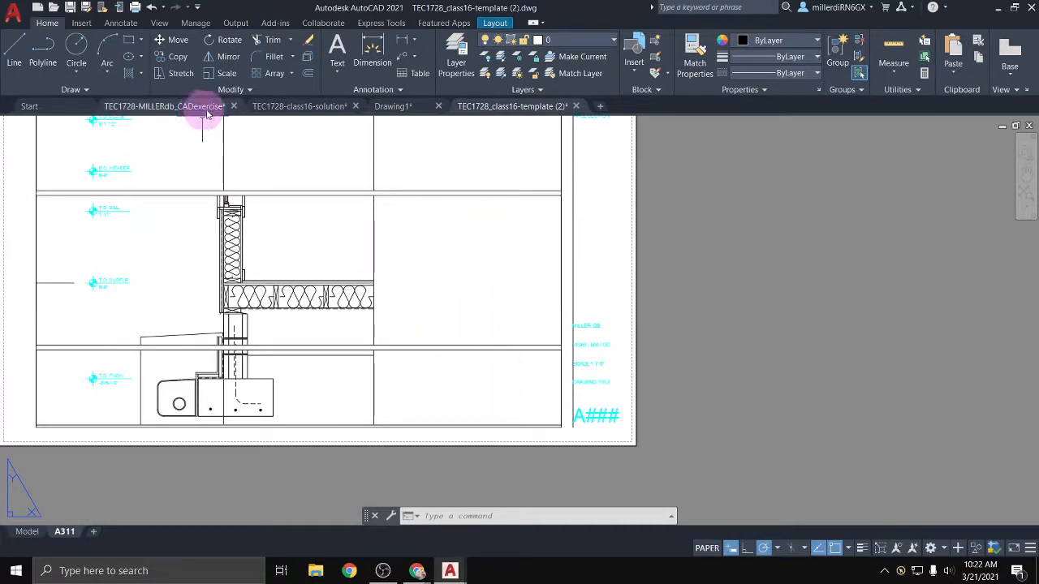
left_click(29, 531)
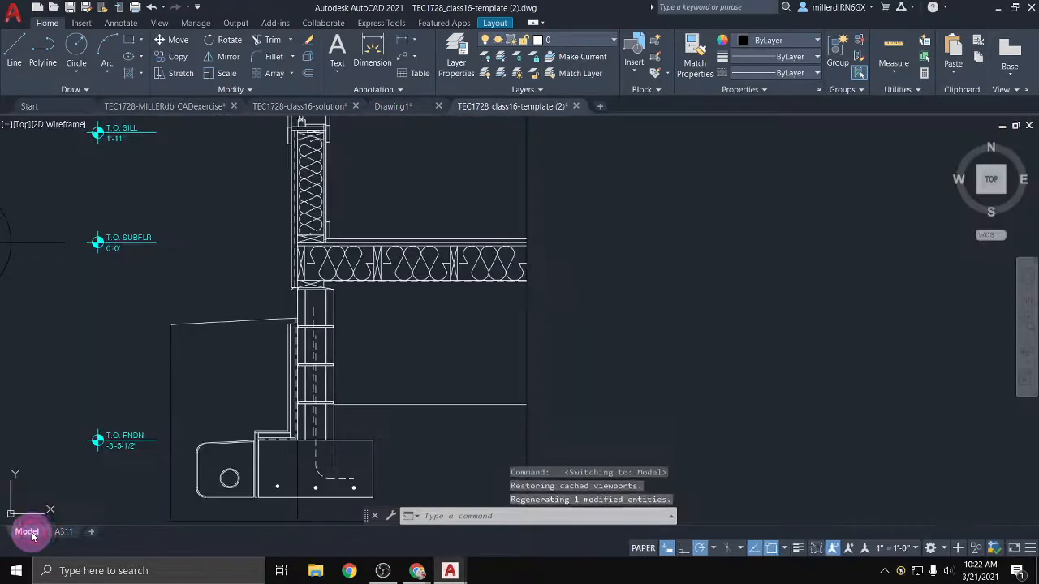
left_click(14, 51)
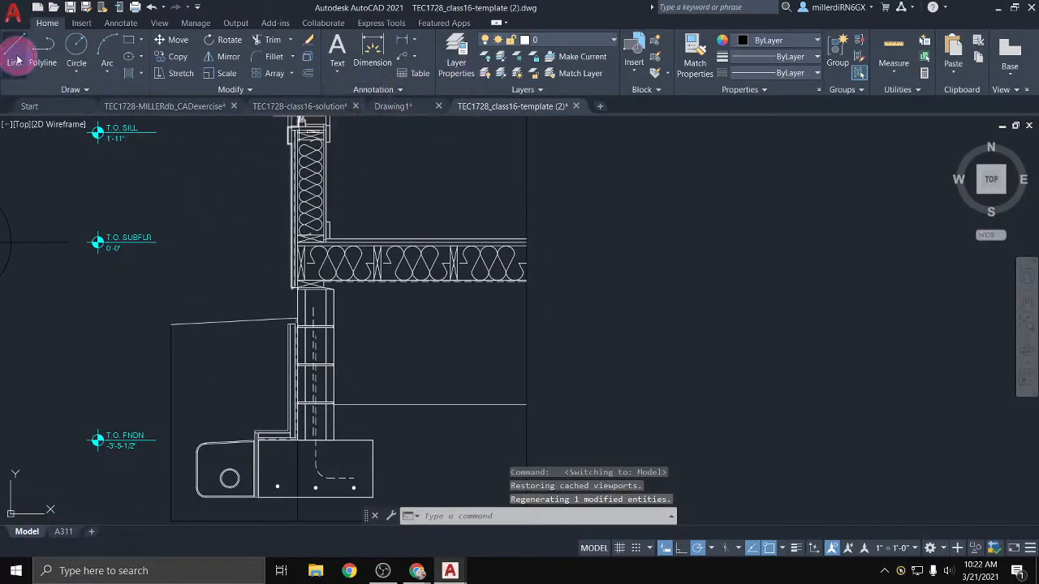
left_click(397, 224)
middle_click_drag(396, 224, 397, 375)
left_click(383, 242)
left_click(449, 226)
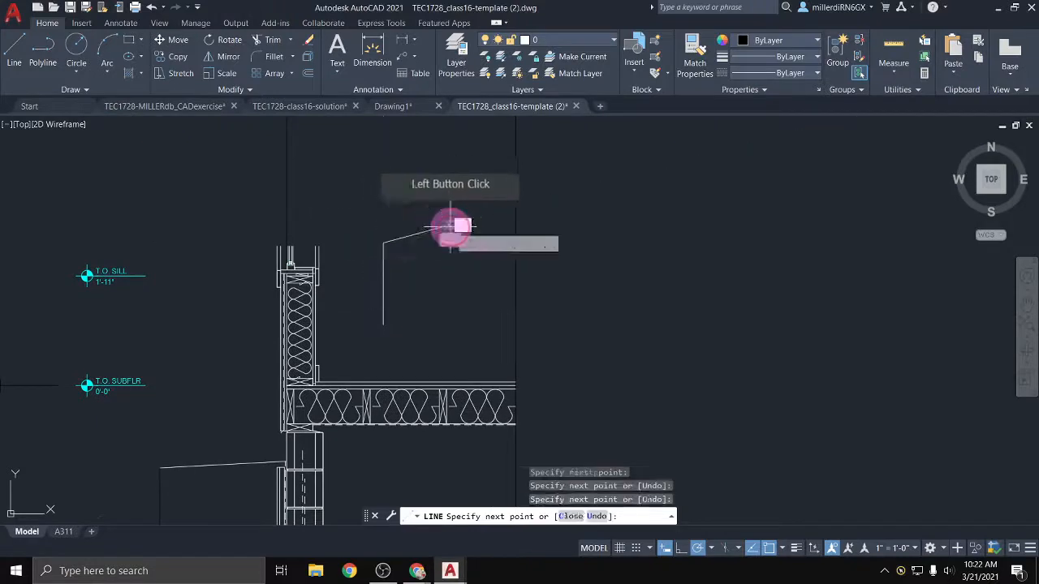
left_click(470, 304)
left_click(423, 350)
left_click(388, 358)
left_click(376, 312)
left_click(401, 266)
left_click(450, 266)
left_click(365, 203)
left_click(413, 289)
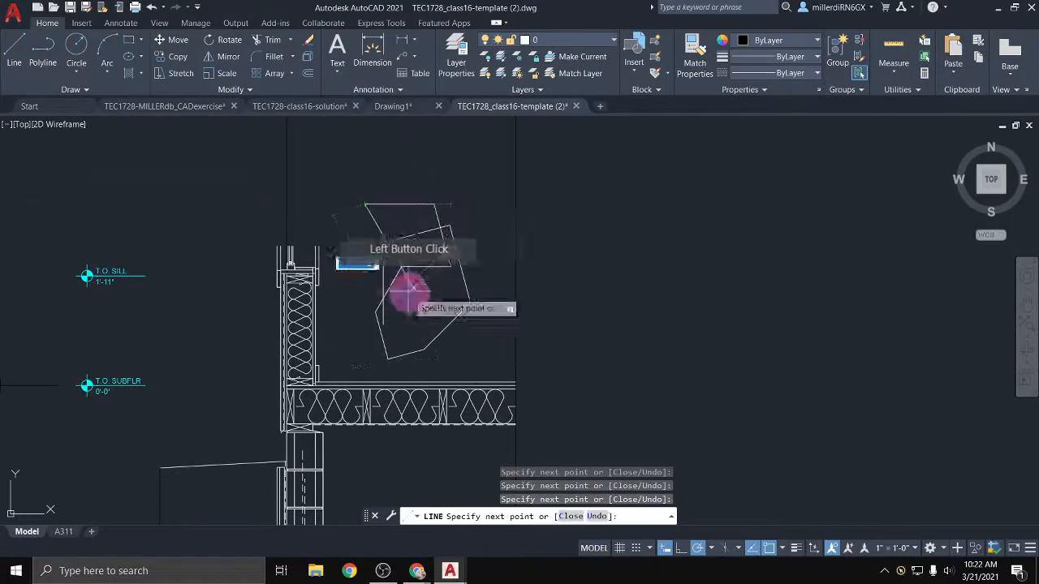
left_click(447, 280)
left_click(458, 323)
left_click(419, 334)
left_click(396, 320)
left_click(378, 319)
left_click(378, 353)
left_click(463, 352)
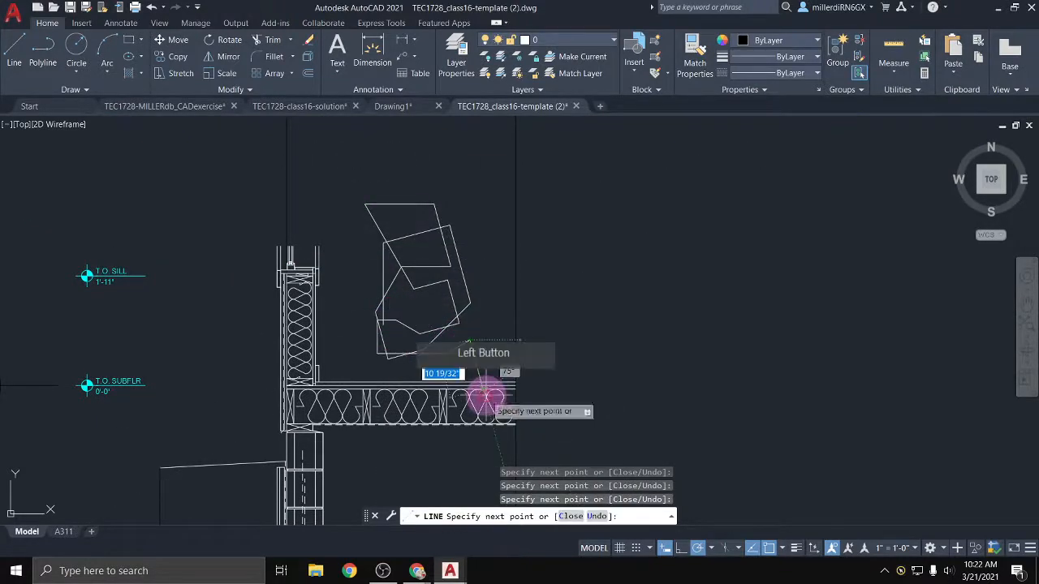
key("Escape")
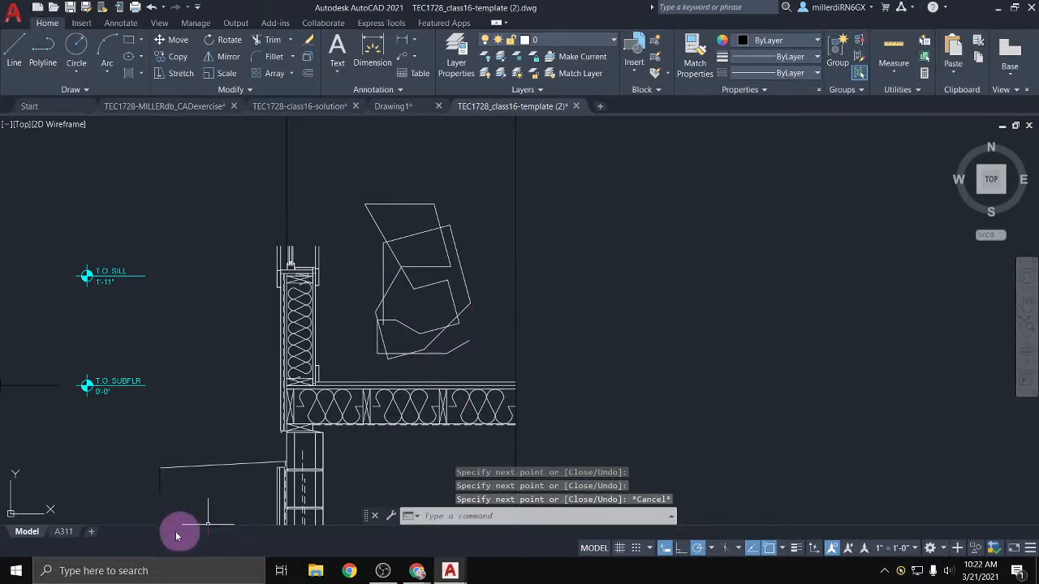
On the A311 layout, select all three viewport frames and check which layer they are on
left_click(64, 531)
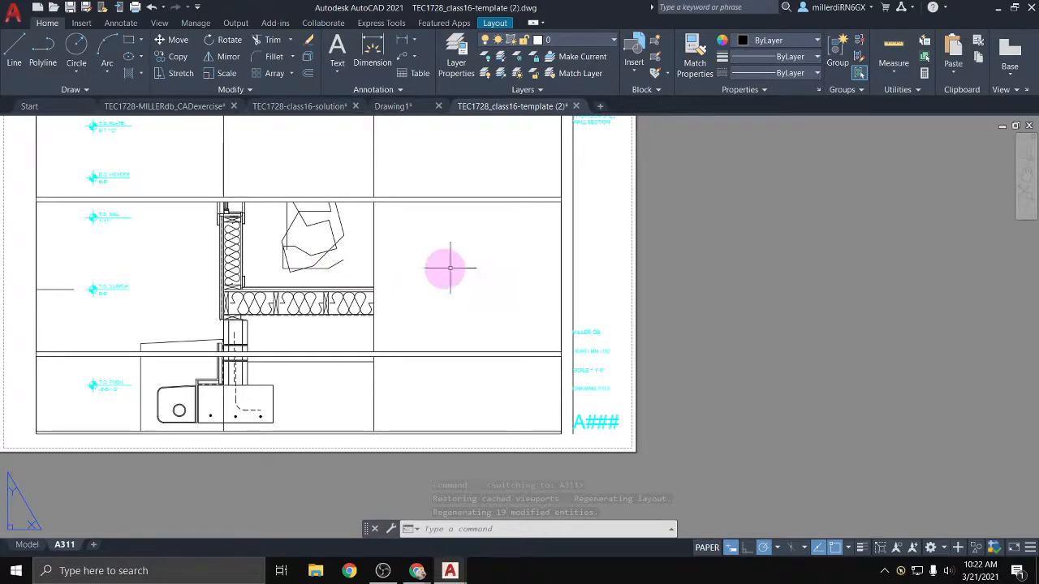
middle_click_drag(661, 302, 788, 385)
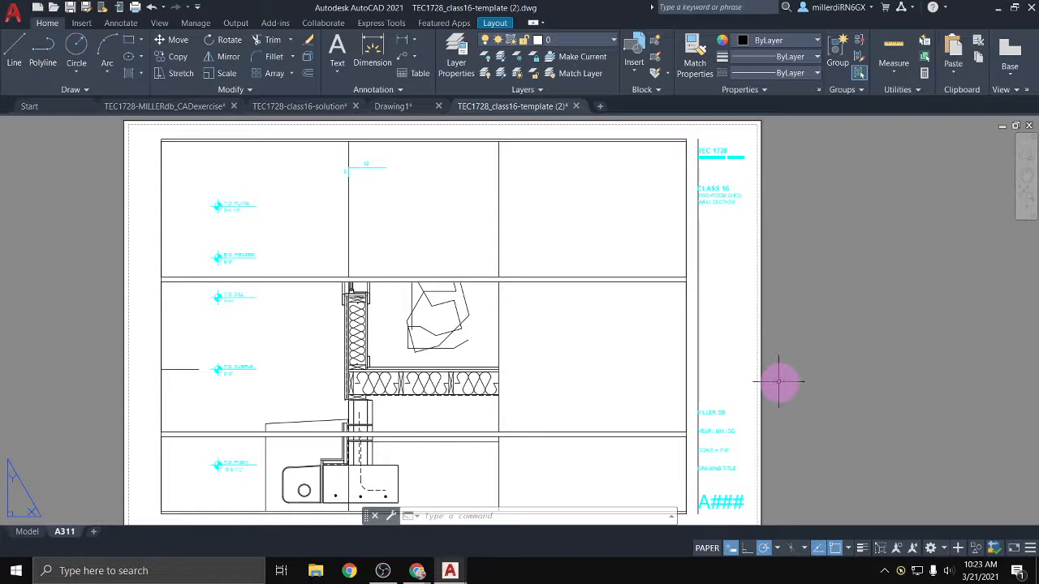
left_click(190, 436)
left_click(191, 432)
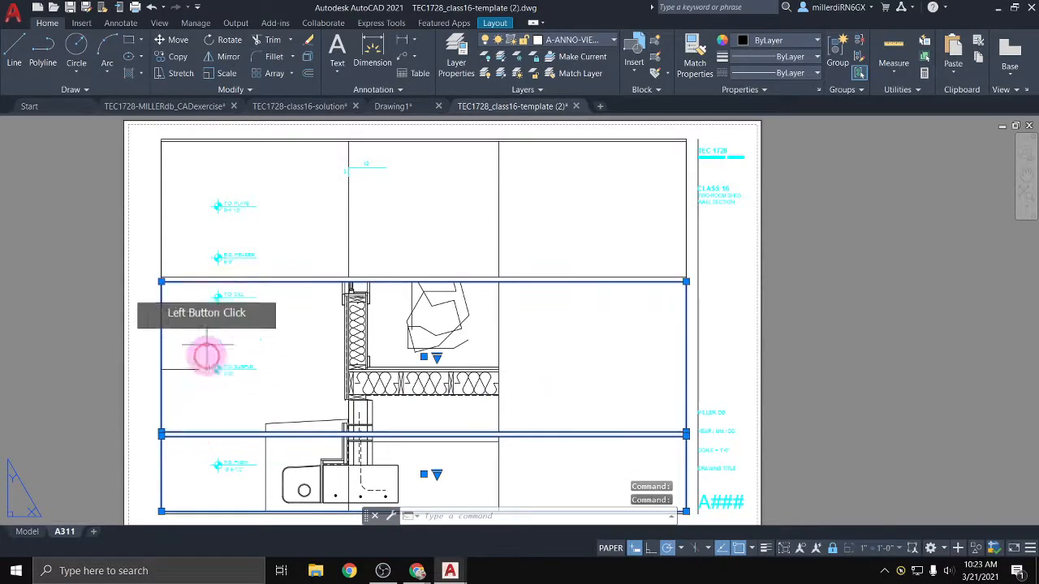
left_click(193, 278)
left_click(170, 415)
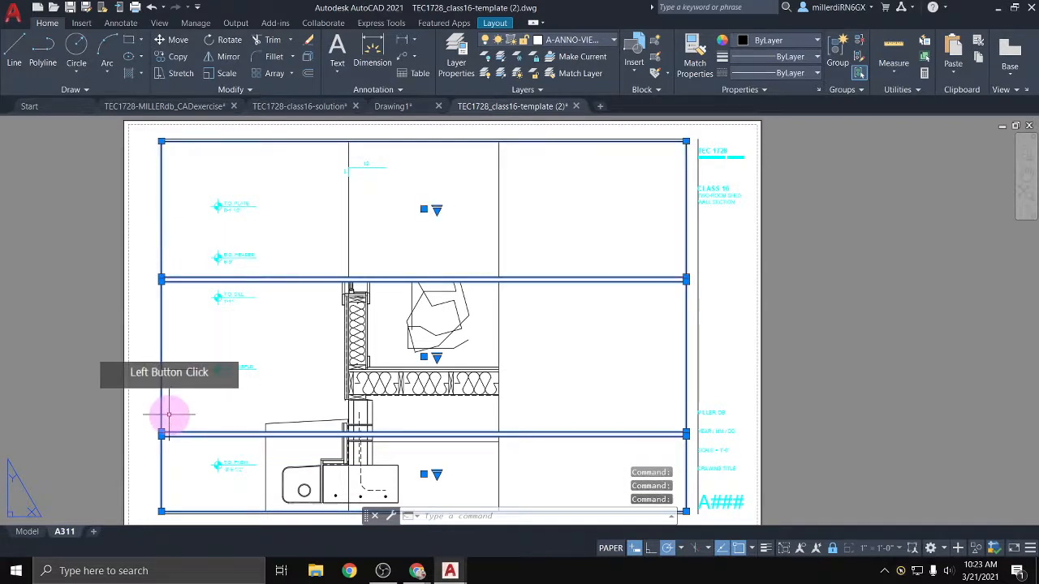
left_click(593, 39)
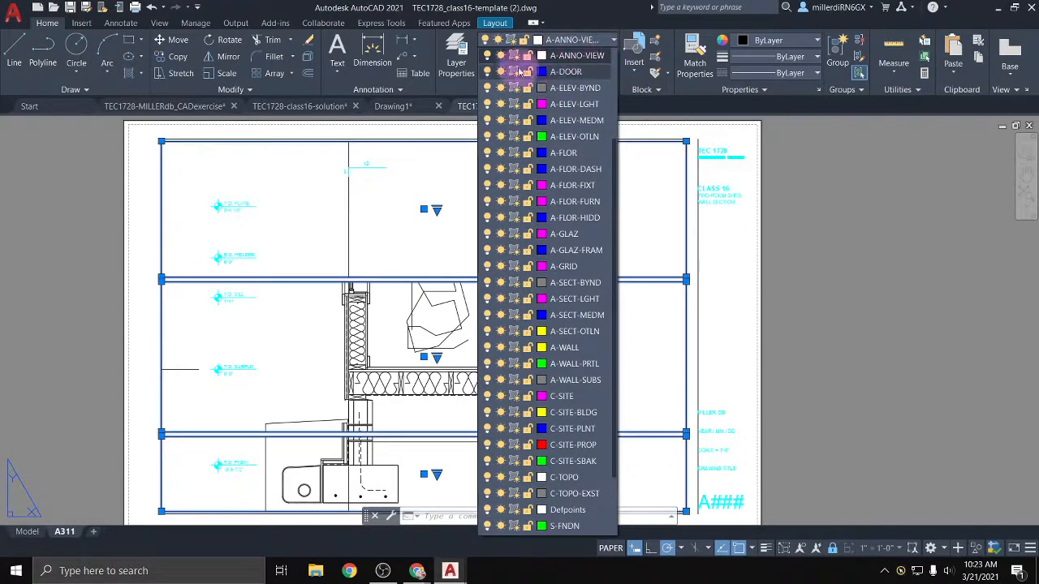
left_click(459, 62)
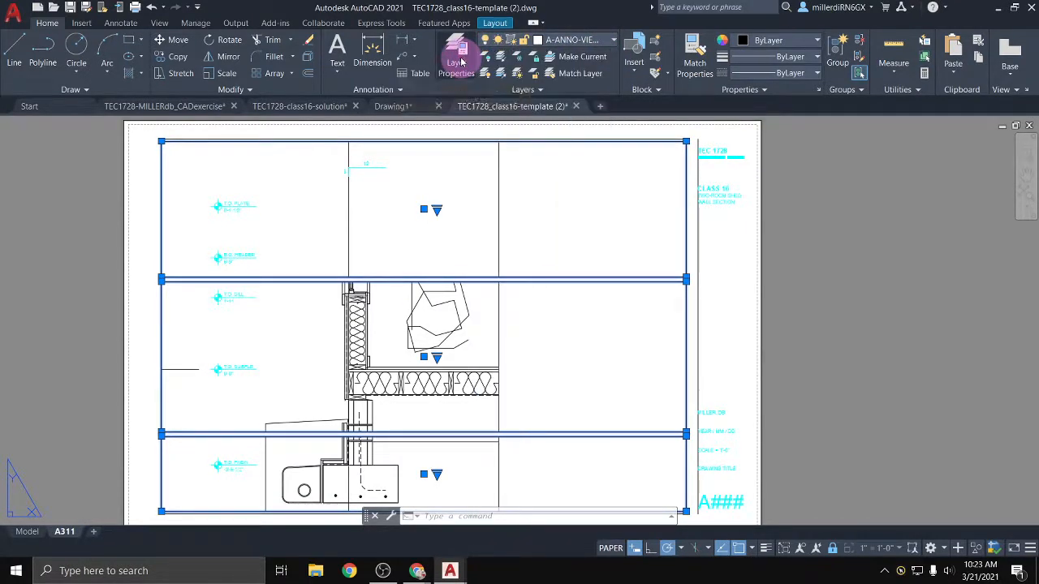
Review the A-ANNO-VIEW layer in the Layer Properties Manager, widening the Name column to fit the full layer names, and close the manager
left_click(460, 61)
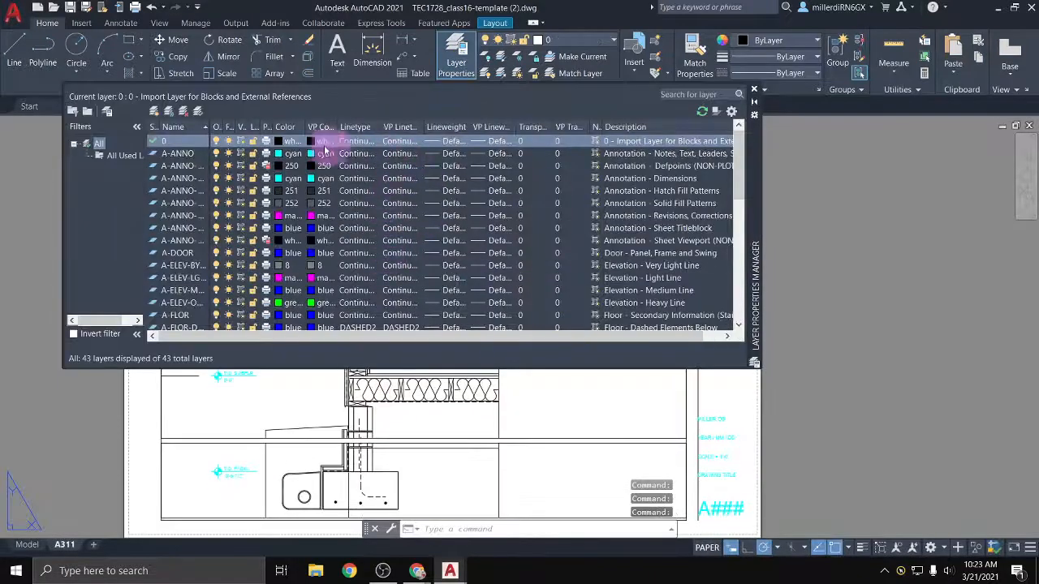
left_click(207, 166)
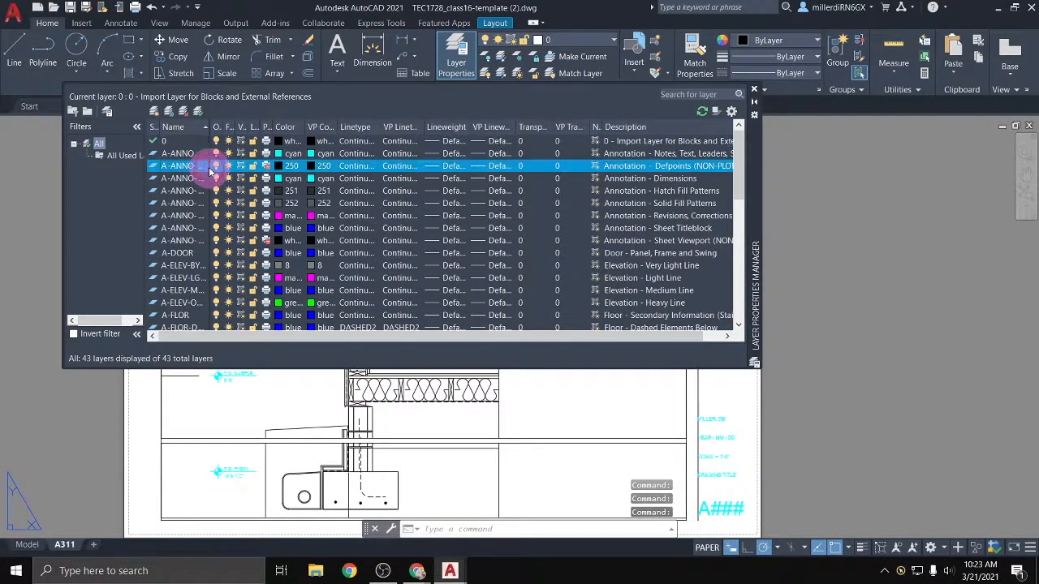
left_click_drag(238, 170, 212, 171)
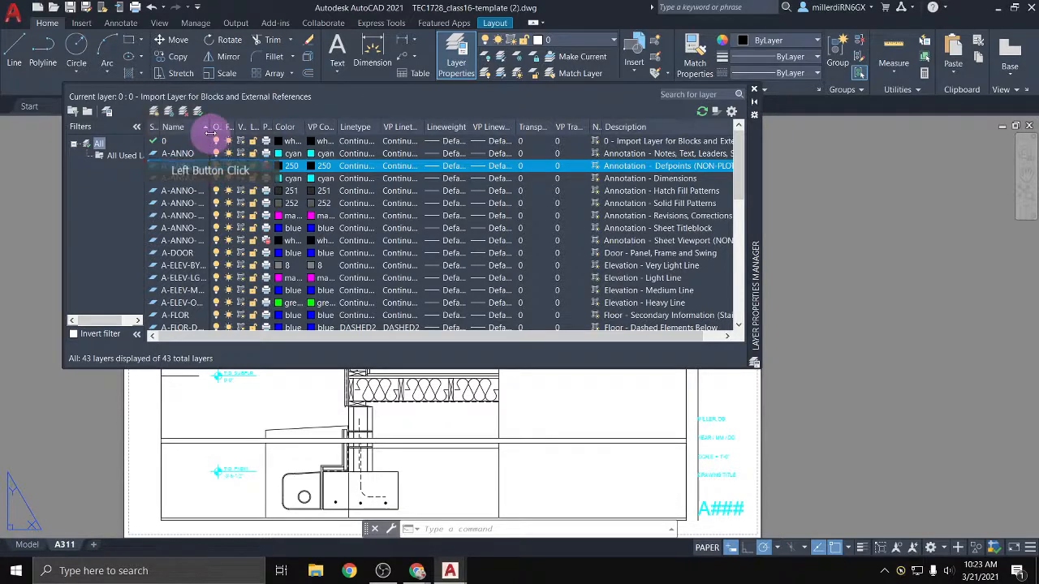
double_click(211, 128)
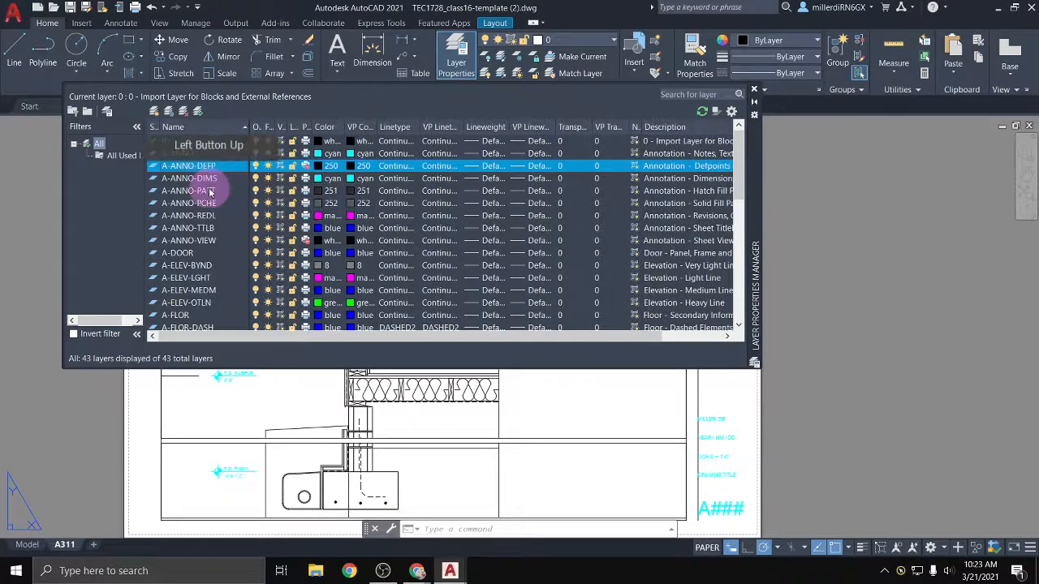
left_click(206, 239)
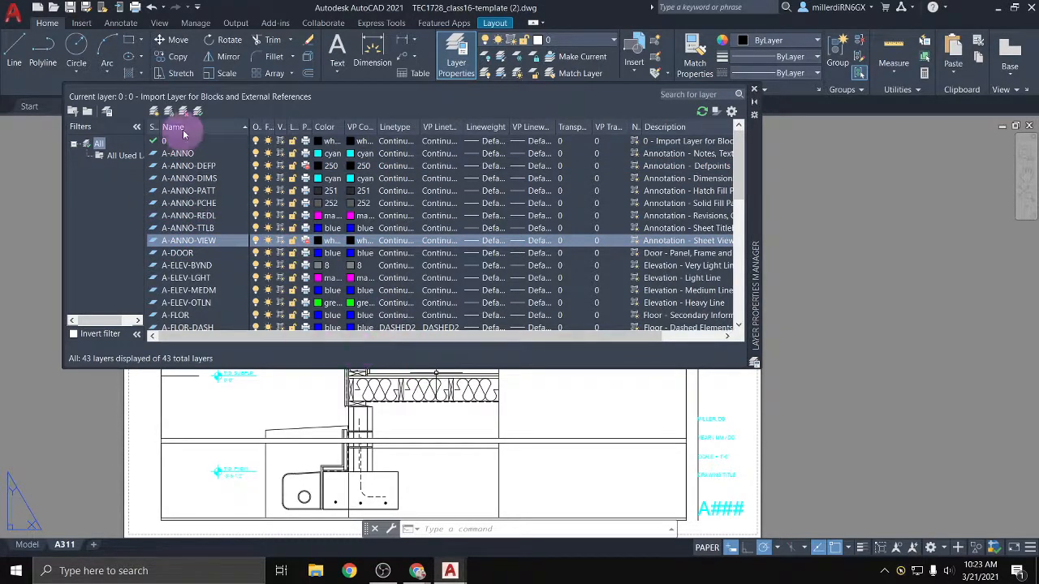
left_click(753, 89)
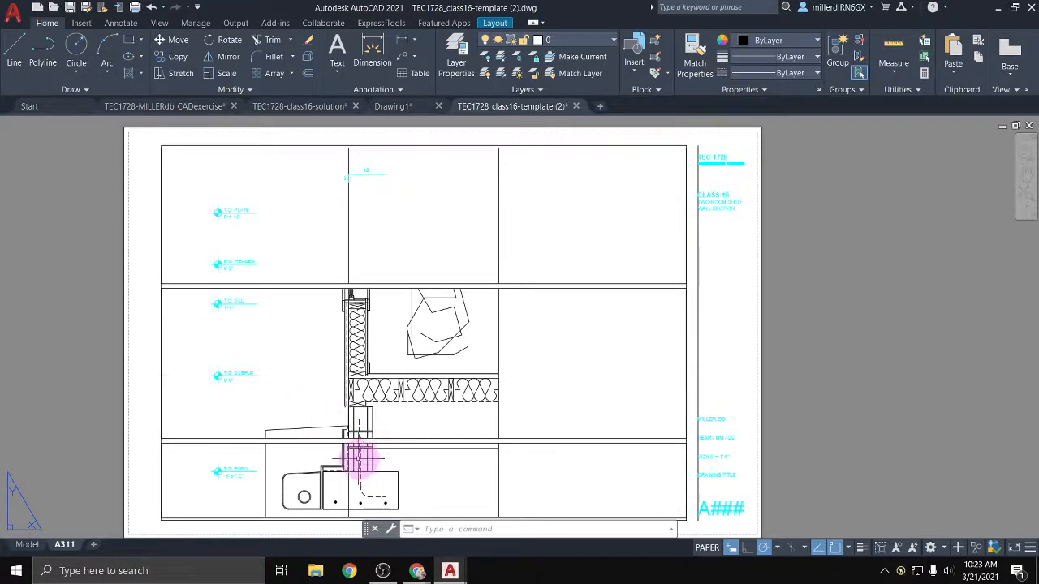
Switch to the TEC1728-class16-solution drawing and examine the completed wall section in model space
mouse_move(34, 547)
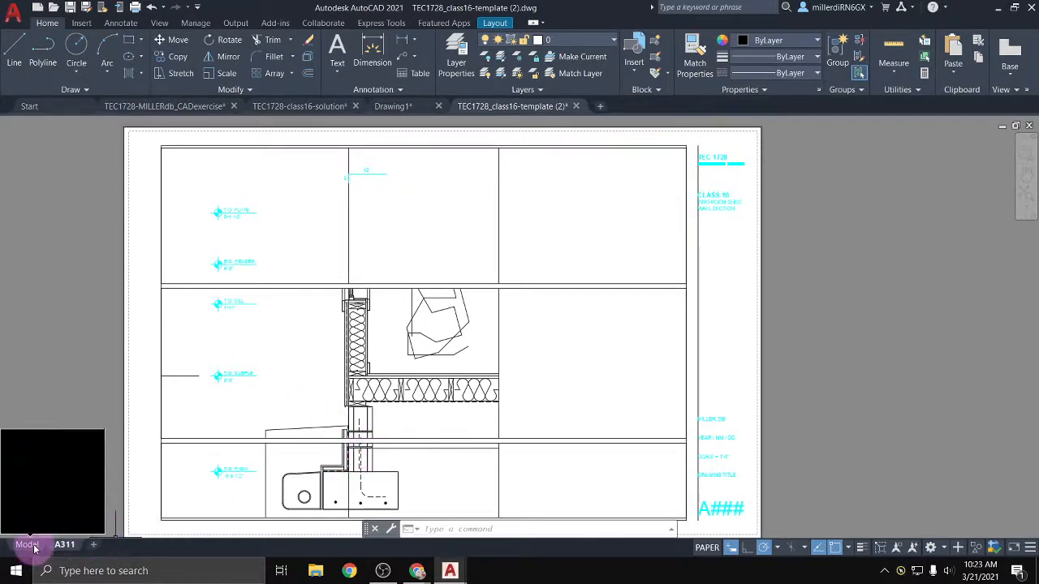
left_click(312, 108)
left_click(326, 341)
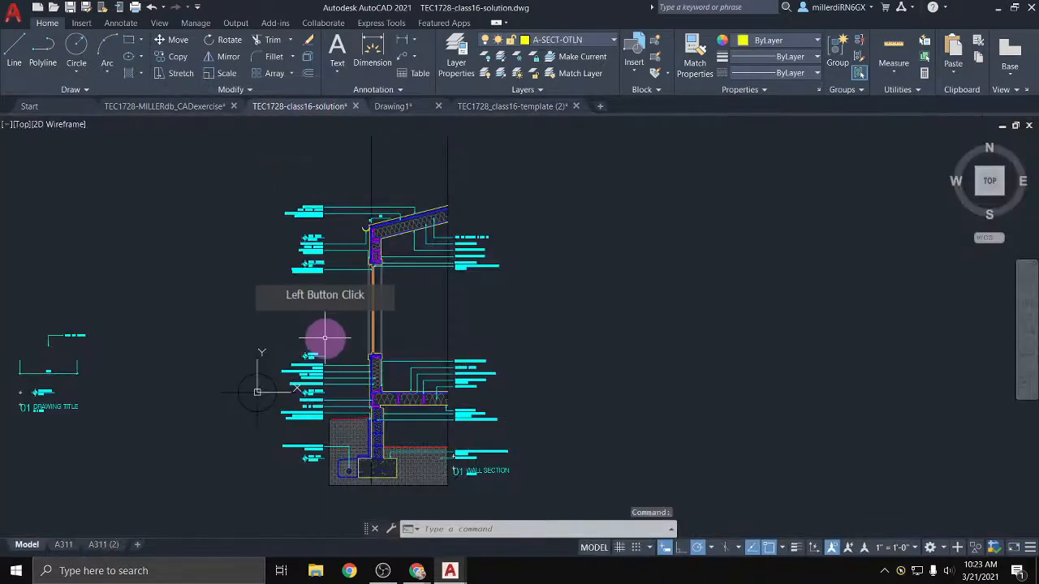
scroll(390, 348, "up", 2)
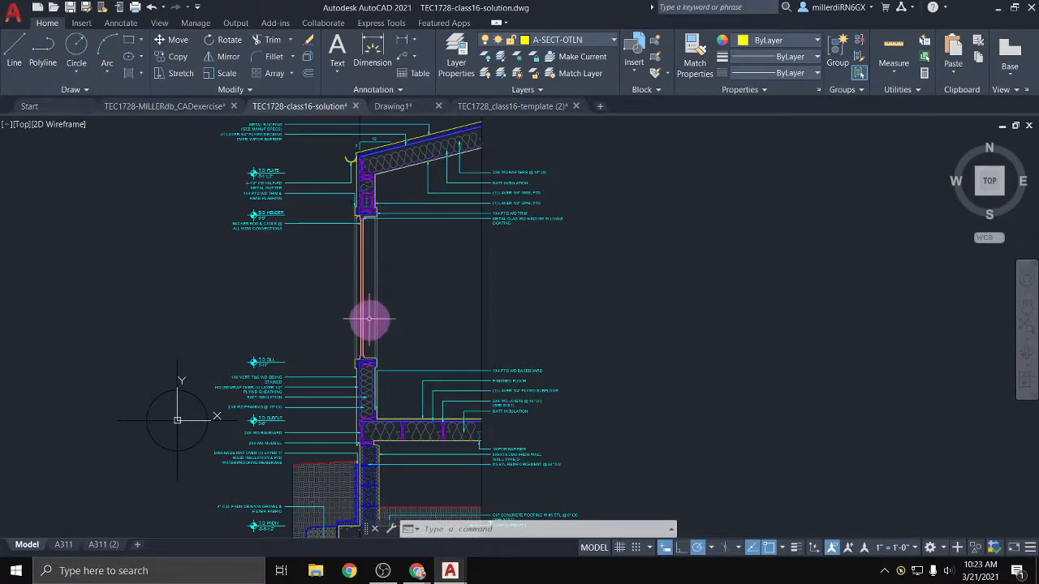
Examine the solution's annotated wall section on its A311 layout from the foundation up to the roof, and return to model space
left_click(66, 546)
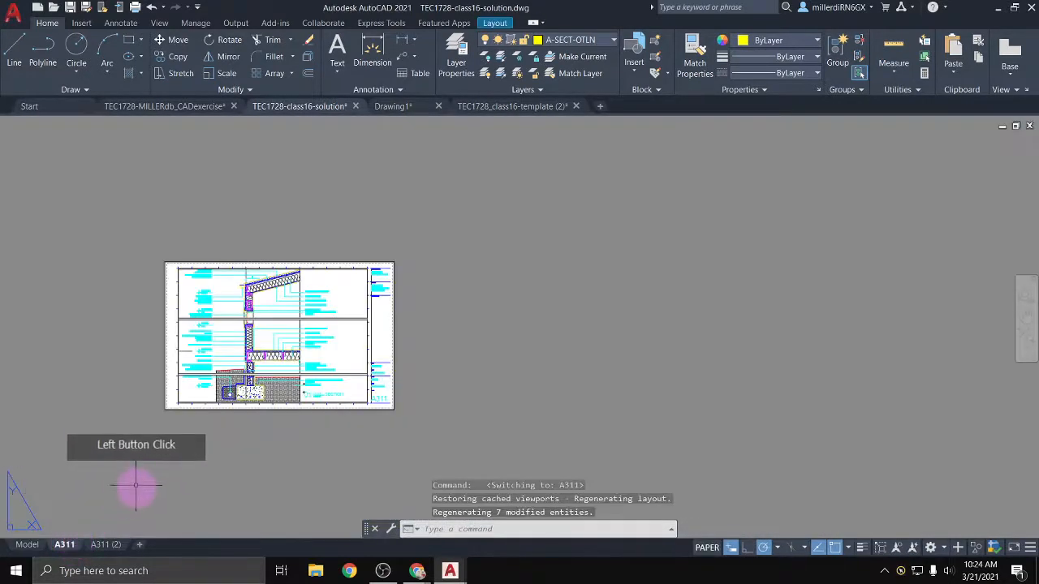
scroll(398, 308, "up", 3)
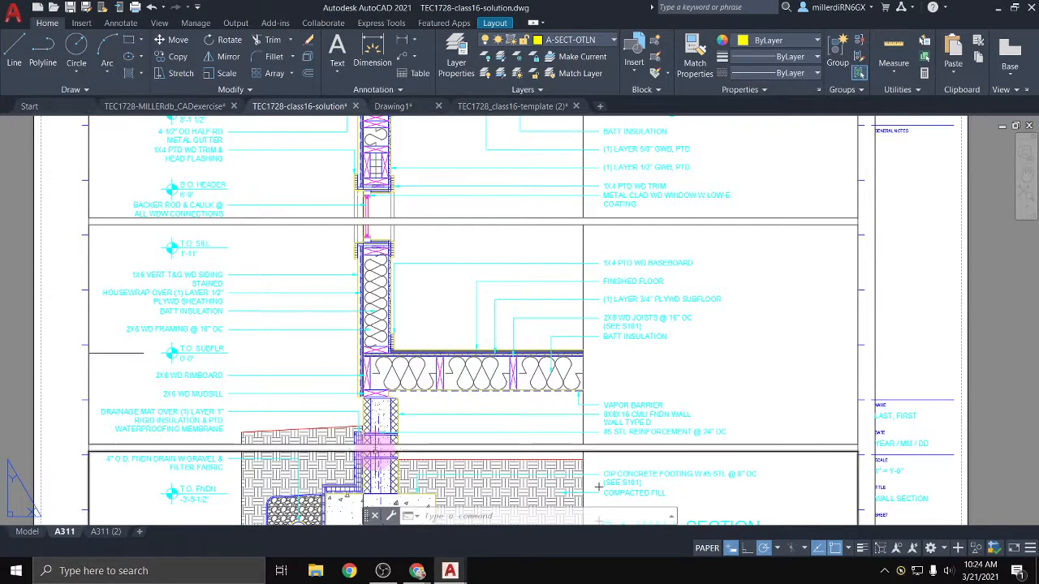
middle_click_drag(376, 477, 379, 415)
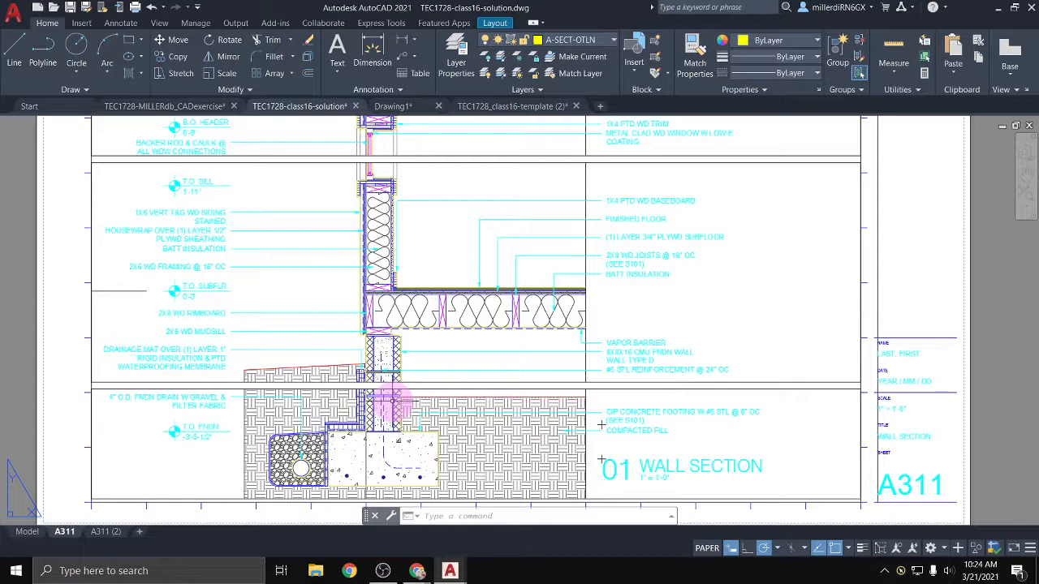
scroll(244, 406, "down", 2)
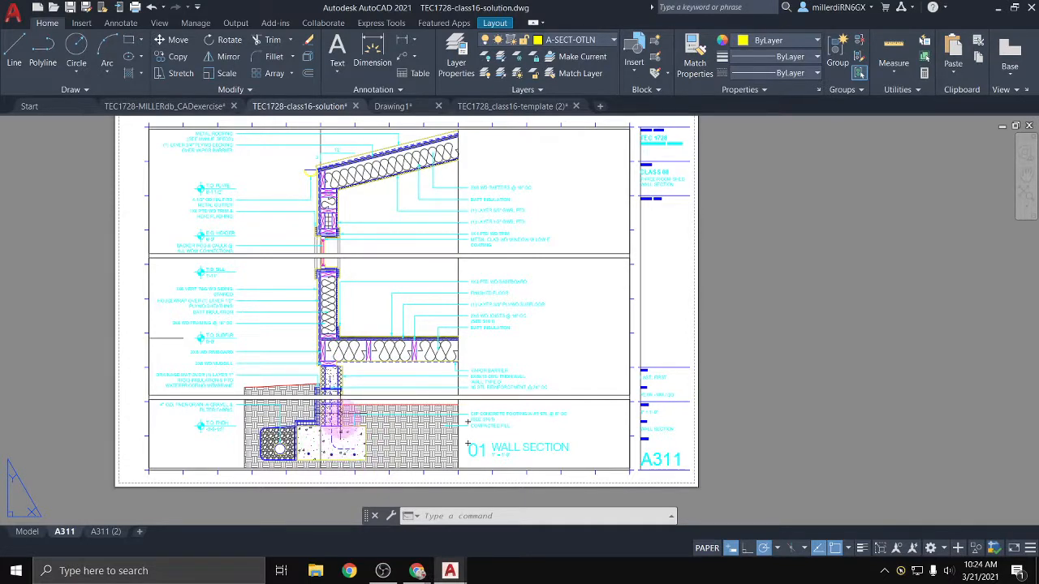
scroll(329, 372, "up", 4)
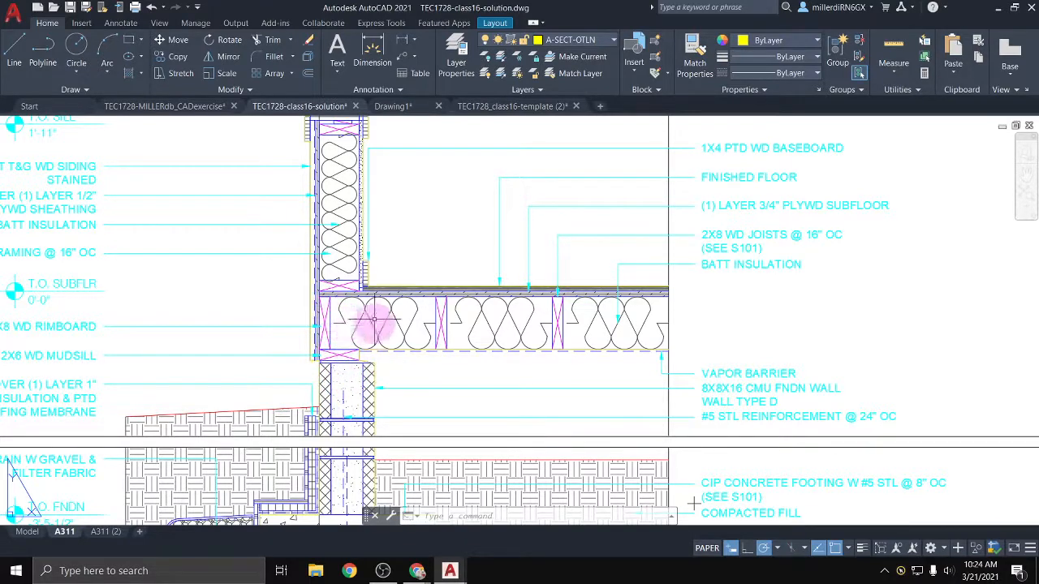
middle_click_drag(342, 254, 319, 449)
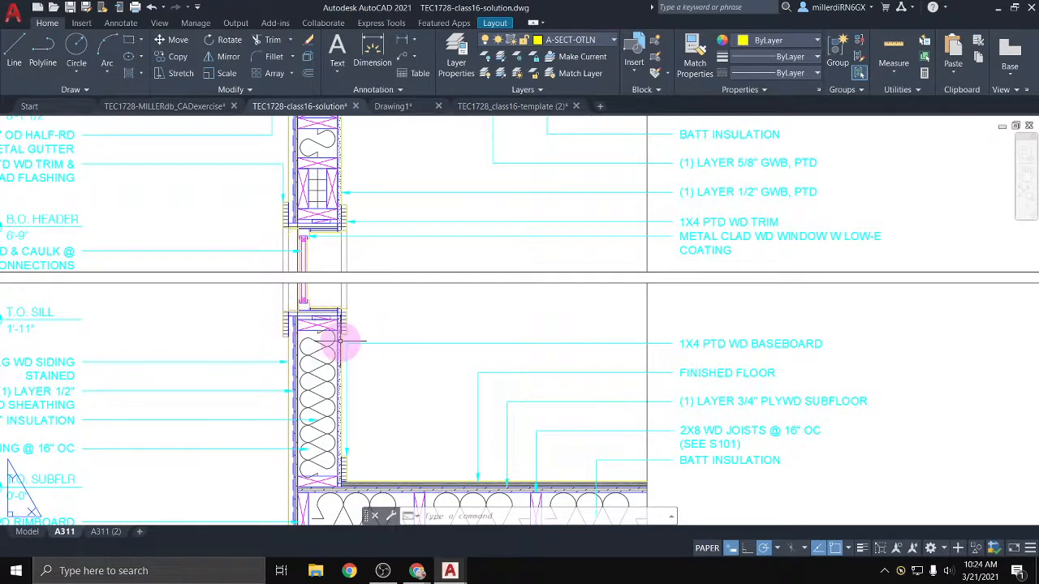
middle_click_drag(340, 300, 362, 384)
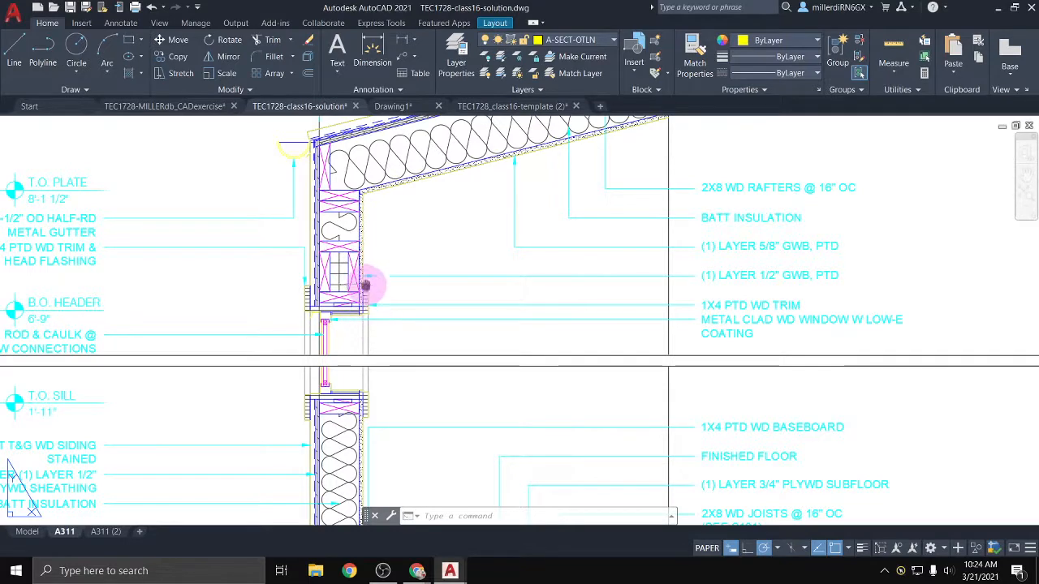
middle_click_drag(365, 285, 380, 365)
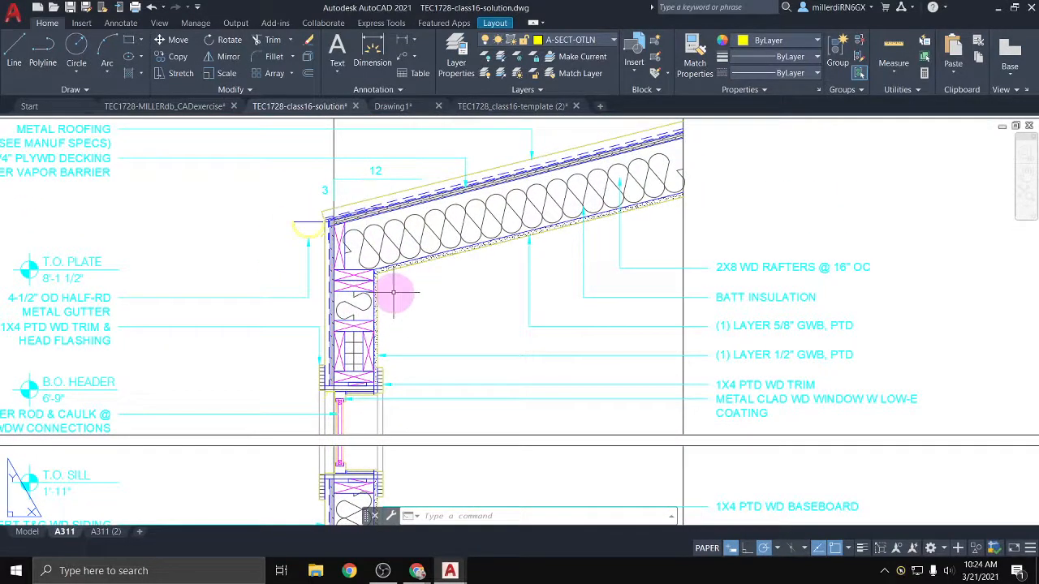
scroll(394, 292, "down", 4)
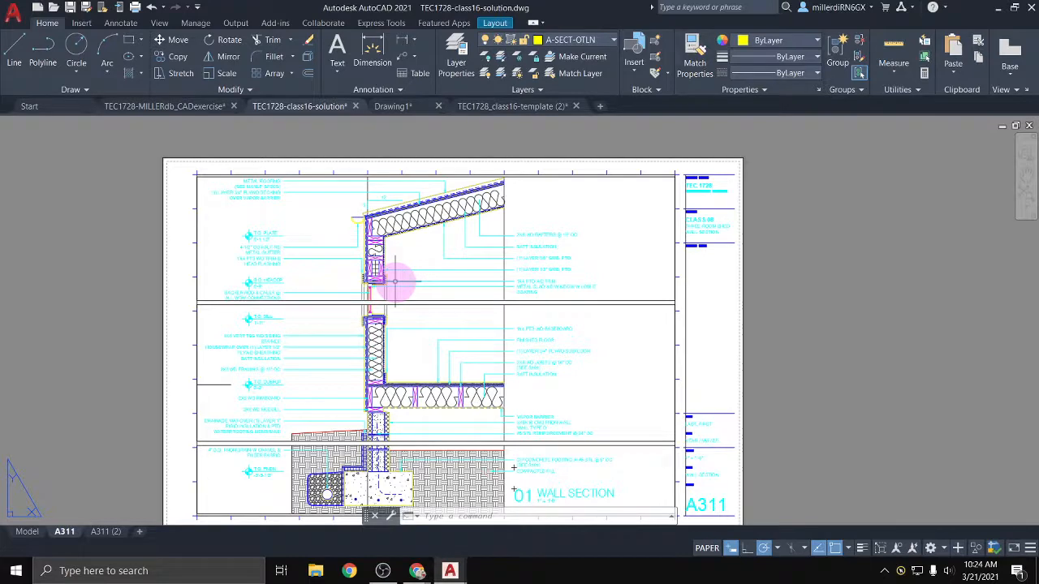
left_click(30, 534)
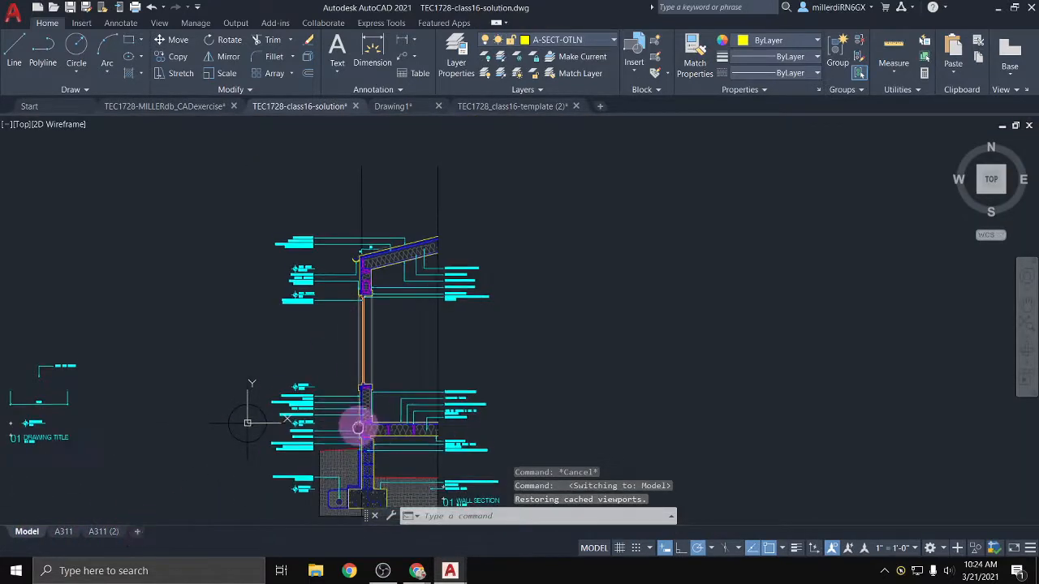
middle_click_drag(359, 425, 357, 365)
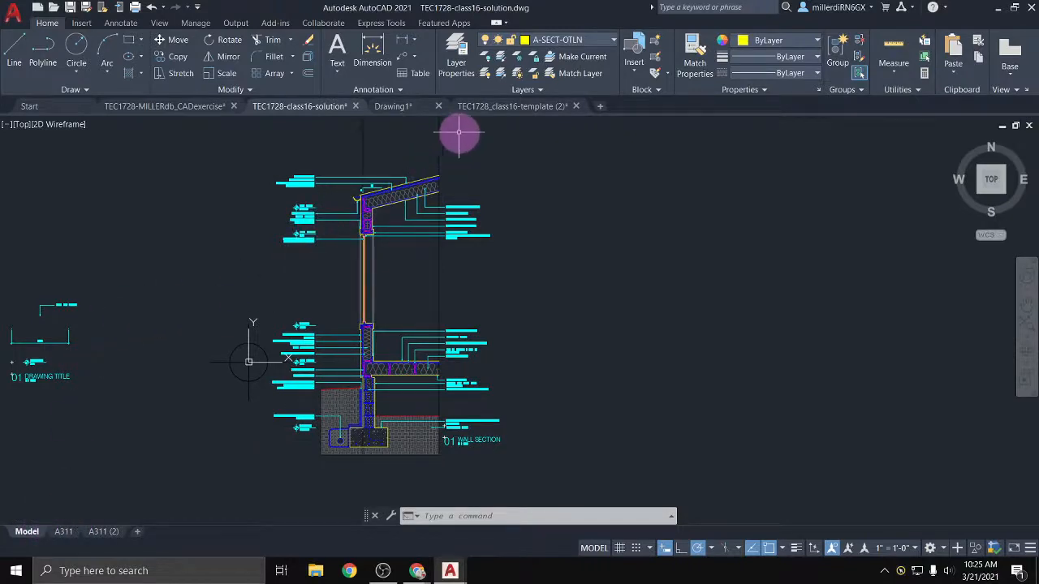
Return to the TEC1728_class16-template (2) drawing, maximize the middle viewport on the A311 layout, and restore it to the sheet
left_click(474, 107)
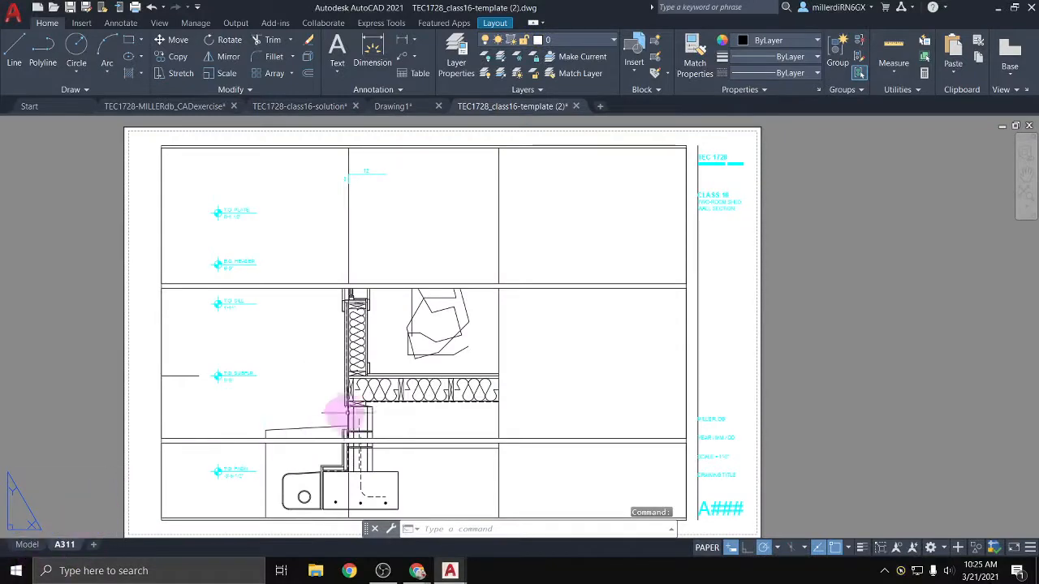
middle_click_drag(385, 421, 393, 357)
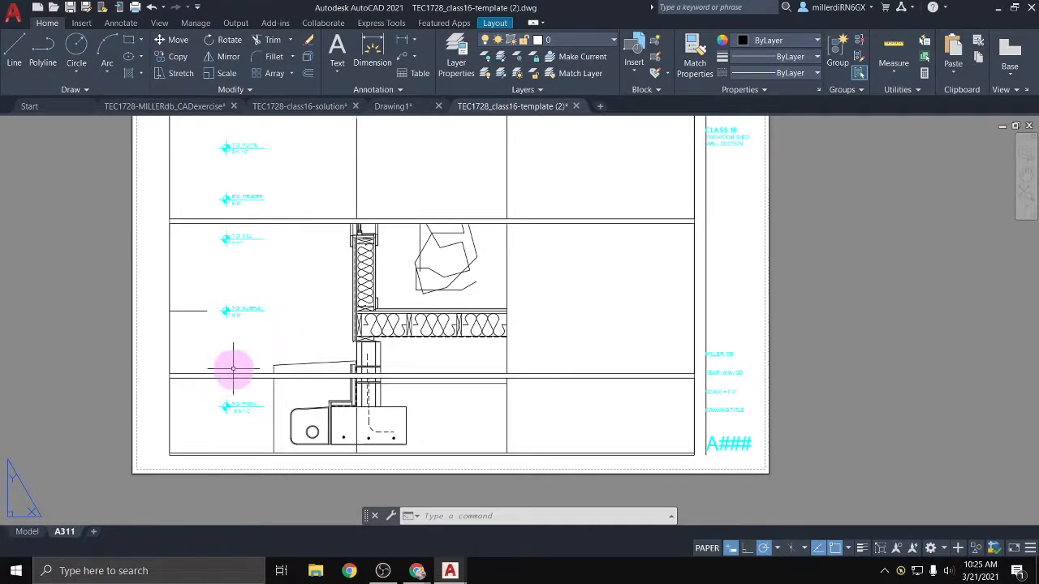
middle_click_drag(301, 317, 294, 365)
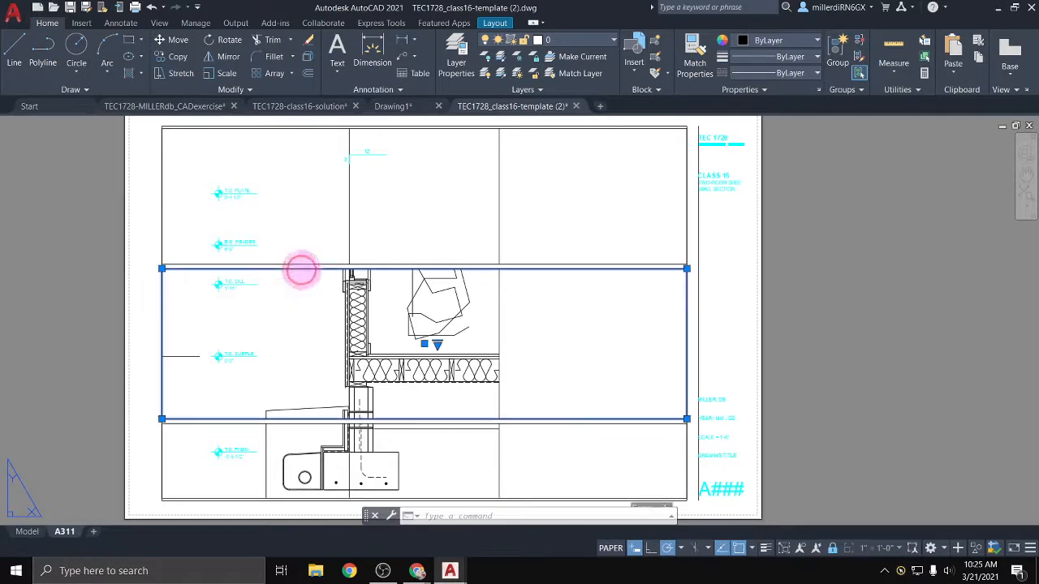
double_click(299, 269)
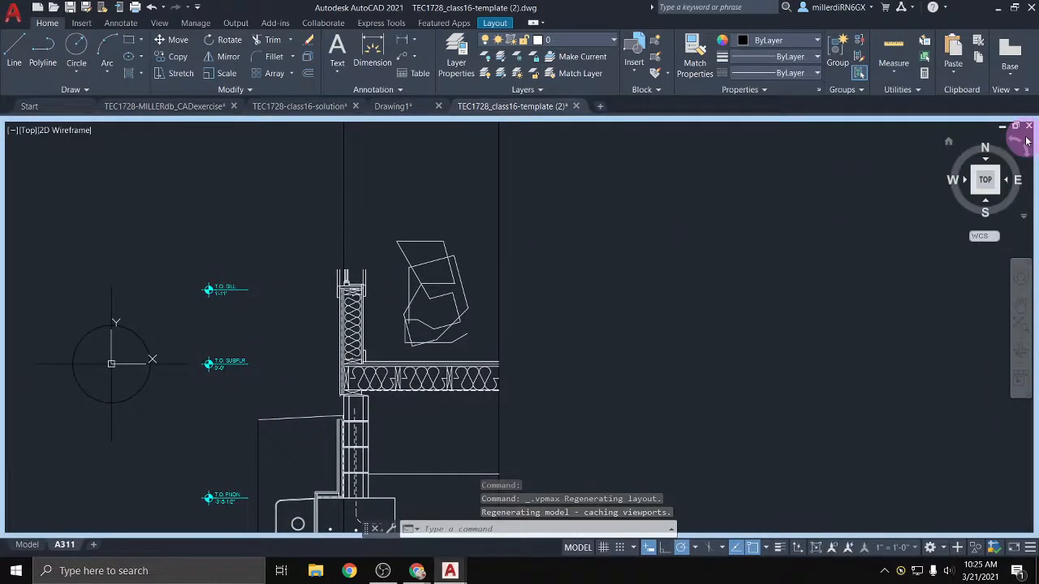
left_click(1015, 127)
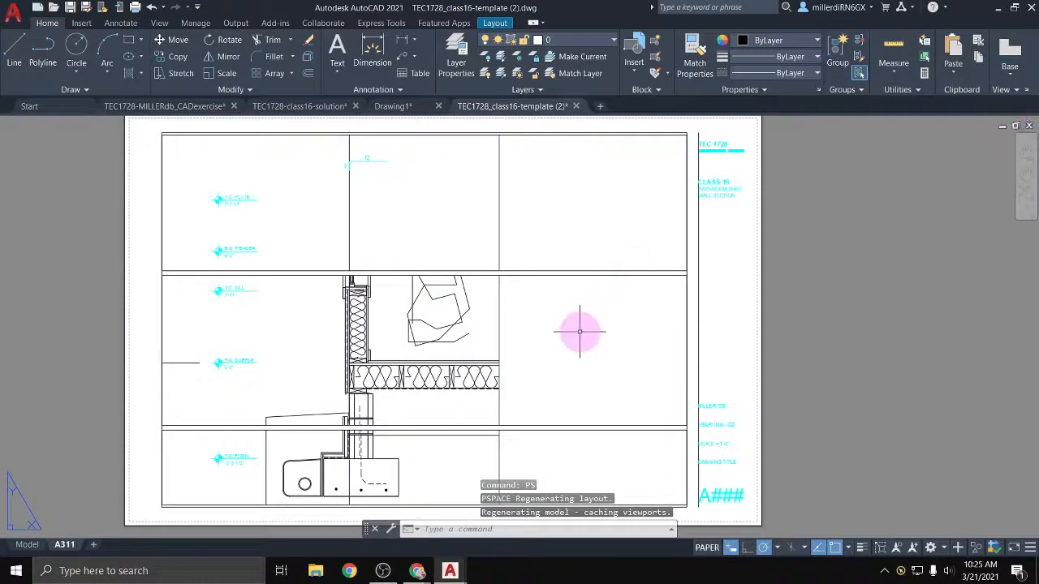
Activate the middle viewport's model space and delete the random chain of lines above the subfloor
double_click(579, 331)
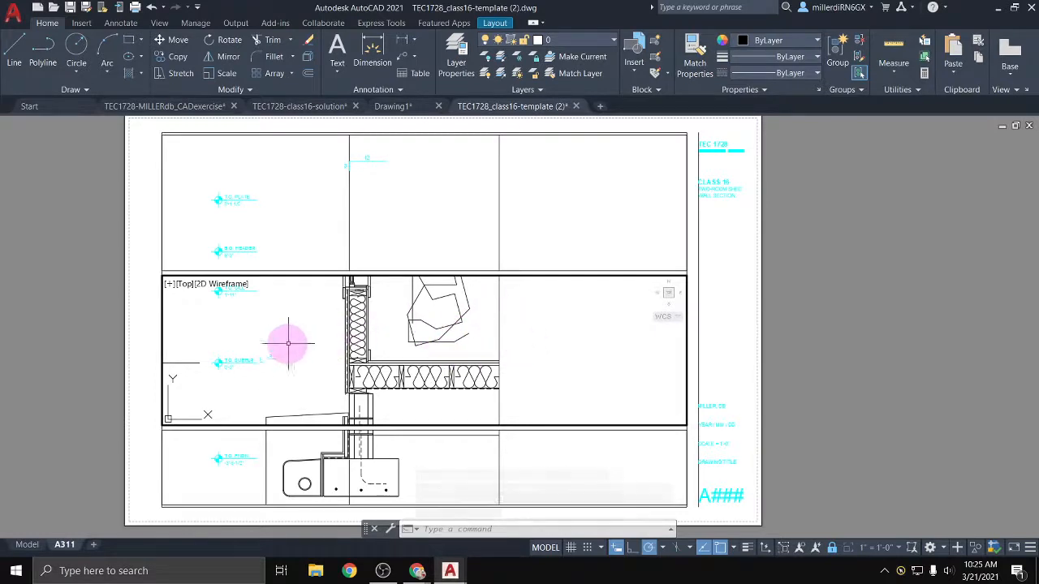
left_click(471, 349)
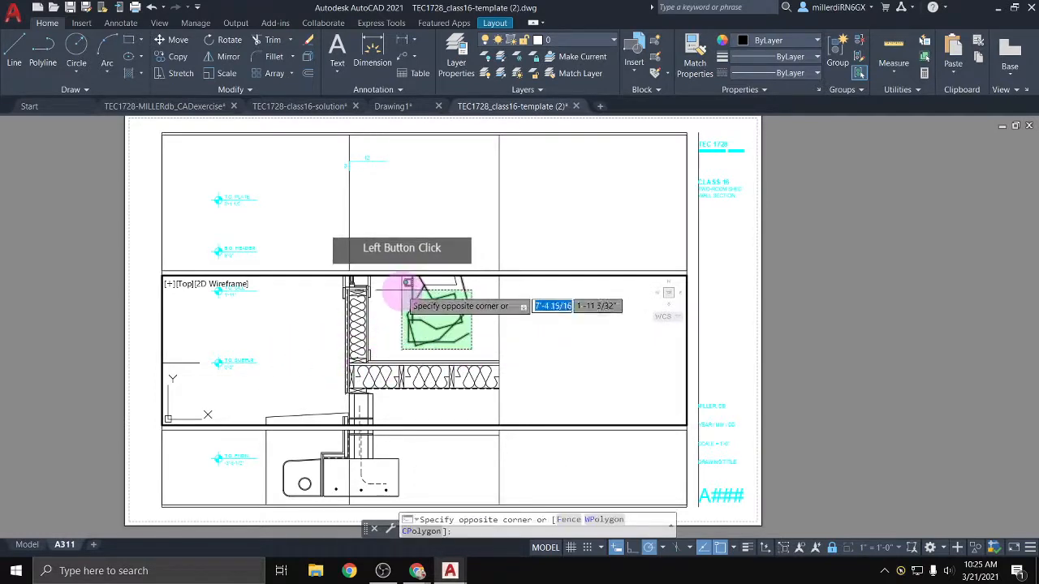
left_click(400, 275)
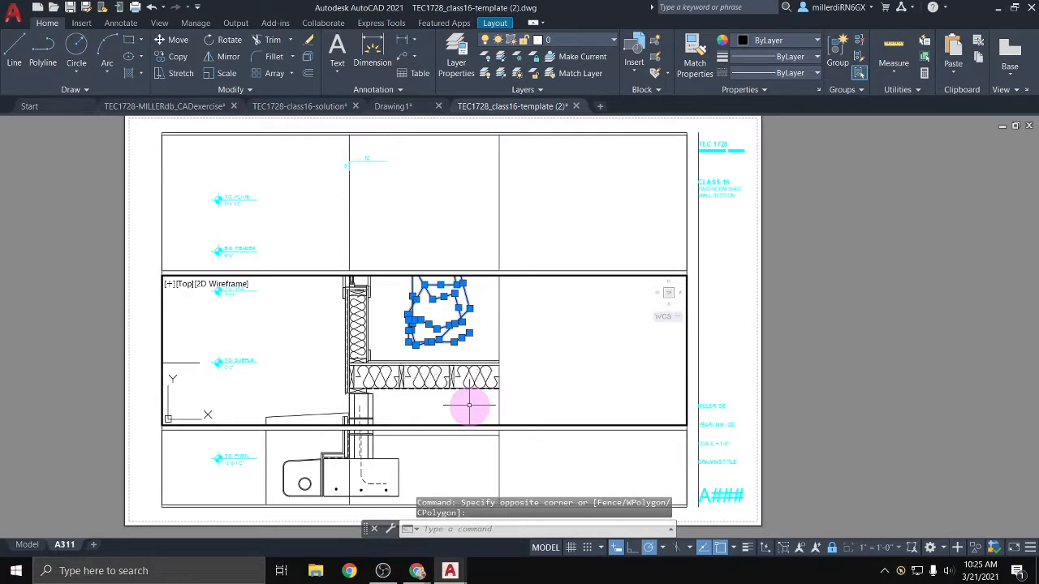
key("Delete")
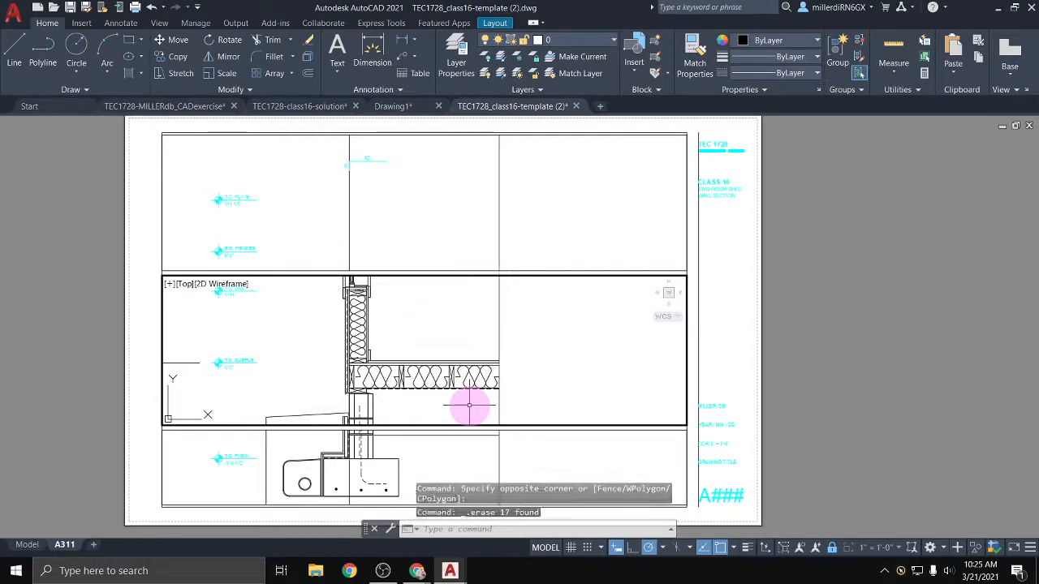
Delete the batt insulation from the middle floor joist bay through the A311 viewport, comparing the layout with model space
left_click(28, 544)
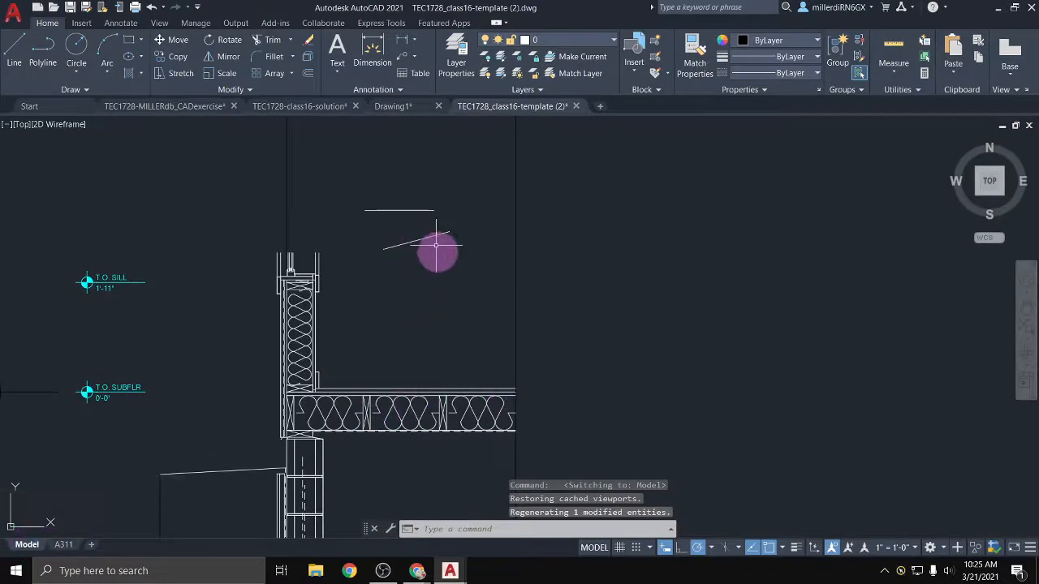
left_click(64, 544)
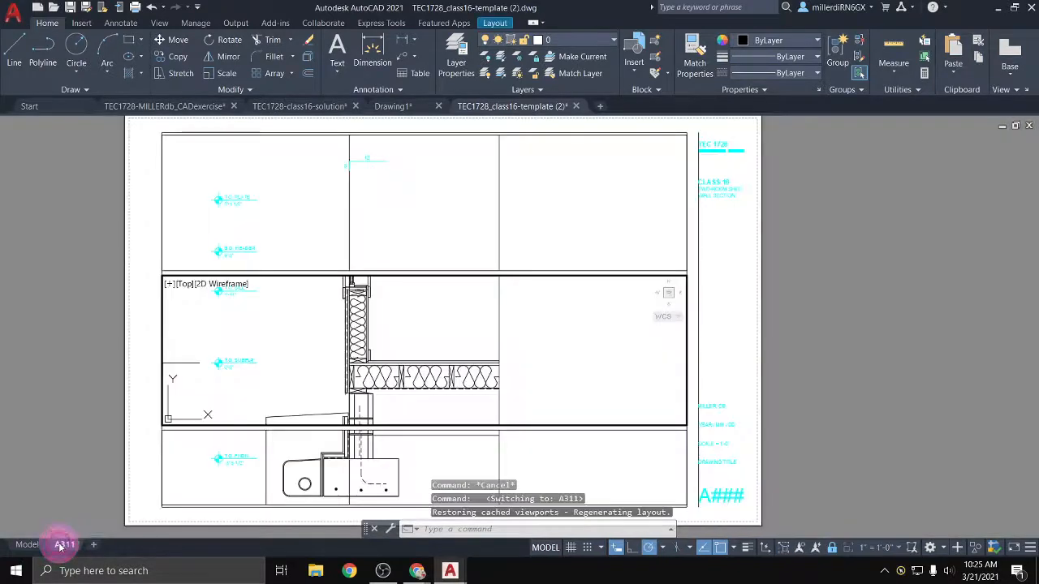
left_click(457, 332)
left_click(434, 373)
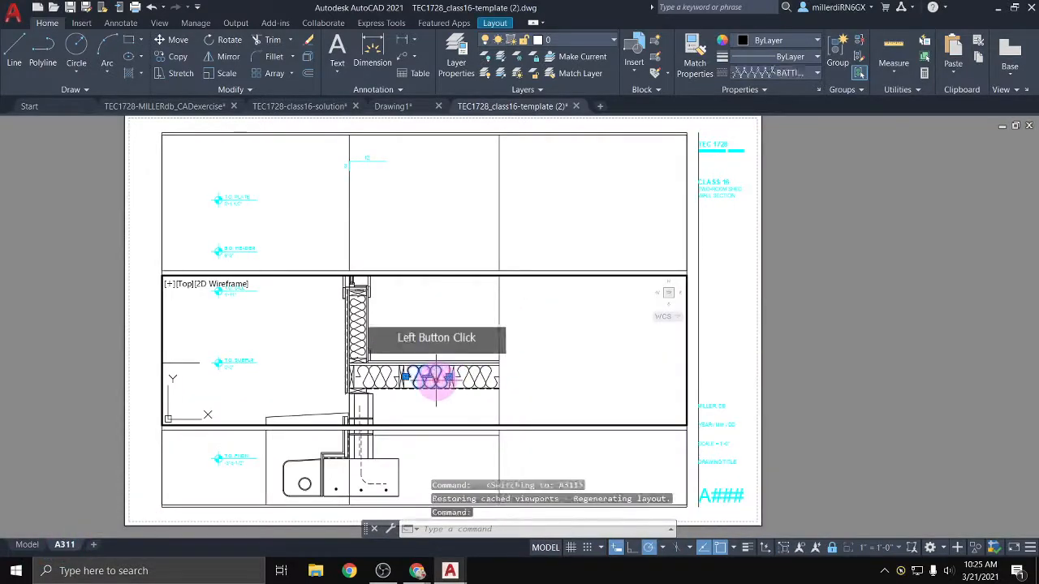
key("Delete")
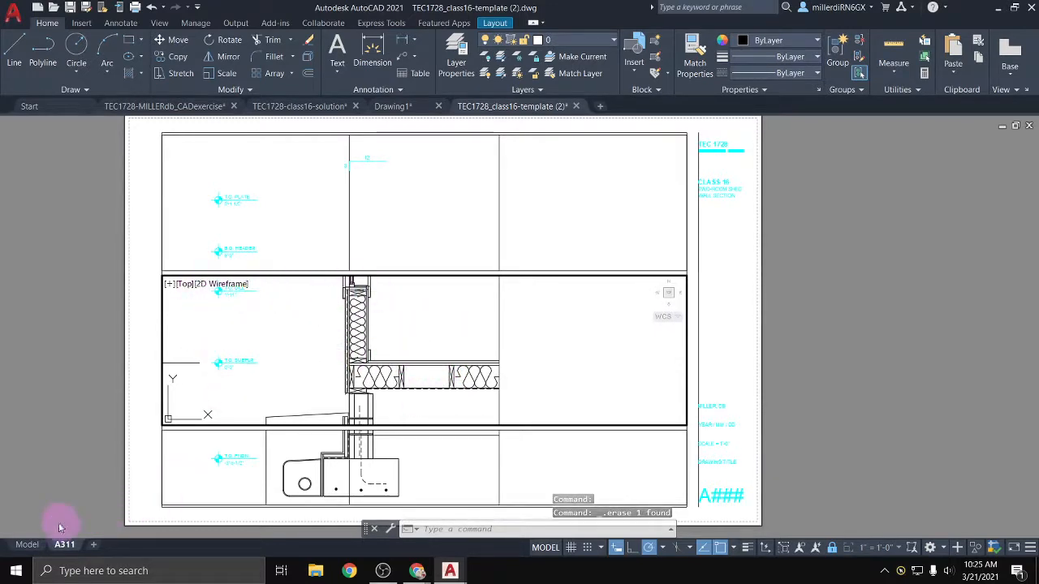
left_click(26, 545)
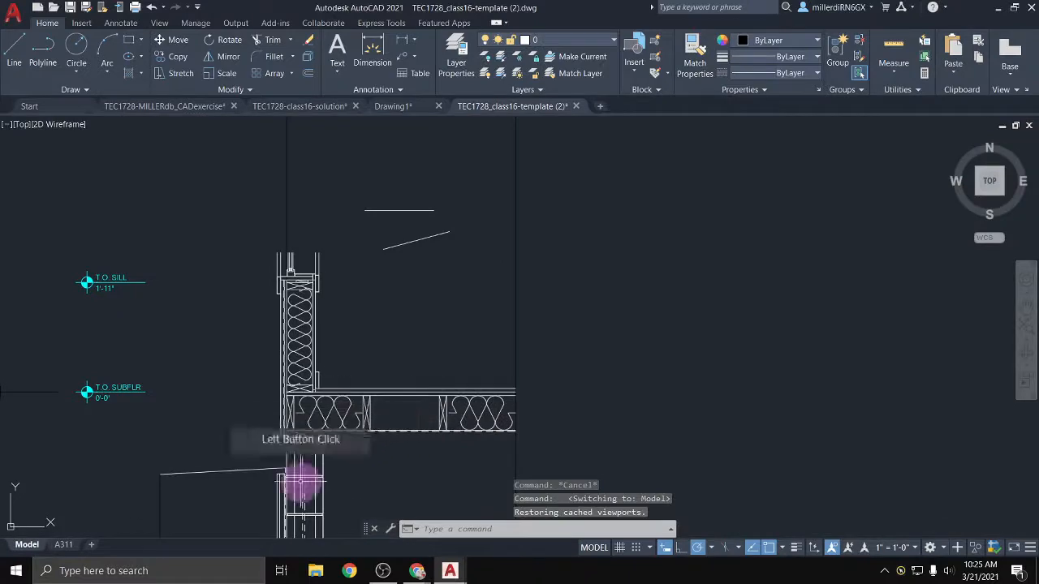
left_click(65, 544)
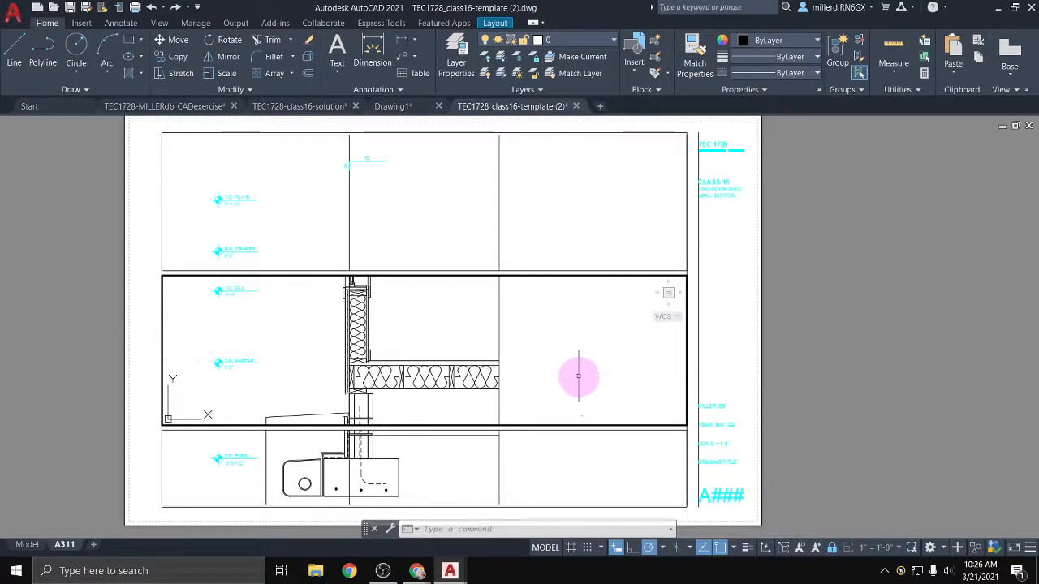
Unlock the middle viewport on A311, zoom out and shift its view of the wall section, and undo the view and lock changes
scroll(558, 369, "down", 4)
scroll(558, 370, "up", 8)
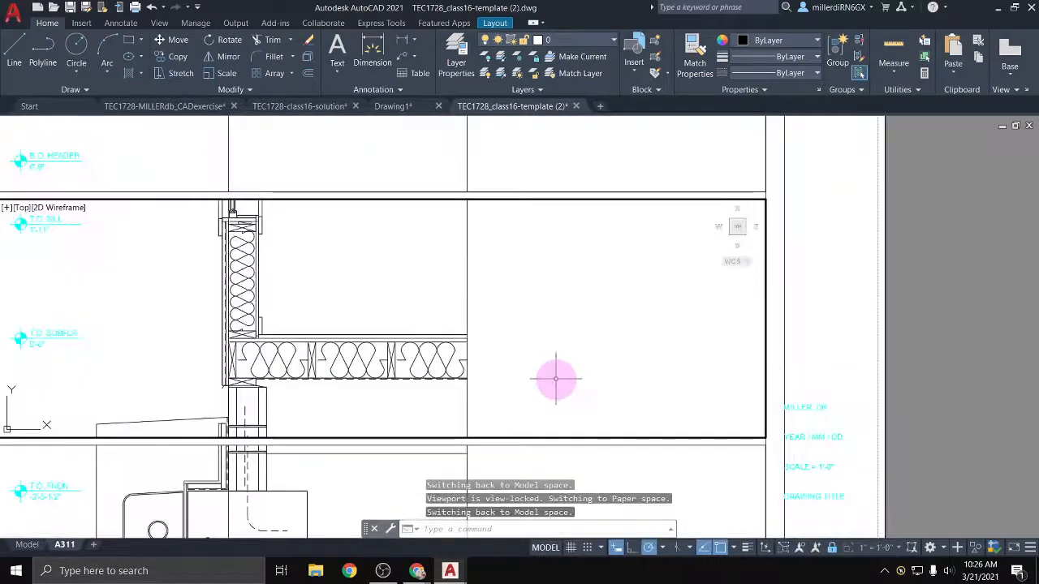
scroll(556, 379, "down", 2)
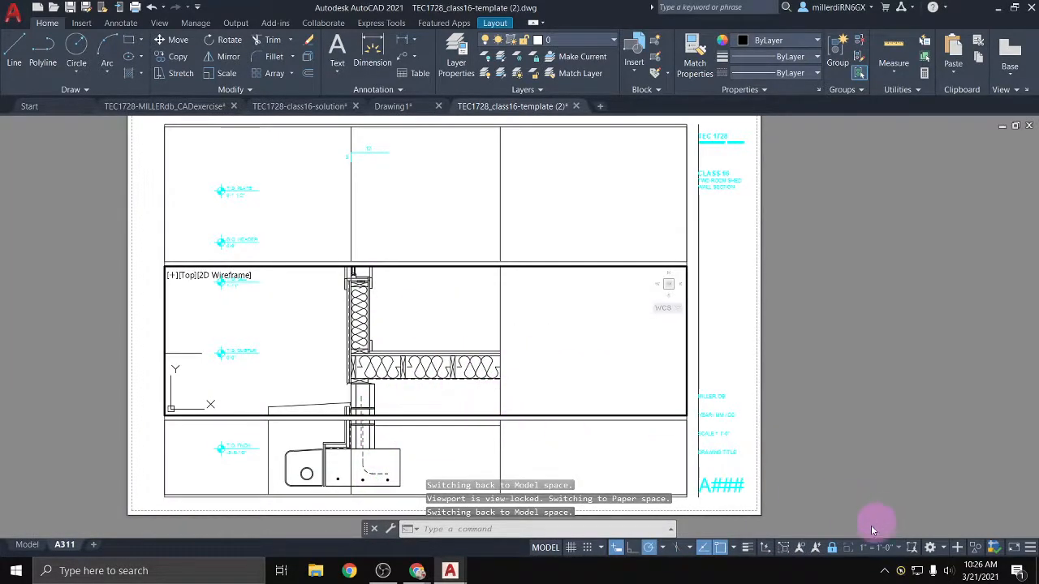
left_click(834, 550)
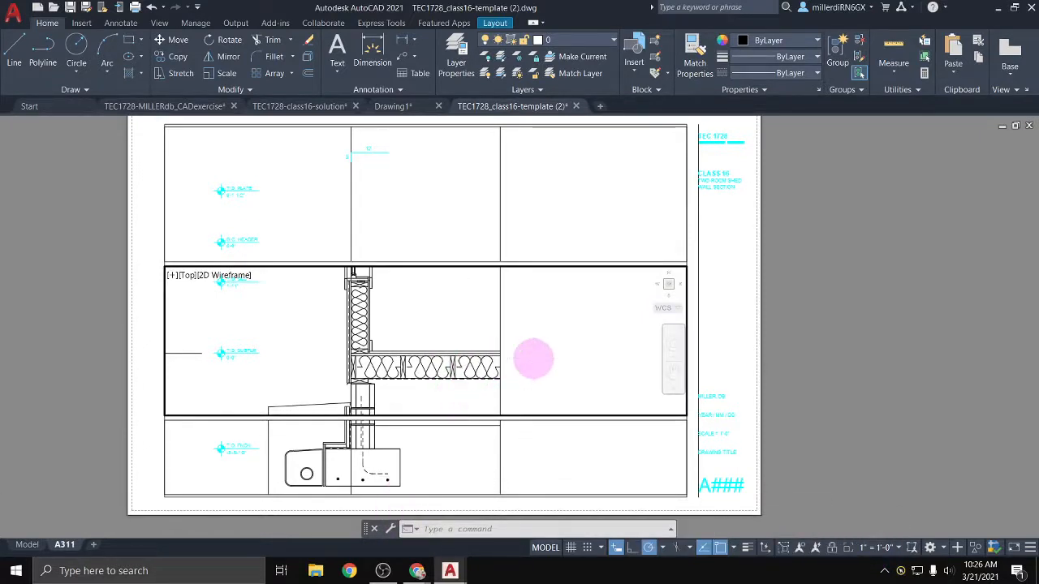
scroll(533, 359, "down", 6)
mouse_move(604, 384)
middle_mouse_down()
mouse_move(419, 349)
mouse_move(341, 387)
middle_mouse_up()
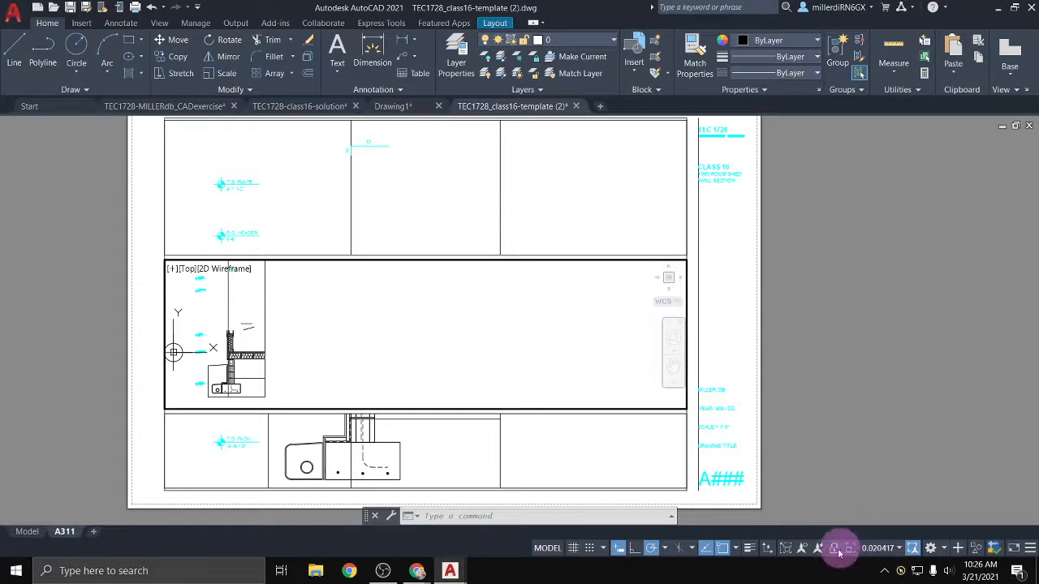
key("ctrl+z")
key("ctrl+z")
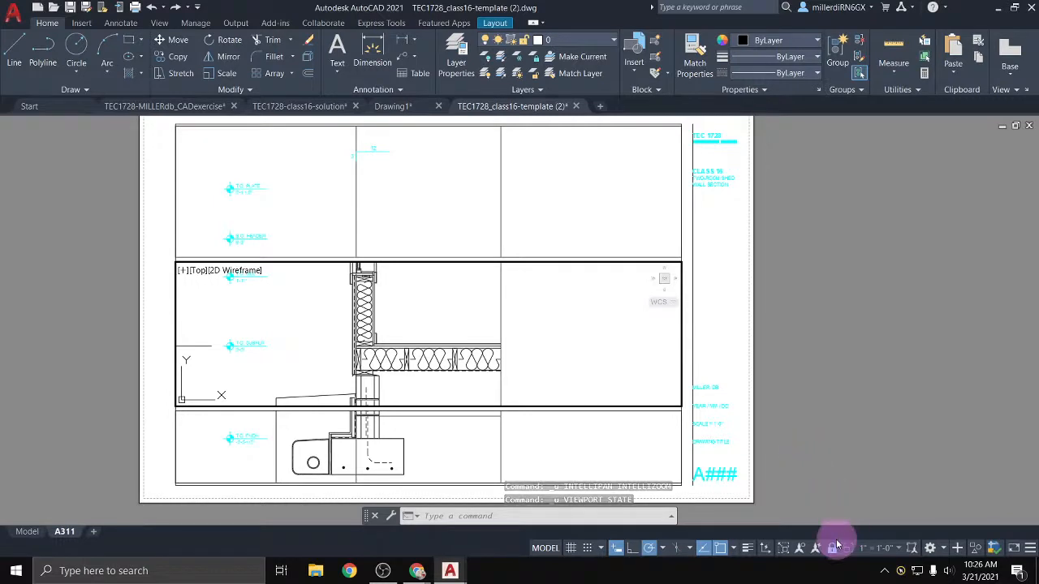
Leave the active viewport for paper space, and delete the two stray lines above the subfloor in model space
double_click(707, 317)
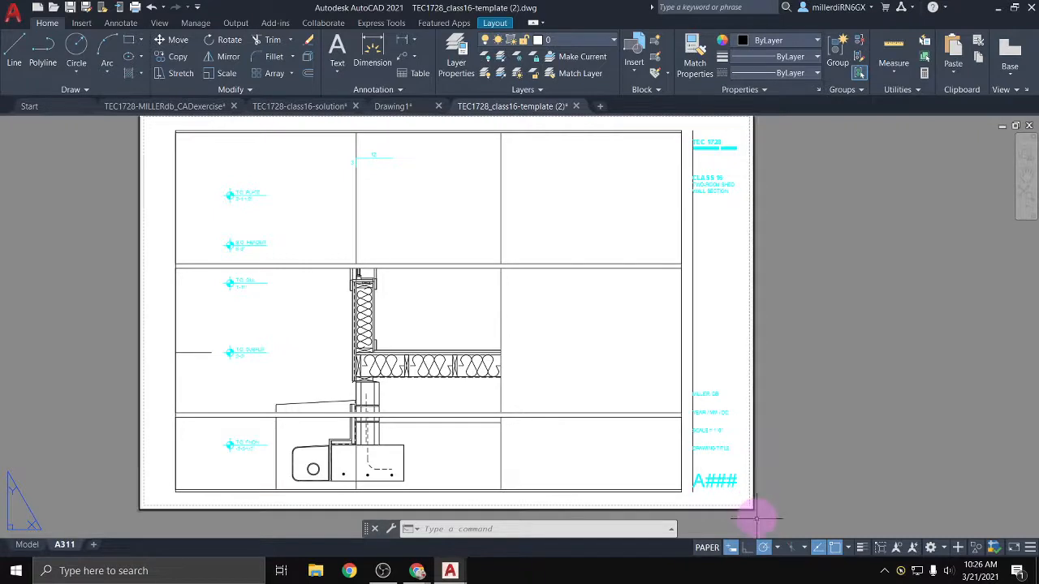
mouse_move(421, 416)
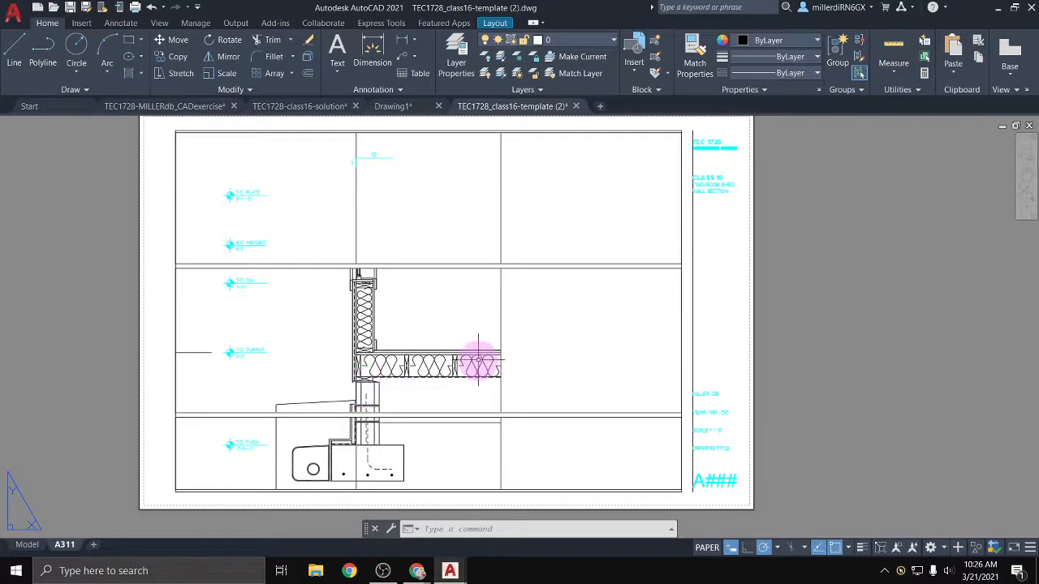
left_click(27, 545)
left_click(427, 293)
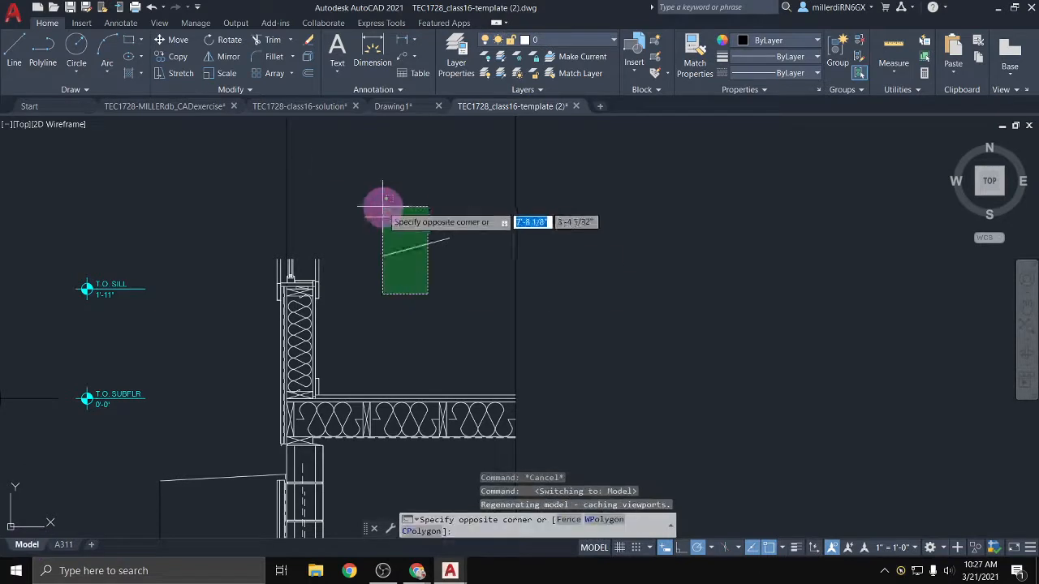
left_click(382, 197)
key("Delete")
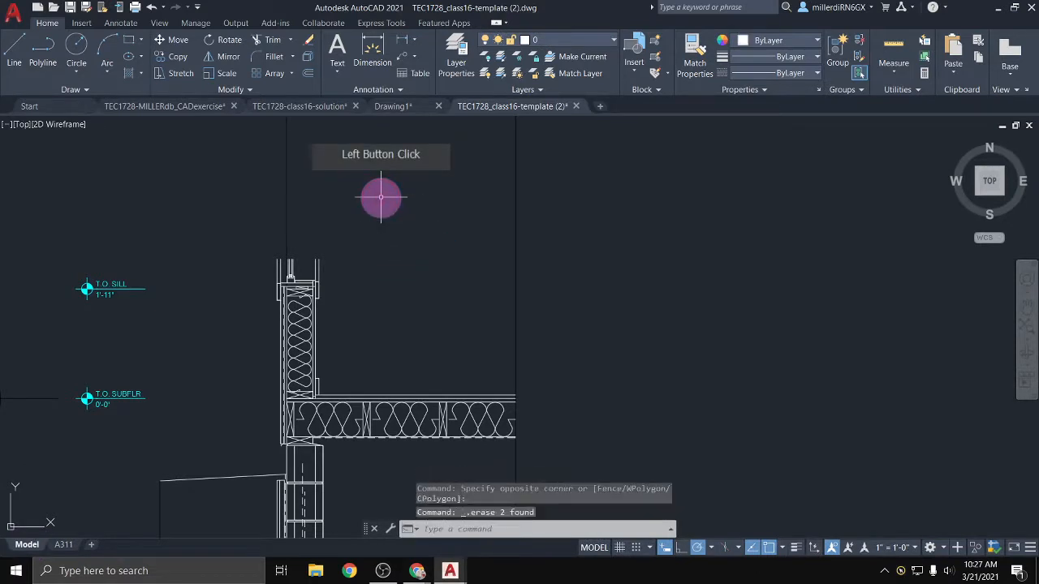
Examine the template's wall section in model space, from the foundation and window sill up to the header and plate levels
scroll(357, 210, "down", 2)
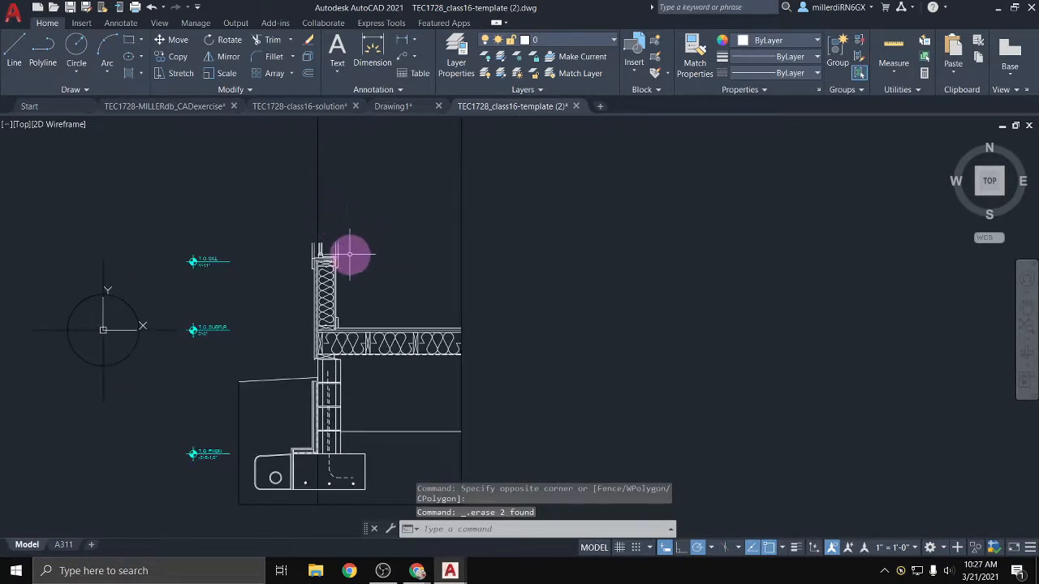
scroll(355, 257, "up", 3)
scroll(388, 301, "down", 3)
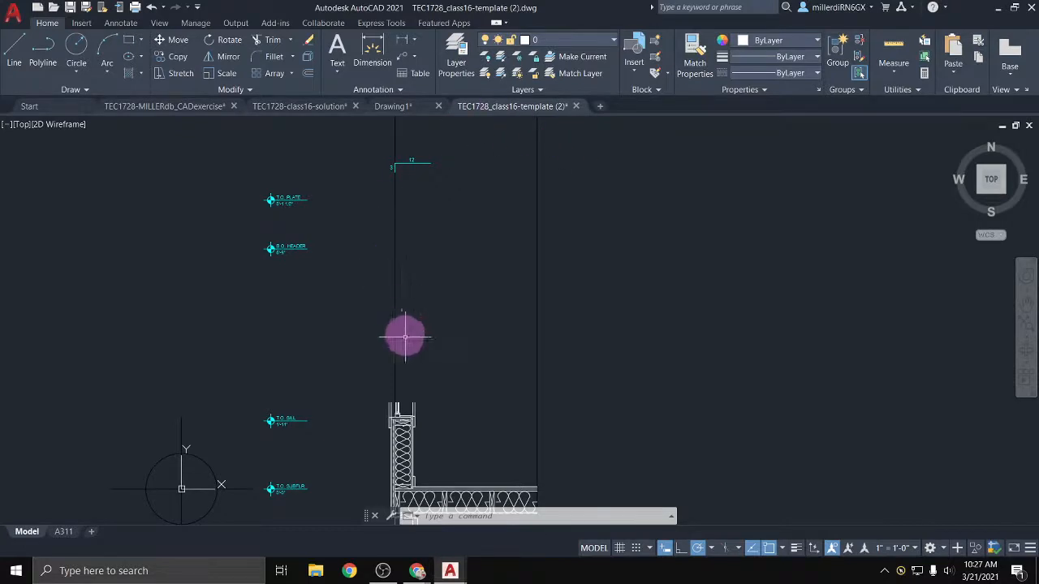
middle_click_drag(406, 336, 388, 250)
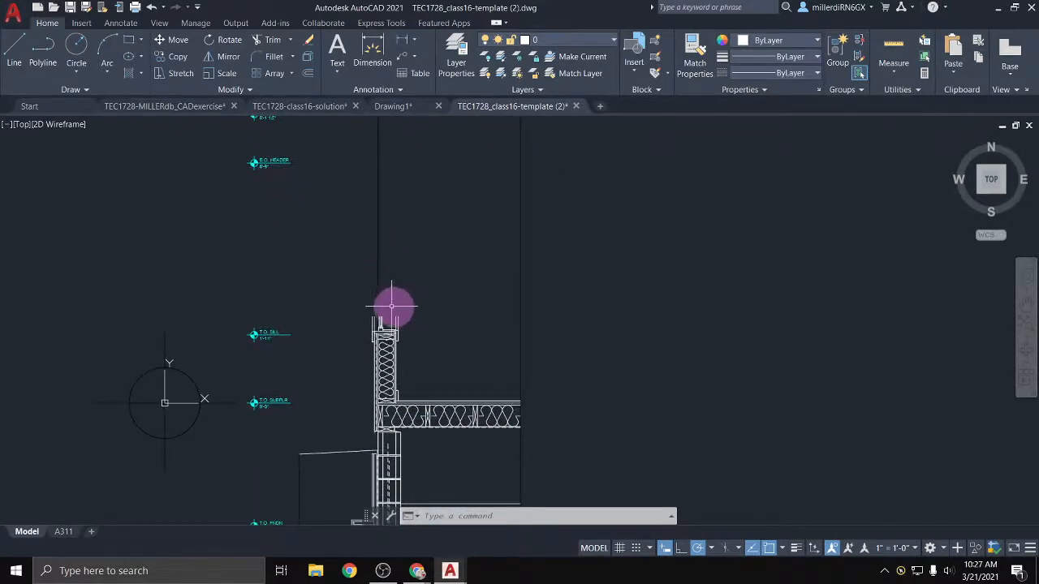
scroll(391, 307, "up", 4)
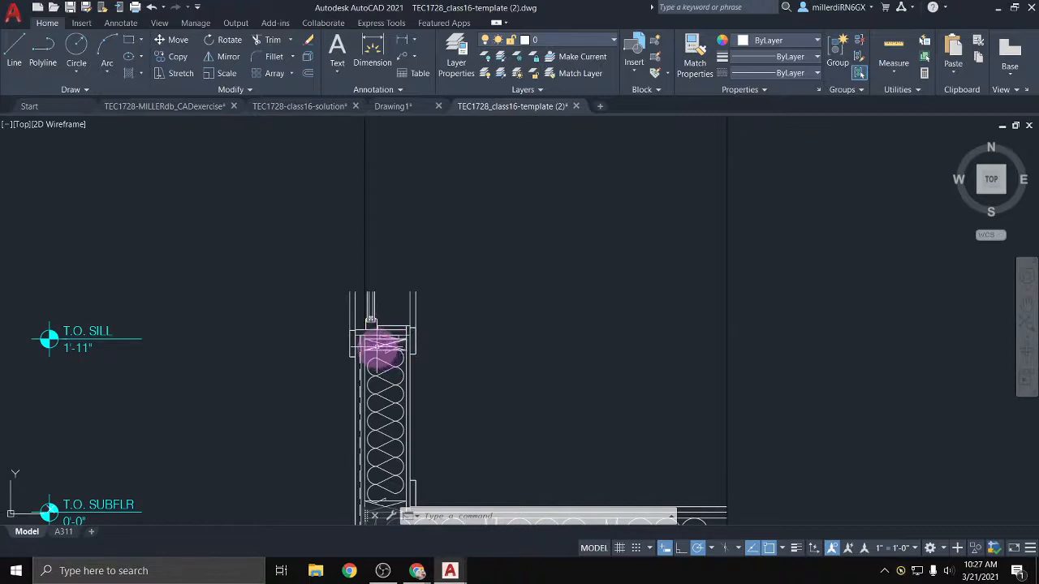
scroll(380, 347, "down", 5)
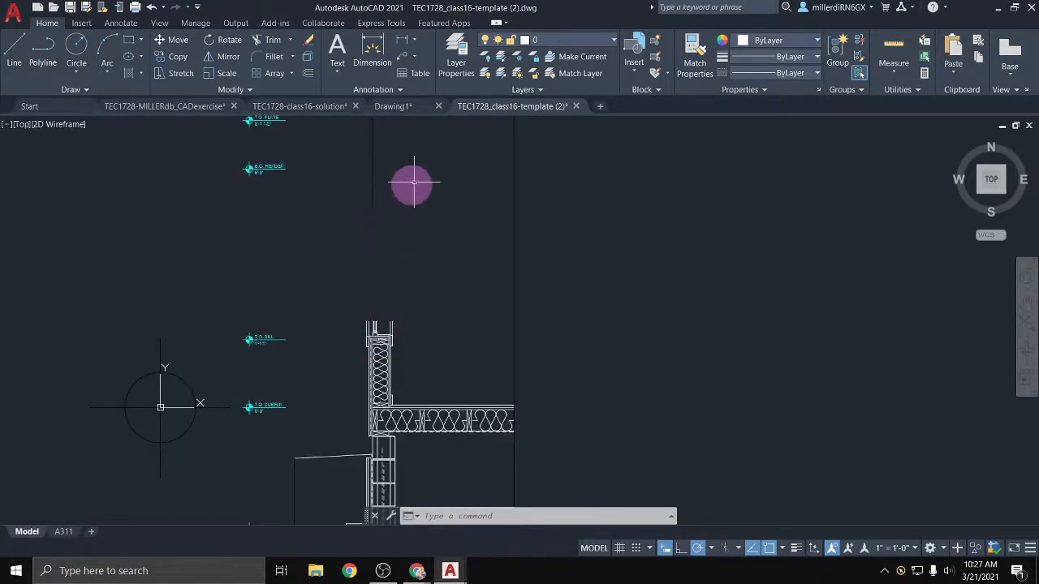
middle_click_drag(389, 154, 384, 255)
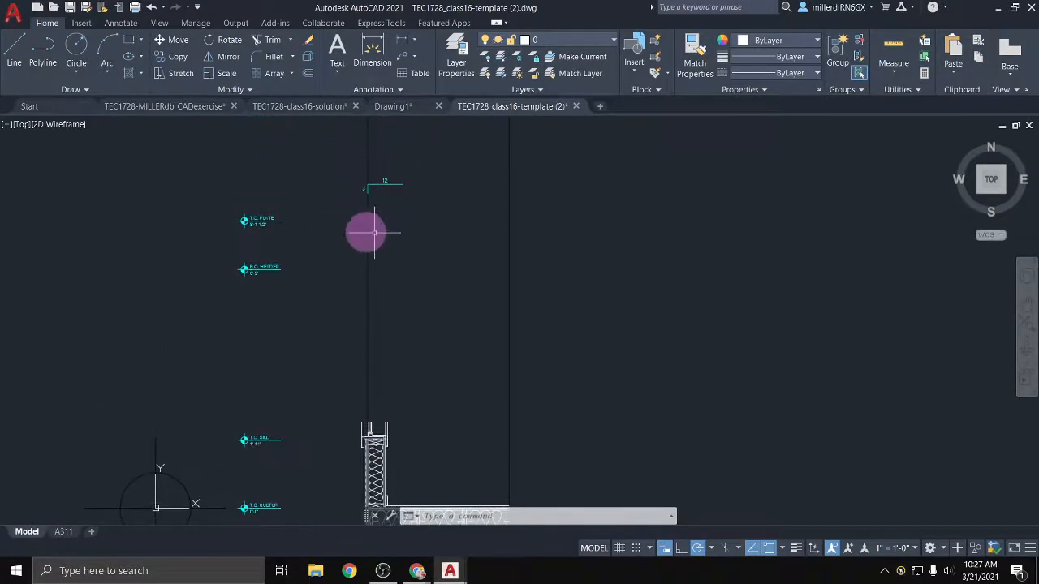
middle_click_drag(392, 362, 380, 271)
scroll(375, 301, "up", 2)
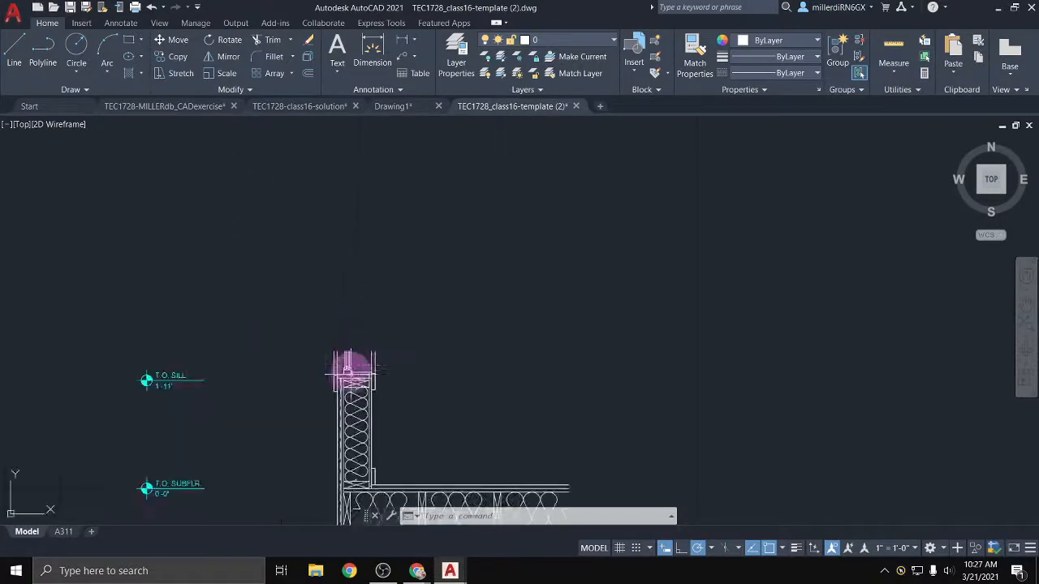
scroll(353, 369, "up", 2)
scroll(340, 361, "down", 2)
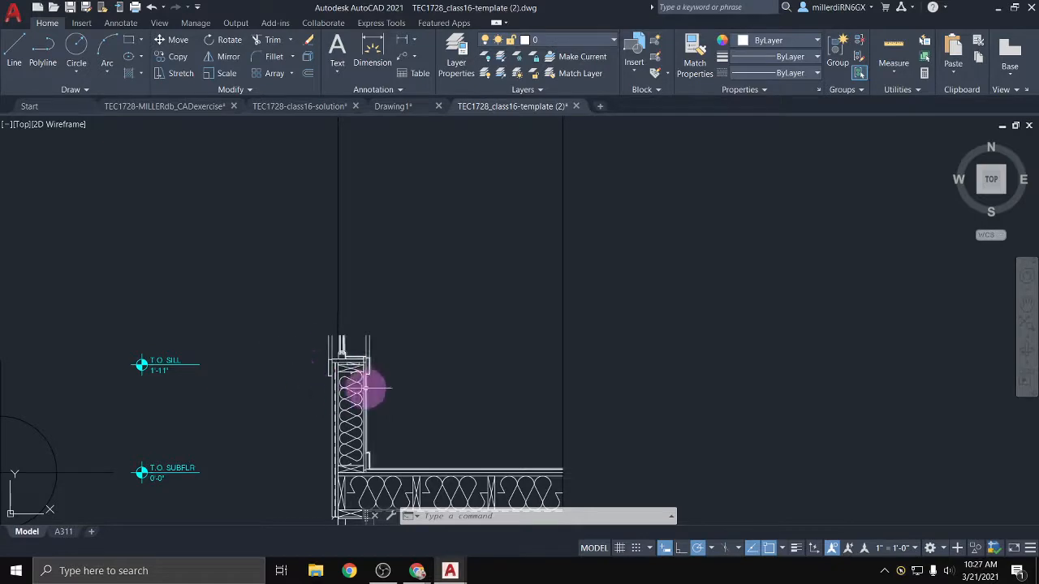
Switch to the TEC1728-class16-solution drawing and examine the window header, glazing and sill in the completed wall section
left_click(323, 106)
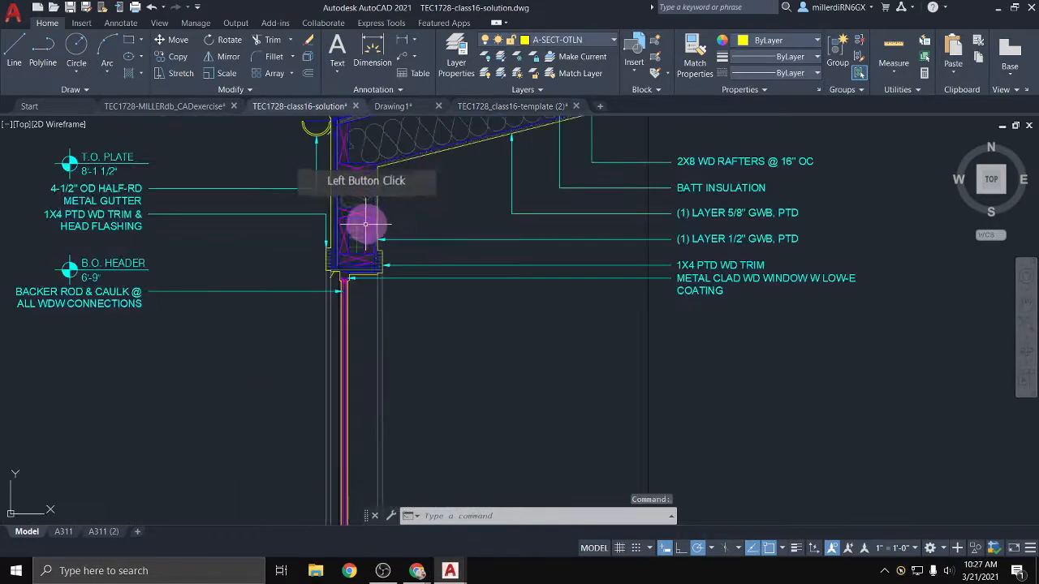
scroll(366, 224, "up", 2)
scroll(401, 365, "down", 1)
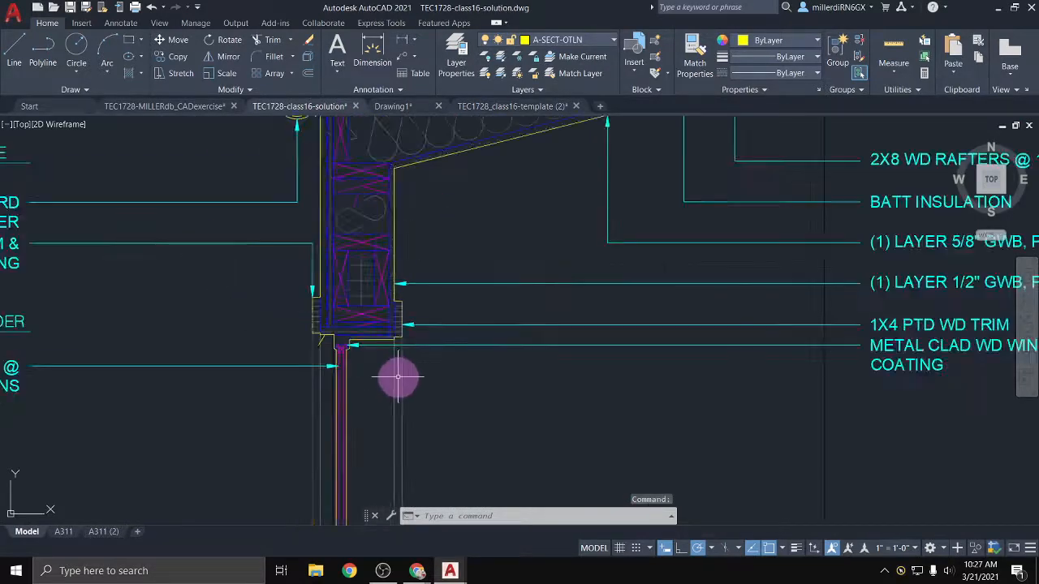
scroll(398, 378, "down", 2)
mouse_move(399, 401)
middle_mouse_down()
mouse_move(403, 190)
mouse_move(366, 155)
mouse_move(348, 220)
mouse_move(348, 181)
middle_mouse_up()
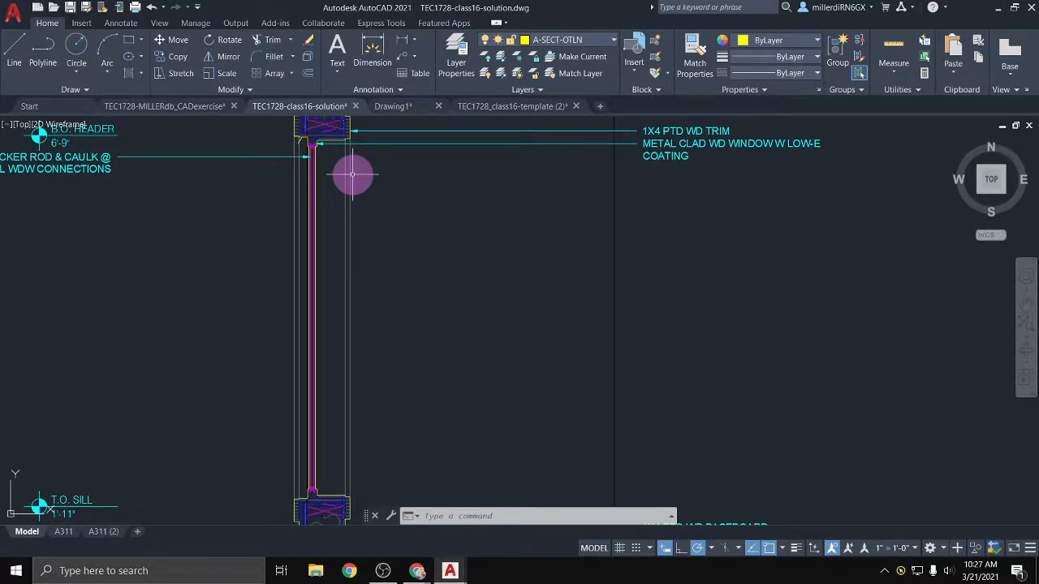
scroll(301, 190, "up", 4)
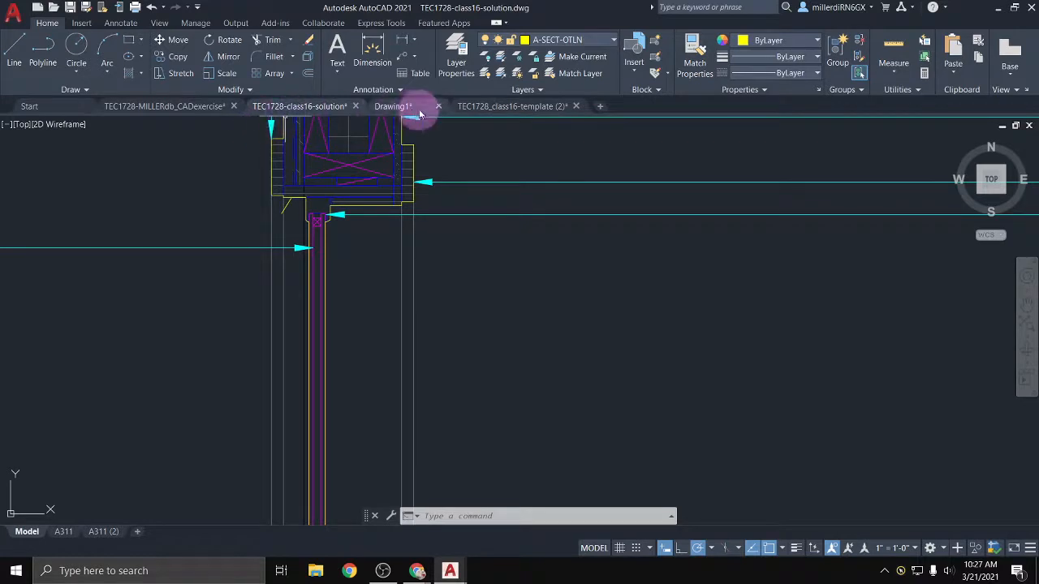
In the TEC1728_class16-template (2) drawing, draw a vertical line from the end of the B.O. HEADER marker to the T.O. SILL marker
left_click(487, 107)
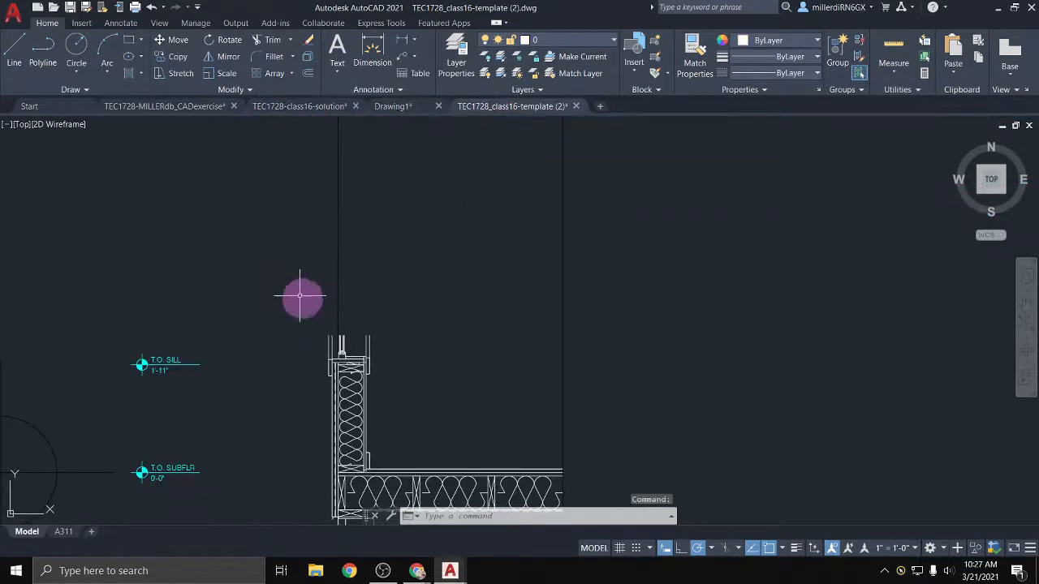
scroll(301, 296, "down", 2)
mouse_move(281, 280)
middle_mouse_down()
mouse_move(254, 262)
mouse_move(261, 290)
middle_mouse_up()
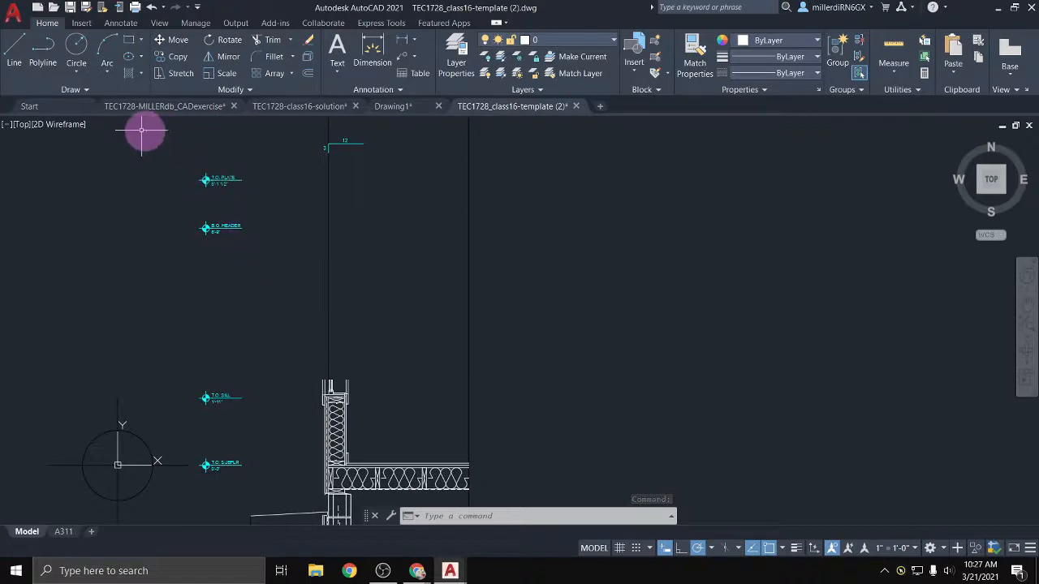
mouse_move(94, 117)
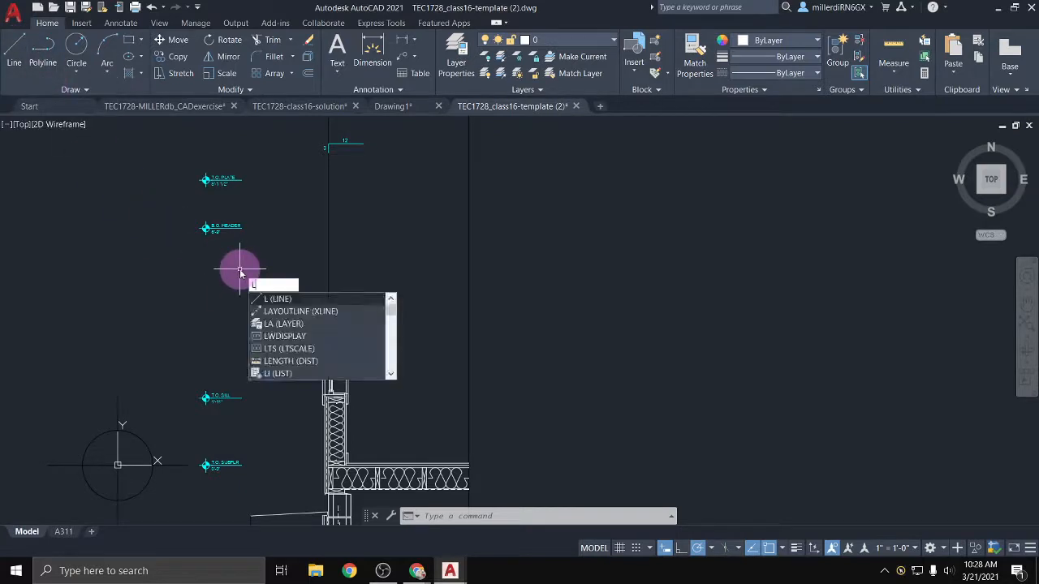
key("Return")
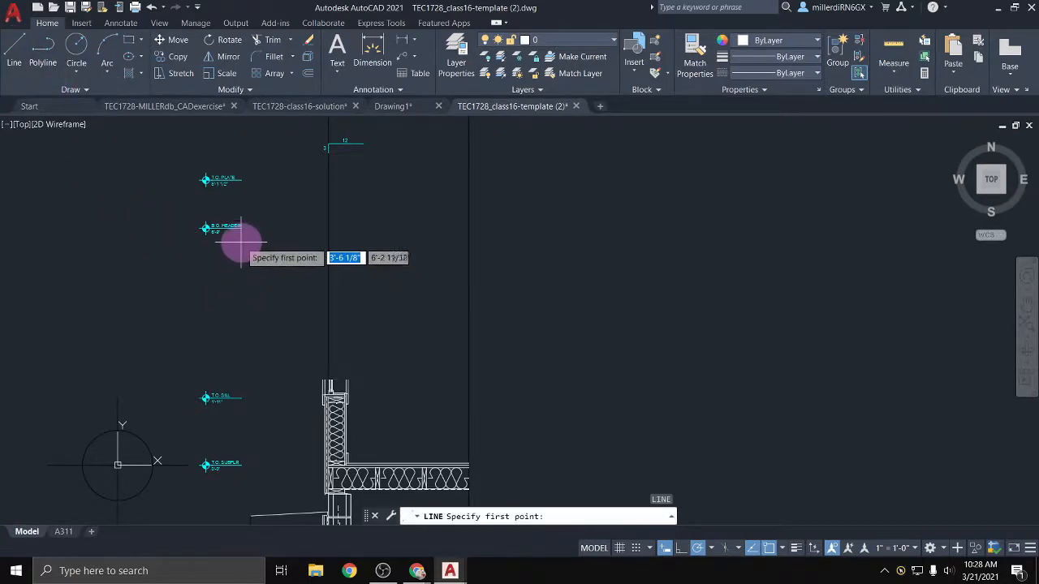
left_click(242, 228)
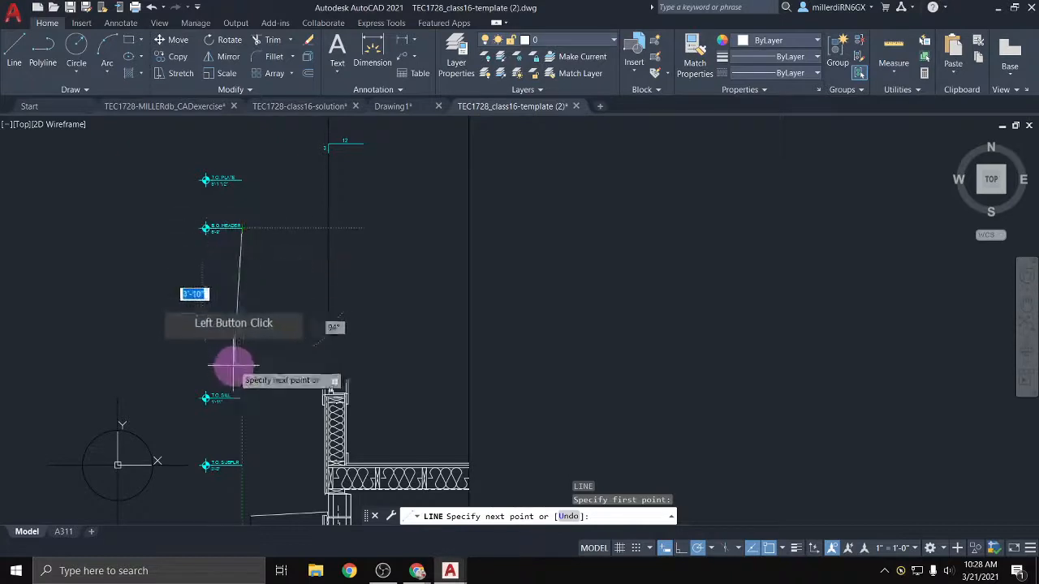
left_click(241, 397)
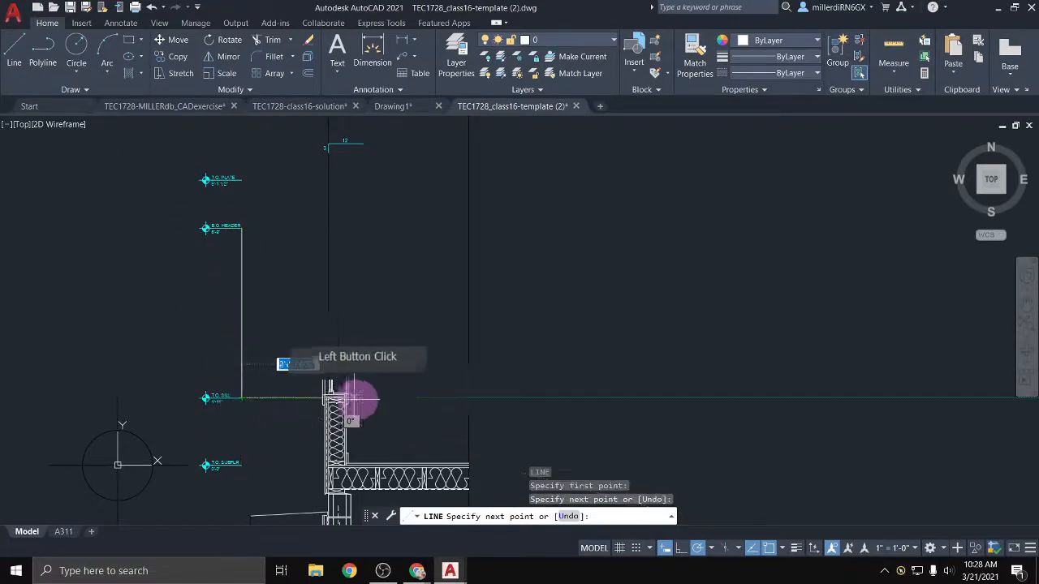
scroll(389, 396, "up", 2)
middle_click_drag(382, 399, 453, 392)
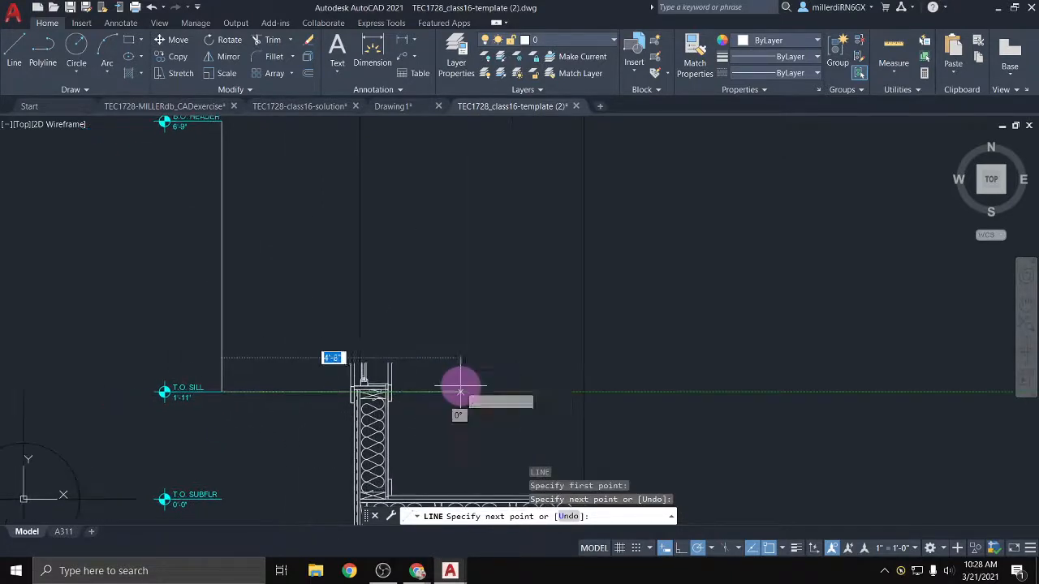
key("Escape")
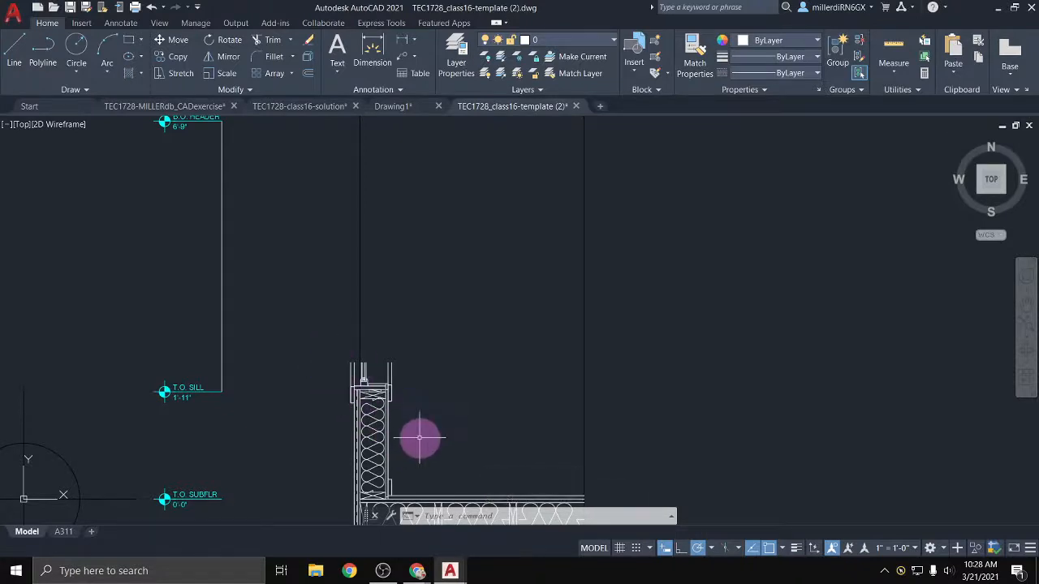
left_click(418, 444)
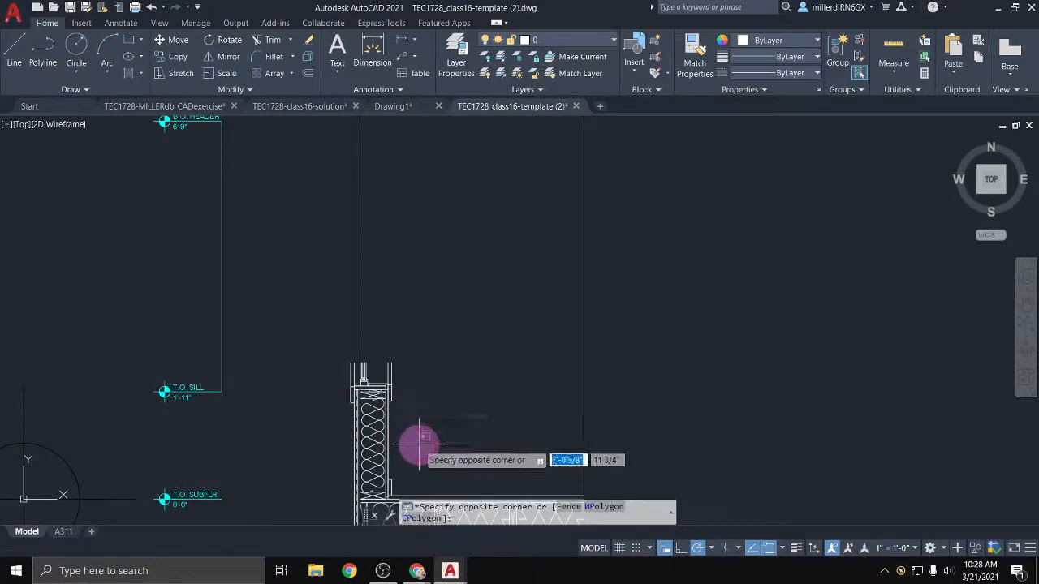
left_click(333, 357)
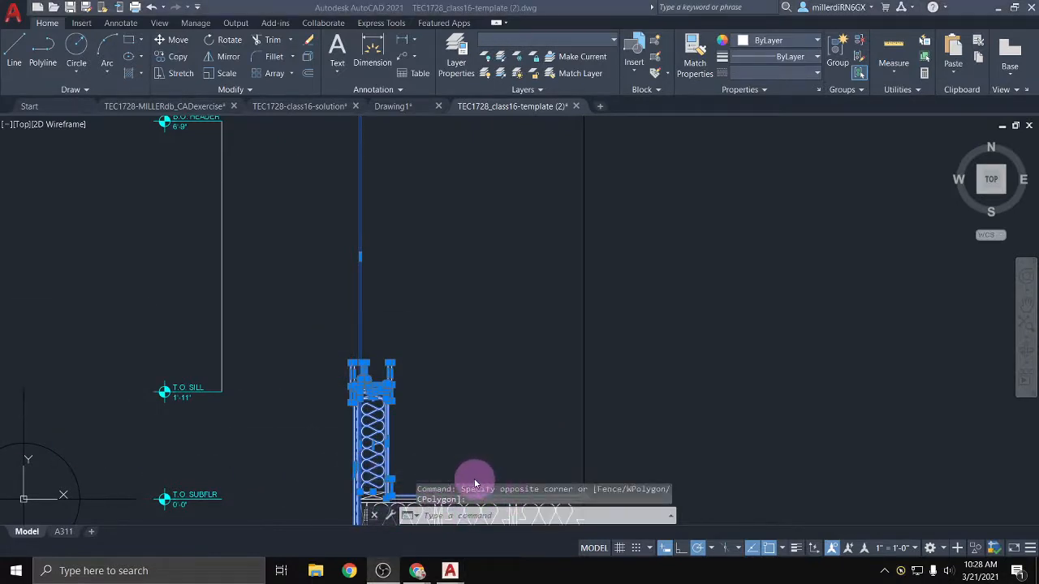
left_click(449, 442)
left_click(502, 435)
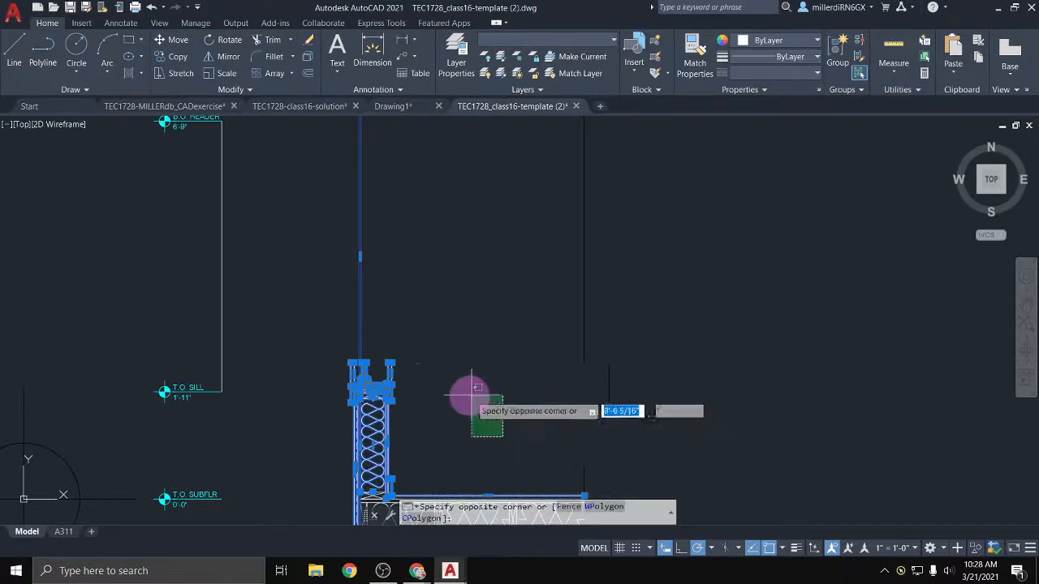
middle_click_drag(441, 410, 430, 344)
key("Escape")
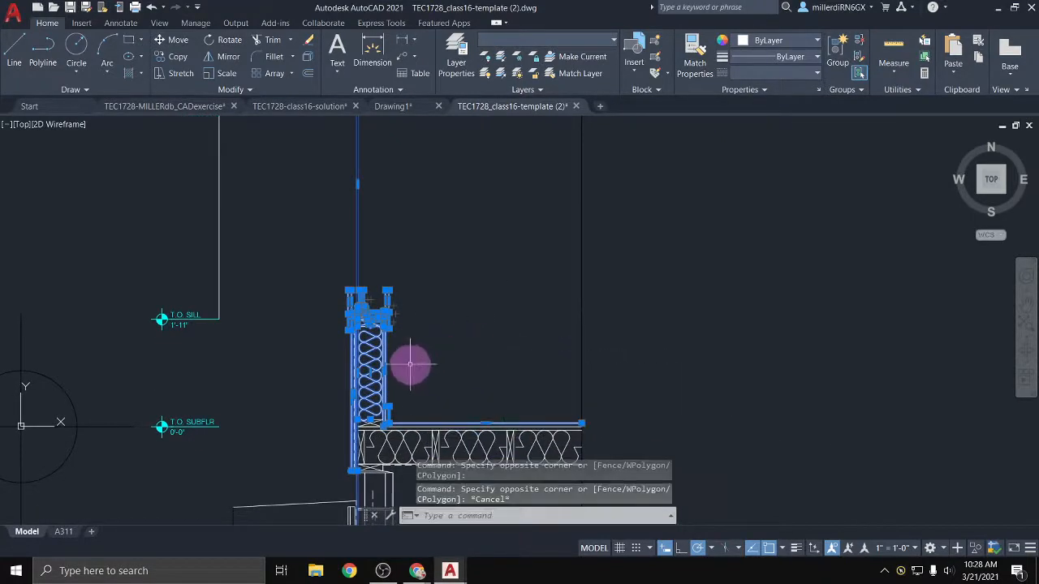
scroll(378, 310, "up", 3)
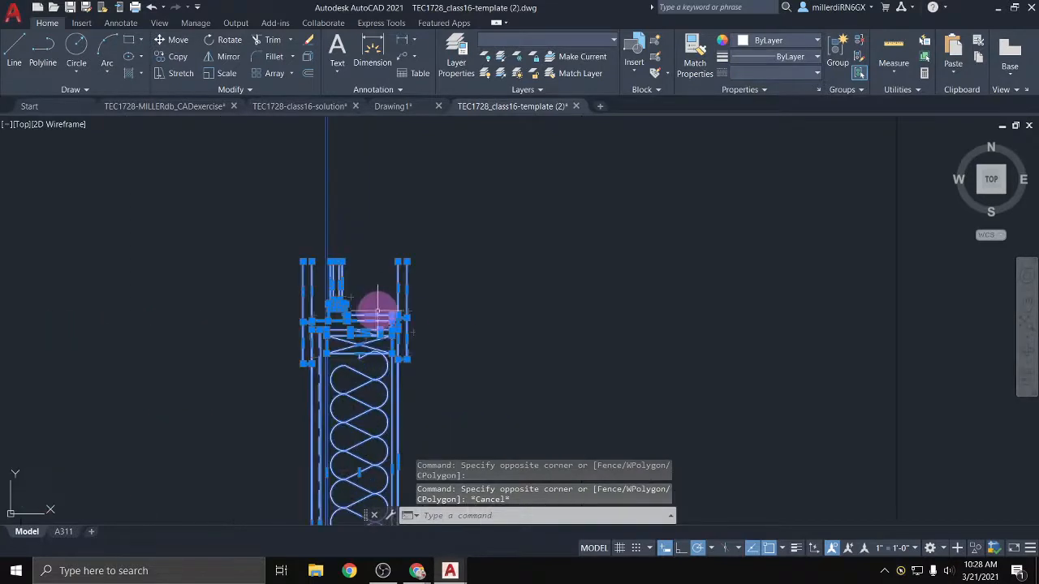
scroll(413, 334, "up", 2)
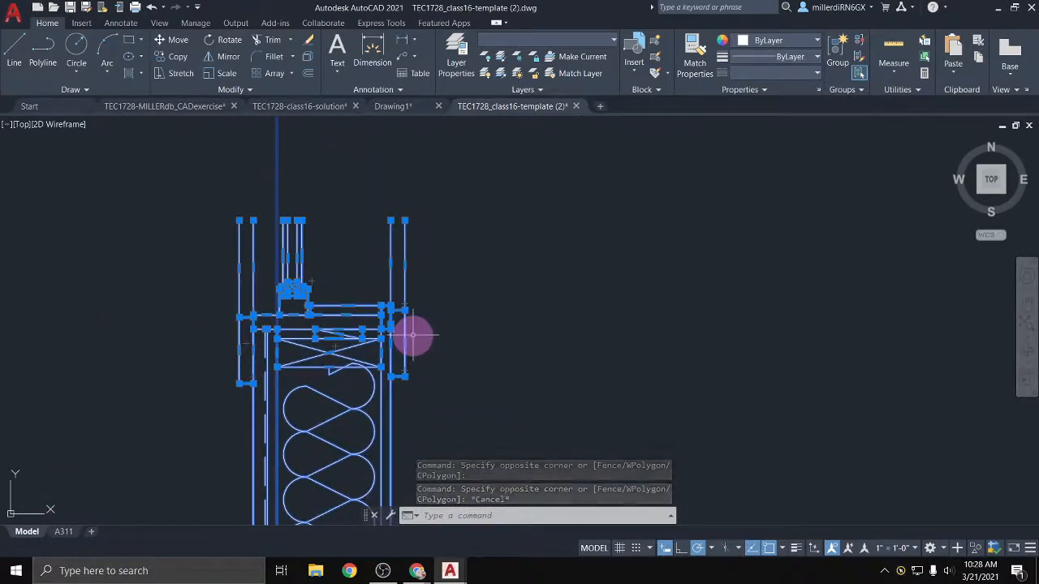
scroll(412, 334, "down", 3)
scroll(350, 476, "up", 4)
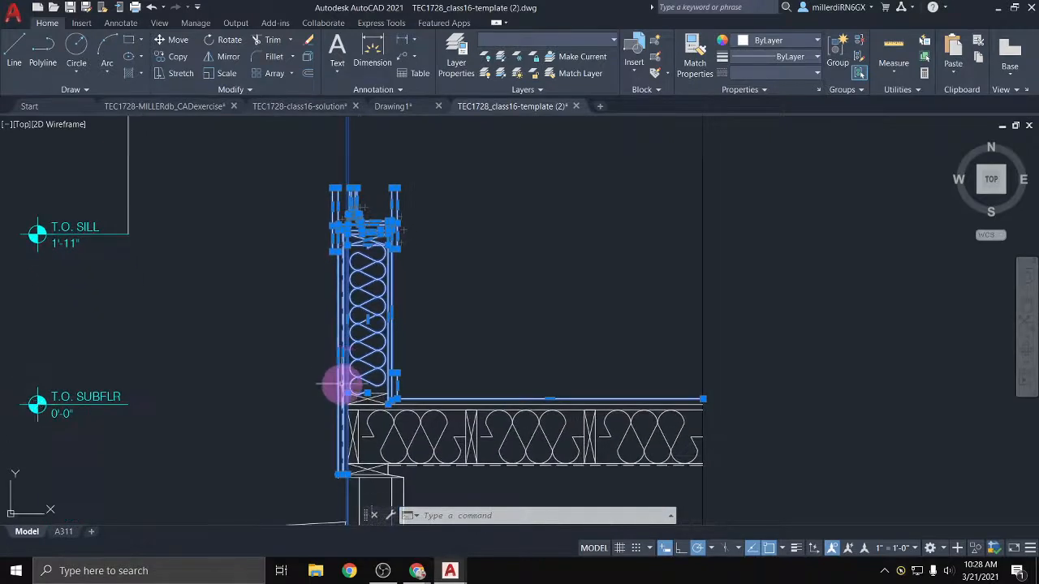
left_click(341, 434)
key("Escape")
key("Escape")
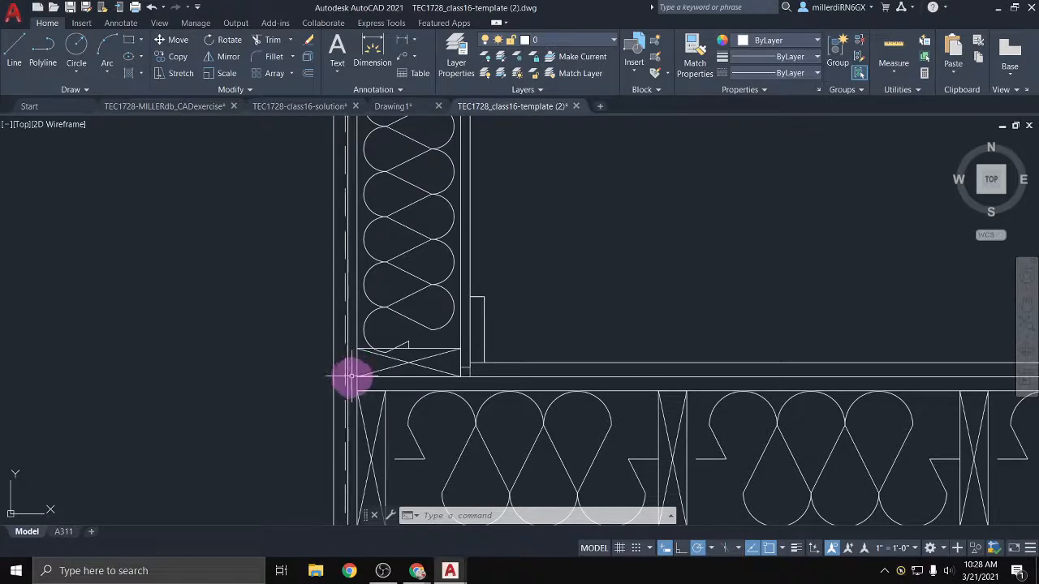
Examine the exterior wall layers, the baseboard and the interior finish lines of the wall between the subfloor and the window sill
scroll(345, 377, "up", 2)
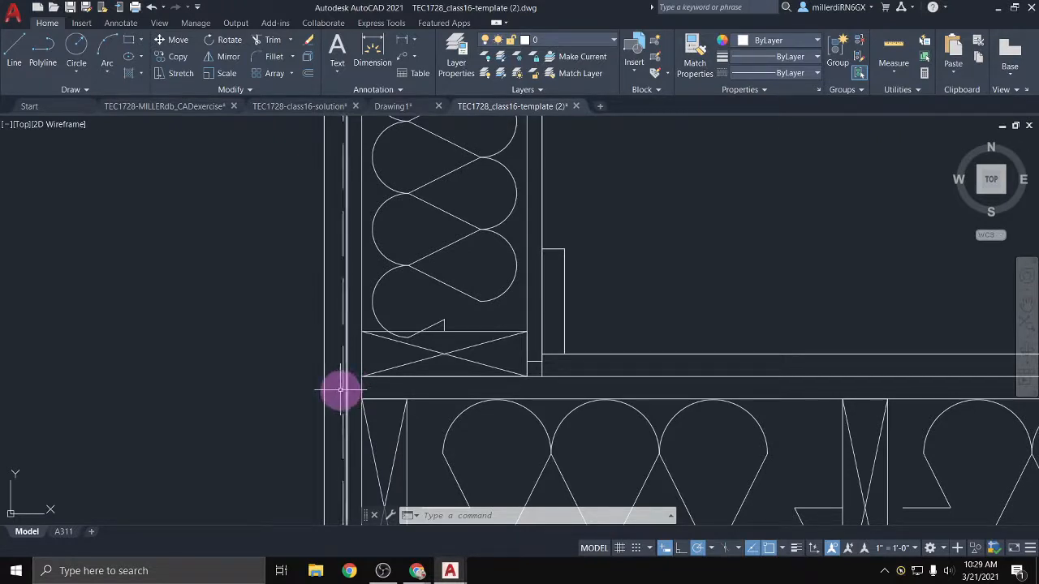
left_click(346, 392)
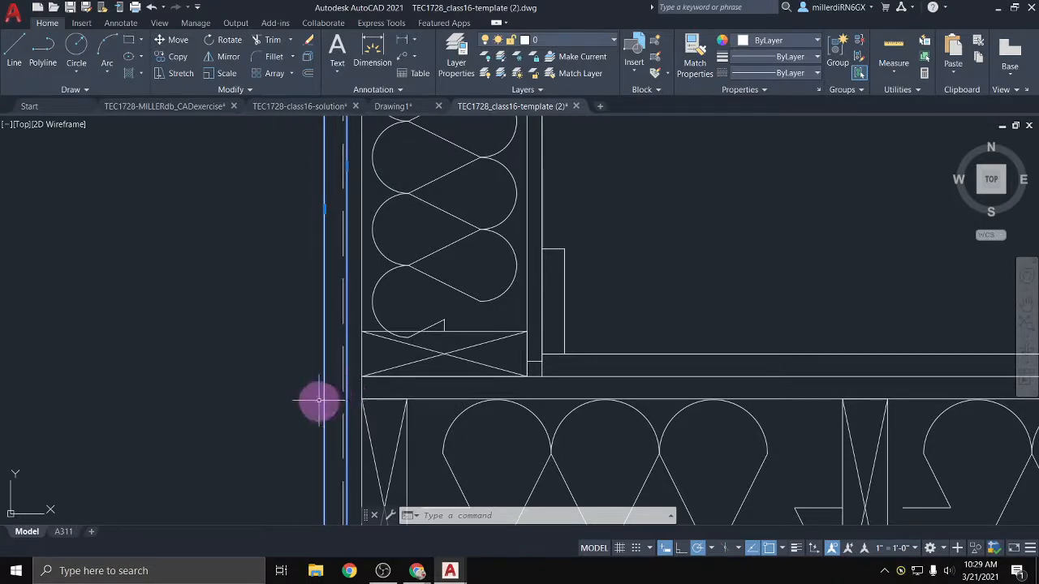
scroll(319, 400, "down", 1)
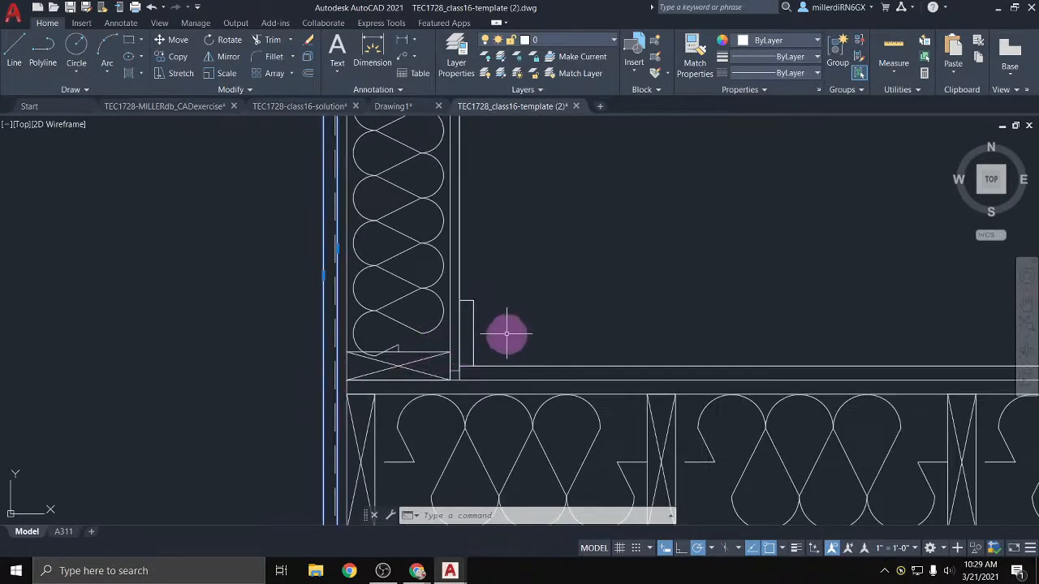
left_click(467, 307)
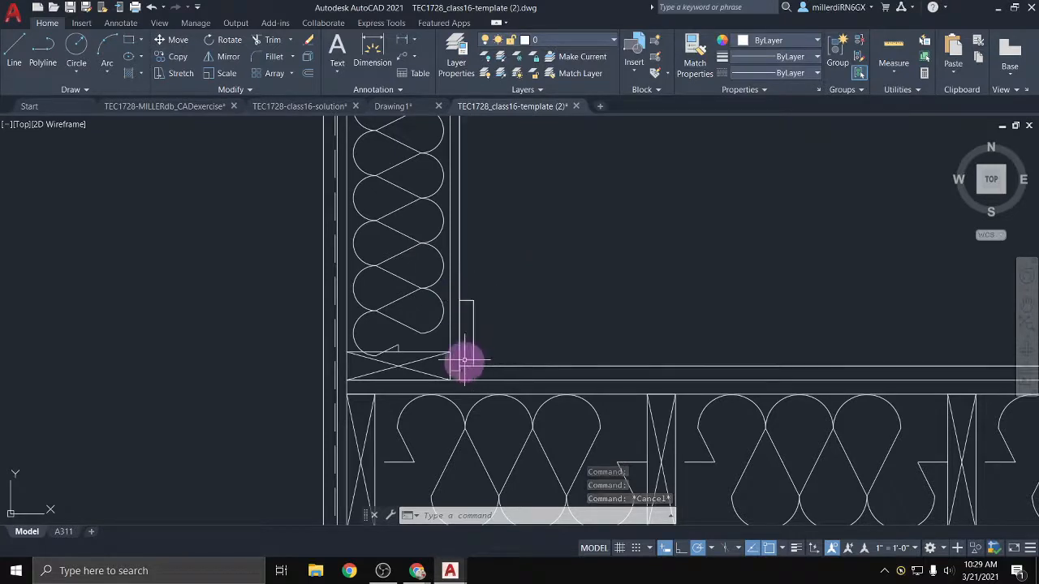
middle_click_drag(452, 317, 433, 494)
scroll(425, 430, "down", 2)
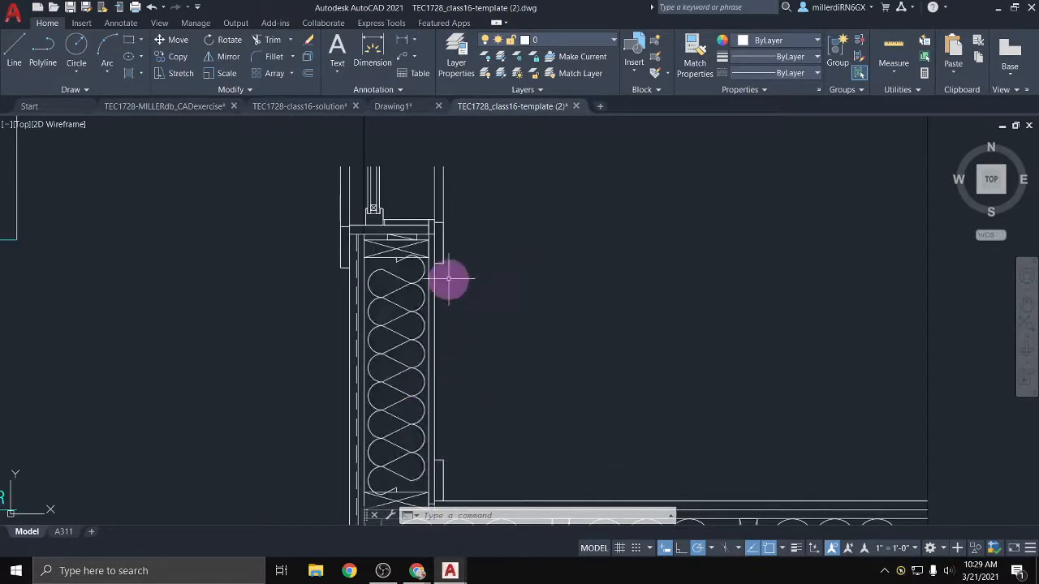
middle_click_drag(450, 282, 439, 221)
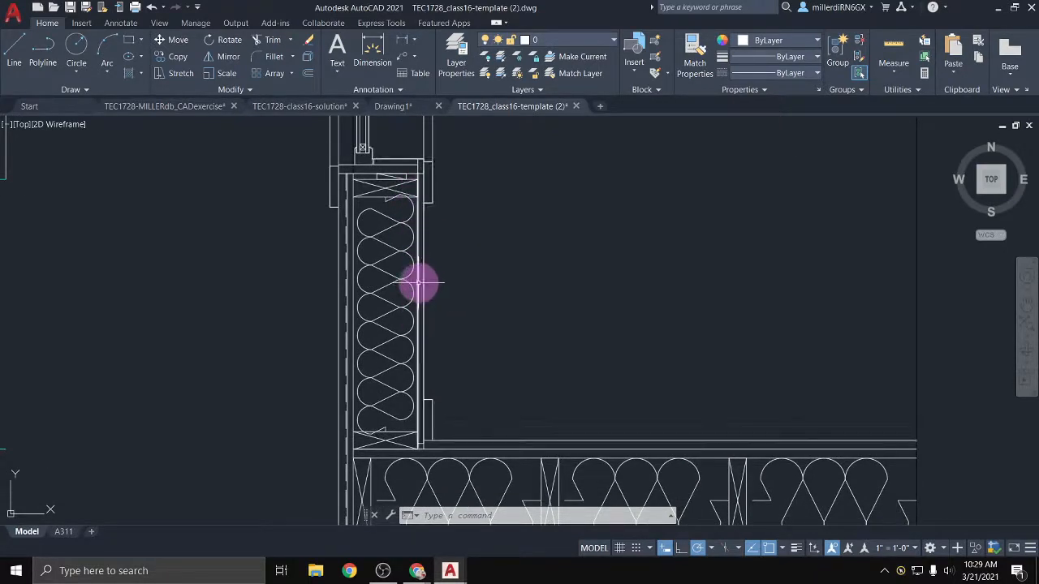
scroll(420, 283, "up", 5)
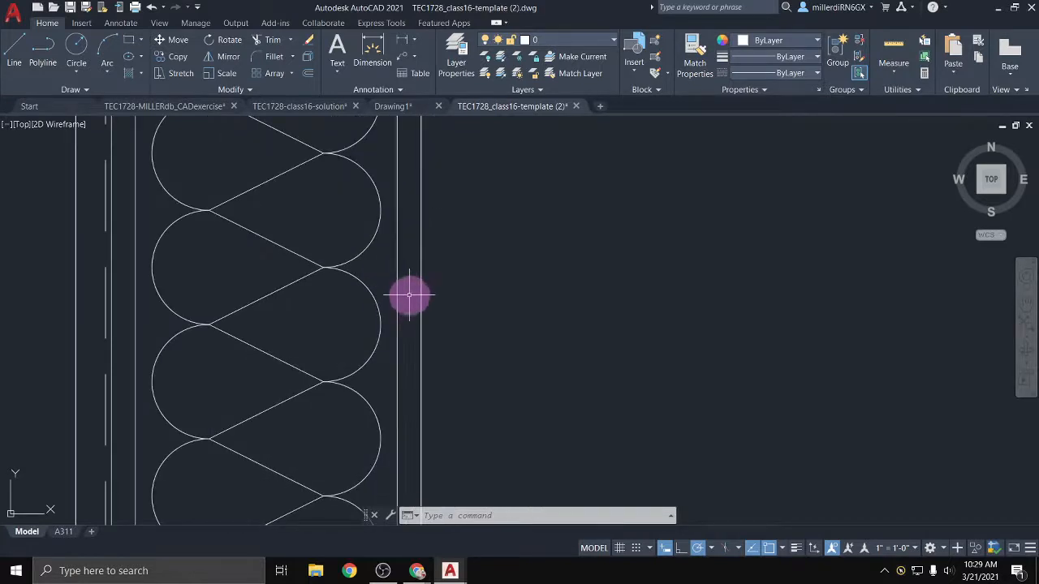
scroll(409, 299, "down", 5)
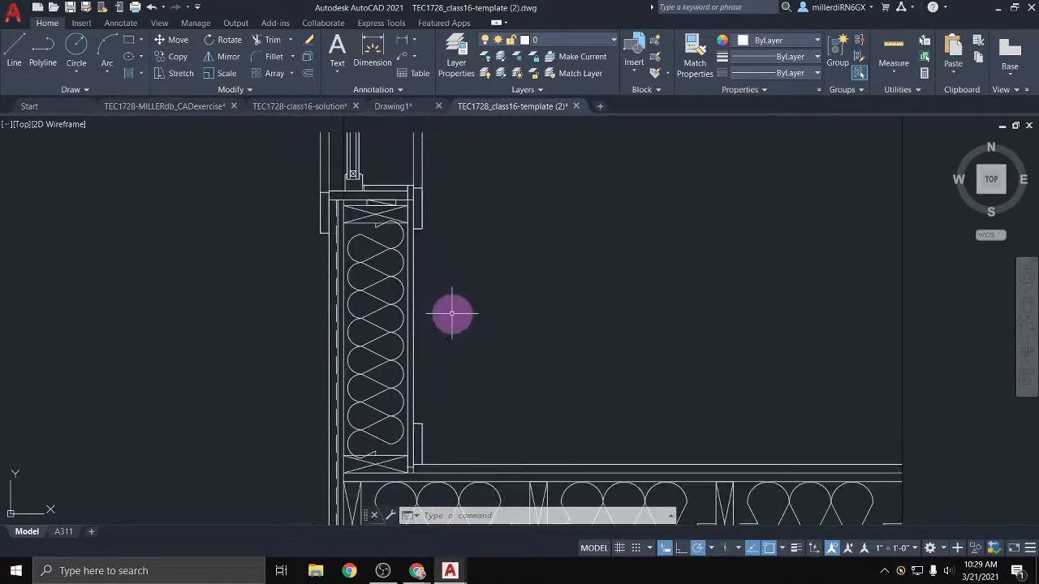
middle_click_drag(452, 313, 457, 394)
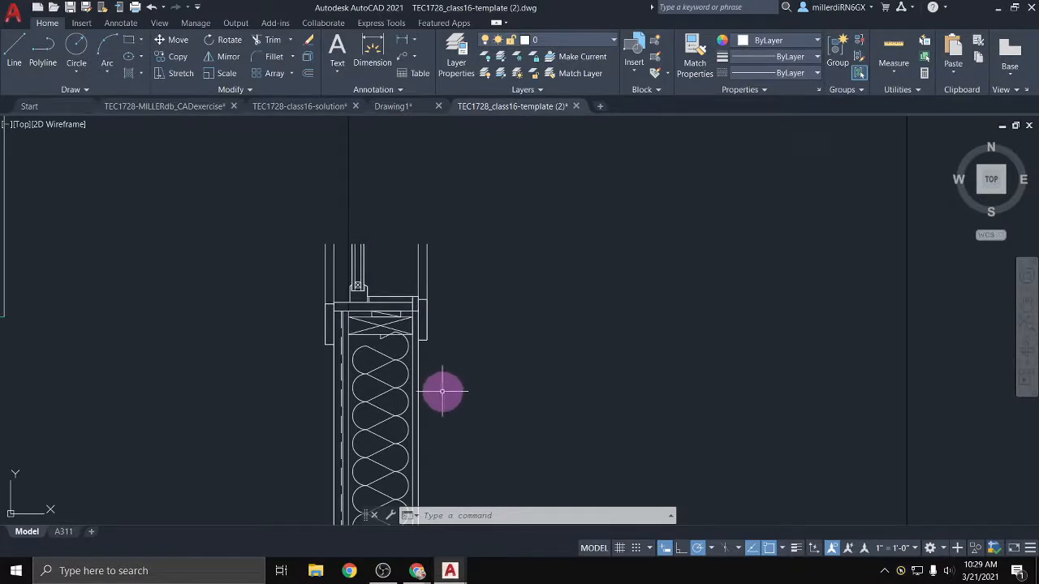
Mirror the window sill and lower wall assembly about a horizontal axis through the midpoint of the B.O. HEADER to T.O. SILL line, keeping the source objects
left_click(463, 401)
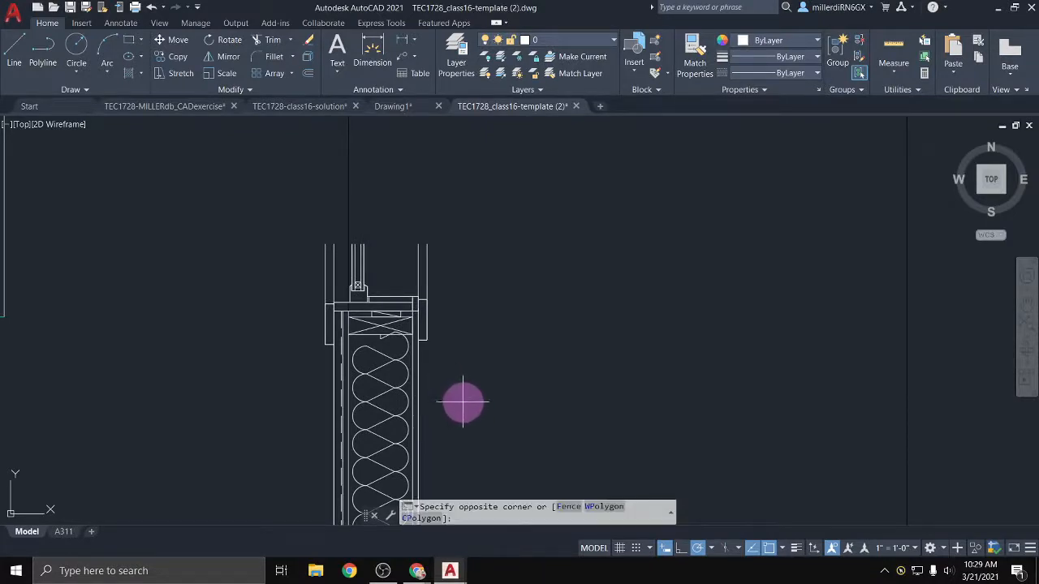
left_click(265, 217)
left_click(378, 341)
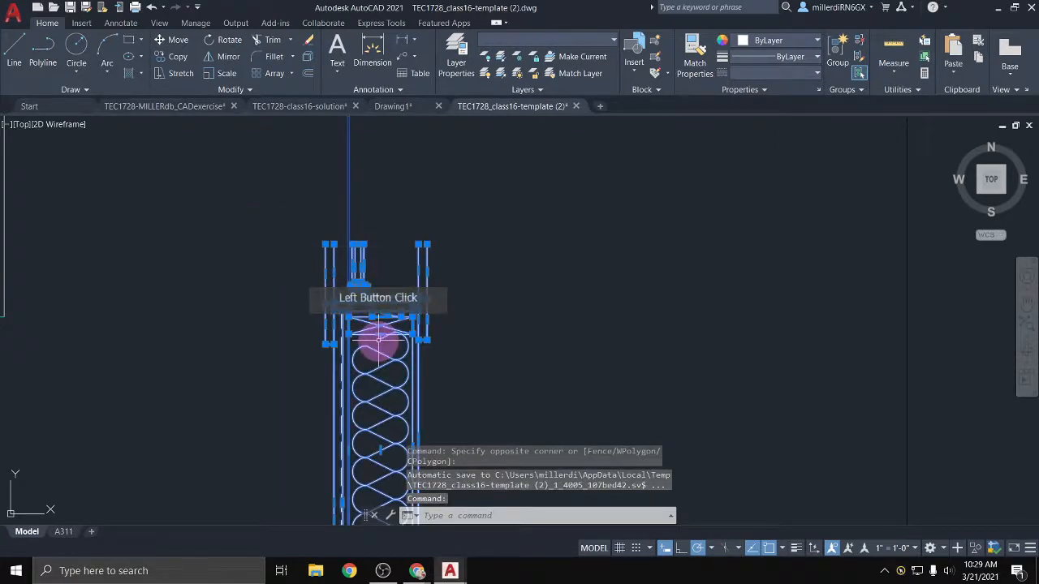
scroll(394, 370, "down", 5)
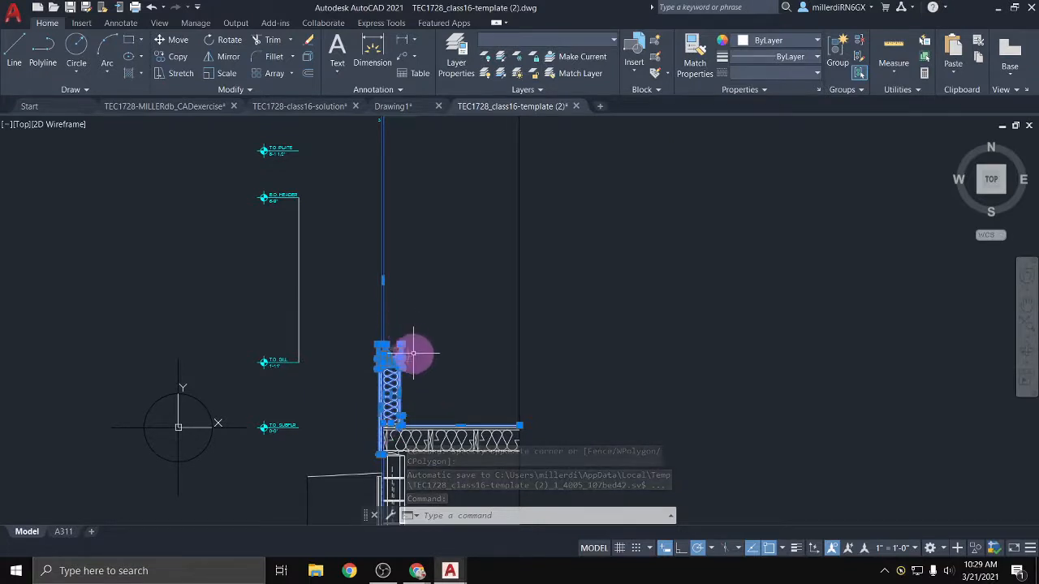
middle_click_drag(395, 297, 394, 325)
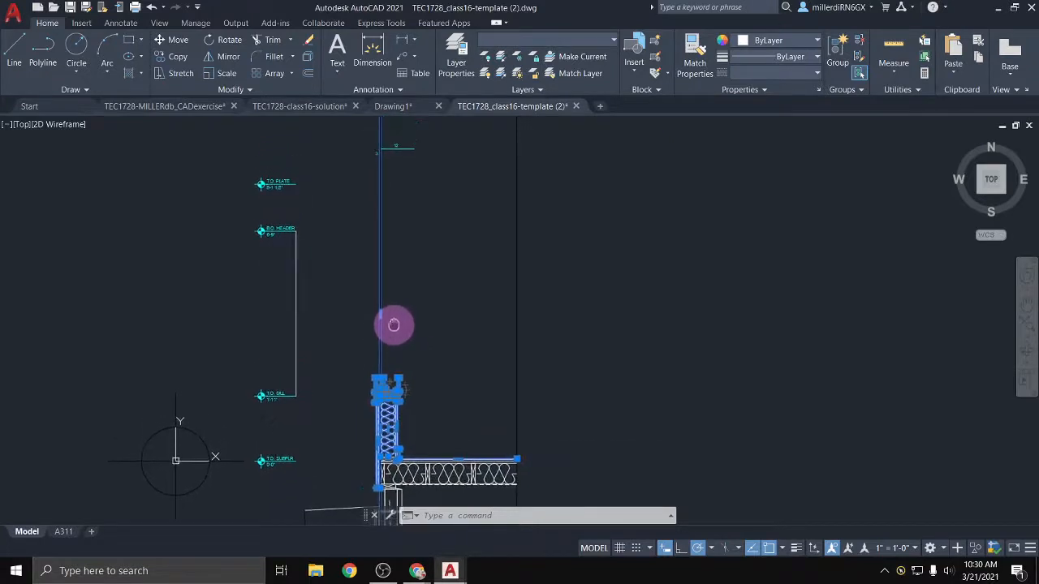
middle_click_drag(394, 379, 397, 310)
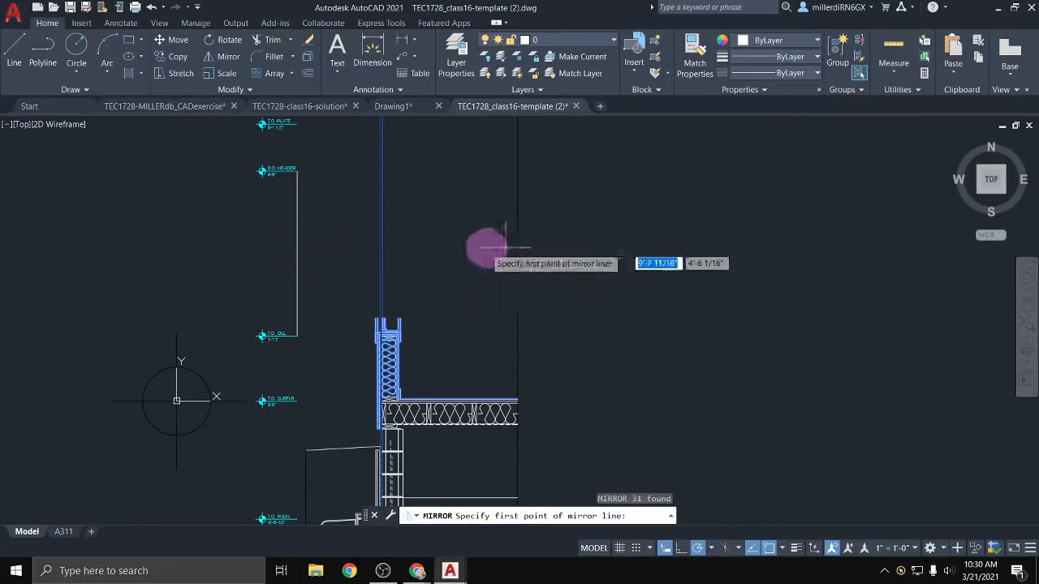
right_click(309, 261, "shift")
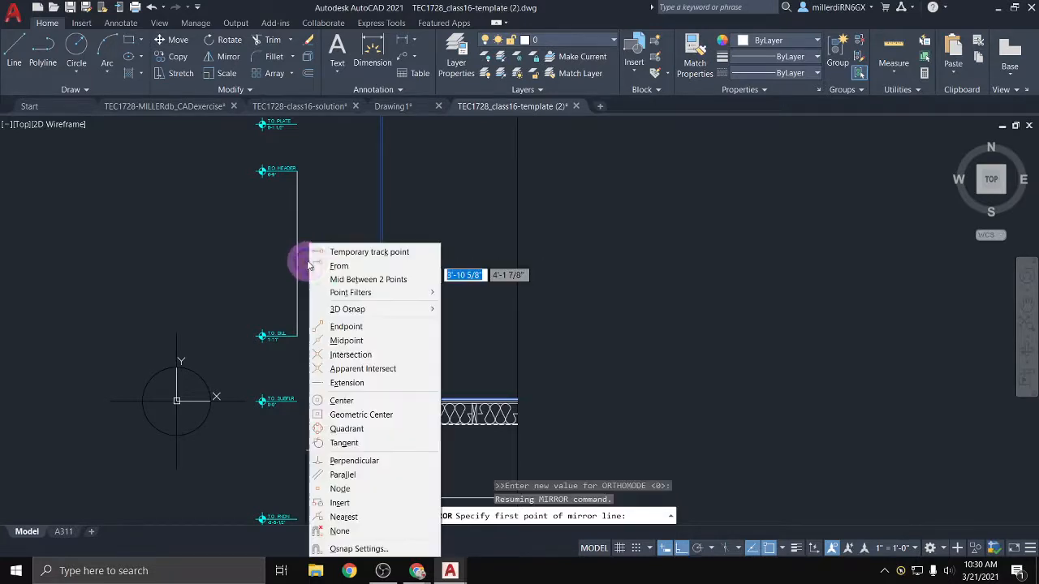
left_click(362, 344)
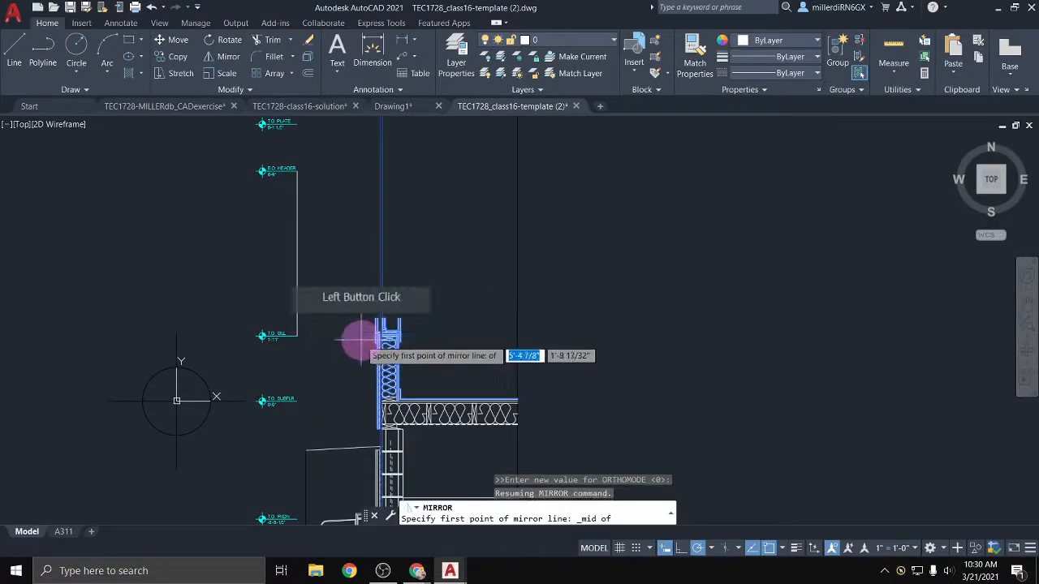
left_click(297, 253)
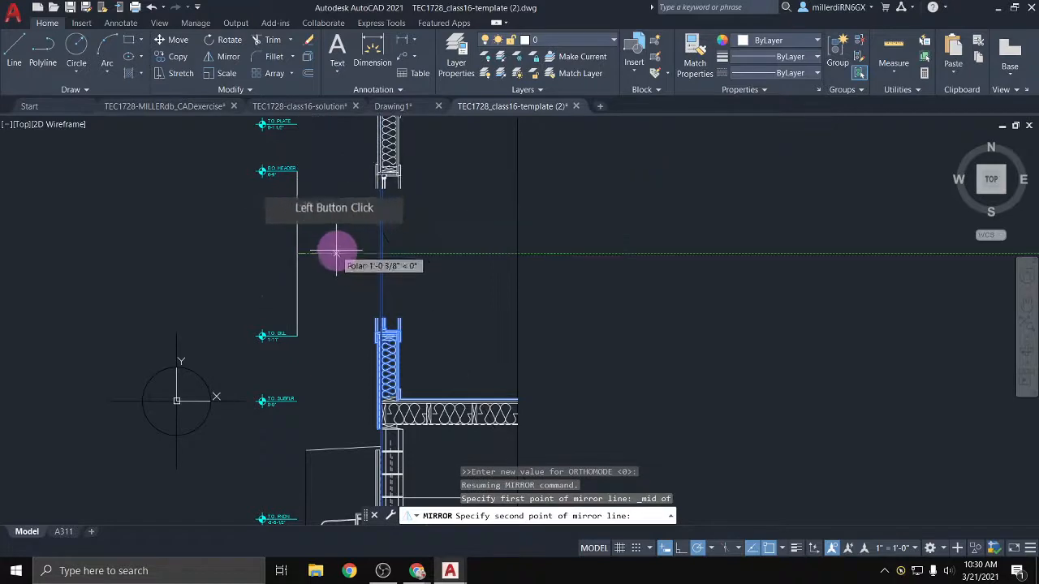
left_click(637, 254)
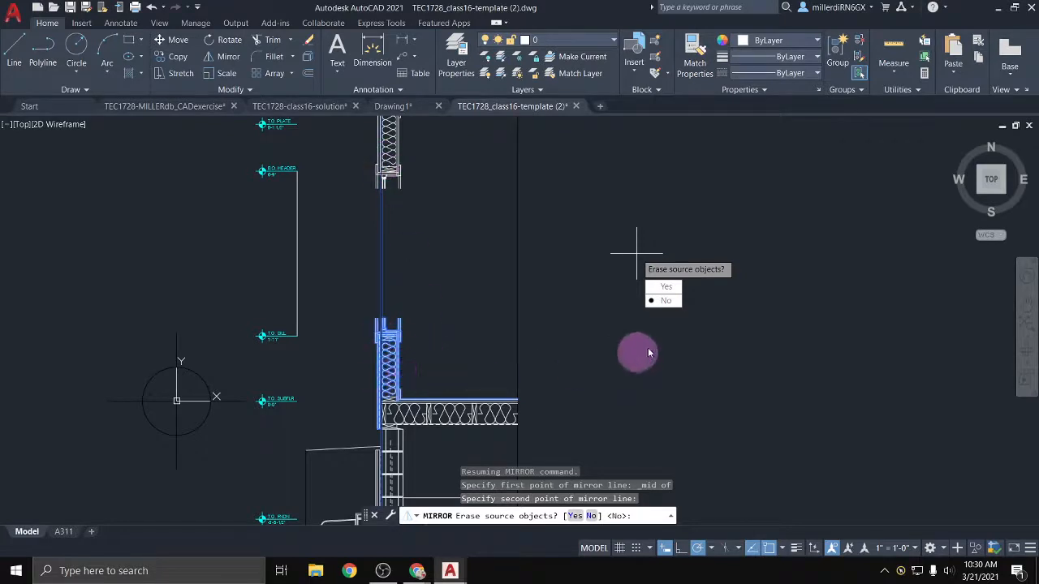
left_click(666, 301)
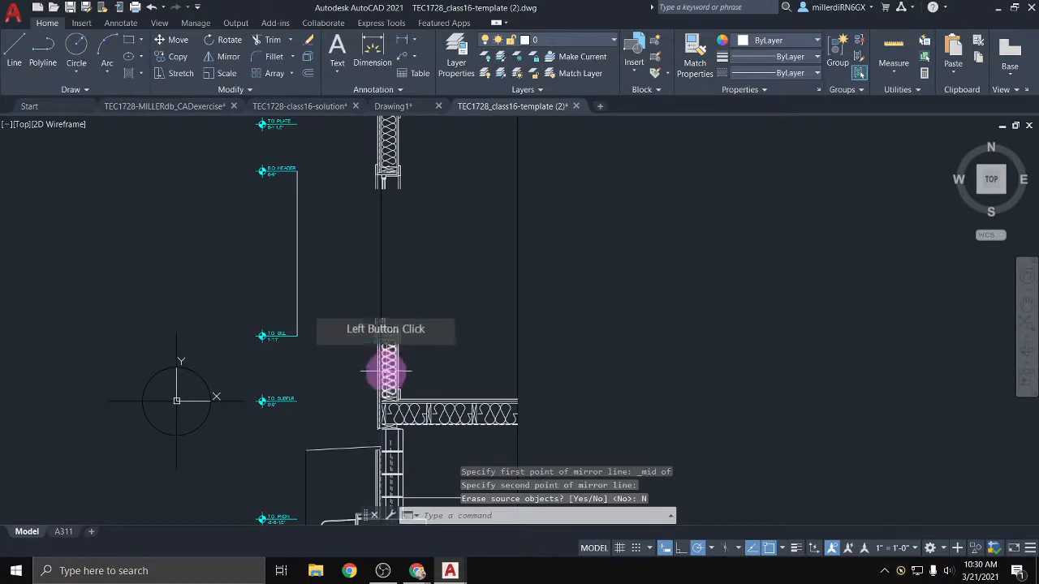
Delete the mirrored batt insulation in the wall above the window header
mouse_move(417, 203)
middle_mouse_down()
mouse_move(414, 308)
mouse_move(405, 305)
middle_mouse_up()
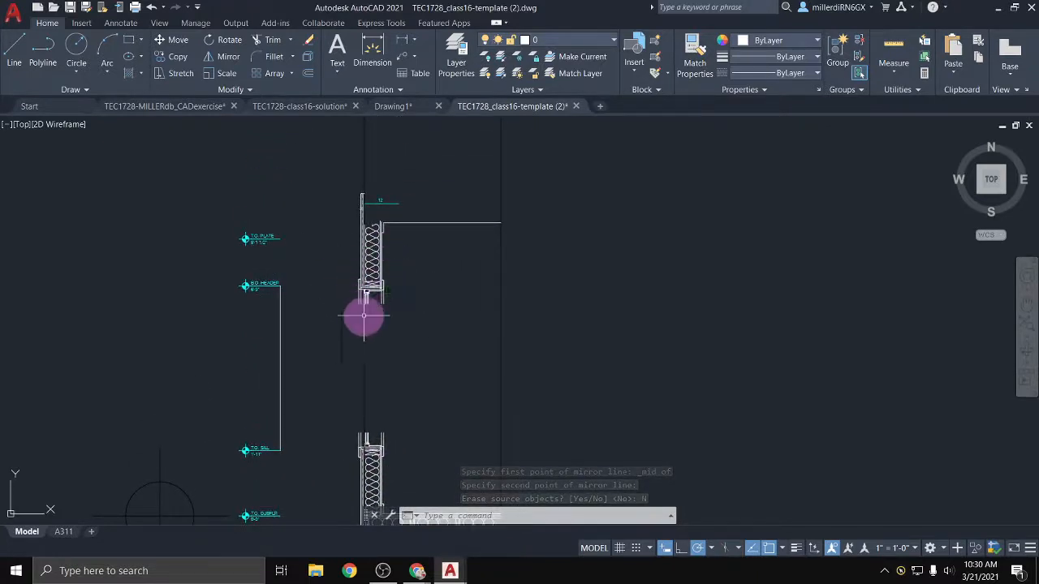
scroll(389, 373, "up", 2)
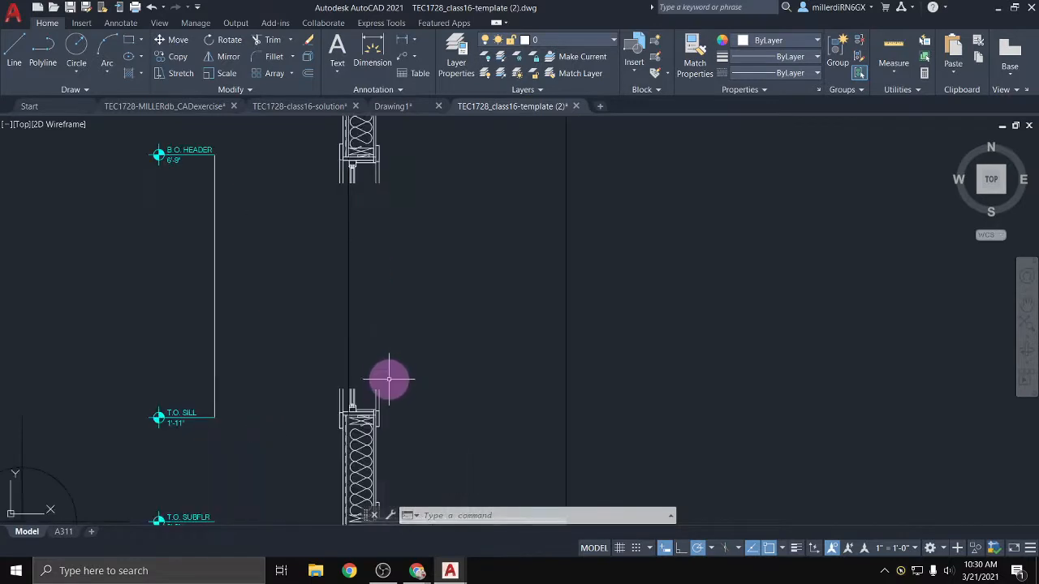
mouse_move(369, 176)
middle_mouse_down()
mouse_move(355, 175)
mouse_move(331, 232)
middle_mouse_up()
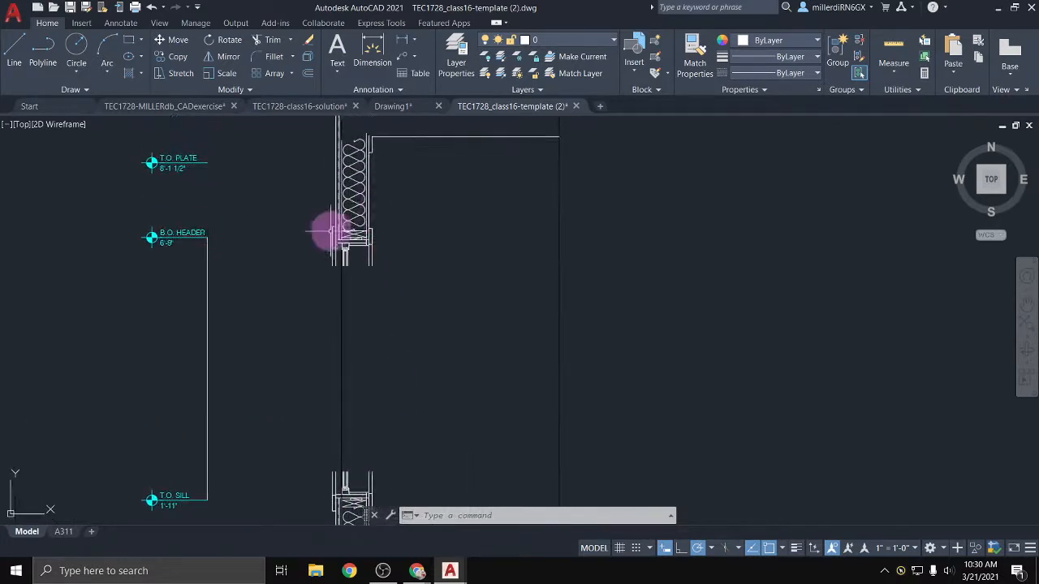
left_click(351, 186)
mouse_move(356, 189)
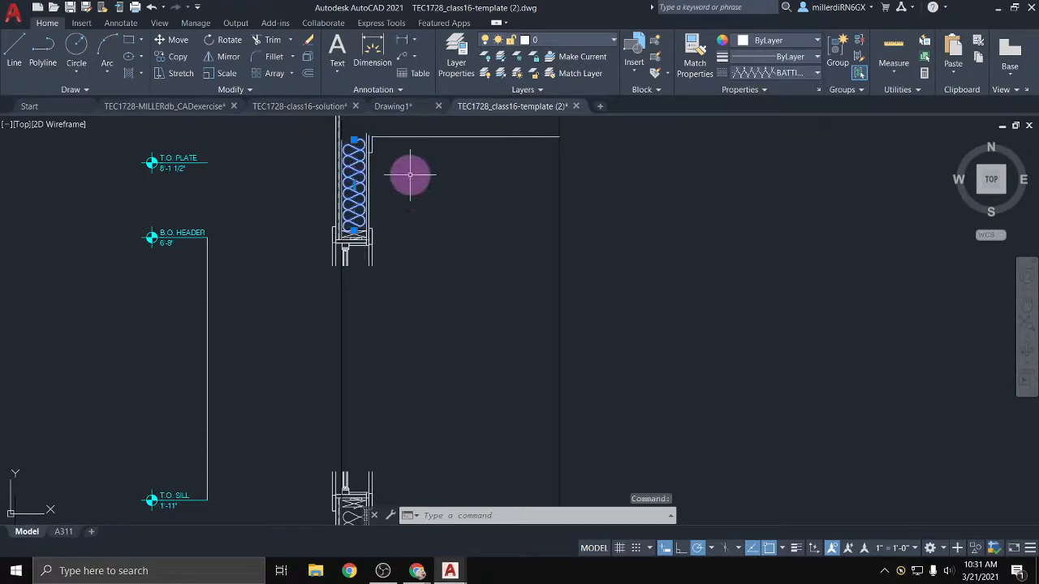
key("Delete")
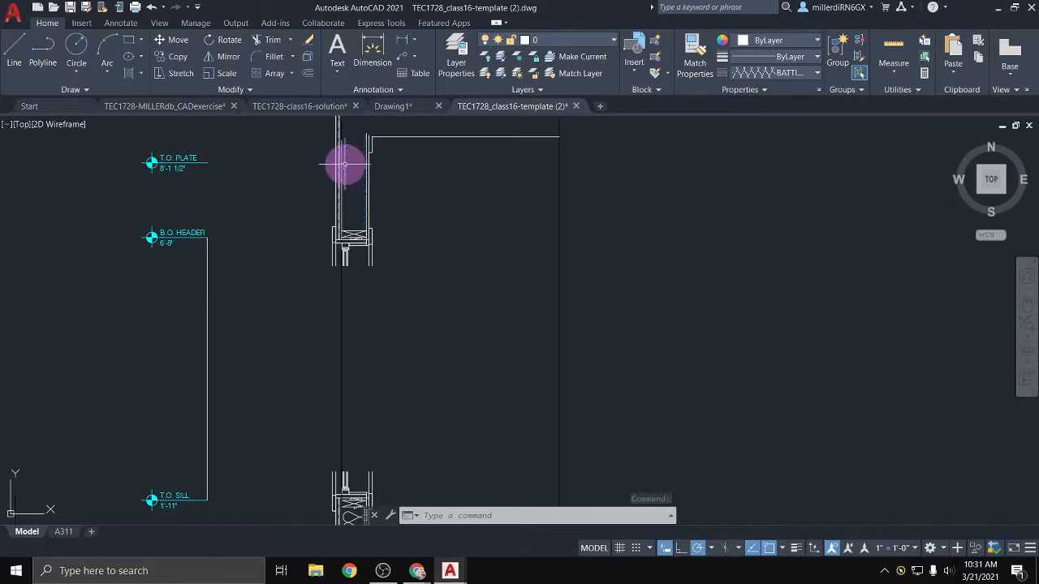
Stretch the upper end of the outermost exterior line at the window sill up to the matching line end below the header
middle_click_drag(408, 324, 403, 280)
scroll(382, 297, "up", 2)
middle_click_drag(364, 317, 359, 264)
scroll(361, 316, "down", 2)
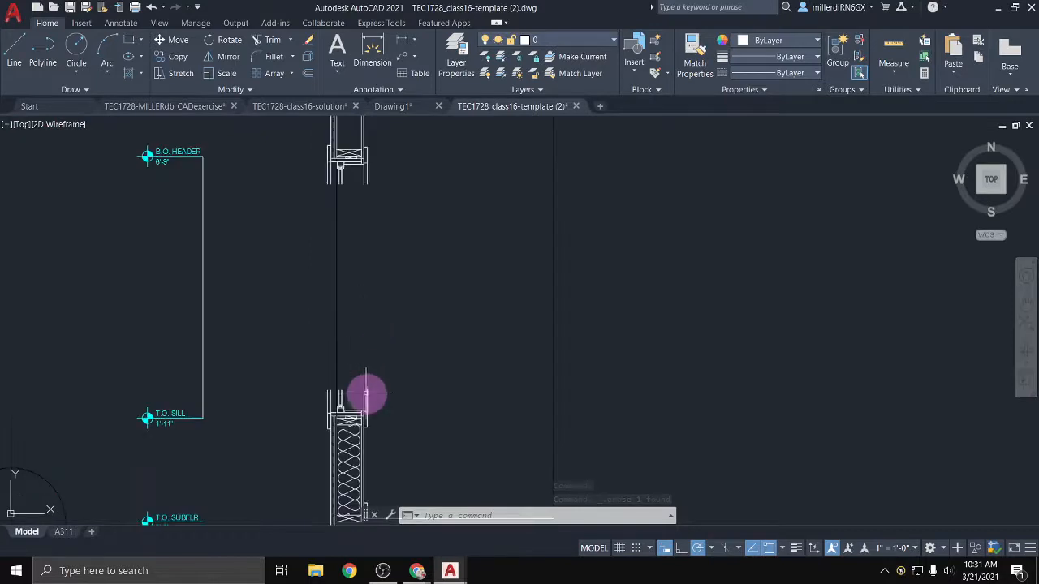
left_click(327, 404)
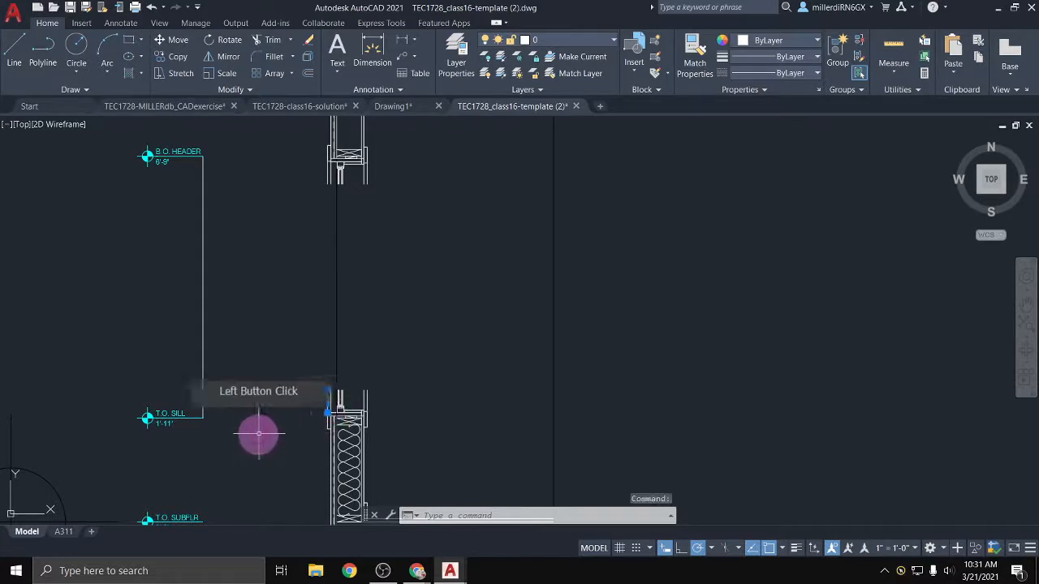
left_click(327, 392)
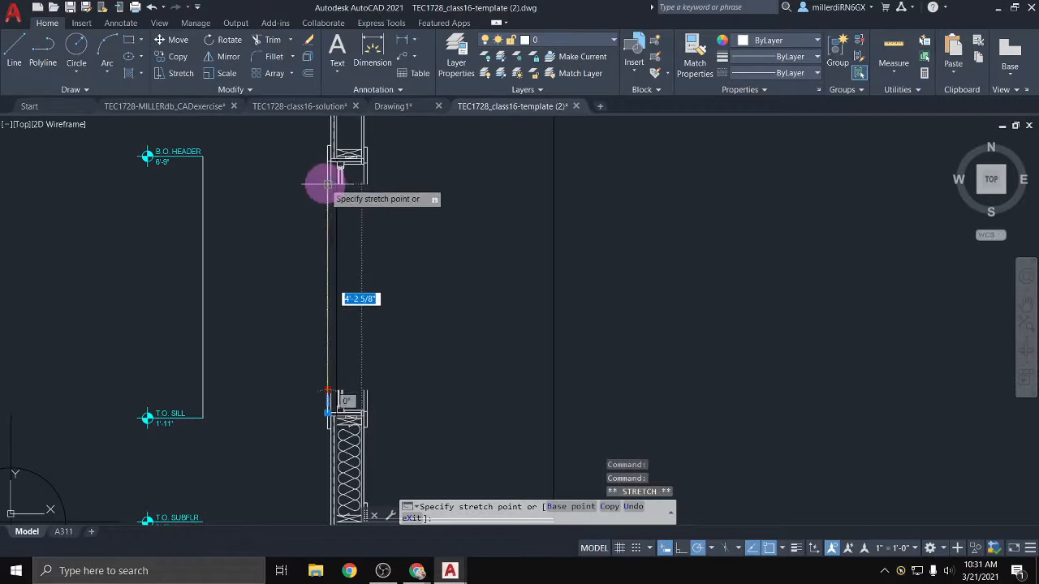
left_click(328, 184)
left_click(336, 395)
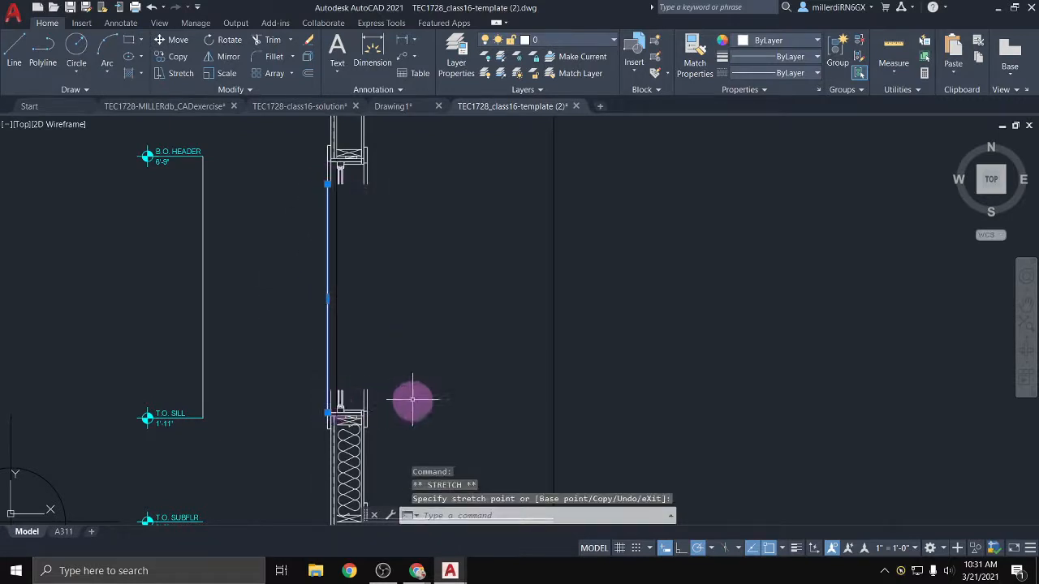
key("Escape")
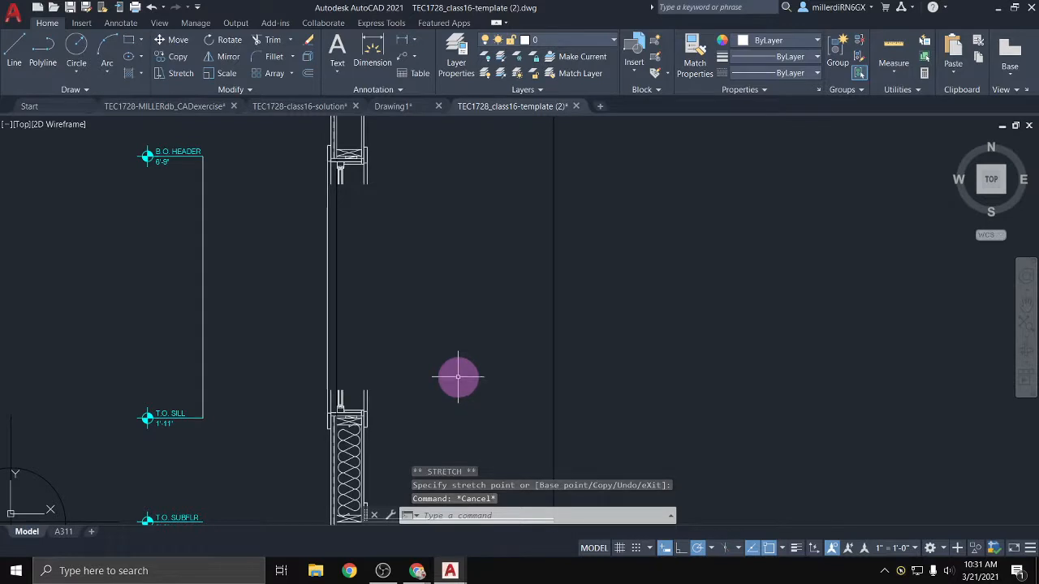
Extend the two interior-side vertical lines at the window sill up to the header with the Extend command
scroll(458, 377, "up", 2)
scroll(431, 371, "down", 2)
middle_click_drag(408, 331, 398, 373)
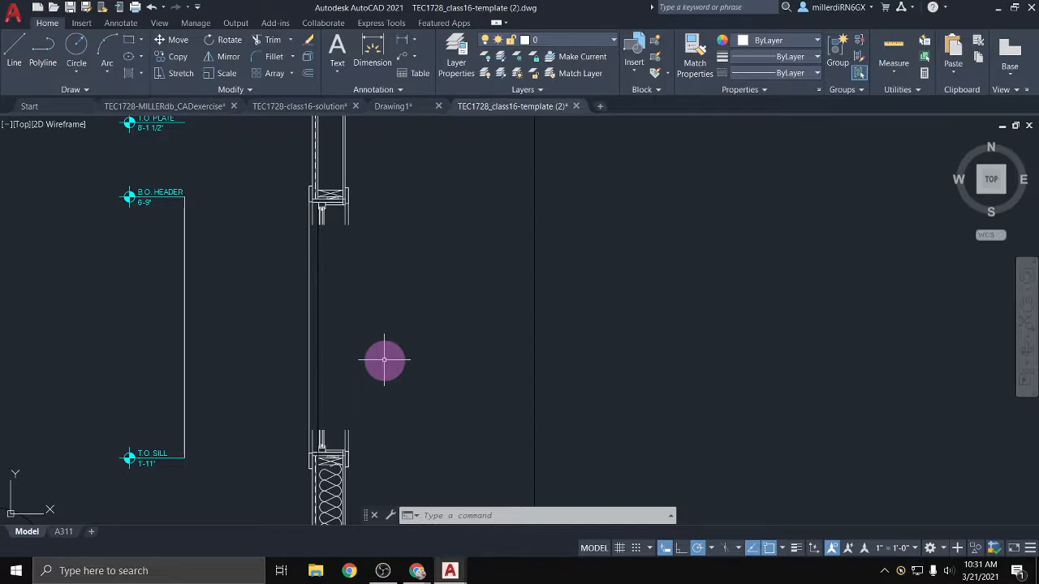
left_click(289, 40)
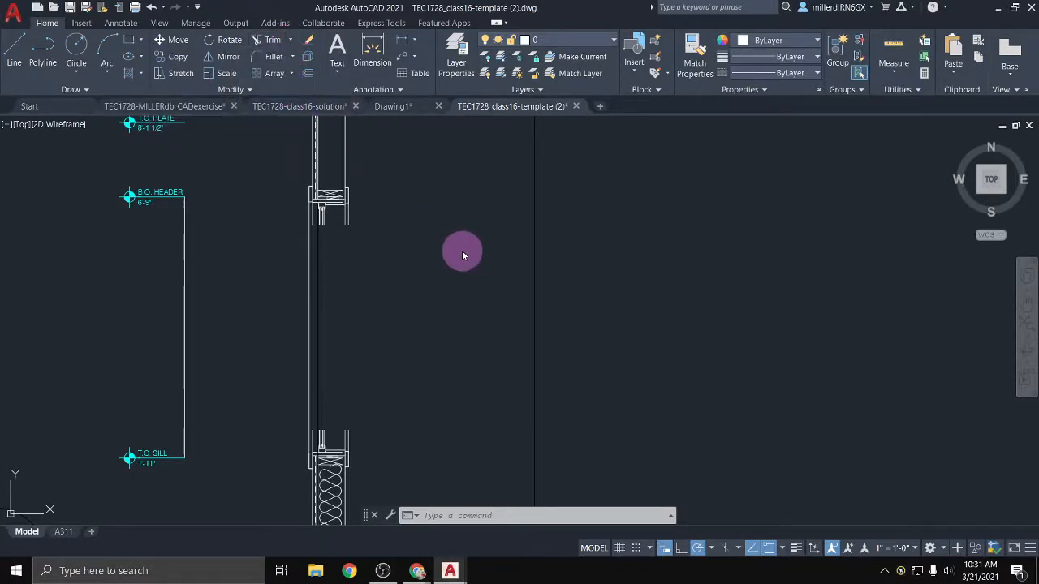
type("ex")
key("Return")
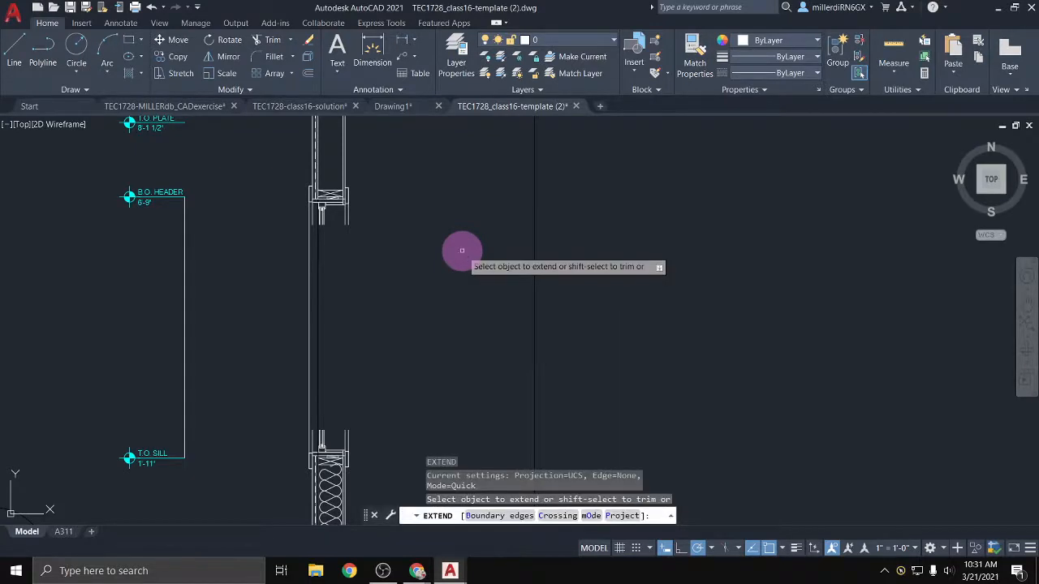
left_click(346, 435)
left_click(344, 432)
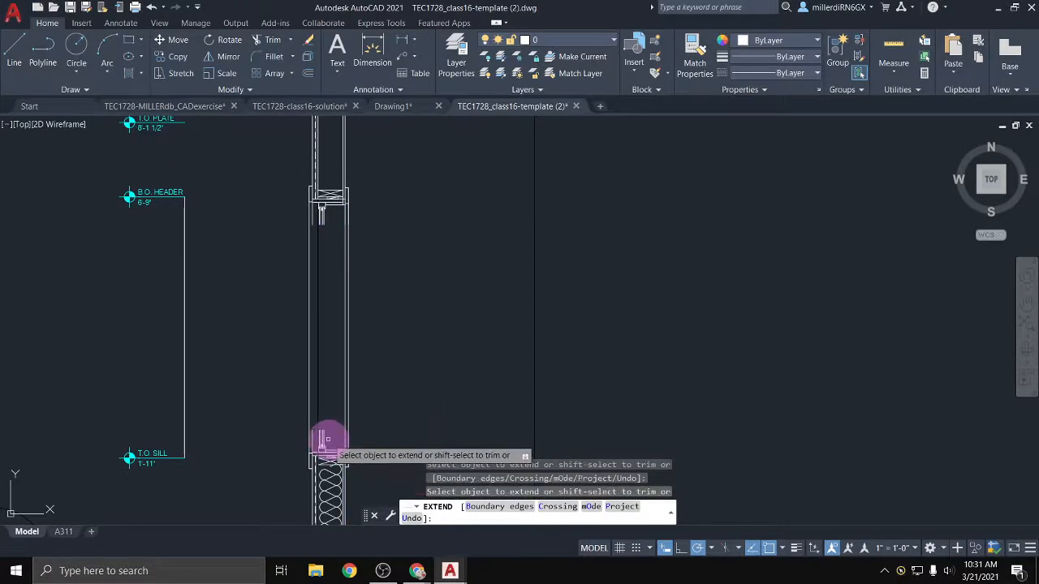
Extend the window glazing lines and the remaining exterior-side line from the sill up to the header
scroll(324, 439, "up", 5)
scroll(329, 439, "down", 2)
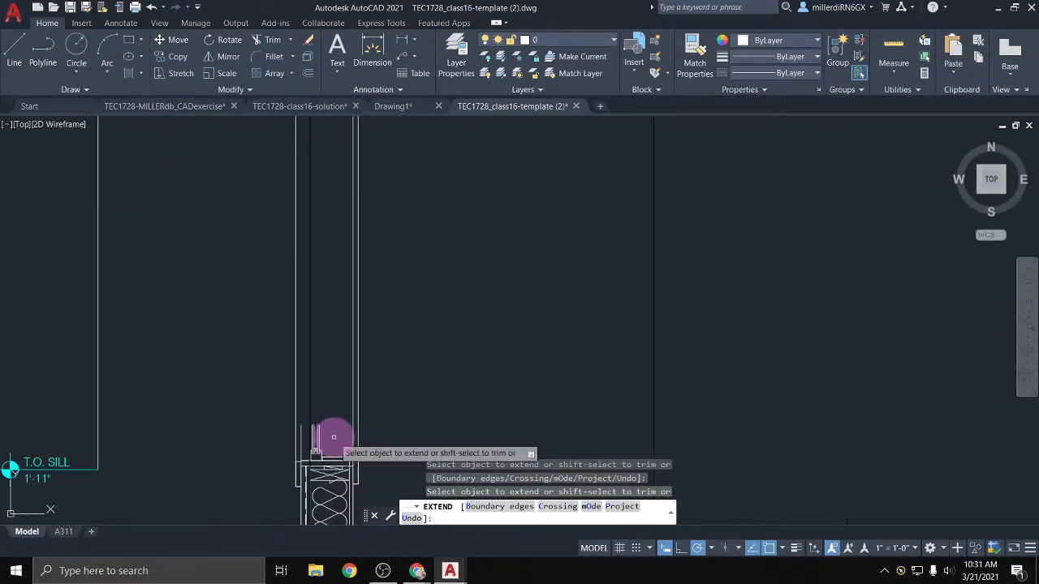
middle_click_drag(330, 435, 328, 484)
left_click(326, 483)
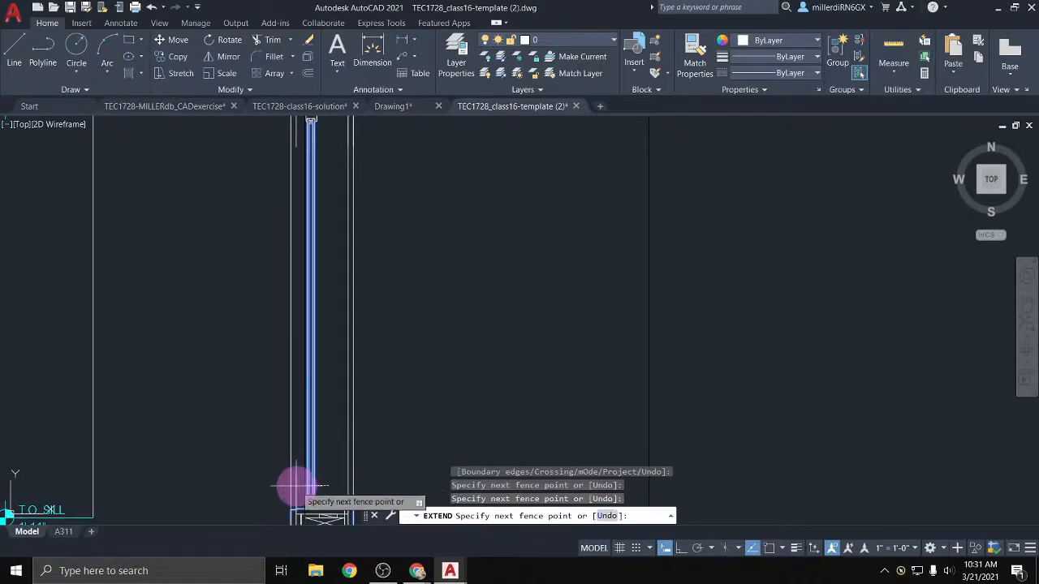
left_click(295, 486)
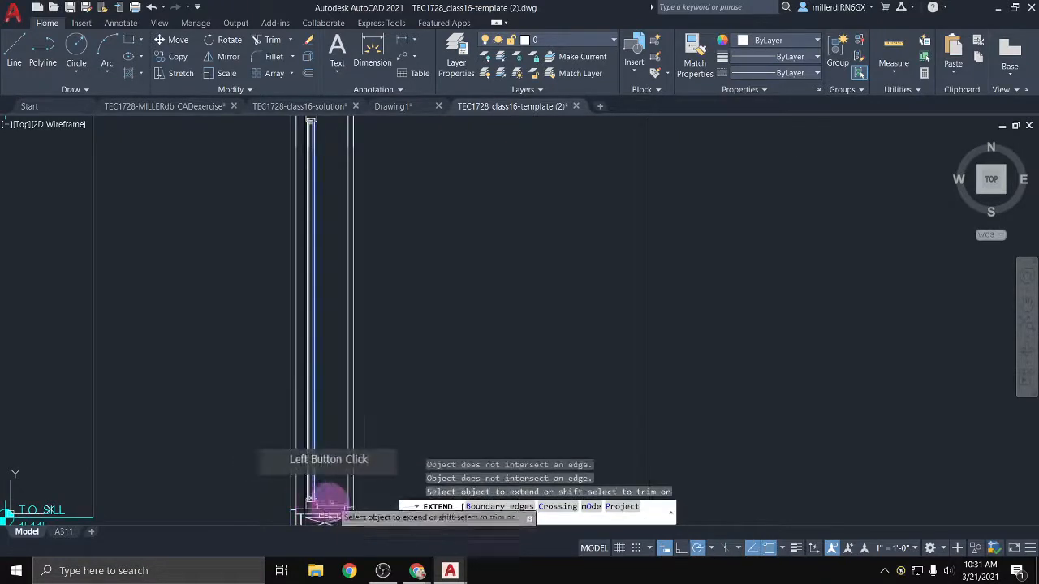
scroll(473, 434, "down", 2)
middle_click_drag(458, 417, 401, 378)
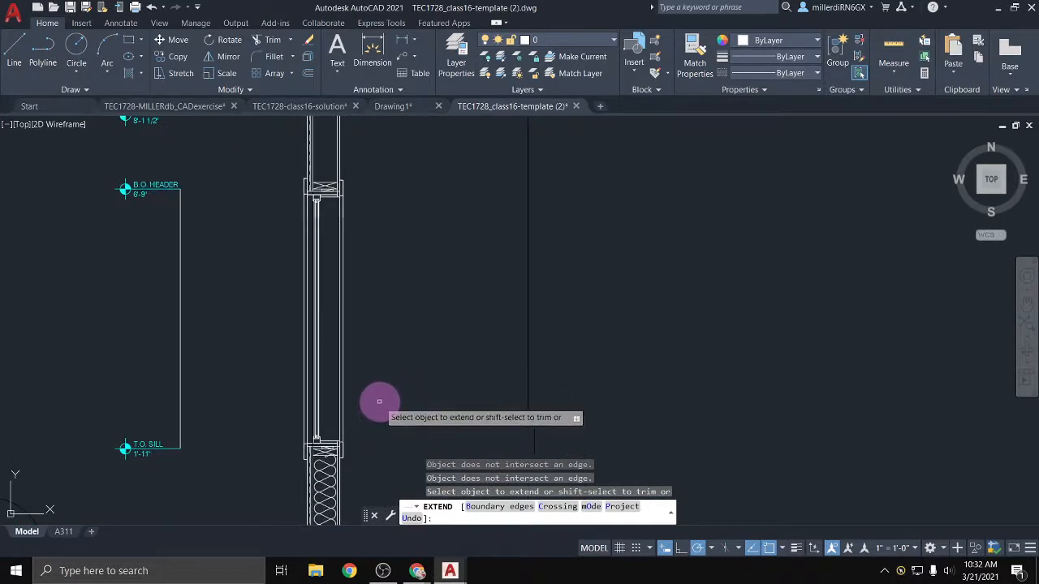
Undo the extensions of the interior, glazing and exterior lines across the window opening
key("ctrl+z")
key("ctrl+z")
key("ctrl+z")
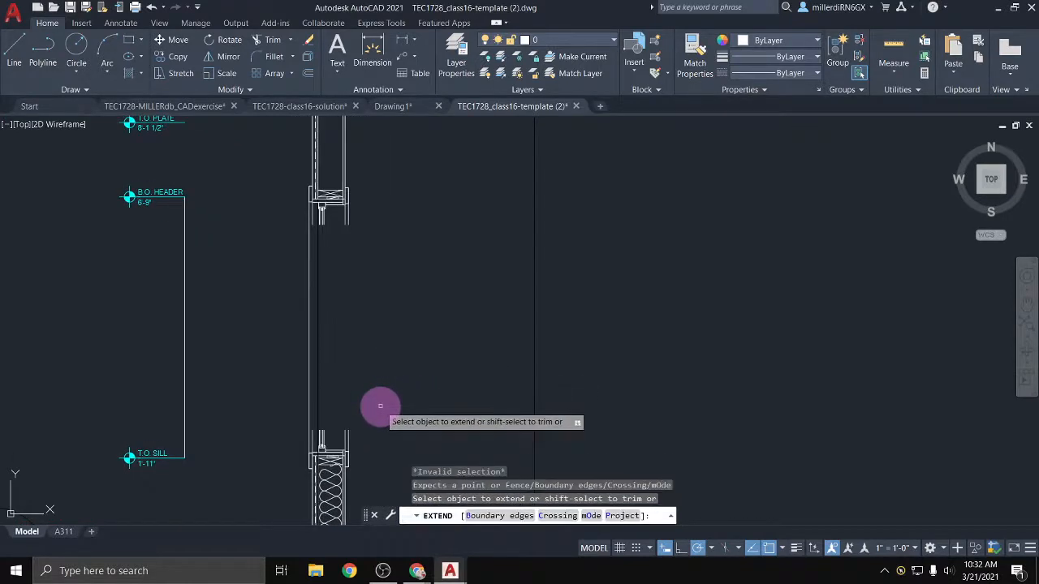
Extend the interior-side vertical lines at the sill across the window opening to the header again
scroll(361, 430, "up", 2)
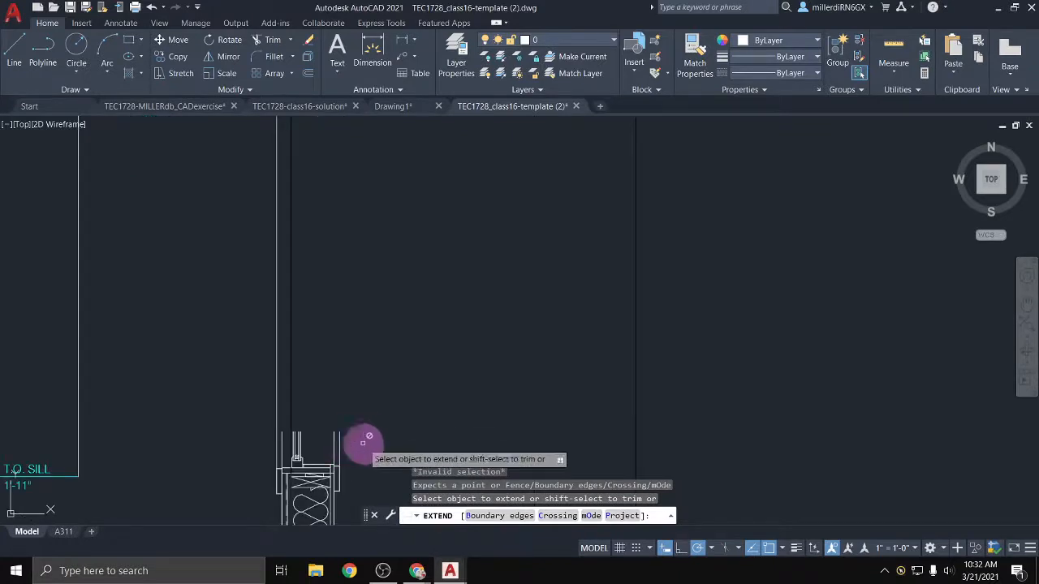
left_click(340, 435)
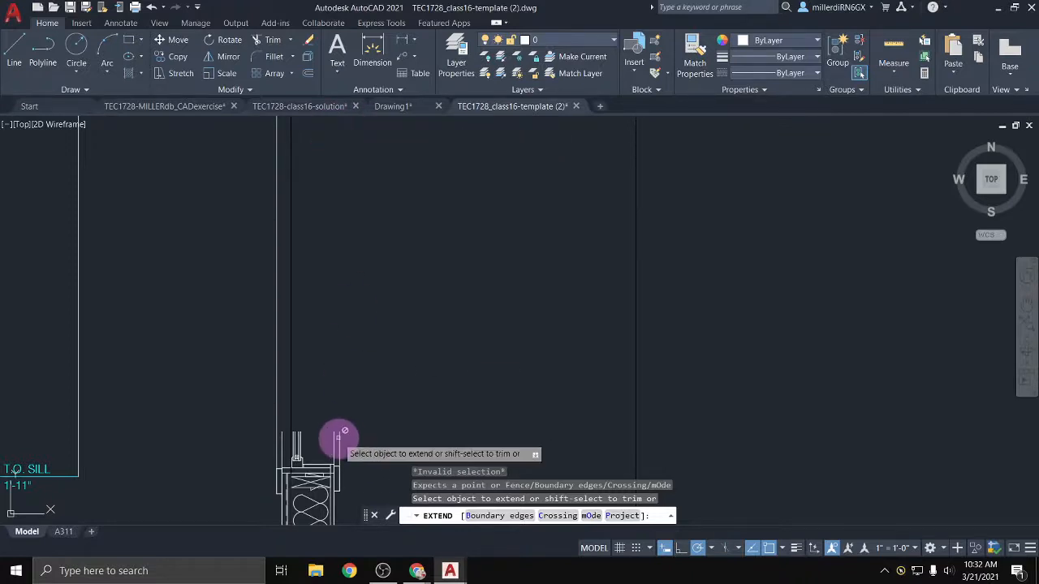
scroll(339, 438, "down", 2)
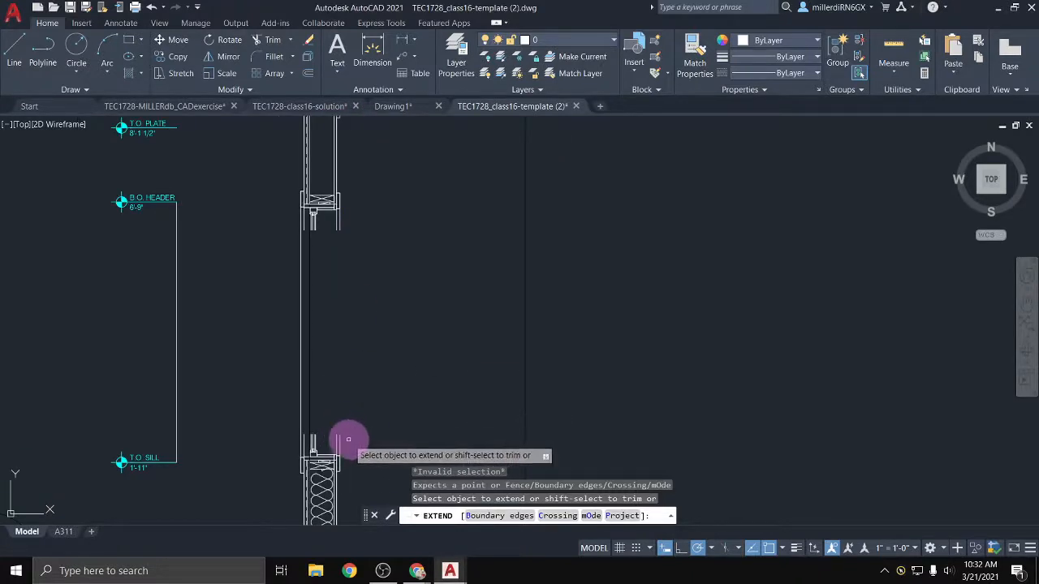
left_click(338, 443)
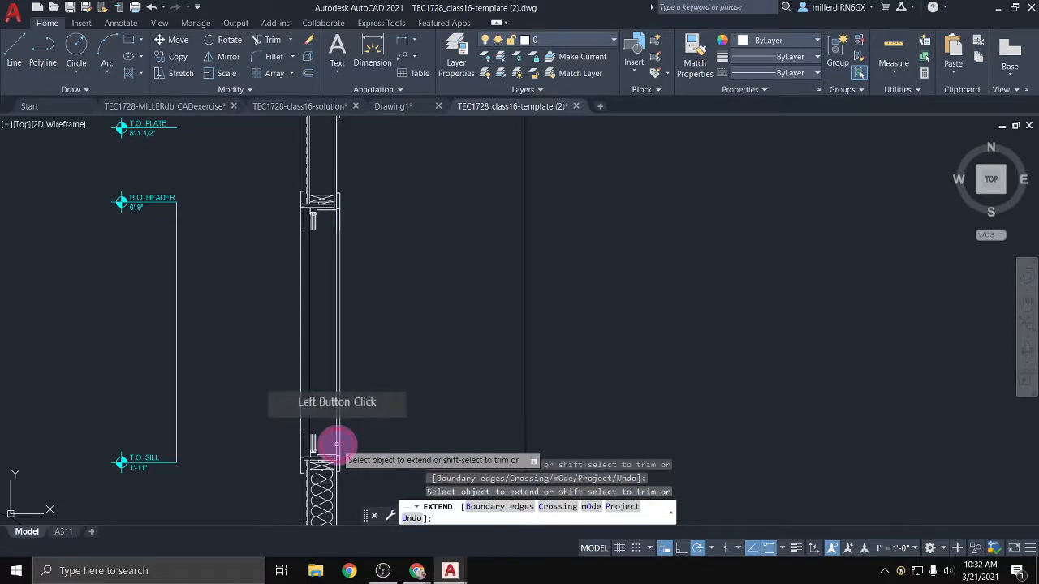
Extend the window glazing lines and the inner exterior-side line from the sill up to the header, and end the Extend command
left_click(315, 442)
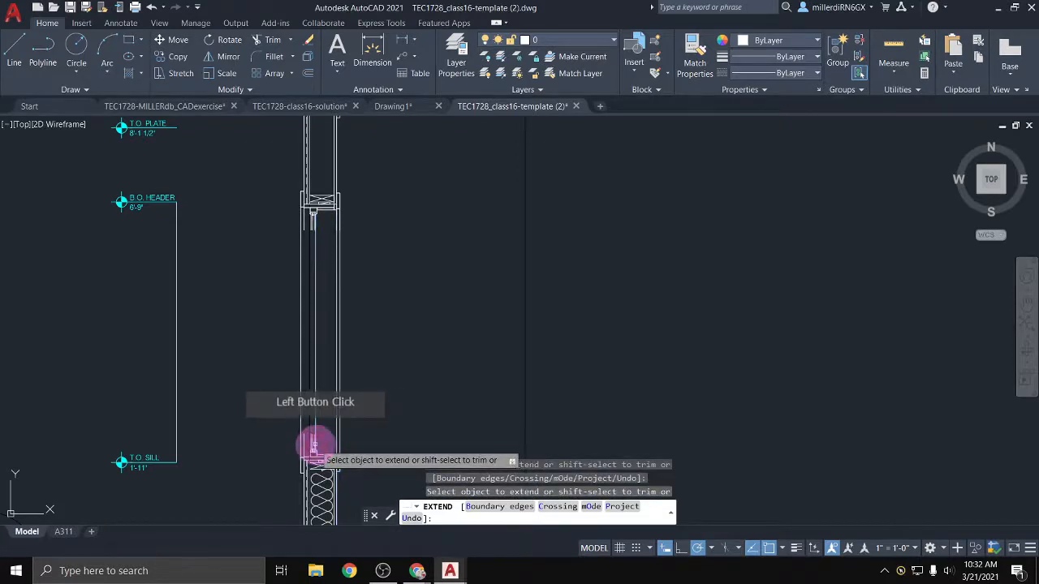
scroll(315, 444, "up", 3)
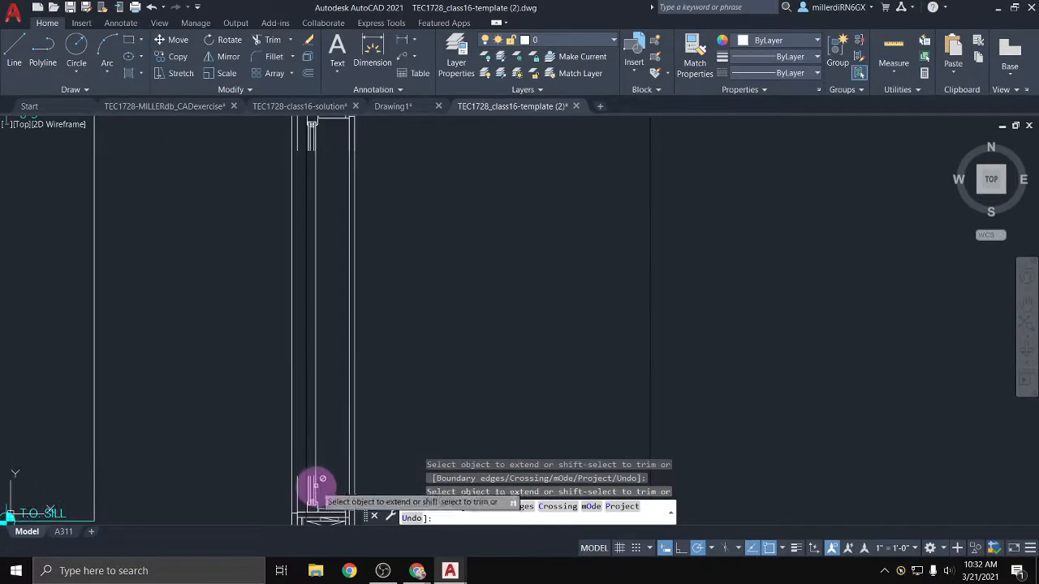
left_click(311, 487)
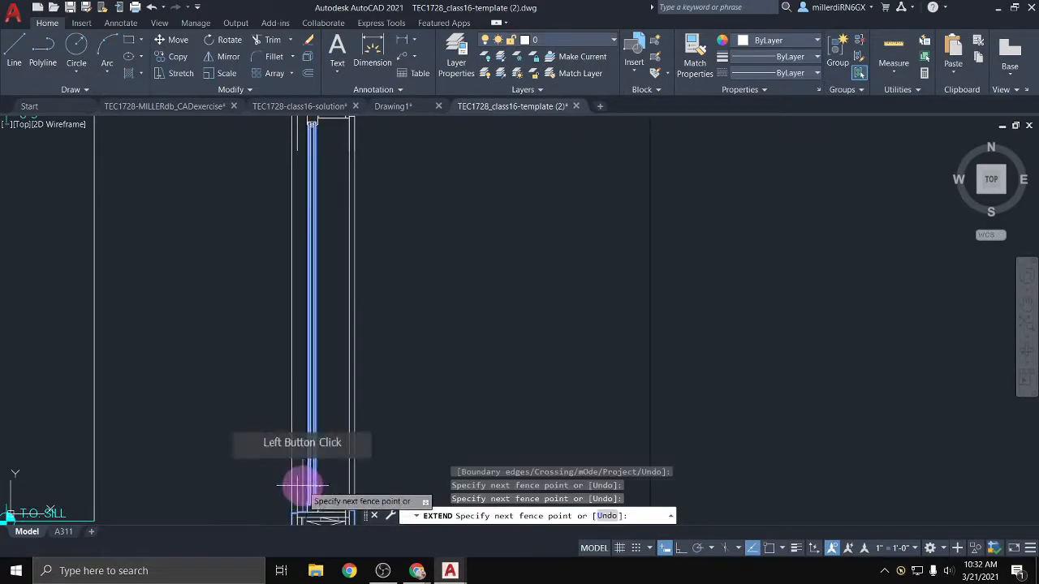
key("Return")
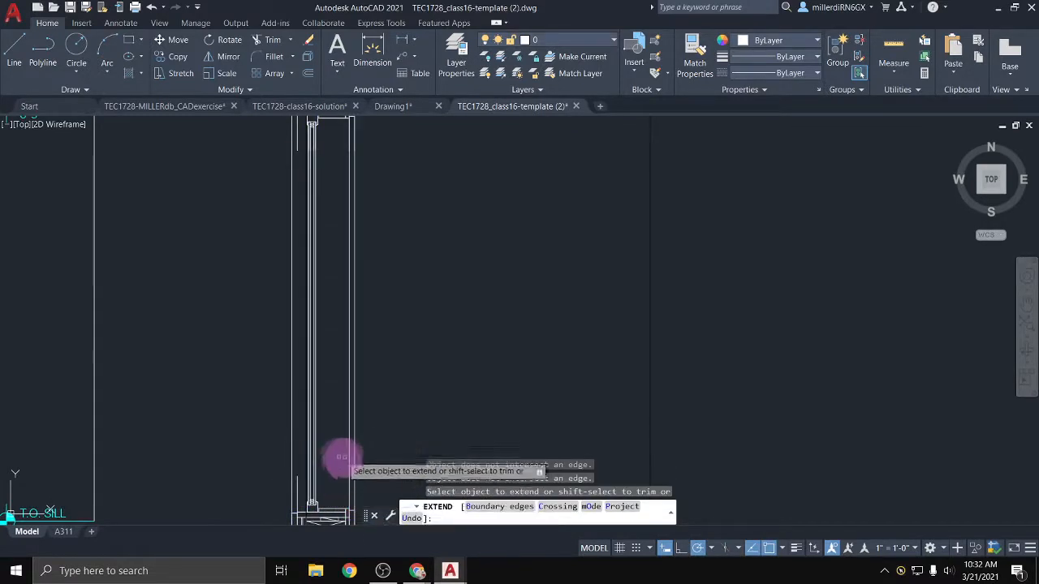
left_click(326, 490)
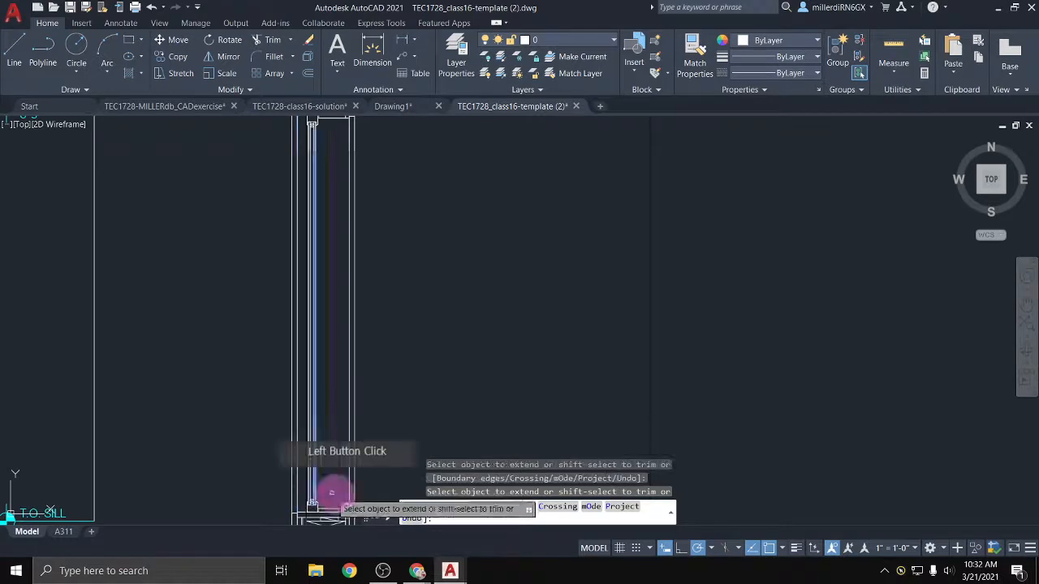
scroll(336, 413, "down", 4)
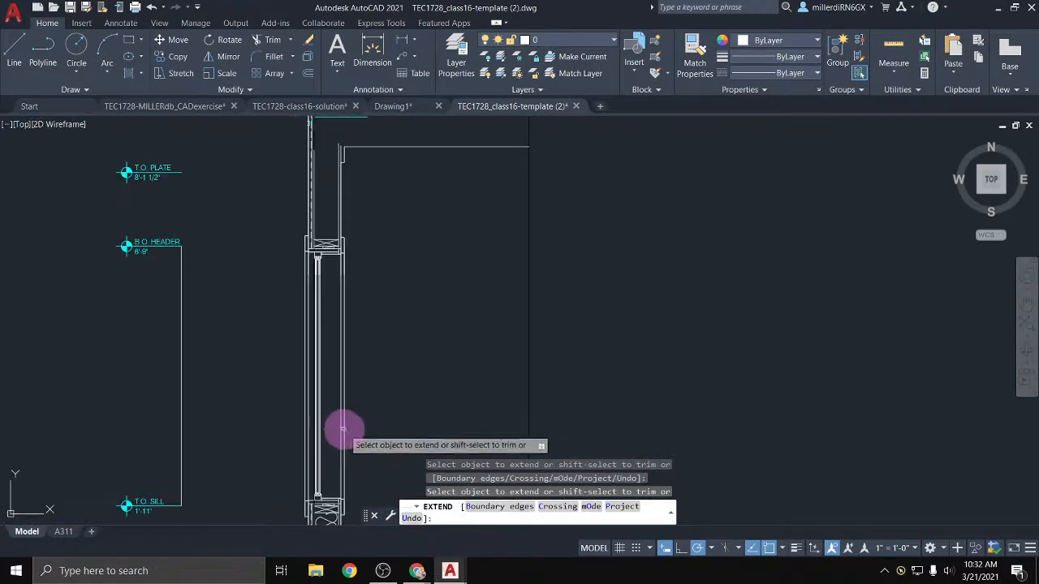
key("Escape")
mouse_move(333, 434)
middle_mouse_down()
mouse_move(336, 379)
mouse_move(463, 411)
mouse_move(339, 387)
mouse_move(322, 462)
mouse_move(394, 391)
mouse_move(407, 450)
mouse_move(394, 382)
middle_mouse_up()
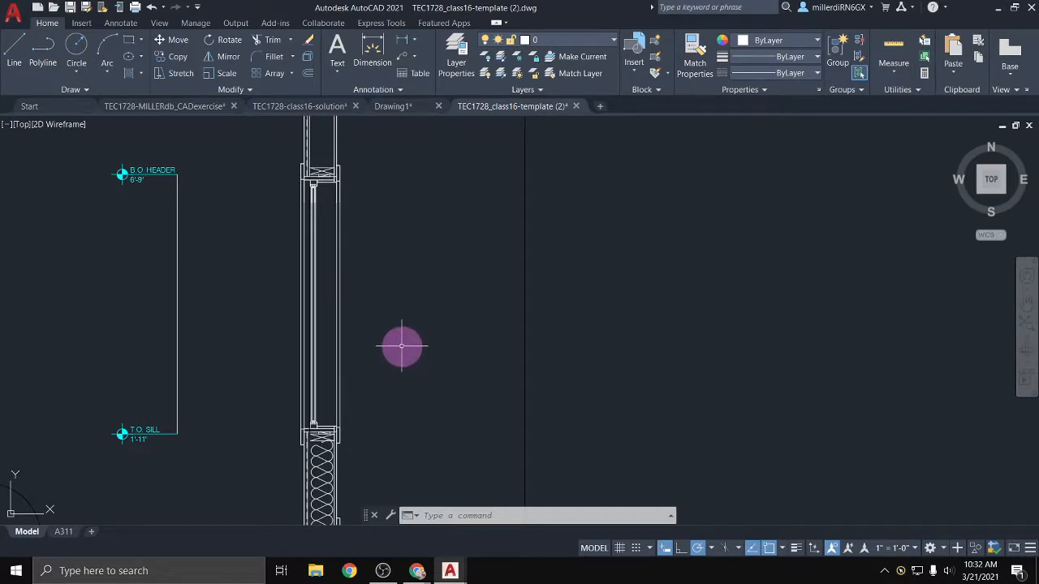
left_click(1027, 307)
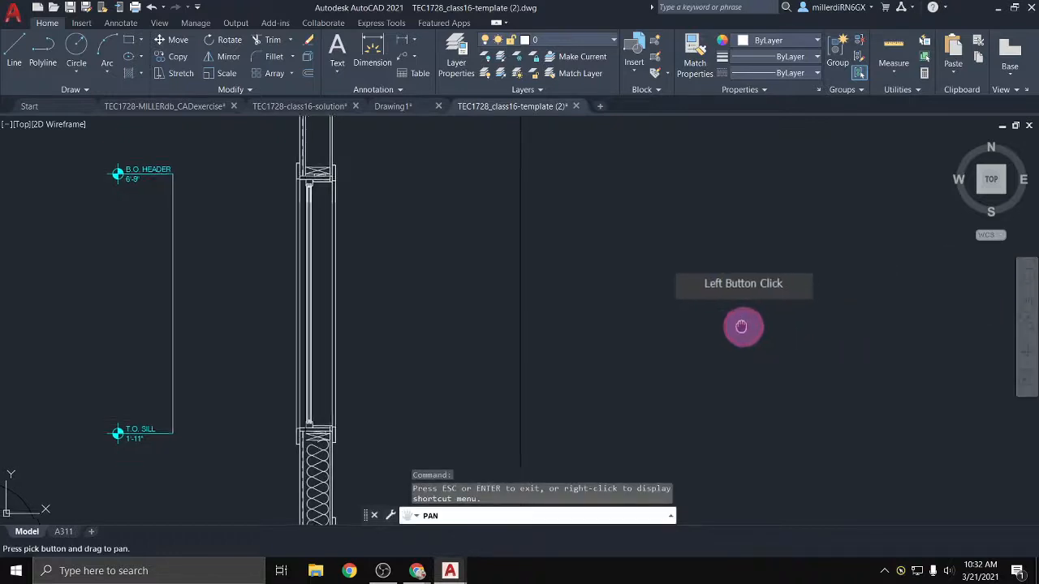
left_click_drag(739, 325, 487, 340)
key("Escape")
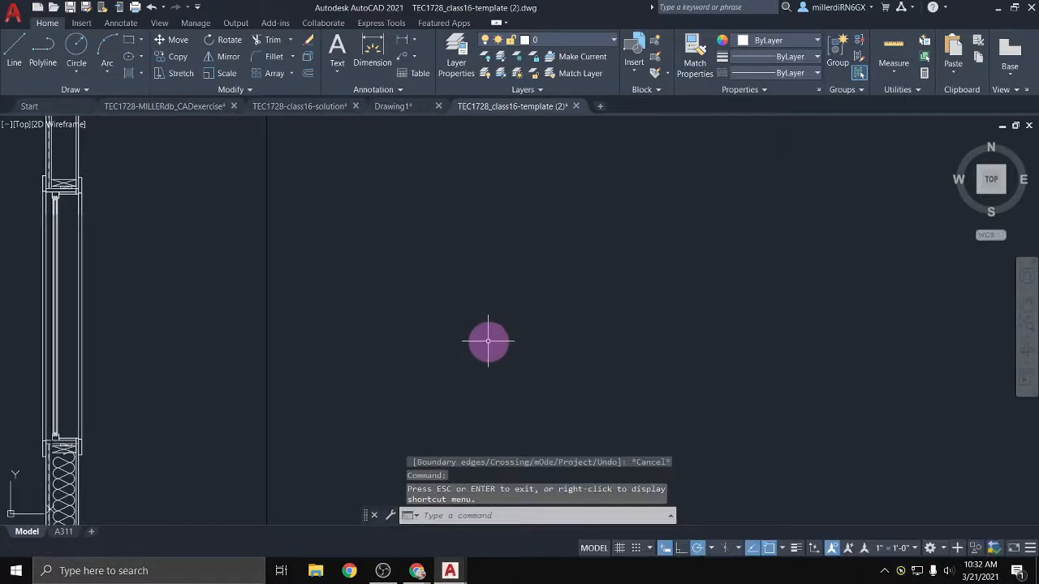
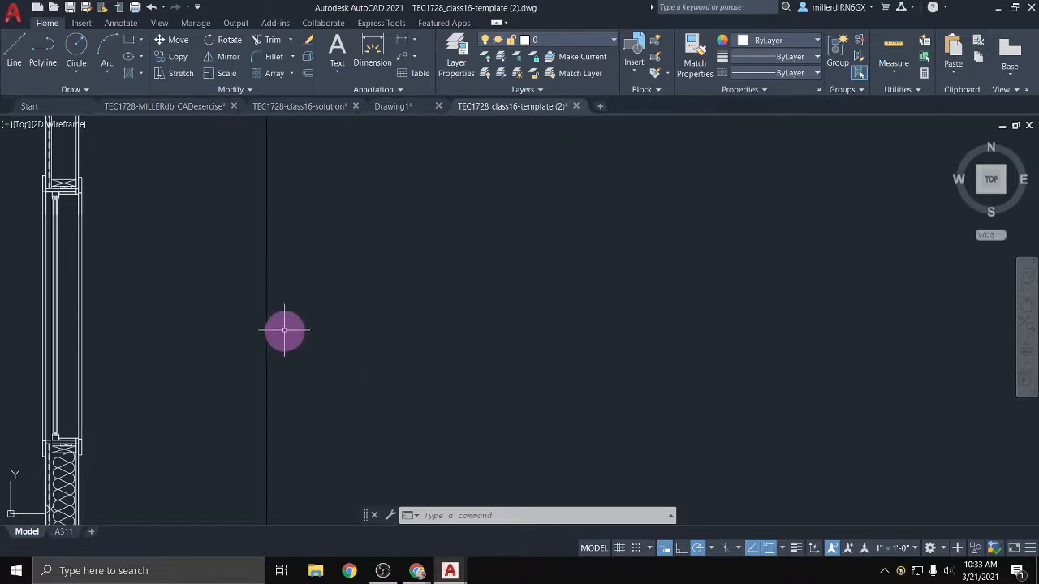
mouse_move(332, 292)
middle_mouse_down()
mouse_move(463, 340)
mouse_move(547, 330)
middle_mouse_up()
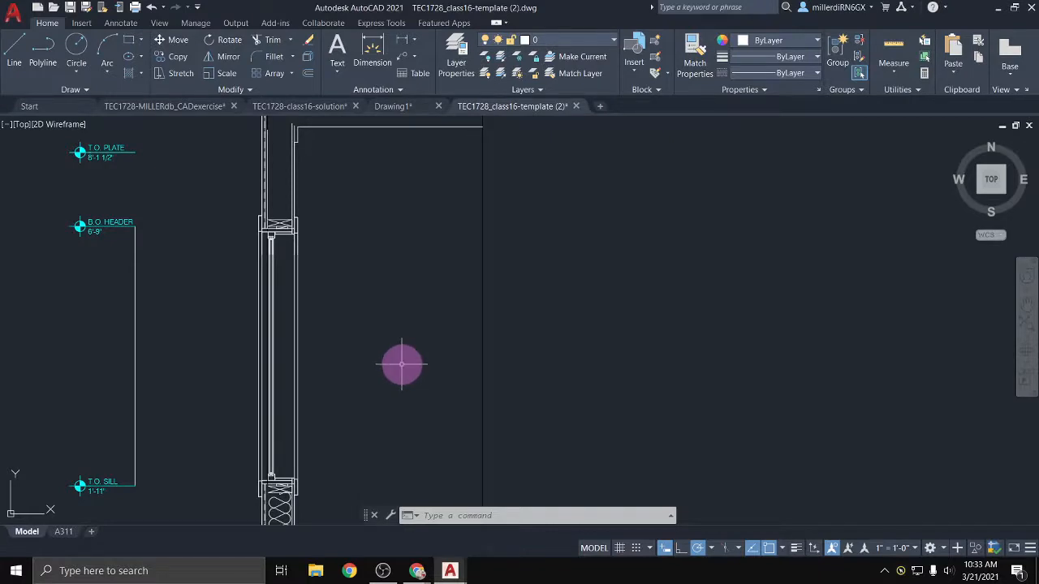
mouse_move(354, 289)
middle_mouse_down()
mouse_move(375, 273)
mouse_move(390, 239)
mouse_move(393, 288)
middle_mouse_up()
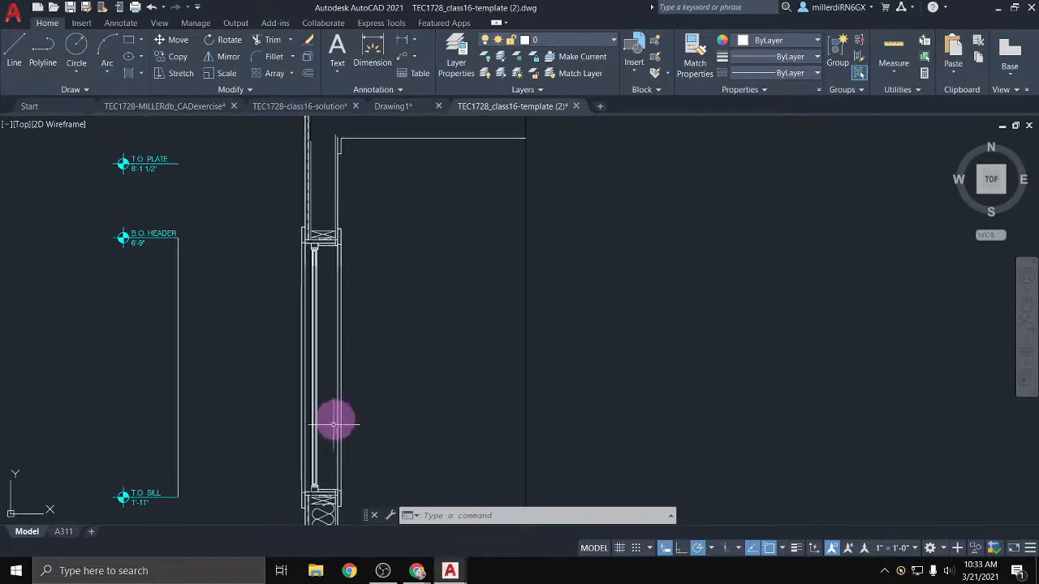
Copy the crossed plate above the window header twice, horizontally to the right outside the wall, the first copy about 11 5/8" away
scroll(325, 231, "up", 4)
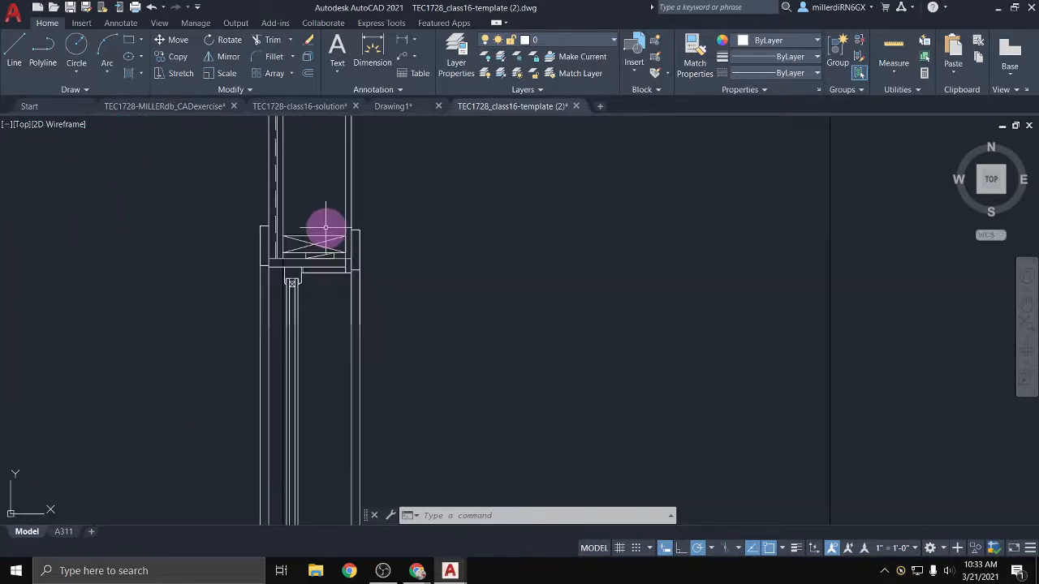
middle_click_drag(317, 278, 320, 324)
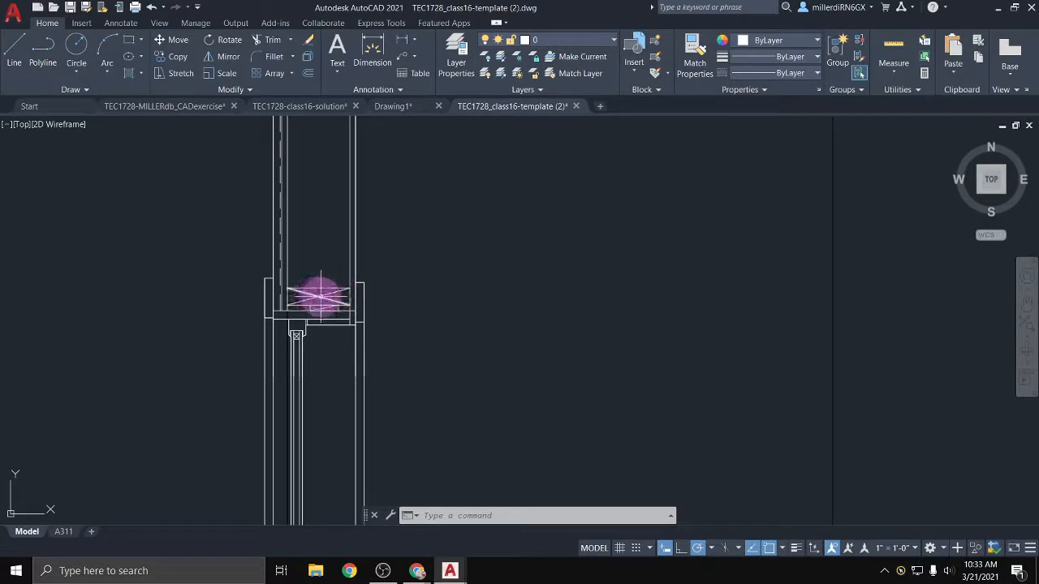
left_click(321, 300)
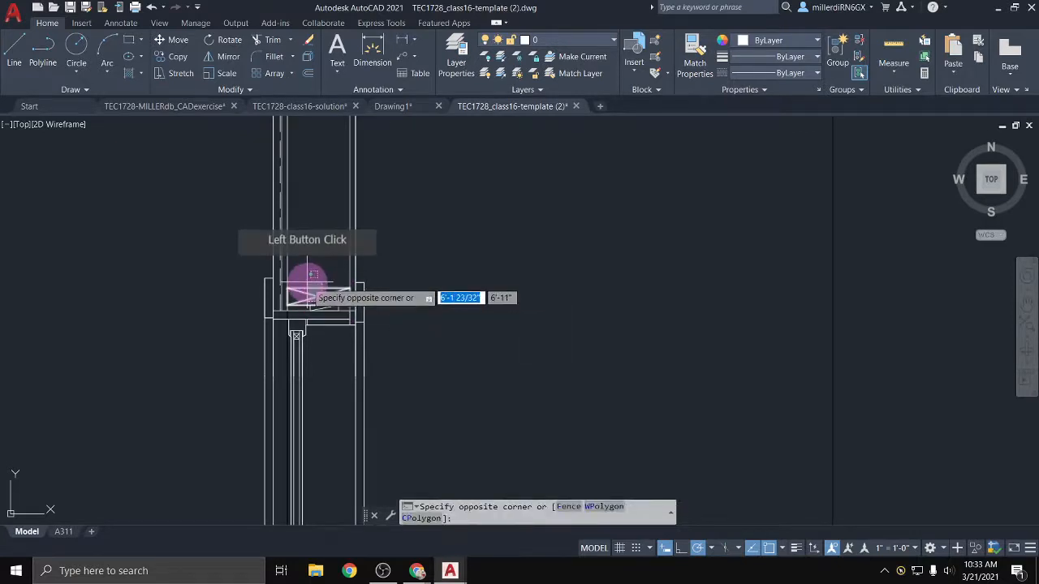
left_click(310, 289)
scroll(319, 289, "up", 2)
scroll(325, 296, "up", 2)
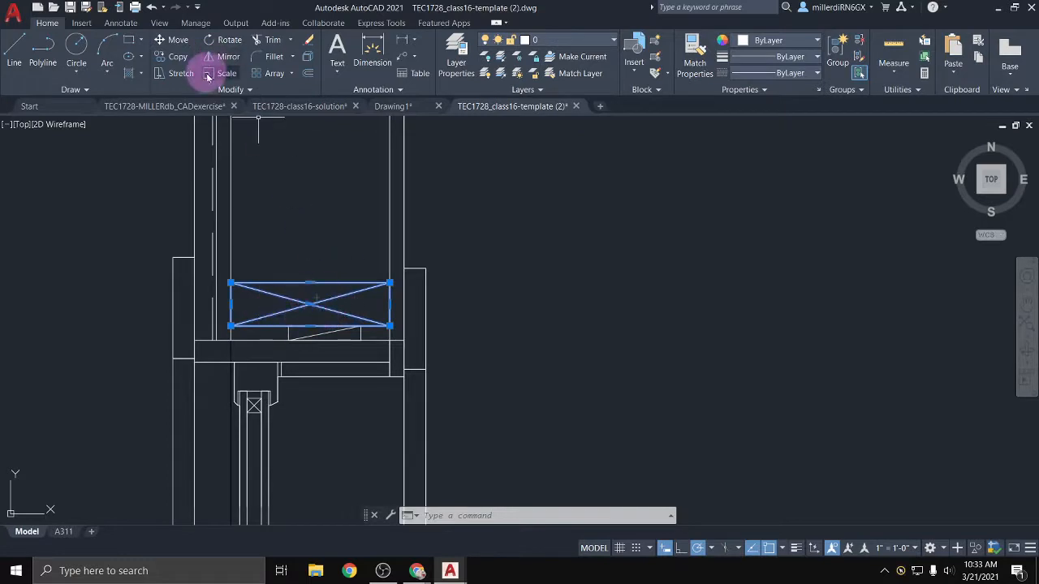
left_click(175, 57)
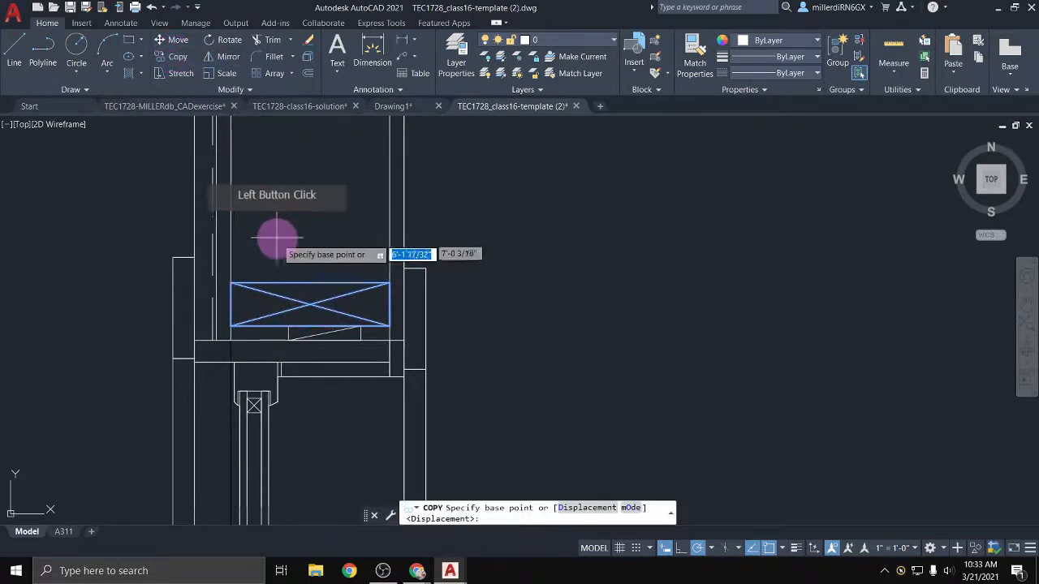
left_click(310, 304)
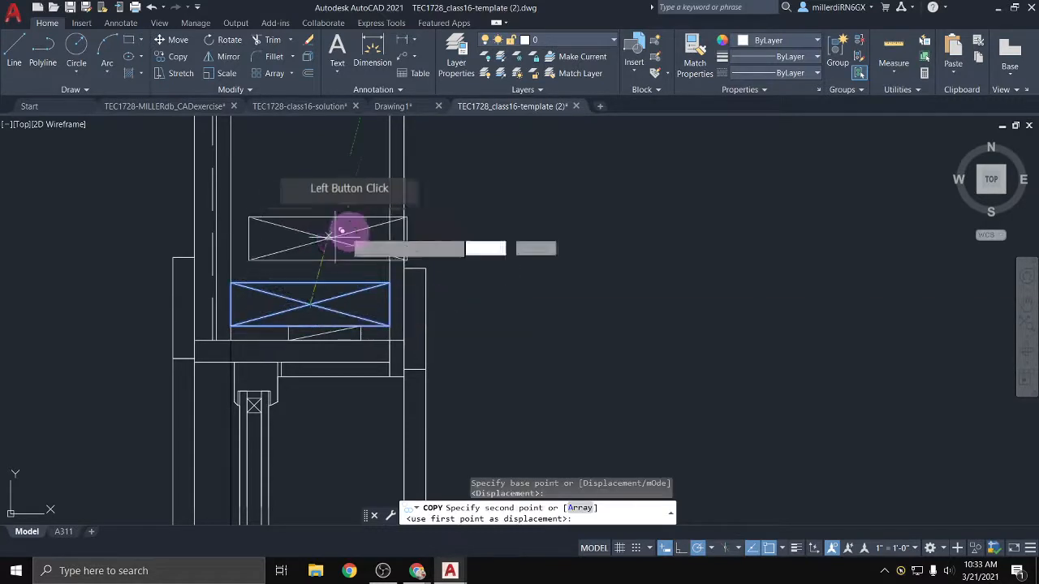
scroll(596, 262, "down", 4)
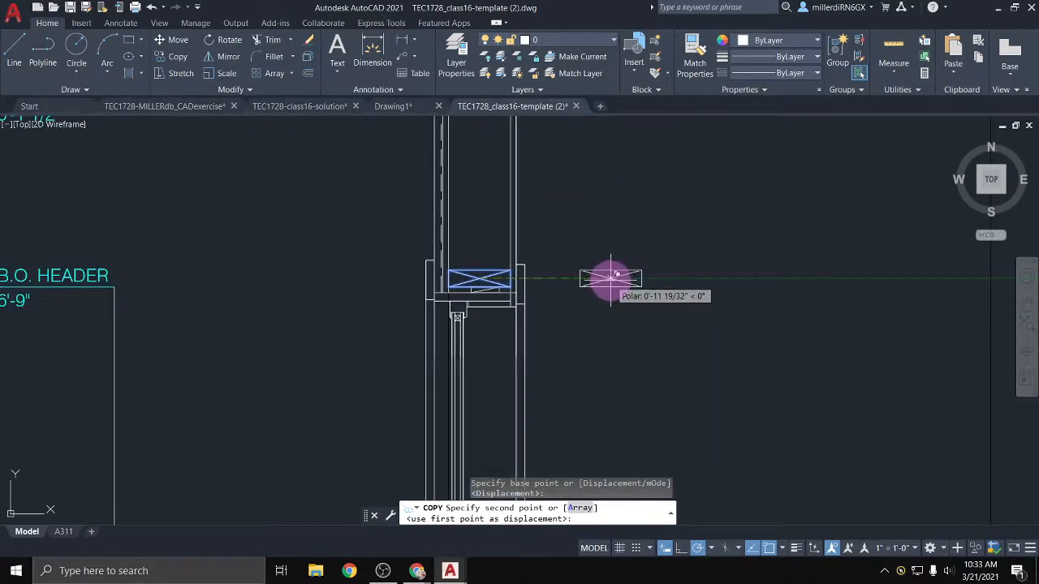
left_click(610, 278)
left_click(722, 279)
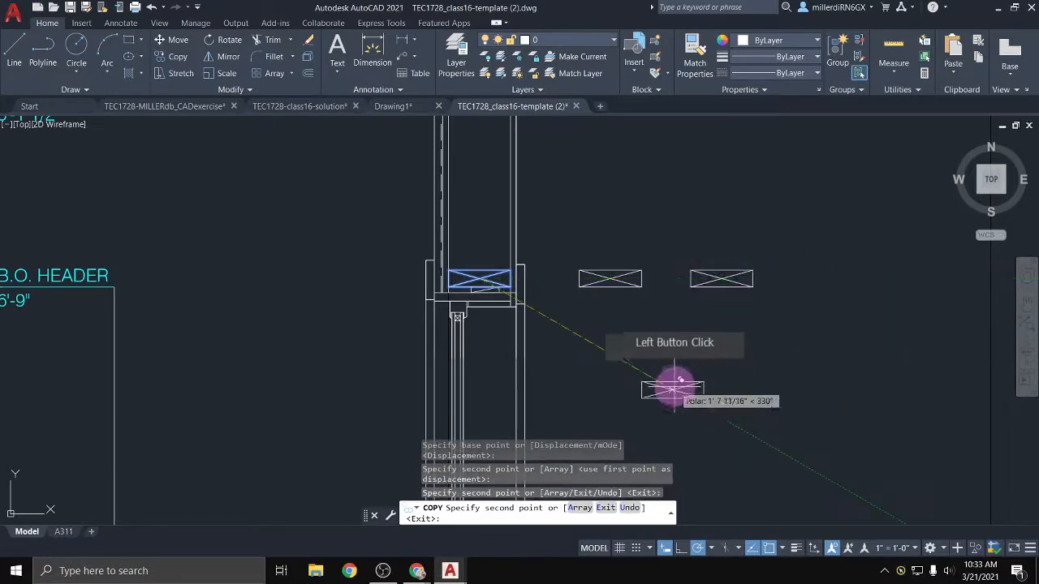
key("Escape")
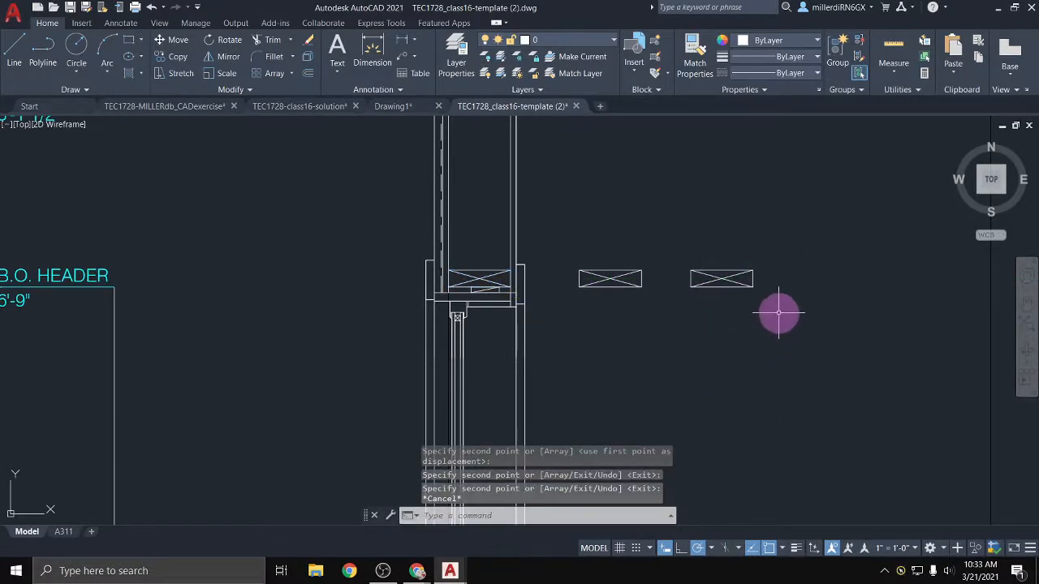
Rotate the farther plate copy 90° counterclockwise about its lower-left corner so it stands upright
mouse_move(778, 313)
middle_mouse_down()
mouse_move(674, 350)
mouse_move(647, 387)
middle_mouse_up()
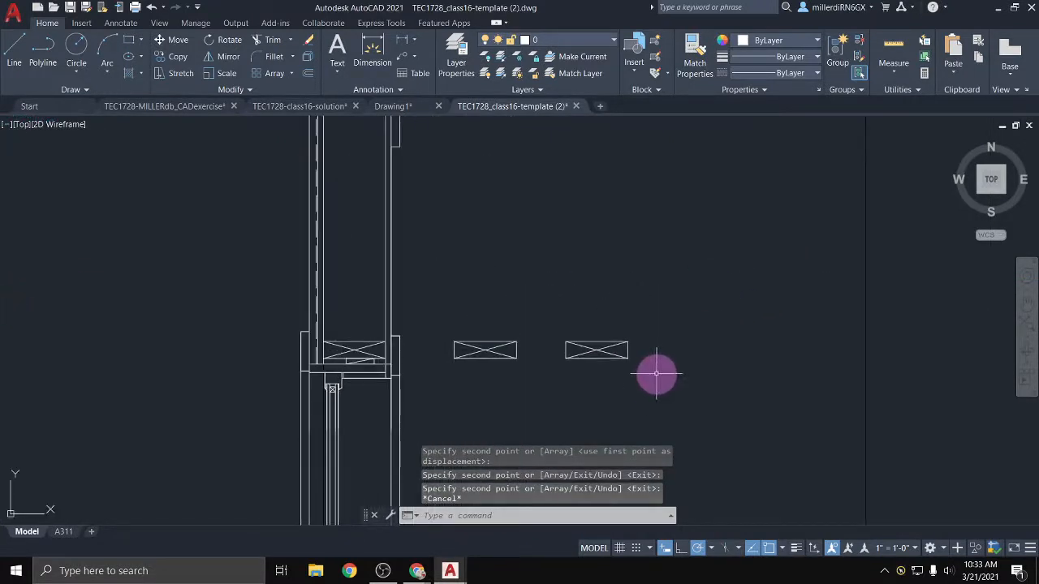
left_click(657, 374)
left_click(549, 309)
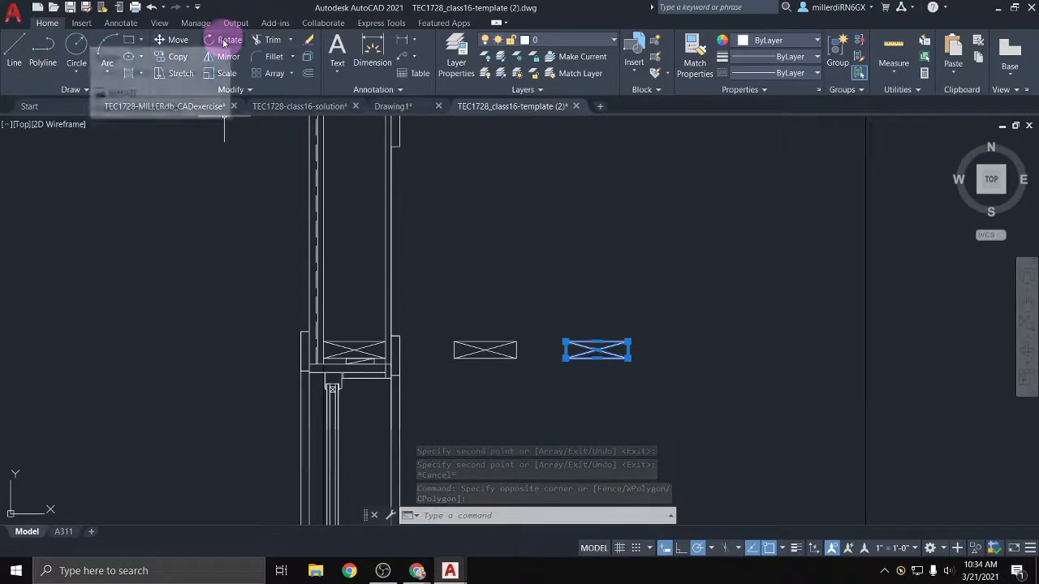
type("O")
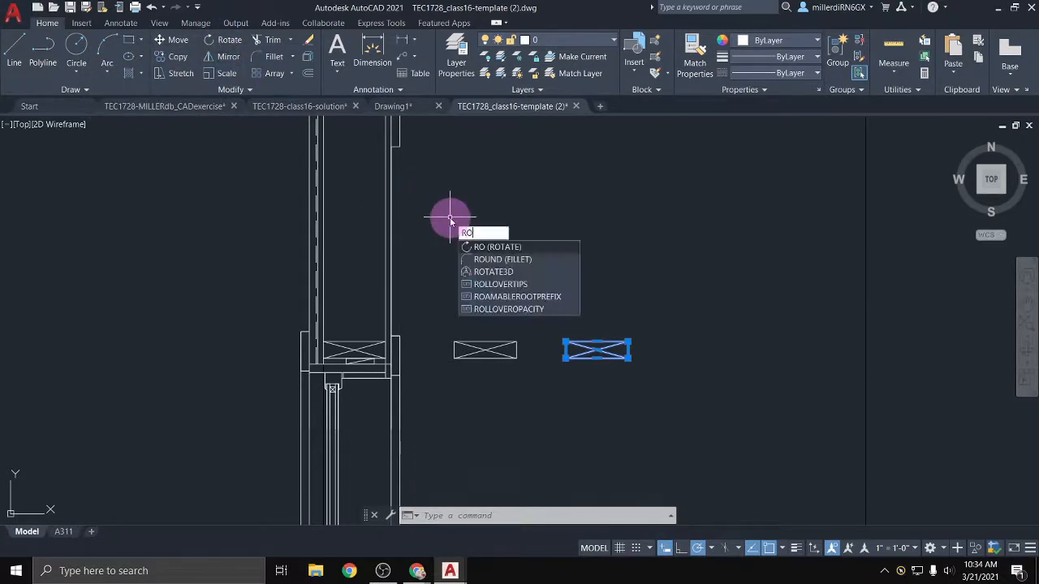
key("Return")
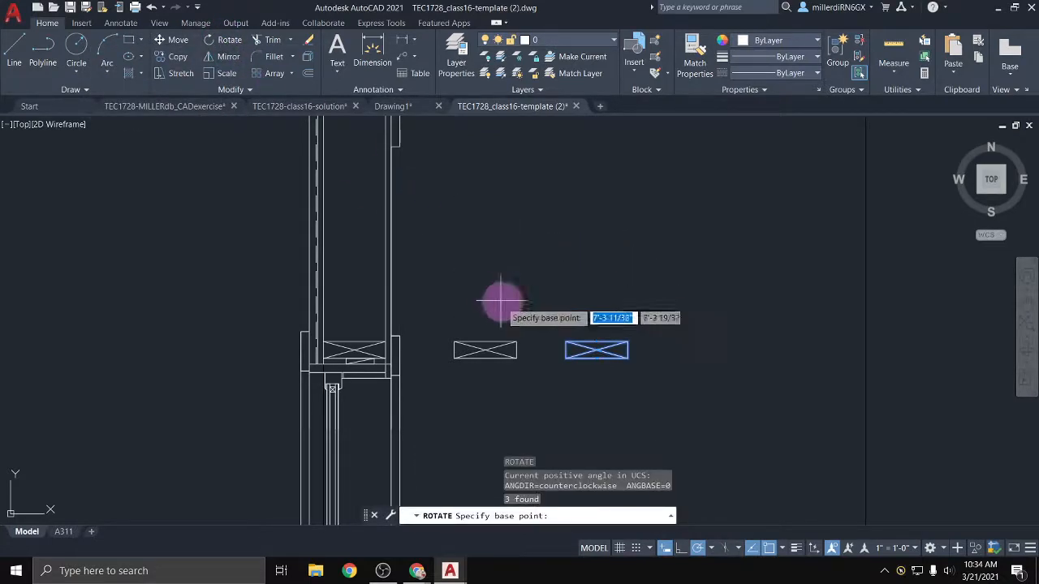
left_click(566, 355)
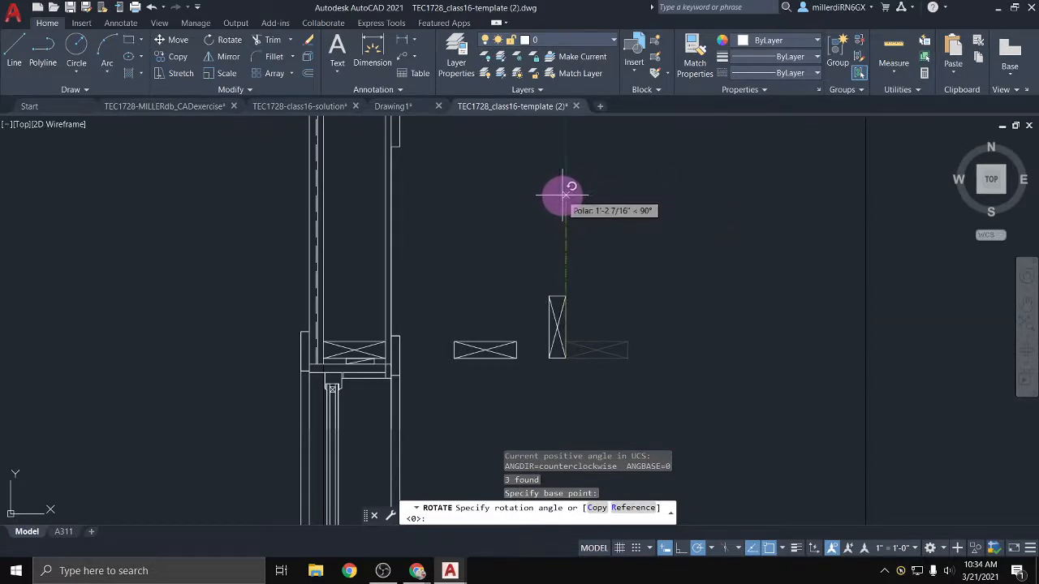
left_click(563, 198)
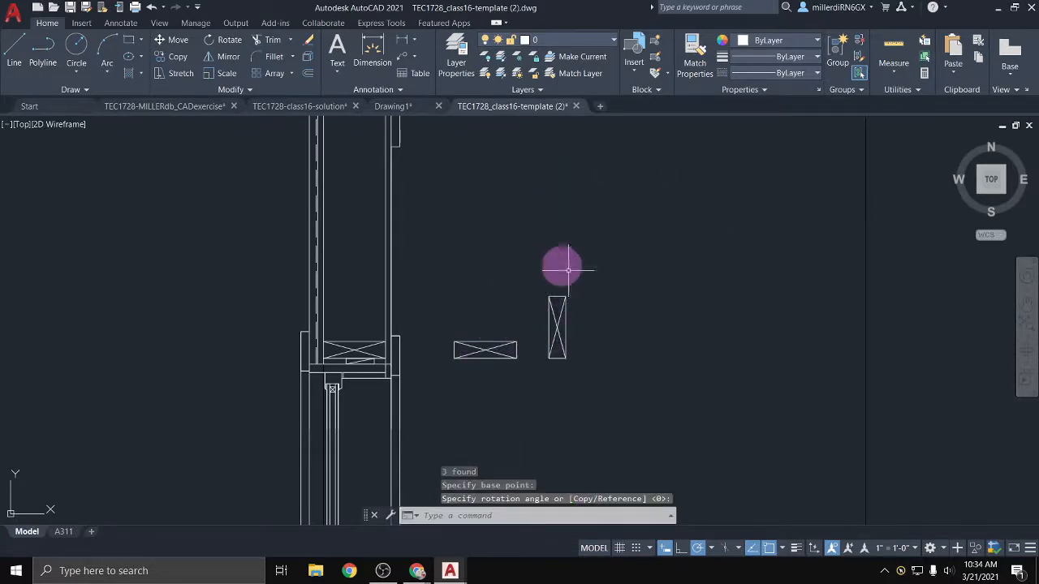
Copy the upright member by its lower-right corner onto the upper-right corner of the plate inside the wall
middle_click_drag(371, 301, 377, 376)
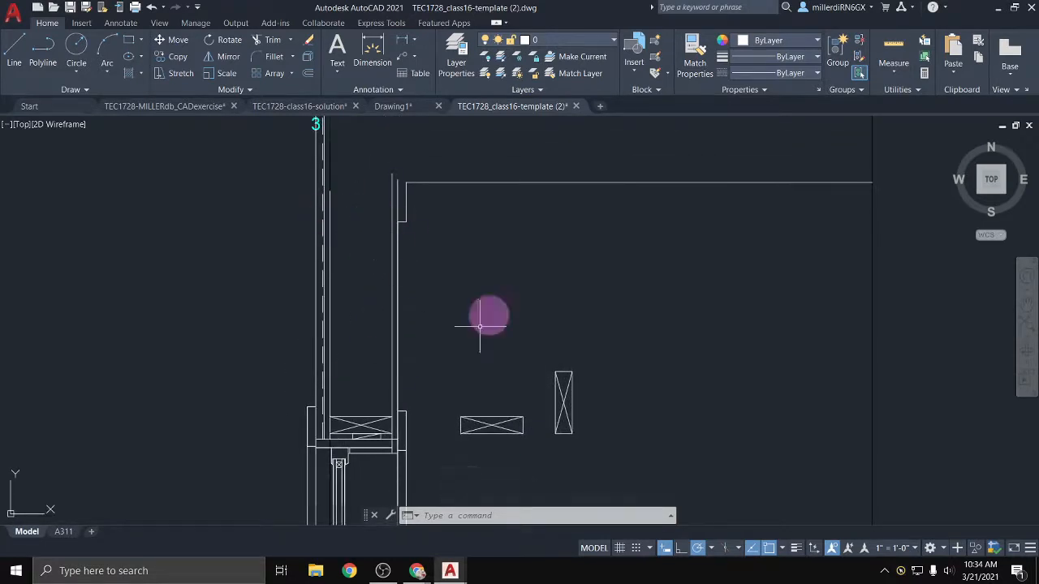
left_click(529, 339)
left_click(616, 463)
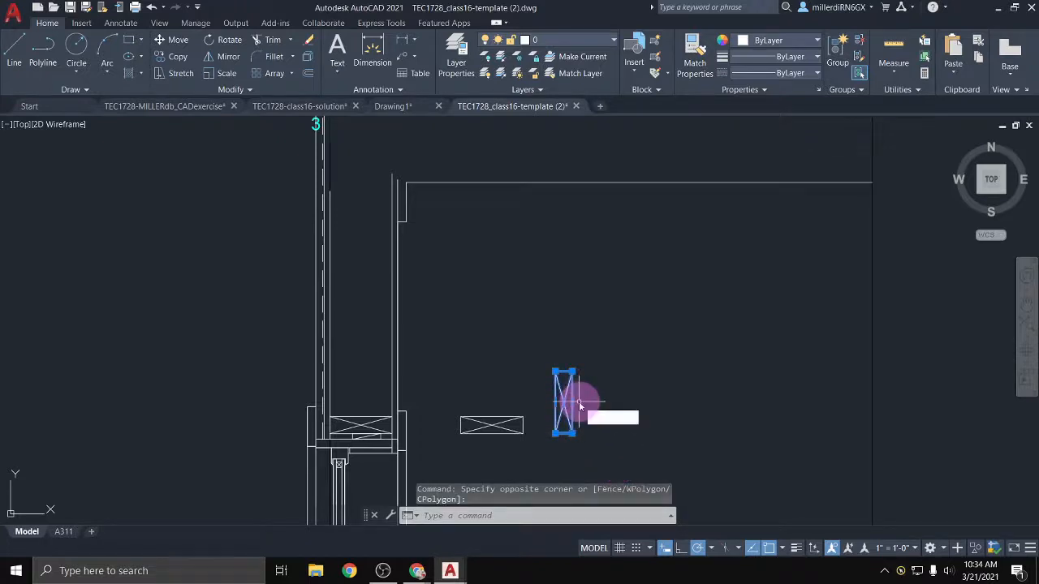
type("co")
key("Return")
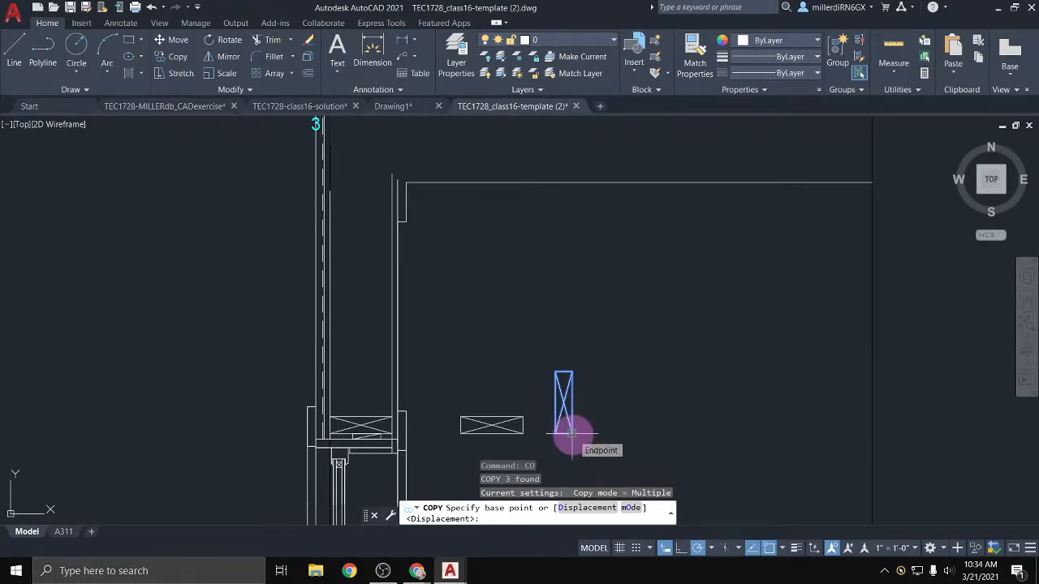
left_click(571, 433)
scroll(378, 378, "up", 4)
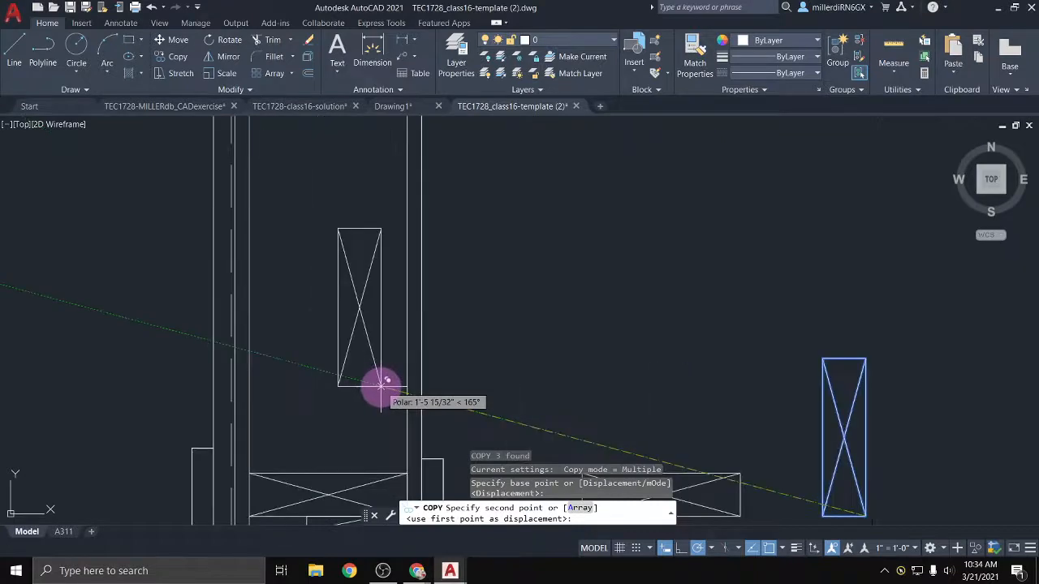
middle_click_drag(378, 398, 348, 338)
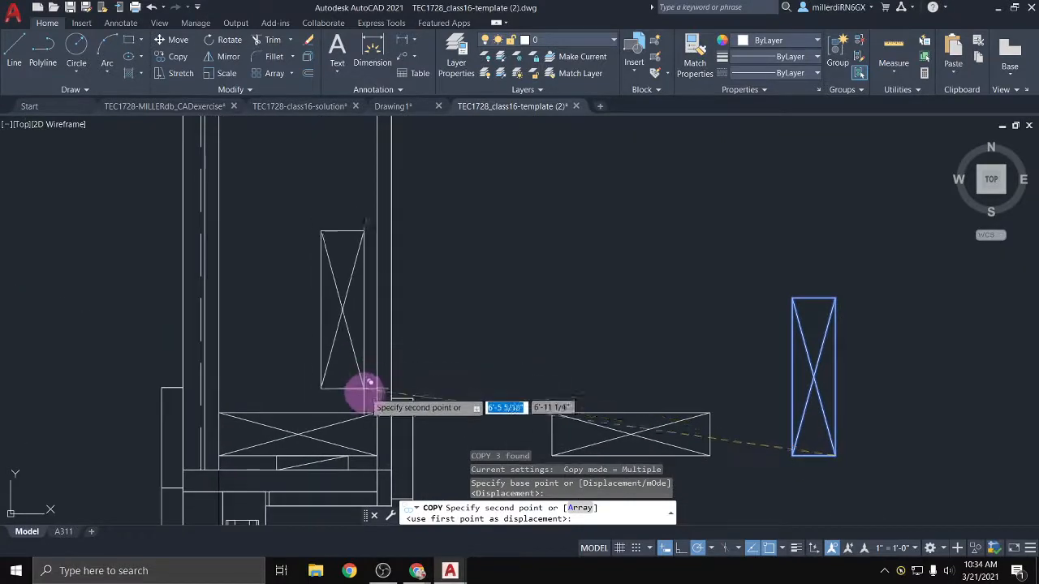
left_click(372, 407)
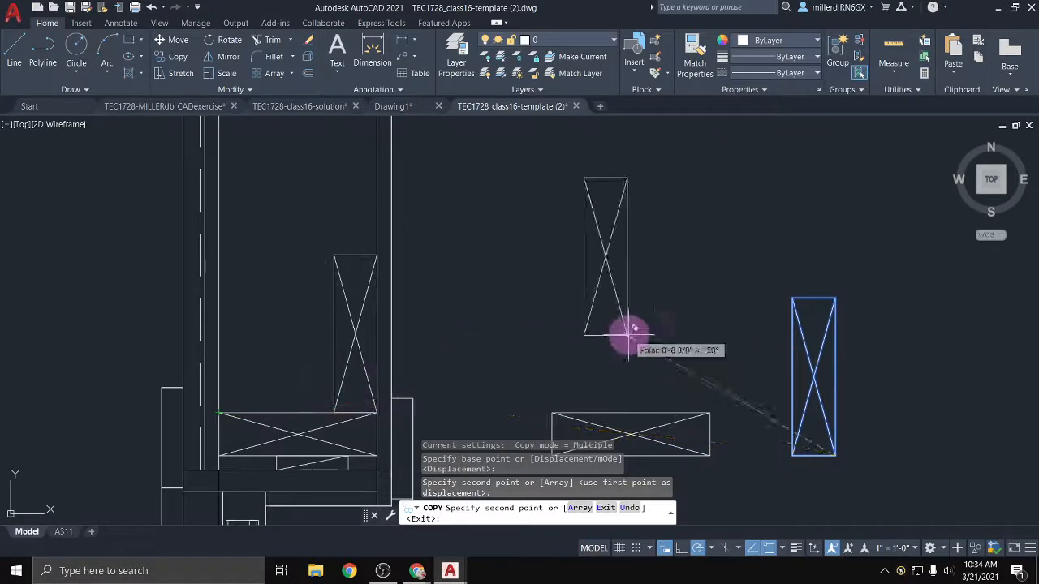
key("Escape")
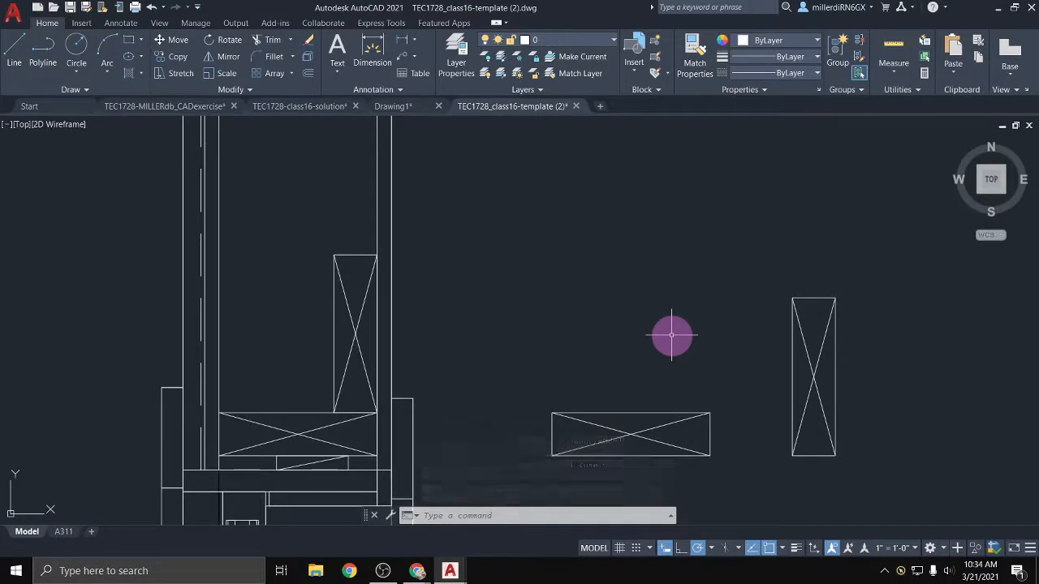
Copy the upright member by its lower-left corner onto the upper-left corner of the plate inside the wall
key("Return")
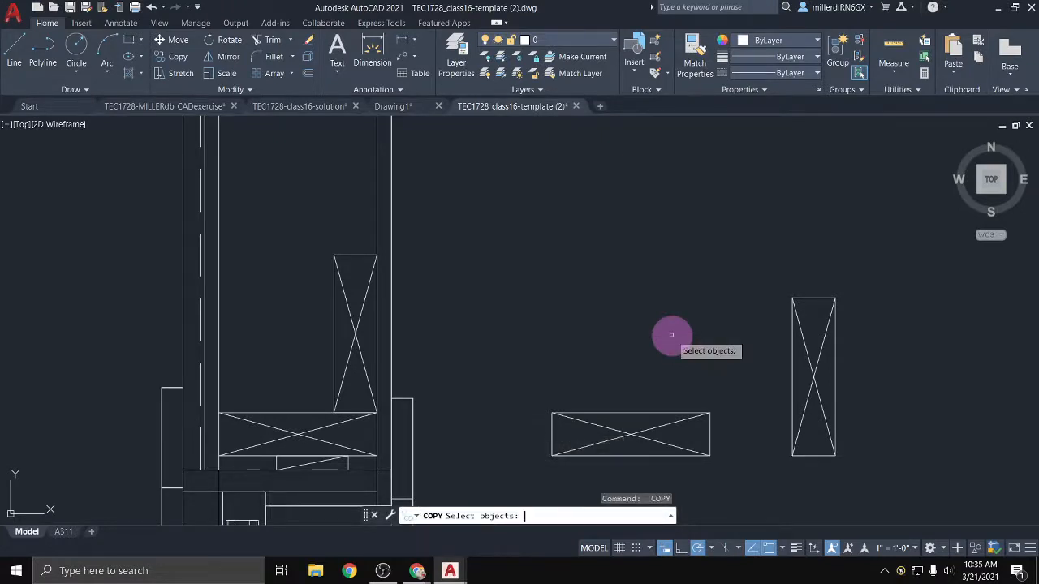
key("Escape")
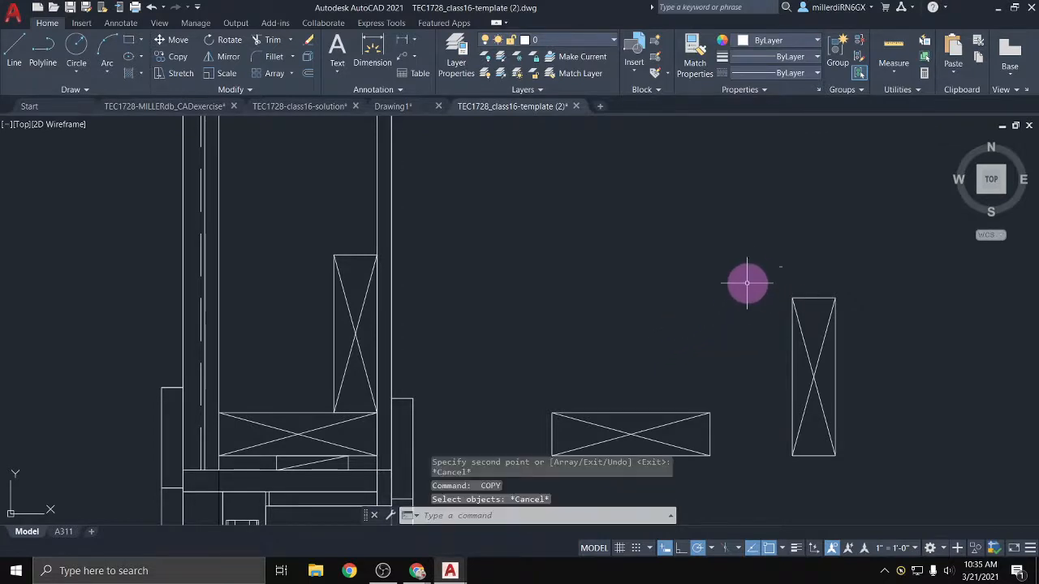
left_click(755, 259)
left_click(884, 465)
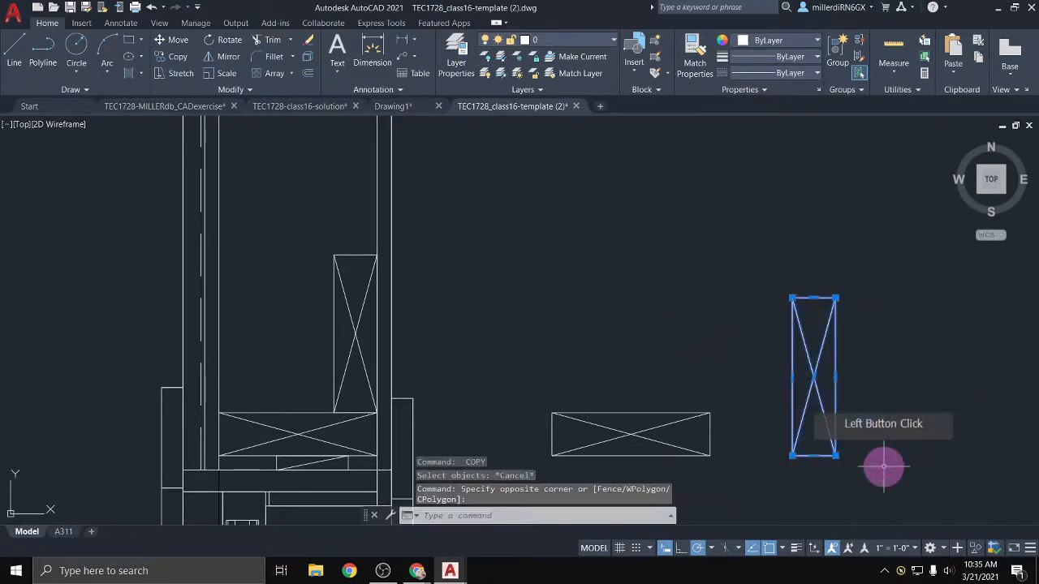
type("co")
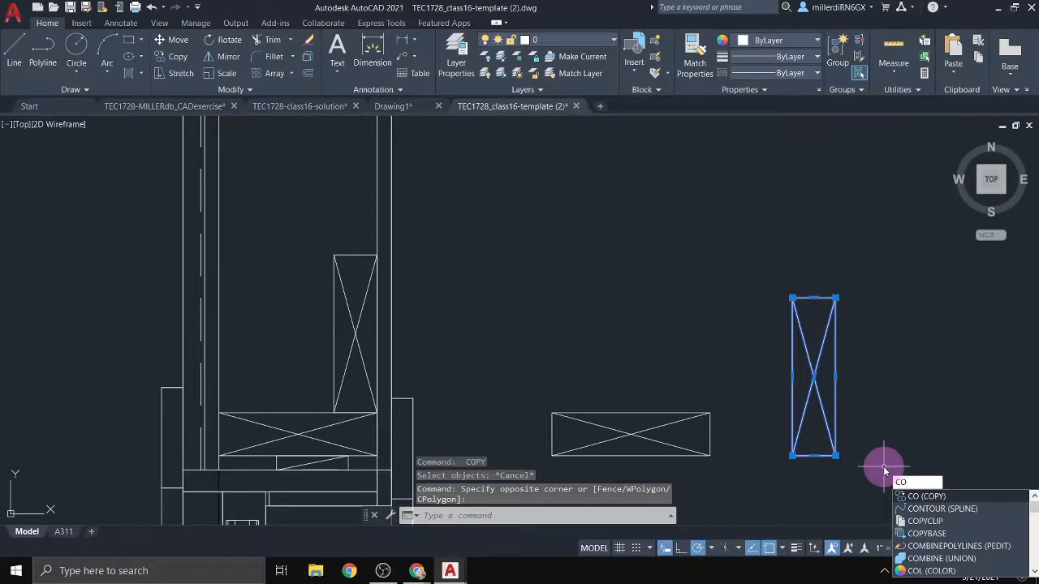
key("Return")
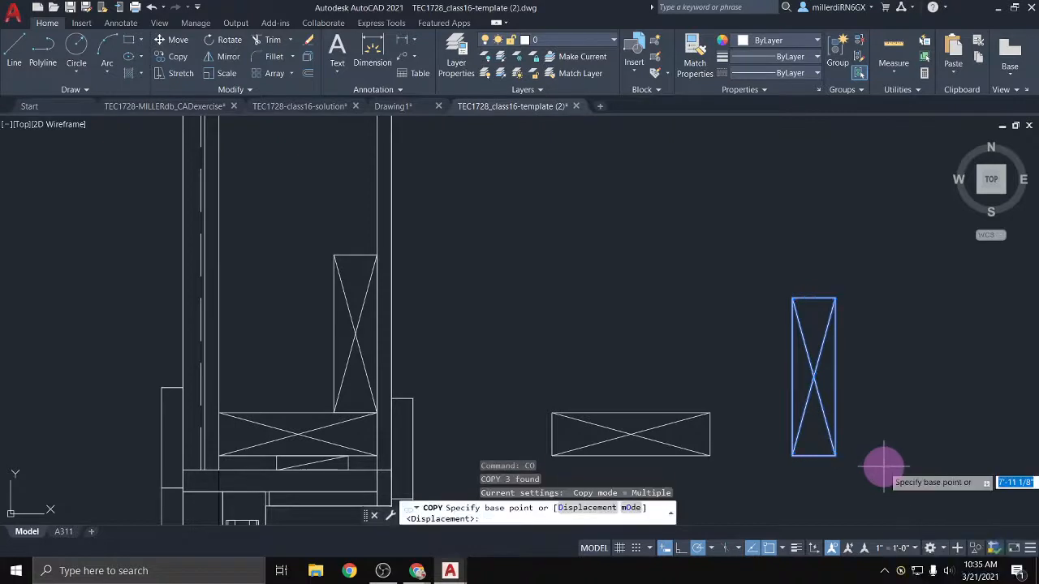
left_click(793, 456)
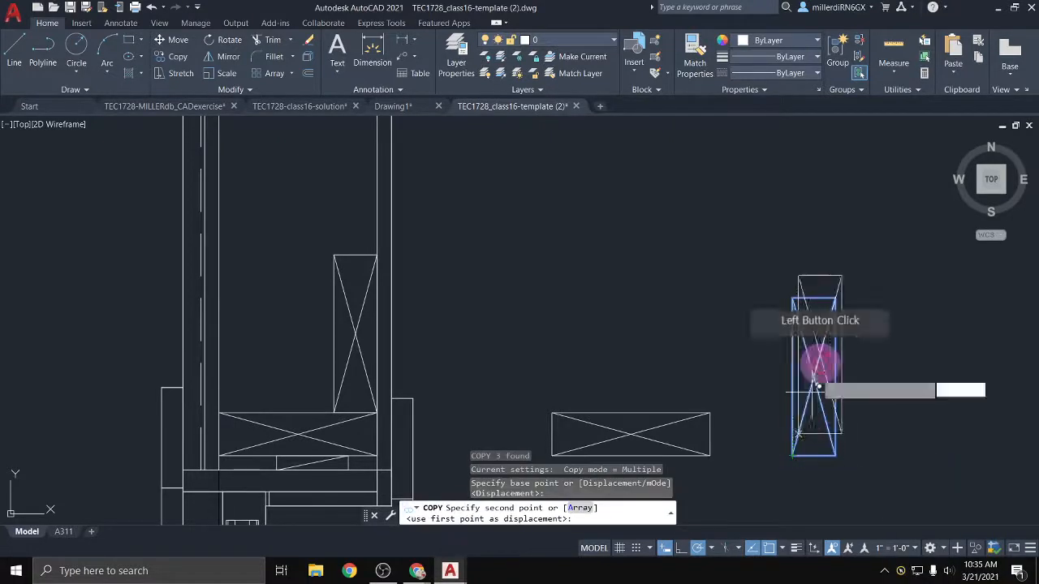
left_click(221, 411)
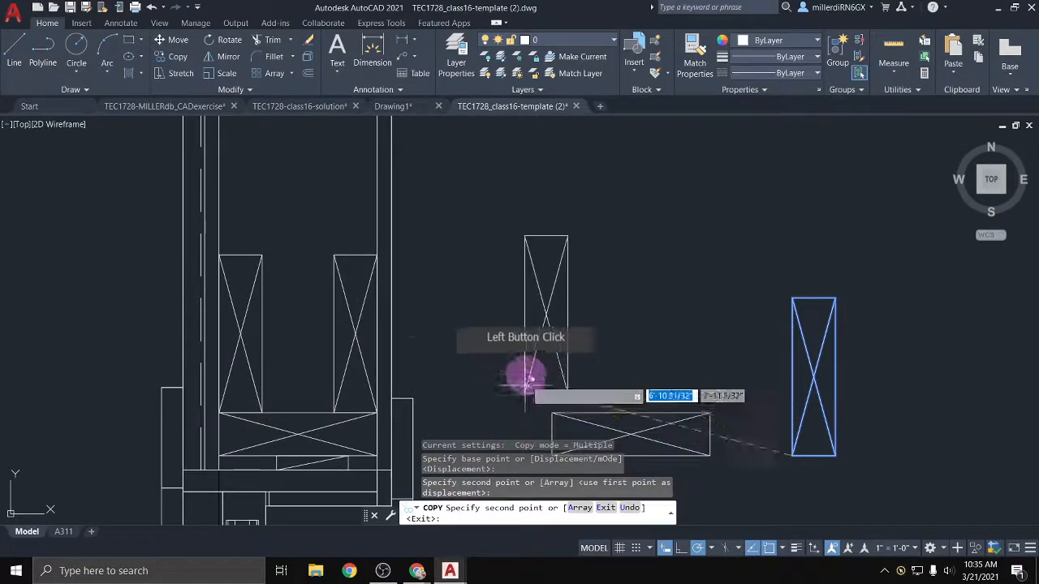
key("Escape")
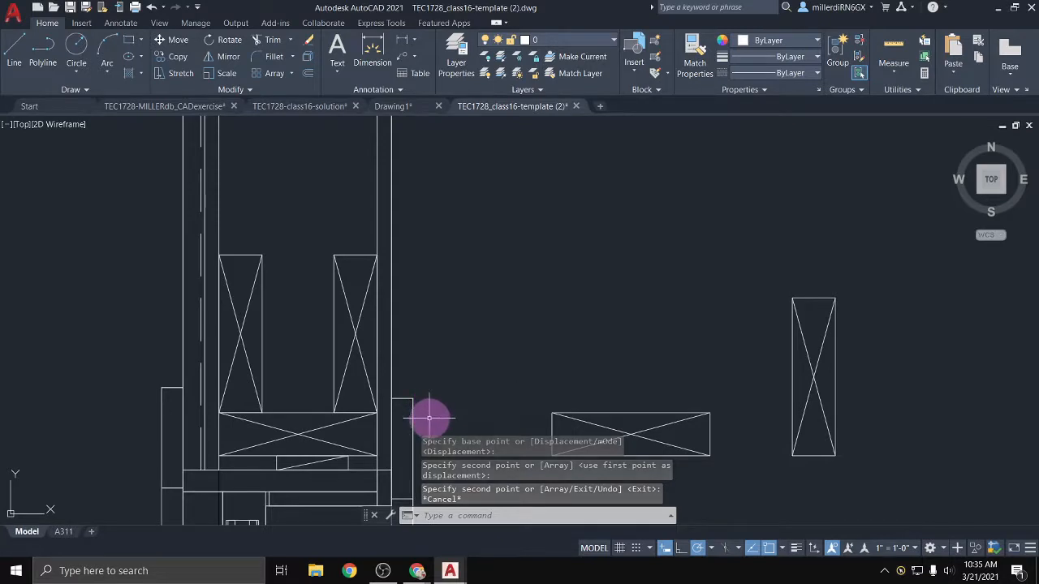
Copy the crossed plate at the base of the header framing 7" straight up to cap the two upright members
middle_click_drag(430, 418, 440, 376)
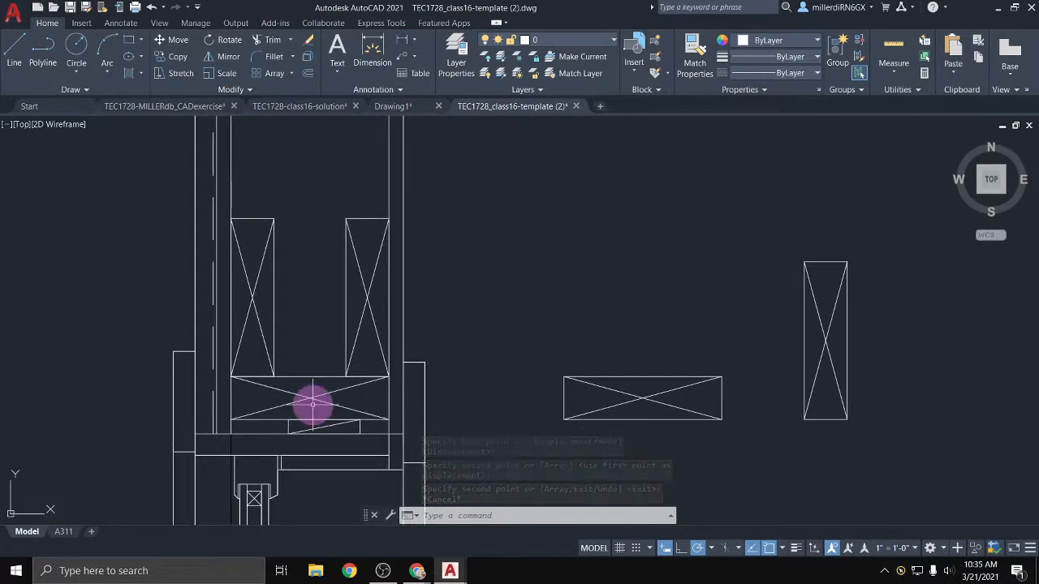
left_click(312, 404)
left_click(297, 365)
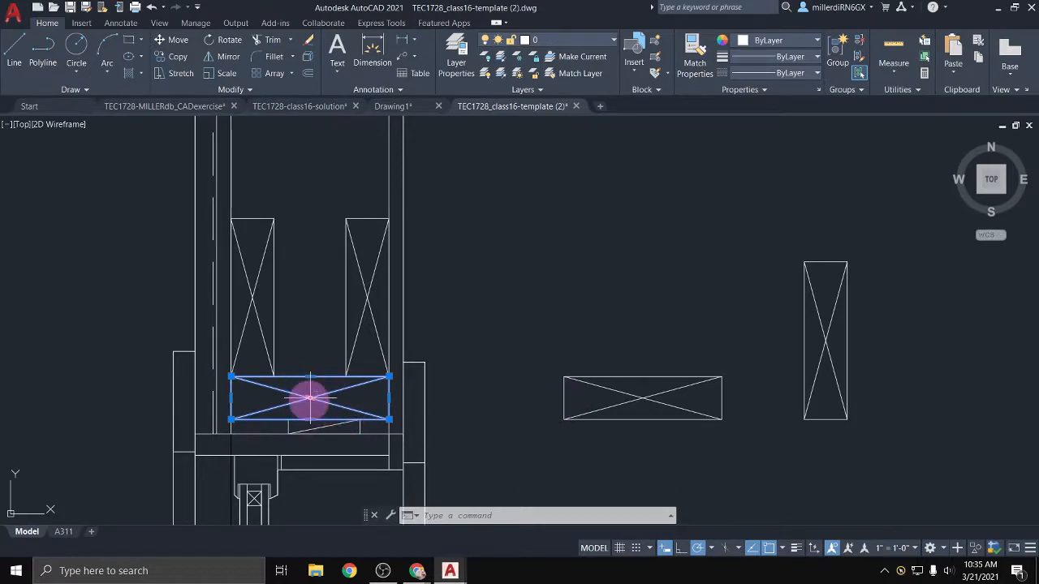
type("o")
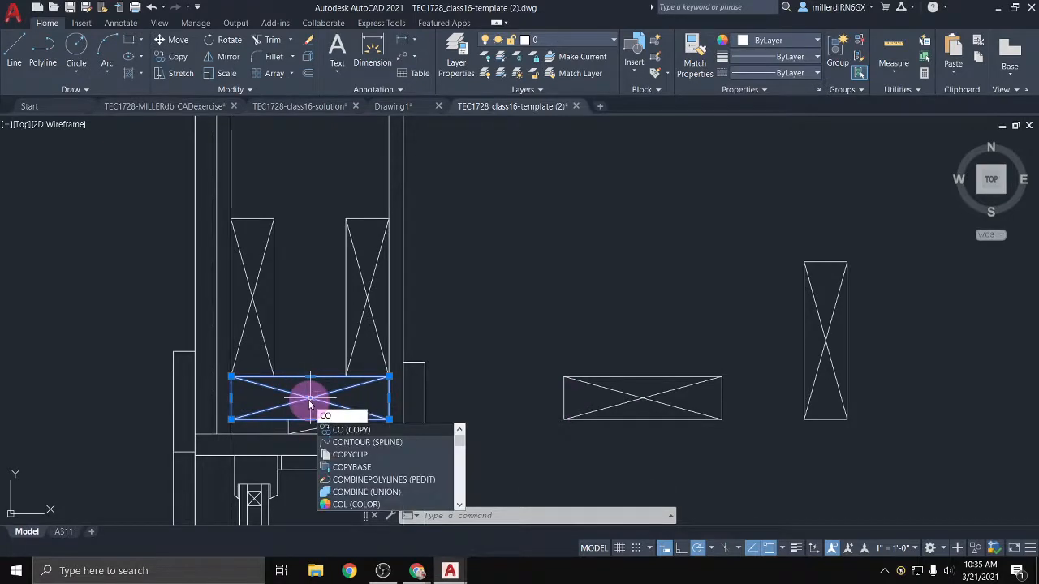
key("Return")
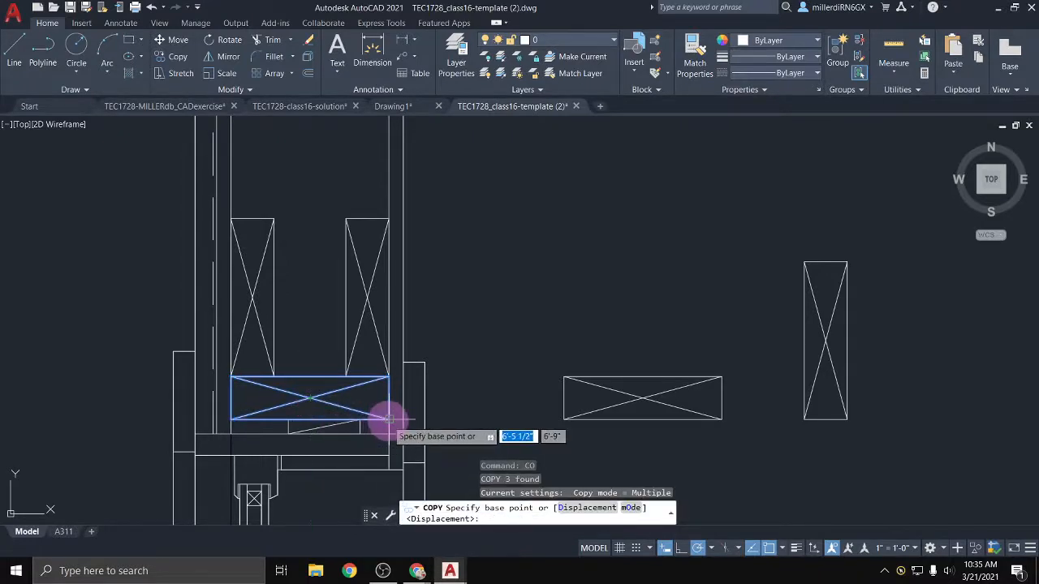
left_click(383, 422)
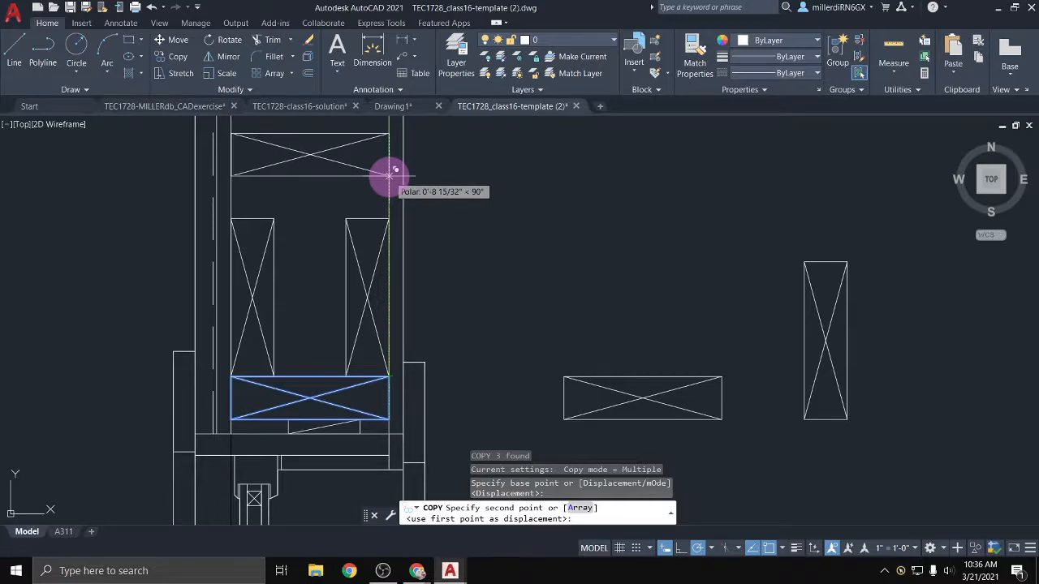
type("7")
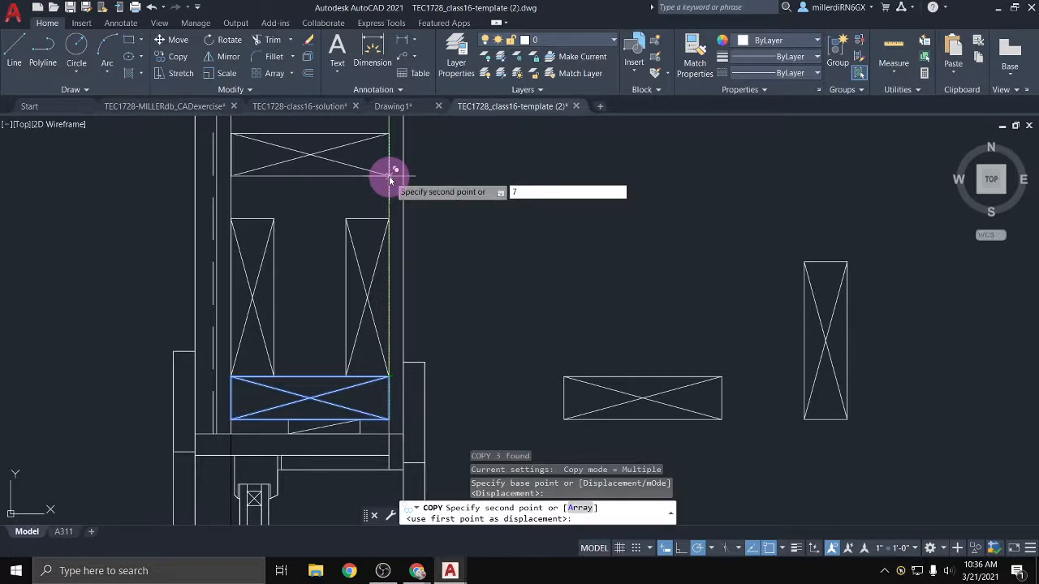
key("Return")
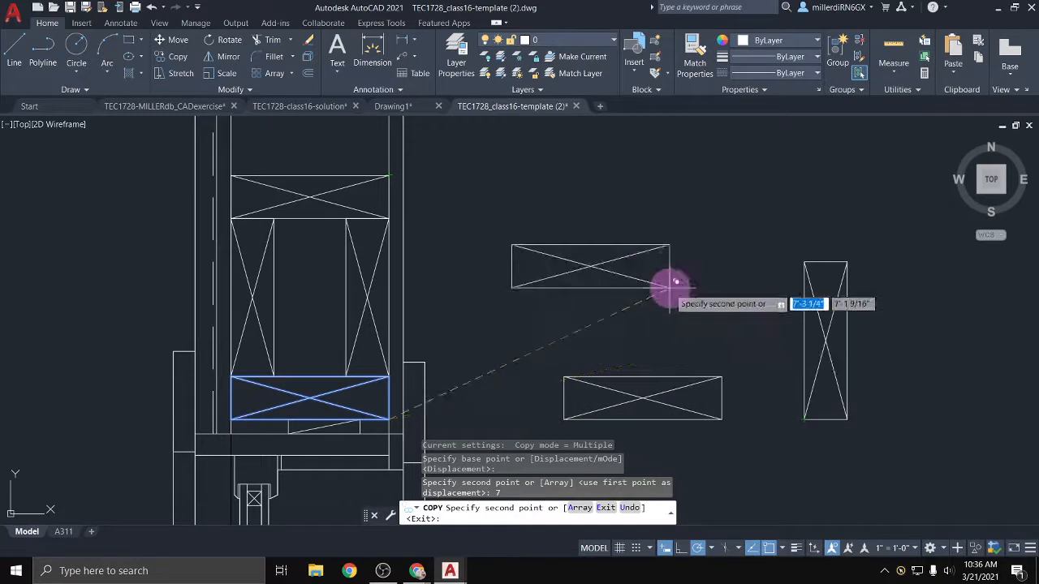
key("Escape")
Erase the vertical guide line running down from the B.O. HEADER level marker
scroll(649, 312, "down", 5)
middle_click_drag(631, 329, 598, 317)
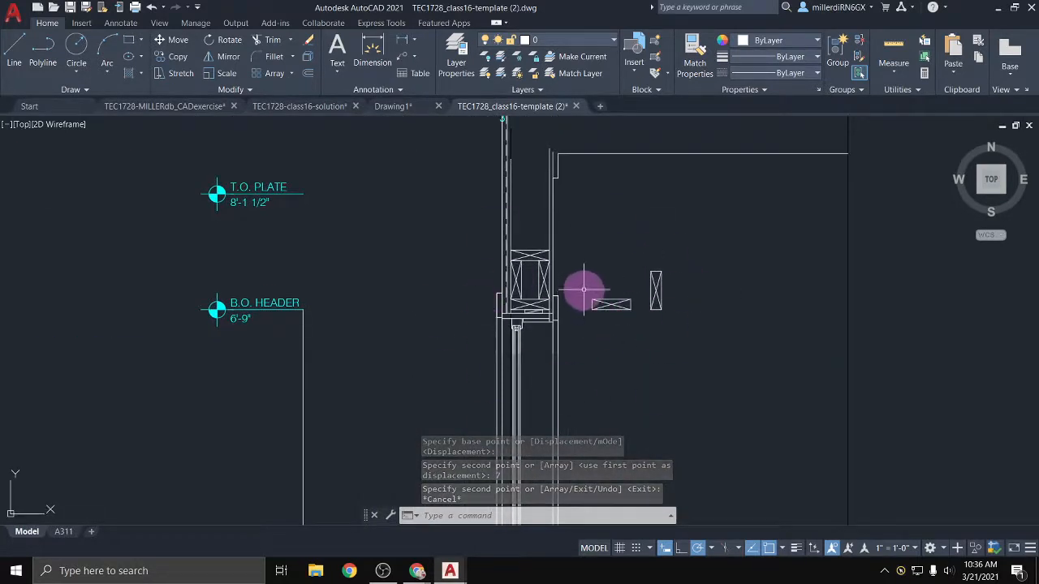
mouse_move(573, 329)
middle_mouse_down()
mouse_move(528, 308)
mouse_move(484, 346)
middle_mouse_up()
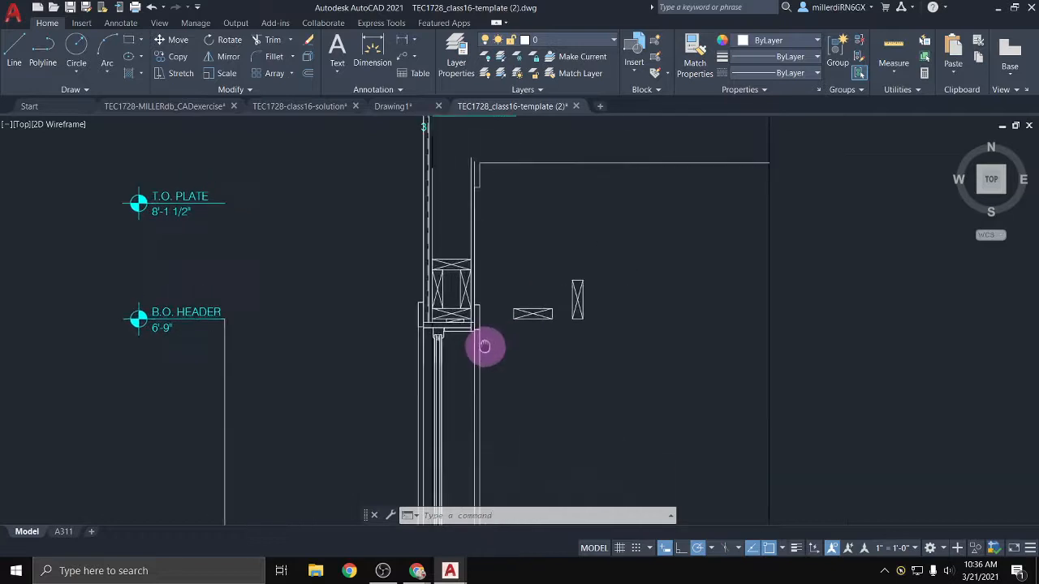
scroll(293, 371, "down", 2)
left_click(250, 377)
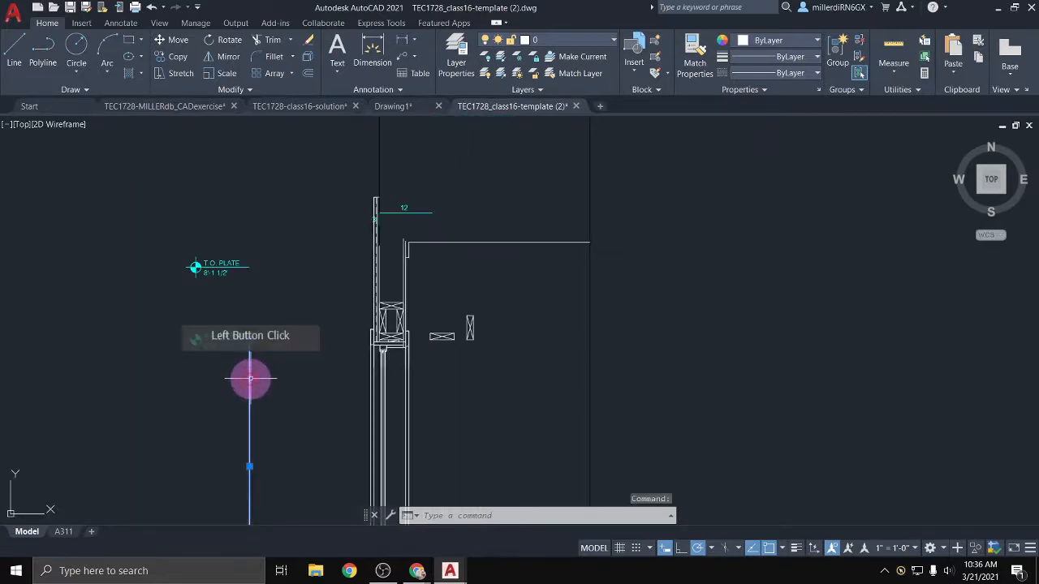
key("Delete")
Draw a horizontal line from the end of the T.O. PLATE level marker across the wall and past its inner face
middle_click_drag(255, 390, 285, 347)
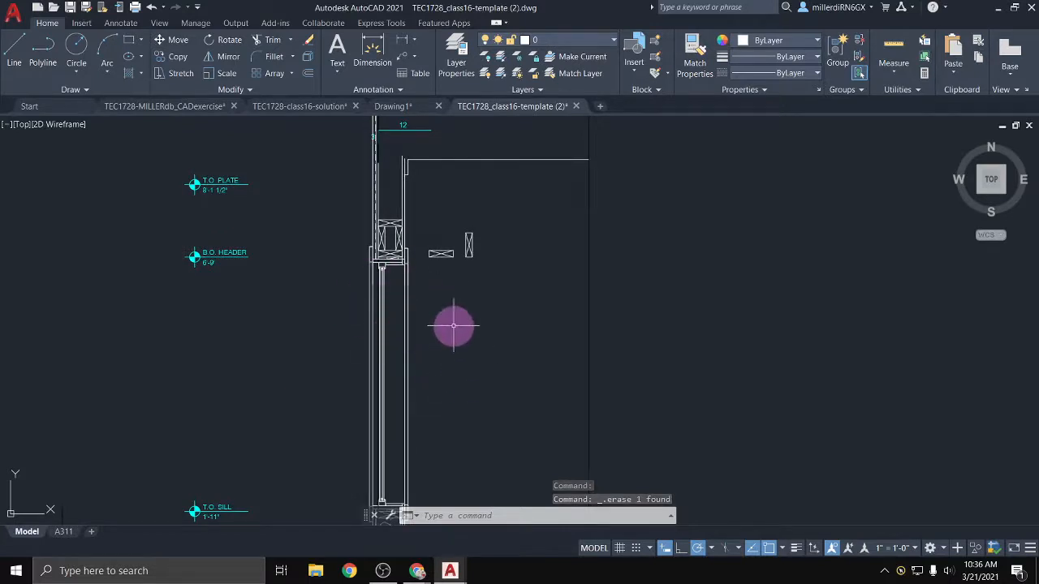
mouse_move(447, 325)
middle_mouse_down()
mouse_move(327, 276)
mouse_move(355, 384)
middle_mouse_up()
scroll(140, 237, "up", 2)
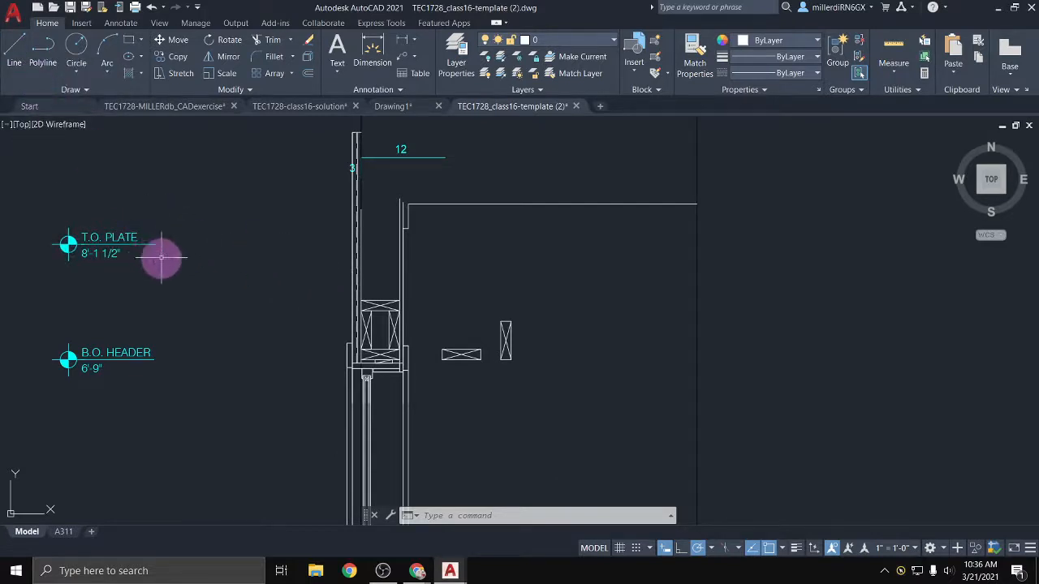
middle_click_drag(160, 255, 271, 265)
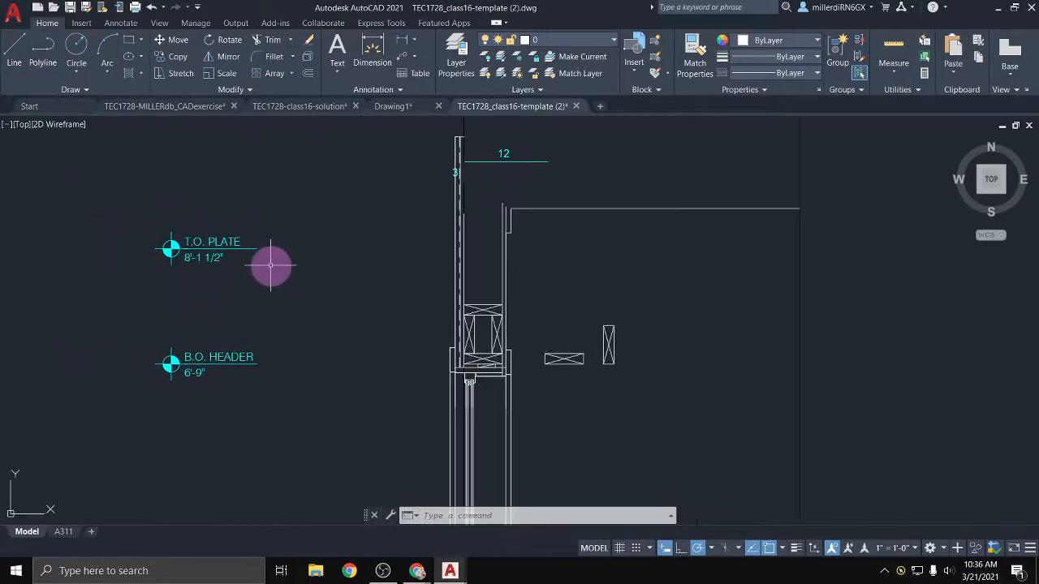
left_click(17, 53)
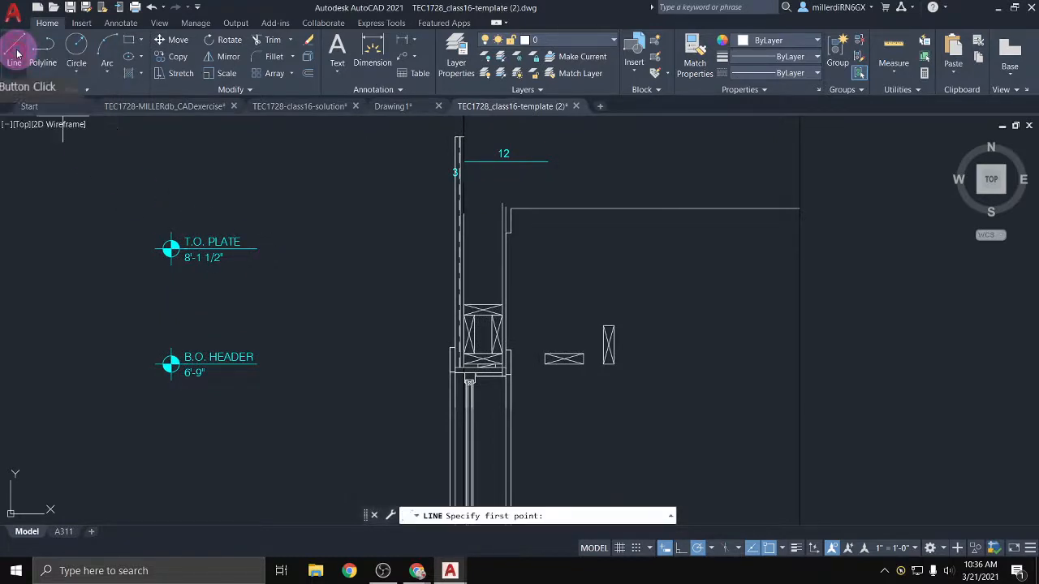
left_click(257, 248)
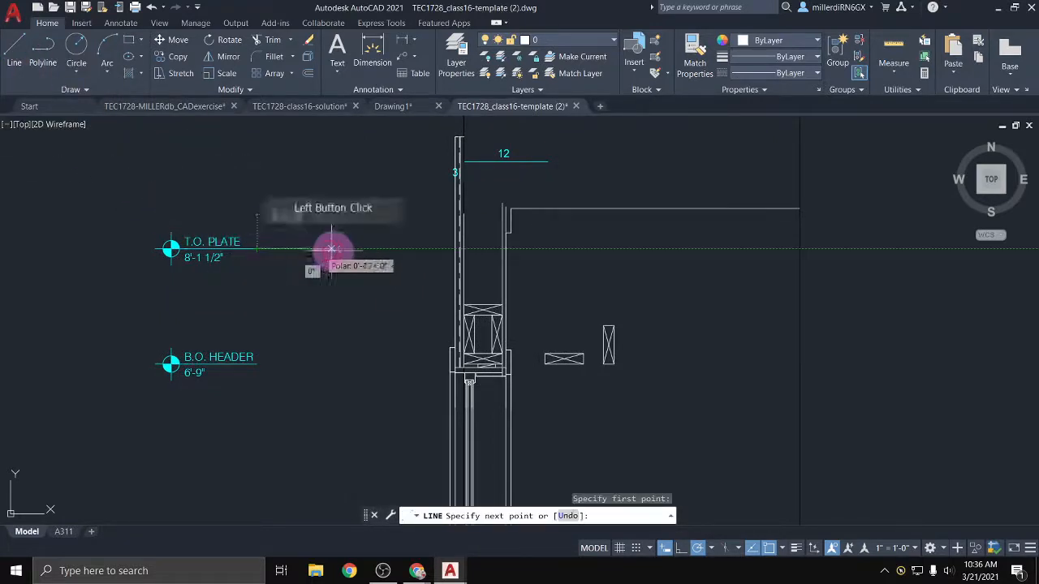
left_click(653, 247)
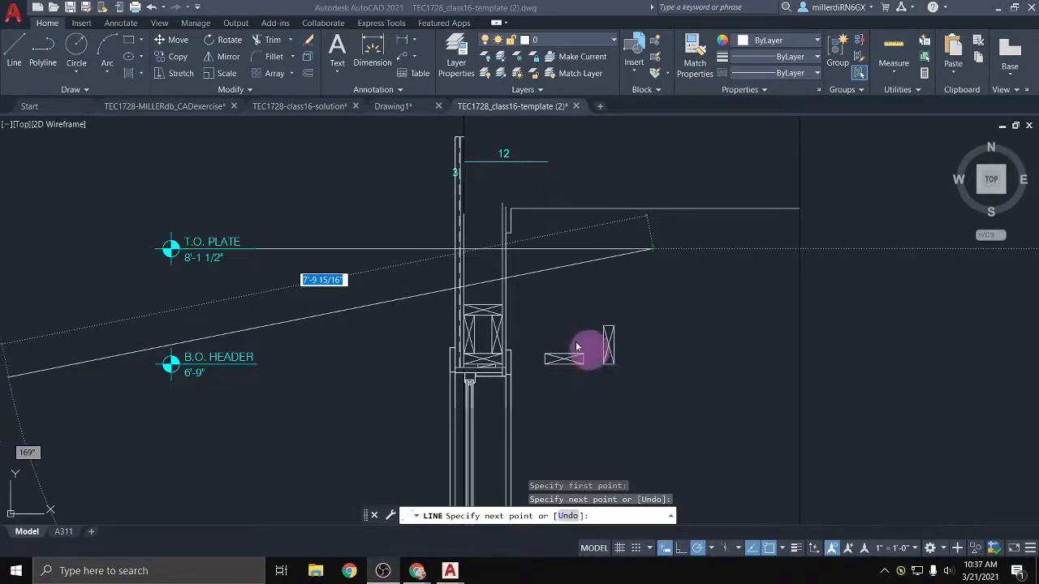
left_click(570, 303)
key("Escape")
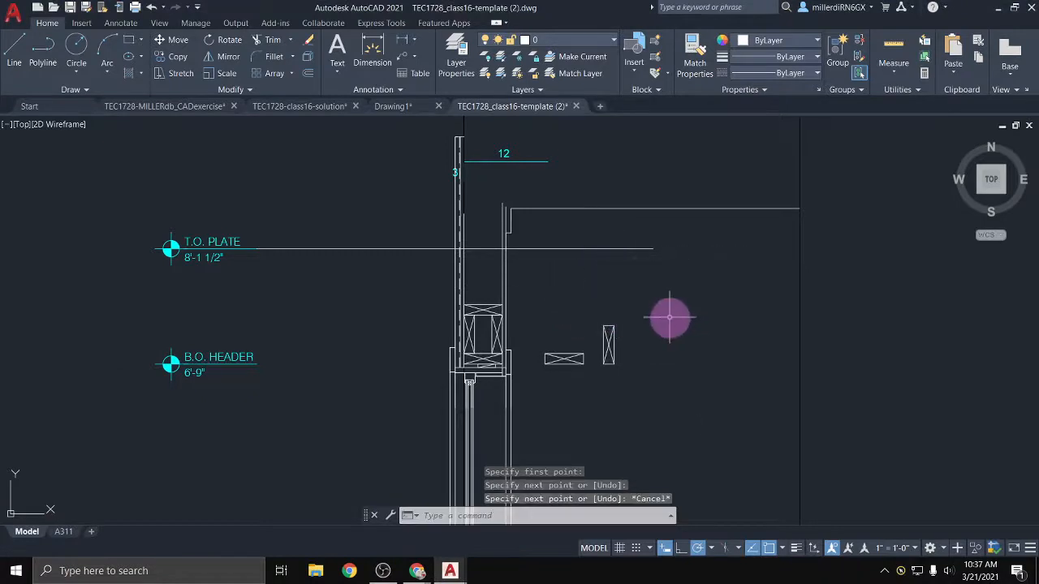
Copy the spare plate outside the wall by its upper-right corner to form two stacked plates inside the wall directly below the T.O. PLATE line
left_click(532, 339)
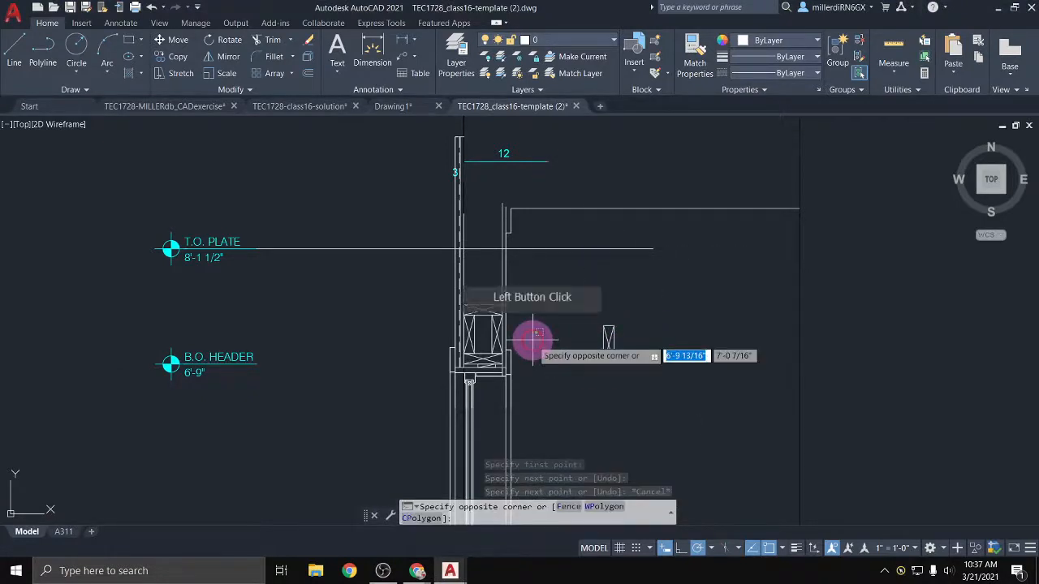
left_click(589, 372)
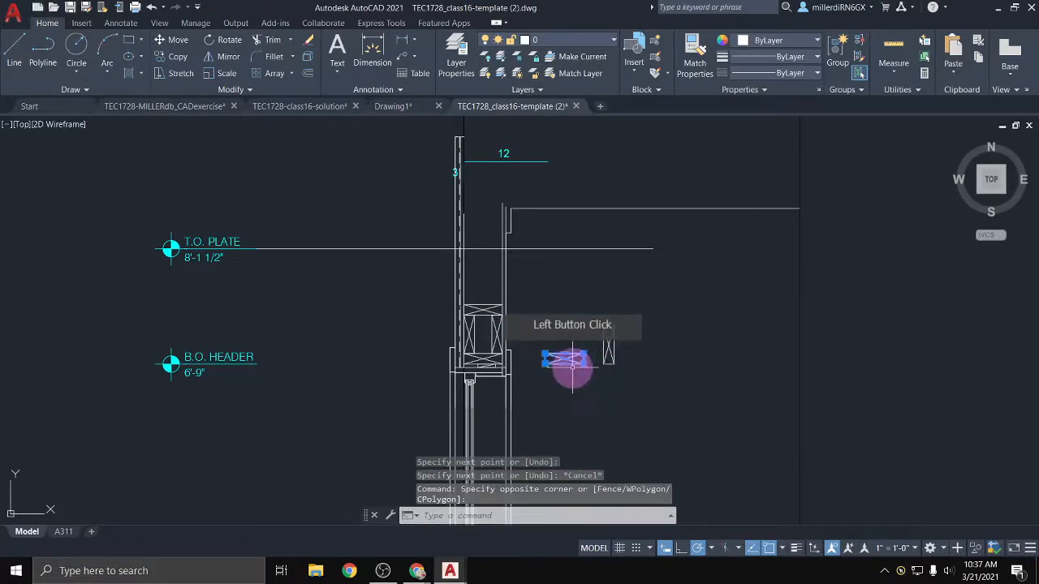
scroll(576, 361, "up", 2)
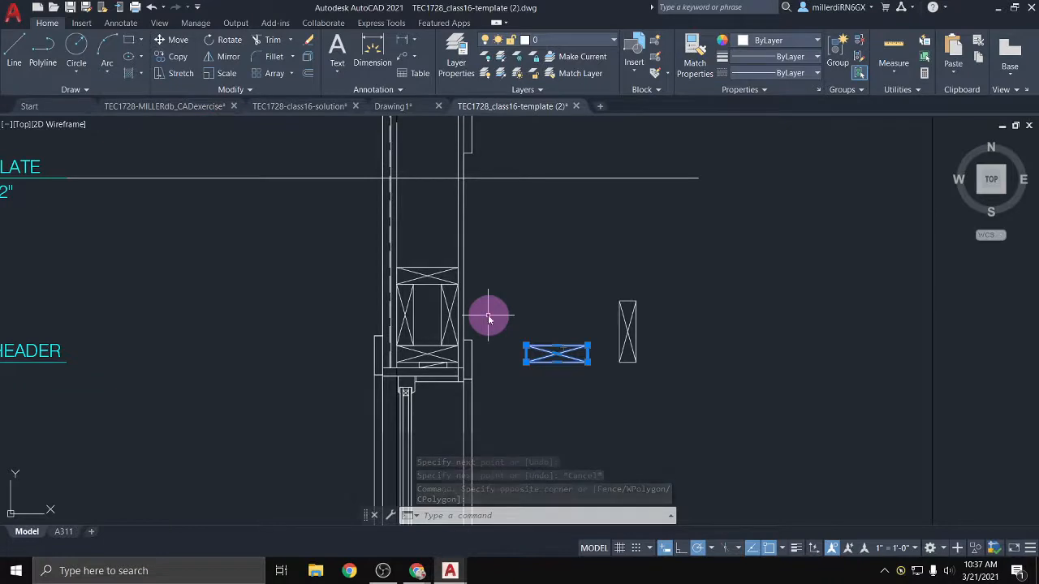
type("co")
key("Return")
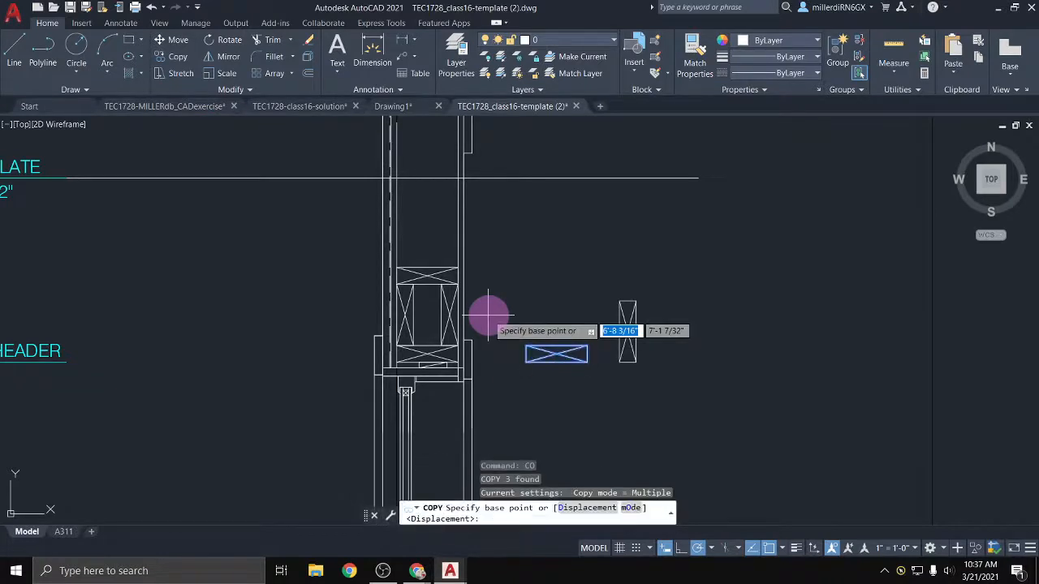
left_click(586, 346)
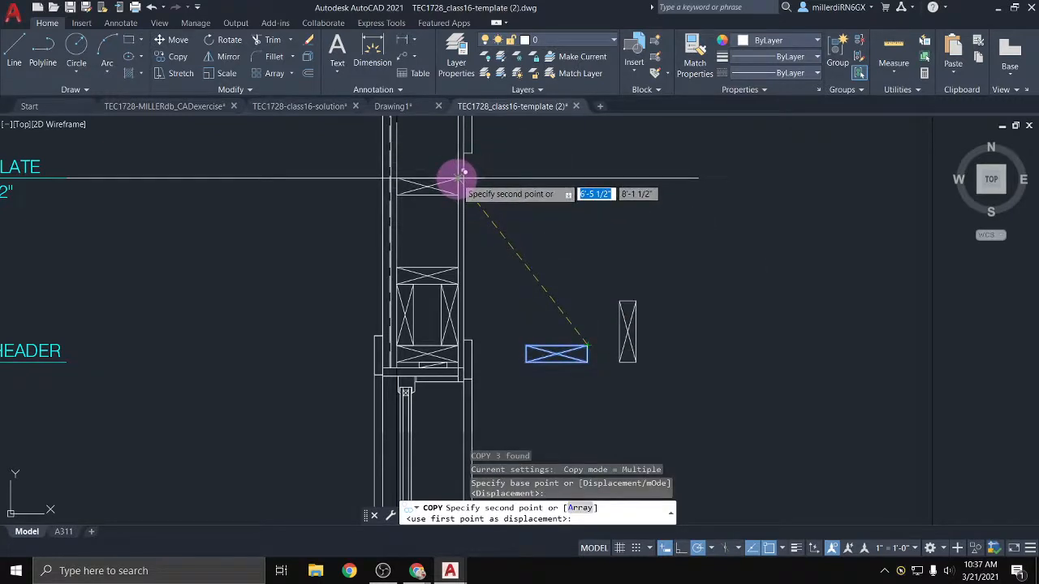
left_click(462, 173)
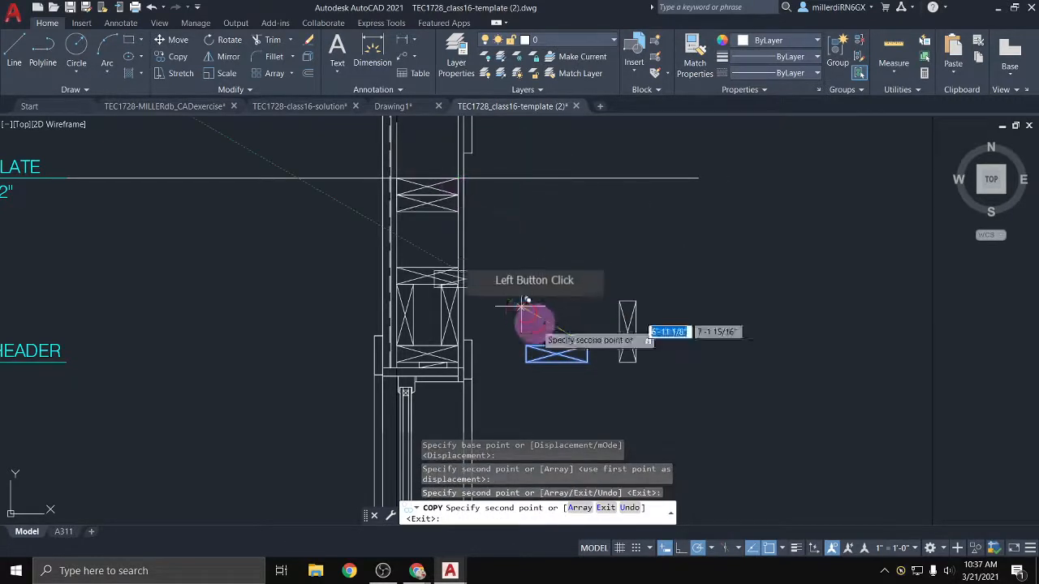
key("Escape")
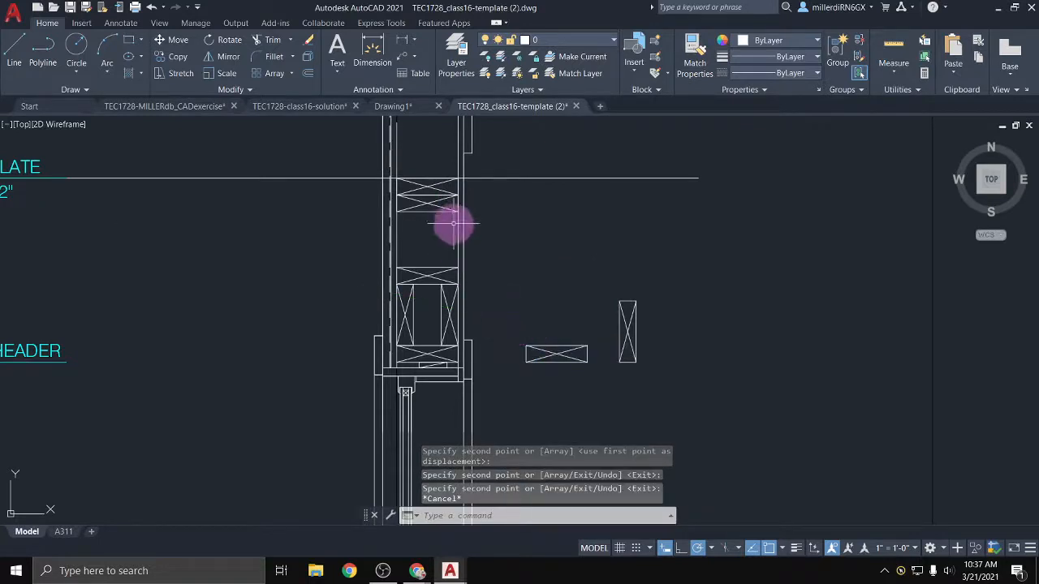
middle_click_drag(382, 239, 408, 350)
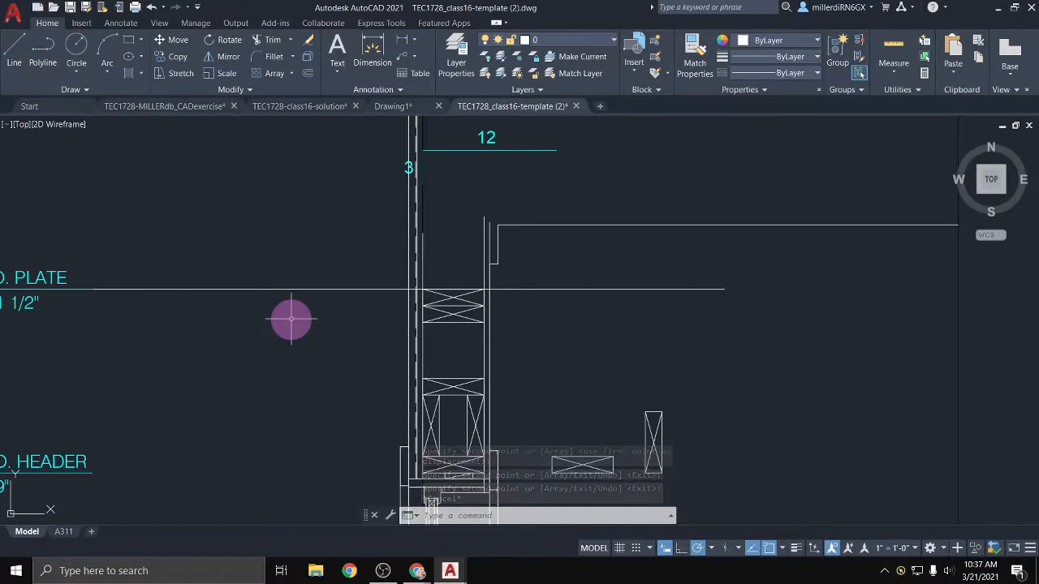
scroll(291, 319, "down", 2)
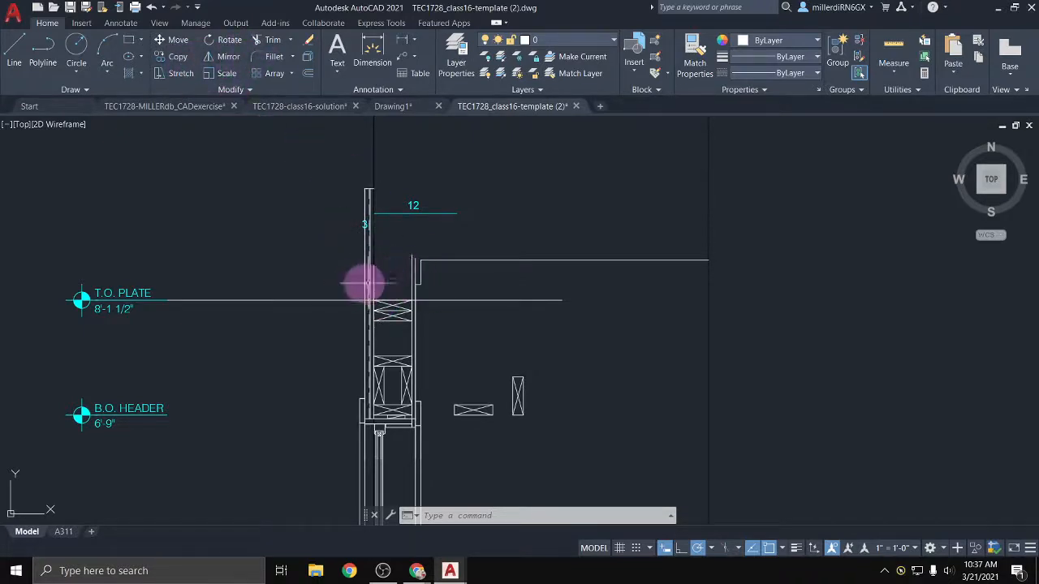
scroll(421, 284, "up", 4)
left_click(408, 284)
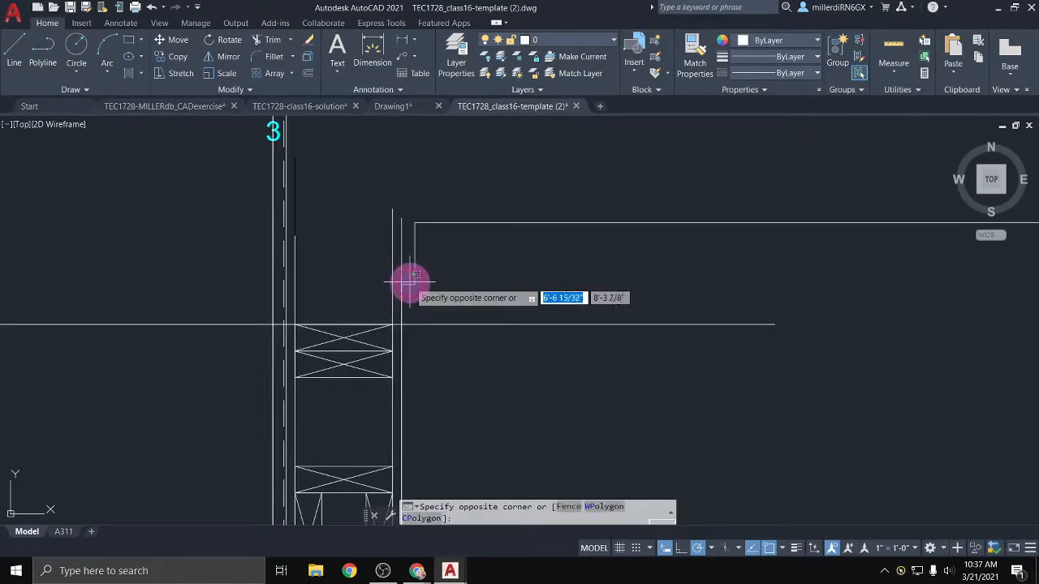
scroll(414, 284, "down", 2)
left_click(412, 284)
scroll(413, 286, "down", 3)
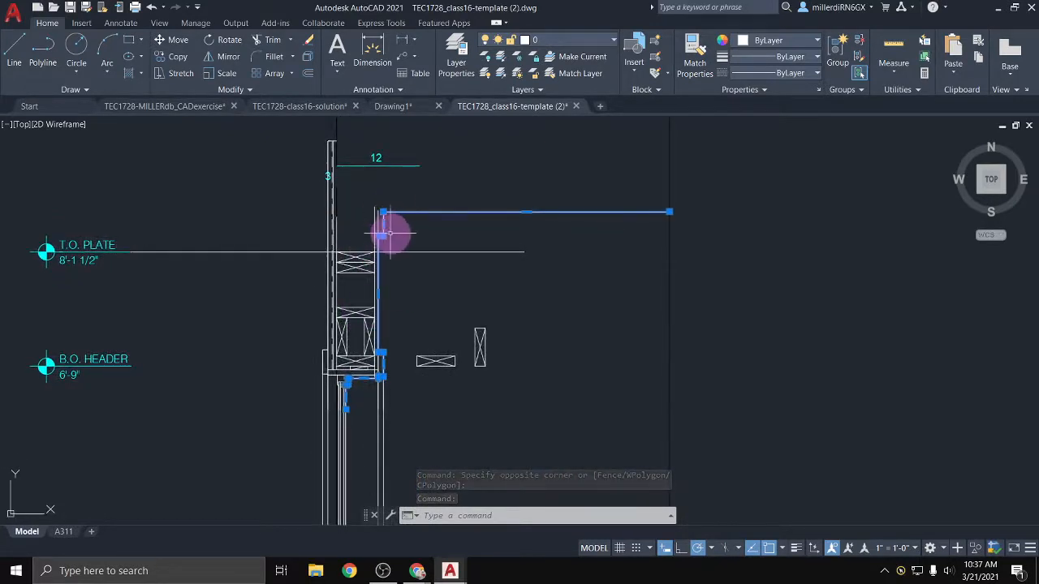
key("Escape")
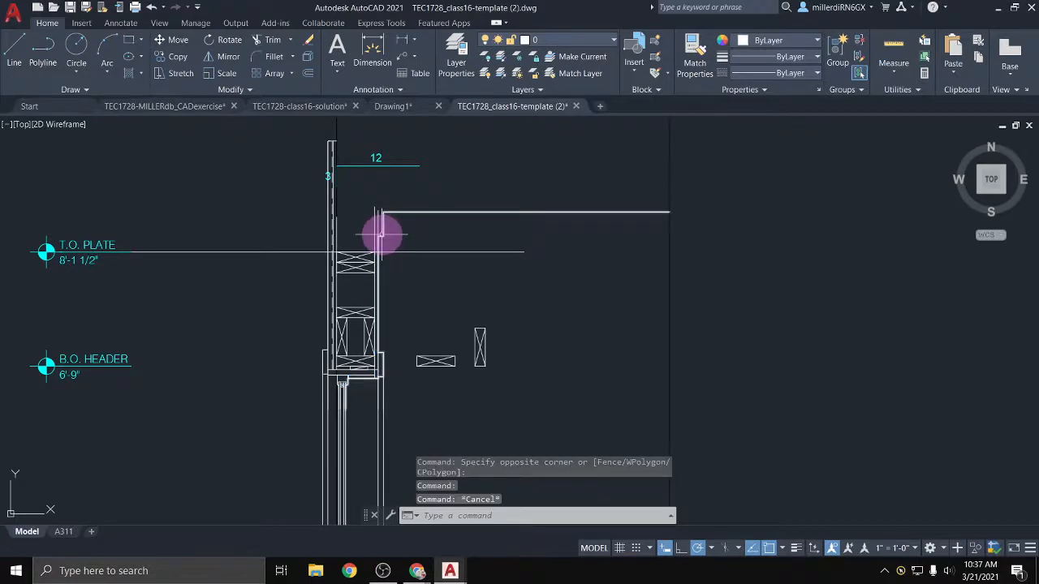
Trim away the horizontal ceiling line and the small trim outline beneath it at the wall's inner face
left_click(265, 43)
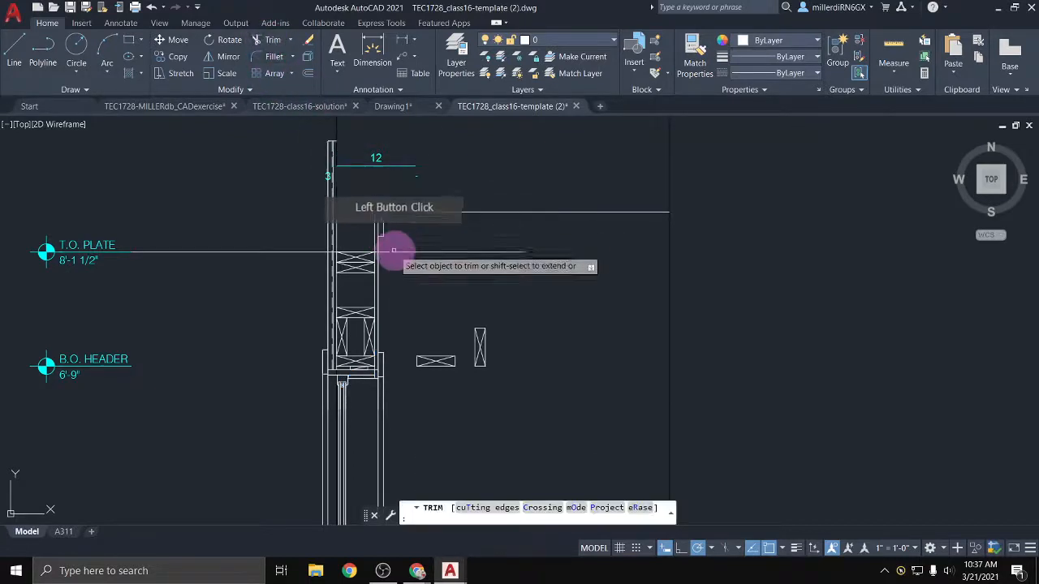
scroll(378, 232, "up", 3)
left_click_drag(392, 224, 376, 185)
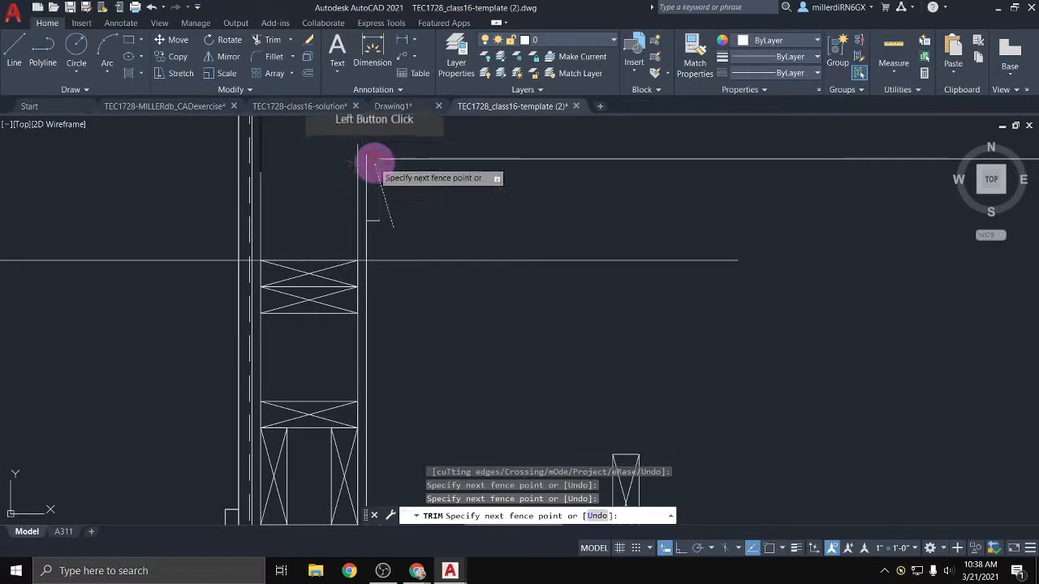
left_click(374, 163)
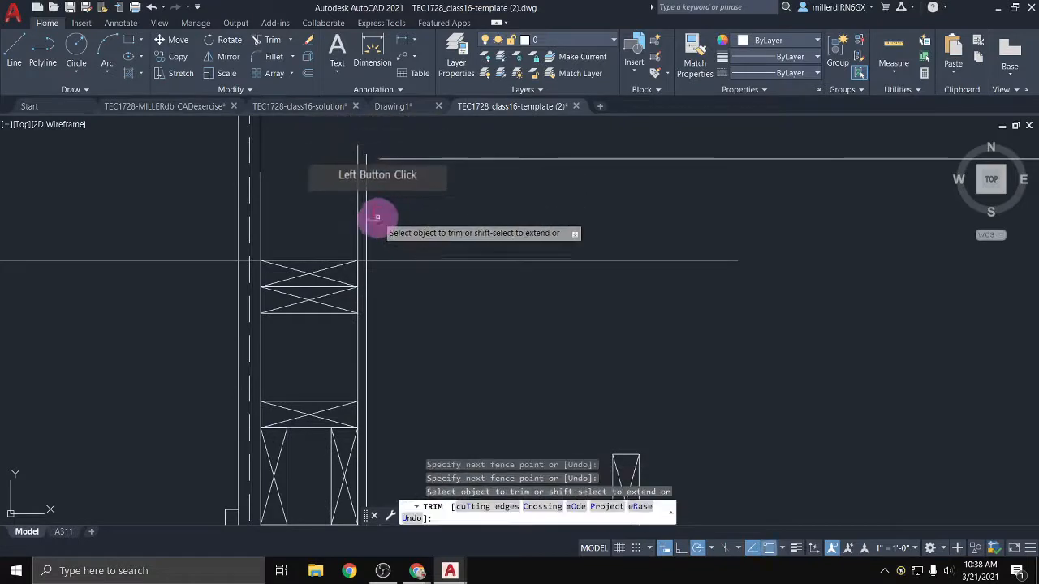
left_click(394, 159)
scroll(442, 228, "down", 2)
key("Escape")
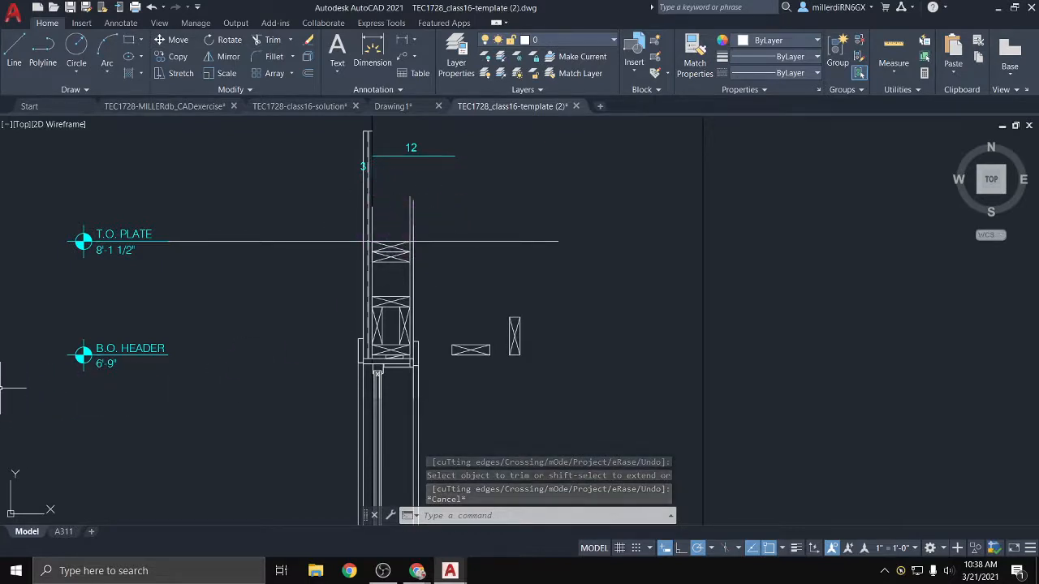
left_click(343, 340)
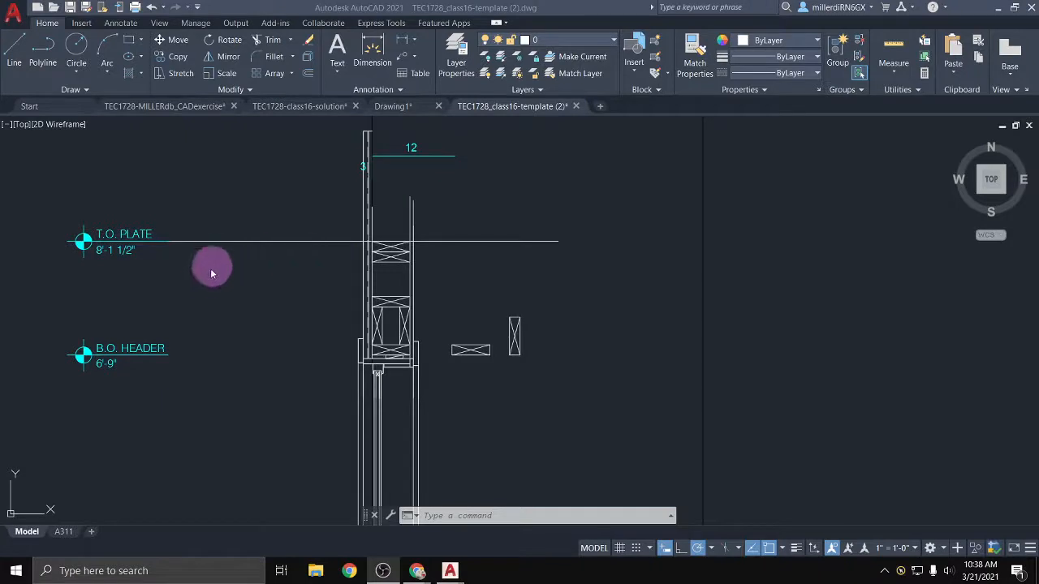
scroll(374, 242, "up", 2)
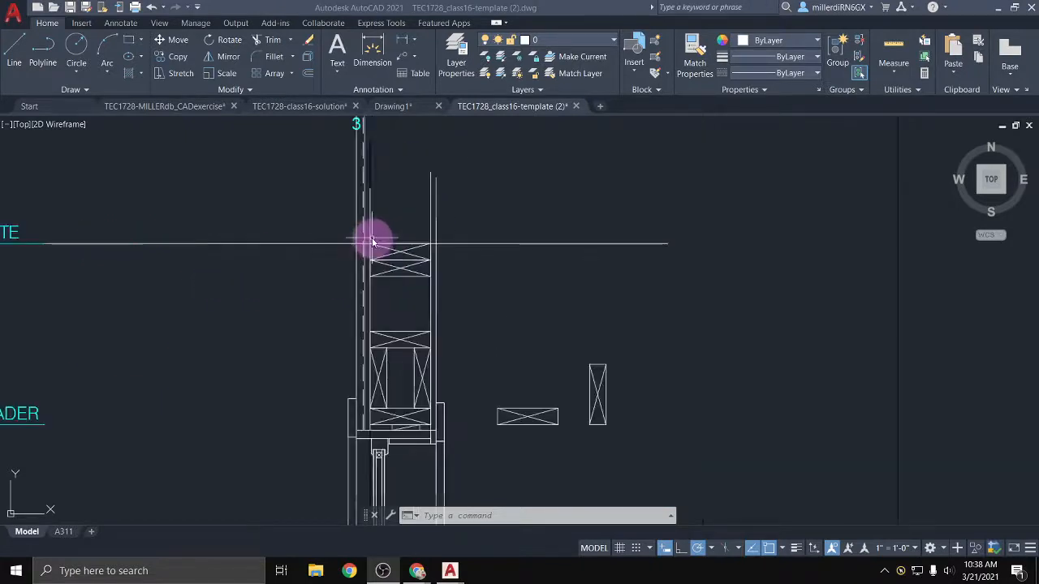
Examine the upright blocking piece above the double top plate in the TEC1728-class16-solution drawing, and return to the template drawing
left_click(388, 202)
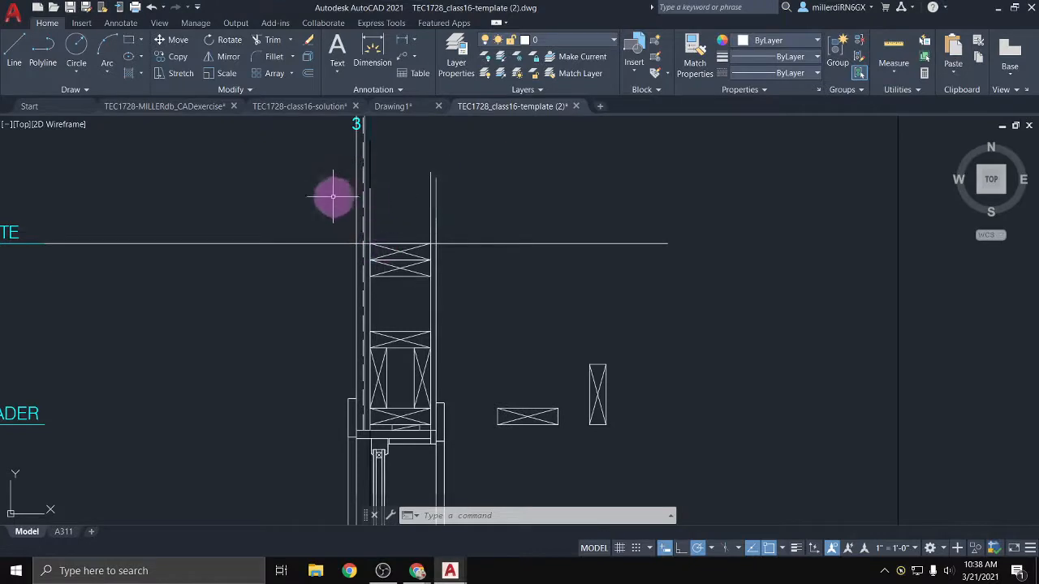
middle_click_drag(394, 221, 373, 243)
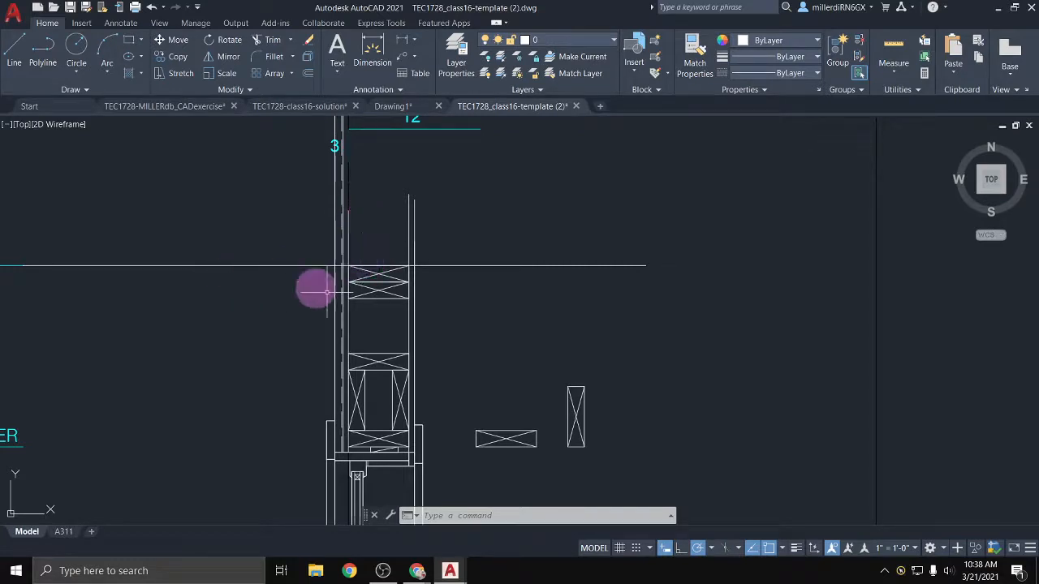
left_click(300, 115)
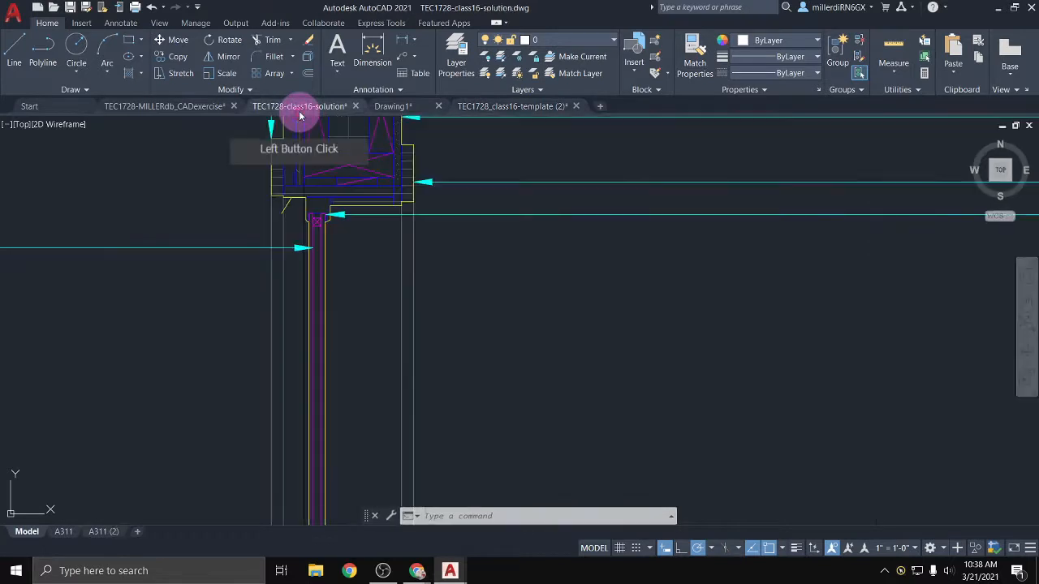
scroll(339, 200, "up", 5)
scroll(340, 313, "down", 4)
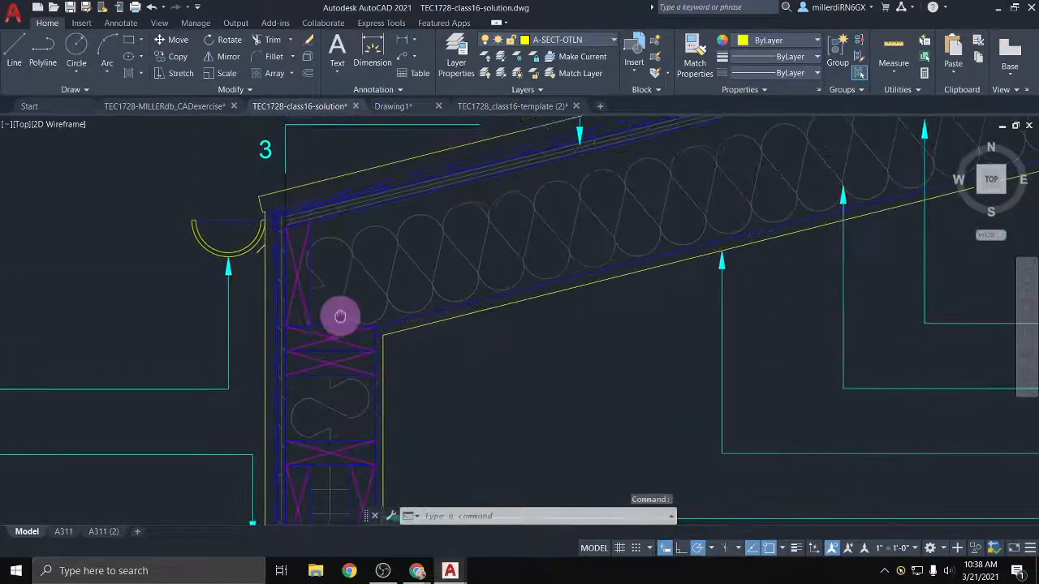
scroll(313, 304, "up", 4)
left_click(308, 323)
left_click(301, 228)
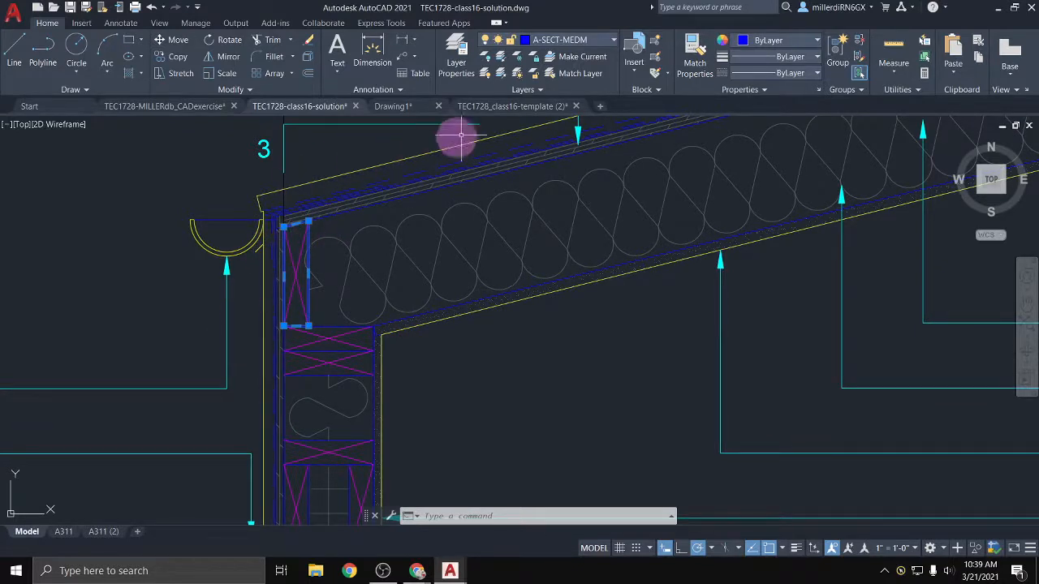
left_click(478, 109)
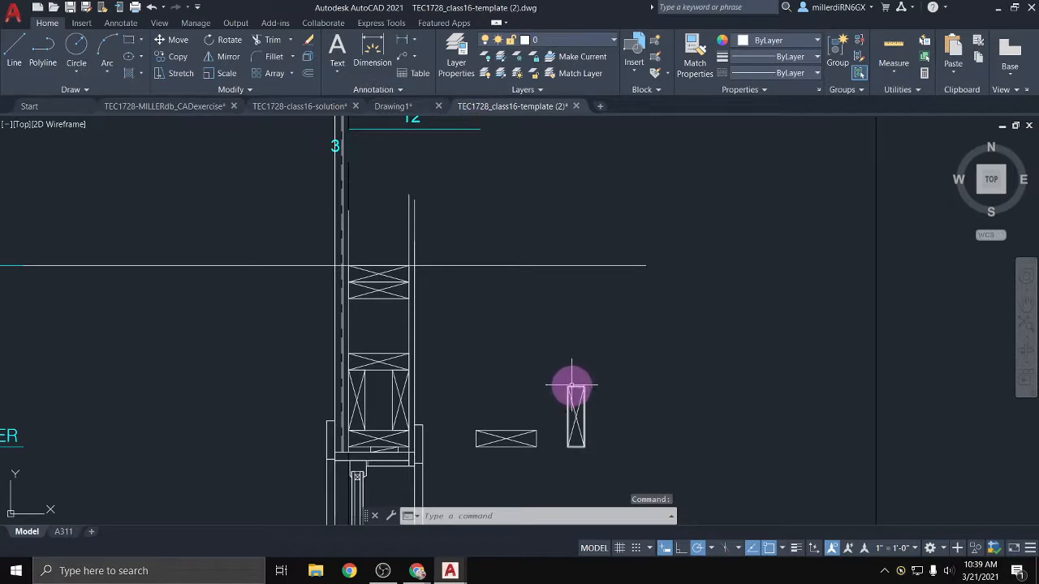
Select the outline of the spare upright stud beside the wall section and try to stretch its top edge upward
middle_click_drag(567, 390, 440, 348)
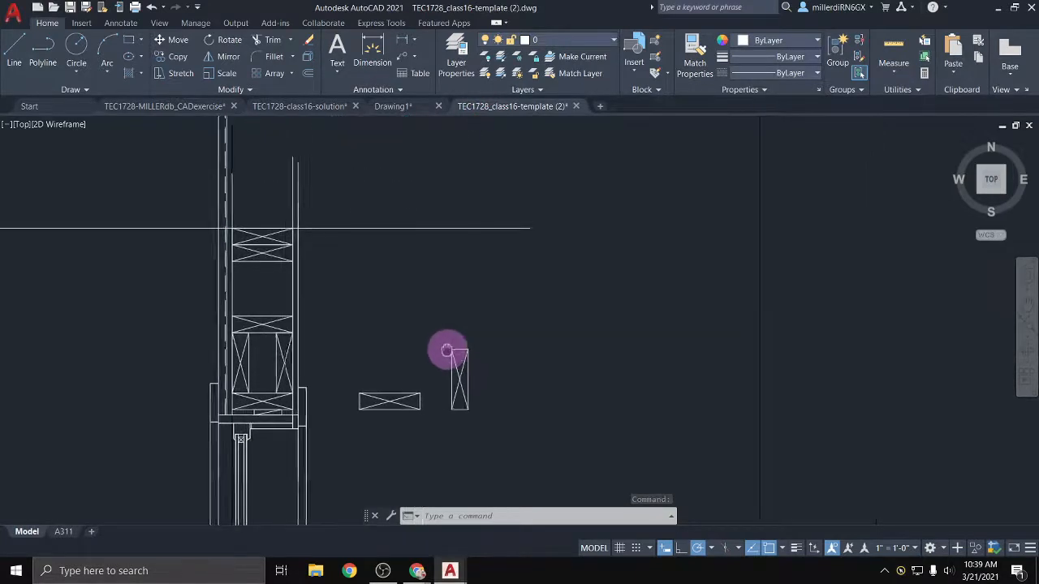
scroll(452, 354, "up", 2)
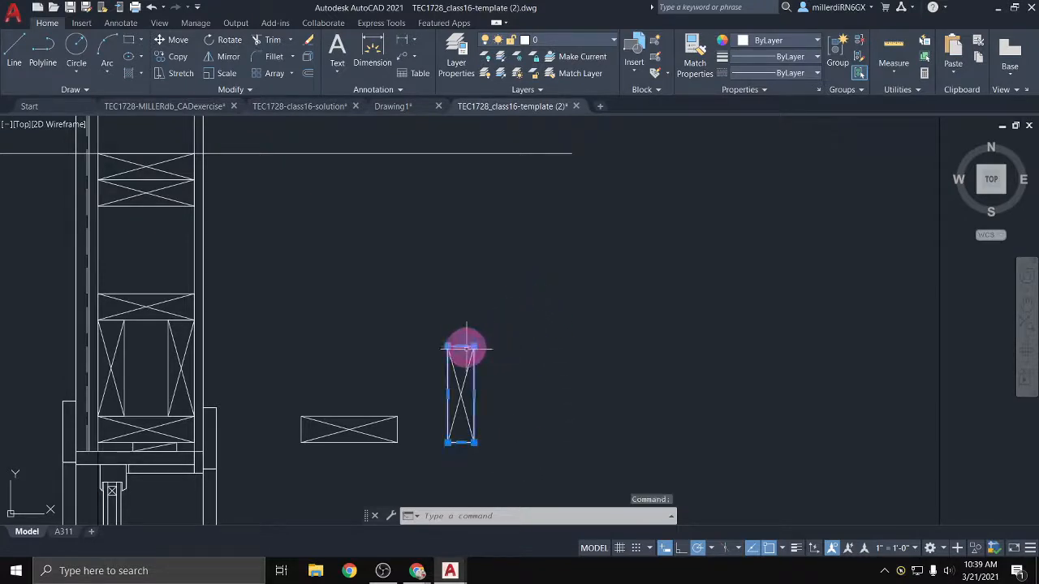
scroll(533, 373, "up", 2)
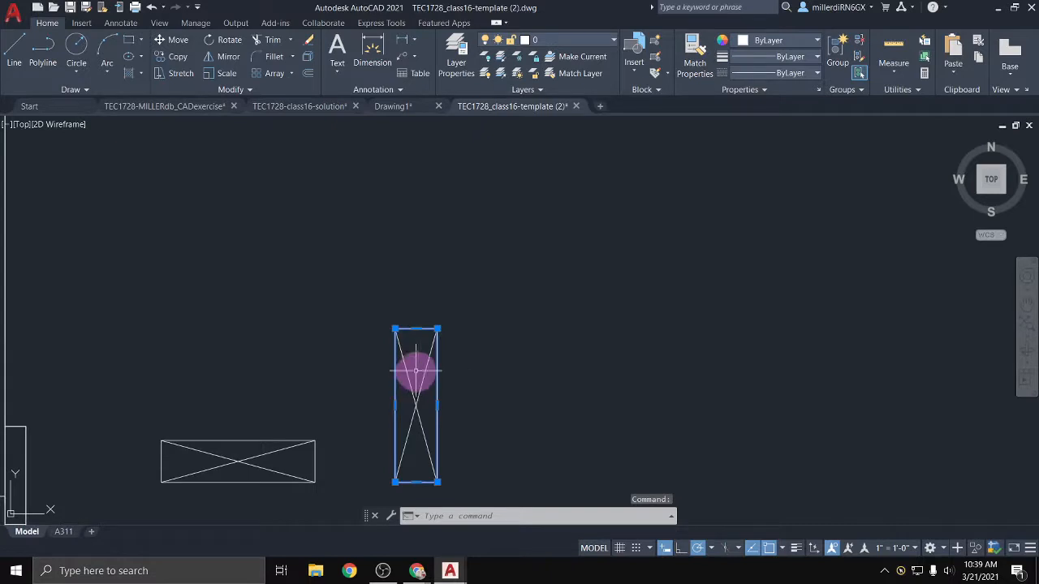
left_click(415, 329)
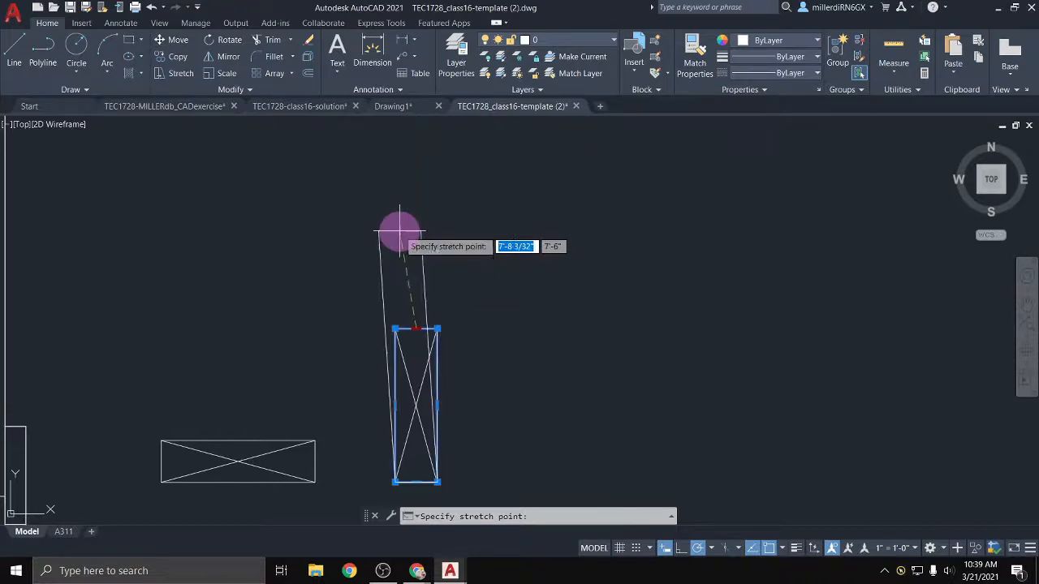
key("Escape")
Switch to the Calculator and subtract 5.5 from 7.25
left_click(15, 568)
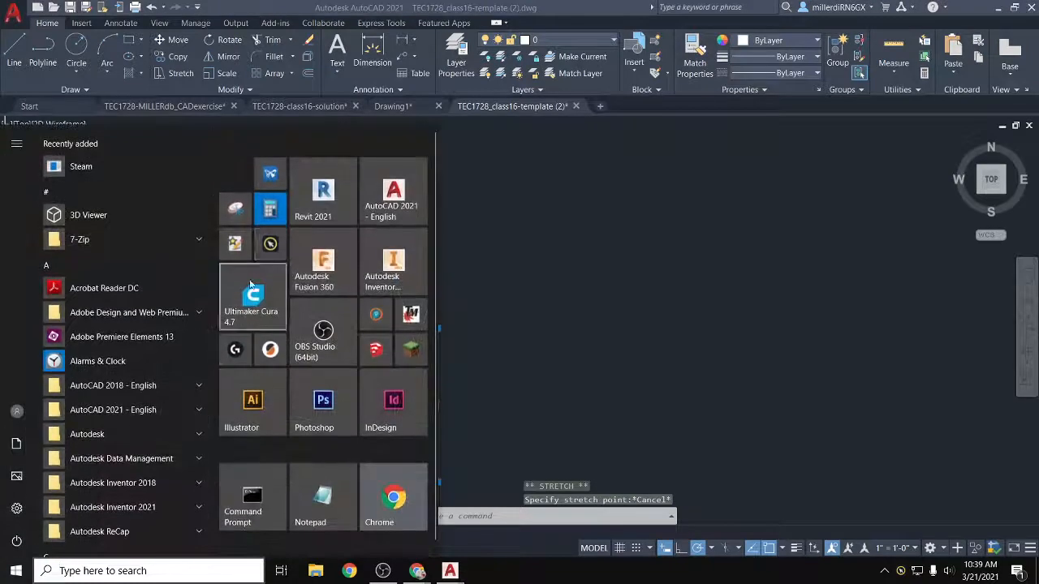
left_click(272, 219)
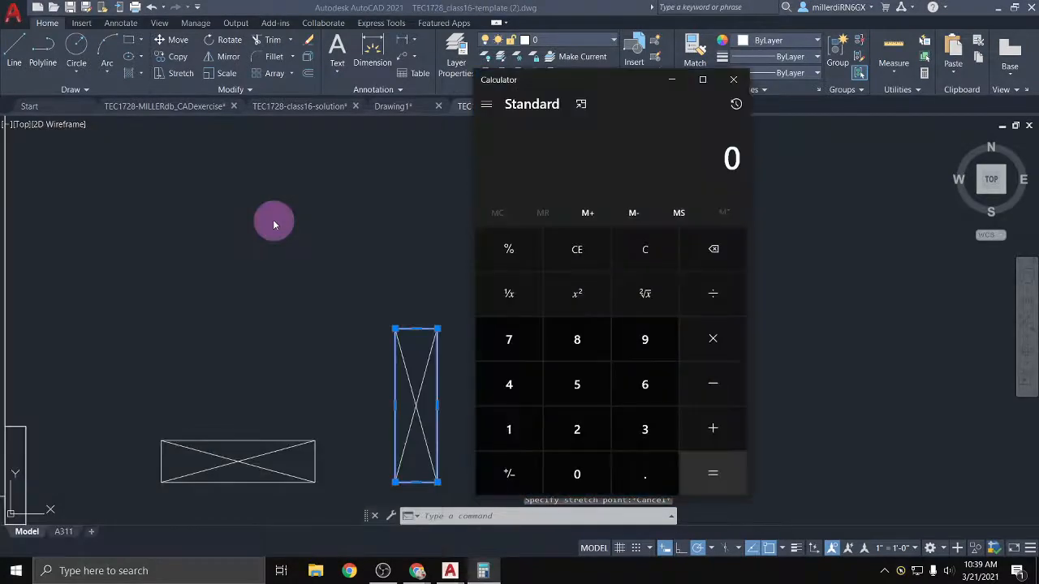
type("7.25")
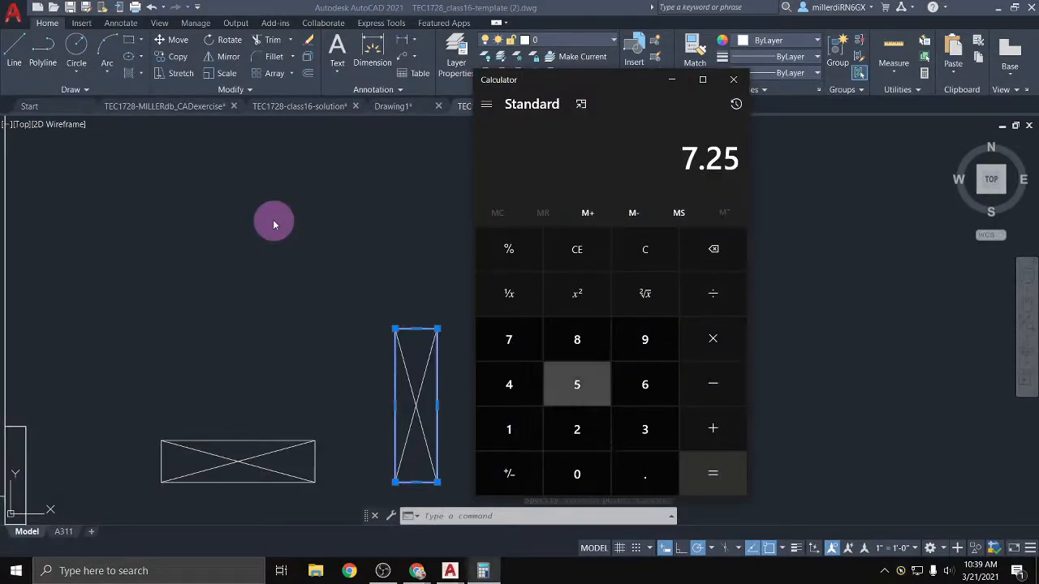
type(" - 5.5 =")
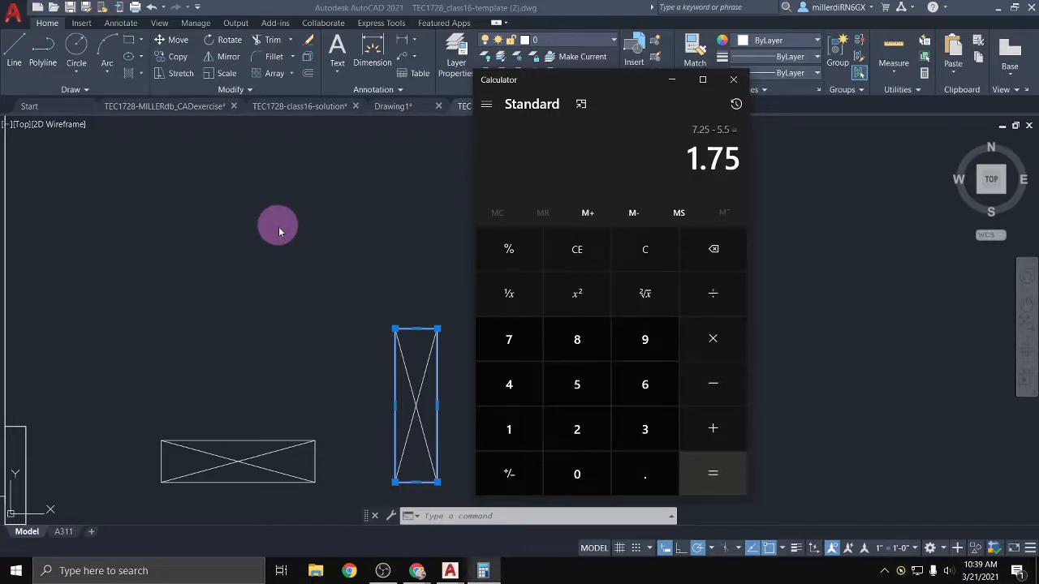
Return to AutoCAD and stretch the top edge of the spare upright stud's outline straight up by 1.75 inches
left_click(360, 291)
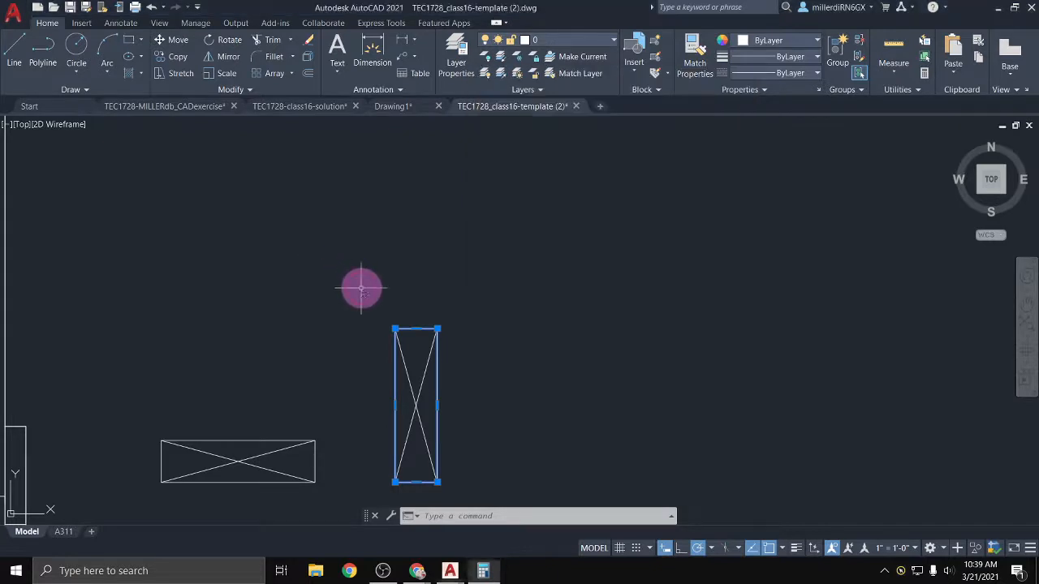
left_click(415, 332)
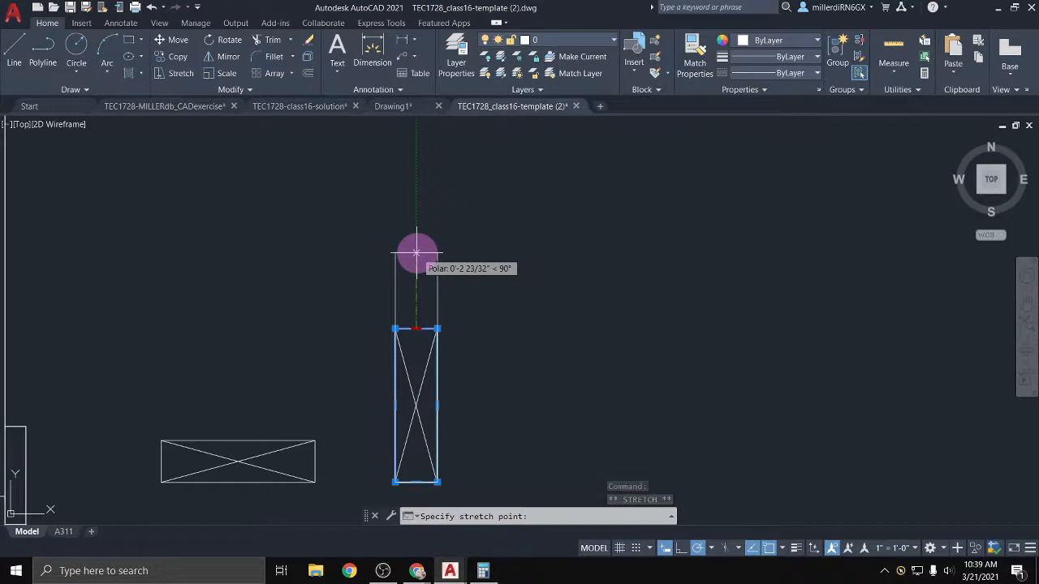
type("1.75")
key("Return")
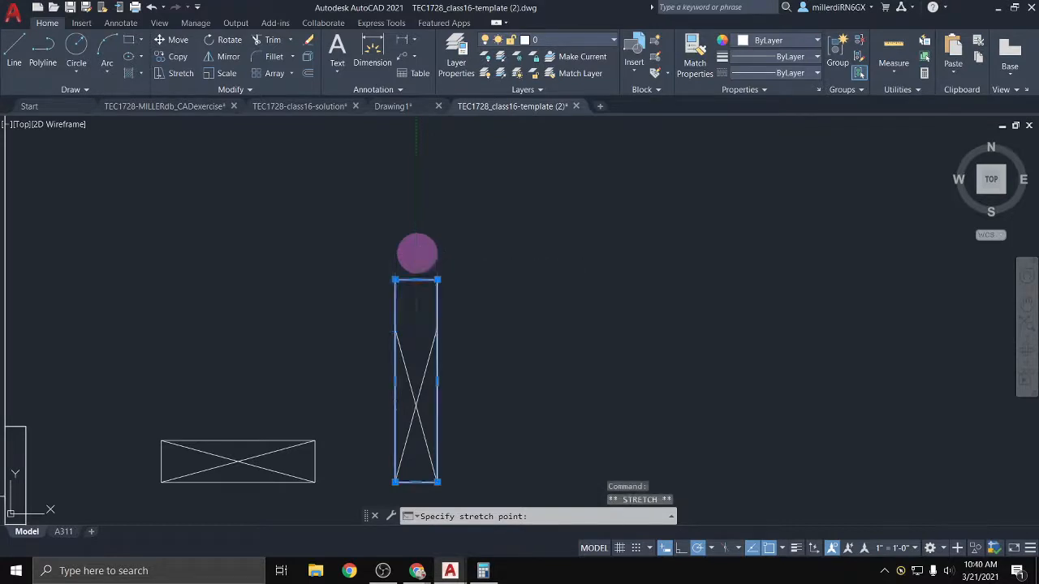
key("Escape")
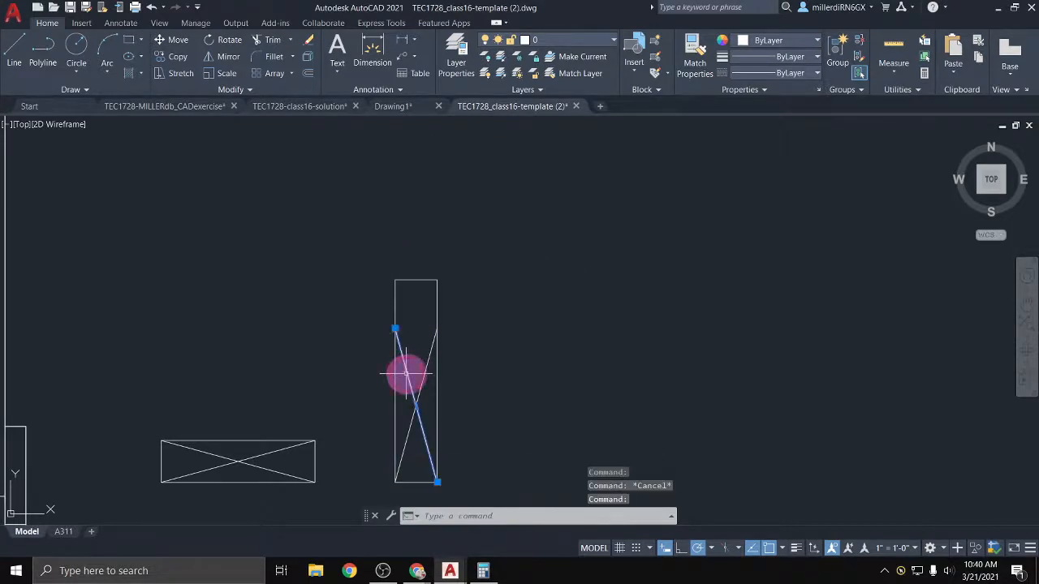
Stretch the upper ends of both diagonals to the top corners of the lengthened upright member
left_click(394, 329)
left_click(395, 329)
left_click(395, 280)
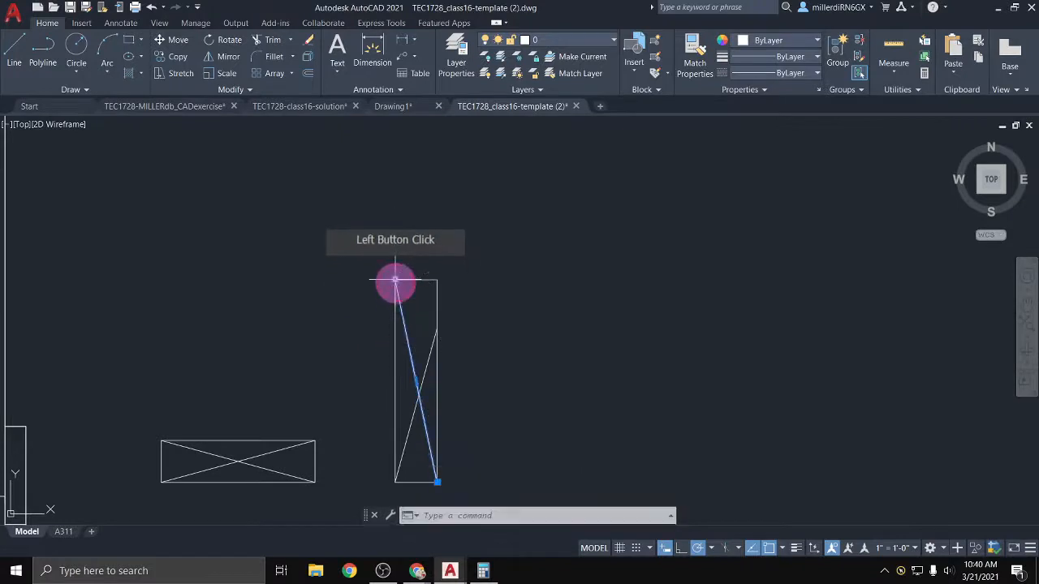
left_click(437, 328)
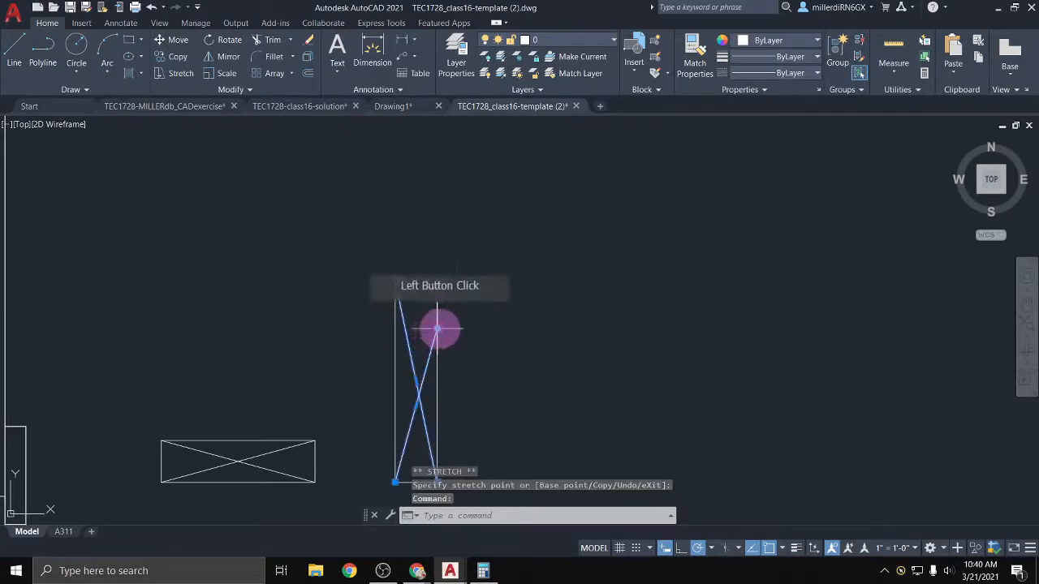
left_click(437, 280)
key("Escape")
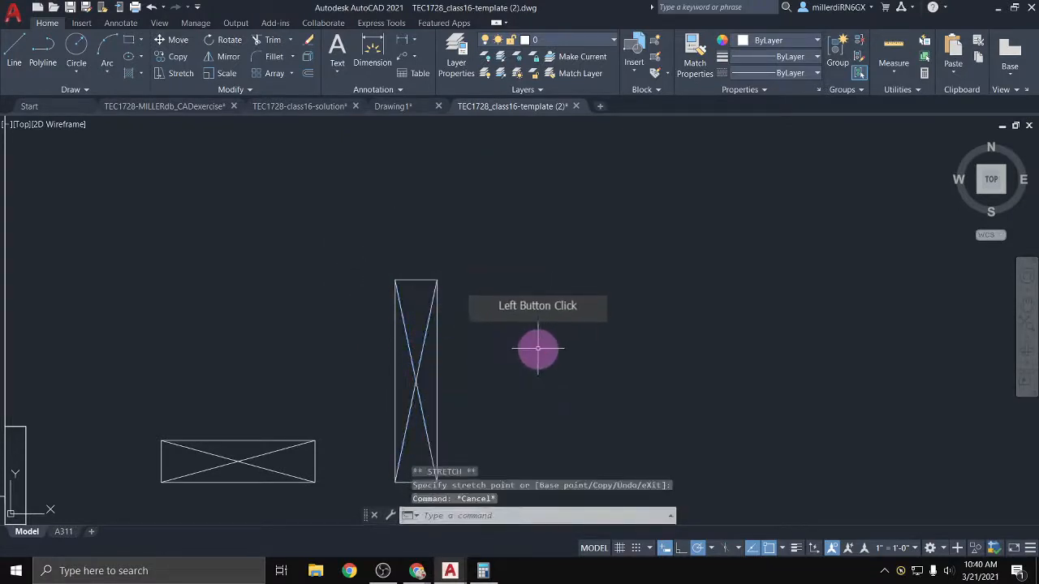
Draw a rectangle 1.5 inches wide and 7.25 inches high beside the lengthened upright member
middle_click_drag(538, 348, 429, 283)
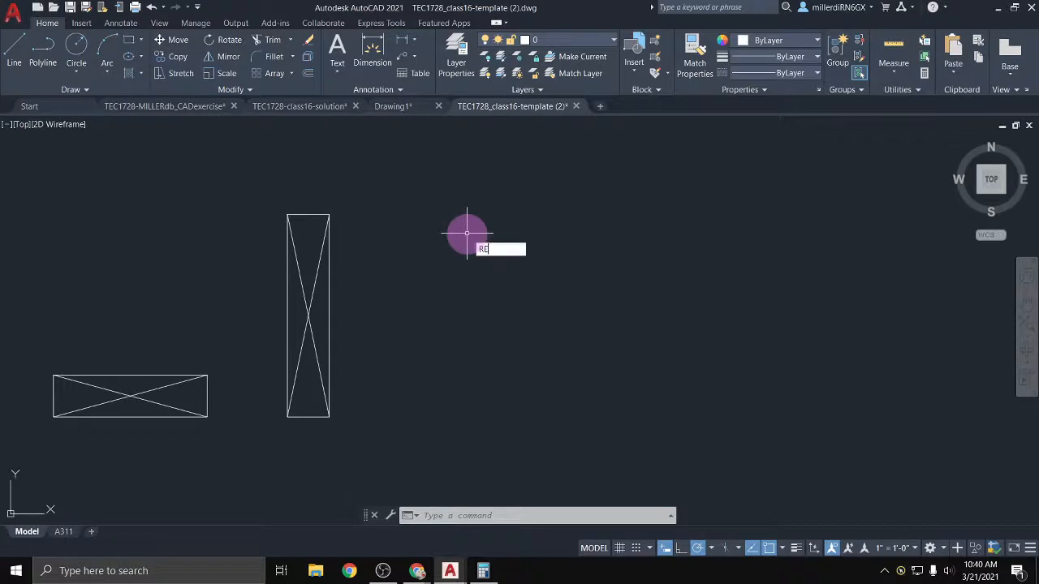
key("Escape")
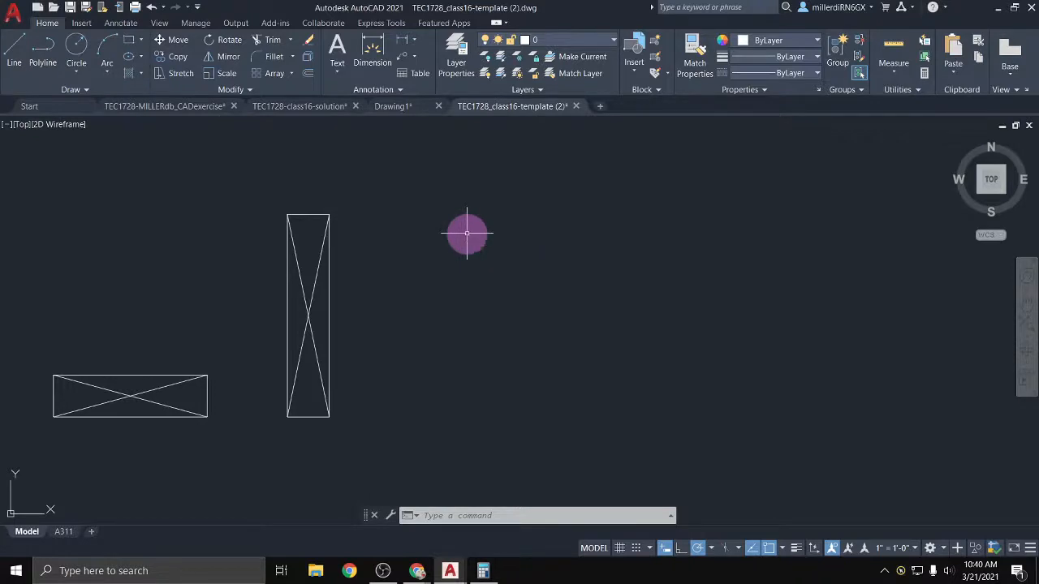
type("rec")
key("Return")
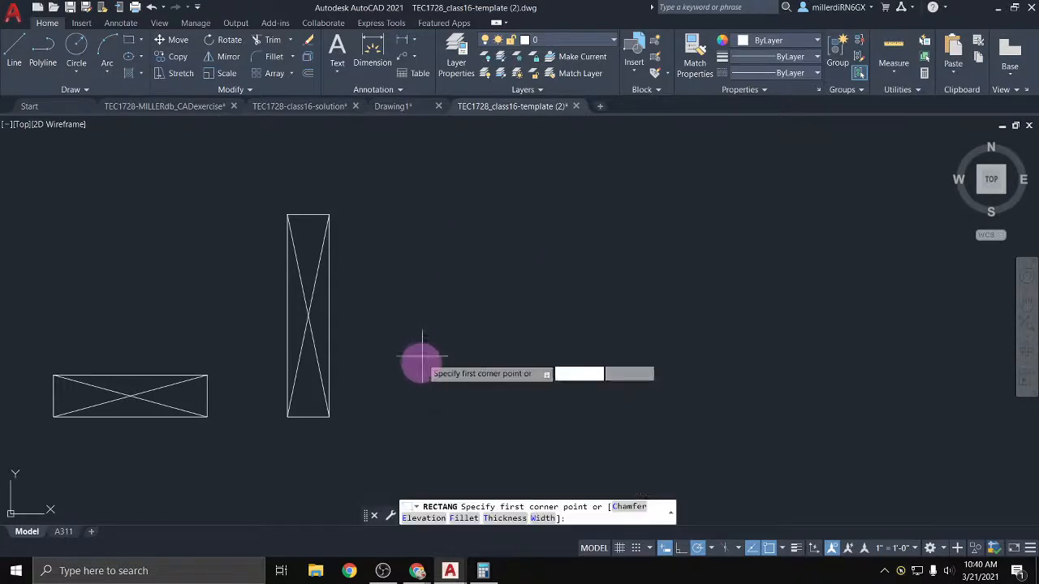
left_click(380, 415)
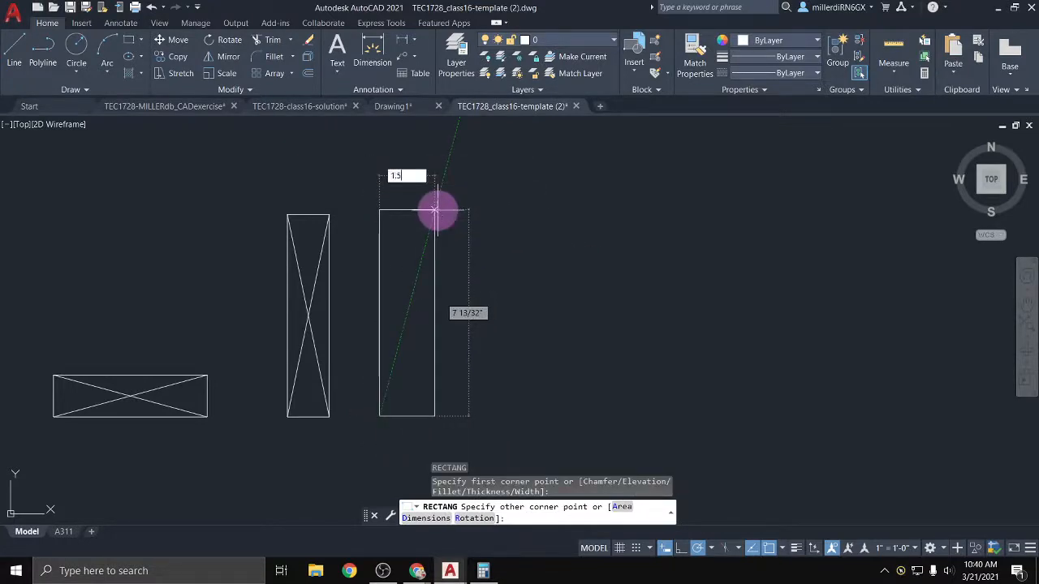
type("1.5")
key("Tab")
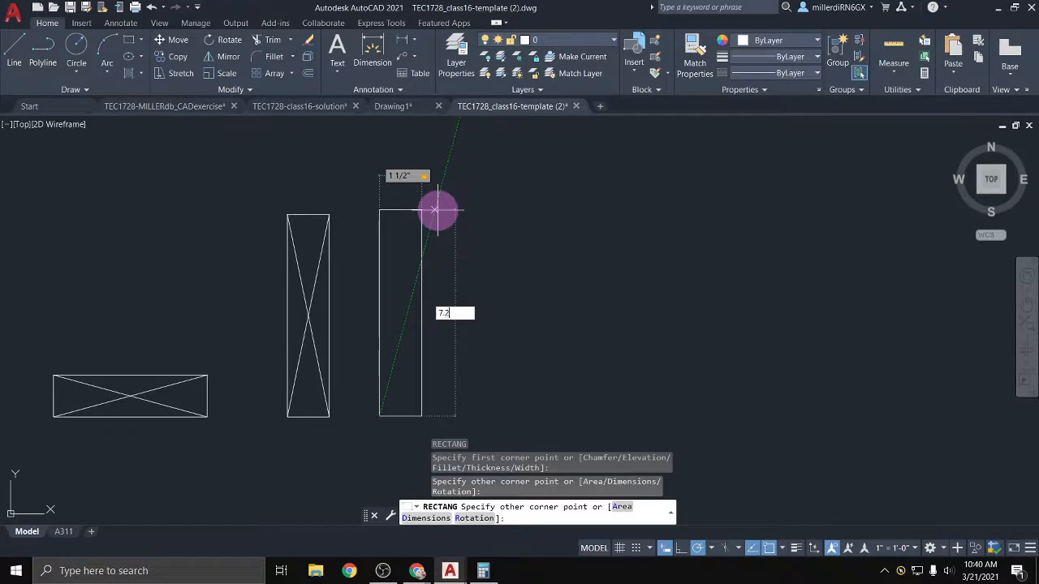
key("Return")
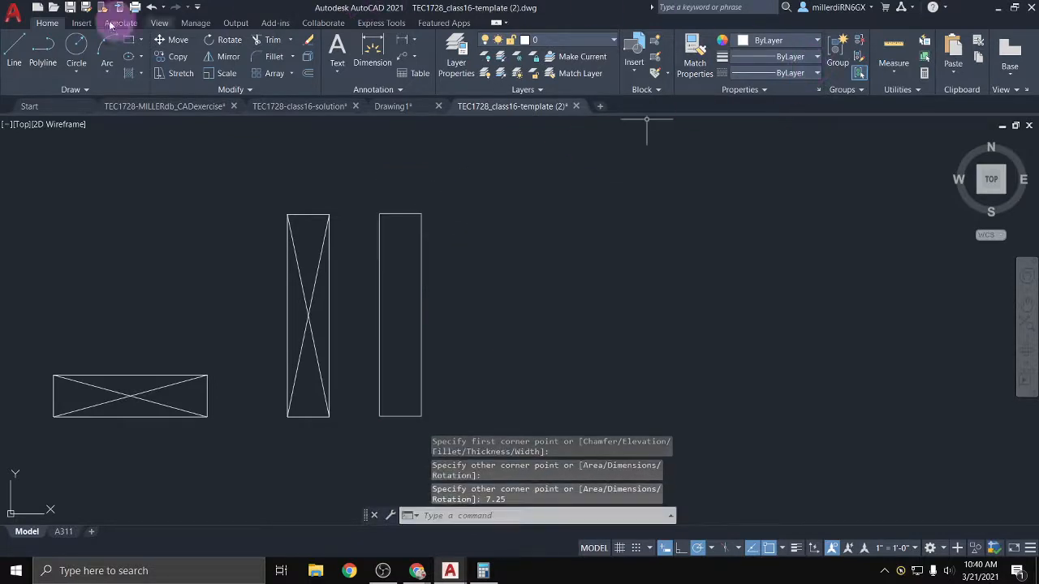
Draw two crossing diagonal lines between the opposite corners of the new 1.5 by 7.25 inch rectangle
left_click(15, 54)
left_click(378, 216)
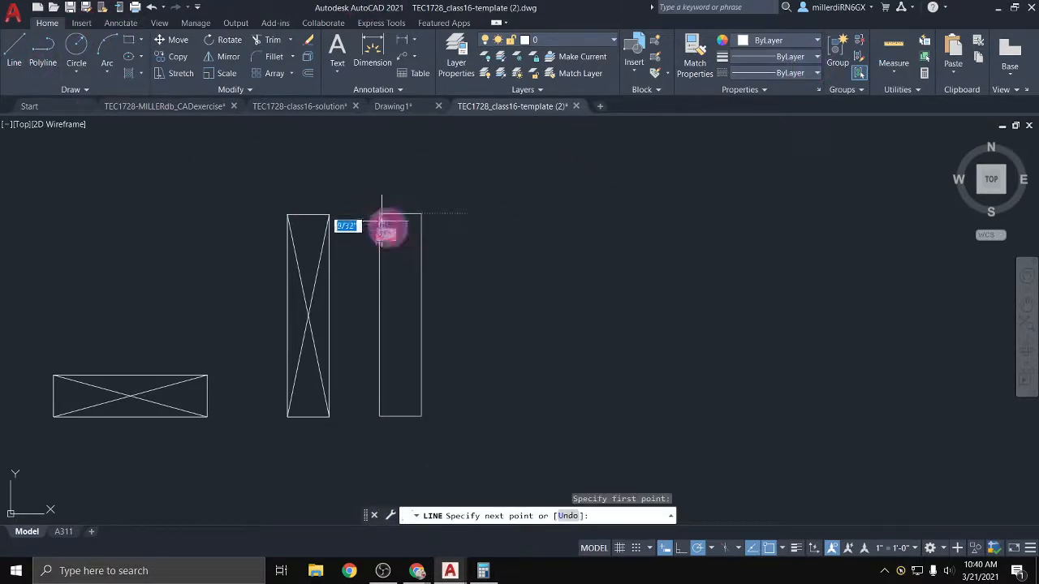
left_click(421, 416)
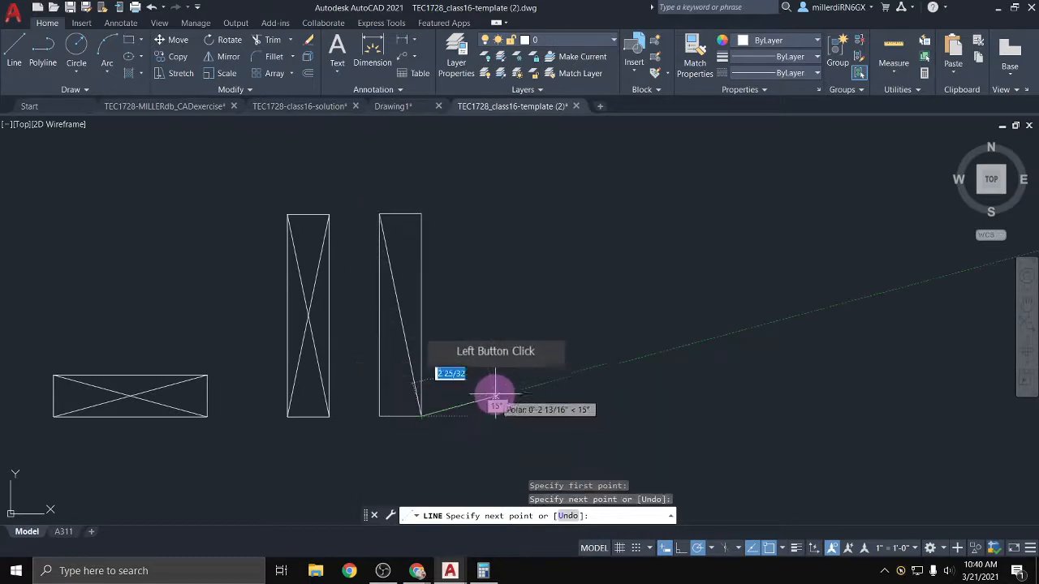
key("Escape")
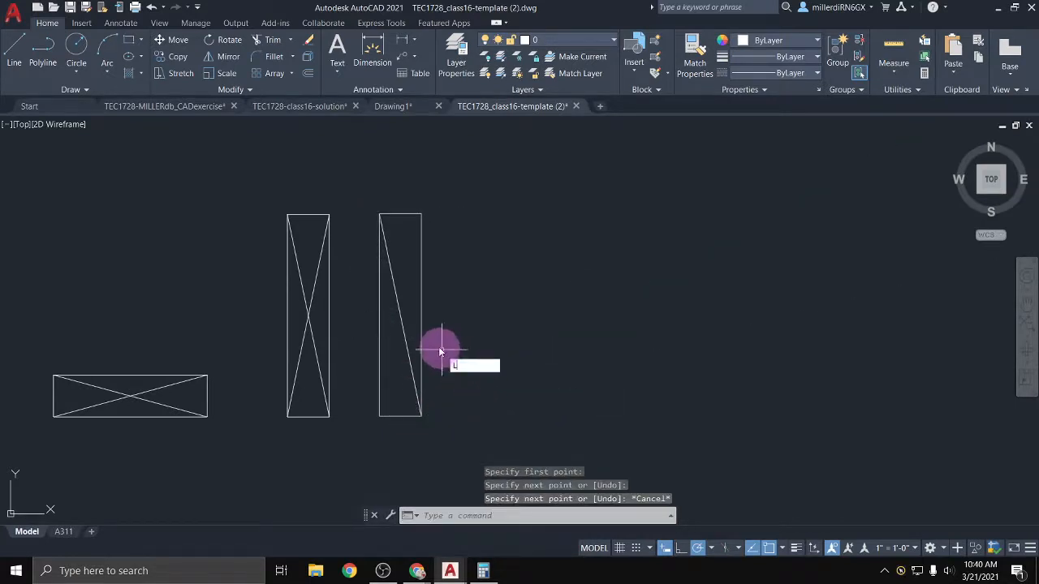
key("Return")
left_click(421, 214)
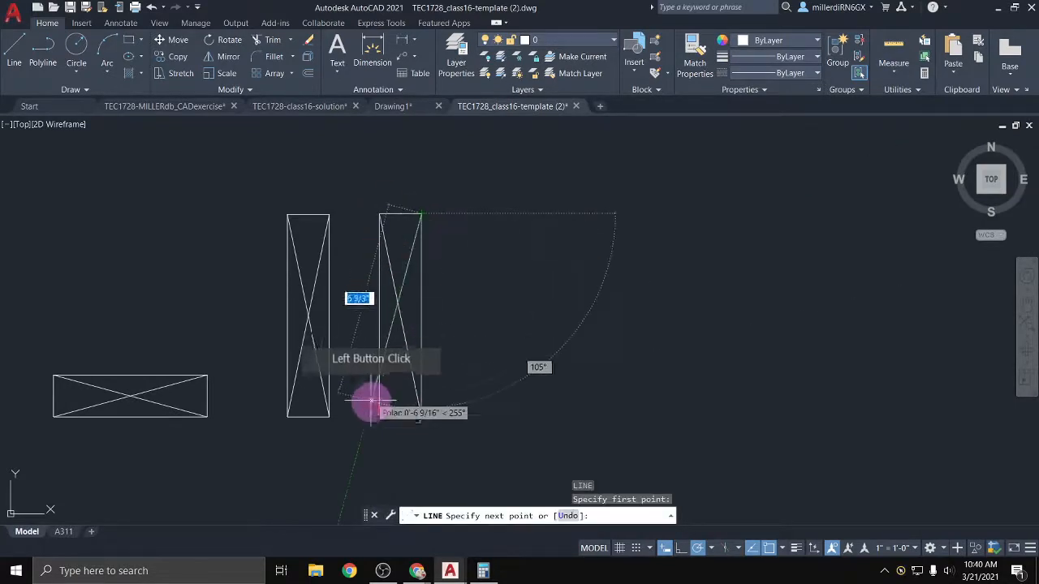
Complete the crossing diagonal of the second upright lumber section, ending at its lower-left corner
left_click(379, 416)
key("Escape")
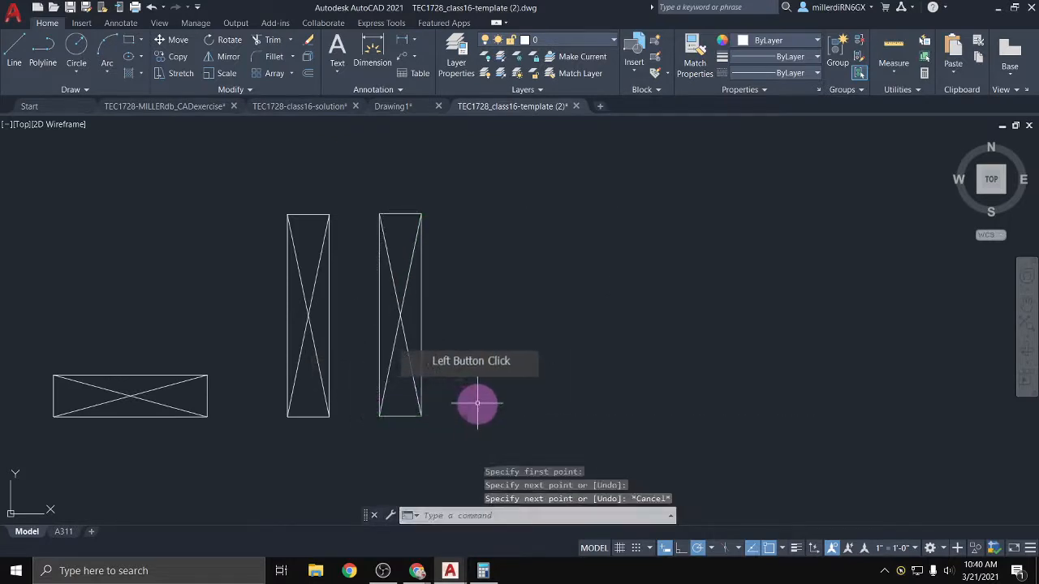
Move the first loose upright lumber section by its lower-left corner onto the outer top corner of the wall's double top plate
scroll(489, 366, "down", 2)
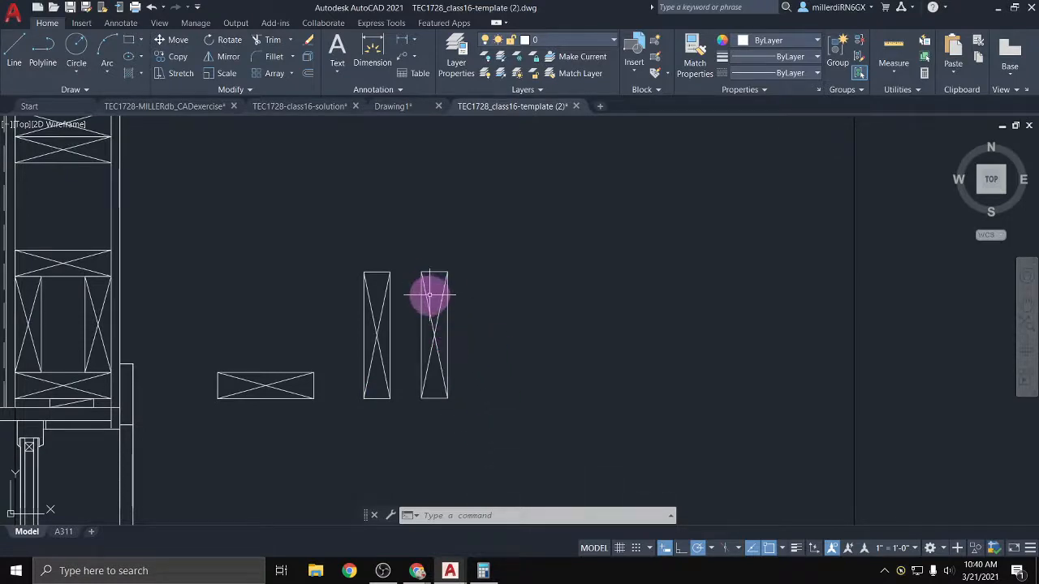
scroll(381, 271, "down", 3)
left_click(353, 258)
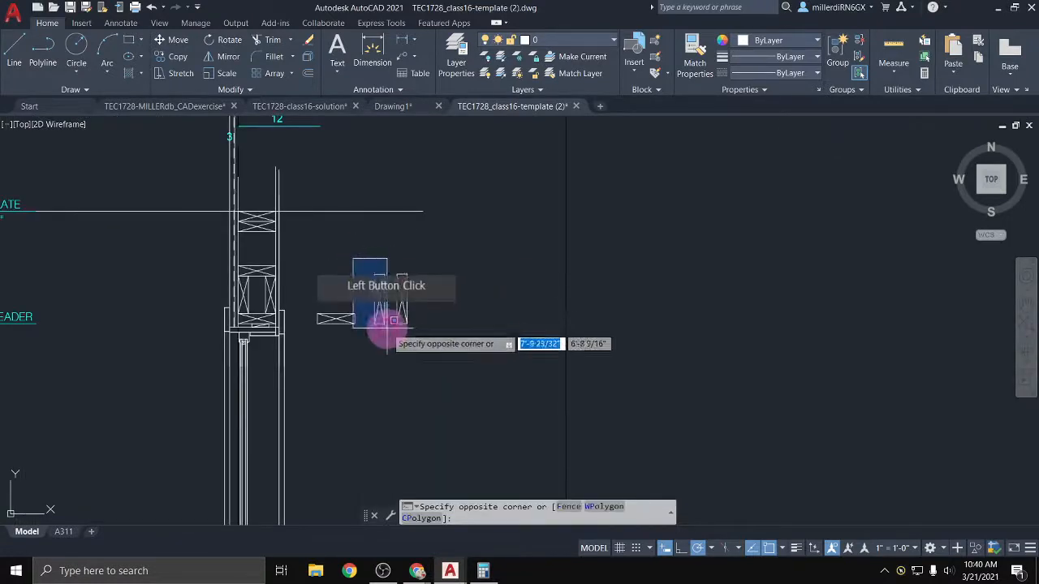
left_click(355, 260)
left_click(359, 258)
left_click(385, 321)
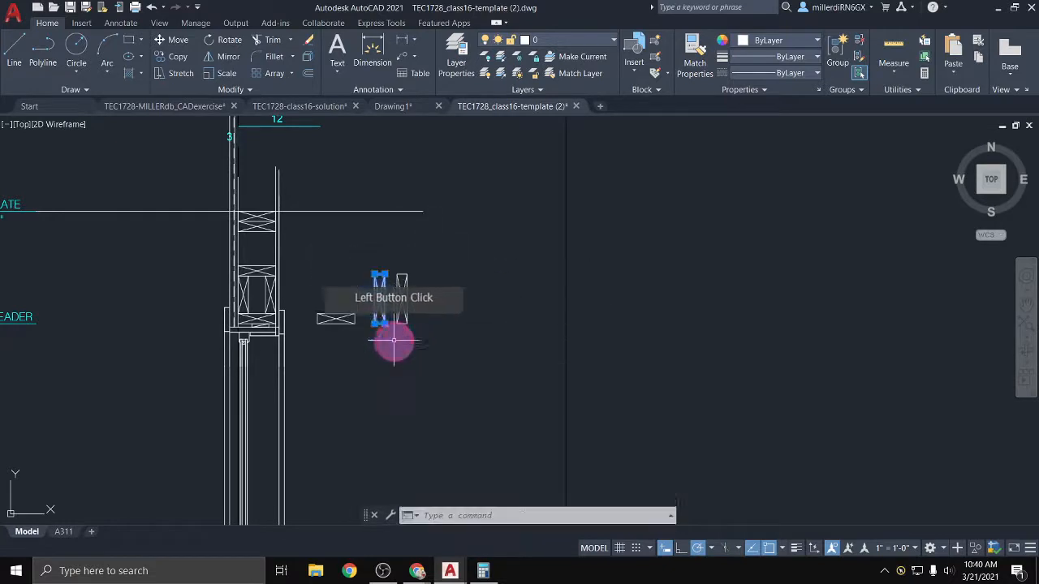
scroll(351, 305, "up", 2)
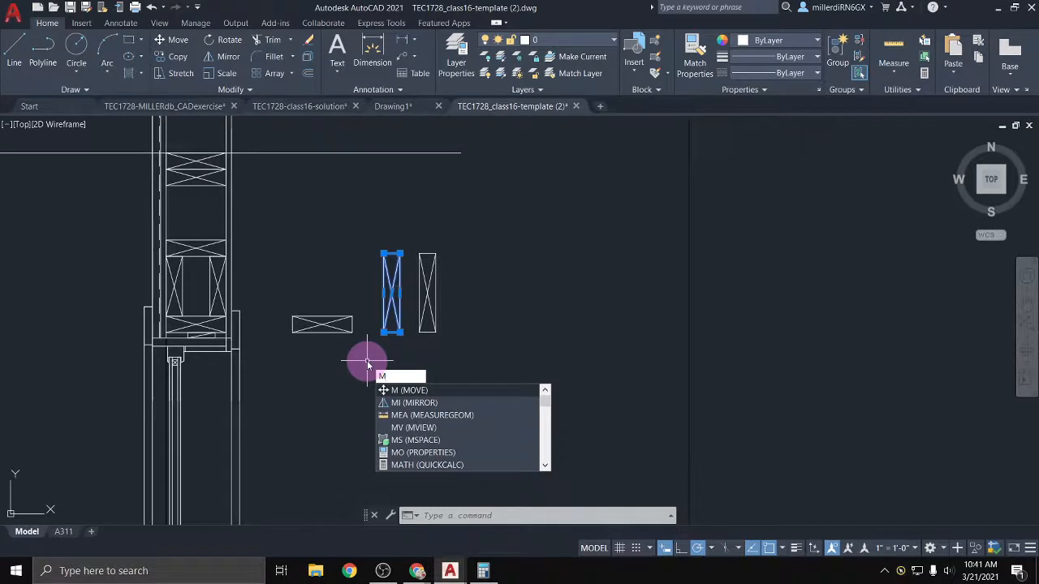
key("Return")
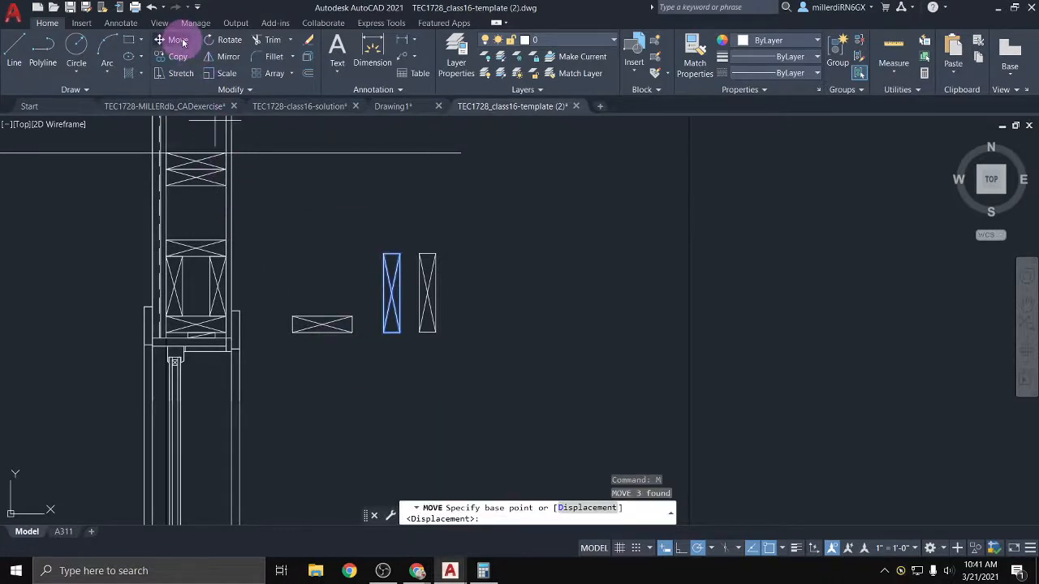
left_click(384, 331)
middle_click_drag(294, 214, 308, 274)
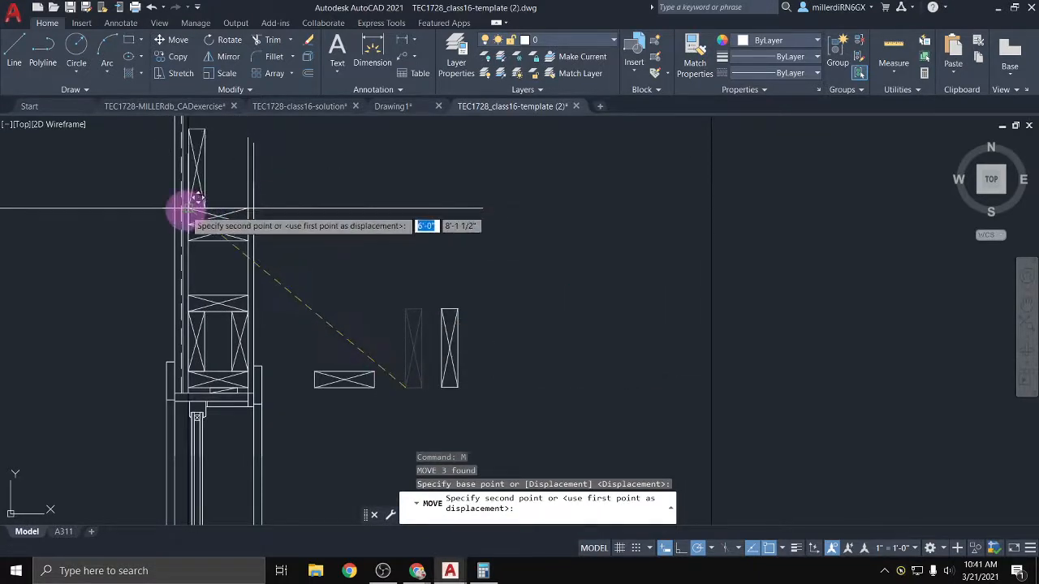
left_click(193, 207)
middle_click_drag(232, 213, 301, 304)
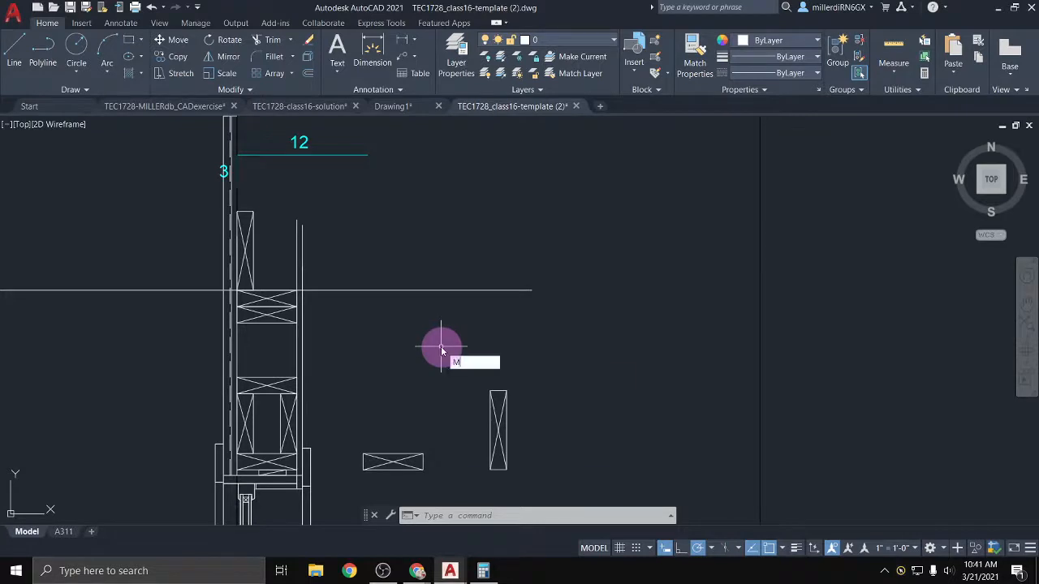
key("Return")
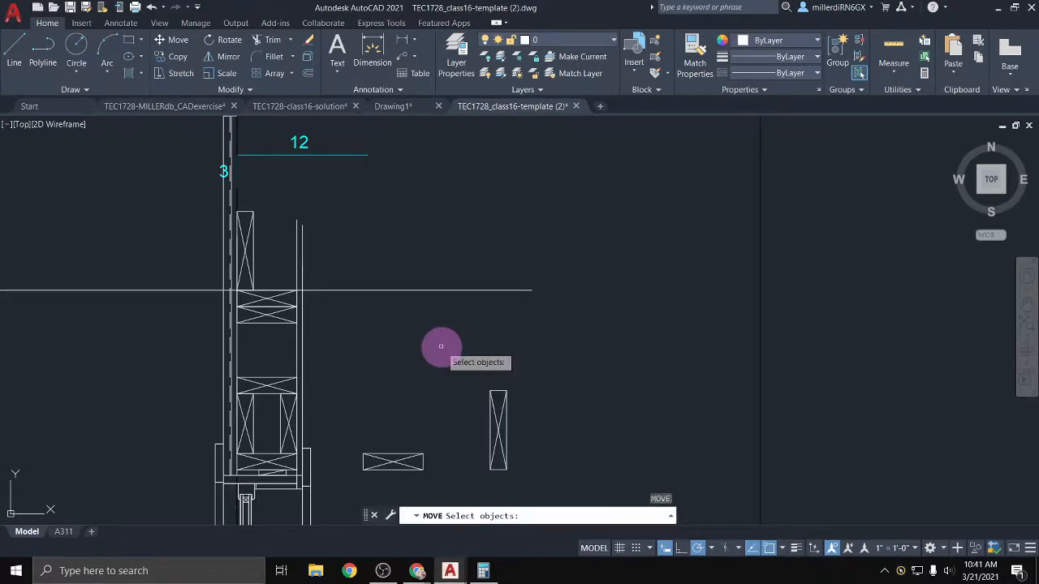
left_click(464, 371)
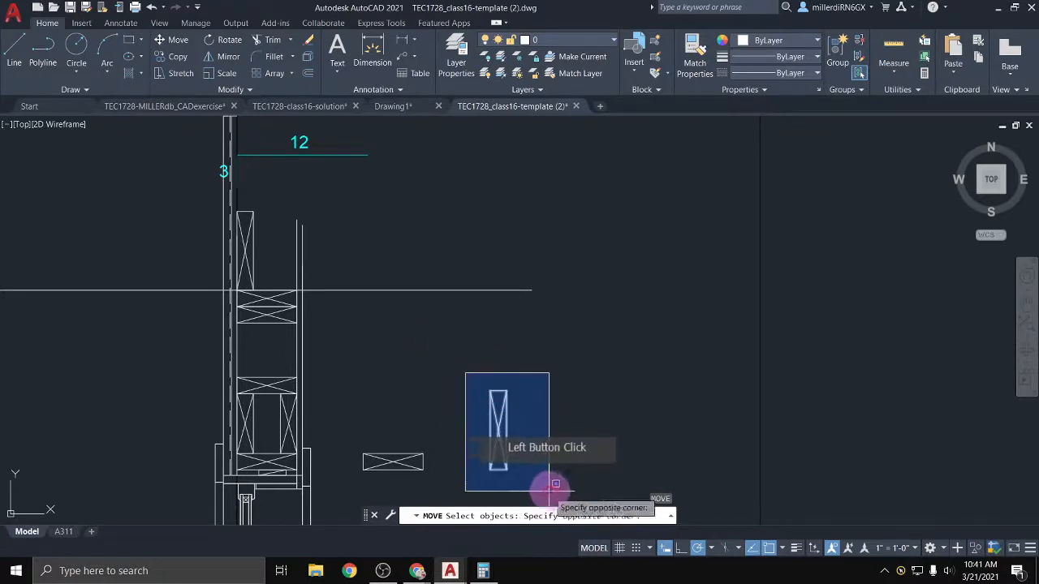
left_click(553, 498)
key("Return")
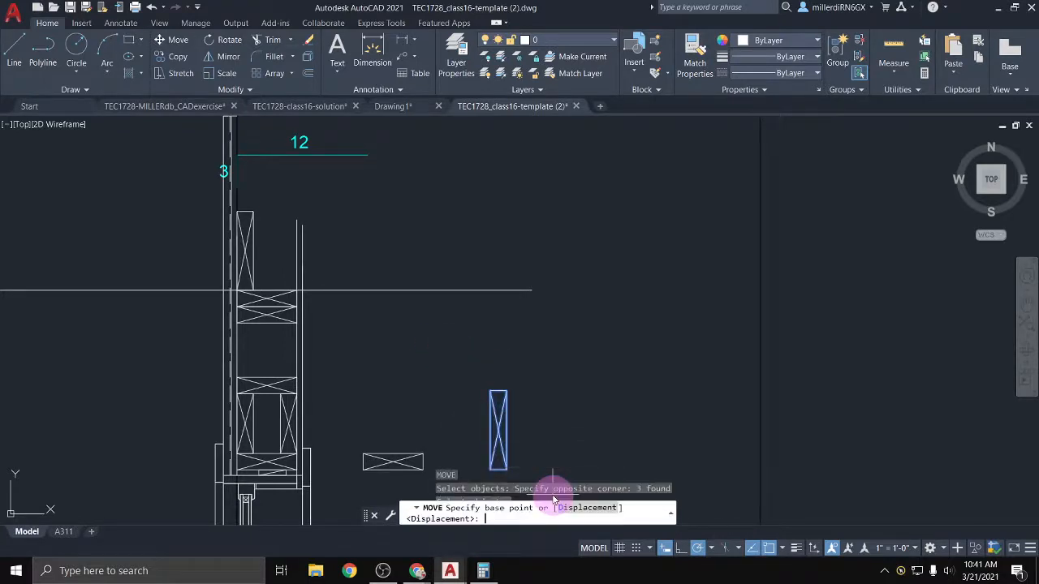
left_click(490, 469)
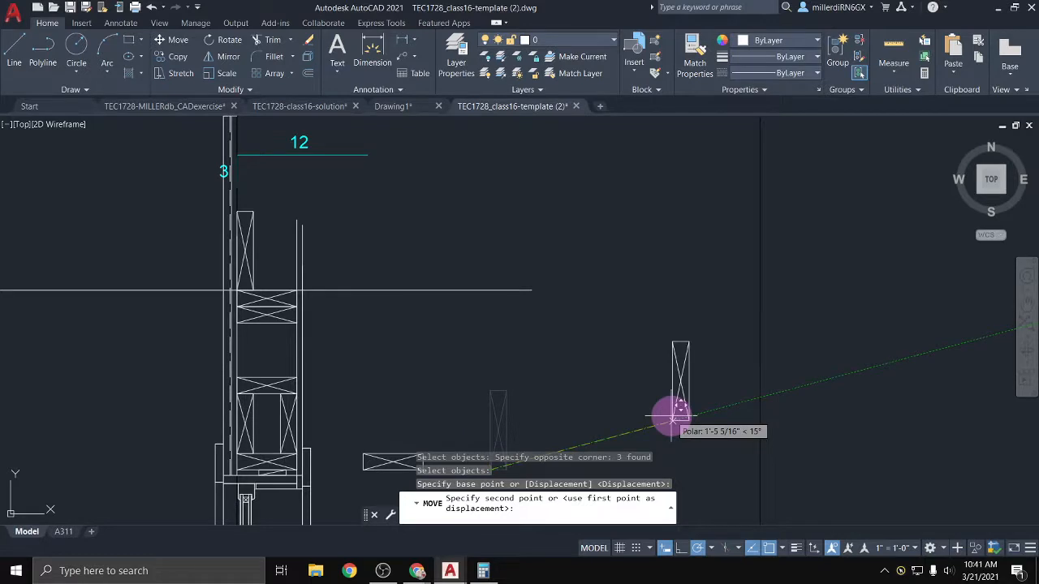
key("Escape")
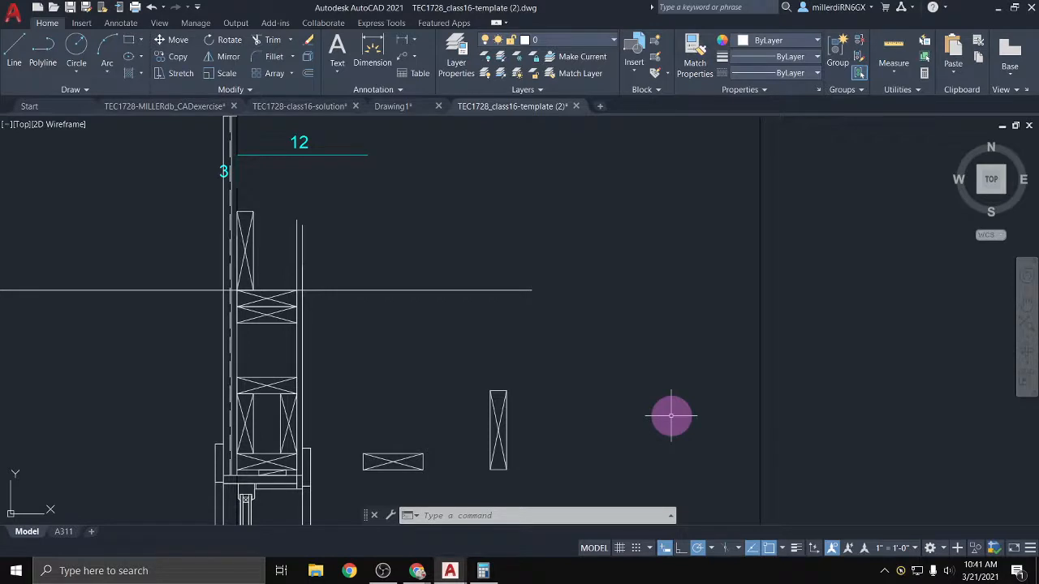
Delete the long horizontal polyline running through the wall at the T.O. PLATE level
left_click(345, 289)
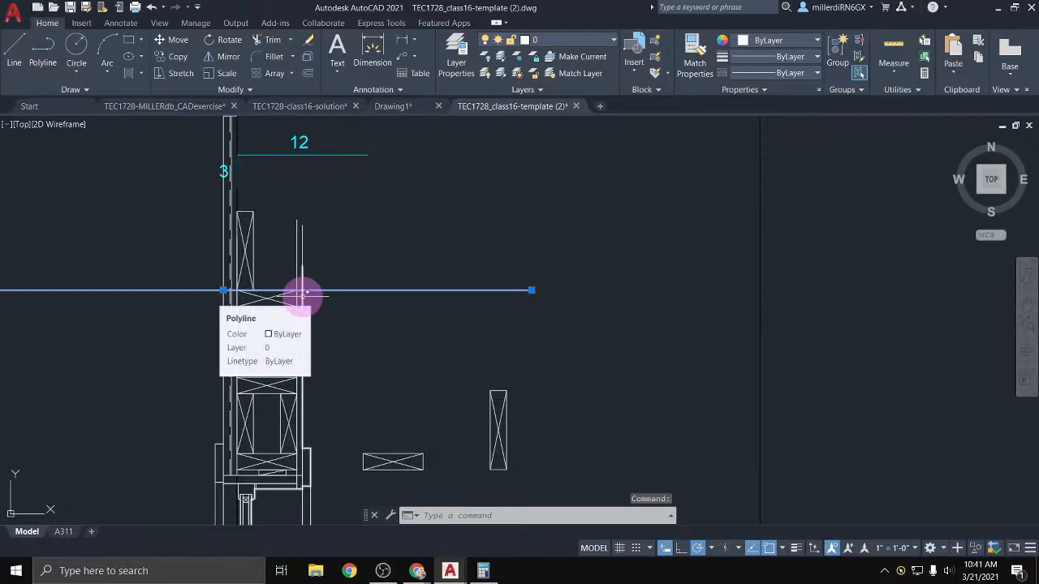
scroll(332, 280, "down", 2)
middle_click_drag(332, 281, 428, 291)
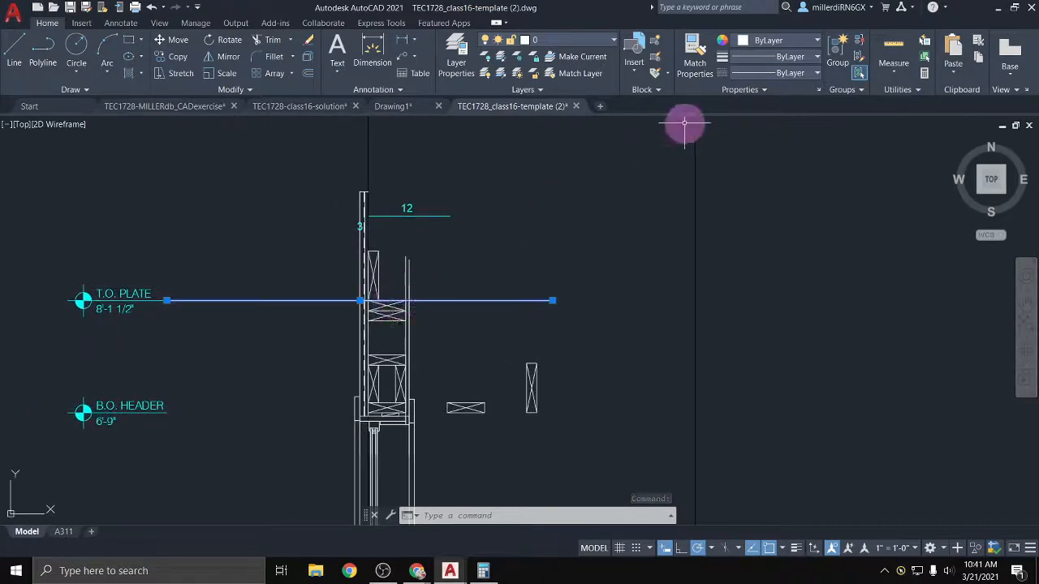
key("Delete")
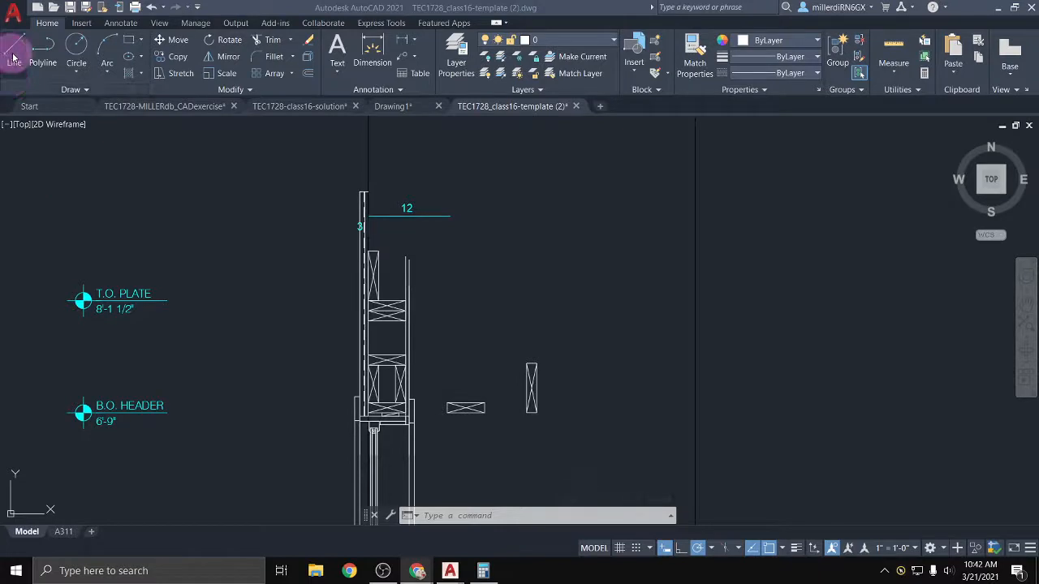
left_click(212, 232)
left_click(445, 303)
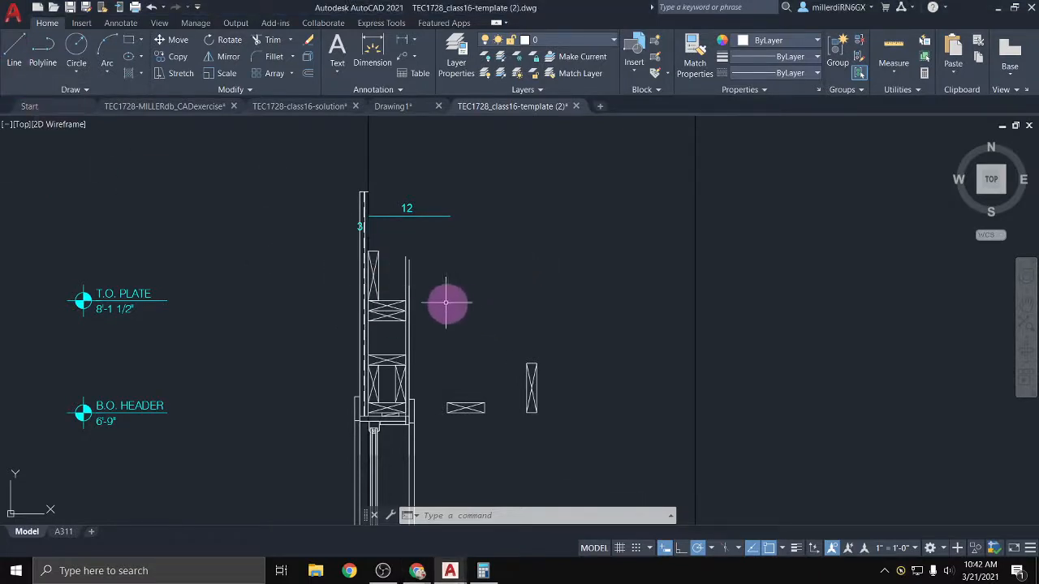
left_click(441, 305)
key("Escape")
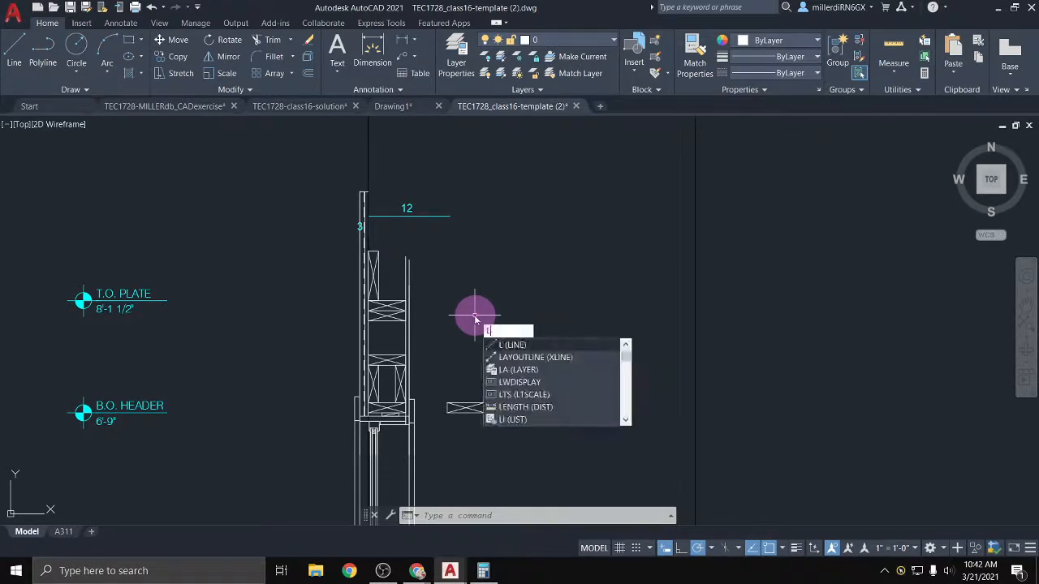
Draw connected lines from the top plate's inner upper corner, 3' straight up and 12' horizontally to the right
key("Return")
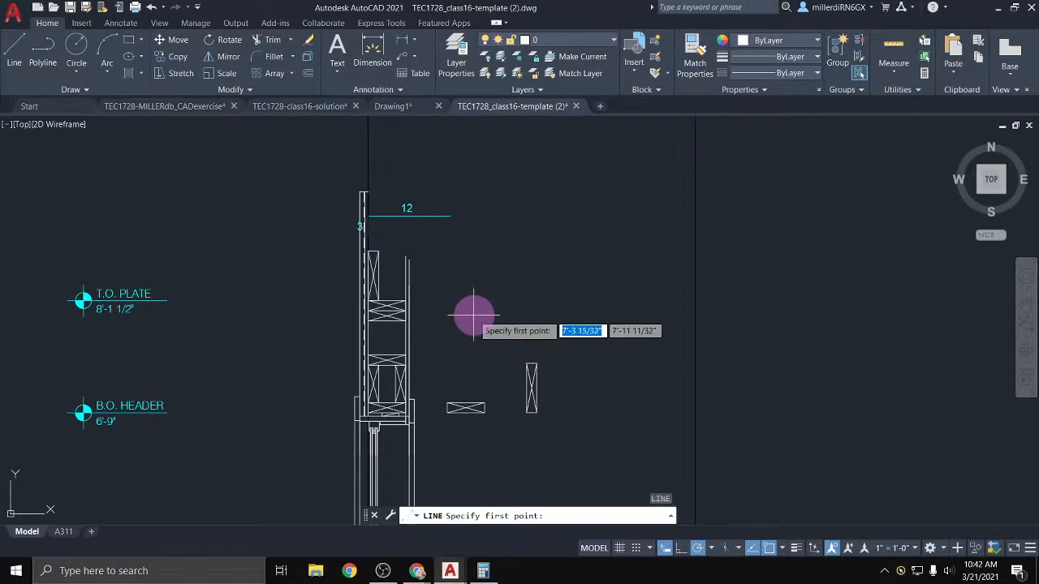
scroll(428, 302, "up", 5)
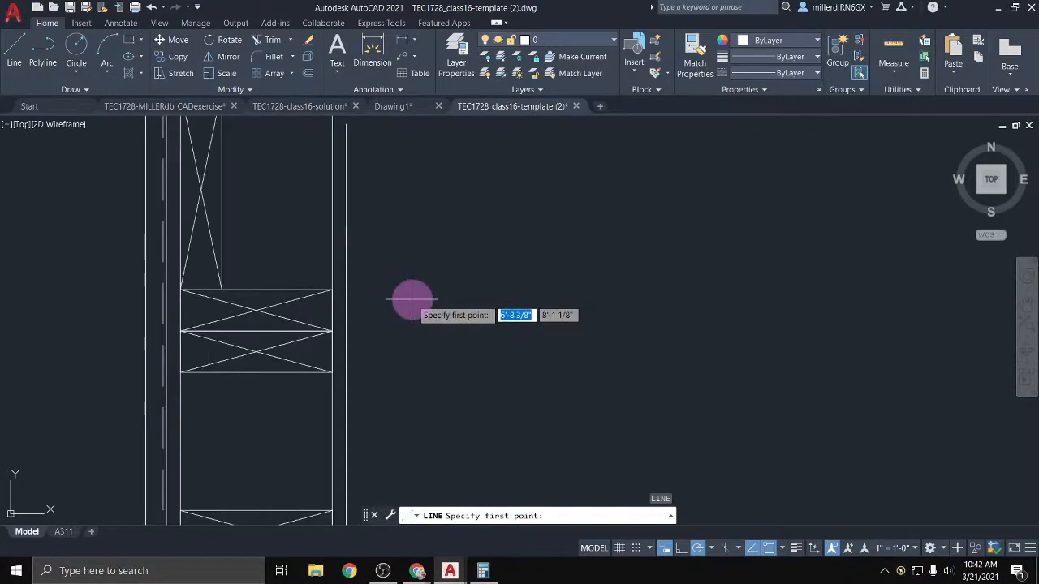
left_click(332, 290)
scroll(332, 289, "down", 5)
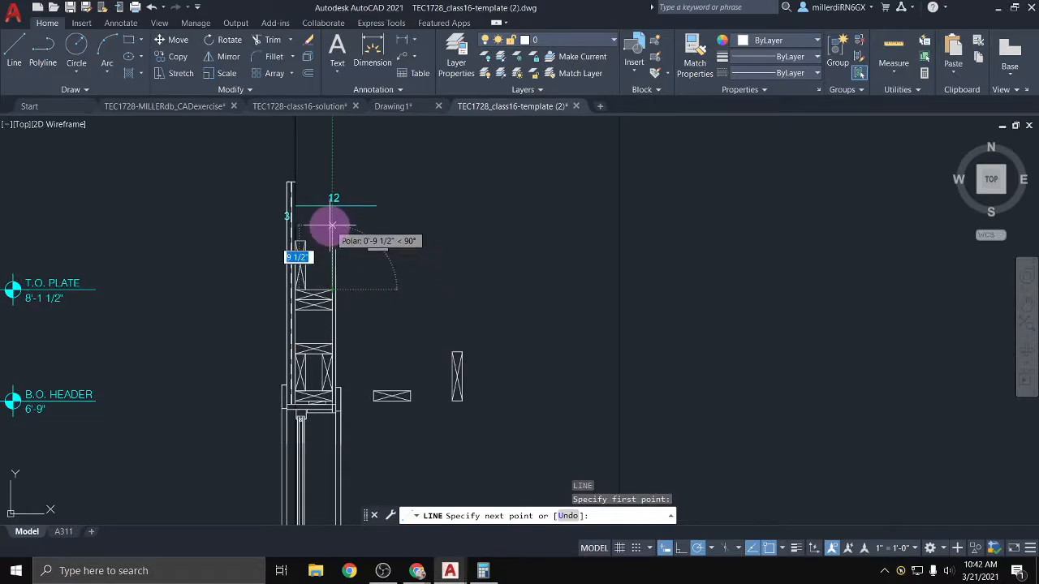
scroll(328, 225, "down", 4)
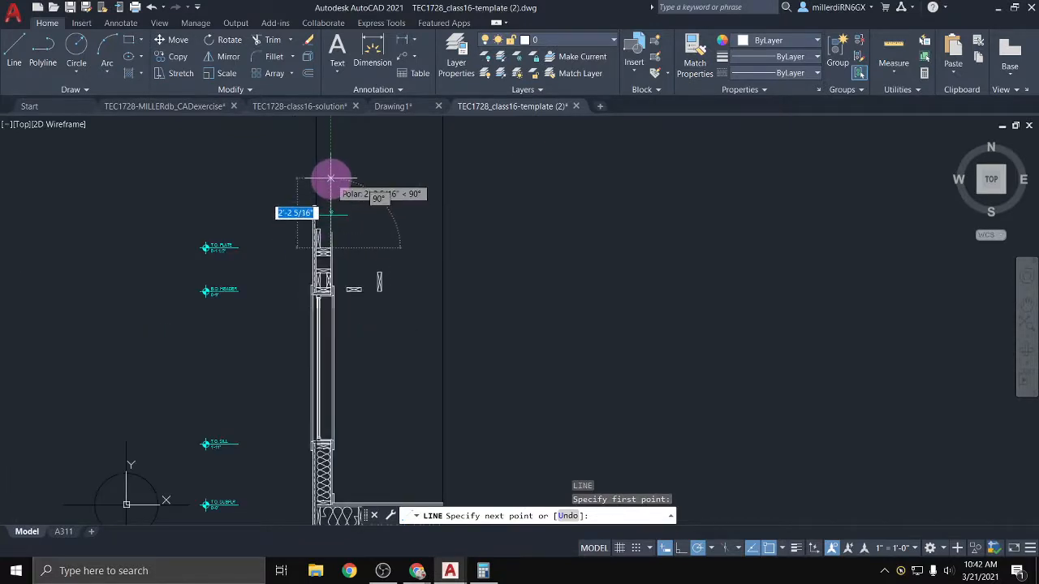
type("3")
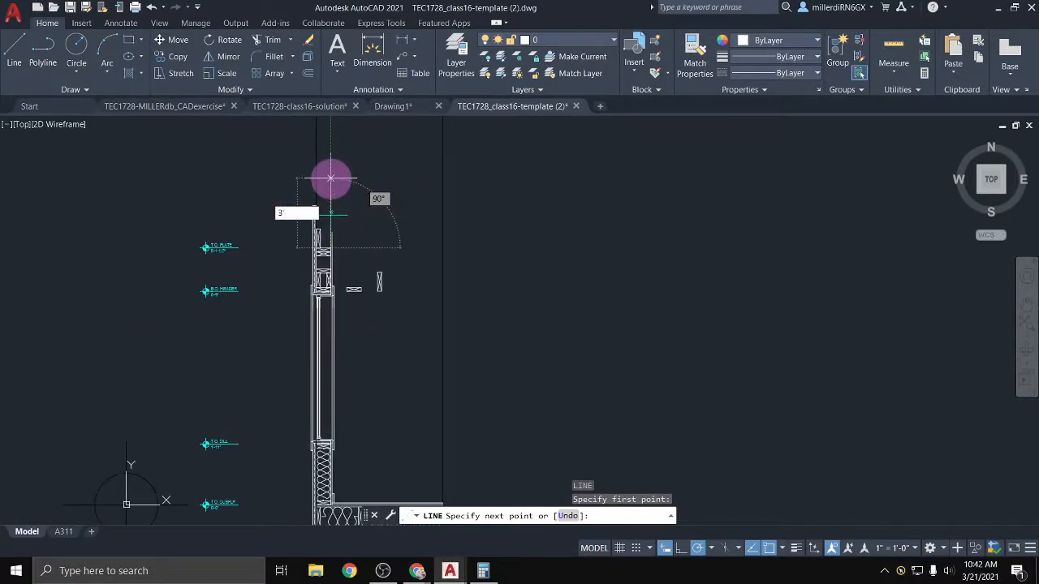
type("'")
key("Return")
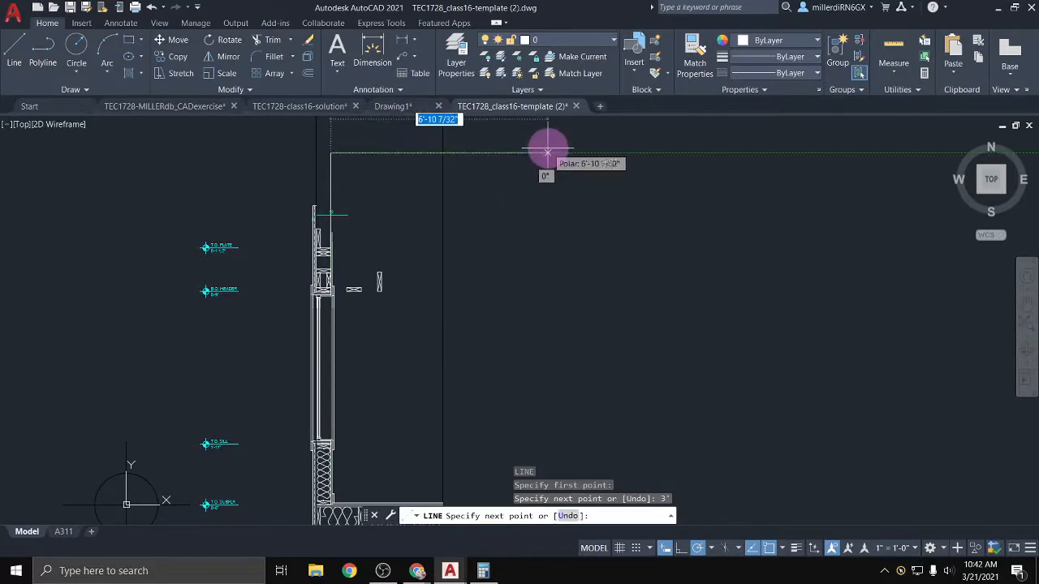
type("12")
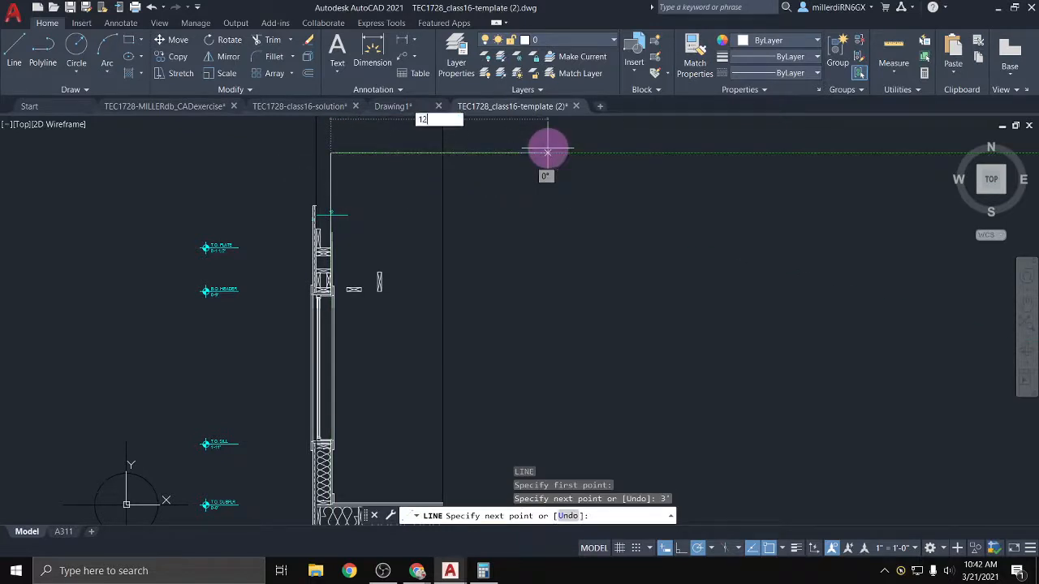
type("'")
key("Return")
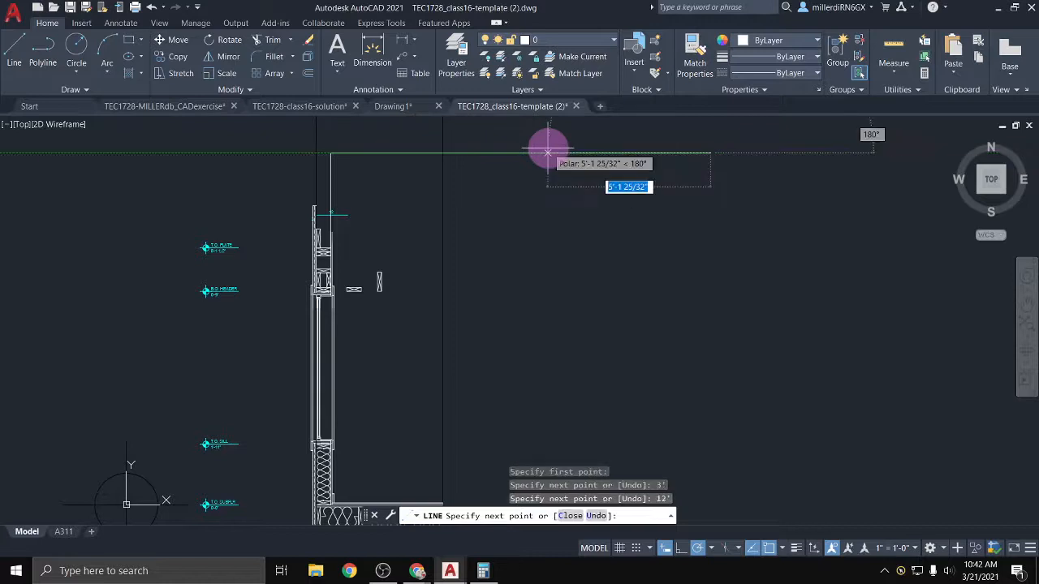
Close the 3:12 triangle with a sloped line back to the top plate's inner upper corner and end the Line command
scroll(331, 234, "up", 4)
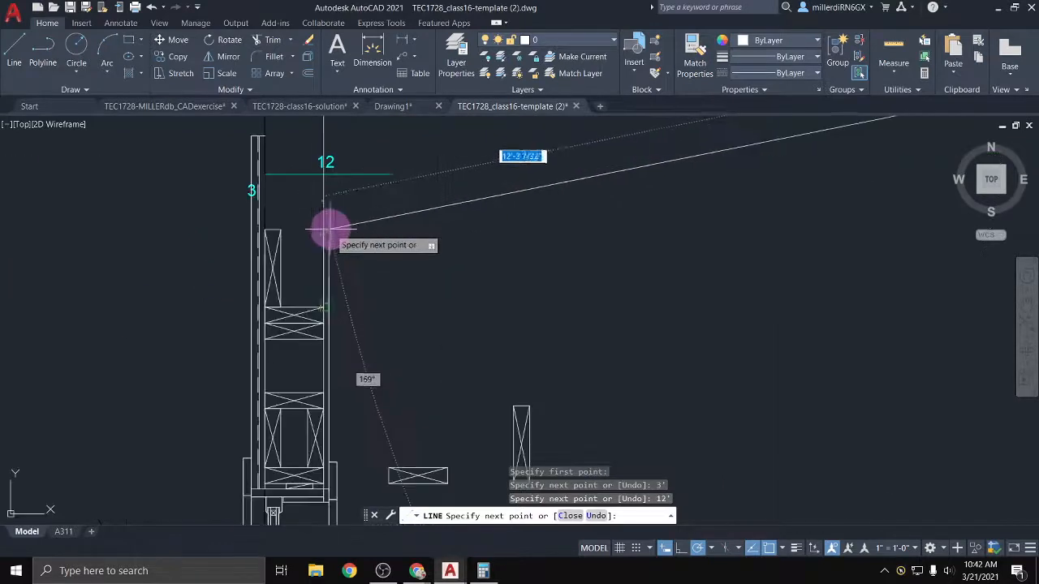
left_click(324, 306)
scroll(450, 286, "down", 2)
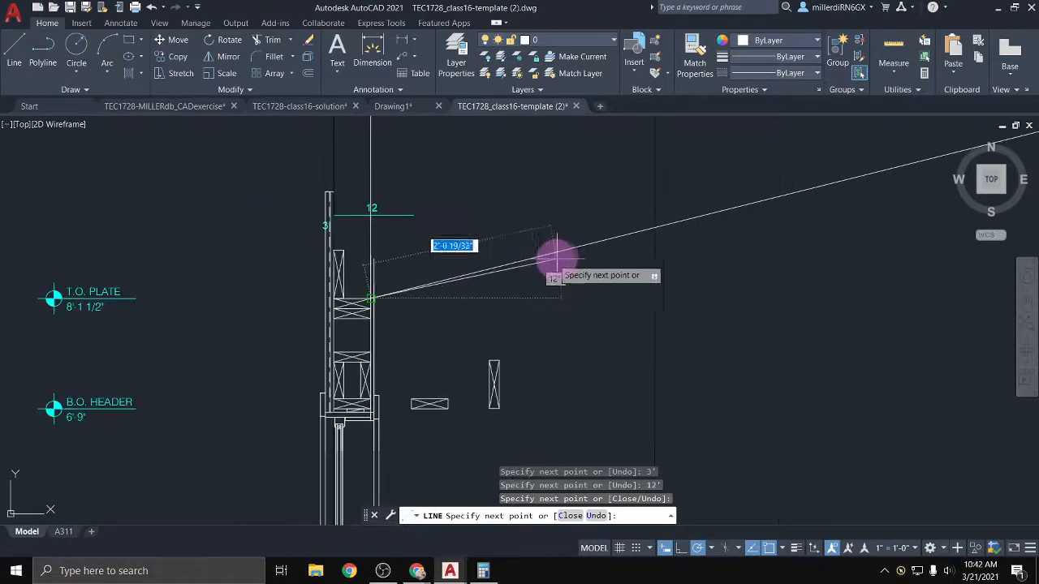
key("Escape")
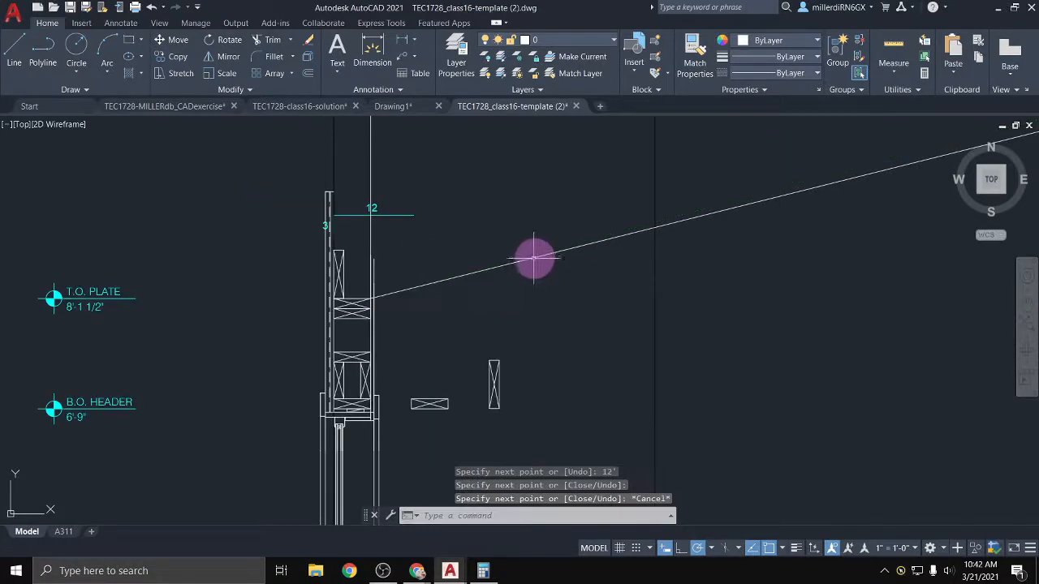
Delete the triangle's 3' vertical and 12' horizontal construction lines, keeping the sloped line
scroll(414, 212, "down", 2)
middle_click_drag(422, 211, 400, 292)
left_click(386, 216)
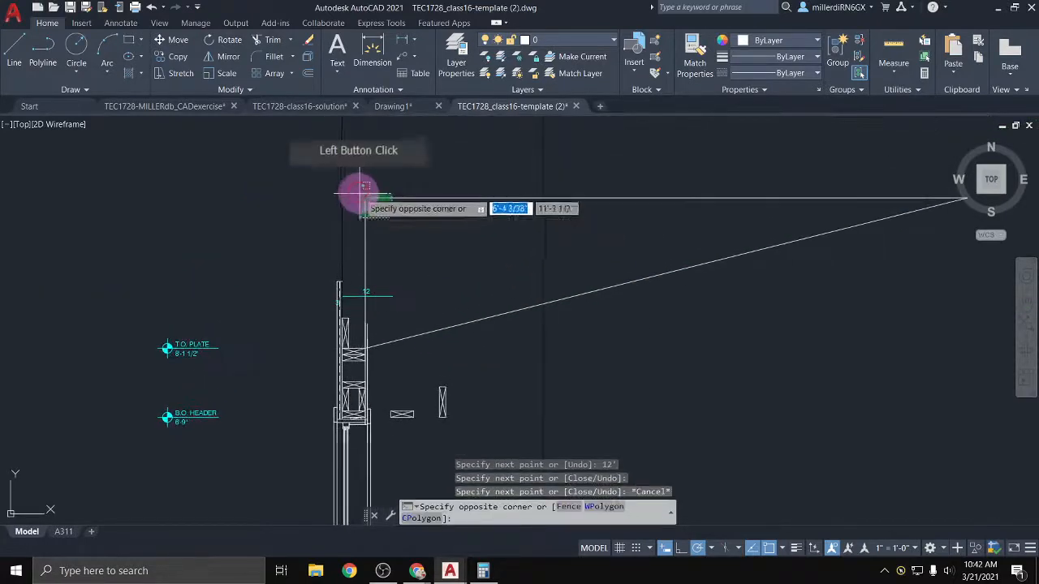
left_click(356, 188)
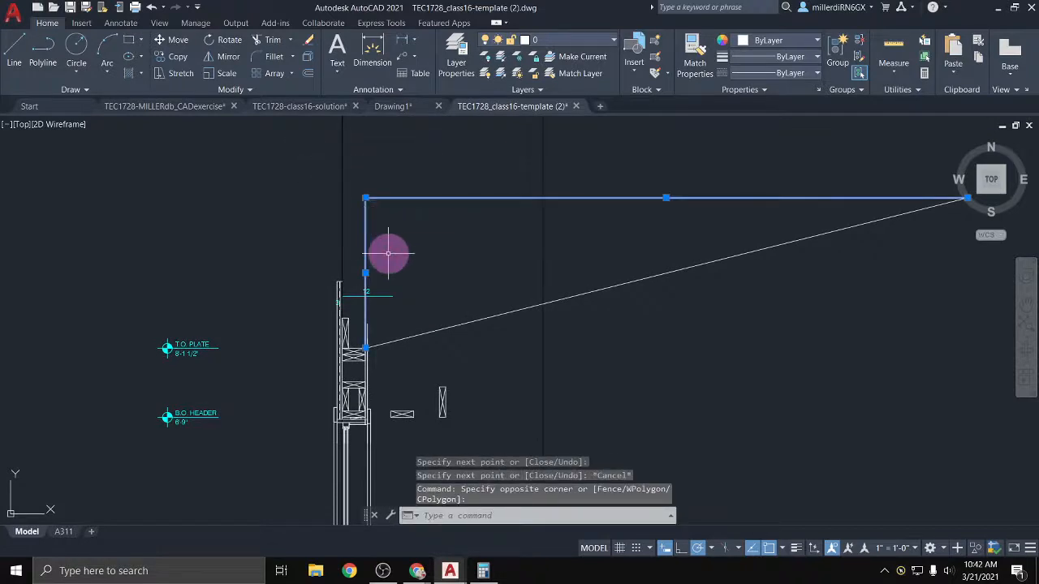
key("Delete")
Delete the two spare lumber sections, one flat and one upright, beside the wall
scroll(425, 399, "up", 3)
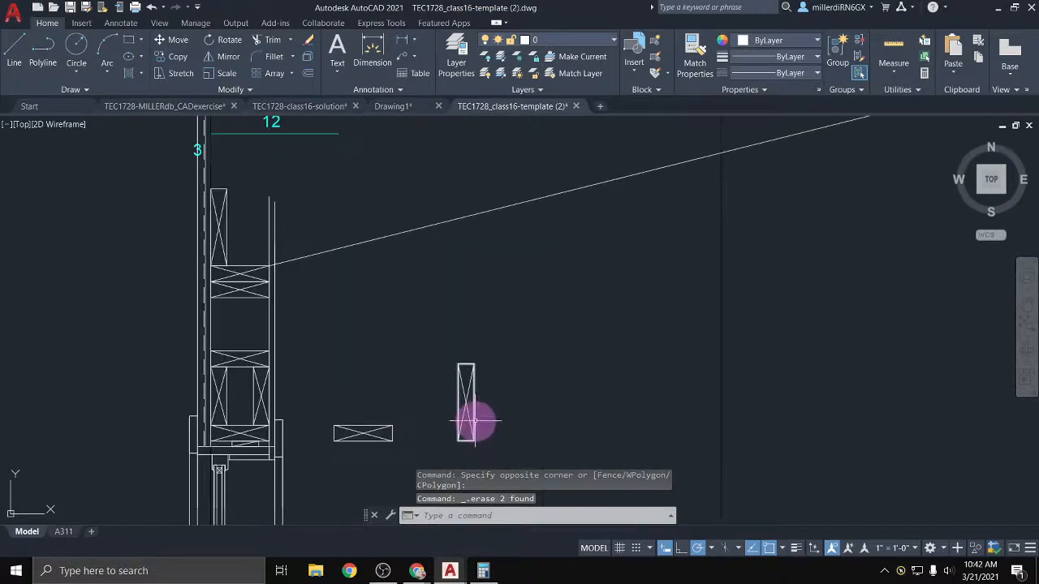
scroll(487, 424, "up", 1)
left_click(507, 428)
left_click(319, 301)
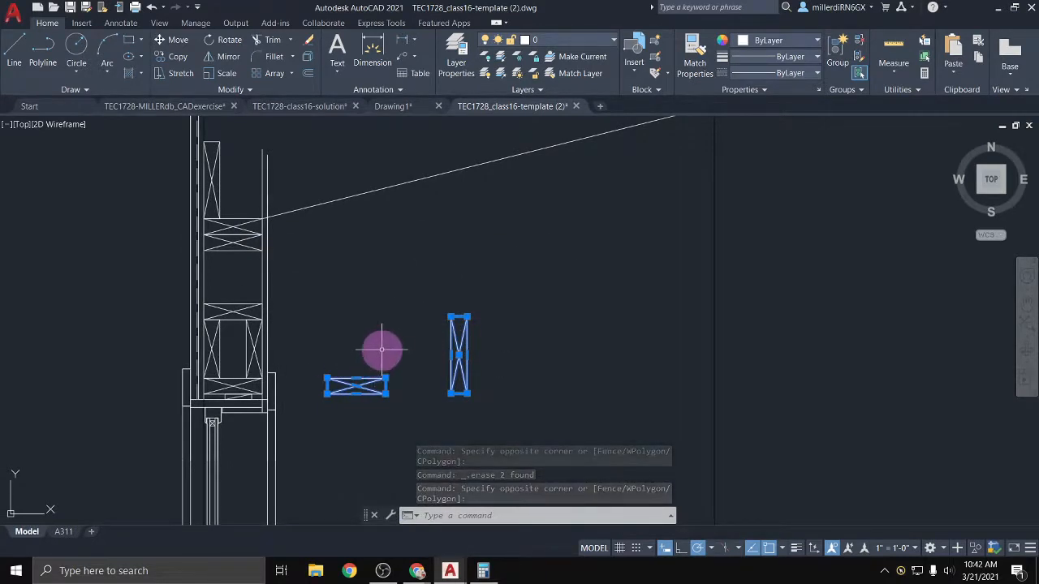
key("Delete")
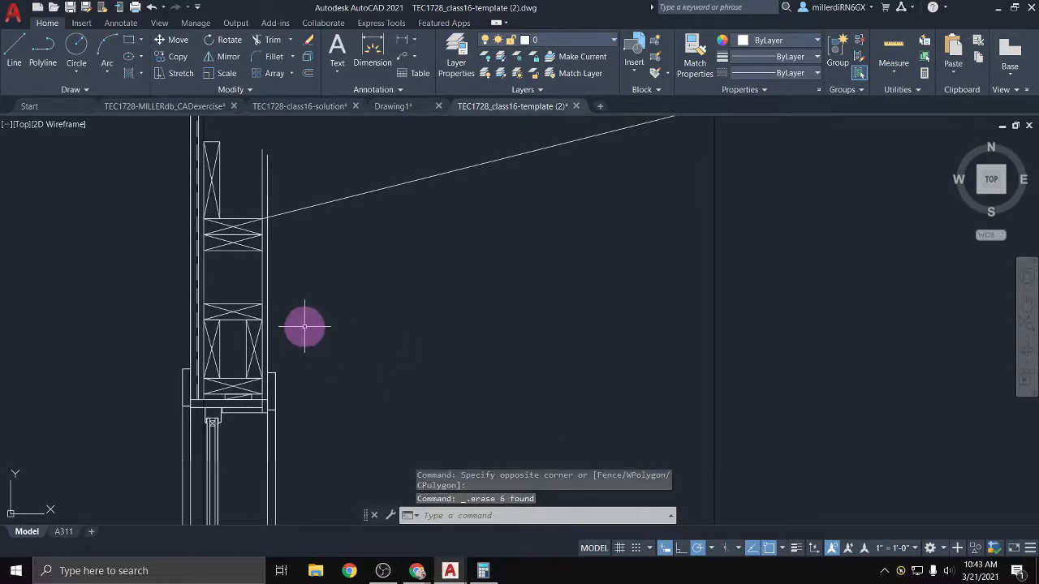
Switch to the TEC1728-class16-solution drawing and examine the rafter's sloped bottom line at the top plate and the ceiling GWB note
middle_click_drag(301, 229, 286, 288)
left_click(283, 281)
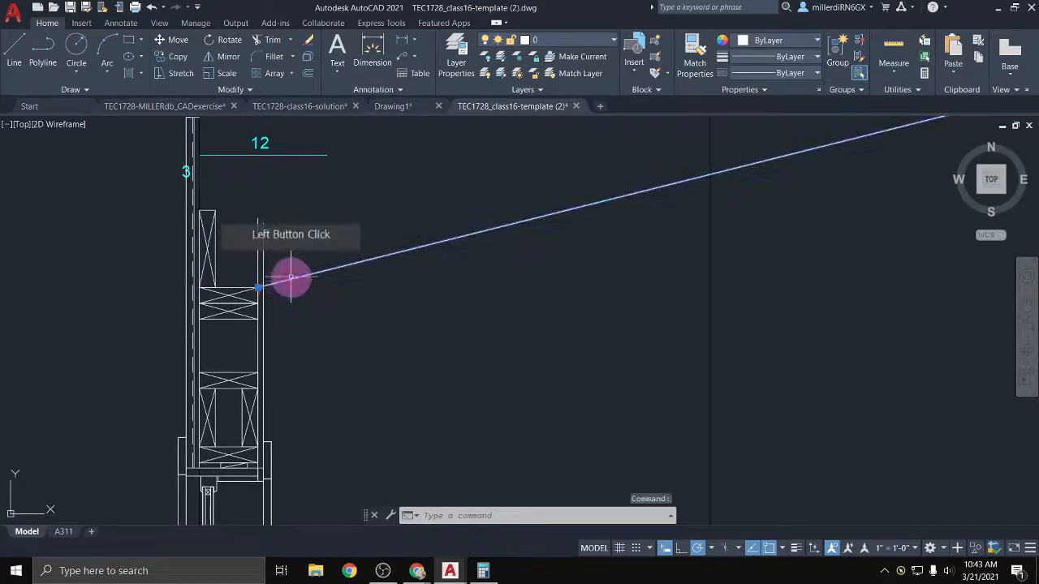
left_click(325, 107)
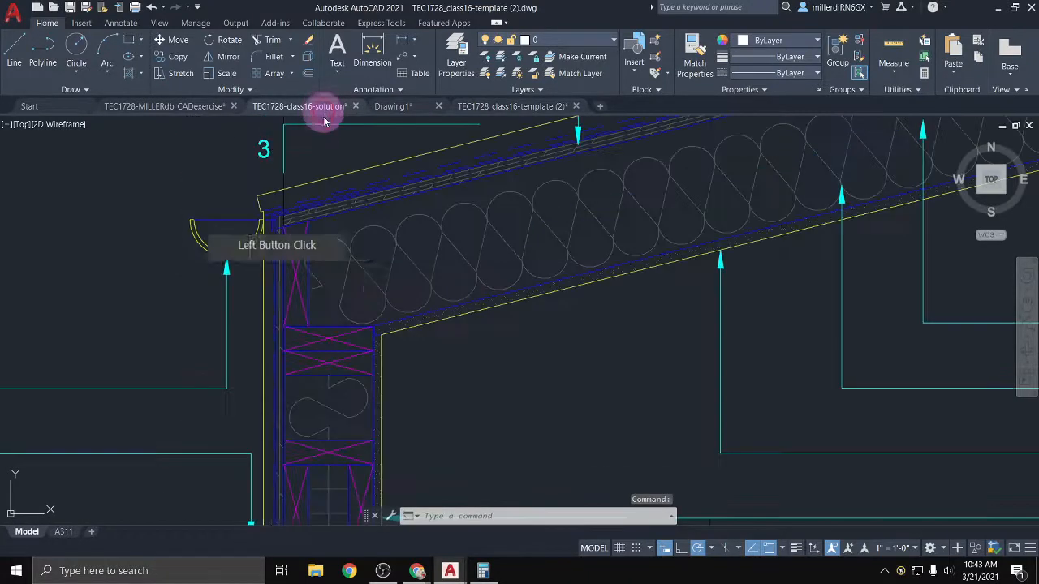
left_click(402, 319)
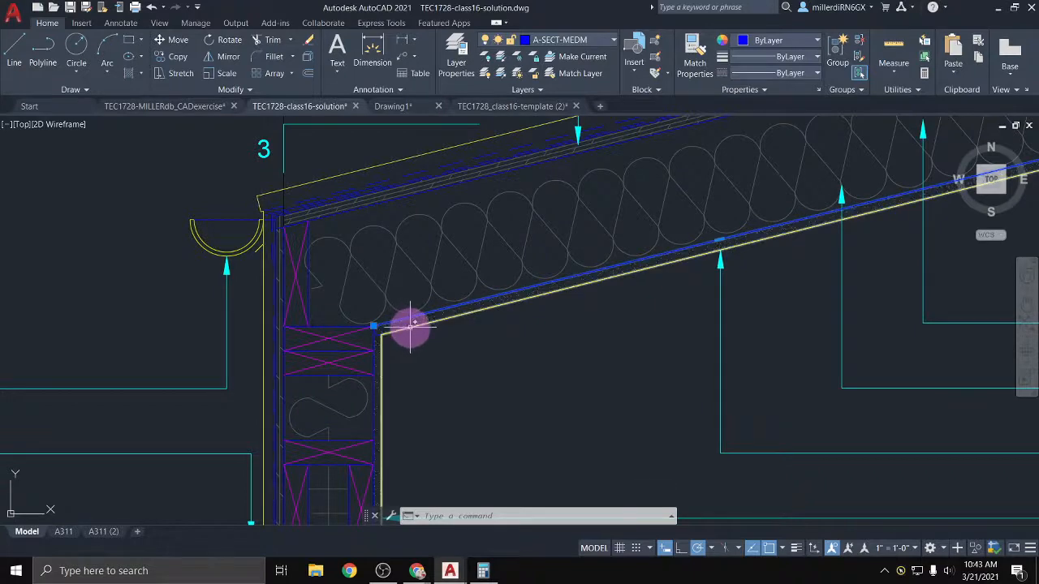
scroll(398, 333, "up", 4)
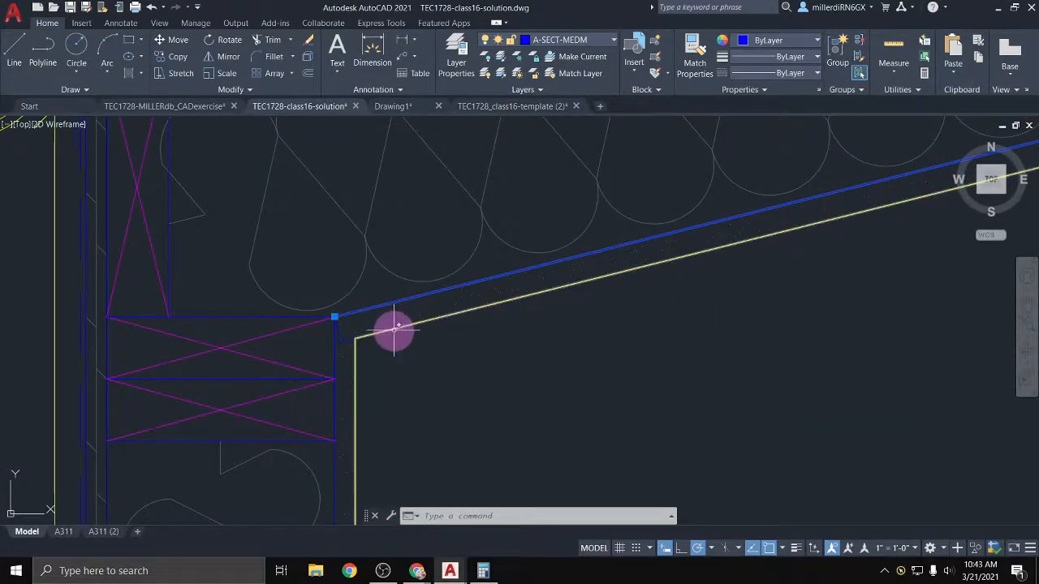
scroll(395, 330, "down", 4)
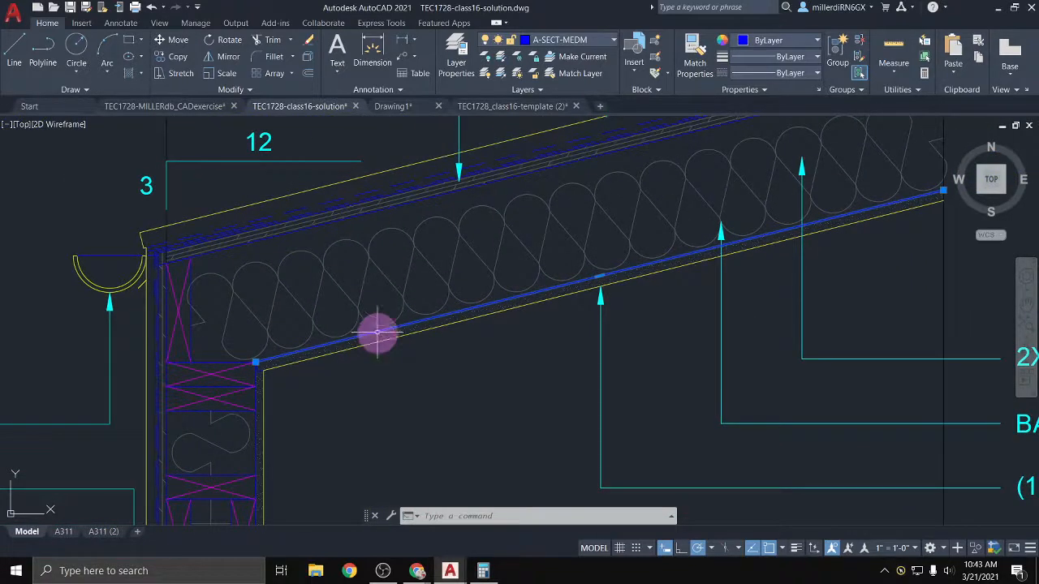
scroll(396, 347, "down", 3)
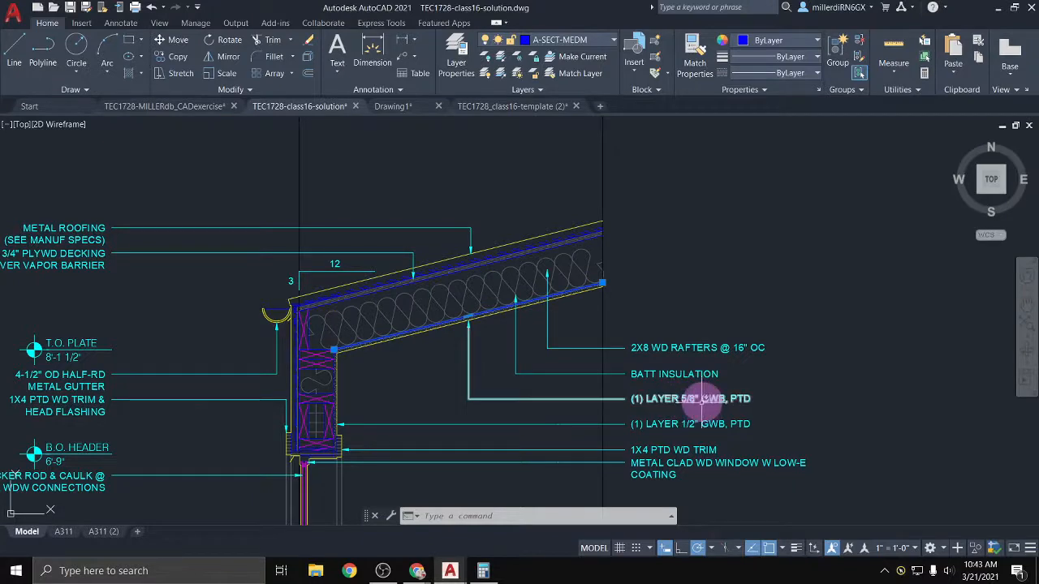
scroll(694, 410, "up", 4)
scroll(696, 403, "down", 2)
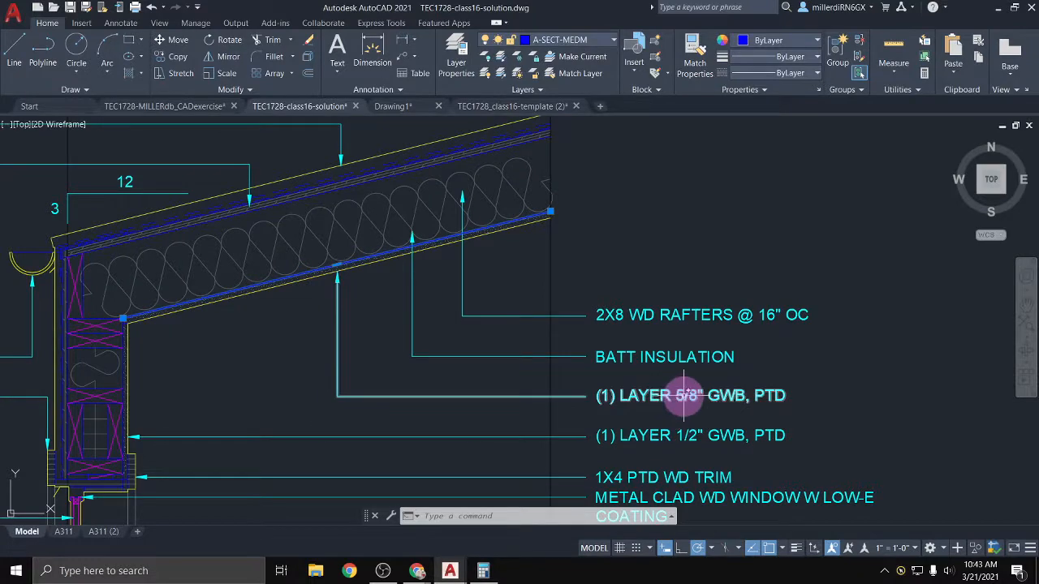
scroll(365, 357, "up", 1)
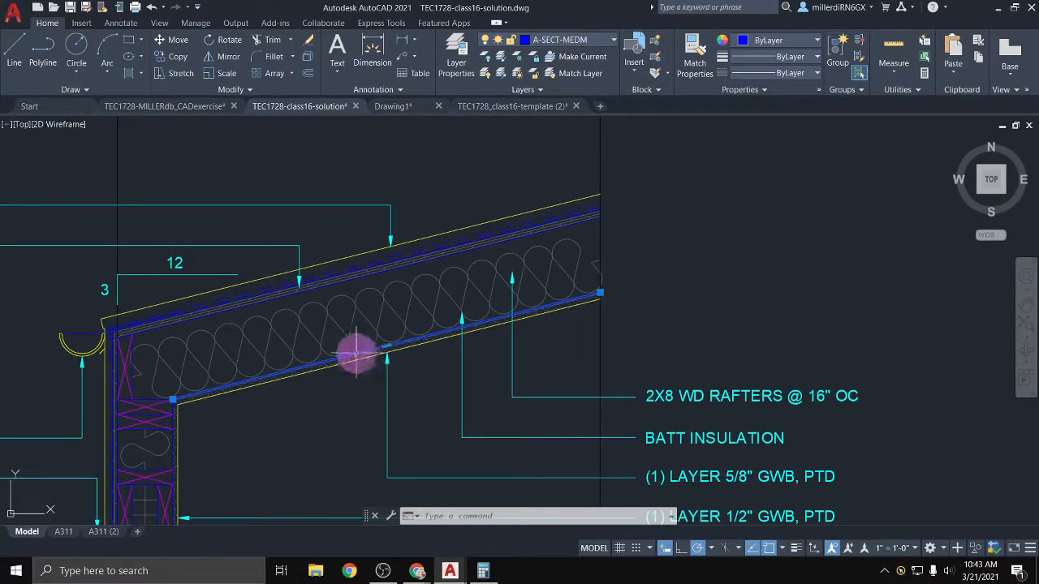
Examine the rafter's top line and the plywood decking lines above it, together with the decking note
scroll(353, 353, "up", 1)
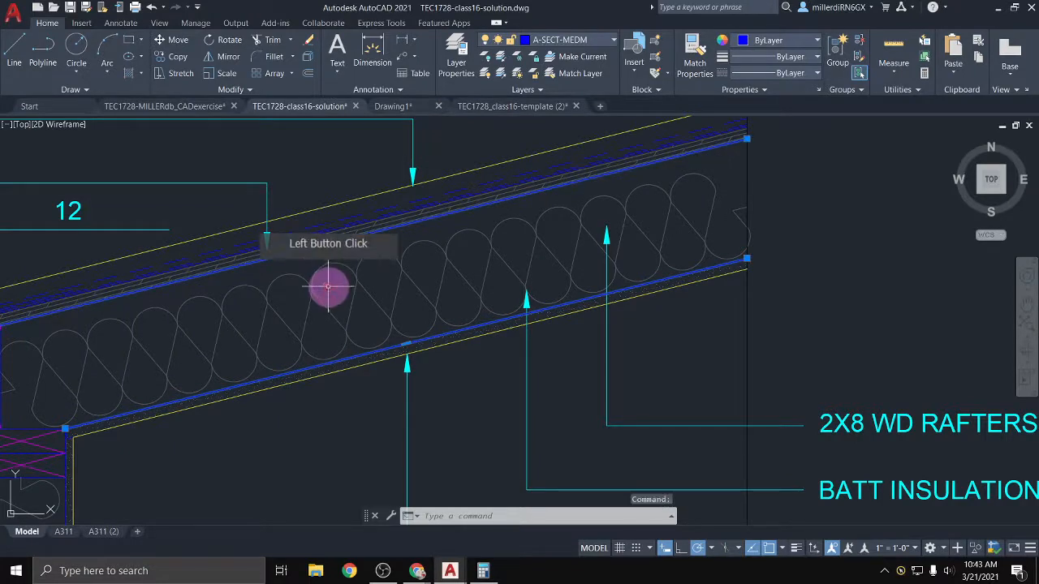
middle_click_drag(329, 287, 487, 301)
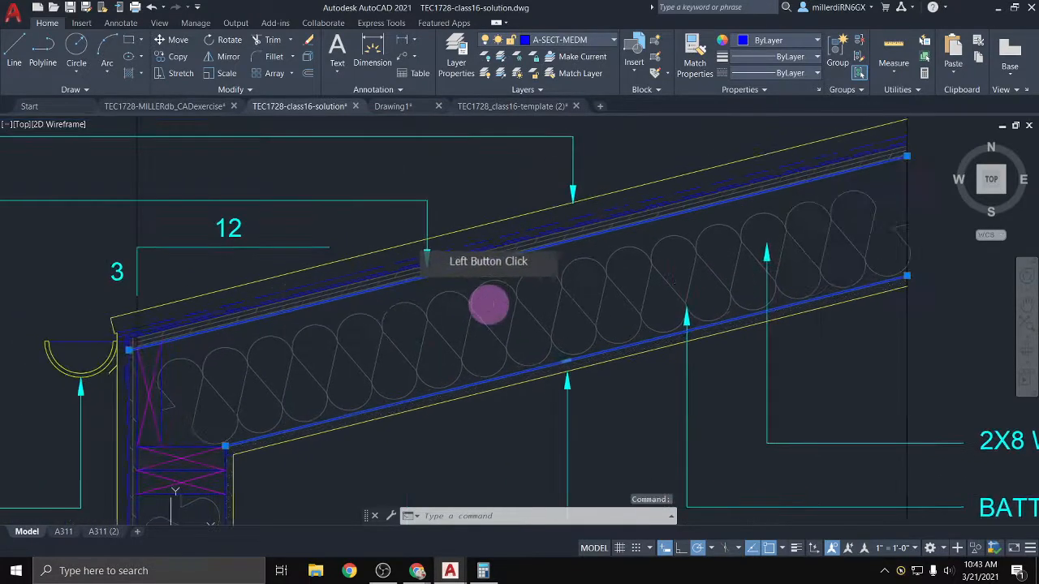
left_click(346, 294)
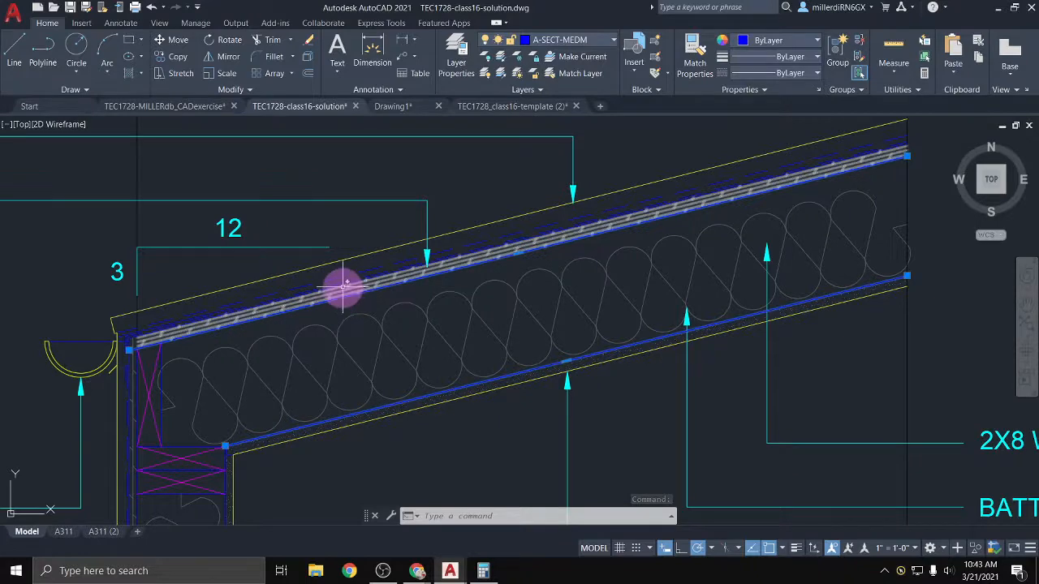
left_click(349, 283)
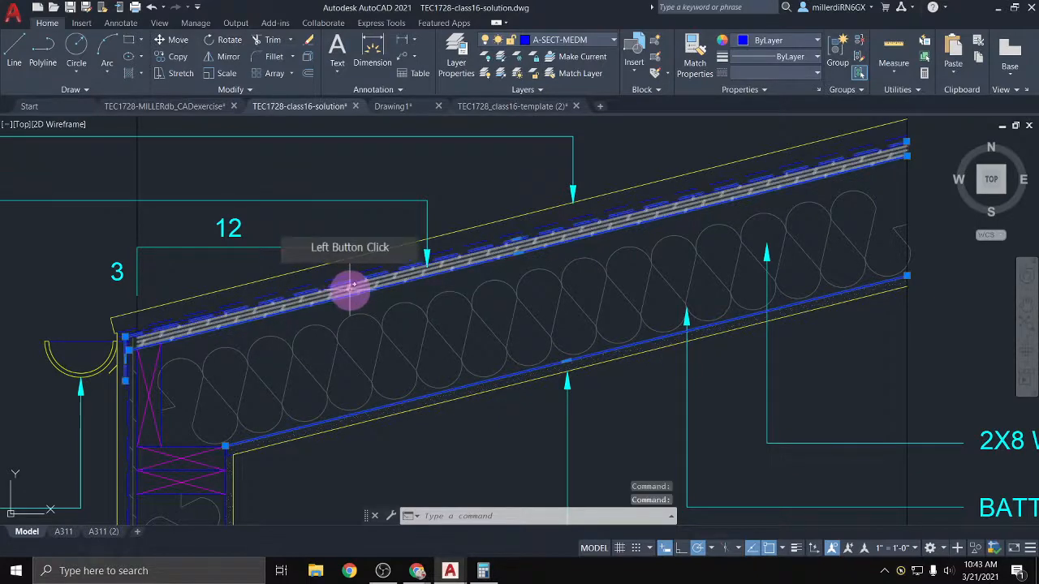
key("Escape")
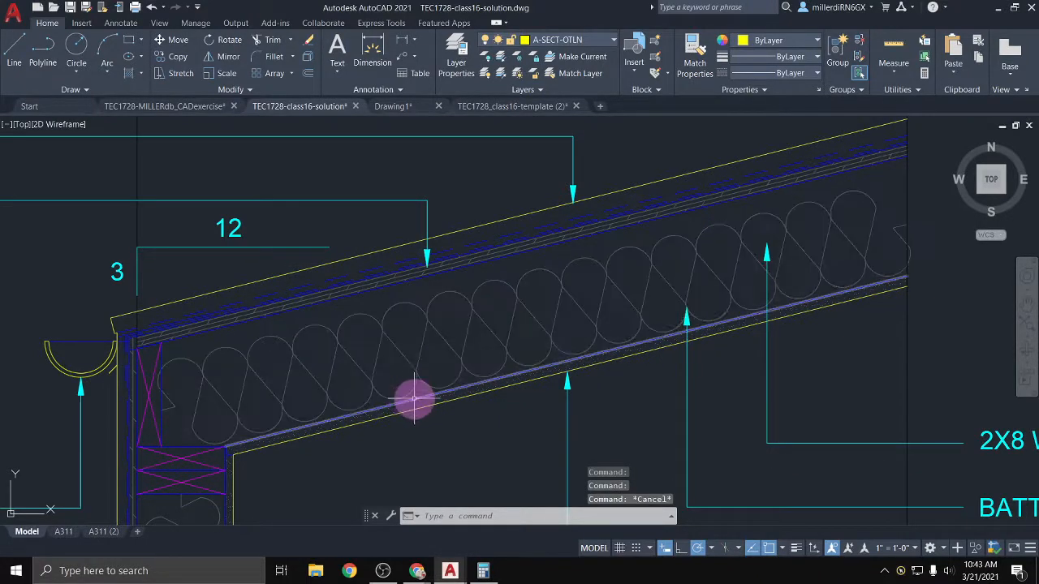
left_click(376, 307)
left_click(369, 289)
scroll(365, 283, "up", 5)
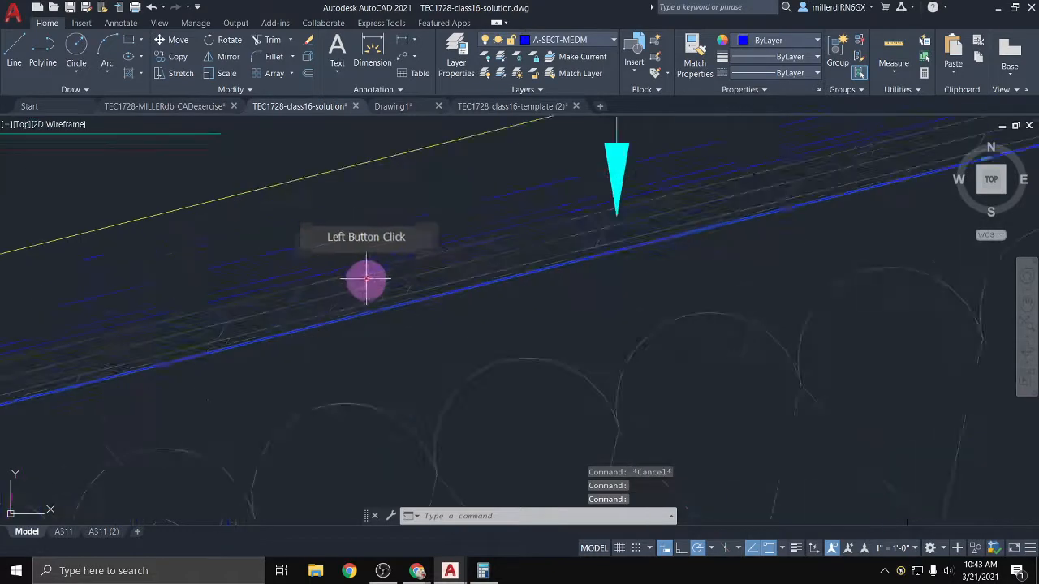
left_click(370, 262)
scroll(369, 264, "down", 5)
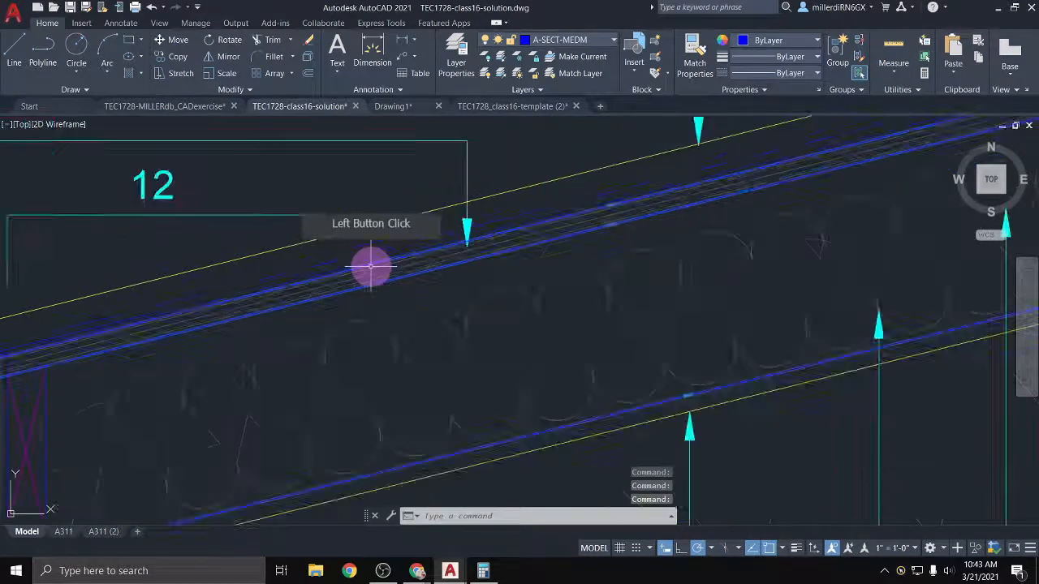
scroll(366, 269, "down", 3)
middle_click_drag(364, 269, 666, 292)
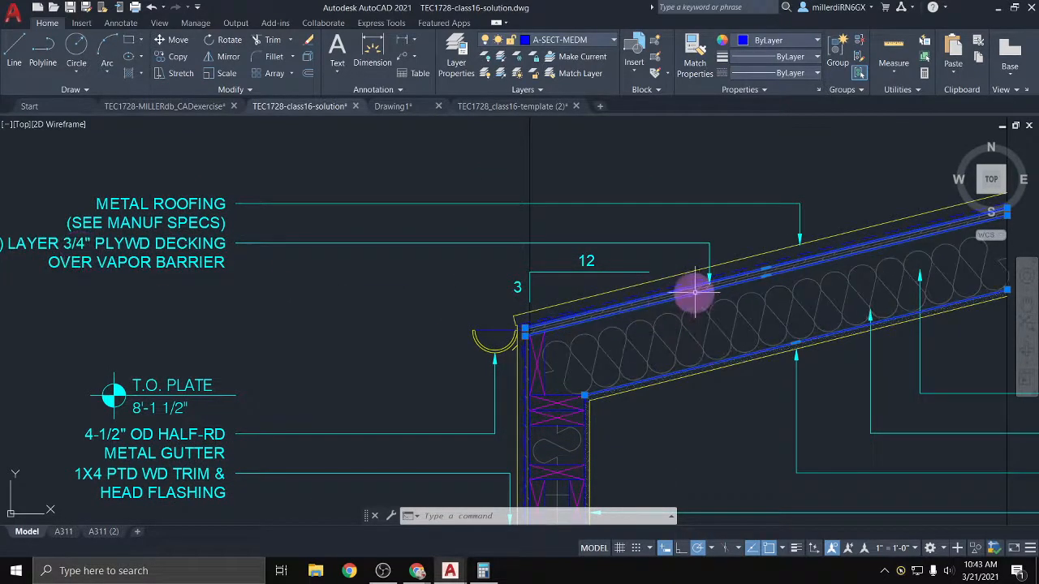
Examine the dashed vapor barrier line above the decking and how it turns down the wall at the eave
scroll(702, 278, "up", 6)
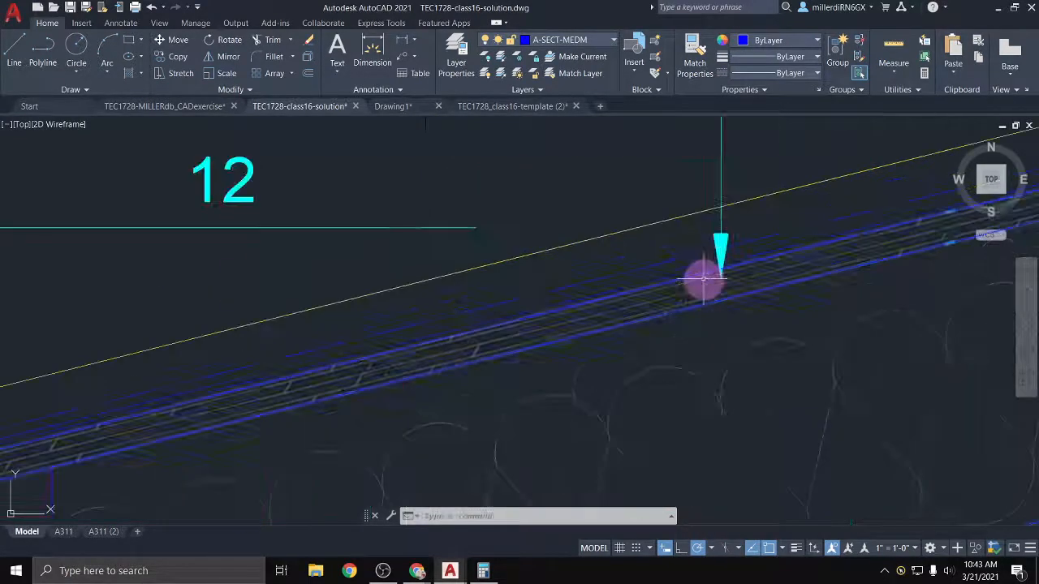
left_click(600, 294)
left_click(625, 292)
scroll(621, 292, "down", 3)
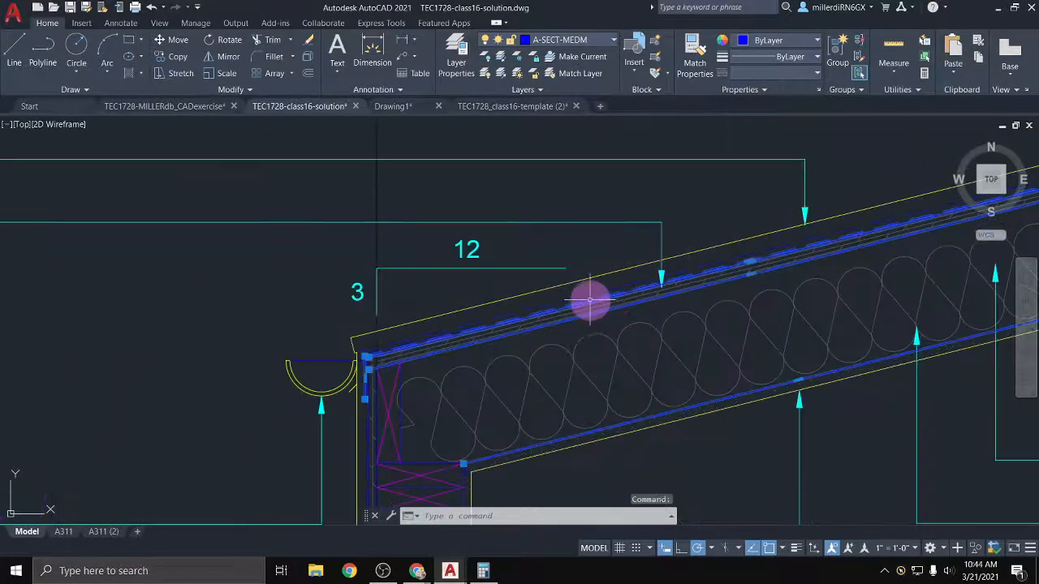
scroll(695, 278, "up", 5)
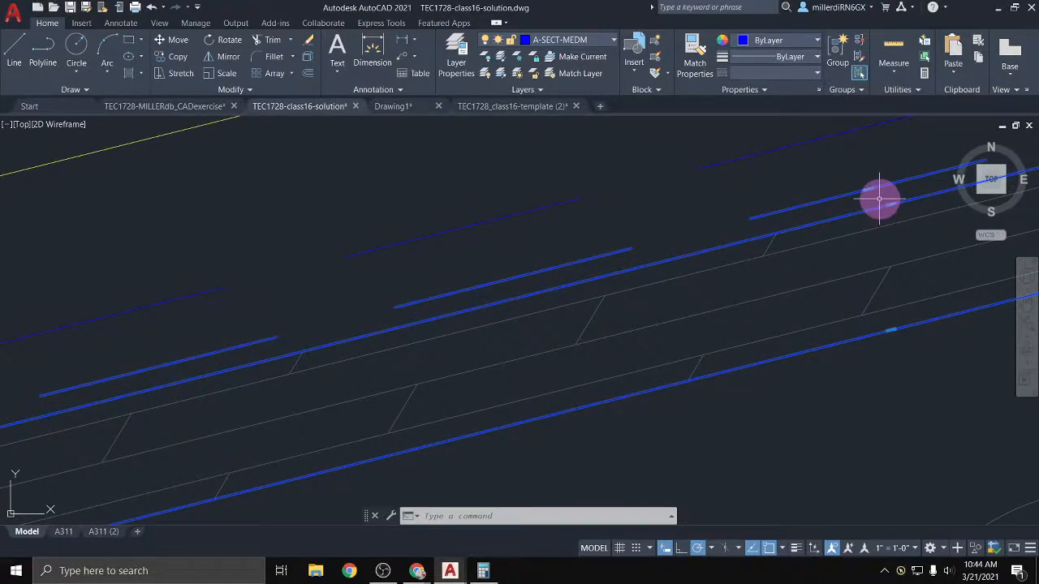
scroll(879, 199, "down", 2)
scroll(706, 244, "down", 2)
middle_click_drag(391, 341, 776, 239)
middle_click_drag(338, 370, 835, 237)
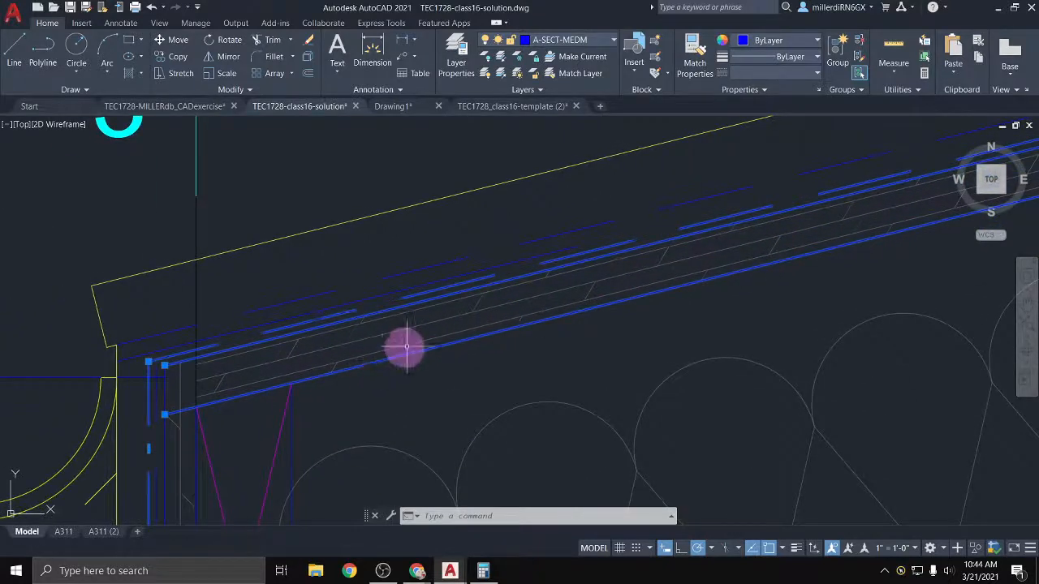
middle_click_drag(406, 347, 547, 224)
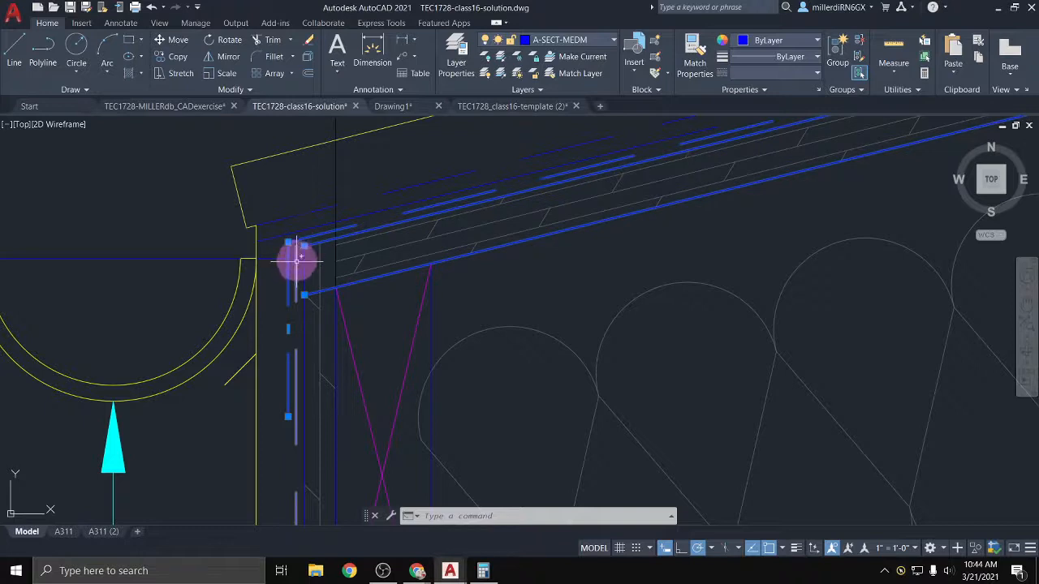
left_click(295, 237)
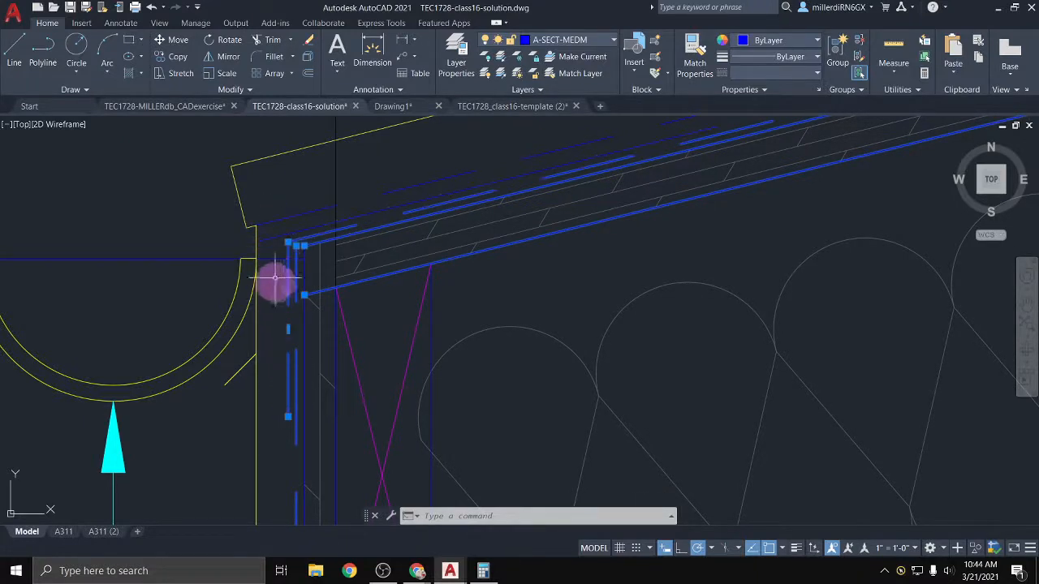
key("Escape")
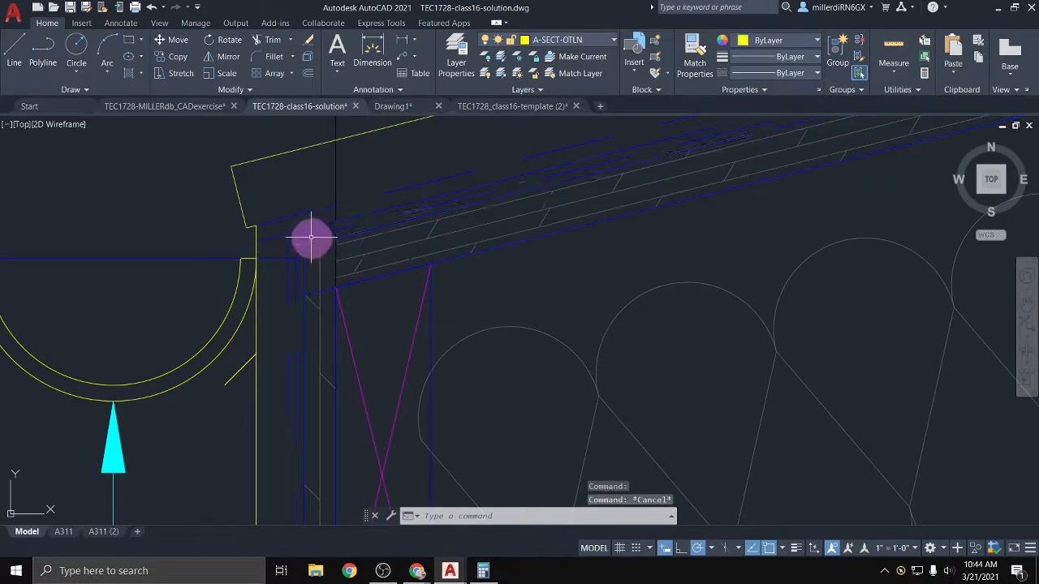
left_click(294, 235)
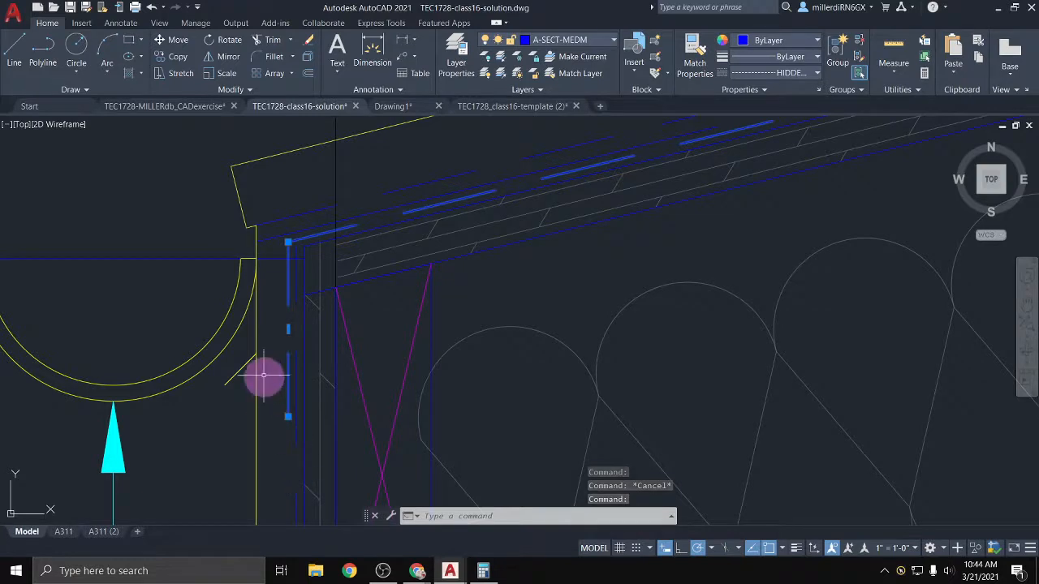
scroll(273, 348, "down", 2)
key("Escape")
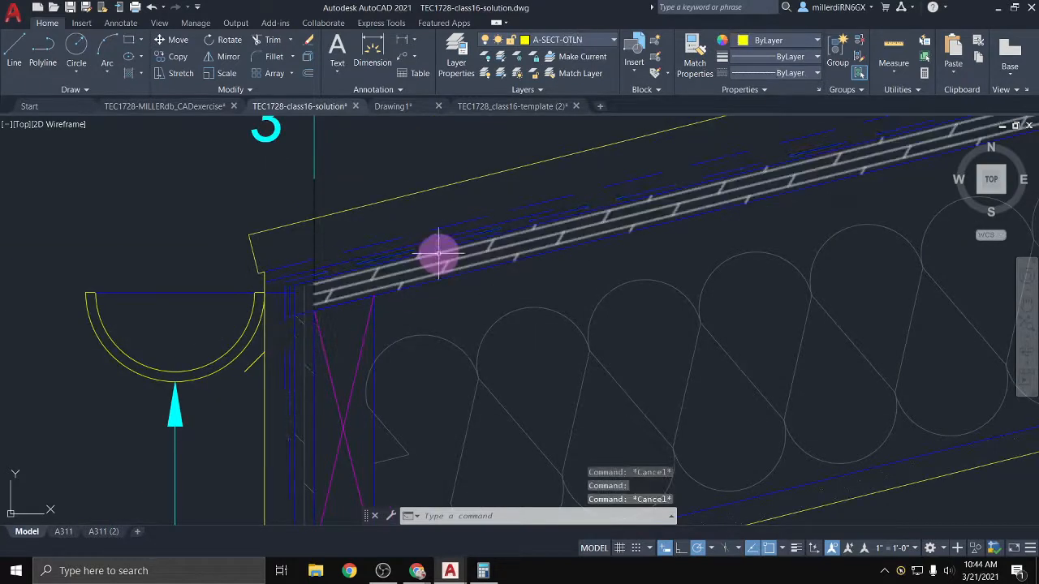
Examine the layers above the decking at the eave, from the vapor barrier through the short sloped polyline to the metal roofing outline, and clear the selection
left_click(417, 245)
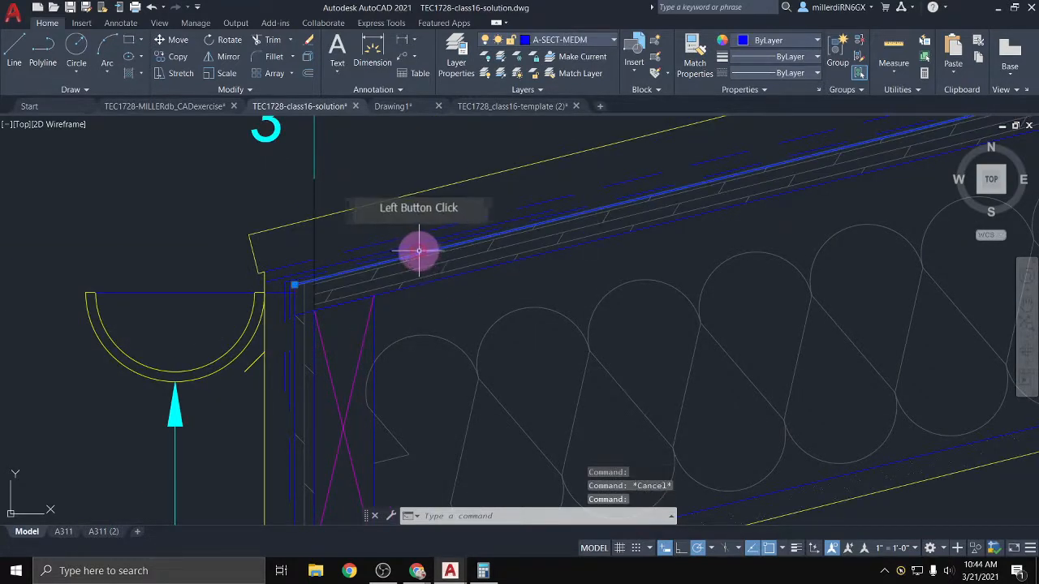
left_click(436, 276)
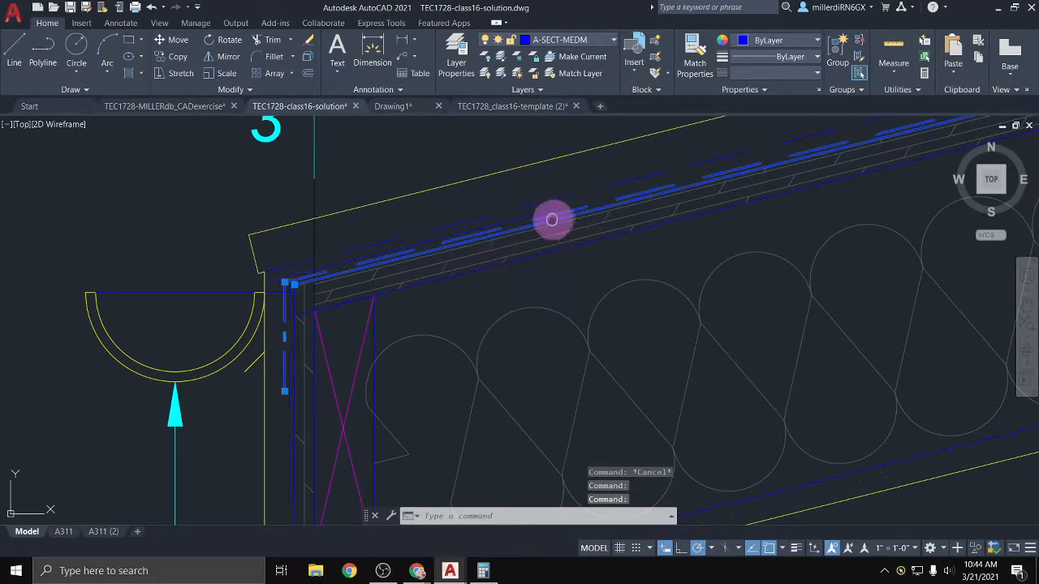
middle_click_drag(551, 220, 331, 301)
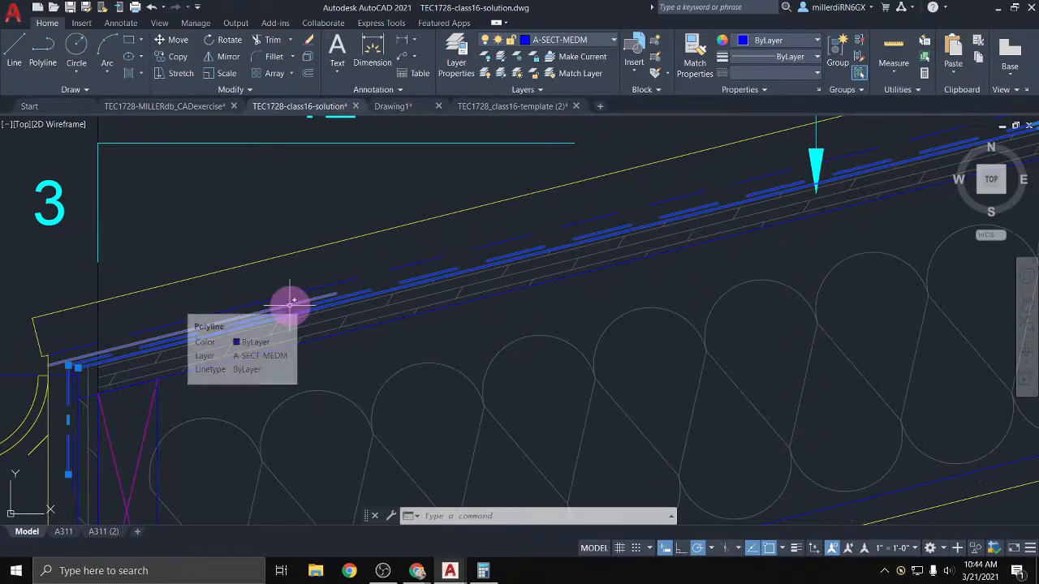
left_click(169, 341)
scroll(162, 345, "down", 5)
middle_click_drag(155, 348, 431, 320)
scroll(405, 323, "up", 3)
scroll(390, 325, "up", 5)
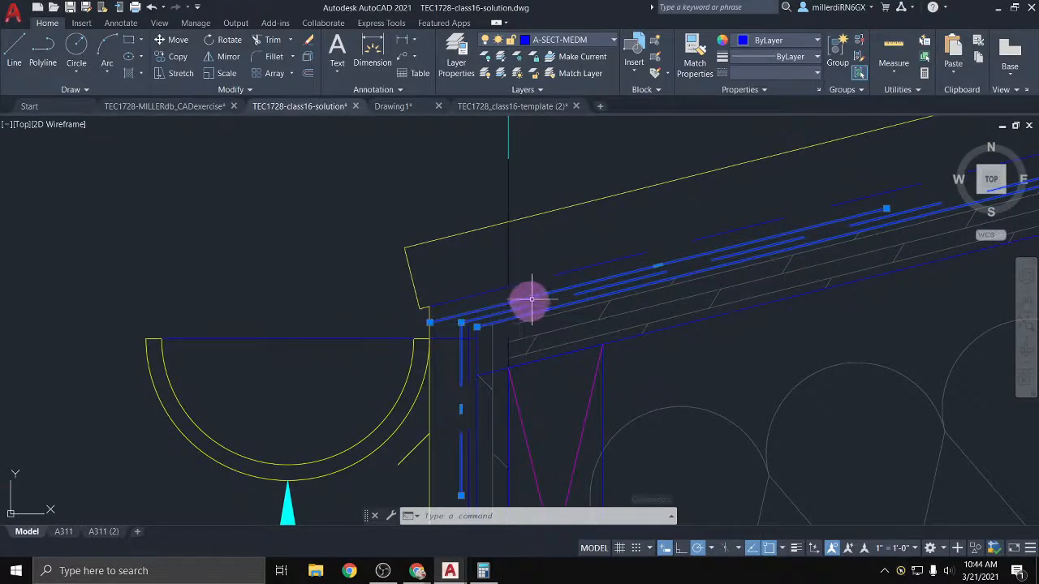
middle_click_drag(544, 299, 233, 392)
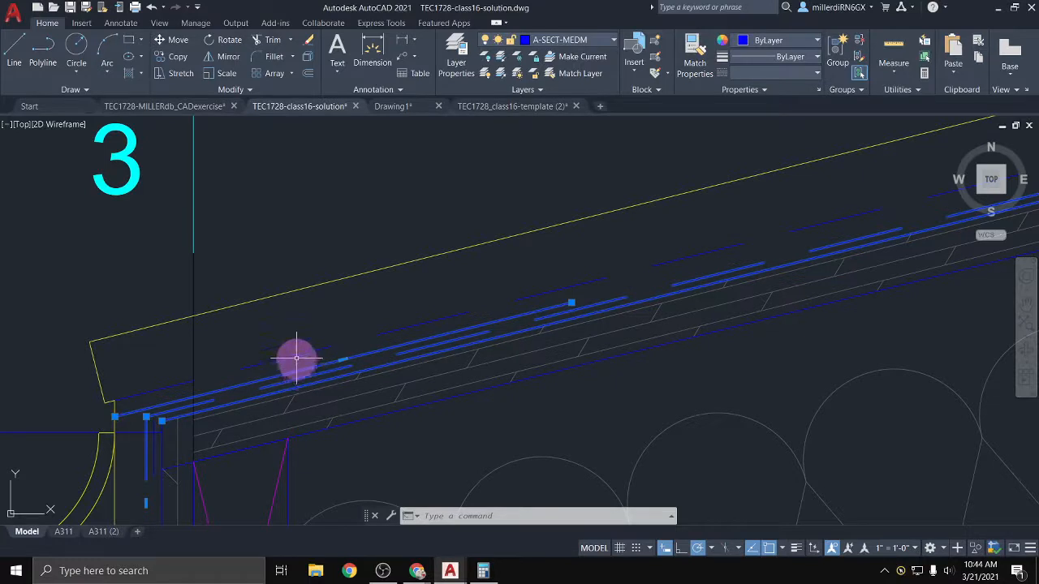
left_click(296, 365)
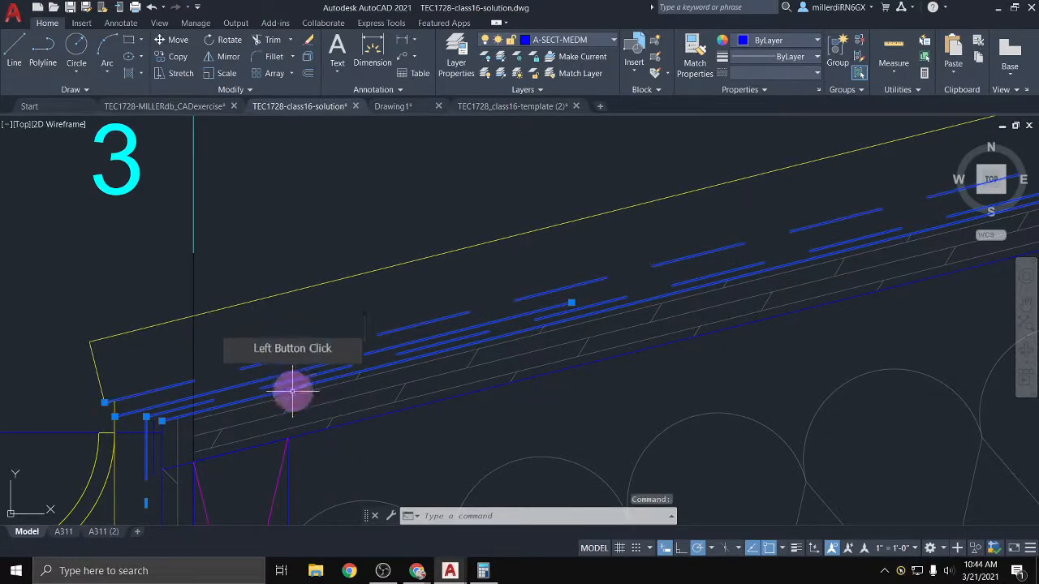
left_click(249, 302)
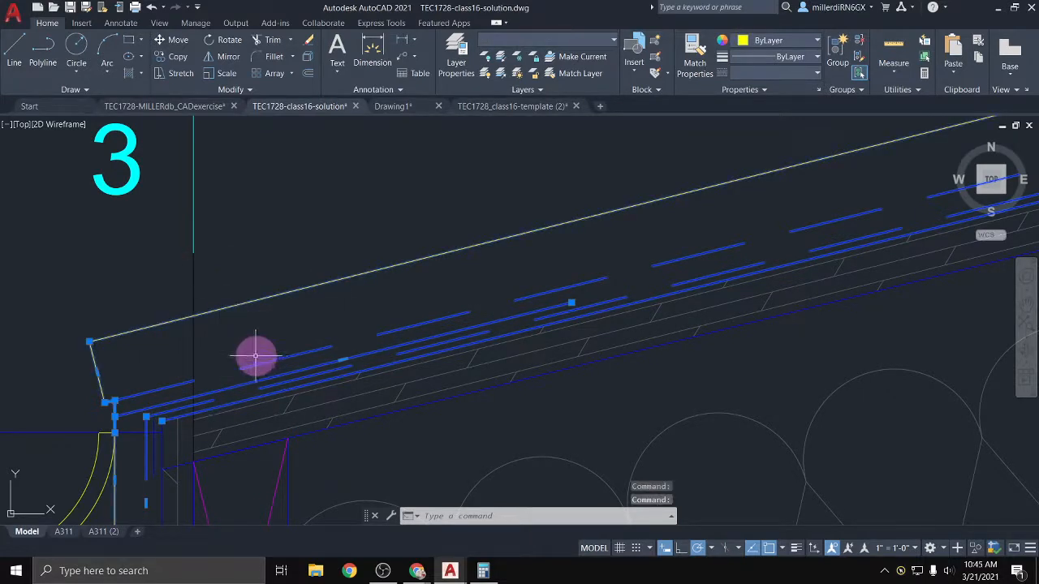
scroll(256, 355, "down", 3)
scroll(622, 320, "down", 3)
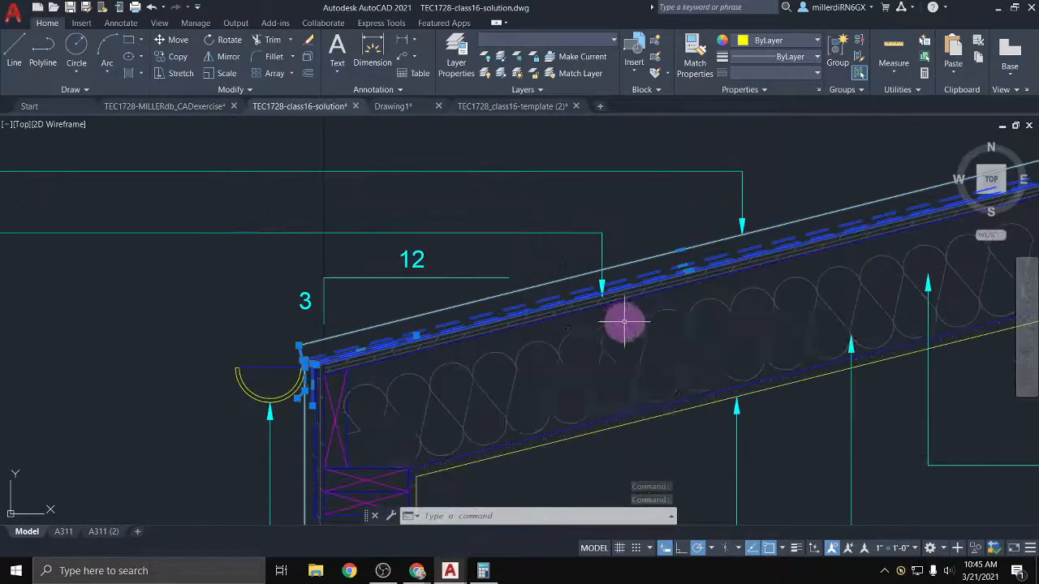
mouse_move(641, 312)
middle_mouse_down()
mouse_move(528, 333)
mouse_move(494, 327)
middle_mouse_up()
key("Escape")
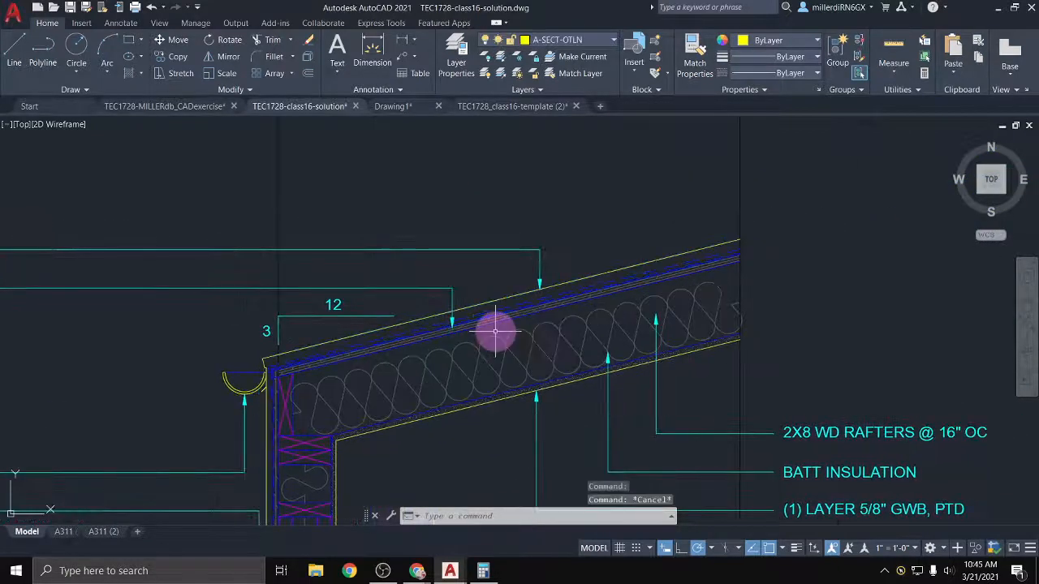
Return to the TEC1728_class16-template (2) drawing and show the full sloped line above the wall
left_click(507, 105)
scroll(438, 254, "down", 6)
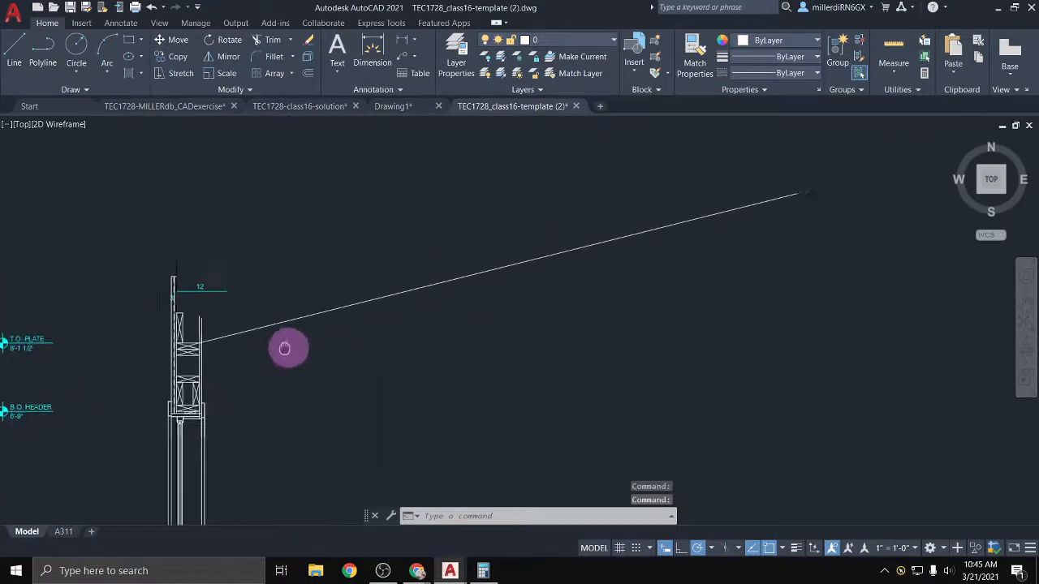
Offset the rafter slope line 5/8" downward to form the ceiling layer beneath it
scroll(270, 342, "down", 2)
scroll(263, 340, "up", 2)
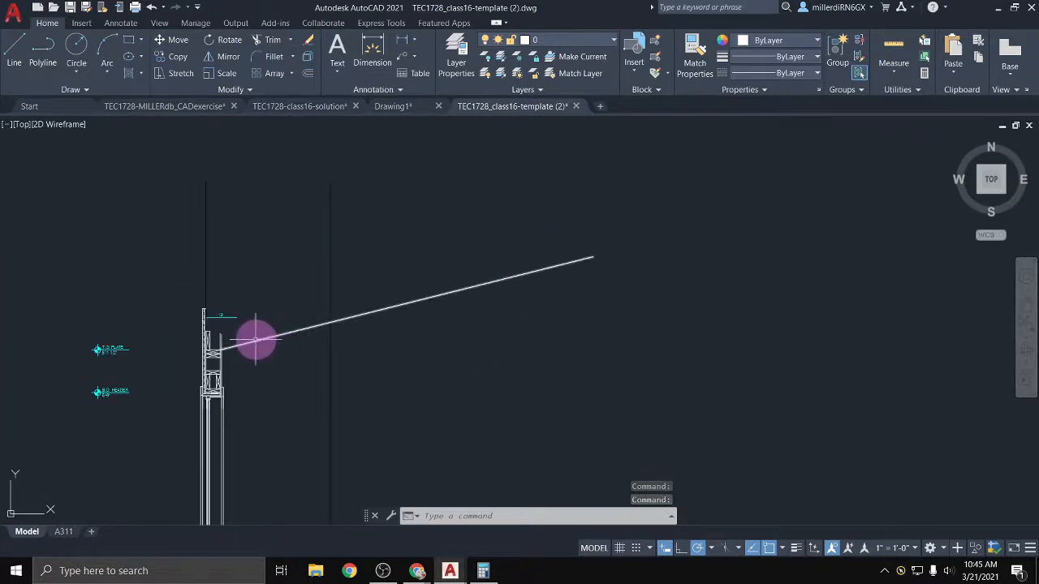
left_click(254, 340)
scroll(227, 349, "up", 4)
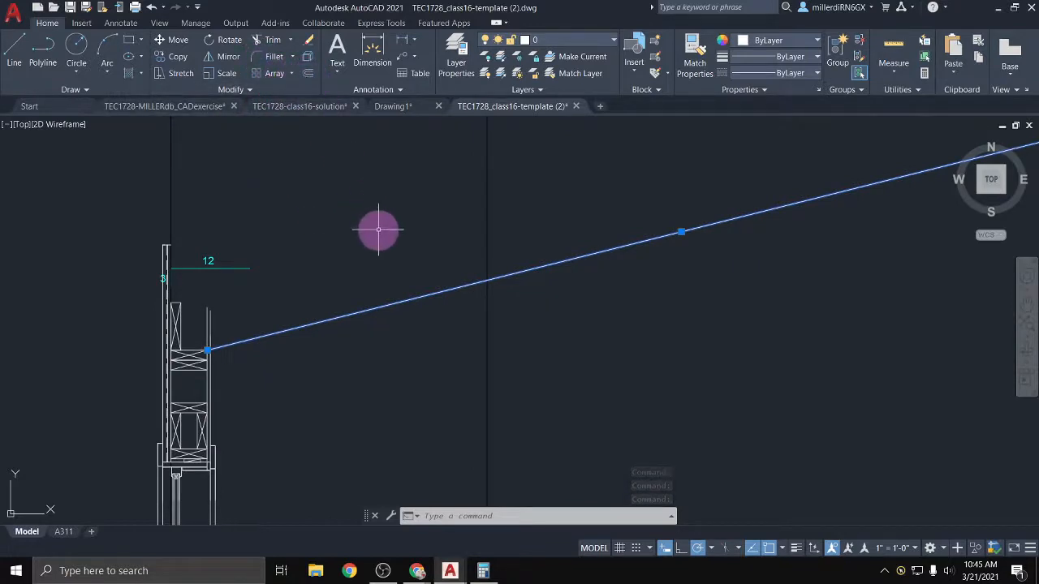
key("Return")
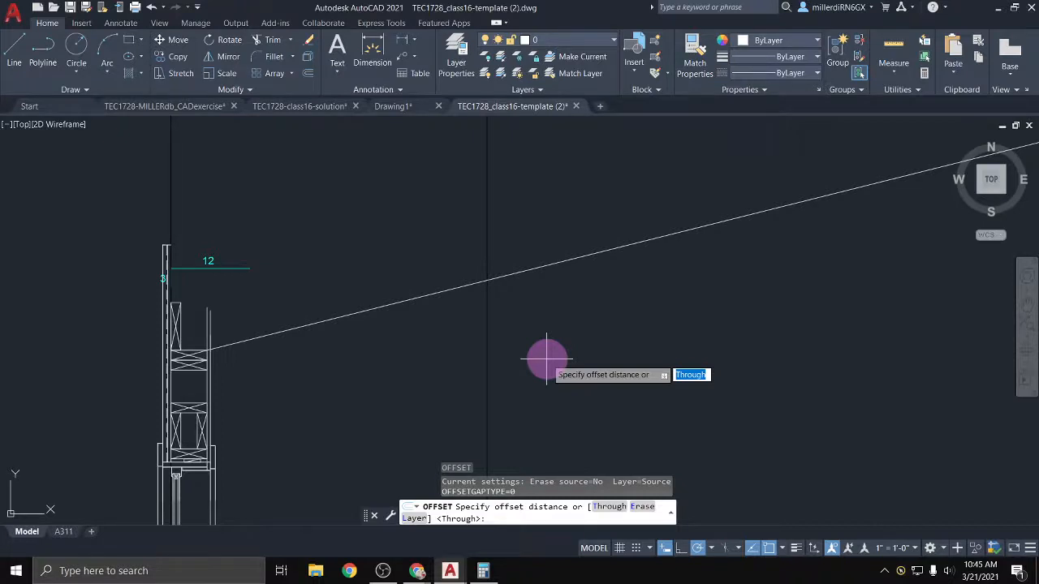
key("Return")
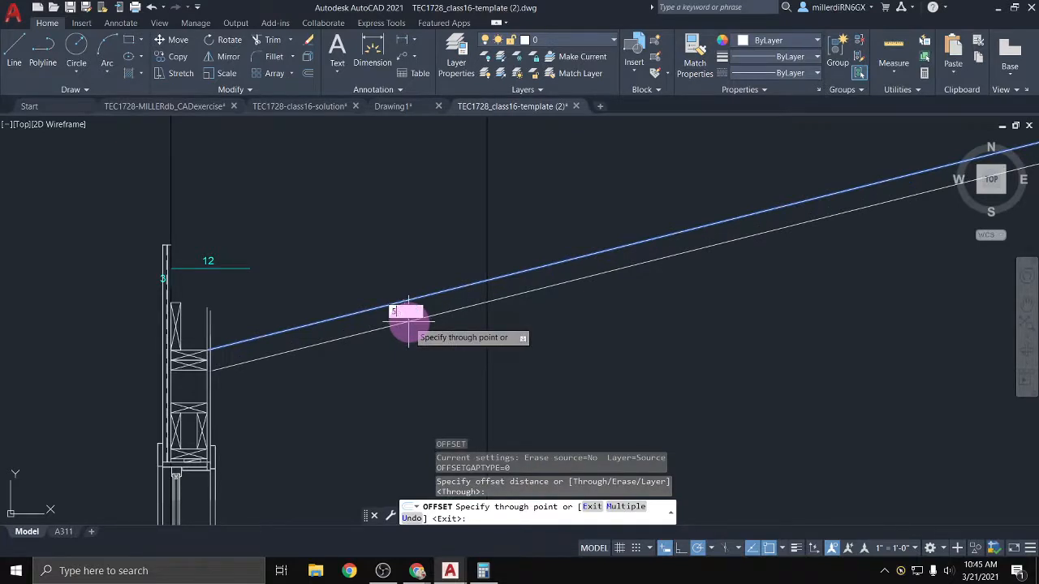
type("5/8")
key("Return")
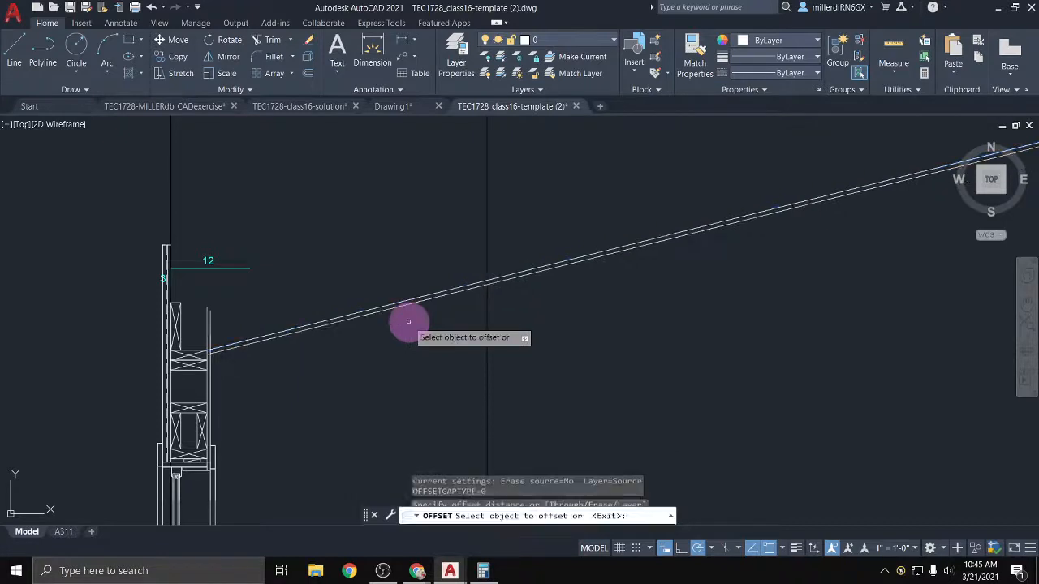
Offset the original slope line 7.25" upward for the rafter's top edge, and offset that edge another .75" upward for the decking
left_click(373, 308)
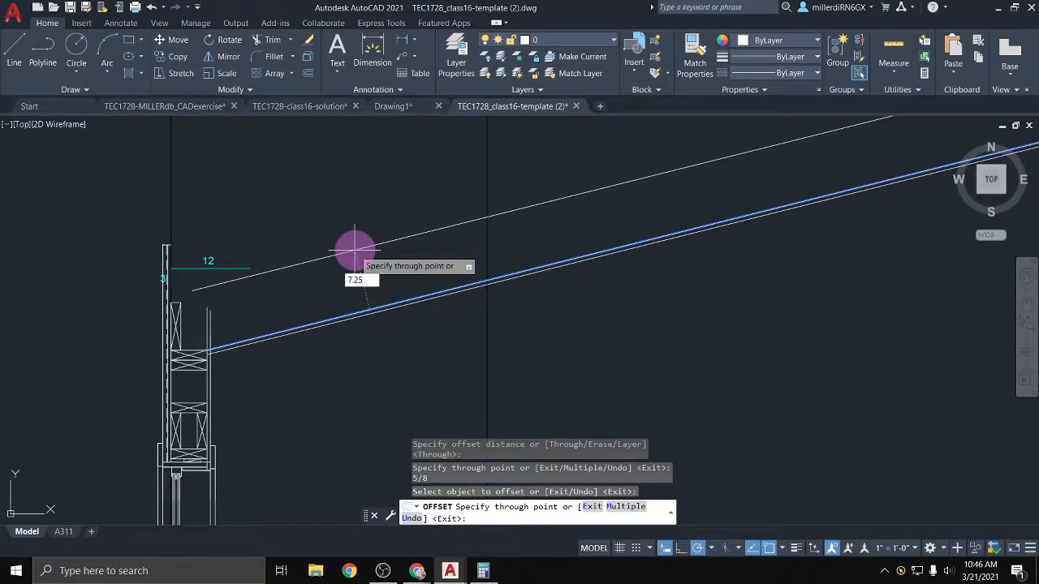
type("7.25")
key("Return")
scroll(251, 284, "up", 3)
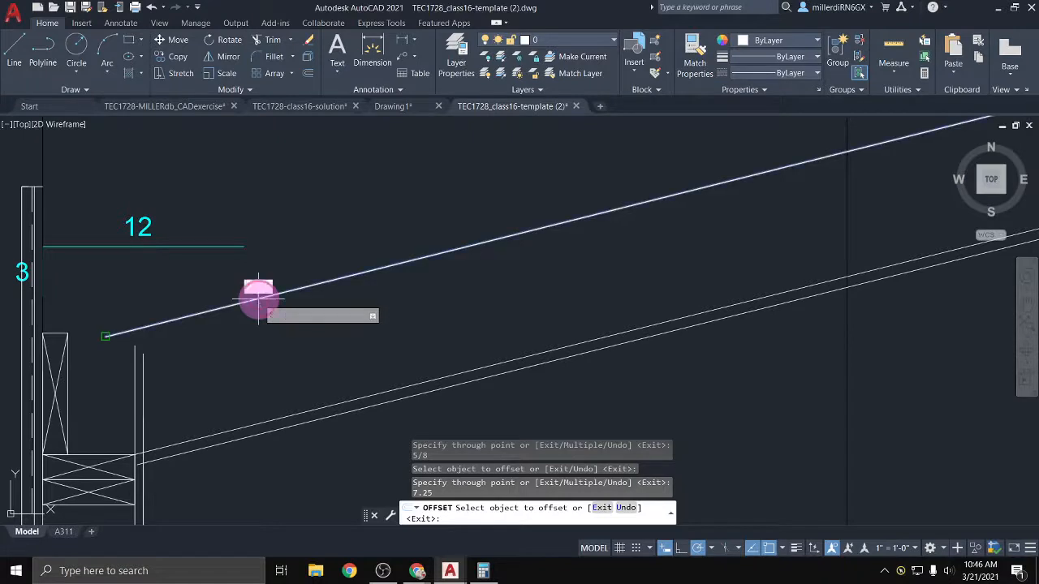
left_click(257, 298)
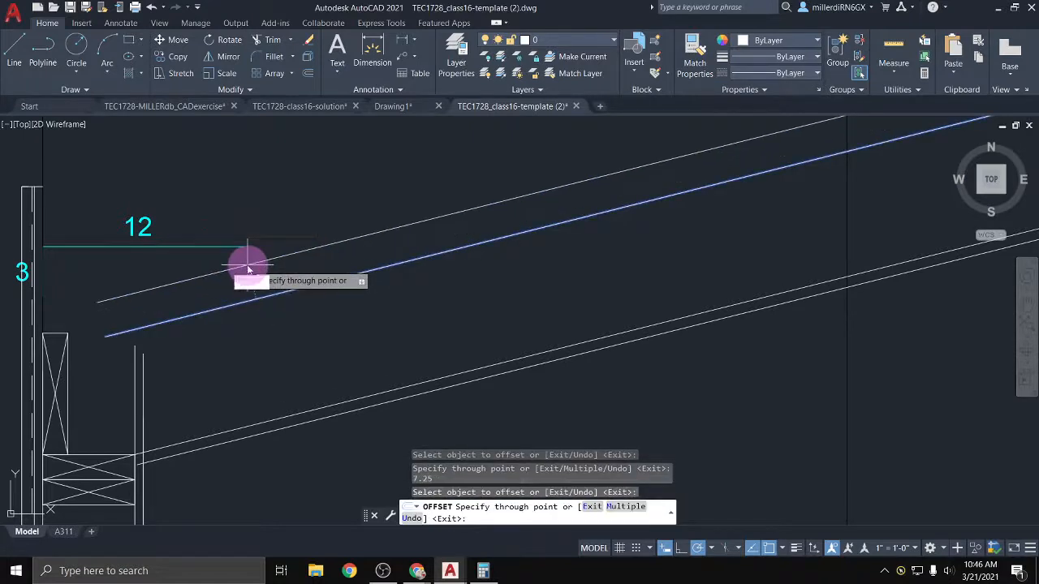
type(".75")
key("Return")
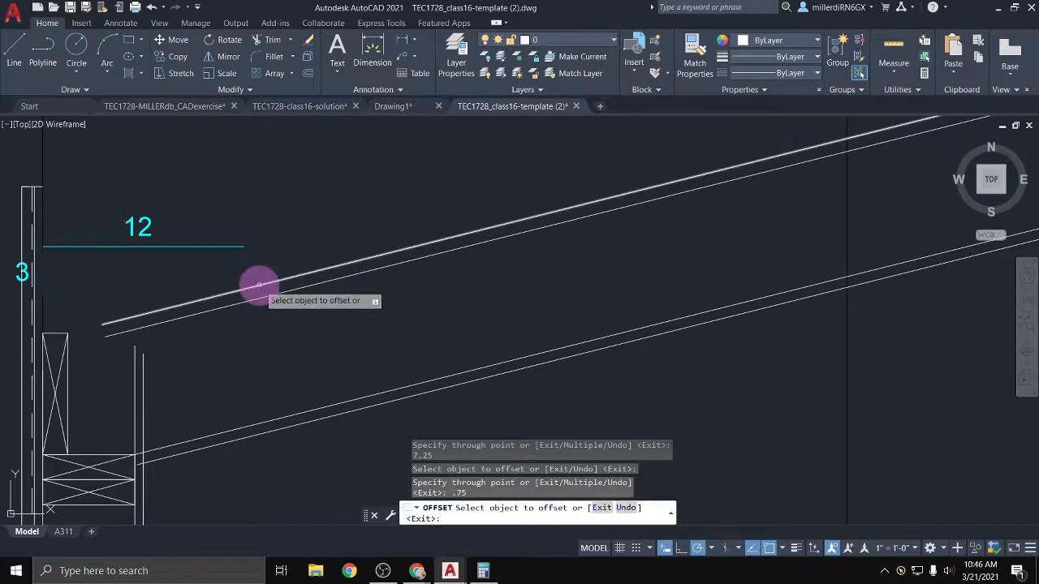
Offset the decking's top line 1/8" upward, and offset the resulting line a further .125" upward
left_click(253, 270)
left_click(251, 268)
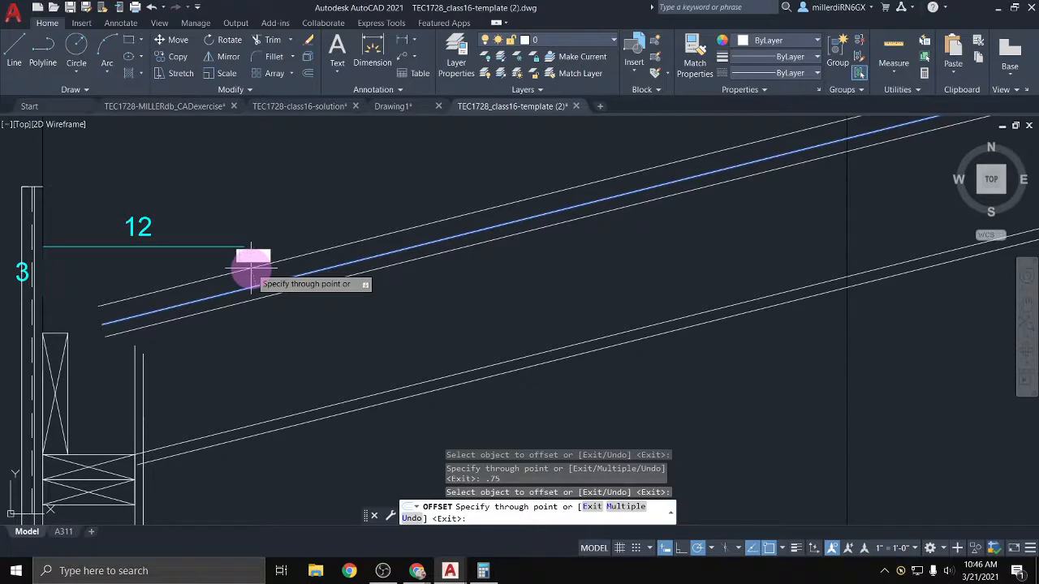
key("Return")
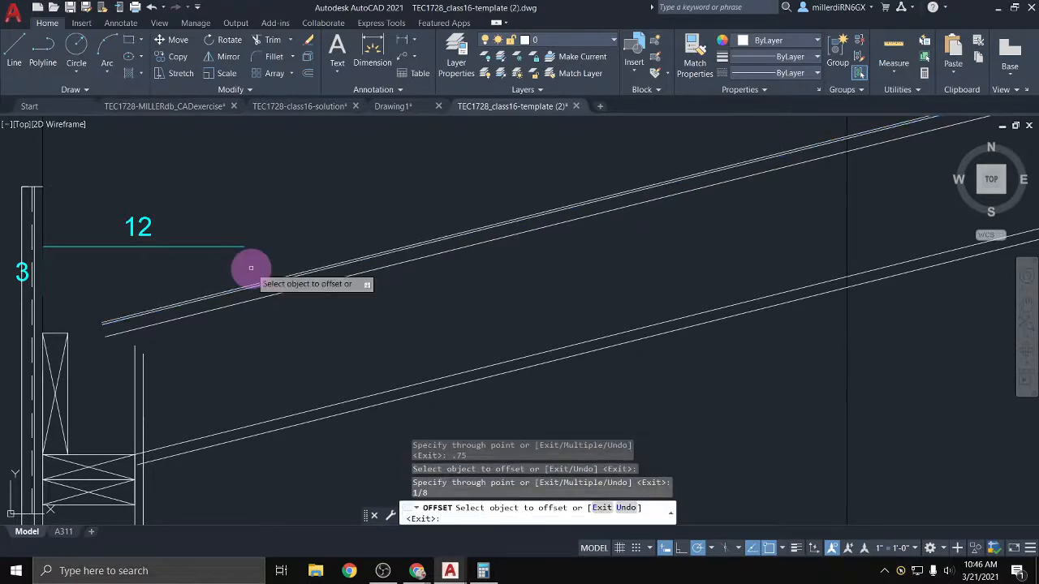
scroll(220, 271, "up", 2)
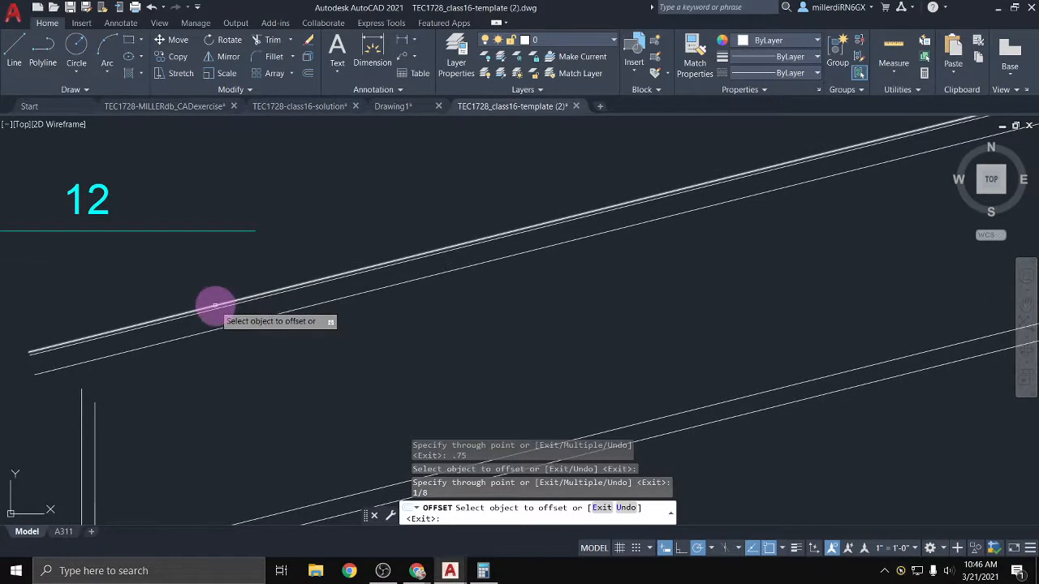
left_click(215, 304)
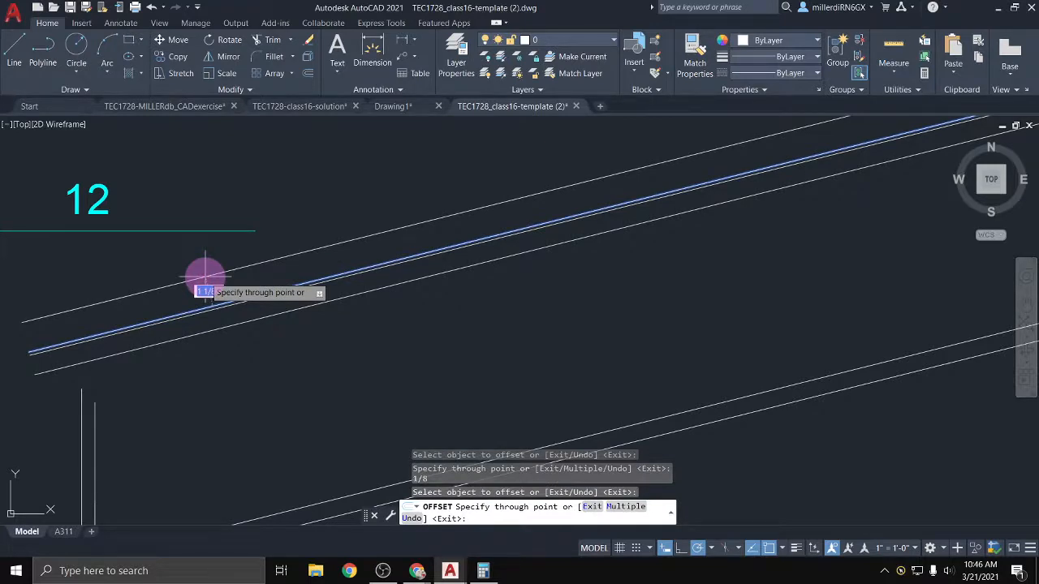
key("Return")
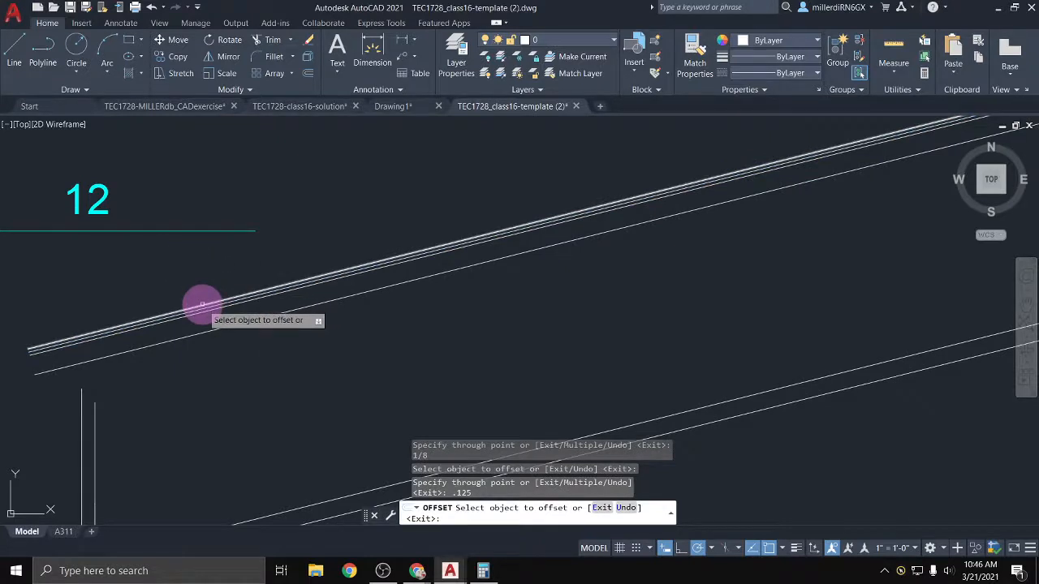
Offset the topmost roof line .25" upward, offset that new line another 1" upward, and finish offsetting
scroll(147, 316, "down", 2)
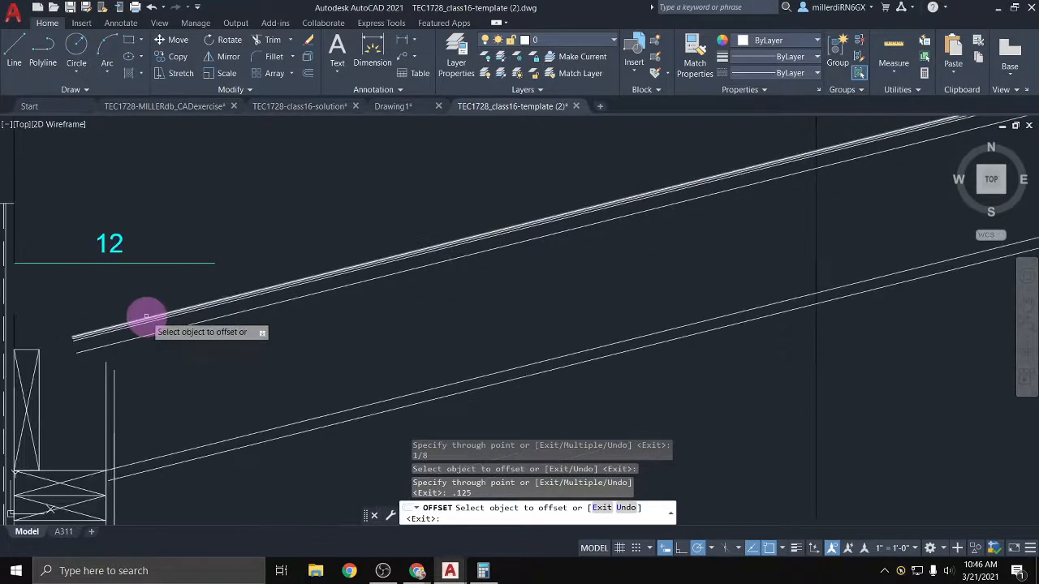
left_click(96, 331)
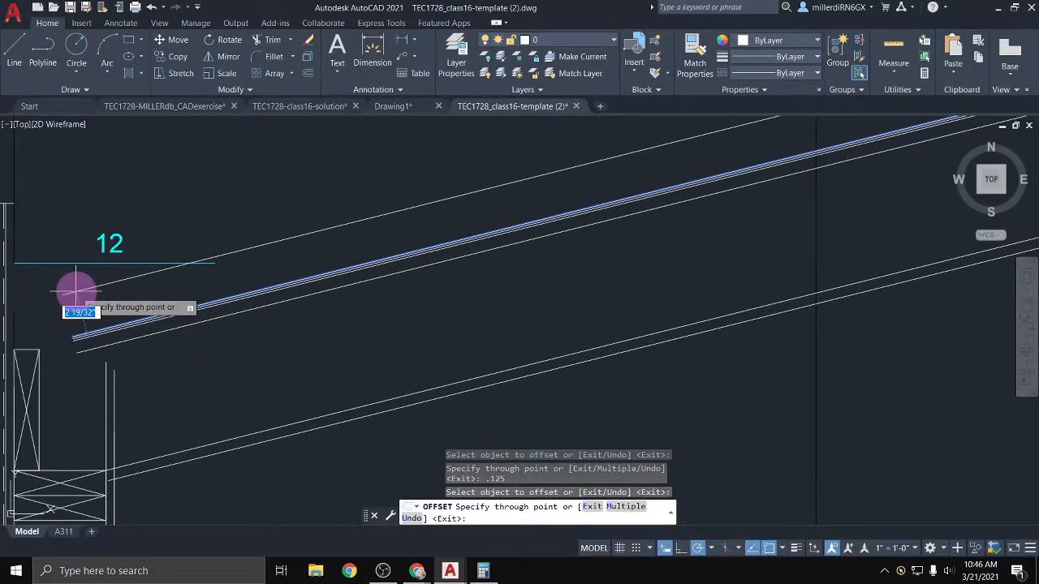
type(".25")
key("Return")
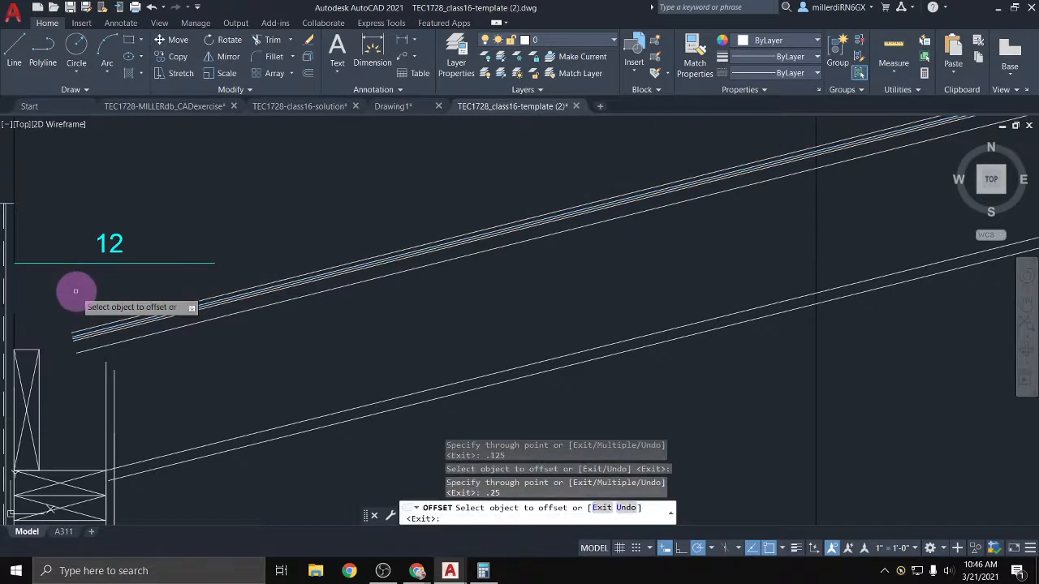
left_click(88, 332)
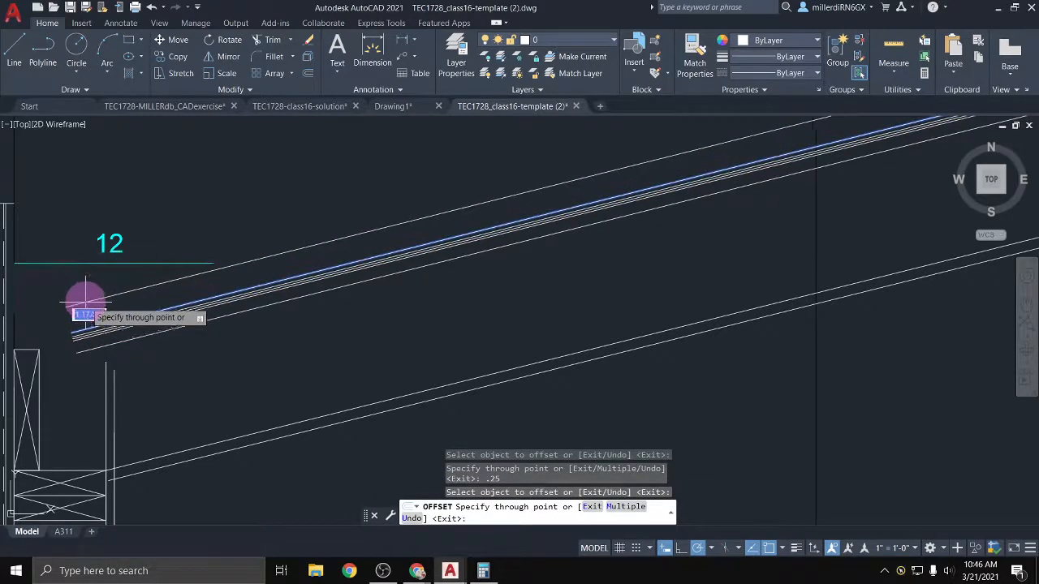
left_click(84, 294)
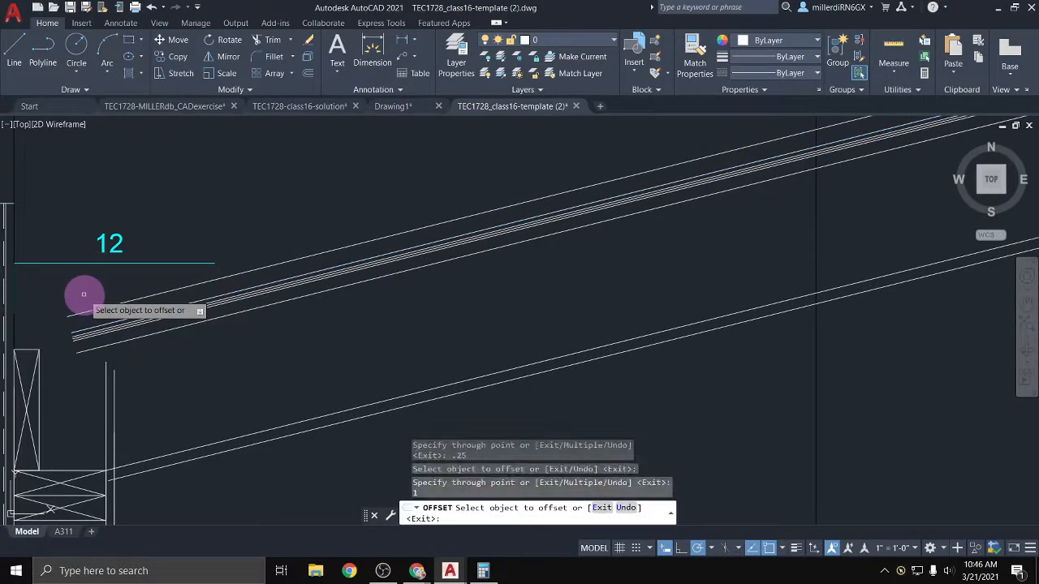
scroll(85, 294, "down", 1)
key("Escape")
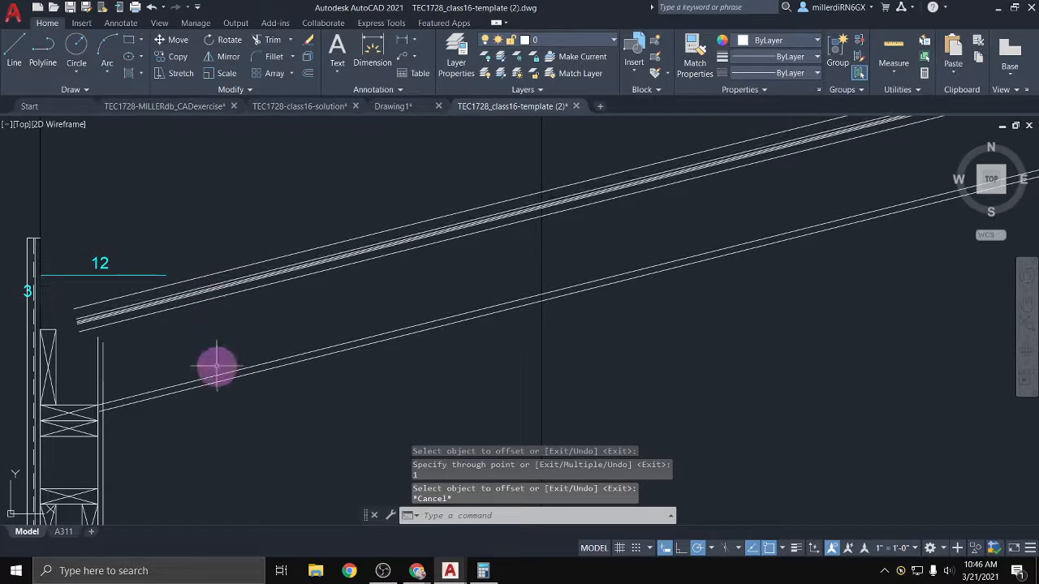
Extend the eave ends of the upper group of roof lines across the wall framing toward the exterior wall layers
scroll(112, 409, "up", 3)
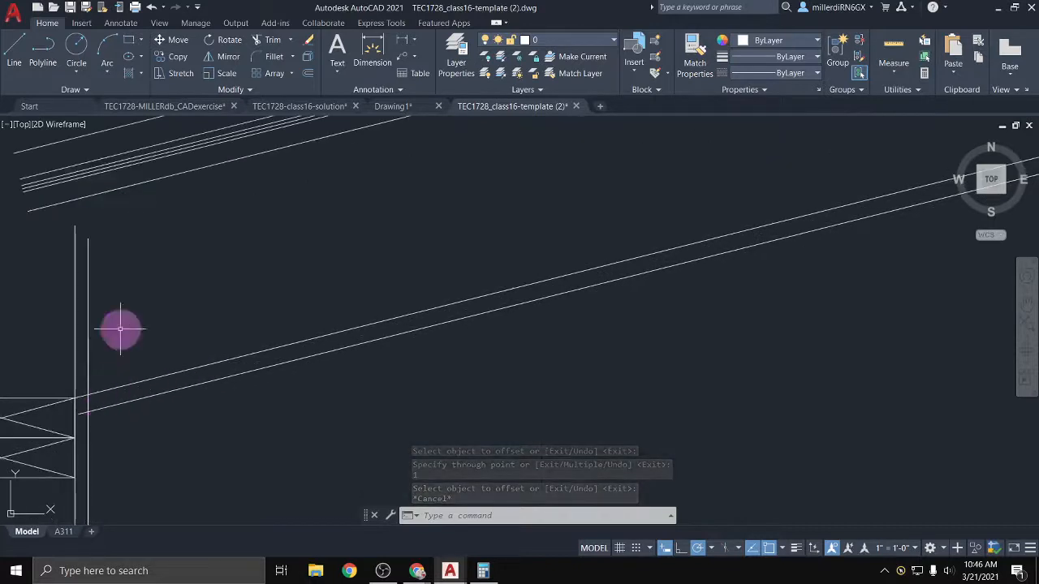
scroll(171, 212, "down", 2)
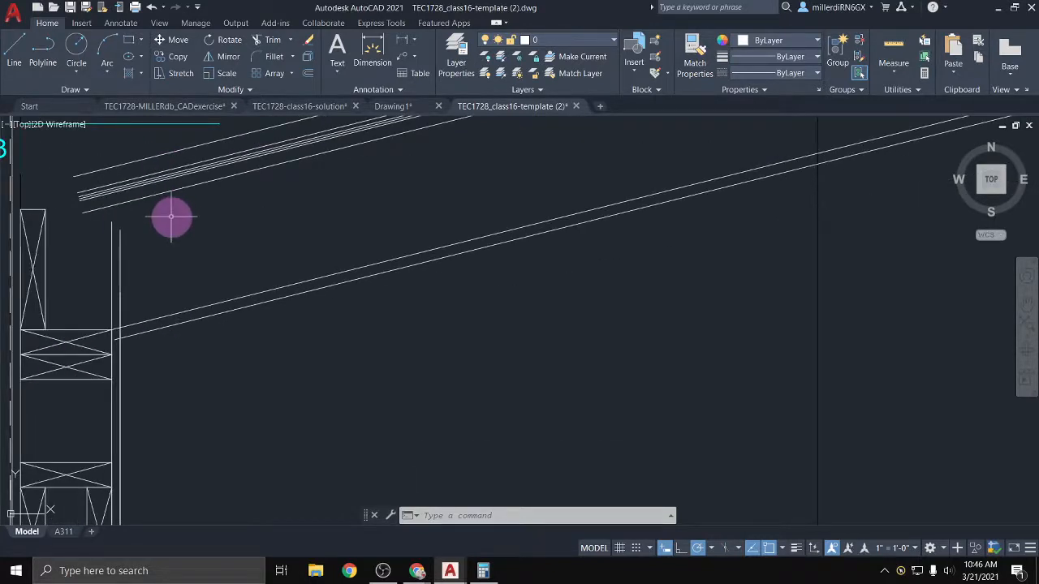
scroll(151, 246, "up", 3)
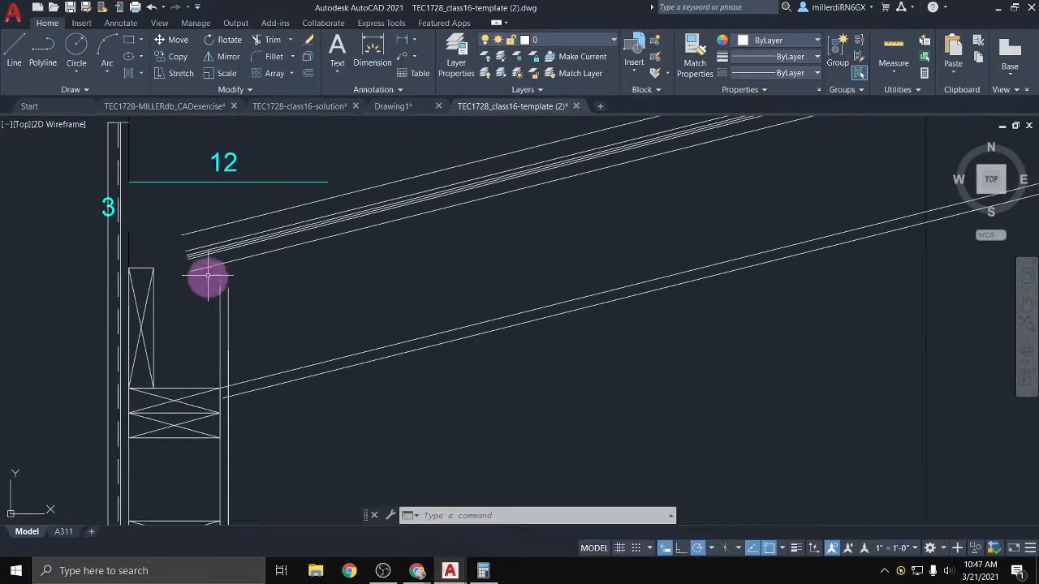
left_click(290, 44)
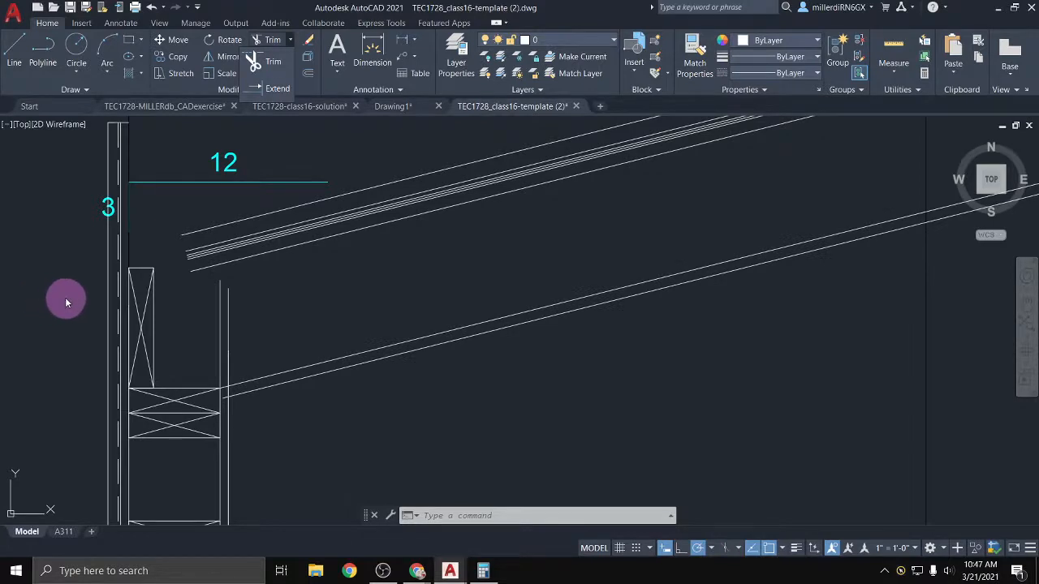
left_click(274, 90)
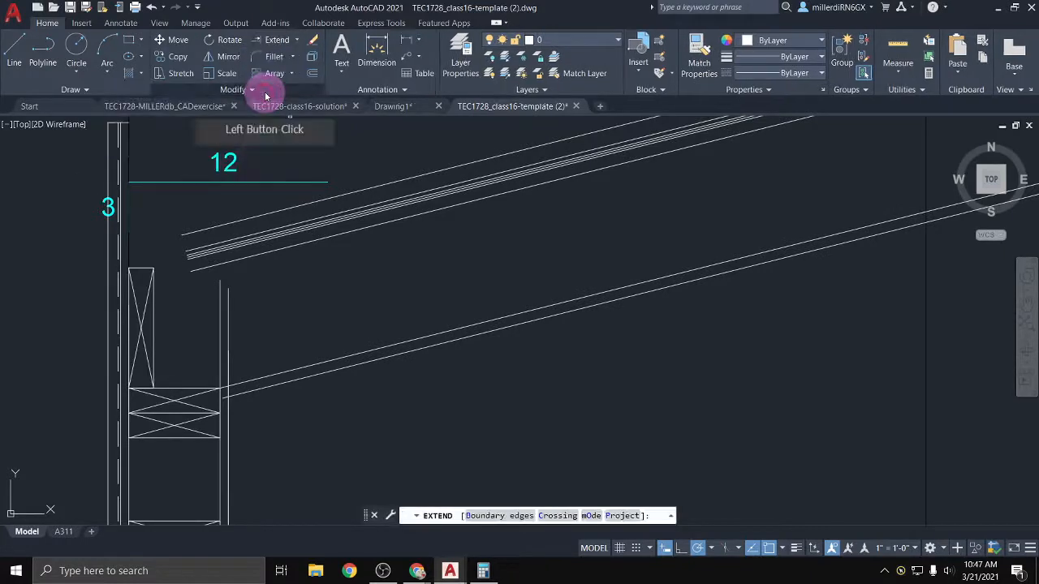
left_click(210, 274)
left_click(181, 225)
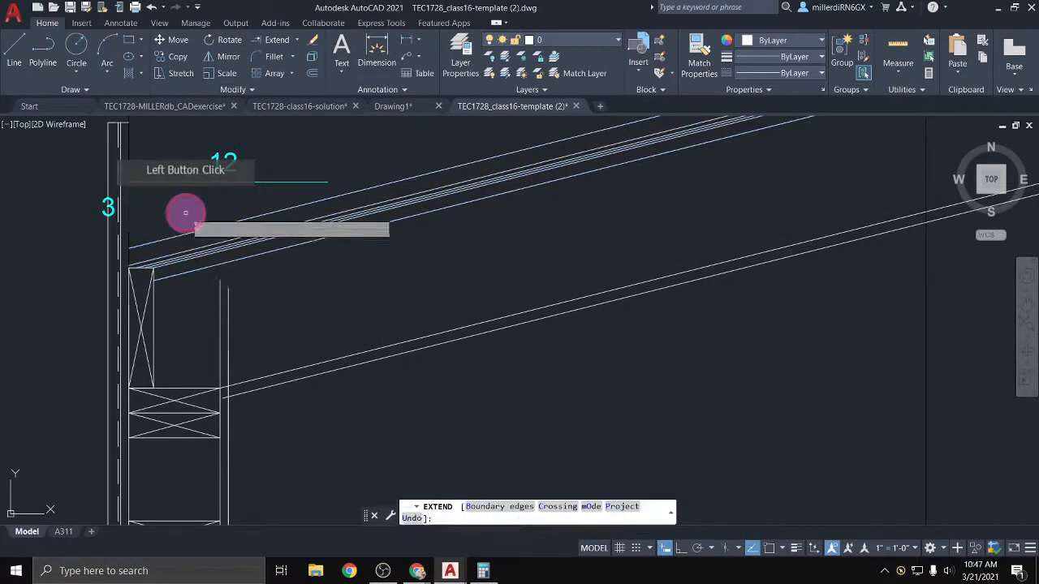
left_click(156, 252)
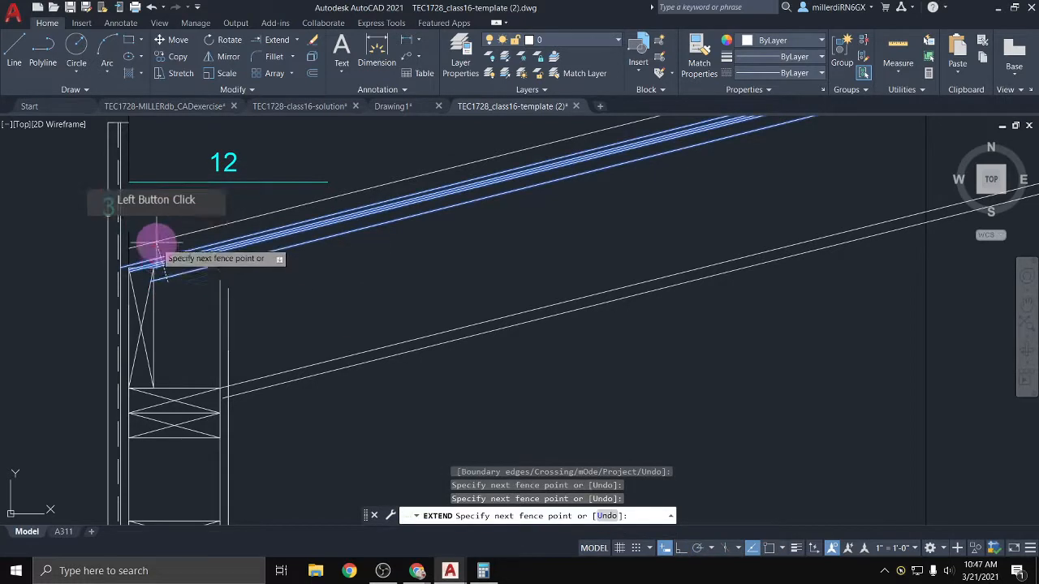
left_click(167, 269)
left_click(182, 303)
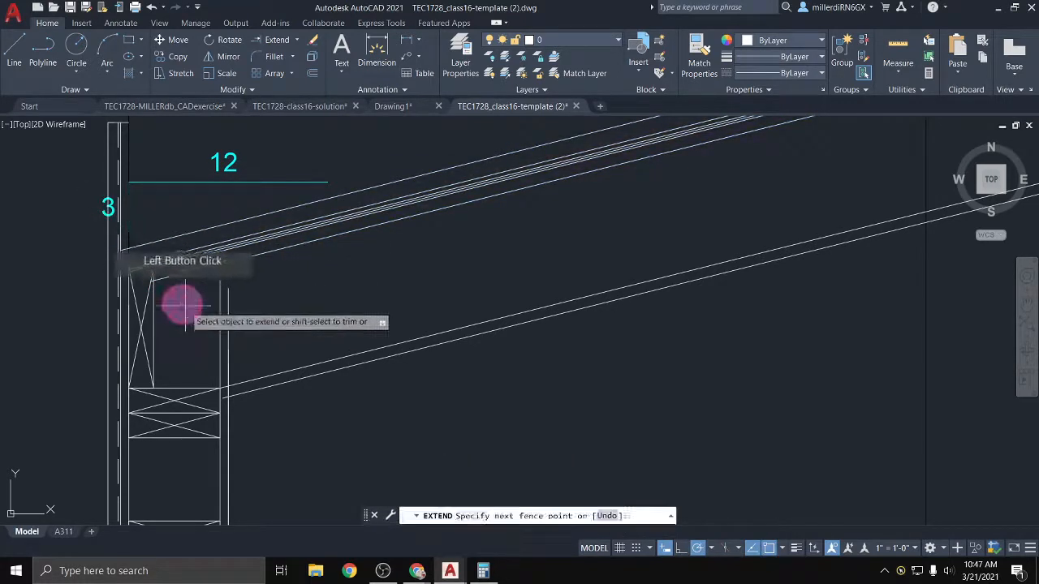
Extend the top two roof lines to the wall's outermost face and the other upper roof lines to the inner siding line
left_click(144, 219)
left_click(138, 283)
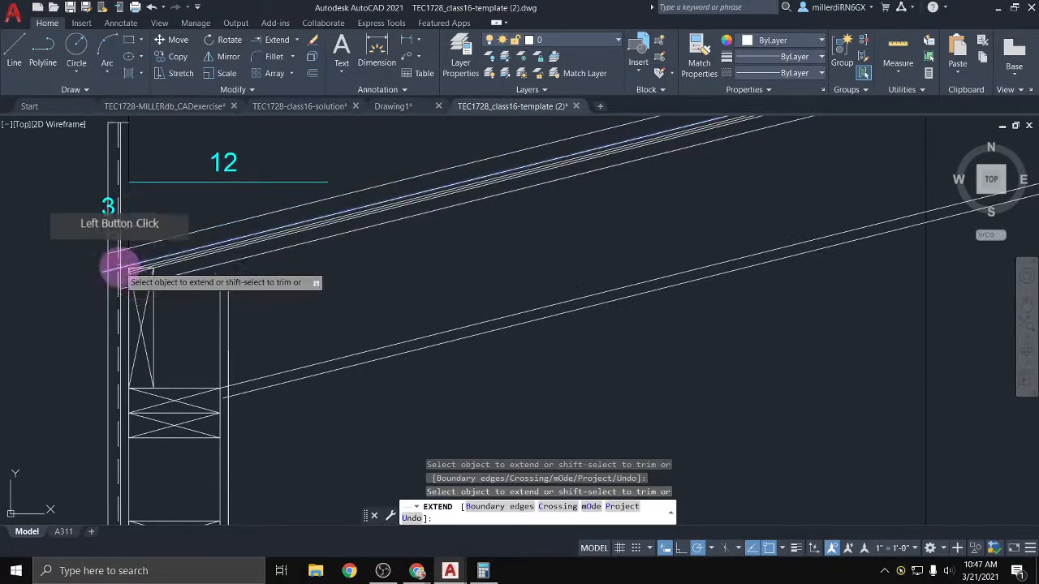
scroll(123, 279, "up", 2)
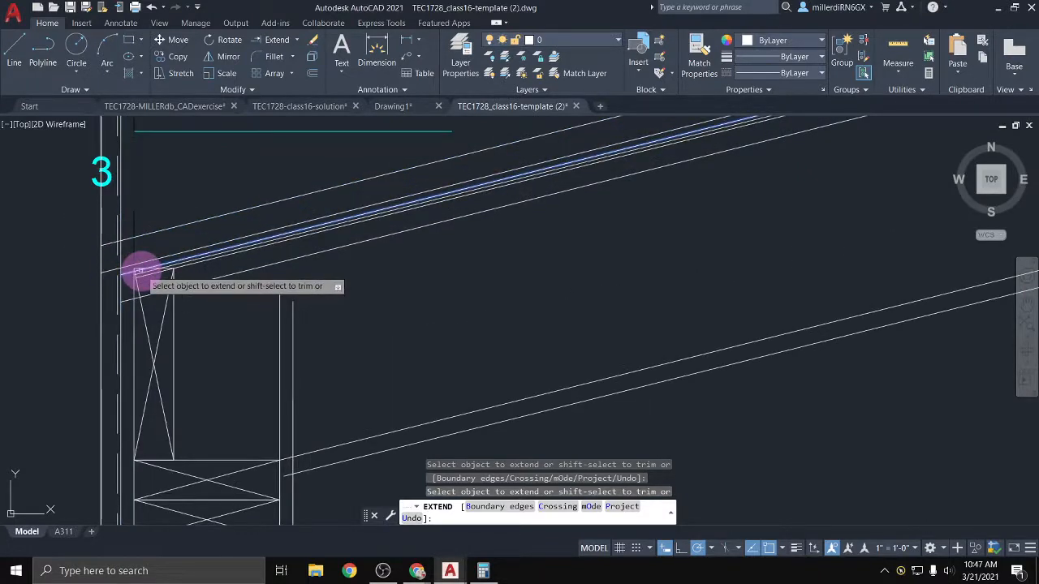
left_click(143, 274)
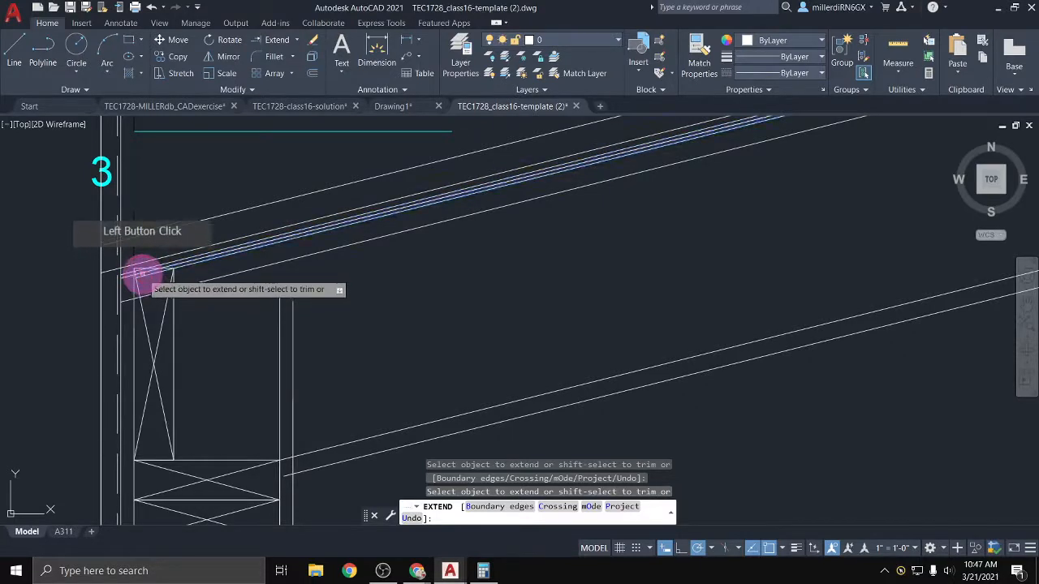
left_click(145, 275)
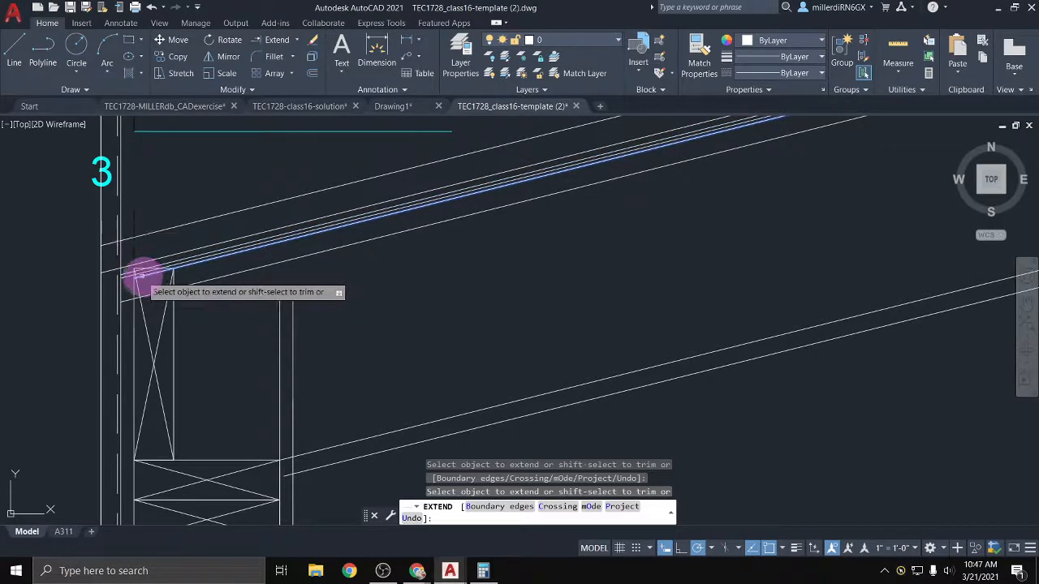
left_click(135, 277)
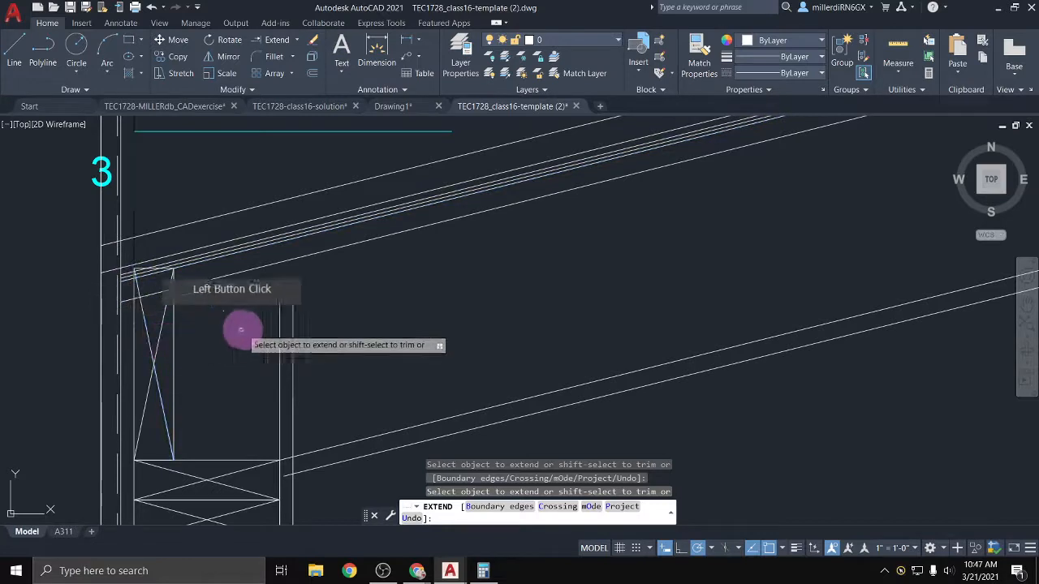
scroll(292, 374, "down", 3)
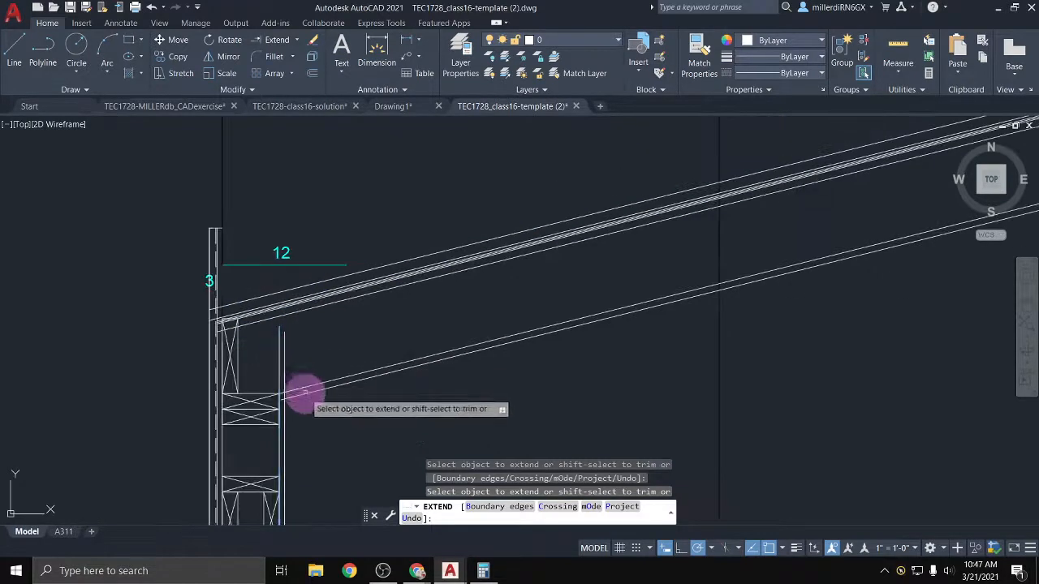
scroll(244, 402, "up", 2)
scroll(231, 387, "up", 2)
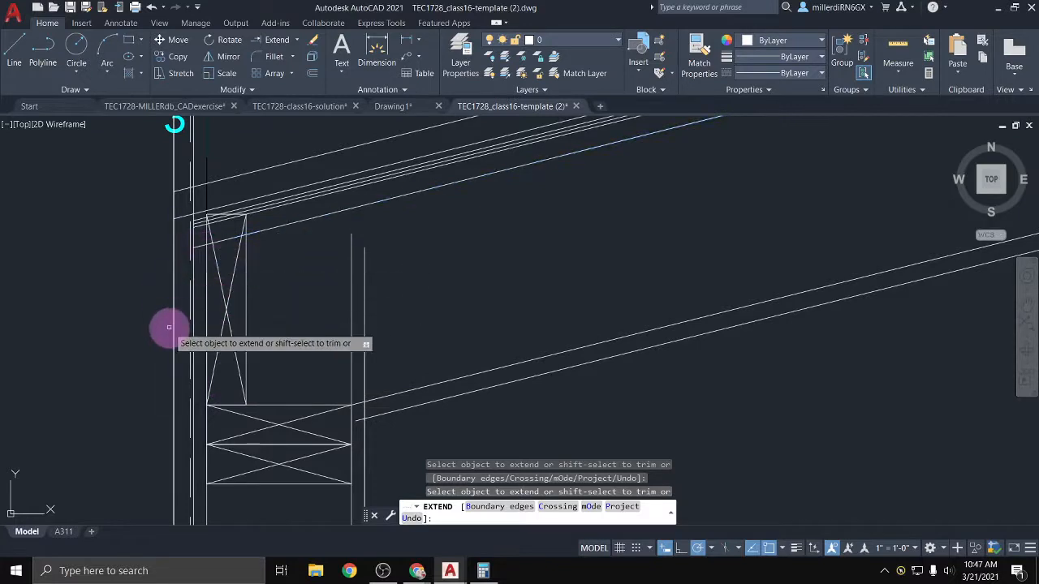
Extend the eave end of the middle thin roof line past the inner siding line, just beyond the dashed wall layer
scroll(168, 308, "down", 2)
scroll(178, 247, "up", 2)
scroll(173, 349, "down", 1)
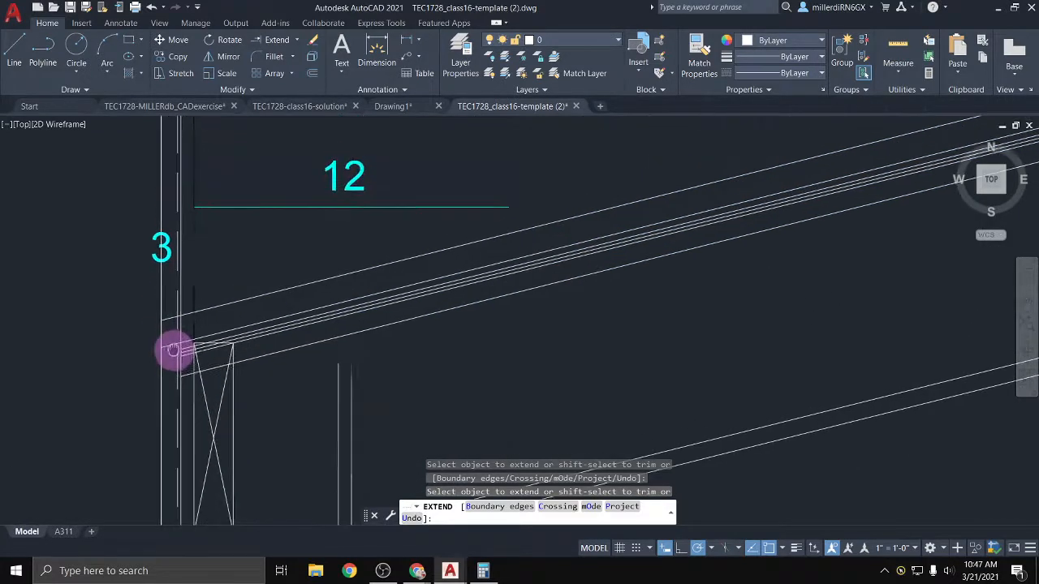
scroll(199, 297, "up", 2)
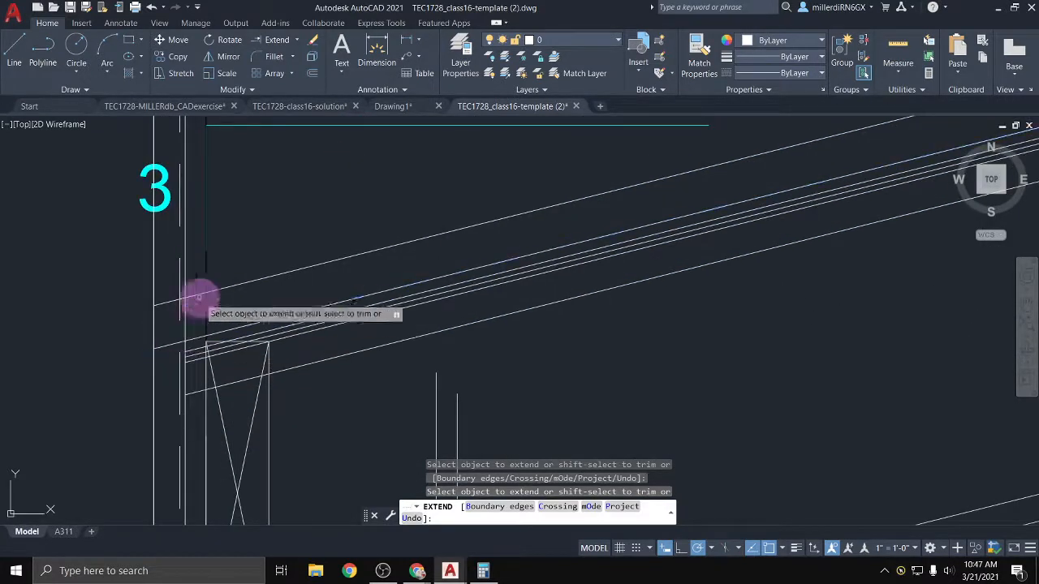
left_click(186, 355)
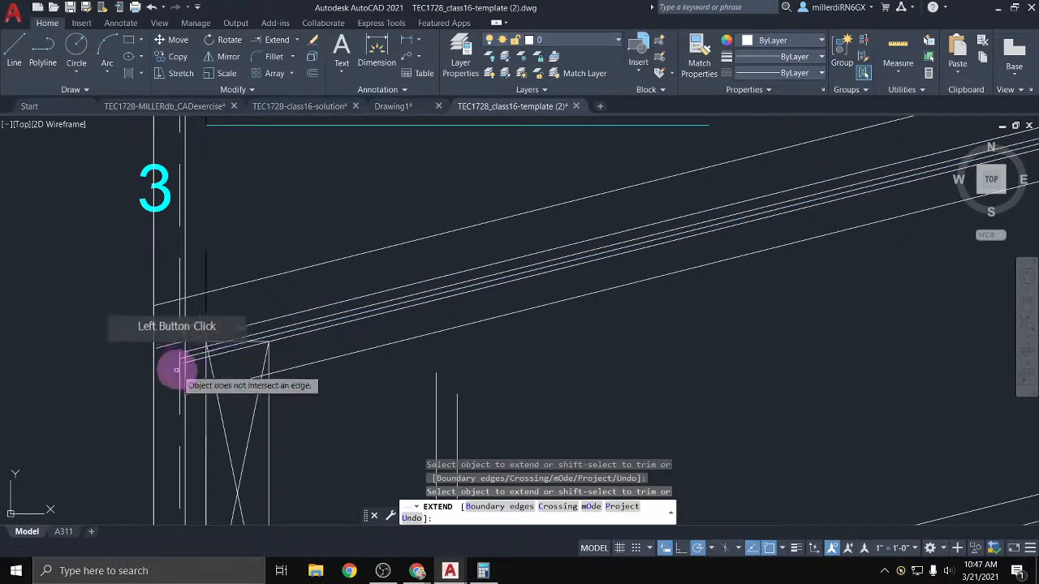
left_click(180, 357)
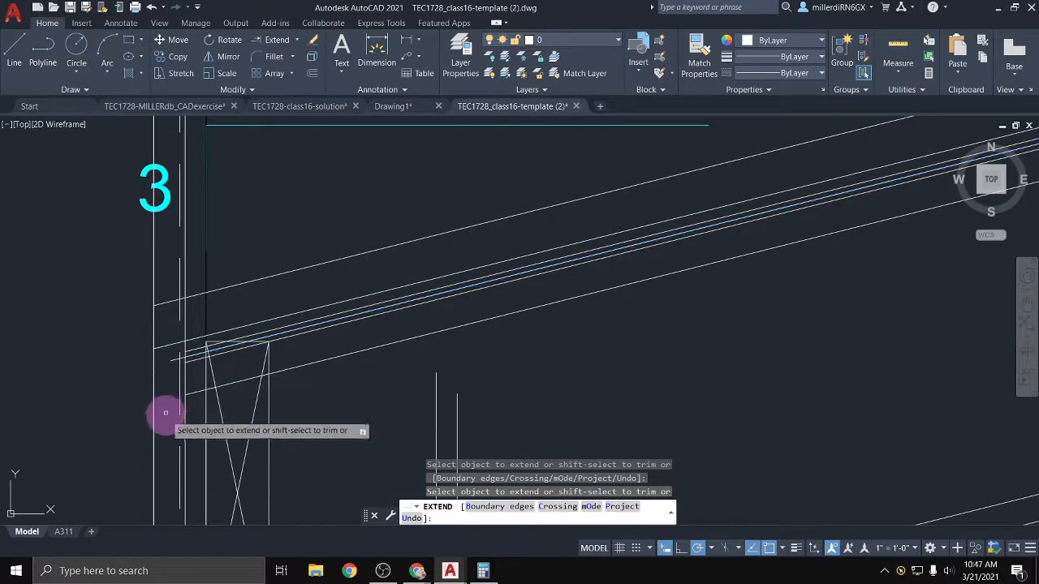
scroll(167, 417, "down", 2)
scroll(185, 400, "up", 2)
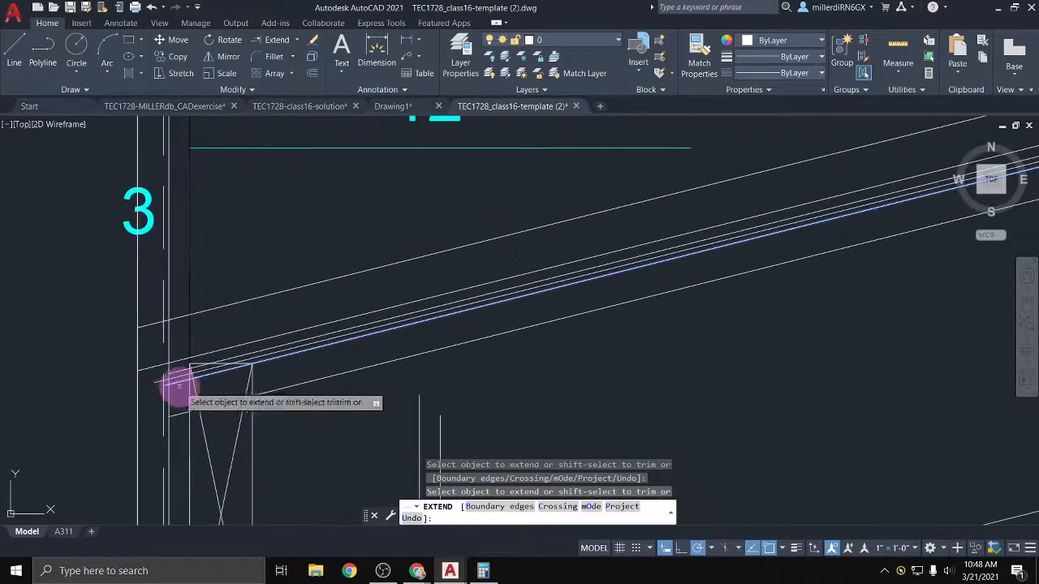
scroll(173, 417, "down", 2)
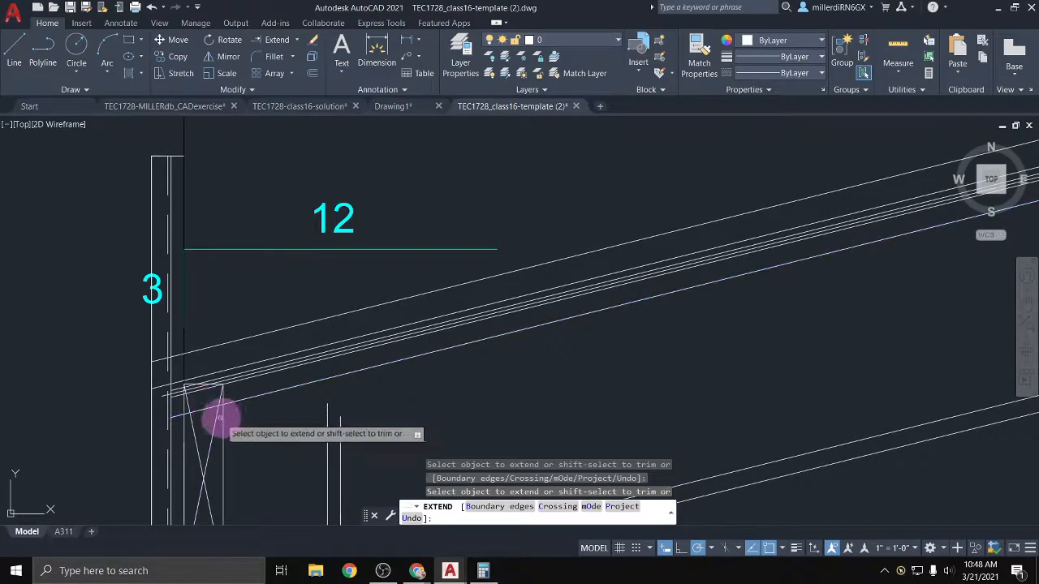
middle_click_drag(220, 419, 170, 401)
key("Escape")
Trim all roof and ceiling lines that run past the vertical cut line on the interior side of the section
scroll(195, 381, "down", 5)
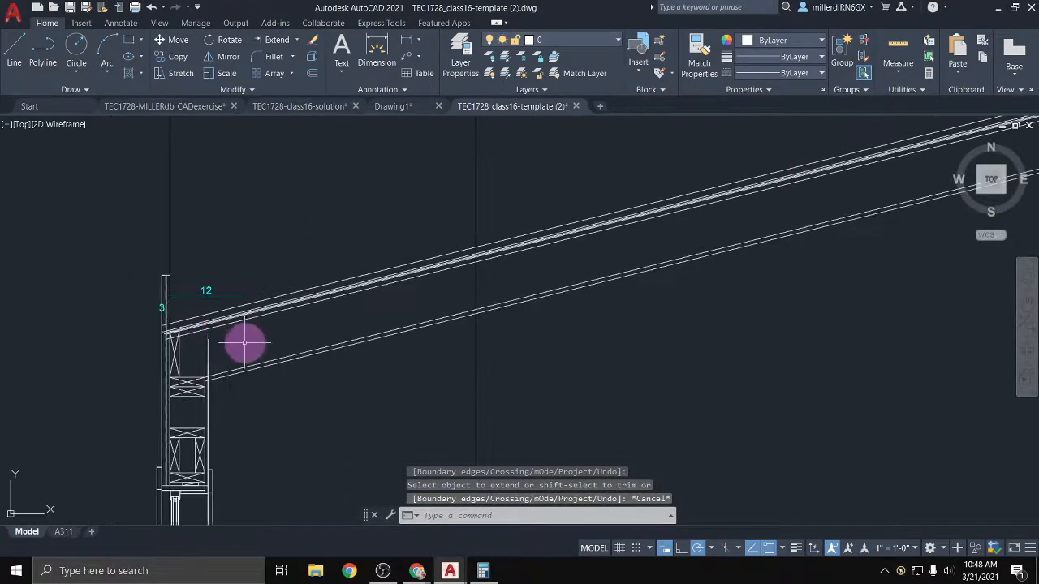
type("TR")
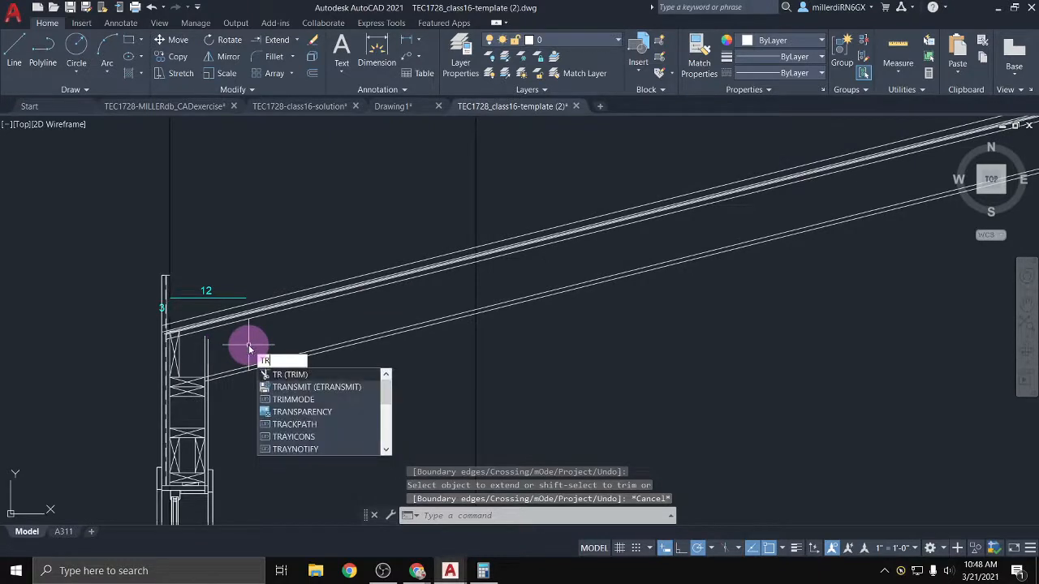
key("Return")
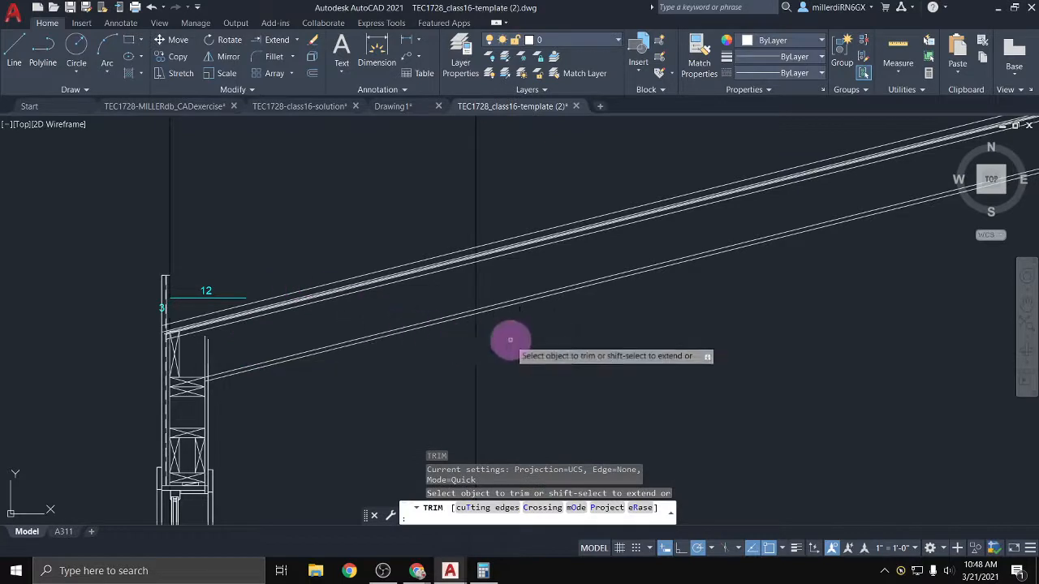
left_click(520, 357)
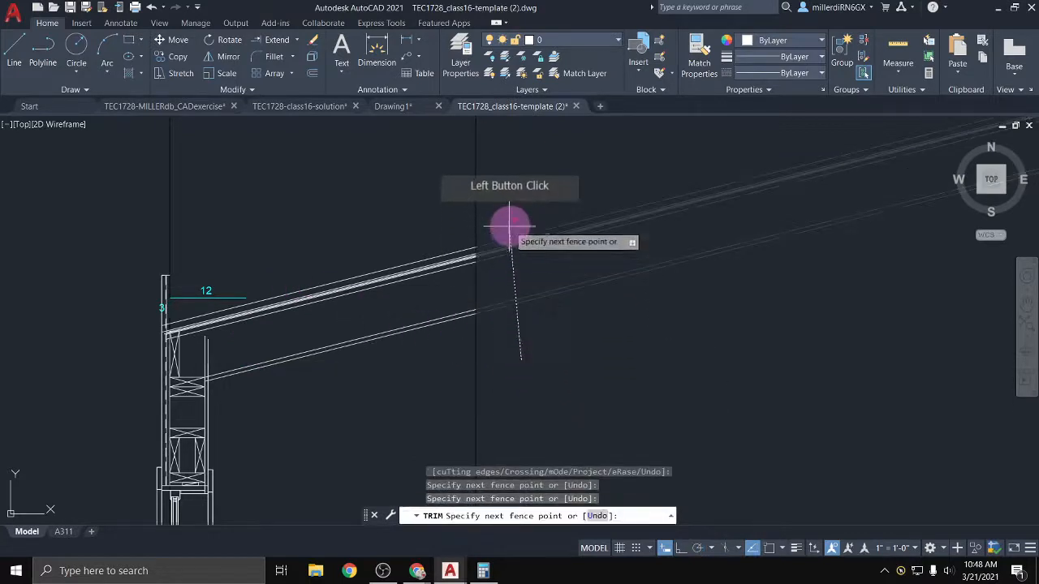
left_click(512, 160)
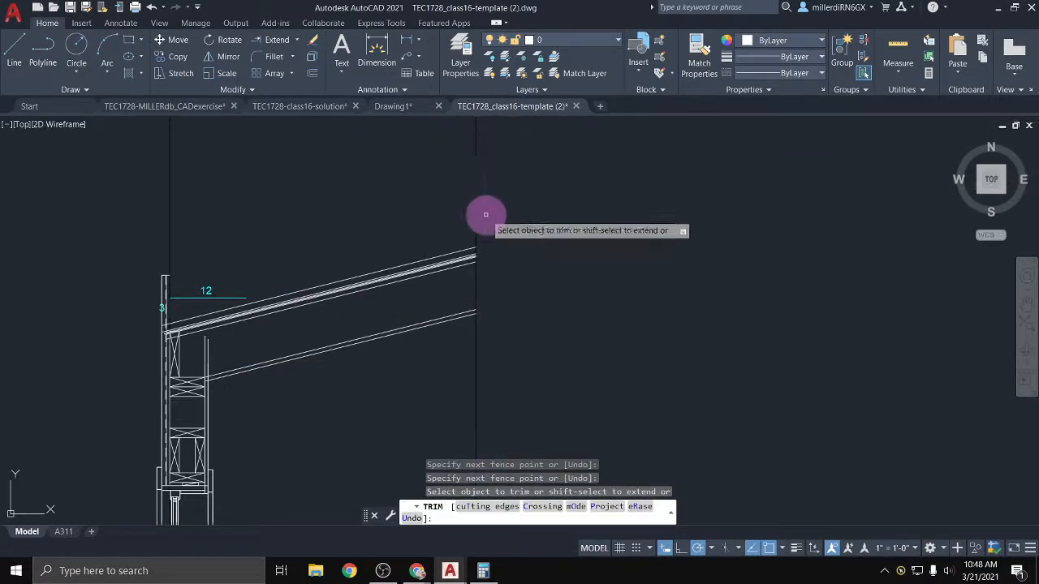
scroll(471, 332, "down", 3)
middle_click_drag(471, 331, 434, 202)
middle_click_drag(433, 340, 407, 206)
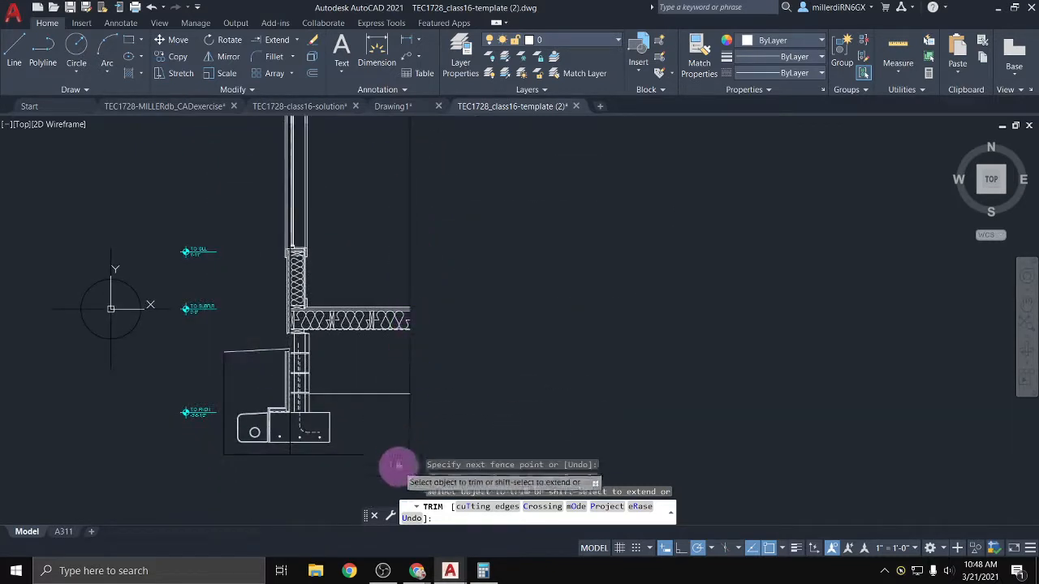
mouse_move(392, 242)
middle_mouse_down()
mouse_move(404, 254)
mouse_move(399, 352)
middle_mouse_up()
key("Escape")
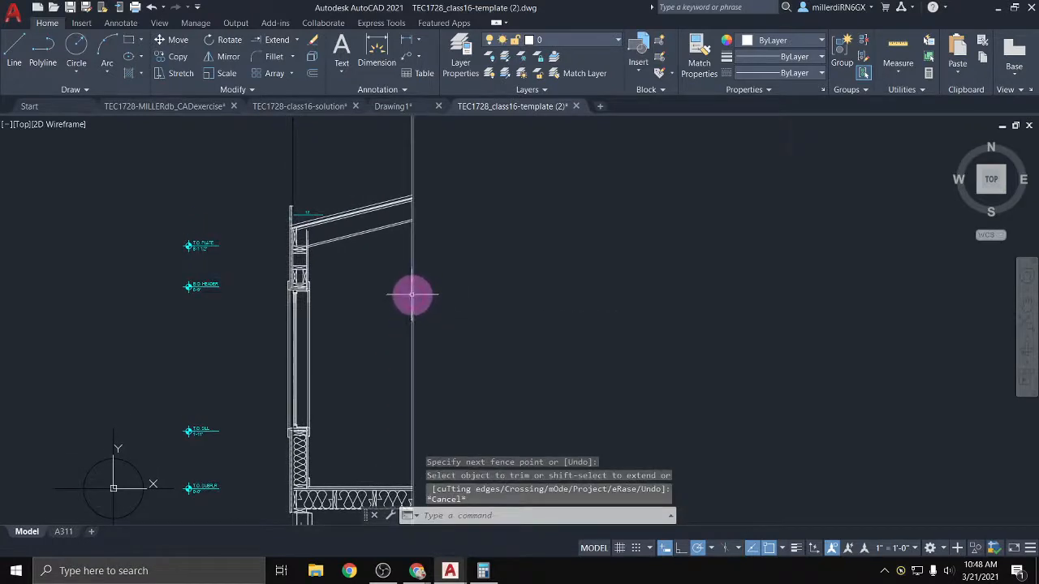
Check which layer the vertical cut line at the roof's upslope end is on, and clear the selection
left_click(412, 296)
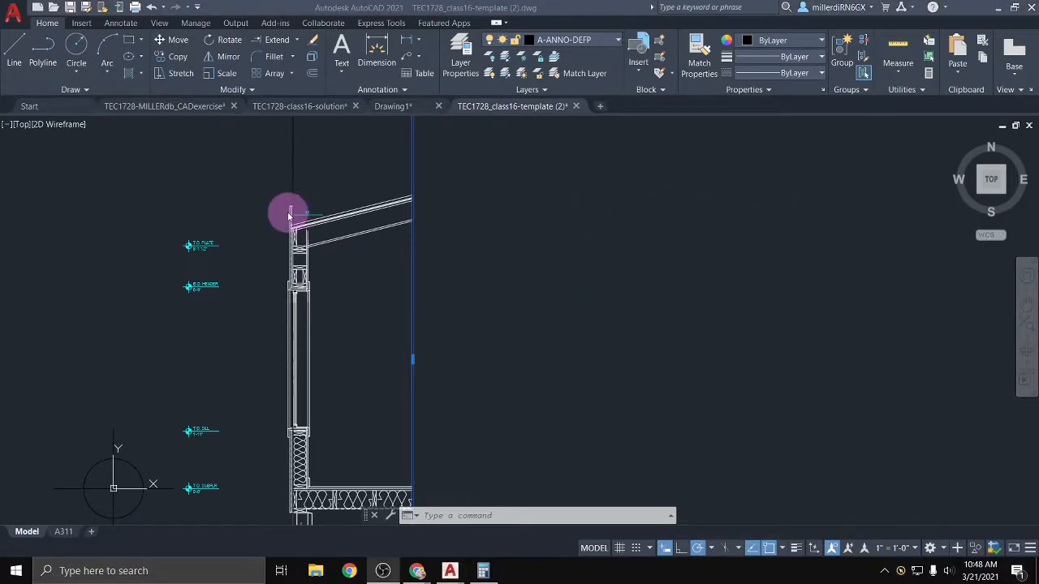
left_click(355, 293)
key("Escape")
key("Escape")
Trim away the exterior wall layer lines and their top cap that project above the topmost roof line
scroll(365, 271, "up", 2)
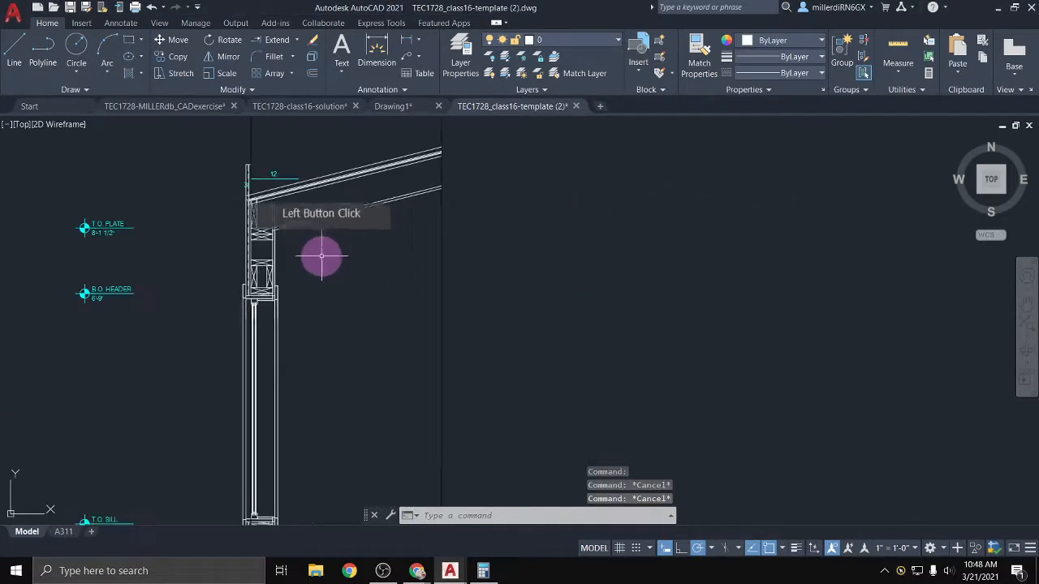
middle_click_drag(320, 254, 414, 321)
scroll(409, 317, "up", 2)
key("Return")
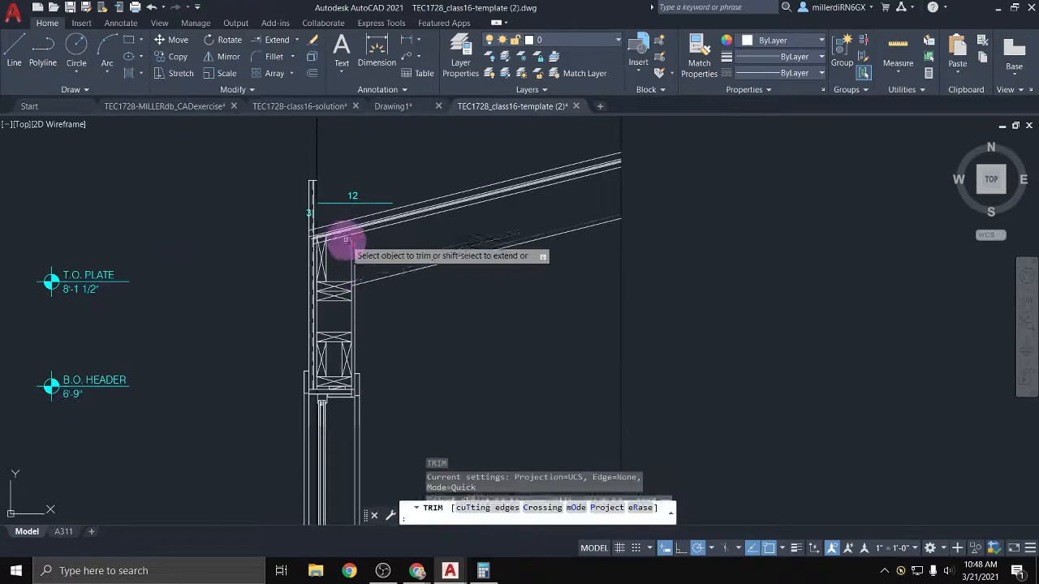
scroll(312, 203, "up", 4)
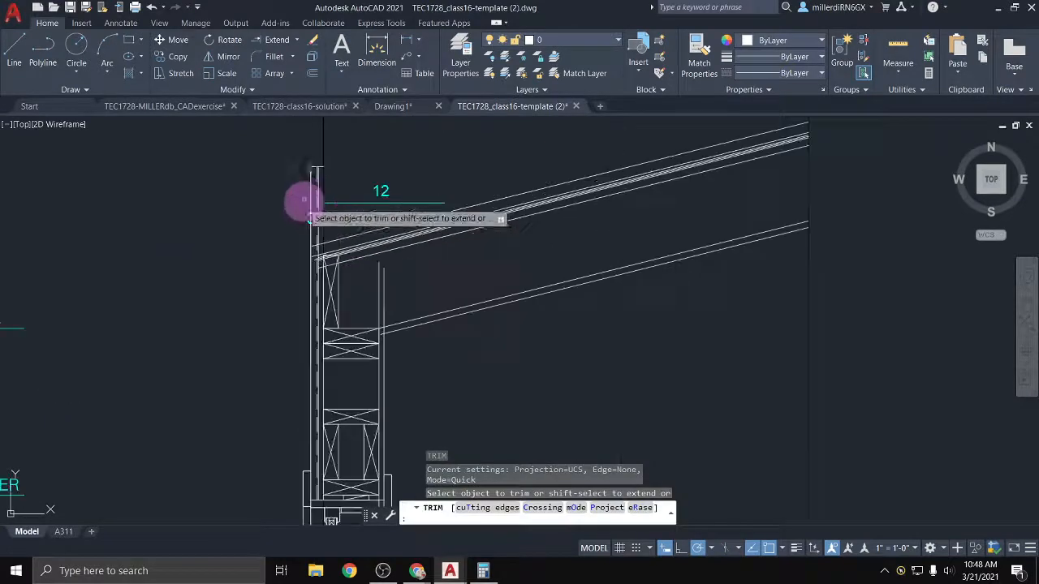
left_click(321, 269)
left_click(310, 264)
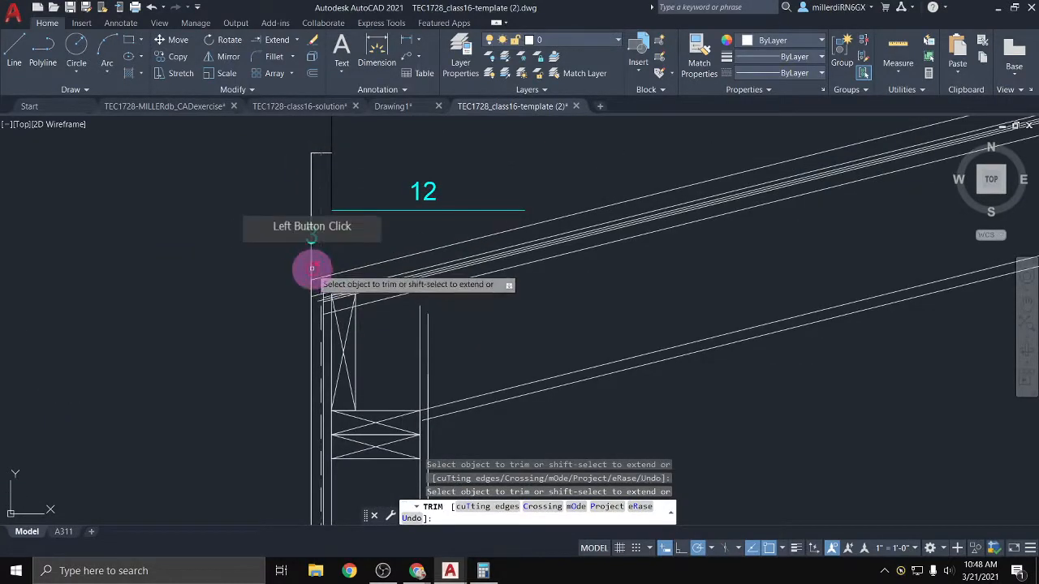
left_click(315, 151)
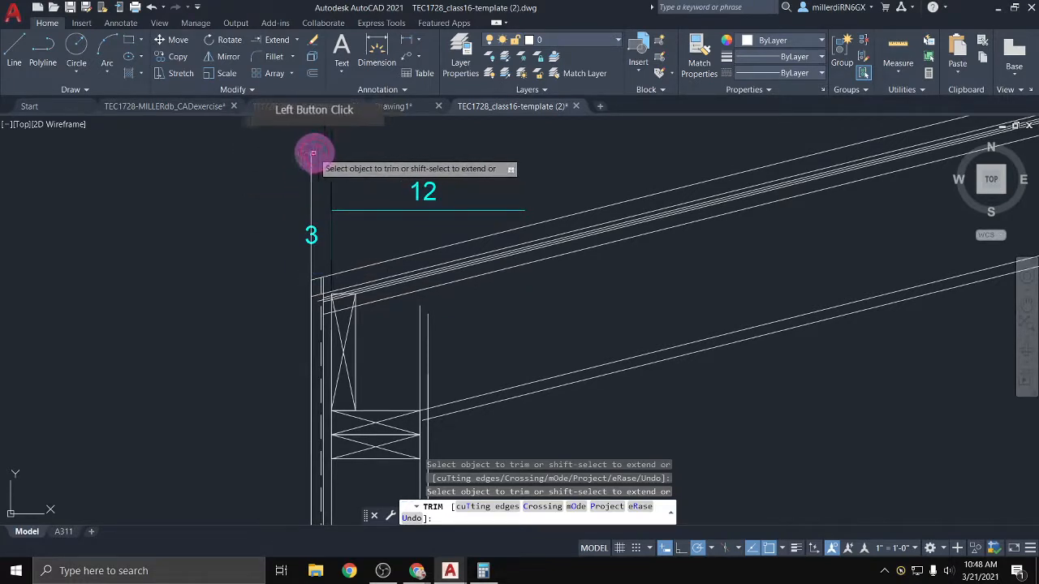
left_click(316, 230)
left_click(310, 257)
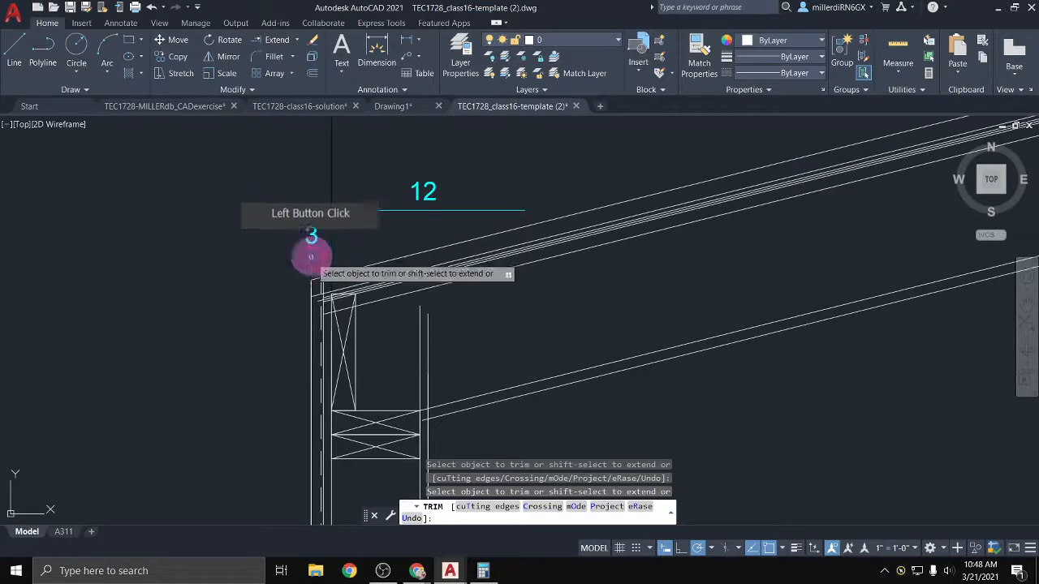
Trim the inner siding and dashed wall lines between the top two roof lines at the eave
scroll(310, 287, "up", 2)
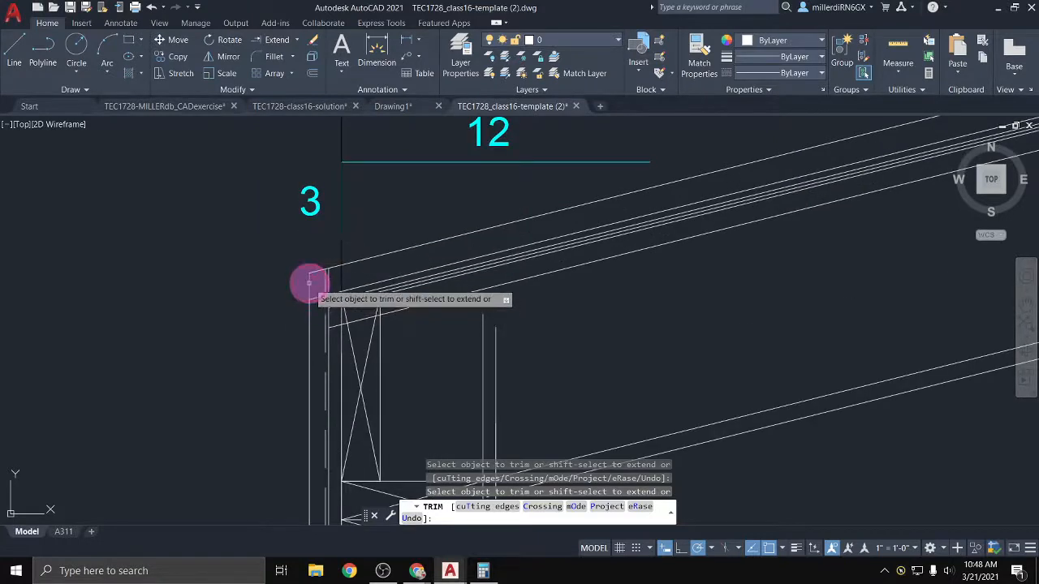
left_click(324, 278)
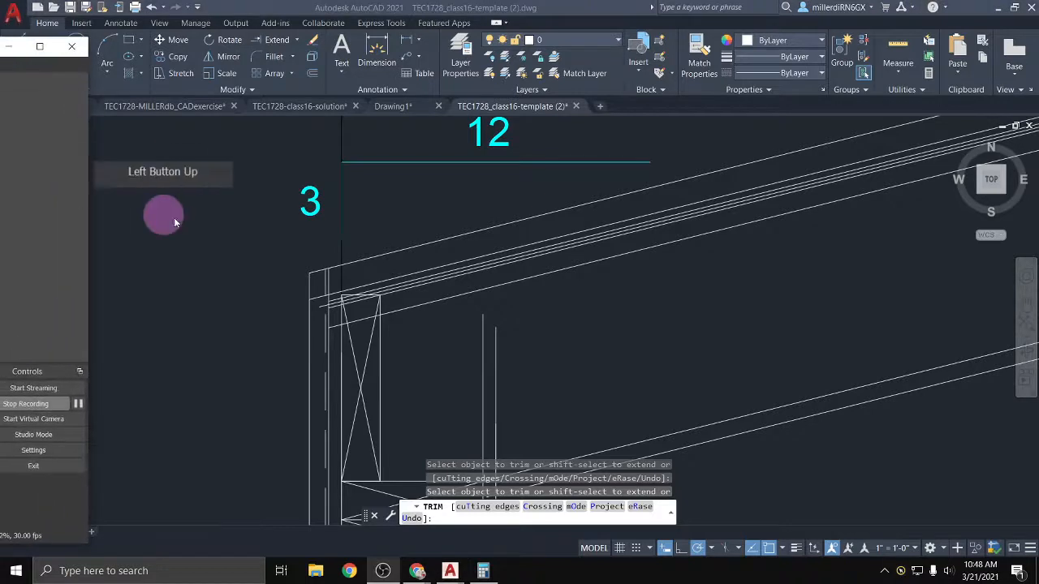
left_click(318, 282)
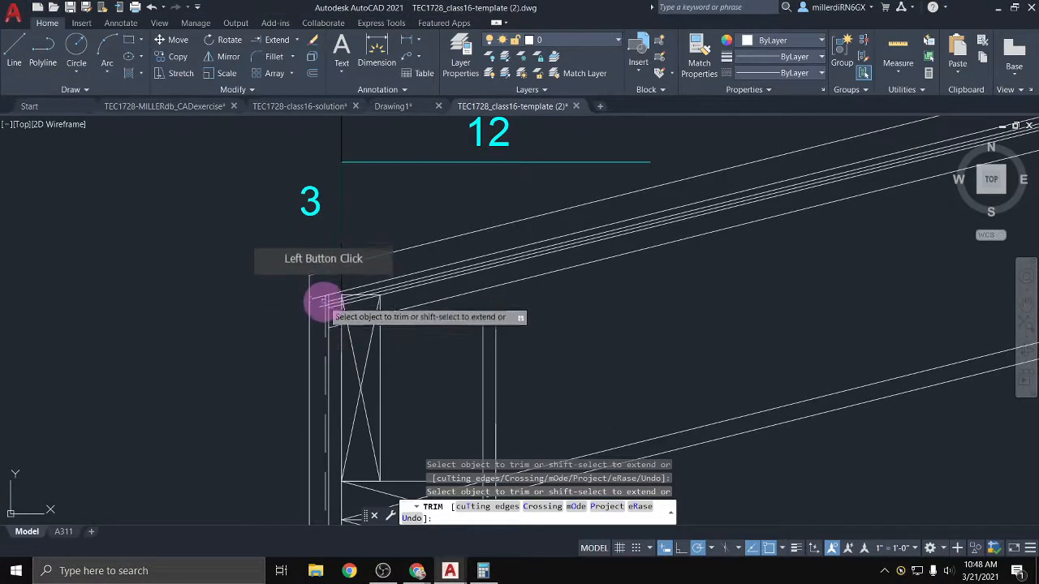
Trim the edges and diagonals of the tall blocking member where they cross the roof decking
scroll(320, 301, "up", 2)
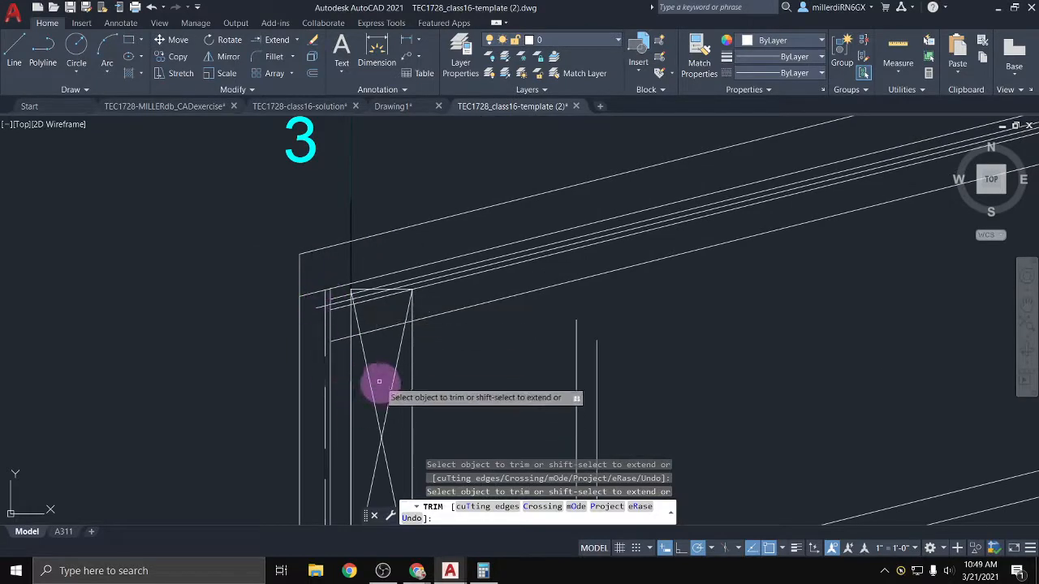
left_click(417, 306)
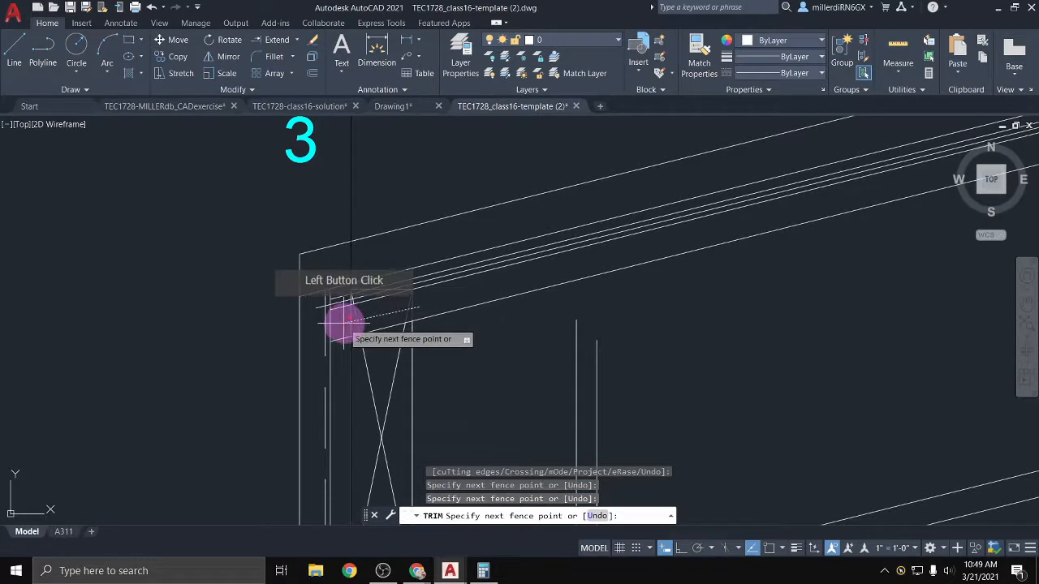
key("Return")
middle_click_drag(412, 331, 404, 244)
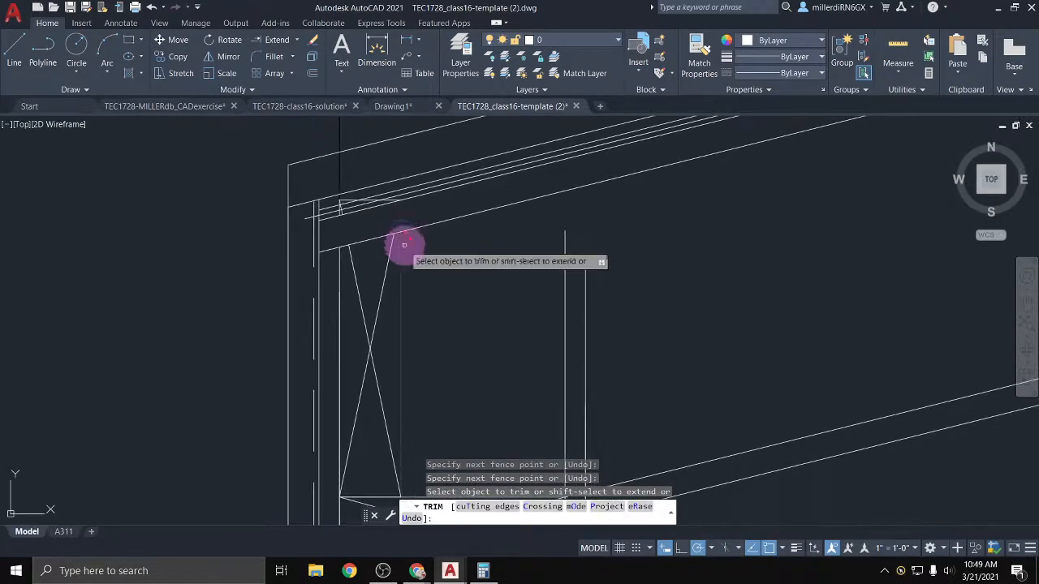
Trim the two vertical interior wall finish lines where they rise above the lower sloped ceiling lines
scroll(378, 308, "down", 2)
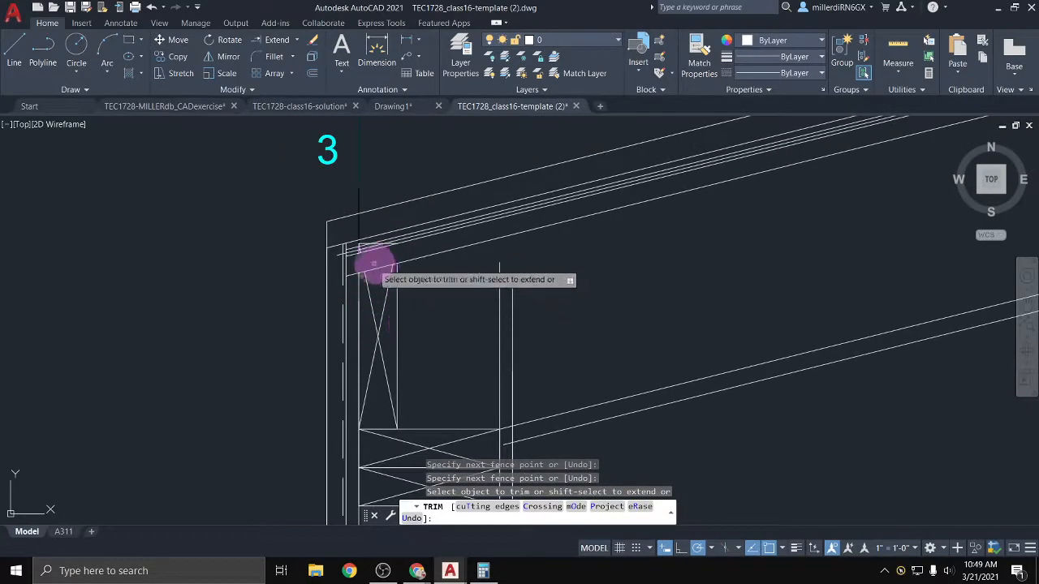
left_click(532, 323)
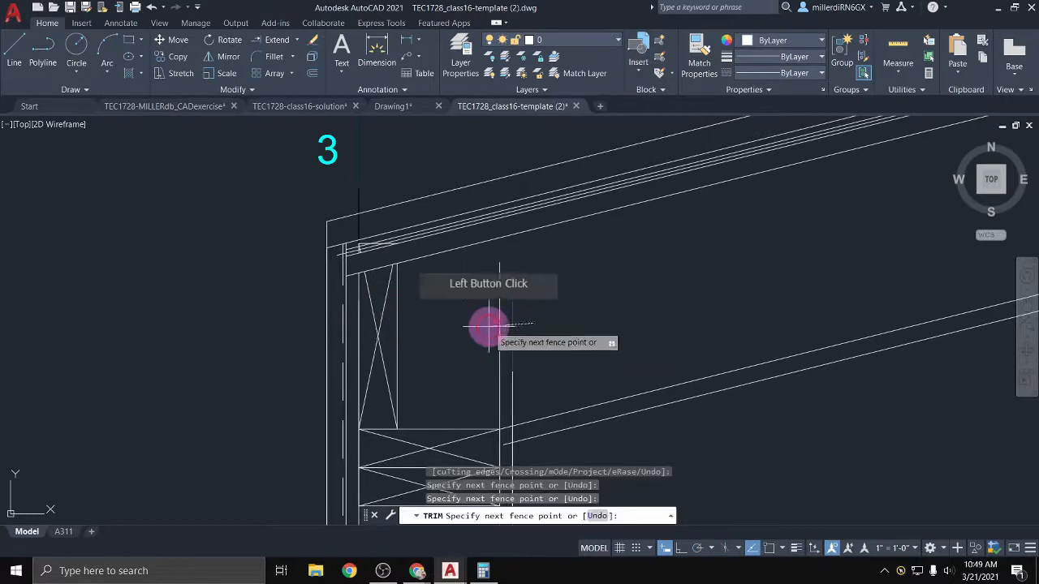
key("Return")
mouse_move(503, 394)
middle_mouse_down()
mouse_move(456, 304)
mouse_move(421, 261)
middle_mouse_up()
scroll(419, 276, "up", 2)
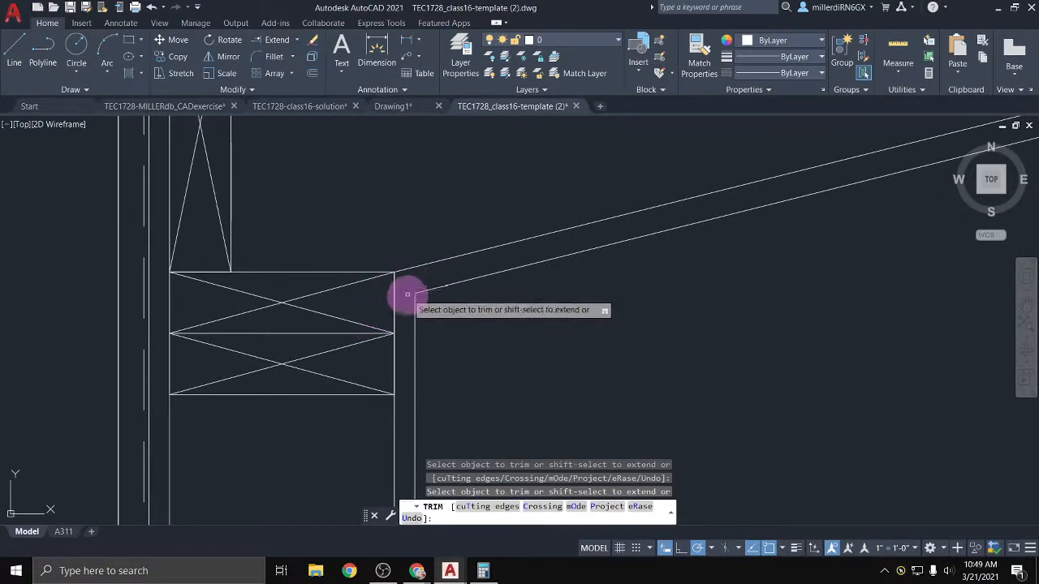
Trim the leftover edge, diagonal and top line of the tall blocking member between the closely spaced roof decking lines at the eave
scroll(273, 287, "down", 2)
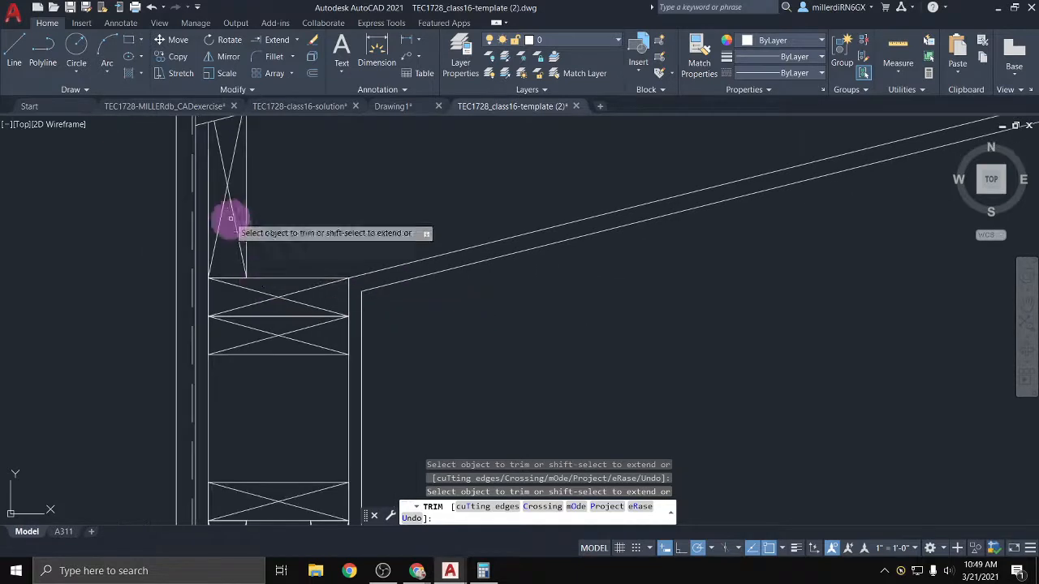
middle_click_drag(229, 218, 262, 339)
scroll(244, 212, "up", 2)
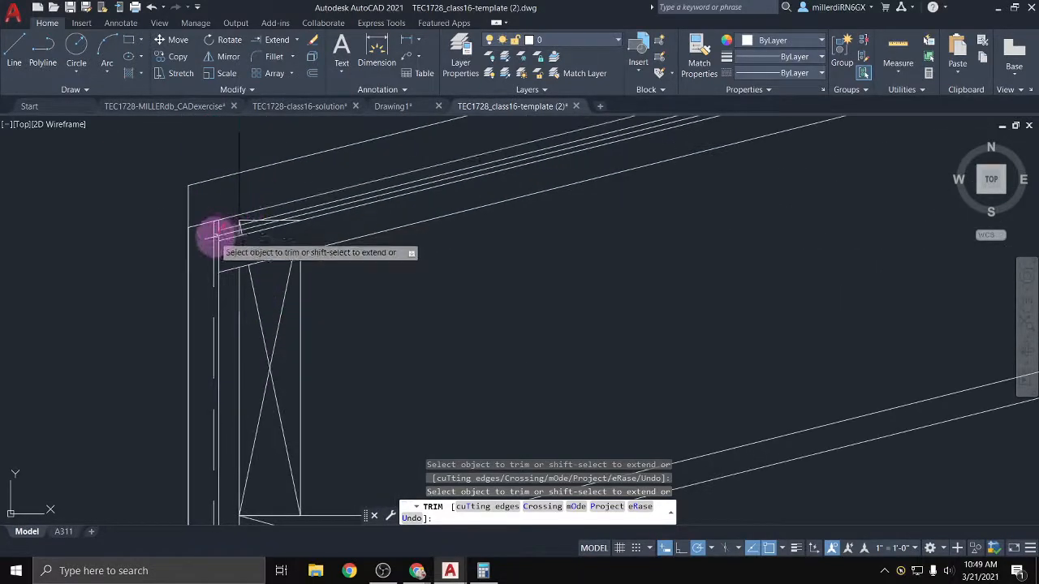
scroll(206, 229, "up", 2)
scroll(250, 220, "down", 1)
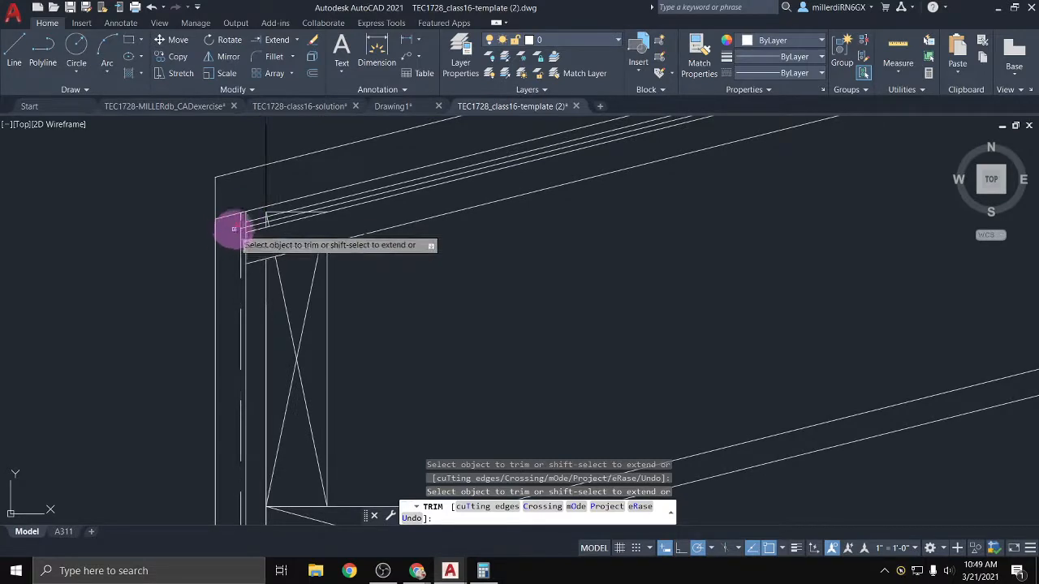
scroll(240, 228, "up", 2)
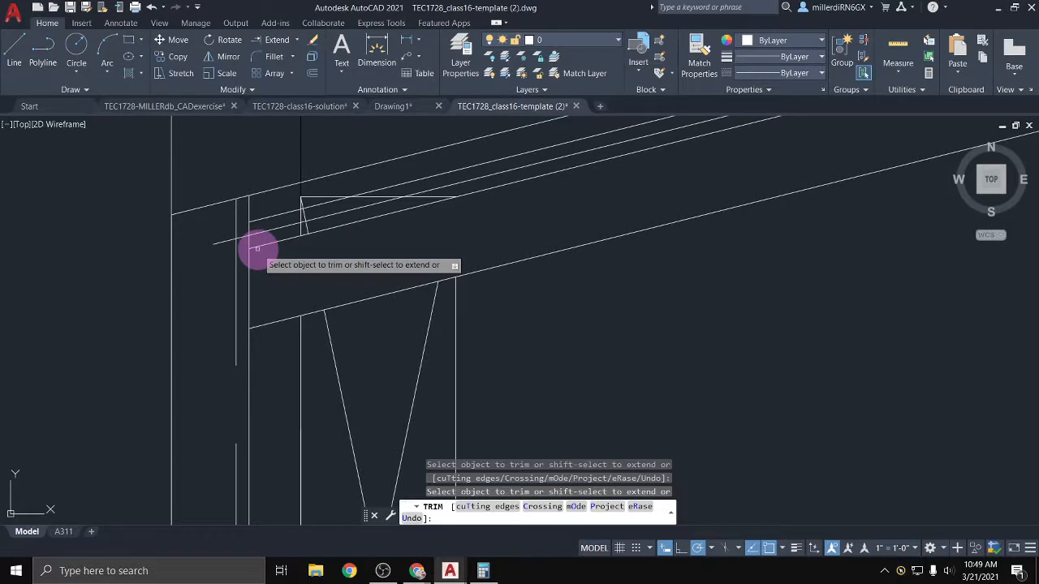
left_click(302, 225)
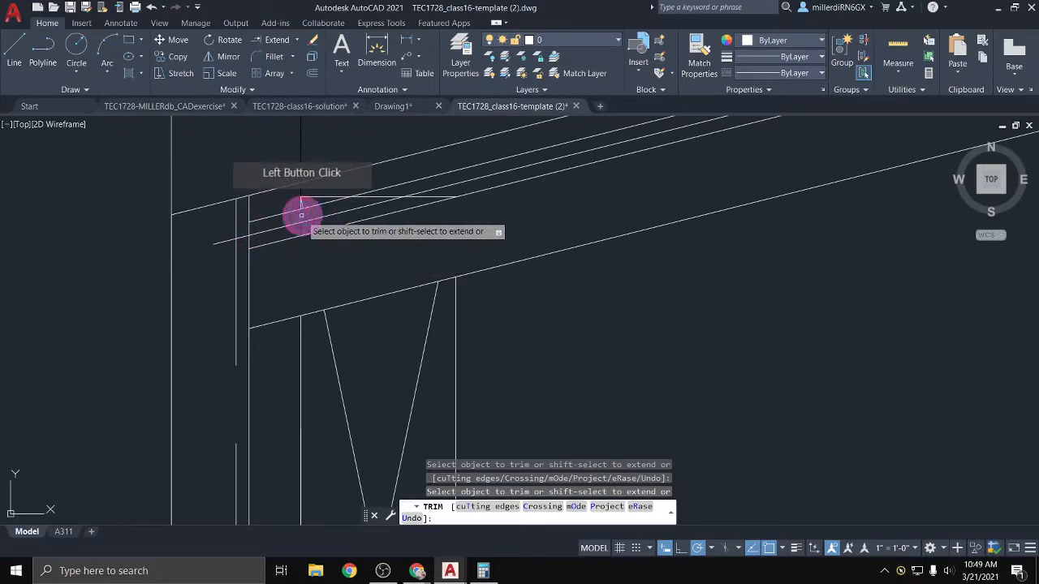
left_click(302, 203)
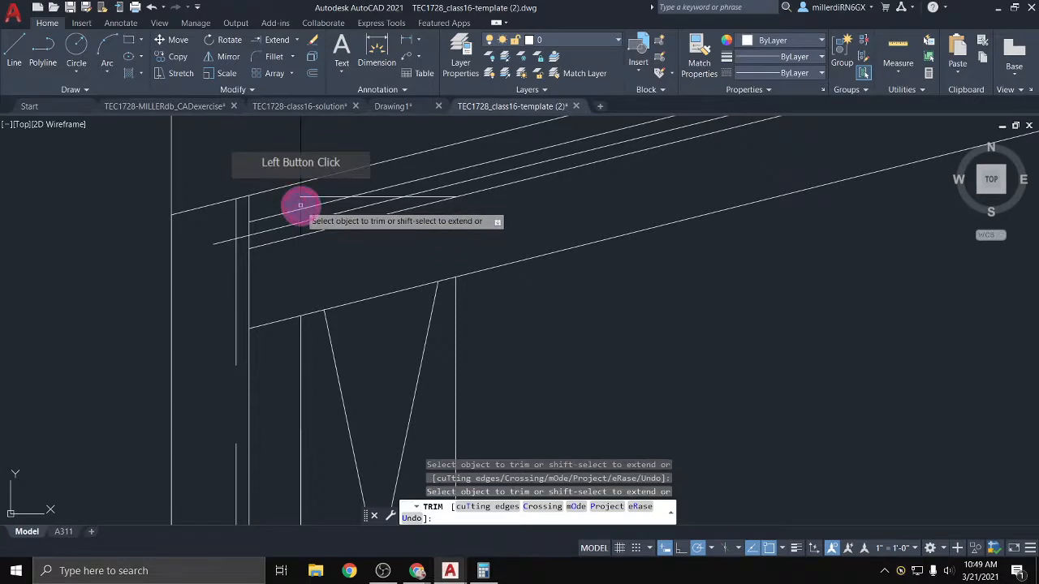
left_click(309, 197)
left_click(384, 197)
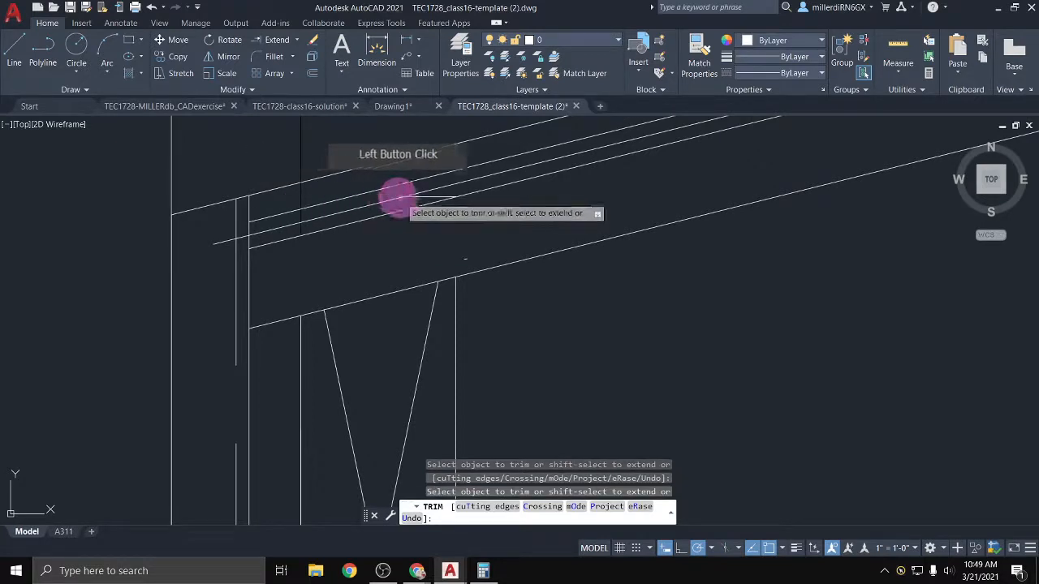
left_click(436, 196)
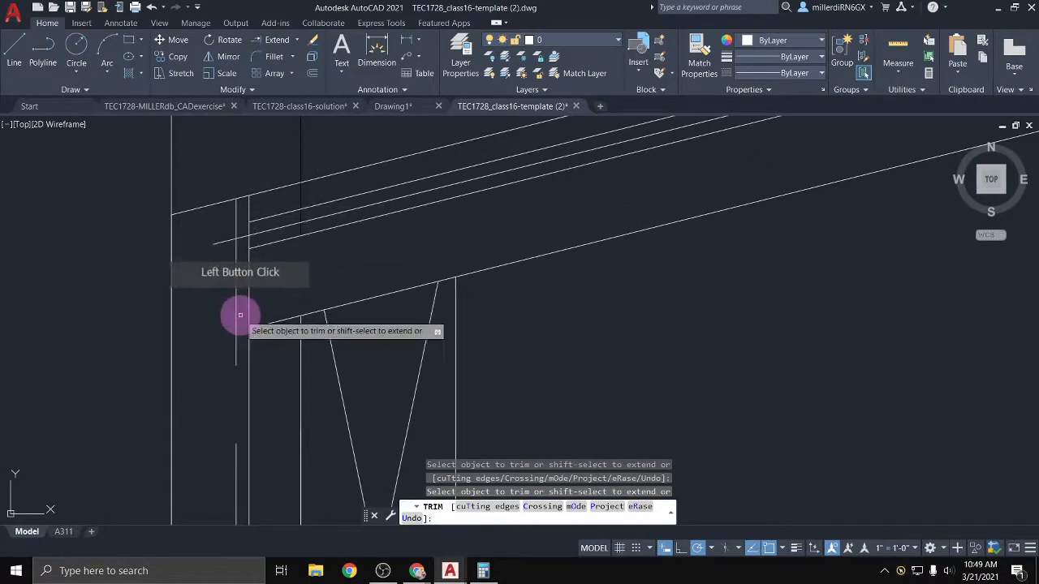
Trim the dashed wall line where it projects above the middle thin roof line at the eave, and end the trimming
scroll(240, 315, "down", 3)
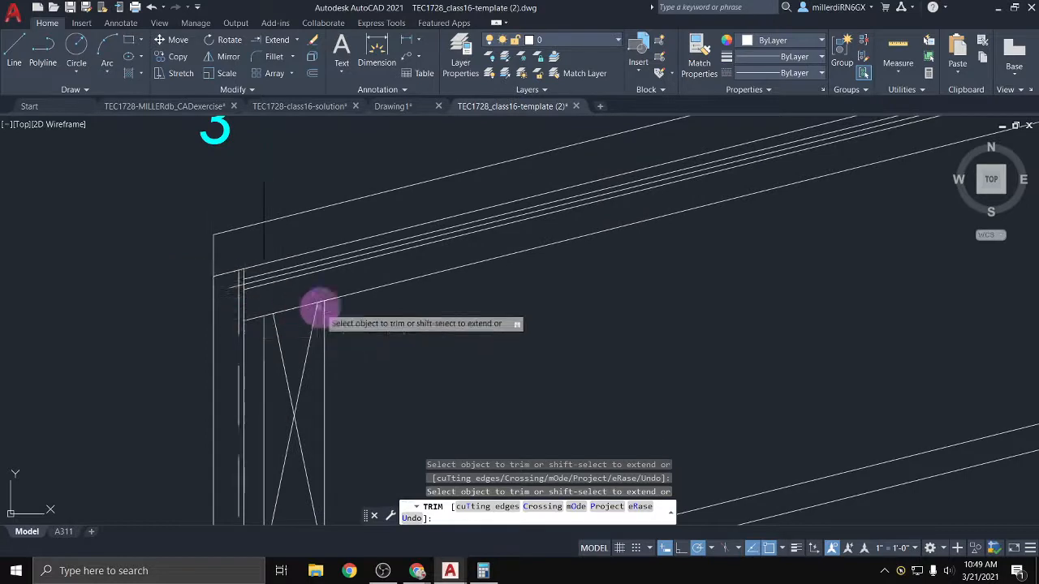
left_click(240, 275)
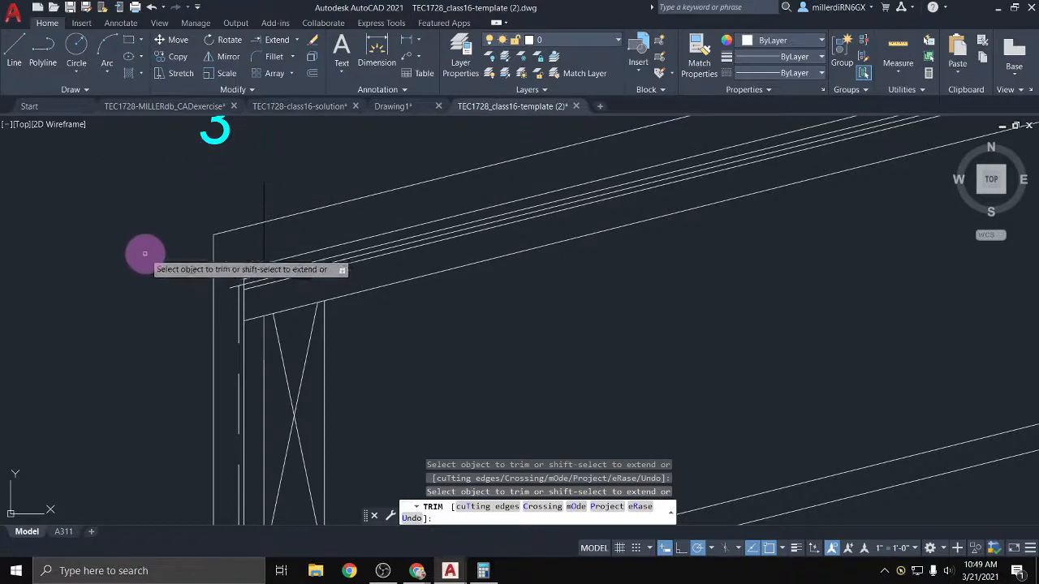
key("Escape")
Shorten the uppermost of the three thin roof lines by stretching its upslope end down to above the tall blocking member's inner edge
scroll(202, 289, "up", 2)
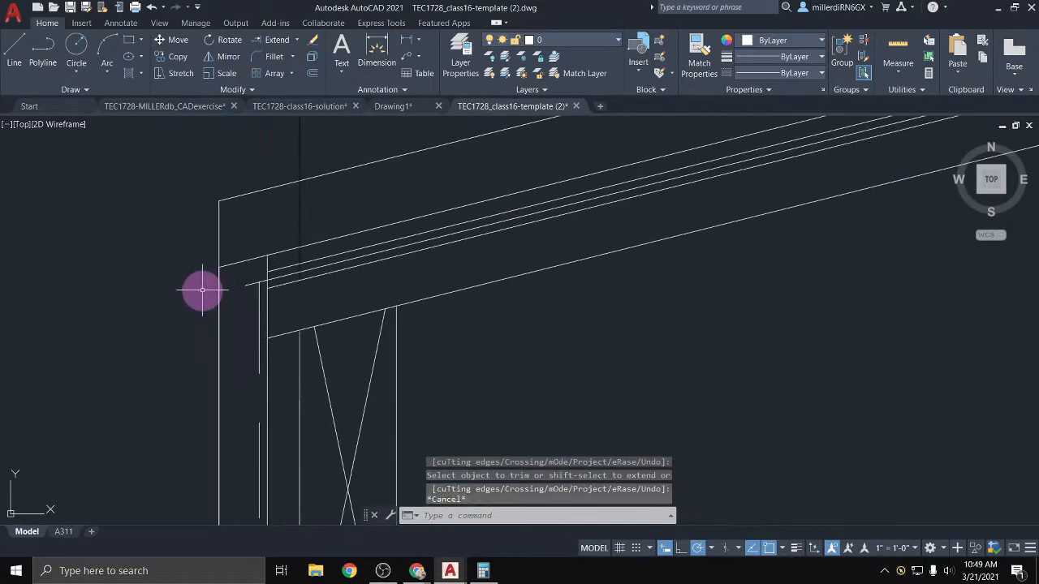
scroll(277, 270, "down", 1)
left_click(277, 270)
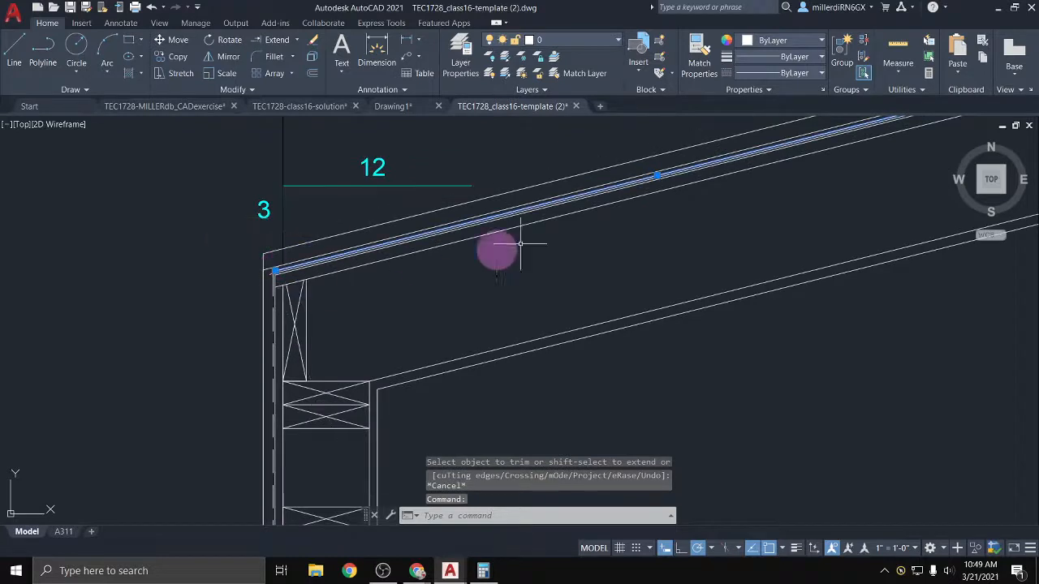
middle_click_drag(623, 217, 397, 292)
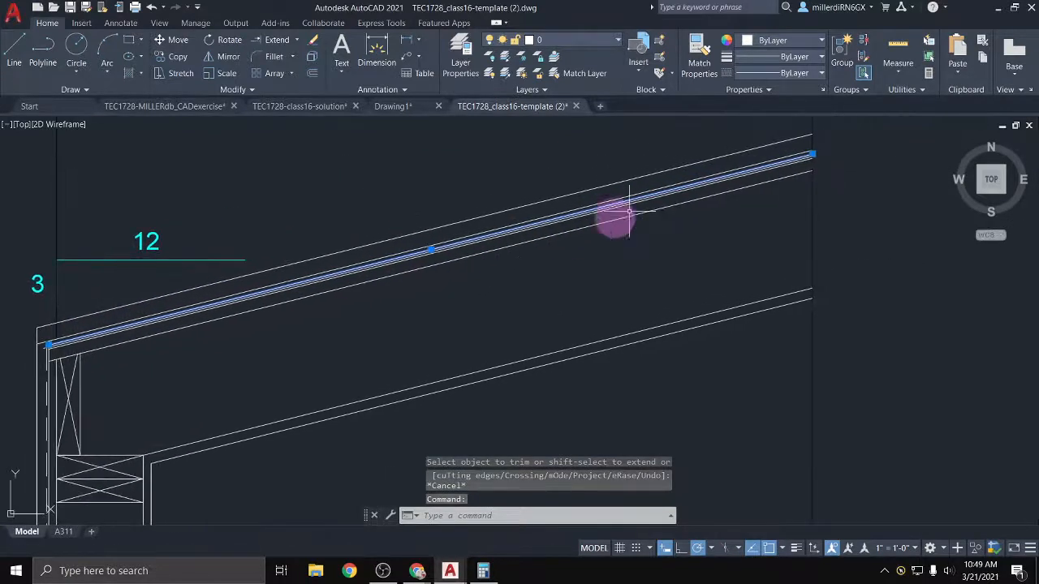
left_click(811, 153)
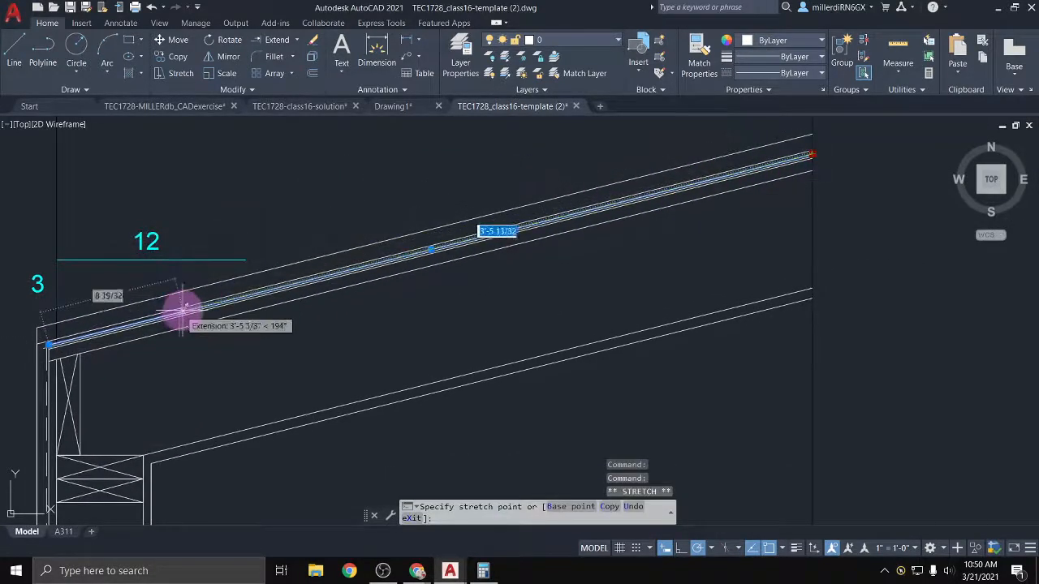
scroll(158, 318, "up", 2)
middle_click_drag(127, 331, 363, 261)
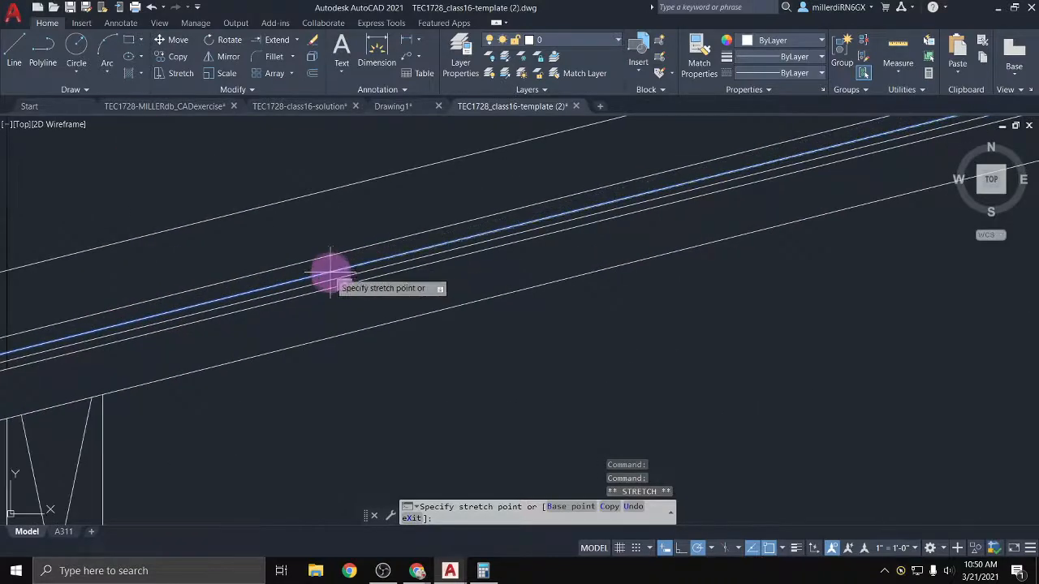
scroll(253, 290, "down", 2)
middle_click_drag(243, 287, 329, 272)
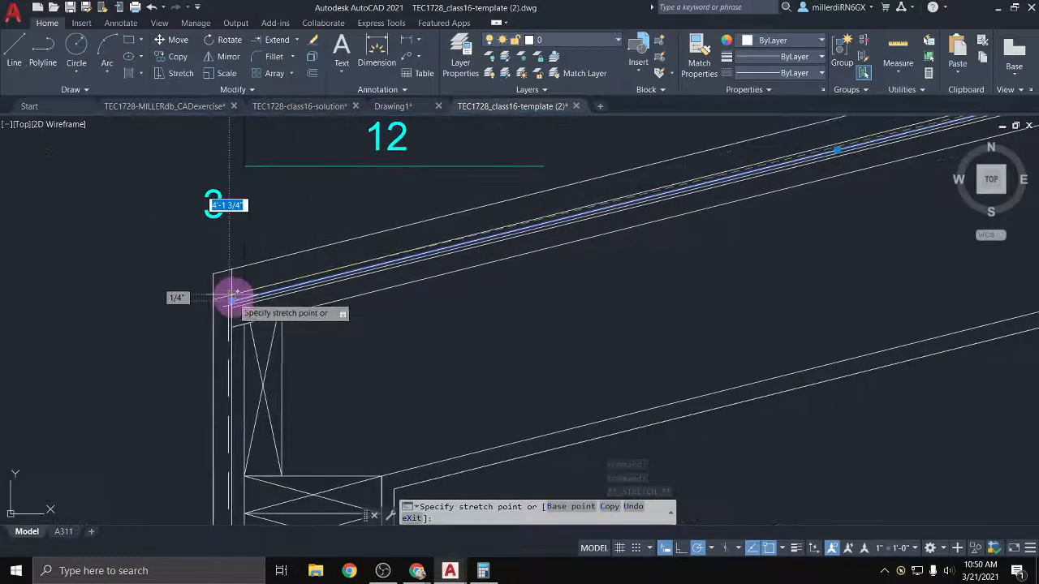
scroll(312, 279, "up", 2)
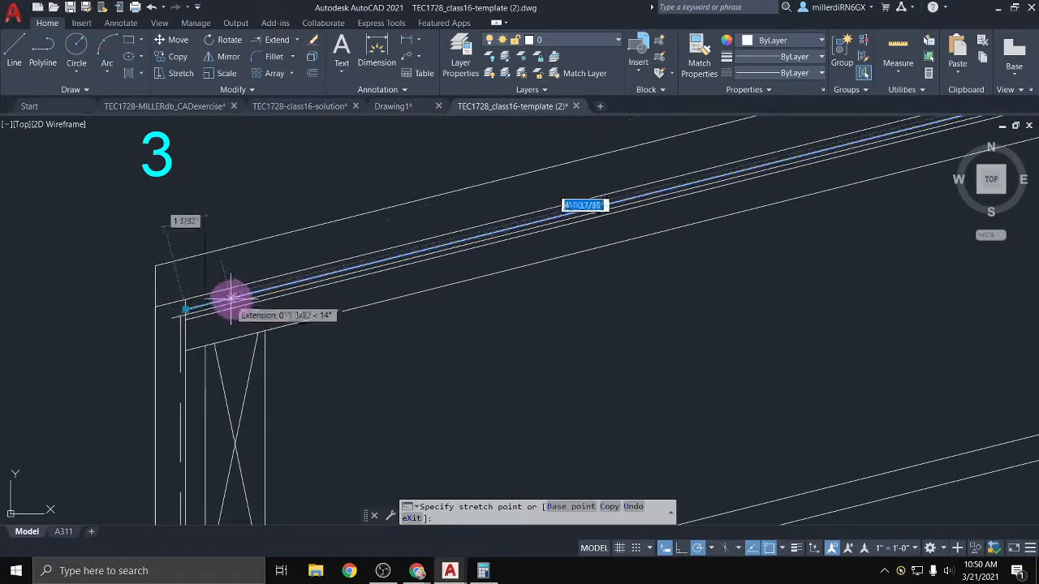
left_click(262, 290)
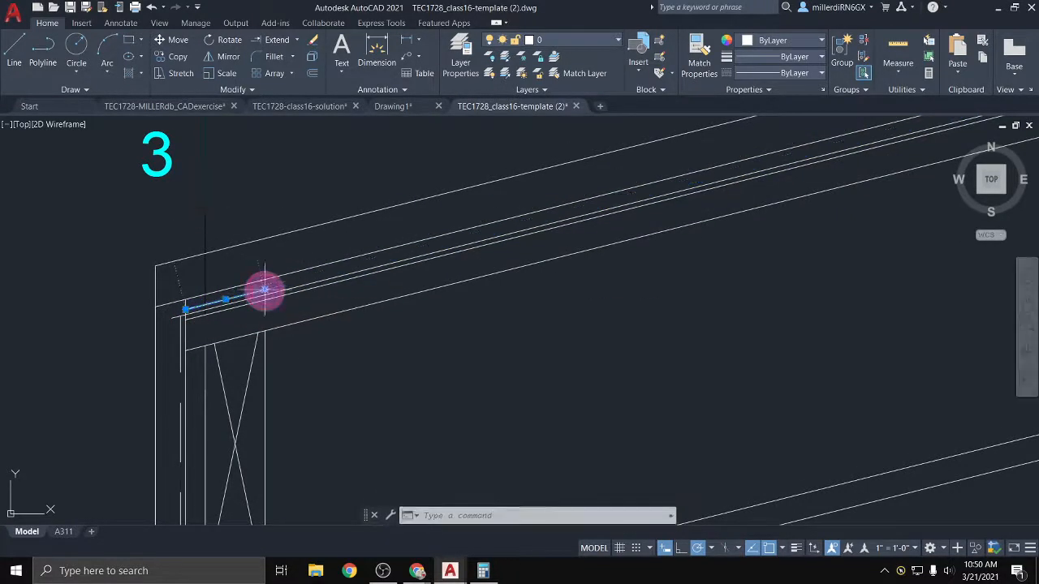
middle_click_drag(182, 315, 231, 300)
scroll(231, 300, "up", 2)
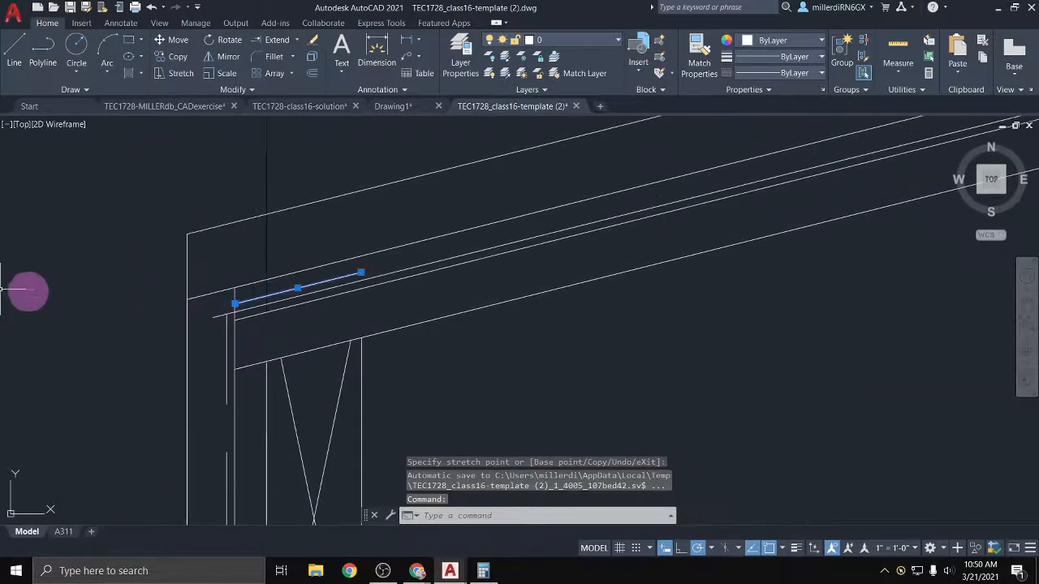
key("Escape")
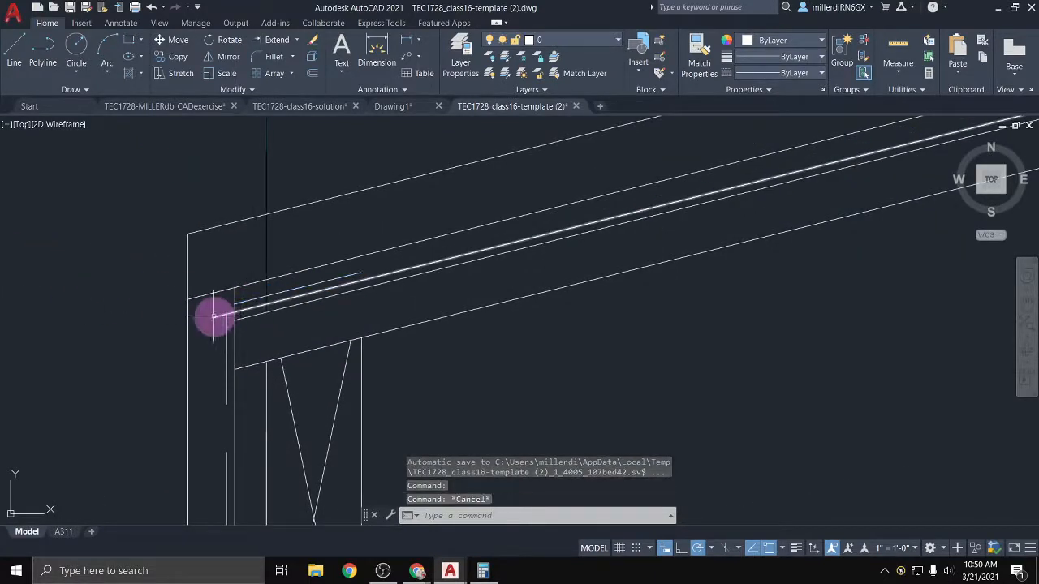
Change the linetype of the middle thin roof line that extends past the wall to HIDDEN2
left_click(217, 316)
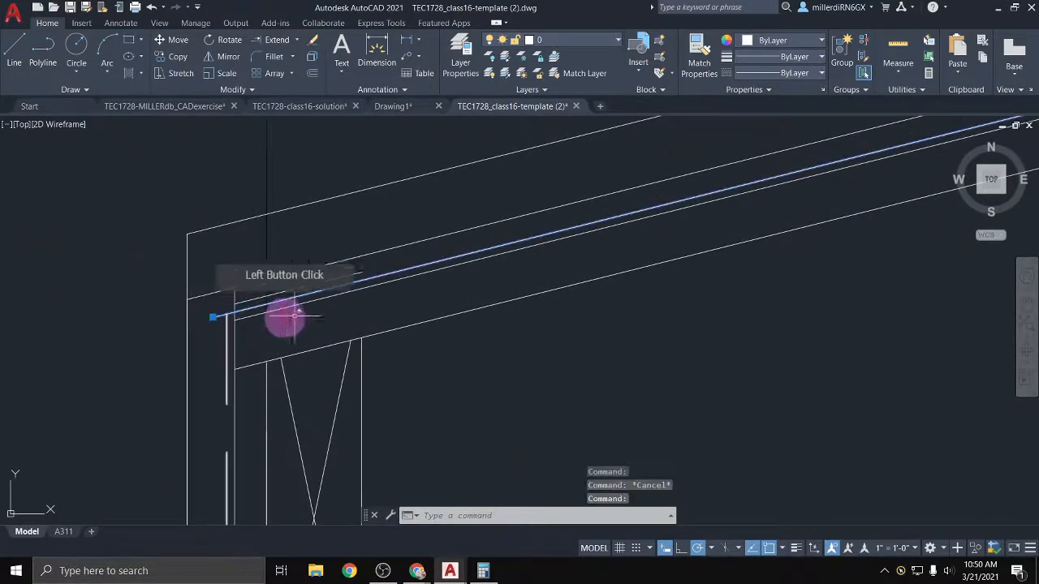
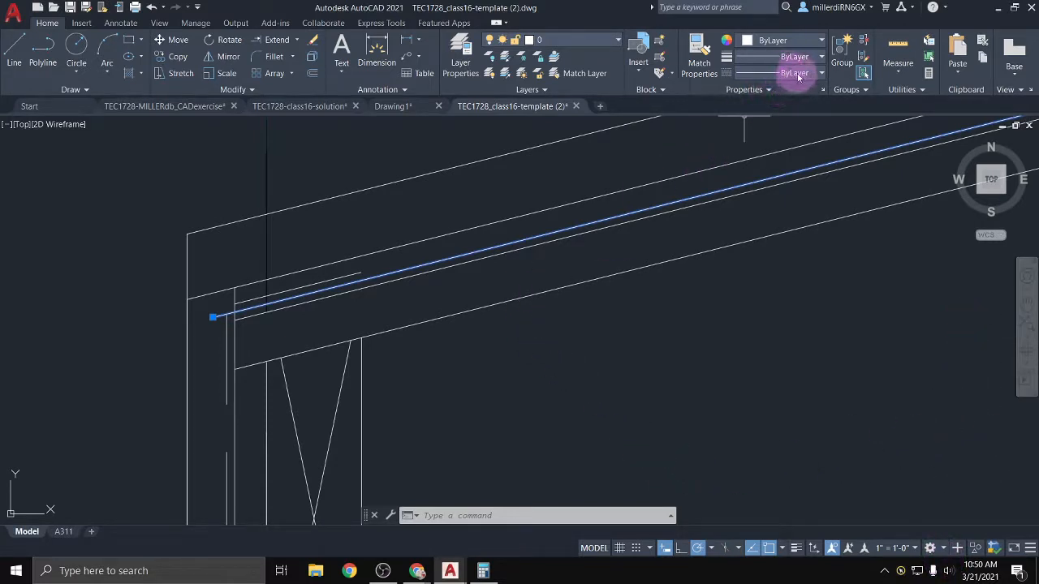
left_click(798, 74)
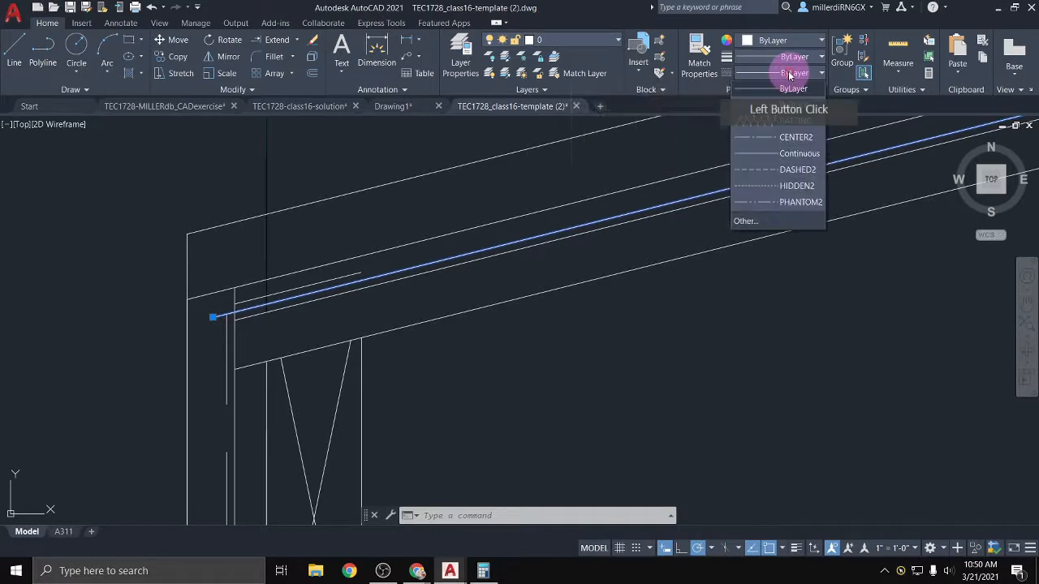
left_click(785, 189)
scroll(555, 269, "down", 2)
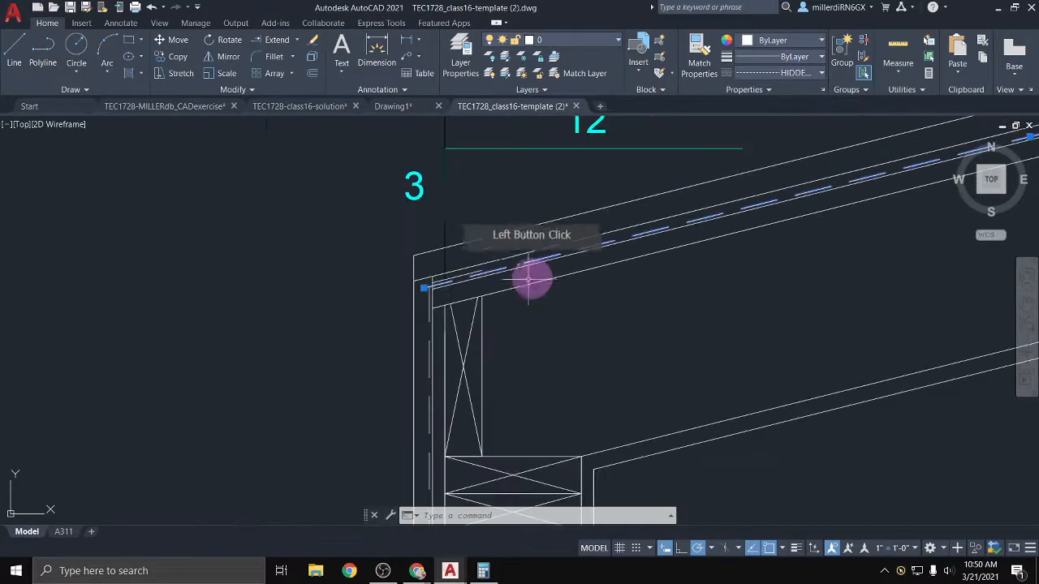
Open the Properties palette for the dashed roof line, keep it docked beside the drawing, and clear the selection
scroll(433, 294, "up", 1)
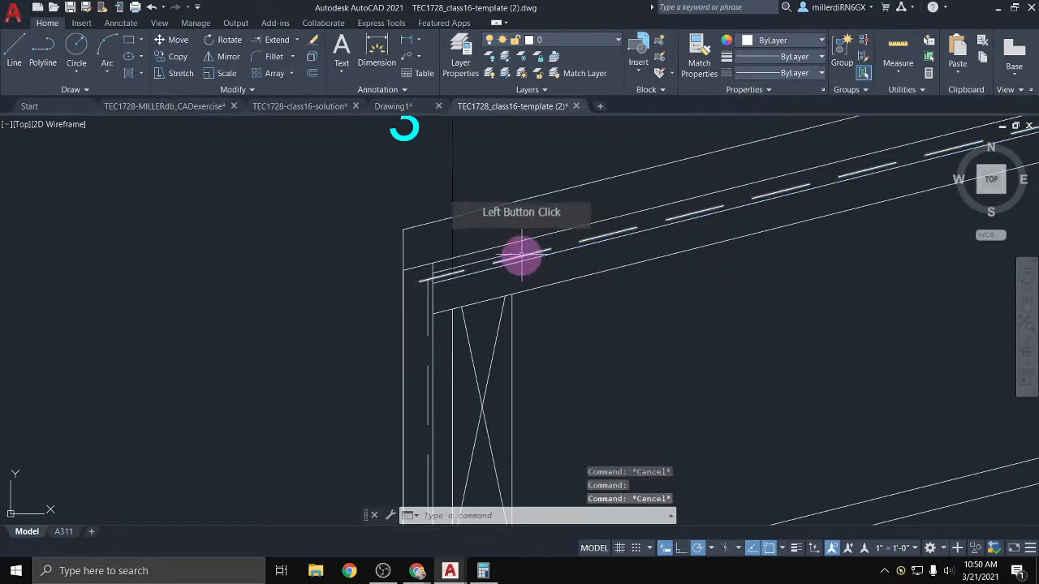
left_click(523, 257)
right_click(538, 253)
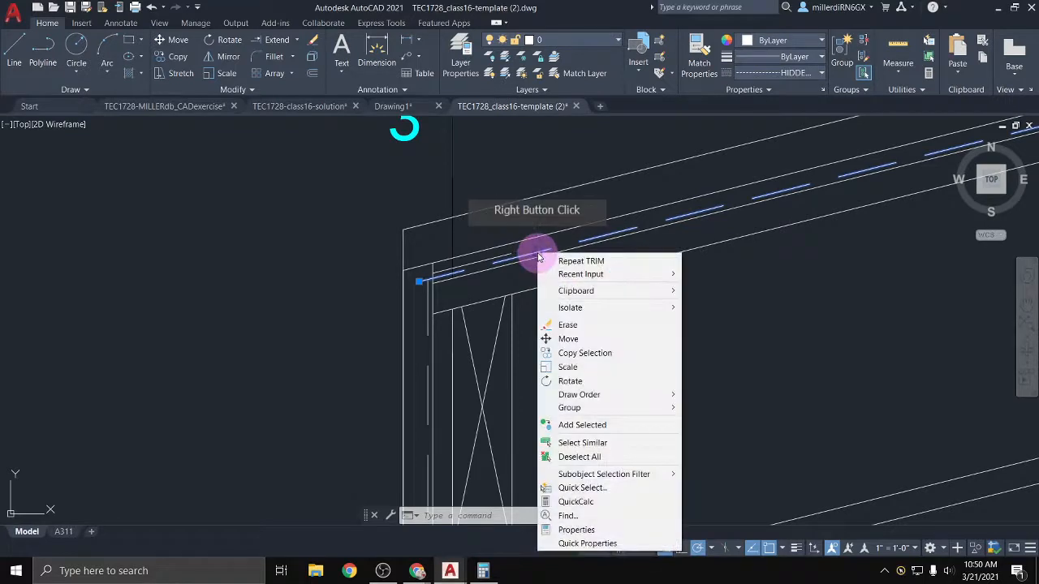
left_click(577, 531)
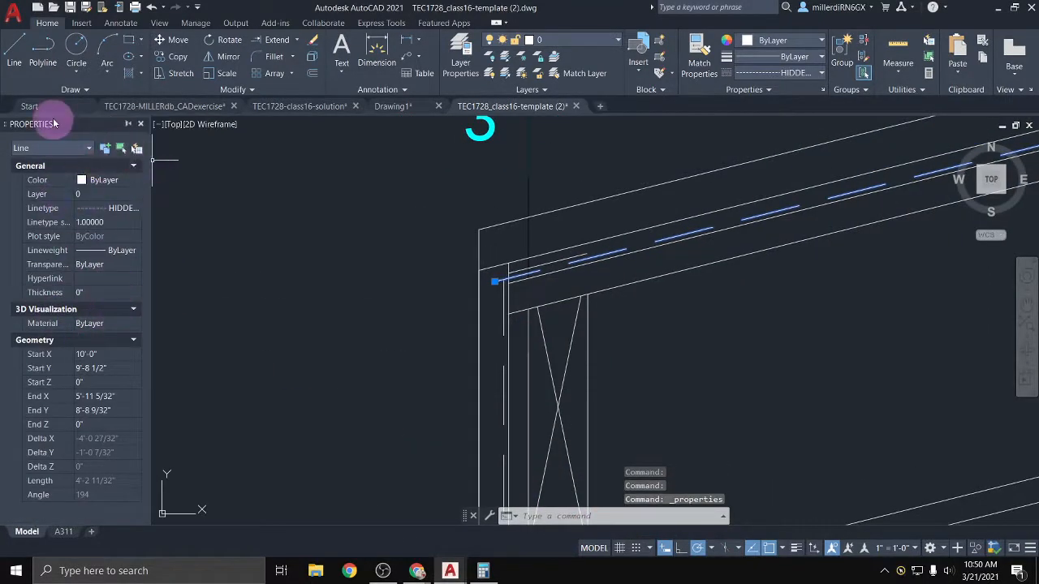
mouse_move(58, 121)
left_mouse_down()
mouse_move(70, 121)
mouse_move(105, 52)
mouse_move(89, 170)
left_mouse_up()
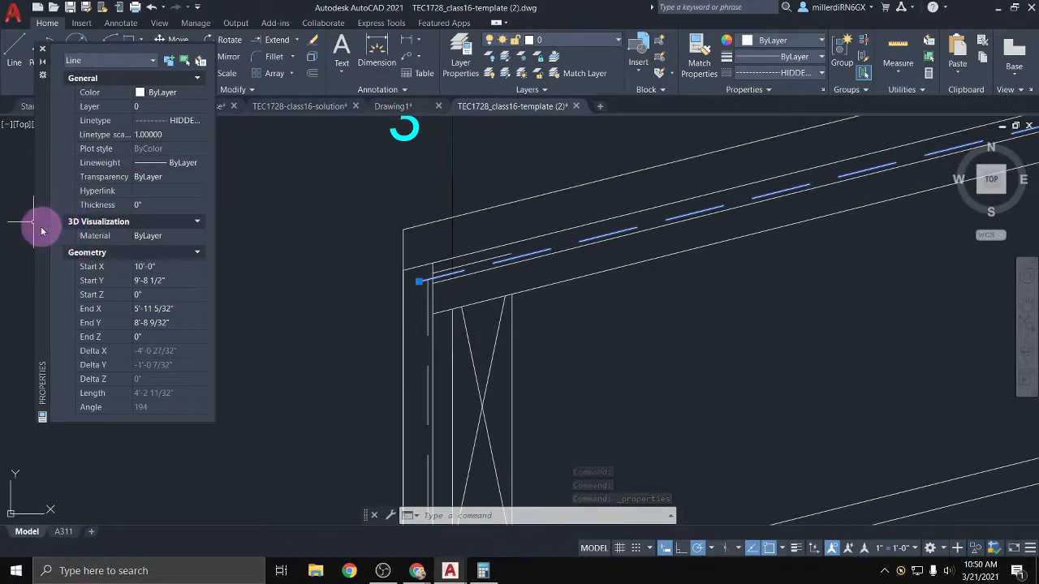
mouse_move(41, 231)
left_mouse_down()
mouse_move(30, 283)
mouse_move(6, 304)
left_mouse_up()
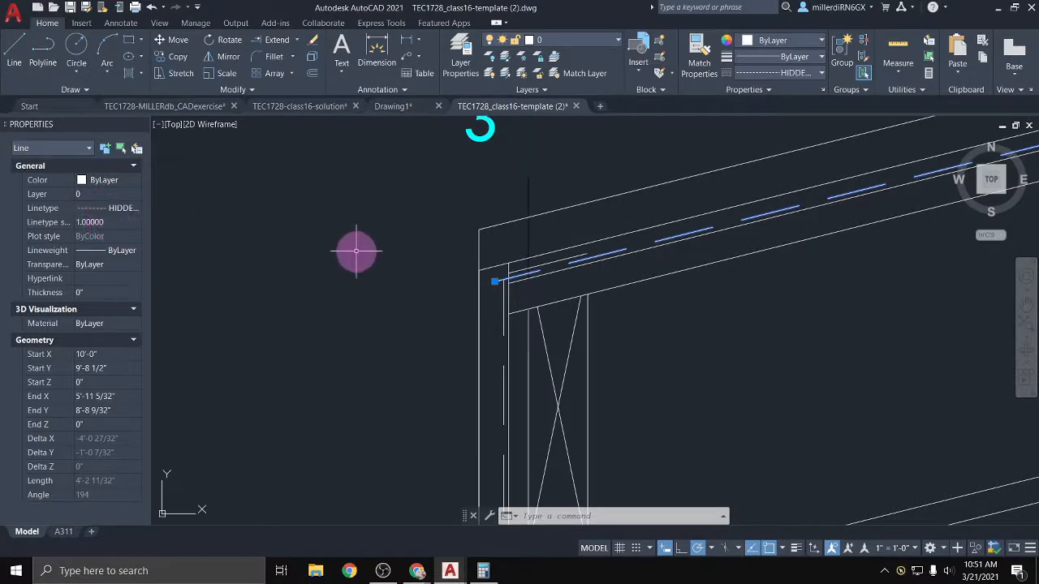
left_click(368, 317)
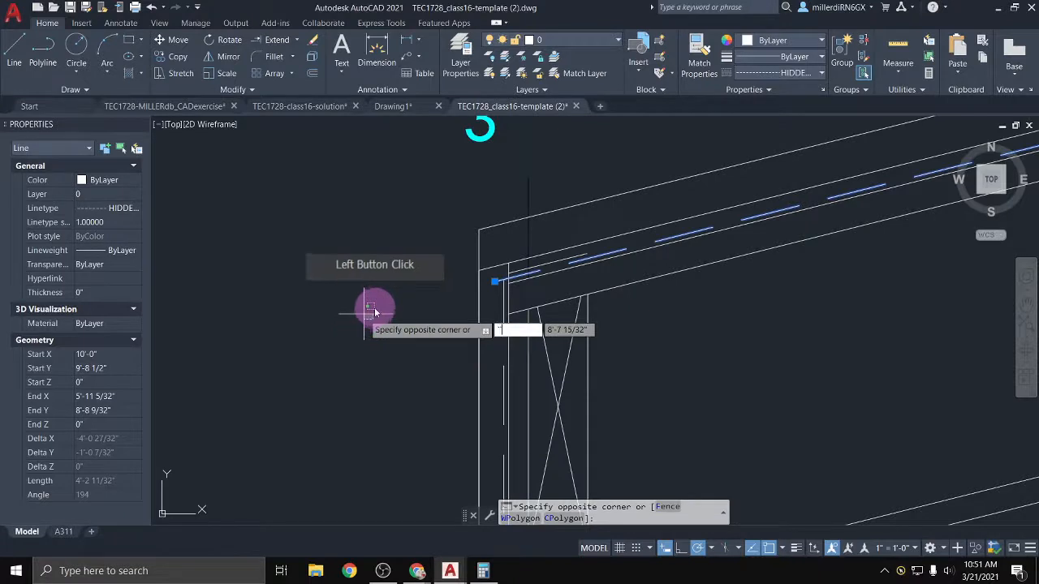
key("Escape")
key("Escape")
scroll(372, 305, "down", 2)
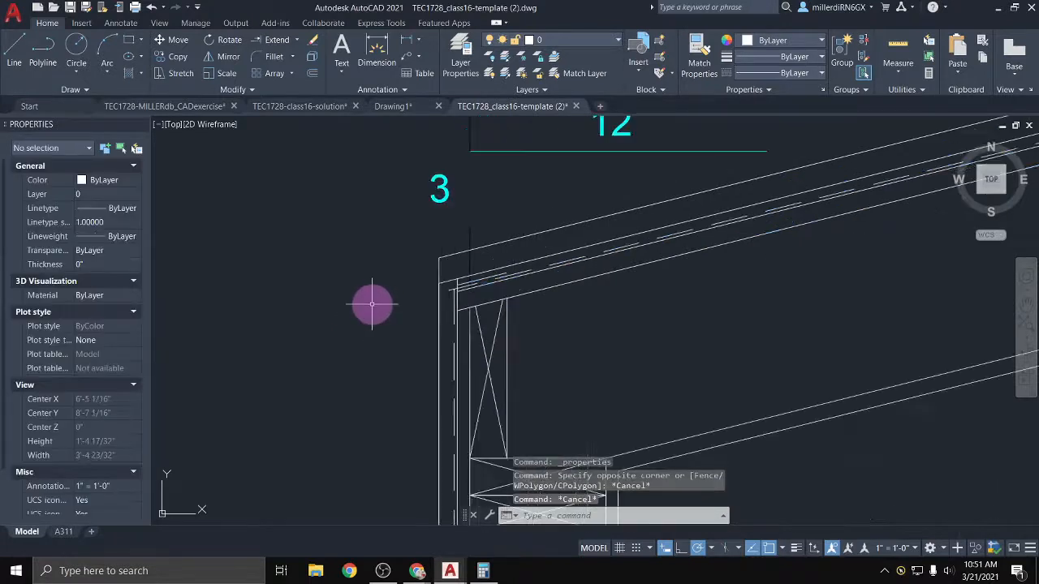
mouse_move(390, 329)
middle_mouse_down()
mouse_move(244, 271)
mouse_move(244, 248)
middle_mouse_up()
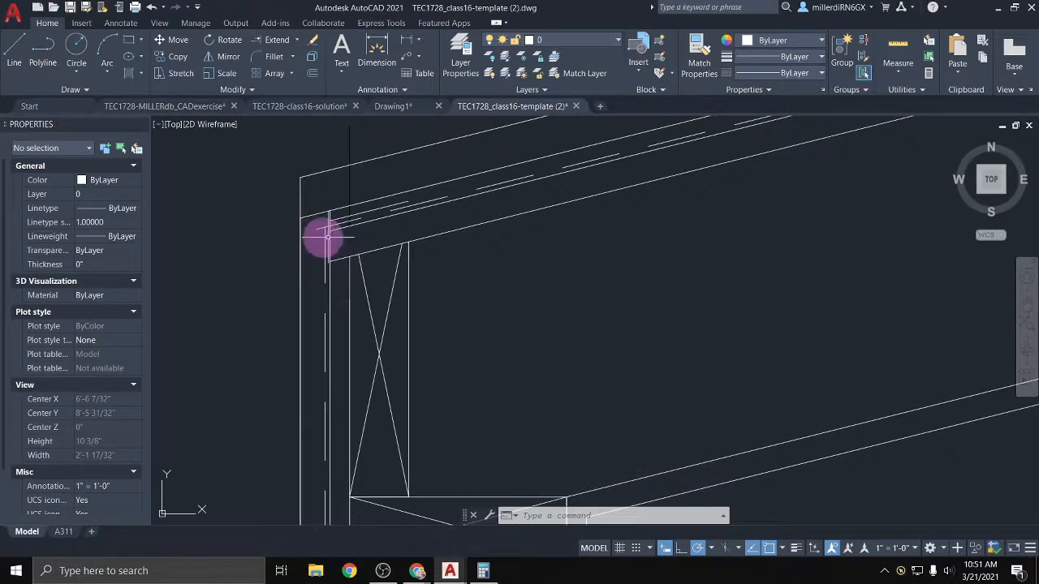
scroll(341, 216, "up", 2)
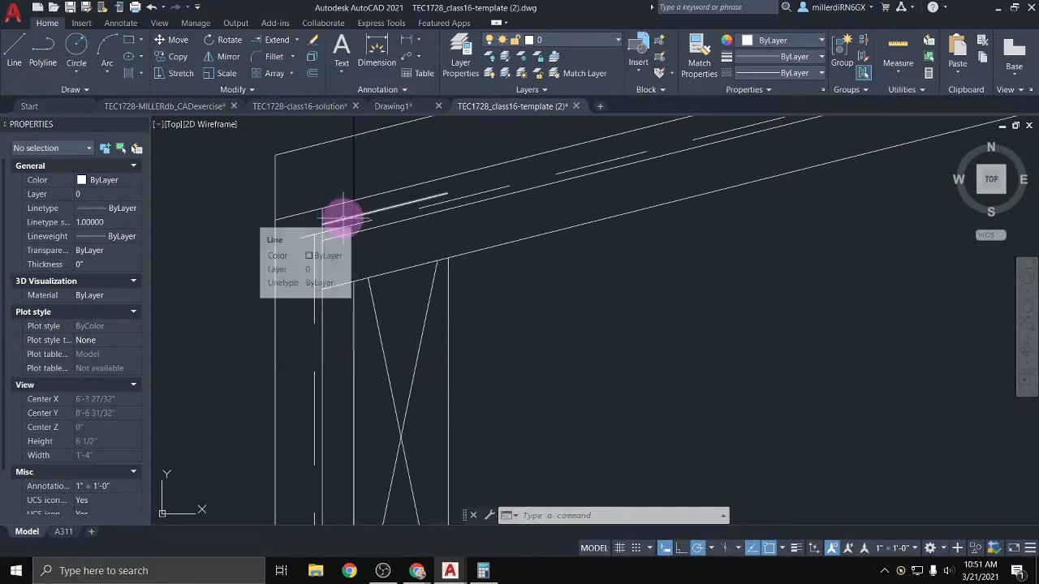
scroll(342, 219, "down", 2)
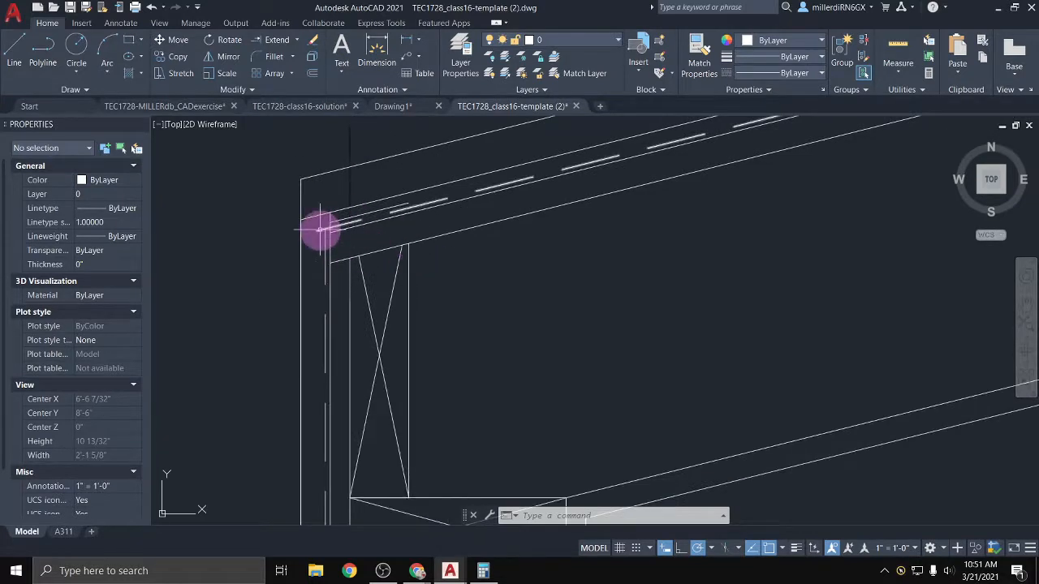
left_click(14, 63)
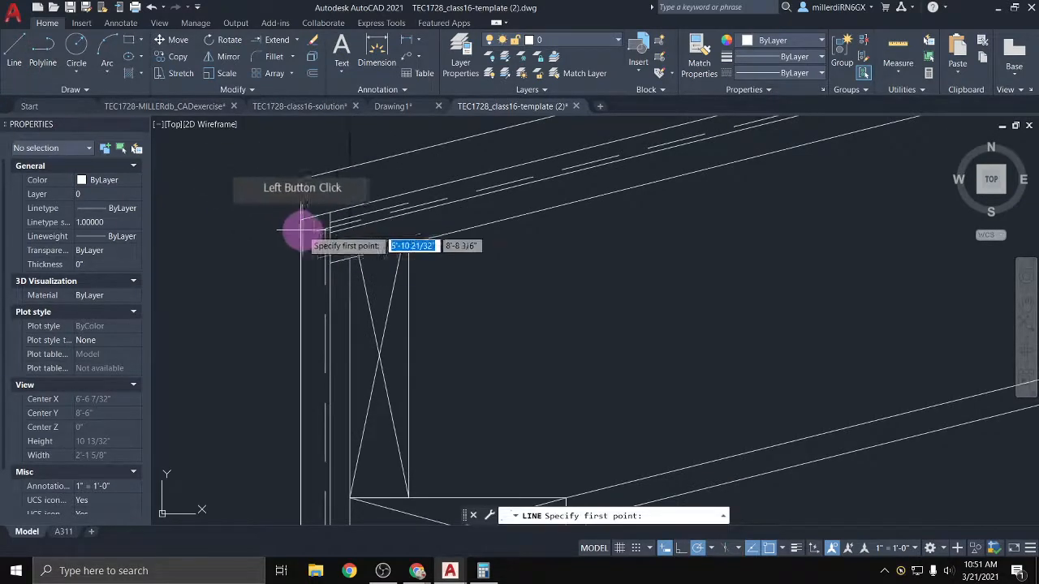
scroll(325, 234, "up", 6)
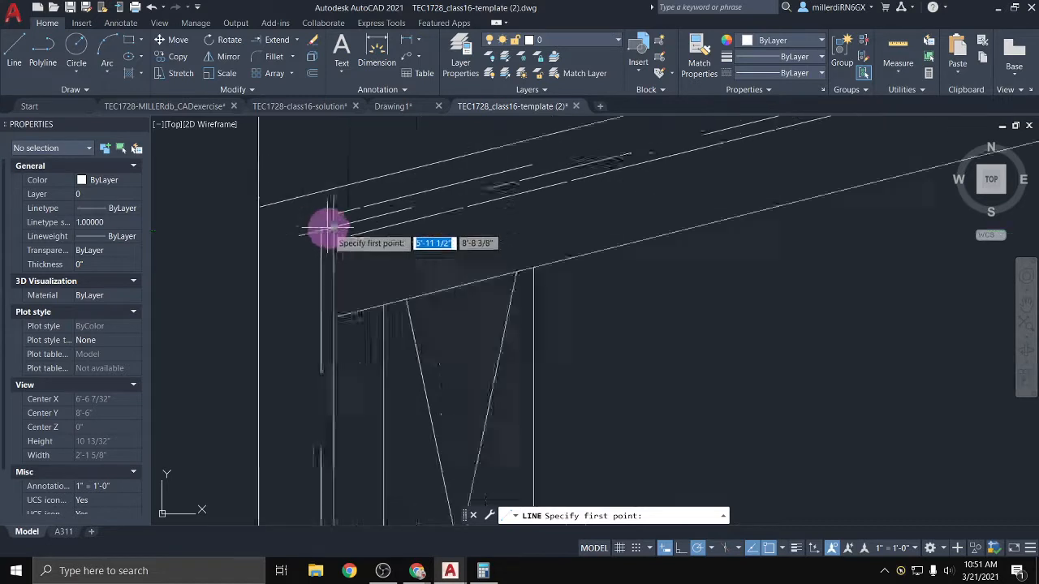
key("Escape")
Stretch the dashed roof line's lower end to the top of the dashed wall line, and extend it 0.125" beyond along the slope
left_click(289, 237)
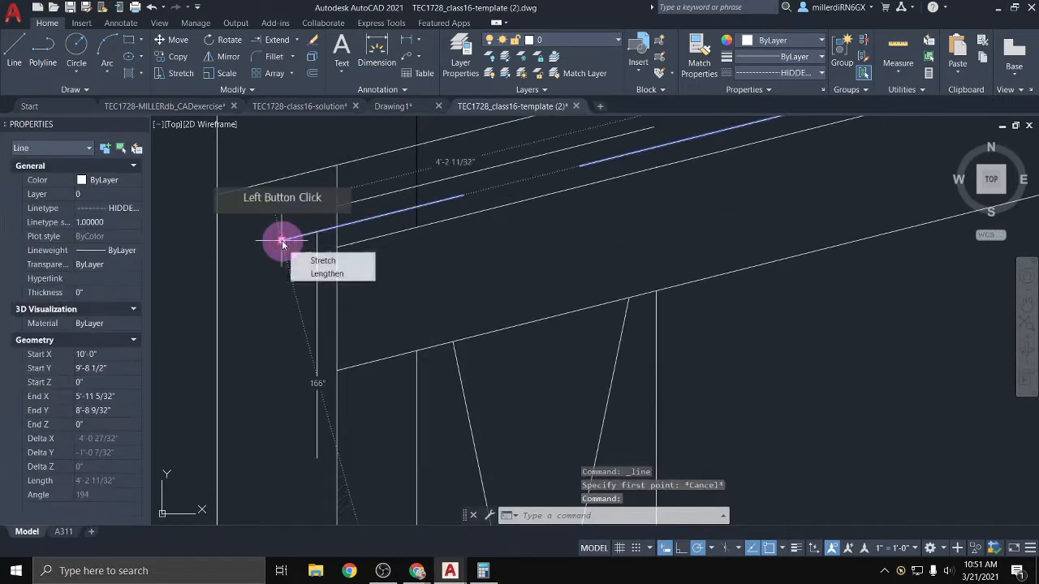
left_click(286, 237)
left_click(318, 231)
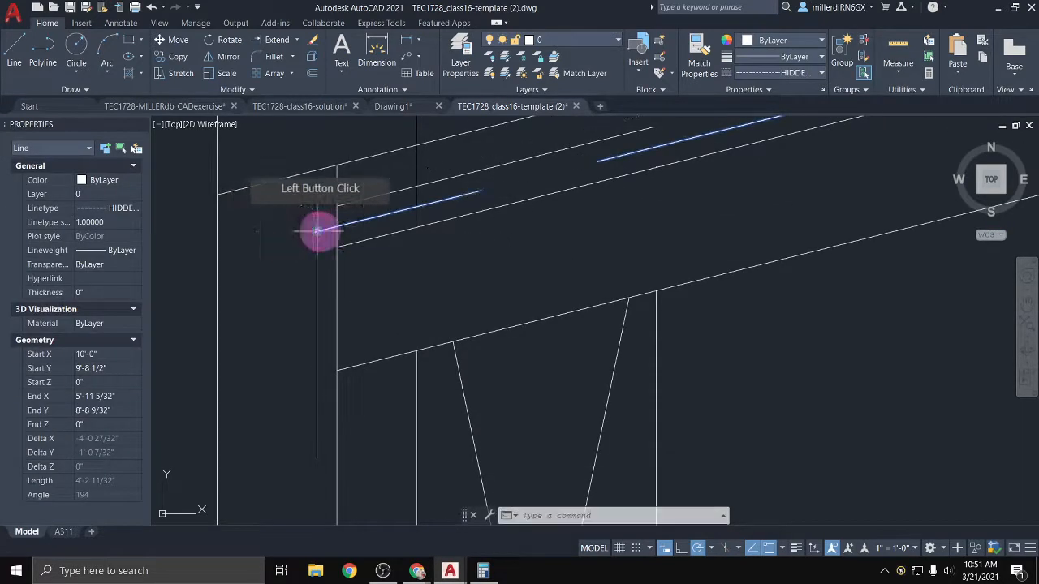
left_click(269, 219)
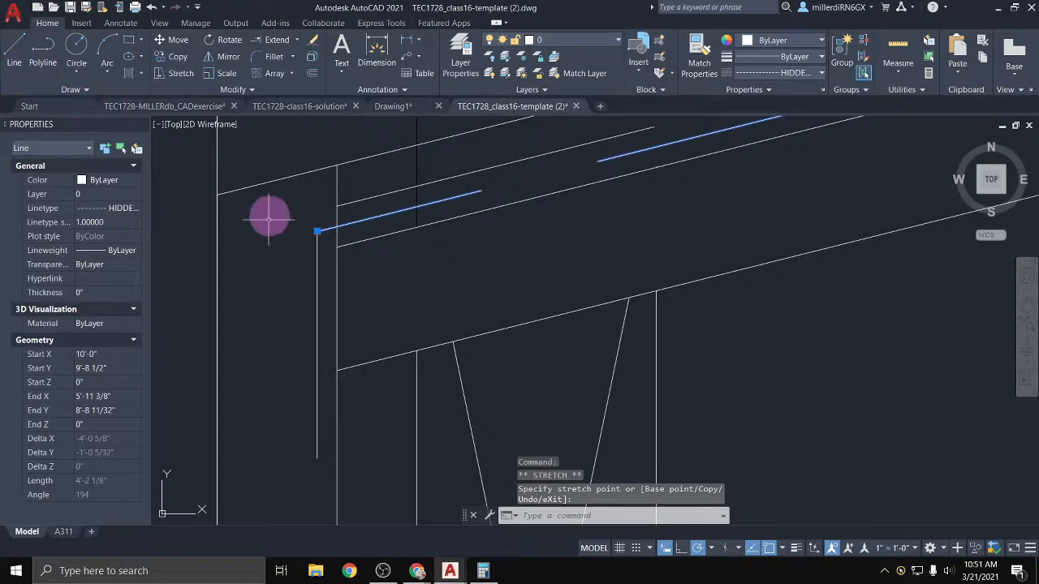
left_click(318, 230)
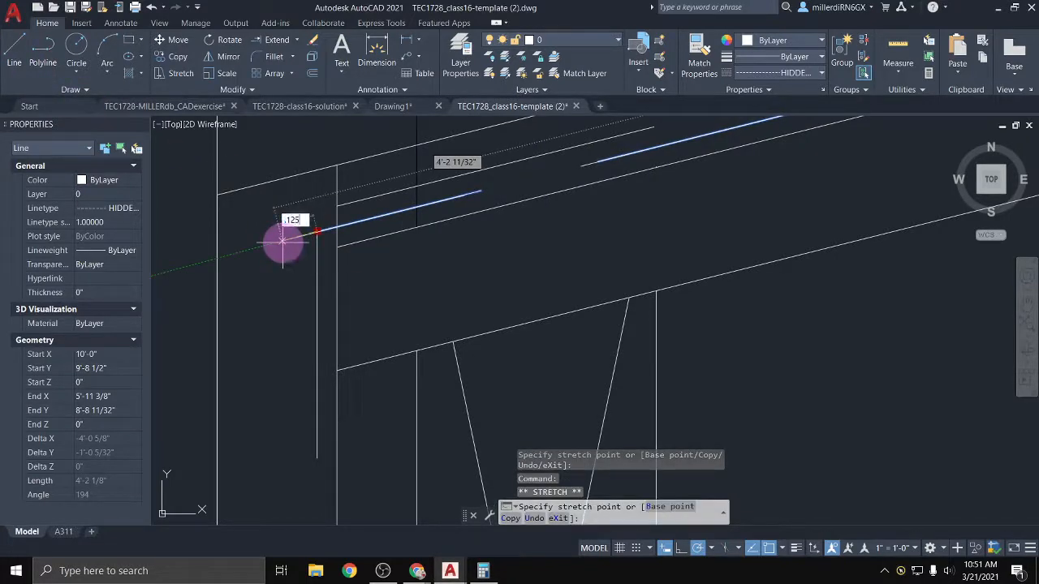
key("Return")
left_click(27, 59)
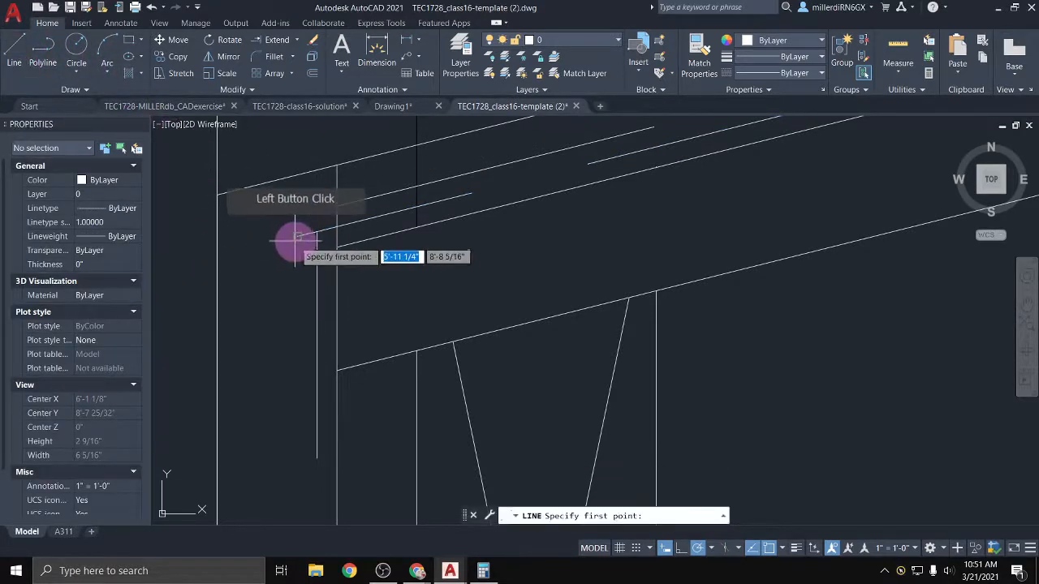
left_click(297, 238)
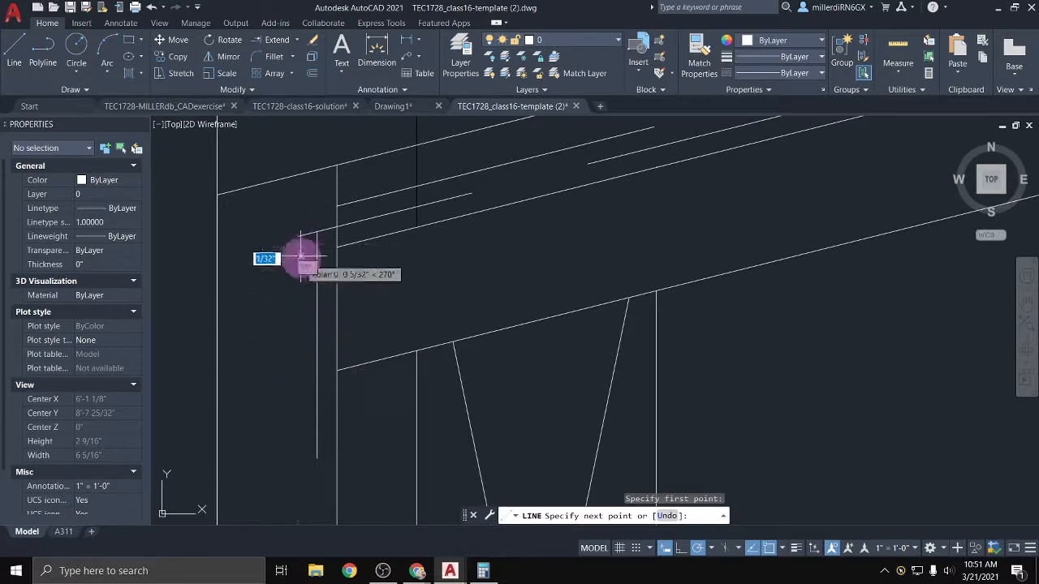
key("Escape")
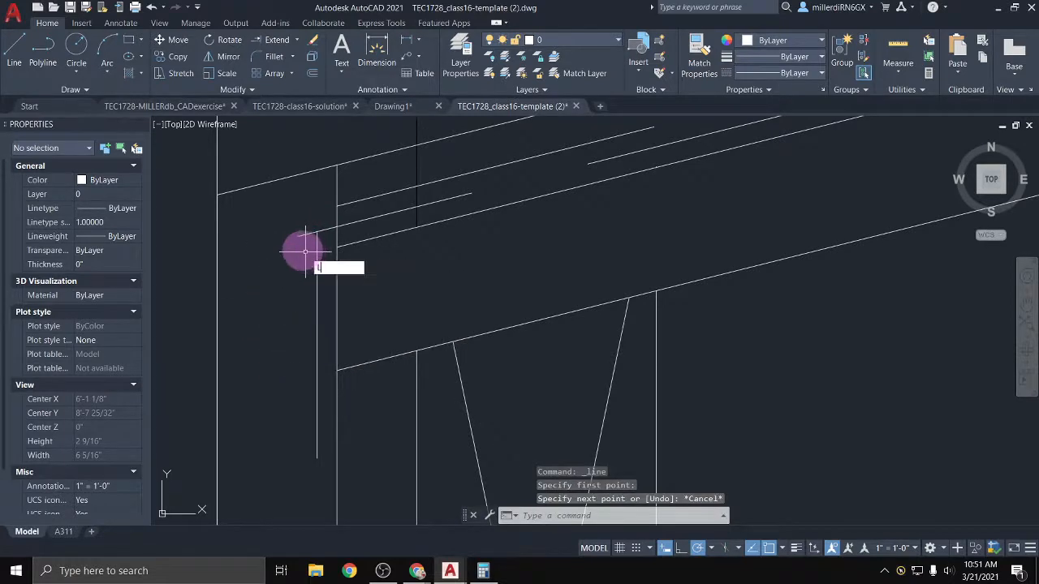
Draw a vertical line about 3 5/8" long straight down from the dashed roof line's lower end, outside the dashed wall line
key("Return")
left_click(303, 371)
scroll(302, 395, "down", 2)
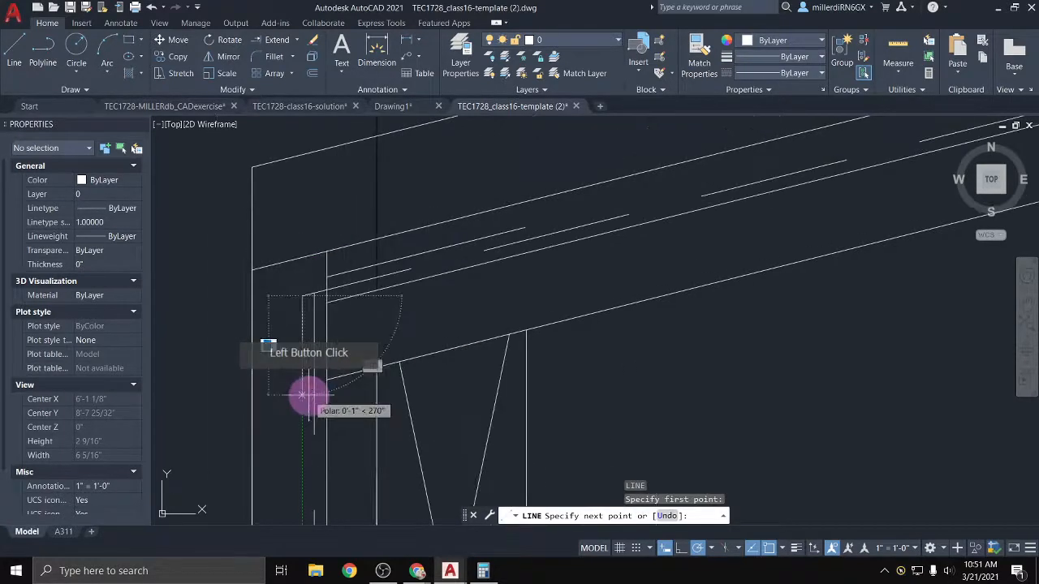
middle_click_drag(308, 395, 282, 266)
scroll(277, 460, "down", 2)
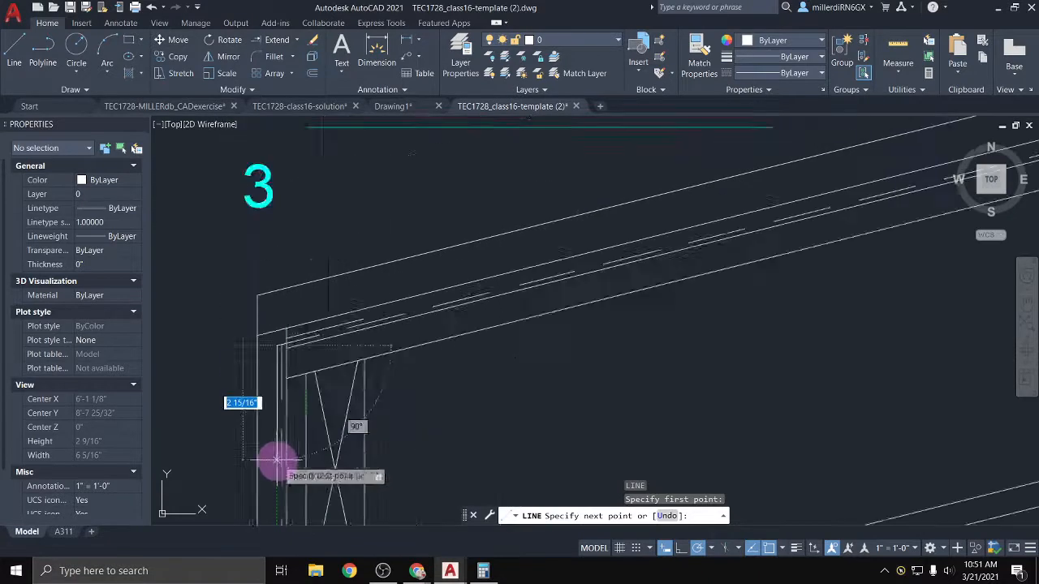
middle_click_drag(276, 460, 251, 352)
left_click(259, 356)
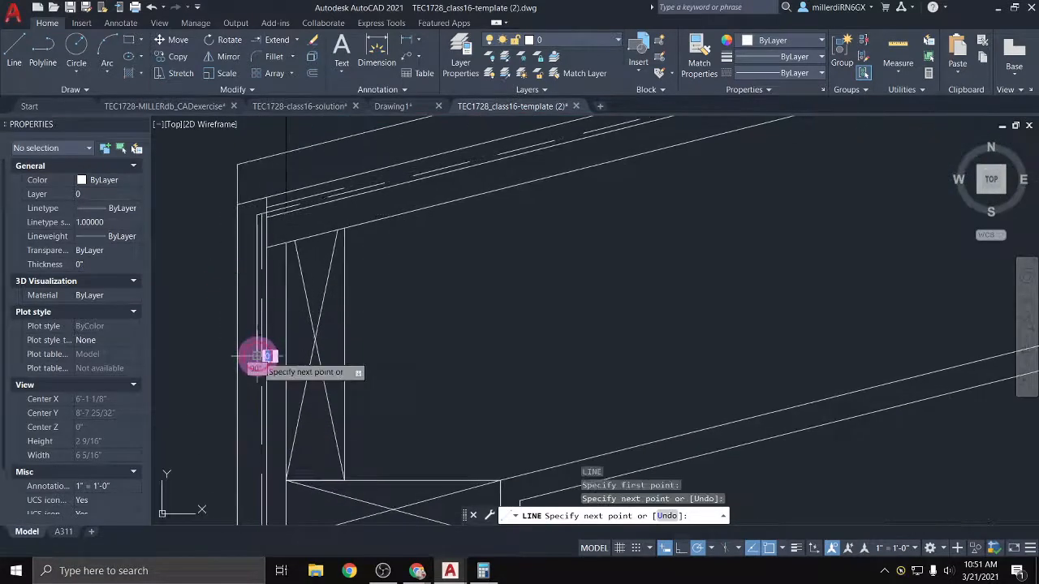
key("Escape")
Change the linetype of the short vertical membrane line at the eave to HIDDEN2
left_click(258, 295)
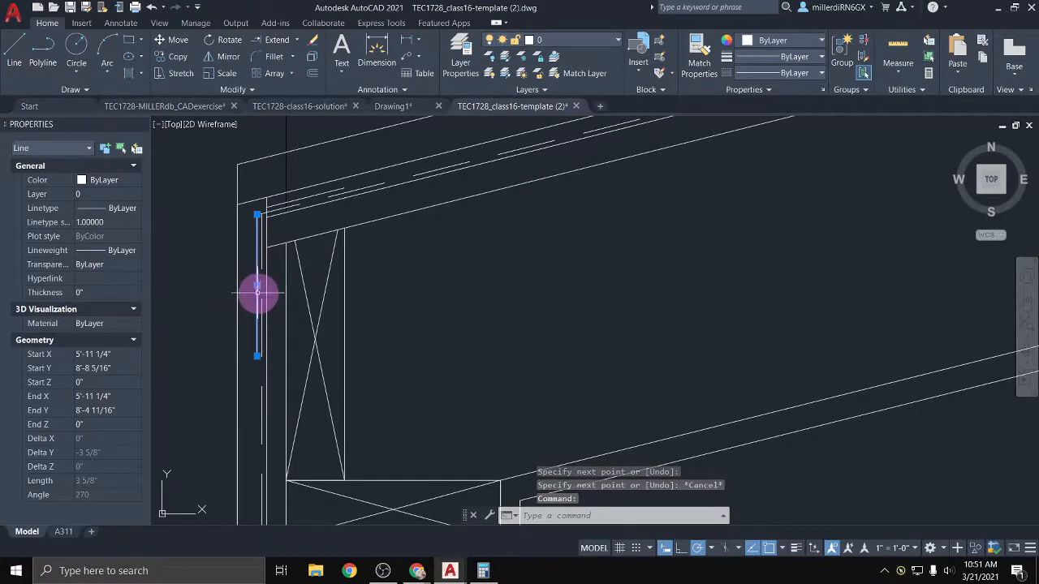
left_click(771, 72)
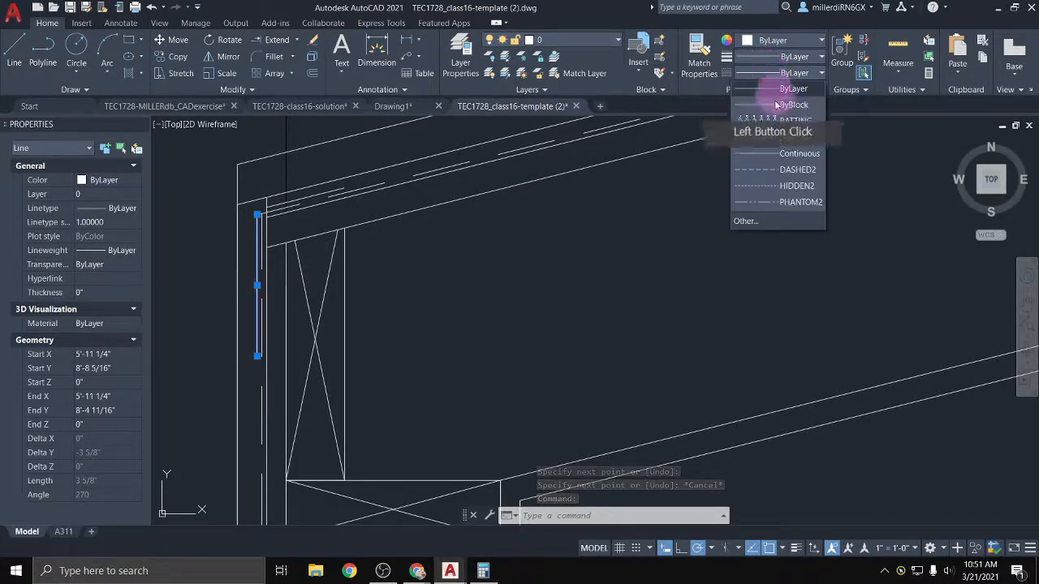
left_click(791, 185)
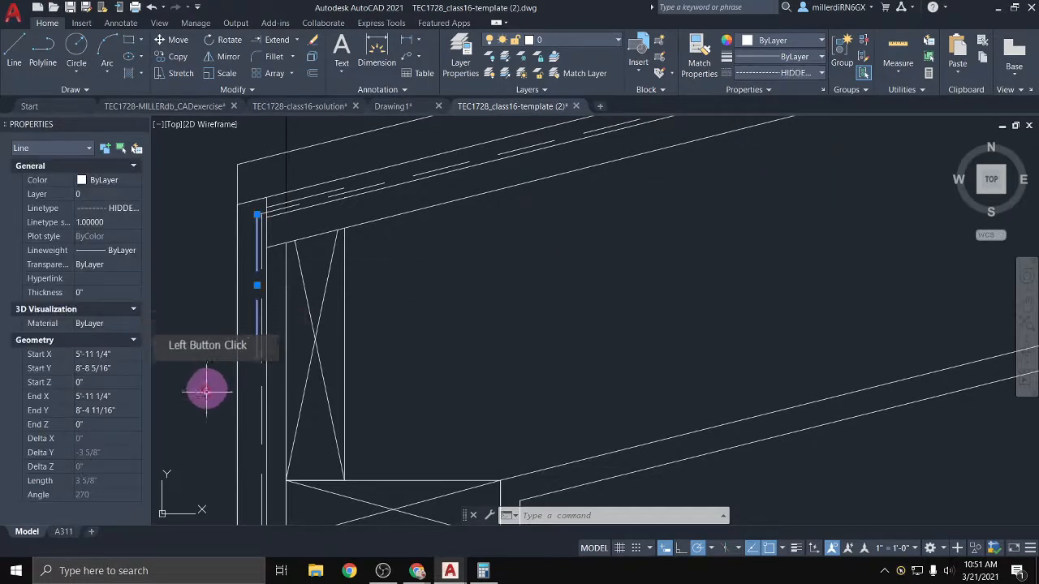
Try shorter and longer positions for the lower end of the short vertical dashed line, and undo the last stretch
left_click(257, 334)
left_click(247, 345)
scroll(241, 331, "up", 2)
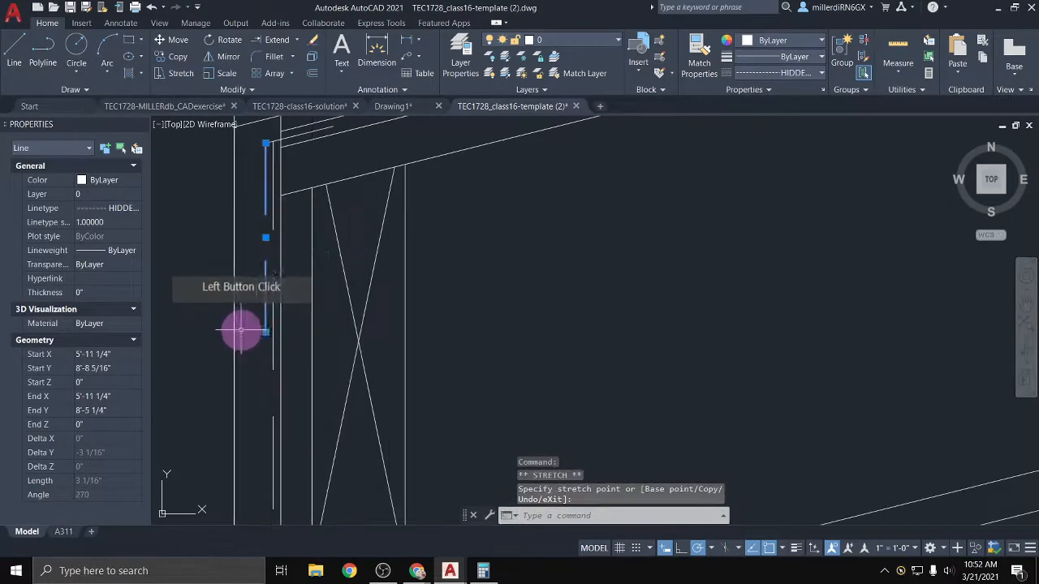
left_click(266, 332)
left_click(264, 454)
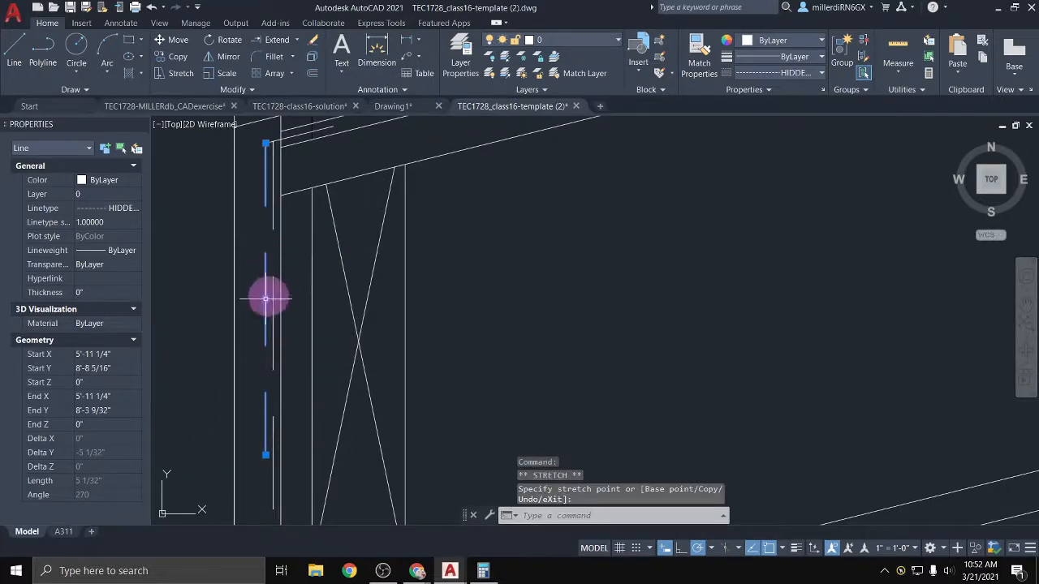
key("ctrl+z")
key("ctrl+z")
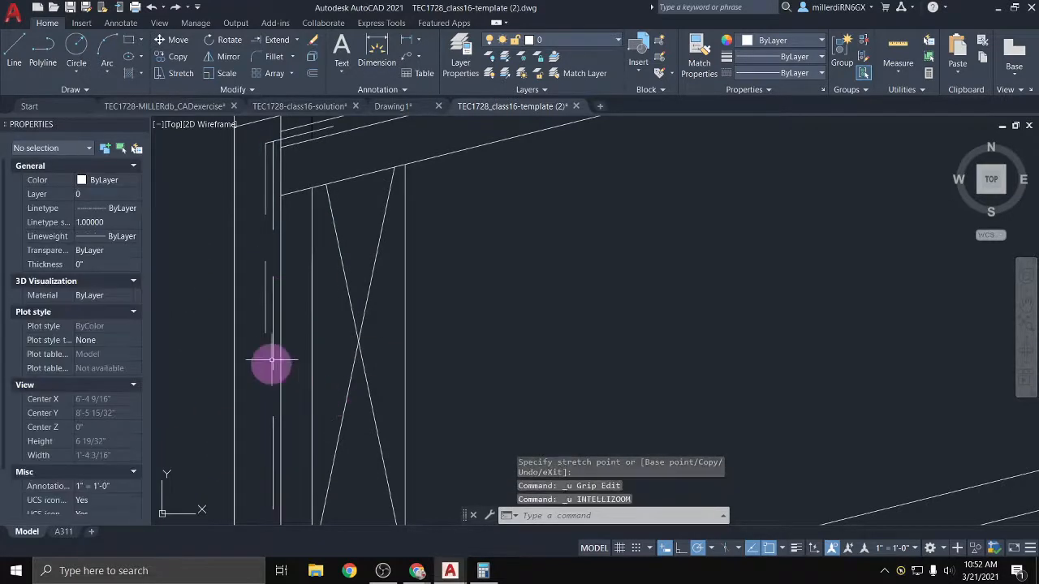
Lengthen the short outer dashed line by stretching its lower end farther down the wall, and clear the selection
left_click(266, 310)
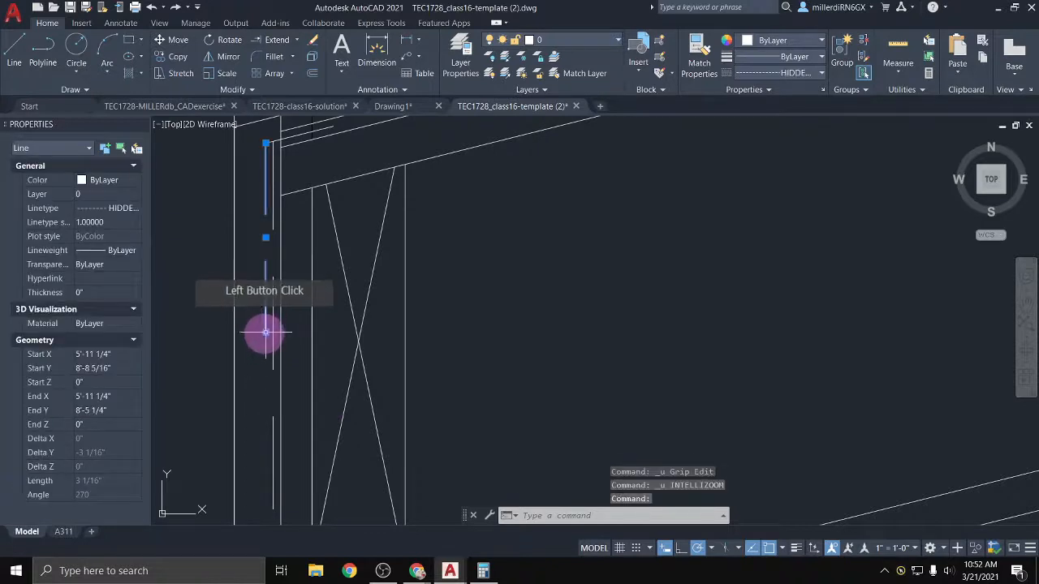
left_click(266, 331)
left_click(265, 371)
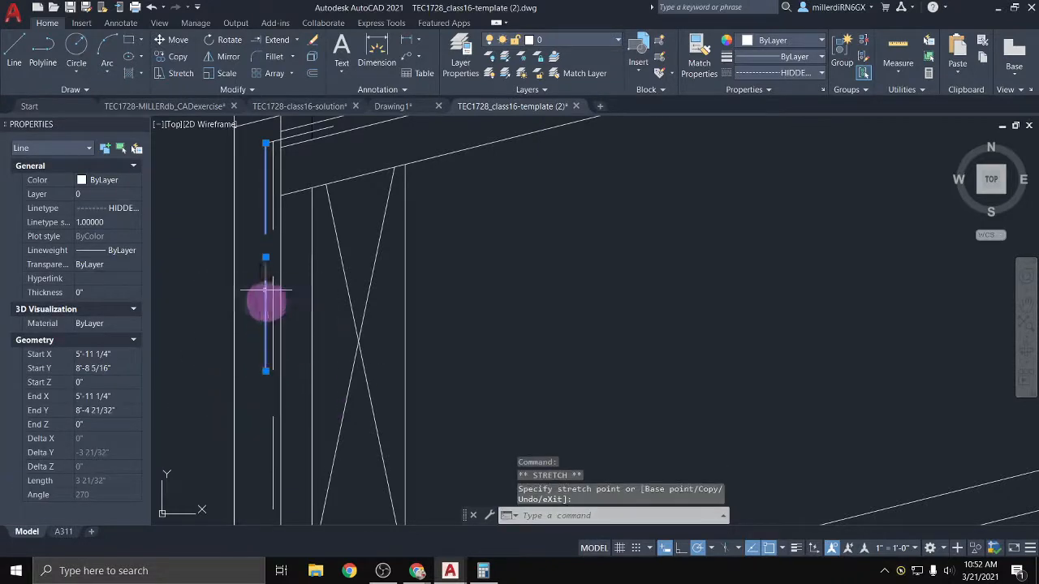
left_click(265, 371)
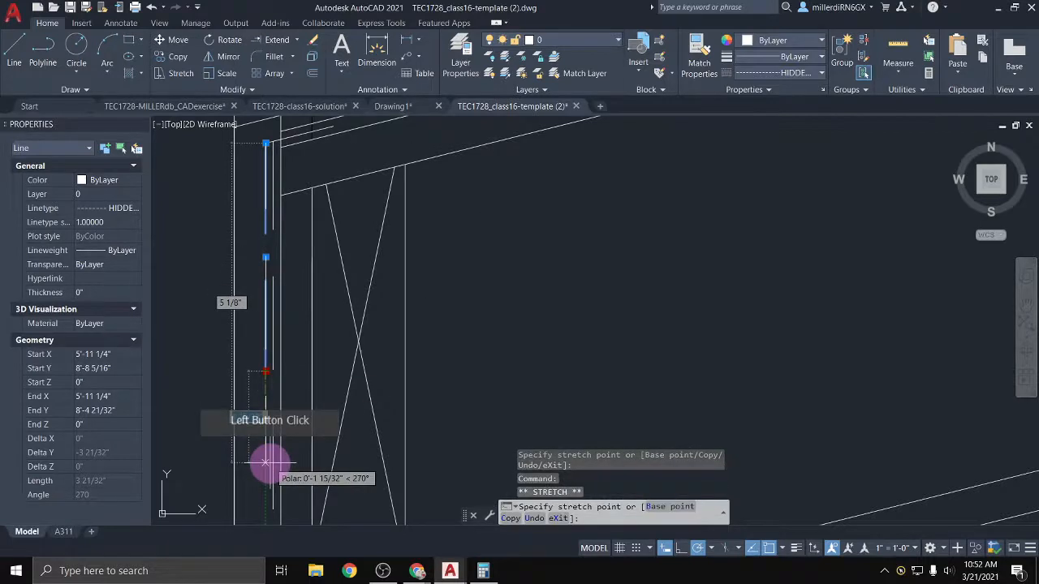
left_click(266, 400)
key("Escape")
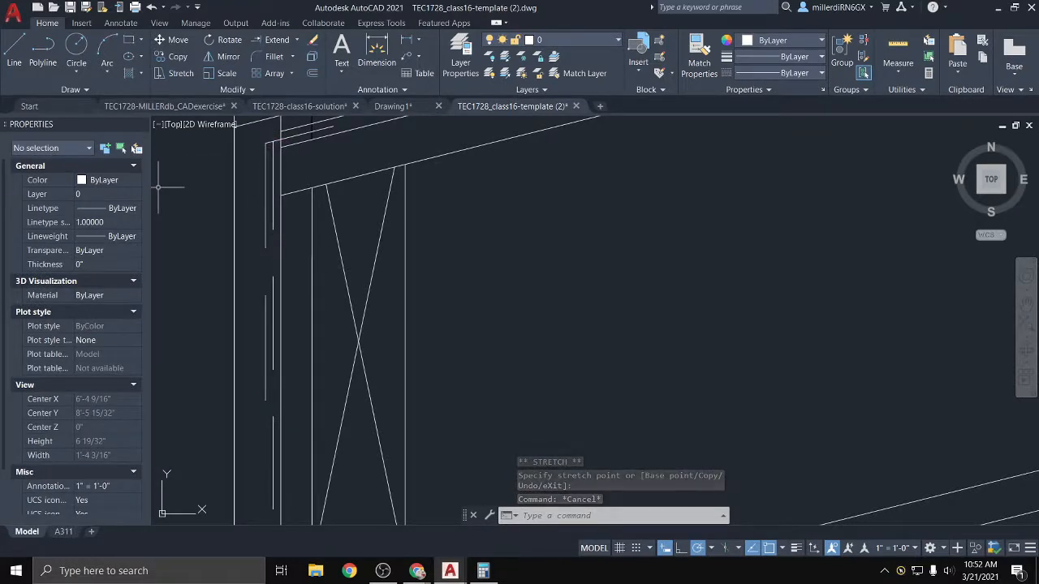
key("Escape")
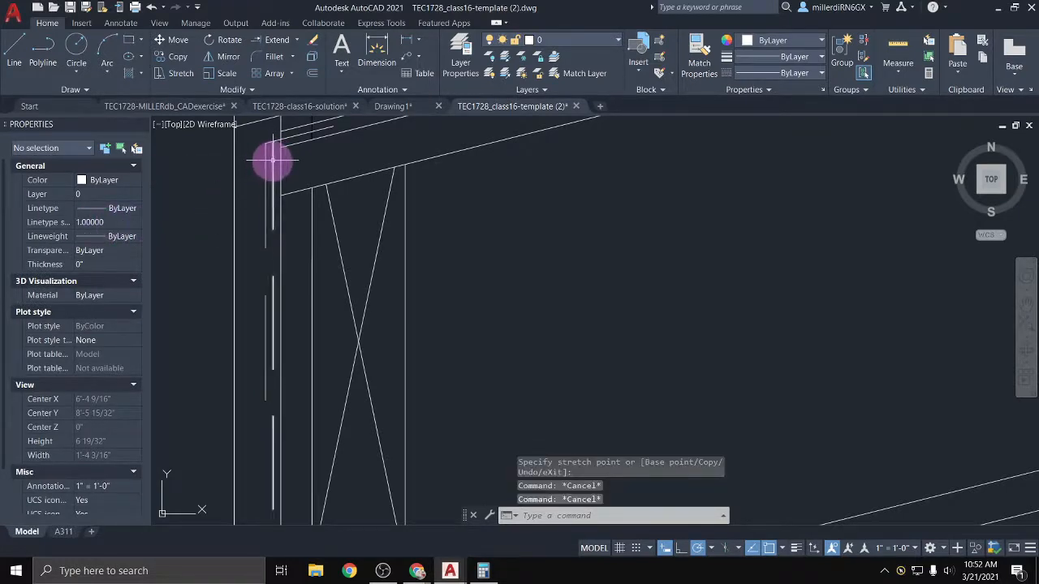
Stretch the top end of the inner dashed wall polyline down about 1/8" from the dashed roof line, and clear the selection
left_click(273, 150)
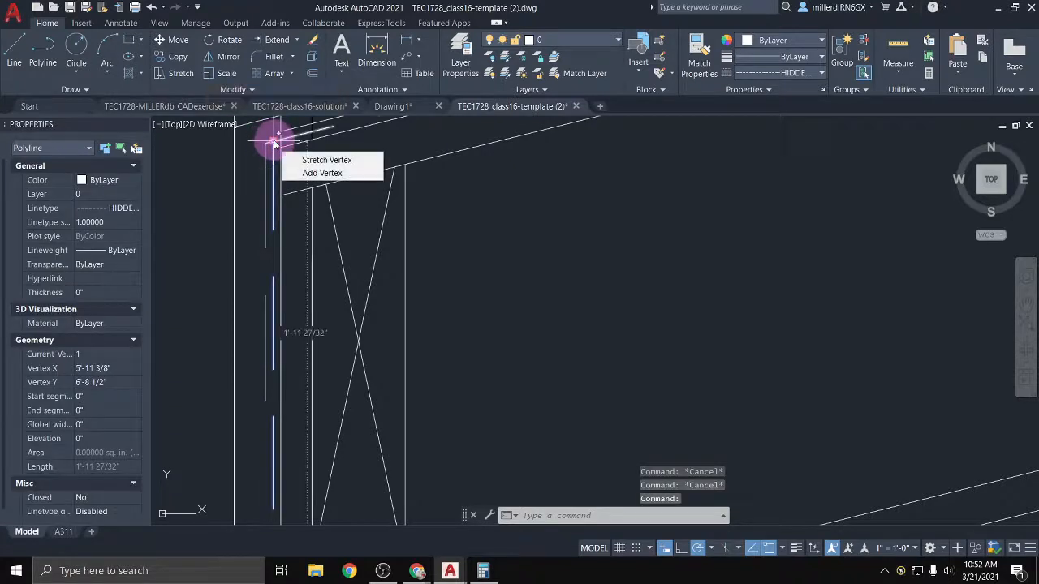
scroll(272, 138, "up", 4)
left_click(272, 144)
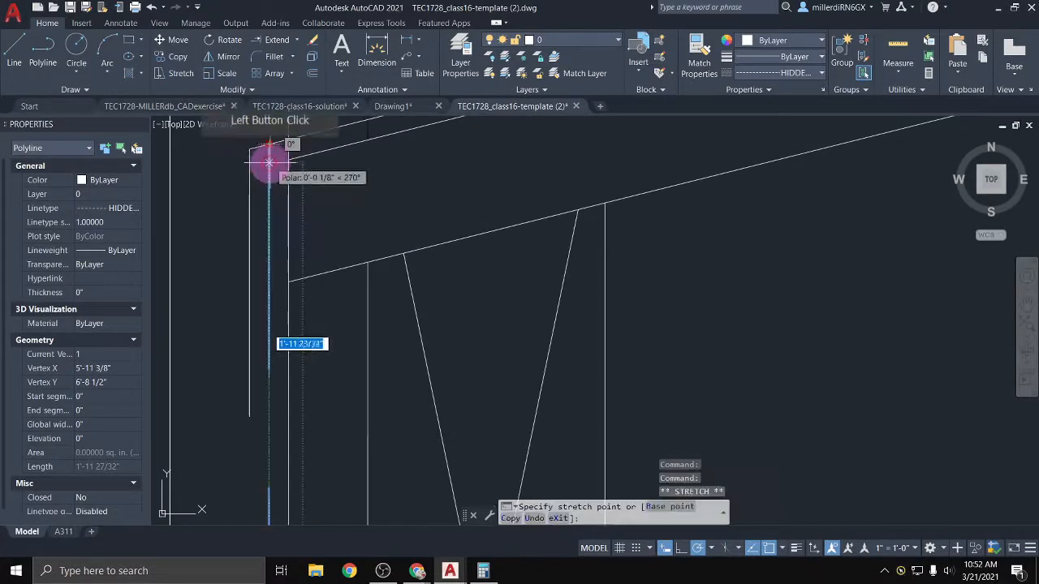
left_click(292, 278)
key("Escape")
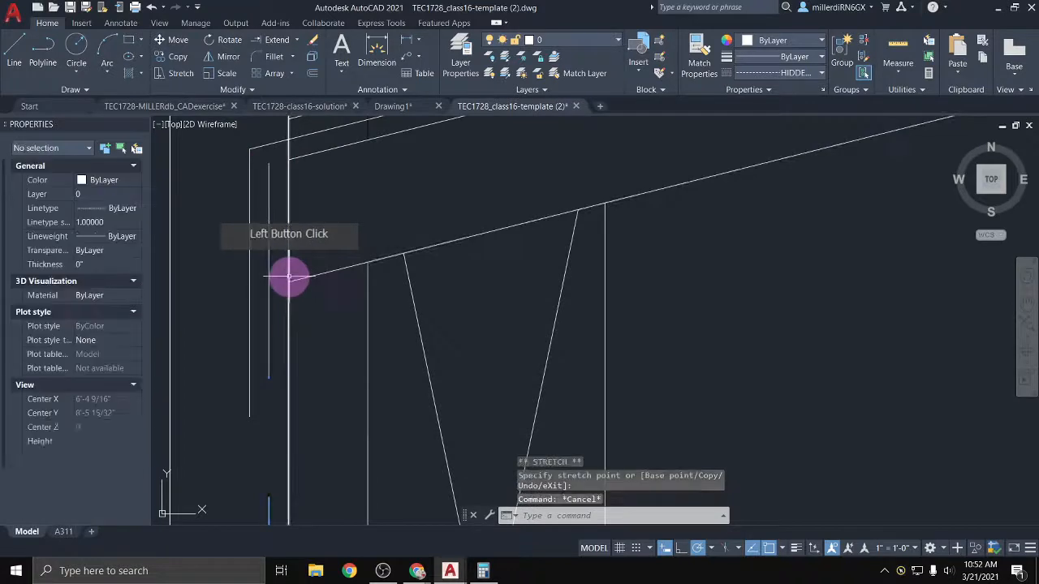
scroll(279, 282, "down", 3)
scroll(324, 223, "down", 3)
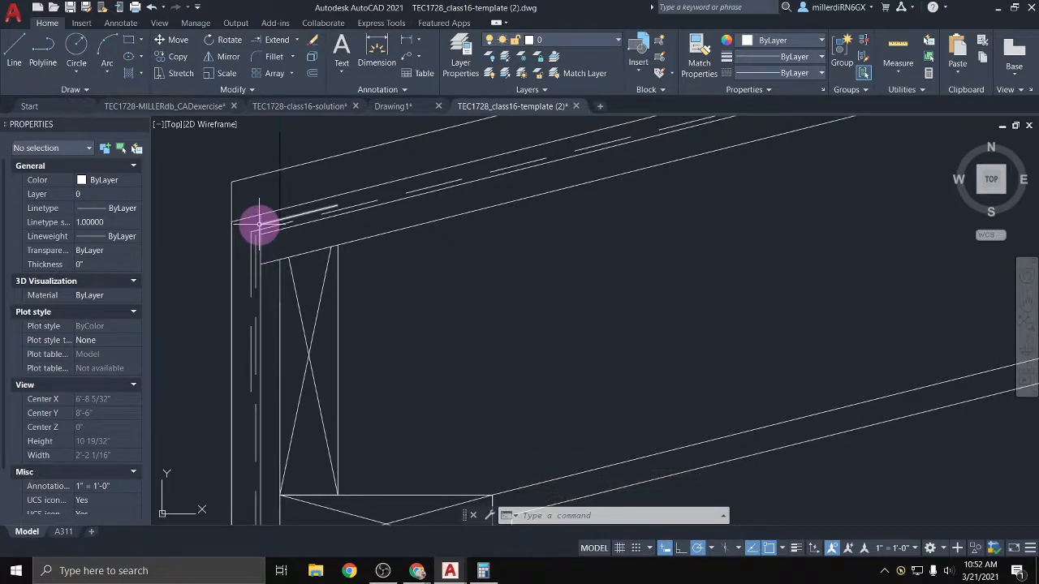
scroll(325, 238, "down", 3)
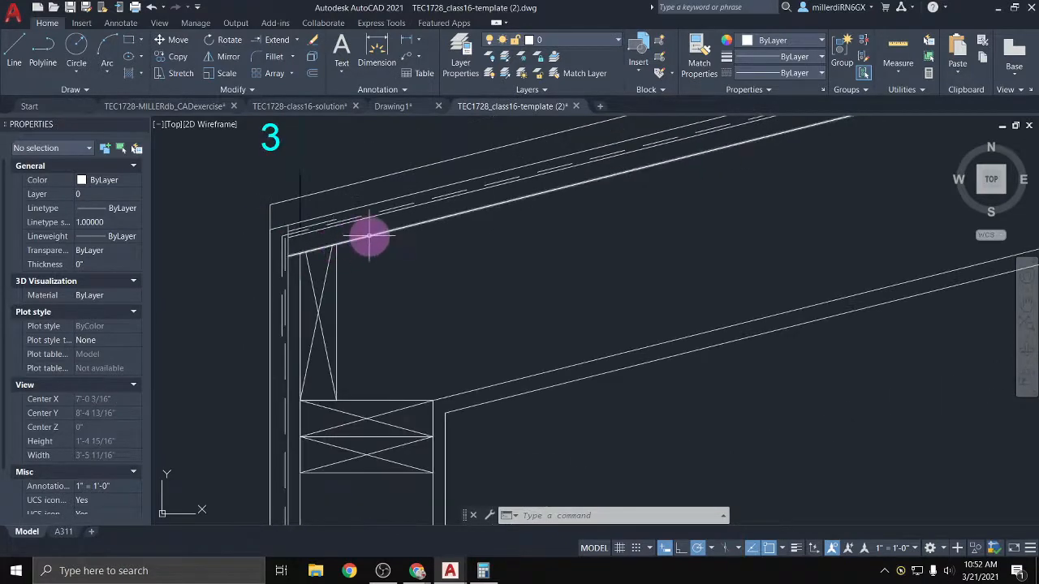
middle_click_drag(369, 237, 260, 248)
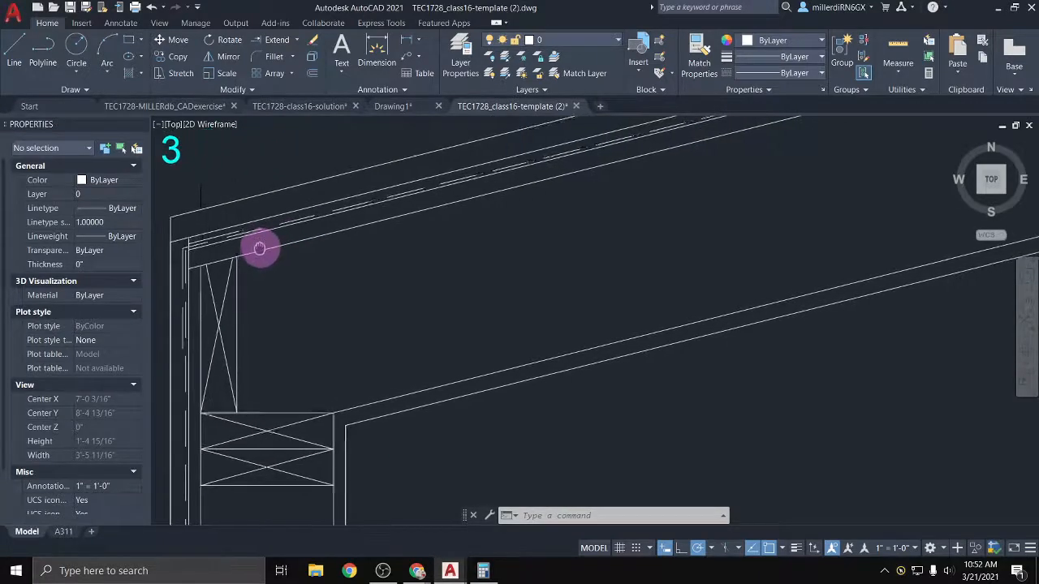
scroll(260, 248, "down", 5)
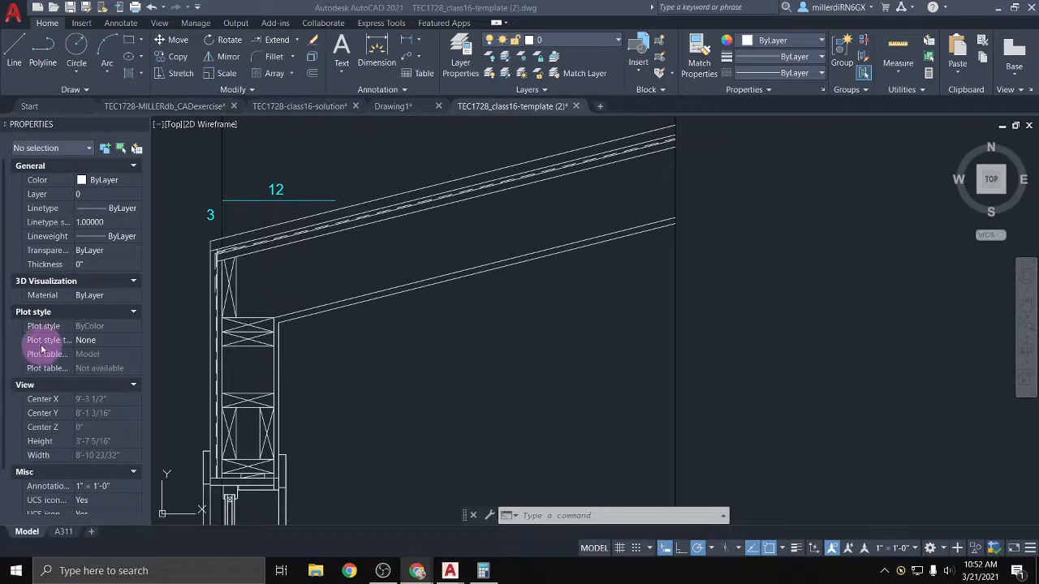
scroll(328, 340, "down", 3)
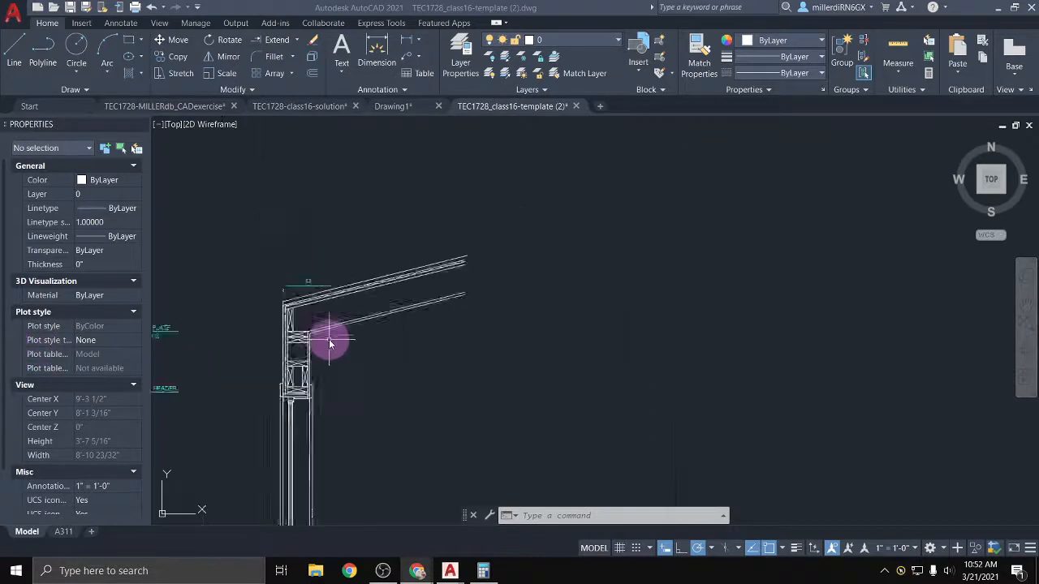
Examine the wall section from the foundation and floor framing up to the eave and sloped roof layers
middle_click_drag(348, 338, 344, 171)
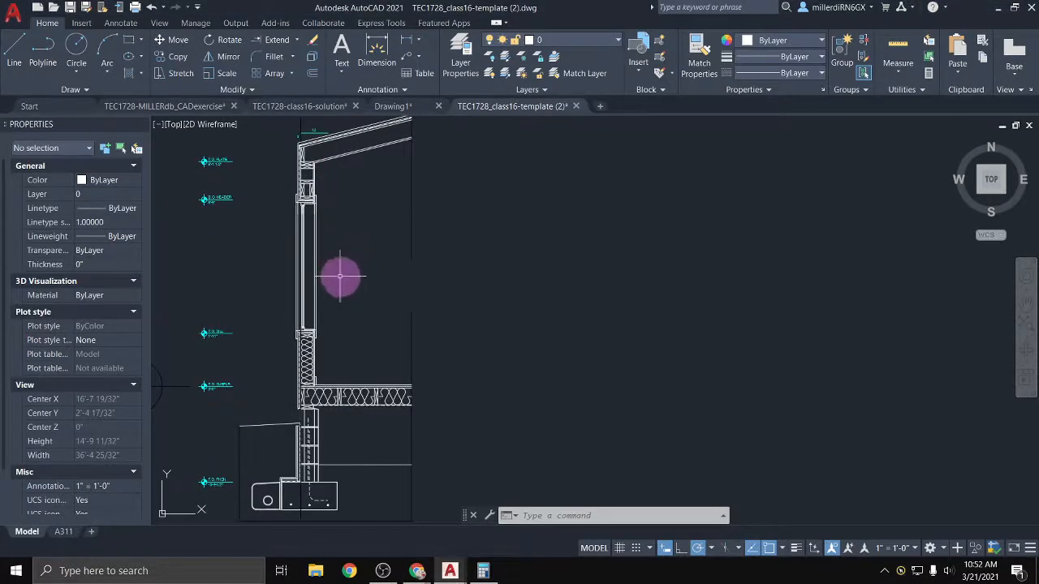
scroll(322, 398, "up", 2)
scroll(332, 375, "down", 1)
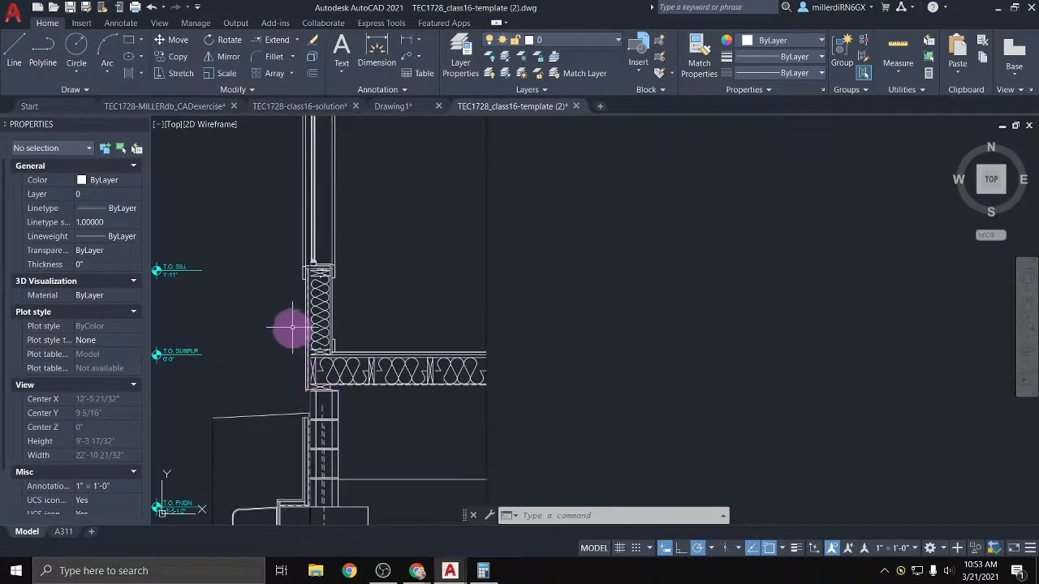
scroll(291, 330, "down", 1)
middle_click_drag(313, 236, 321, 362)
scroll(310, 238, "up", 2)
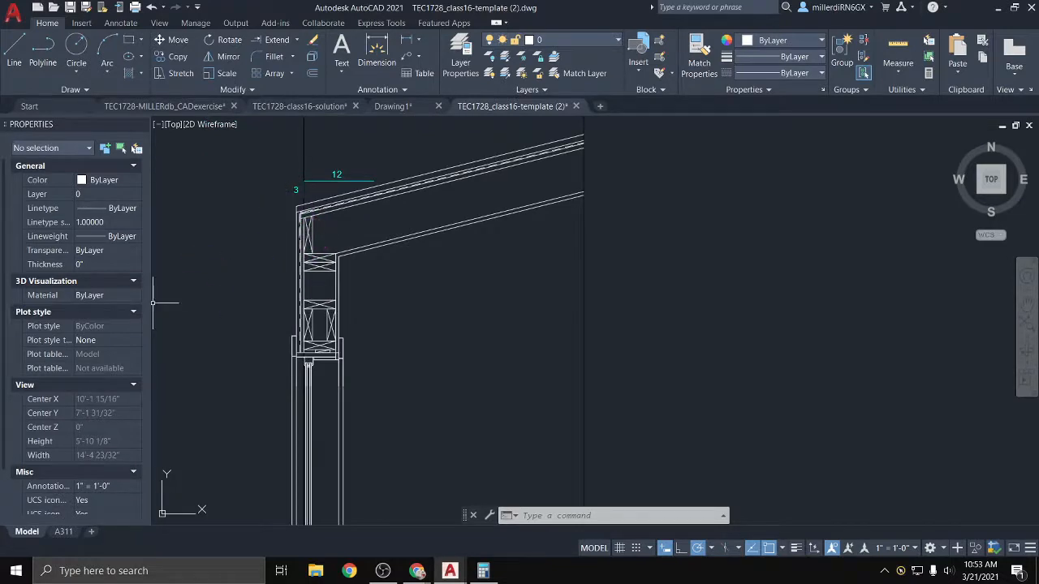
left_click(417, 571)
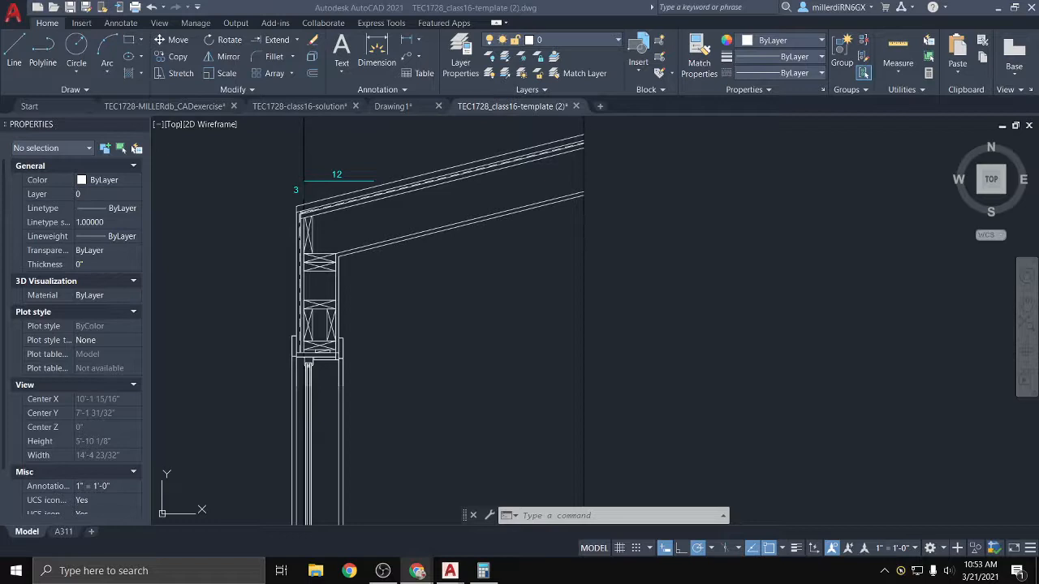
key("alt+Tab")
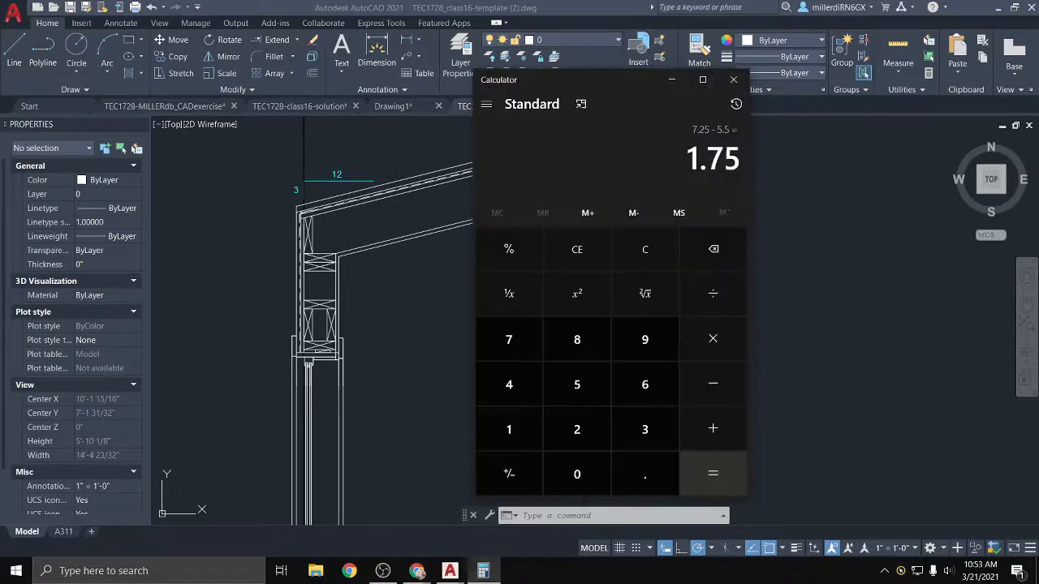
key("alt+Tab")
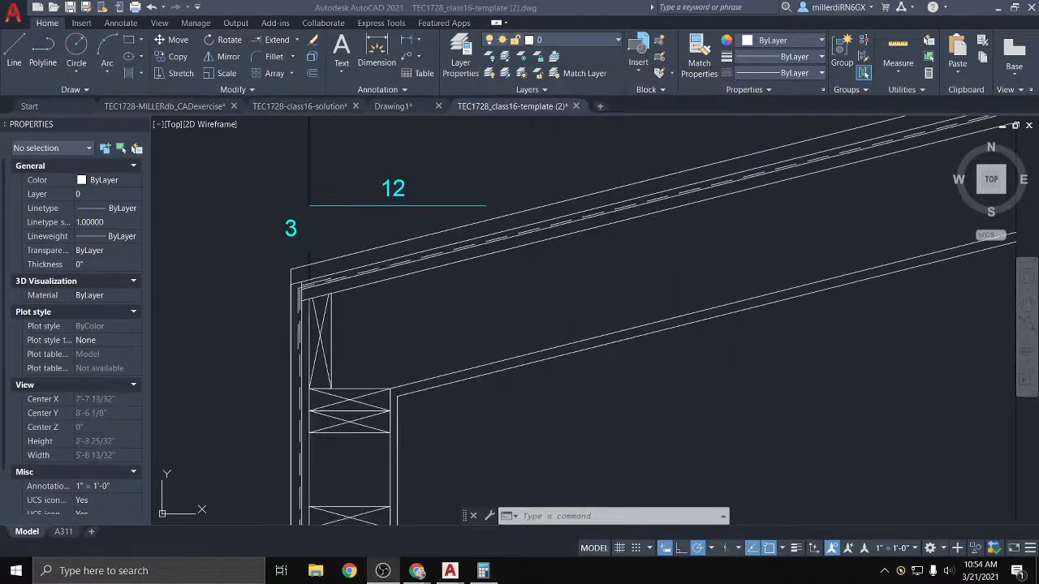
Lengthen the short sloped line at the eave to about 9 9/32" by stretching its upper end up the roof slope
left_click(442, 335)
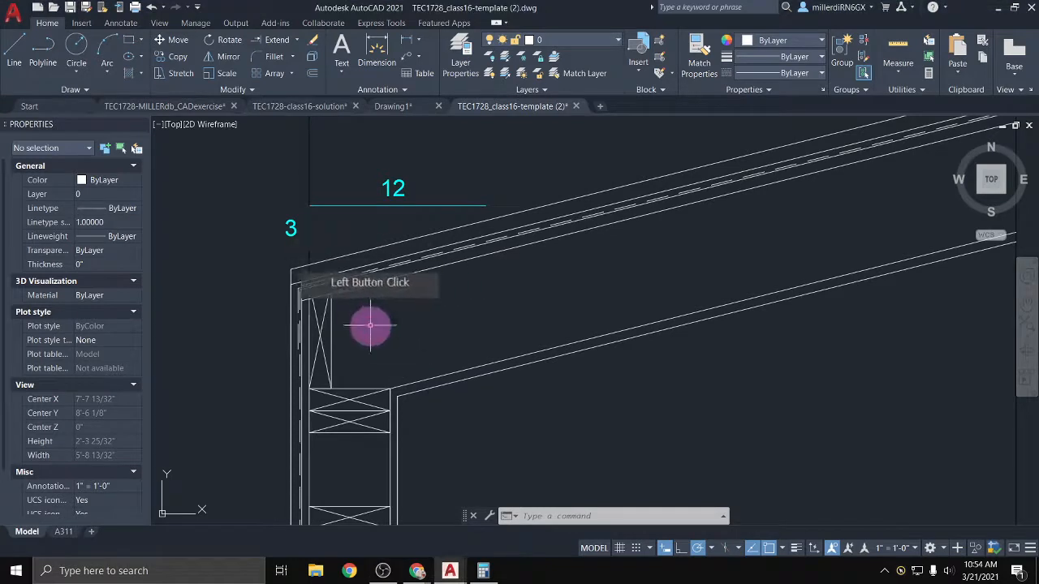
left_click(316, 281)
scroll(318, 281, "up", 2)
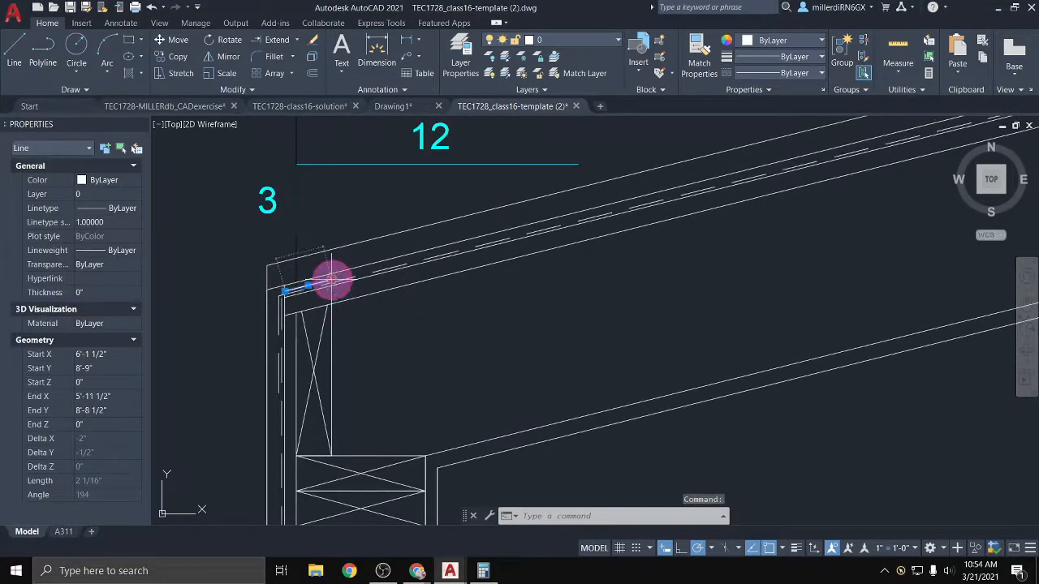
left_click(331, 282)
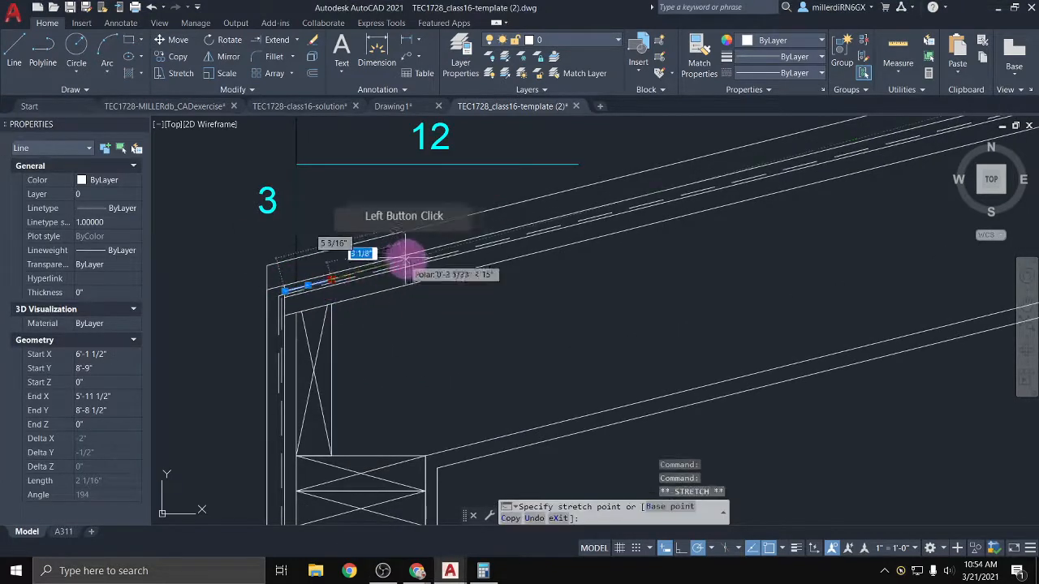
left_click(491, 239)
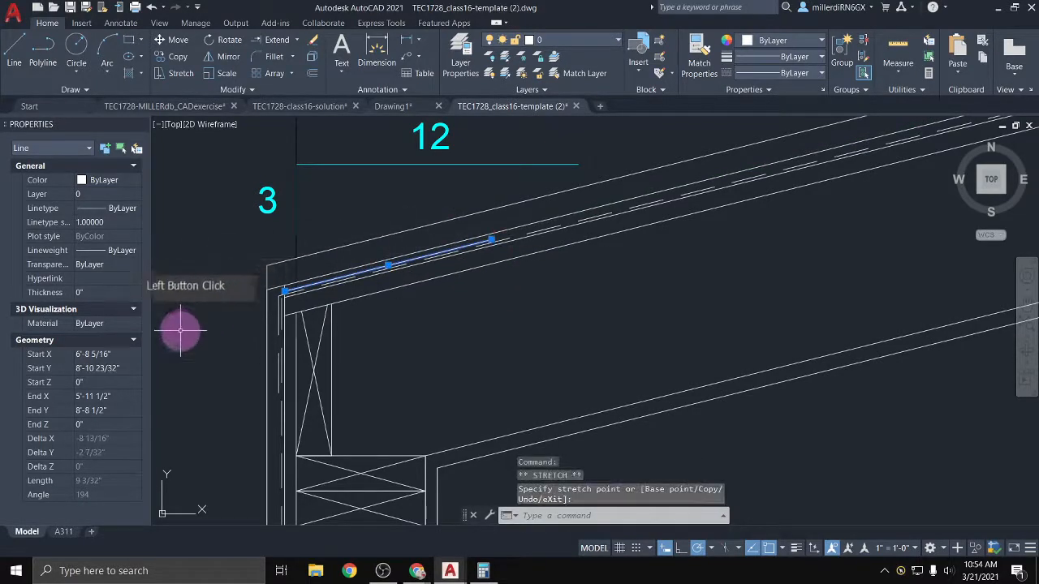
key("Escape")
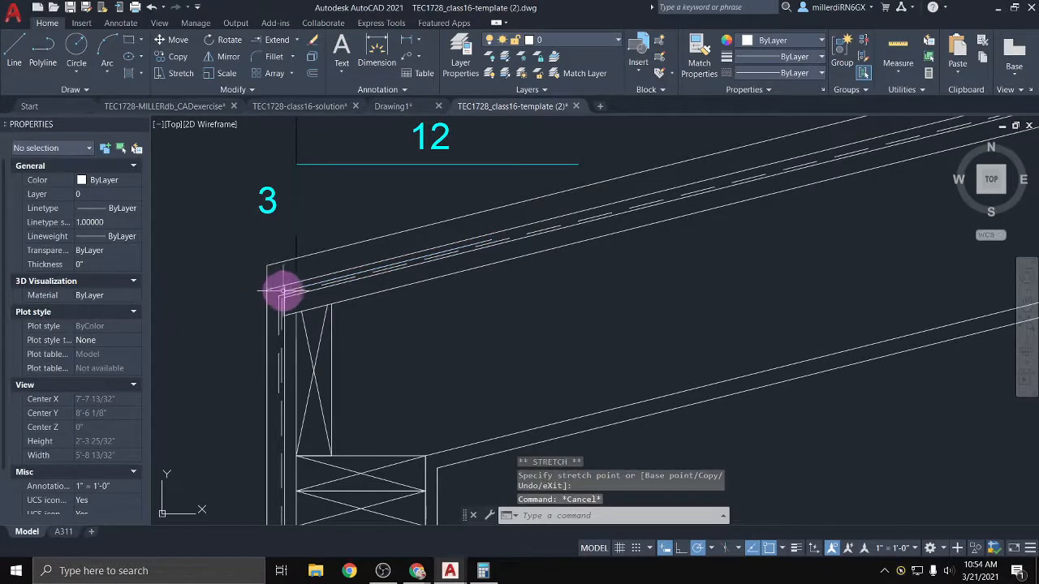
Stretch the lower end of the short sloped line down to the outer wall face, making it about 9 27/32" long
left_click(285, 288)
left_click(283, 290)
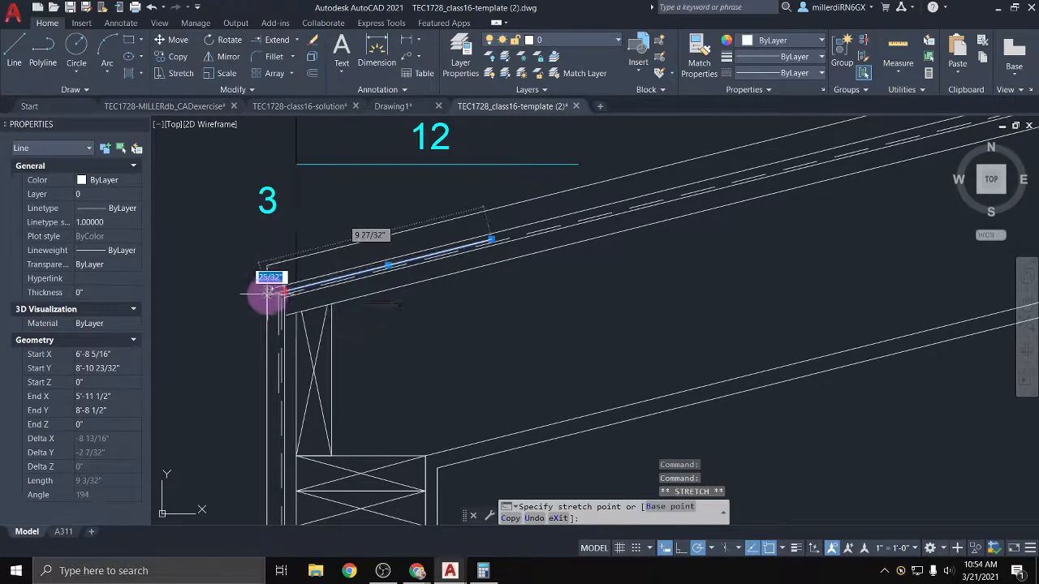
left_click(268, 295)
scroll(281, 282, "up", 4)
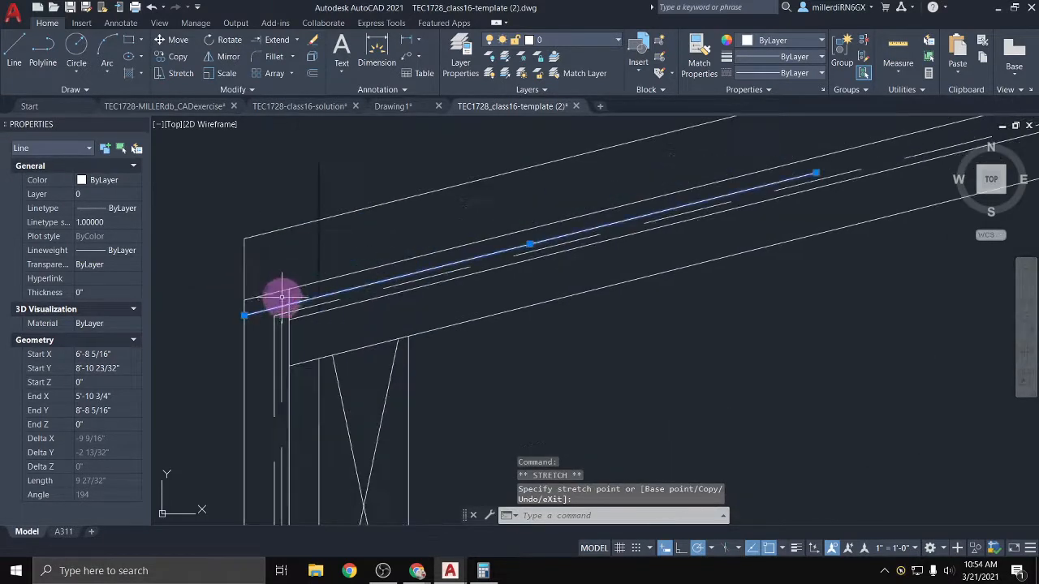
key("Escape")
Stretch the top end of the inner vertical wall polyline down to the short sloped line, and clear the selection
left_click(288, 292)
left_click(288, 290)
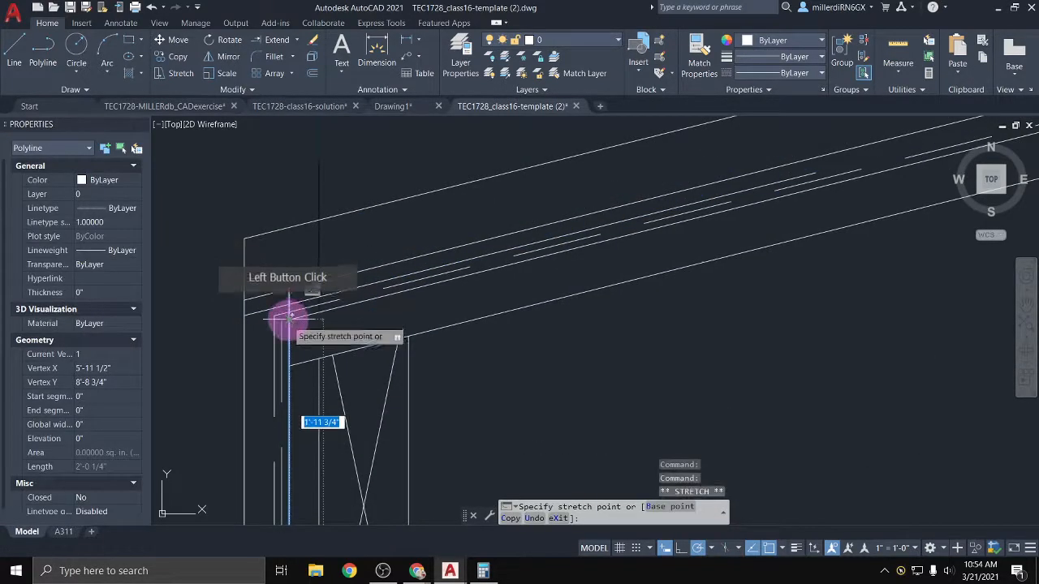
left_click(288, 306)
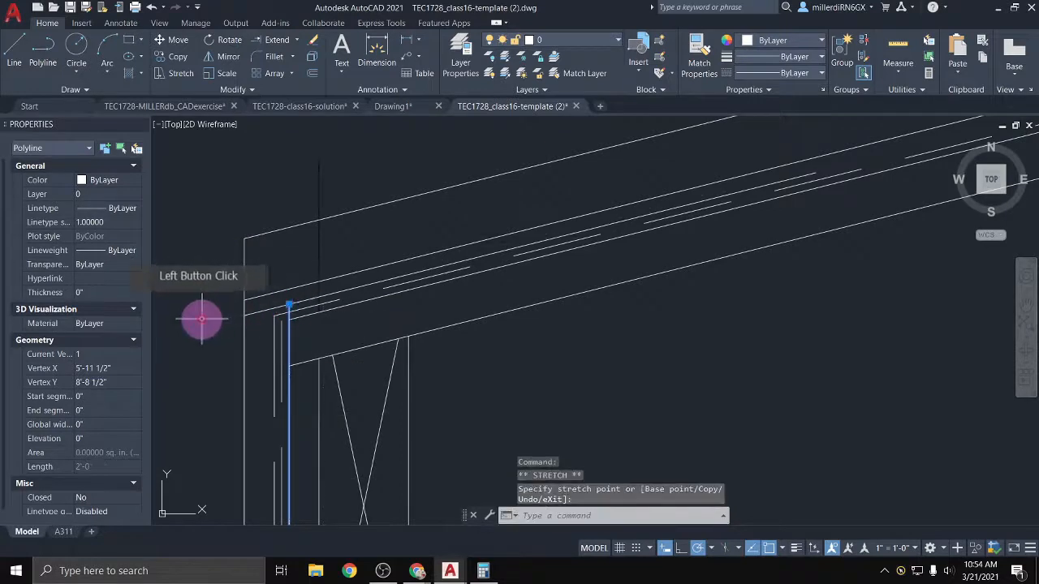
key("Escape")
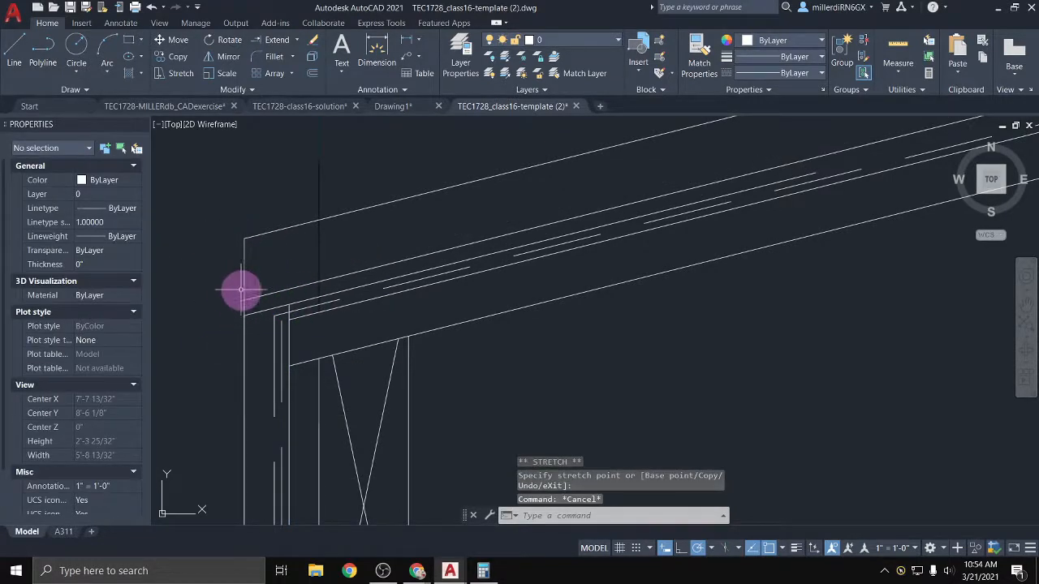
Stretch the top end of the outermost wall polyline down to the lower end of the short sloped line
left_click(244, 281)
left_click(244, 239)
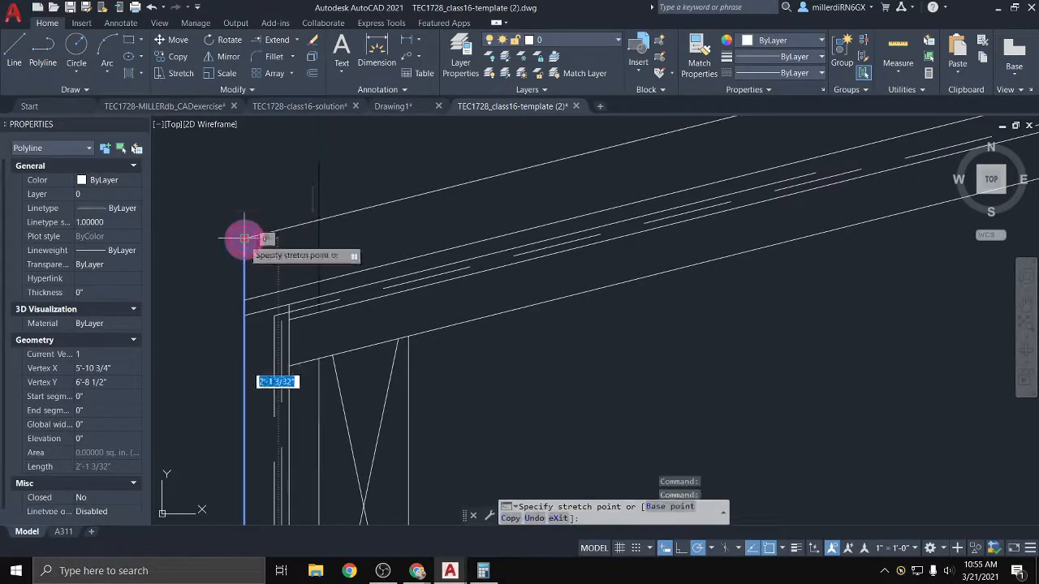
left_click(244, 315)
left_click(244, 315)
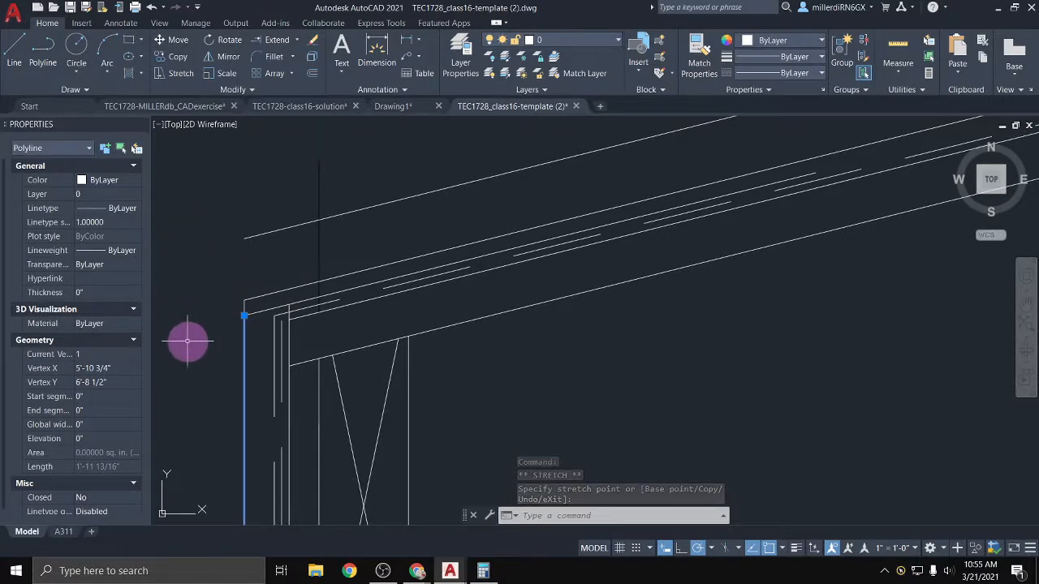
key("Escape")
Close the eave end of the top roof layer with lines projecting .25" down the slope past the wall, vertically up, and back to the top edge
scroll(331, 323, "down", 6)
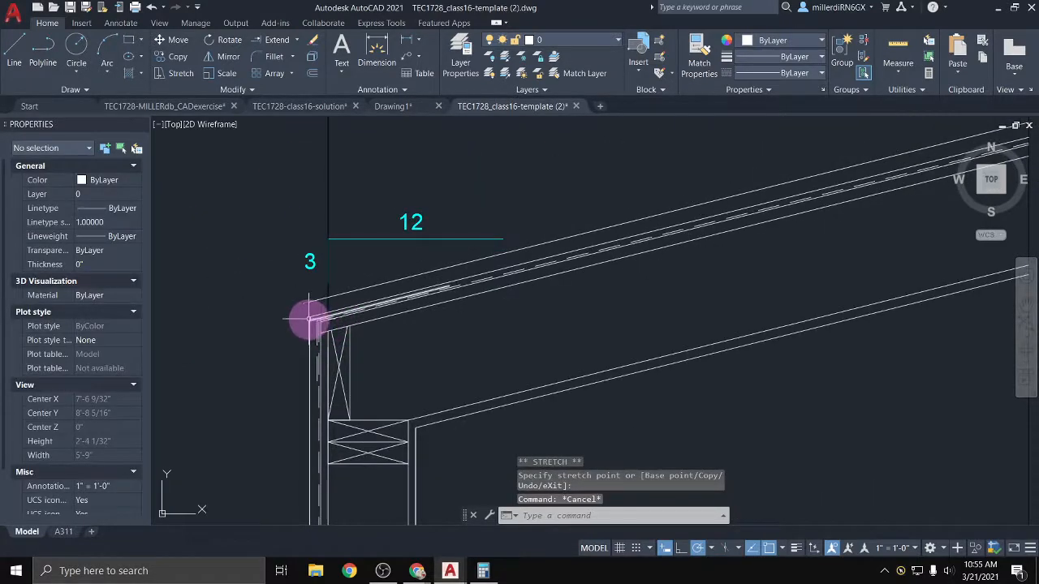
scroll(309, 320, "up", 2)
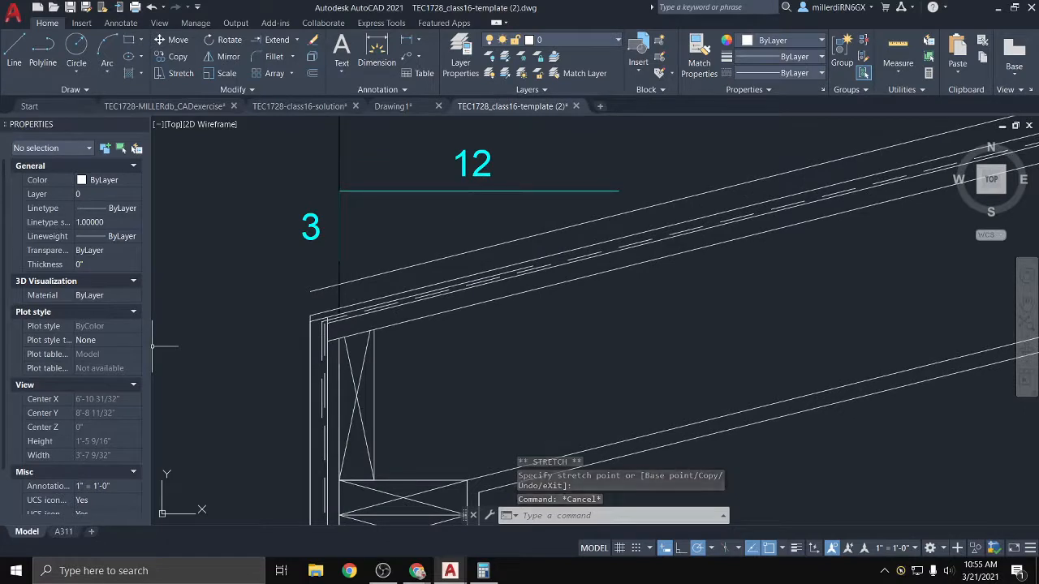
key("alt+Tab")
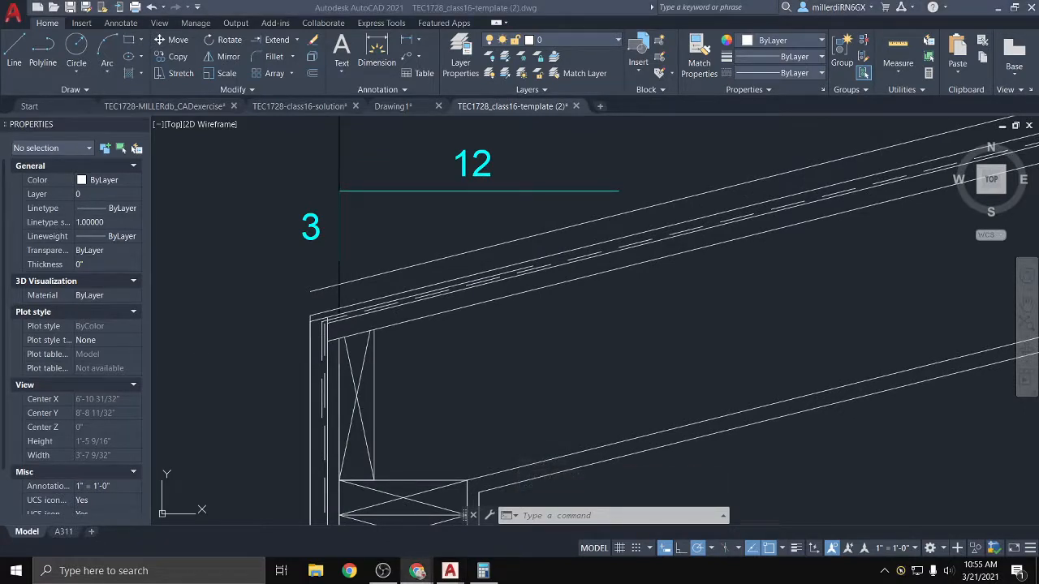
left_click(219, 278)
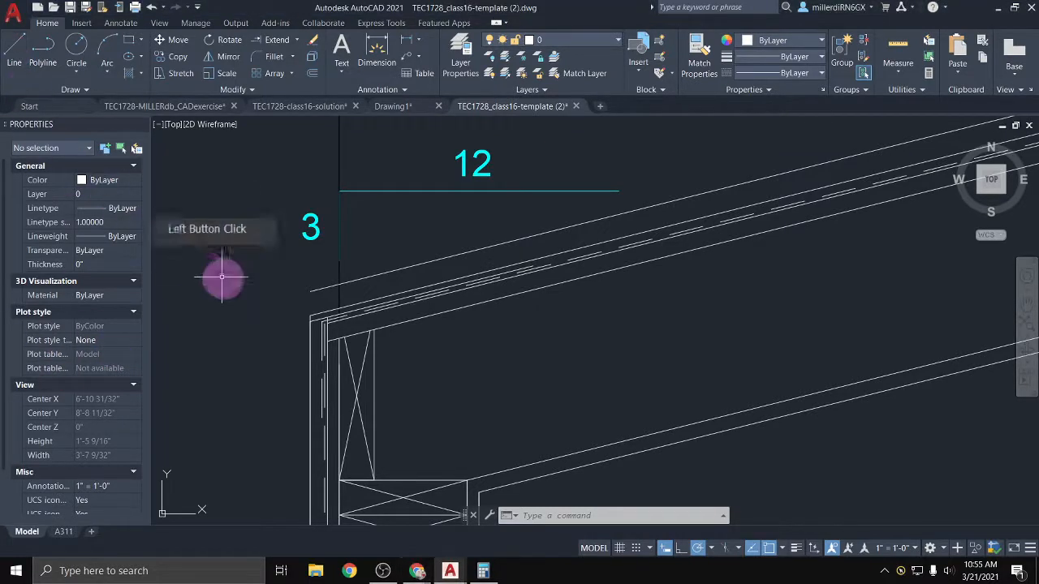
scroll(276, 312, "up", 4)
left_click(16, 64)
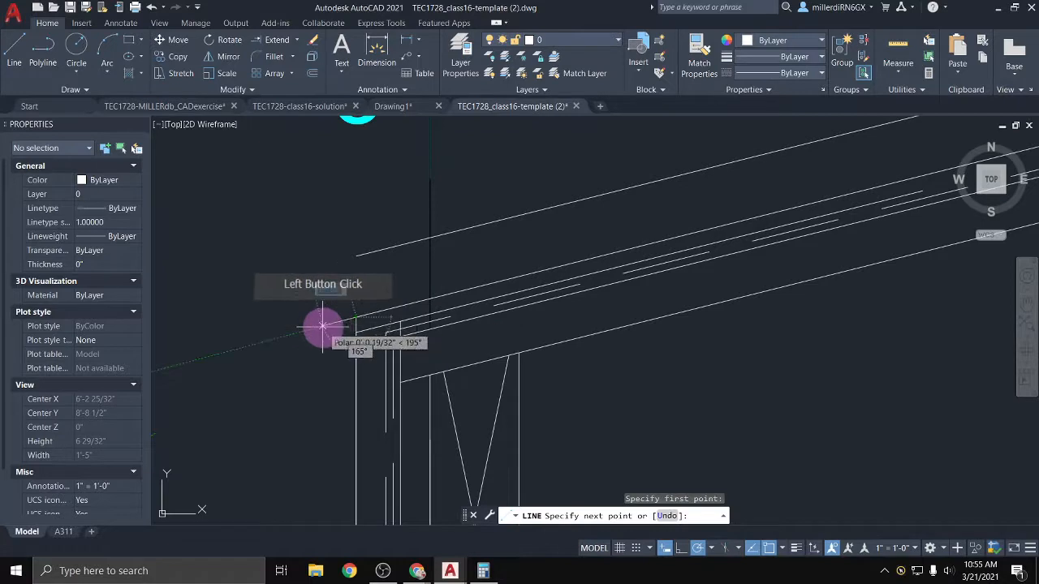
scroll(324, 325, "up", 2)
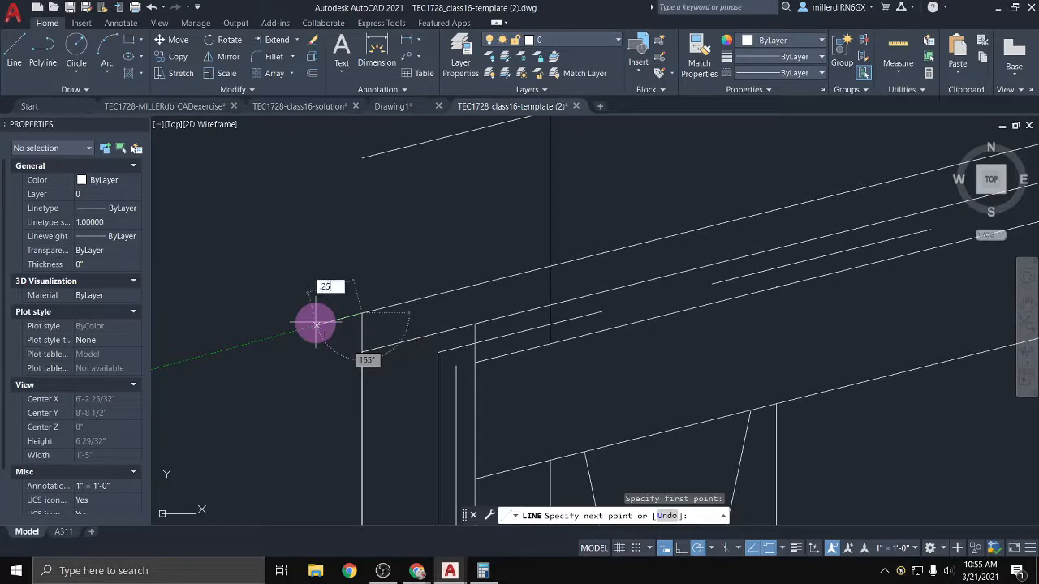
key("Return")
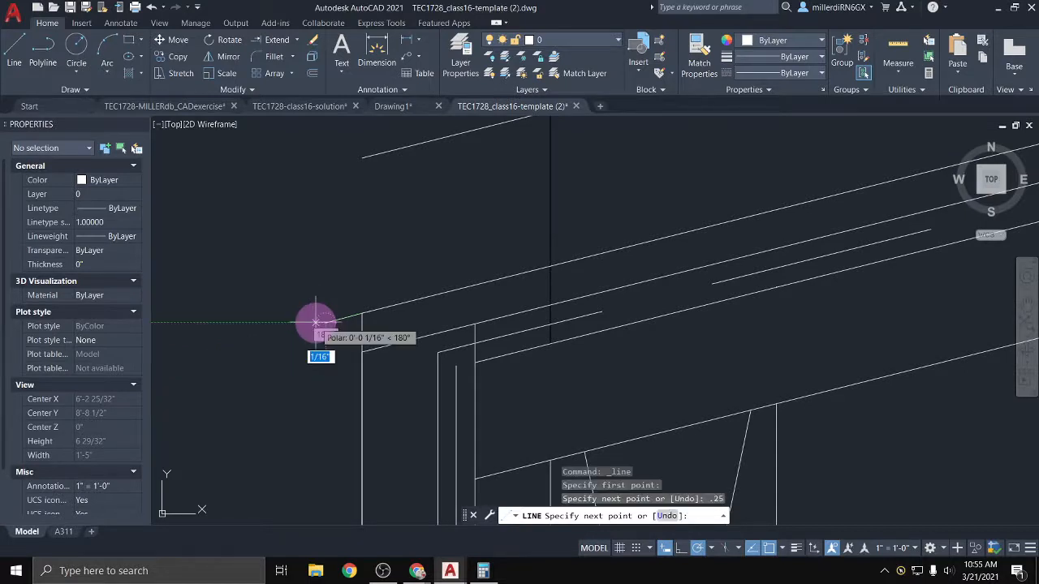
left_click(326, 166)
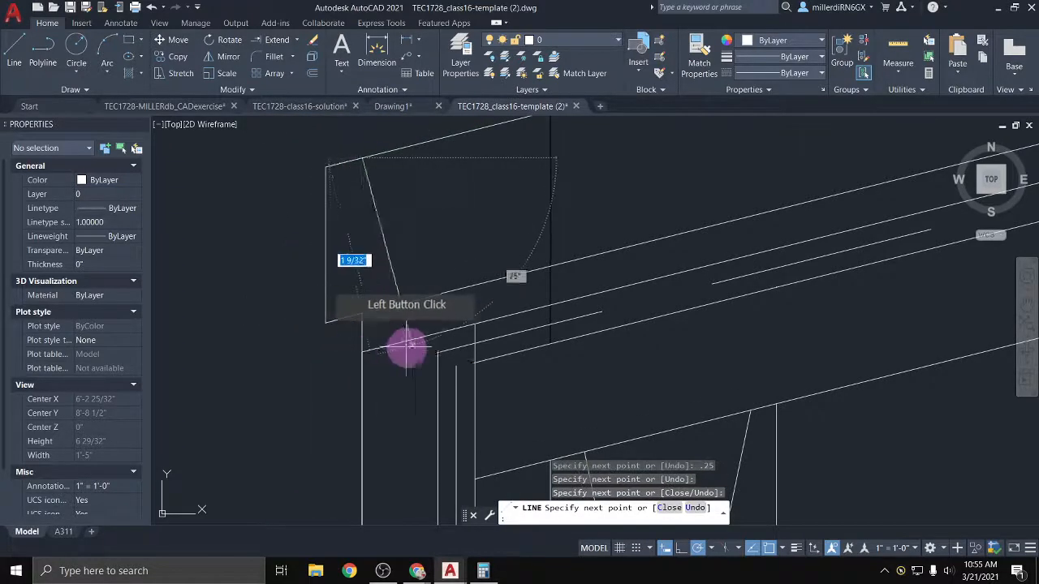
key("Escape")
scroll(337, 305, "up", 4)
scroll(337, 305, "down", 4)
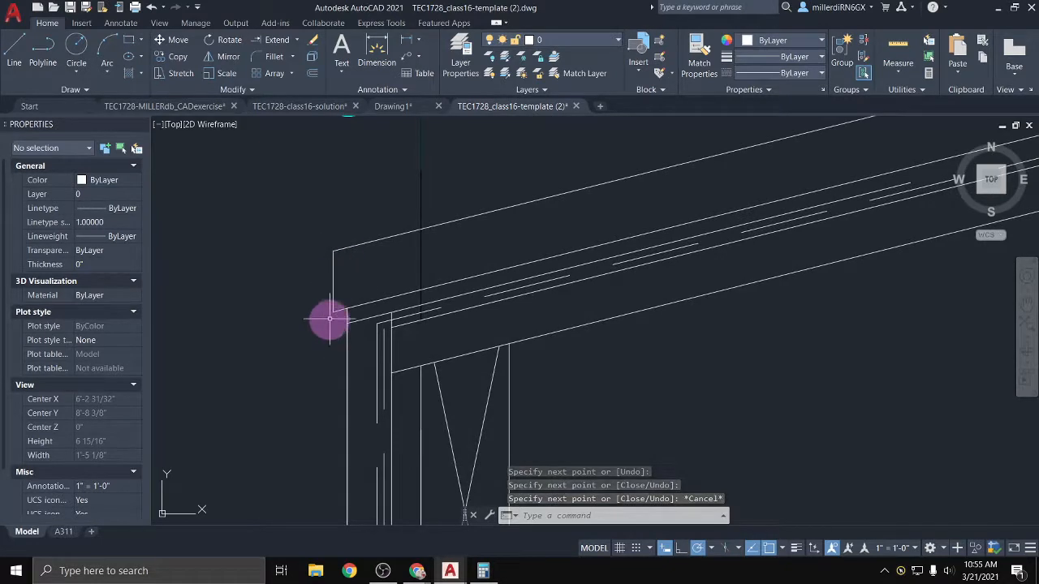
scroll(329, 319, "down", 2)
middle_click_drag(331, 341, 348, 279)
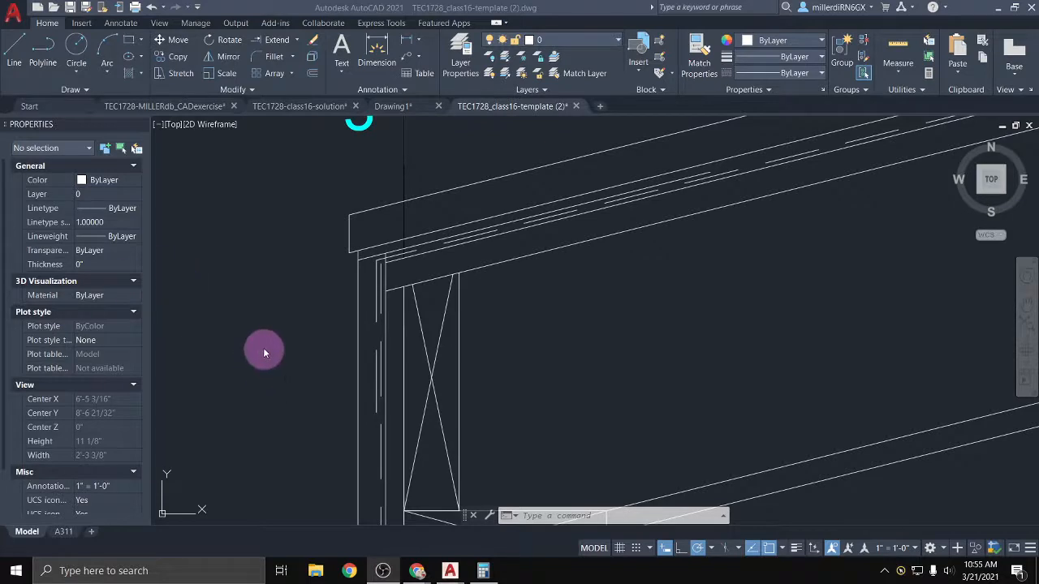
left_click(75, 74)
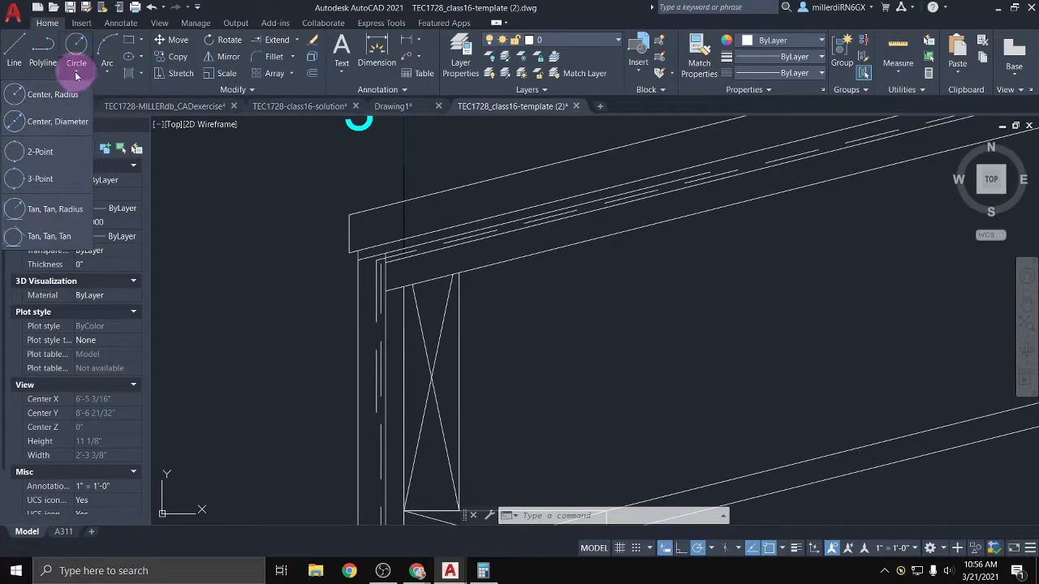
left_click(60, 153)
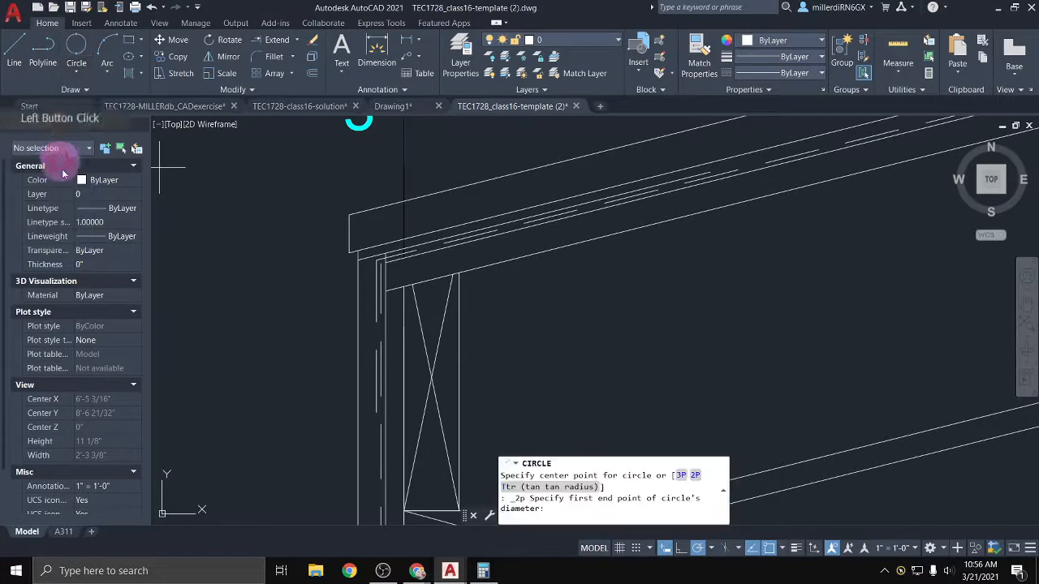
key("Escape")
key("Escape")
key("Escape")
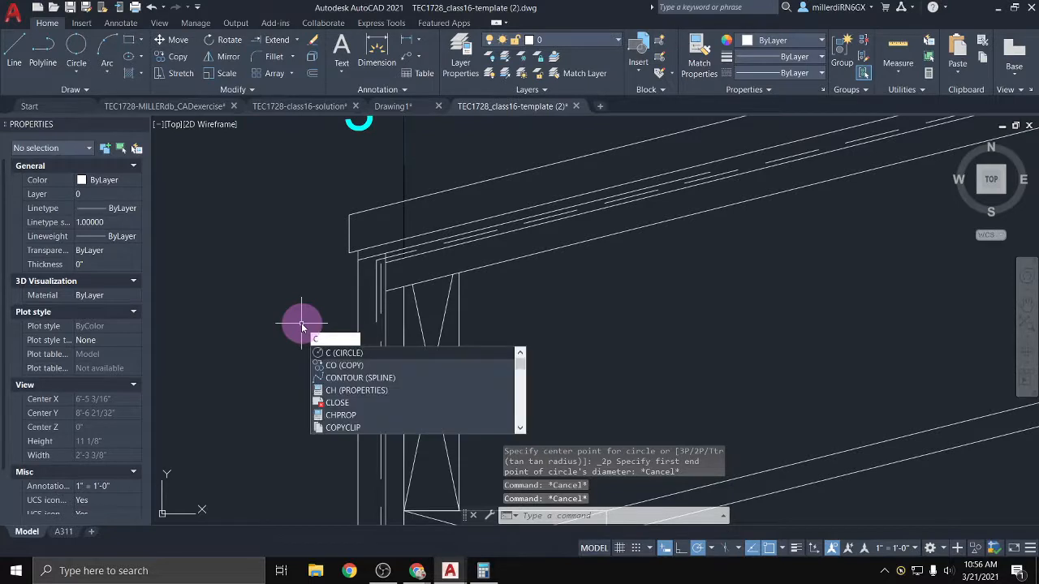
Draw a two-point circle of 4.5" diameter extending horizontally outward from the top corner of the outer wall face at the eave
type("c")
key("Return")
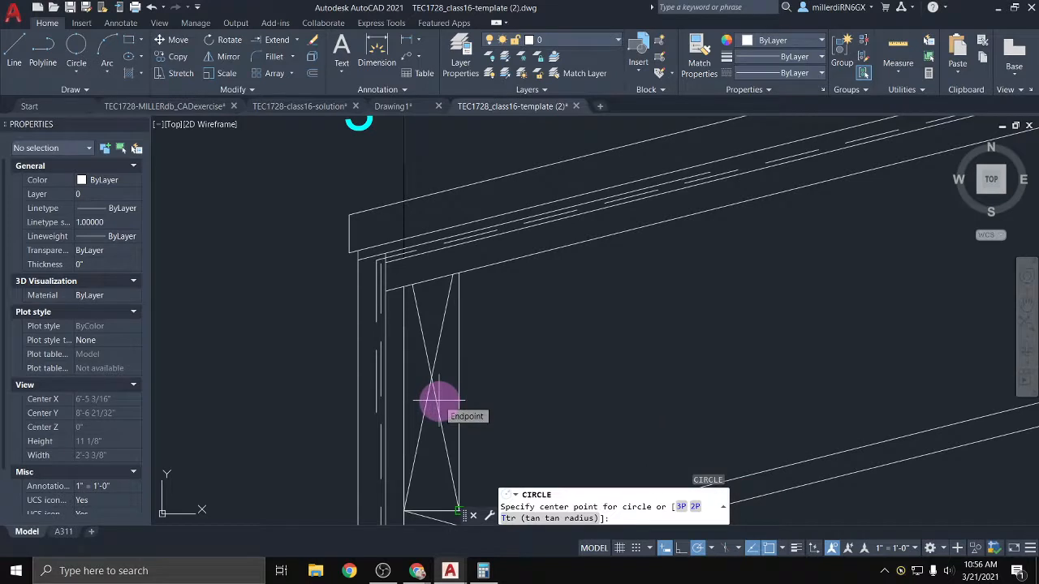
type("2P")
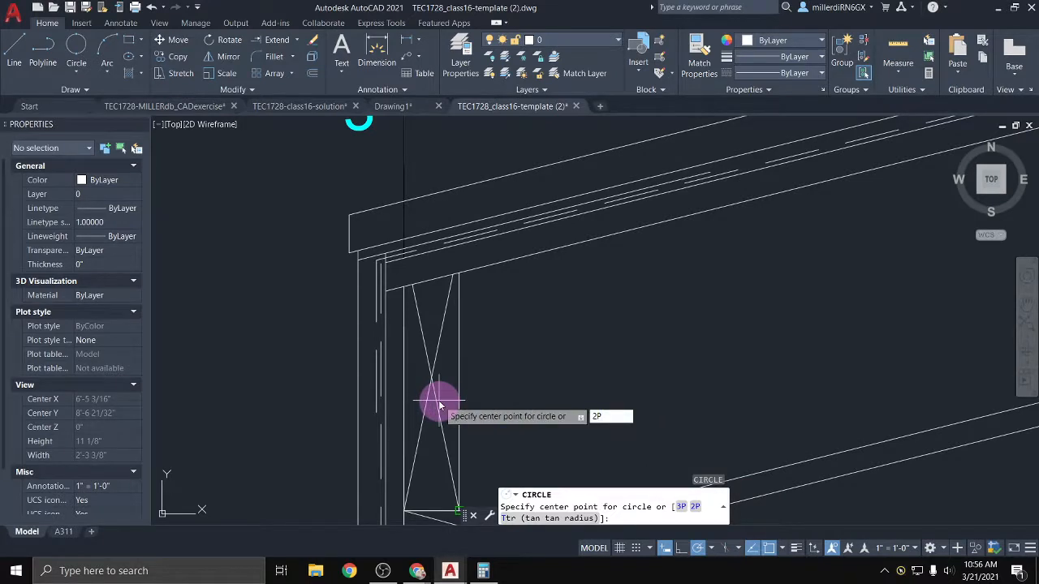
key("Return")
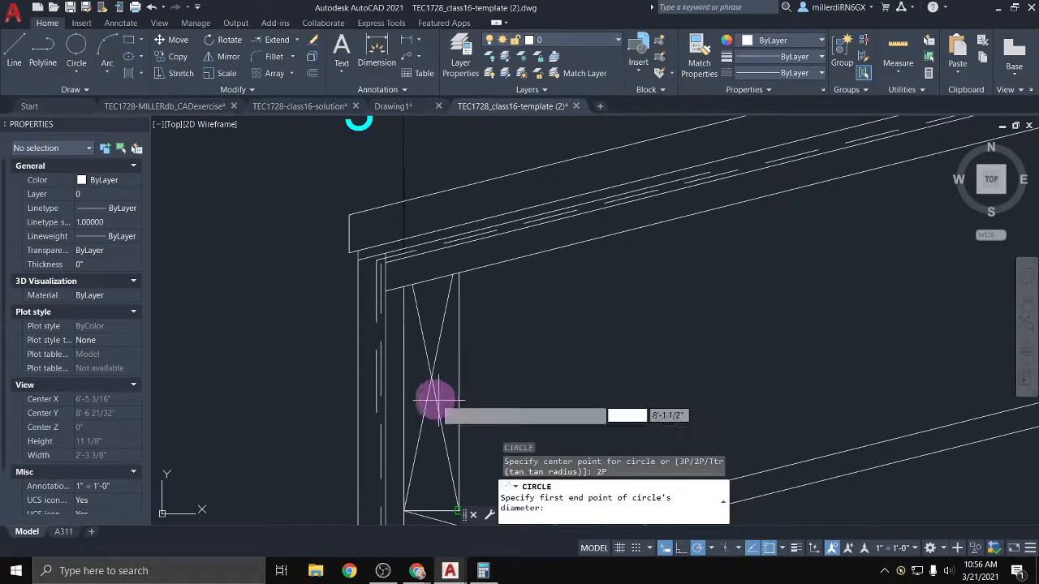
left_click(352, 262)
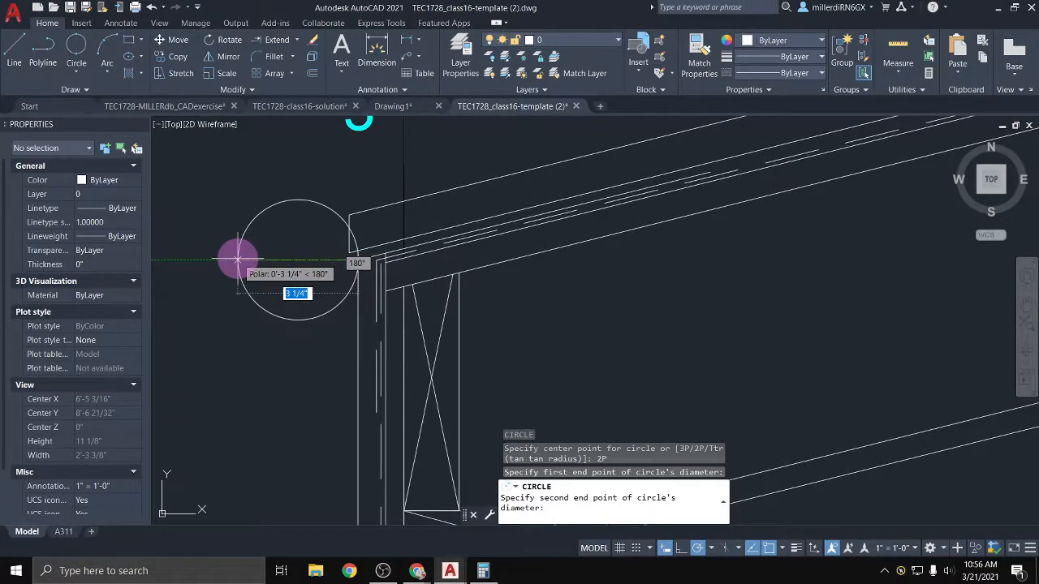
type("4.5")
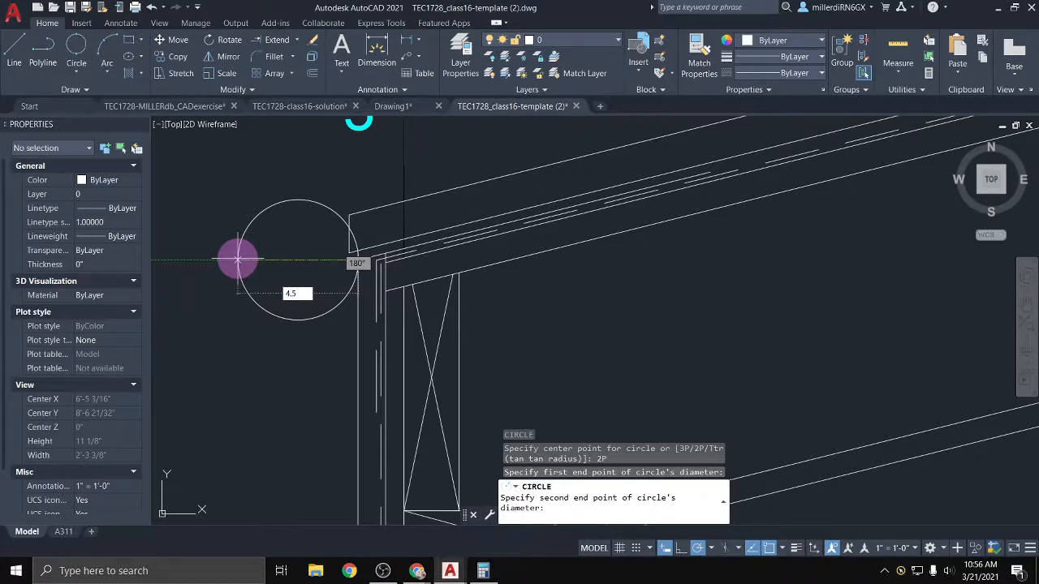
key("Return")
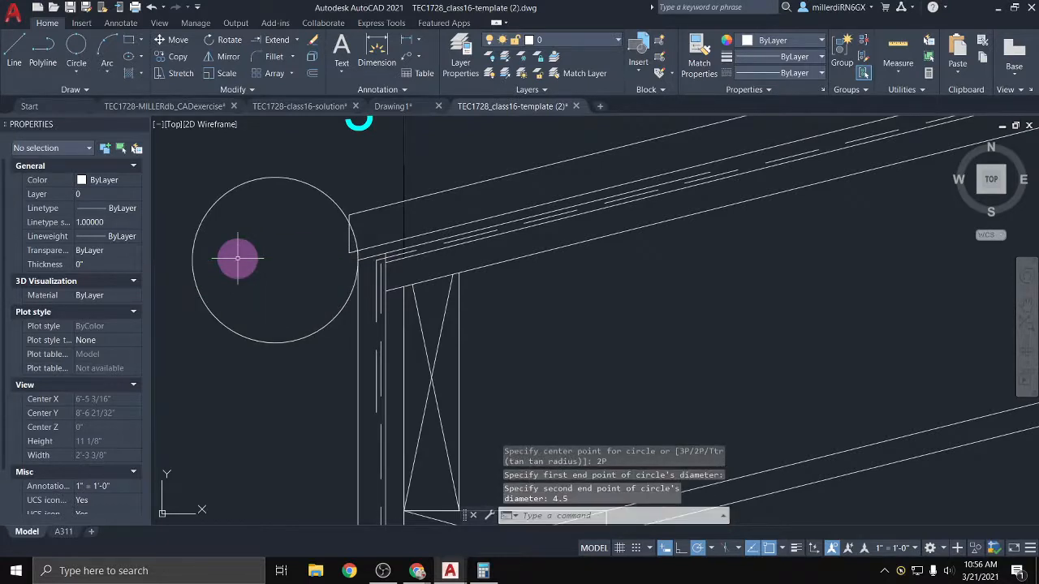
Offset the eave circle .25" inward to form the gutter thickness
left_click(312, 75)
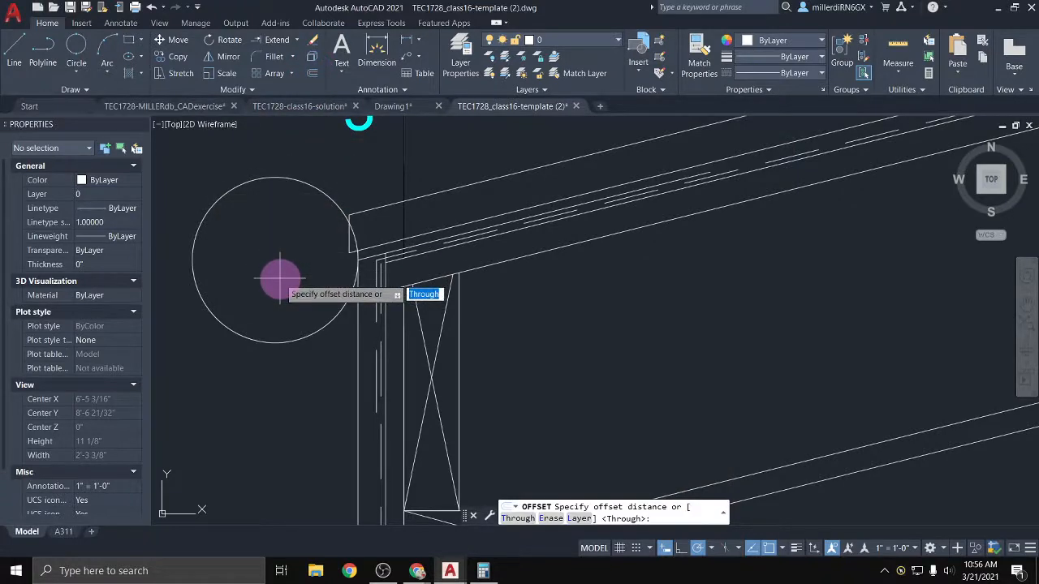
key("Return")
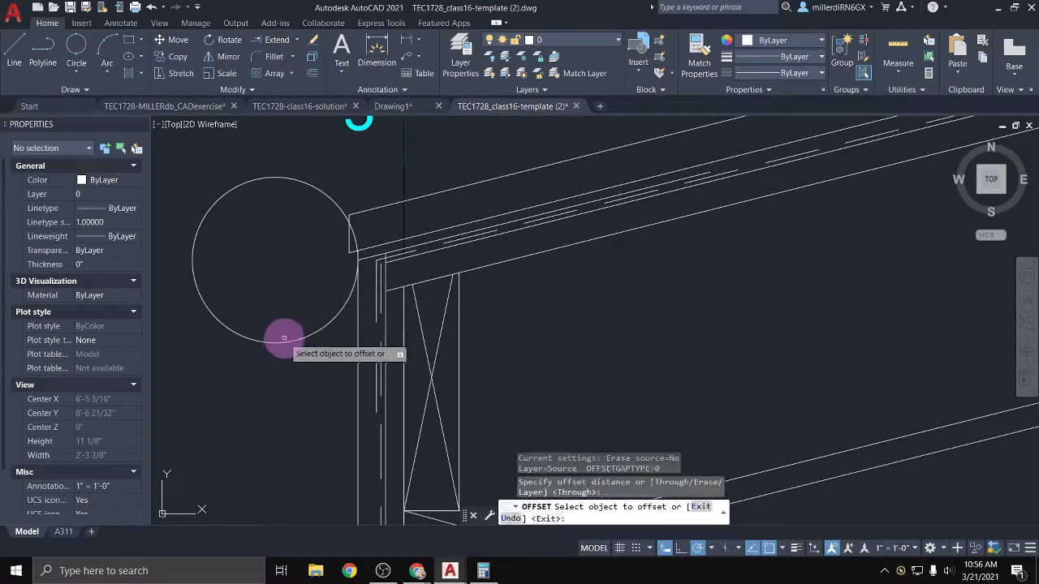
left_click(286, 341)
left_click(284, 322)
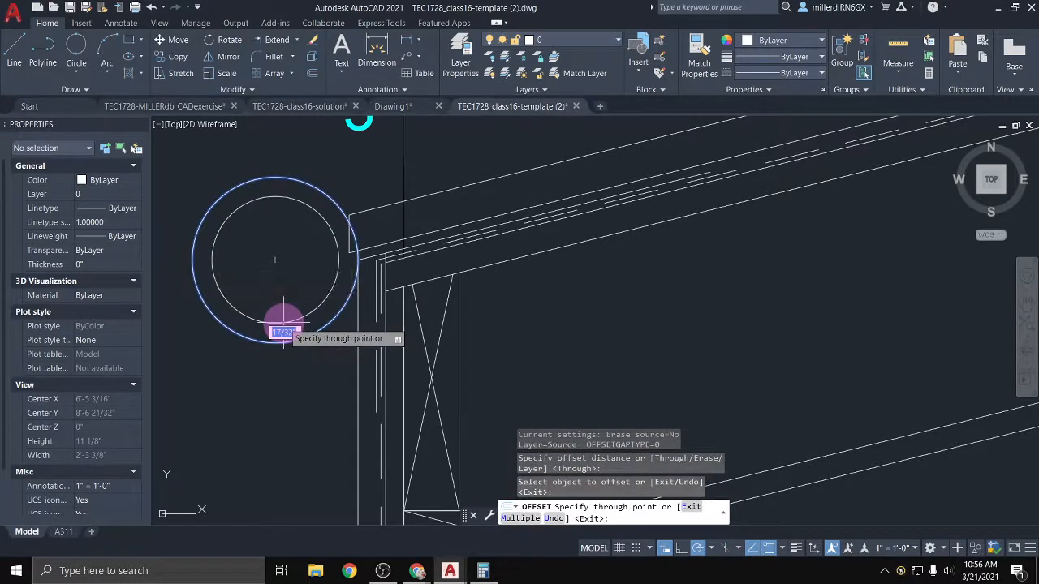
type(".25")
key("Return")
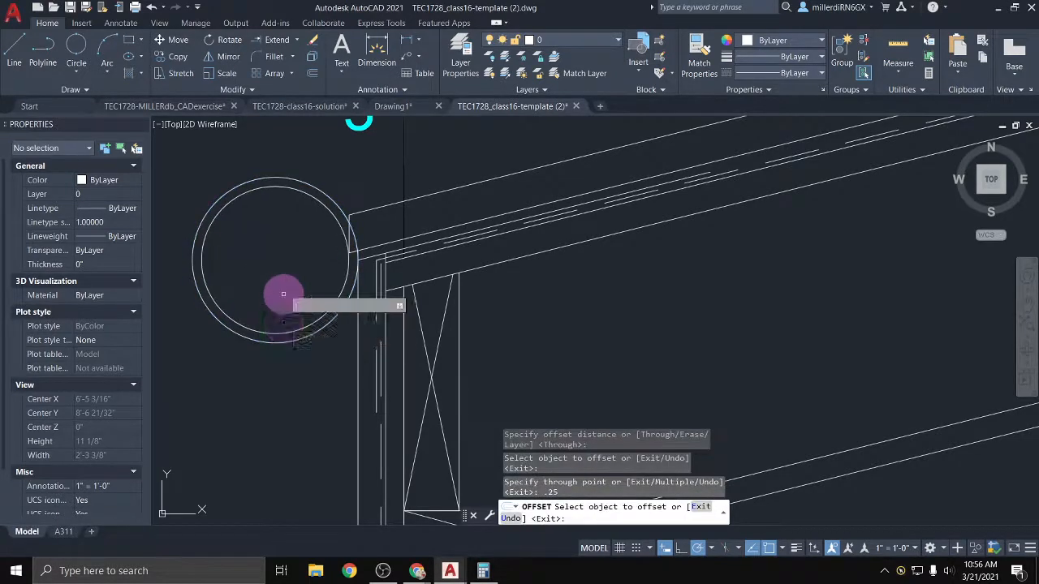
Draw a horizontal line across the full diameter of the outer circle, starting at the wall corner
left_click(23, 62)
left_click(13, 52)
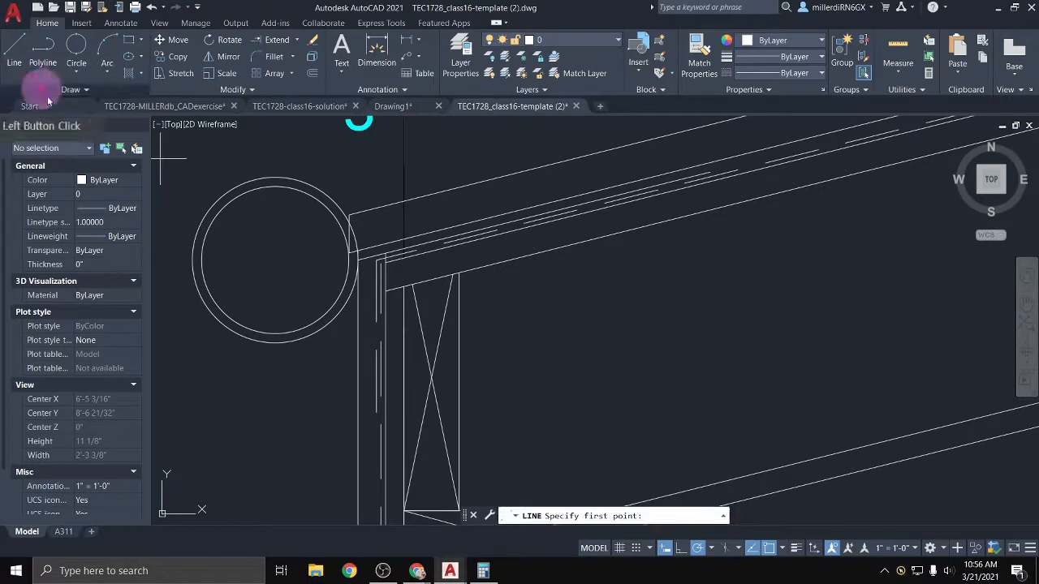
left_click(357, 260)
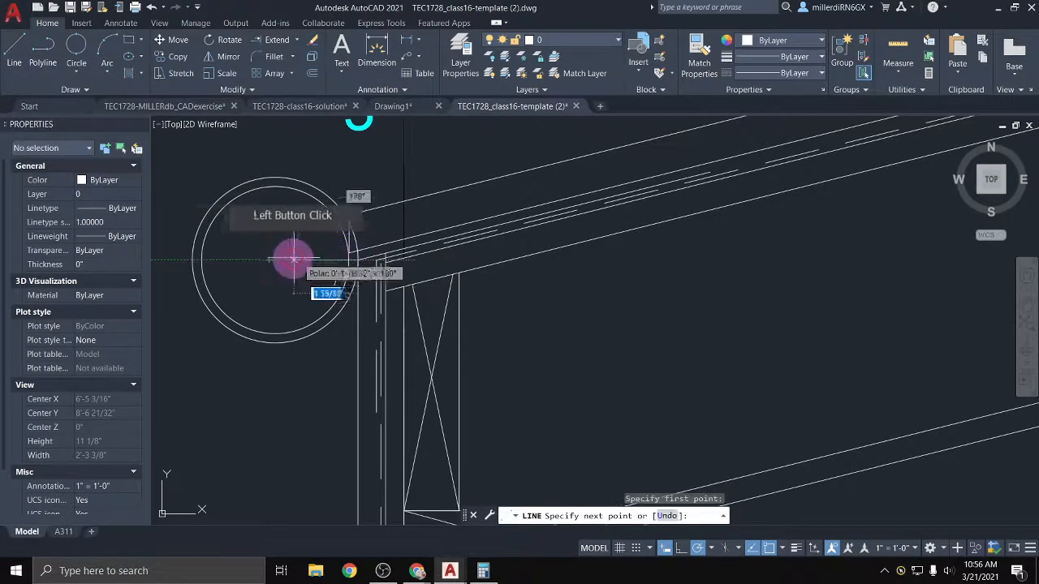
left_click(192, 259)
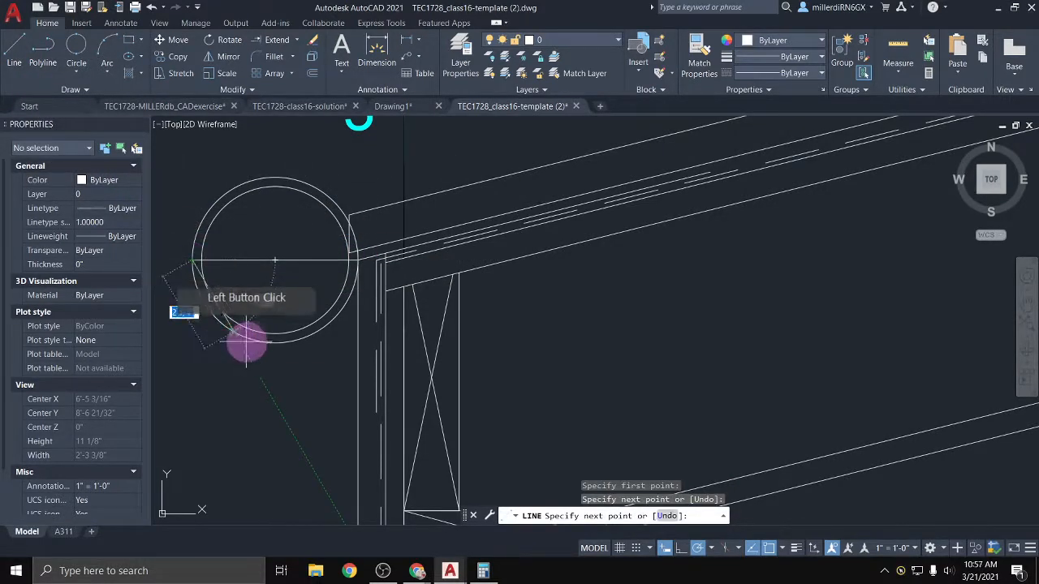
key("Escape")
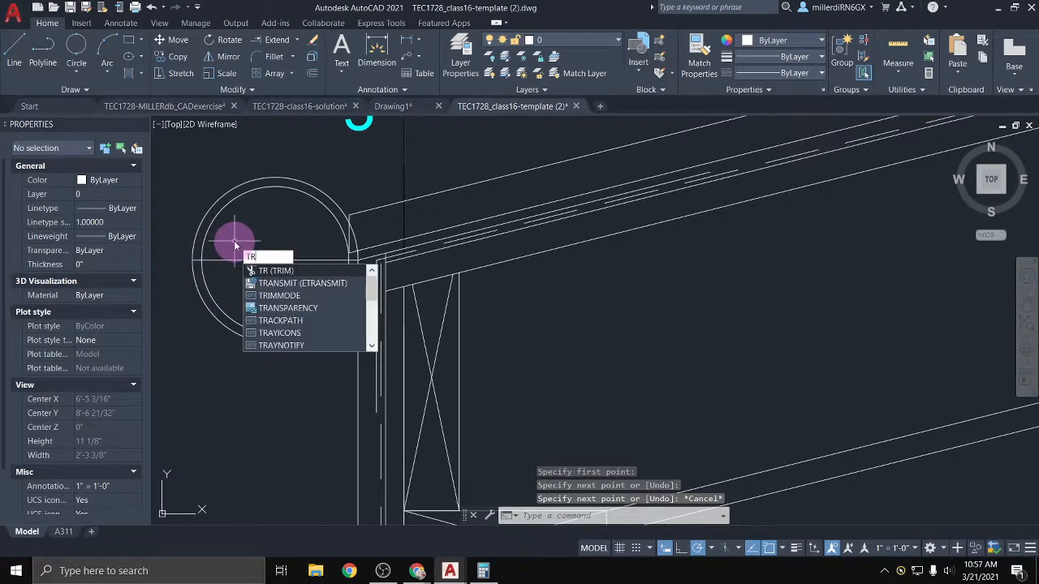
Trim off both circles' upper halves and the horizontal line inside the inner arc, leaving a half-round gutter profile with closed rim ends
key("Return")
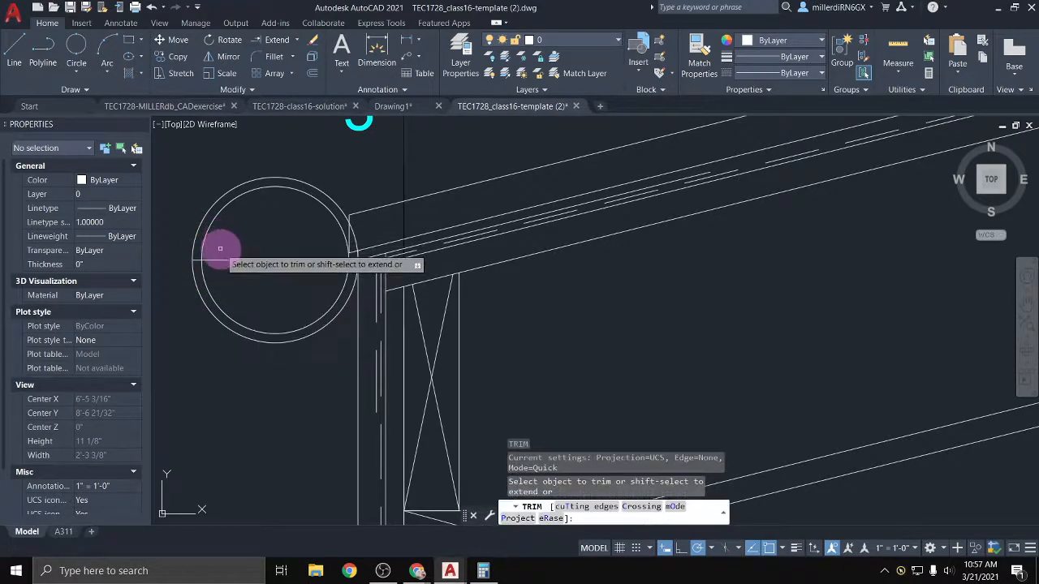
left_click_drag(216, 246, 186, 216)
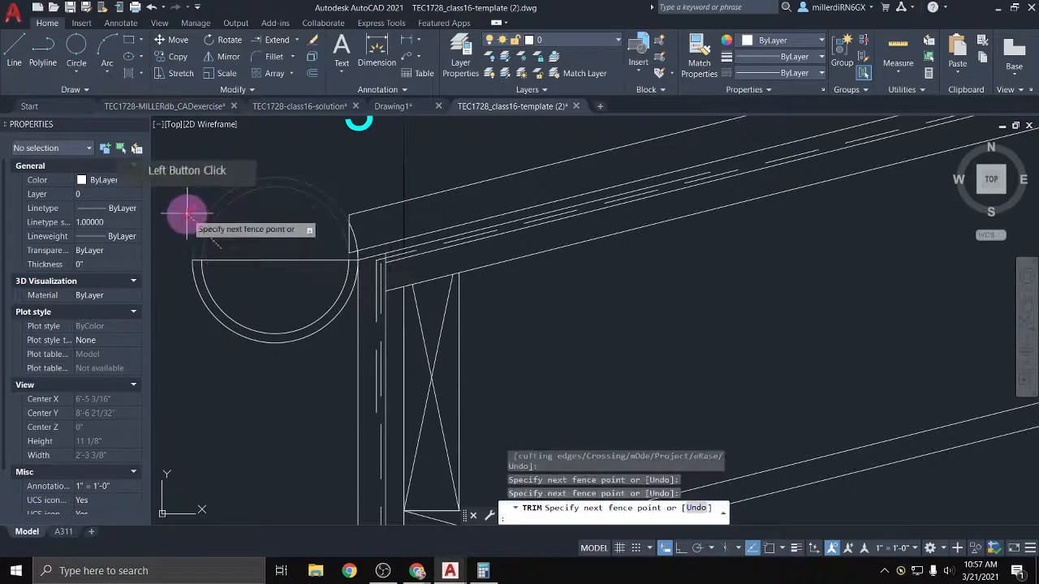
left_click(360, 253)
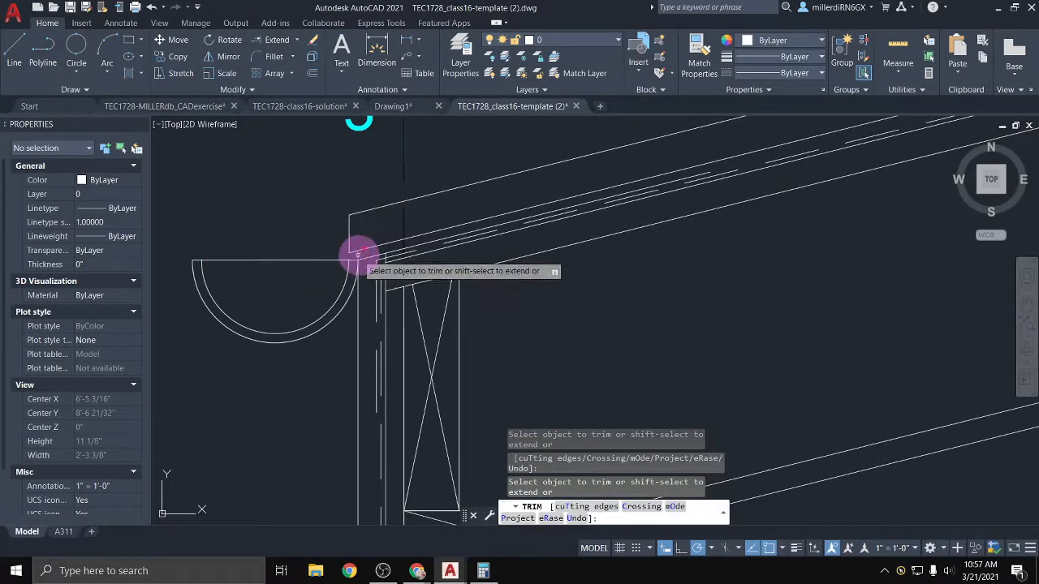
scroll(365, 242, "up", 3)
scroll(365, 242, "up", 3)
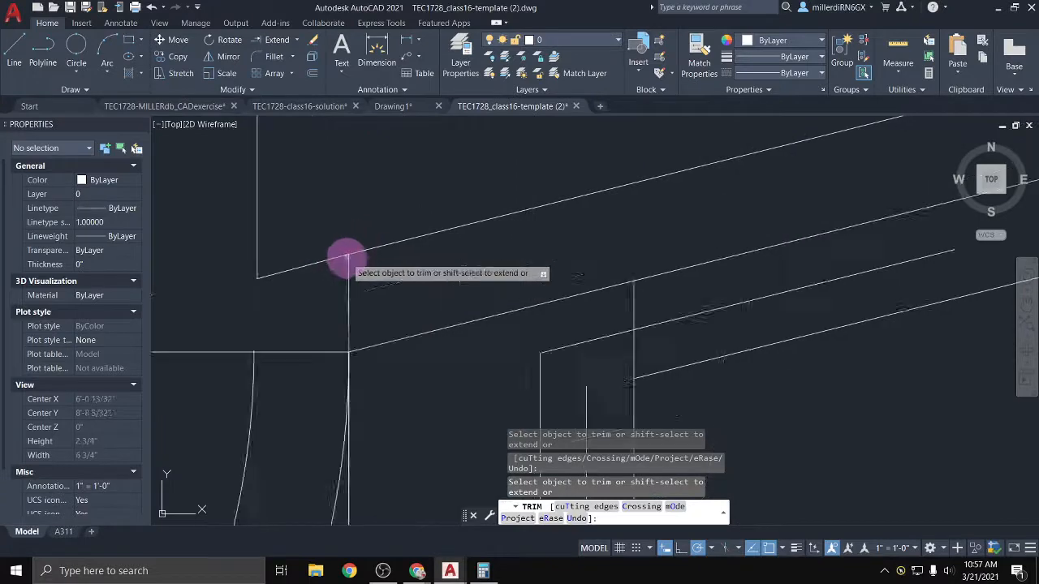
left_click(331, 282)
scroll(329, 280, "down", 10)
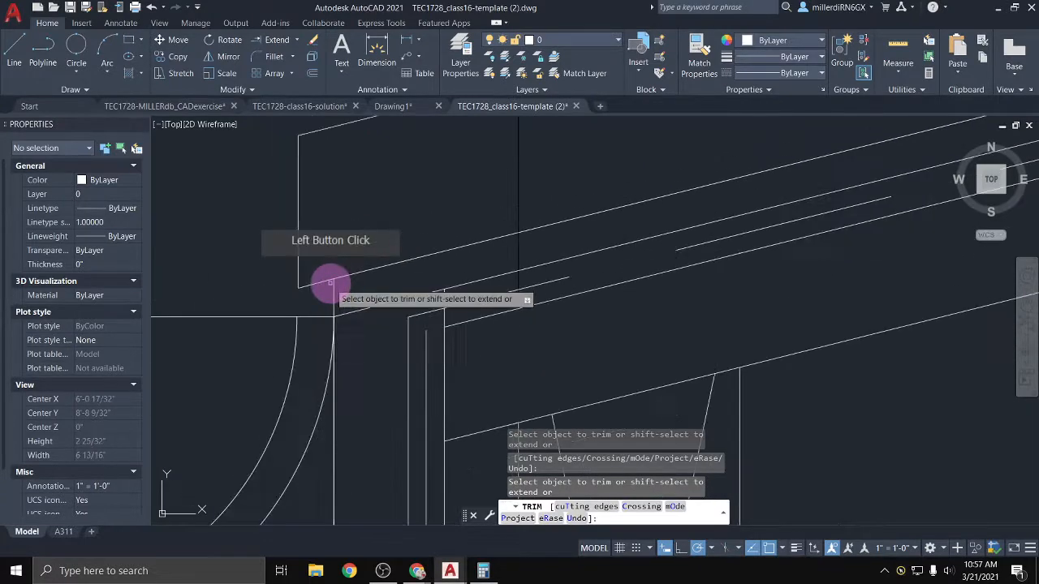
left_click(301, 291)
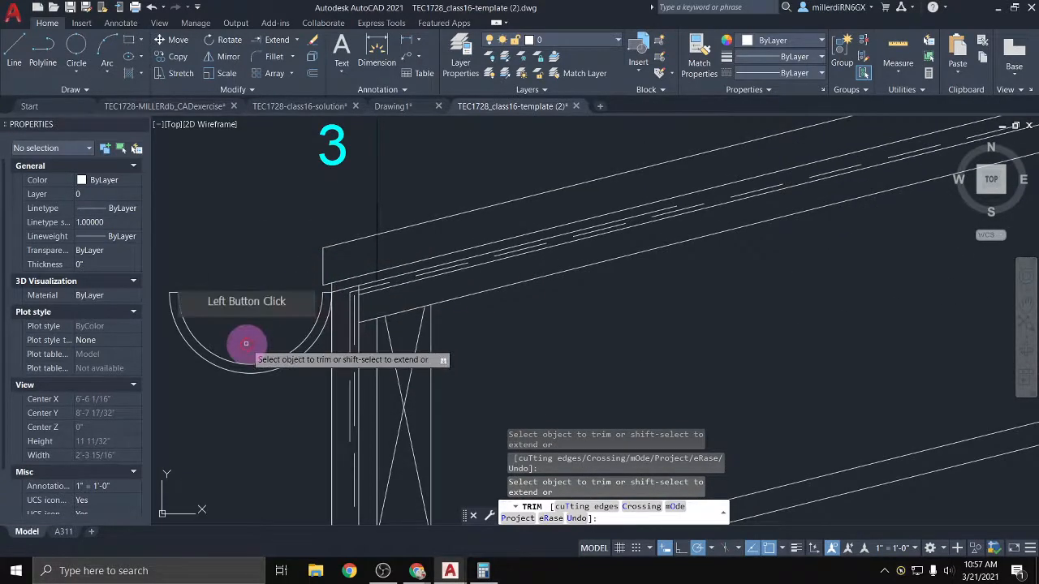
key("Escape")
Switch to the wall section PDF in Chrome, examine the half-round gutter detail at the eave, and return to the AutoCAD drawing
middle_click_drag(338, 336, 450, 328)
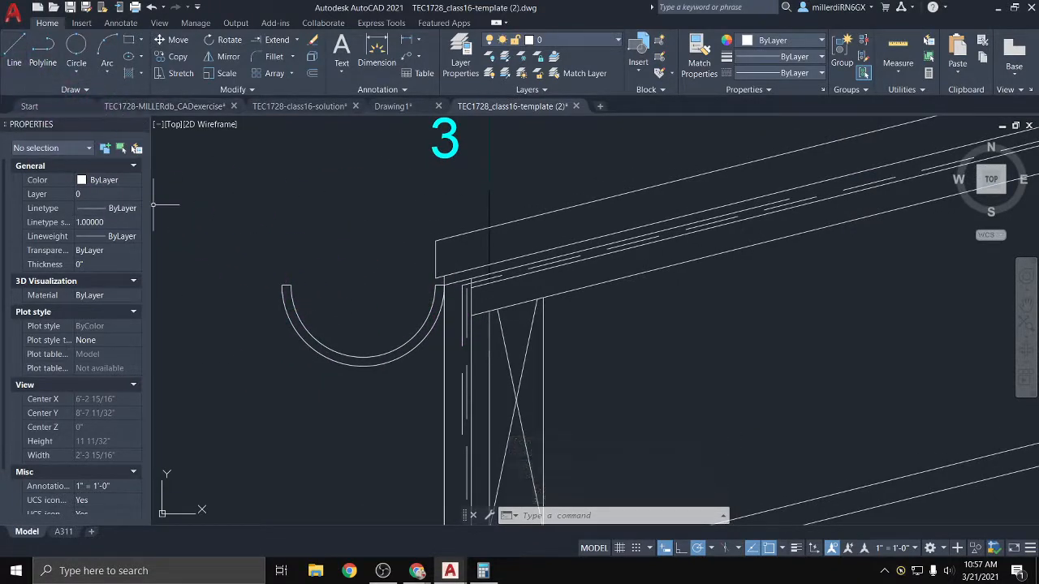
mouse_move(205, 110)
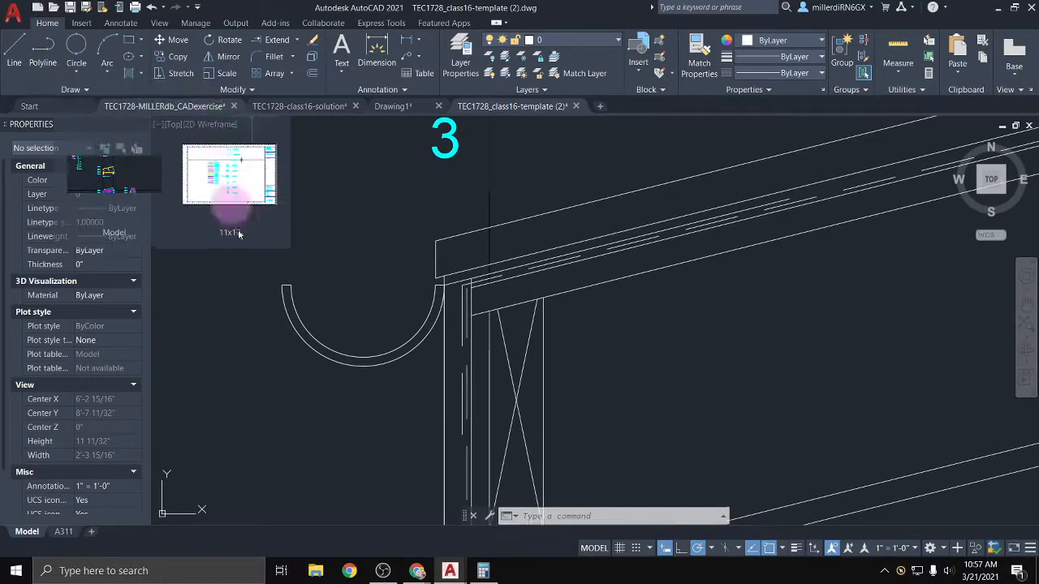
left_click(233, 209)
left_click(417, 576)
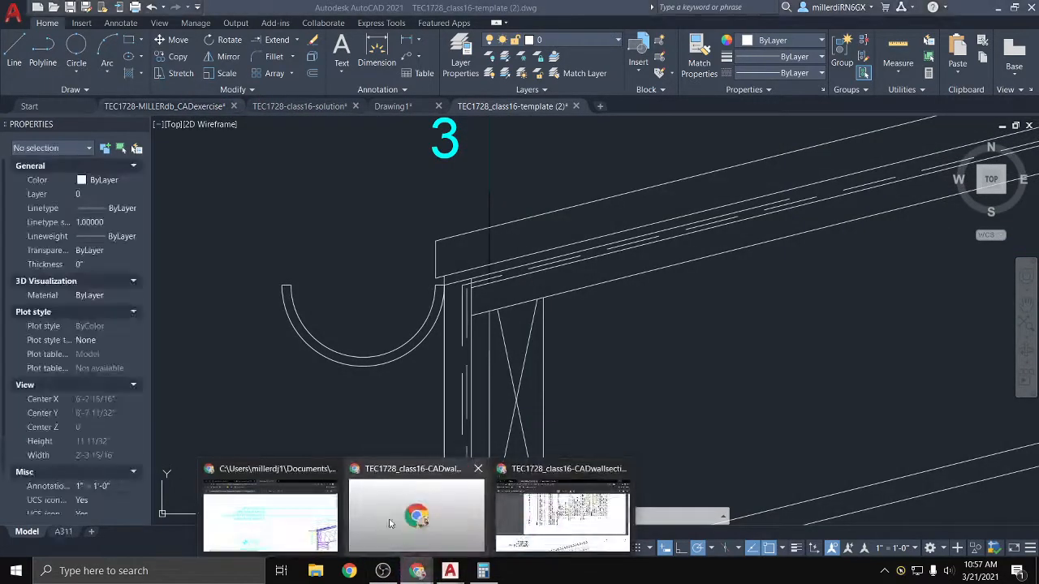
left_click(535, 532)
scroll(457, 364, "down", 5)
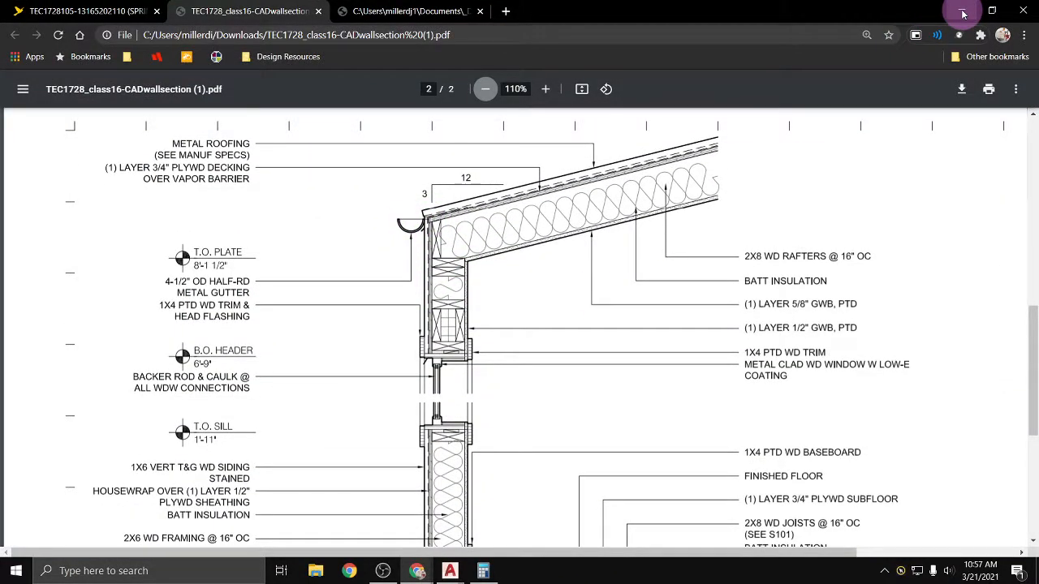
left_click(963, 14)
left_click(429, 244)
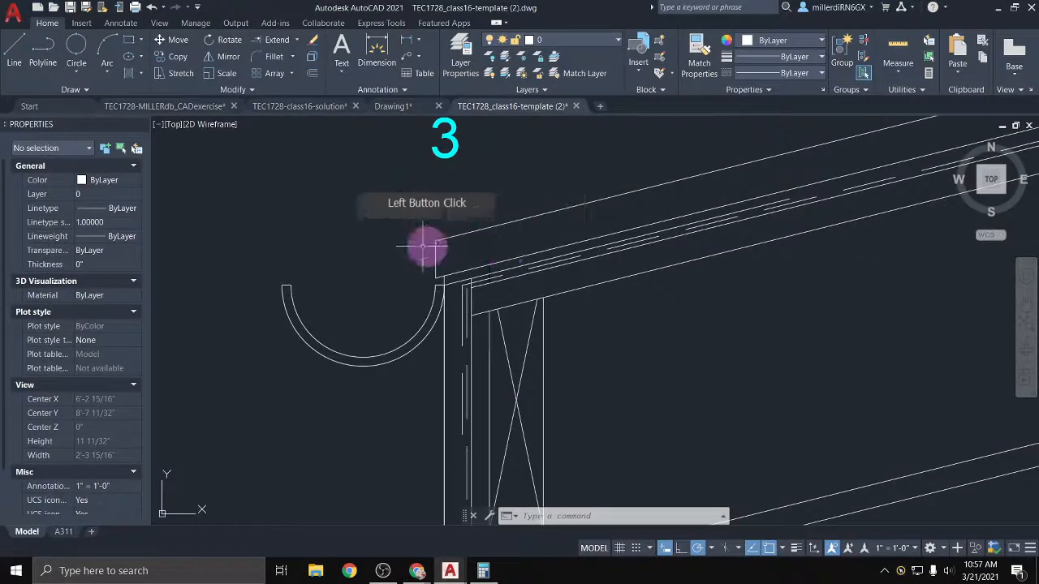
Draw a horizontal line across the gutter opening between the inner arc's two ends, and clear the selection
left_click(10, 52)
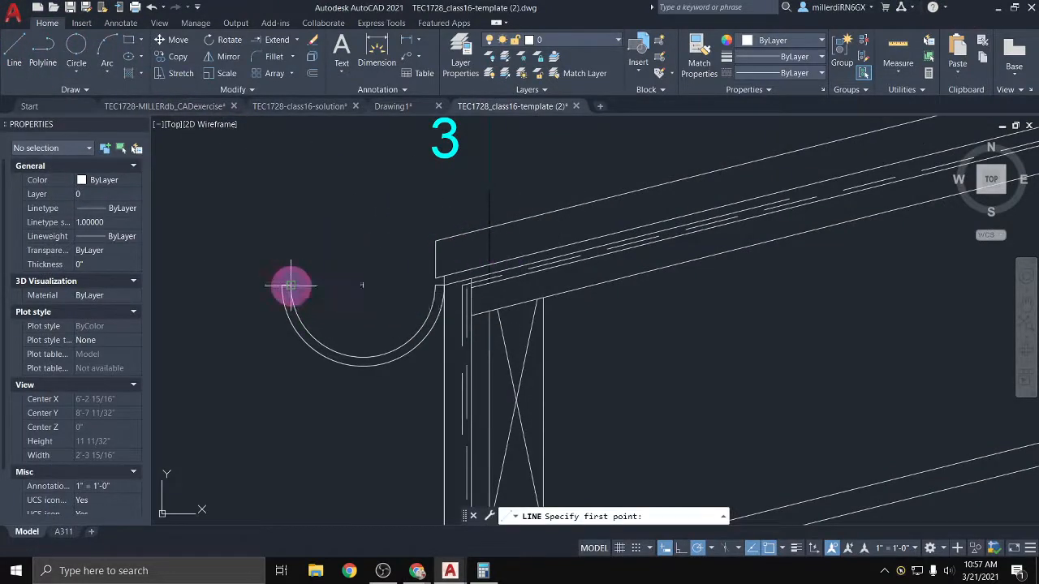
left_click(283, 286)
left_click(285, 287)
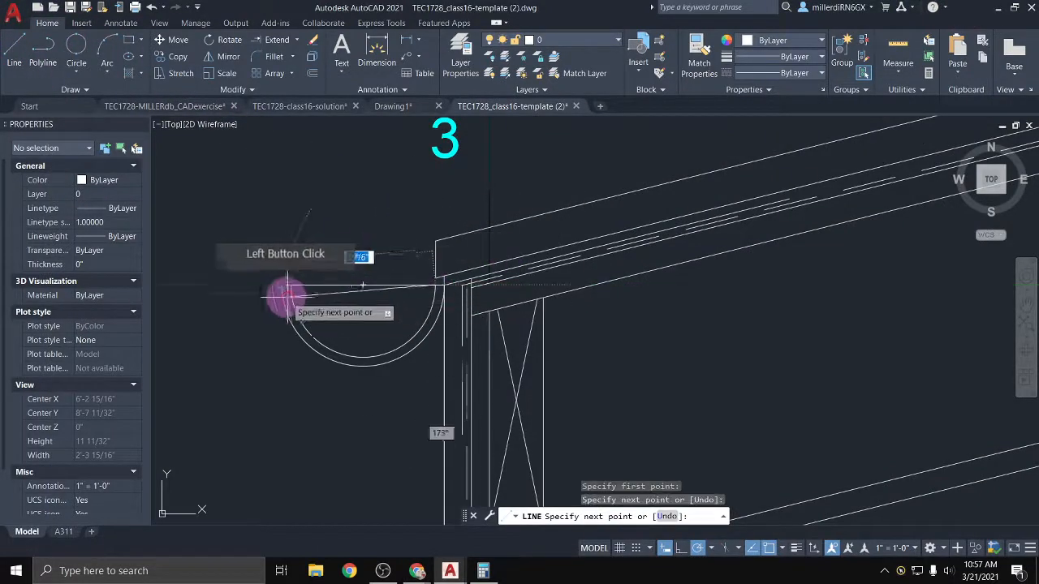
key("Escape")
left_click(285, 285)
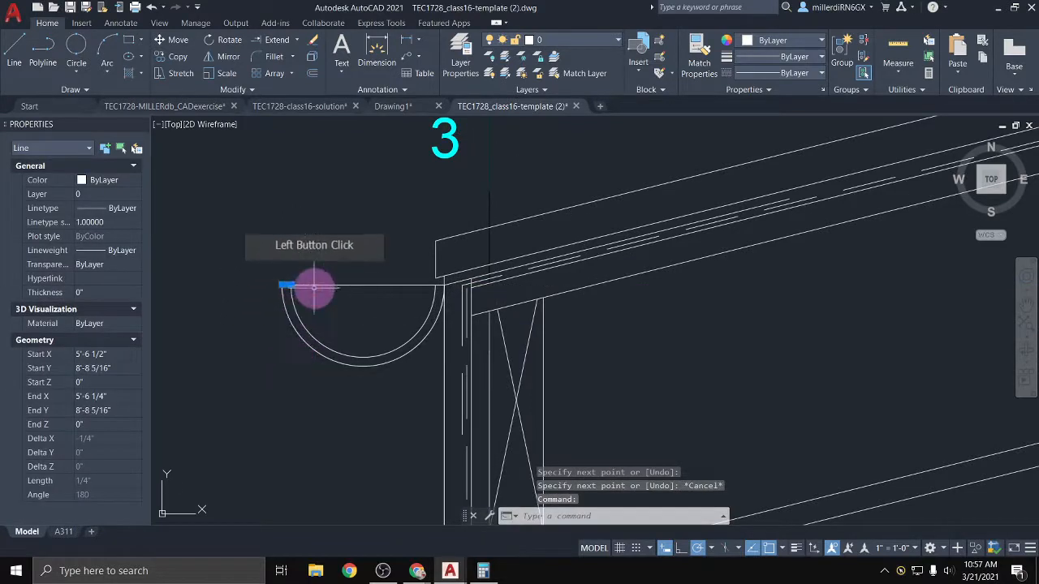
left_click(350, 365)
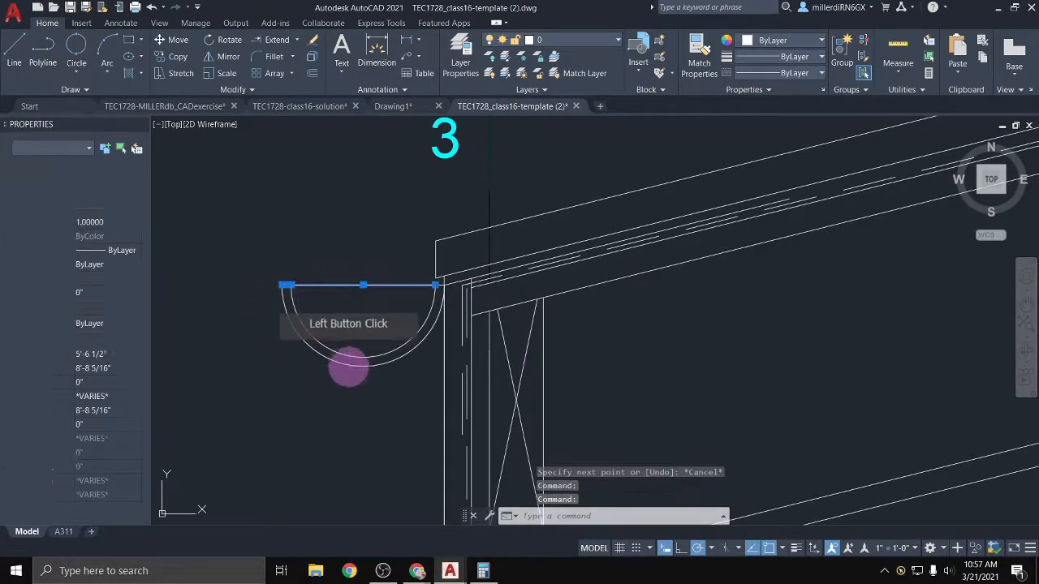
key("Escape")
Draw a line about 17/32" long continuing the lower sloped ceiling line from the interior wallboard corner down to the wall framing face
scroll(419, 378, "down", 4)
mouse_move(494, 414)
middle_mouse_down()
mouse_move(360, 290)
mouse_move(332, 309)
middle_mouse_up()
scroll(404, 316, "up", 2)
scroll(404, 316, "up", 1)
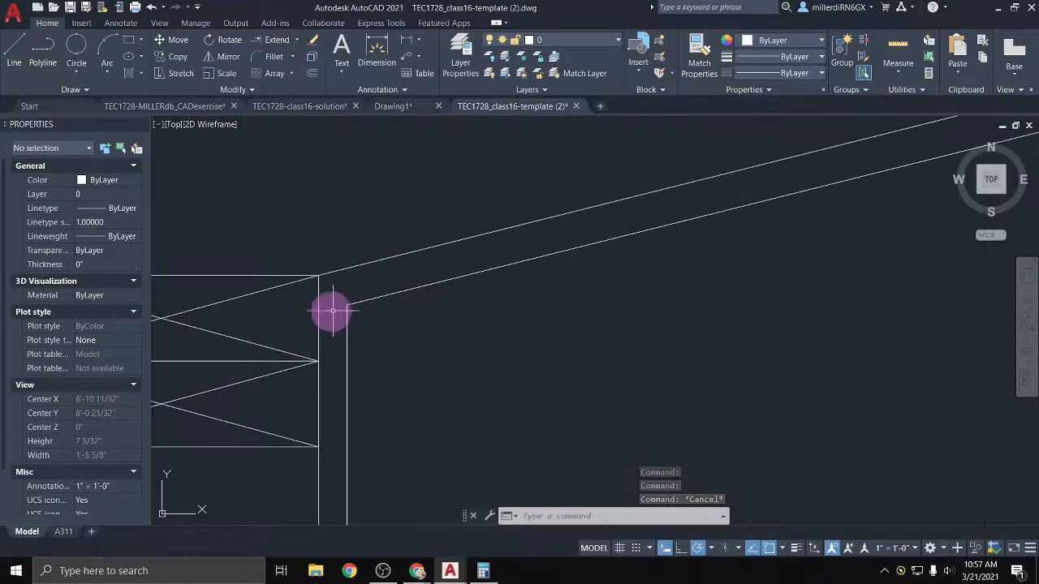
left_click(11, 56)
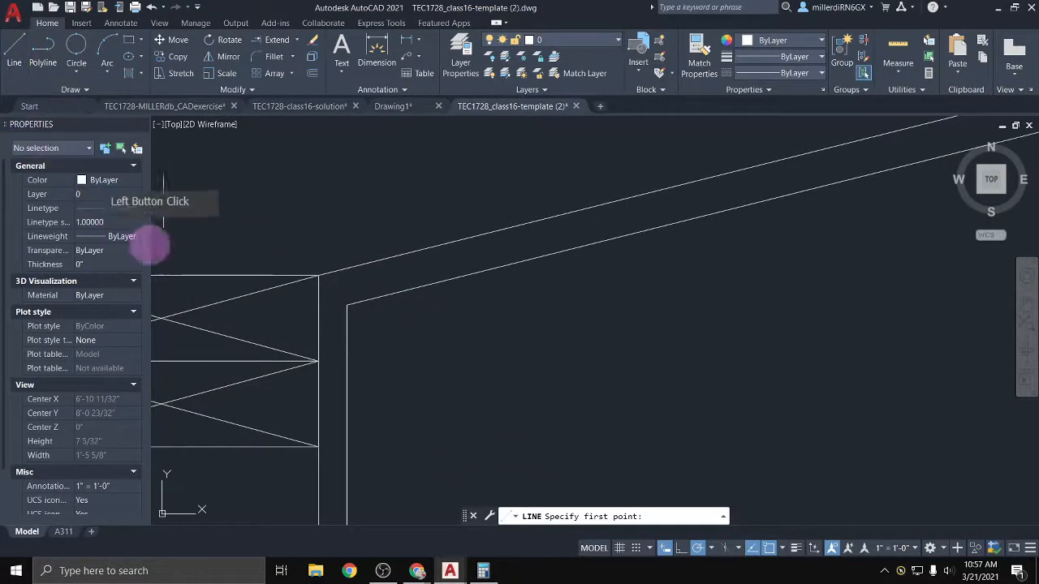
left_click(325, 308)
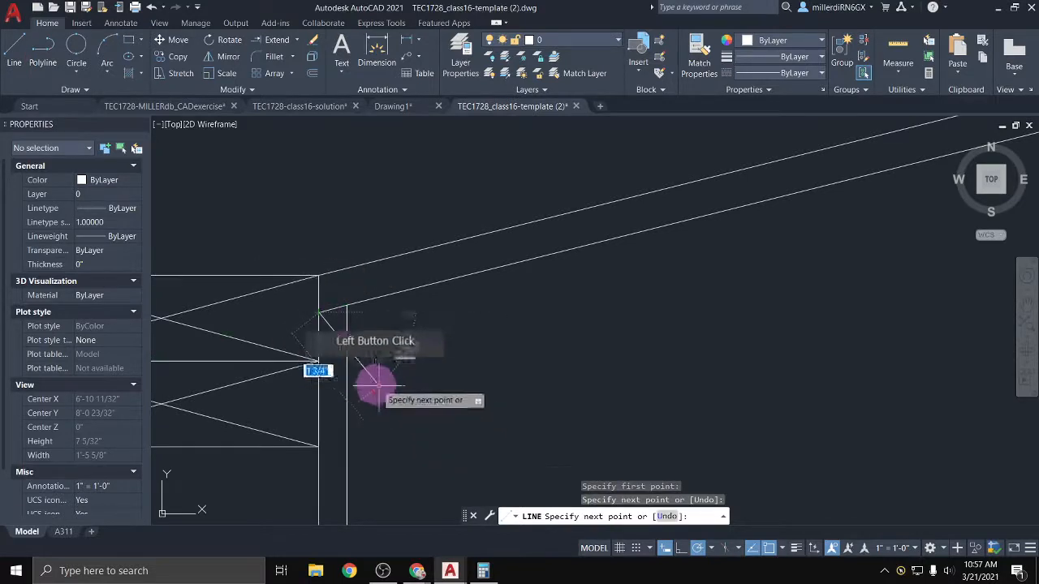
left_click(348, 306)
key("Escape")
left_click(333, 308)
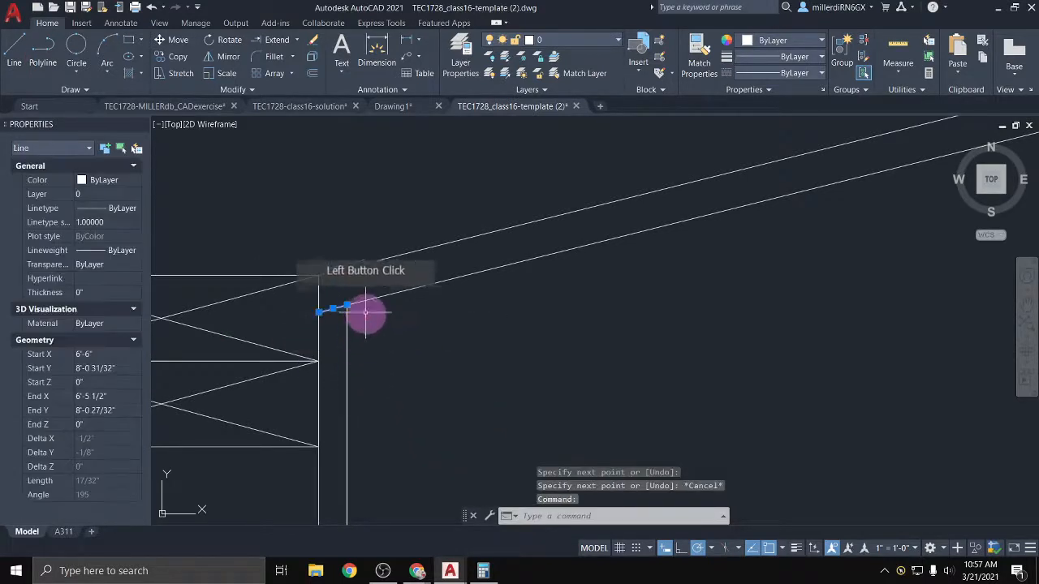
left_click(359, 305)
key("Escape")
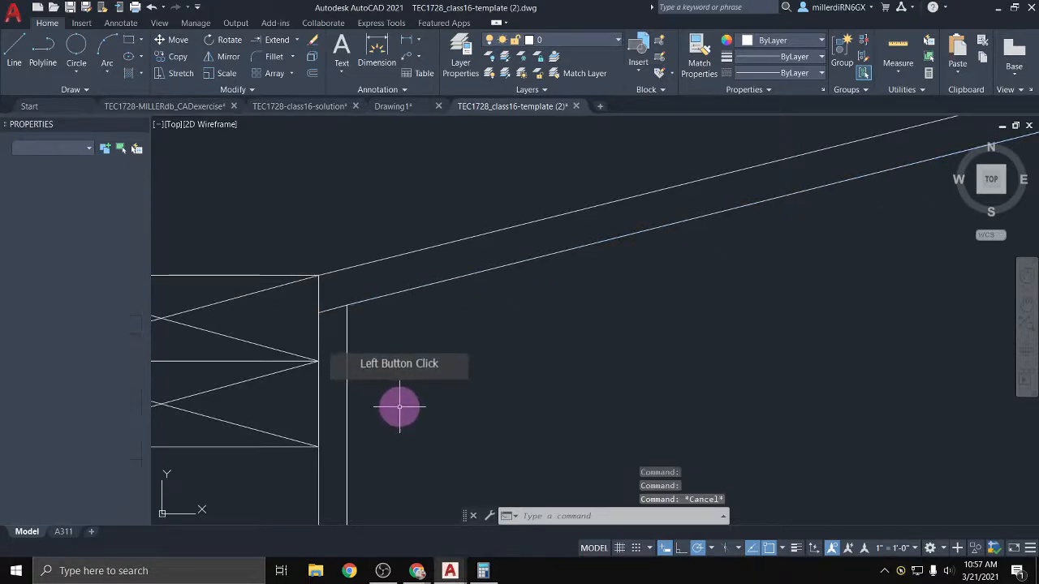
scroll(394, 394, "down", 5)
mouse_move(391, 395)
middle_mouse_down()
mouse_move(355, 297)
mouse_move(365, 313)
mouse_move(340, 159)
middle_mouse_up()
middle_click_drag(341, 362, 322, 172)
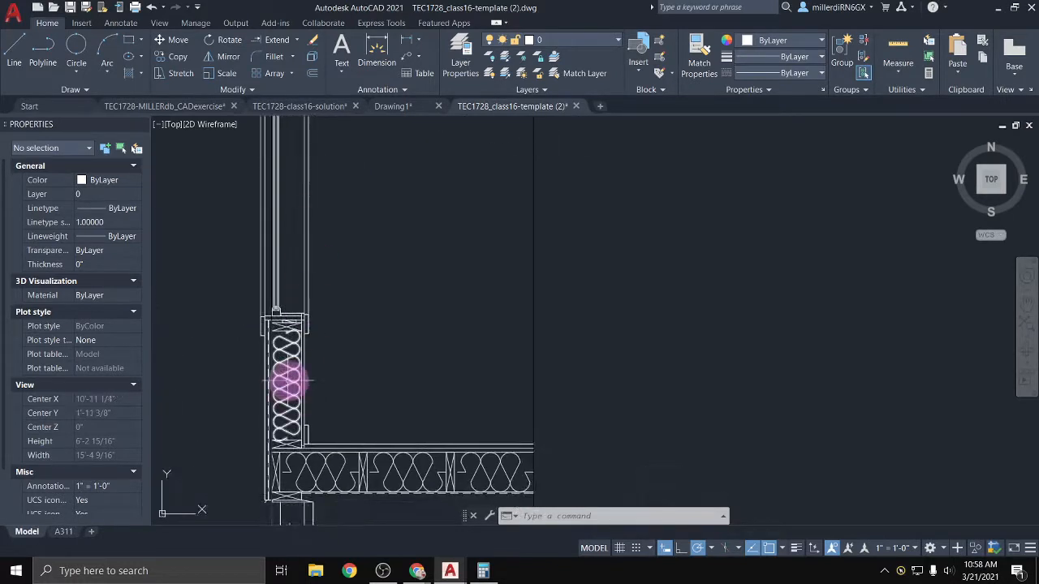
Examine the linetype and linetype scale of the batt insulation polyline in the lower wall, and clear the selection
mouse_move(286, 379)
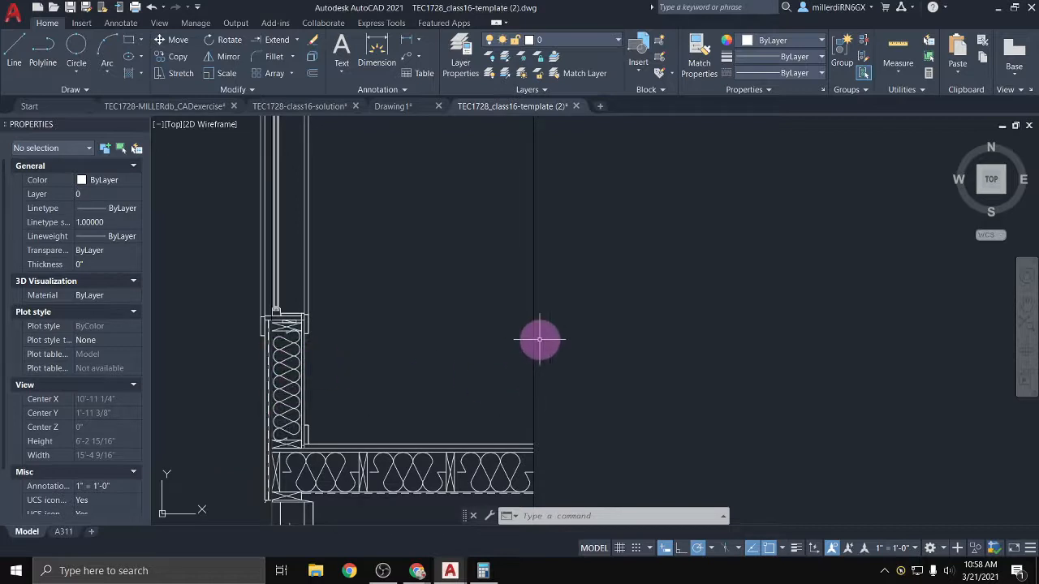
left_click(286, 369)
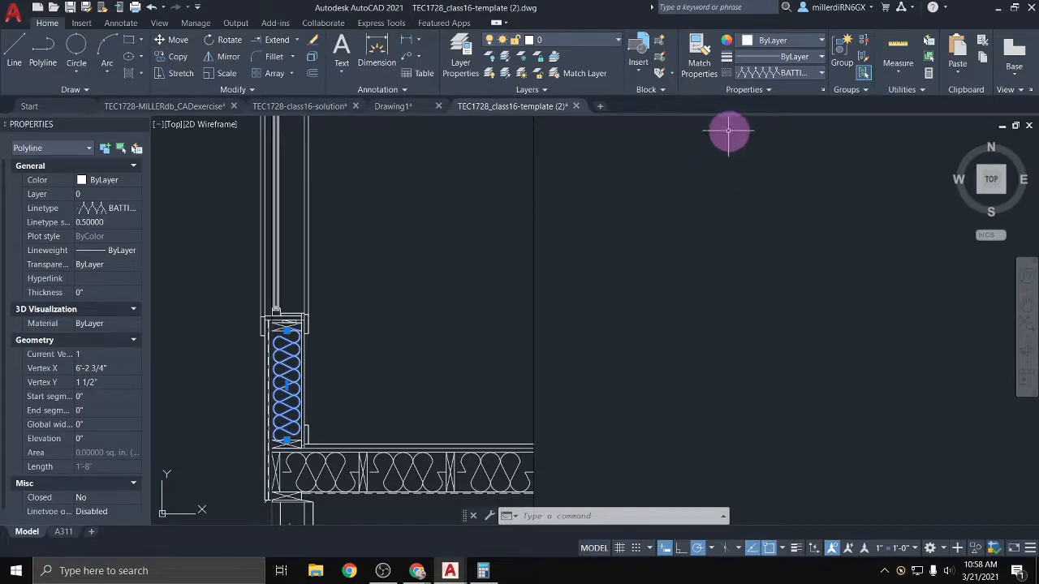
left_click(672, 274)
key("Escape")
key("Escape")
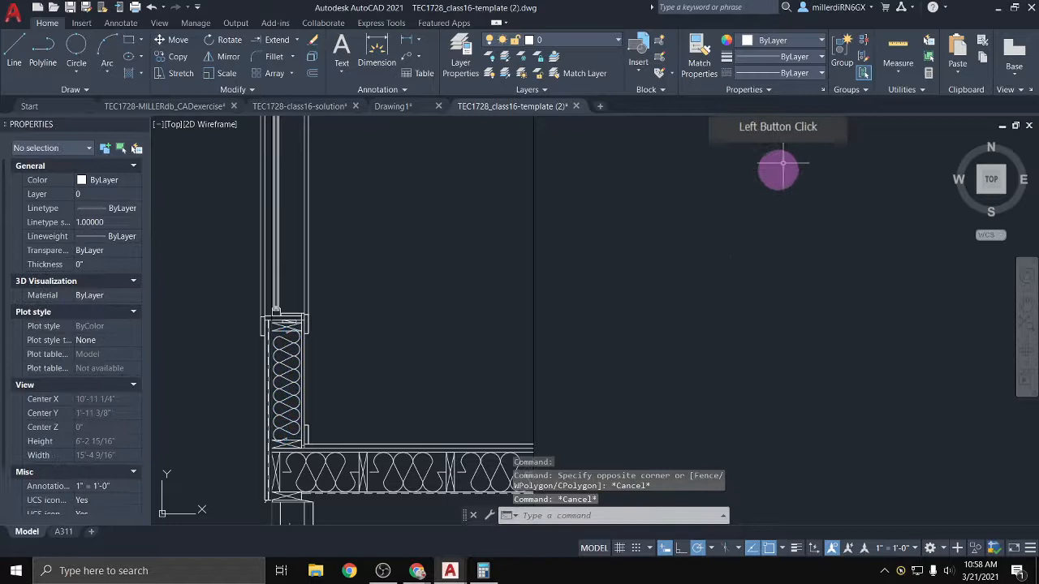
Bring up the Linetype Manager and look through the loadable linetypes in acad.lin for BATTING
left_click(820, 72)
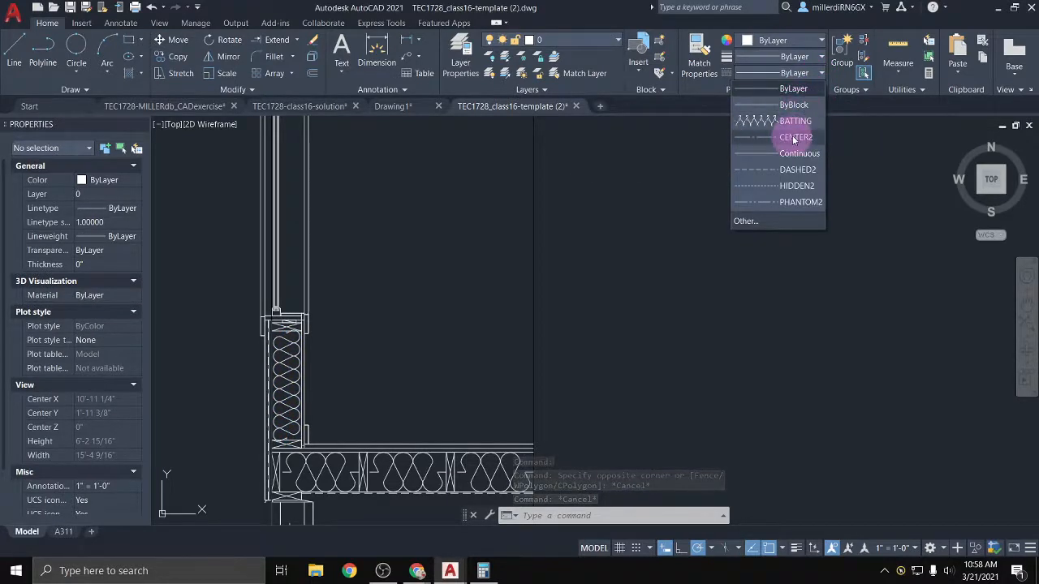
left_click(792, 78)
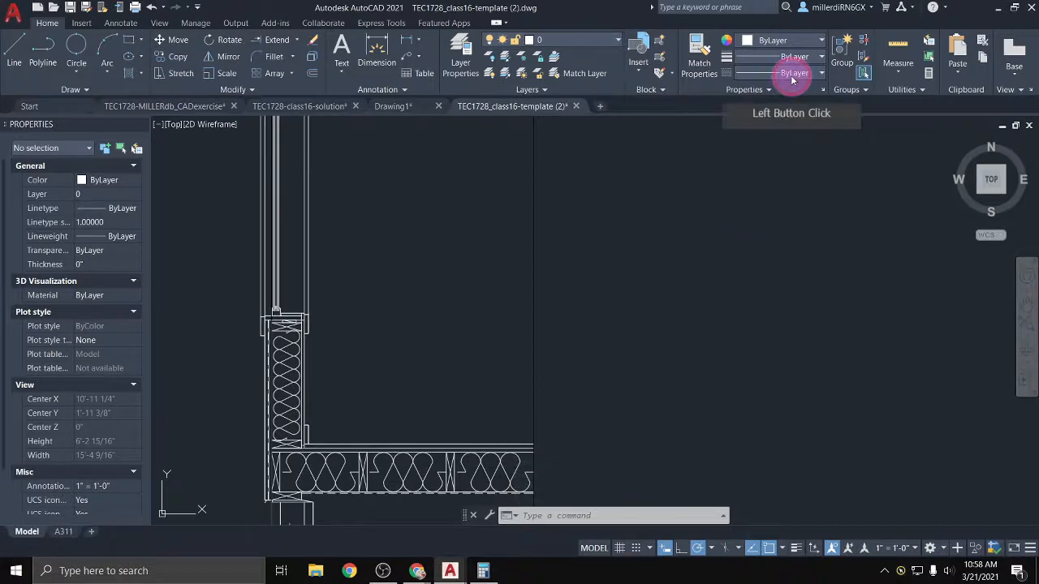
left_click(787, 74)
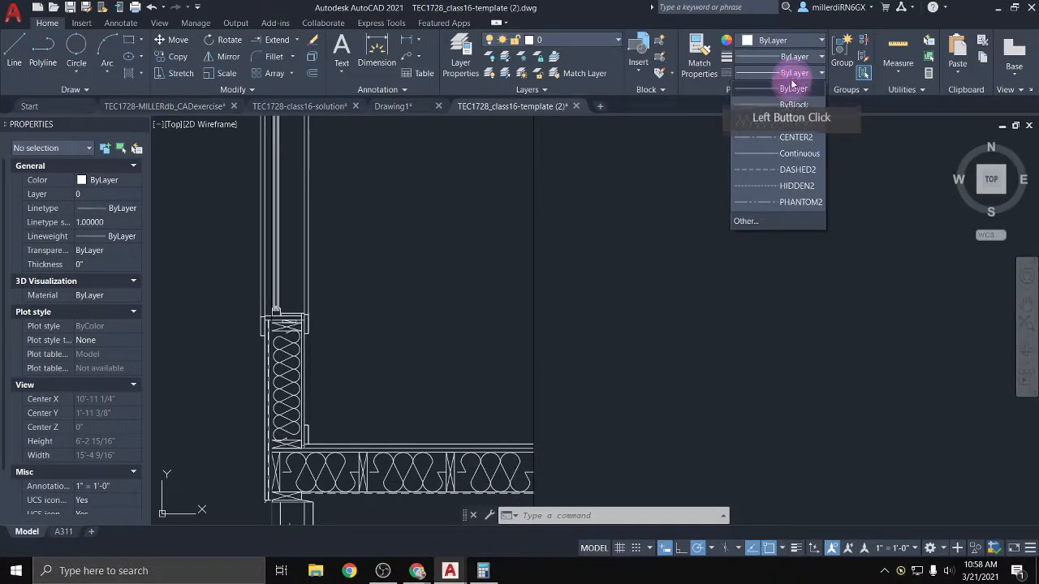
left_click(779, 220)
left_click(763, 246)
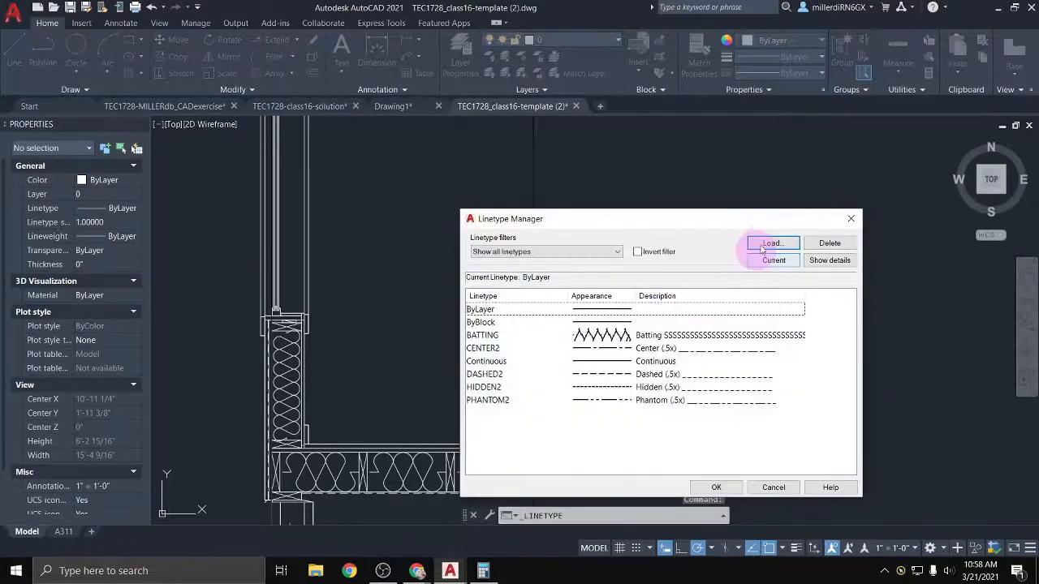
left_click(768, 247)
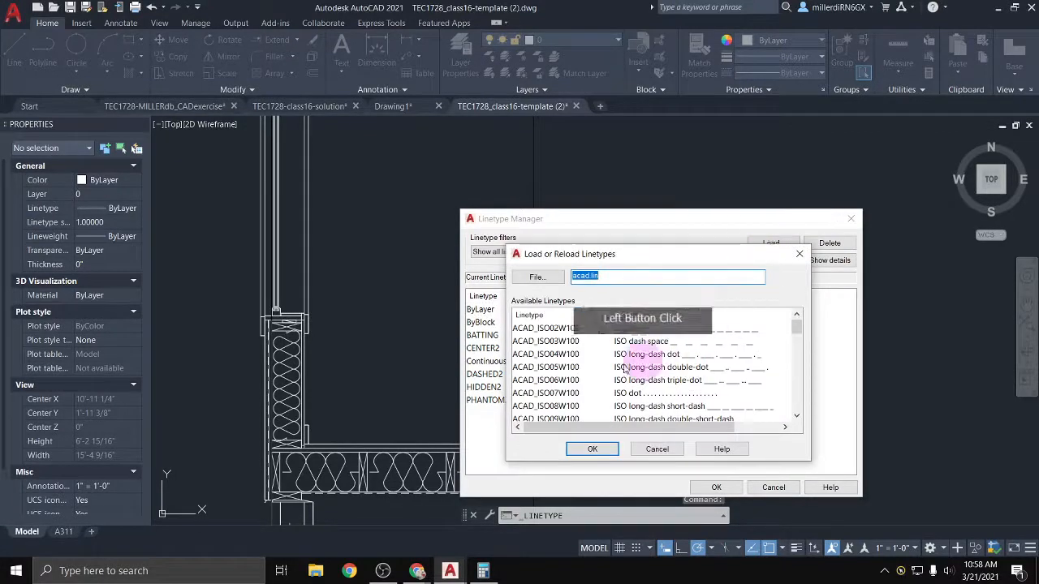
scroll(607, 365, "down", 4)
scroll(605, 366, "down", 6)
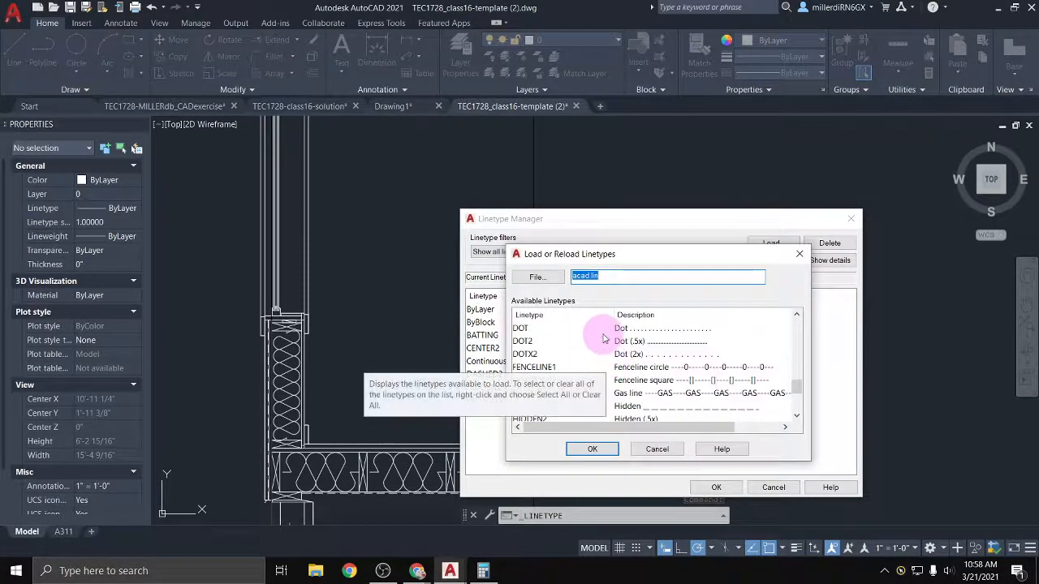
scroll(604, 339, "down", 1)
scroll(702, 373, "up", 4)
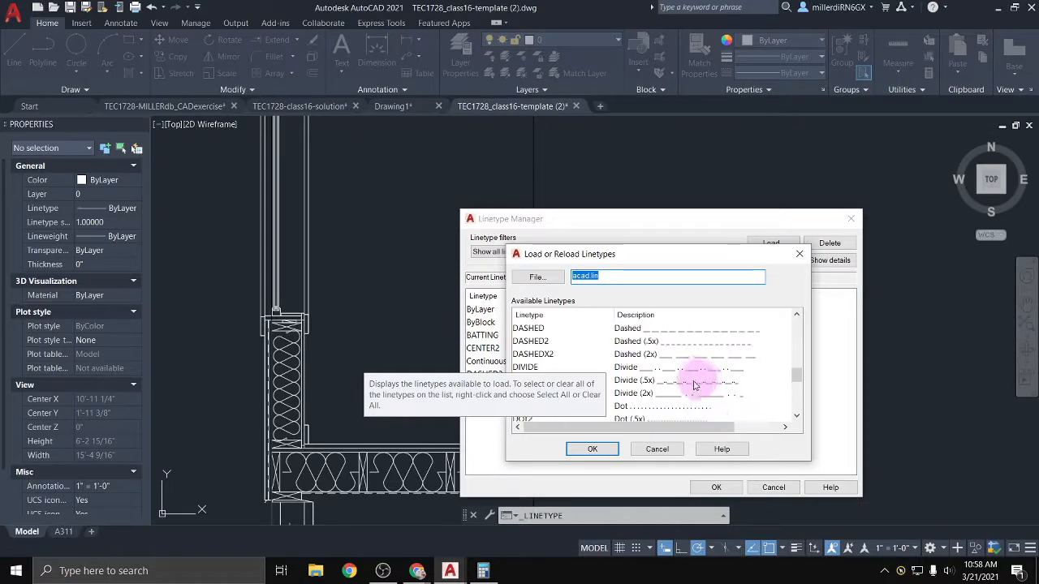
scroll(615, 336, "up", 3)
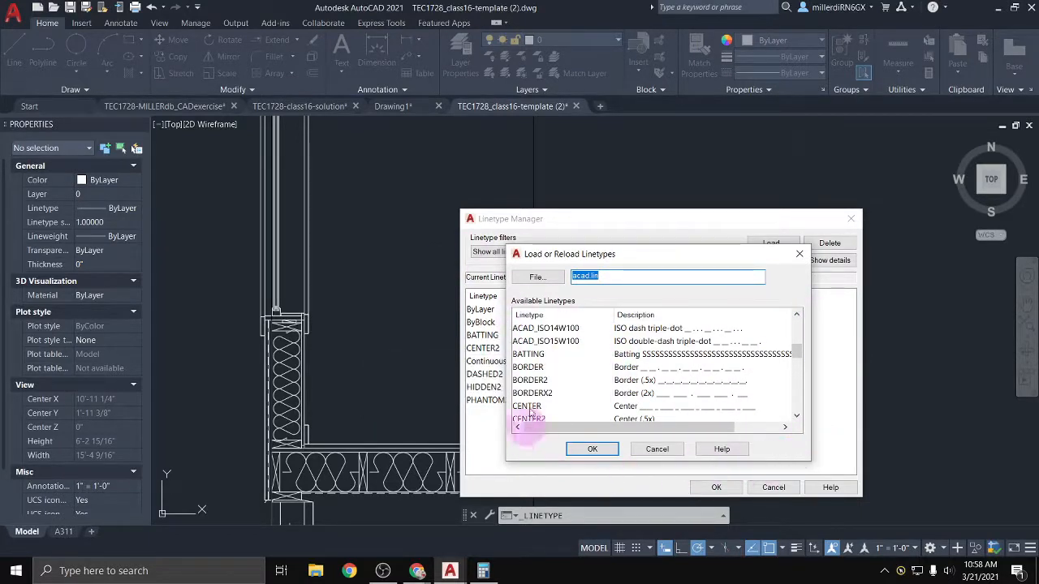
Try to load the BATTING linetype from acad.lin, and close the Linetype Manager
left_click(529, 354)
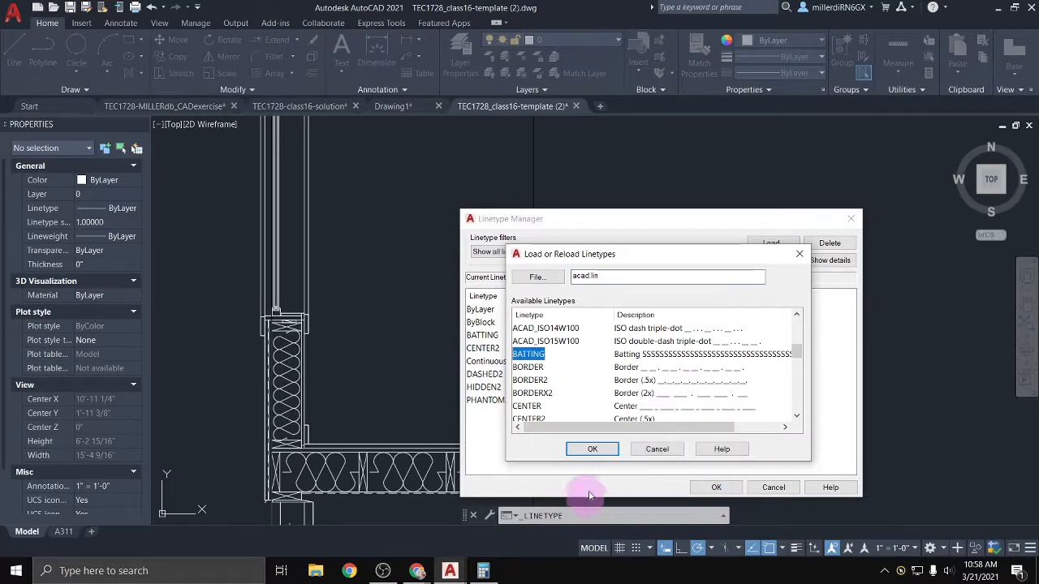
left_click(600, 454)
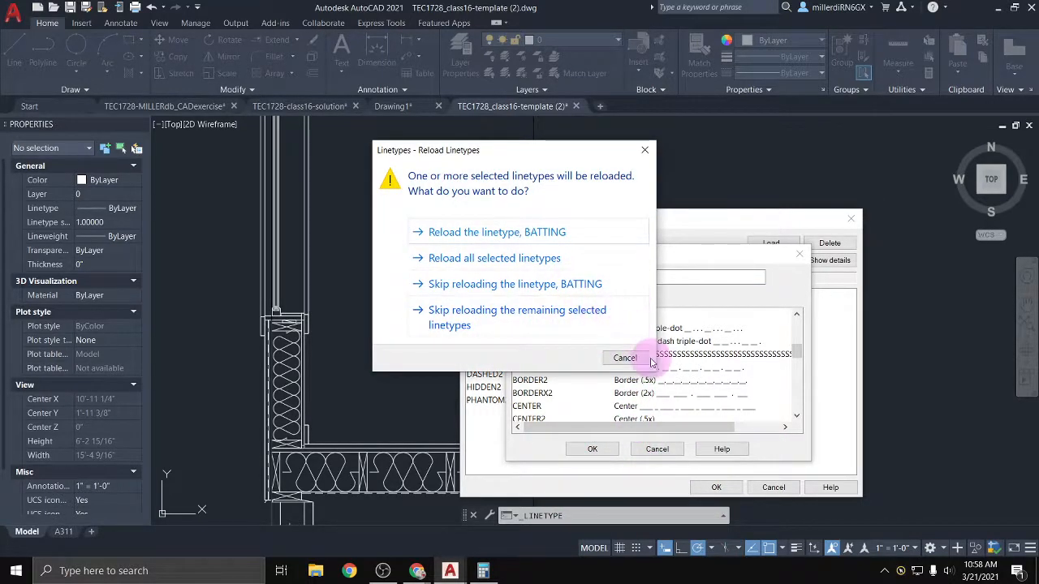
left_click(625, 358)
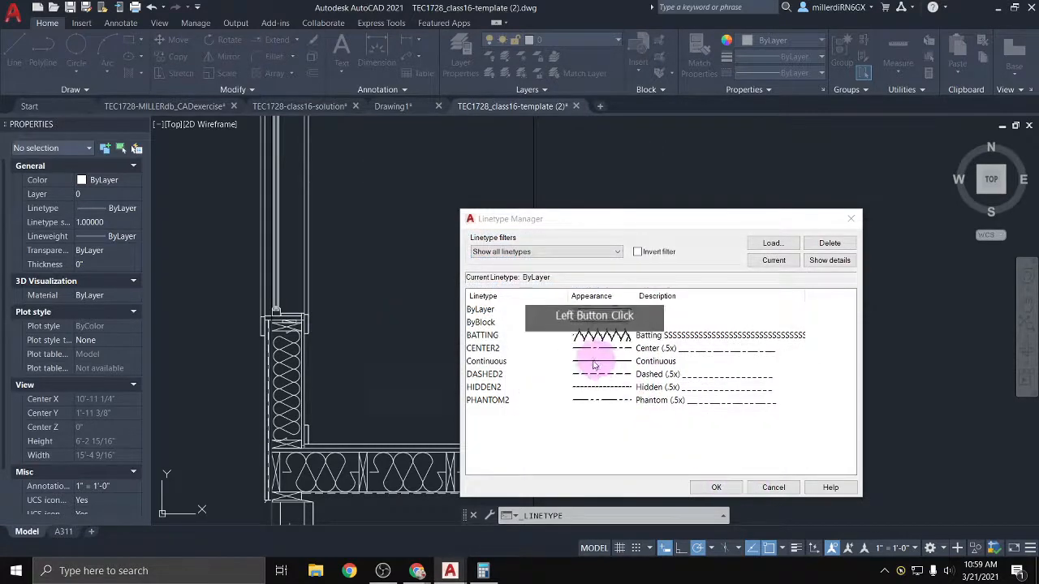
left_click(713, 487)
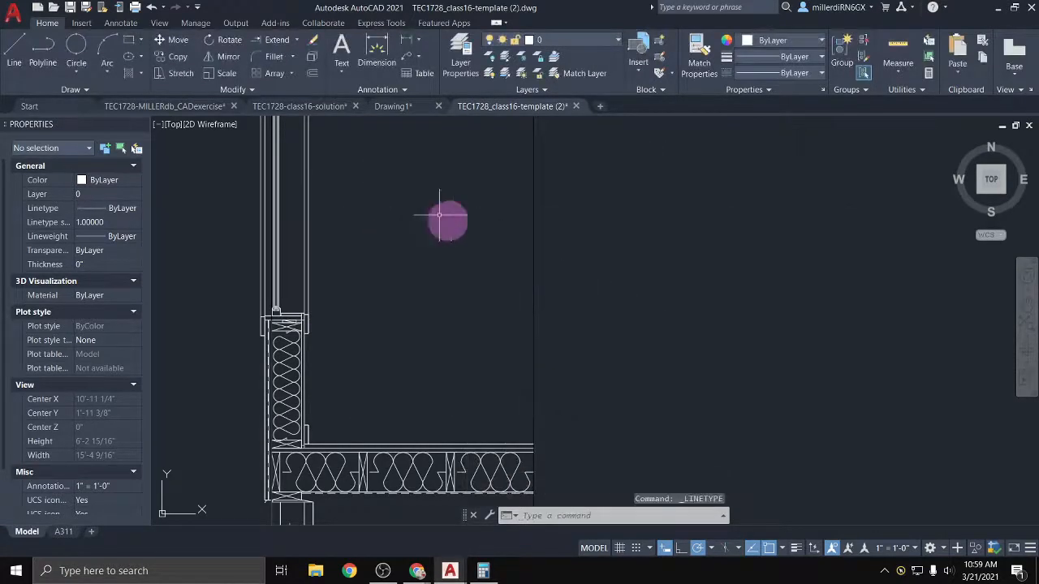
Make BATTING the current linetype and draw three connected test lines beside the wall section, the first horizontal and about 6'-10 7/32" long
left_click(748, 72)
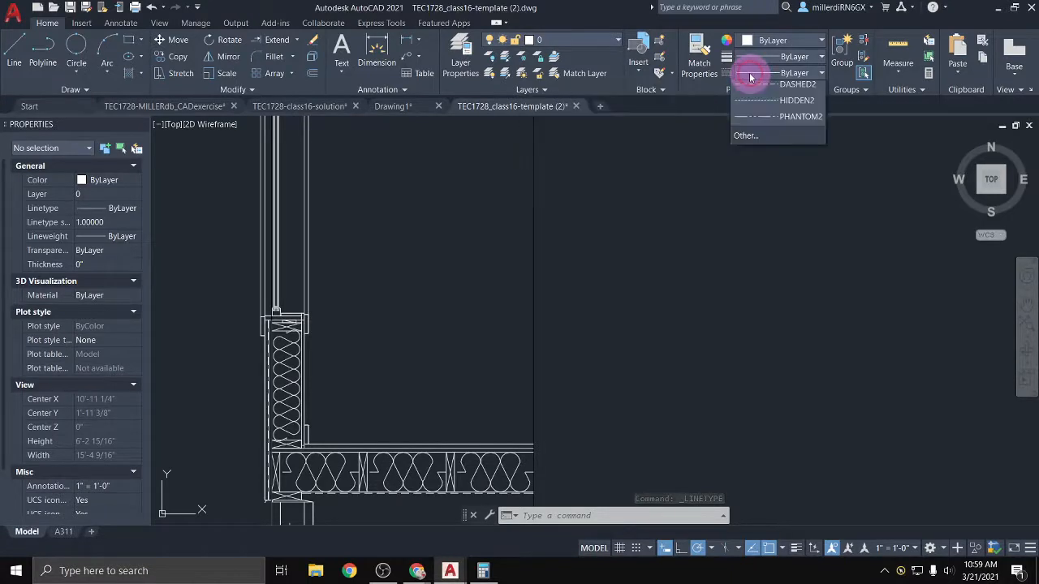
left_click(771, 119)
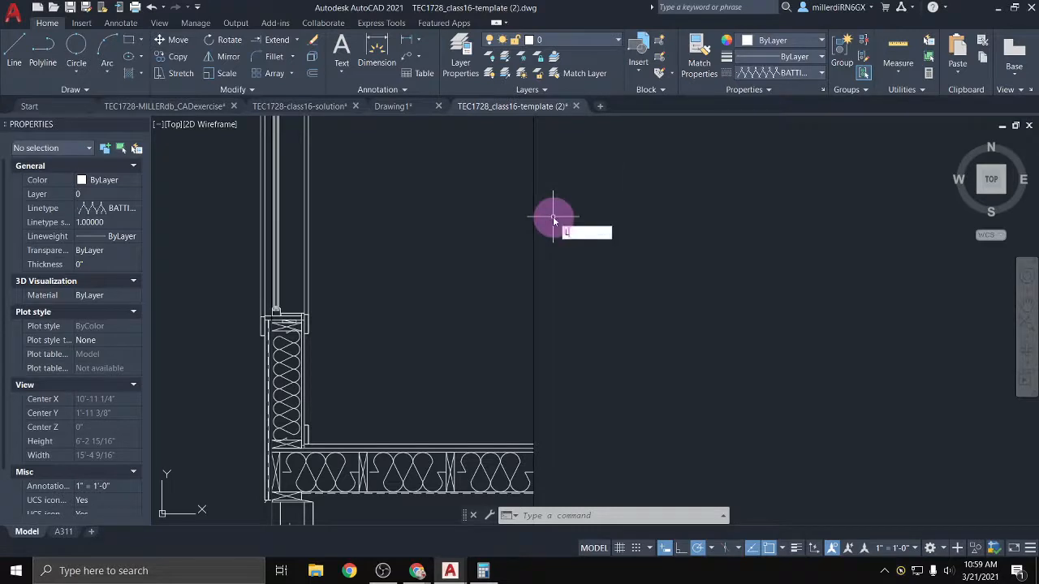
type("L")
key("Return")
left_click(368, 300)
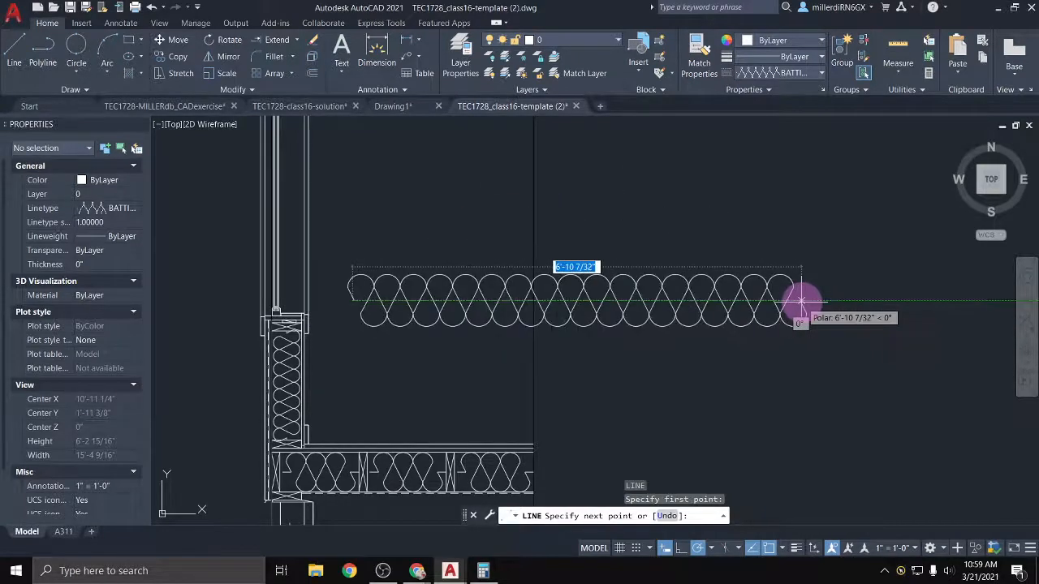
left_click(801, 301)
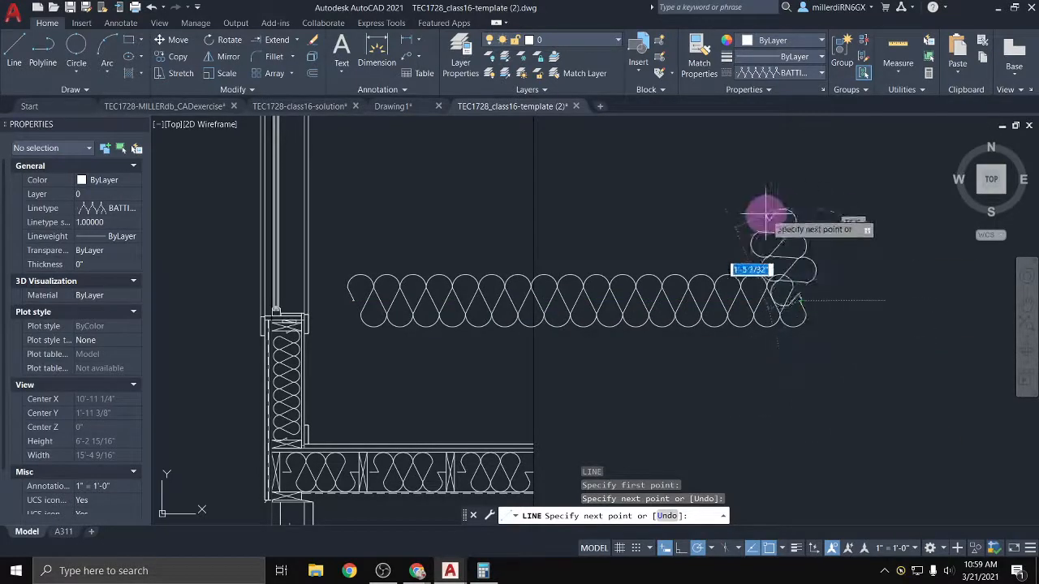
left_click(631, 149)
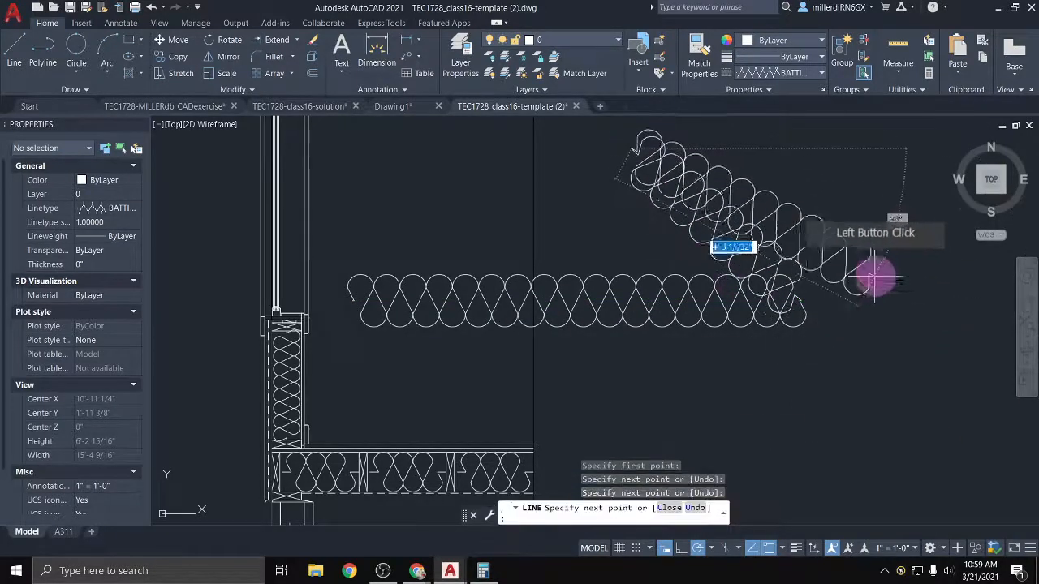
left_click(865, 158)
key("Escape")
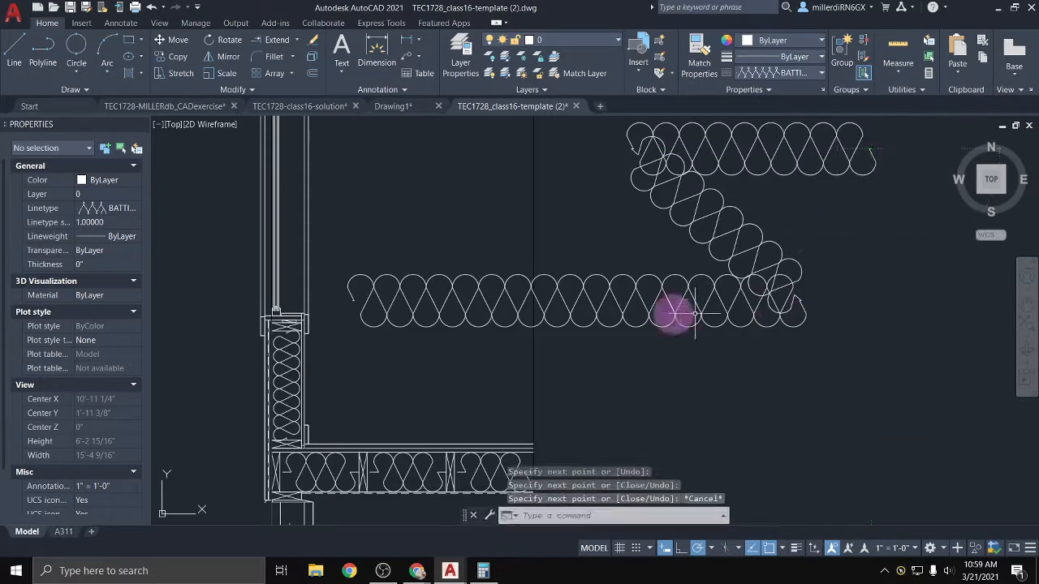
Try a smaller global linetype scale with LTSCALE on the batting lines, and restore the original scale factor
left_click(378, 302)
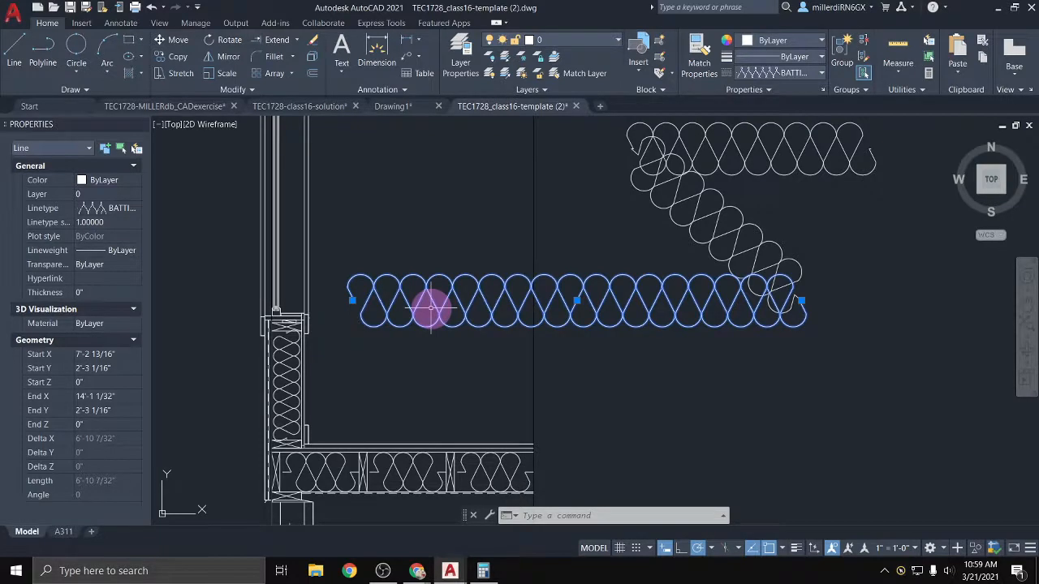
key("Escape")
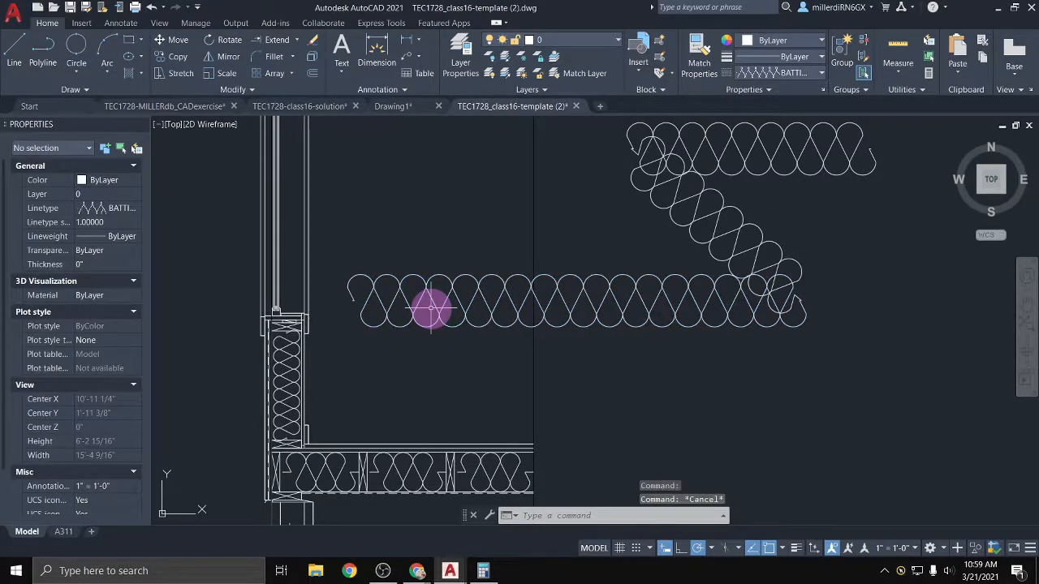
type("lts")
key("Return")
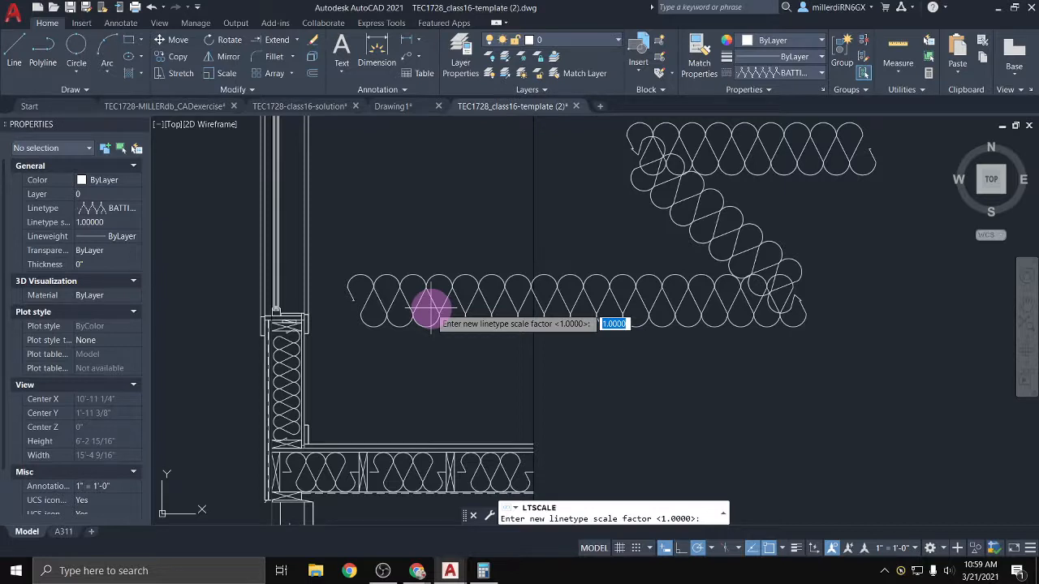
key("Return")
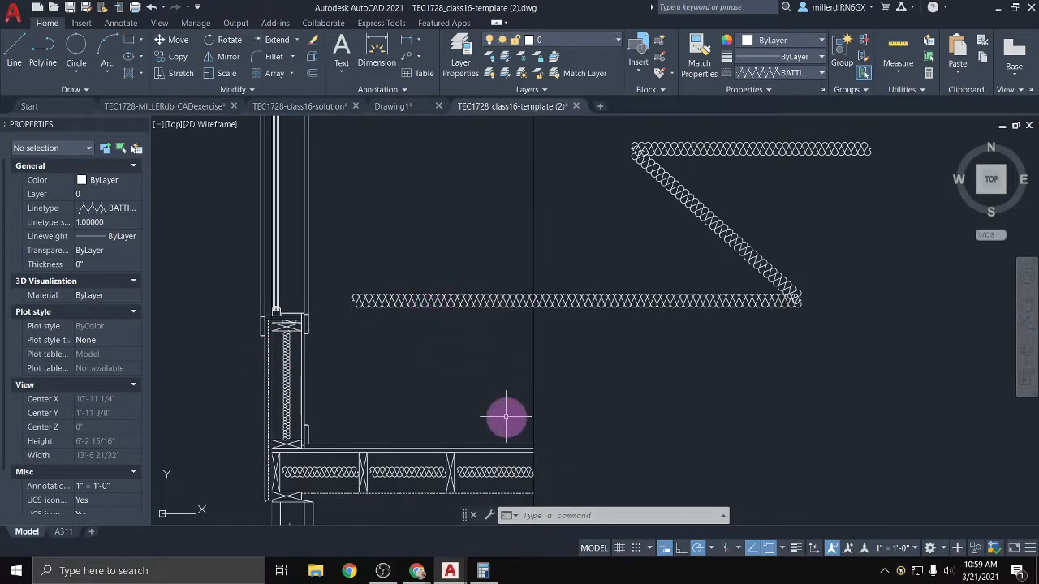
key("Return")
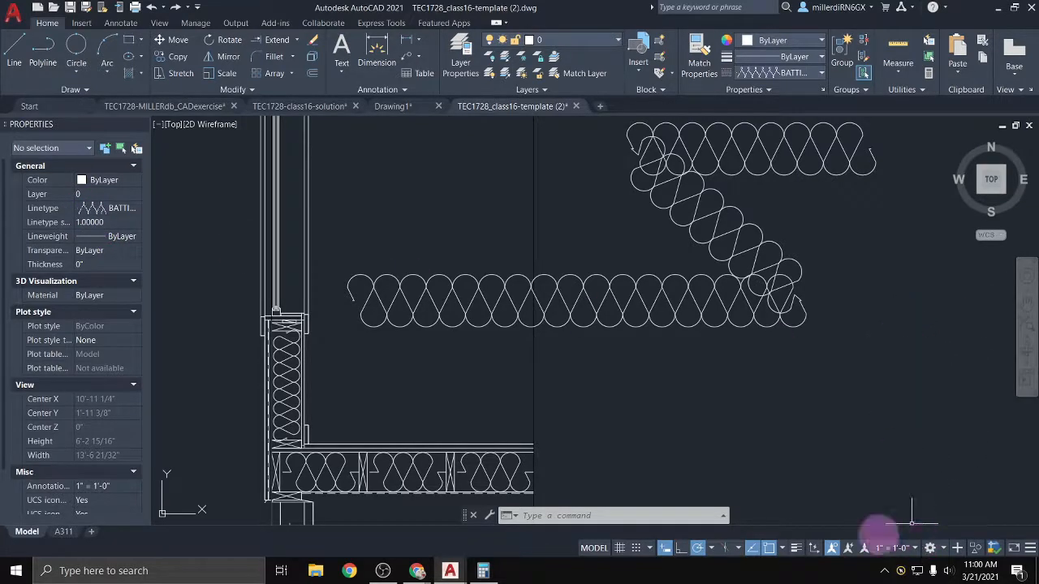
Compare the linetype scales of the lower wall's batt insulation and the first floor joist bay's insulation, and clear the selection
left_click(289, 367)
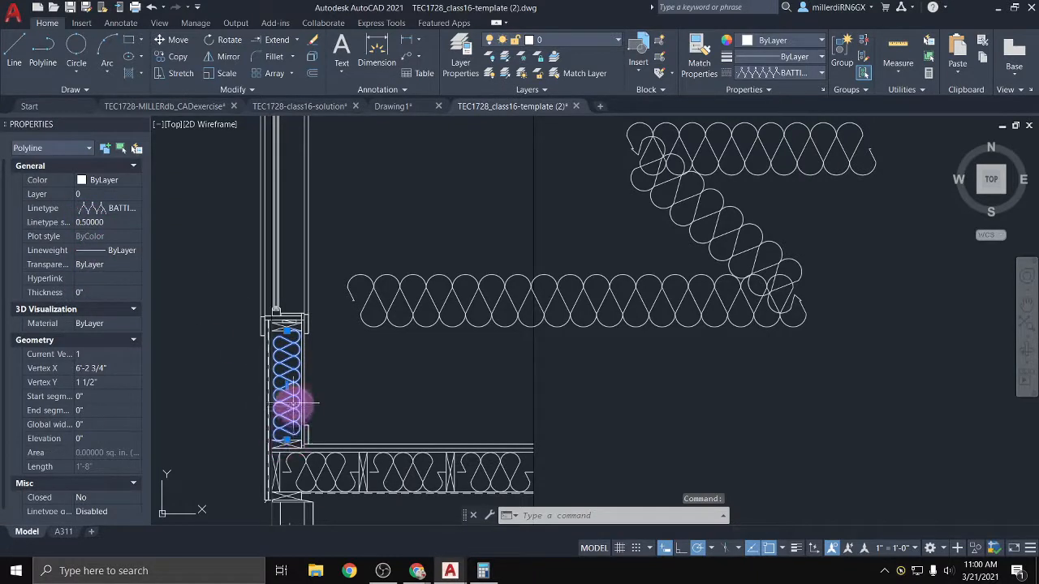
mouse_move(285, 330)
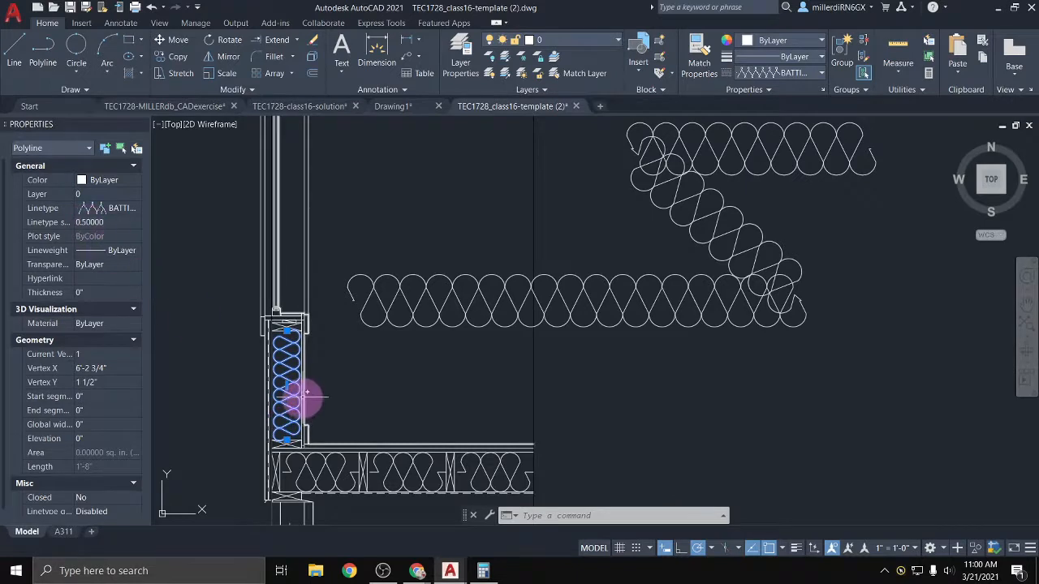
key("Escape")
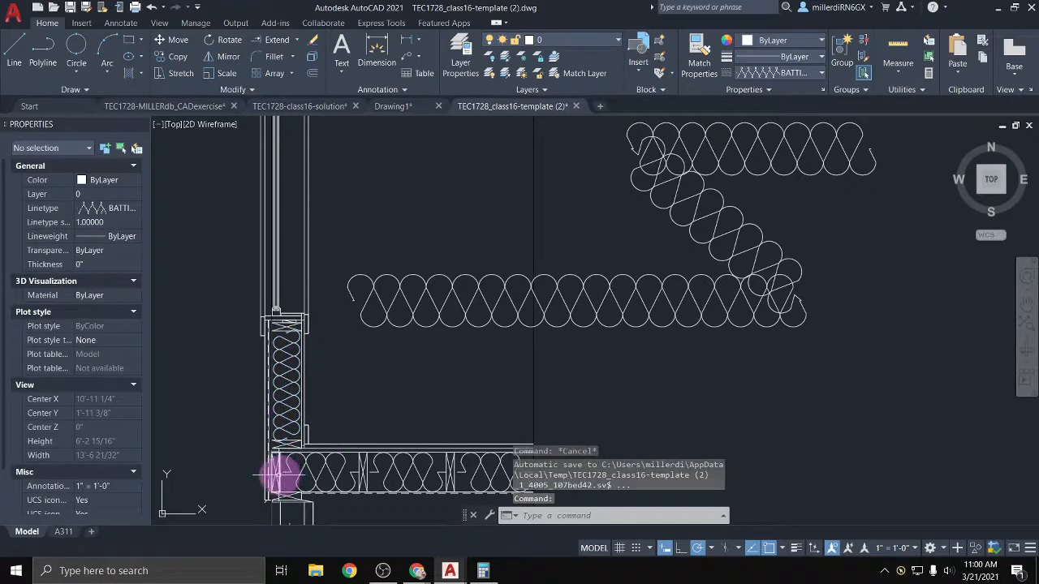
left_click(335, 477)
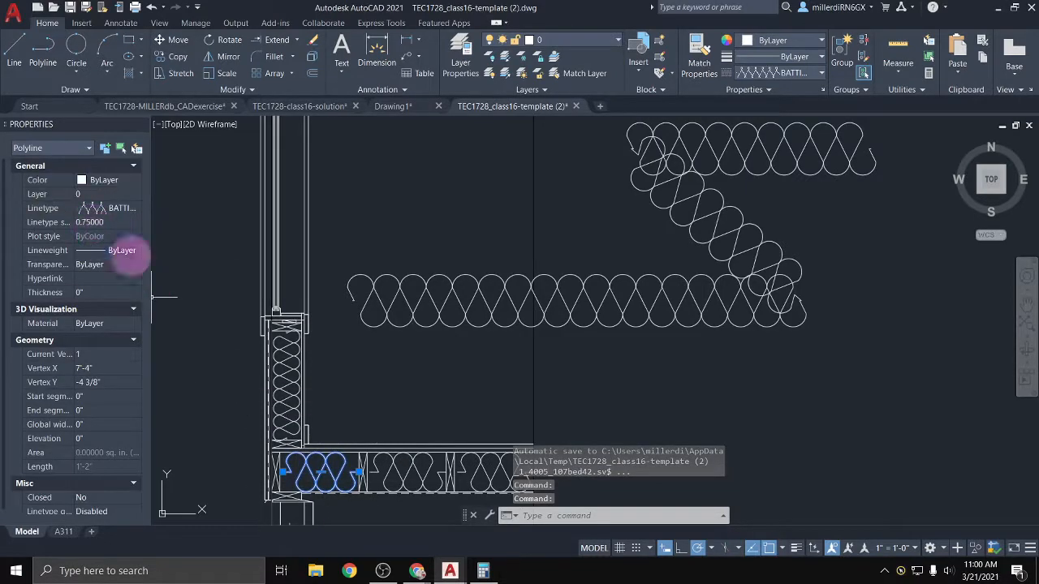
key("Escape")
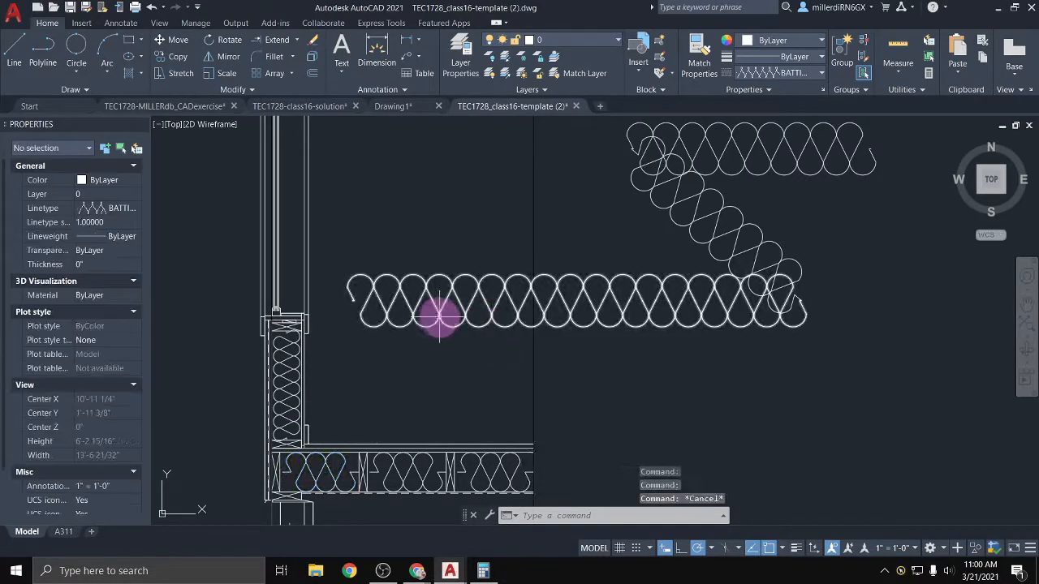
Erase the three batting test lines beside the wall section
scroll(444, 315, "up", 2)
middle_click_drag(444, 315, 444, 415)
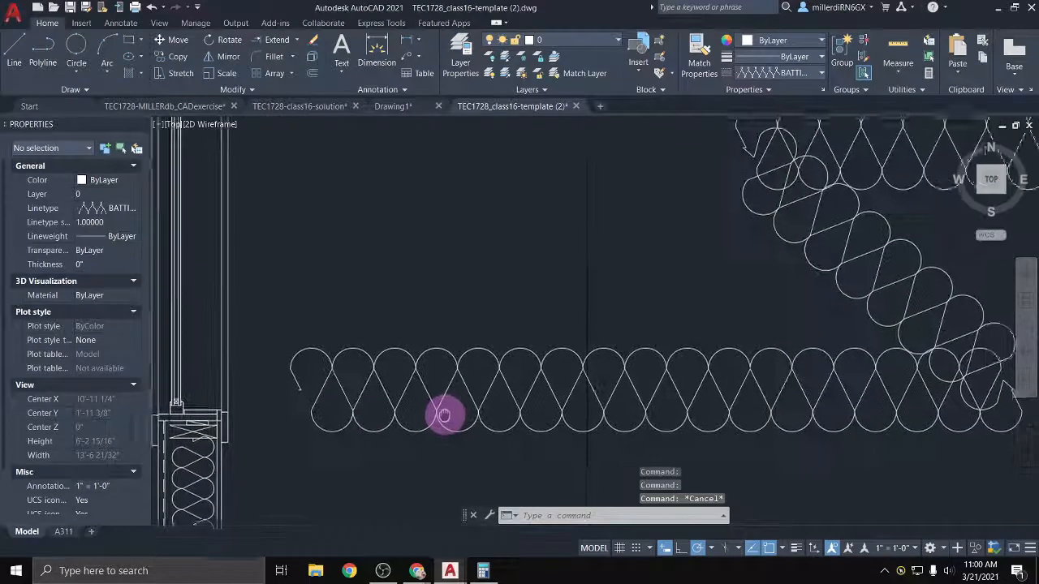
scroll(443, 415, "down", 4)
left_click(696, 424)
left_click(592, 269)
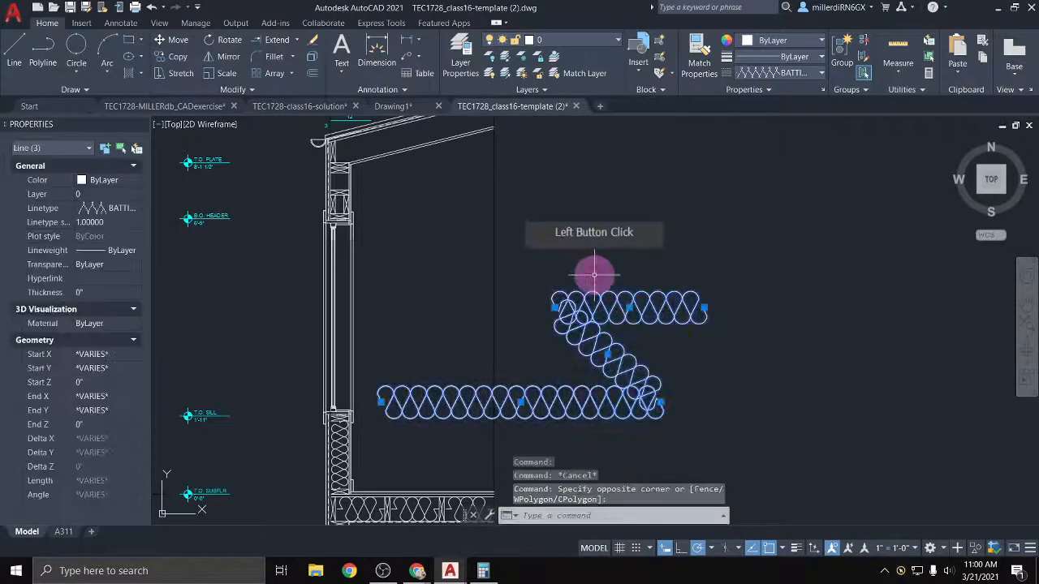
key("Delete")
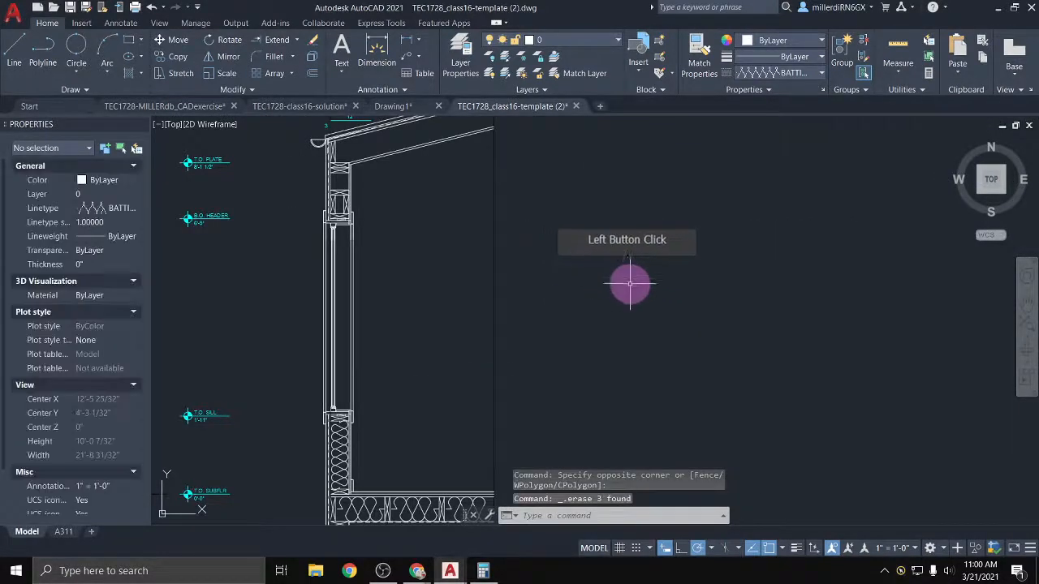
Draw a vertical 5" BATTING line centered in the wall cavity between the header's upper plate and the double top plate
left_click(787, 73)
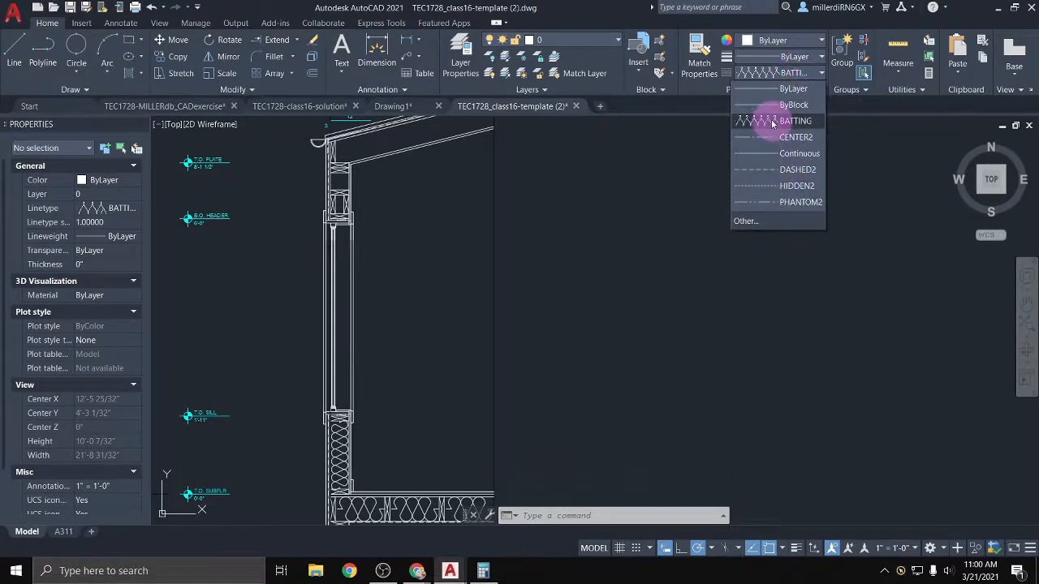
left_click(772, 122)
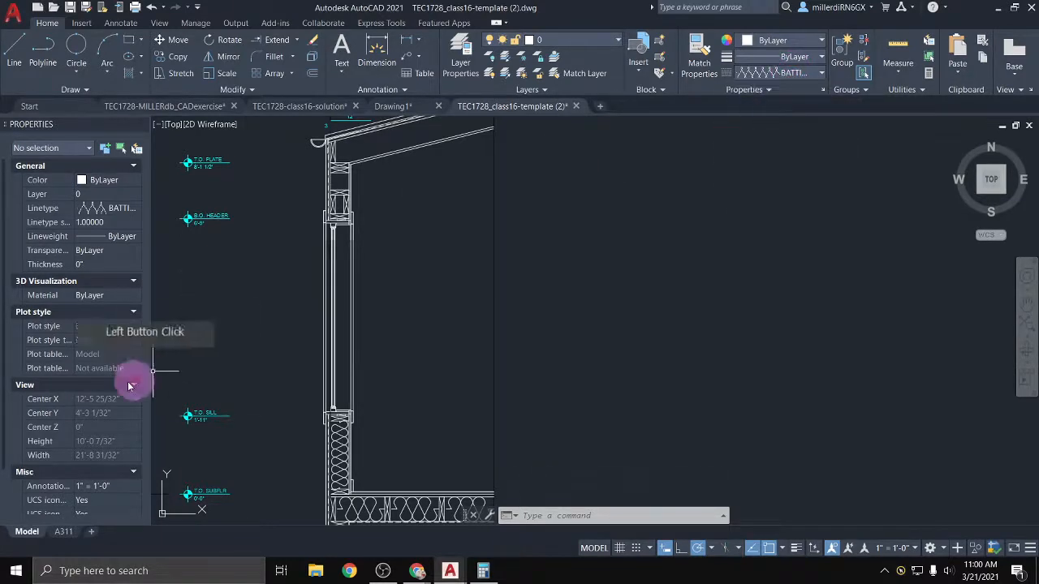
left_click(10, 51)
scroll(382, 186, "up", 5)
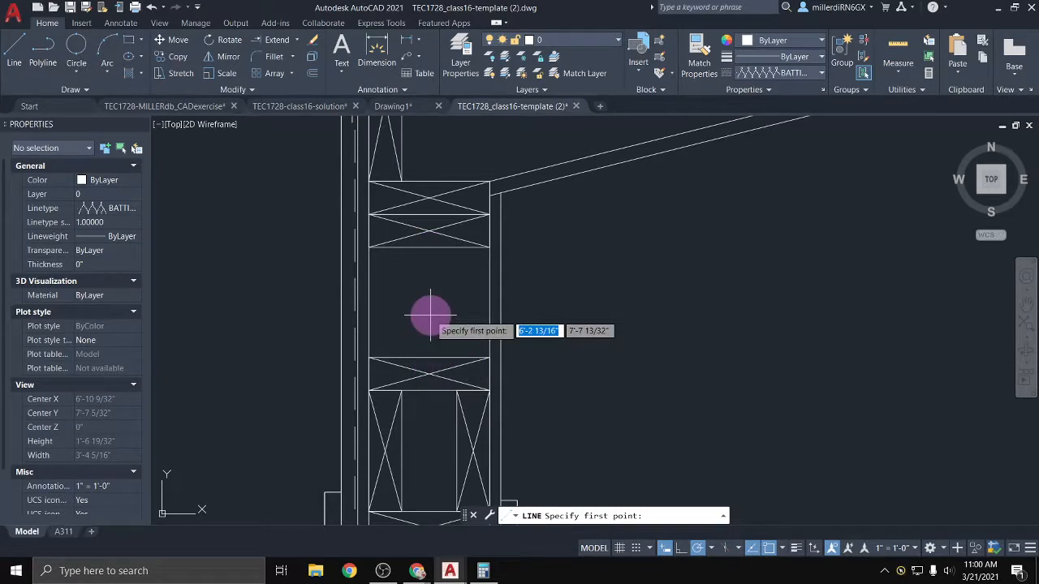
left_click(428, 373)
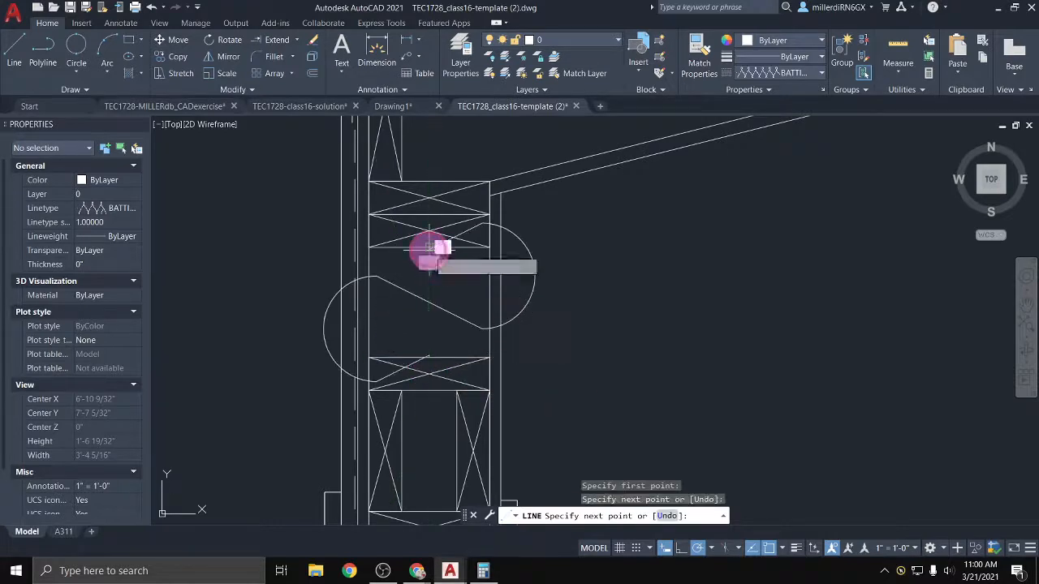
key("Escape")
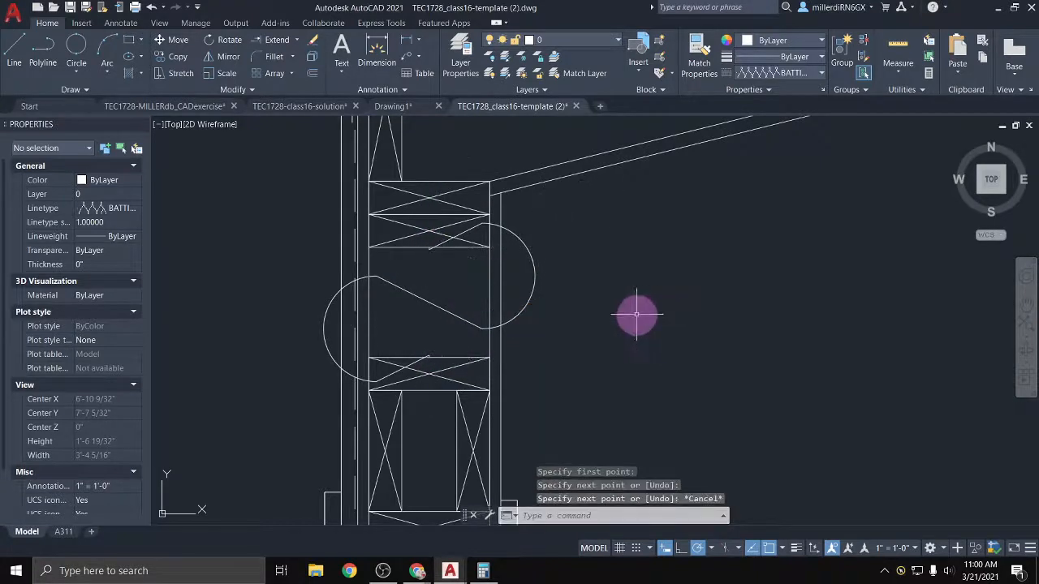
Set the linetype scale of the batting line in the upper wall cavity to 0.5, and clear the selection
left_click(422, 302)
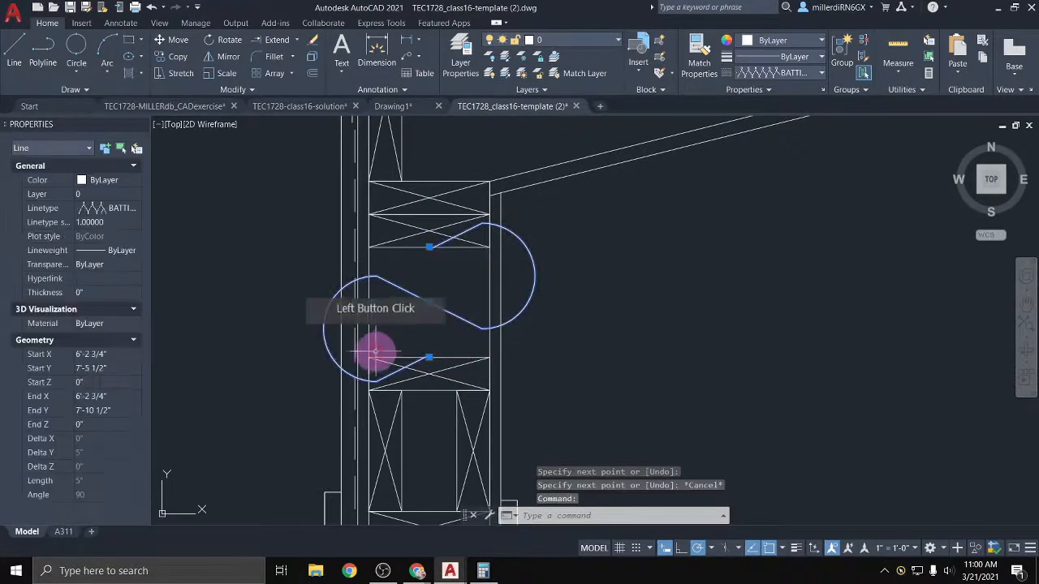
left_click(93, 223)
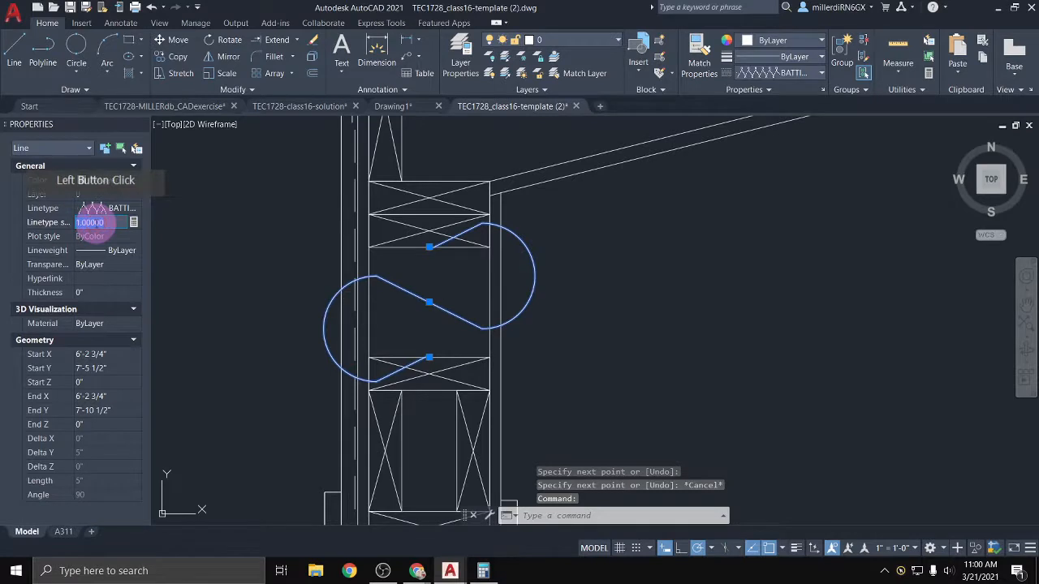
type(".5")
key("Return")
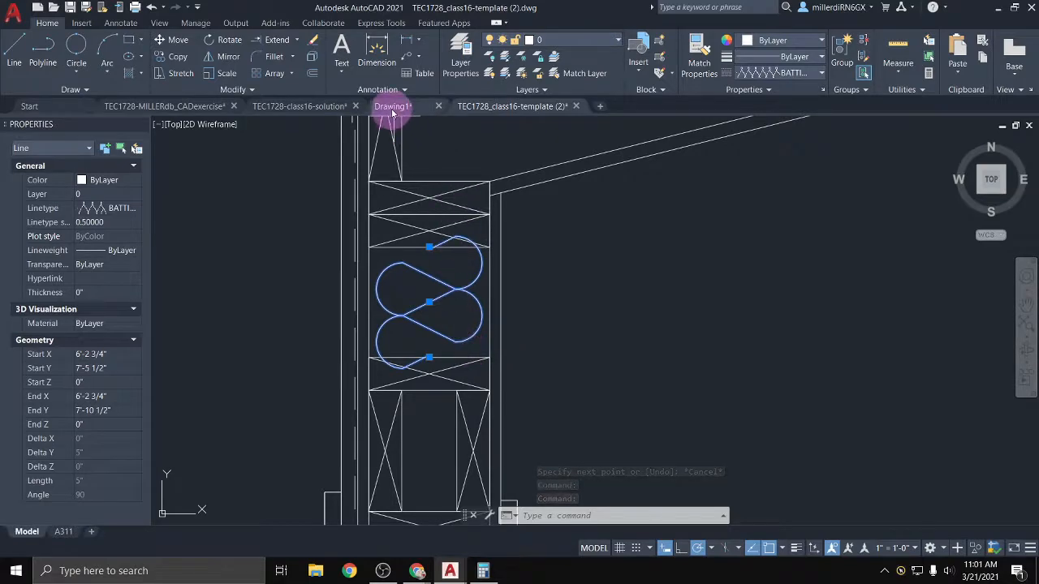
key("Escape")
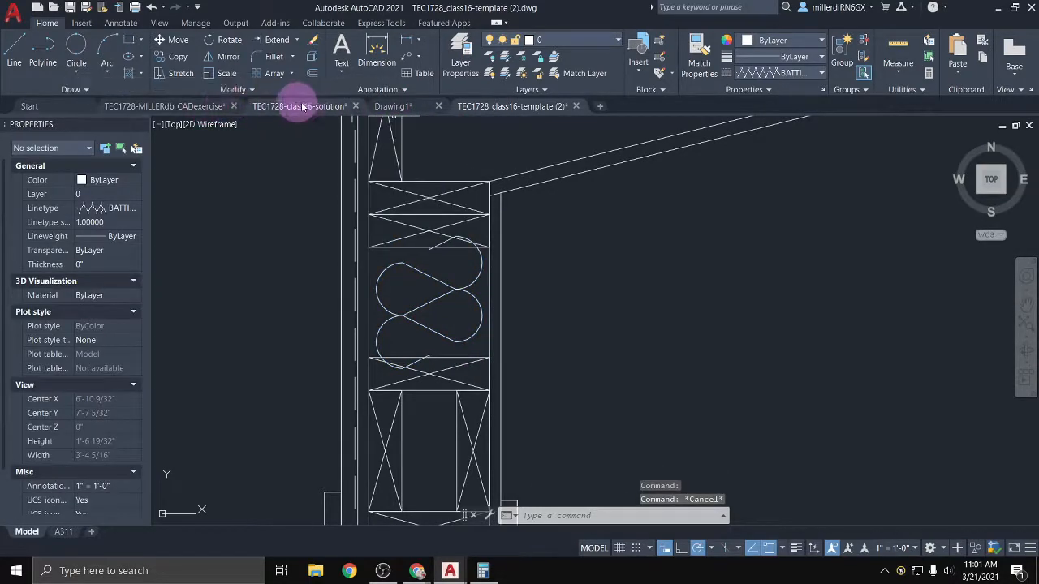
Check the object type and linetype scale of the upper wall cavity insulation in the TEC1728-class16-solution drawing
left_click(304, 107)
left_click(305, 106)
scroll(385, 391, "down", 7)
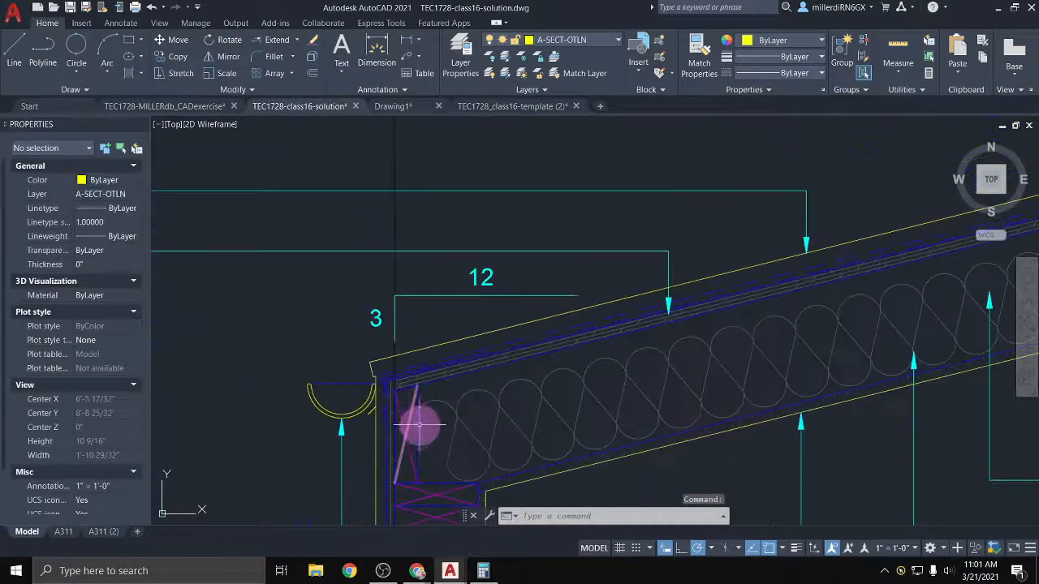
middle_click_drag(419, 426, 386, 146)
left_click(408, 276)
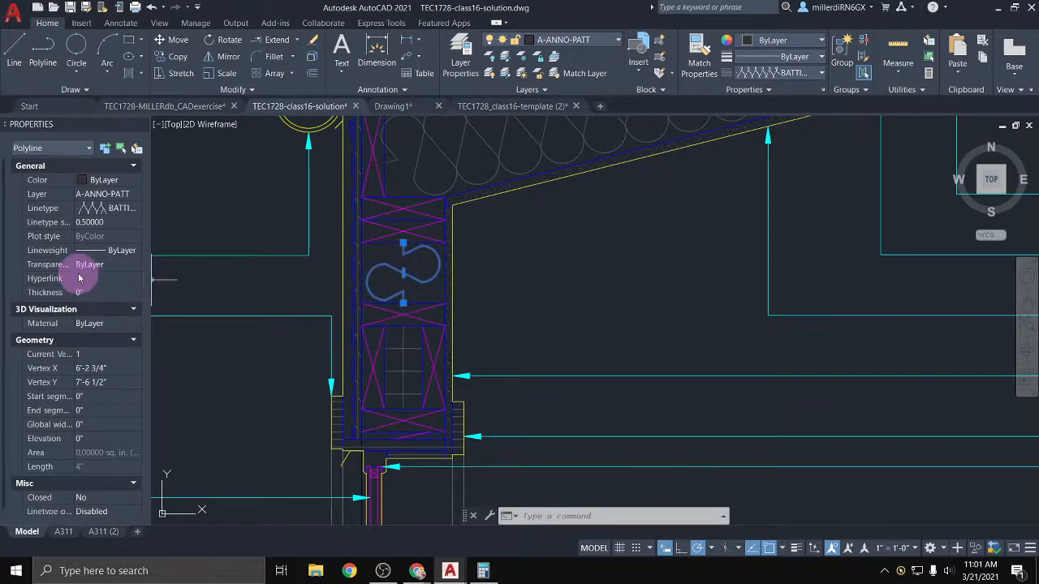
scroll(79, 278, "down", 1)
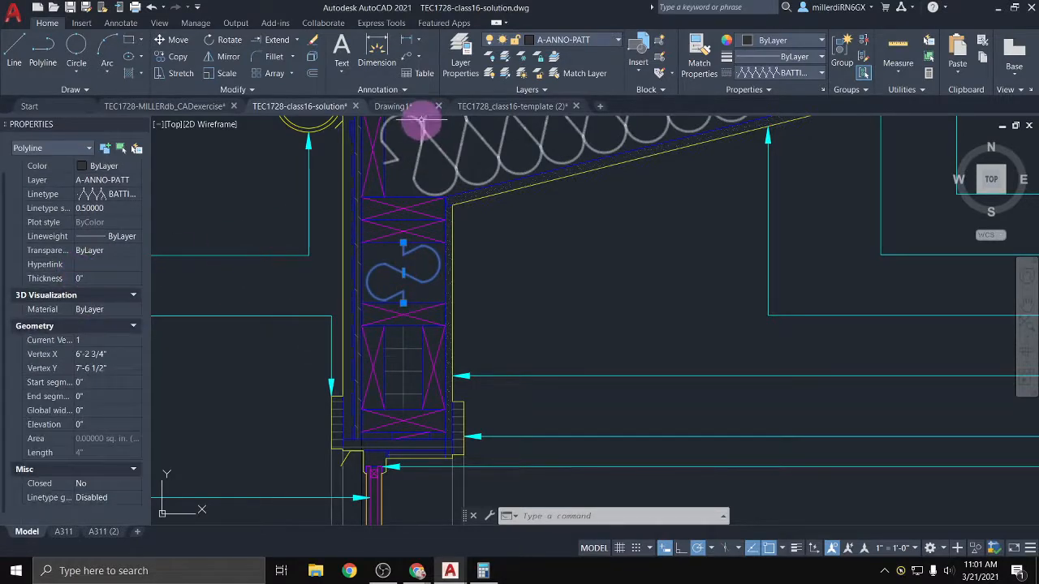
Return to the TEC1728_class16-template (2) drawing and erase the batting line in the upper wall cavity
left_click(518, 106)
left_click(401, 313)
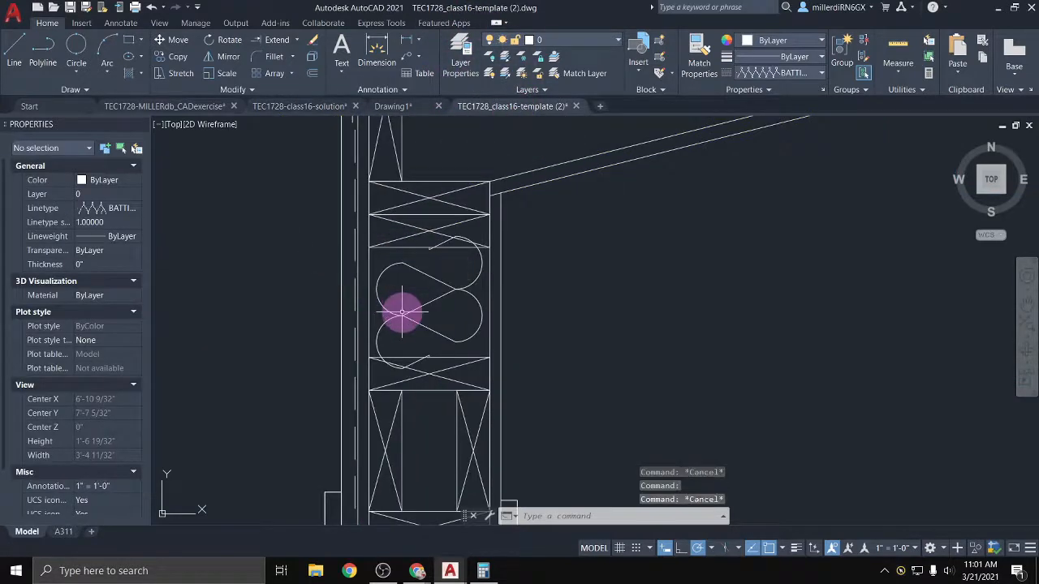
left_click(401, 312)
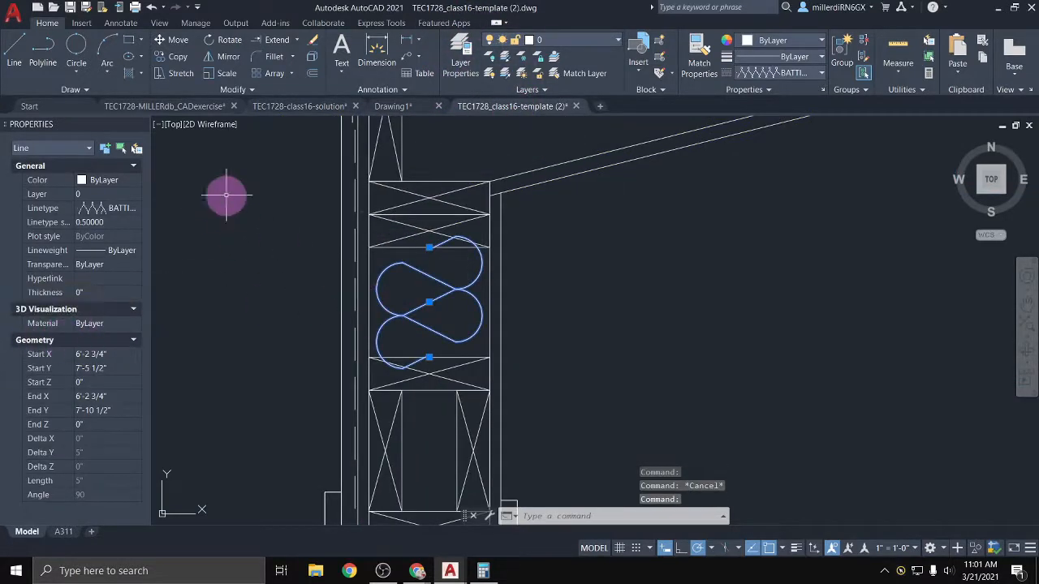
key("Delete")
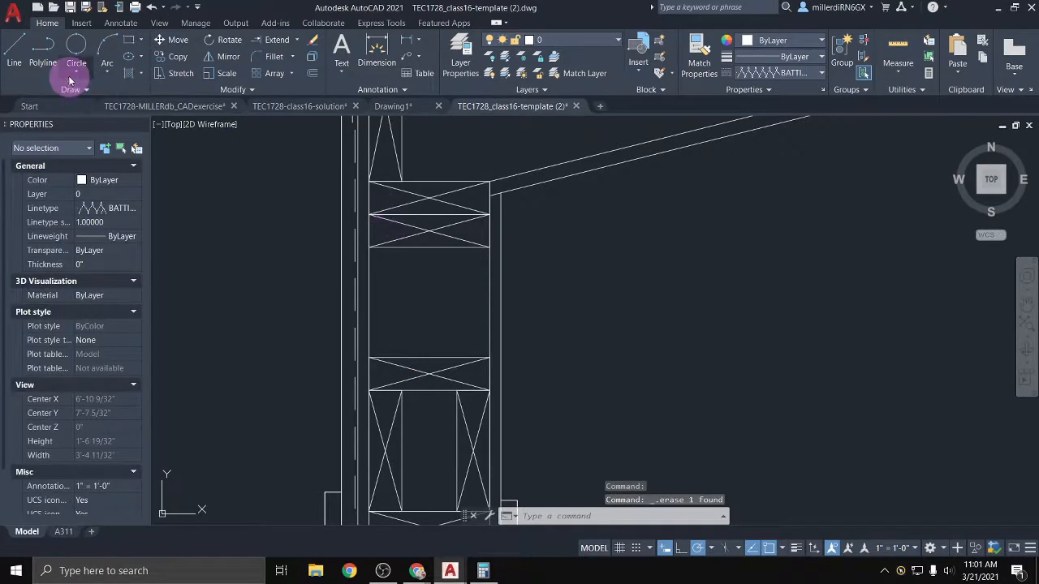
Draw a vertical 5" BATTING polyline centered in the cavity from the header's upper plate to the underside of the double top plate
left_click(43, 55)
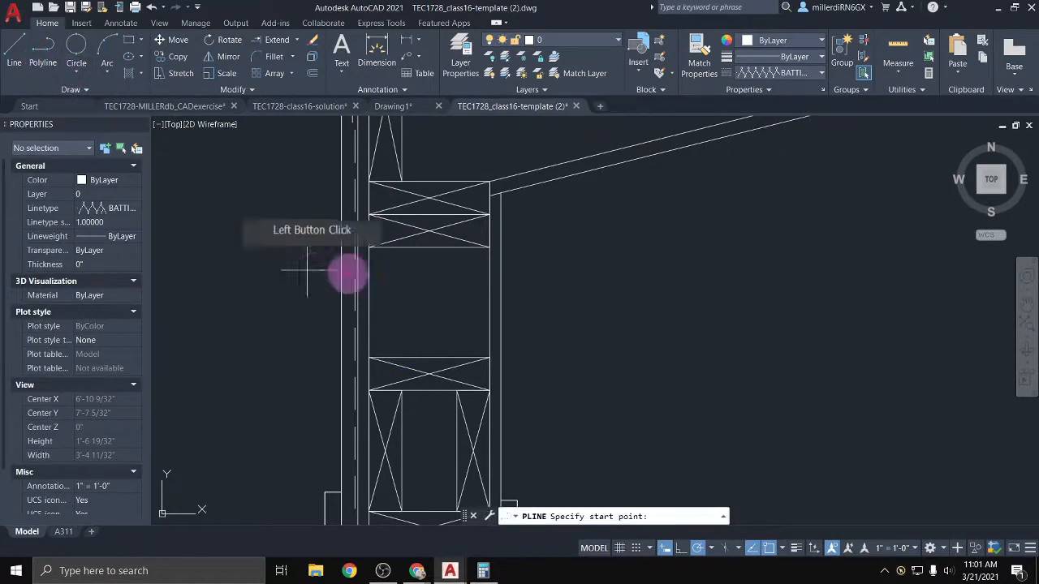
left_click(429, 357)
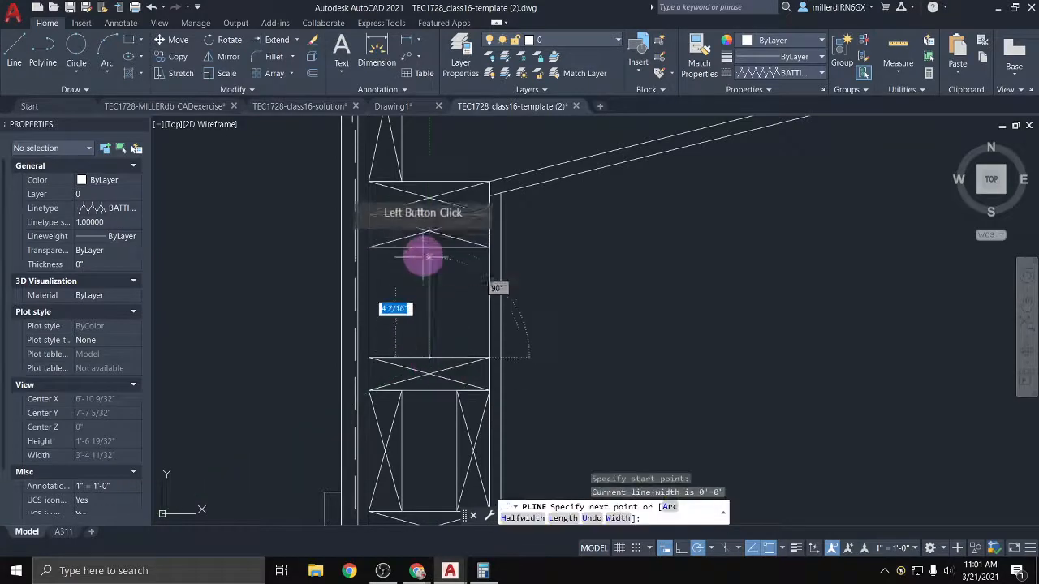
left_click(436, 306)
key("Escape")
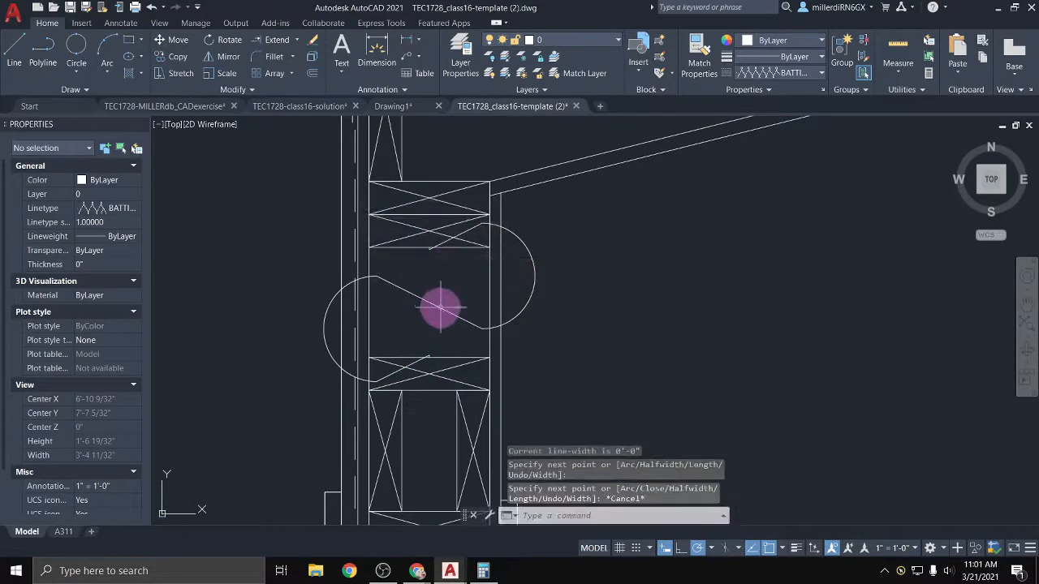
Try linetype scales of 0.5, 0.6 and 0.55 on the upper cavity's batting polyline, and clear the selection
left_click(443, 311)
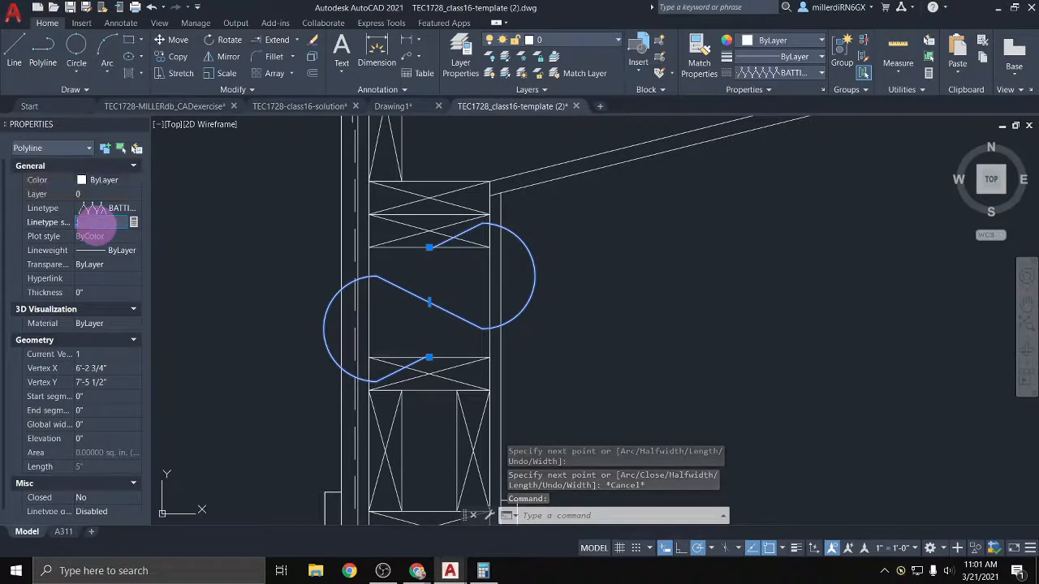
type("0.5")
key("Return")
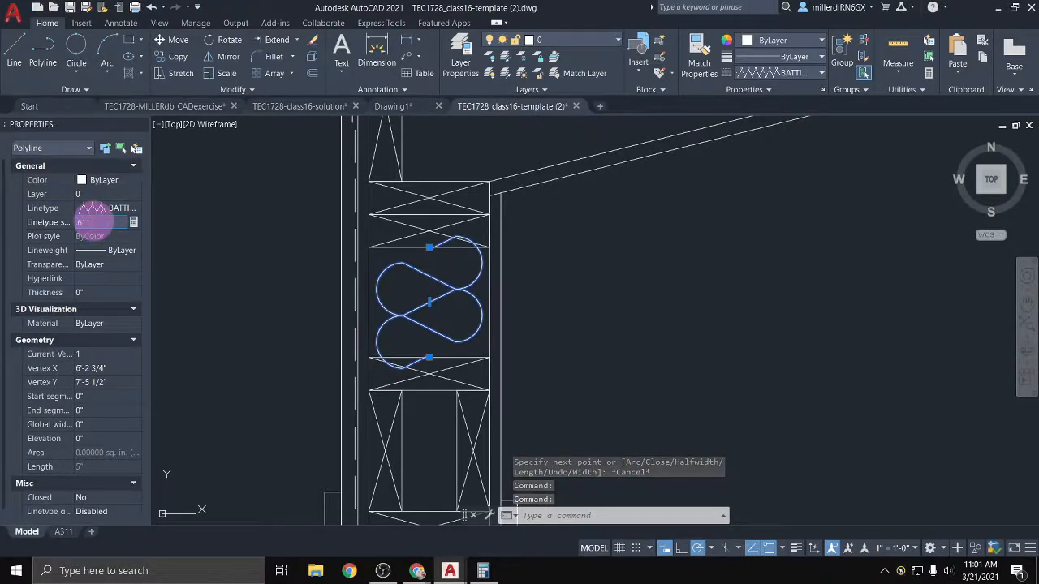
key("Return")
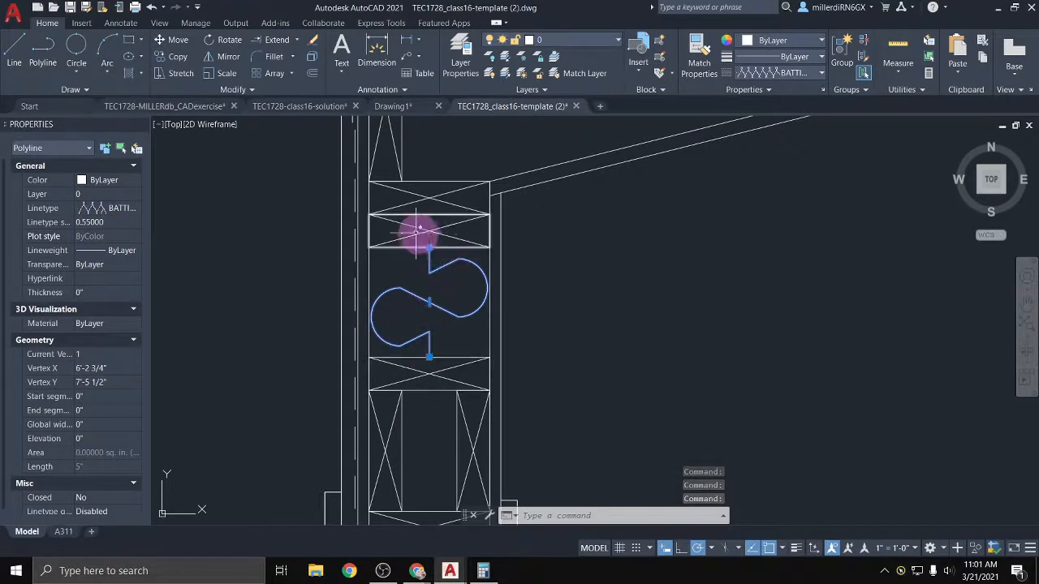
key("Escape")
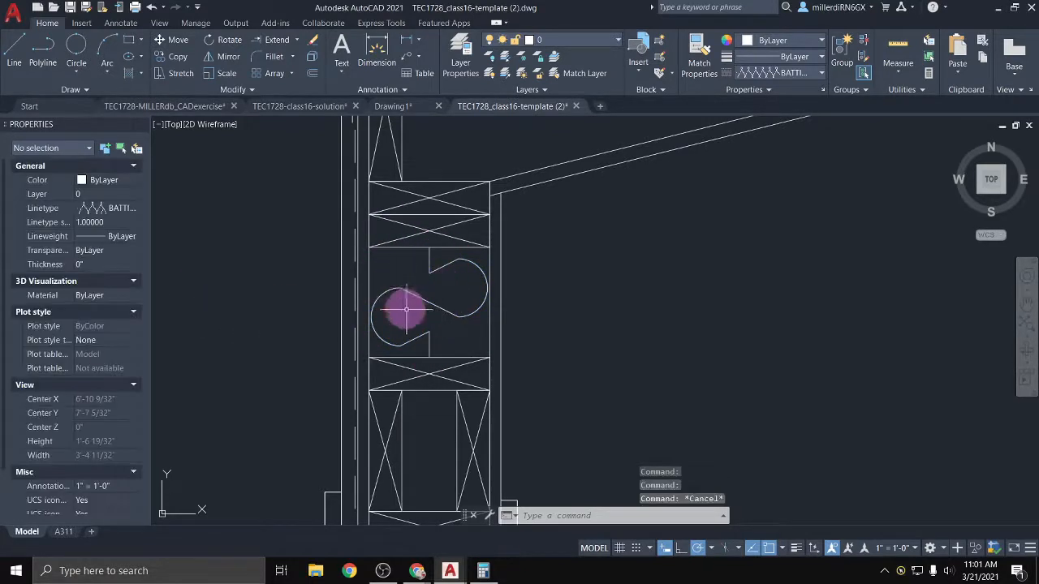
Try a linetype scale of 0.23 on the upper cavity's batting polyline, set it to 0.53, and clear the selection
left_click(416, 293)
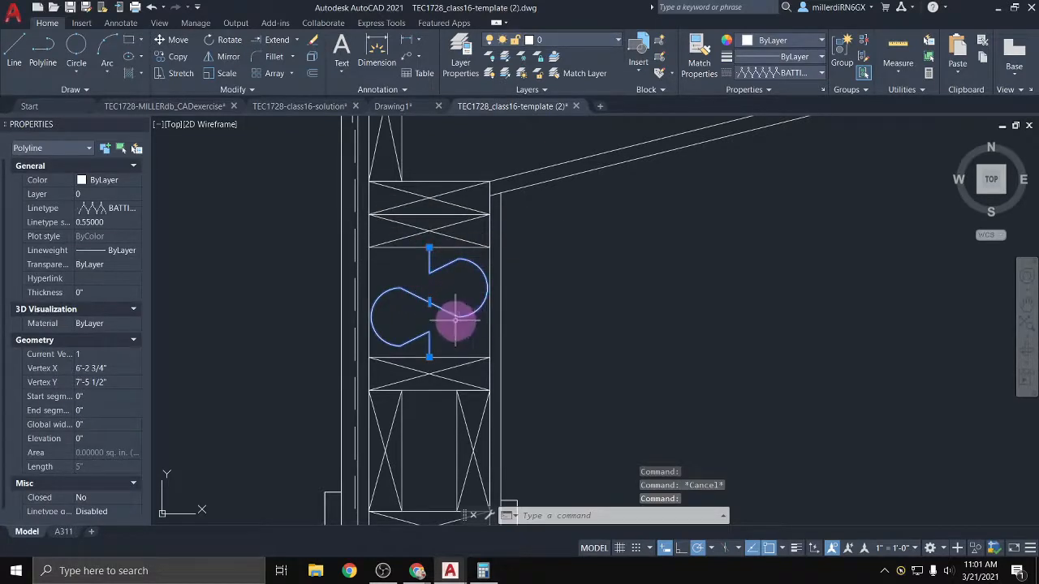
scroll(456, 321, "down", 3)
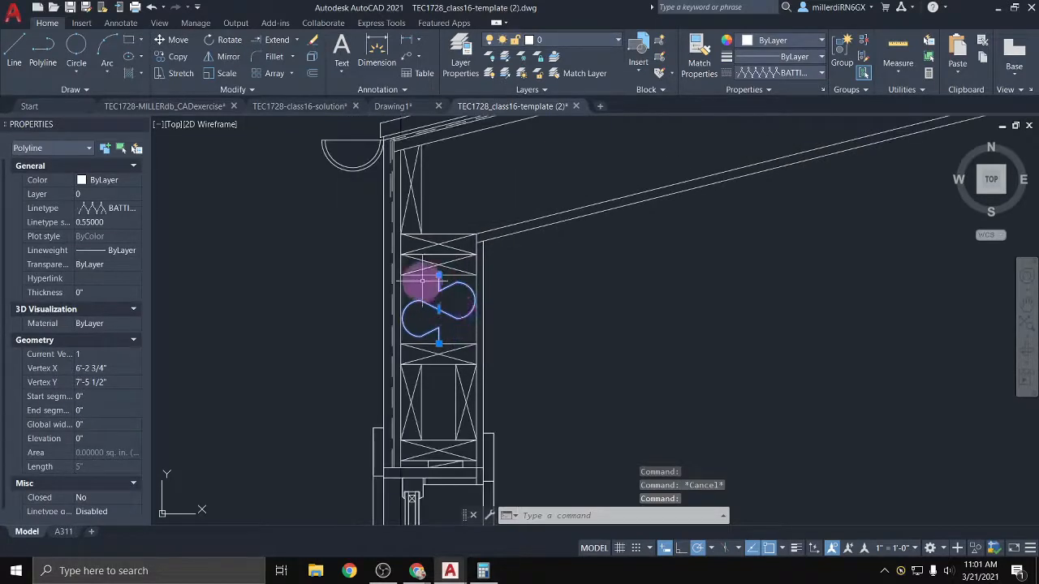
left_click(87, 223)
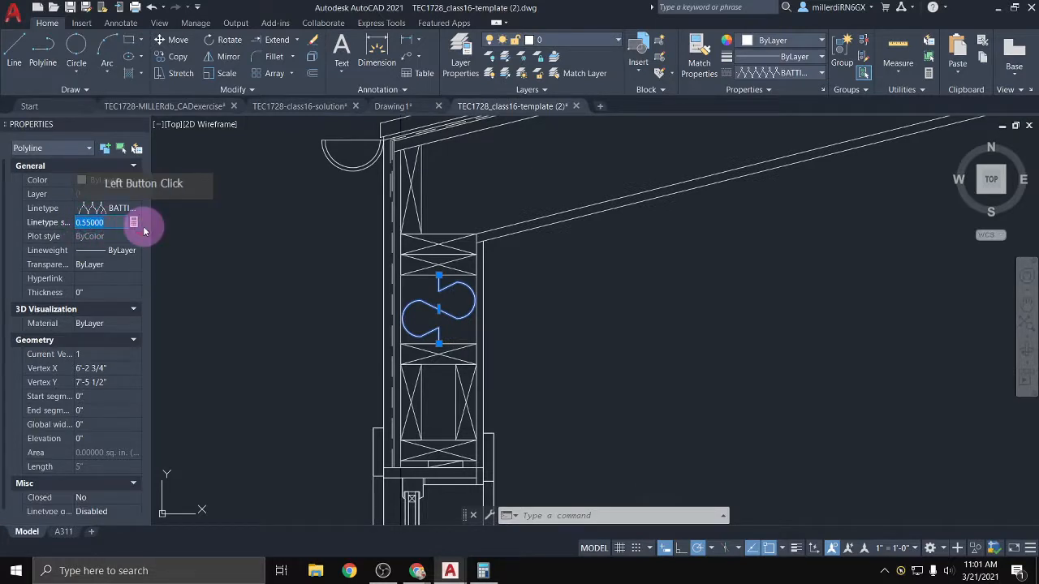
type(".23")
key("Return")
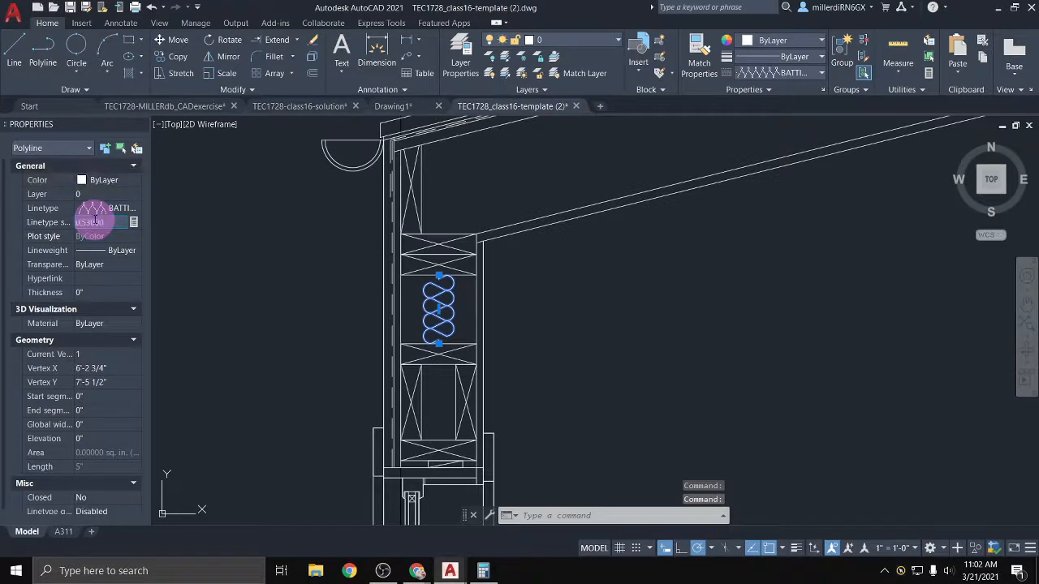
key("Return")
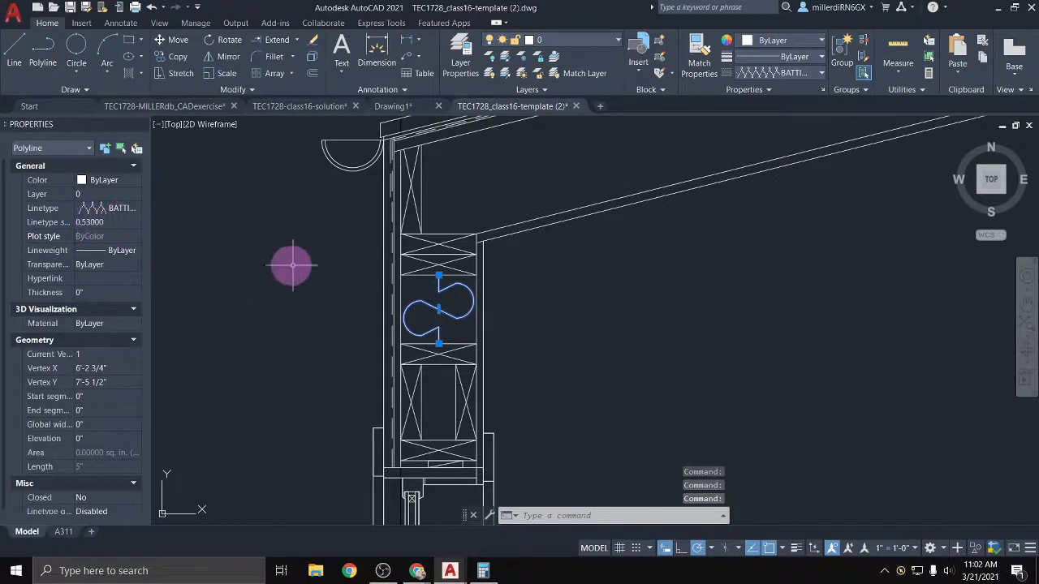
scroll(420, 371, "down", 2)
middle_click_drag(420, 374, 378, 126)
middle_click_drag(411, 420, 377, 128)
scroll(362, 422, "down", 3)
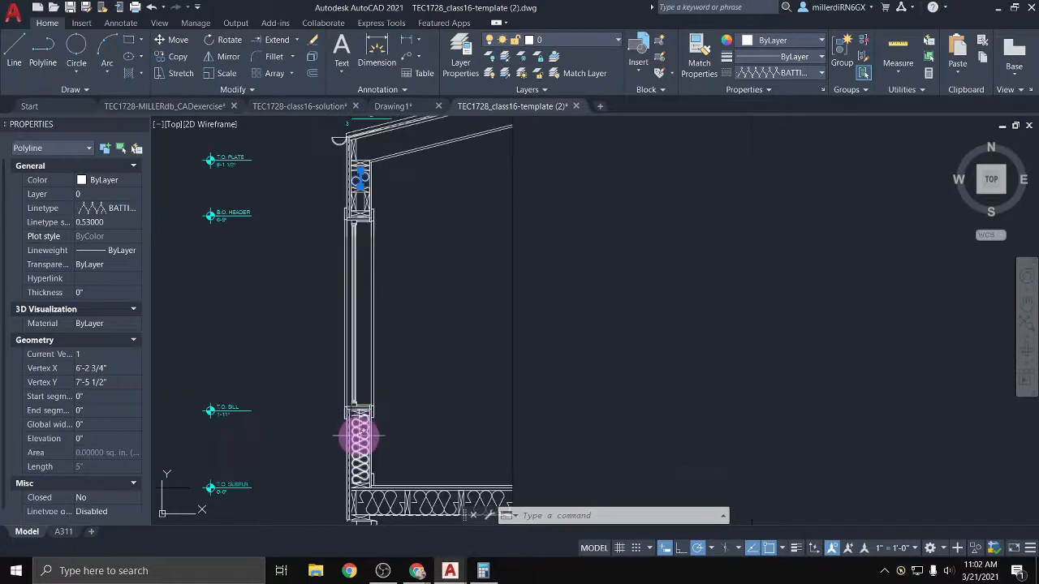
key("Escape")
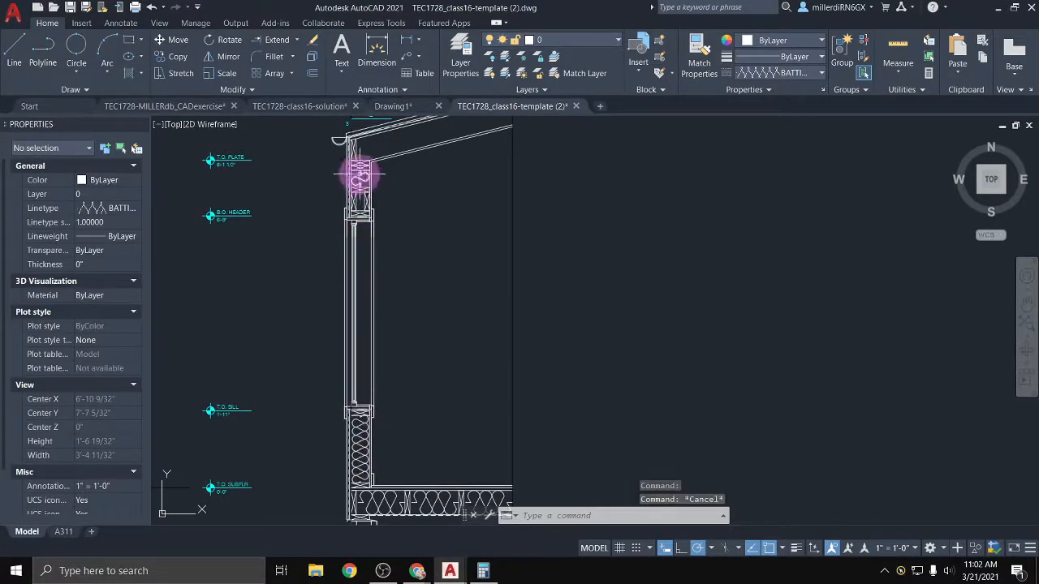
middle_click_drag(361, 183, 324, 247)
scroll(327, 221, "up", 2)
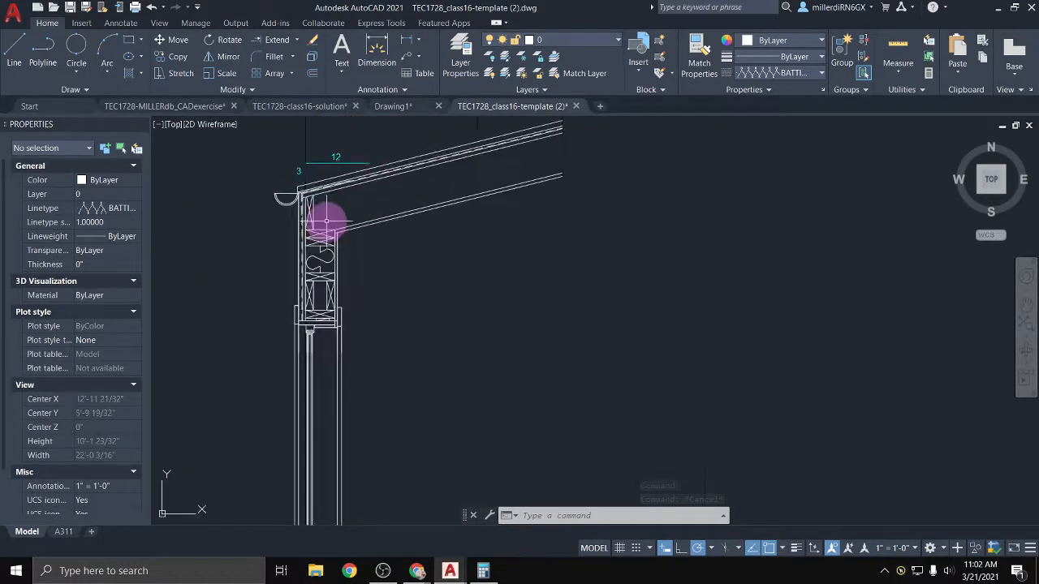
scroll(324, 212, "up", 2)
left_click(19, 59)
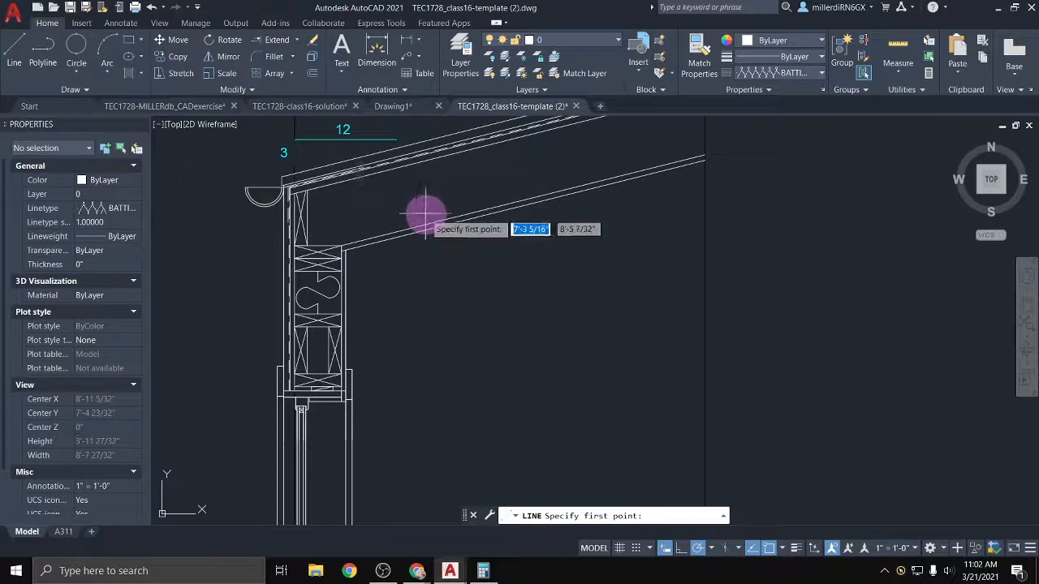
middle_click_drag(424, 213, 340, 295)
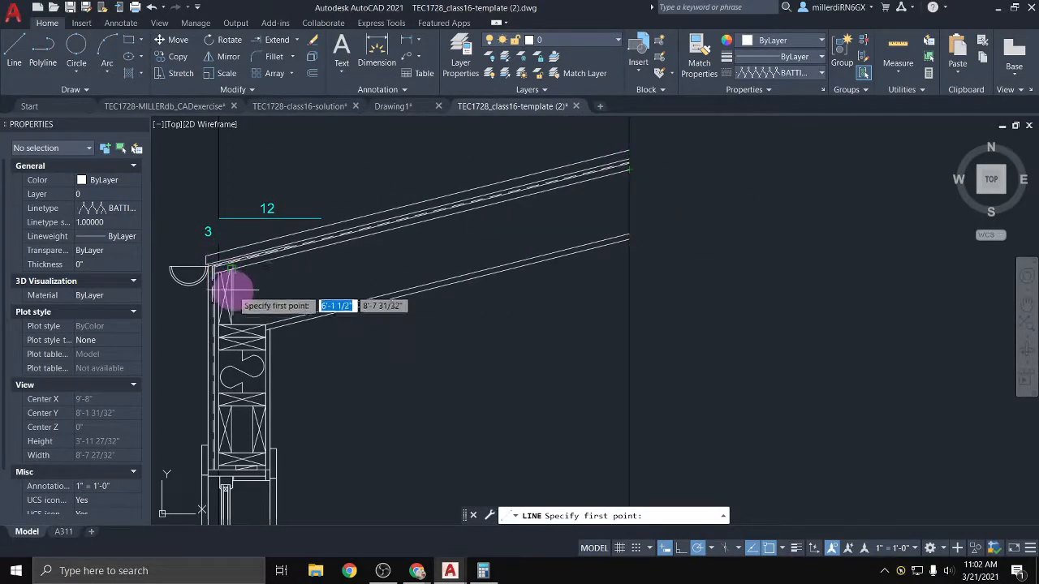
right_click(257, 292, "shift")
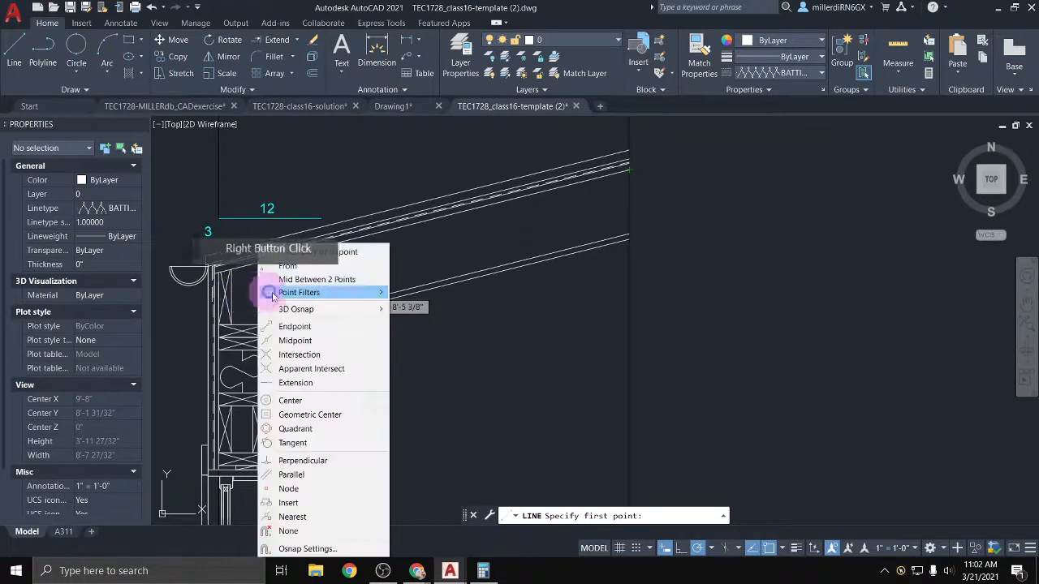
left_click(298, 179)
Draw a vertical helper line across the rafter cavity at the section cut, from the rafter's upper edge to its lower edge
left_click(13, 51)
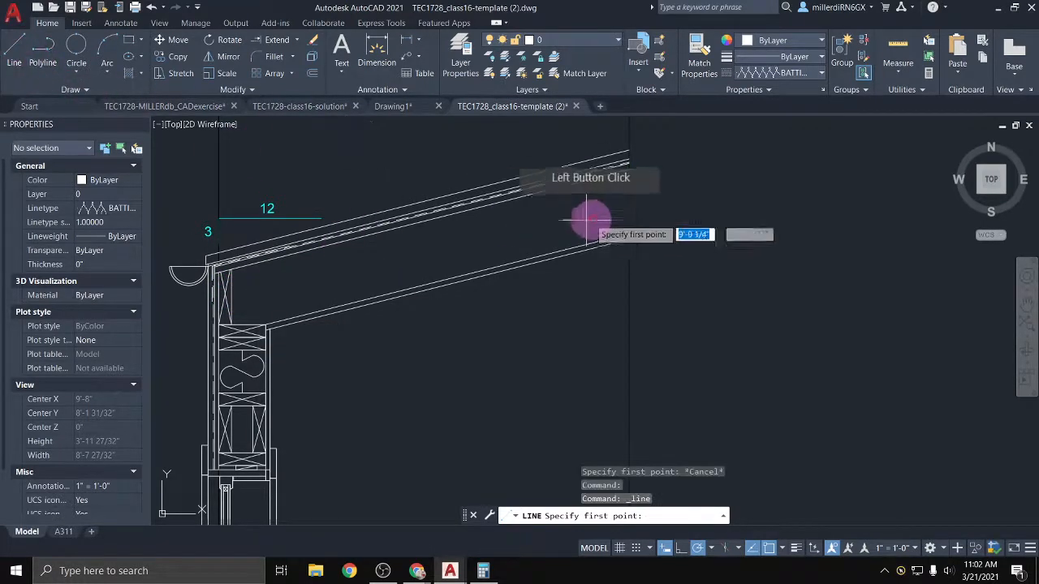
left_click(628, 168)
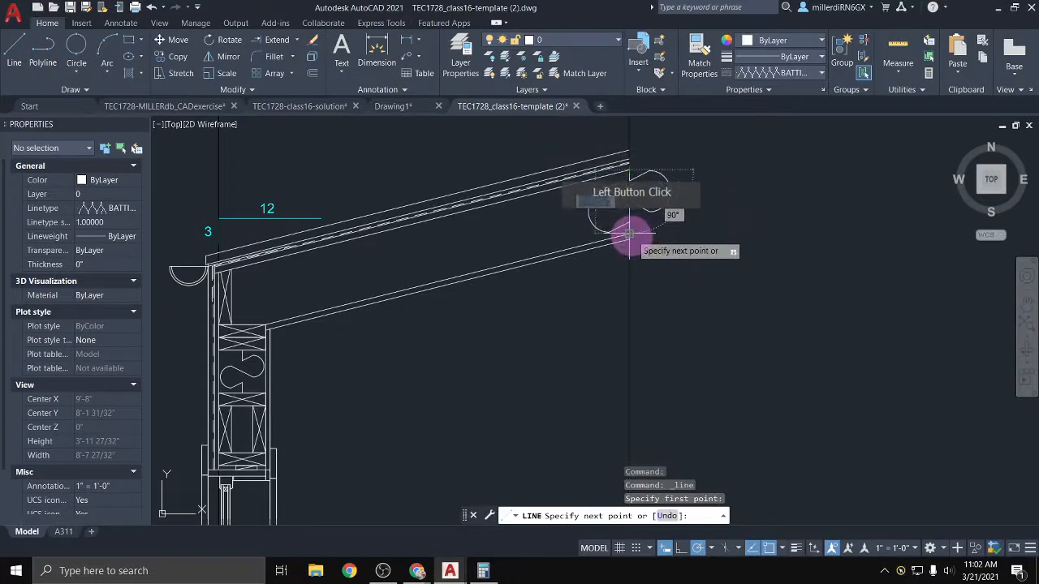
left_click(629, 237)
key("Escape")
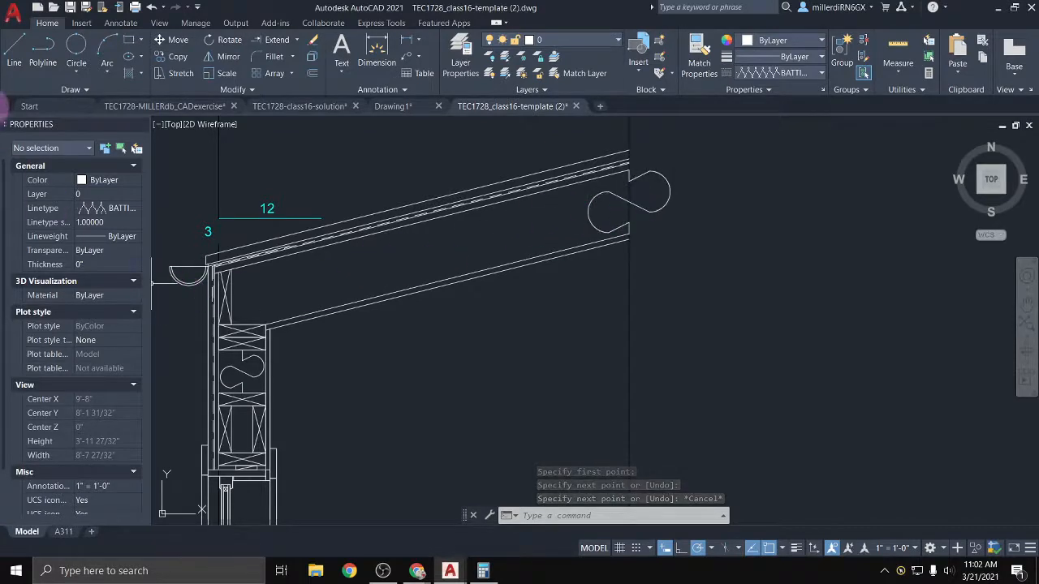
Draw a sloped batting line from the midpoint of the eave blocking's inner edge to the midpoint of the vertical helper line
left_click(15, 57)
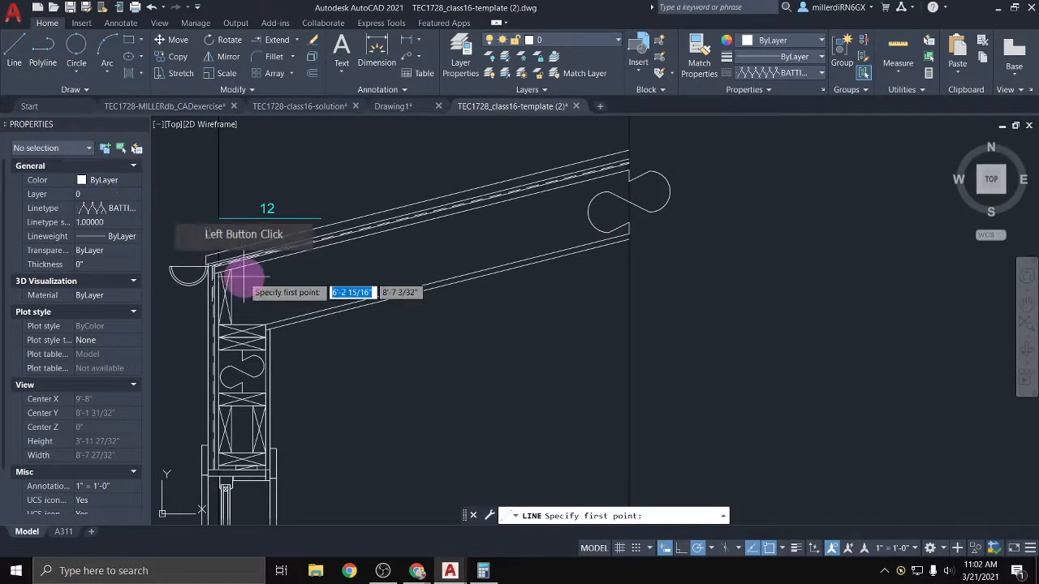
right_click(260, 294, "shift")
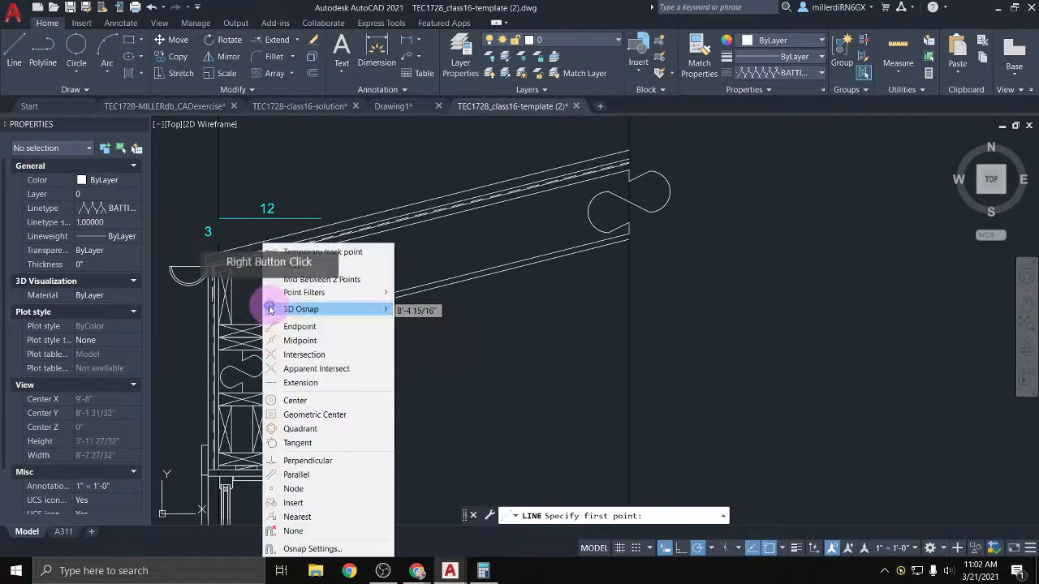
left_click(309, 344)
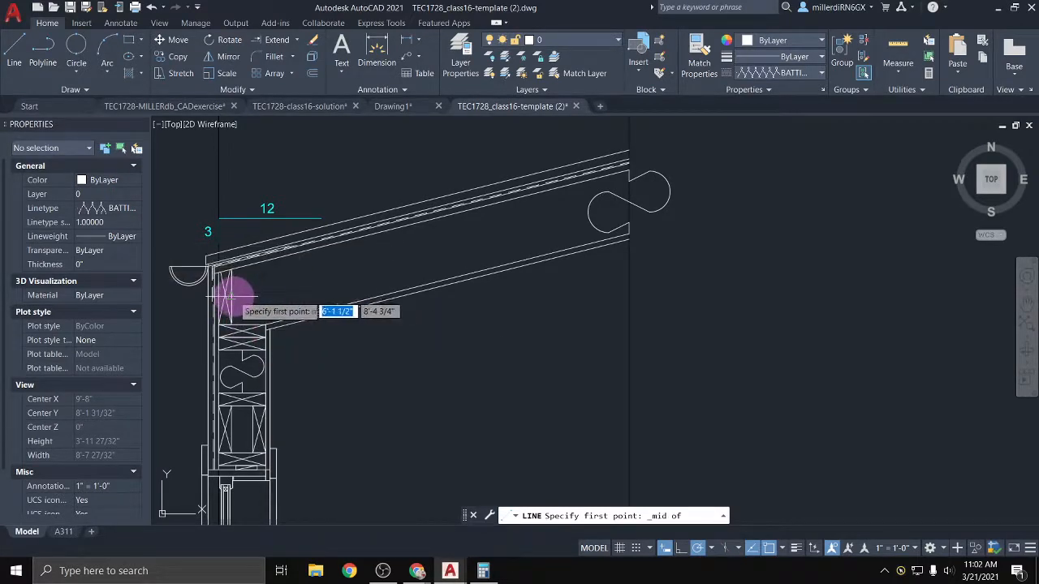
left_click(357, 277)
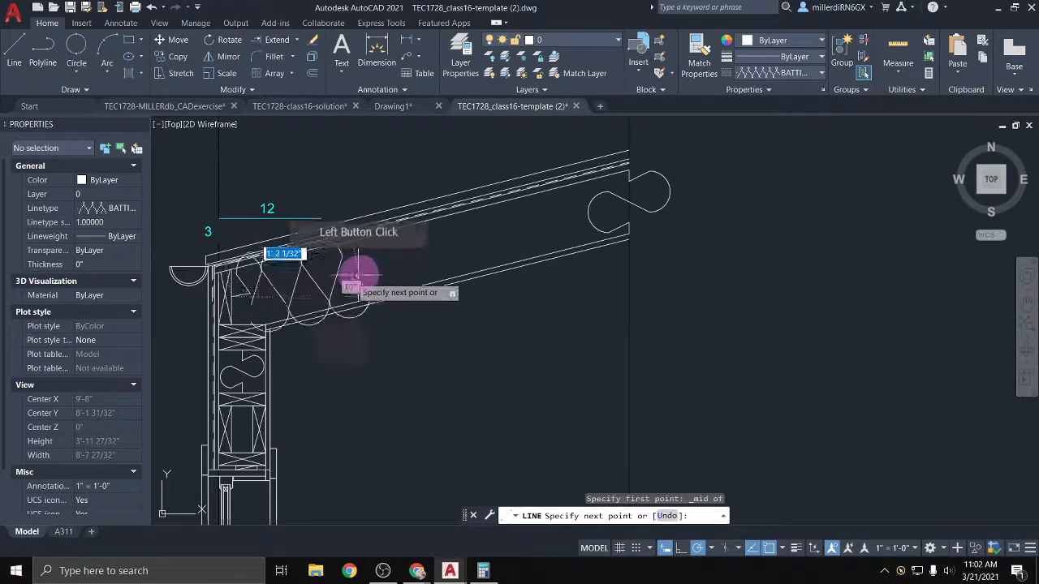
right_click(514, 231, "shift")
left_click(552, 325)
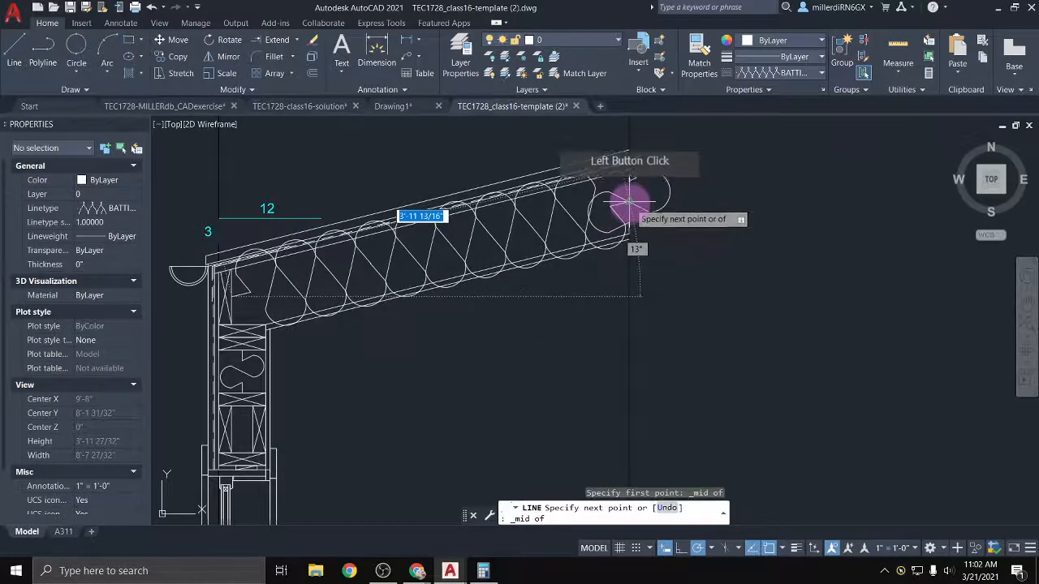
left_click(371, 365)
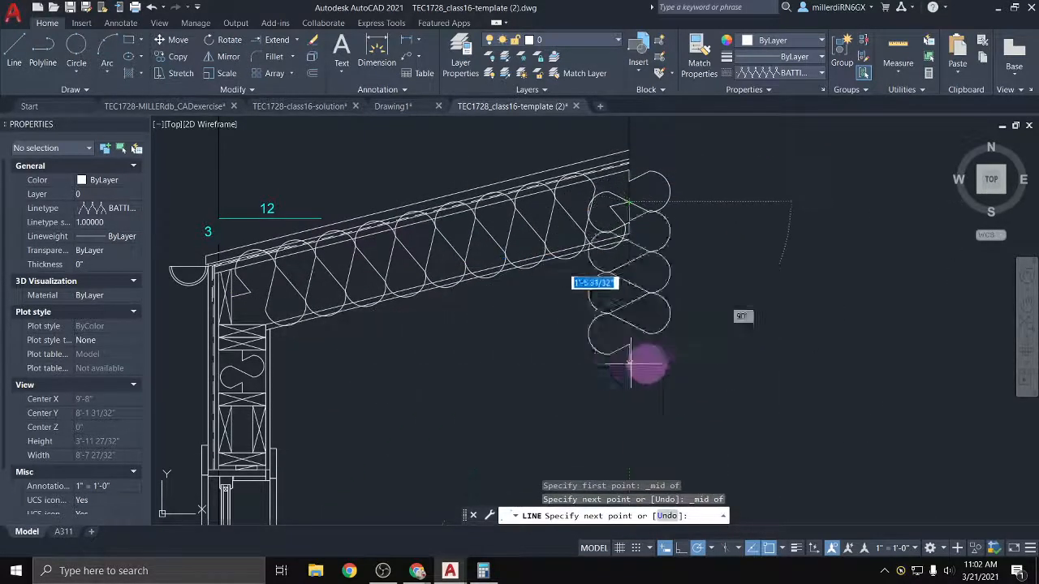
key("Escape")
left_click(652, 213)
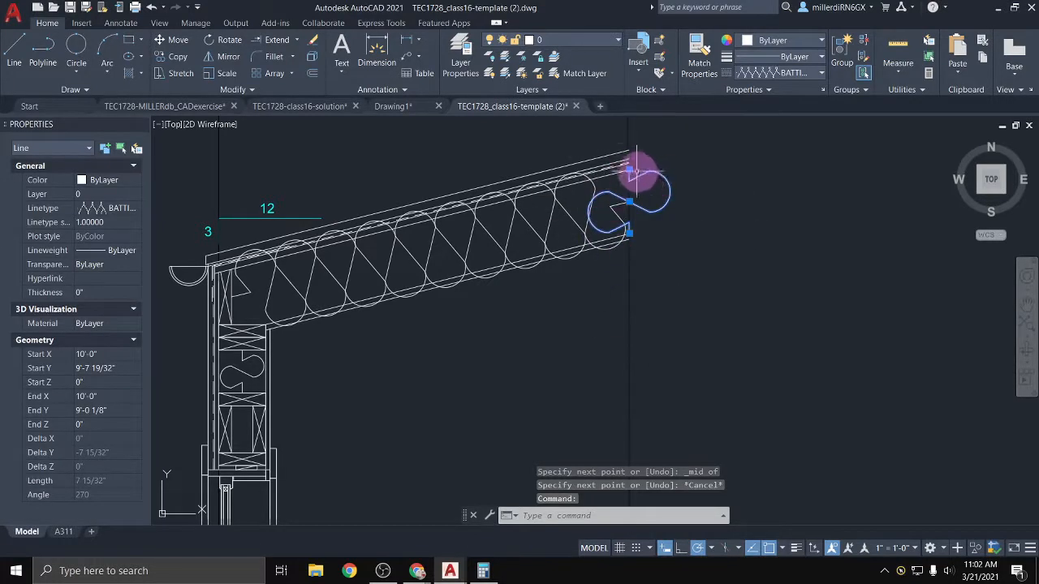
mouse_move(630, 172)
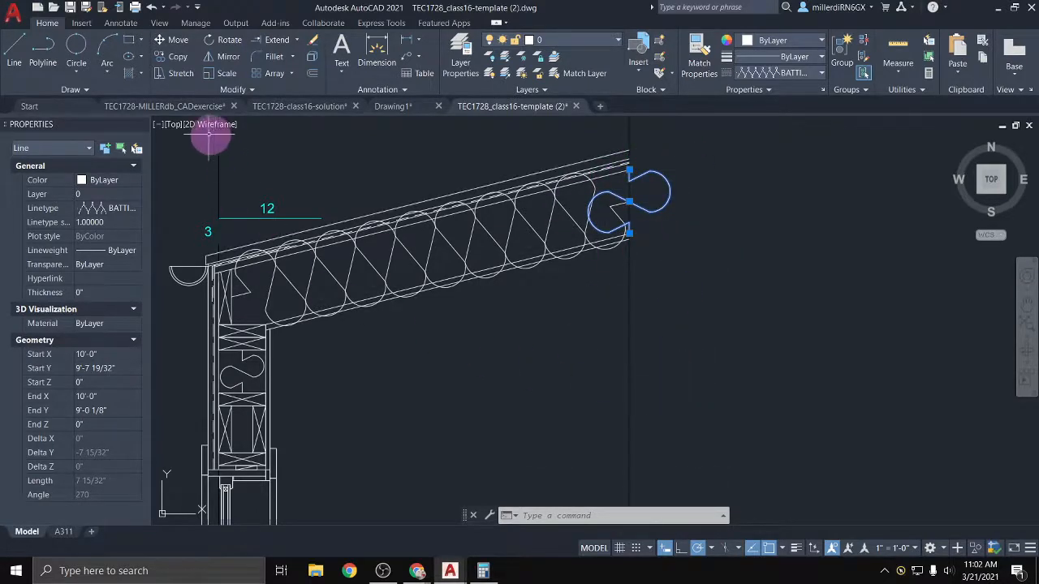
left_click(79, 73)
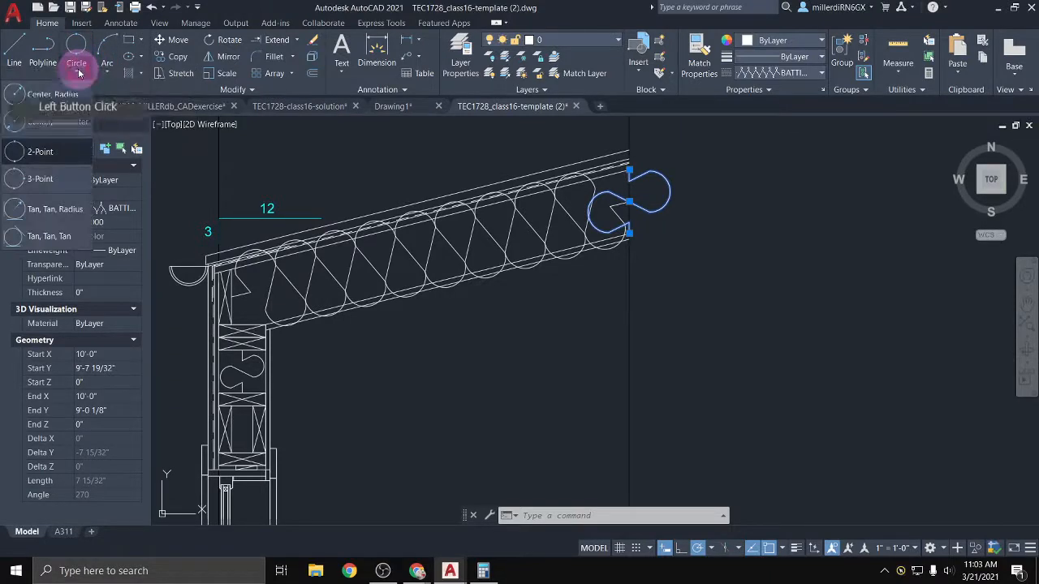
left_click(68, 86)
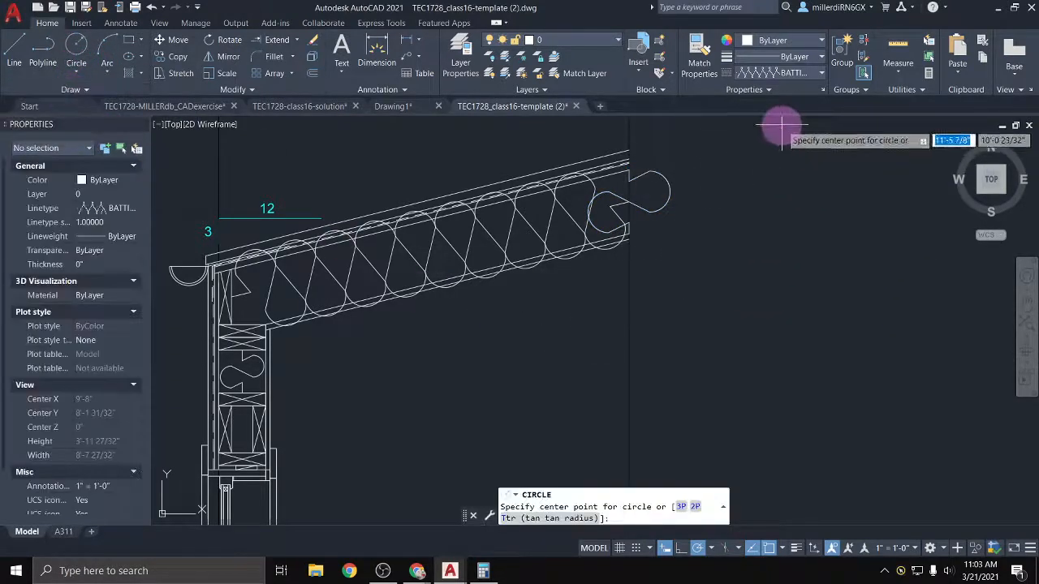
left_click(710, 321)
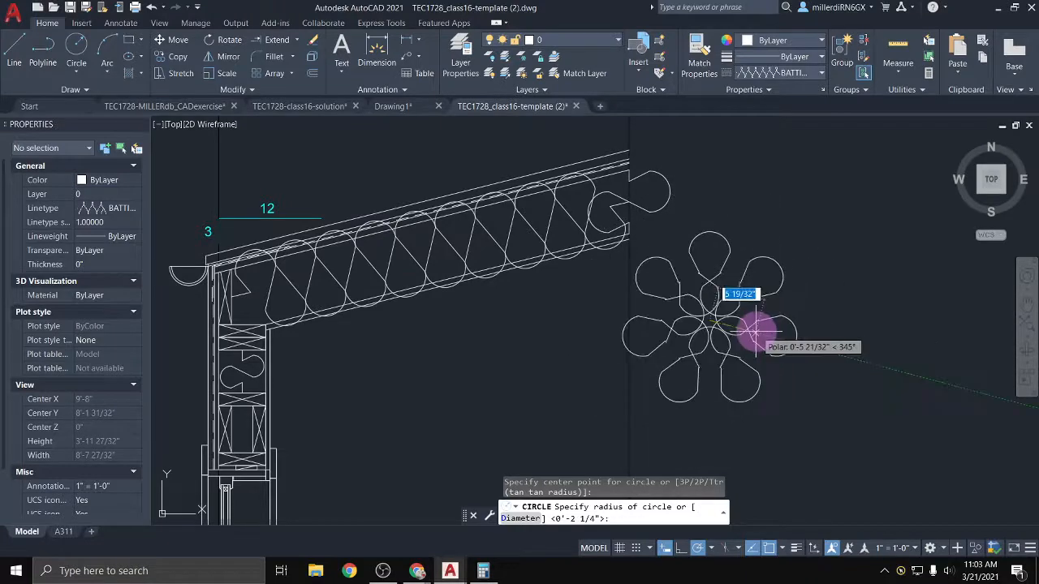
key("Escape")
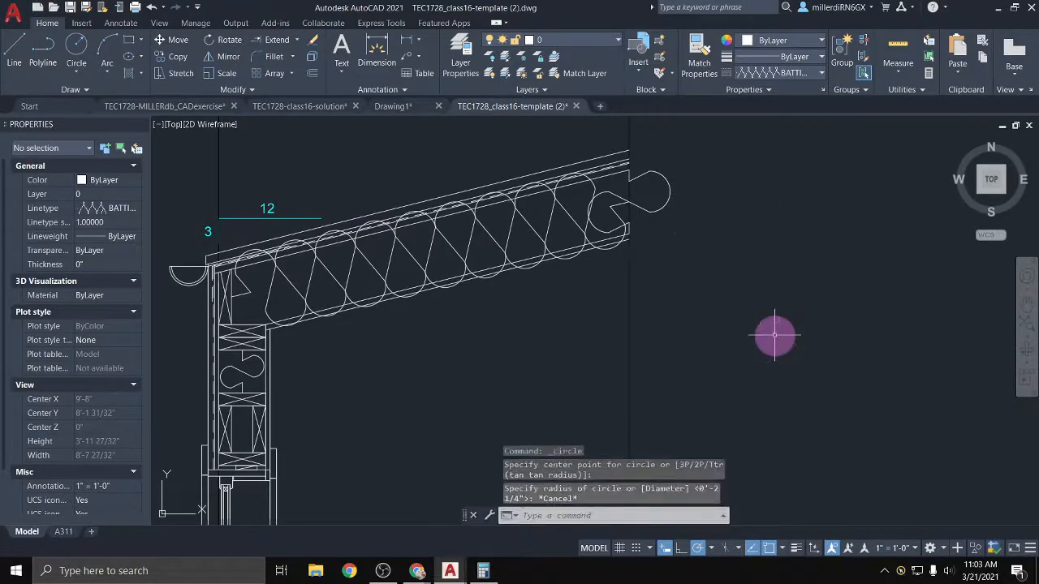
Erase the short vertical helper line at the section cut end of the rafter
left_click(653, 211)
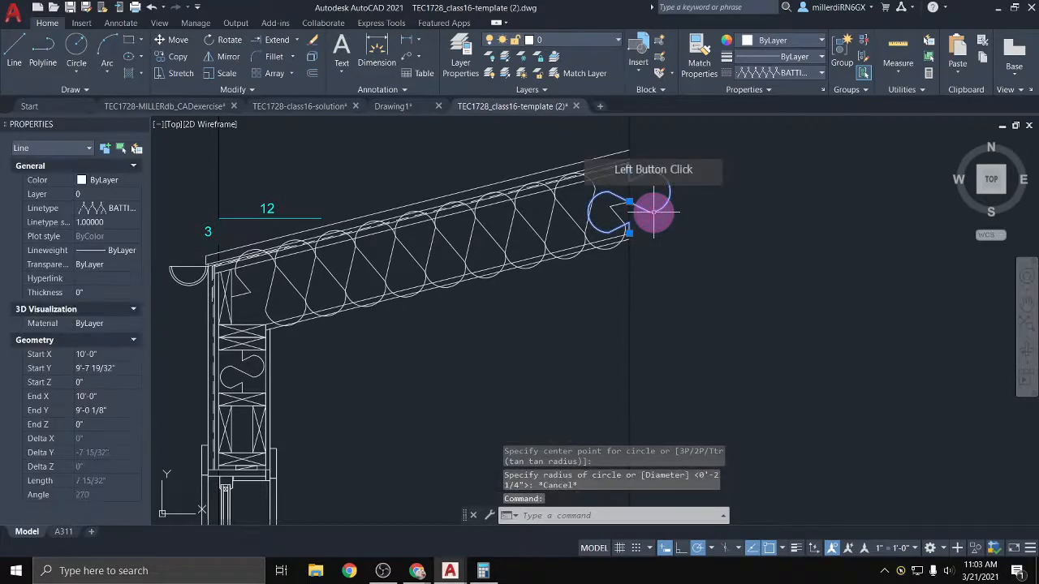
key("Delete")
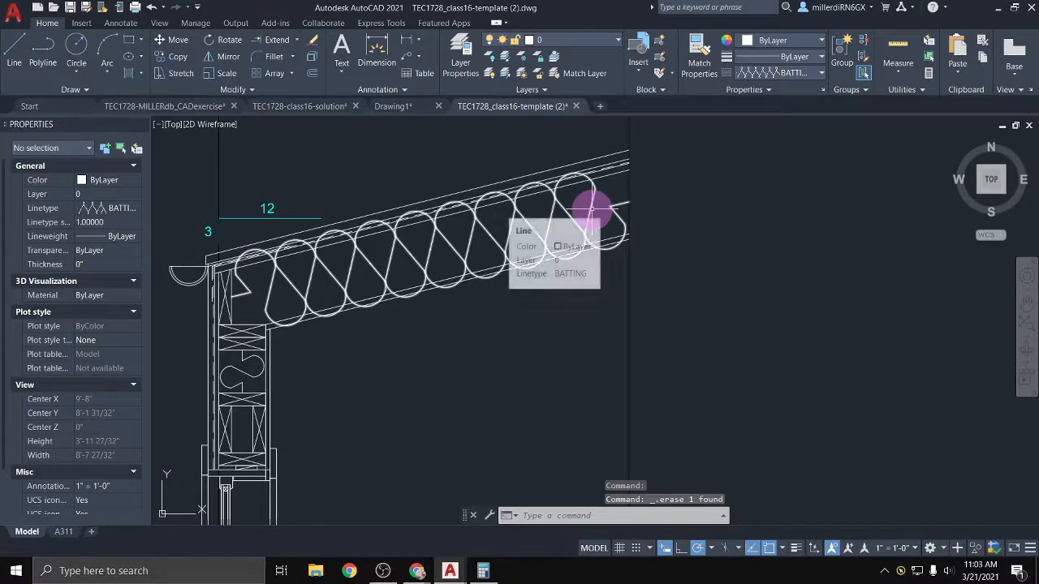
Try linetype scales of 0.75 and 0.7 on the sloped batting line in the rafter cavity
left_click(545, 216)
left_click(91, 222)
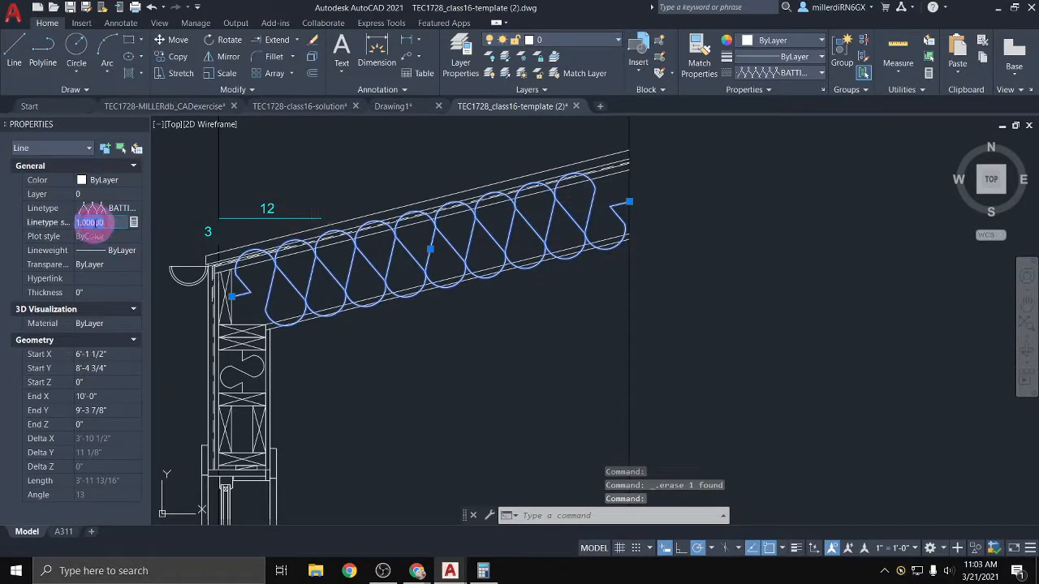
type(".75")
key("Return")
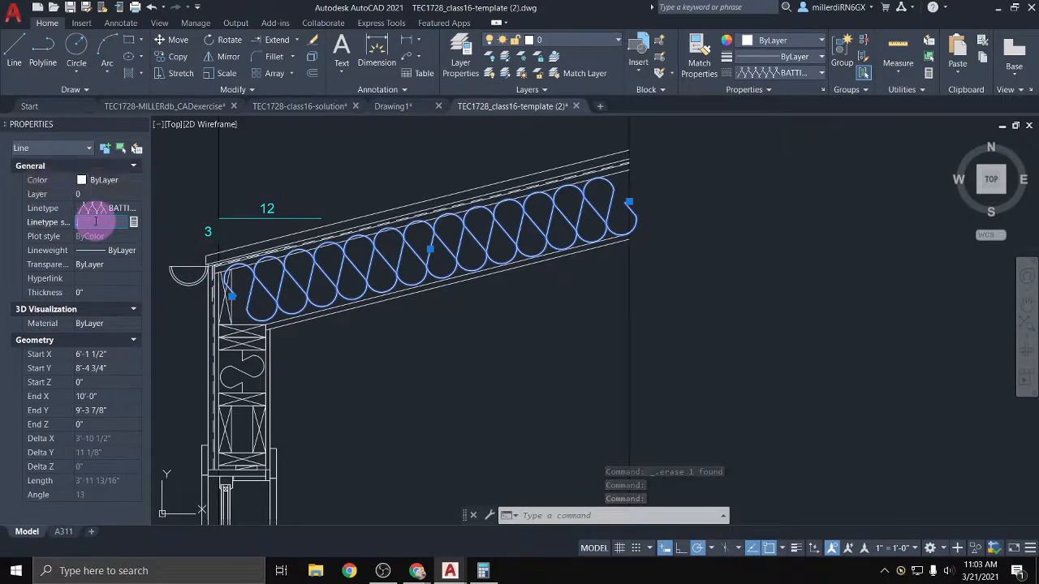
type(".7")
key("Return")
Stretch the eave end of the batting line away from the blocking, to about 6'-2 3/8", 8'-4 9/16"
scroll(228, 296, "up", 3)
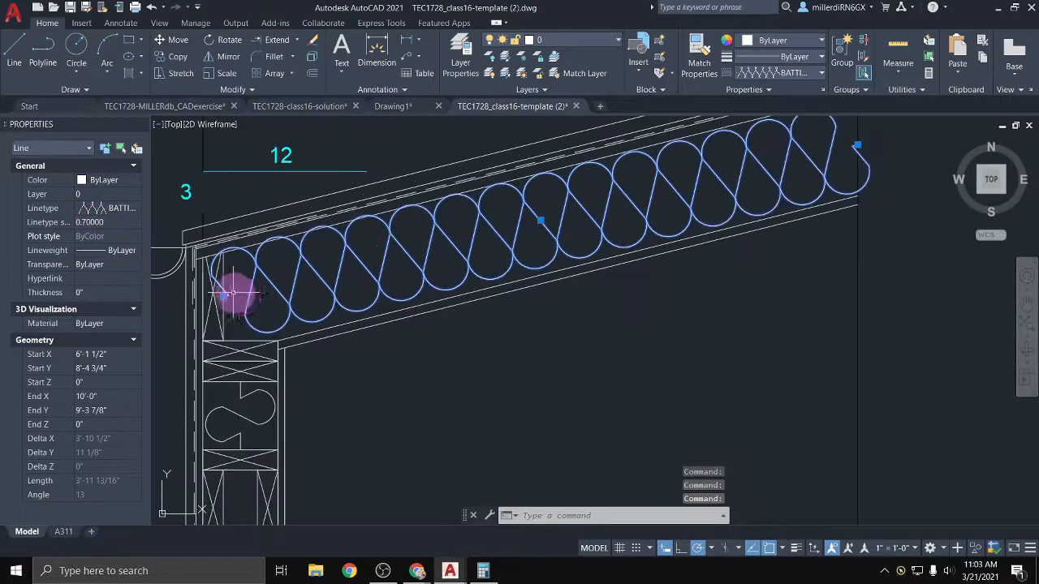
left_click(221, 299)
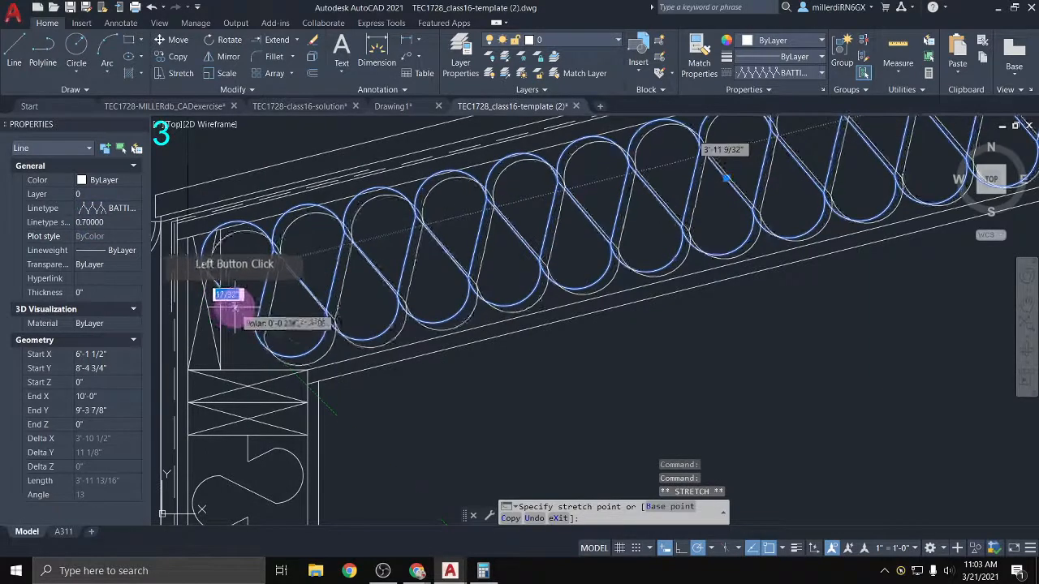
left_click(234, 302)
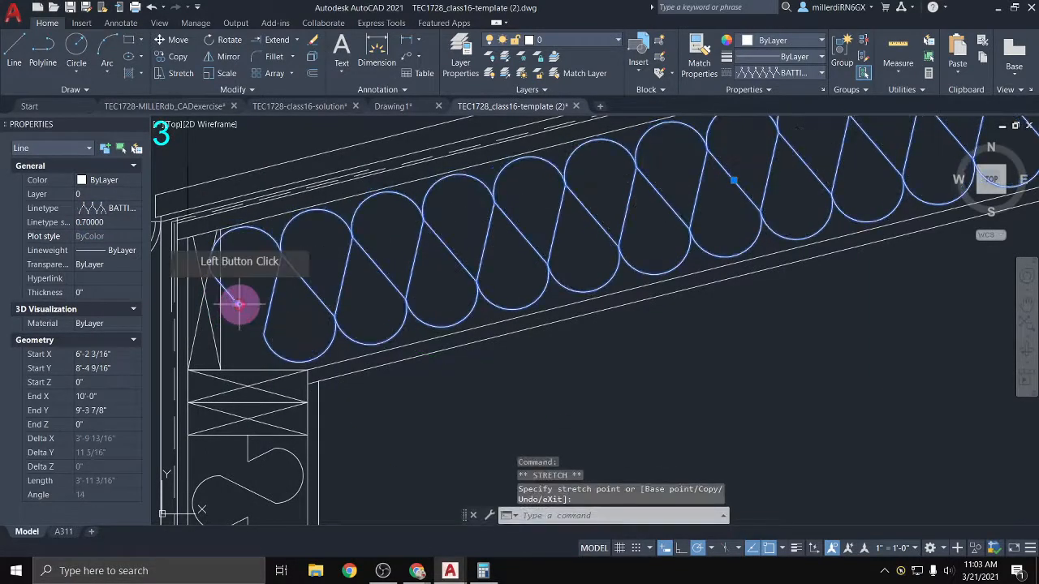
left_click(232, 301)
scroll(232, 301, "up", 2)
scroll(231, 300, "up", 3)
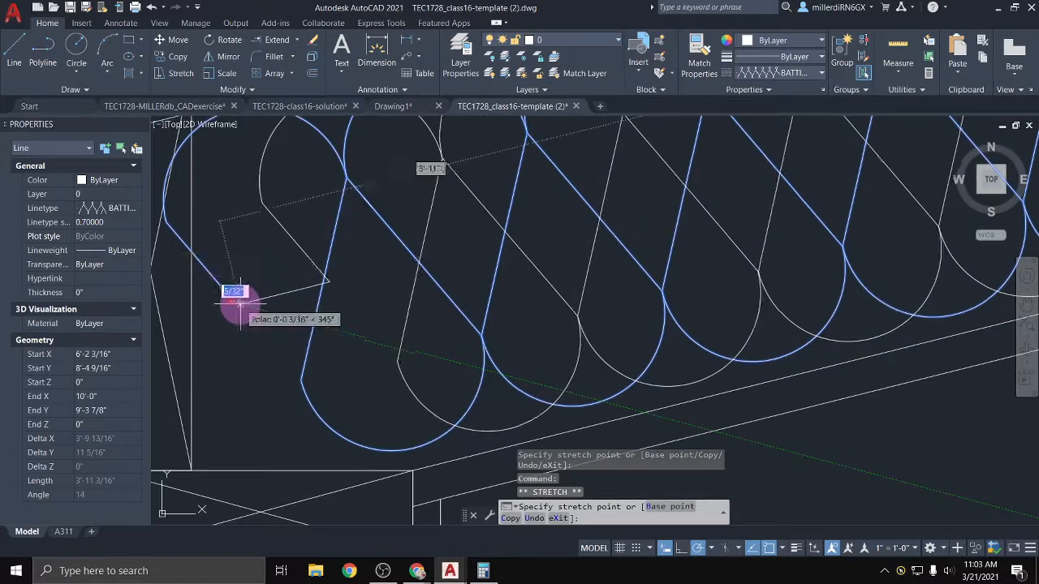
left_click(240, 301)
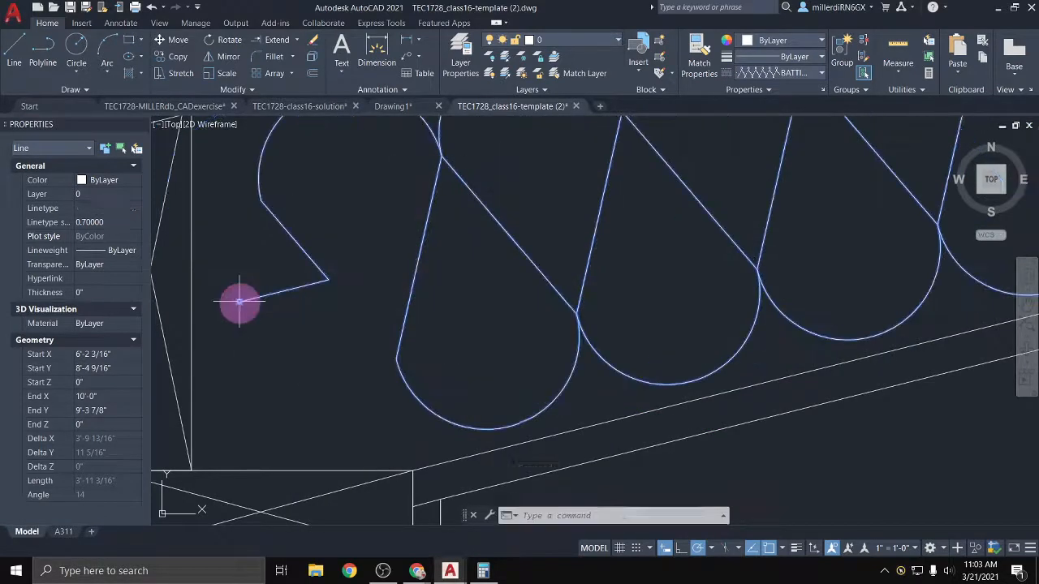
left_click(241, 301)
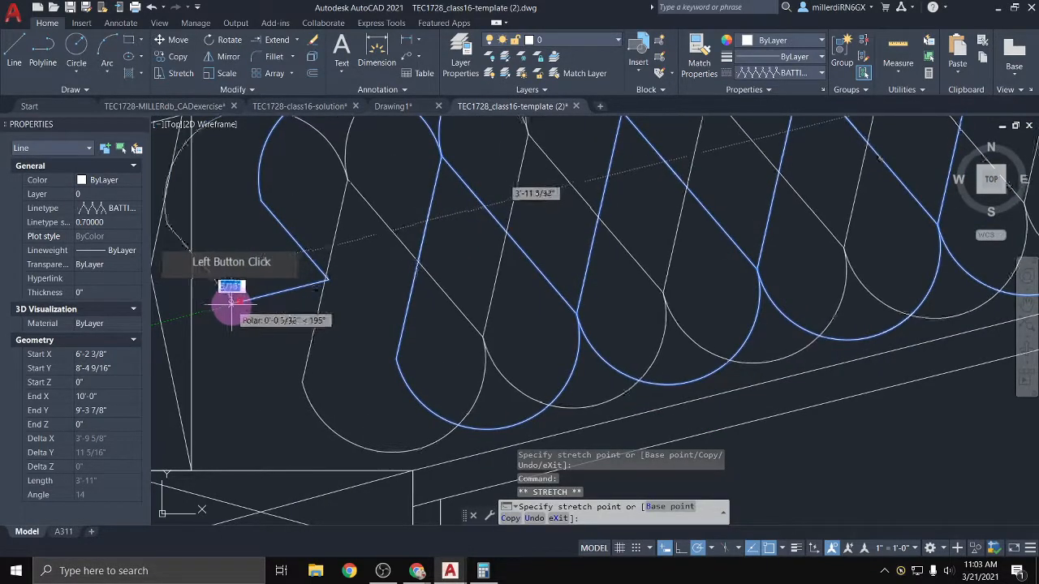
left_click(240, 301)
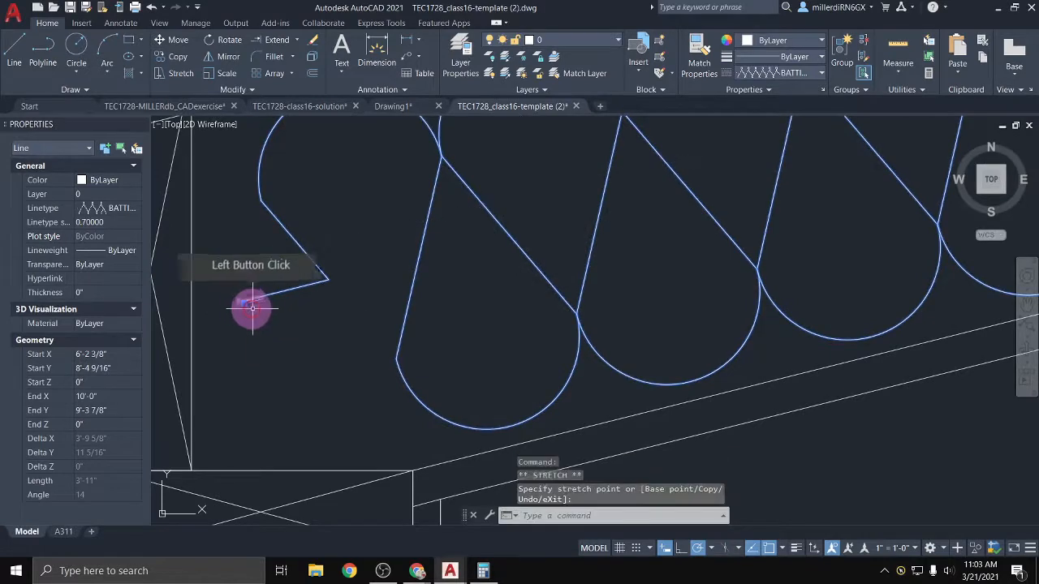
scroll(304, 313, "down", 5)
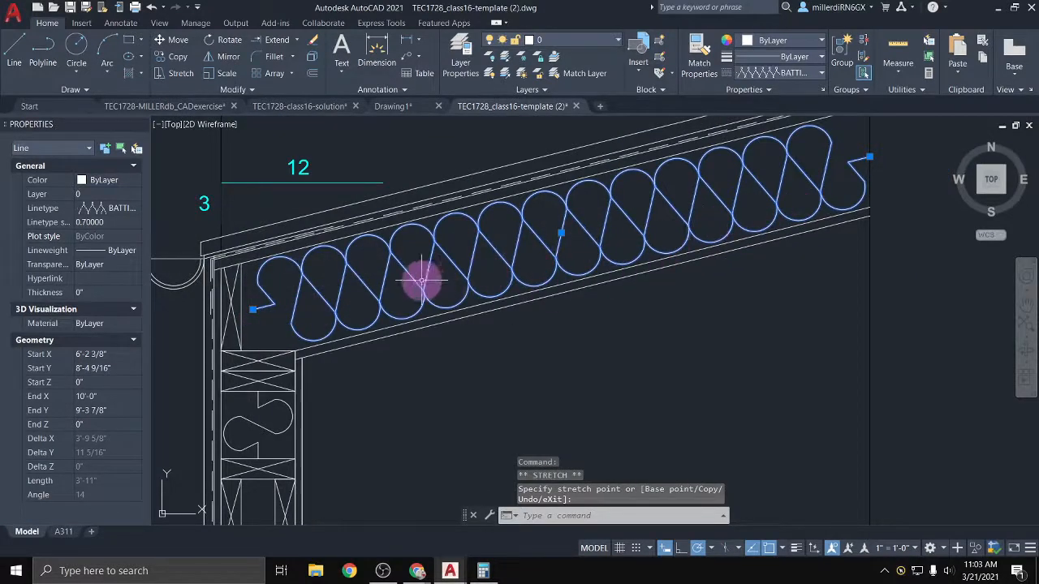
key("Escape")
Stretch the batting line's eave end to the blocking's inner edge at about 6'-1 1/2", 8'-4 5/16" and set its linetype scale to 0.73
left_click(267, 304)
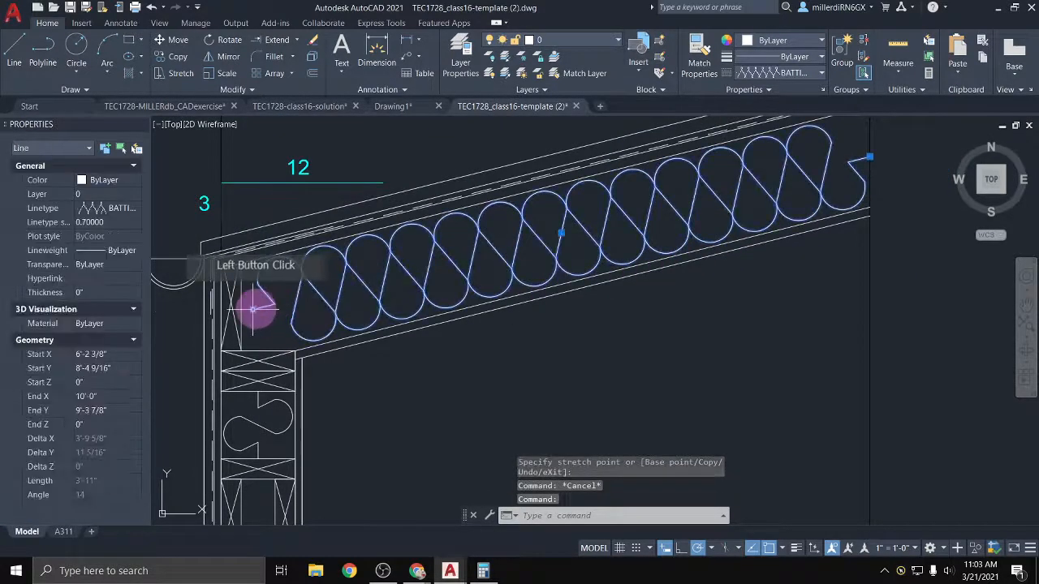
left_click(244, 306)
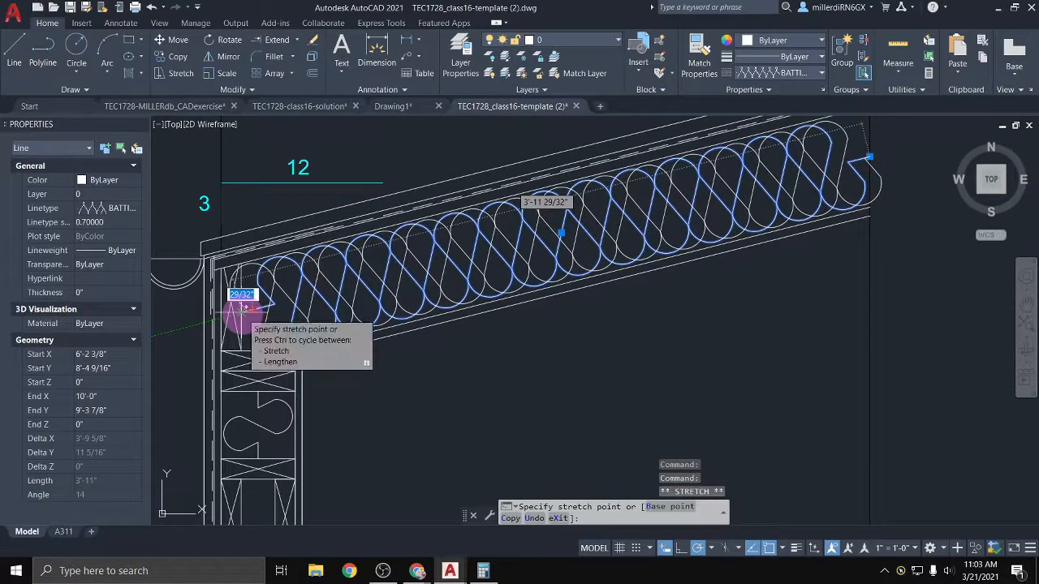
left_click(243, 310)
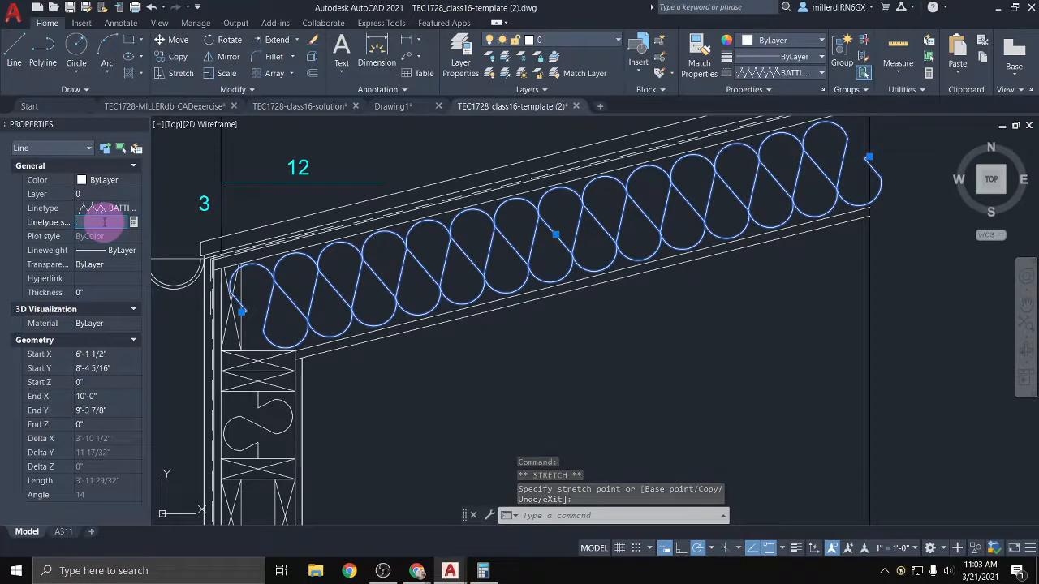
type("3")
key("Return")
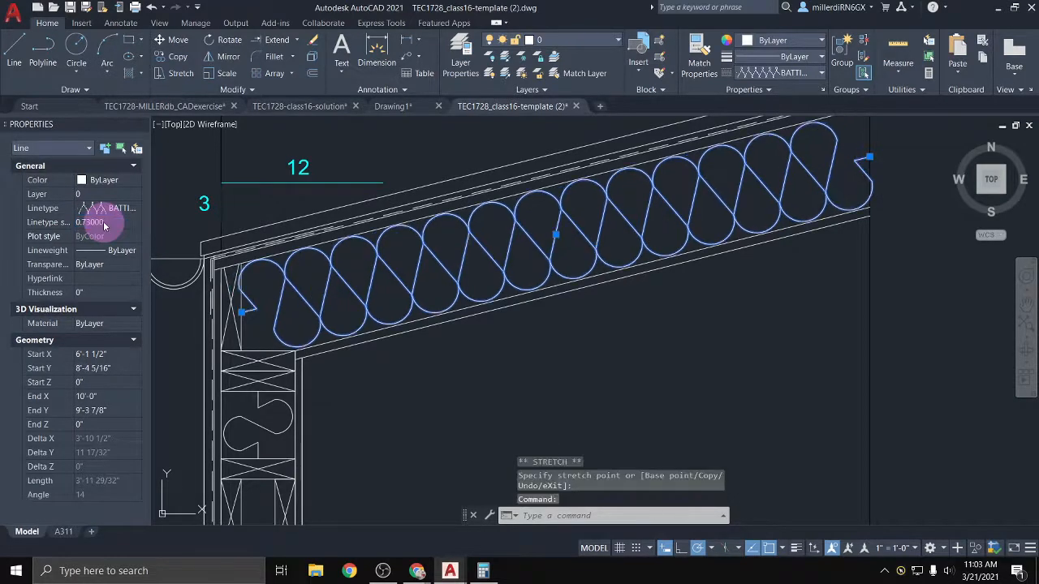
key("Escape")
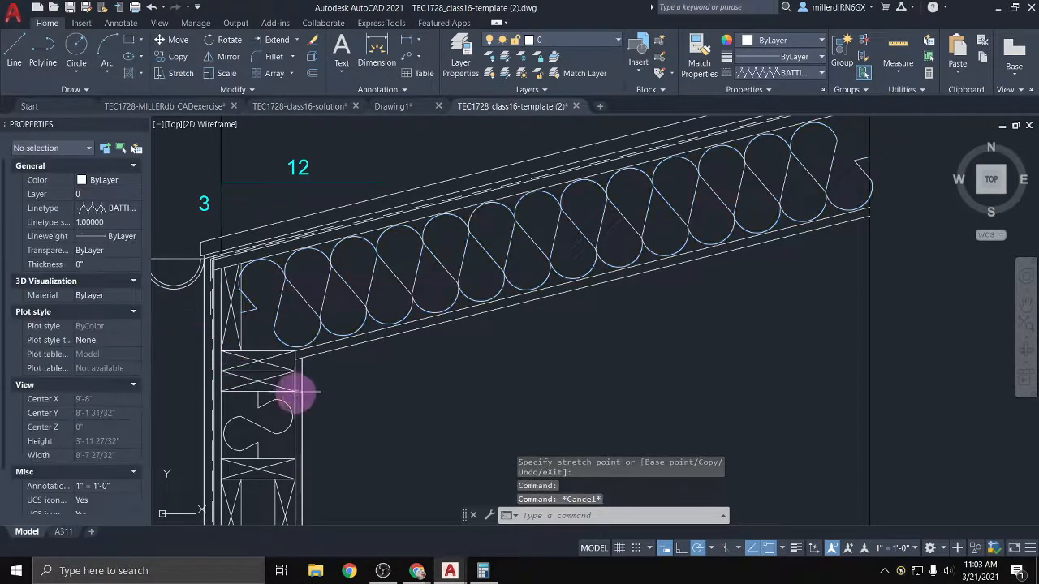
Assign the sloped exterior grade line and the horizontal crawl space grade line beside the foundation wall to layer C-SITE-PROP
scroll(301, 392, "down", 4)
middle_click_drag(367, 399, 332, 320)
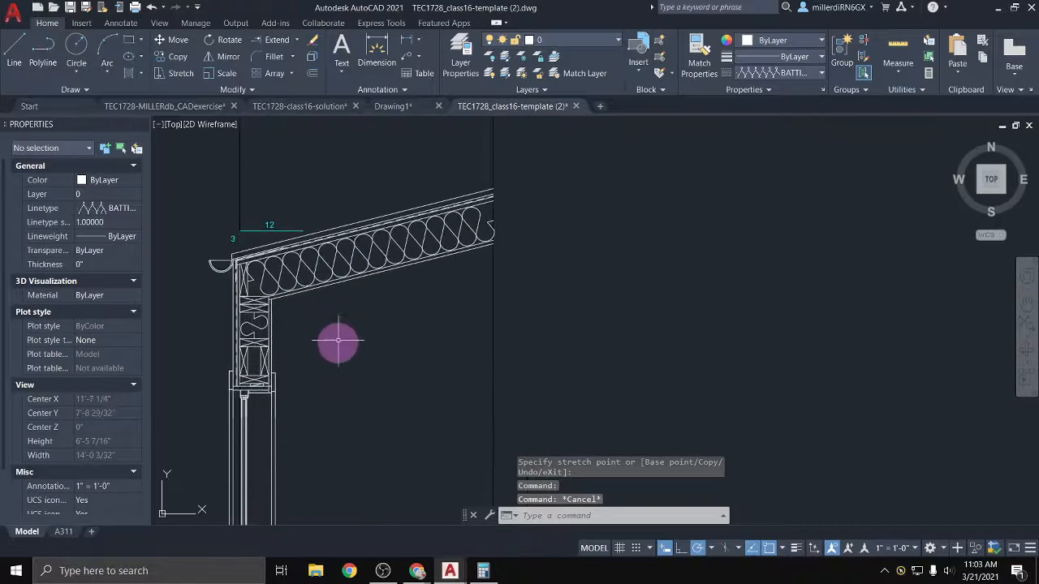
scroll(332, 345, "down", 3)
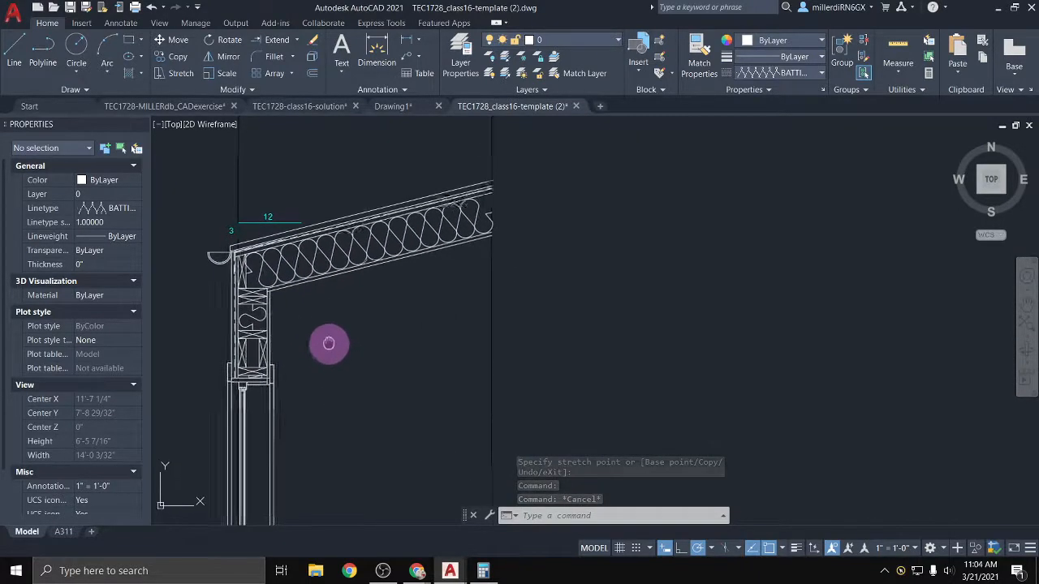
scroll(355, 348, "down", 2)
middle_click_drag(355, 349, 331, 270)
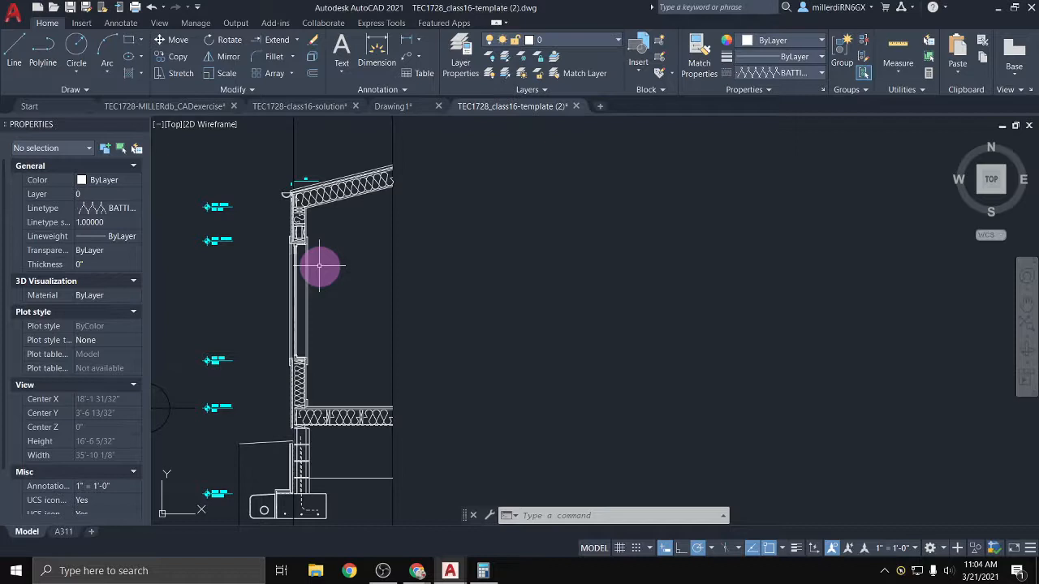
middle_click_drag(348, 364, 419, 259)
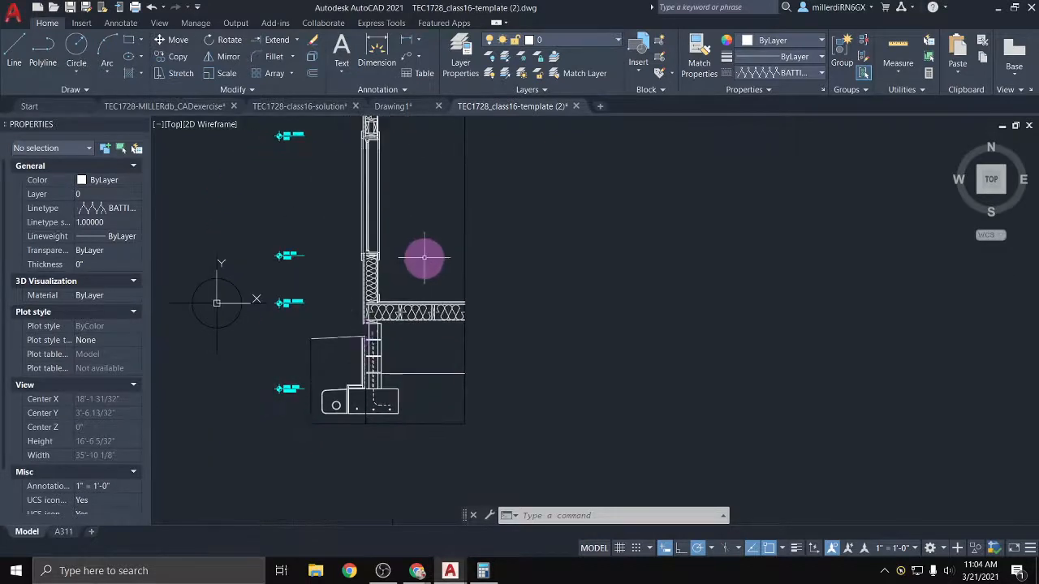
scroll(344, 342, "up", 2)
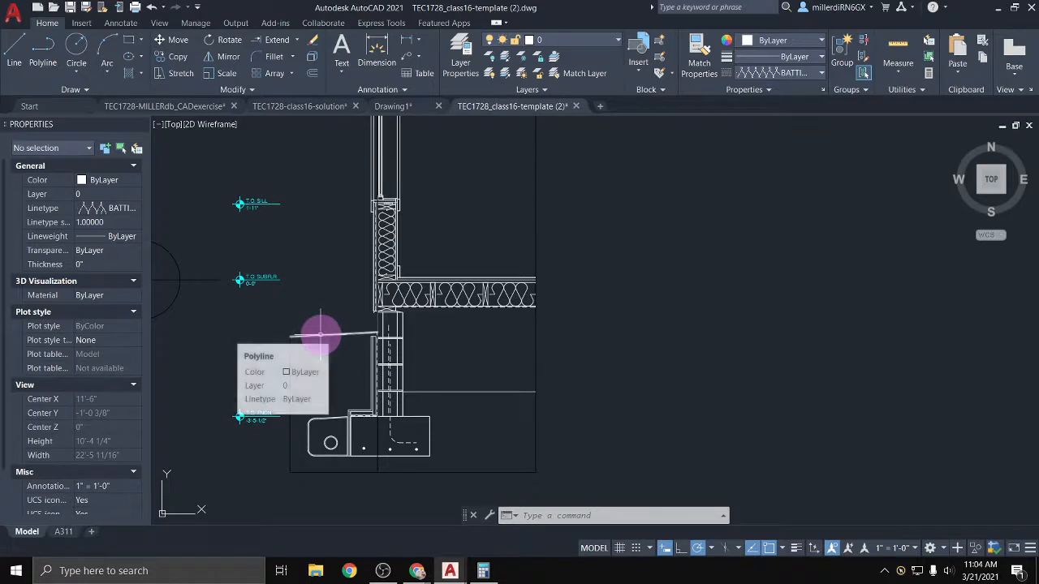
left_click(320, 334)
left_click(448, 391)
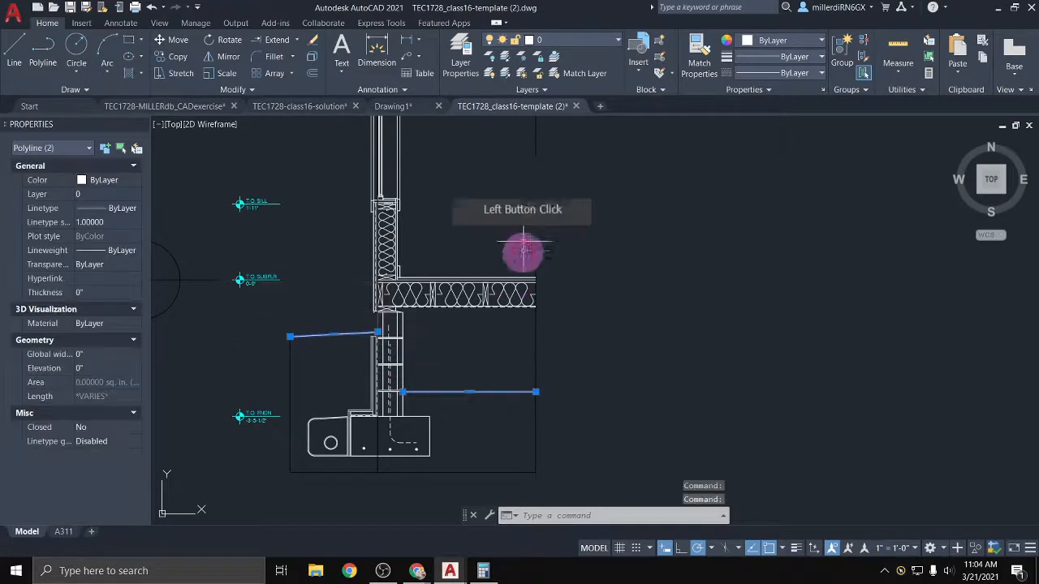
left_click(570, 113)
left_click(568, 40)
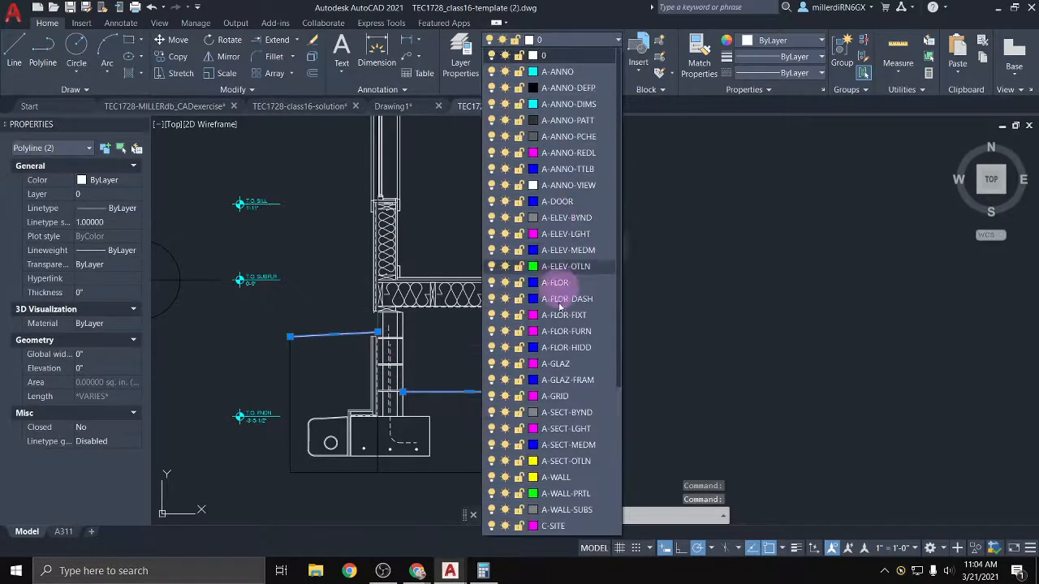
scroll(556, 429, "down", 5)
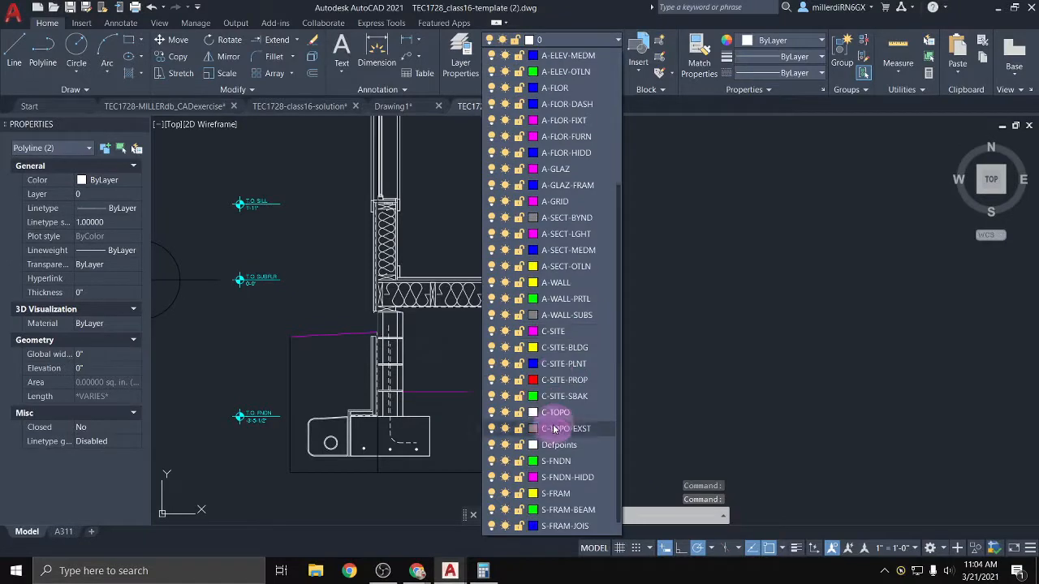
left_click(558, 380)
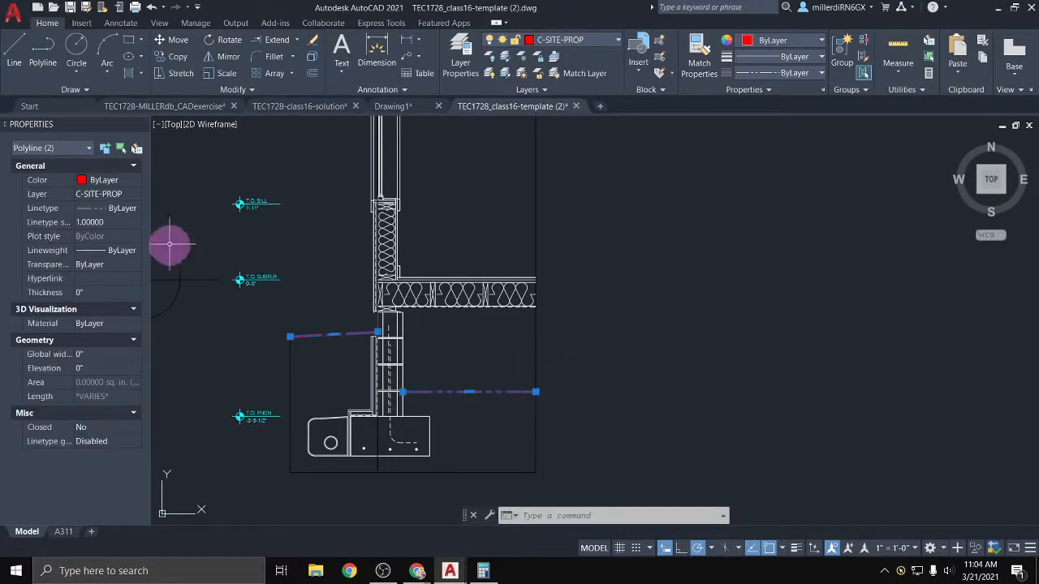
Override the linetype of the two grade lines to Continuous and clear the selection
left_click(131, 210)
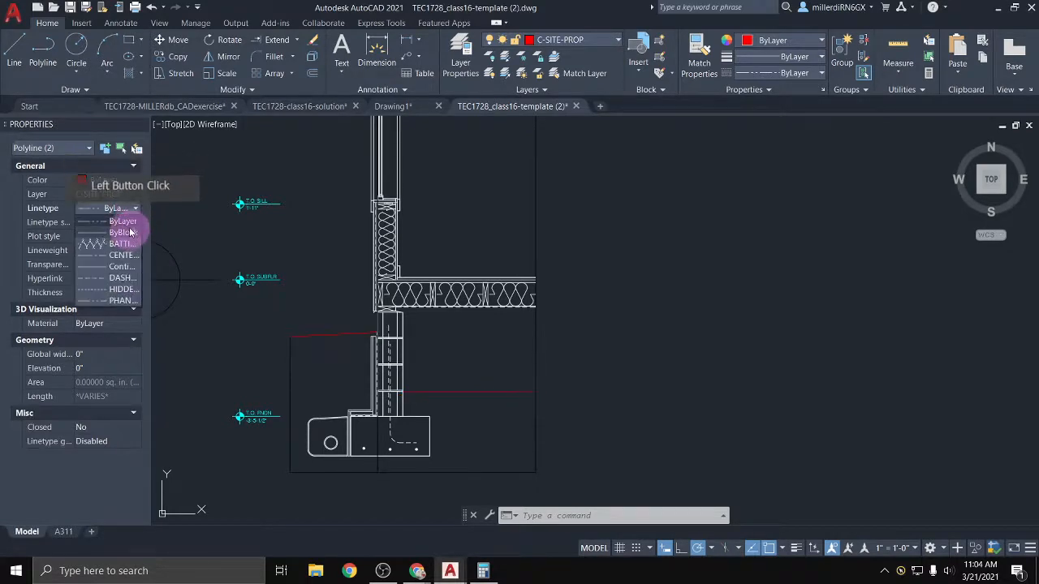
left_click(122, 268)
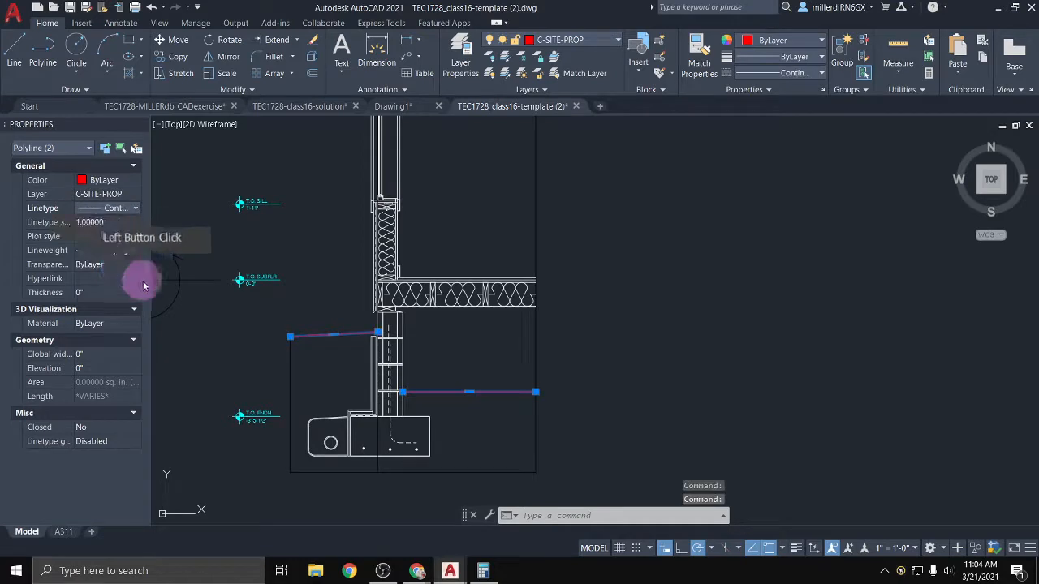
key("Escape")
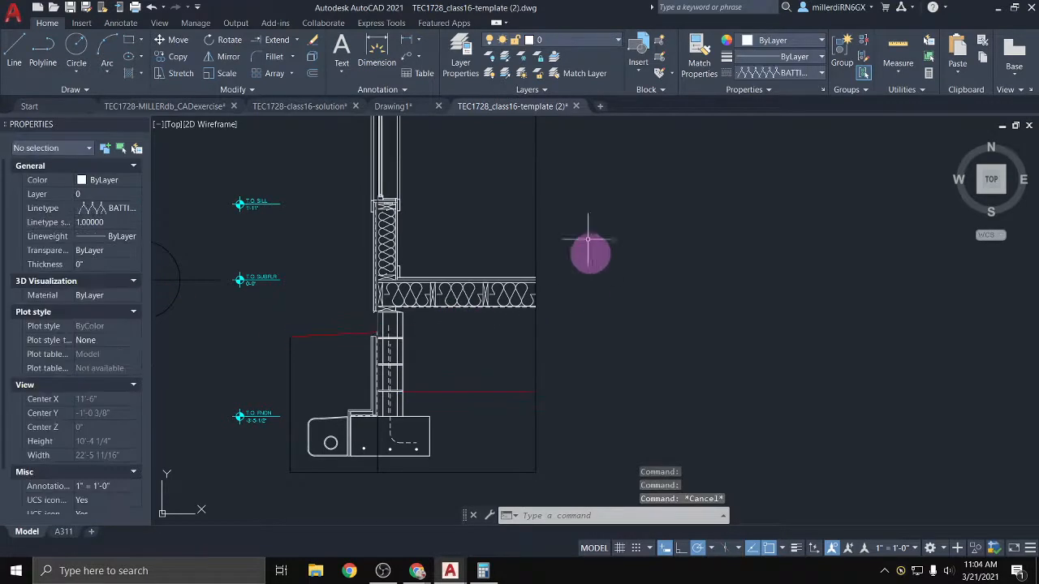
Turn off layer C-SITE-PROP to hide the finished grade lines
left_click(615, 44)
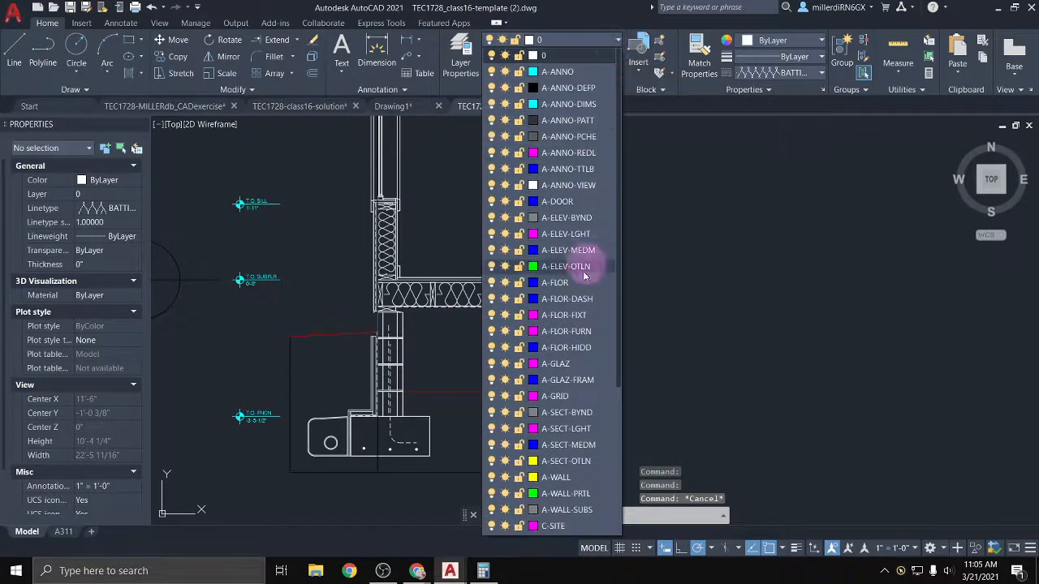
scroll(560, 292, "down", 5)
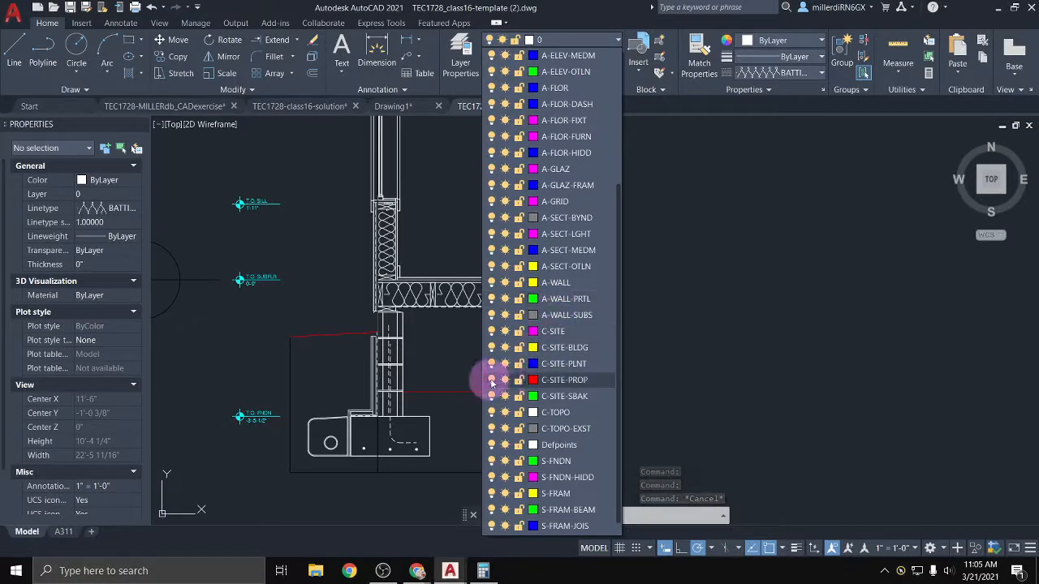
left_click(492, 380)
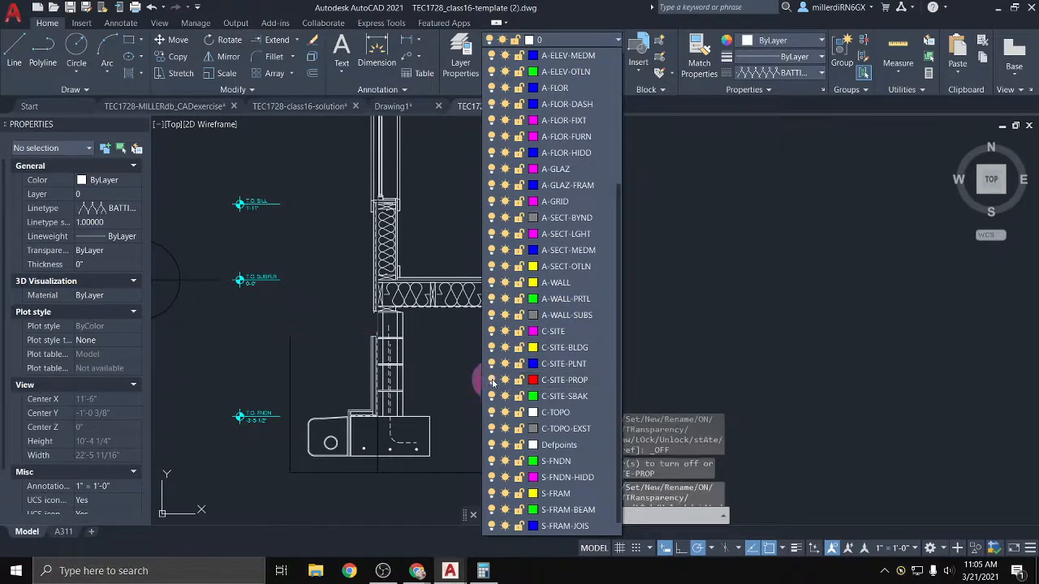
left_click(448, 369)
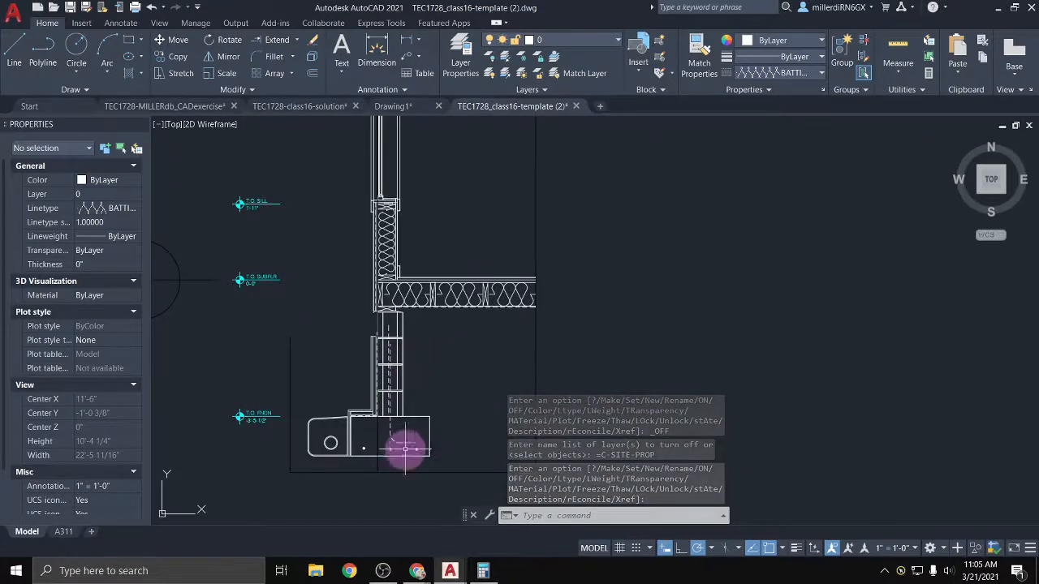
Turn off the section layers A-SECT-OTLN, A-SECT-MEDM, A-SECT-LGHT and A-SECT-BYND
scroll(397, 373, "down", 3)
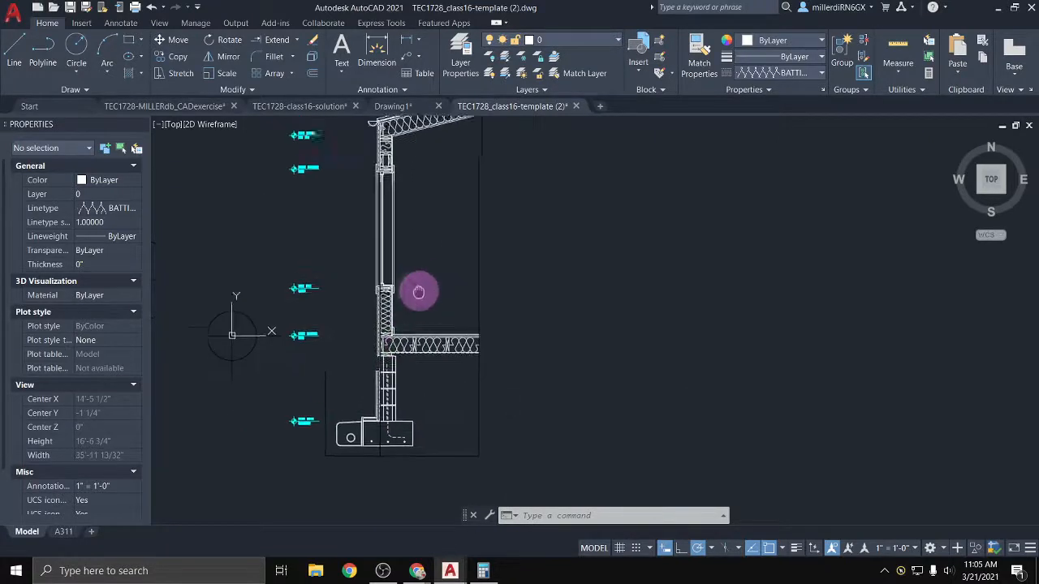
middle_click_drag(420, 292, 408, 402)
scroll(403, 303, "up", 3)
middle_click_drag(410, 316, 434, 160)
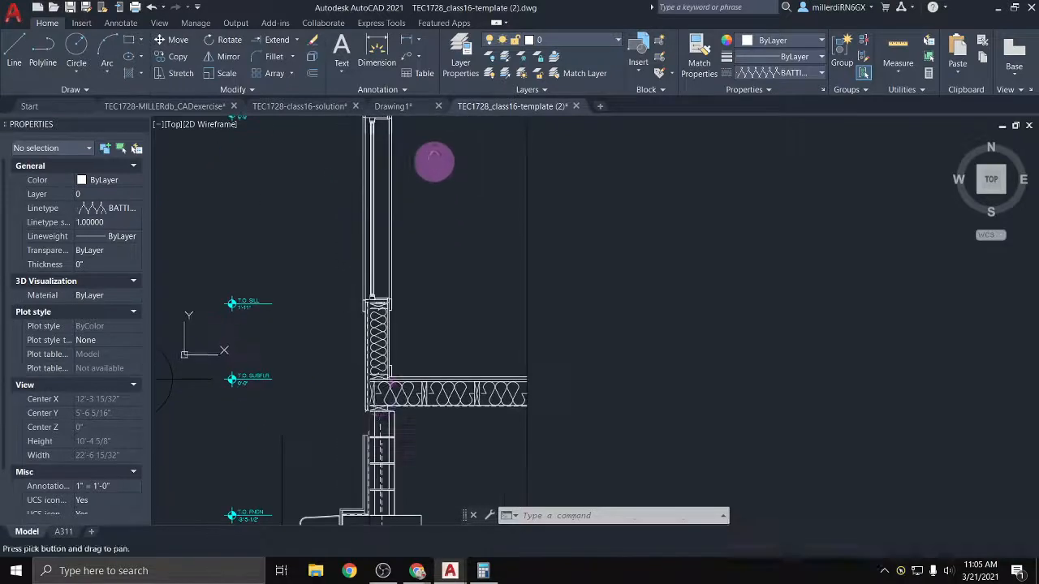
mouse_move(371, 410)
middle_mouse_down()
mouse_move(352, 413)
mouse_move(366, 340)
middle_mouse_up()
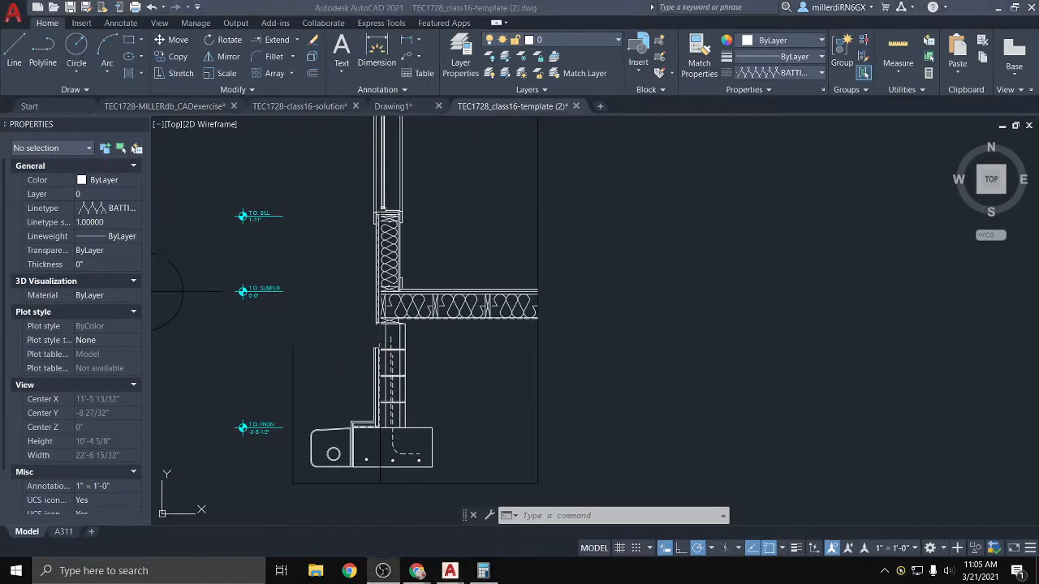
left_click(442, 56)
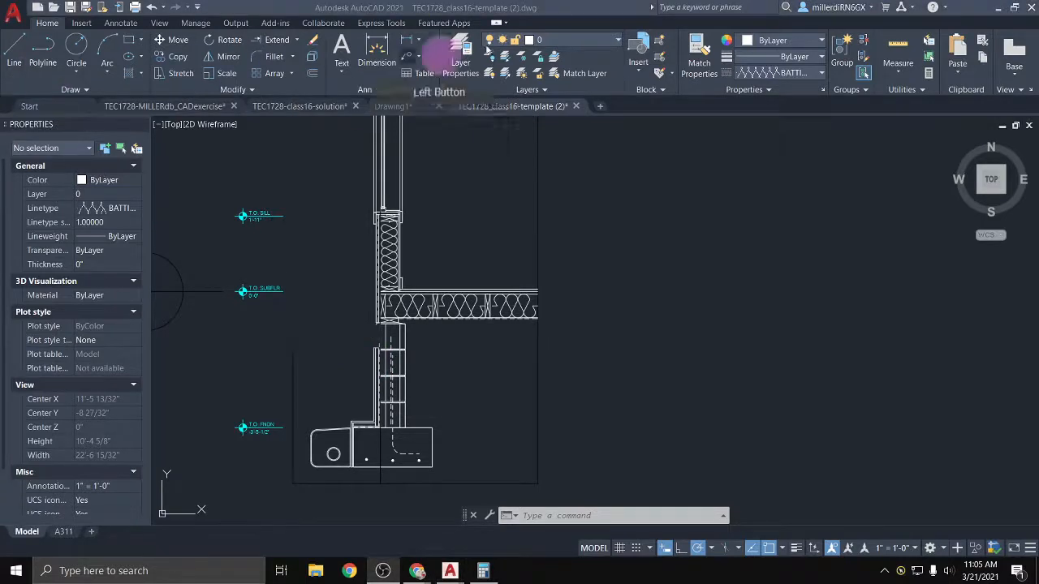
left_click(602, 41)
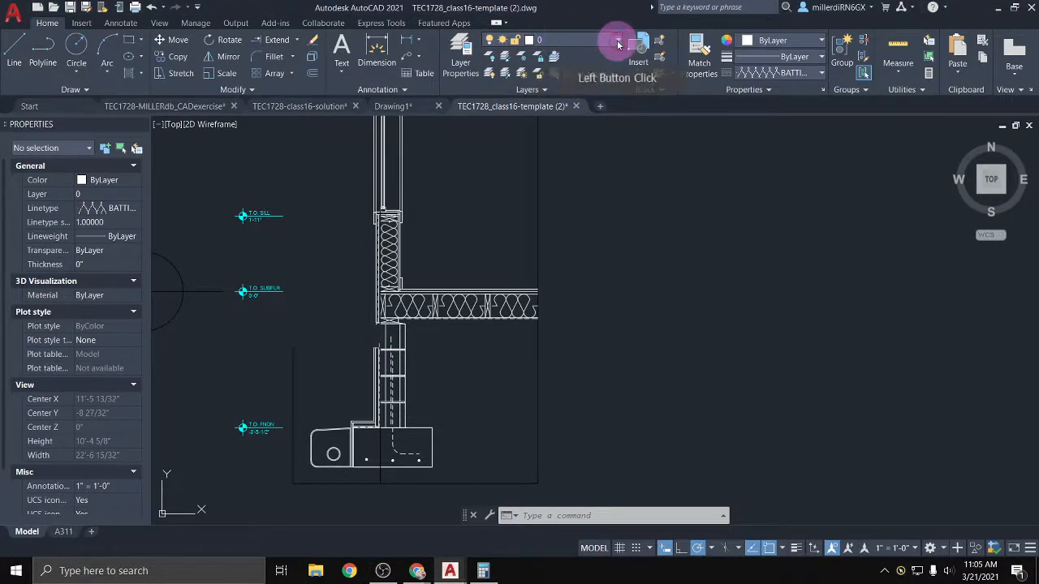
left_click(617, 42)
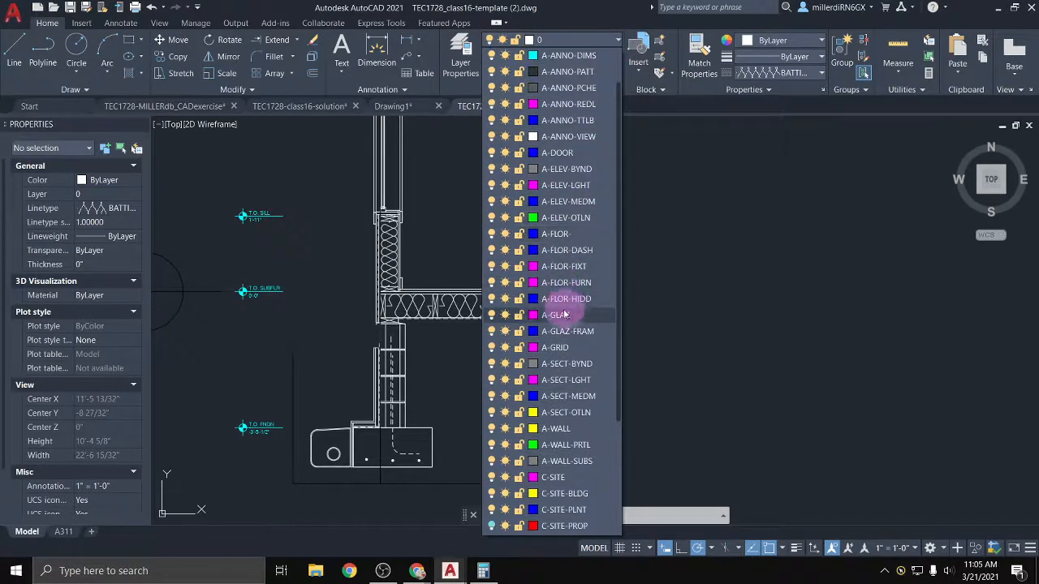
scroll(560, 321, "down", 1)
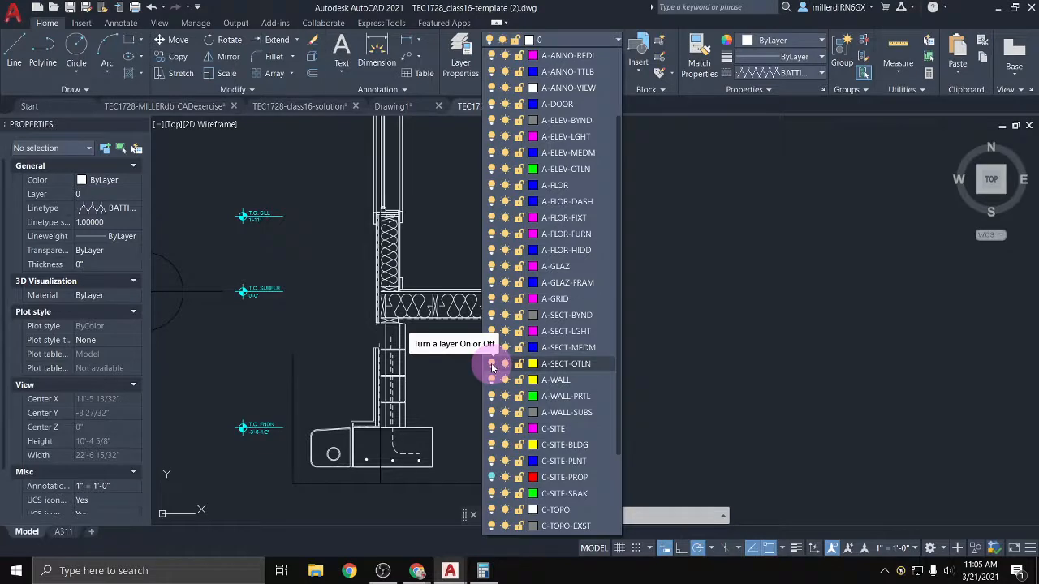
left_click(492, 368)
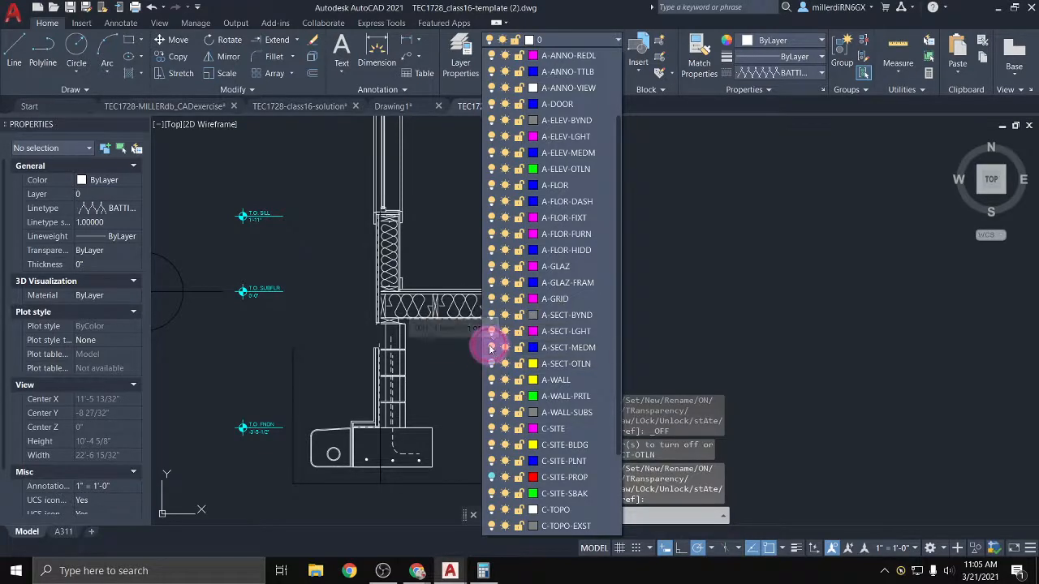
left_click(491, 347)
left_click(492, 332)
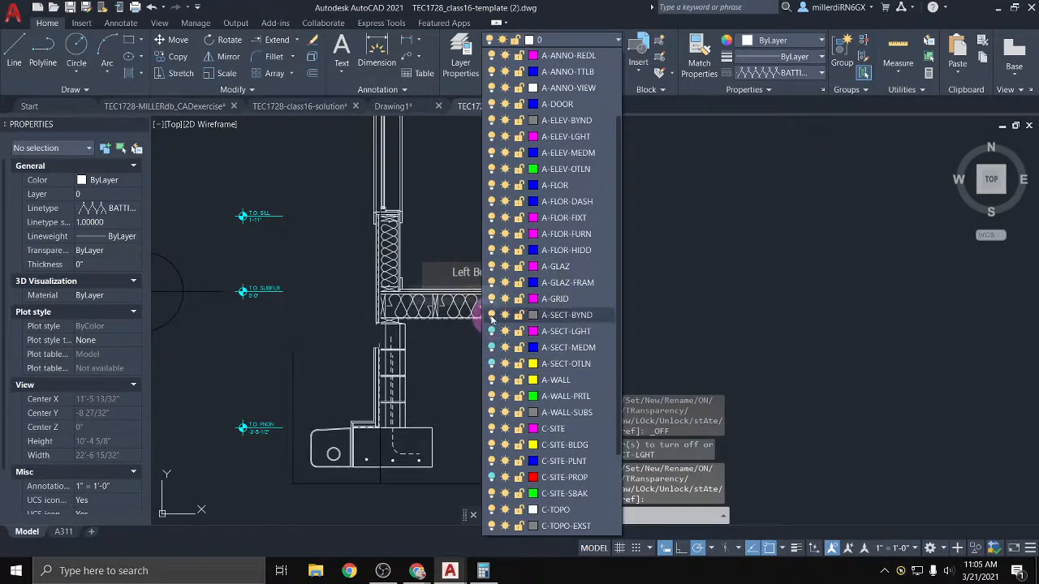
left_click(491, 317)
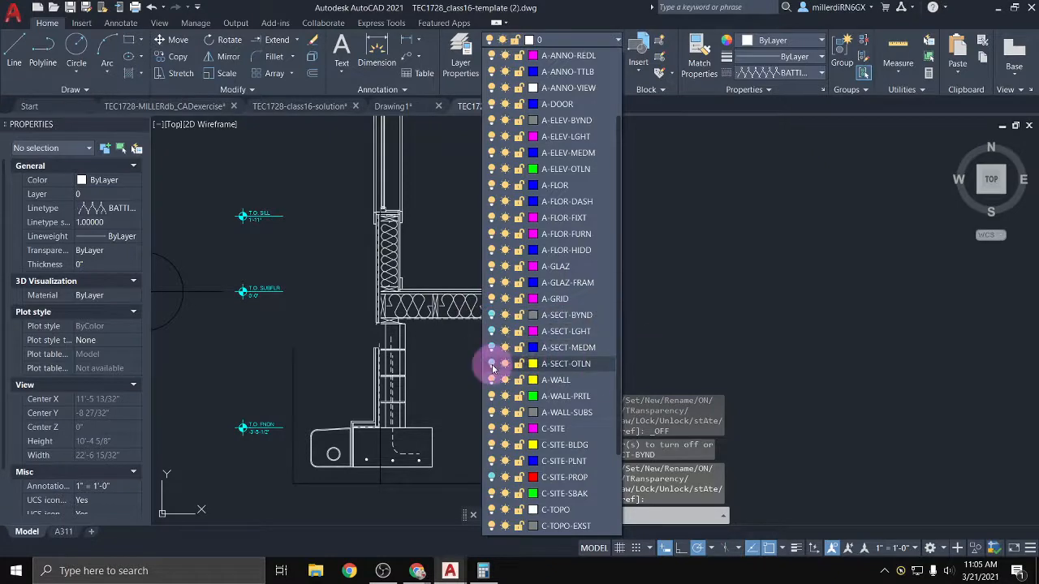
left_click(414, 292)
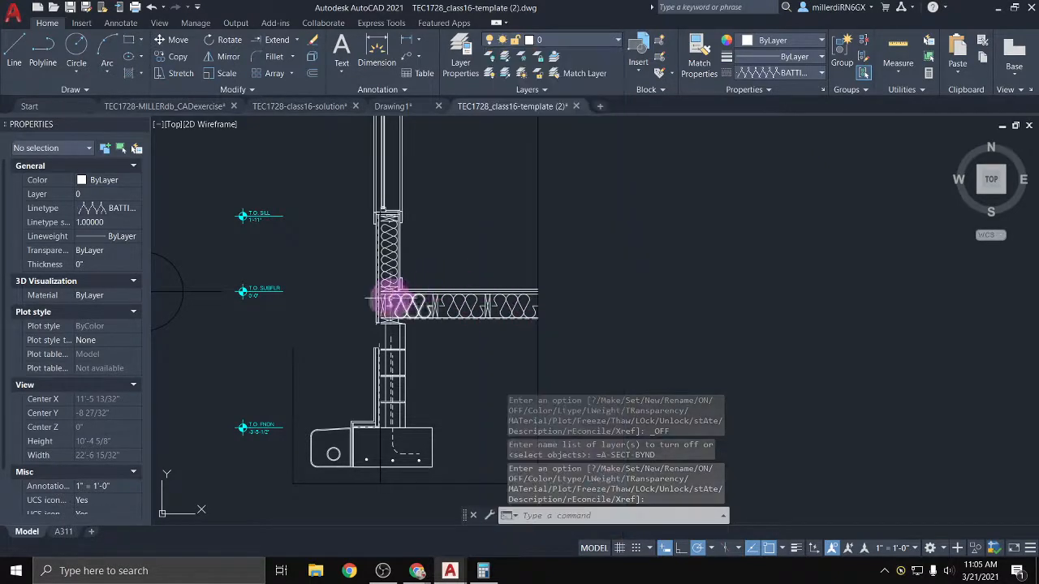
Move the diagonal cross lines of the rim joist and the two blocking members in the floor cavity to layer A-SECT-LGHT
scroll(382, 301, "up", 6)
left_click(377, 305)
left_click(377, 301)
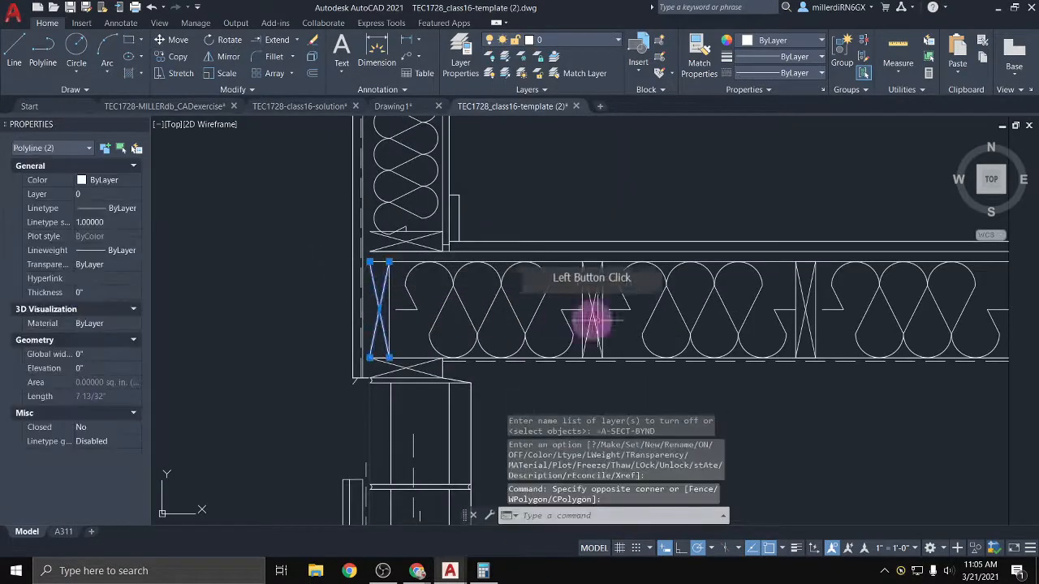
left_click(597, 309)
left_click(590, 303)
left_click(799, 308)
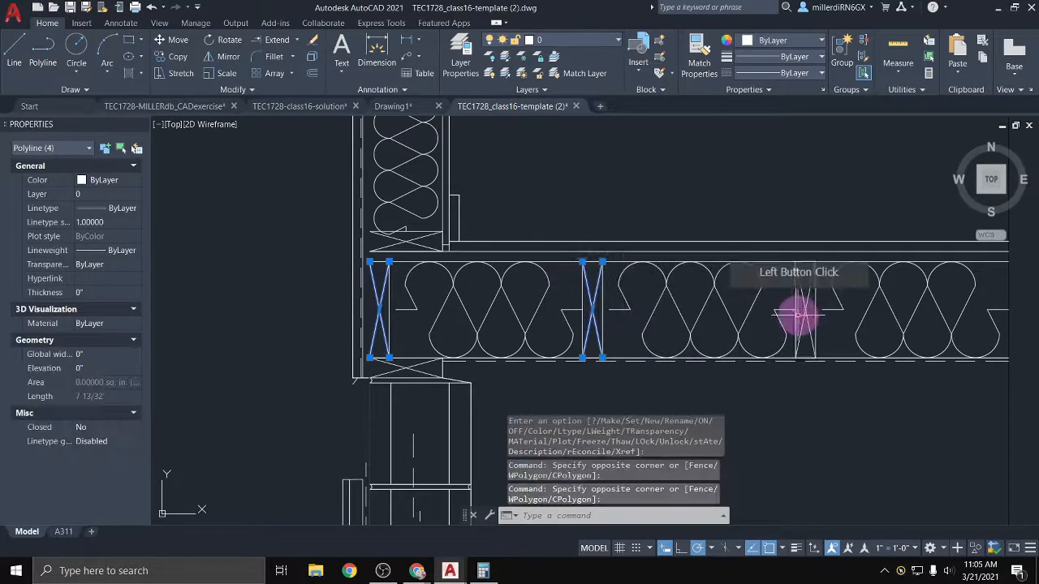
middle_click_drag(799, 308, 673, 309)
left_click(676, 305)
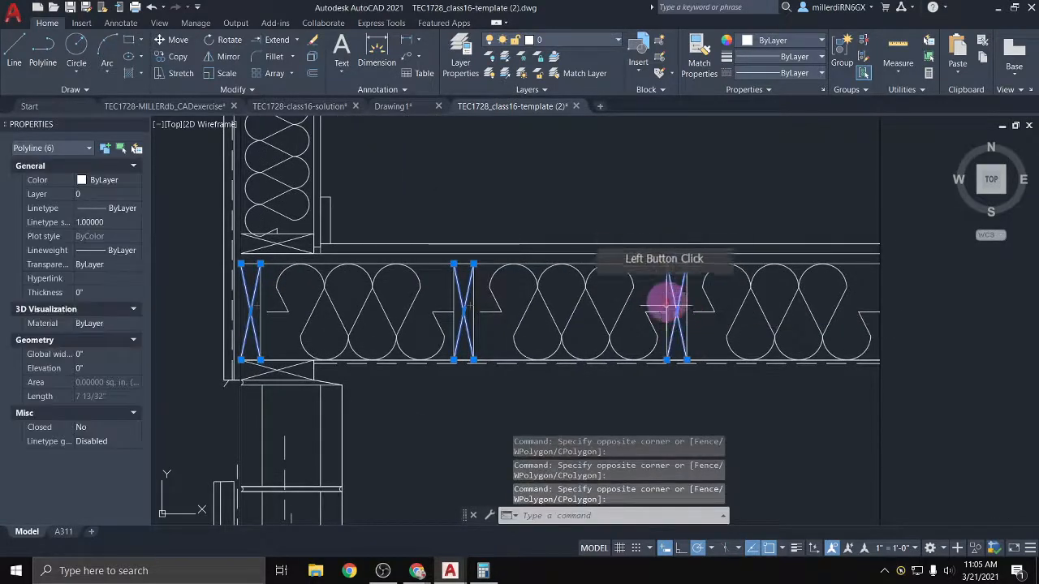
left_click(581, 42)
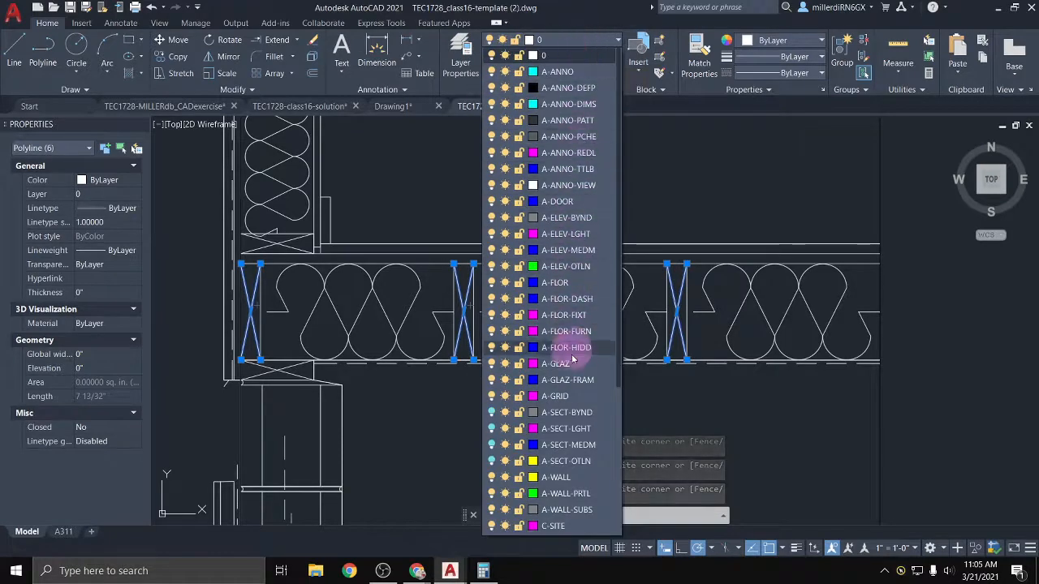
left_click(584, 429)
left_click(584, 430)
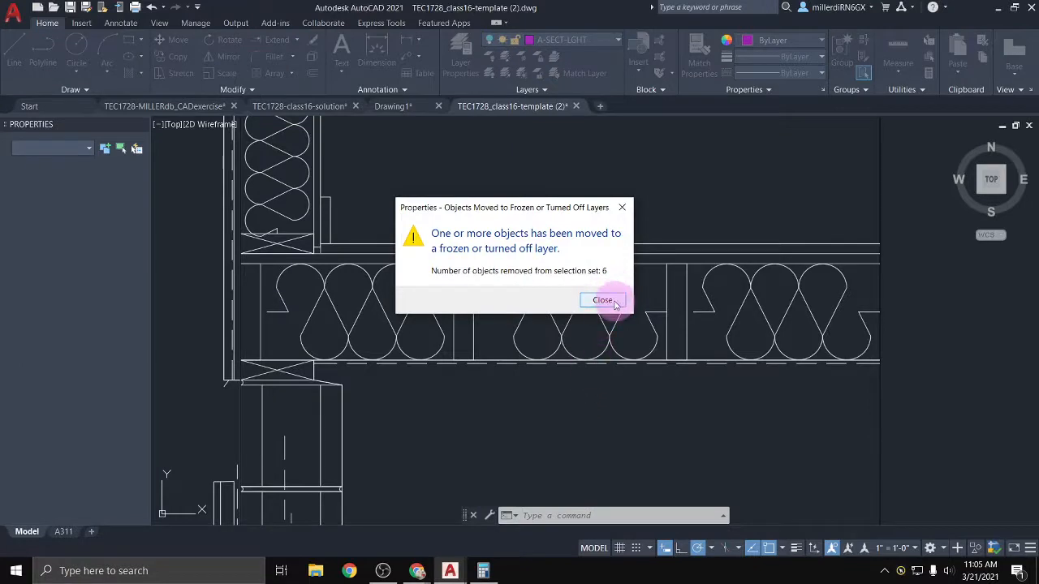
left_click(602, 300)
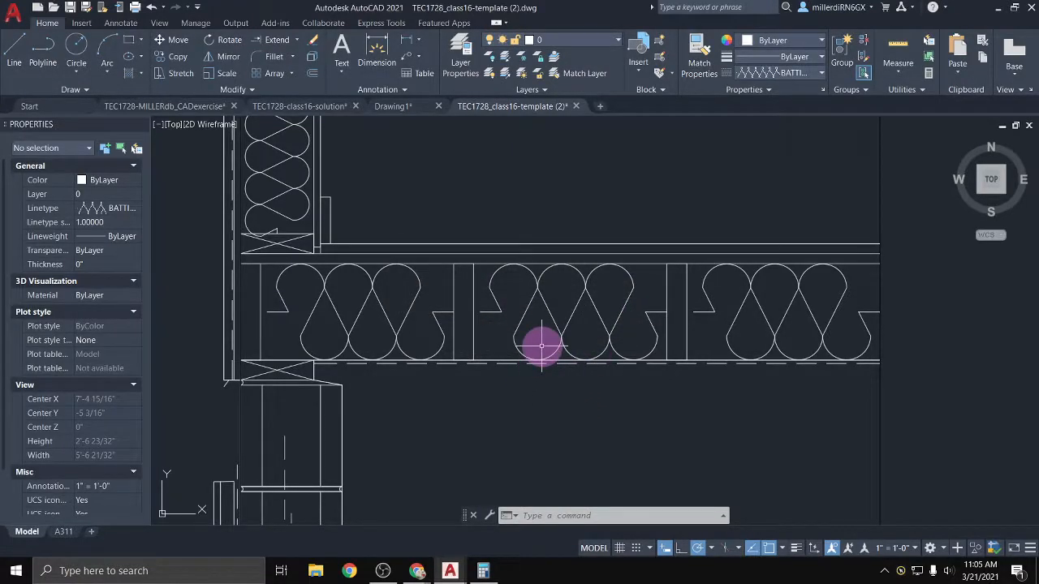
Move the interior finish profile along the wall and floor, plus the exterior cladding profile, to layer A-SECT-OTLN
scroll(461, 200, "down", 2)
middle_click_drag(461, 200, 436, 315)
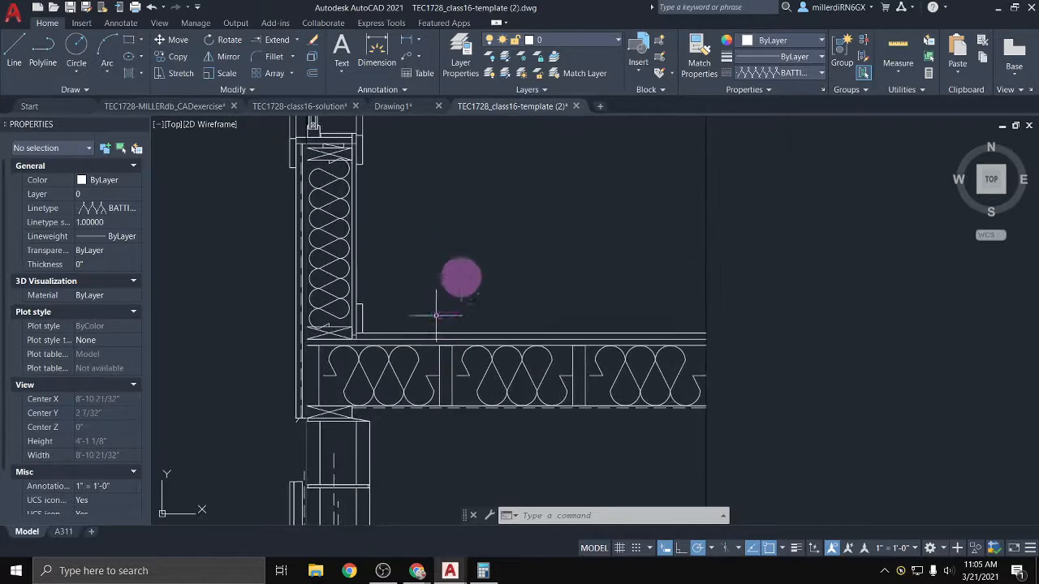
left_click(357, 266)
scroll(371, 274, "up", 3)
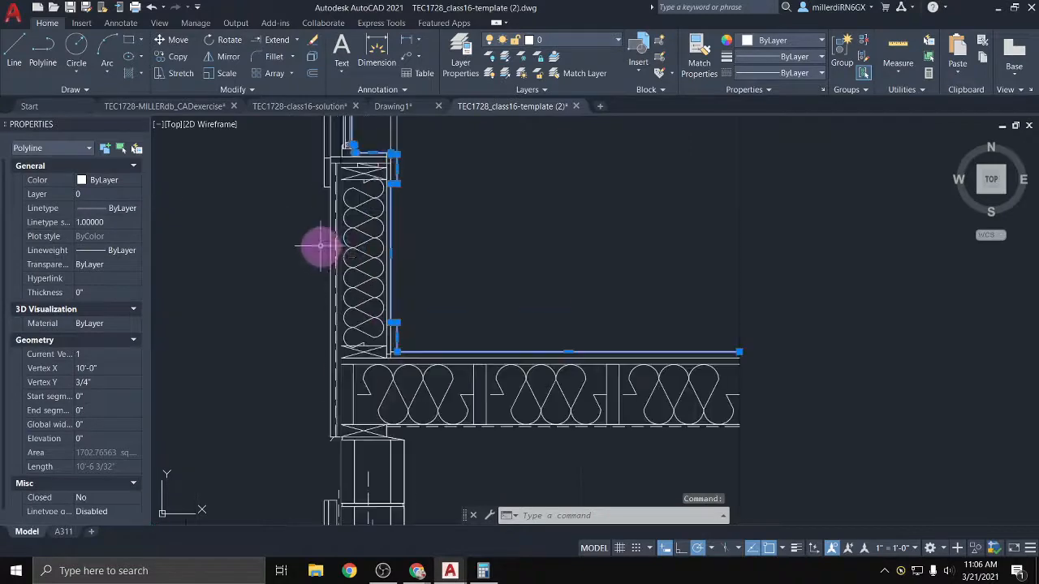
left_click(333, 262)
scroll(329, 262, "down", 3)
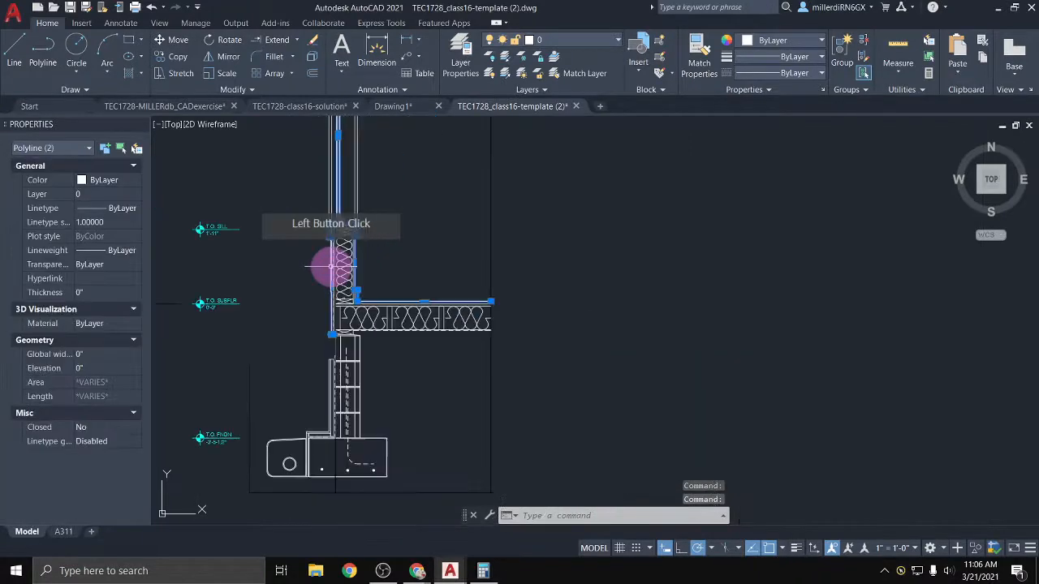
left_click(581, 42)
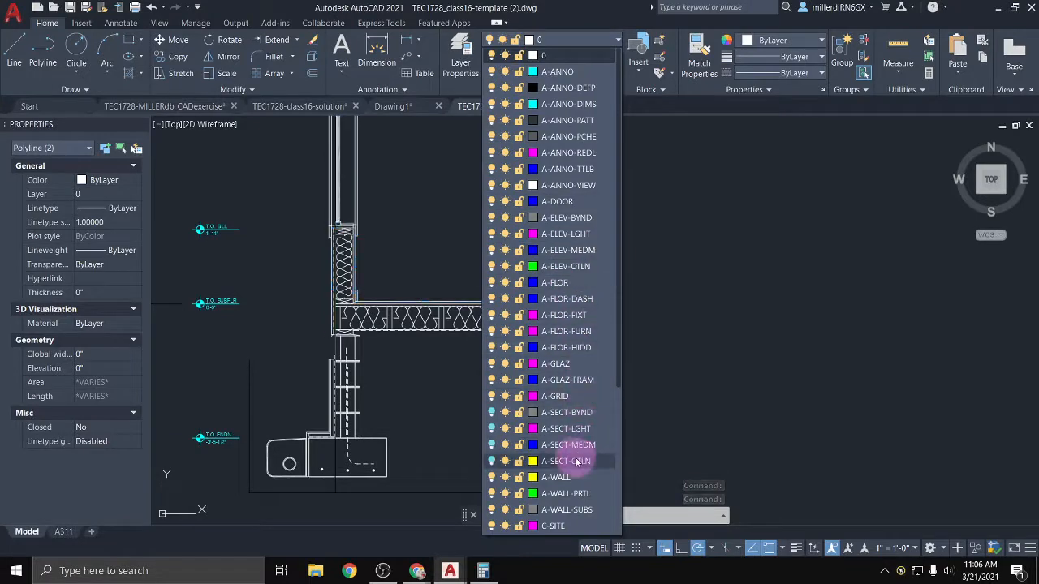
left_click(572, 461)
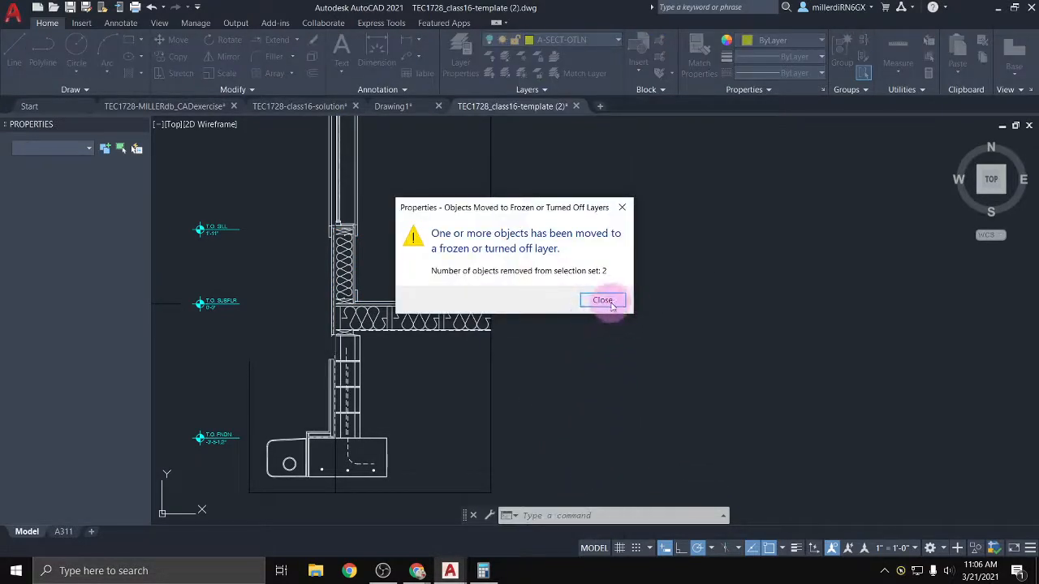
left_click(607, 301)
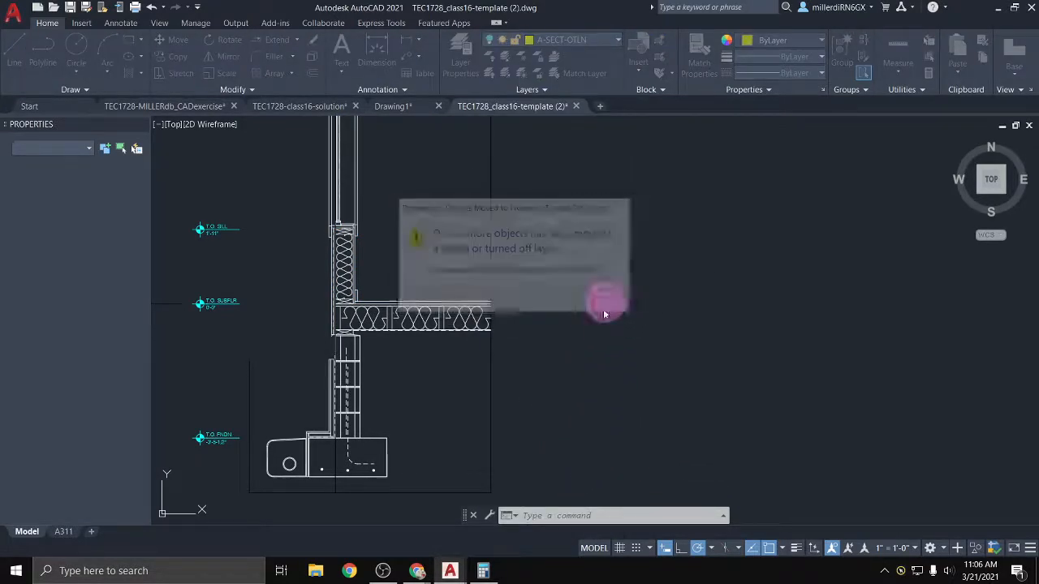
left_click(591, 359)
left_click(441, 219)
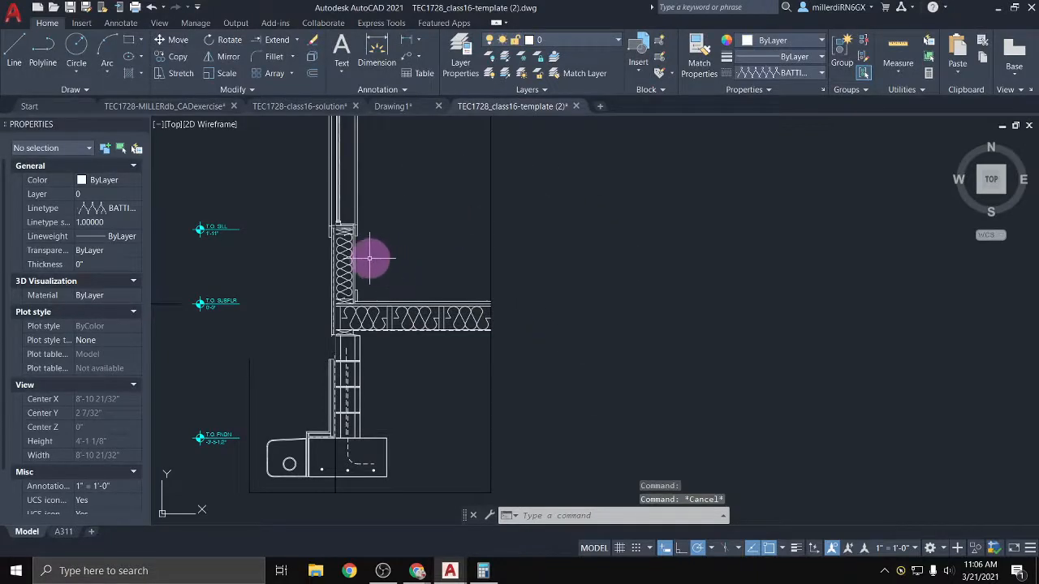
Turn the section layers A-SECT-OTLN, A-SECT-MEDM, A-SECT-LGHT and A-SECT-BYND back on
mouse_move(369, 258)
middle_mouse_down()
mouse_move(383, 268)
mouse_move(452, 260)
mouse_move(463, 301)
mouse_move(471, 258)
middle_mouse_up()
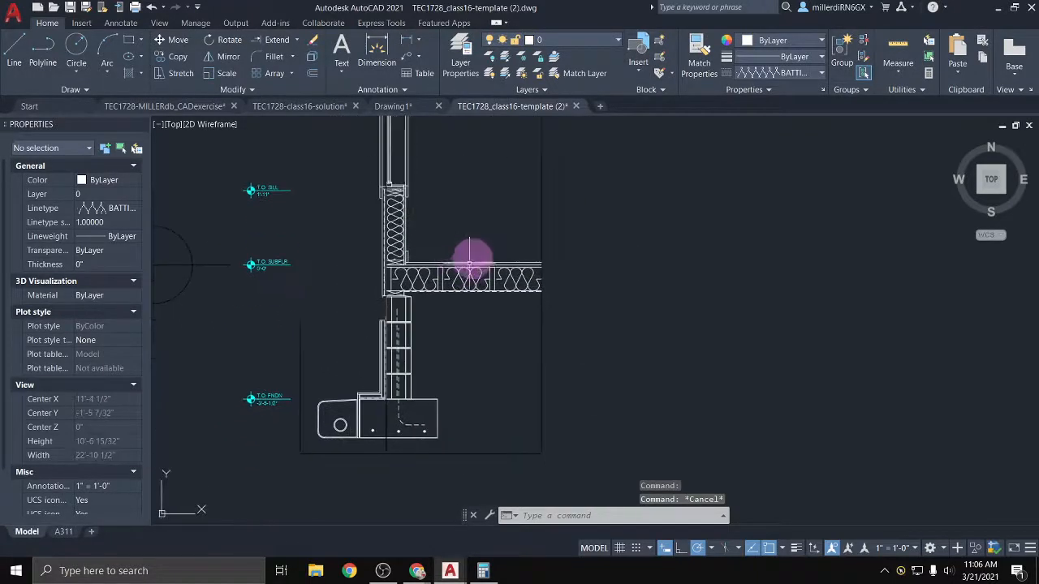
left_click(587, 43)
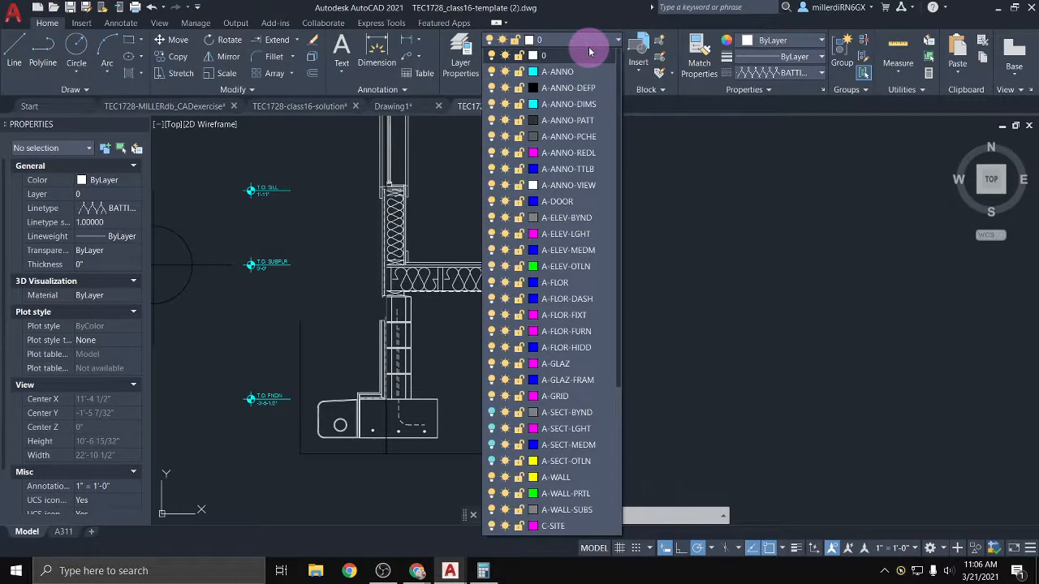
left_click(491, 459)
left_click(491, 448)
left_click(491, 432)
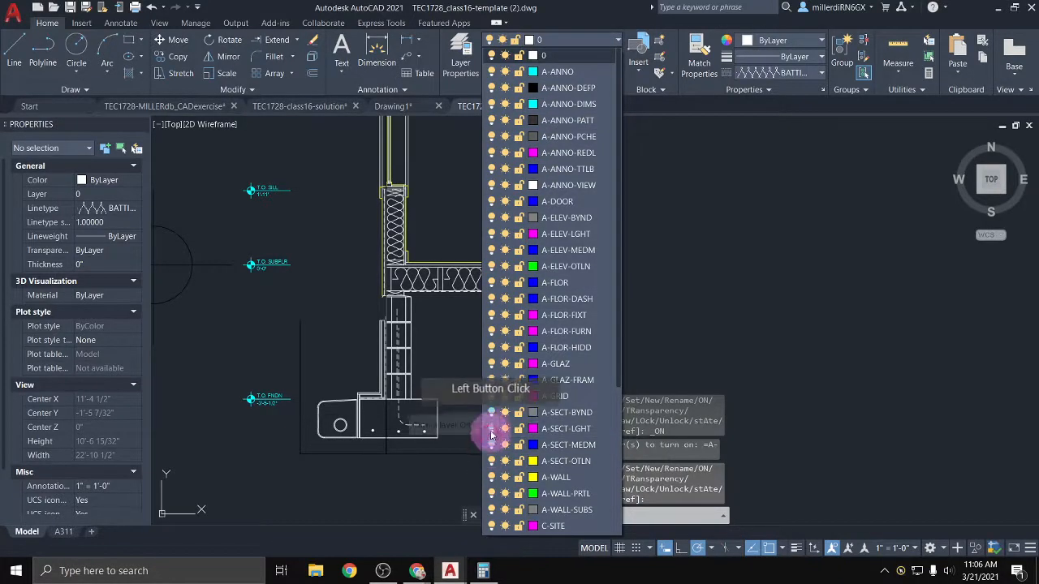
left_click(491, 415)
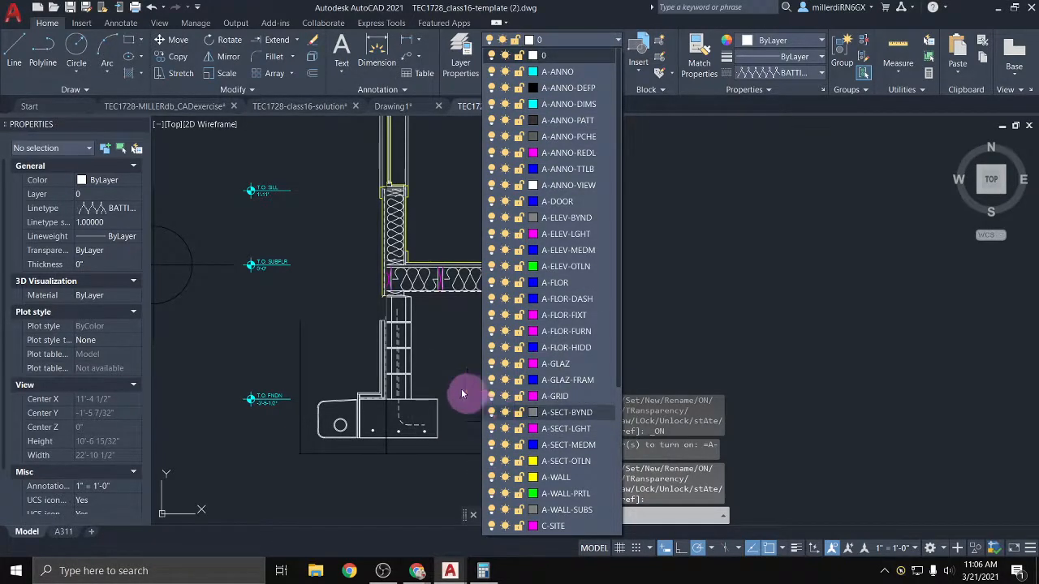
scroll(397, 272, "up", 8)
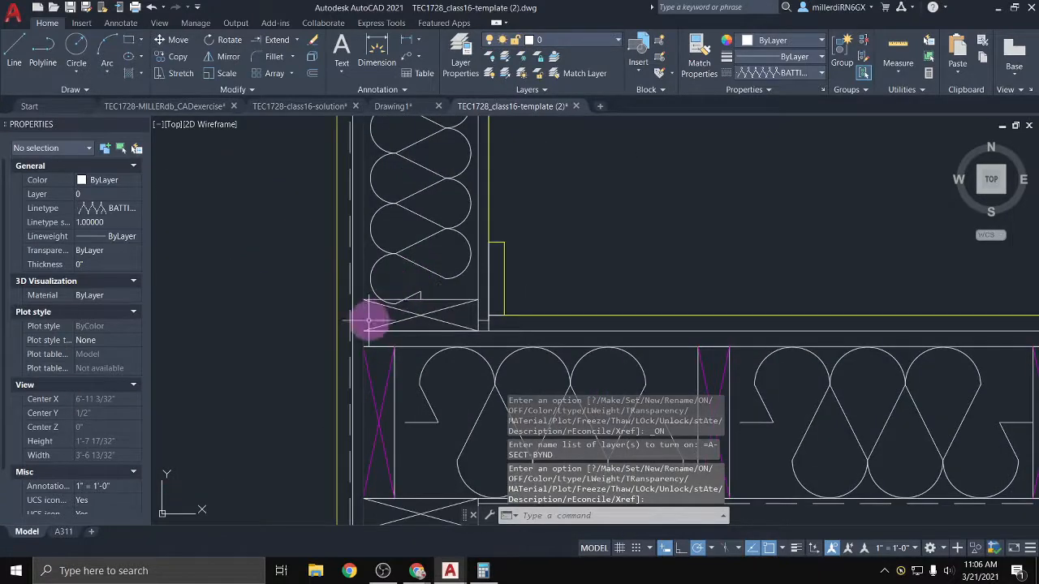
scroll(403, 344, "down", 6)
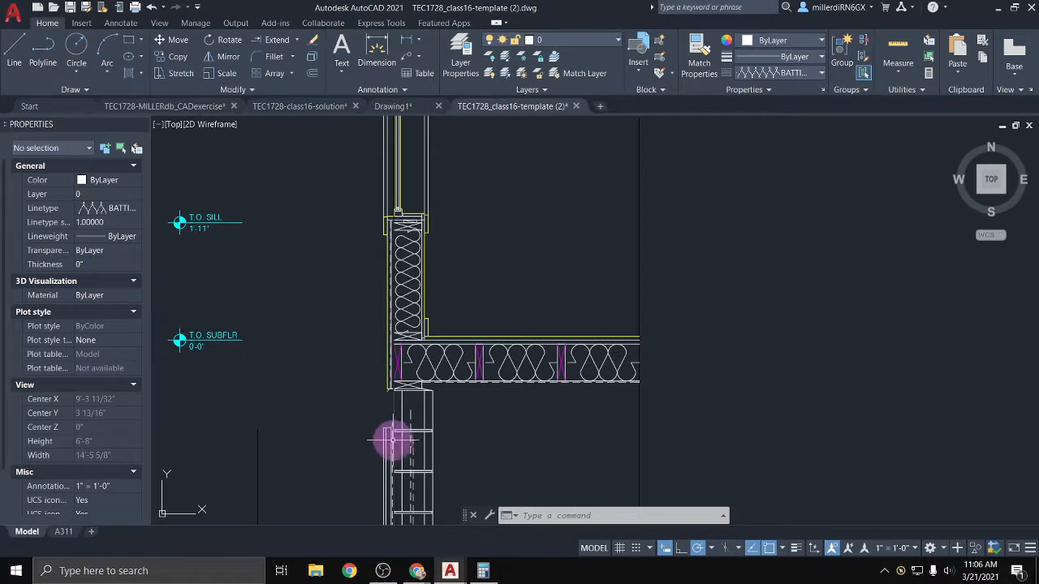
mouse_move(393, 438)
middle_mouse_down()
mouse_move(380, 425)
mouse_move(390, 361)
middle_mouse_up()
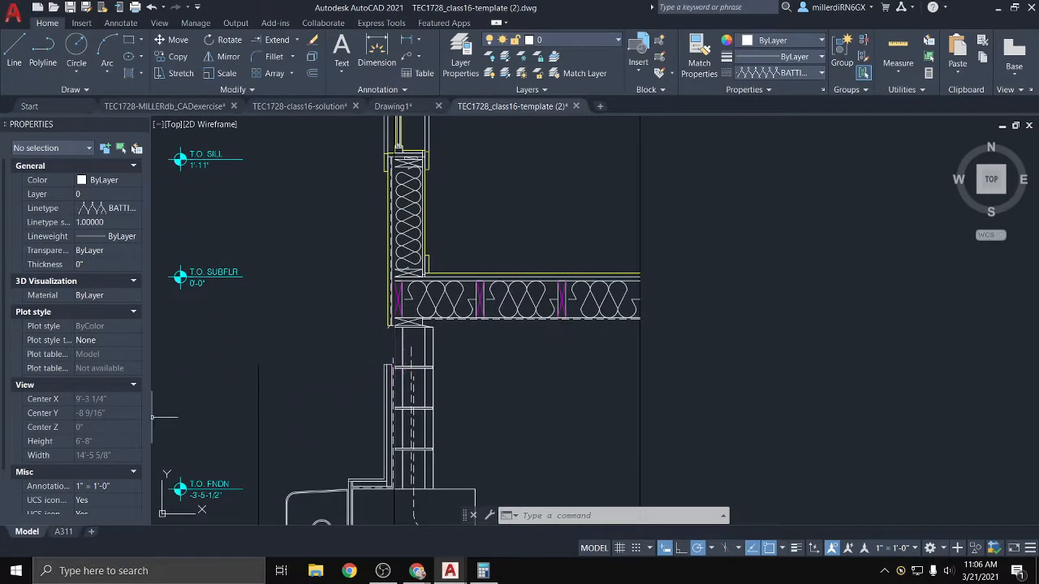
key("alt+Tab")
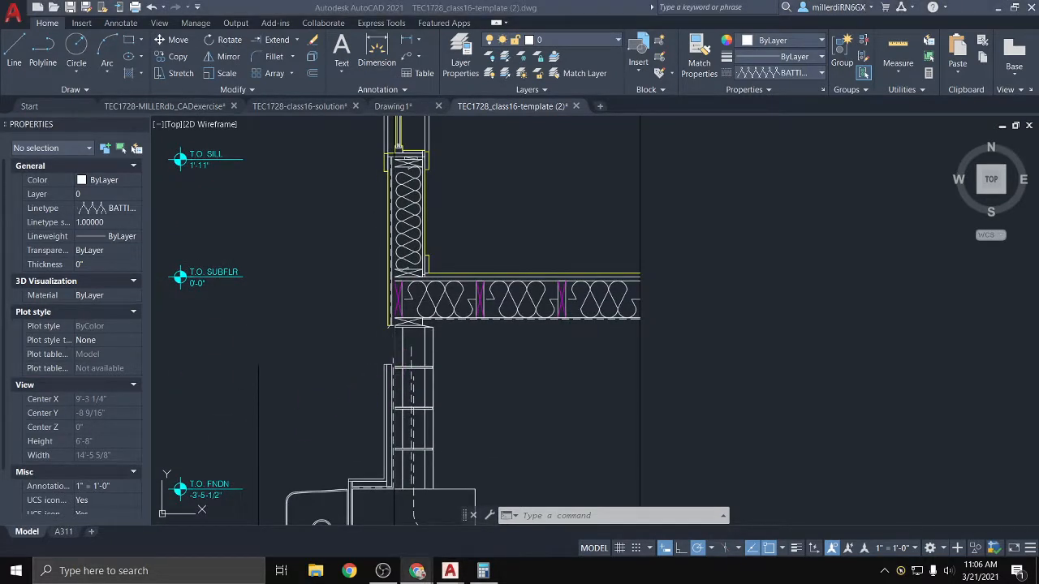
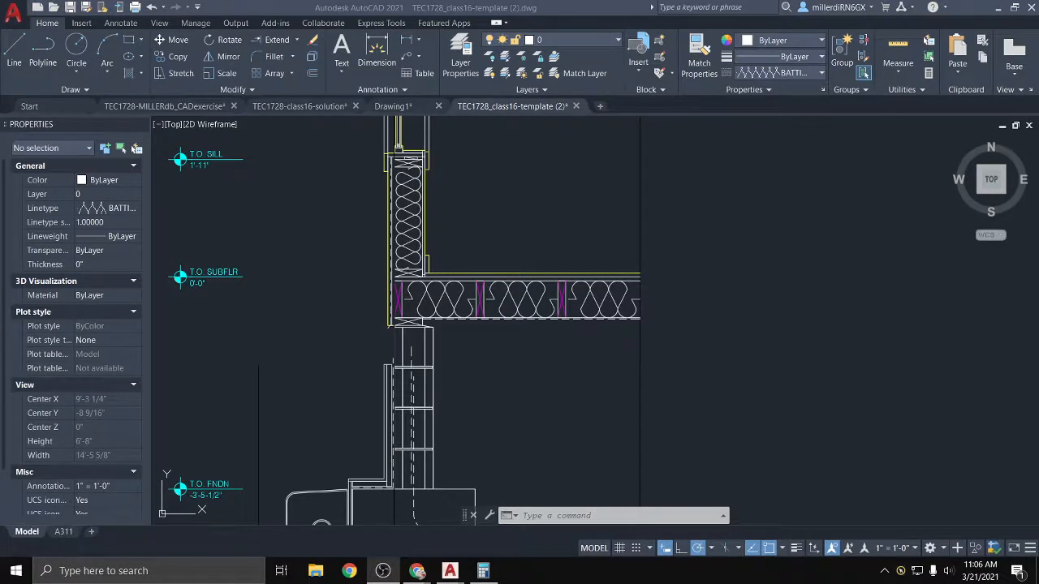
left_click(367, 400)
Move the double outline around the drain pipe and the board outlines along the footing and foundation wall to layer A-SECT-MEDM
middle_click_drag(379, 350, 442, 158)
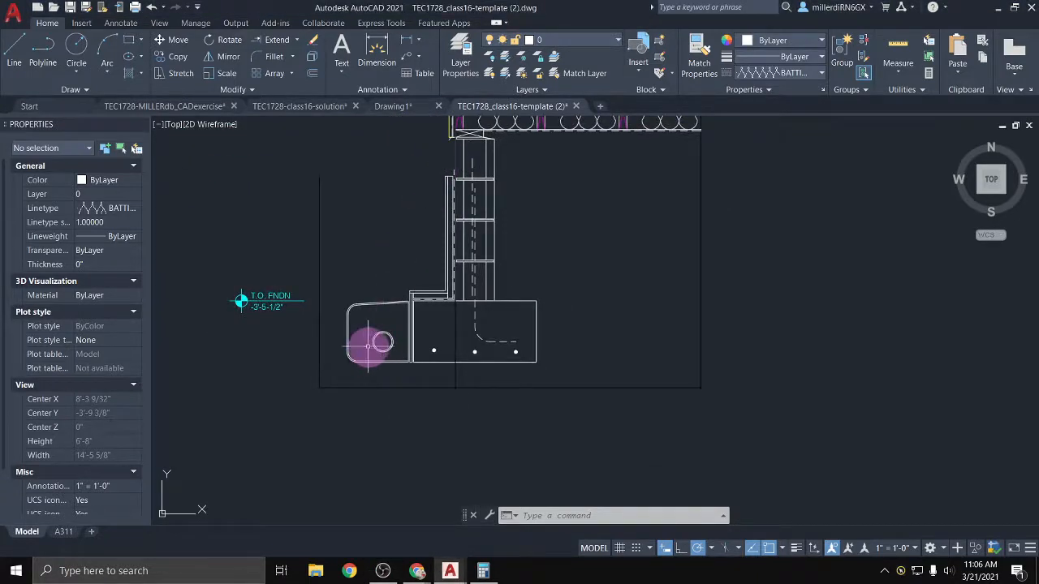
scroll(353, 379, "up", 2)
left_click(364, 325)
left_click(364, 332)
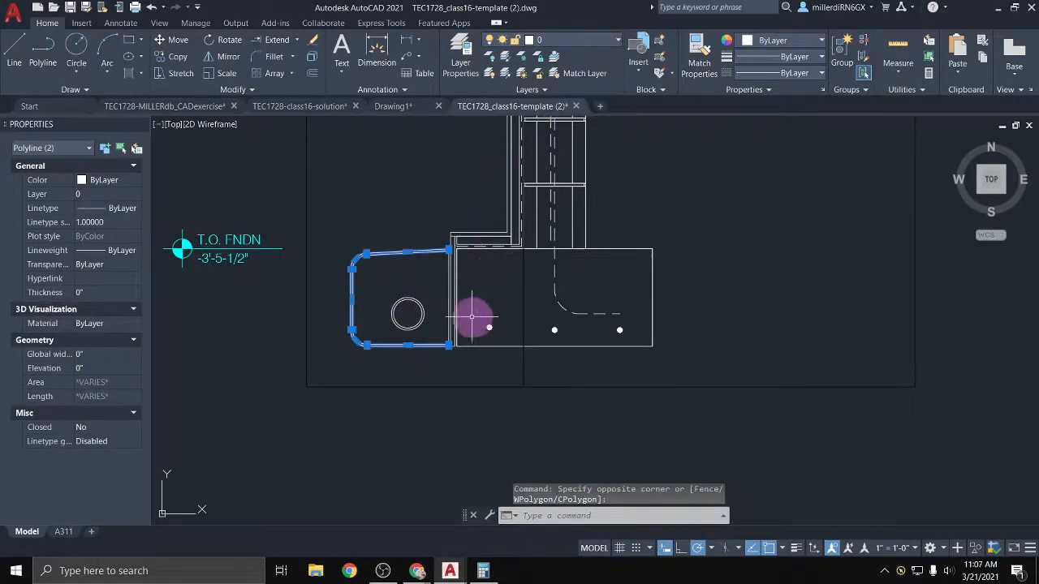
scroll(466, 353, "up", 4)
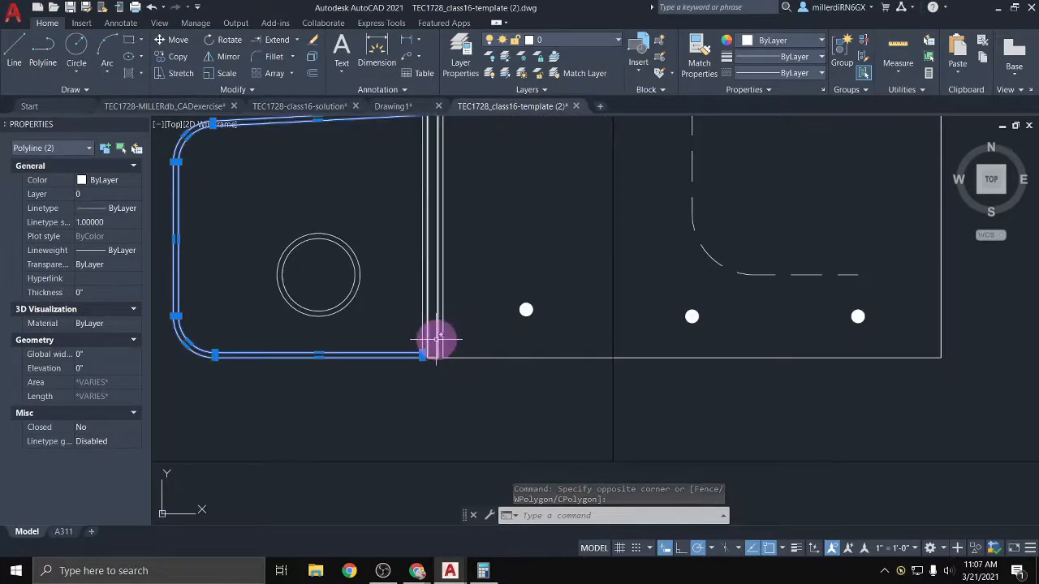
left_click(434, 337)
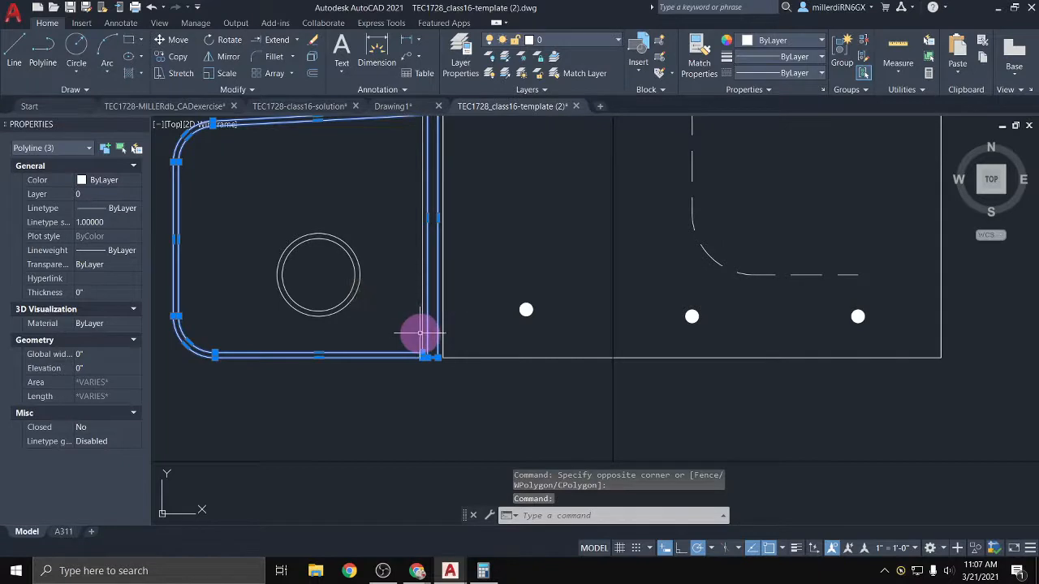
middle_click_drag(422, 233, 373, 413)
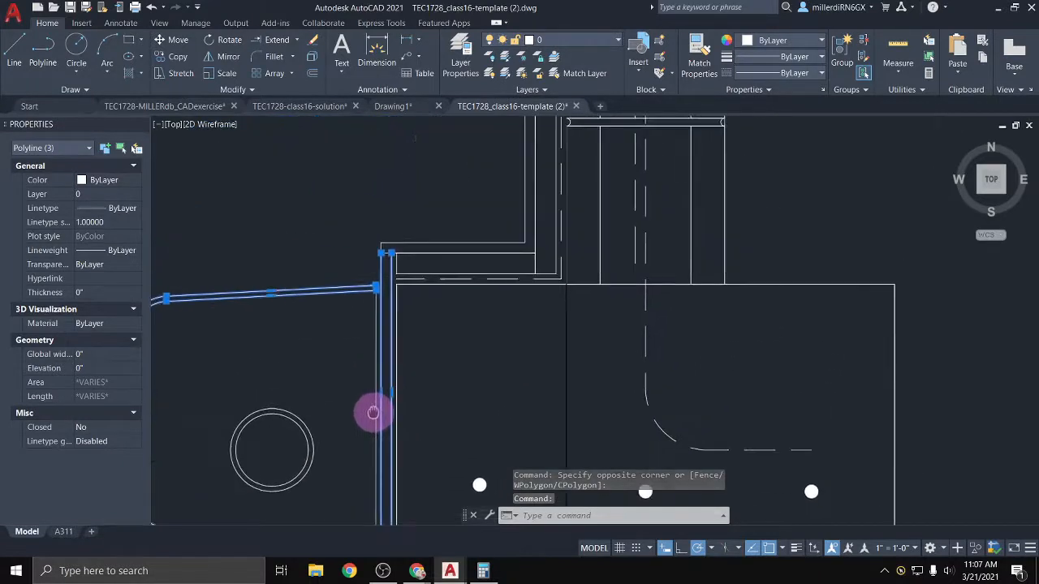
left_click(379, 337)
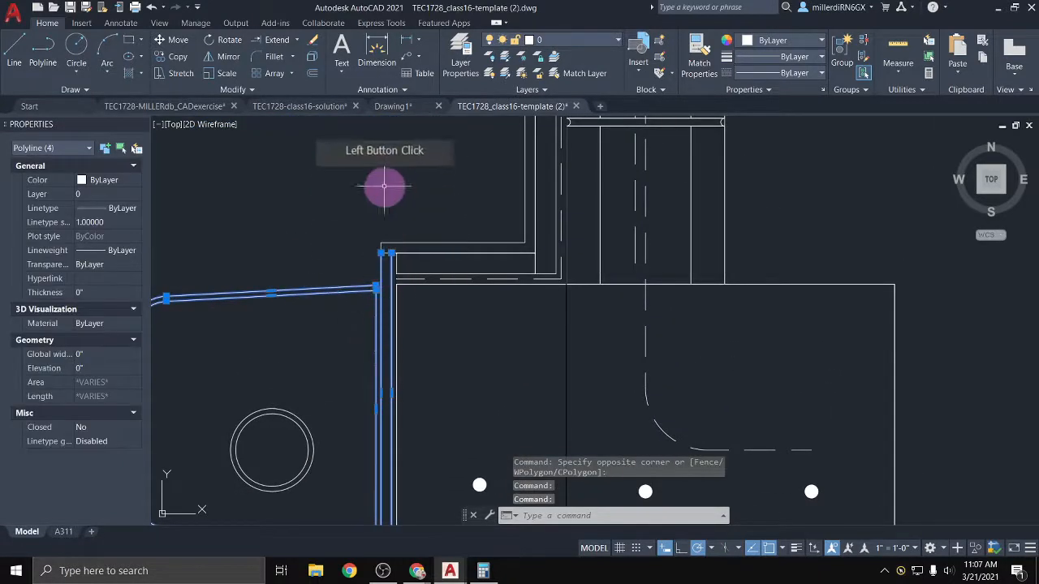
left_click(396, 242)
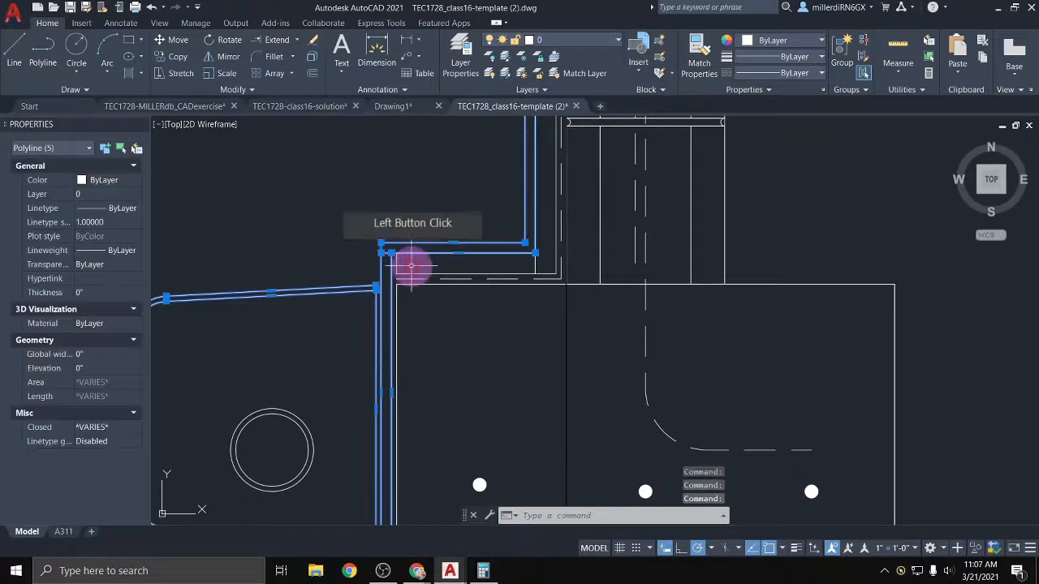
left_click(547, 267)
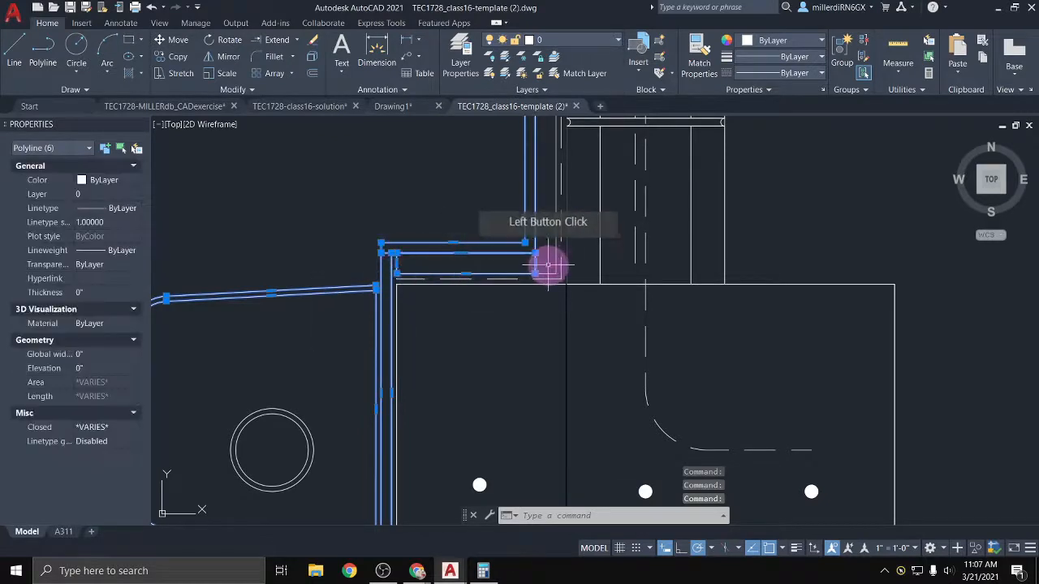
left_click(561, 168)
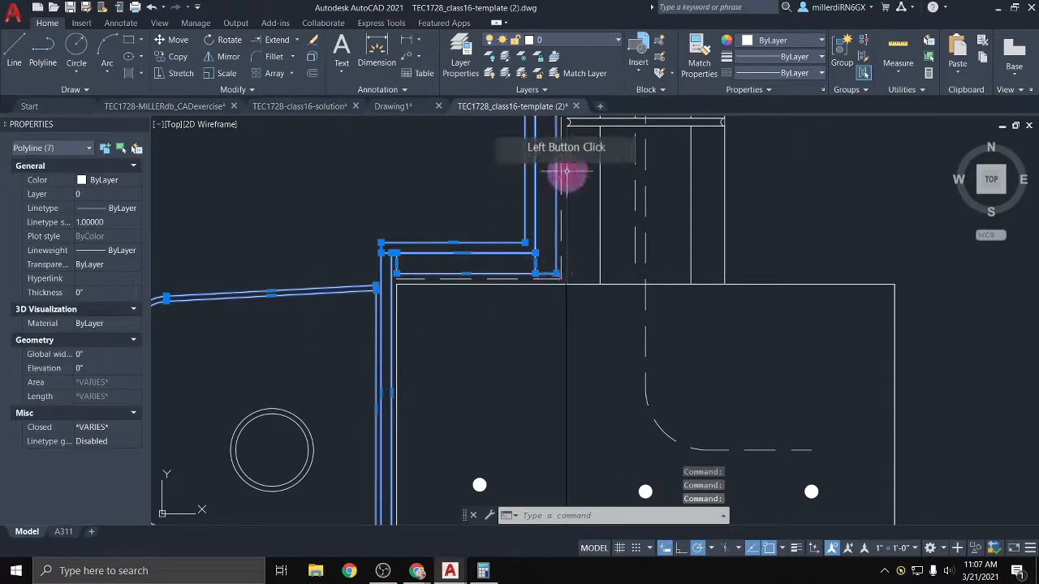
left_click(568, 42)
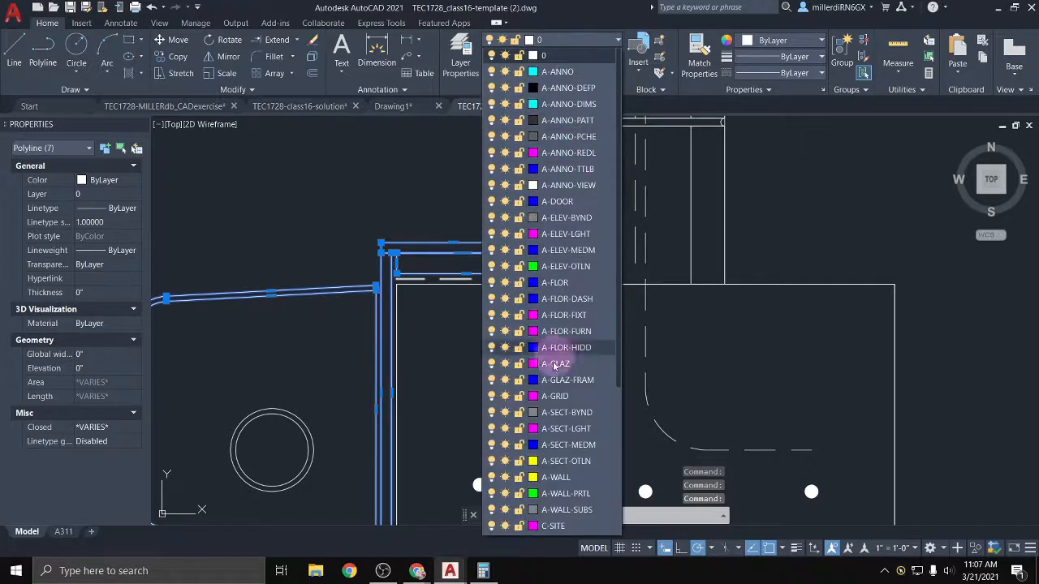
left_click(568, 445)
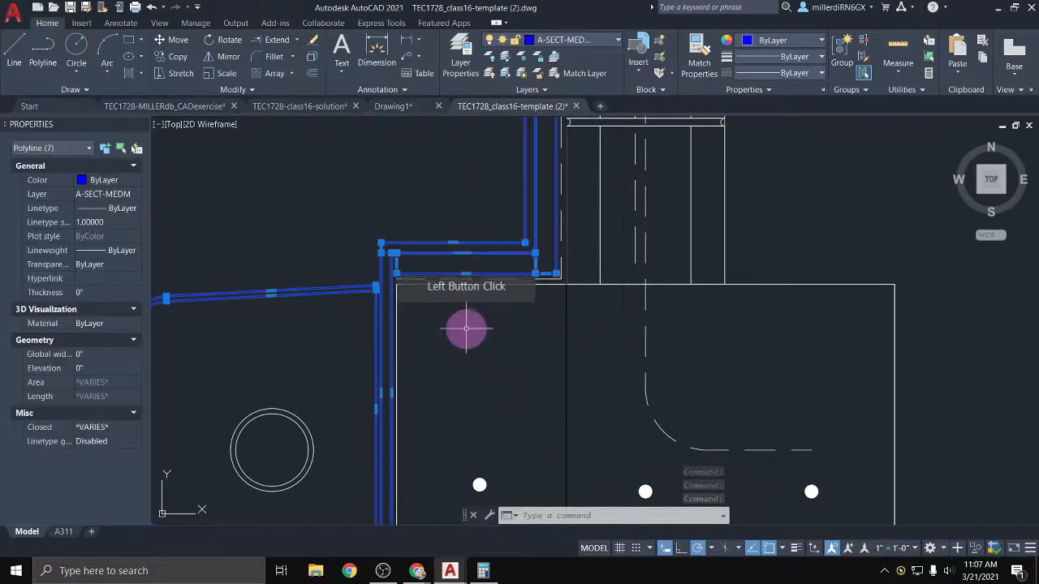
key("Escape")
Move the short segment closing the upper end of the drain's double outline to layer A-SECT-MEDM
scroll(381, 284, "up", 3)
left_click(384, 297)
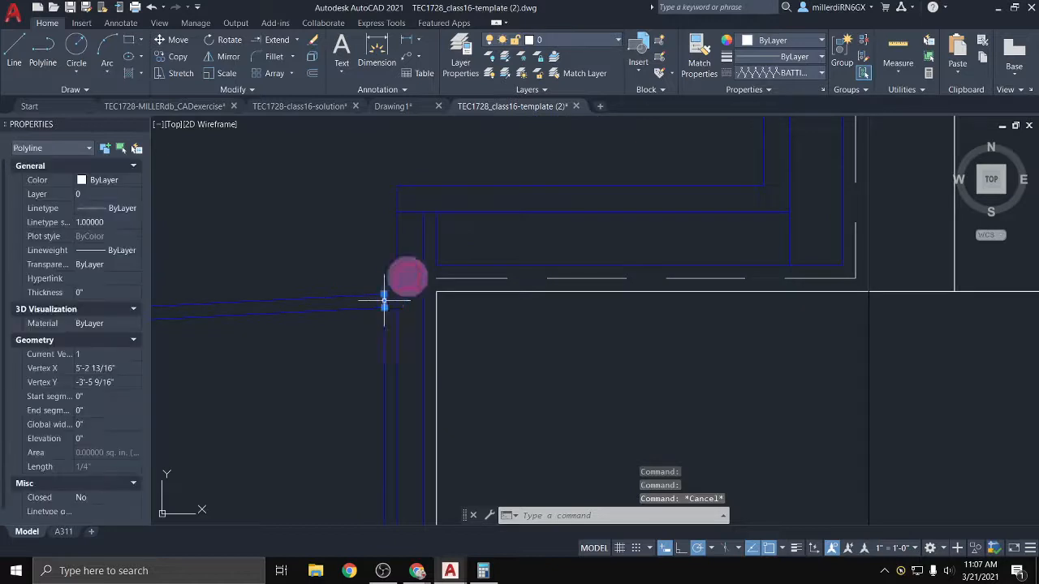
left_click(601, 51)
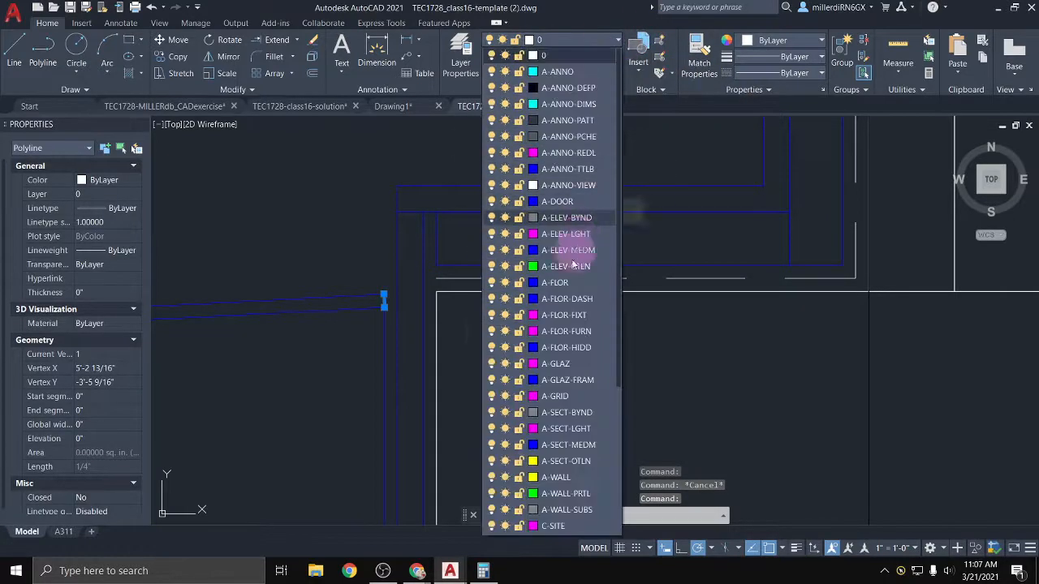
left_click(556, 447)
key("Escape")
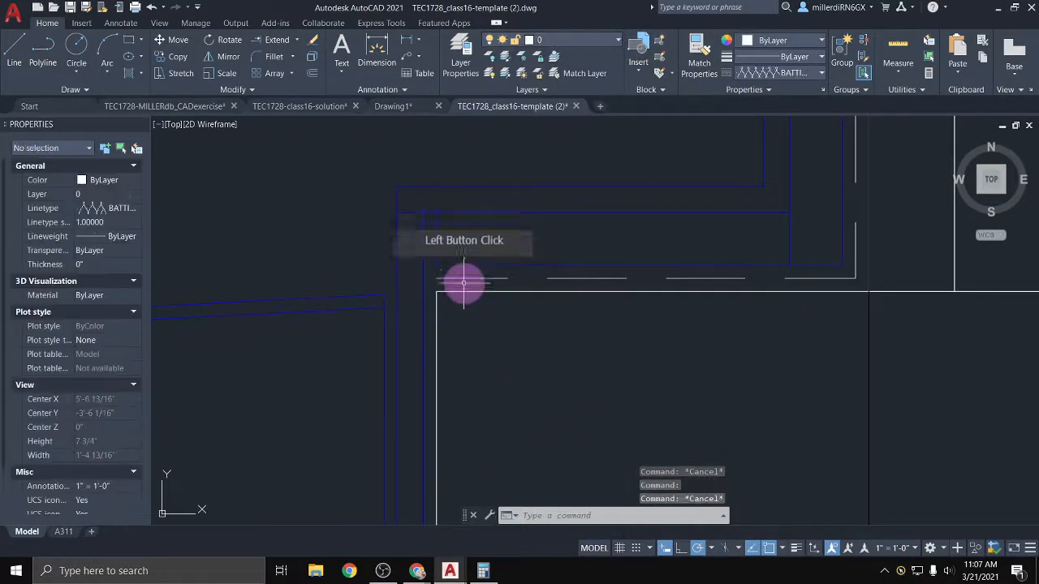
Move the dashed membrane line, the dashed reinforcing bars and the lower block shells and mortar joints of the foundation wall to layer A-SECT-MEDM
left_click(474, 281)
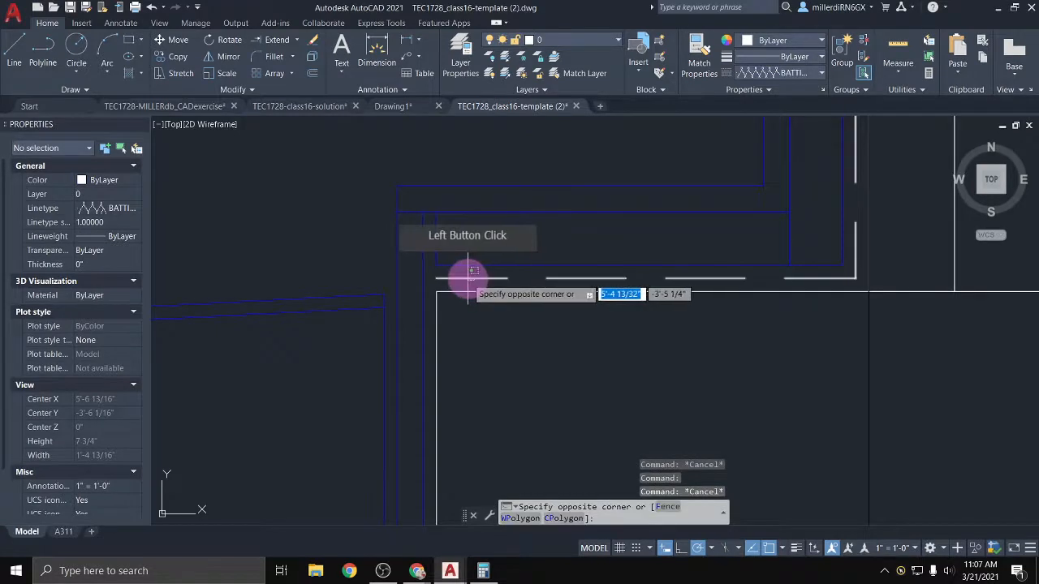
left_click(470, 280)
scroll(467, 280, "down", 4)
middle_click_drag(679, 274, 520, 313)
left_click(534, 296)
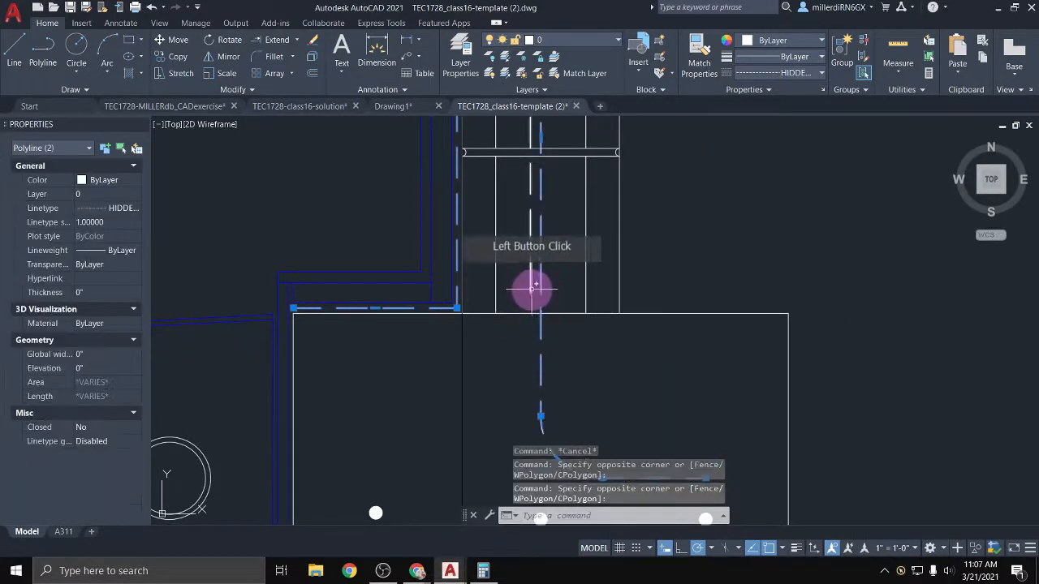
left_click(529, 308)
left_click(526, 312)
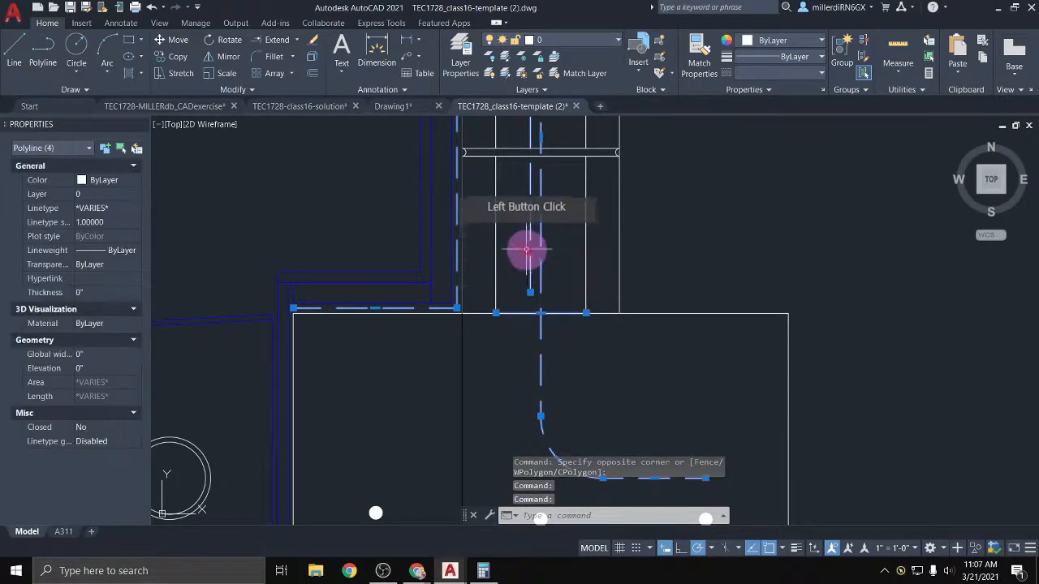
middle_click_drag(527, 249, 501, 405)
left_click(471, 375)
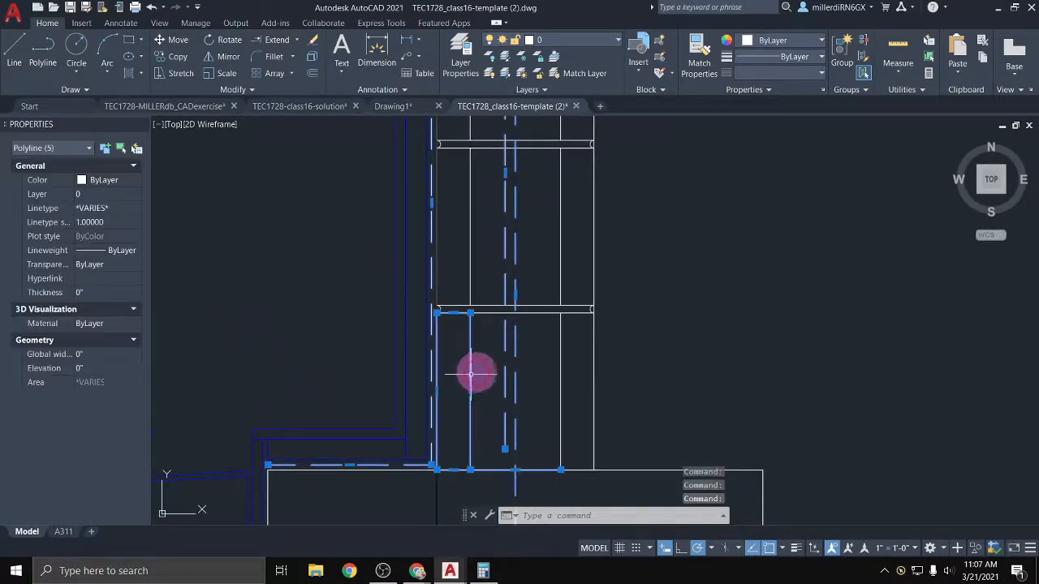
left_click(560, 354)
left_click(587, 299)
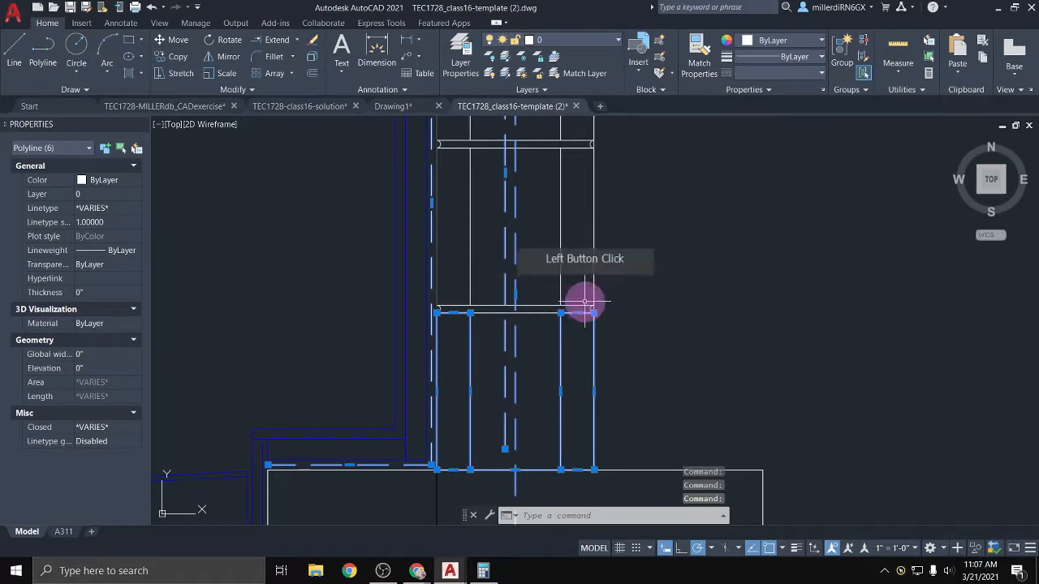
left_click(582, 306)
left_click(578, 304)
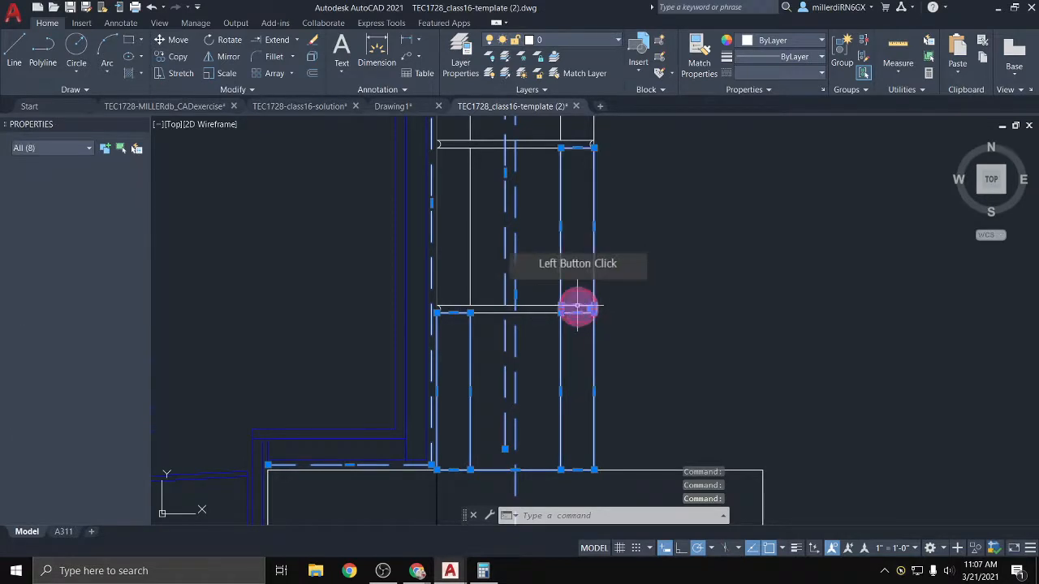
left_click(513, 307)
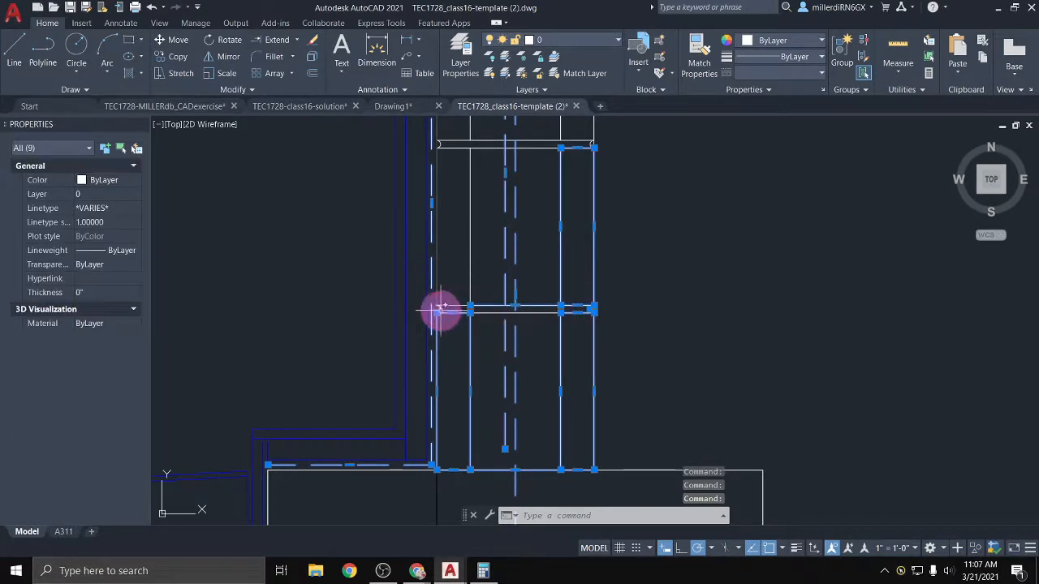
left_click(456, 302)
middle_click_drag(486, 230, 481, 342)
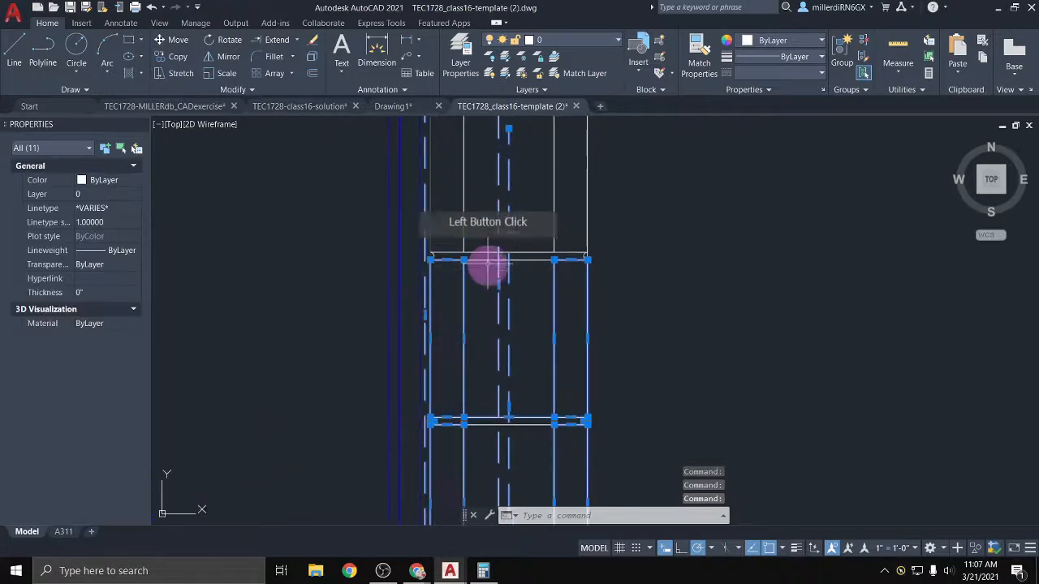
left_click(435, 255)
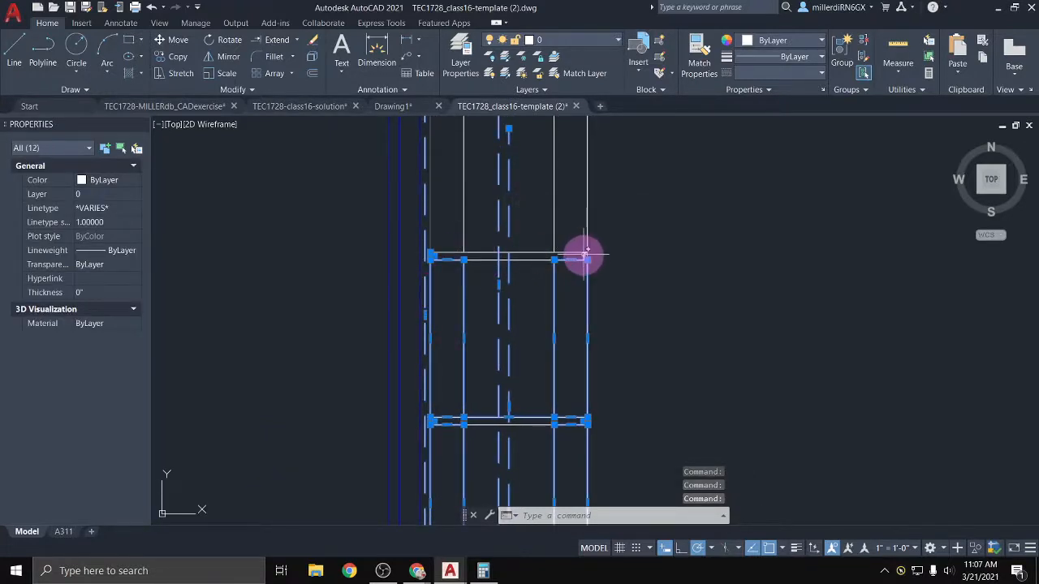
left_click(586, 256)
left_click(560, 245)
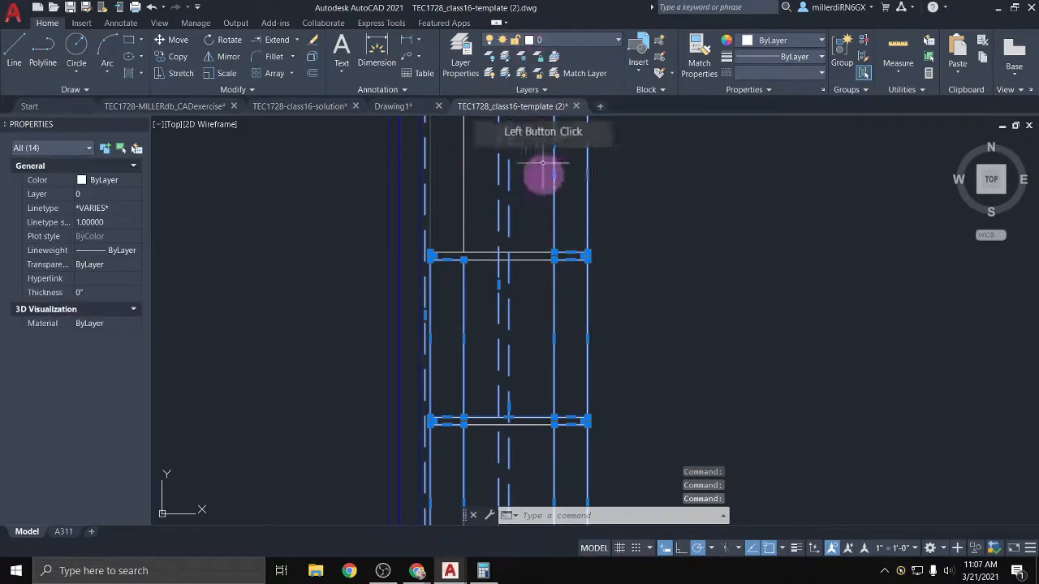
left_click(601, 45)
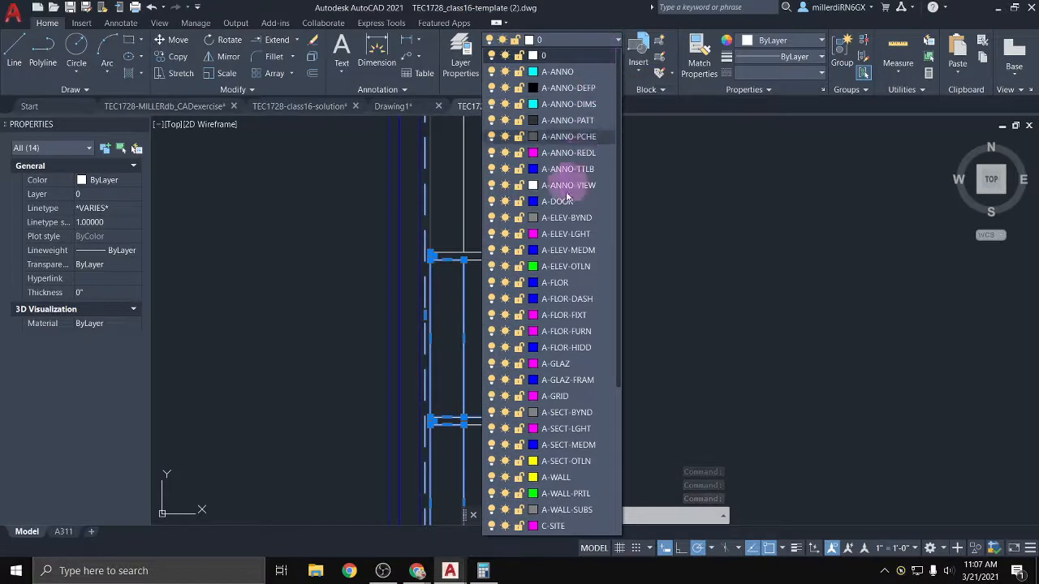
left_click(575, 445)
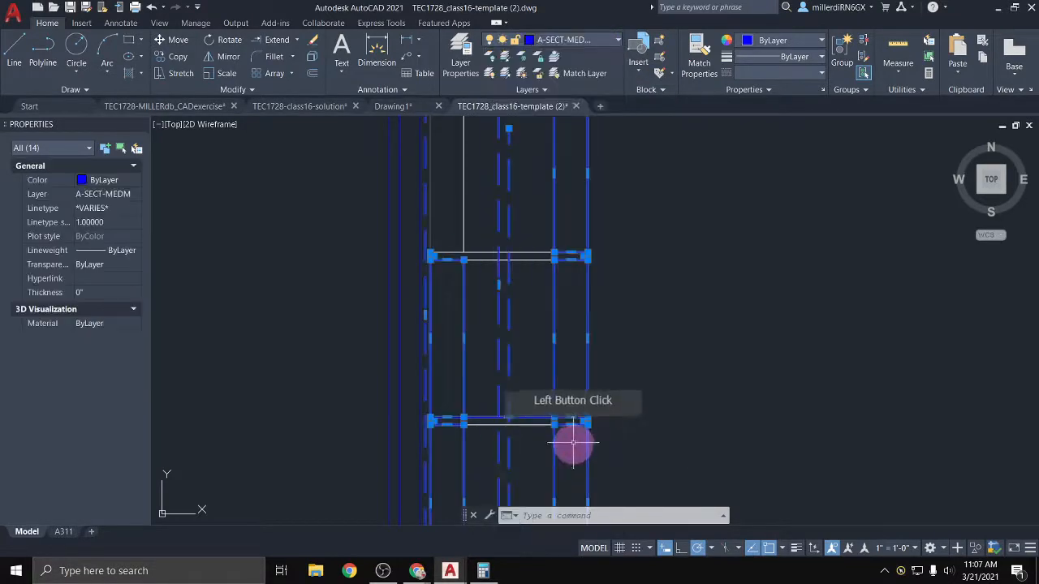
key("Escape")
Move the foundation wall's remaining block shells and mortar joints, plus the sill plate outline on top, to layer A-SECT-MEDM
scroll(530, 397, "down", 4)
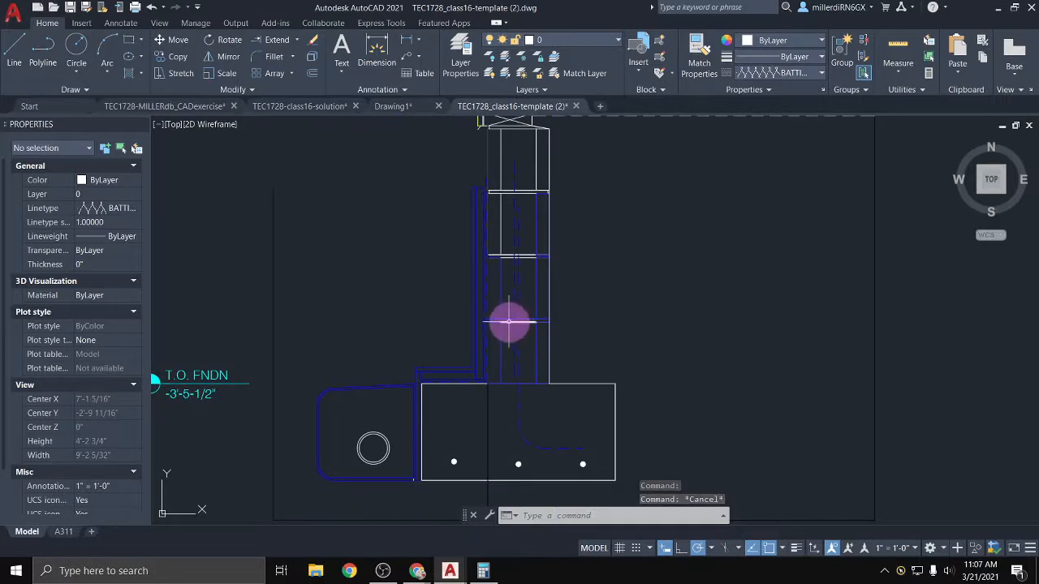
left_click(509, 322)
scroll(509, 322, "up", 4)
key("Escape")
left_click(508, 329)
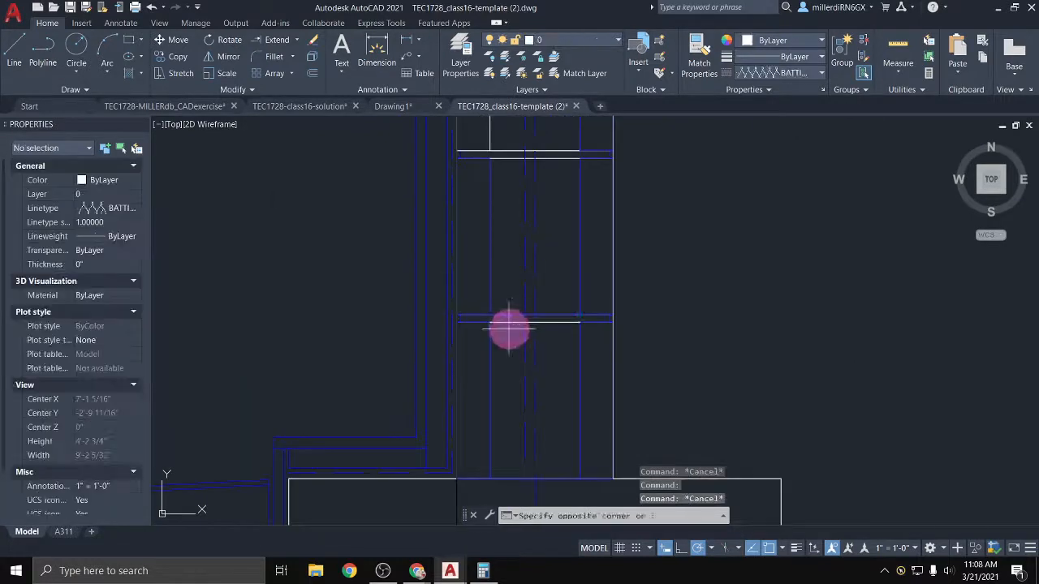
left_click(506, 146)
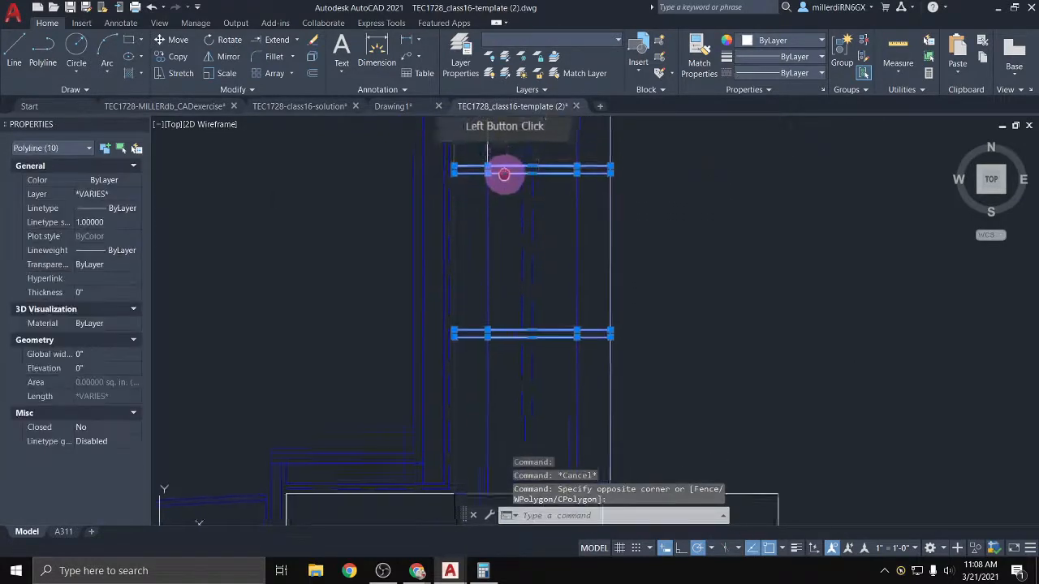
left_click(478, 274)
left_click(471, 227)
middle_click_drag(487, 176, 491, 304)
left_click(493, 305)
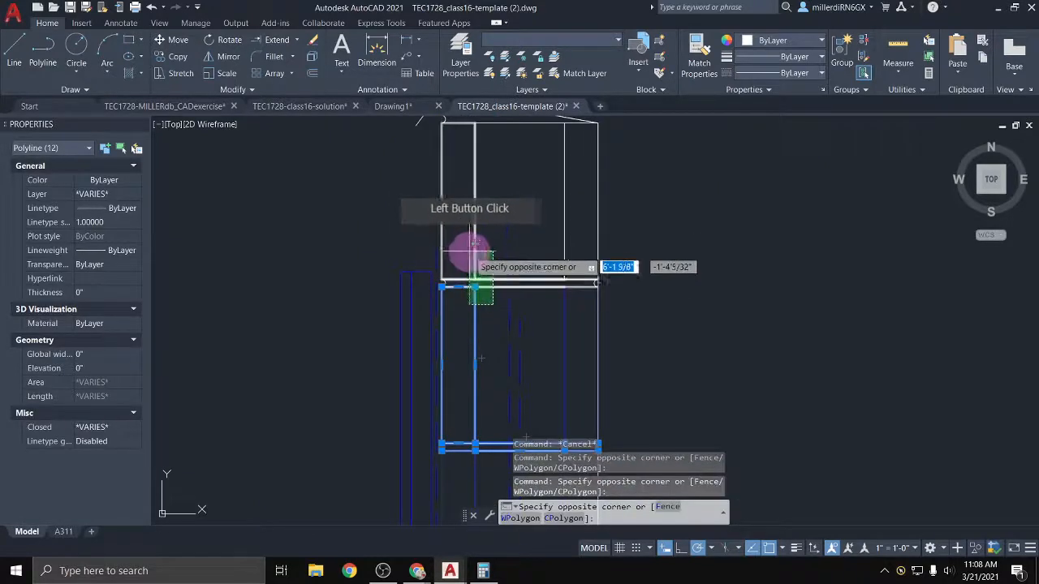
left_click(472, 244)
scroll(598, 284, "up", 4)
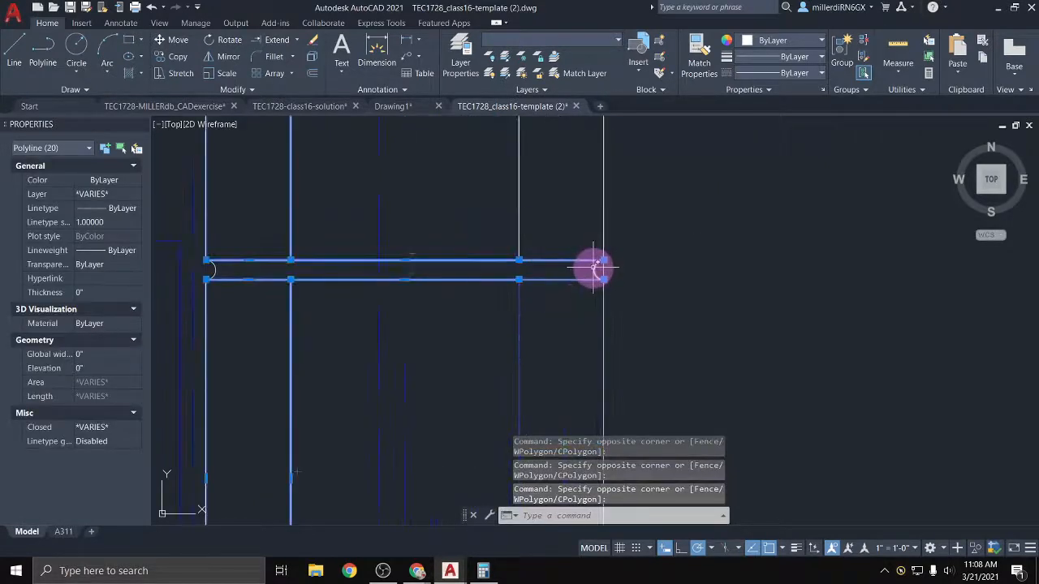
left_click(596, 269)
left_click(527, 231)
left_click(505, 215)
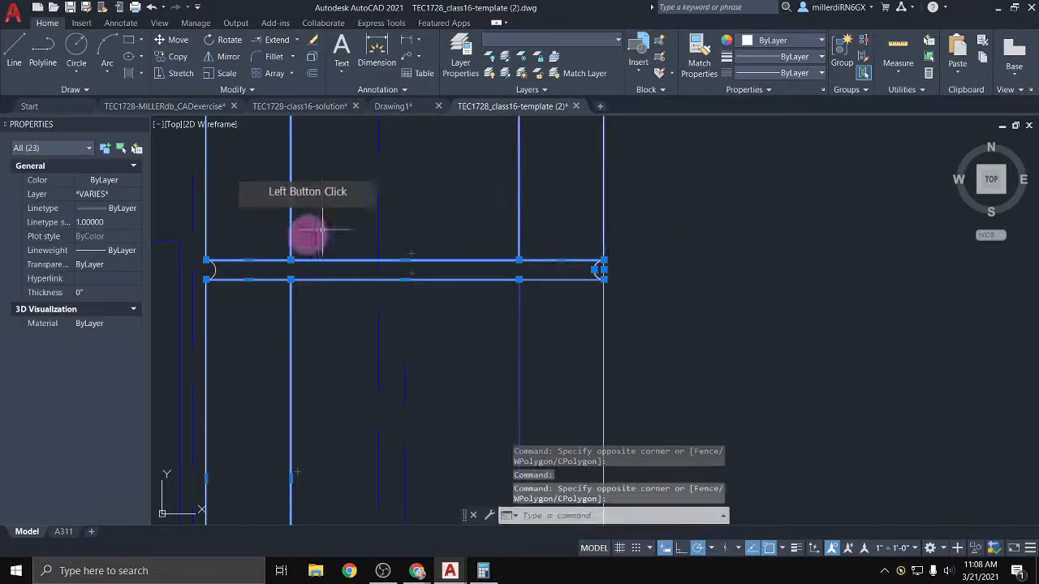
left_click(215, 269)
scroll(282, 264, "down", 2)
middle_click_drag(318, 229, 337, 414)
scroll(338, 414, "down", 2)
scroll(316, 264, "up", 4)
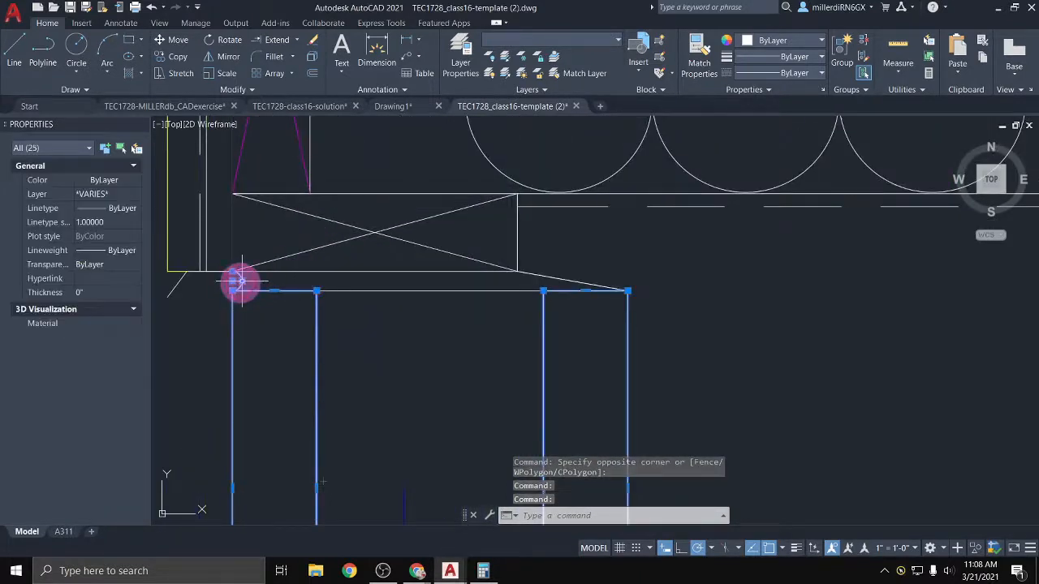
left_click(346, 297)
left_click(333, 271)
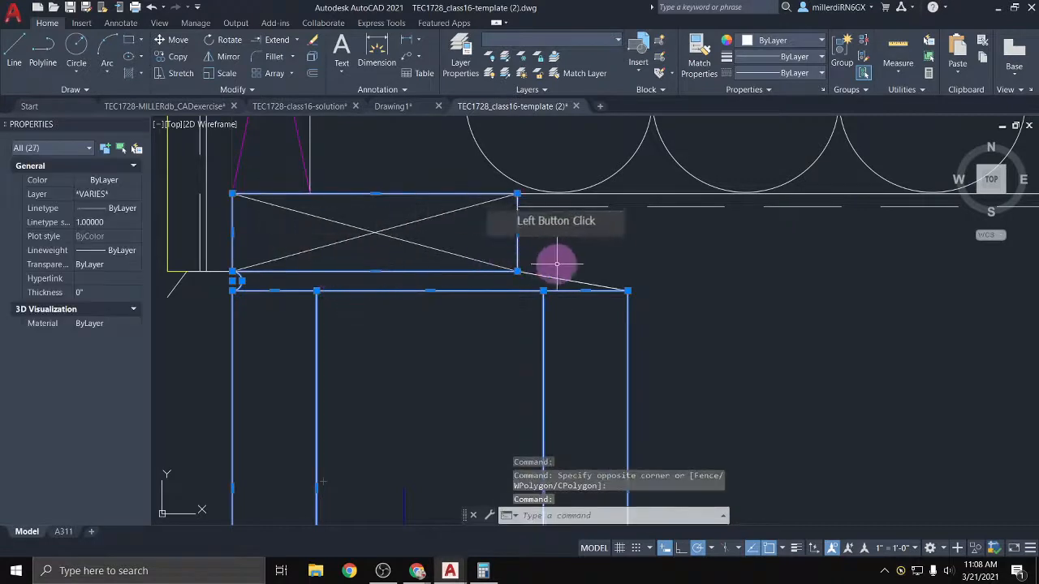
left_click(546, 39)
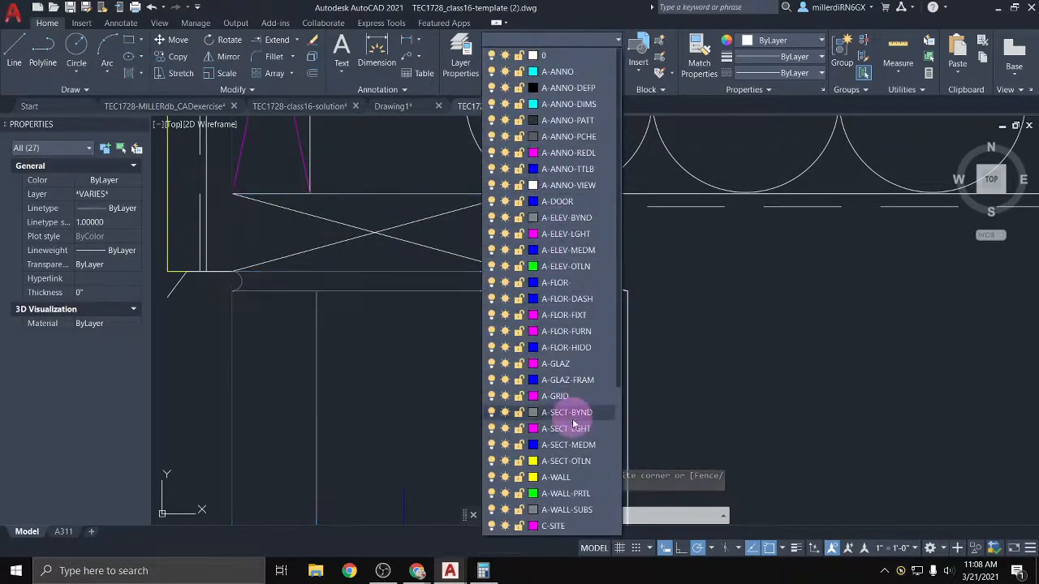
left_click(579, 443)
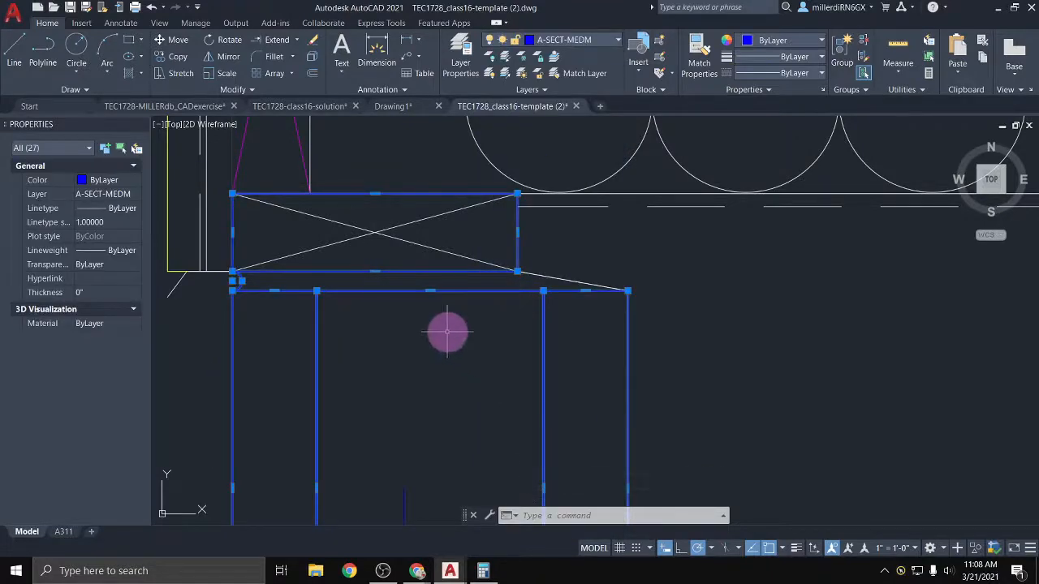
key("Escape")
Move the continuous outline of the foundation wall and footing to layer A-SECT-OTLN
scroll(439, 329, "down", 5)
middle_click_drag(479, 230, 460, 151)
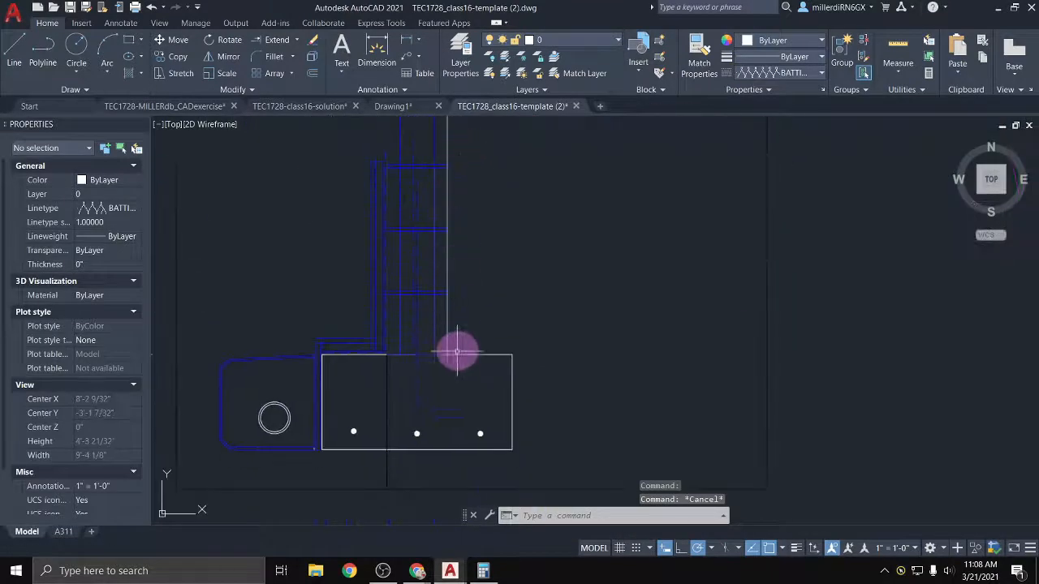
left_click(460, 357)
scroll(460, 357, "down", 4)
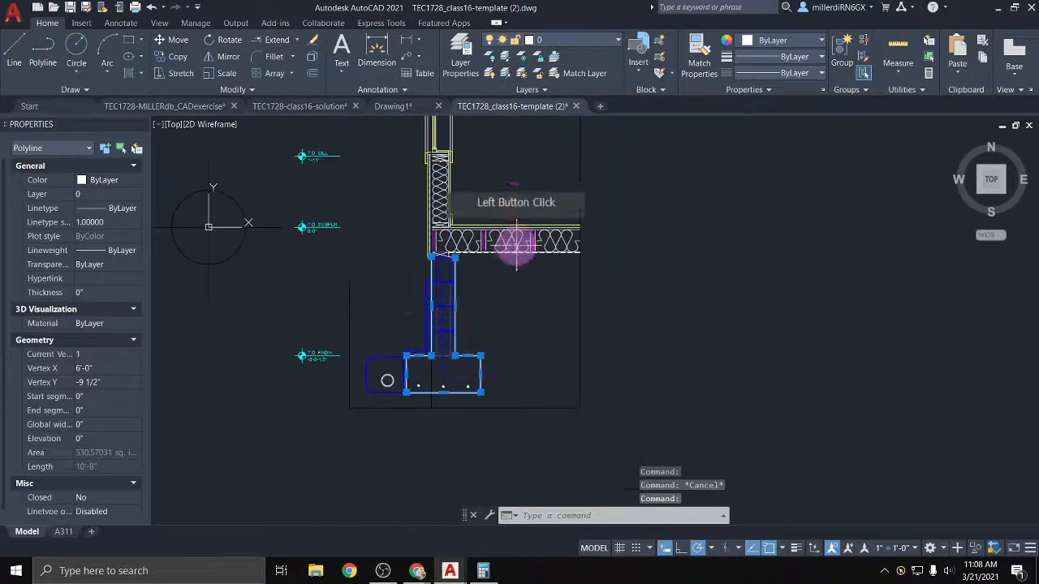
left_click(587, 40)
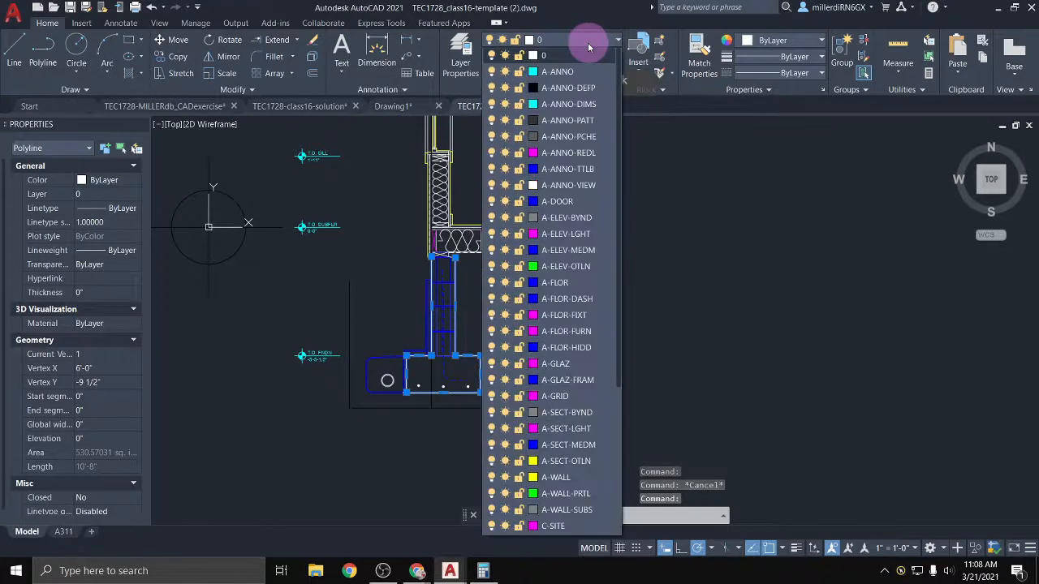
left_click(581, 465)
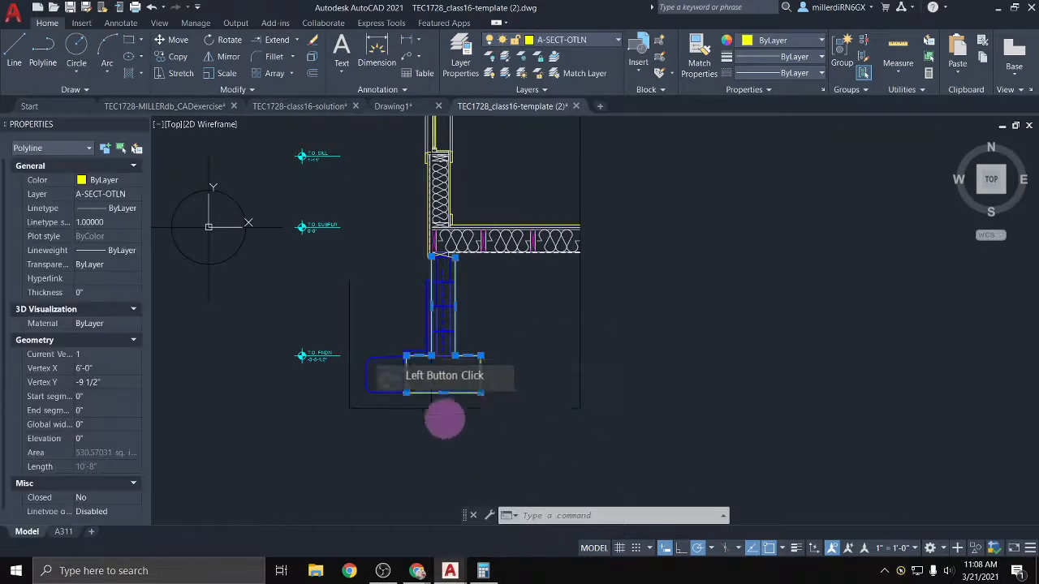
key("Escape")
Move the circle outlines of the three reinforcing bars in the footing to layer A-SECT-MEDM
scroll(420, 387, "up", 2)
scroll(418, 387, "up", 3)
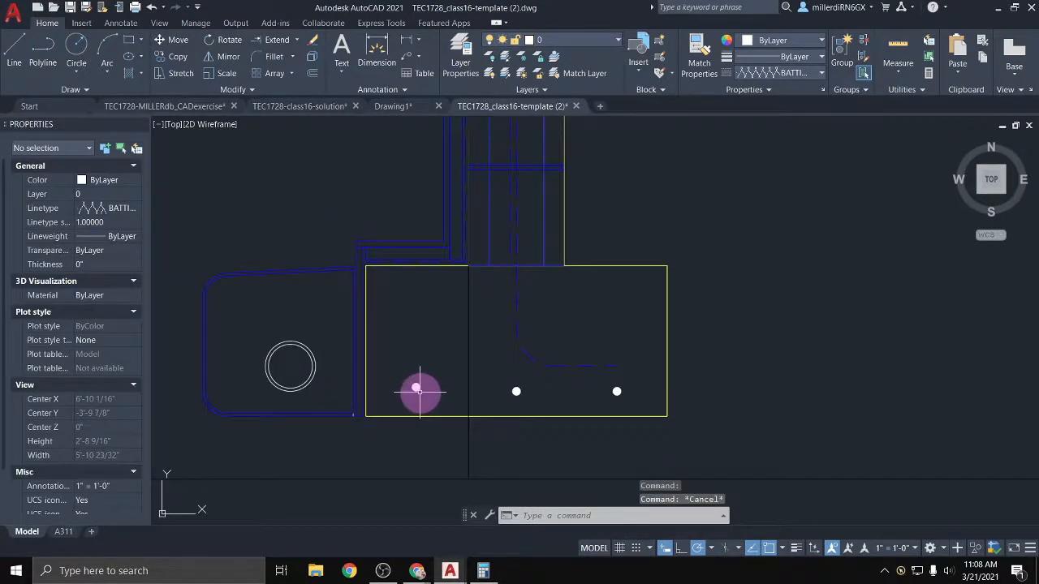
scroll(420, 391, "up", 6)
left_click(413, 381)
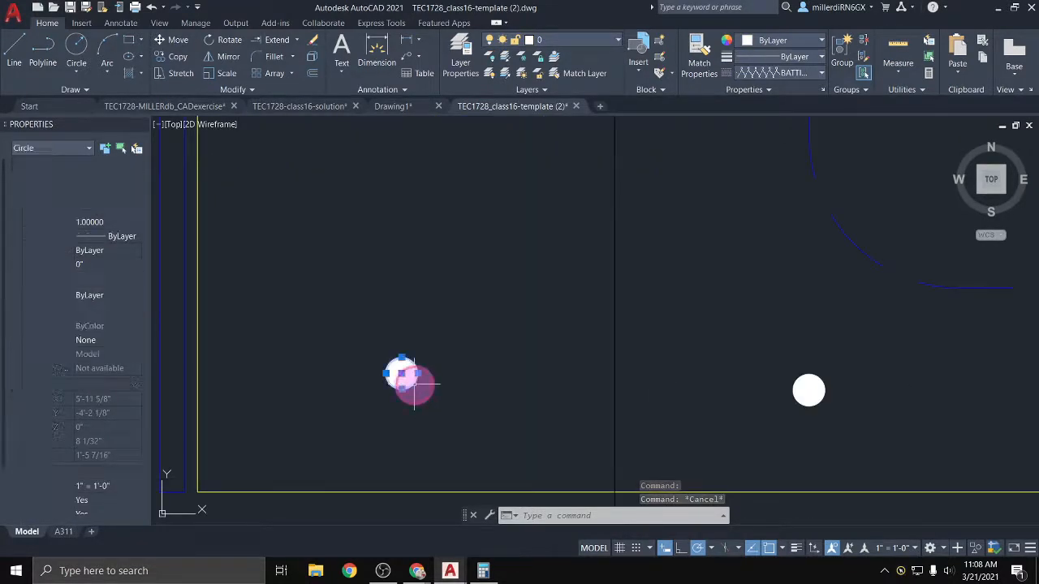
middle_click_drag(681, 375, 513, 346)
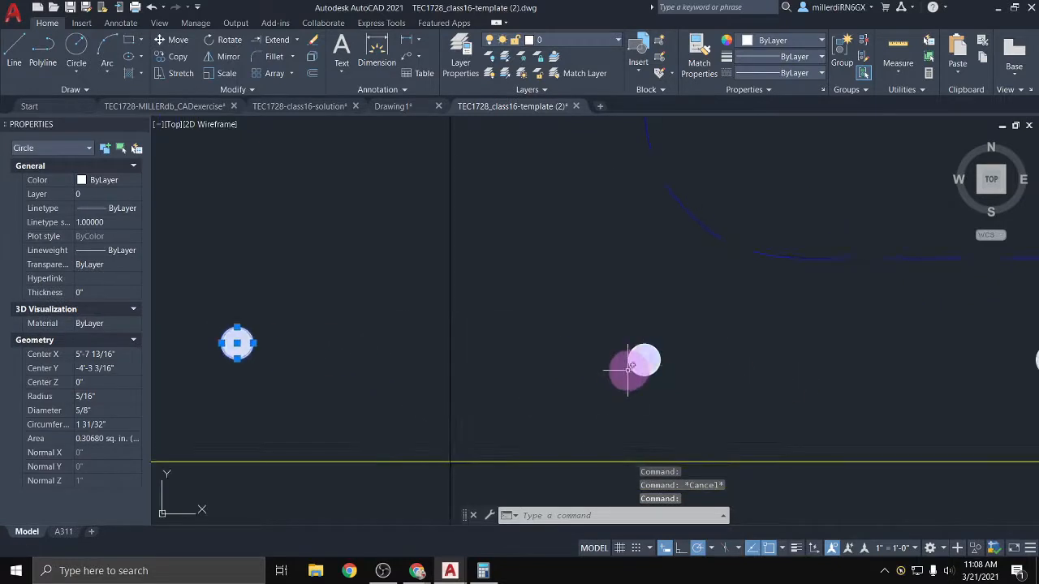
left_click(634, 372)
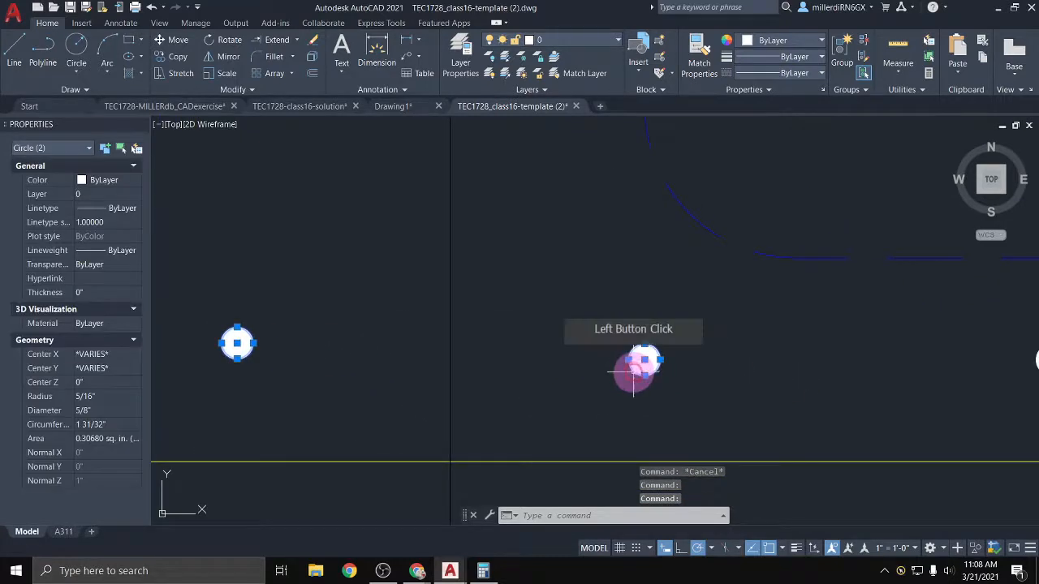
middle_click_drag(739, 358, 482, 319)
left_click(792, 328)
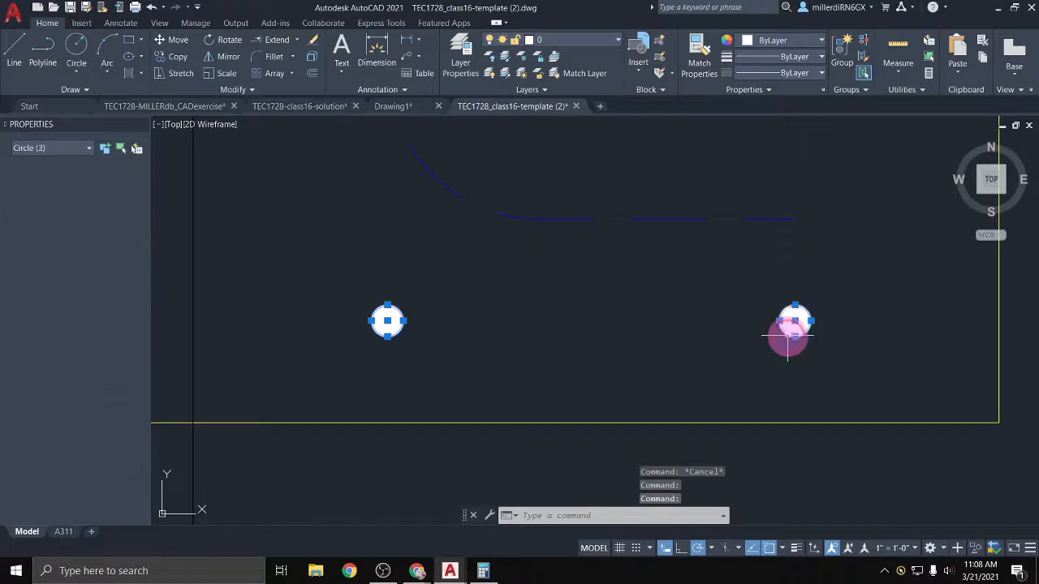
left_click(612, 40)
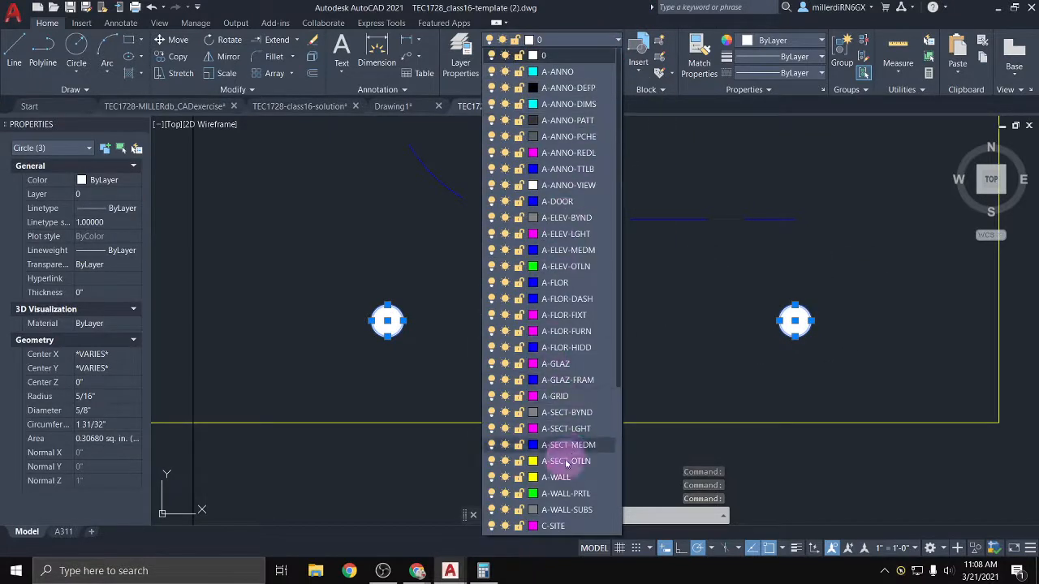
left_click(568, 446)
key("Escape")
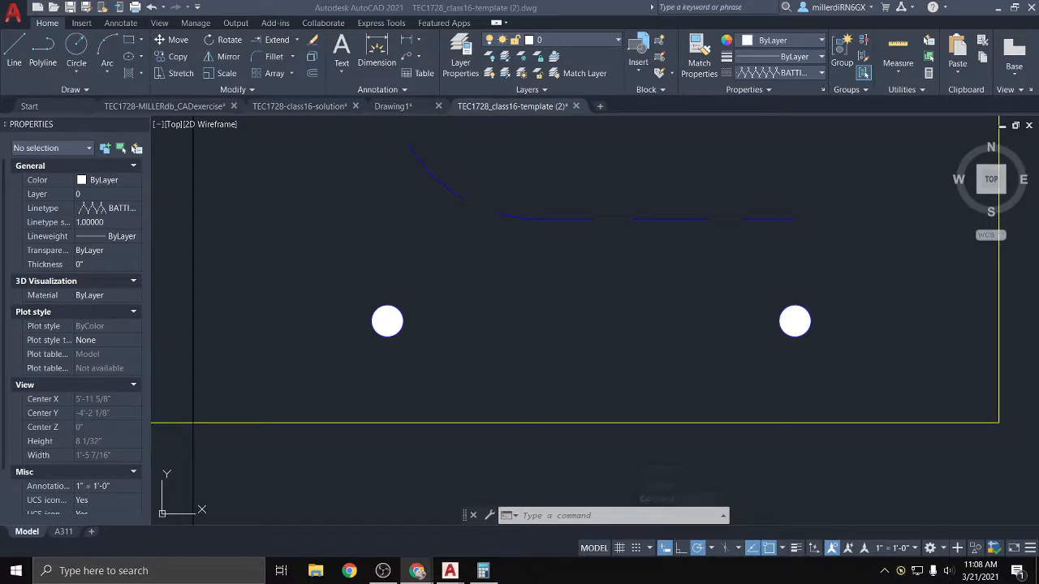
scroll(352, 292, "up", 2)
scroll(348, 297, "down", 10)
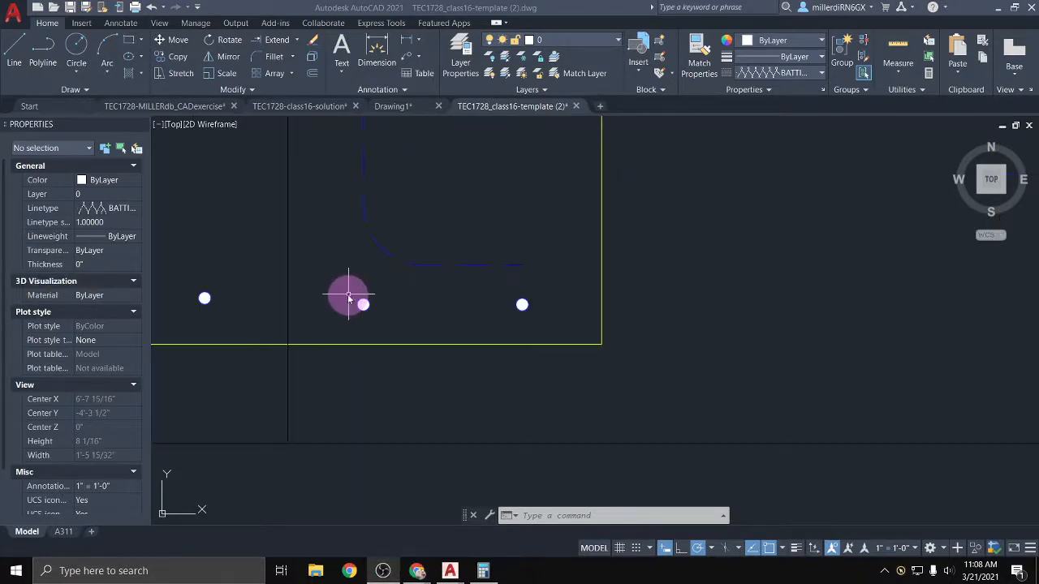
middle_click_drag(359, 197, 357, 509)
scroll(357, 389, "down", 4)
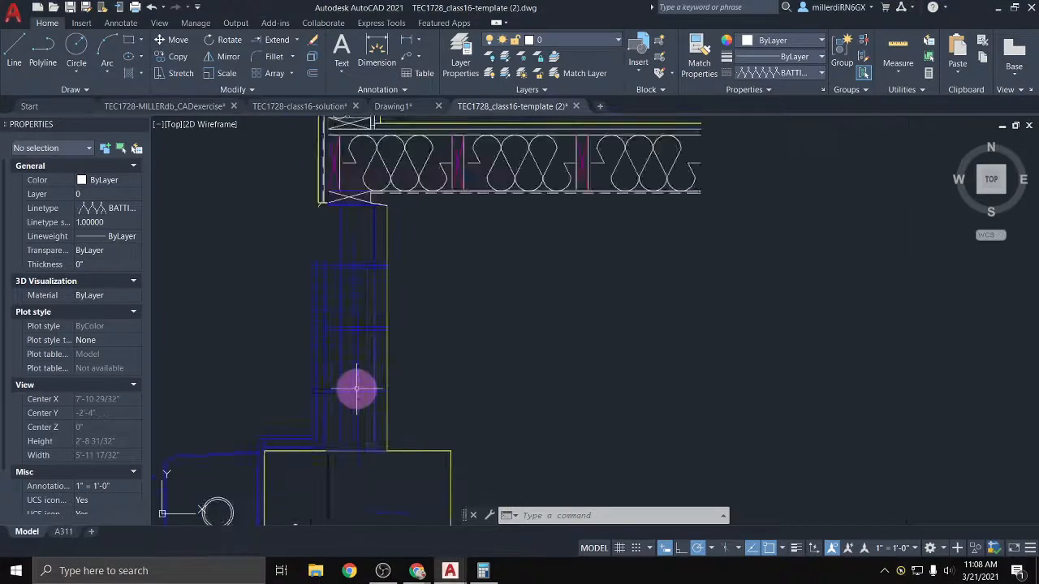
Move the wall's dashed and sheathing lines, joist outlines, dashed line under the joists, subfloor lines, plates, baseboard, and window sill and frame outlines to layer A-SECT-MEDM
scroll(357, 228, "up", 4)
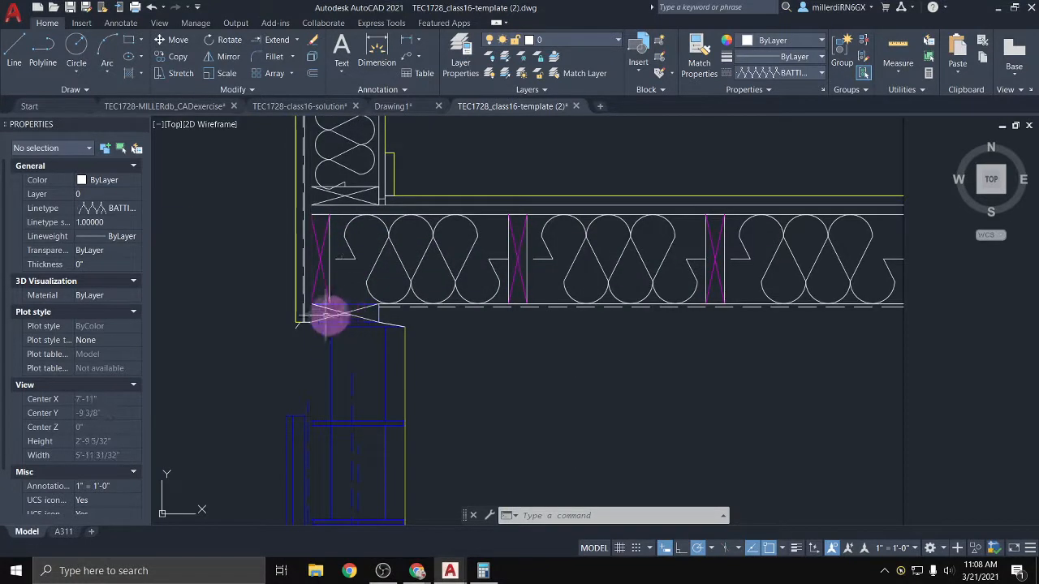
left_click(305, 316)
scroll(302, 310, "up", 3)
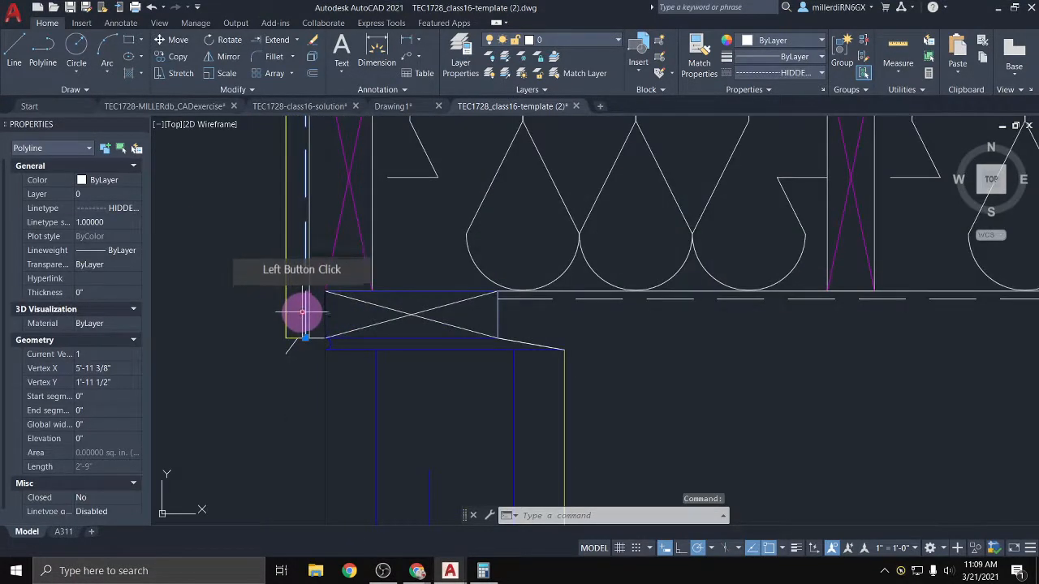
left_click(302, 312)
left_click(302, 307)
left_click(305, 308)
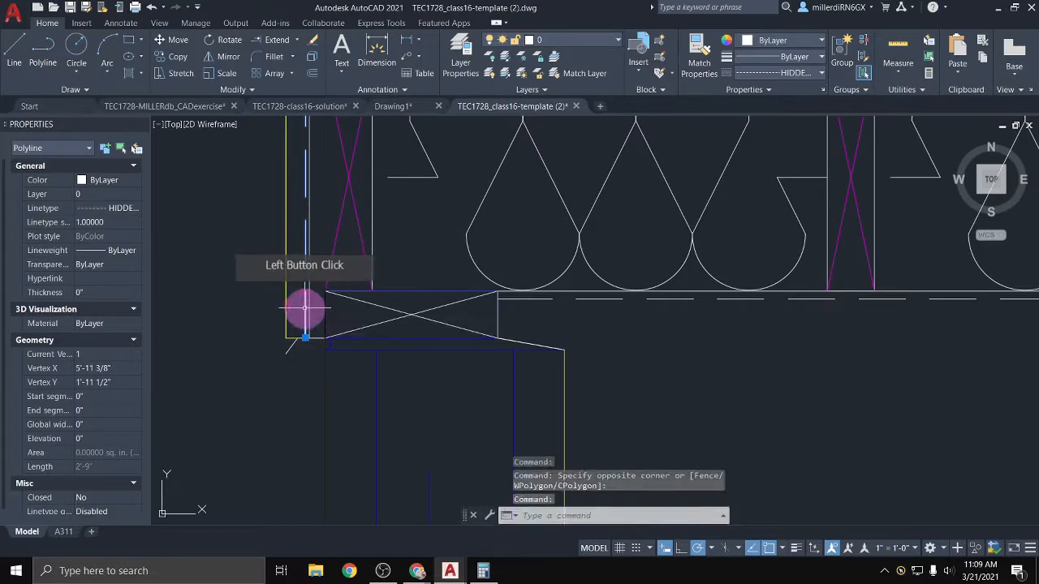
left_click(313, 307)
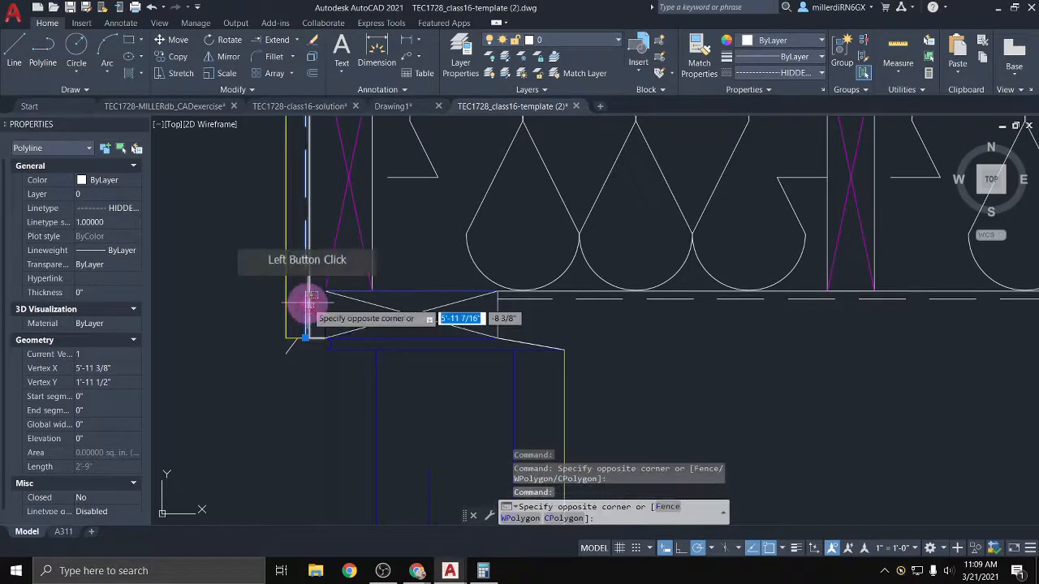
left_click(375, 258)
scroll(397, 233, "down", 3)
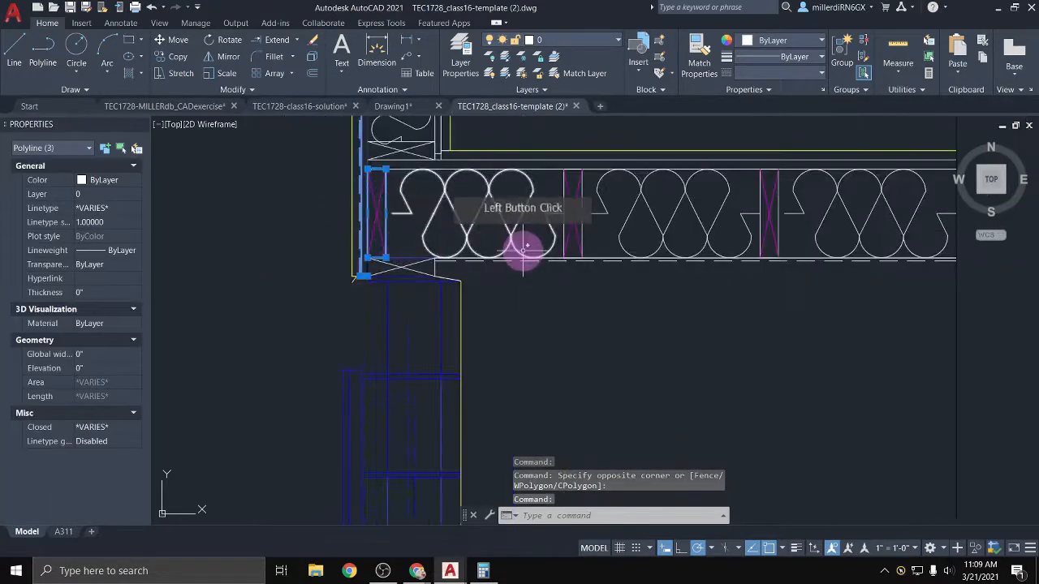
left_click(503, 258)
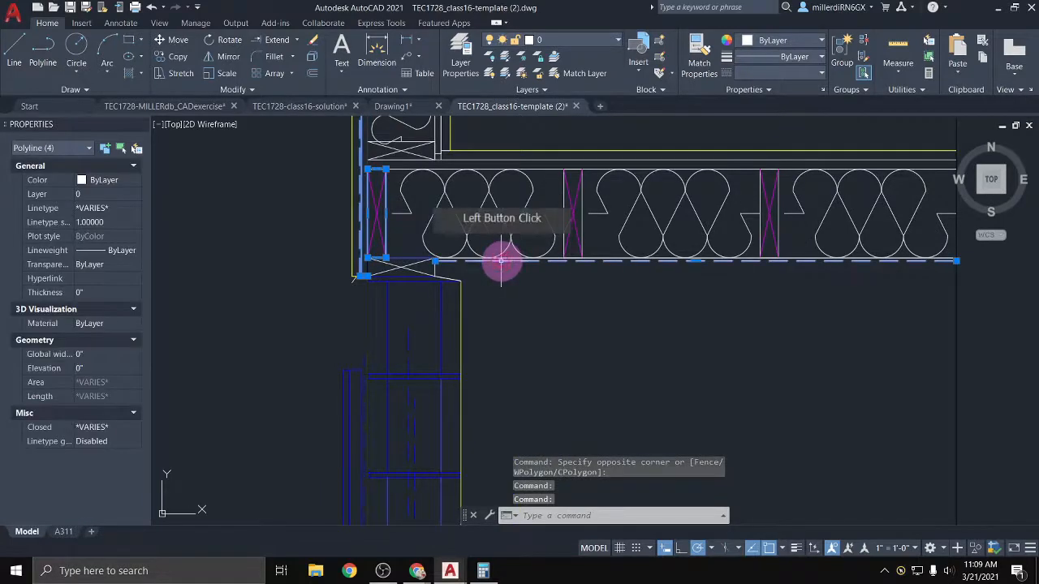
middle_click_drag(695, 259, 523, 296)
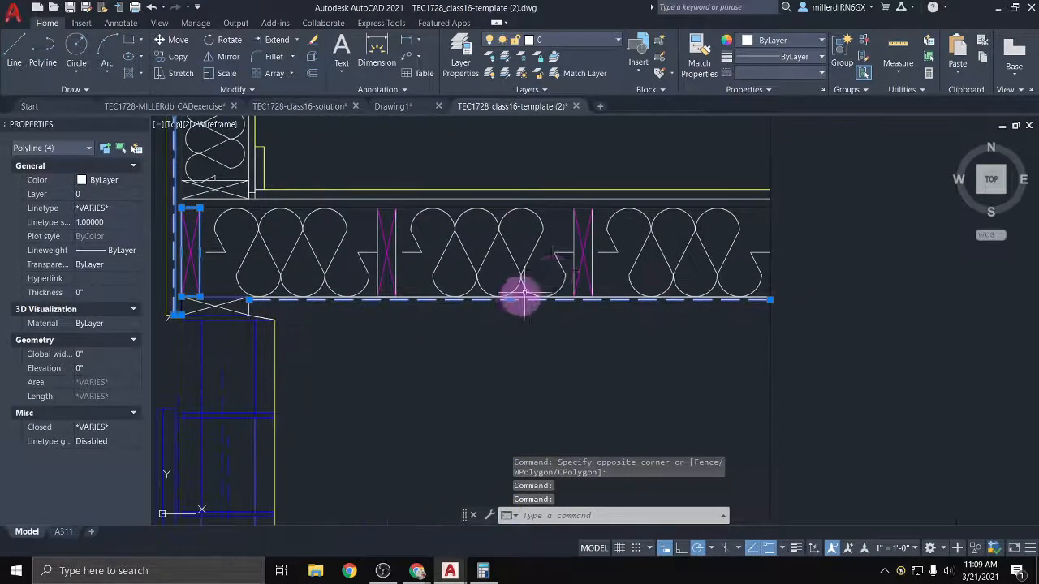
left_click(597, 262)
left_click(400, 258)
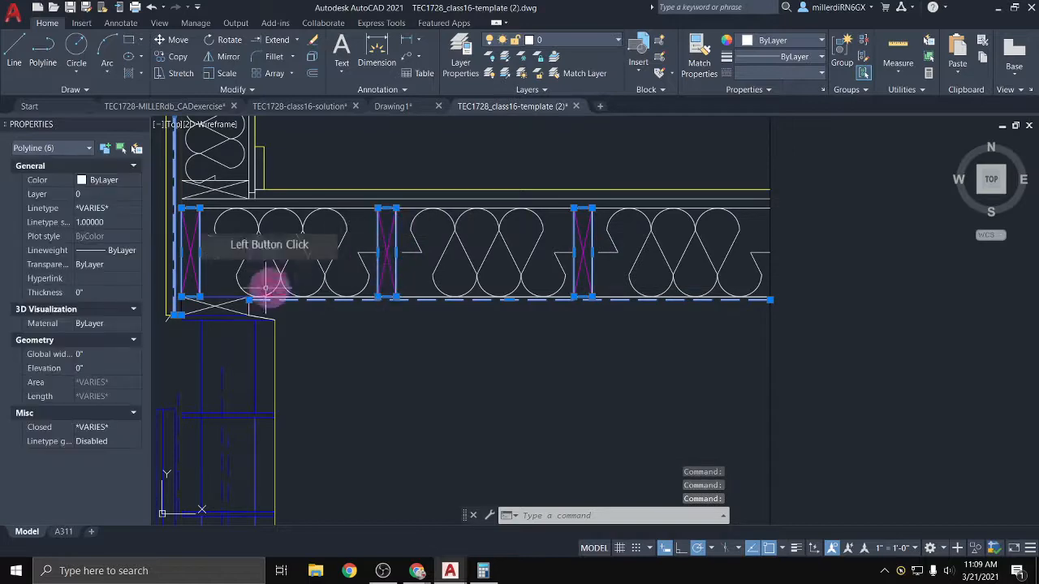
scroll(253, 294, "down", 4)
scroll(241, 228, "up", 6)
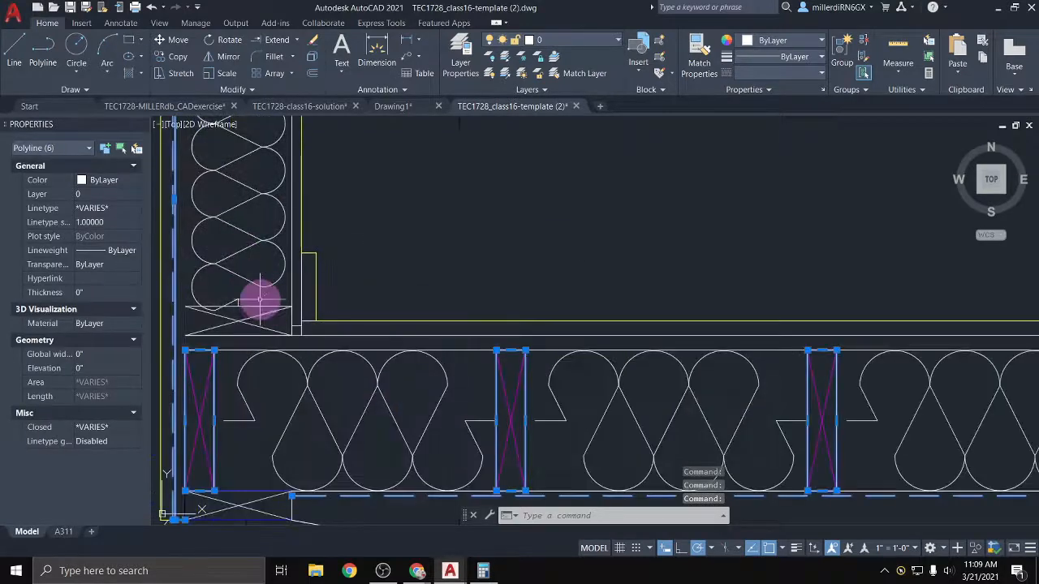
left_click(295, 286)
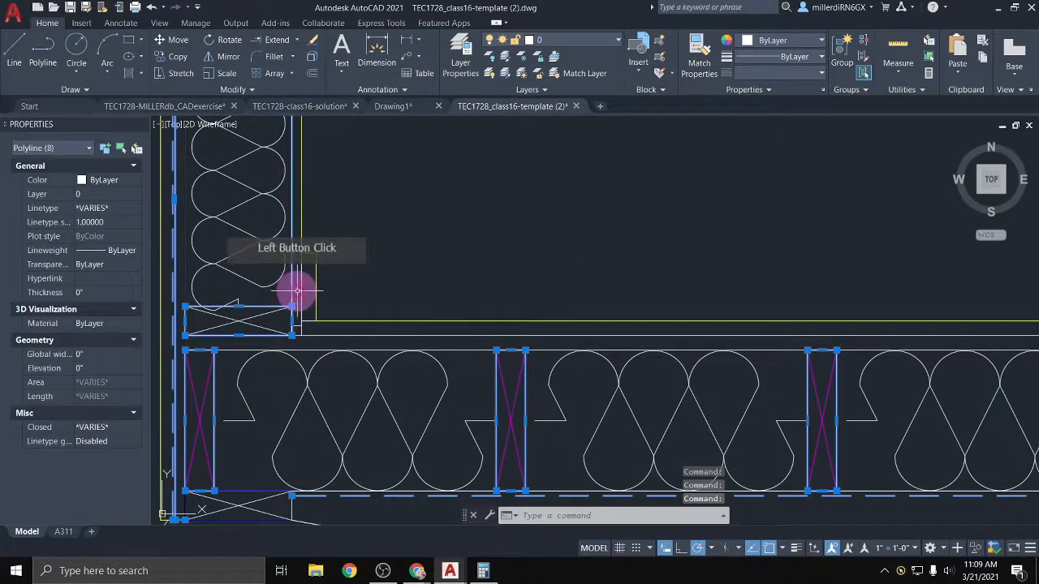
scroll(300, 324, "up", 3)
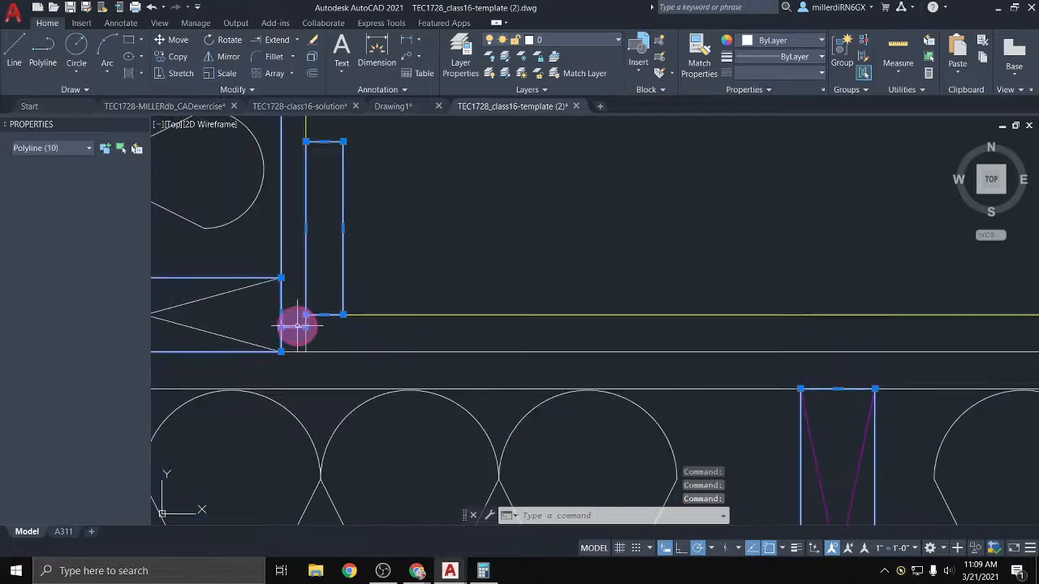
left_click(303, 354)
left_click(320, 365)
left_click(290, 341)
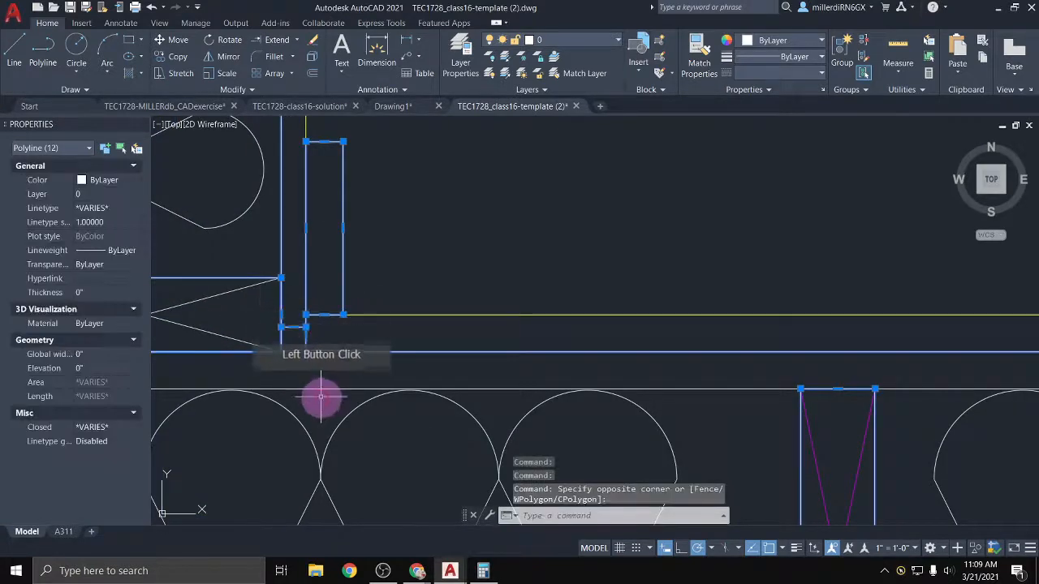
left_click(319, 390)
left_click(310, 382)
scroll(305, 360, "down", 6)
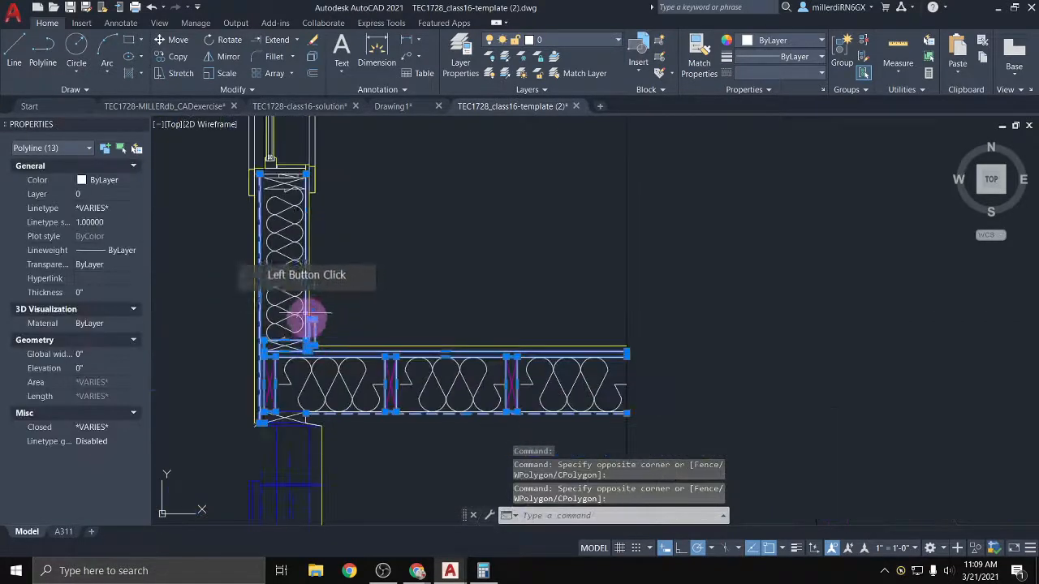
middle_click_drag(296, 241, 326, 374)
scroll(311, 322, "up", 5)
left_click(305, 315)
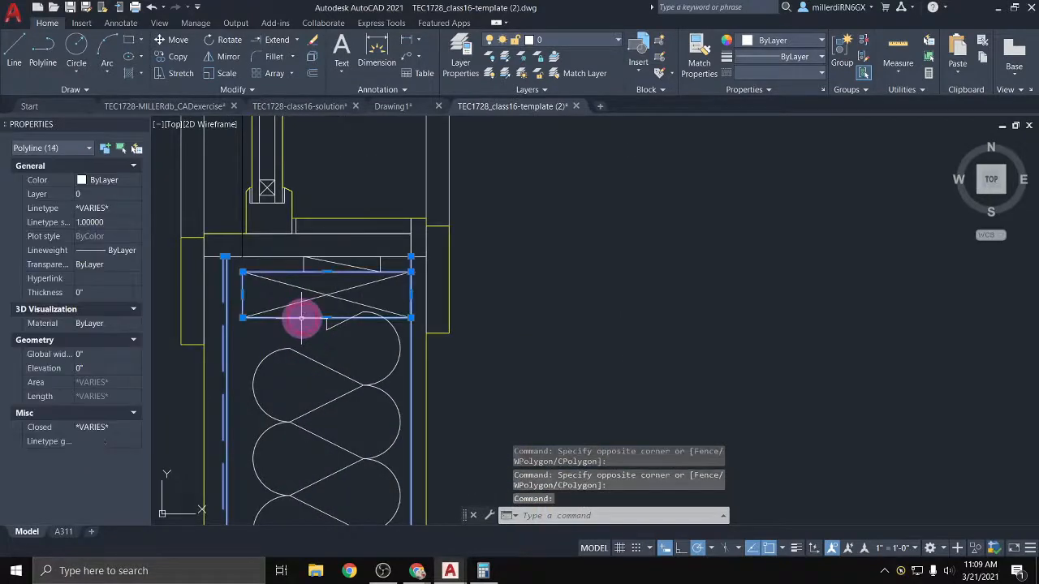
scroll(267, 292, "down", 2)
middle_click_drag(274, 311, 268, 329)
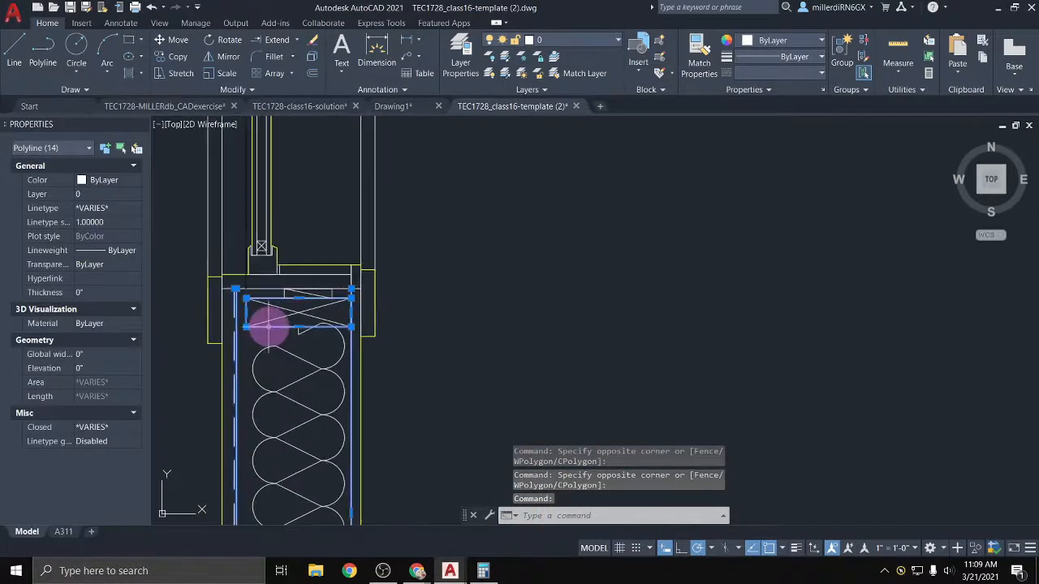
scroll(288, 296, "up", 3)
left_click(285, 294)
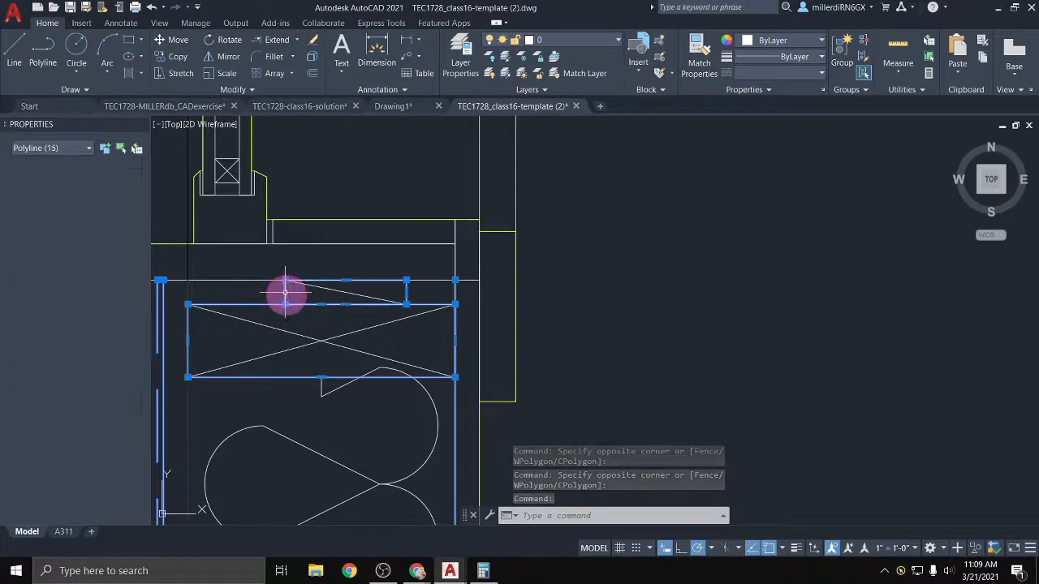
left_click(234, 285)
left_click(229, 271)
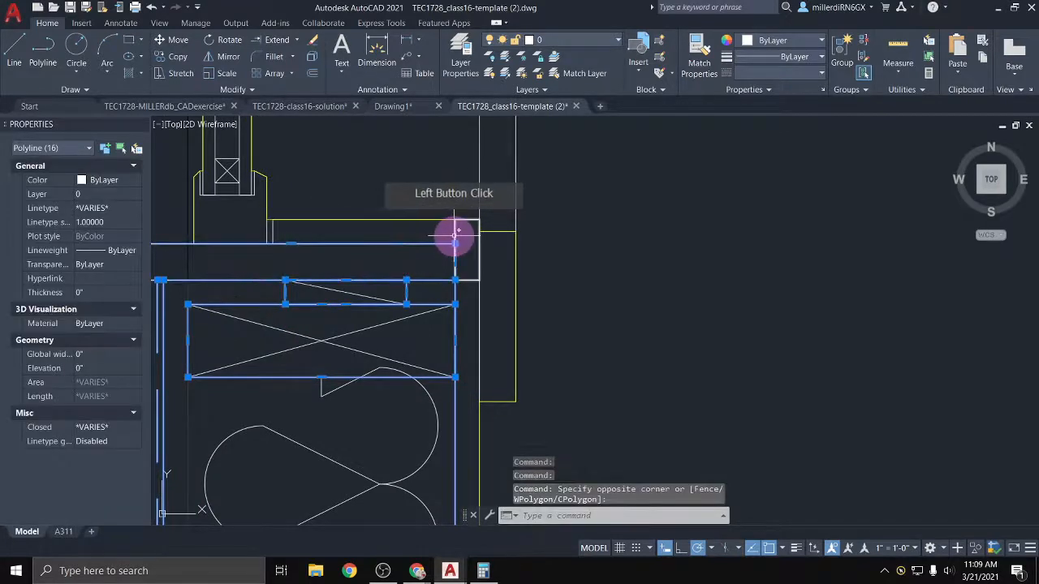
left_click(284, 237)
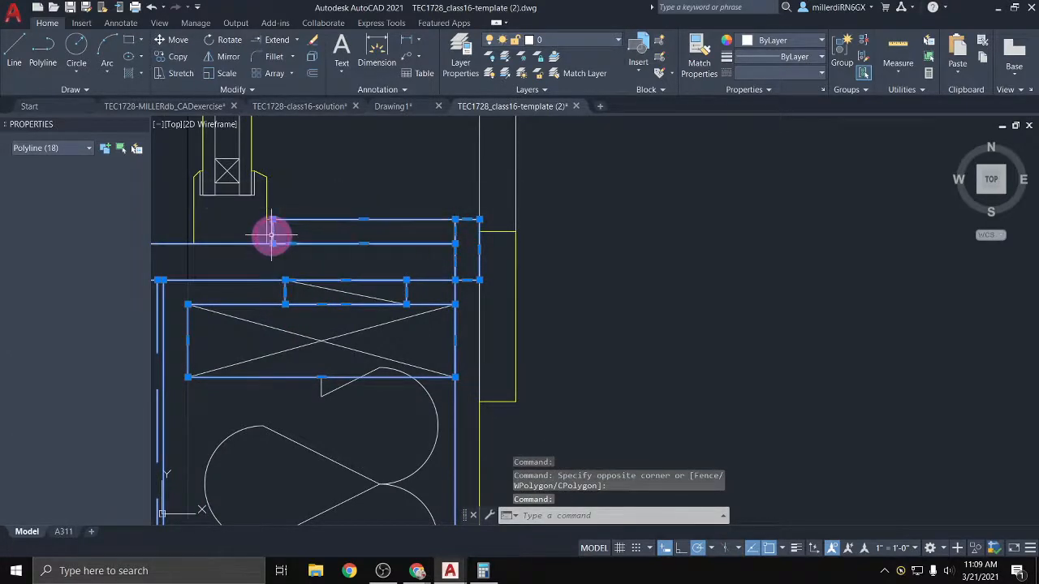
left_click(270, 232)
left_click(217, 199)
middle_click_drag(217, 200, 293, 313)
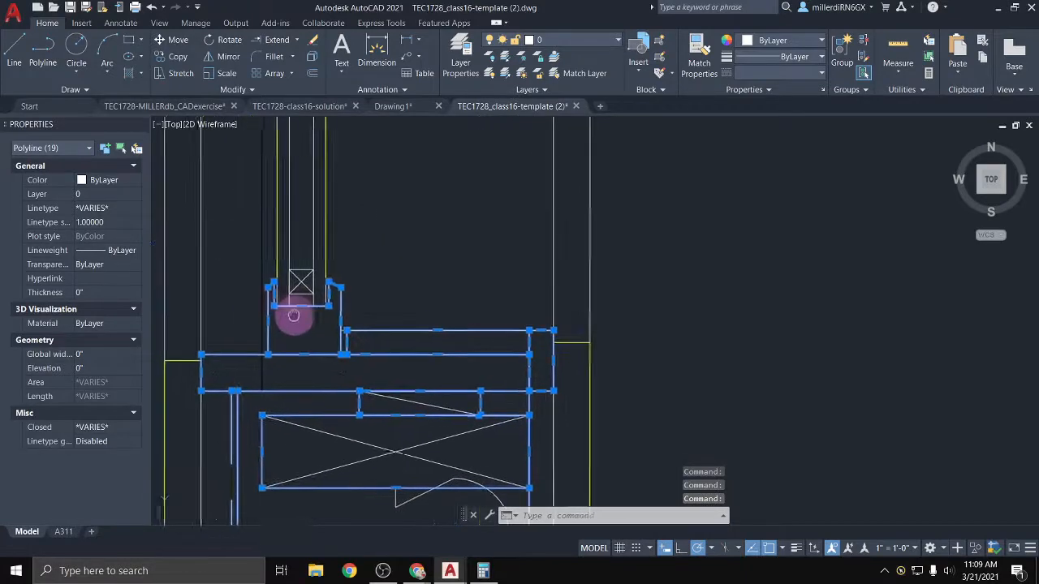
left_click(568, 43)
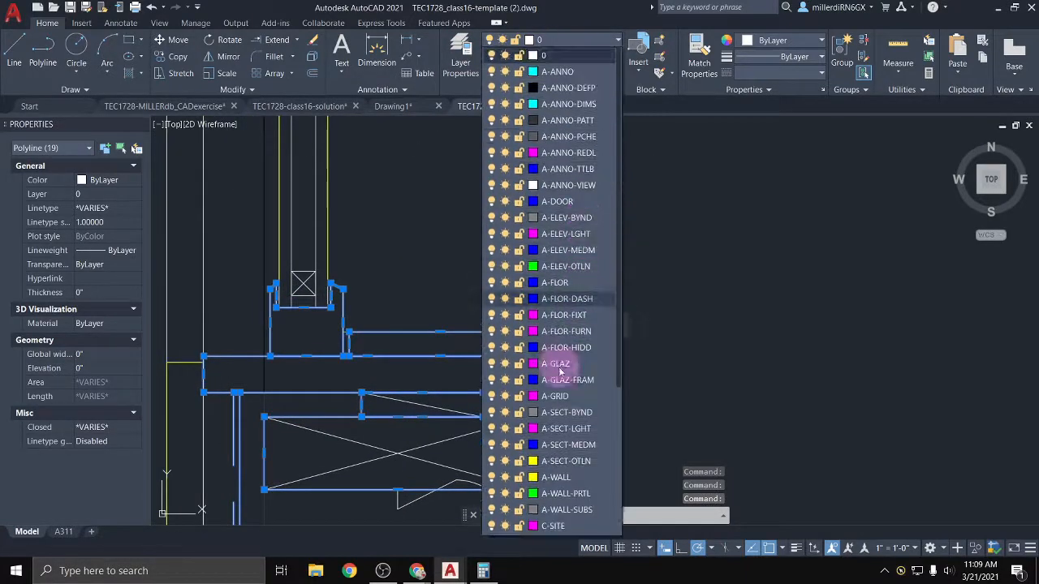
left_click(575, 442)
scroll(471, 402, "up", 3)
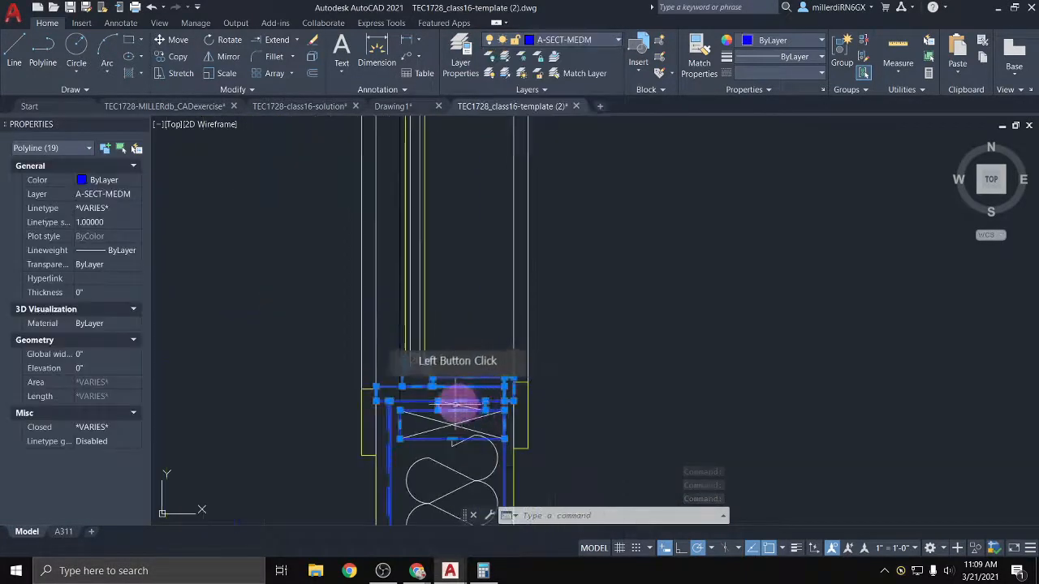
key("Escape")
Move the crossed diagonals of the plate below the window and the single diagonal of the shim above it to layer A-SECT-LGHT
left_click(470, 438)
left_click(442, 396)
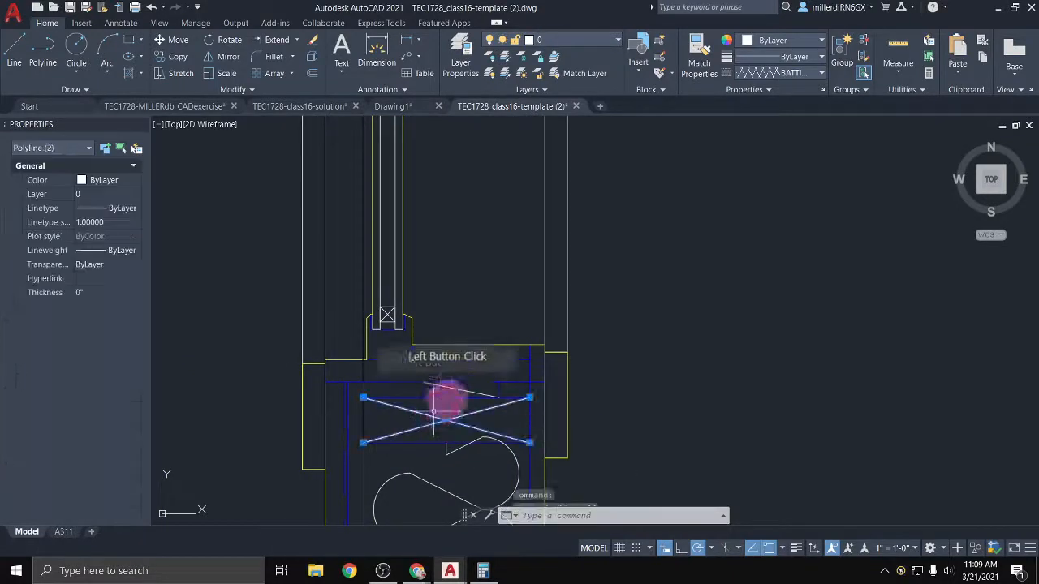
scroll(452, 389, "down", 5)
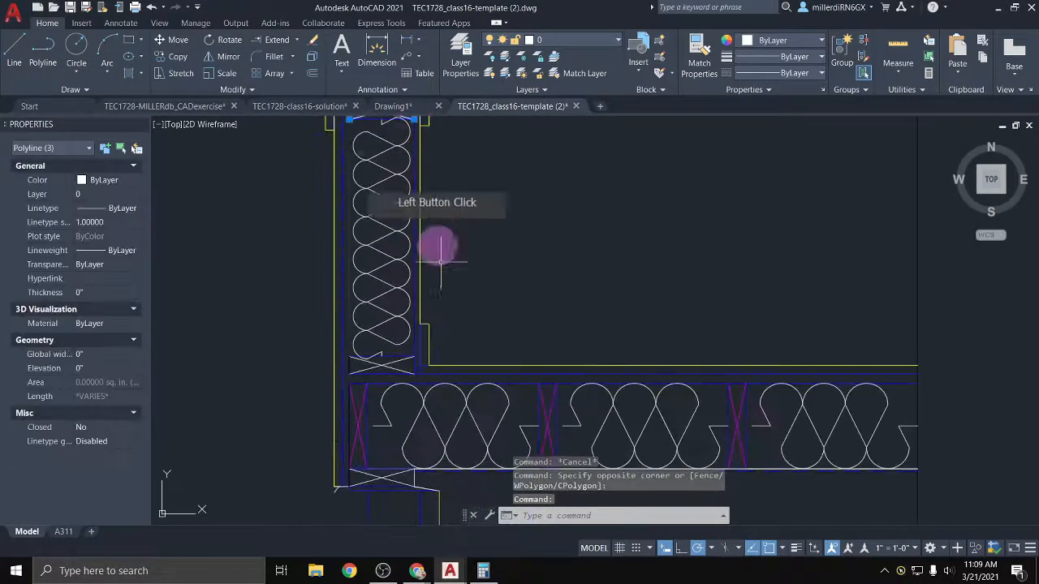
left_click(618, 42)
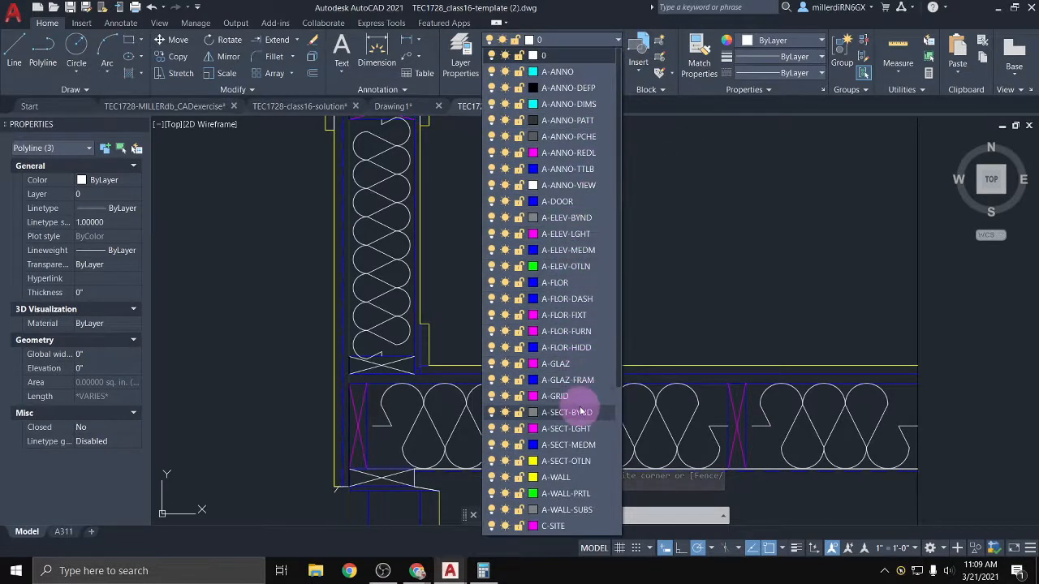
left_click(585, 432)
mouse_move(528, 236)
middle_mouse_down()
mouse_move(528, 417)
mouse_move(467, 286)
mouse_move(350, 364)
mouse_move(382, 295)
mouse_move(365, 231)
middle_mouse_up()
scroll(365, 232, "up", 5)
key("Escape")
Move the diagonals of the window head shim, header plates and members, double top plate and the vertical framing member at the rafter end to layer A-SECT-LGHT
left_click(359, 250)
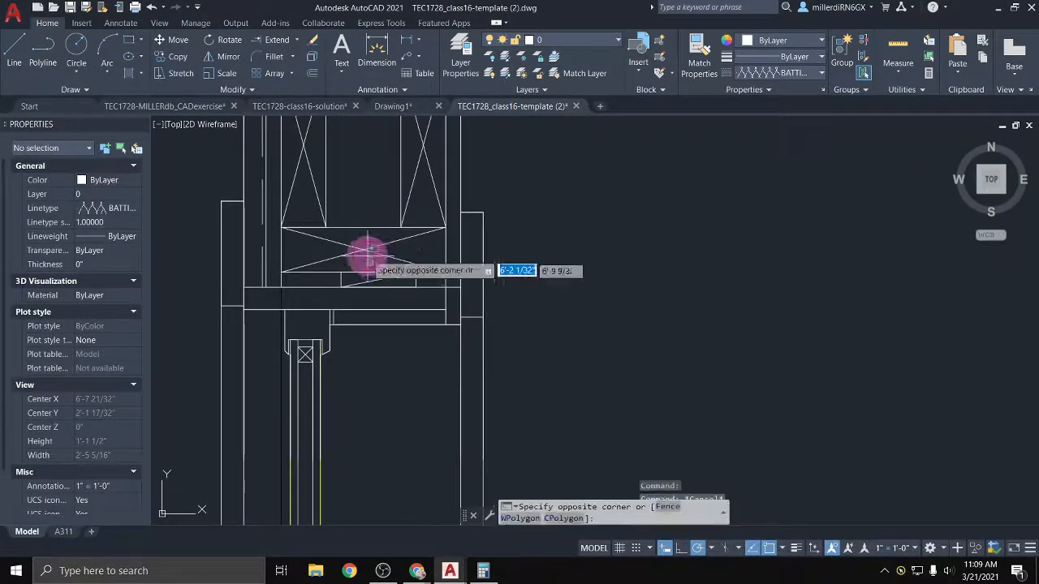
left_click(355, 243)
middle_click_drag(427, 162, 441, 209)
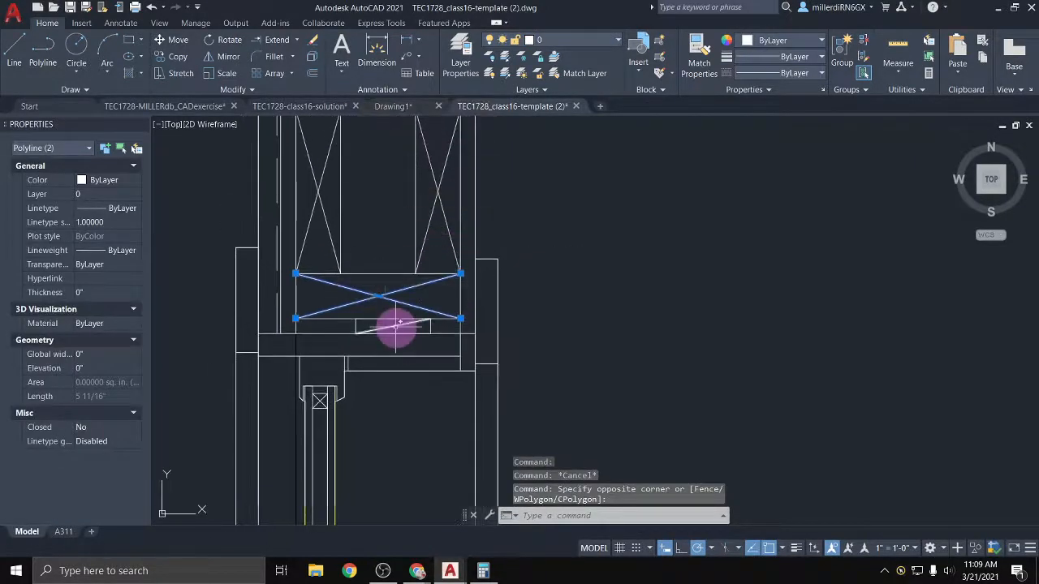
left_click(396, 327)
left_click(445, 198)
left_click(432, 173)
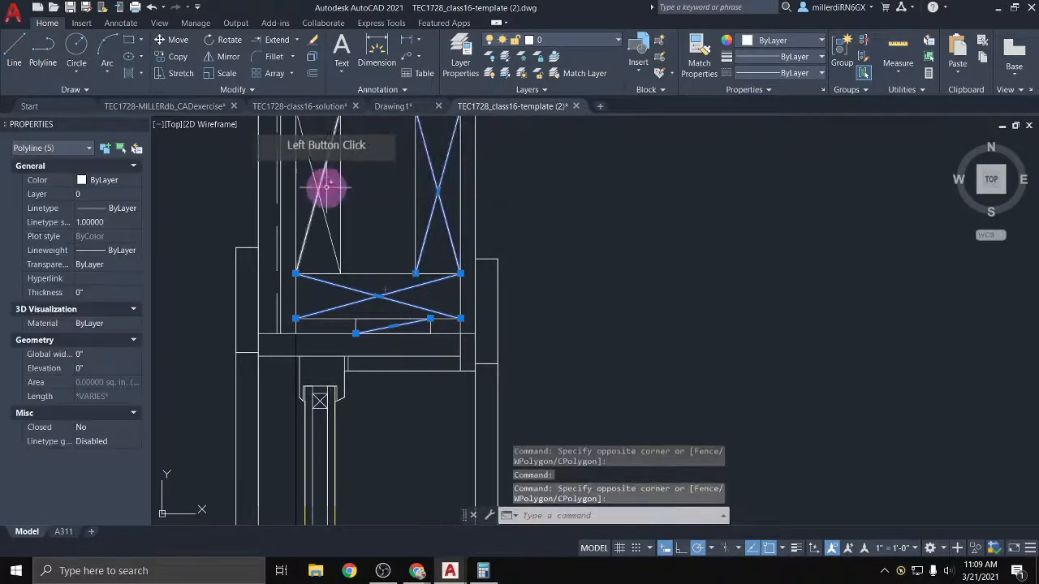
left_click(321, 186)
left_click(318, 168)
left_click(317, 164)
scroll(318, 163, "down", 2)
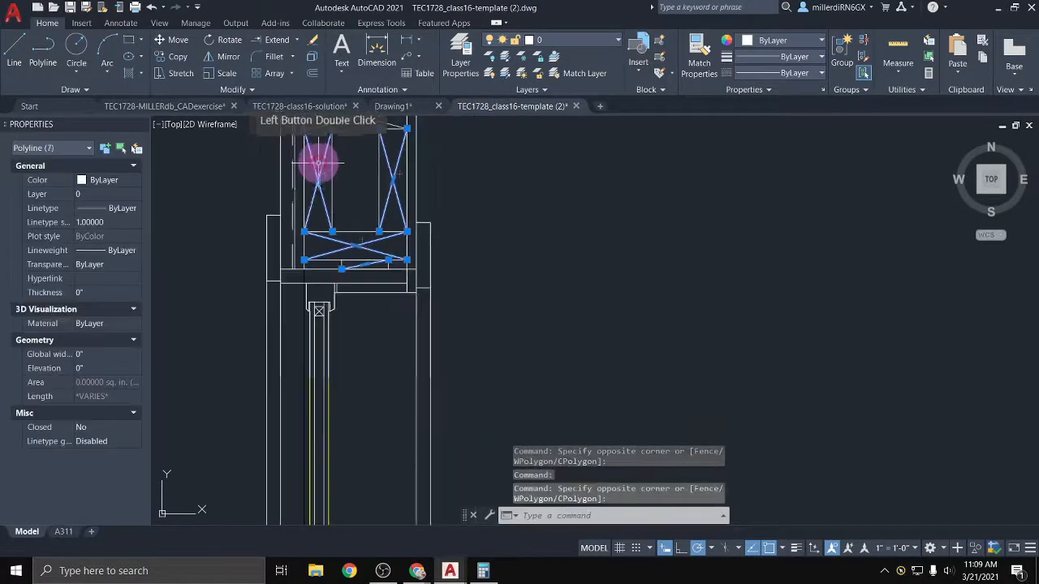
scroll(318, 163, "down", 2)
middle_click_drag(326, 167, 349, 286)
scroll(355, 166, "up", 4)
left_click(355, 210)
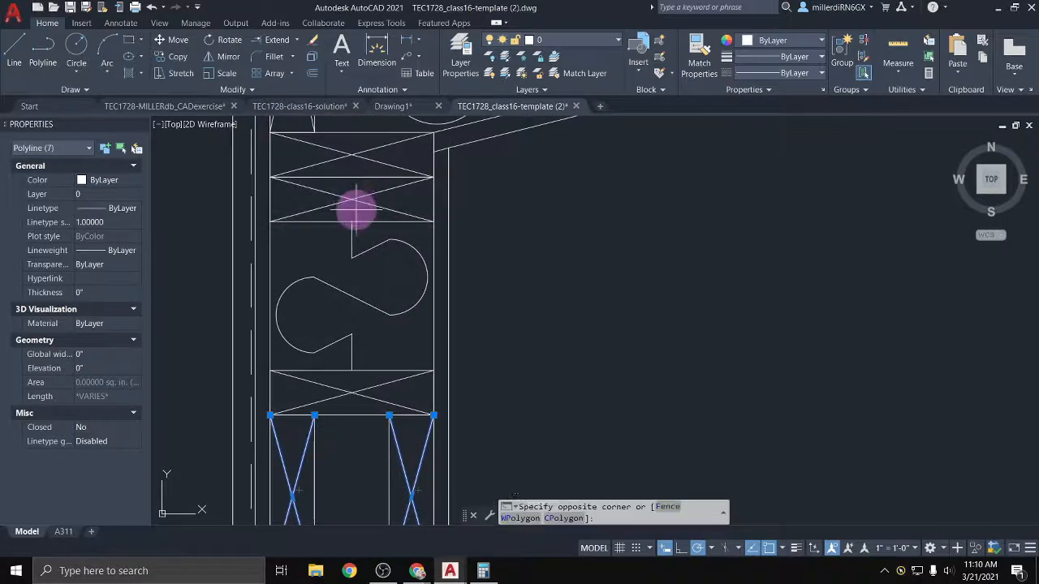
left_click(346, 186)
left_click(349, 164)
left_click(341, 141)
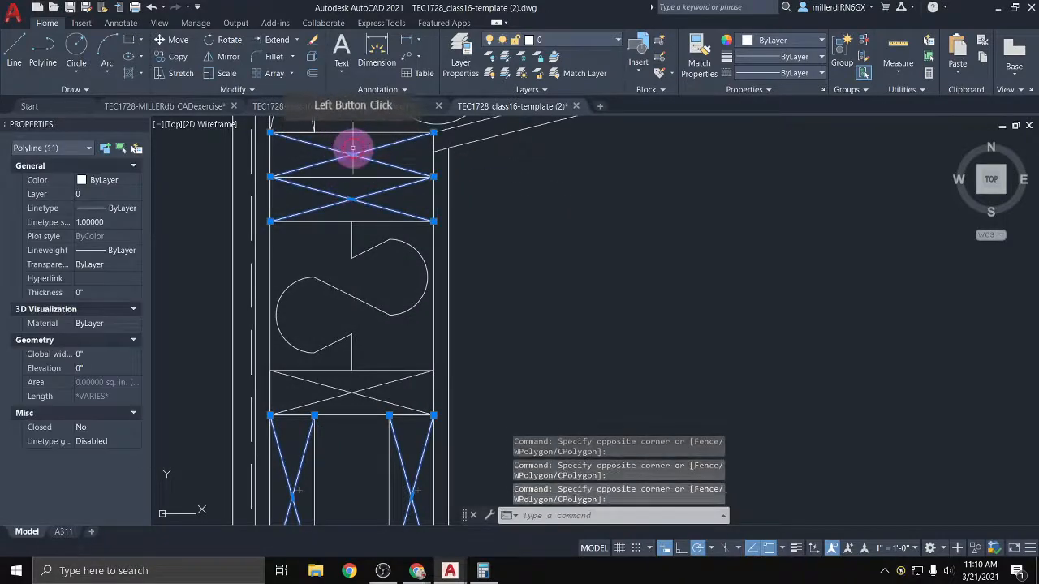
middle_click_drag(353, 149, 366, 255)
left_click(313, 134)
left_click(312, 139)
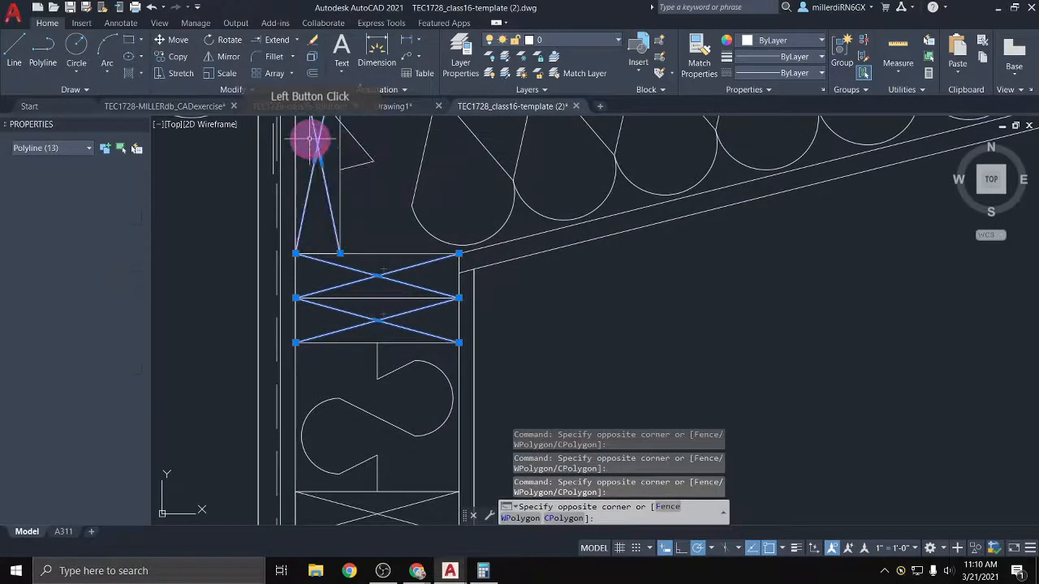
middle_click_drag(311, 140, 341, 294)
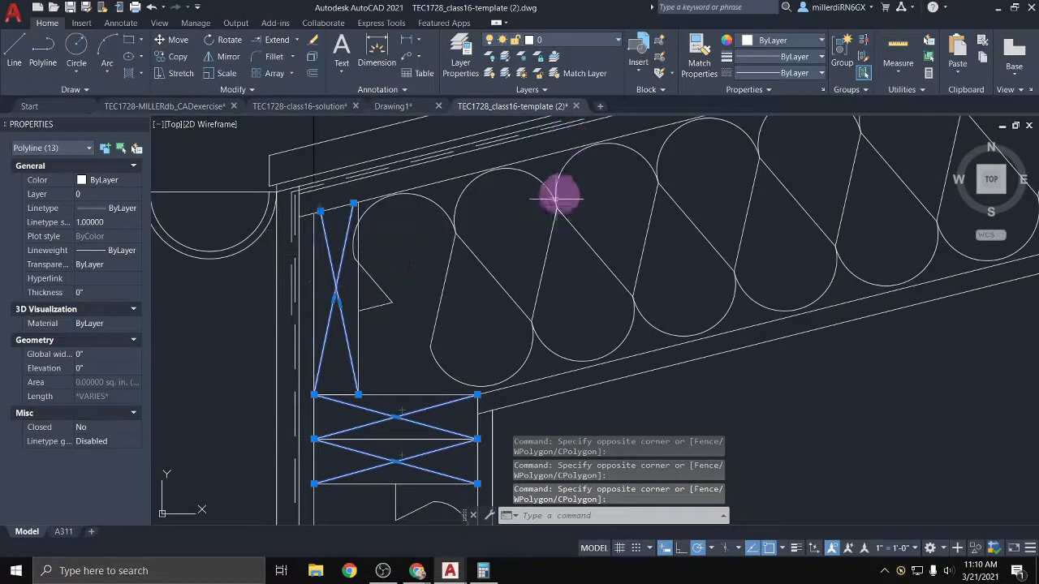
scroll(532, 223, "down", 5)
middle_click_drag(501, 276, 453, 195)
scroll(421, 308, "up", 5)
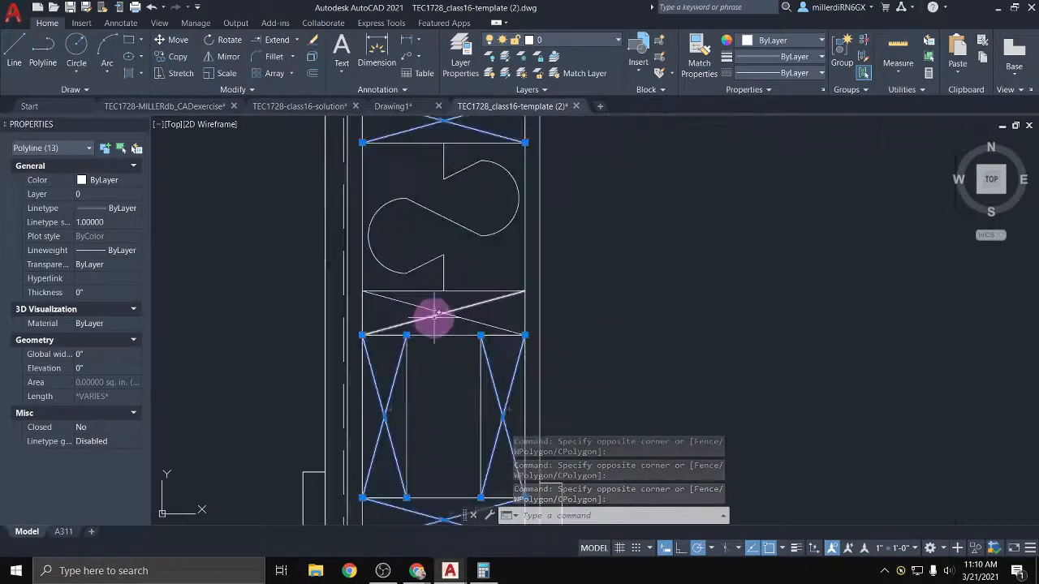
left_click(435, 313)
left_click(441, 254)
left_click(571, 39)
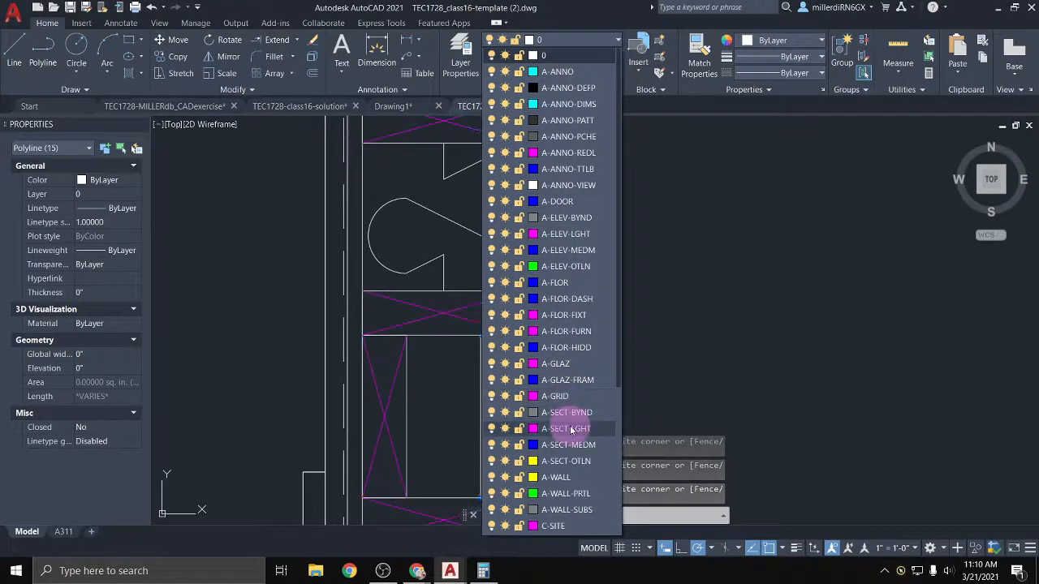
left_click(566, 429)
key("Escape")
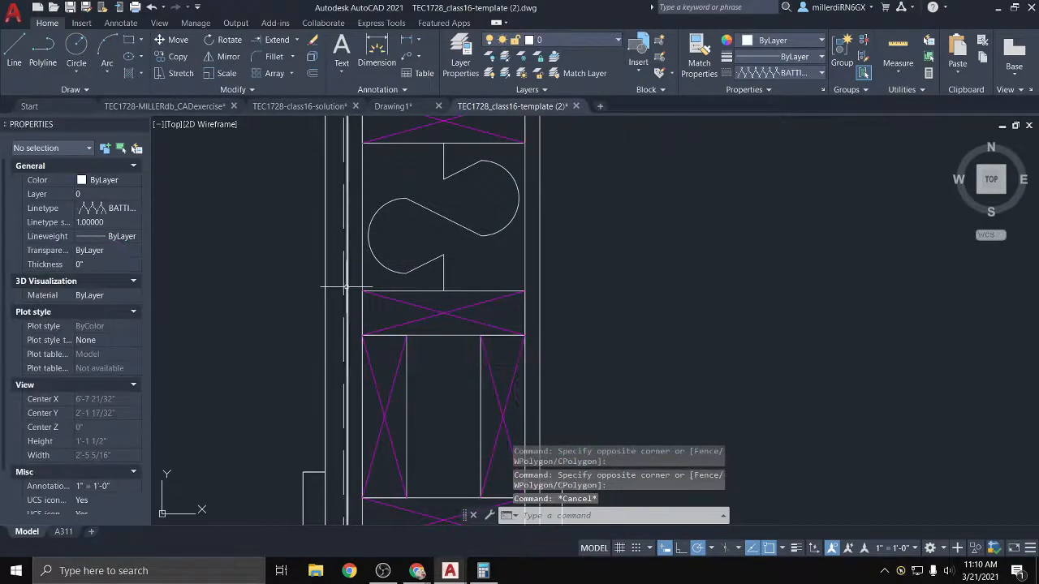
Move the crossed diagonals of the glazing spacer and the glass pane lines at the window head to layer A-SECT-LGHT
key("alt+Tab")
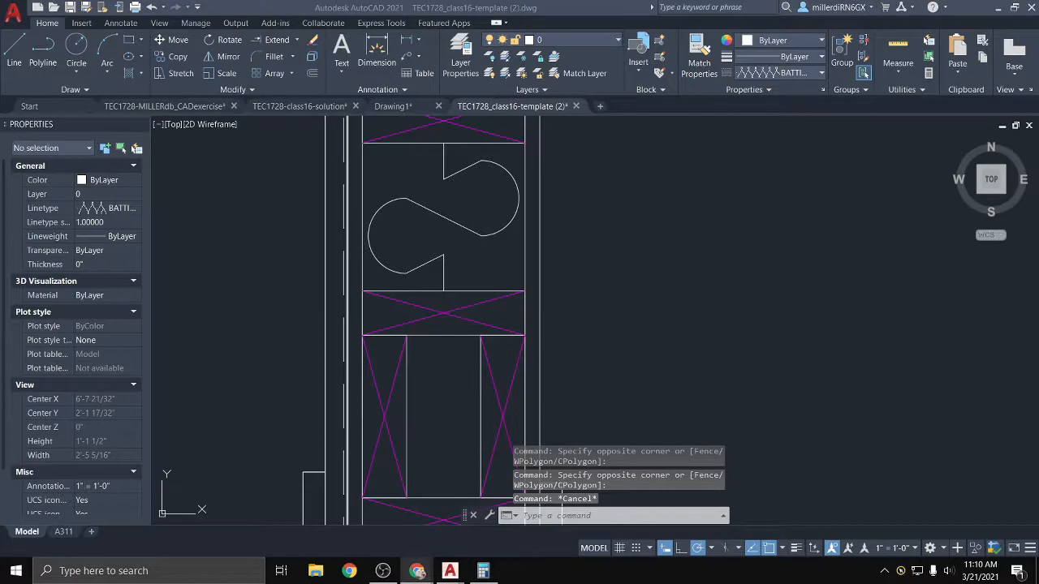
left_click(383, 370)
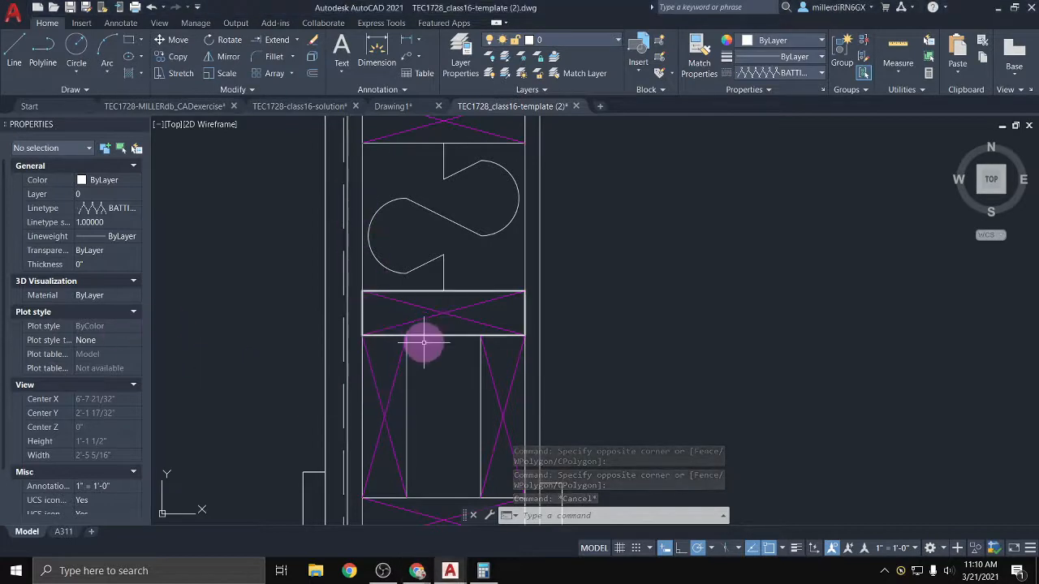
middle_click_drag(423, 342, 382, 160)
scroll(403, 366, "up", 2)
middle_click_drag(381, 373, 397, 186)
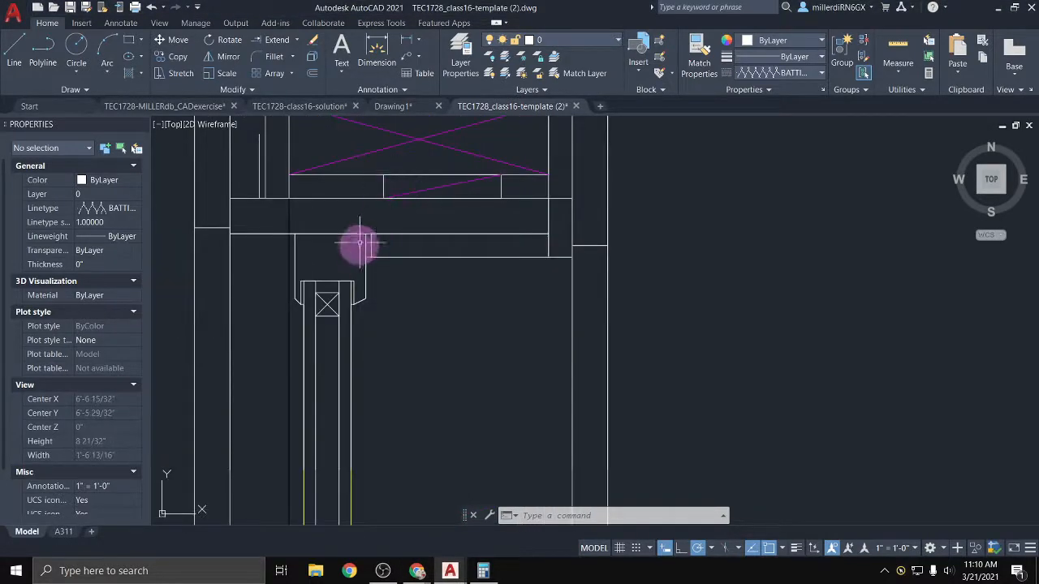
scroll(350, 288, "up", 2)
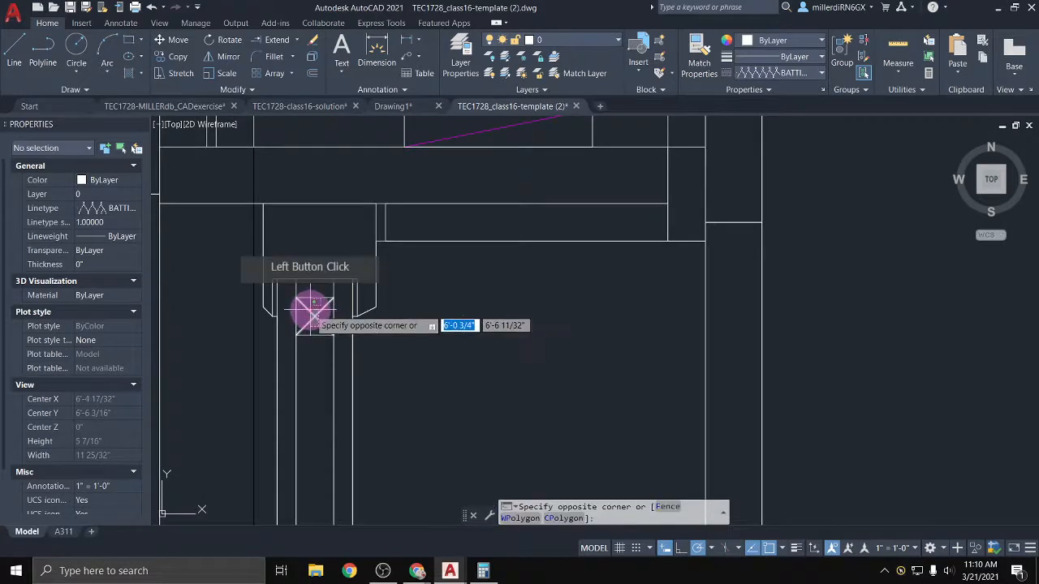
left_click(310, 309)
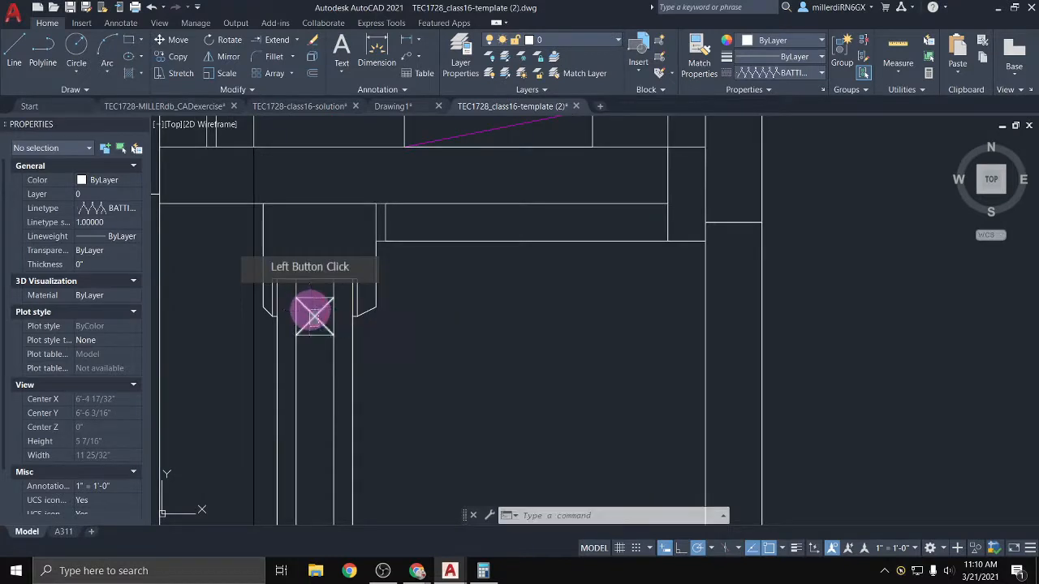
left_click(362, 395)
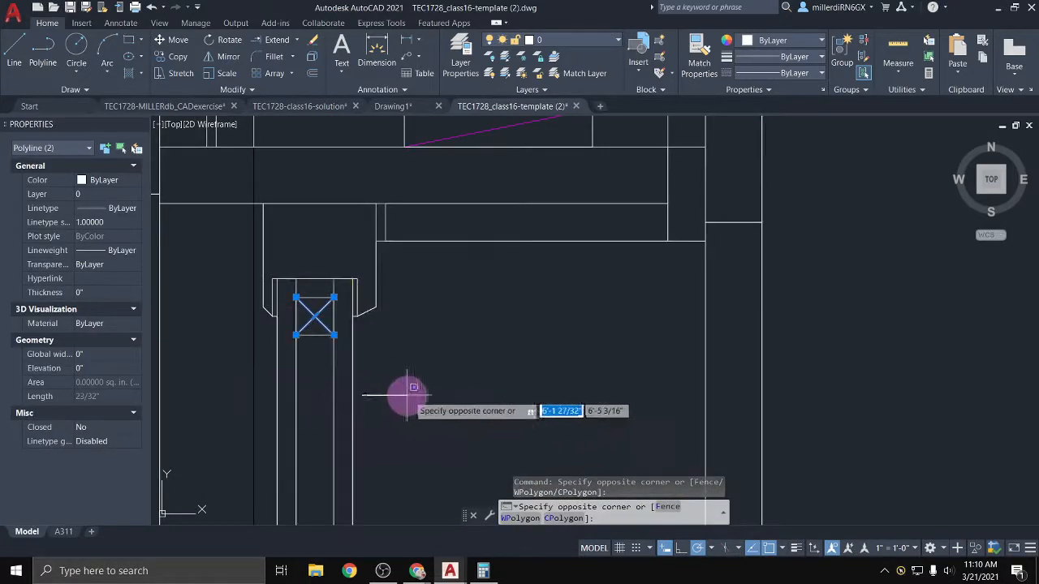
left_click(346, 400)
left_click(325, 395)
left_click(306, 401)
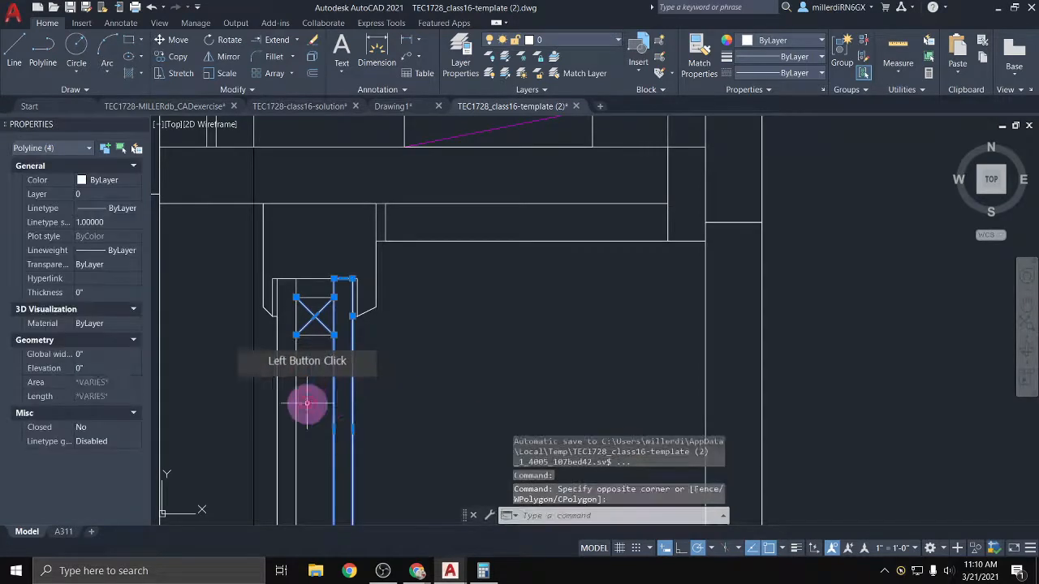
left_click(290, 395)
left_click(288, 365)
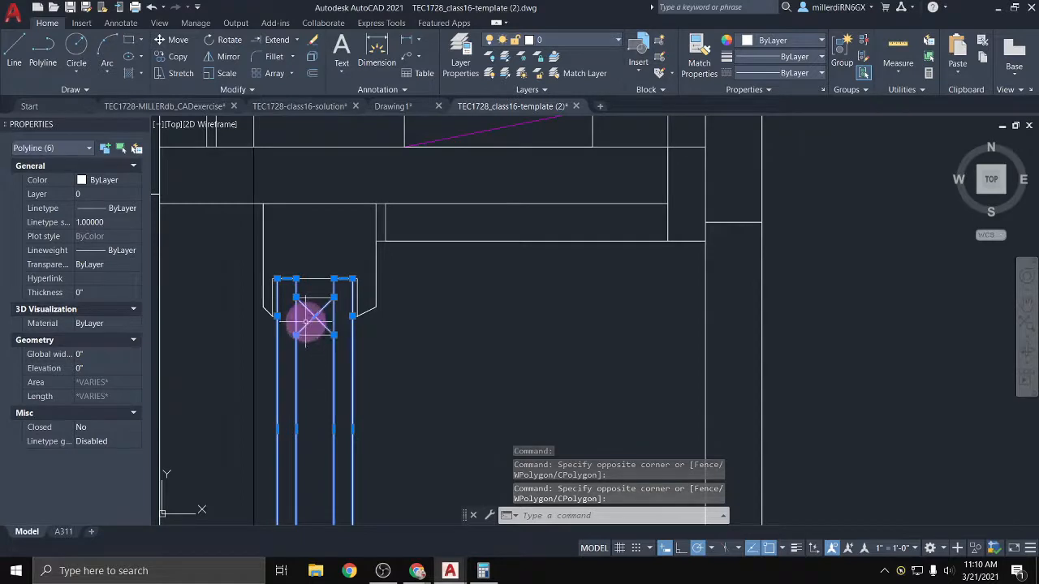
left_click(568, 41)
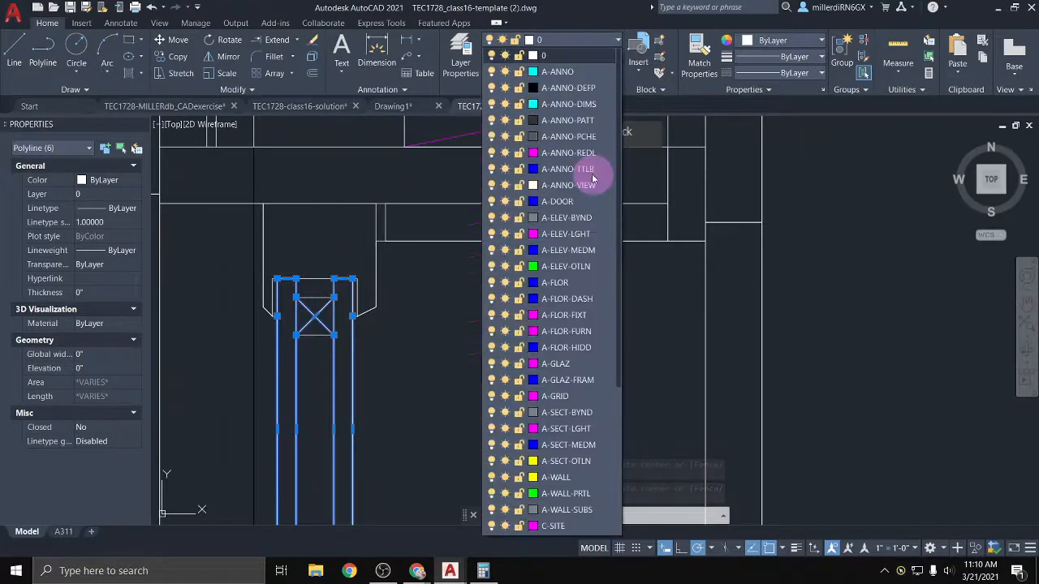
left_click(586, 428)
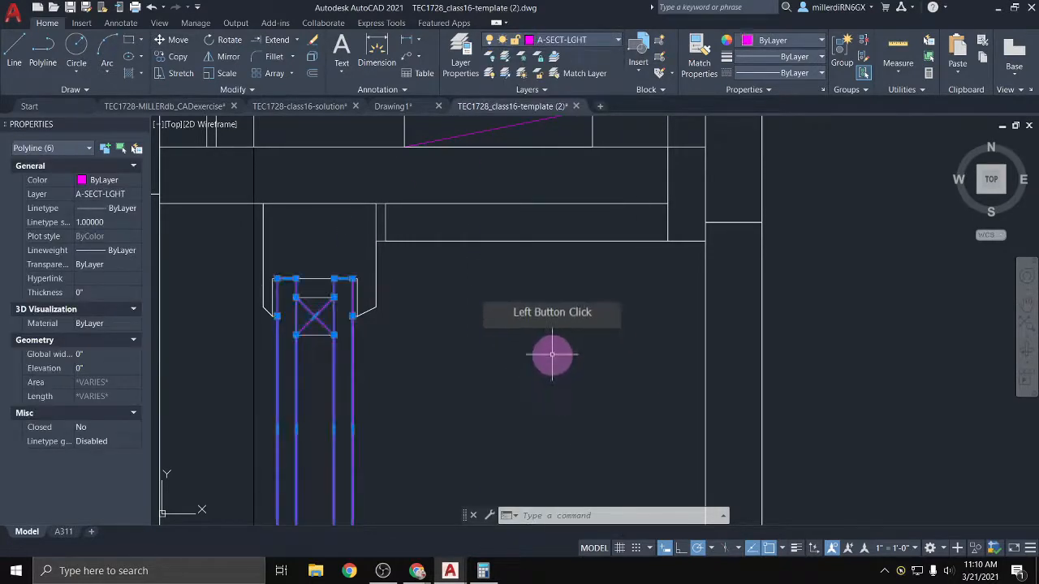
key("Escape")
key("Escape")
Move the interior and exterior outline polylines around the window head and its casings to layer A-SECT-OTLN
left_click(410, 238)
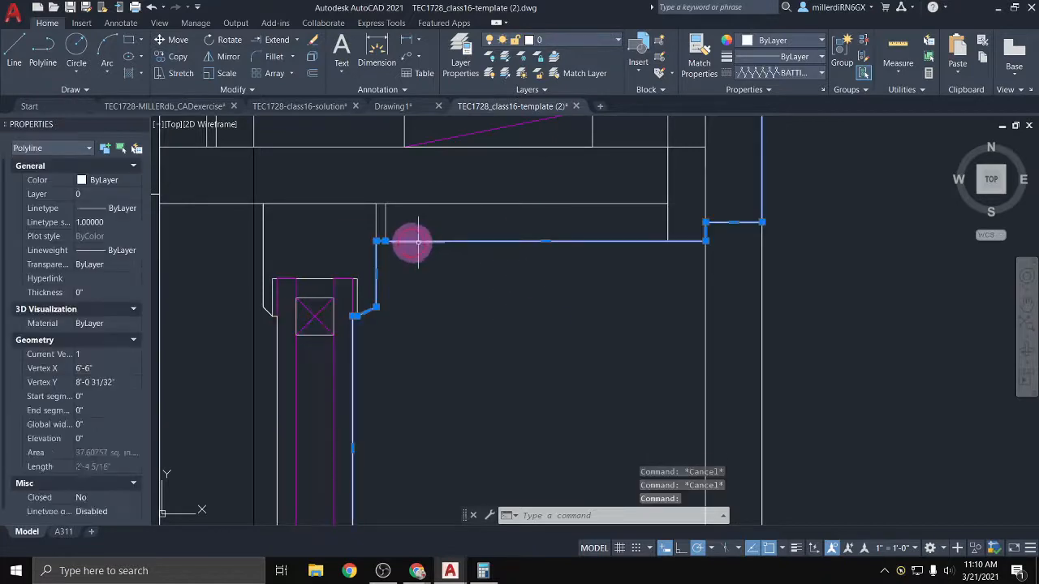
scroll(405, 239, "down", 1)
scroll(405, 239, "down", 3)
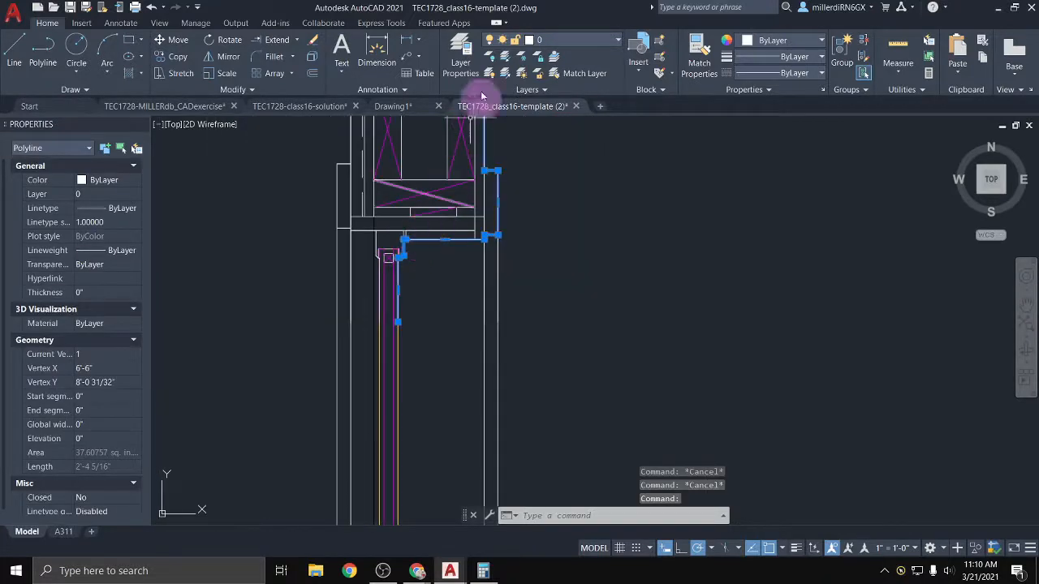
left_click(554, 44)
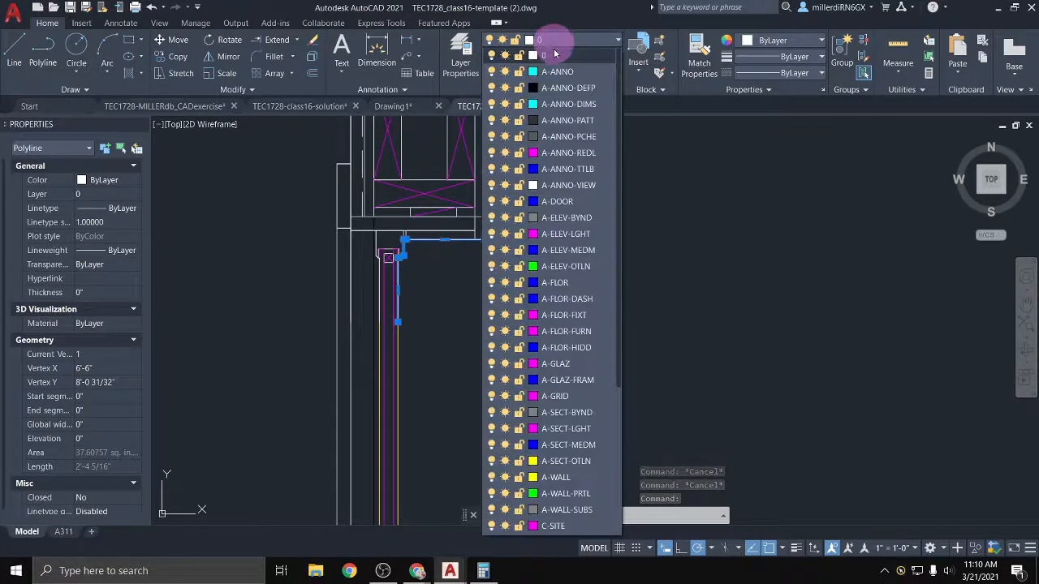
left_click(588, 461)
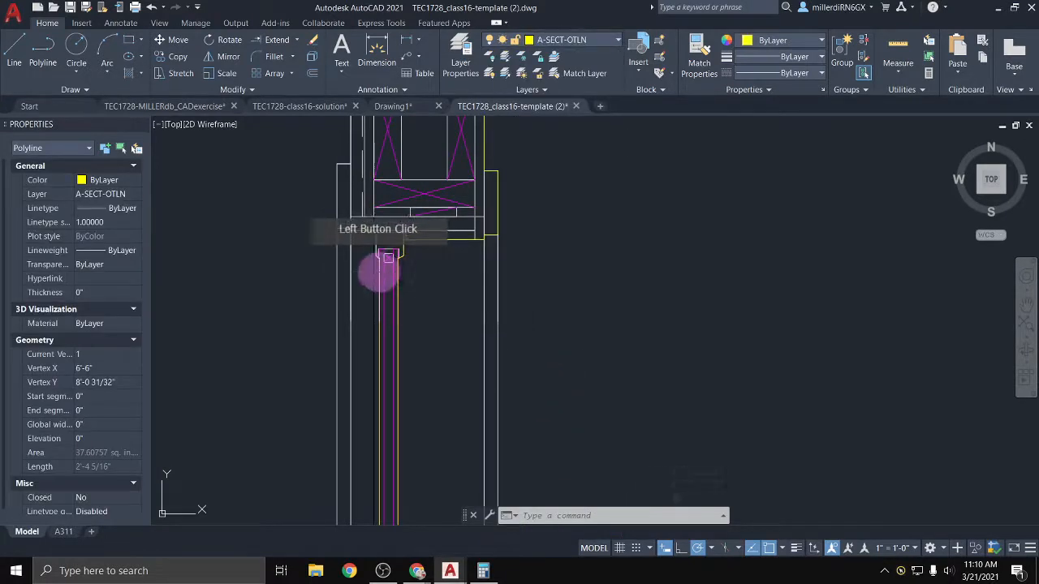
key("Escape")
key("Escape")
left_click(380, 256)
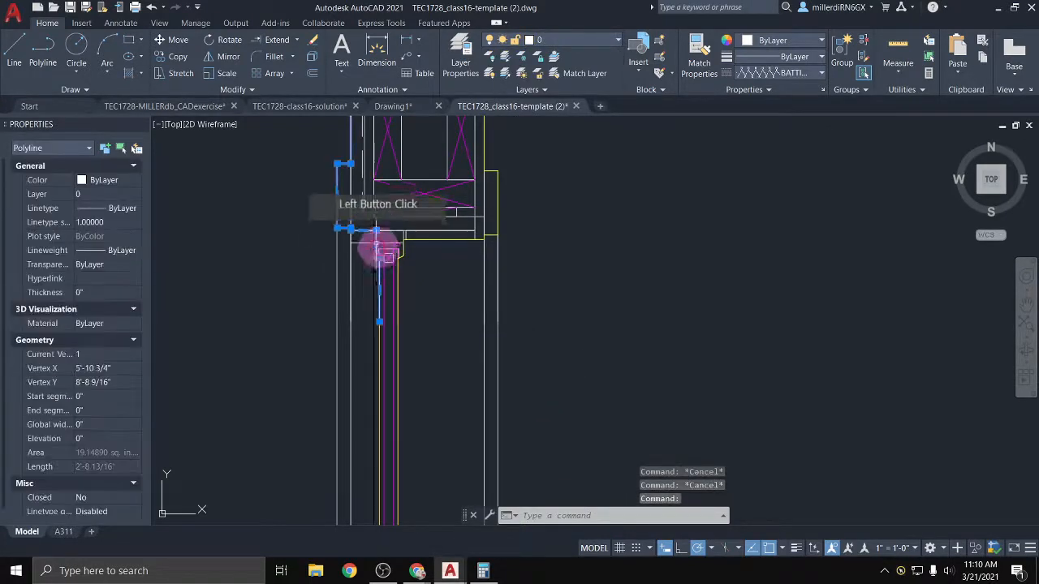
left_click(563, 46)
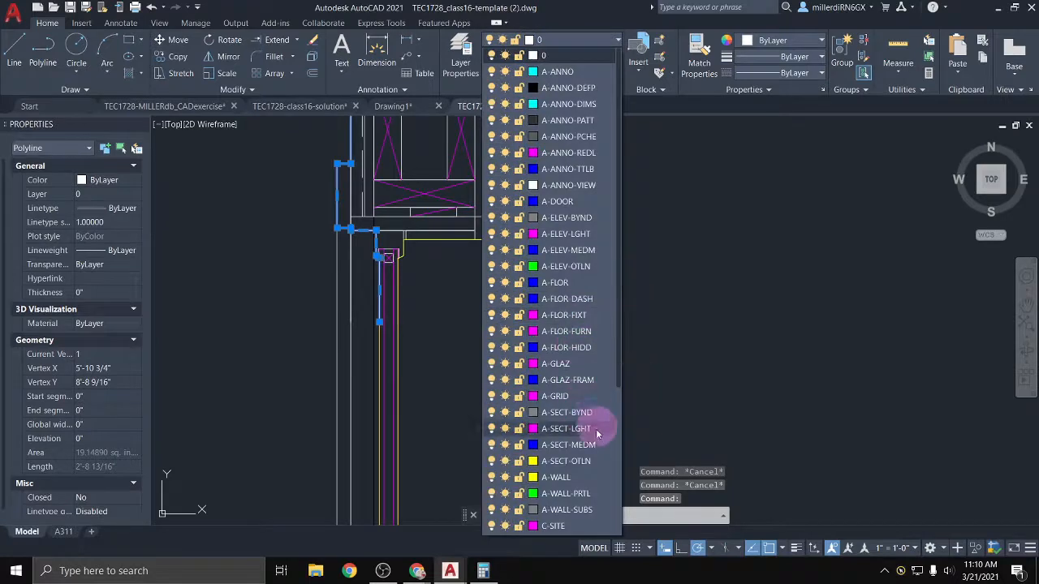
left_click(595, 461)
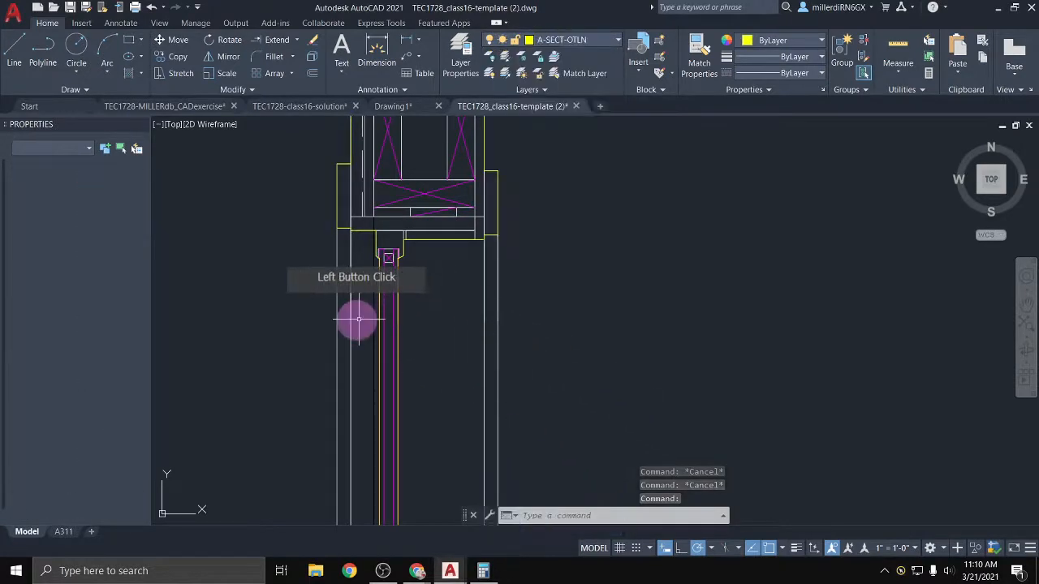
Move the four long vertical lines beyond the window, two on the interior and two on the exterior side, to layer A-SECT-BYND
left_click(489, 342)
left_click(378, 339)
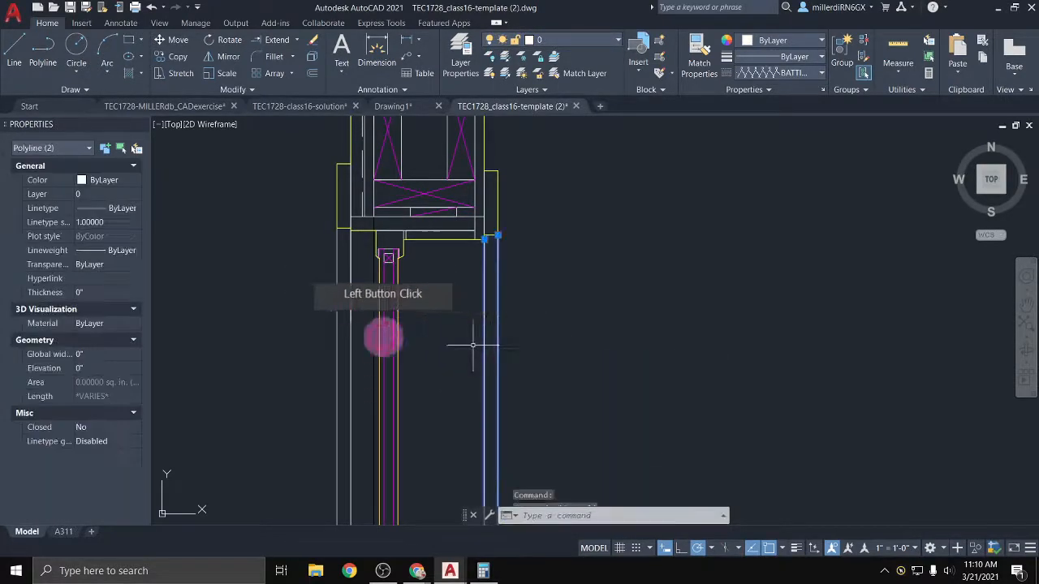
left_click(367, 343)
left_click(324, 319)
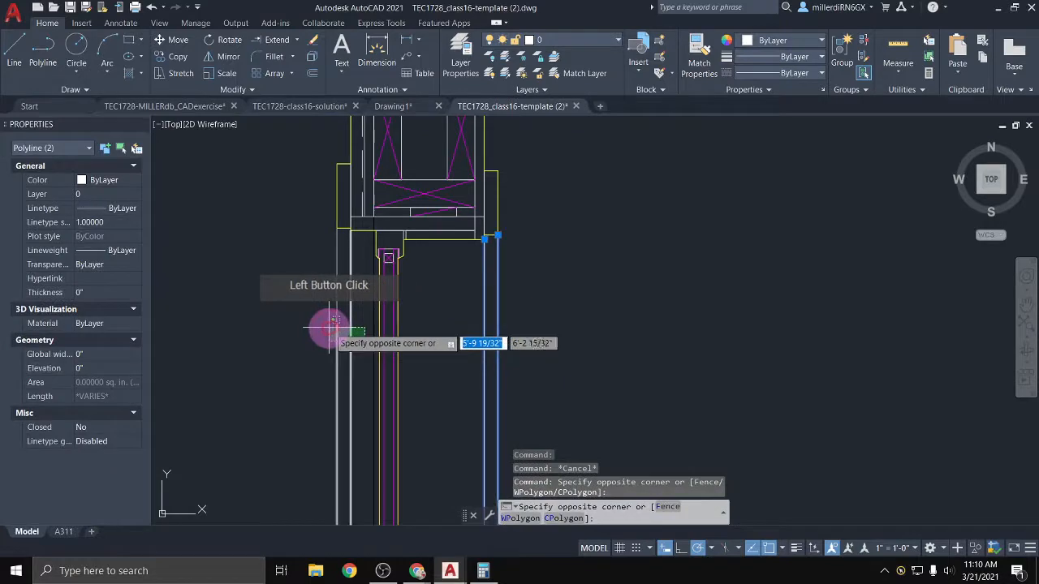
left_click(577, 39)
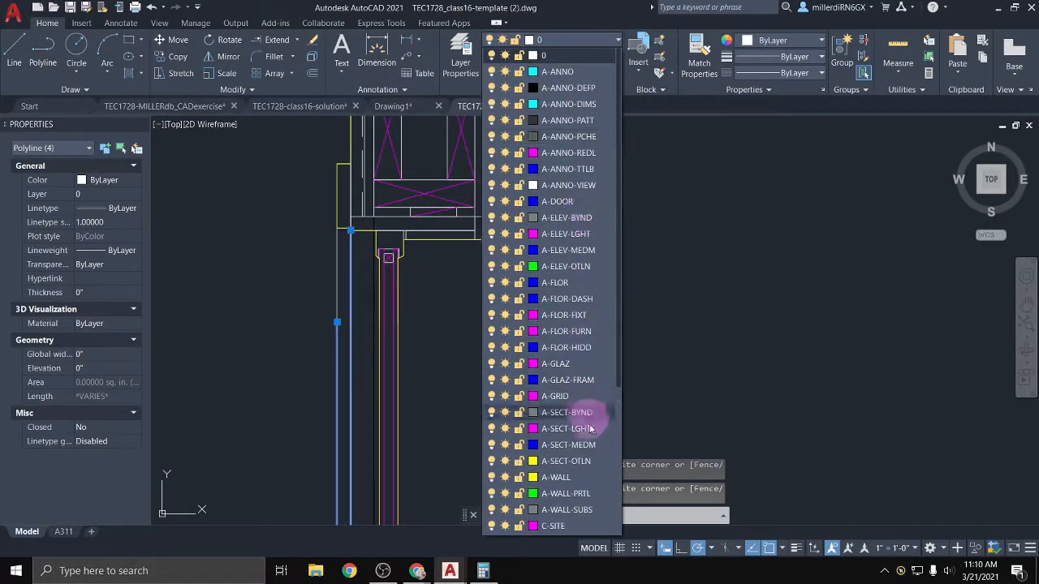
left_click(577, 414)
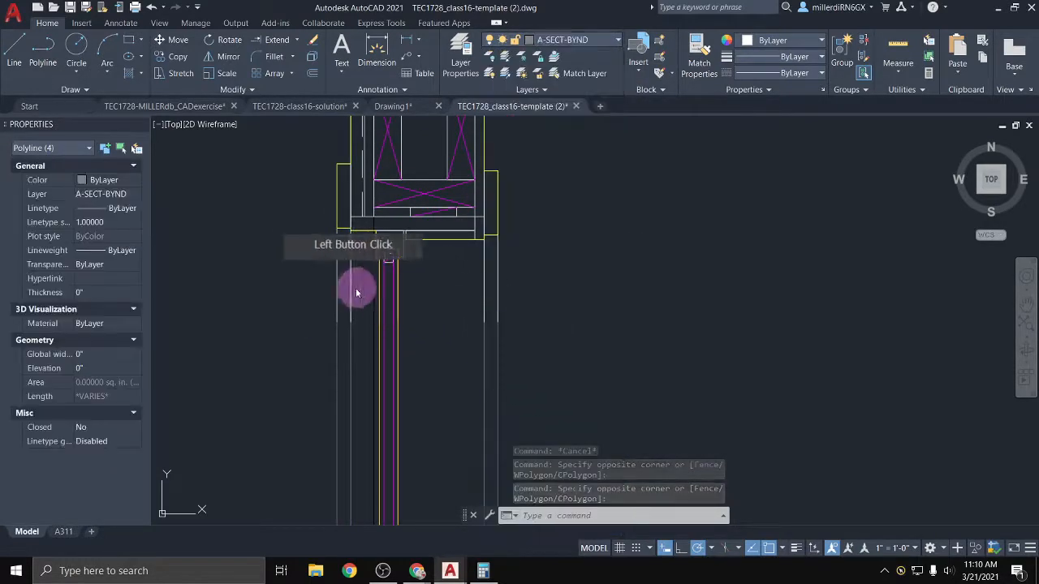
key("Escape")
Delete the four short layer 0 line pieces overlapping the beyond lines just below the window head casings
left_click(483, 296)
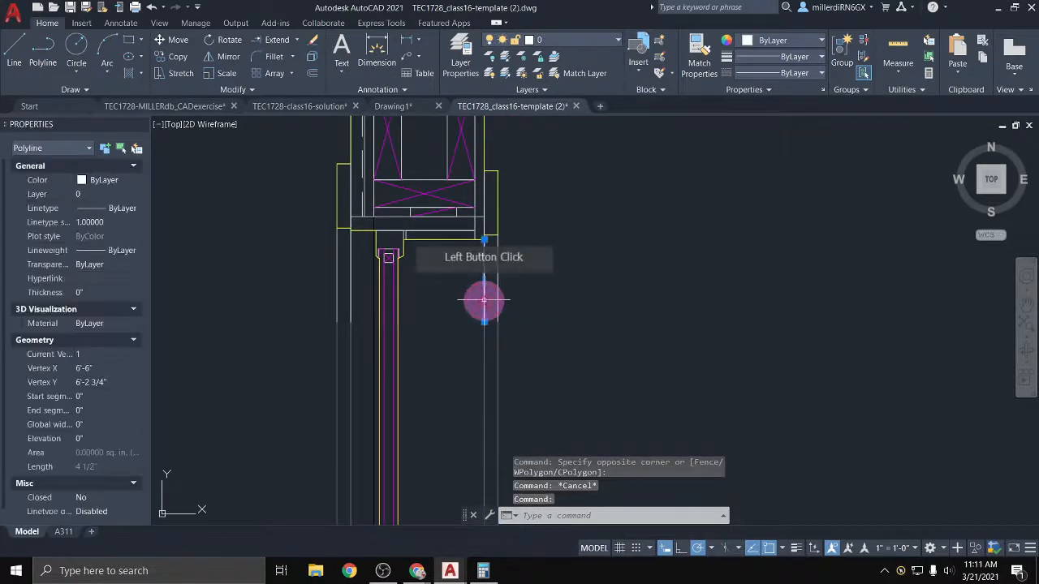
key("Delete")
left_click(498, 291)
key("Delete")
left_click(373, 277)
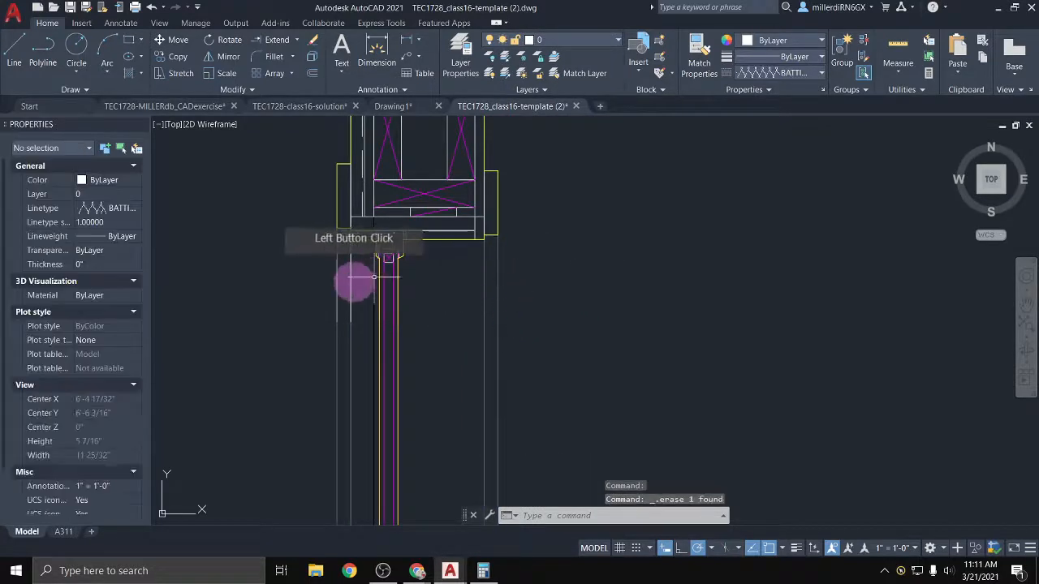
left_click(352, 283)
key("Delete")
left_click(337, 280)
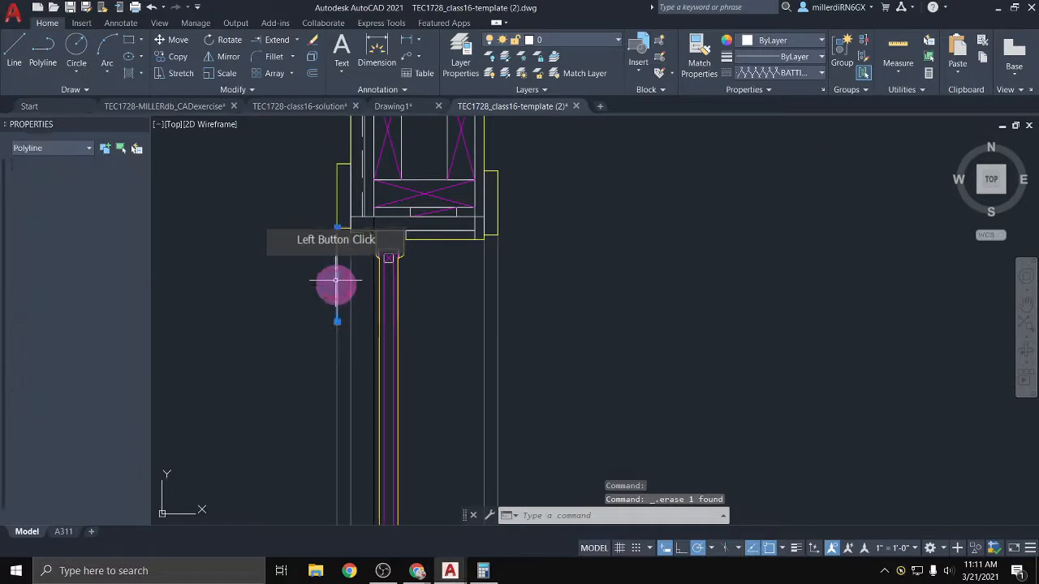
key("Delete")
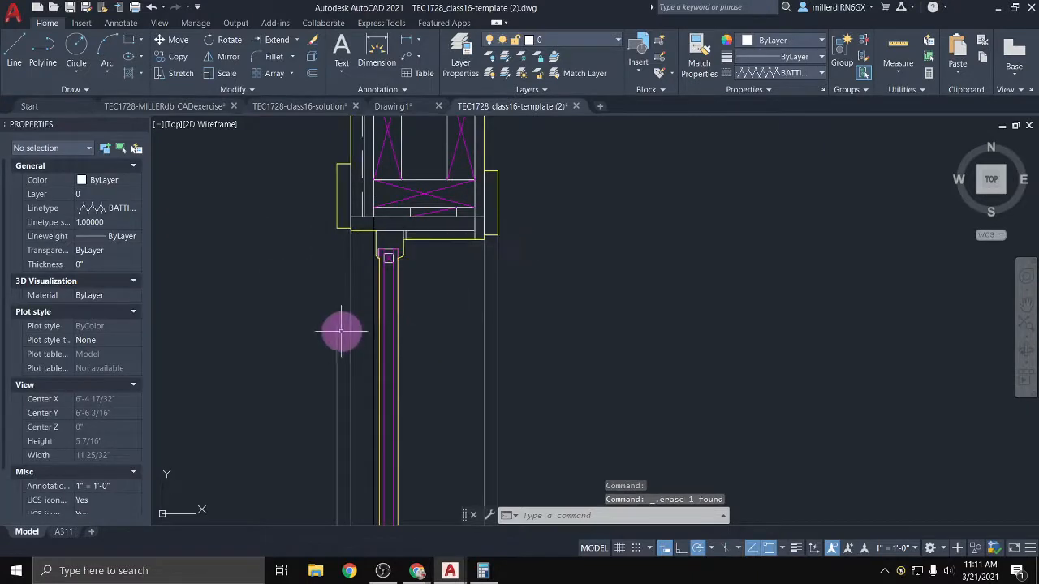
Stretch the upper end of the outermost exterior beyond line up to the underside of the exterior head casing
left_click(338, 329)
left_click(336, 321)
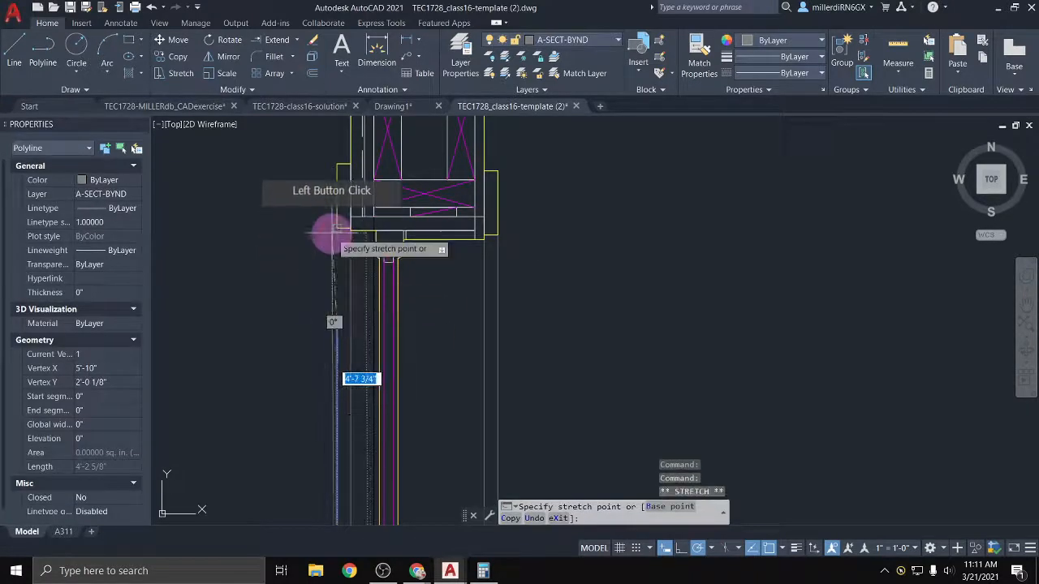
left_click(337, 230)
key("Escape")
Move the header, blocking and top plate outlines, wall sheathing lines, and inner roof and ceiling layer lines to layer A-SECT-MEDM
scroll(510, 334, "down", 4)
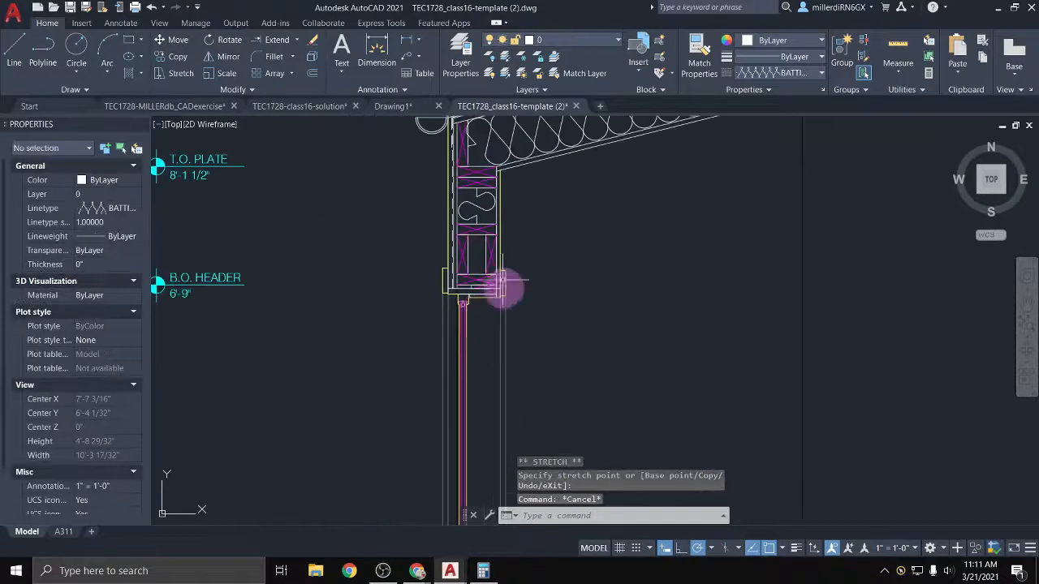
scroll(501, 284, "up", 8)
left_click(424, 329)
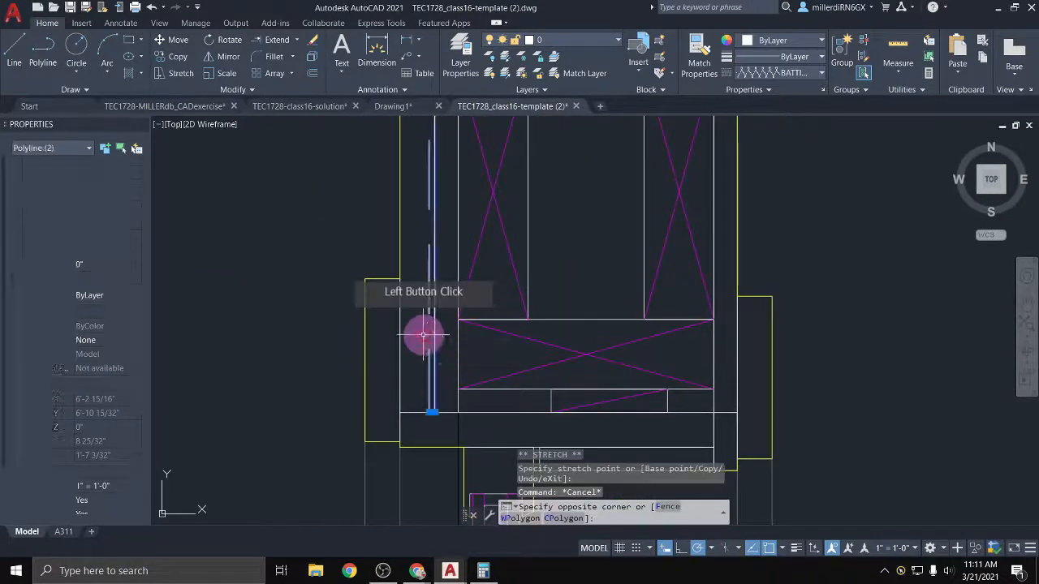
left_click(454, 400)
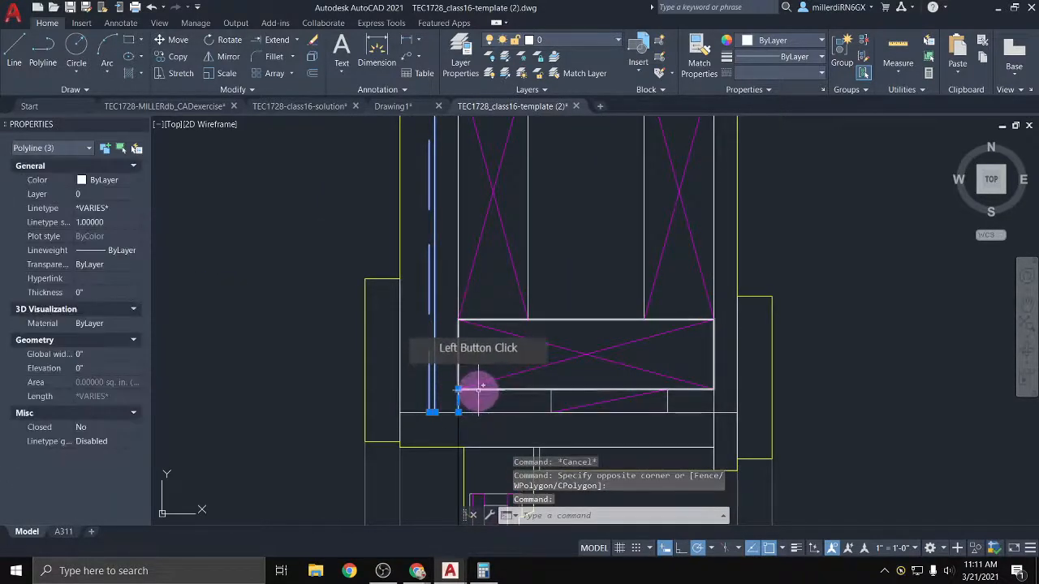
left_click(515, 390)
left_click(550, 397)
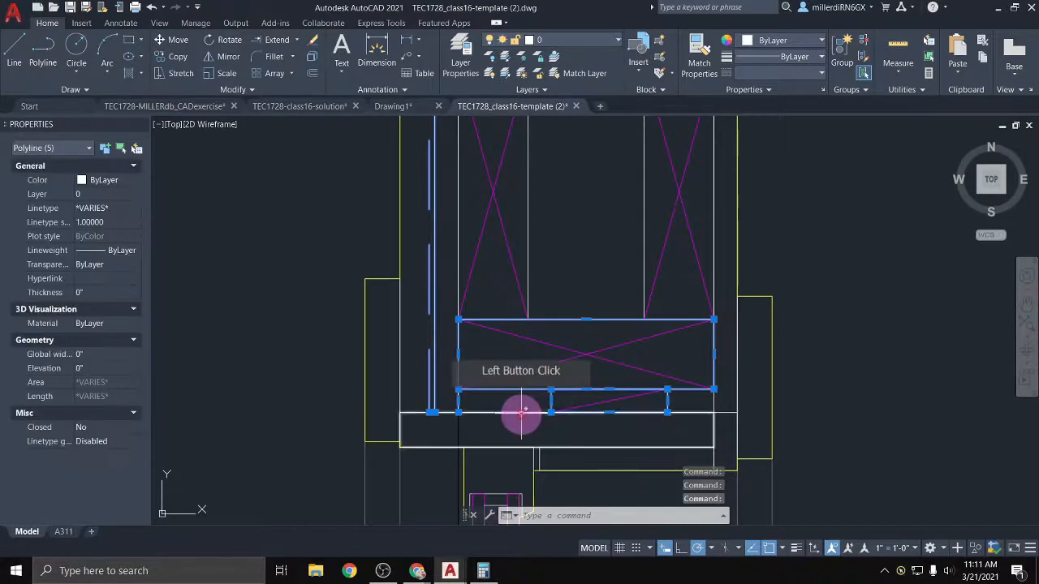
left_click(513, 411)
scroll(462, 304, "down", 4)
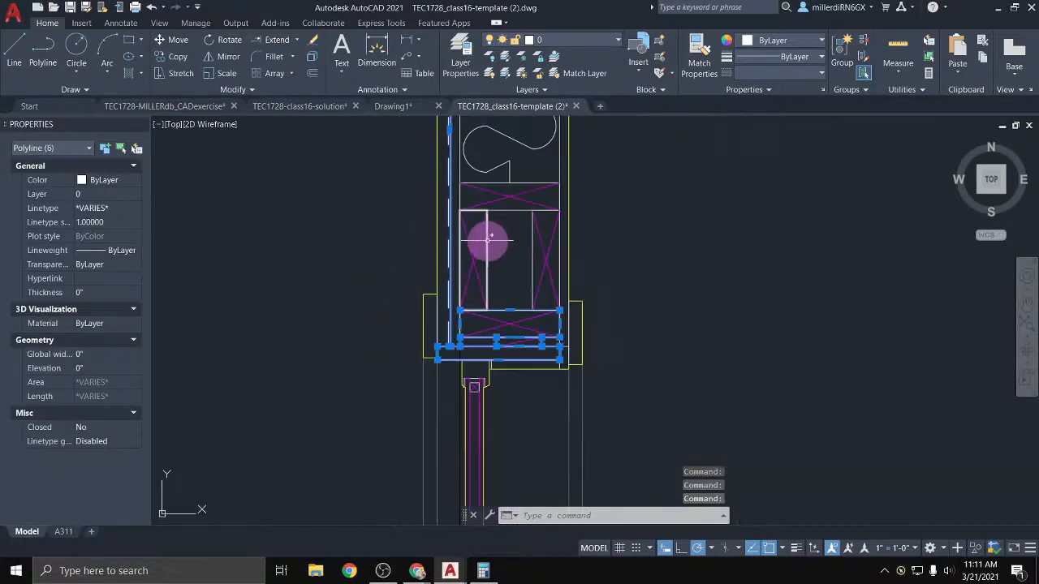
left_click(487, 237)
left_click(532, 243)
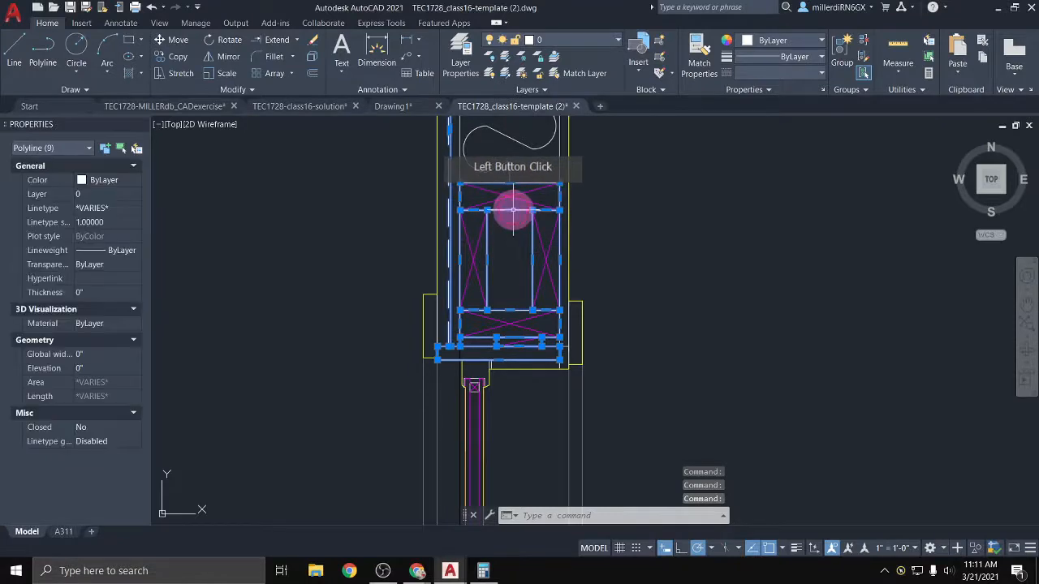
middle_click_drag(513, 209, 496, 309)
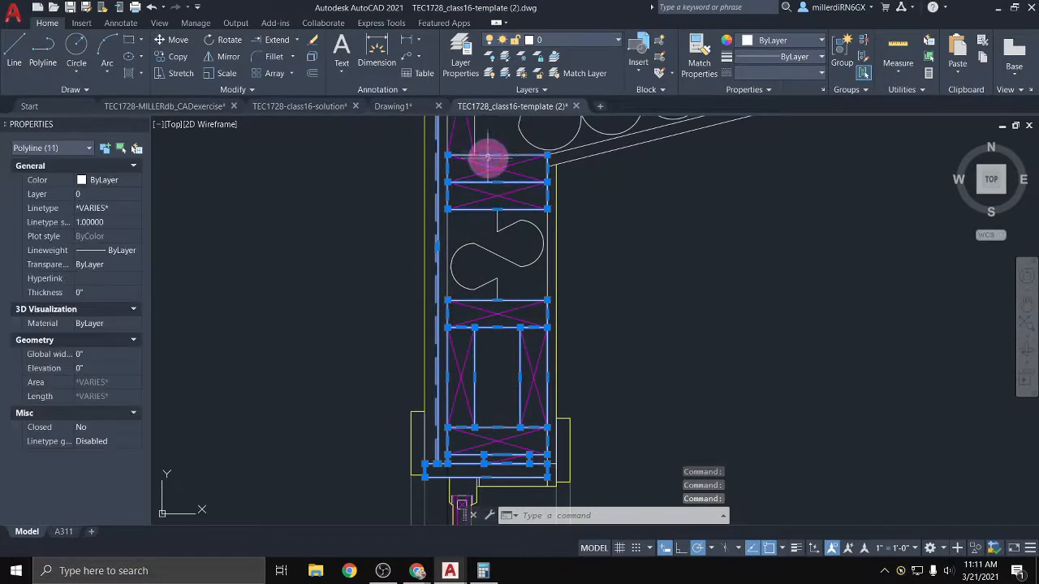
middle_click_drag(488, 158, 473, 307)
left_click(460, 287)
left_click(433, 237)
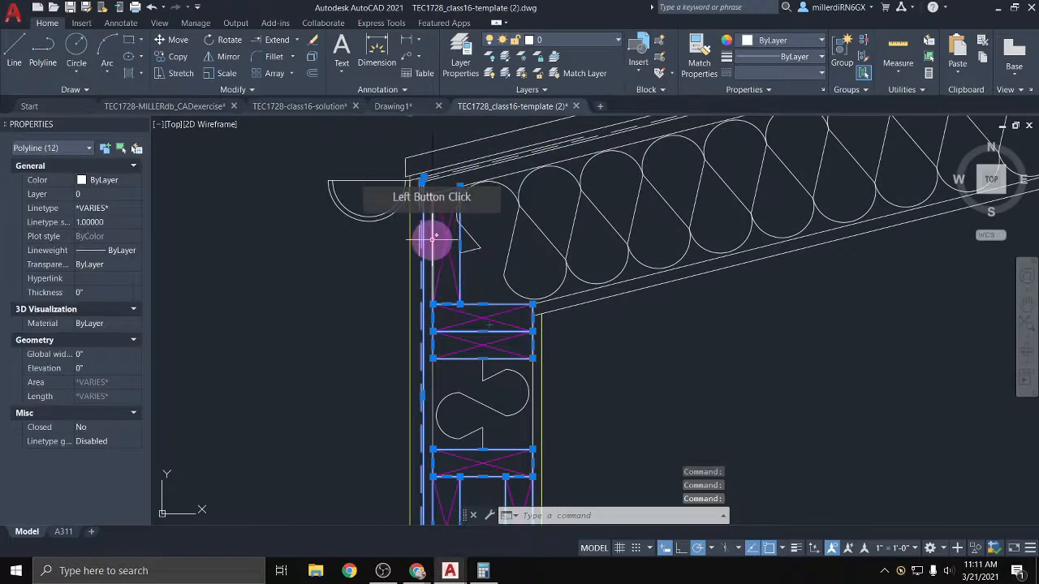
left_click(430, 195)
left_click(435, 173)
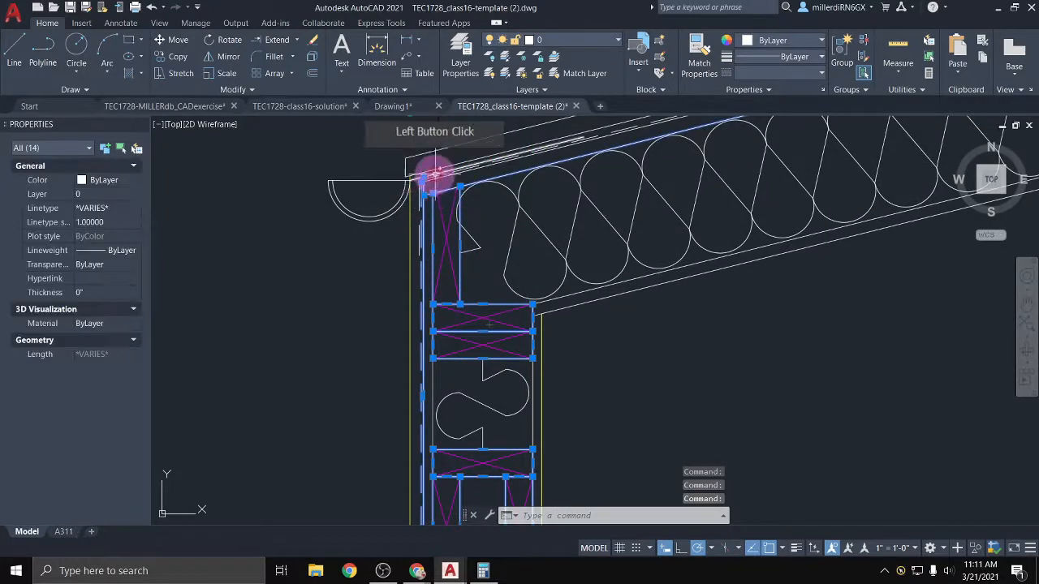
left_click(442, 177)
left_click(437, 168)
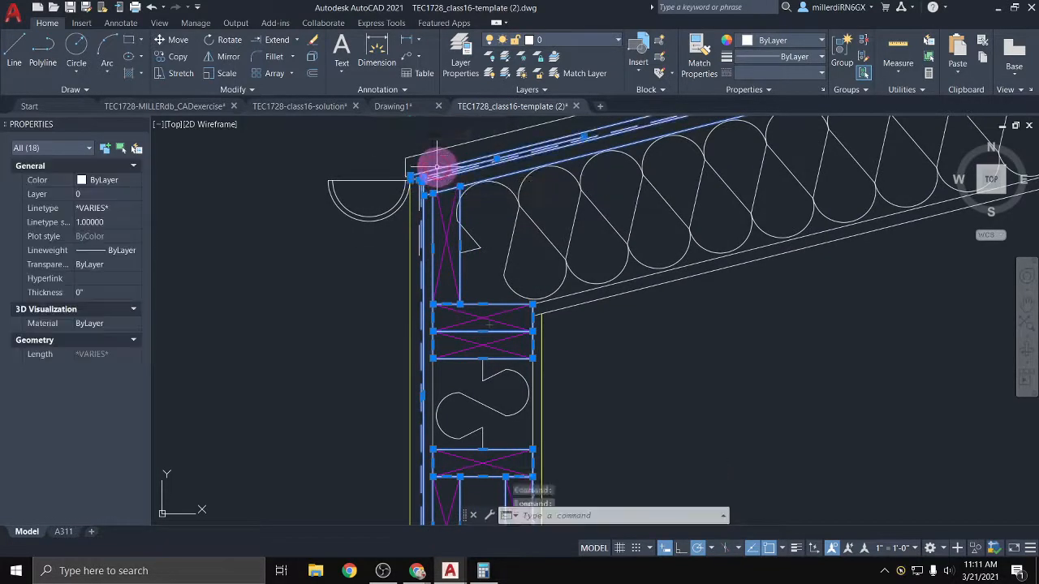
left_click(506, 239)
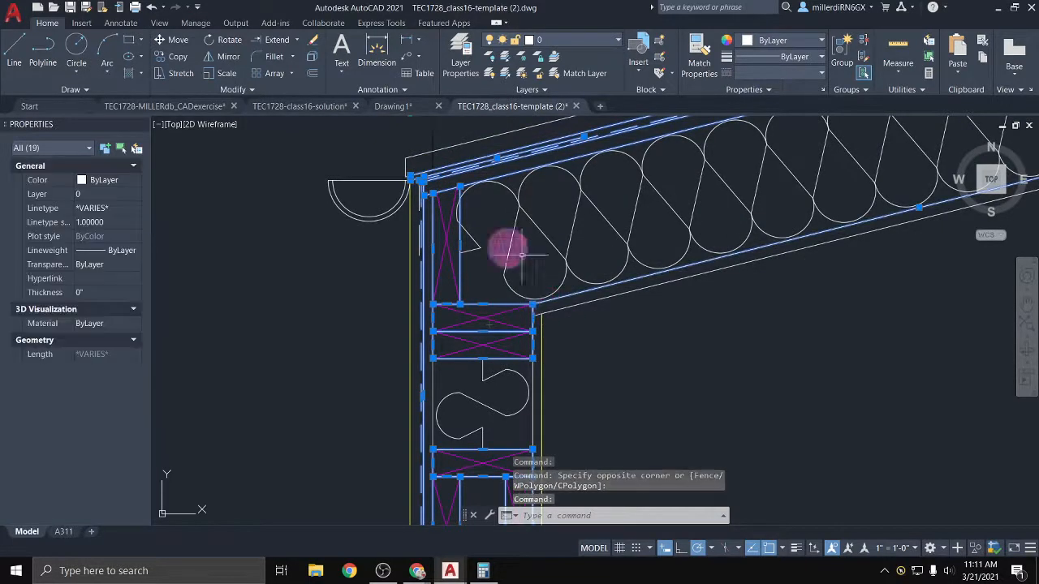
left_click(572, 39)
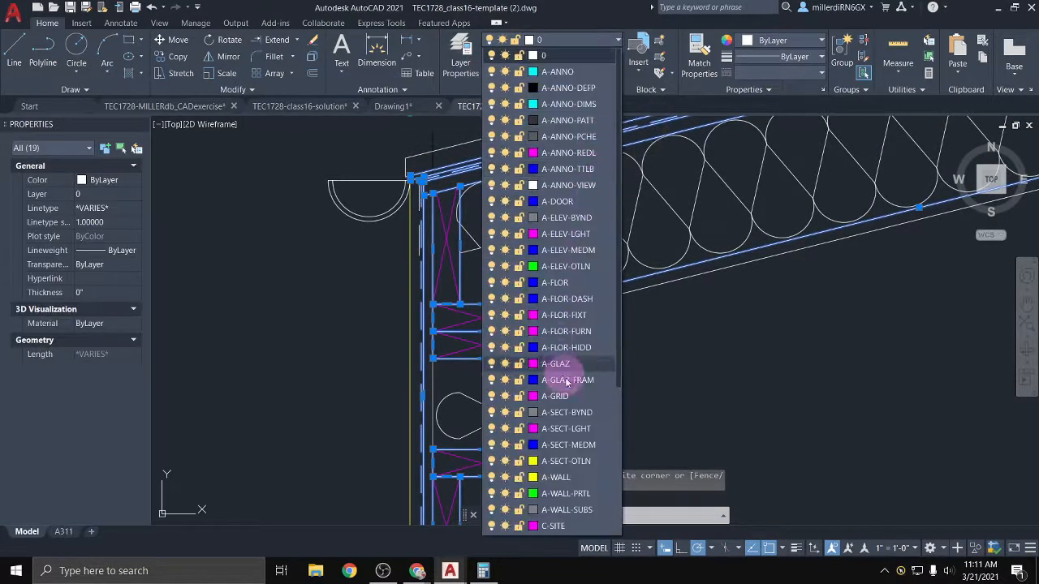
left_click(586, 444)
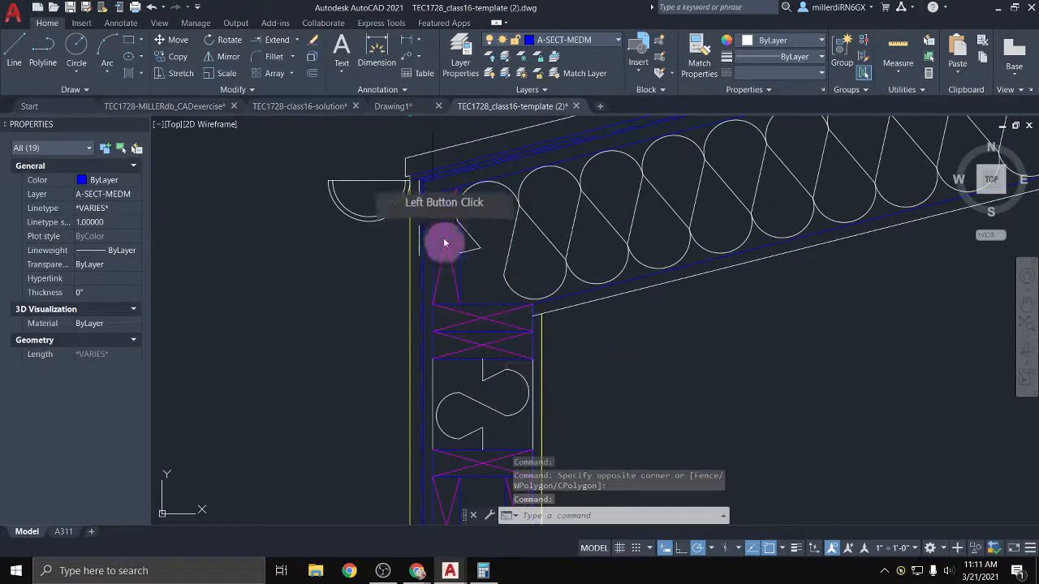
key("Escape")
Move the short vertical hidden line at the top of the exterior wall beside the gutter to layer A-SECT-MEDM
left_click(418, 183)
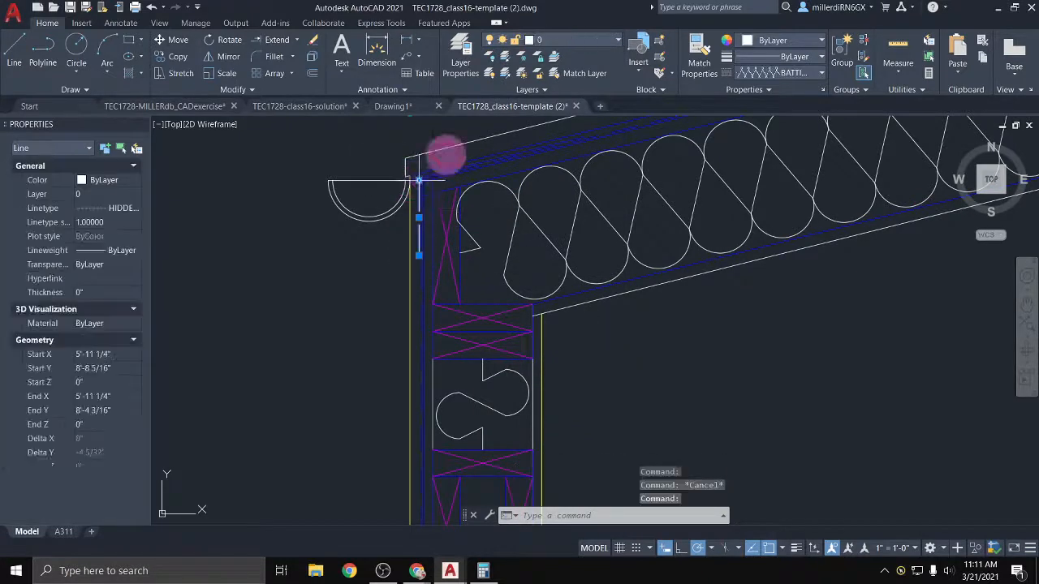
left_click(586, 41)
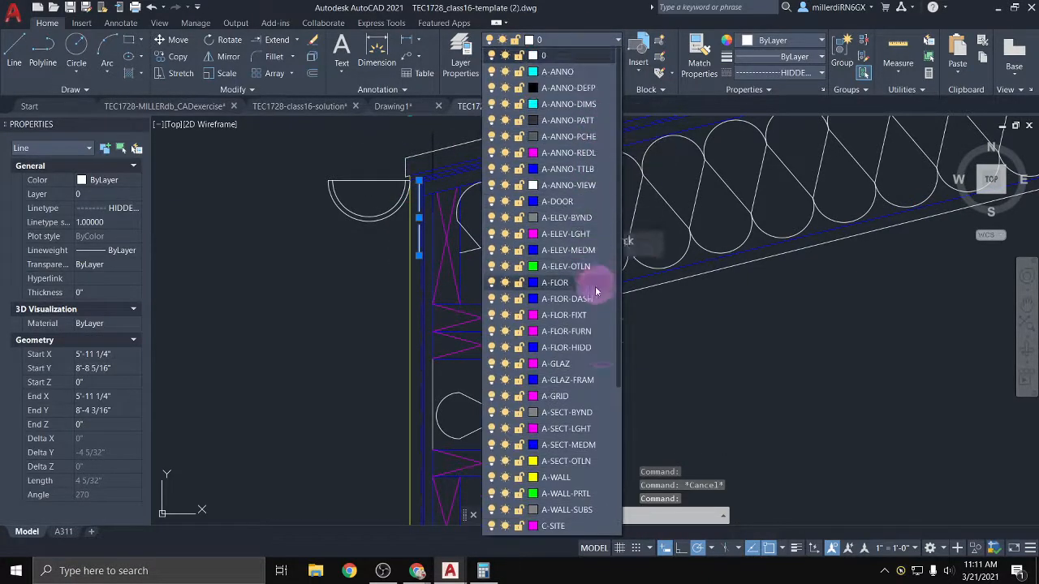
left_click(589, 446)
left_click(553, 310)
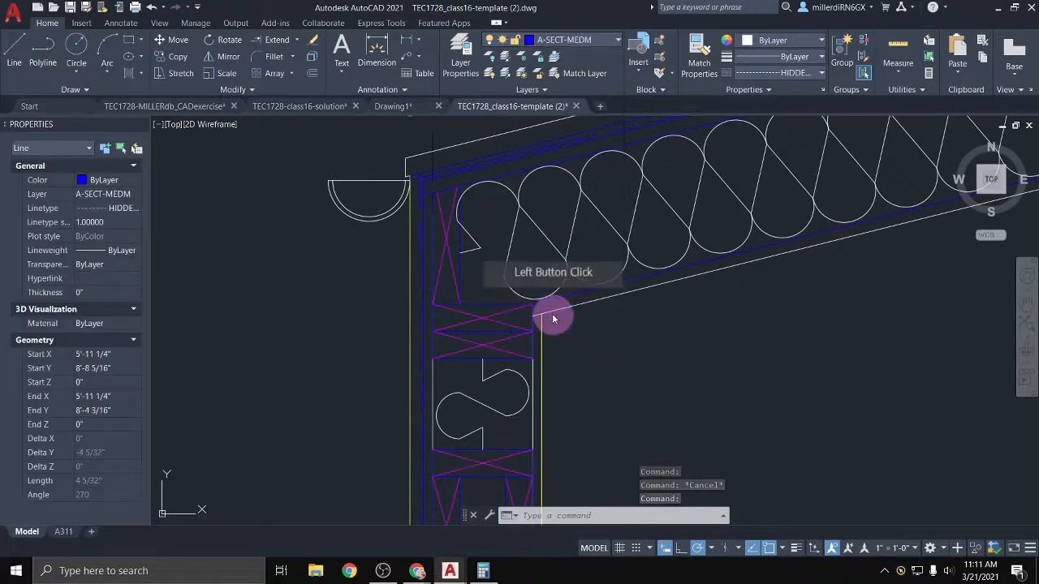
key("Escape")
Move the sloped interior ceiling finish line to layer A-SECT-OTLN
left_click(555, 311)
left_click(555, 68)
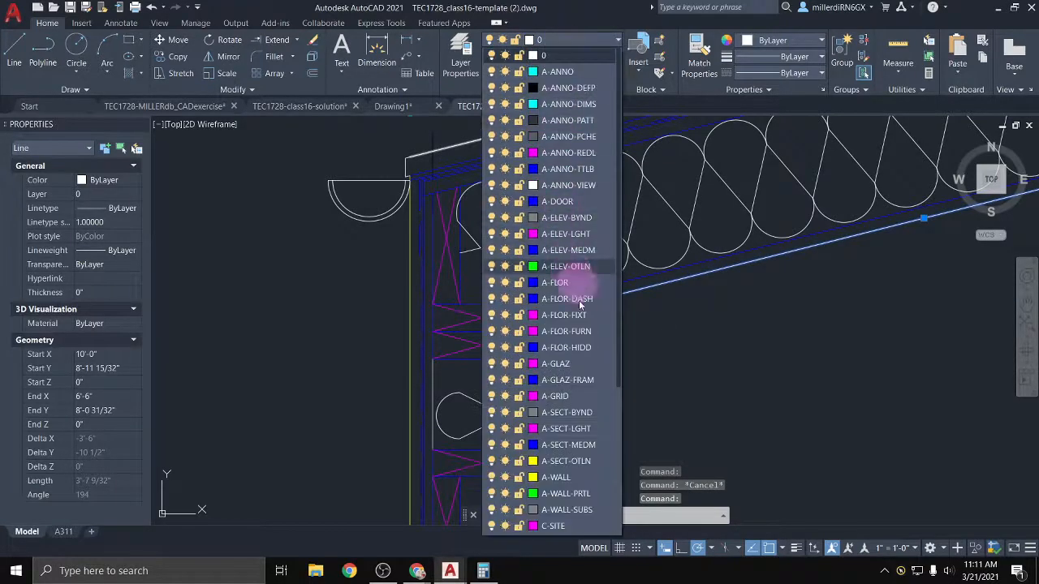
left_click(578, 461)
key("Escape")
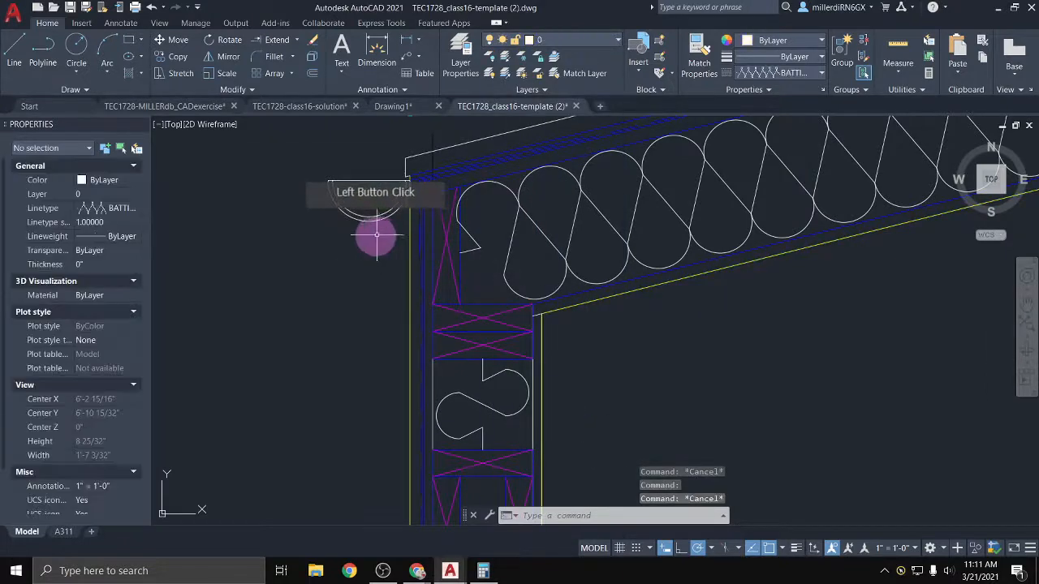
Move the gutter's two arcs and rim ends, the roof edge lines and the top roof surface line to layer A-SECT-OTLN
left_click(366, 225)
left_click(331, 182)
scroll(333, 183, "up", 6)
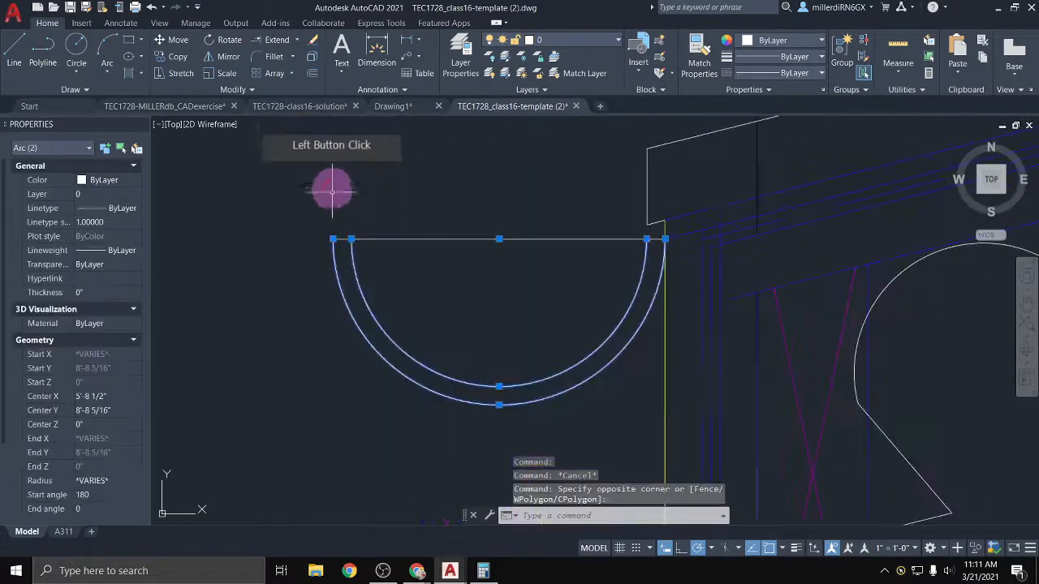
left_click(344, 233)
left_click(828, 273)
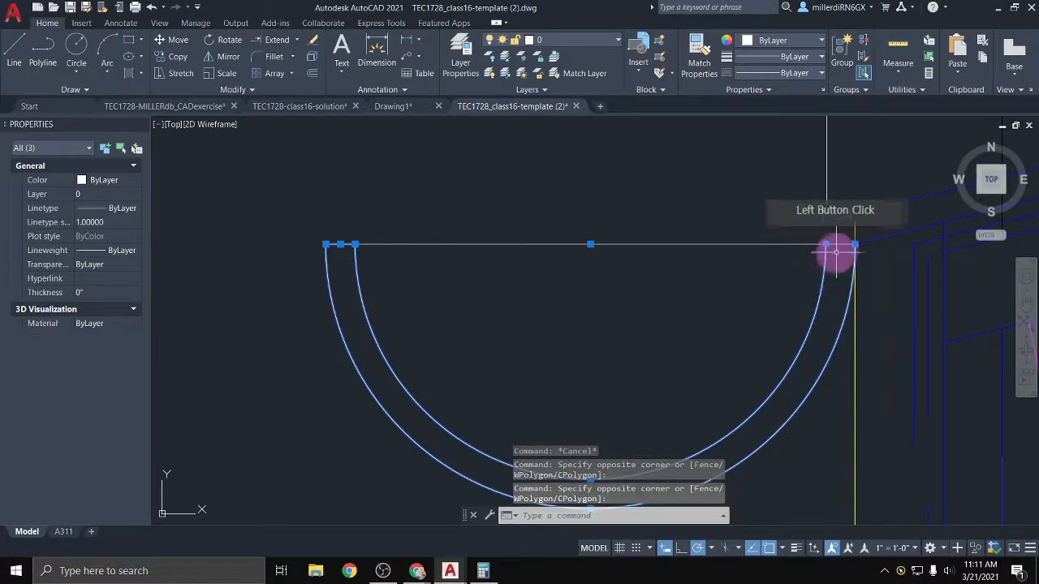
left_click(838, 236)
left_click(834, 232)
scroll(811, 204, "down", 8)
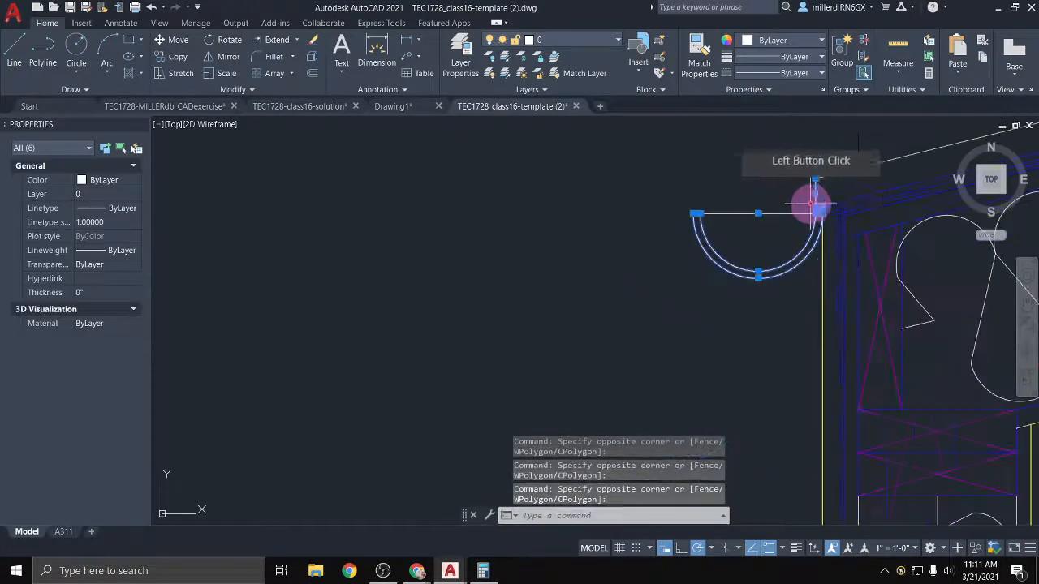
middle_click_drag(822, 196, 591, 218)
left_click(605, 211)
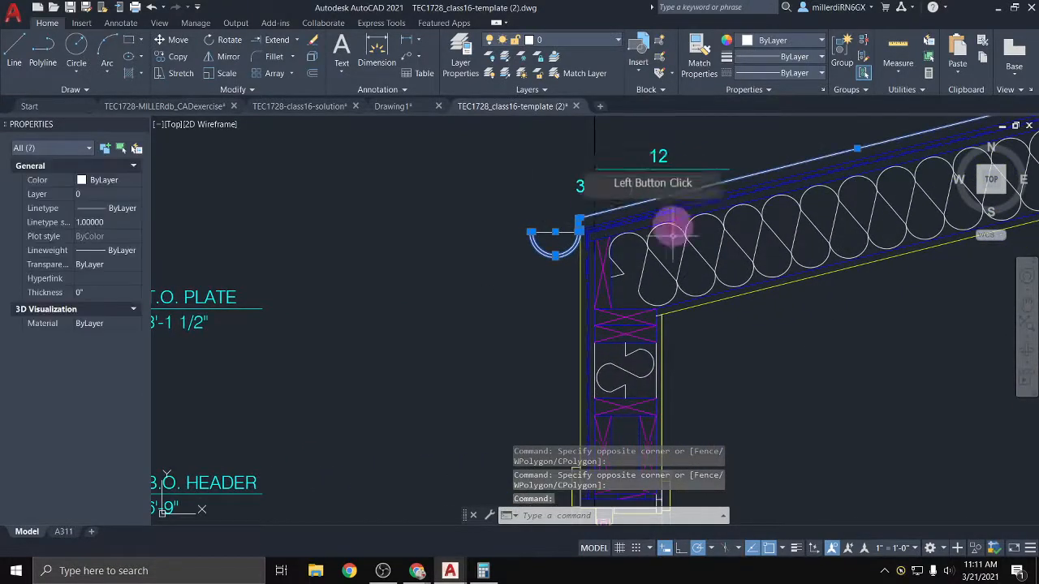
middle_click_drag(738, 292, 582, 168)
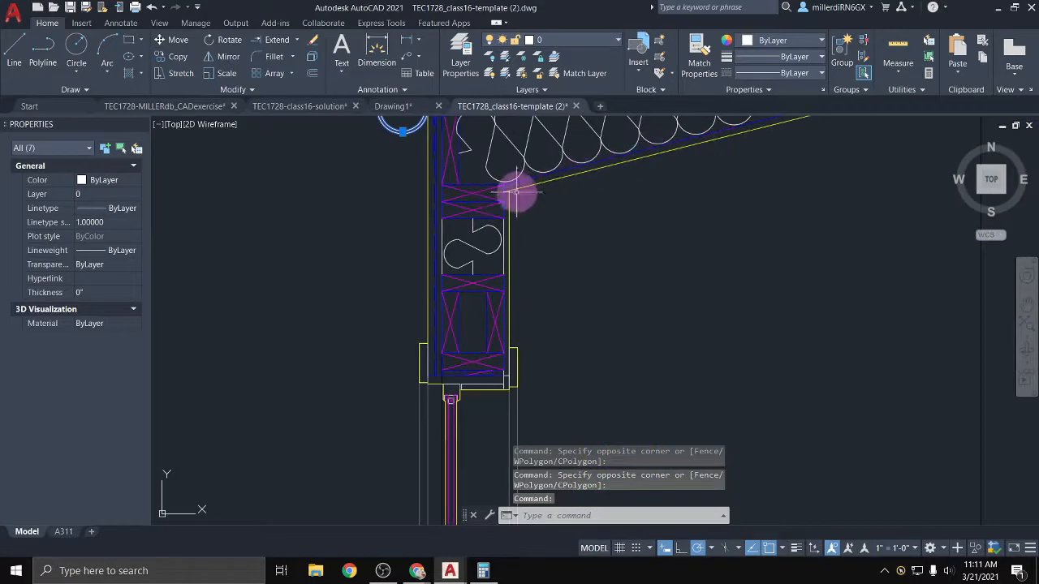
middle_click_drag(465, 251, 433, 268)
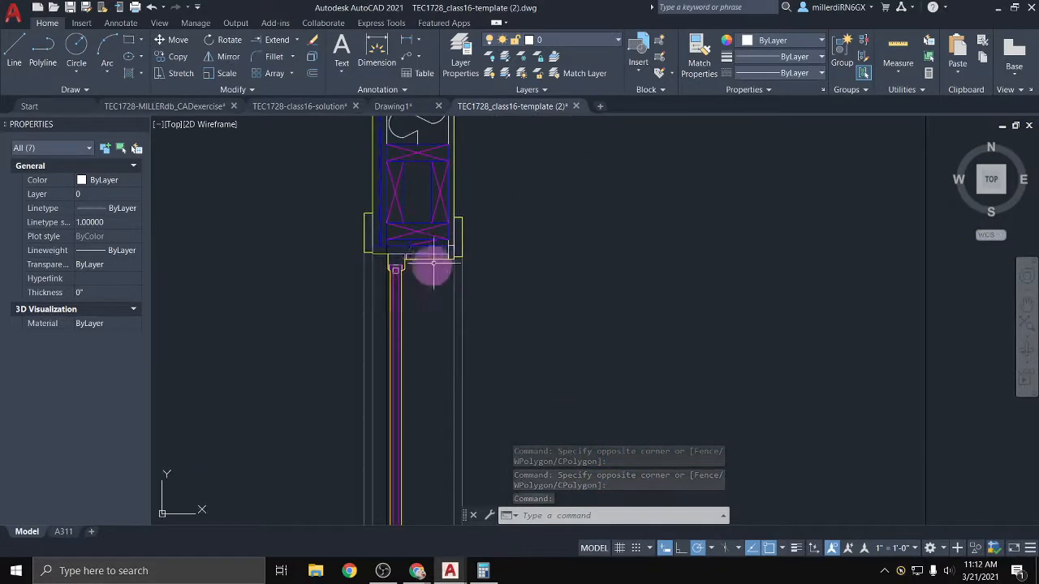
scroll(417, 321, "down", 2)
middle_click_drag(417, 362, 384, 139)
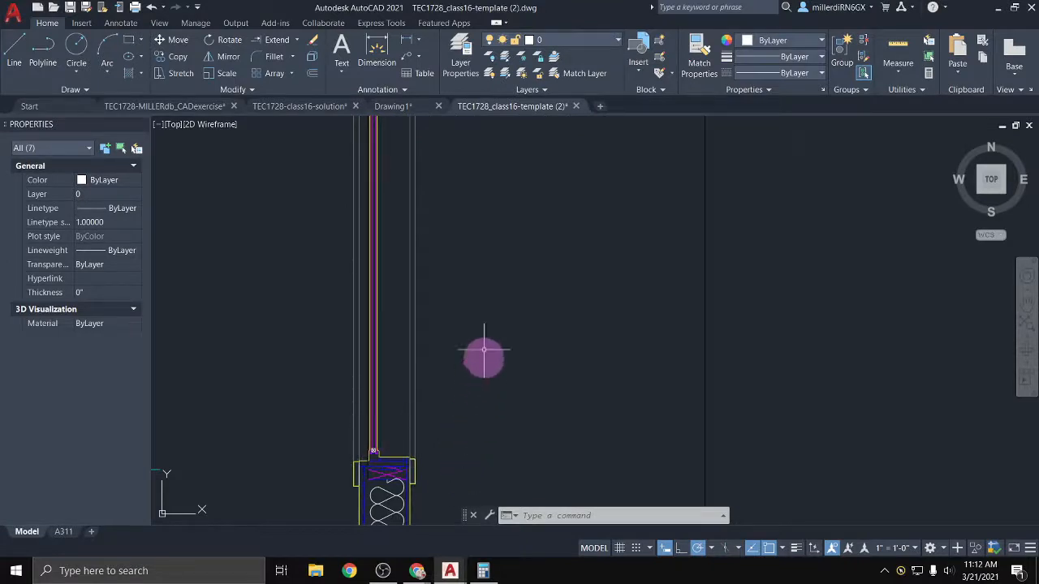
left_click(596, 45)
left_click(584, 460)
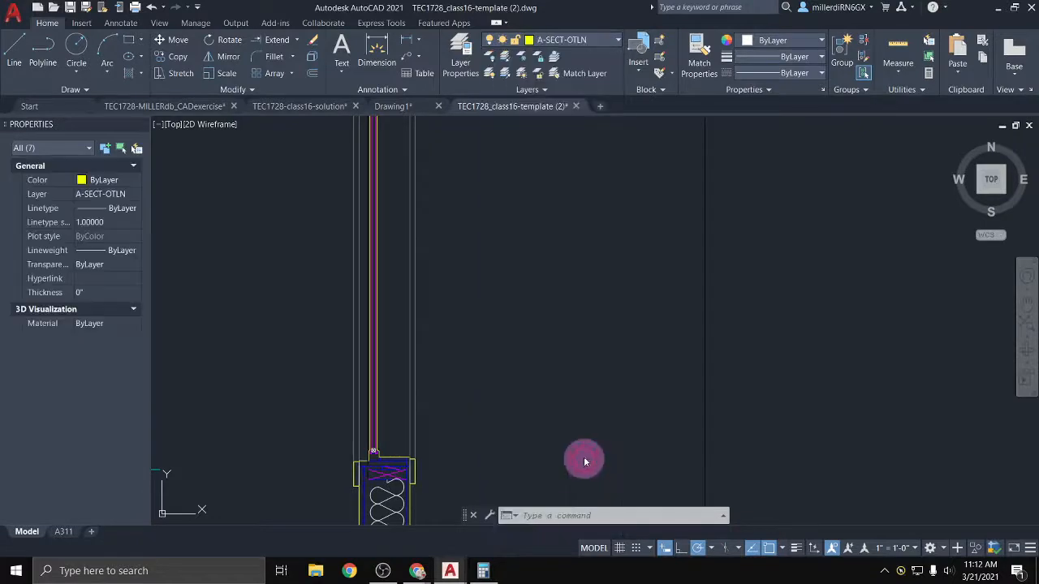
scroll(498, 354, "down", 4)
scroll(467, 195, "up", 4)
middle_click_drag(484, 190, 465, 257)
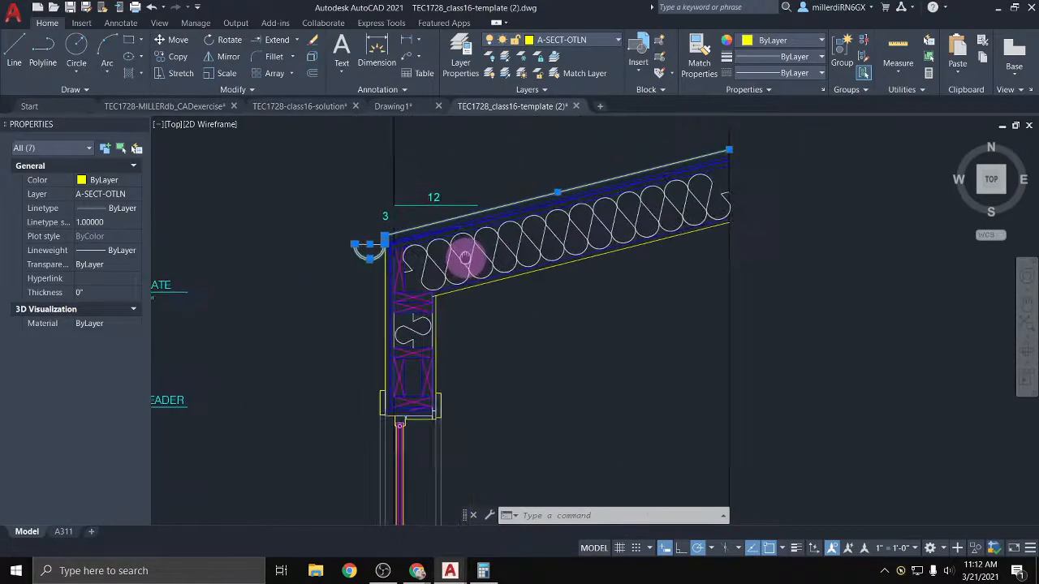
scroll(465, 257, "up", 3)
key("Escape")
Move the short sloped line piece between the top plate and the interior wall face to layer A-SECT-MEDM
scroll(413, 322, "up", 5)
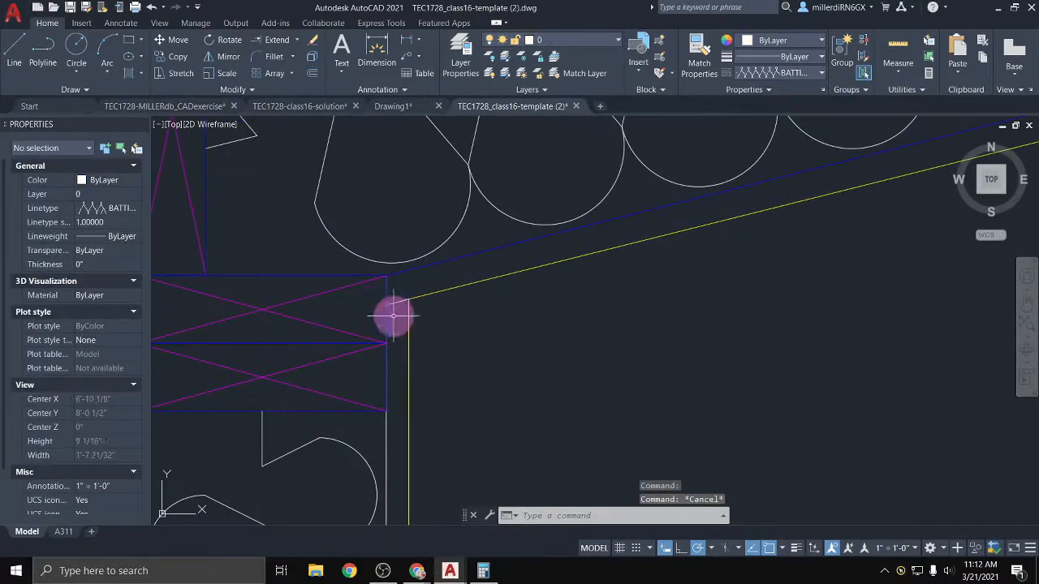
left_click(383, 307)
left_click(464, 157)
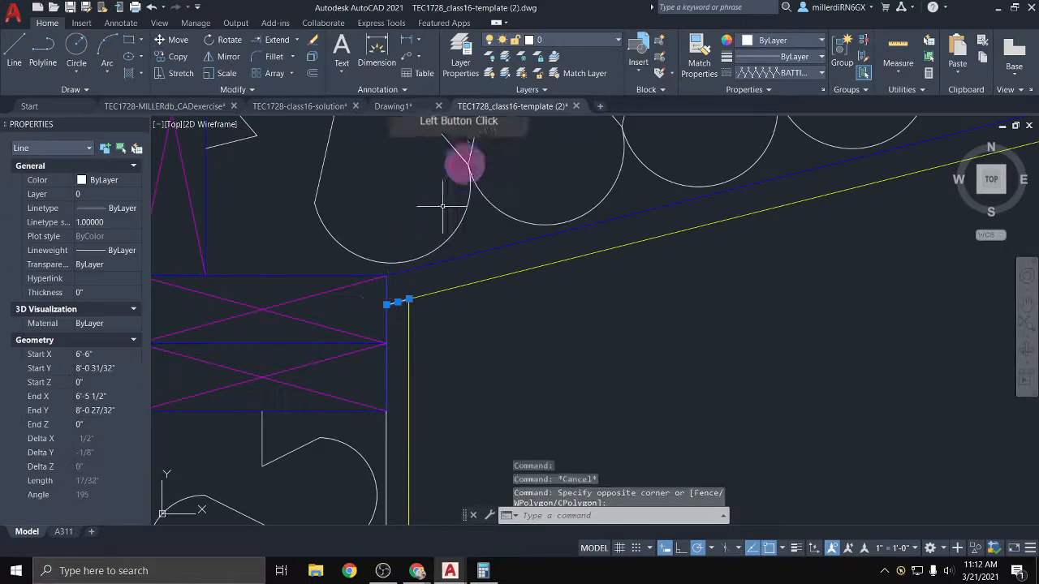
left_click(578, 48)
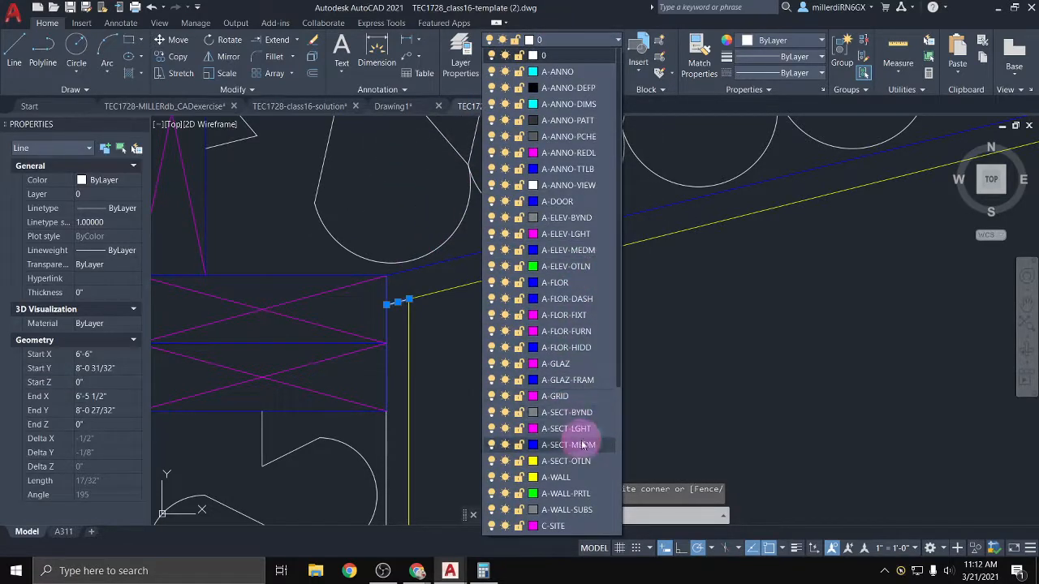
left_click(581, 442)
key("Escape")
key("Escape")
Move the horizontal line across the top of the gutter to layer A-SECT-MEDM
scroll(516, 357, "down", 6)
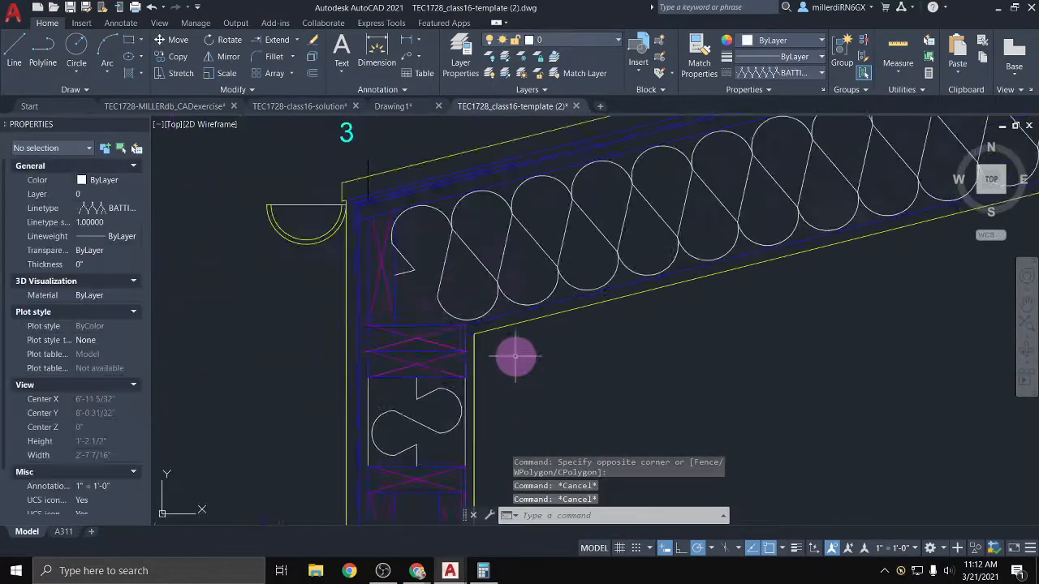
scroll(399, 262, "up", 2)
left_click(386, 260)
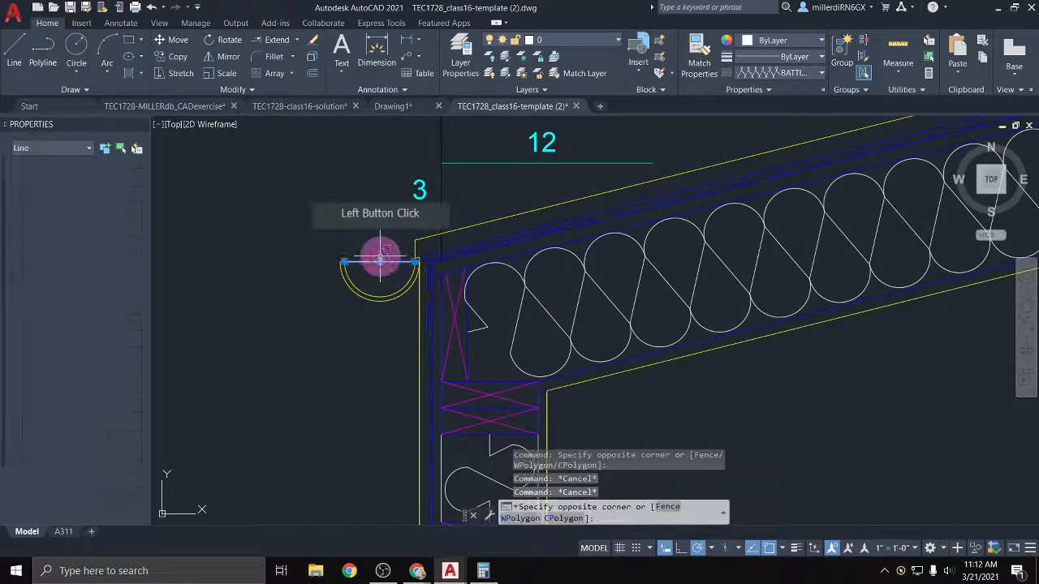
left_click(431, 186)
left_click(572, 44)
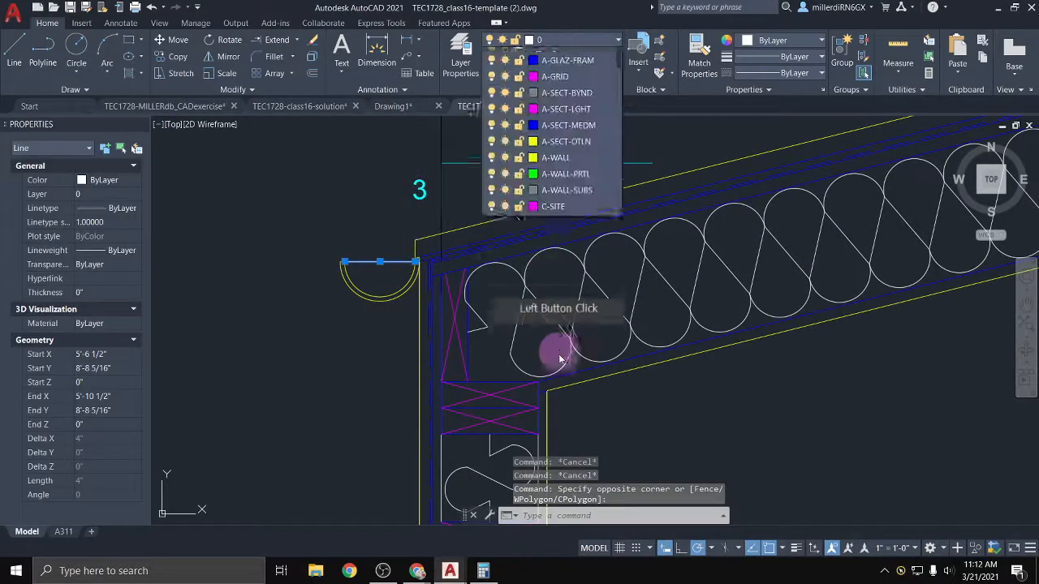
left_click(585, 445)
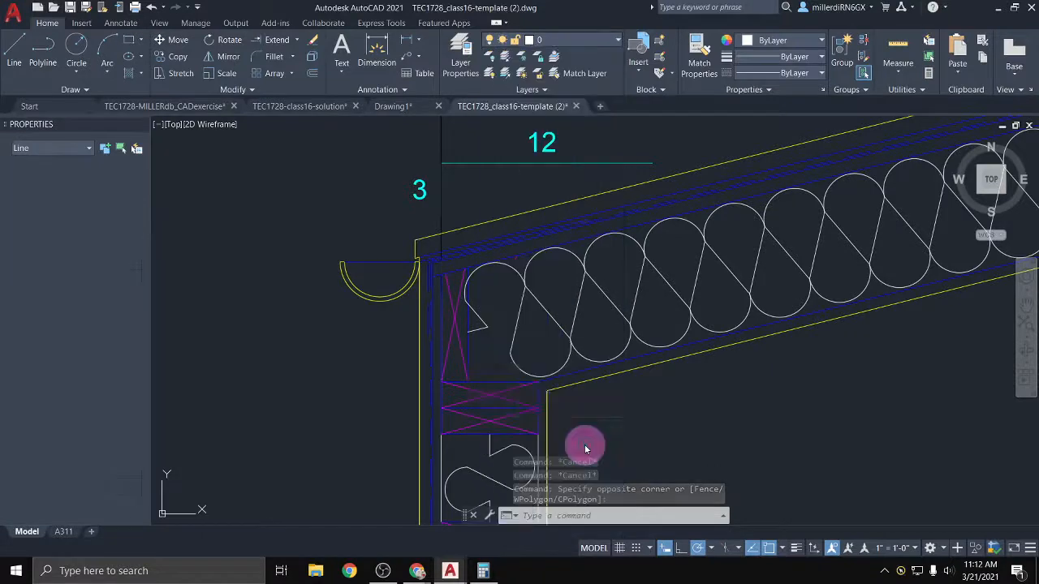
scroll(673, 416, "down", 5)
middle_click_drag(644, 479, 557, 257)
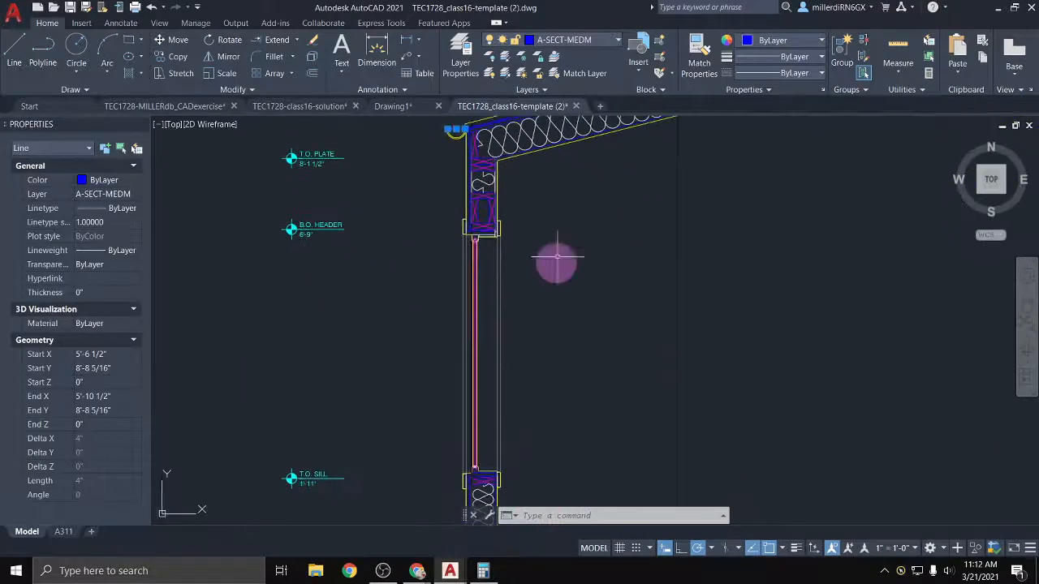
Assign the exterior and interior trim boards beside the window sill to layer A-SECT-OTLN
middle_click_drag(538, 356, 494, 155)
scroll(419, 294, "up", 6)
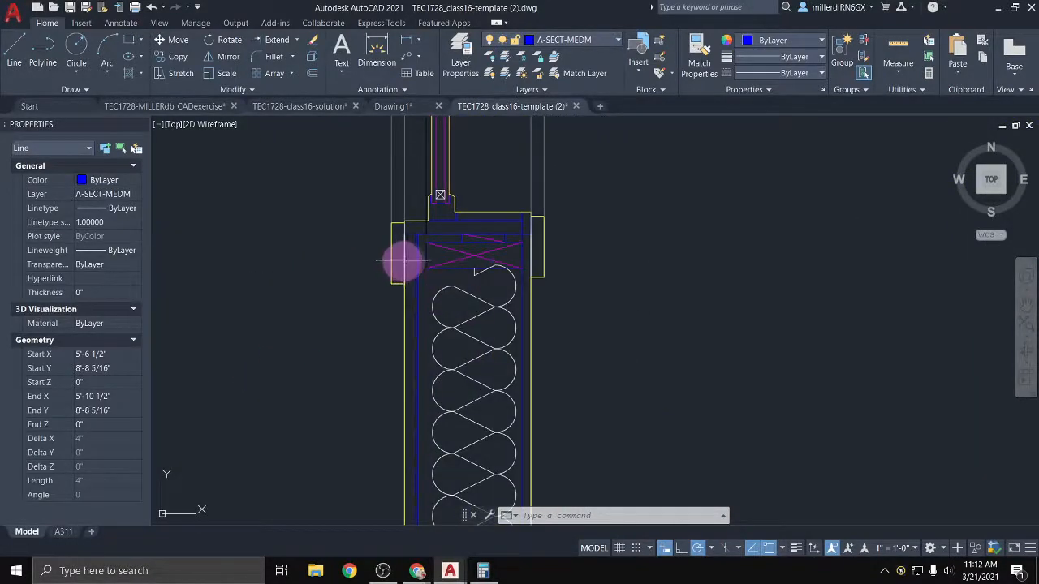
left_click(406, 223)
left_click(526, 222)
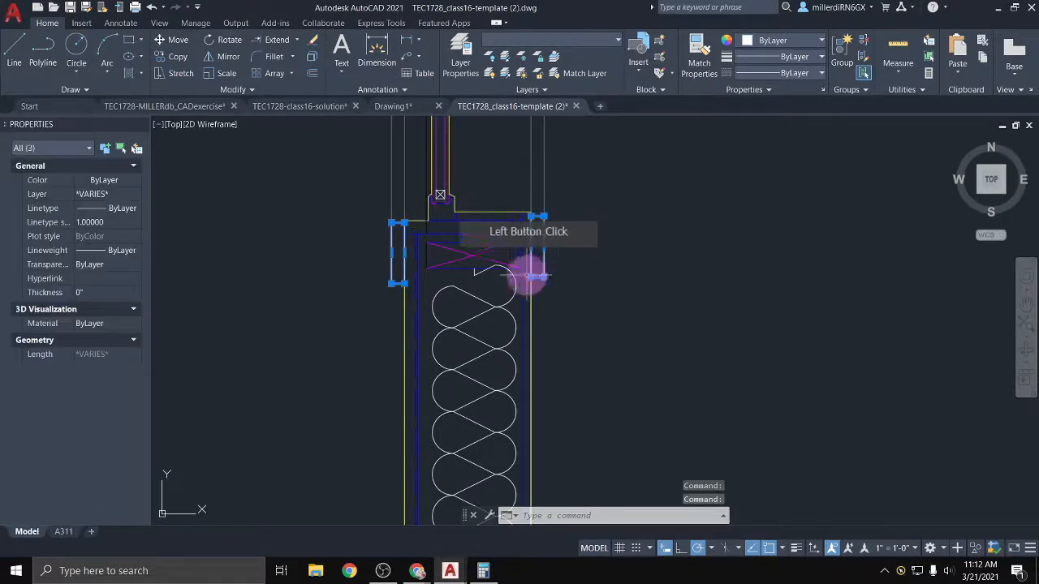
scroll(528, 366, "down", 3)
middle_click_drag(528, 366, 454, 180)
mouse_move(463, 343)
middle_mouse_down()
mouse_move(452, 301)
mouse_move(444, 323)
middle_mouse_up()
scroll(496, 191, "down", 2)
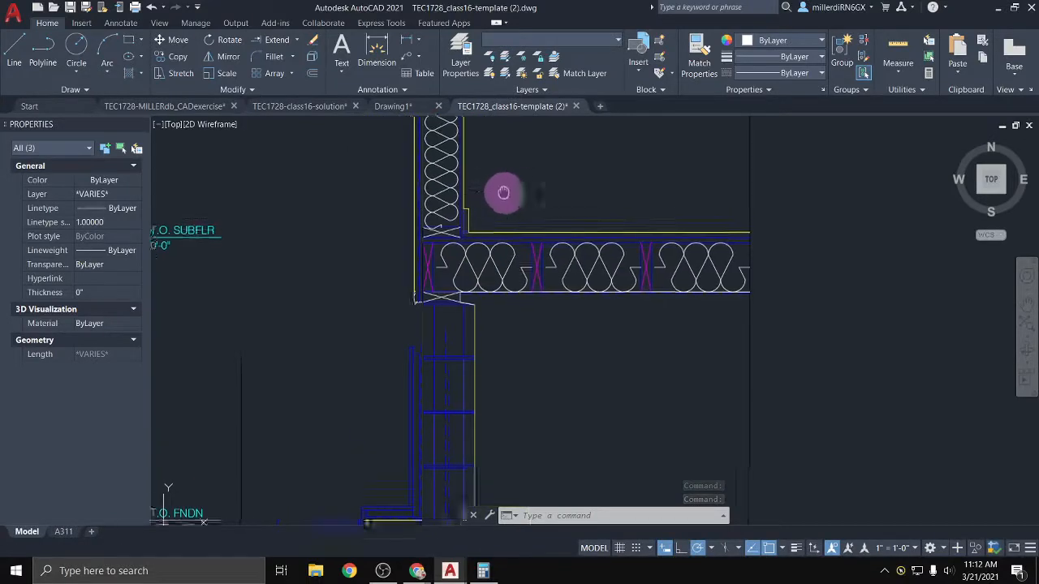
middle_click_drag(501, 195, 487, 331)
left_click(558, 40)
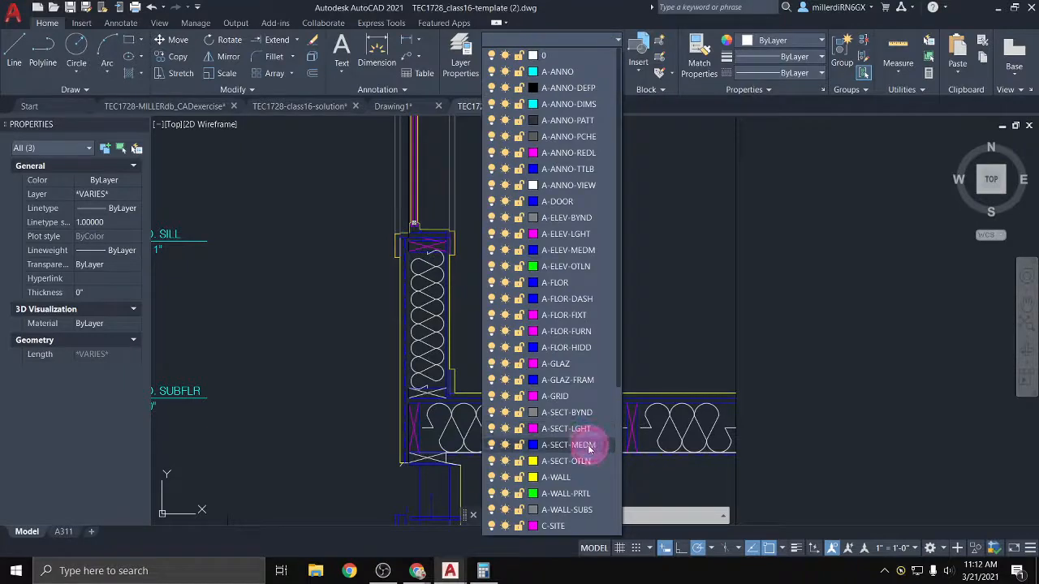
left_click(591, 443)
scroll(418, 243, "up", 4)
key("Escape")
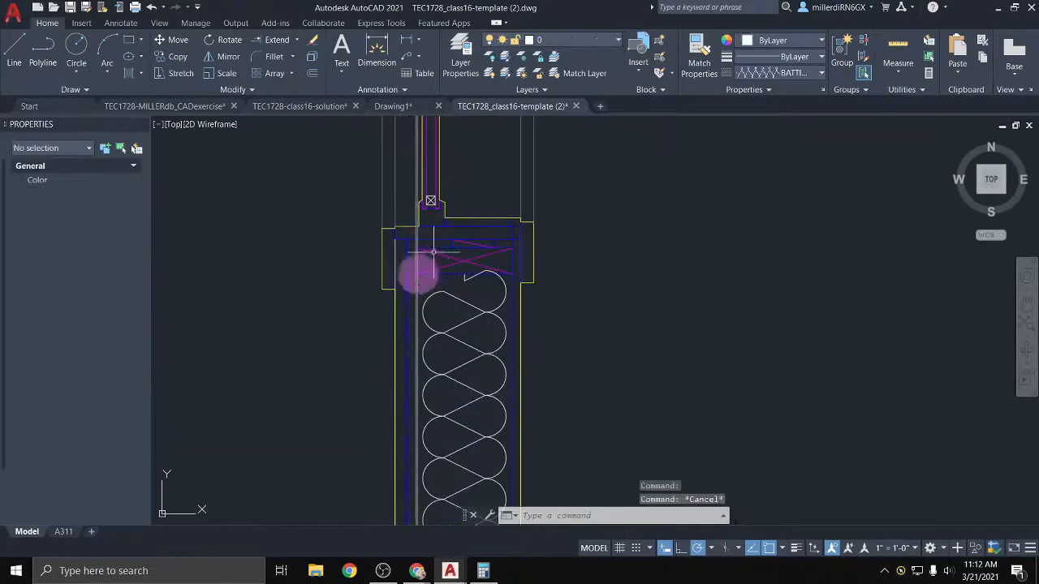
Erase the layer 0 polyline overlapping the exterior wall face below the window sill
left_click(395, 256)
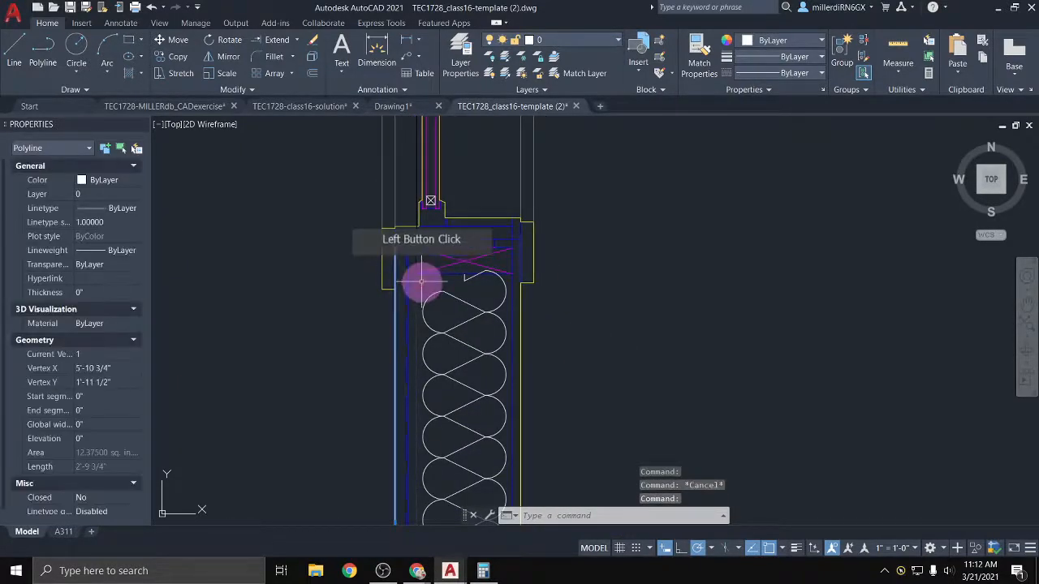
scroll(422, 280, "down", 3)
scroll(422, 280, "up", 3)
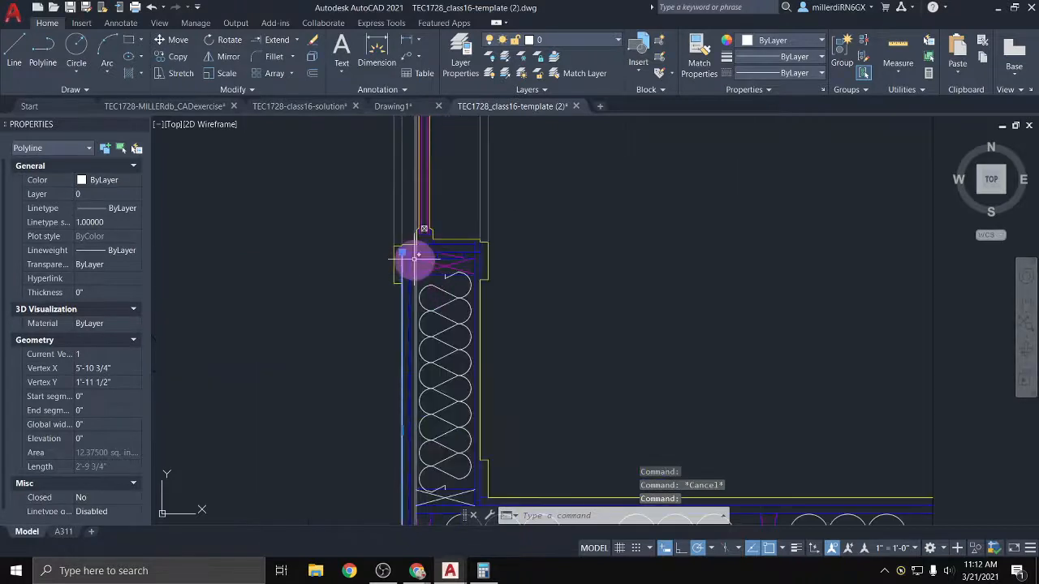
key("Delete")
Move the two crossing lines in the wall's bottom plate above the subfloor to layer A-SECT-LGHT
middle_click_drag(442, 312, 390, 162)
scroll(396, 347, "up", 2)
left_click(392, 353)
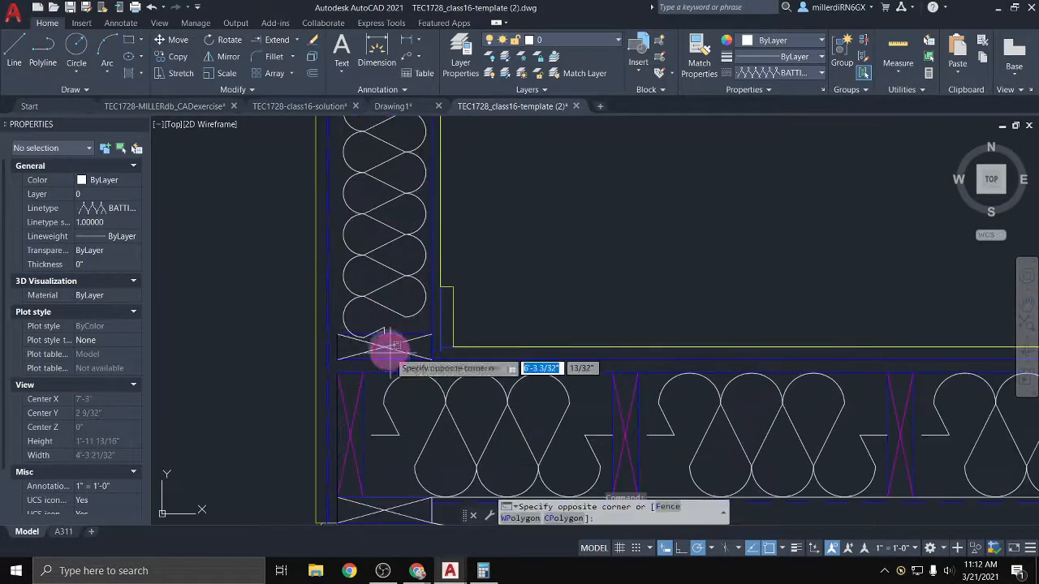
left_click(385, 344)
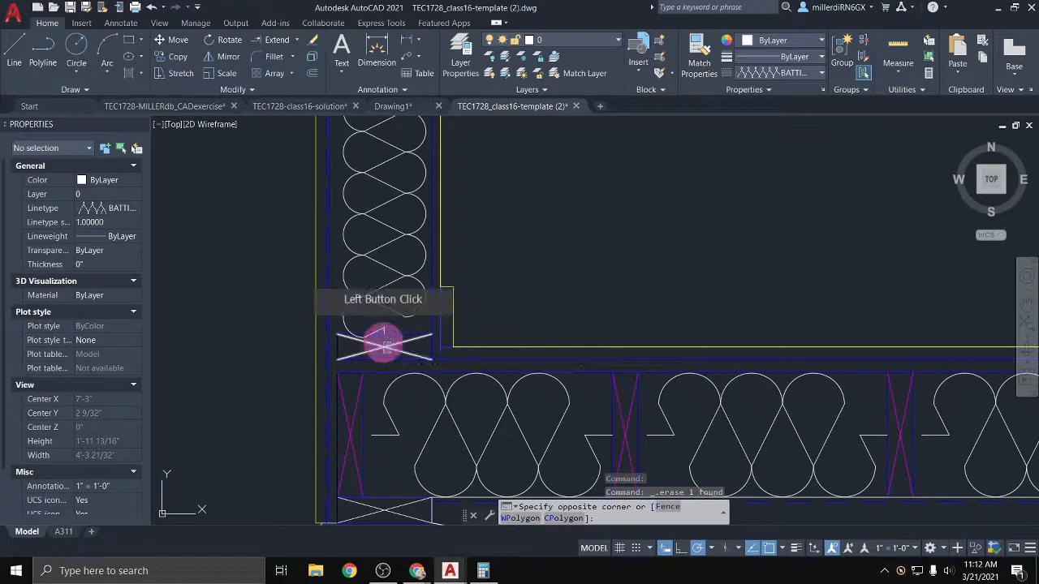
left_click(579, 40)
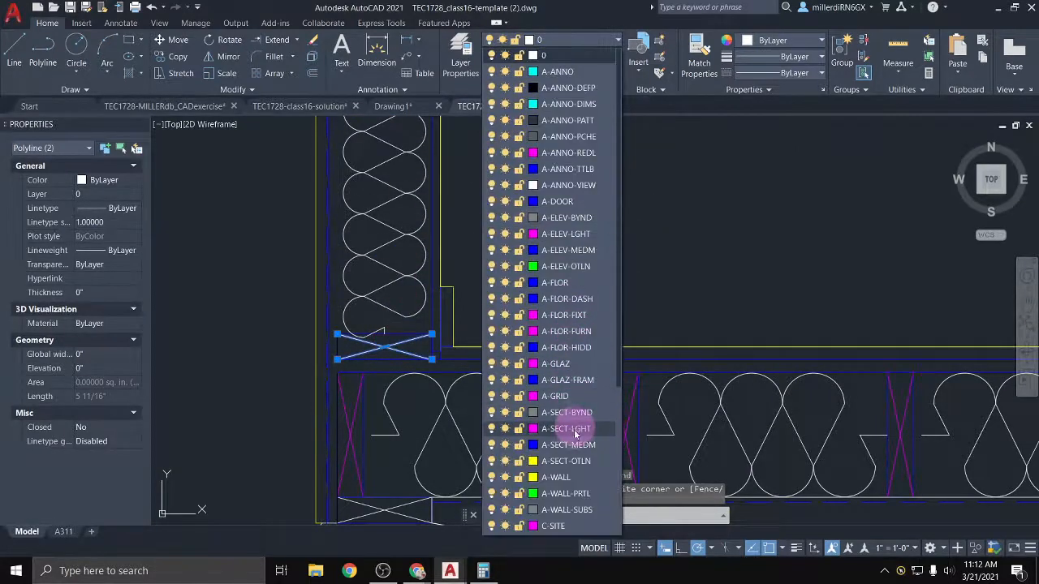
left_click(574, 428)
Move the crossing lines of the sill plate on top of the foundation wall to layer A-SECT-LGHT
middle_click_drag(476, 417, 440, 285)
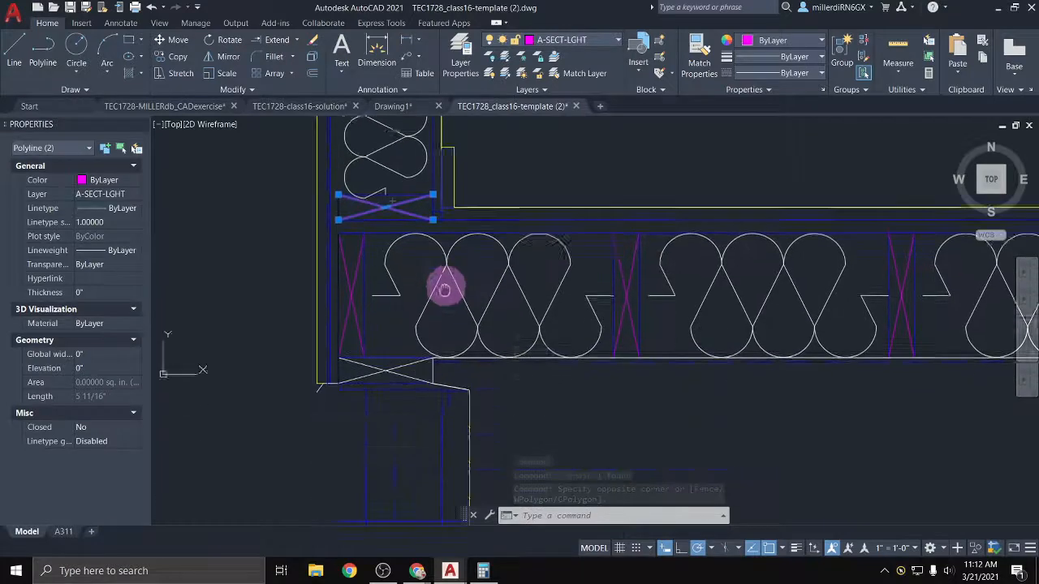
left_click(387, 345)
left_click(378, 339)
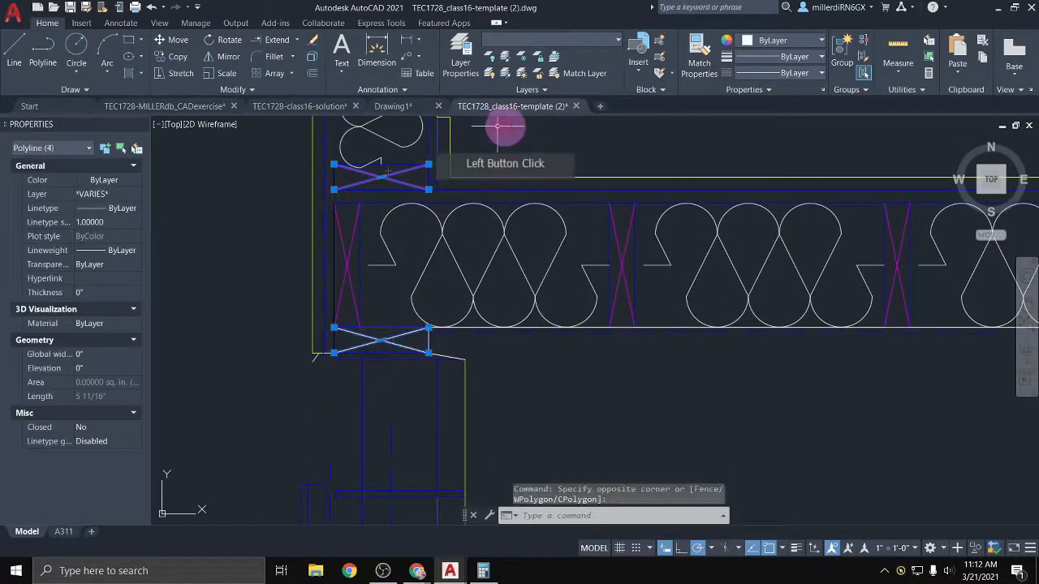
left_click(589, 43)
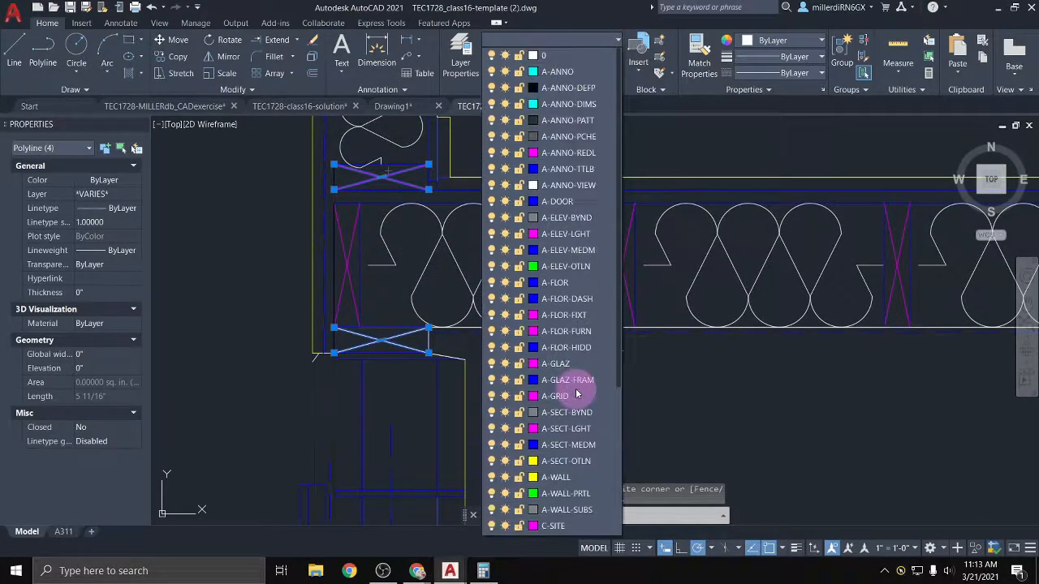
left_click(575, 429)
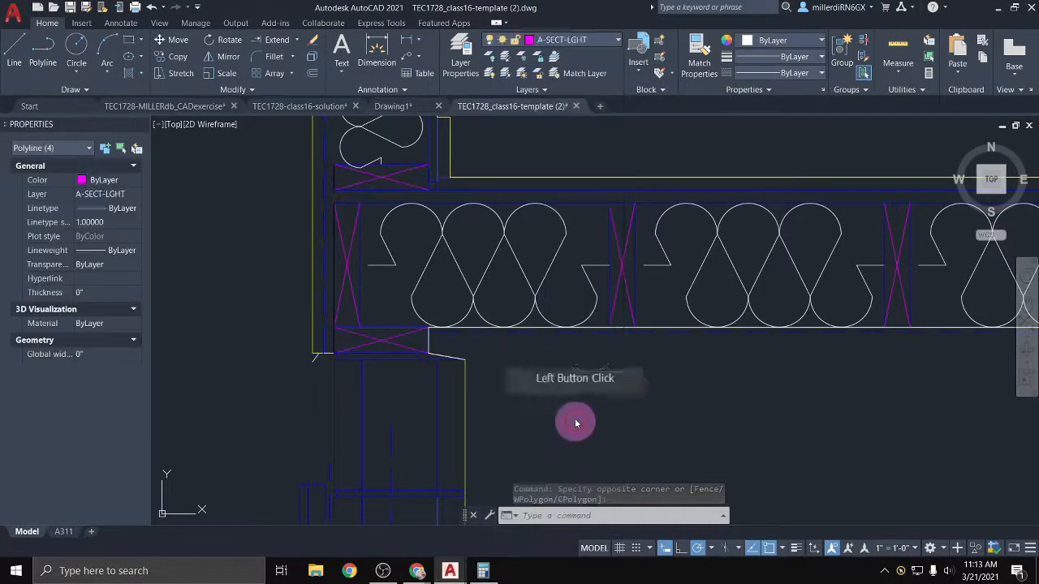
left_click(529, 339)
key("Escape")
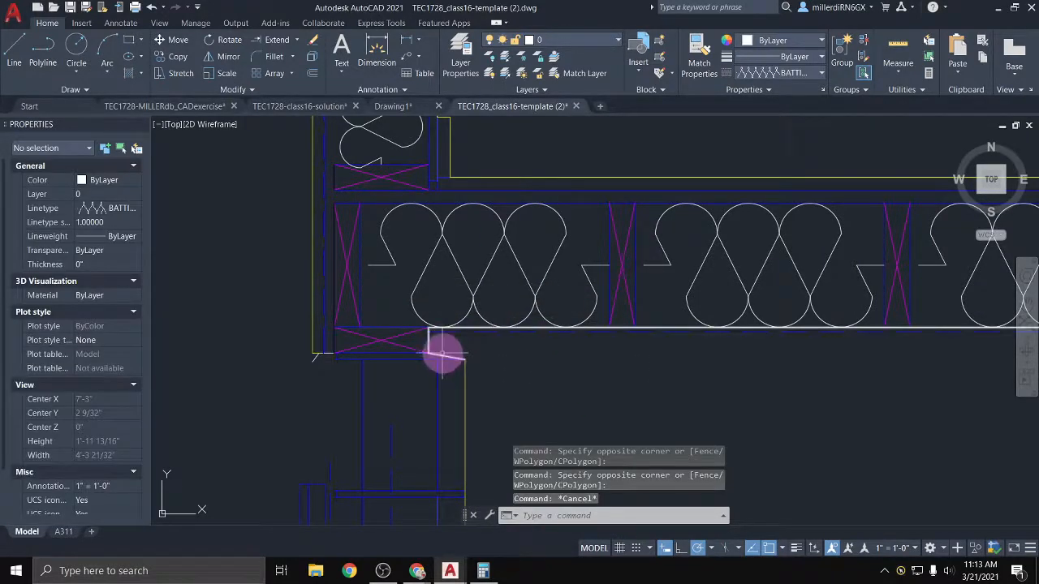
Move the polyline under the floor joists and the small flashing polyline at the siding's lower end to layer A-SECT-OTLN
left_click(442, 355)
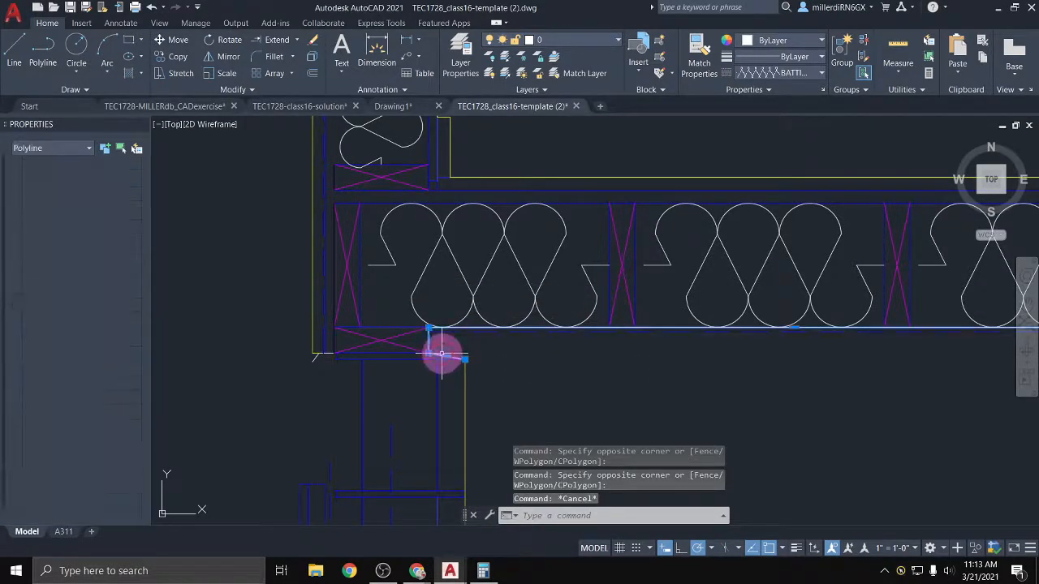
left_click(315, 357)
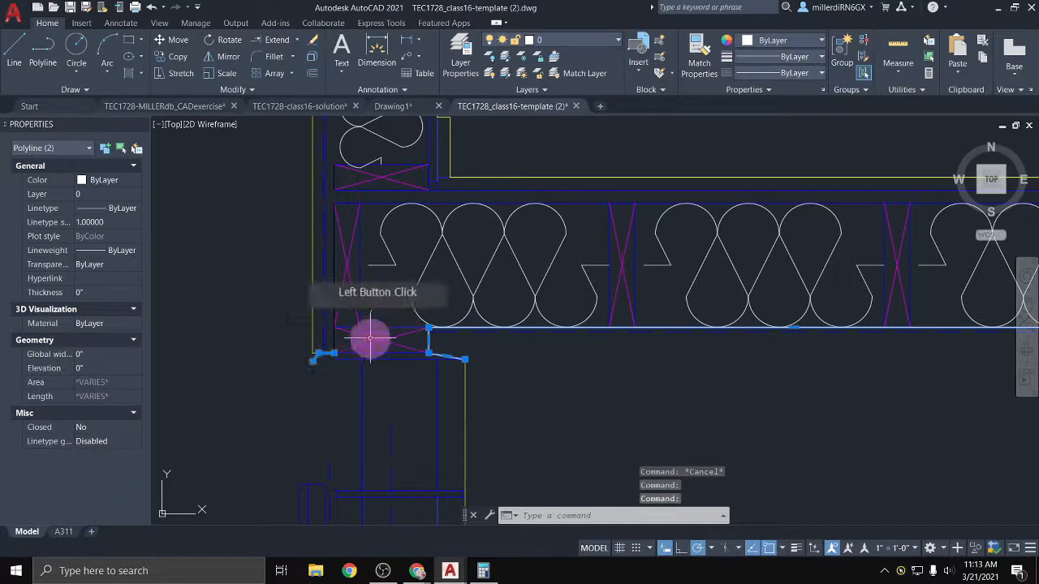
left_click(568, 44)
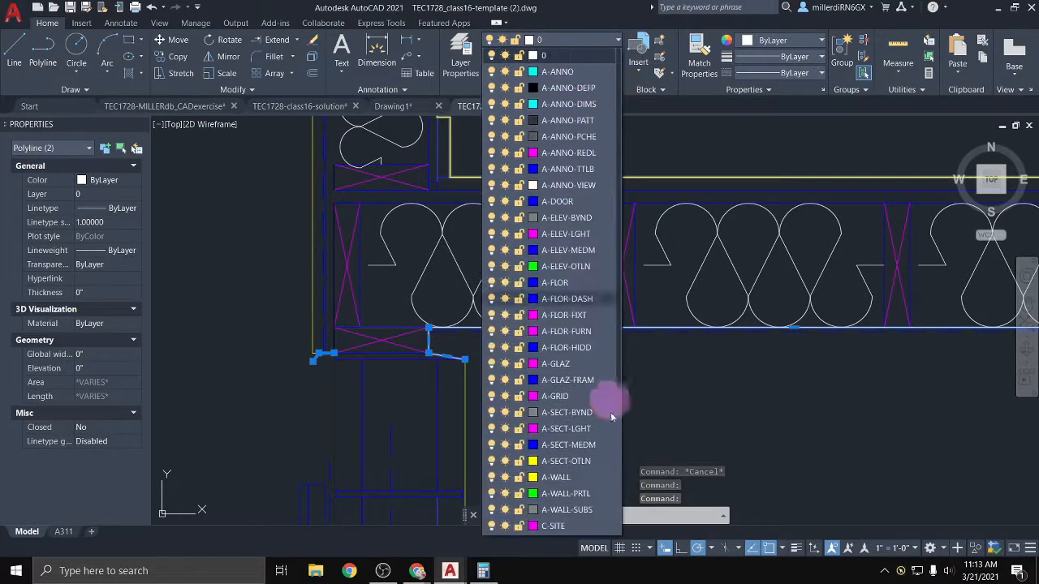
left_click(592, 463)
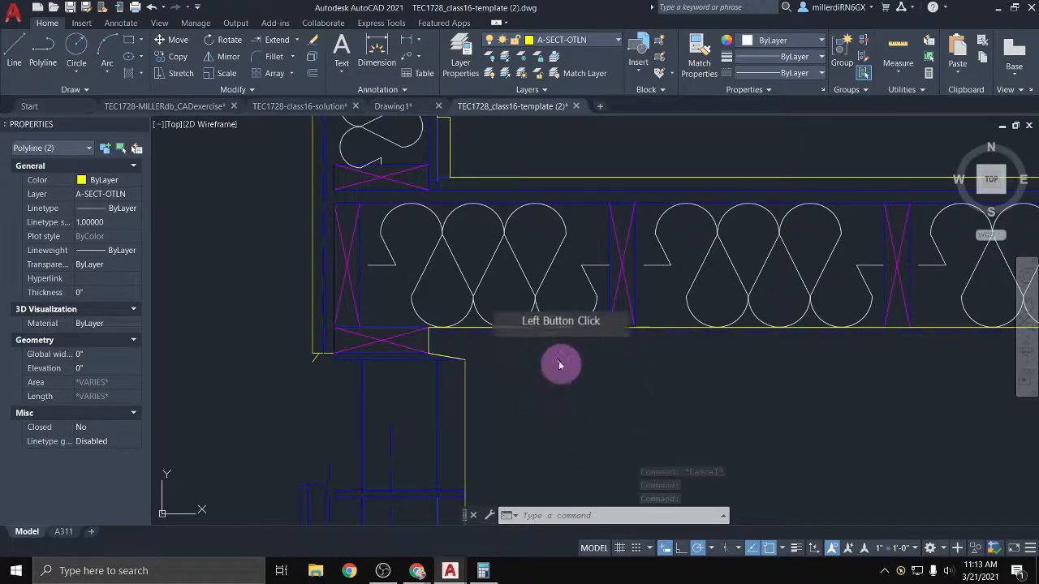
key("Escape")
Move all batt insulation polylines in the floor joist bays, the walls below the window and above the header, and the roof to layer A-ANNO-PATT
scroll(556, 286, "down", 2)
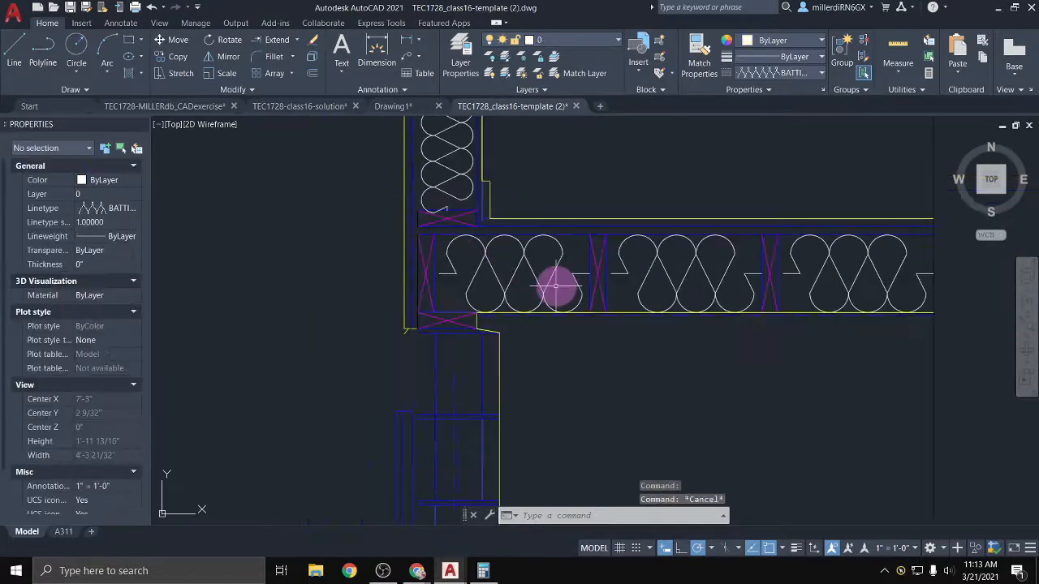
left_click(564, 290)
left_click(557, 276)
left_click(696, 289)
left_click(671, 276)
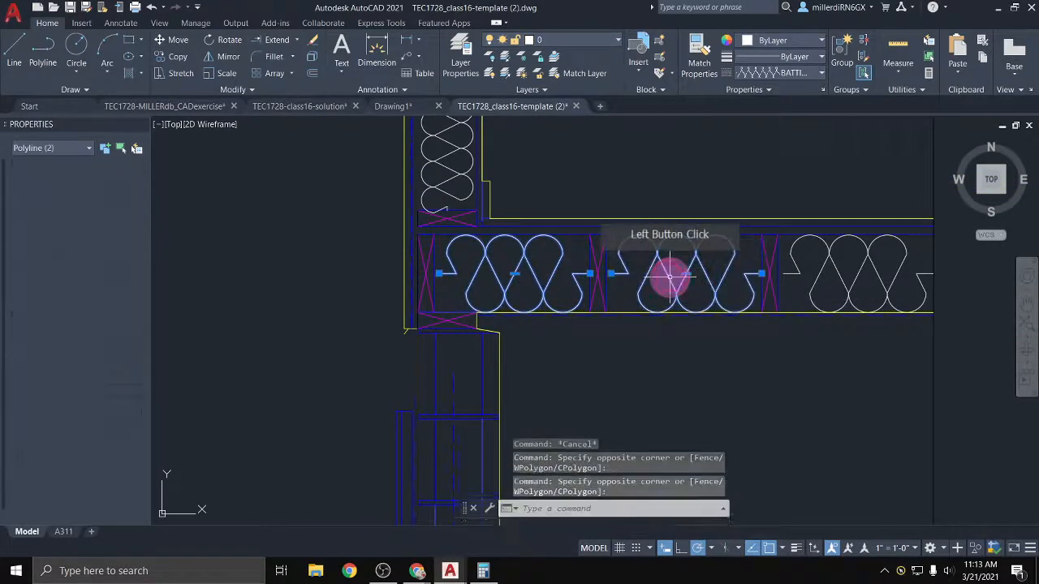
left_click(839, 284)
left_click(811, 274)
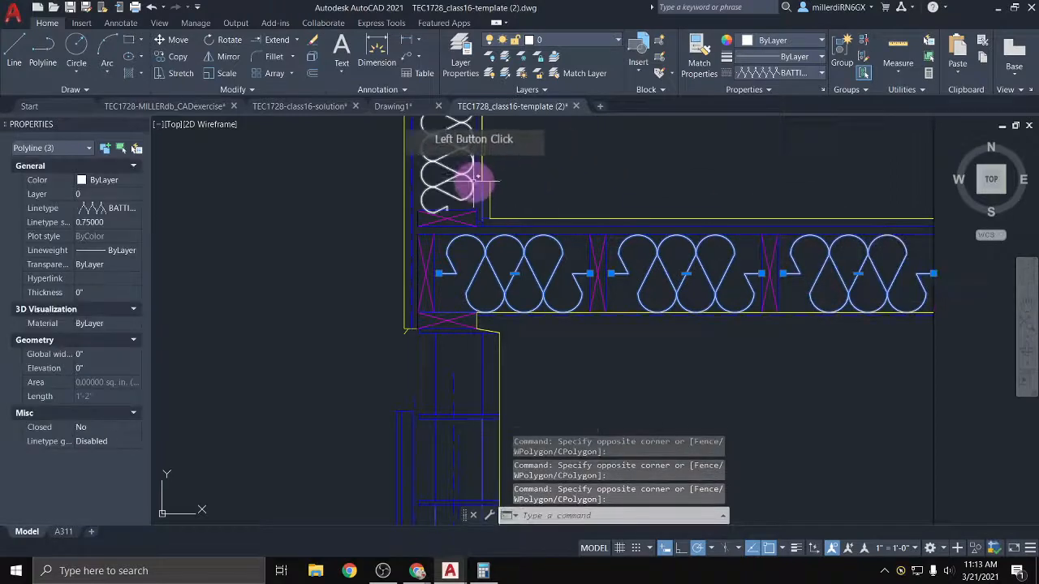
scroll(474, 183, "down", 2)
middle_click_drag(473, 182, 476, 57)
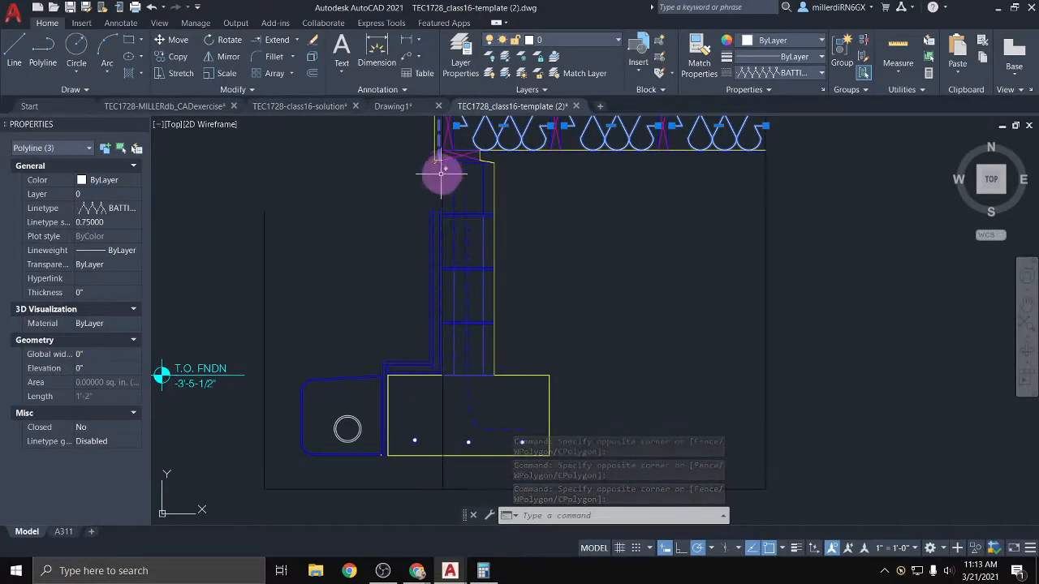
scroll(487, 162, "up", 1)
middle_click_drag(487, 163, 458, 333)
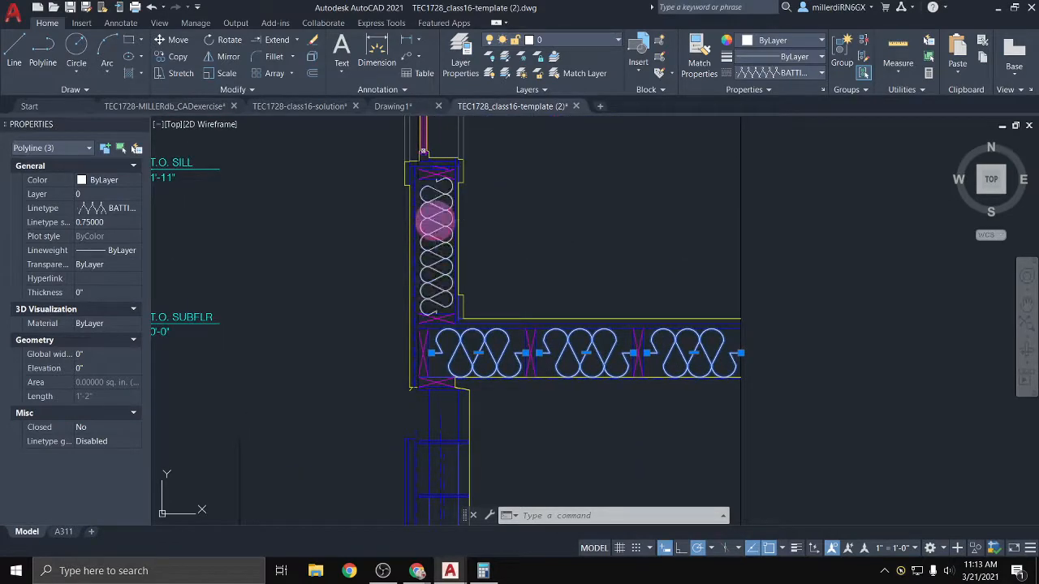
left_click(448, 184)
scroll(448, 180, "down", 2)
middle_click_drag(455, 179, 444, 435)
middle_click_drag(446, 127, 438, 243)
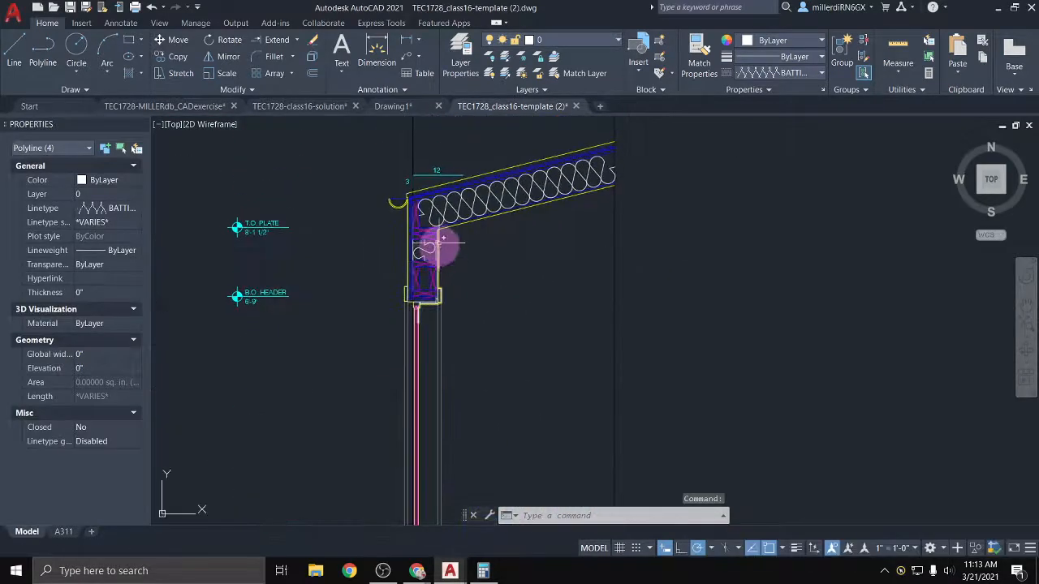
scroll(438, 238, "up", 3)
left_click(436, 158)
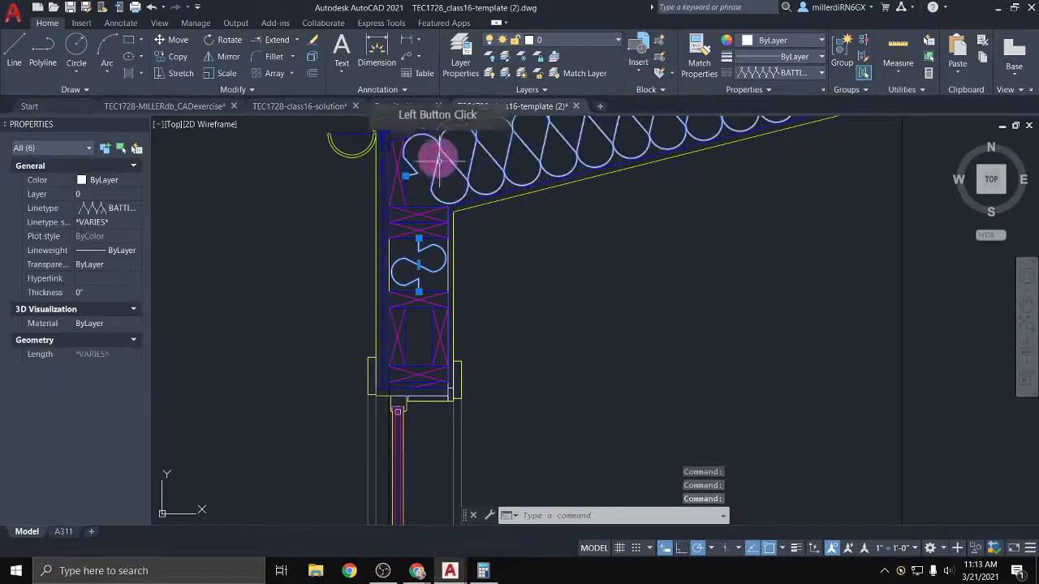
left_click(590, 39)
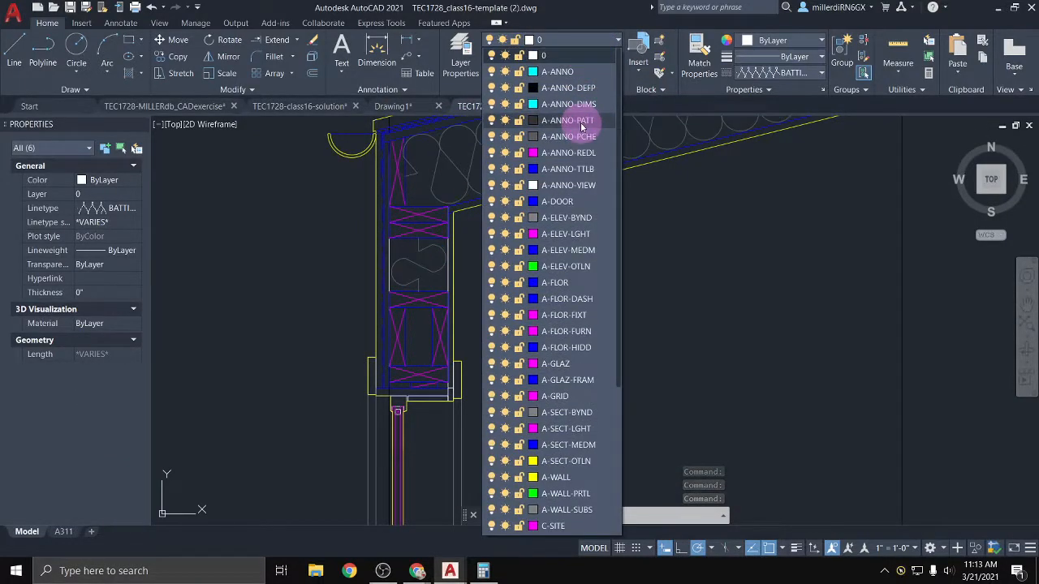
left_click(579, 122)
left_click(607, 226)
key("Escape")
Send the vertical A-ANNO-DEFP reference polyline through the foundation wall to the back of the draw order
scroll(623, 266, "down", 2)
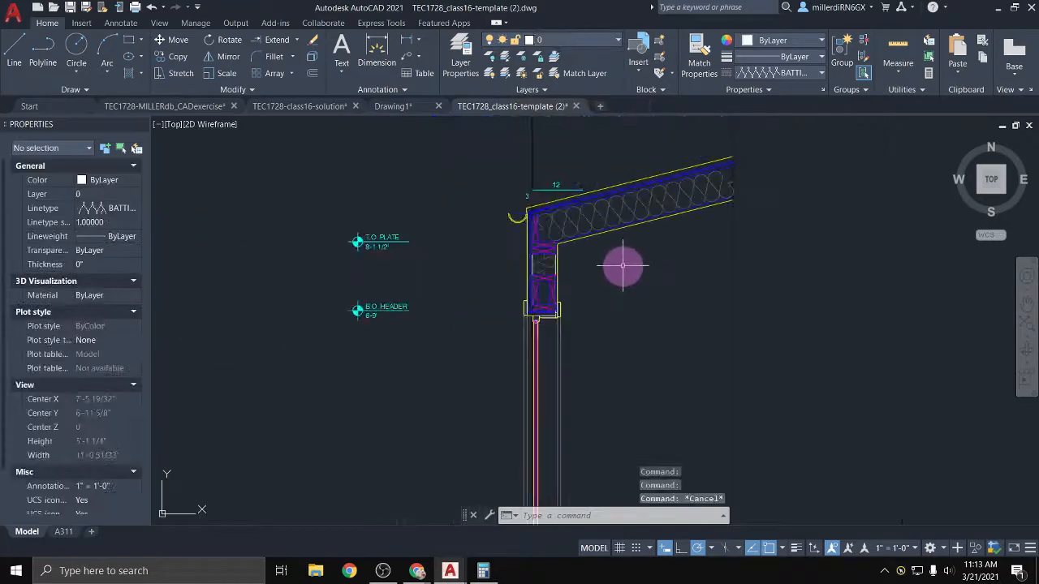
scroll(623, 266, "down", 2)
middle_click_drag(631, 292, 503, 139)
scroll(463, 351, "up", 2)
middle_click_drag(472, 345, 439, 223)
scroll(439, 223, "up", 2)
middle_click_drag(417, 315, 415, 197)
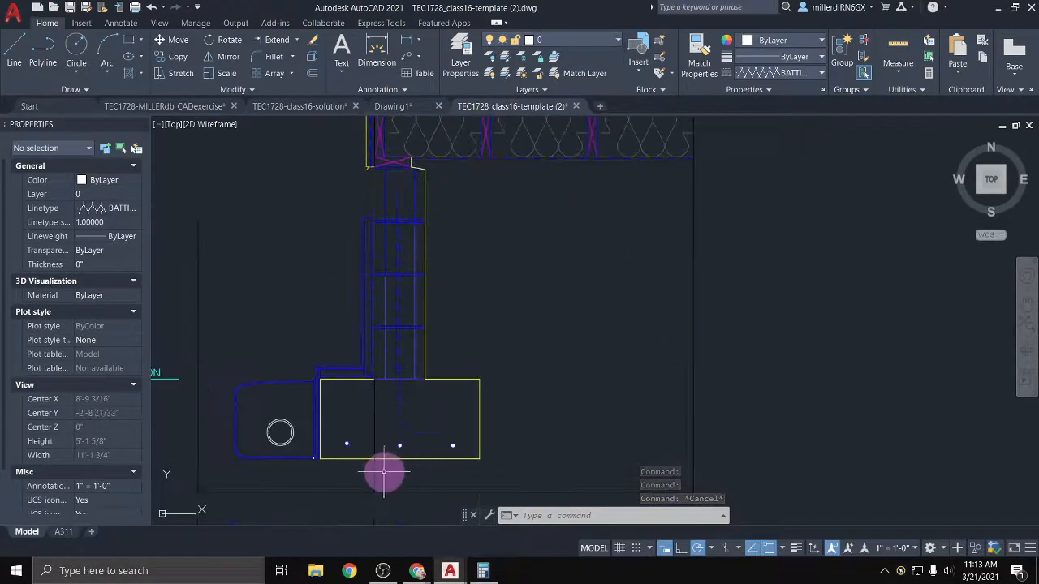
left_click(395, 428)
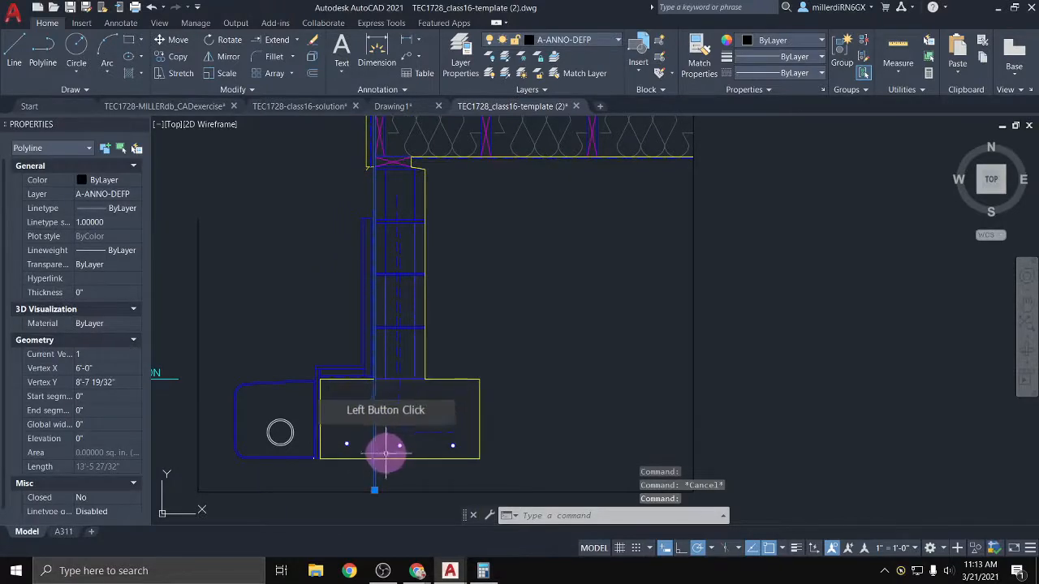
scroll(373, 479, "down", 3)
scroll(369, 487, "up", 2)
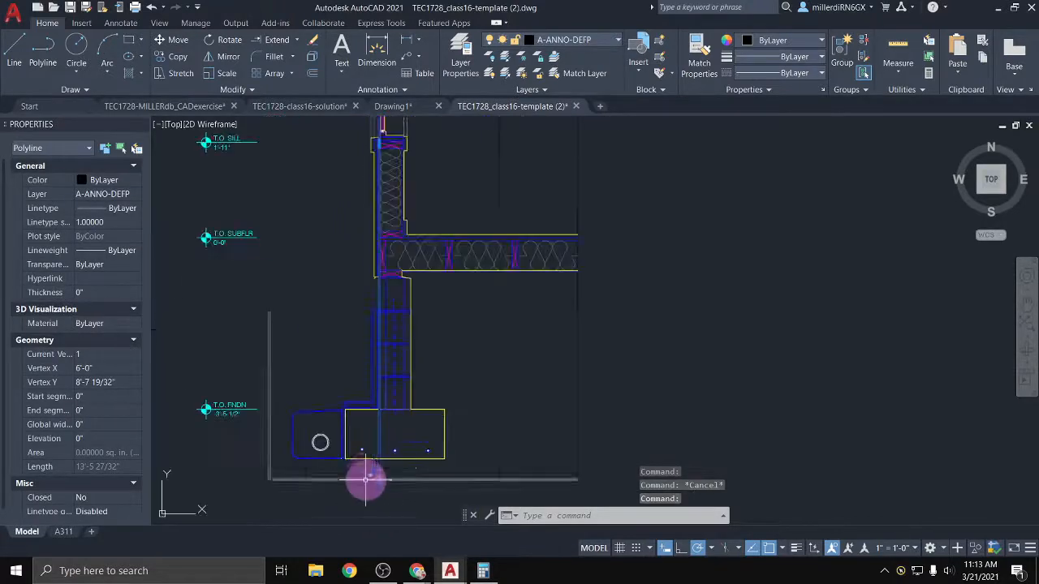
right_click(377, 474)
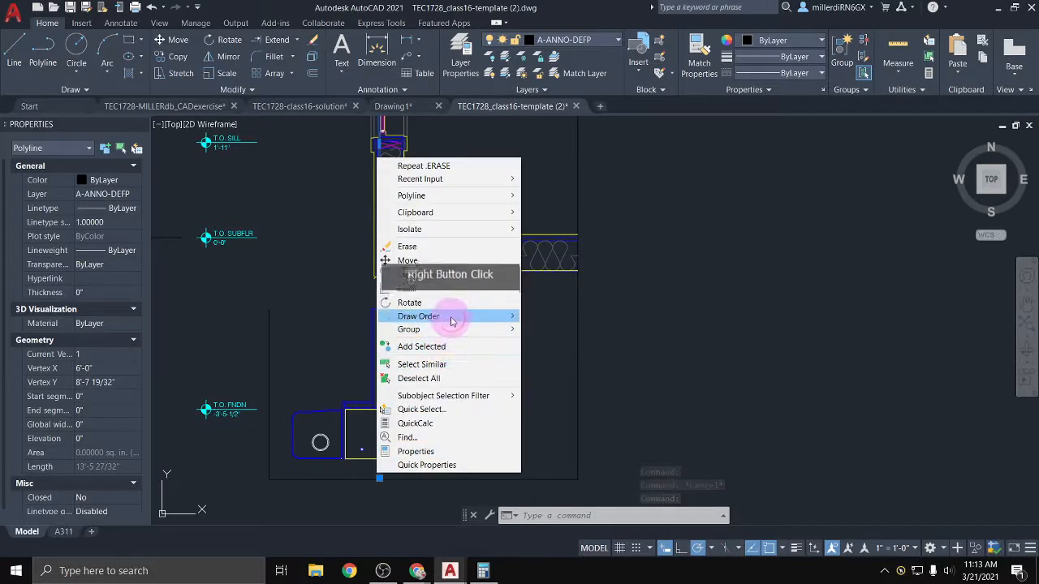
left_click(454, 316)
left_click(575, 331)
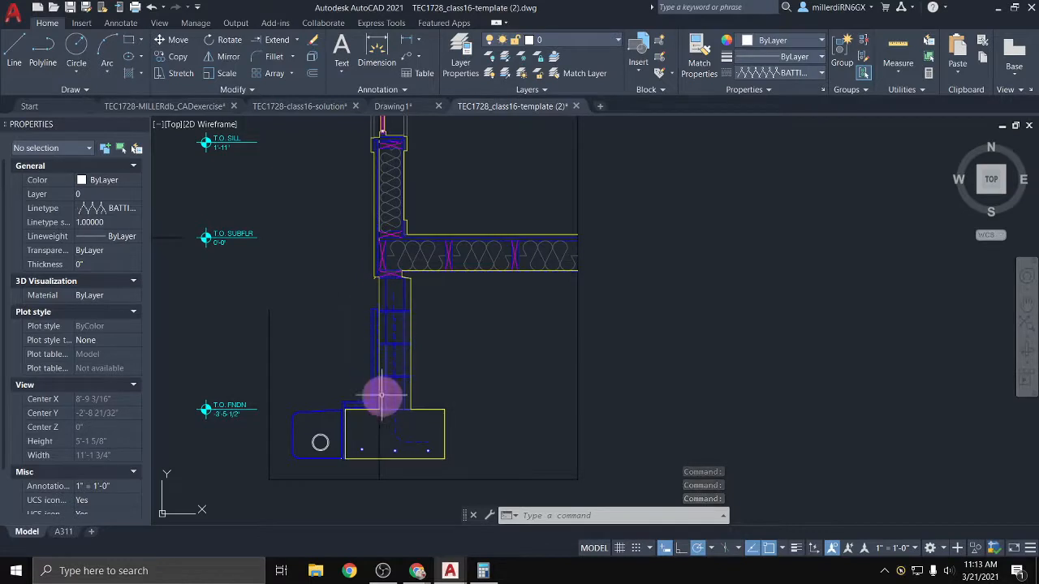
scroll(382, 395, "up", 2)
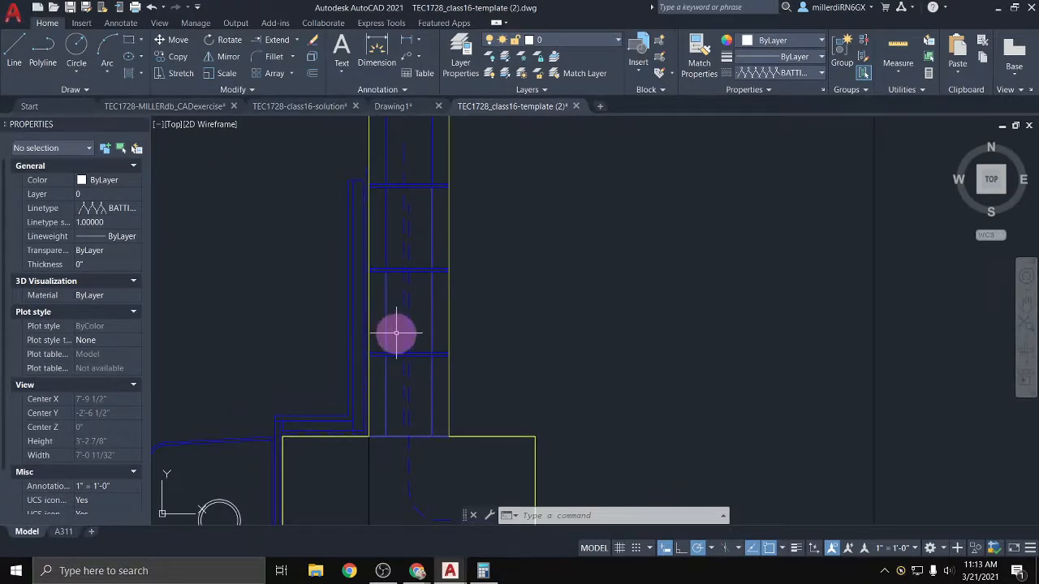
scroll(361, 342, "down", 2)
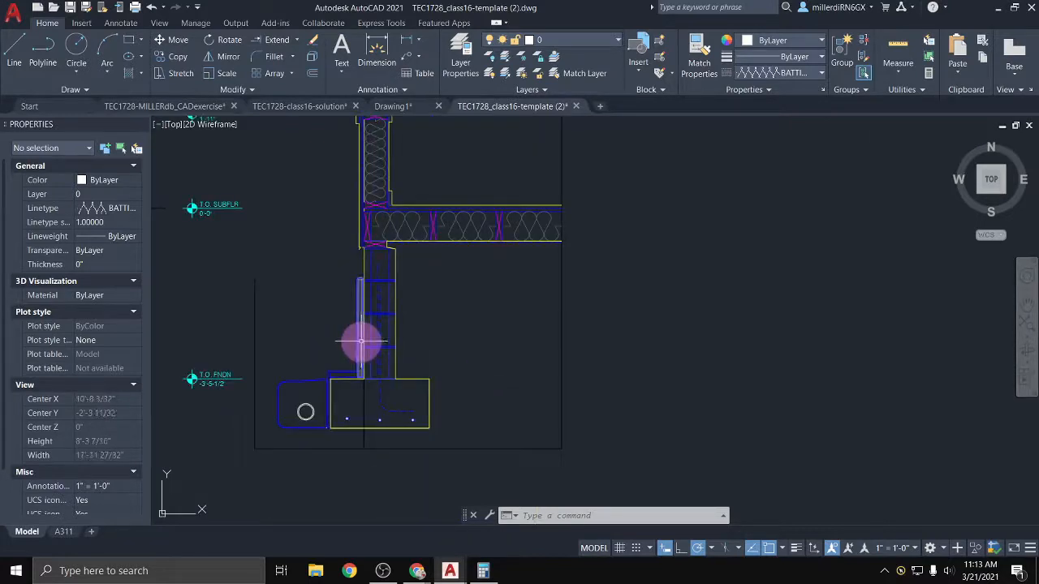
Move the inner circle of the drain pipe beside the footing to layer A-SECT-MEDM
scroll(305, 412, "up", 6)
left_click(318, 423)
left_click(297, 406)
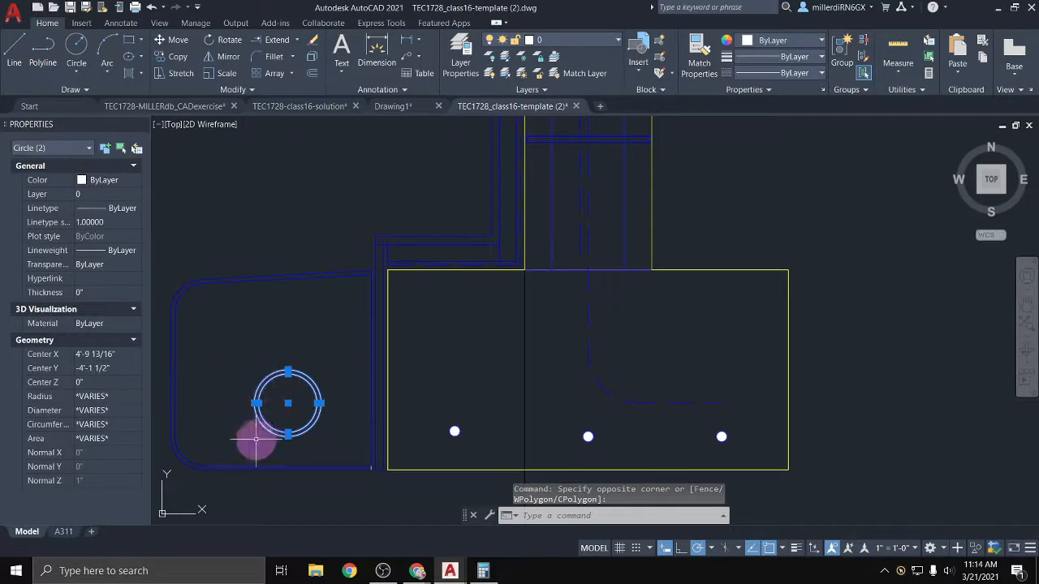
key("Escape")
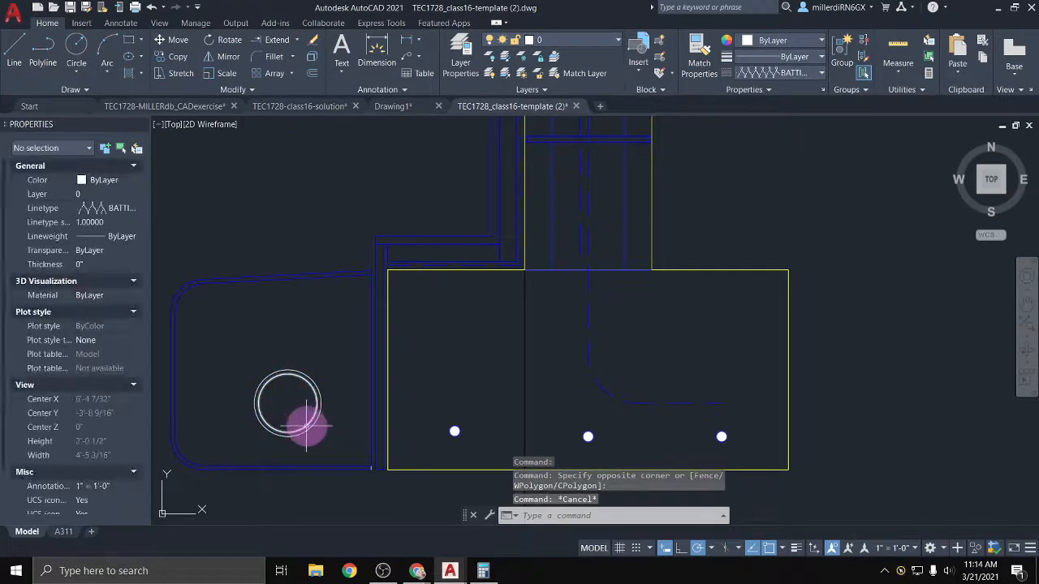
left_click(307, 423)
left_click(596, 42)
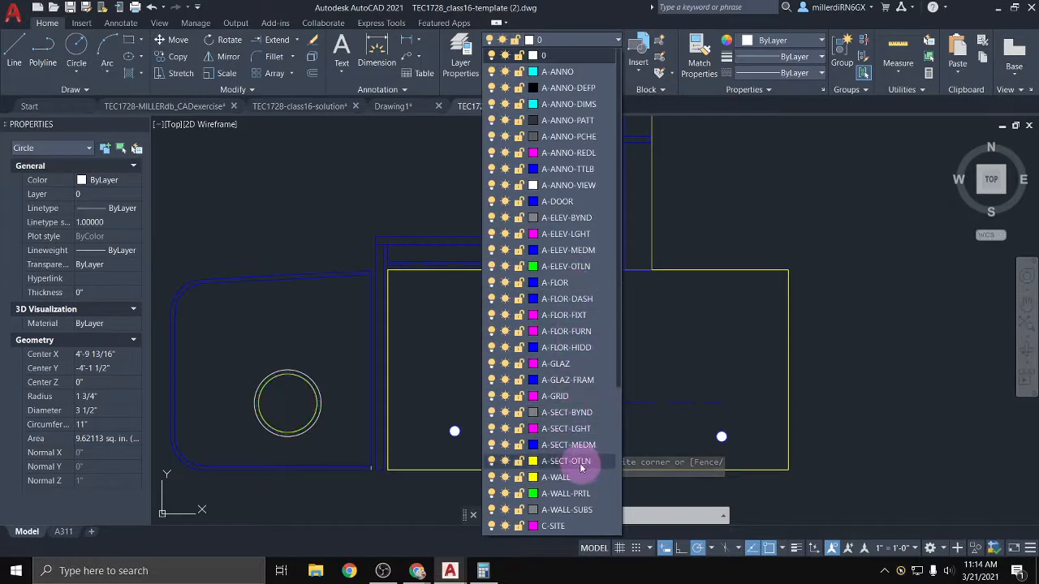
left_click(568, 445)
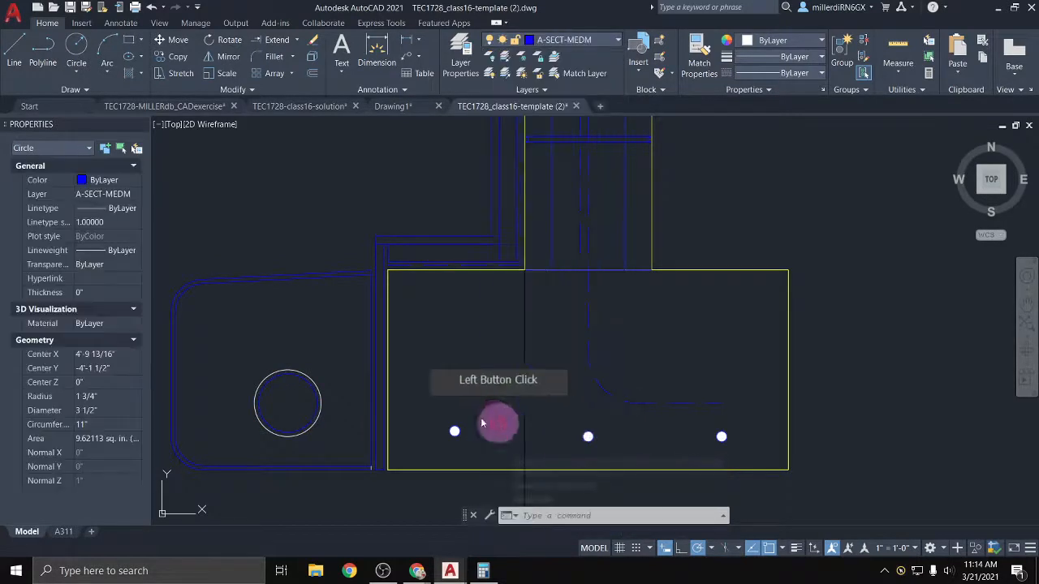
key("Escape")
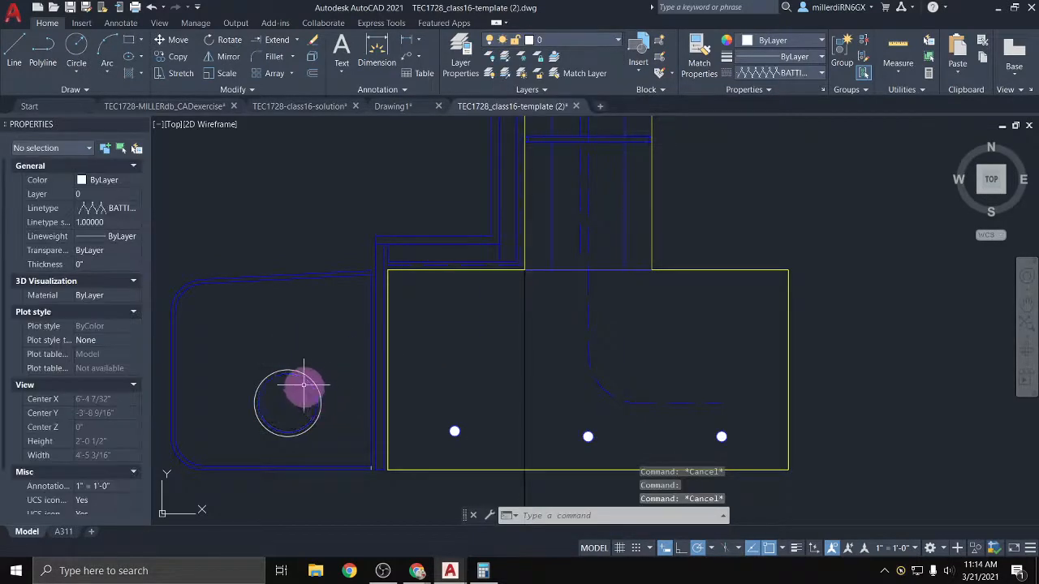
Move the outer circle of the drain pipe beside the footing to layer A-SECT-OTLN
left_click(311, 378)
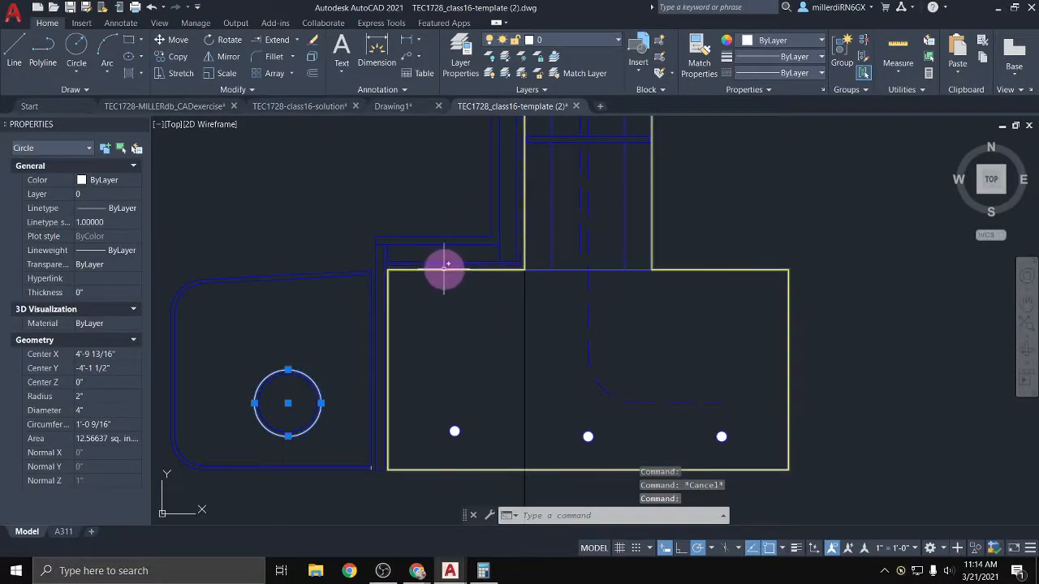
left_click(570, 40)
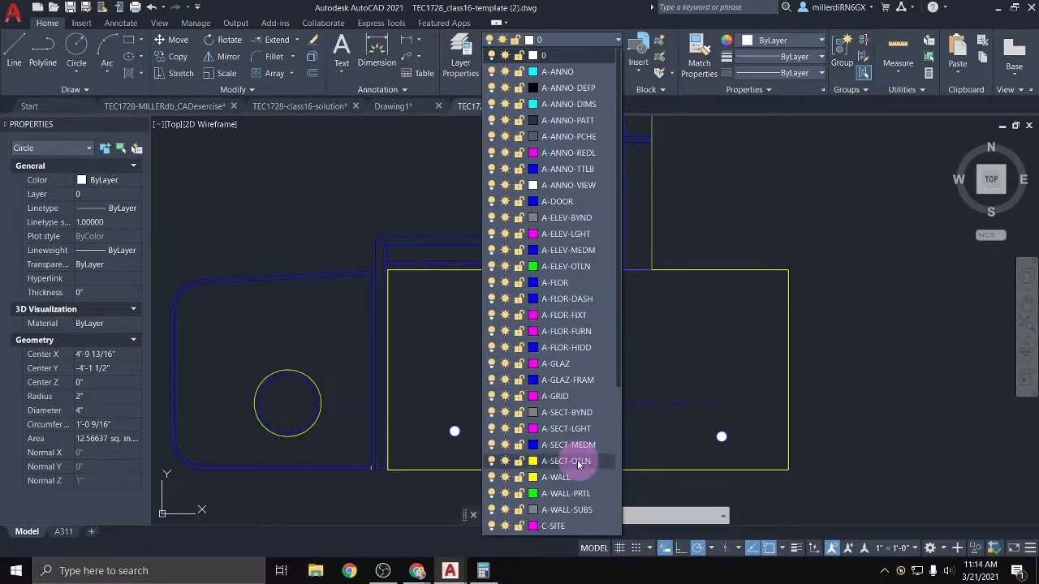
left_click(581, 459)
middle_click_drag(452, 353, 400, 283)
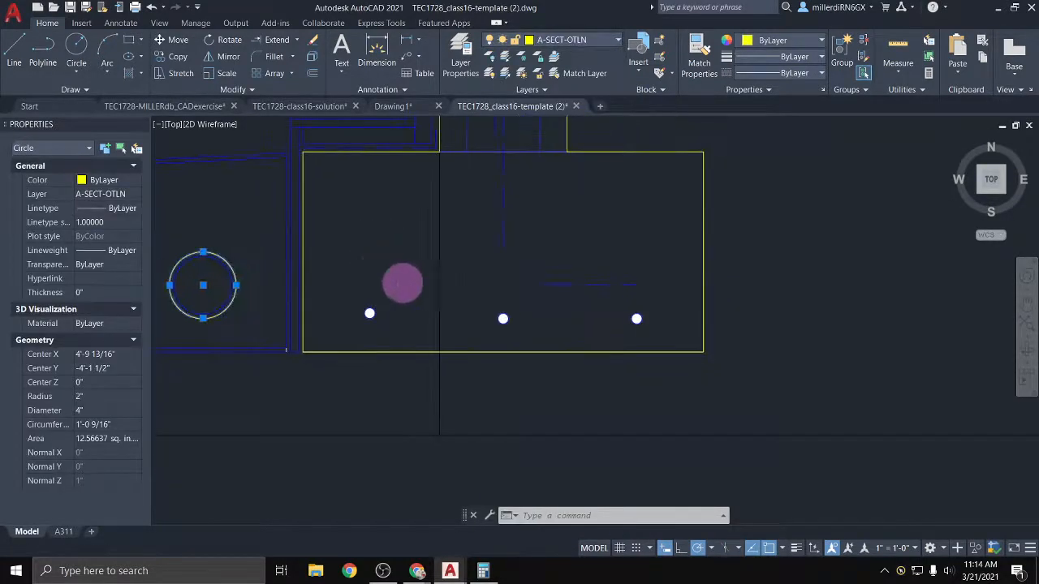
key("Escape")
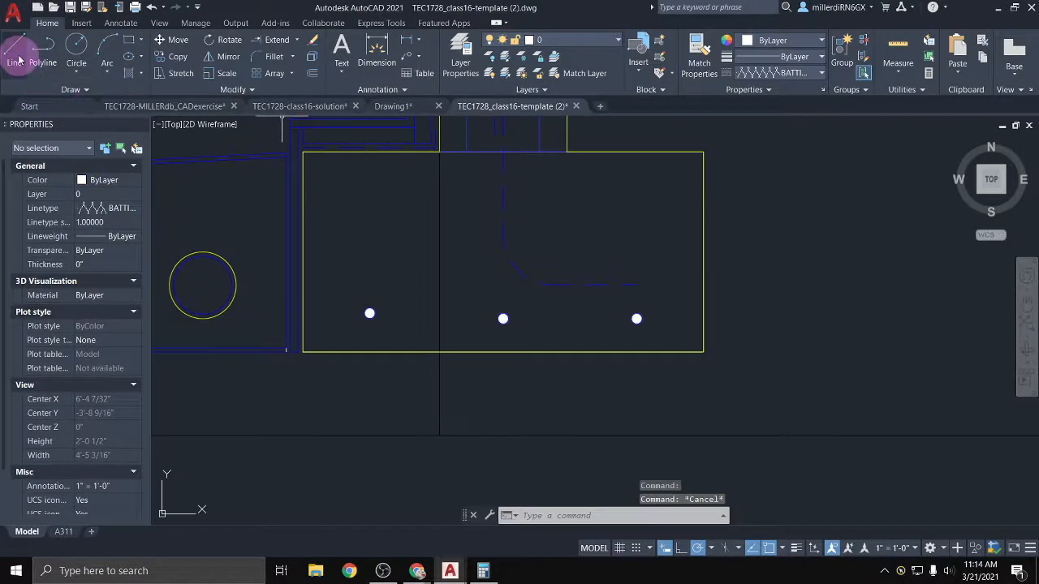
Make C-SITE-PROP the current layer and draw a horizontal line about 1'-4 3/8" long to the right of the footing
left_click(542, 41)
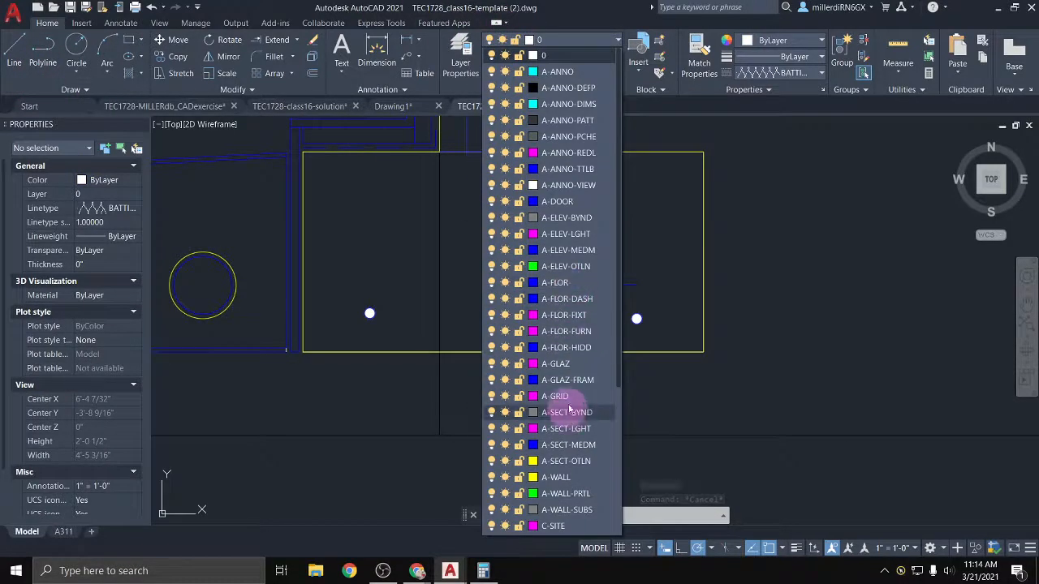
scroll(569, 410, "down", 2)
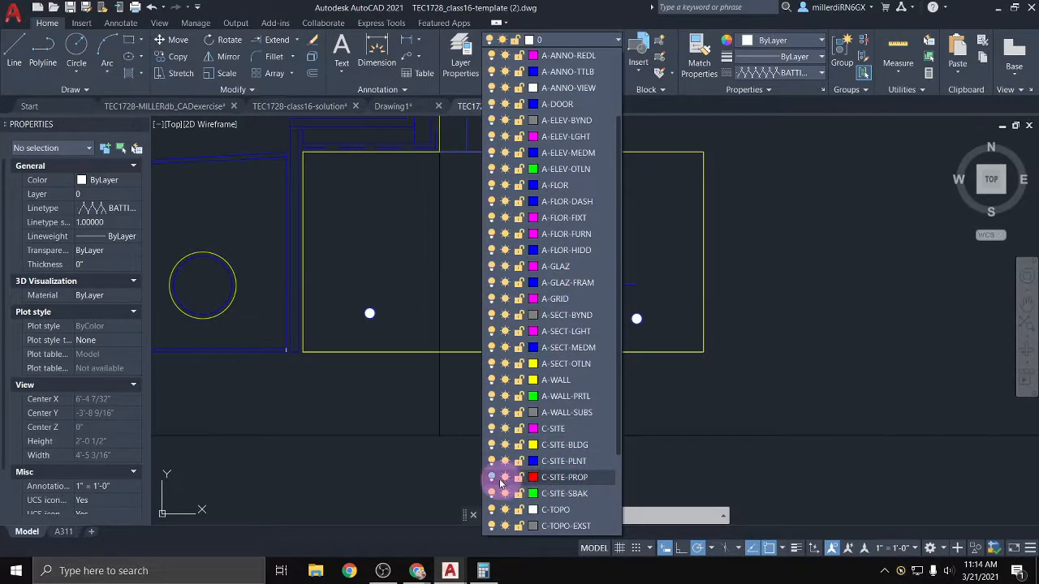
left_click(494, 478)
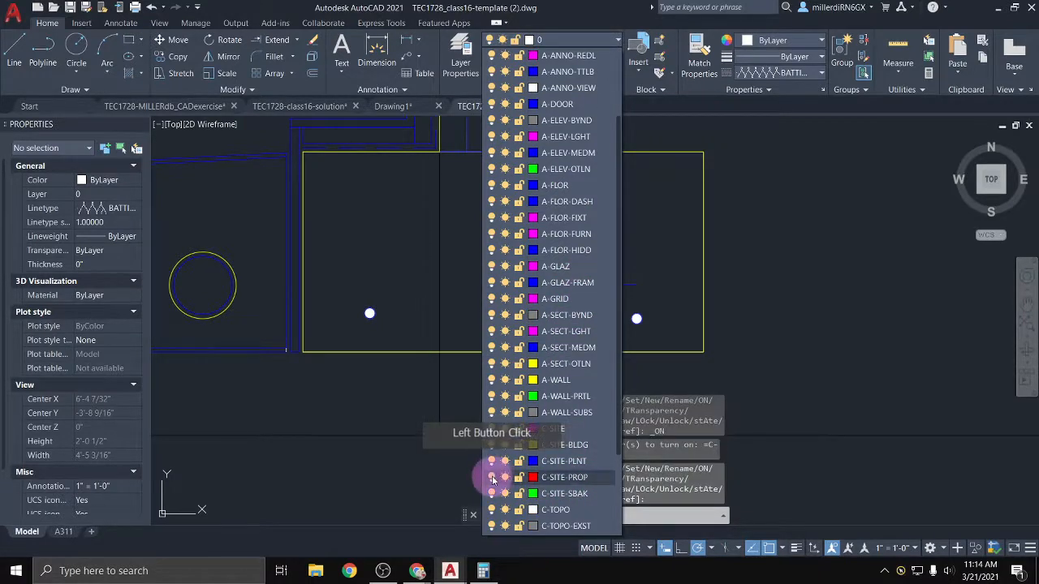
left_click(560, 477)
middle_click_drag(722, 313, 568, 317)
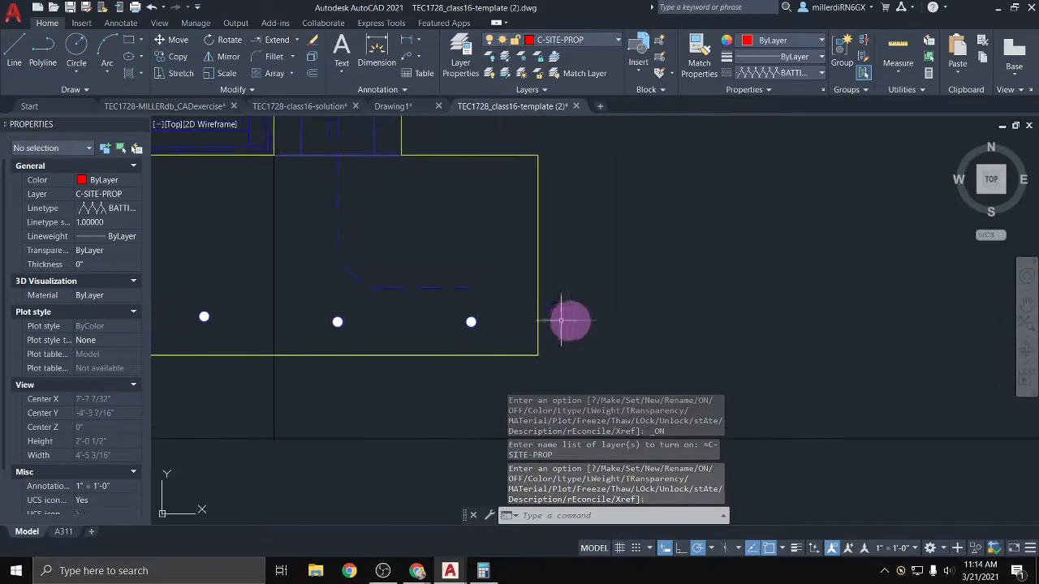
type("l")
key("Return")
left_click(603, 256)
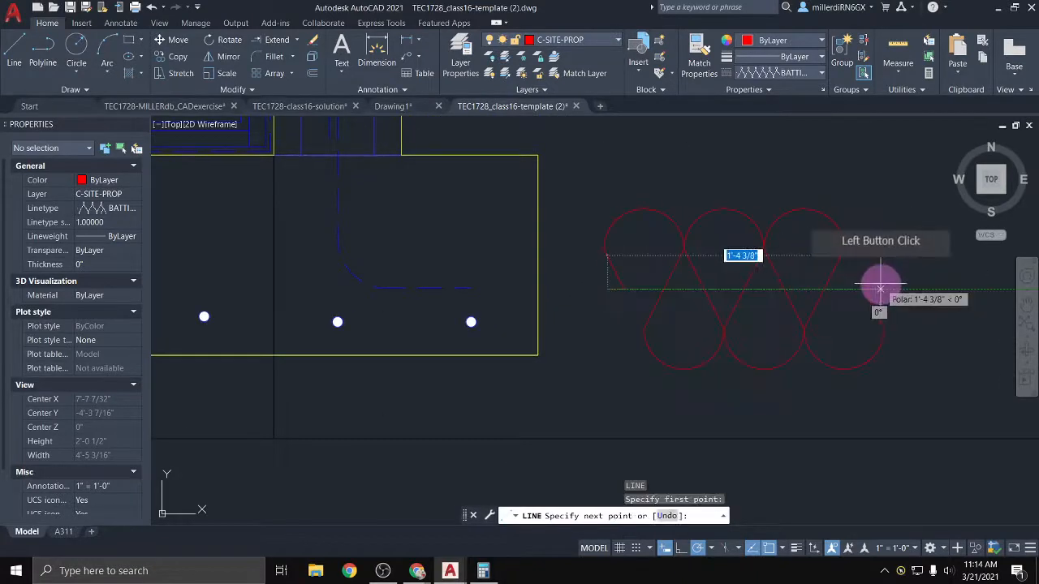
left_click(875, 288)
key("Escape")
Change the linetype of the new C-SITE-PROP line beside the footing to Continuous
left_click(778, 311)
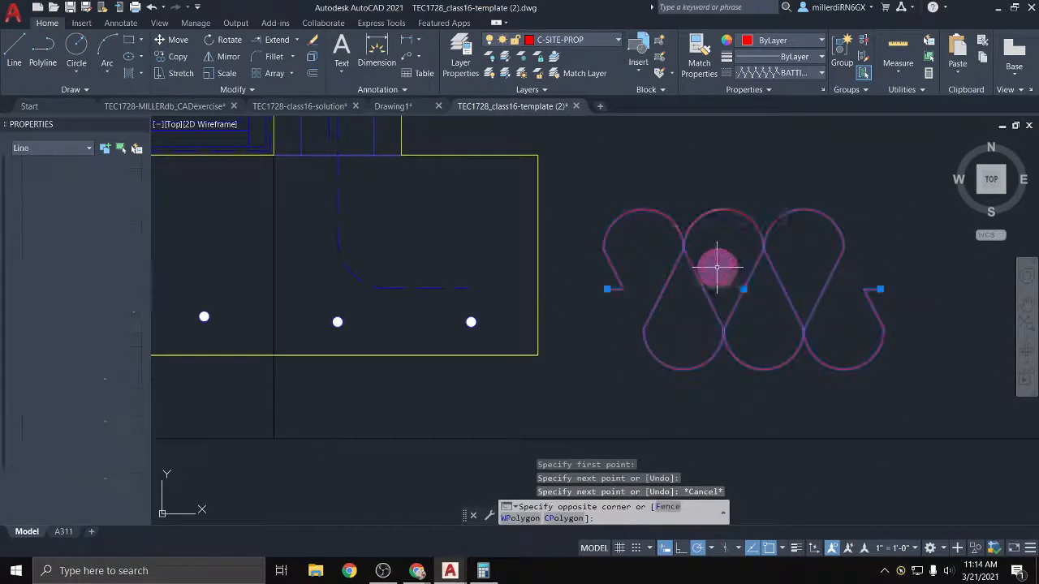
double_click(799, 73)
left_click(802, 73)
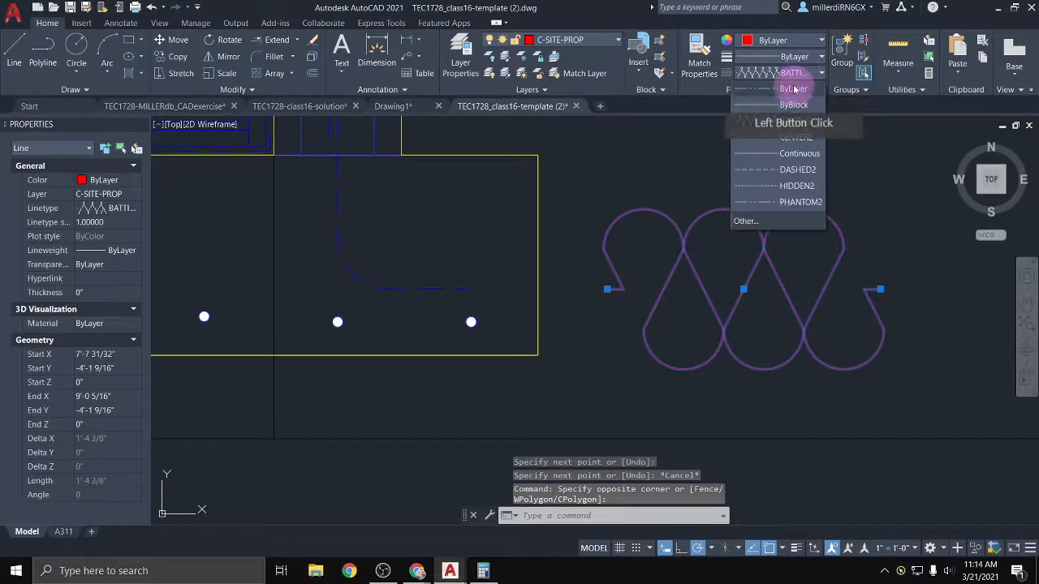
left_click(799, 154)
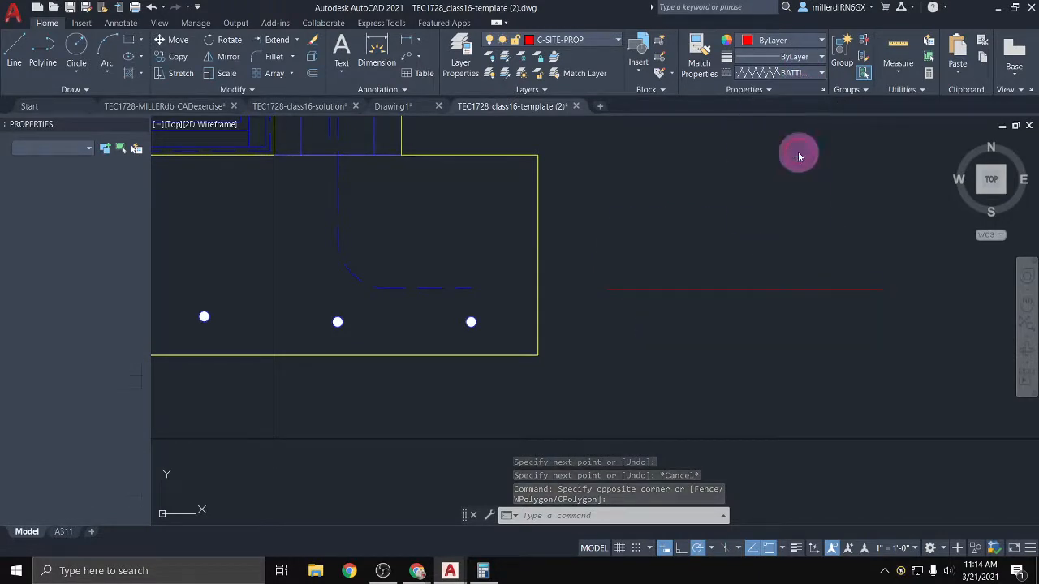
key("Escape")
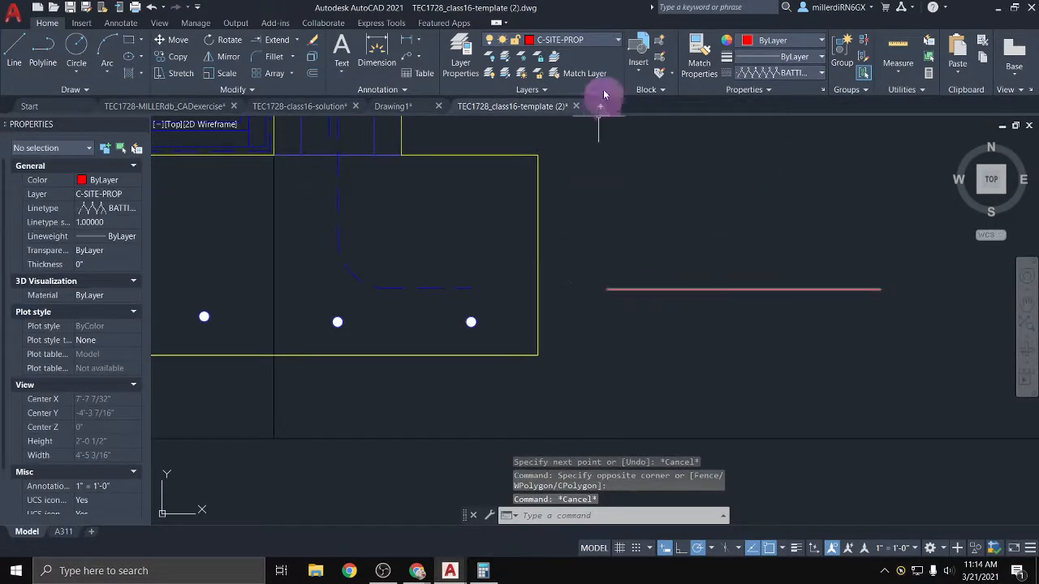
Make A-SECT-MEDM the current layer and draw a line end to end over the red line beside the footing
left_click(616, 45)
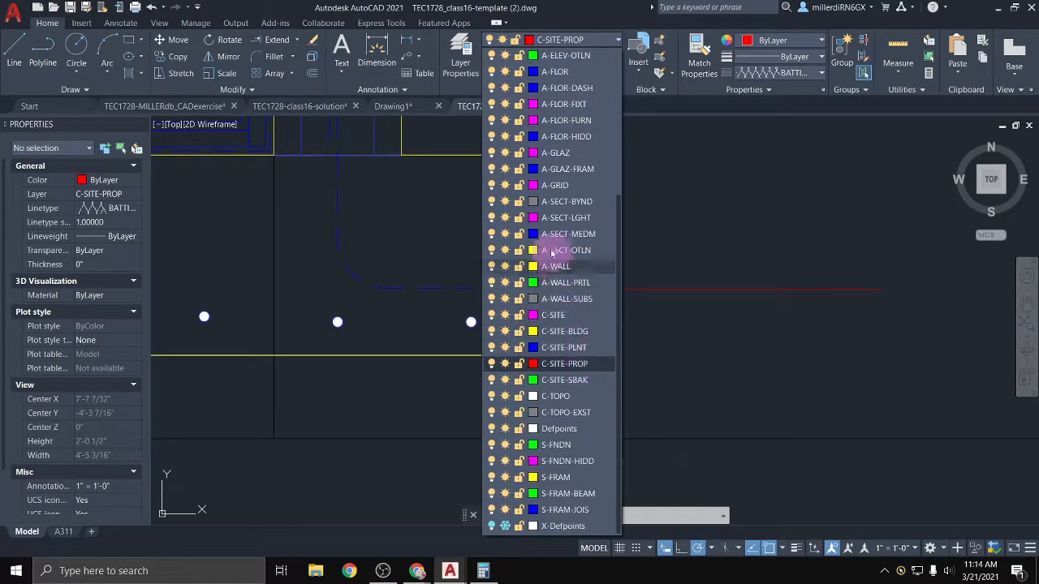
left_click(573, 235)
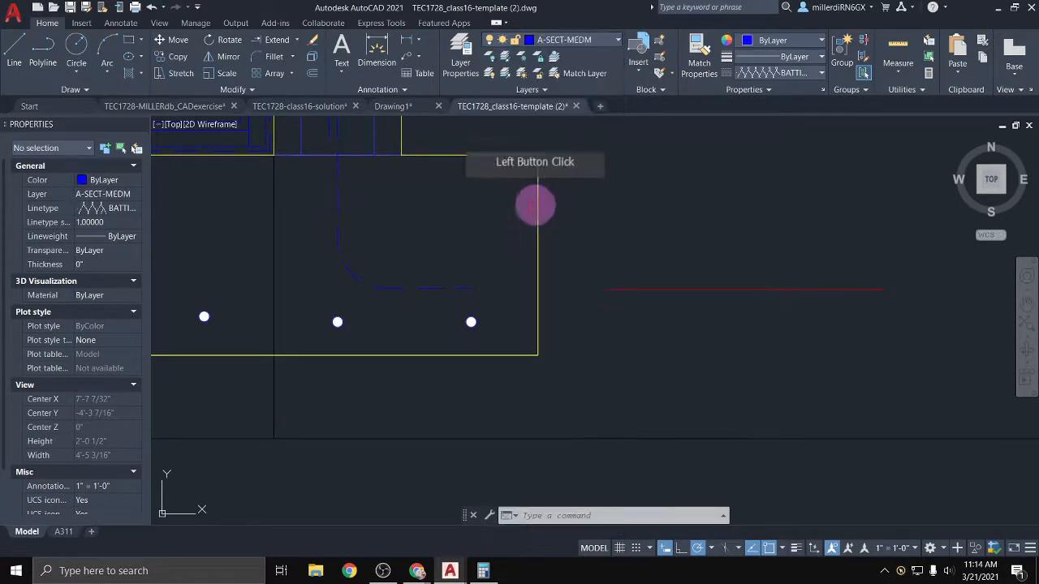
left_click(13, 50)
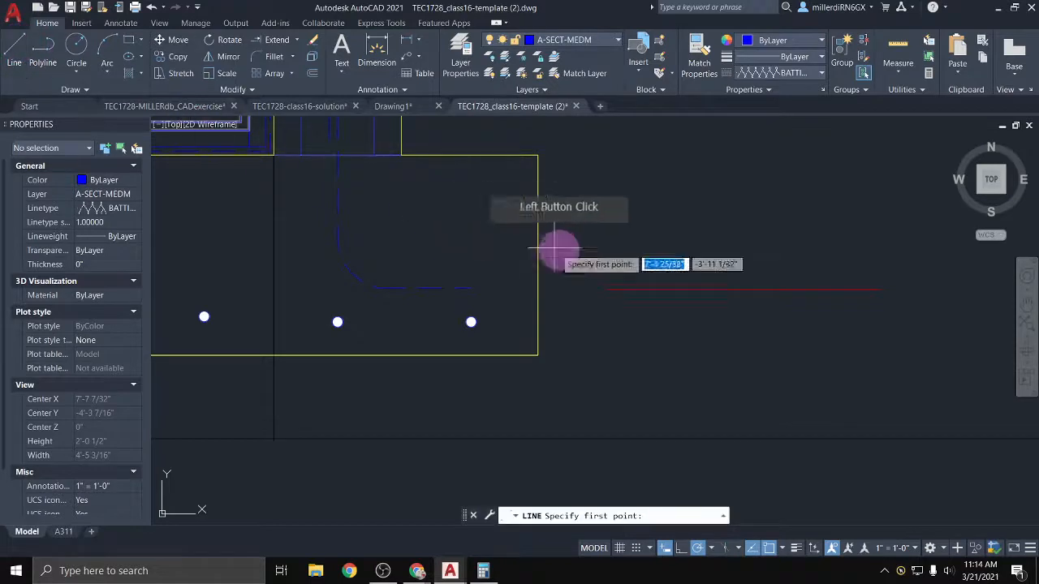
left_click(607, 289)
left_click(880, 290)
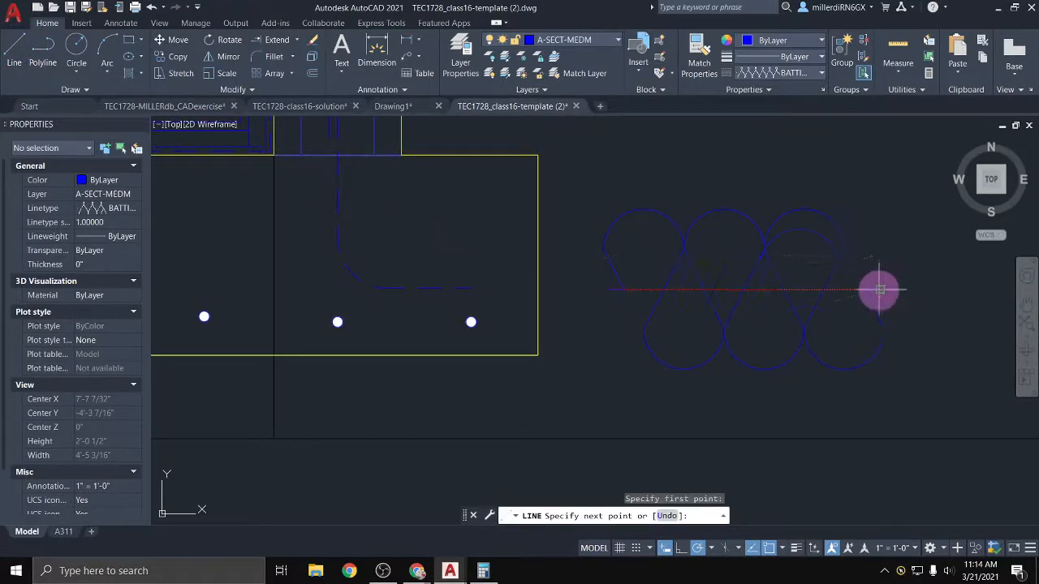
key("Escape")
Change the linetype of the overlapping A-SECT-MEDM line to Continuous
left_click(753, 378)
left_click(705, 348)
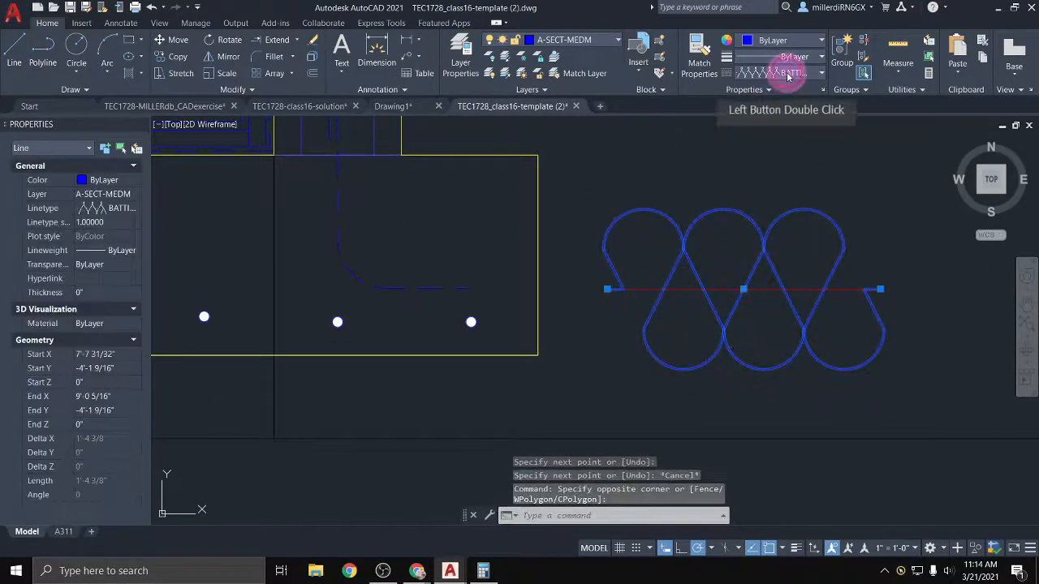
left_click(783, 73)
left_click(796, 159)
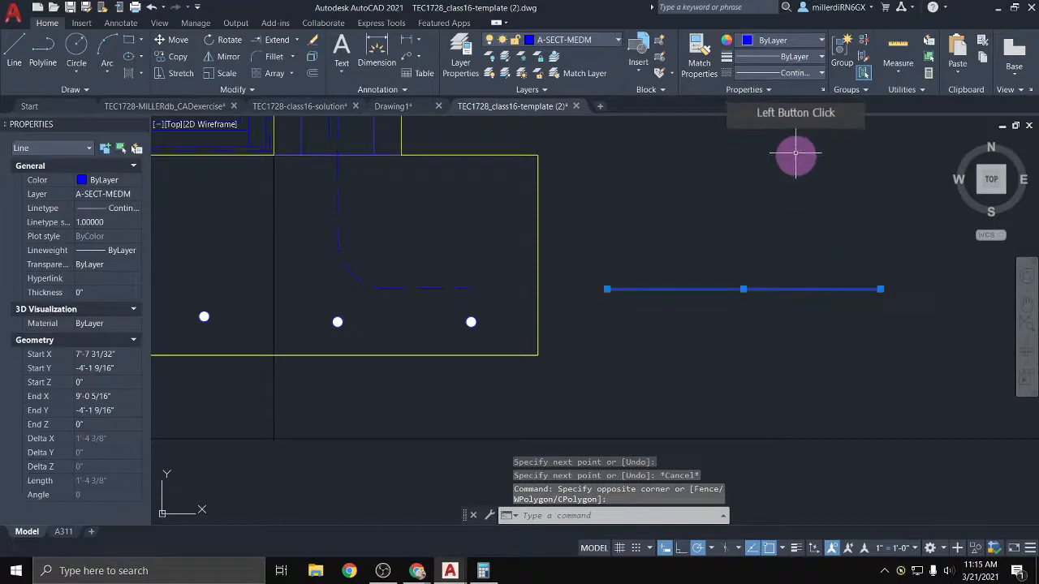
key("Escape")
Set the current linetype for new objects to ByLayer with nothing selected
left_click(795, 73)
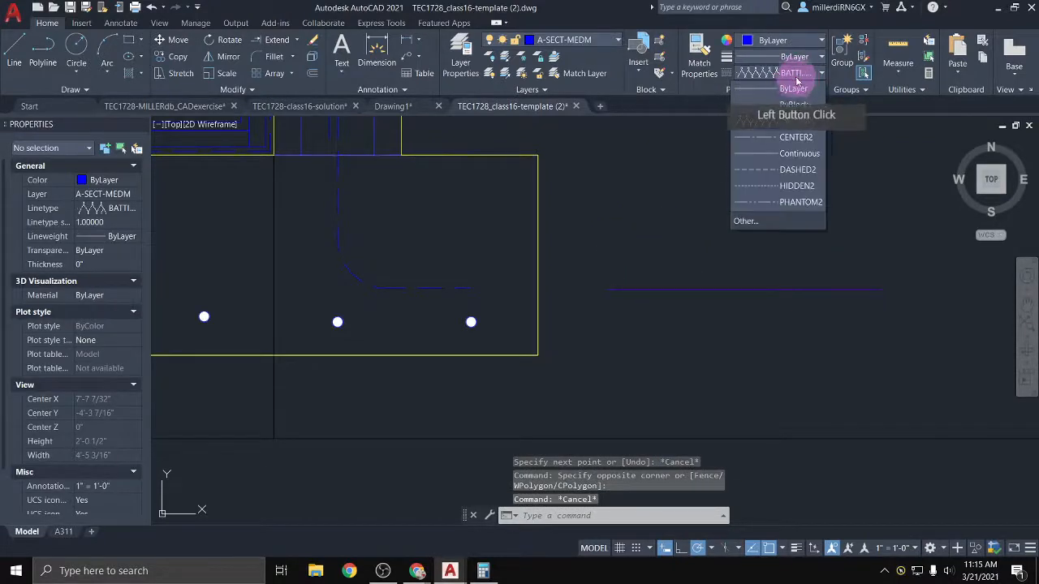
left_click(793, 88)
key("Escape")
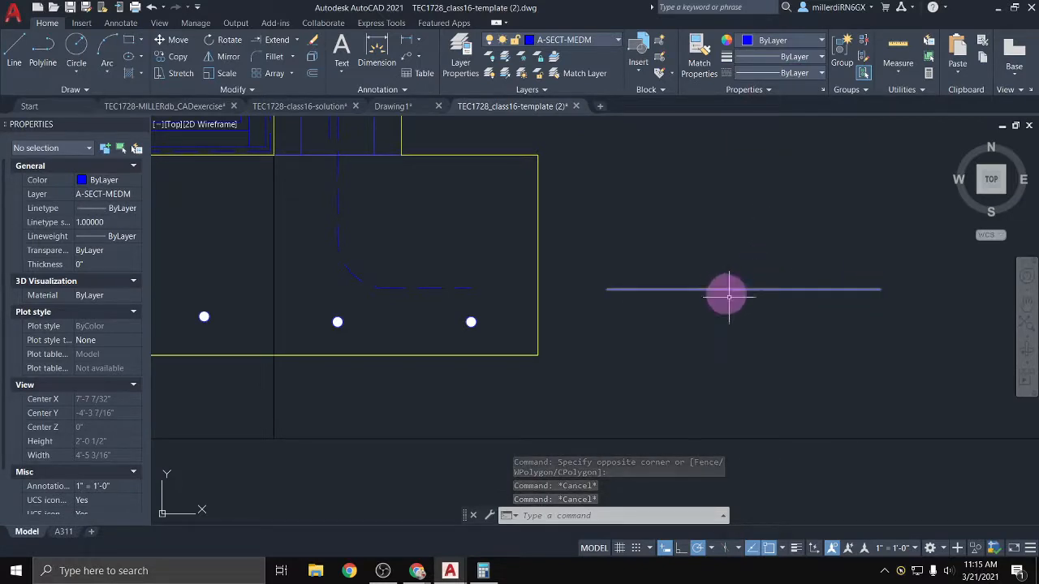
Erase the two overlapping sample lines to the right of the footing
scroll(728, 297, "down", 6)
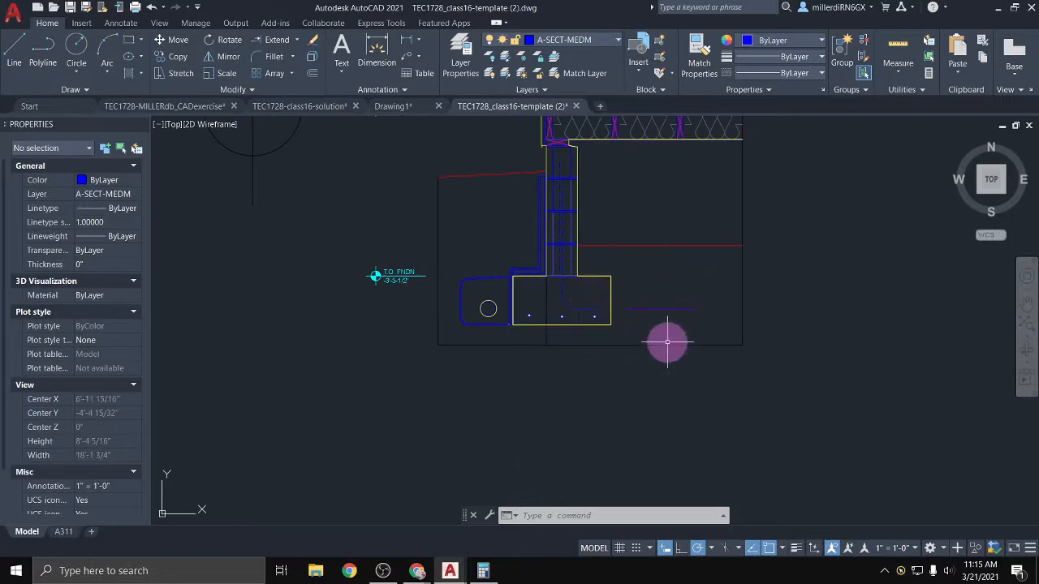
scroll(667, 331, "up", 6)
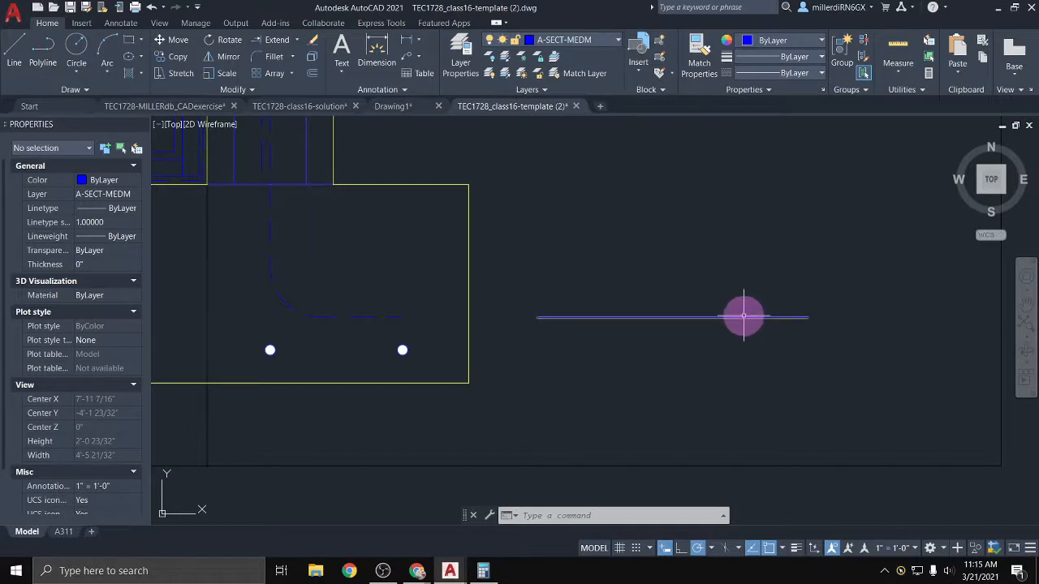
left_click(763, 351)
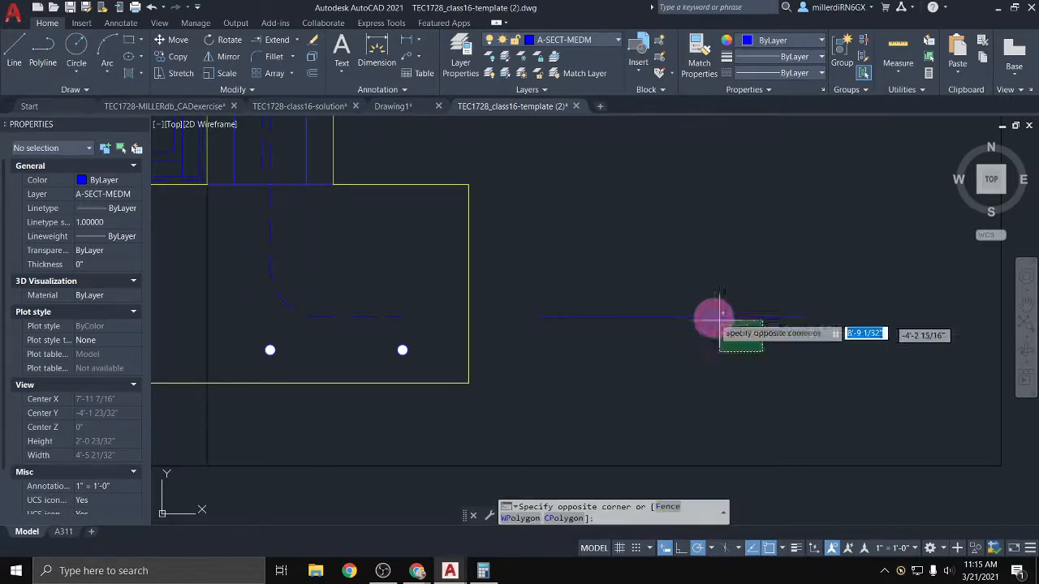
left_click(681, 304)
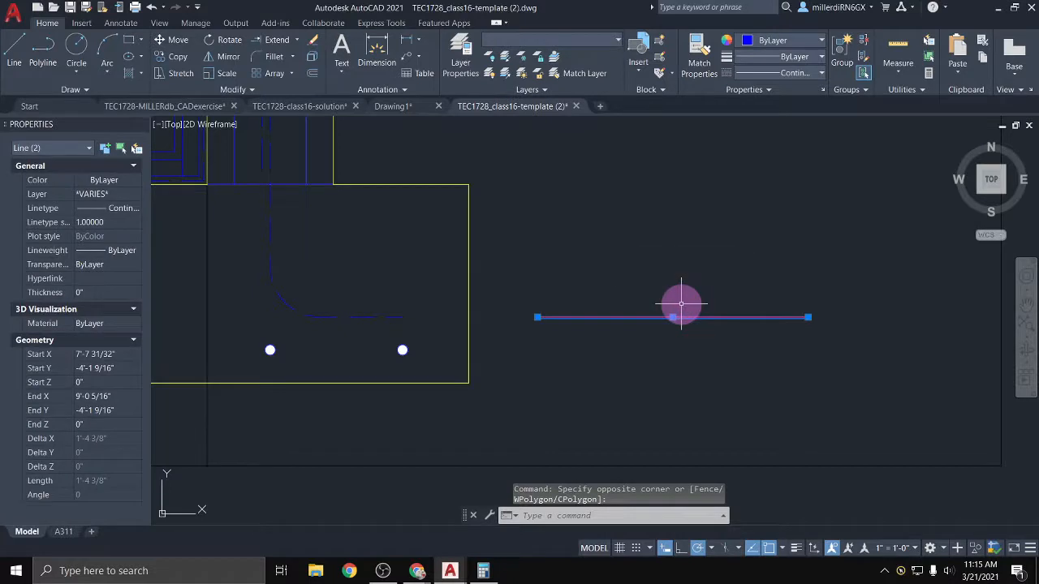
key("Delete")
Move the solid hatches of the three rebar circles in the footing to layer A-ANNO-PCHE
scroll(431, 276, "down", 3)
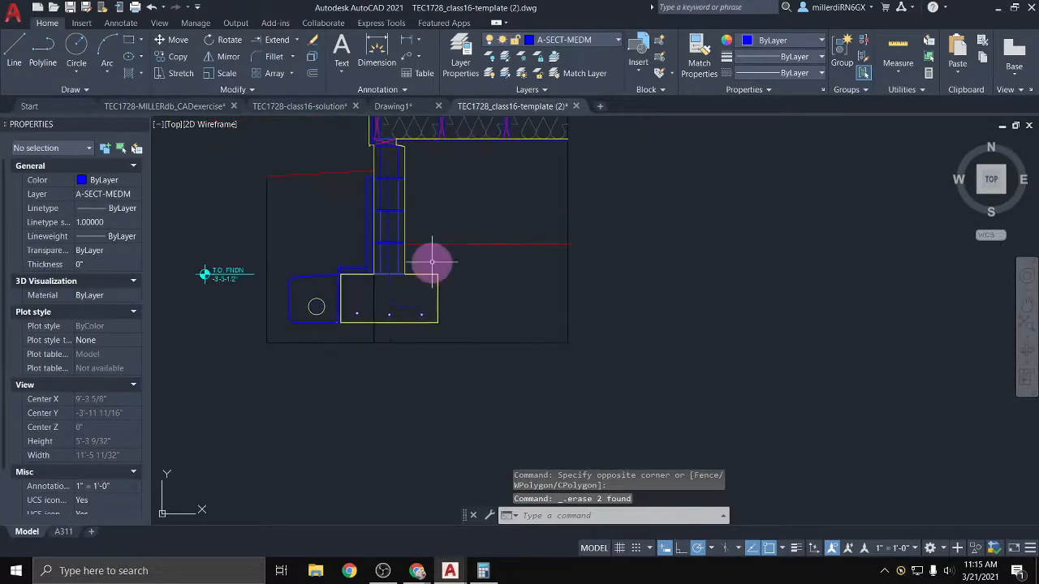
middle_click_drag(432, 261, 495, 322)
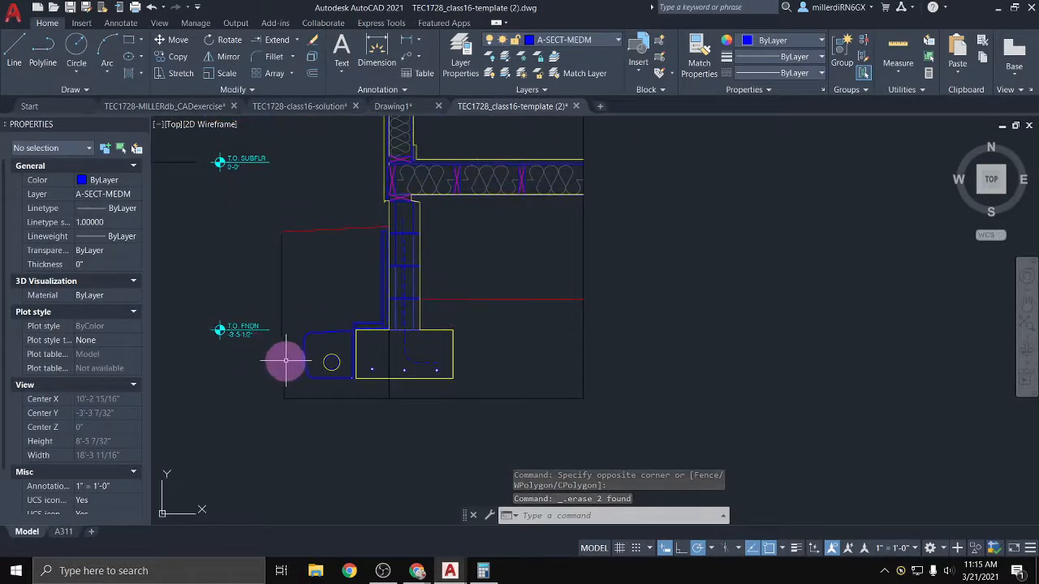
scroll(387, 357, "up", 5)
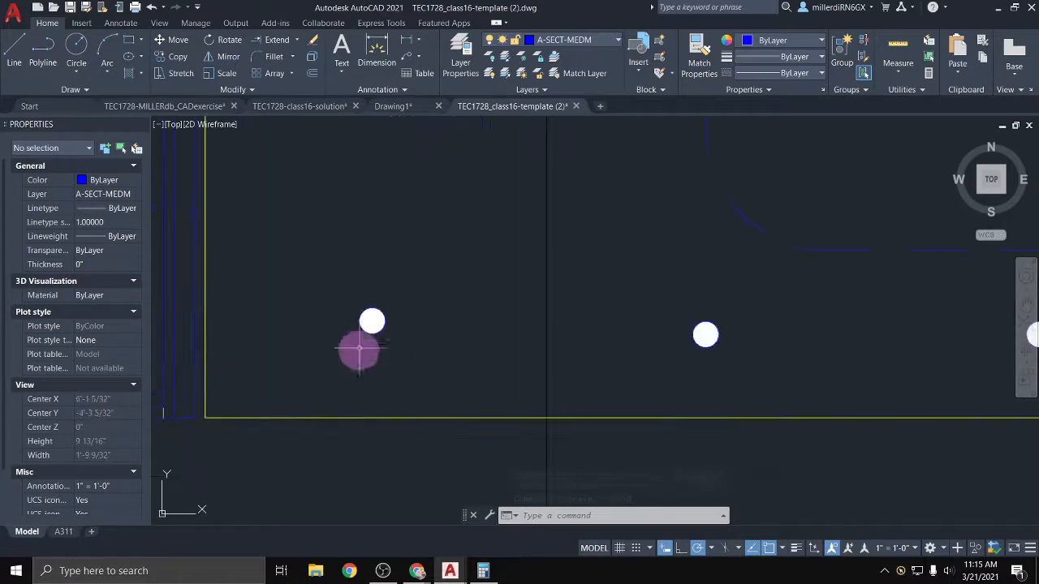
left_click(699, 332)
scroll(695, 329, "down", 4)
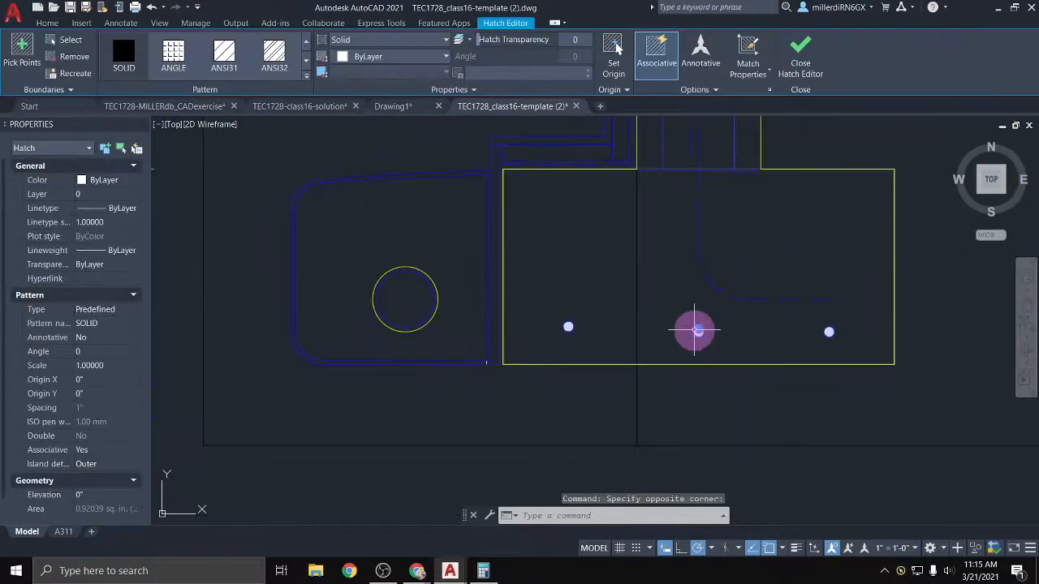
left_click(448, 89)
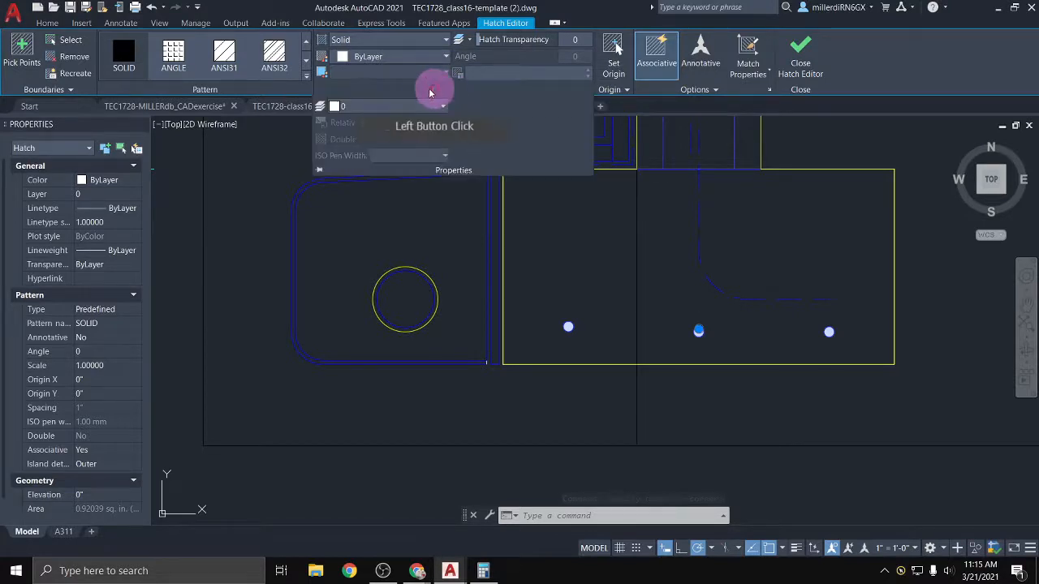
left_click(47, 23)
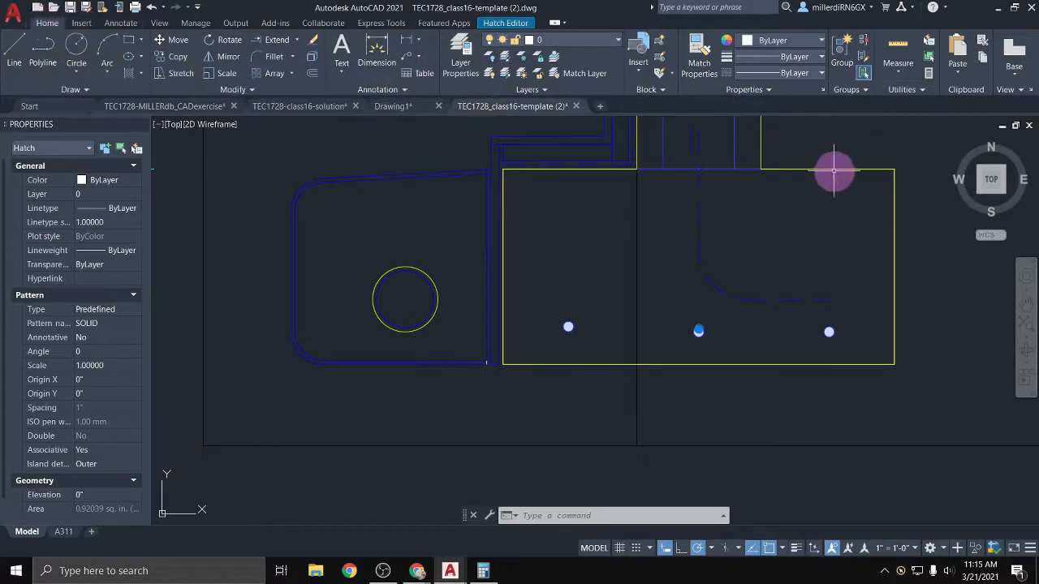
left_click(612, 43)
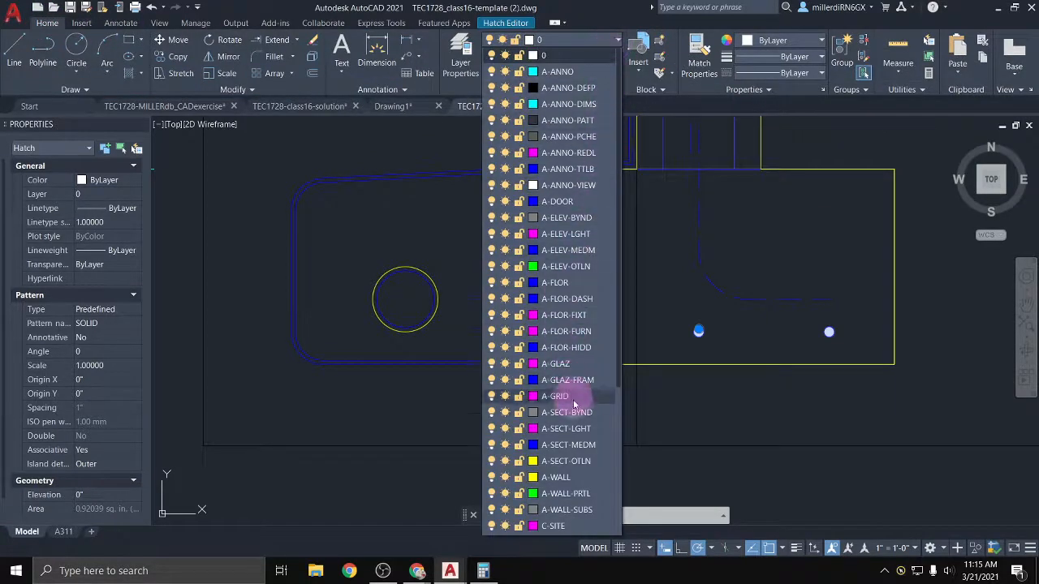
left_click(570, 139)
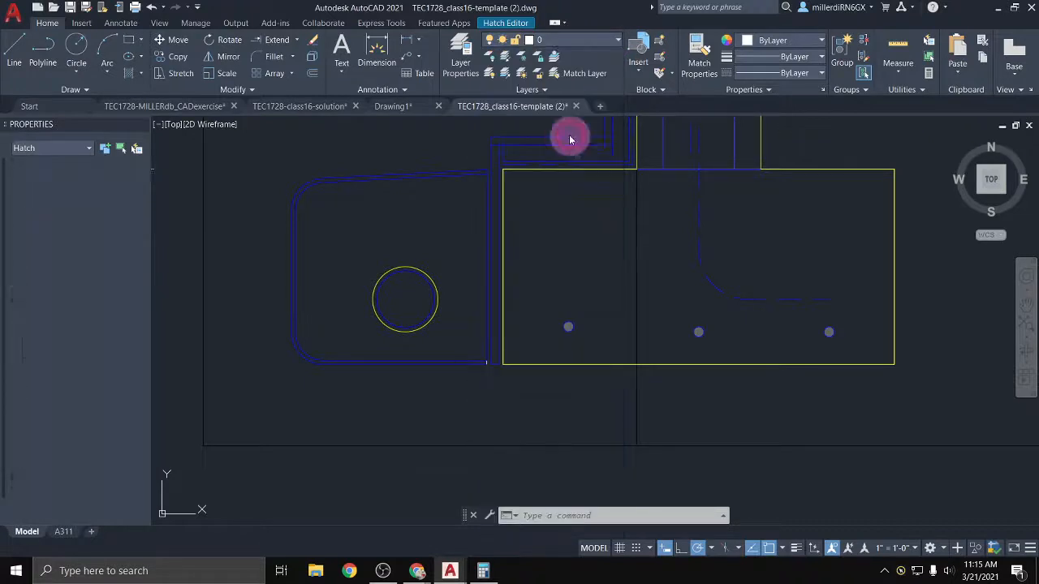
key("Escape")
Move the short layer 0 polyline at the lower corner of the drain gravel outline beside the footing to layer A-SECT-MEDM
scroll(487, 366, "up", 6)
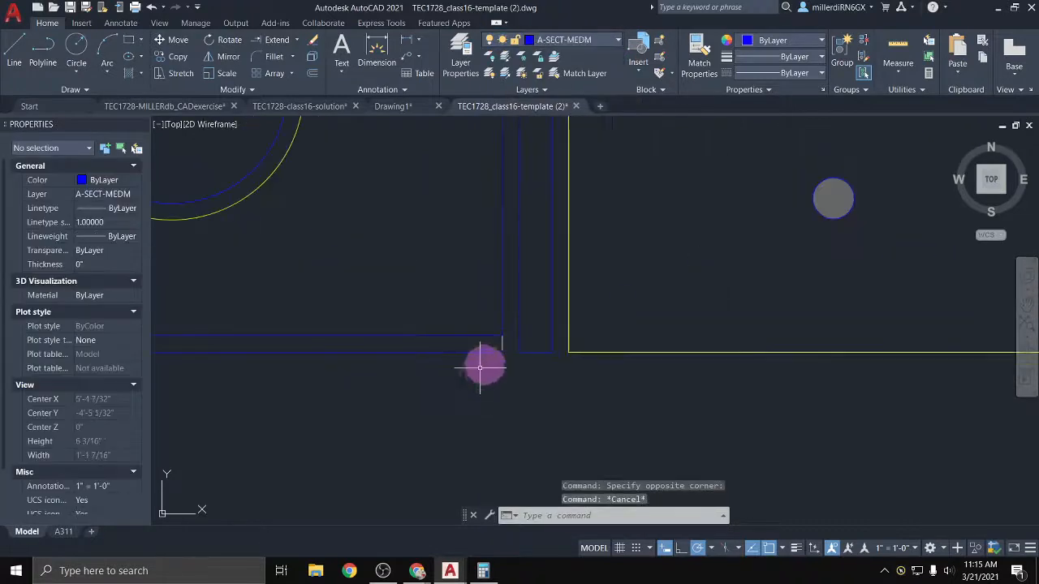
left_click(506, 345)
left_click(498, 322)
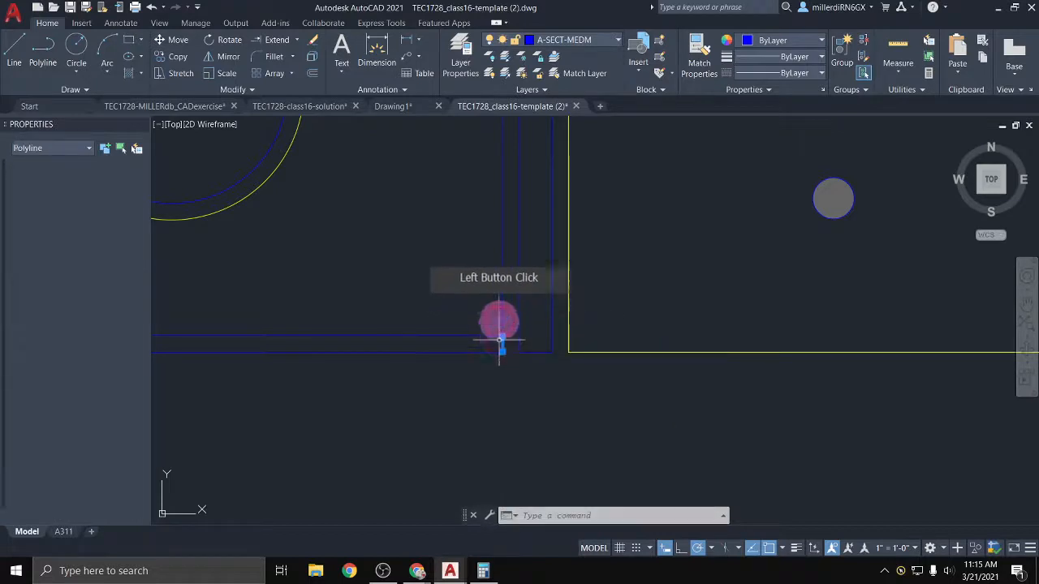
left_click(569, 42)
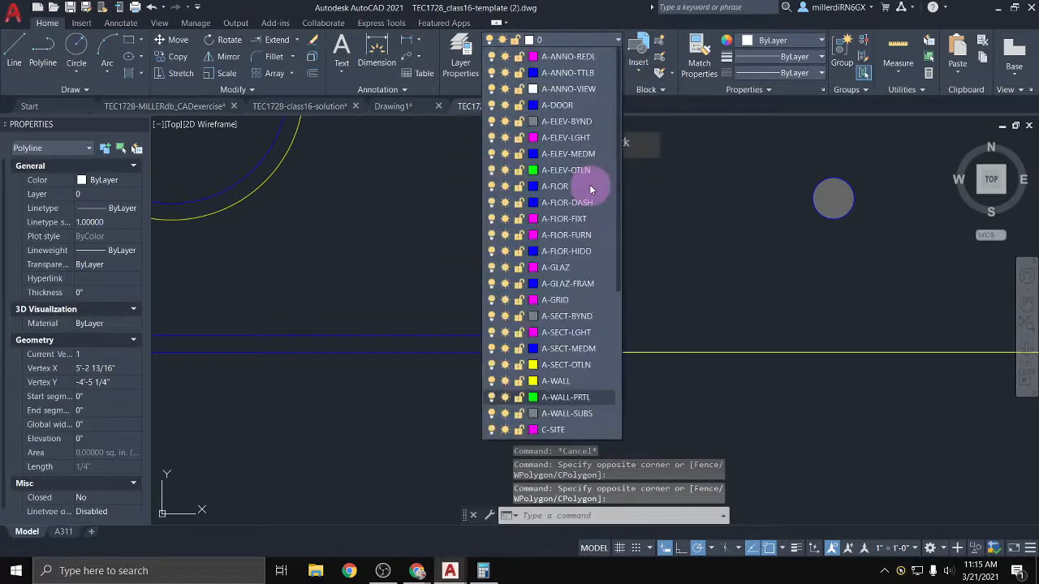
left_click(573, 445)
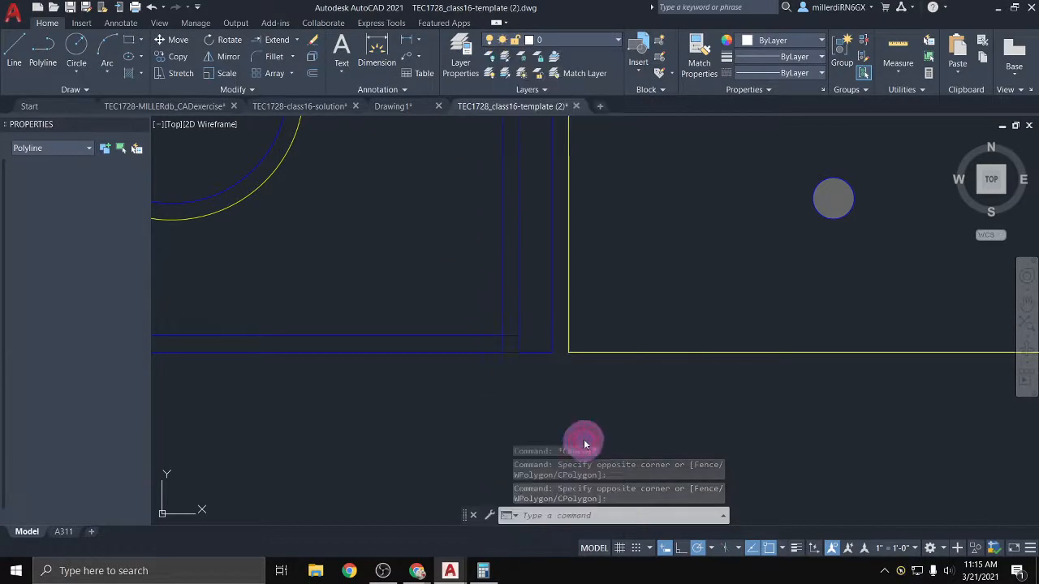
key("Escape")
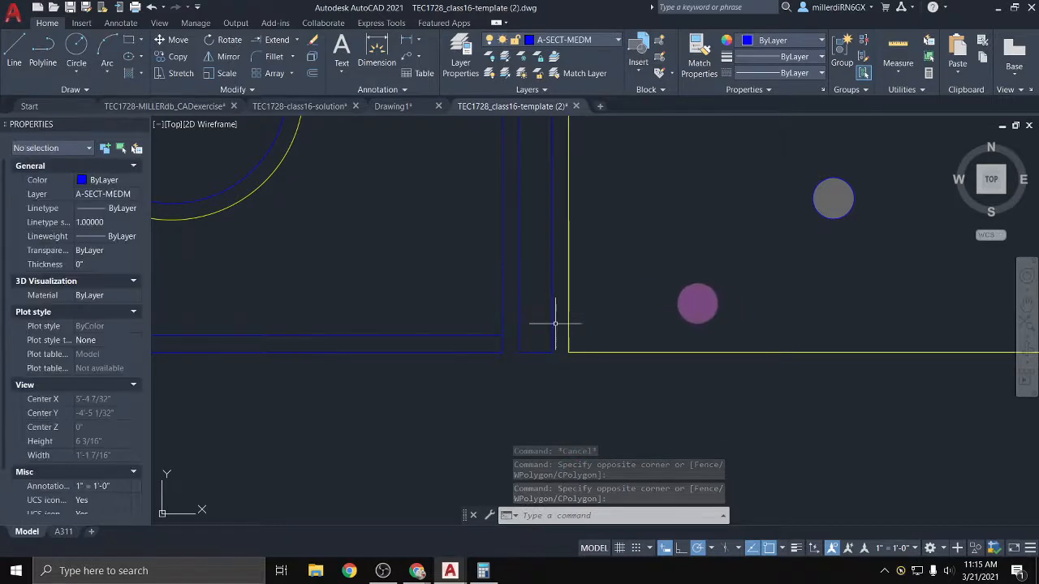
key("Escape")
key("Escape")
Move the three layer 0 polylines along the exterior stud face, from the subfloor edge up to the window sill, to layer A-SECT-MEDM
scroll(675, 262, "down", 5)
scroll(709, 219, "up", 8)
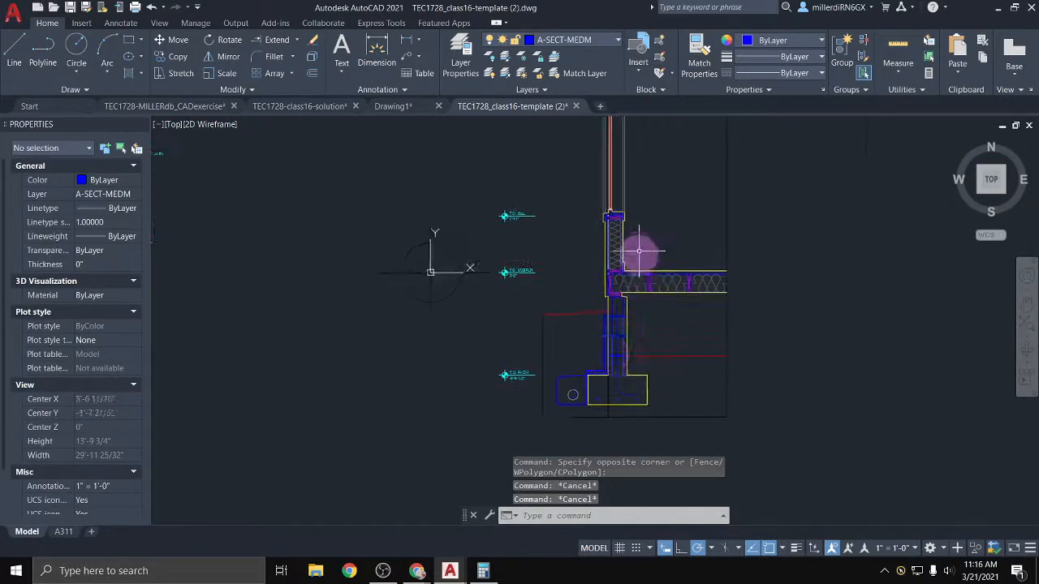
scroll(508, 316, "up", 2)
left_click(498, 316)
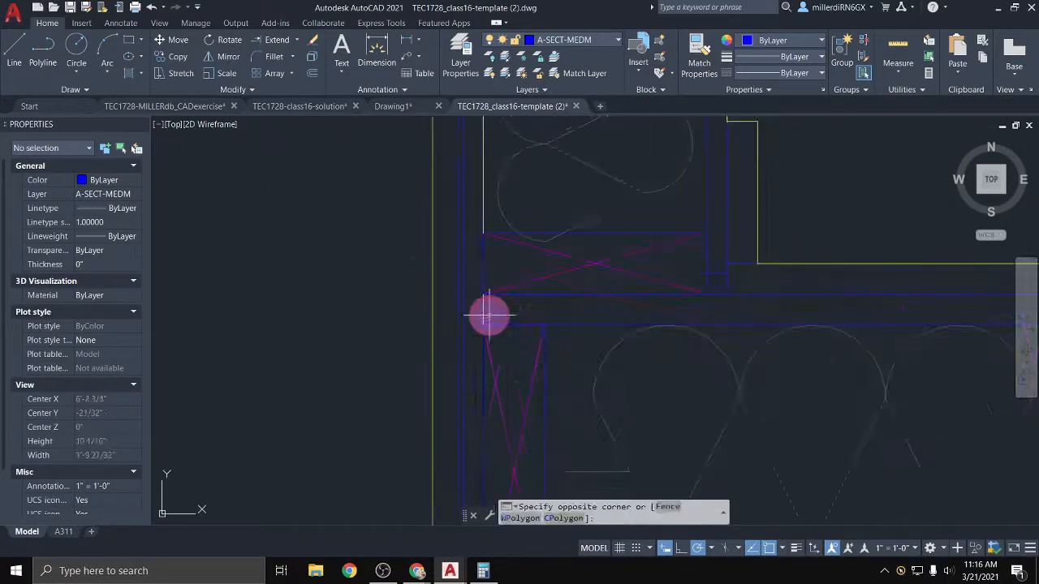
left_click(480, 309)
key("Escape")
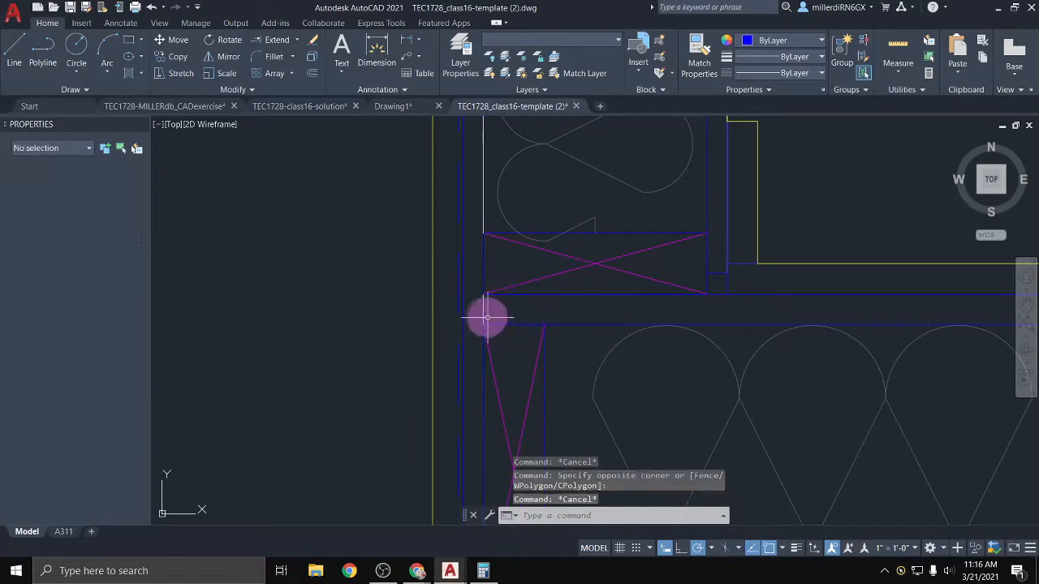
left_click(484, 312)
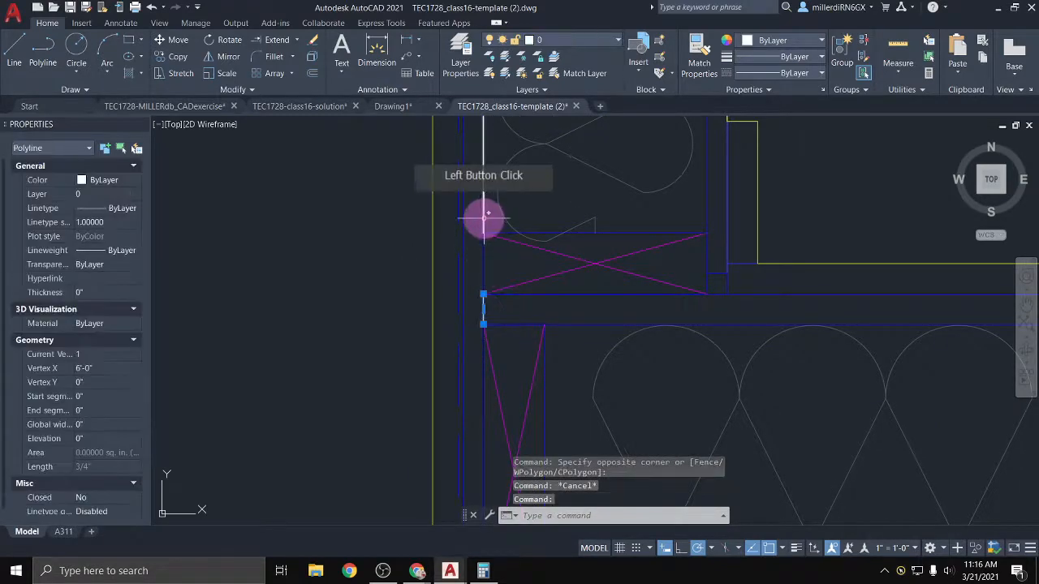
left_click(483, 219)
scroll(514, 232, "down", 5)
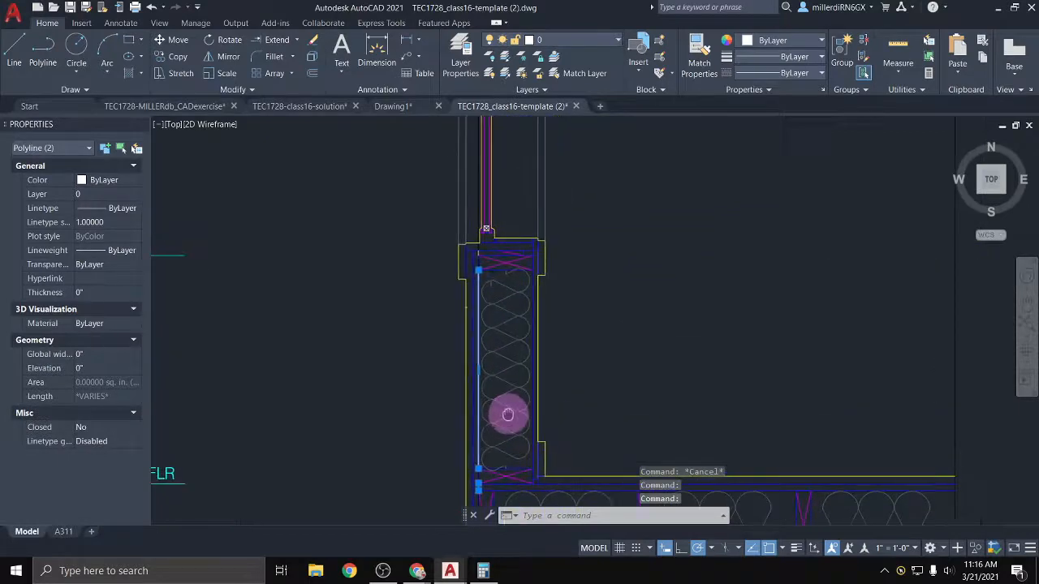
scroll(484, 241, "up", 5)
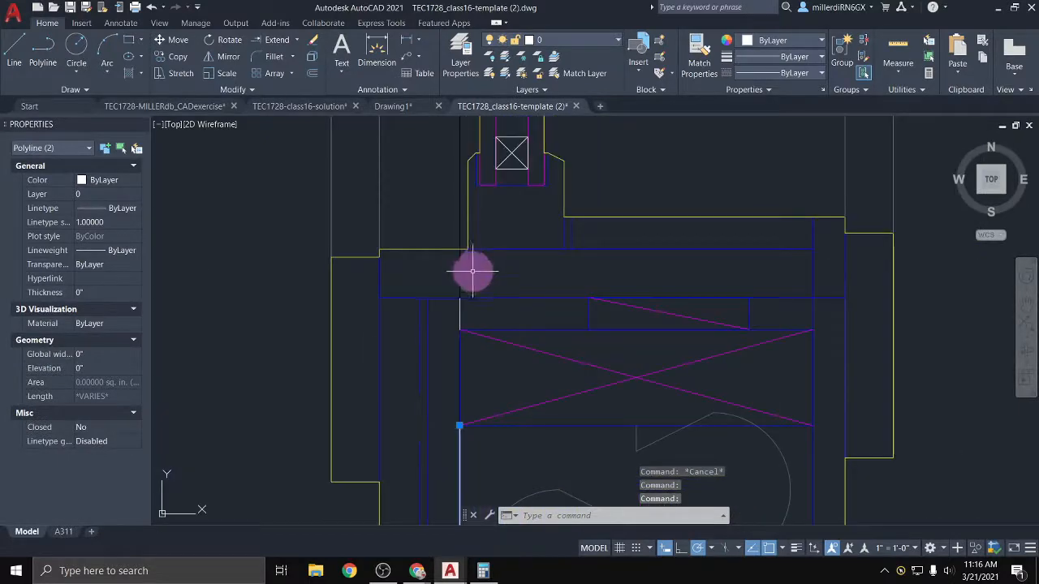
left_click(459, 318)
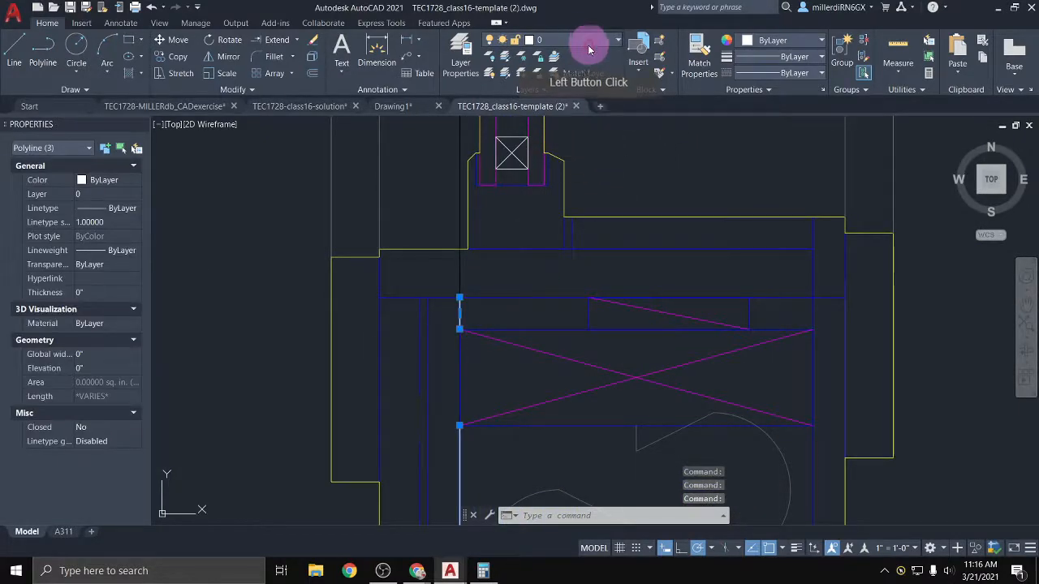
left_click(589, 50)
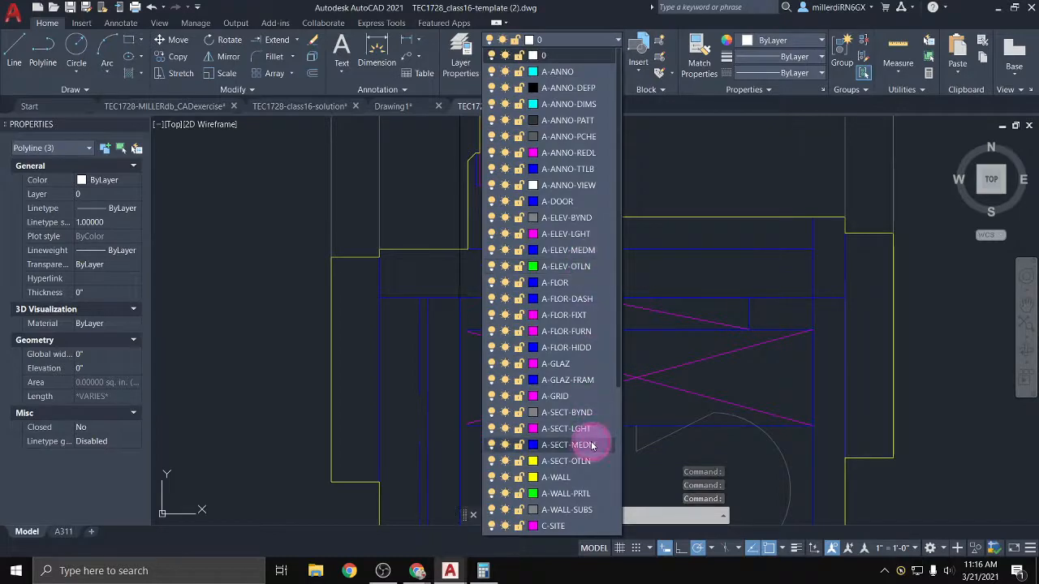
left_click(592, 445)
key("Escape")
Move the crossed square glazing spacers at the window's sill and head to layer A-SECT-LGHT
middle_click_drag(506, 197, 519, 273)
scroll(525, 303, "up", 4)
left_click(526, 311)
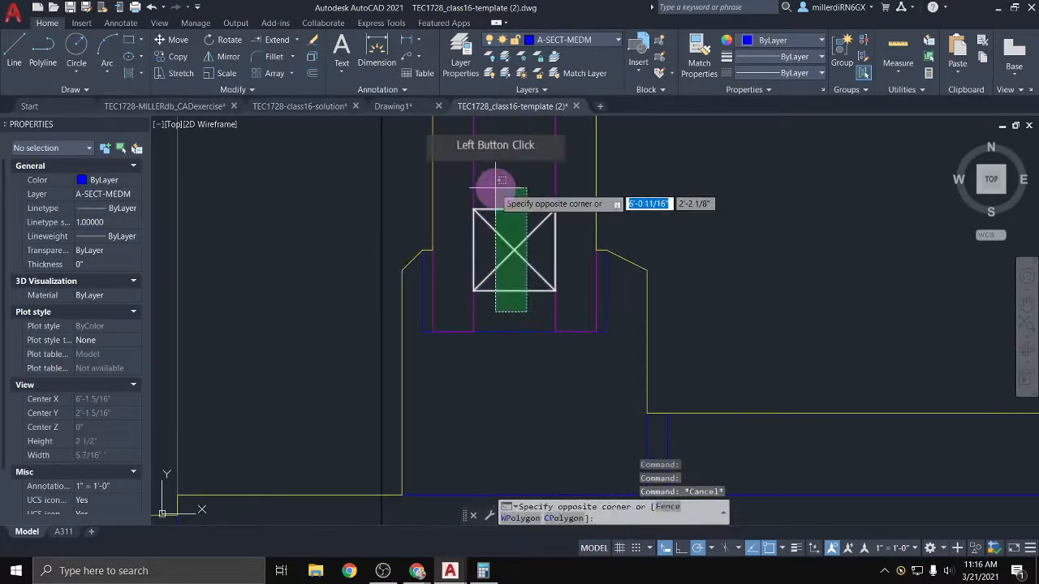
left_click(495, 180)
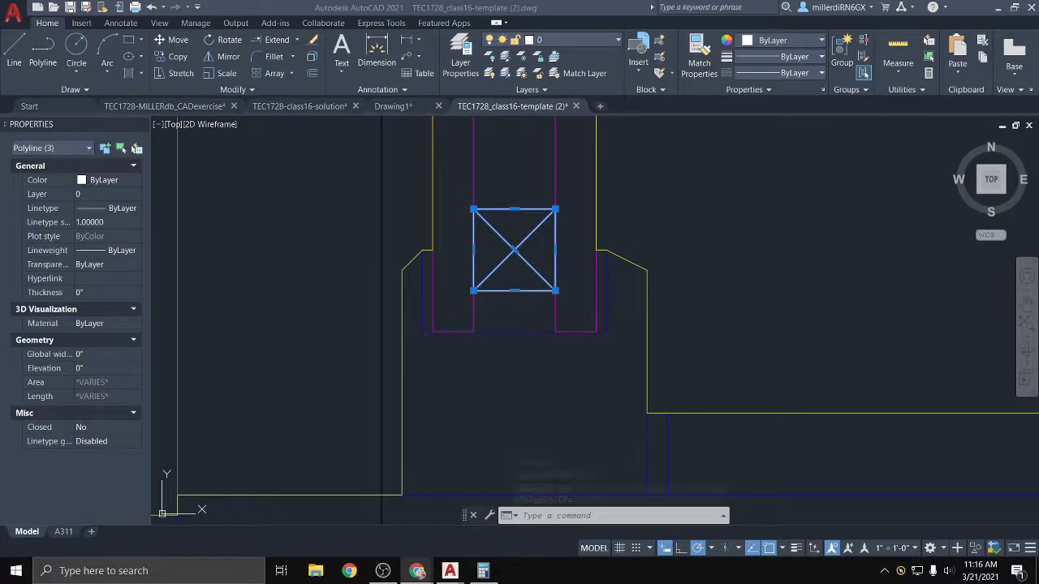
left_click(429, 257)
scroll(514, 234, "down", 5)
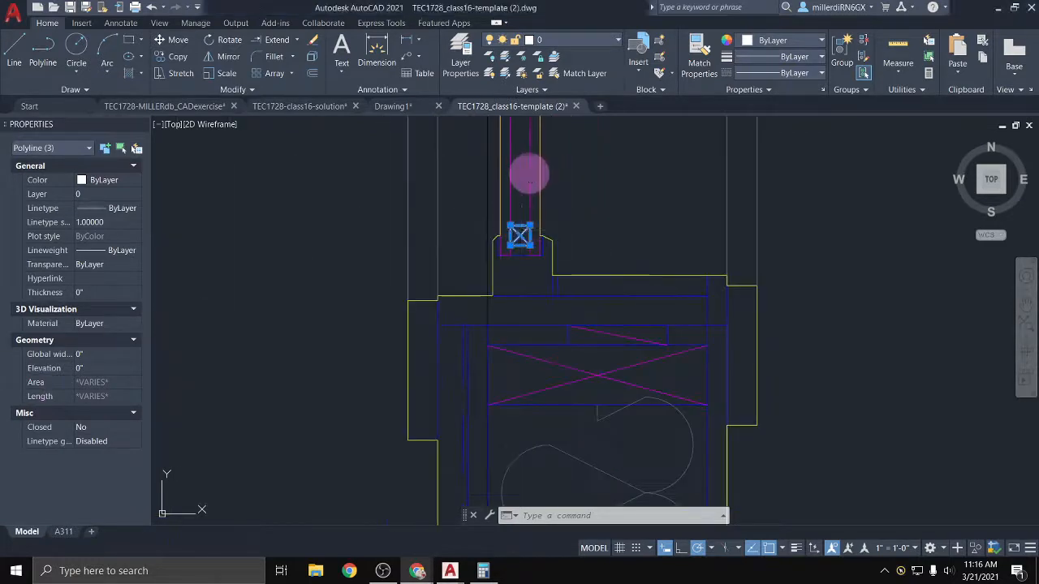
middle_click_drag(540, 234, 494, 535)
middle_click_drag(479, 167, 470, 479)
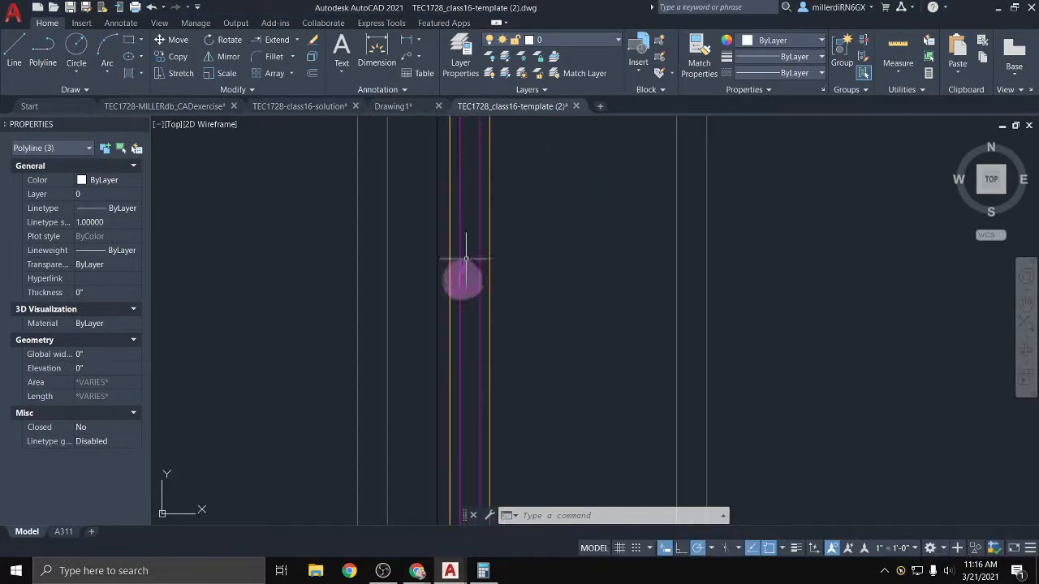
scroll(468, 219, "up", 3)
middle_click_drag(489, 187, 473, 484)
middle_click_drag(503, 245, 506, 514)
mouse_move(545, 173)
middle_mouse_down()
mouse_move(578, 432)
mouse_move(581, 578)
middle_mouse_up()
mouse_move(533, 195)
middle_mouse_down()
mouse_move(550, 463)
mouse_move(538, 548)
middle_mouse_up()
middle_click_drag(497, 219, 522, 580)
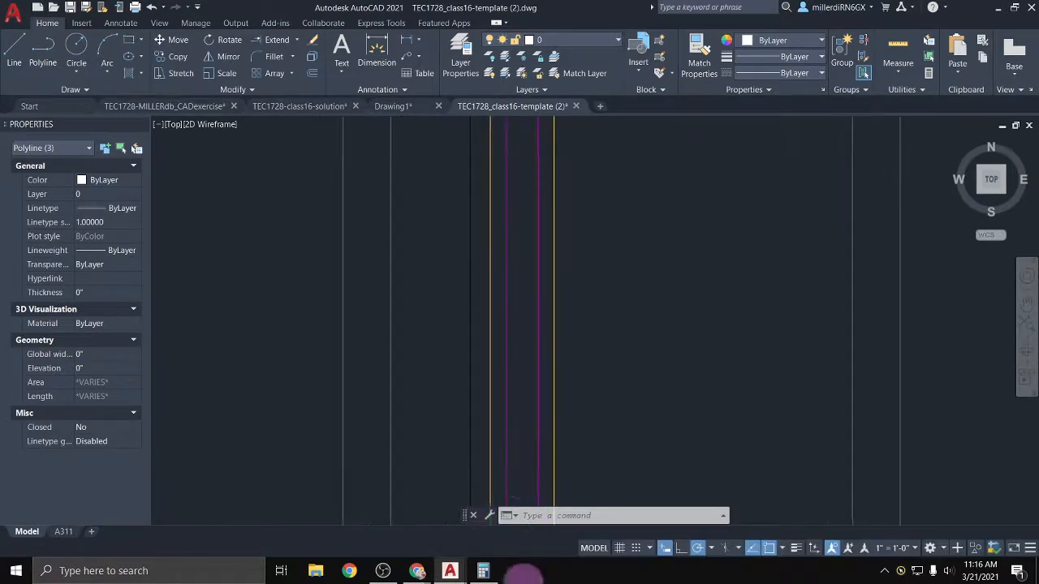
scroll(545, 199, "down", 2)
middle_click_drag(570, 164, 570, 387)
scroll(557, 251, "up", 2)
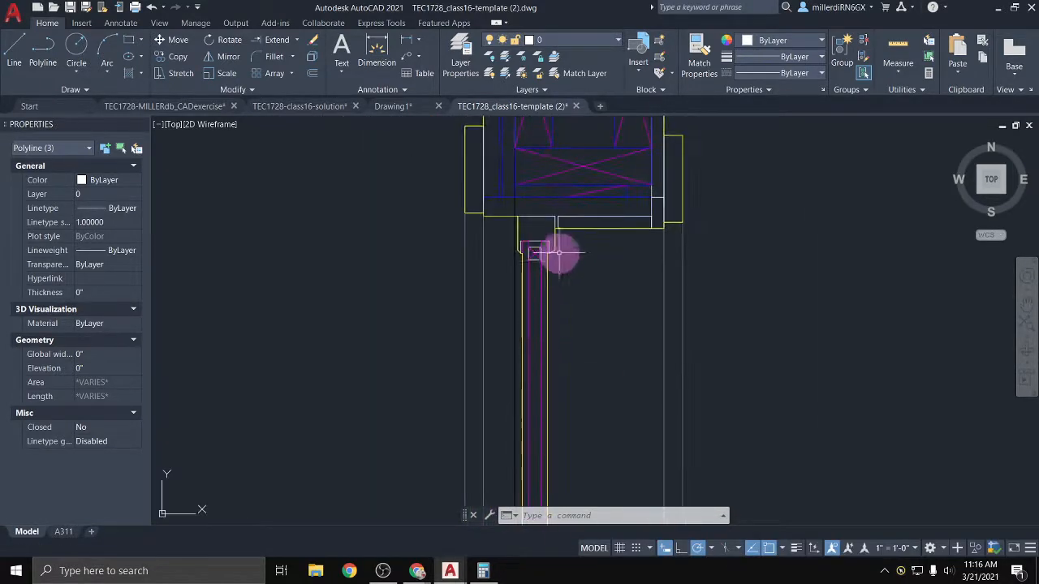
scroll(463, 287, "up", 3)
left_click(471, 301)
left_click(447, 229)
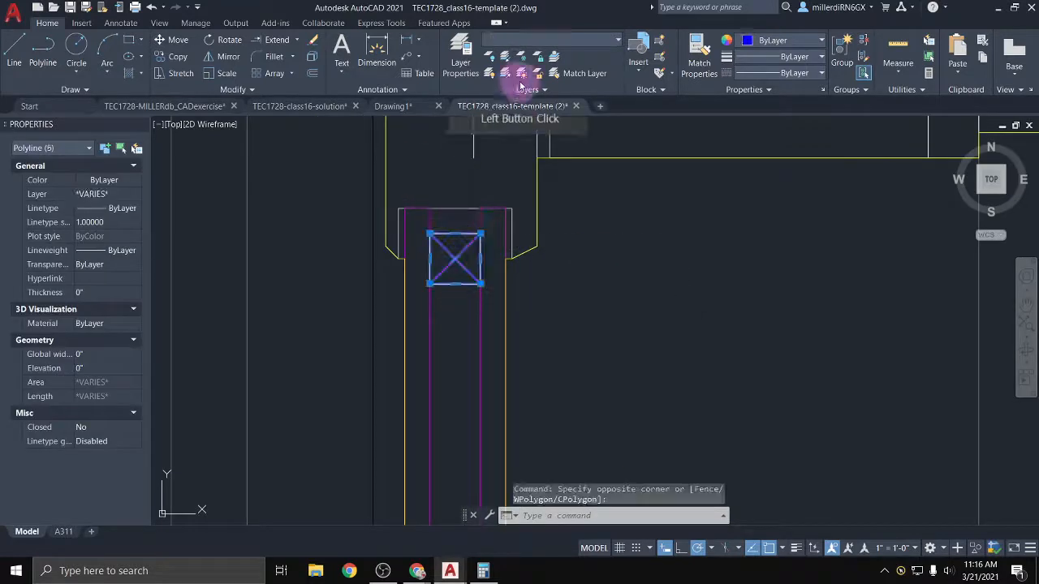
left_click(578, 49)
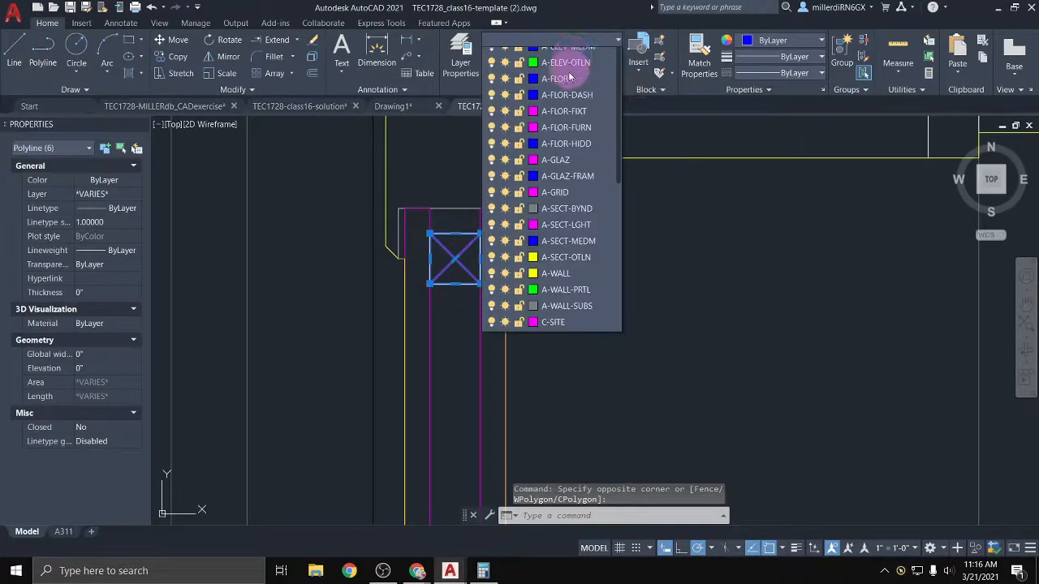
left_click(568, 428)
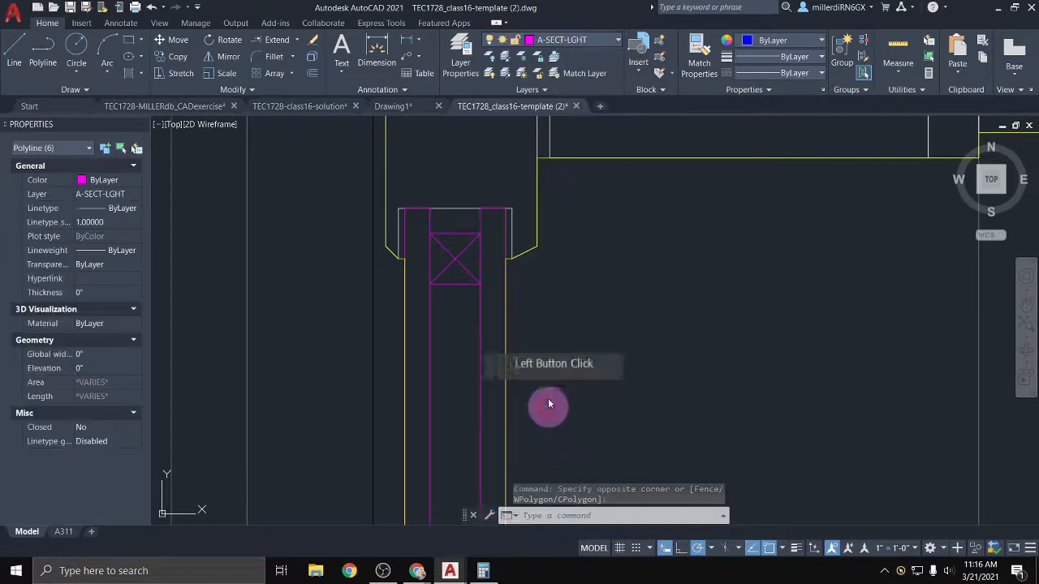
left_click(420, 270)
key("Escape")
Move the window head frame polyline around the top of the glazing to layer A-SECT-MEDM
left_click(450, 208)
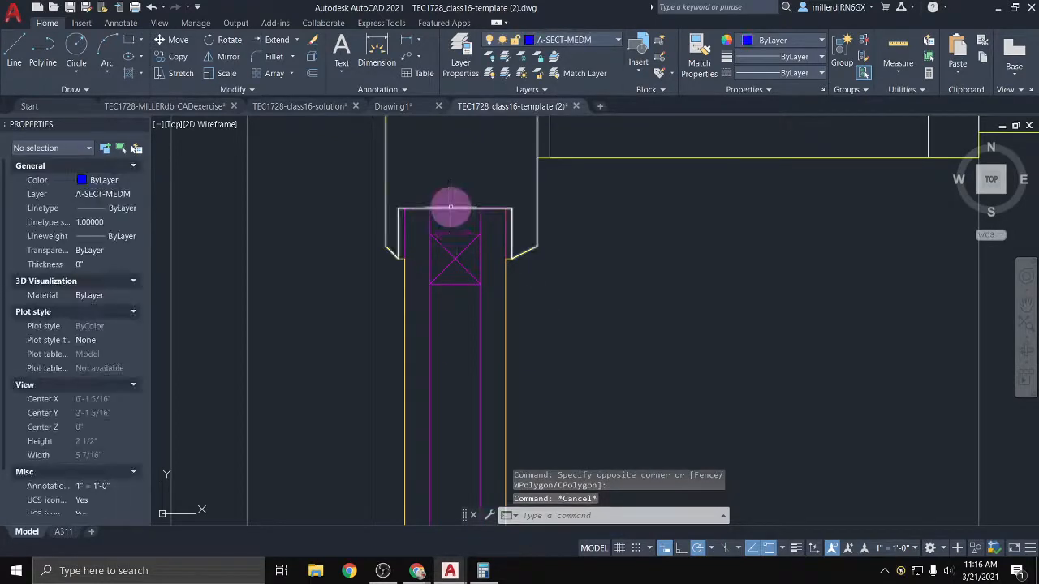
left_click(569, 42)
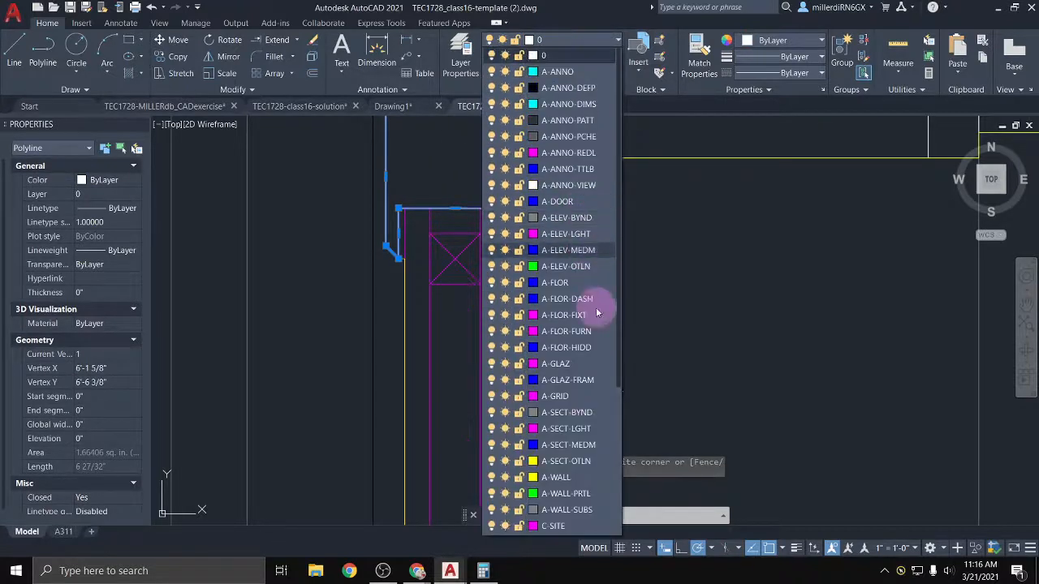
left_click(589, 443)
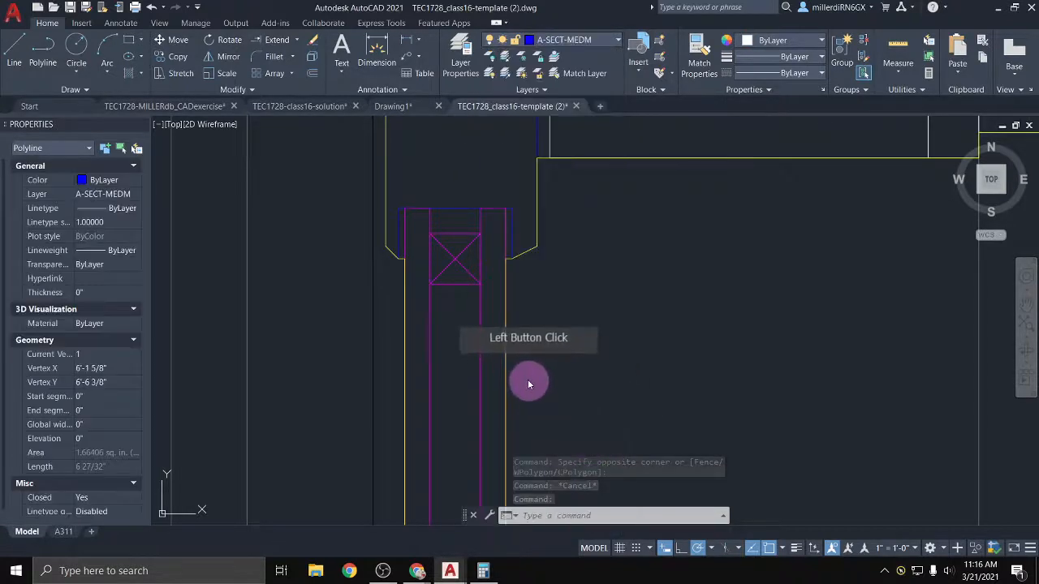
key("Escape")
Select the layer 0 trim polylines beside and below the window header on the interior side
scroll(524, 371, "down", 4)
left_click(538, 280)
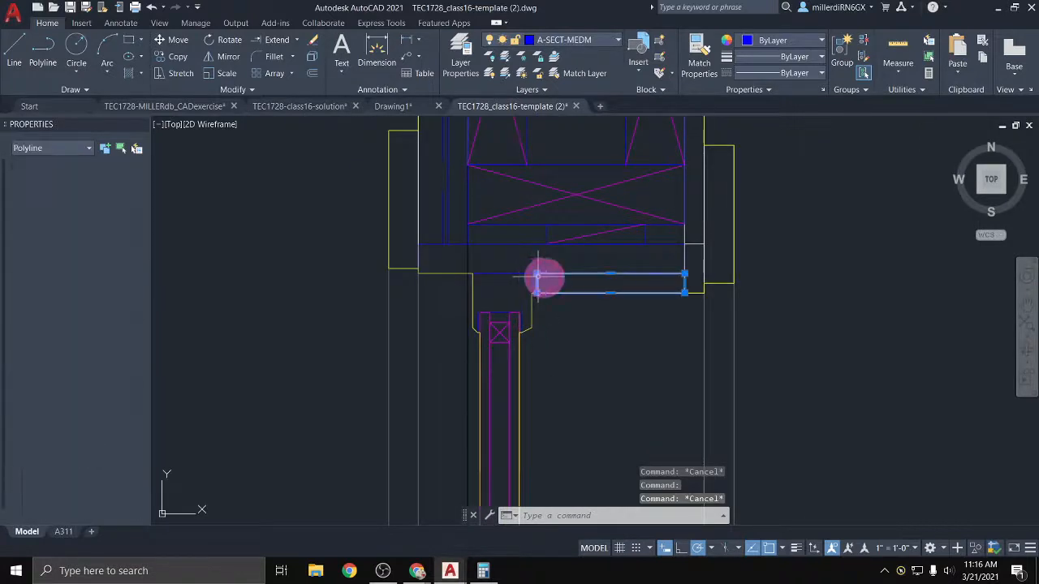
left_click(707, 253)
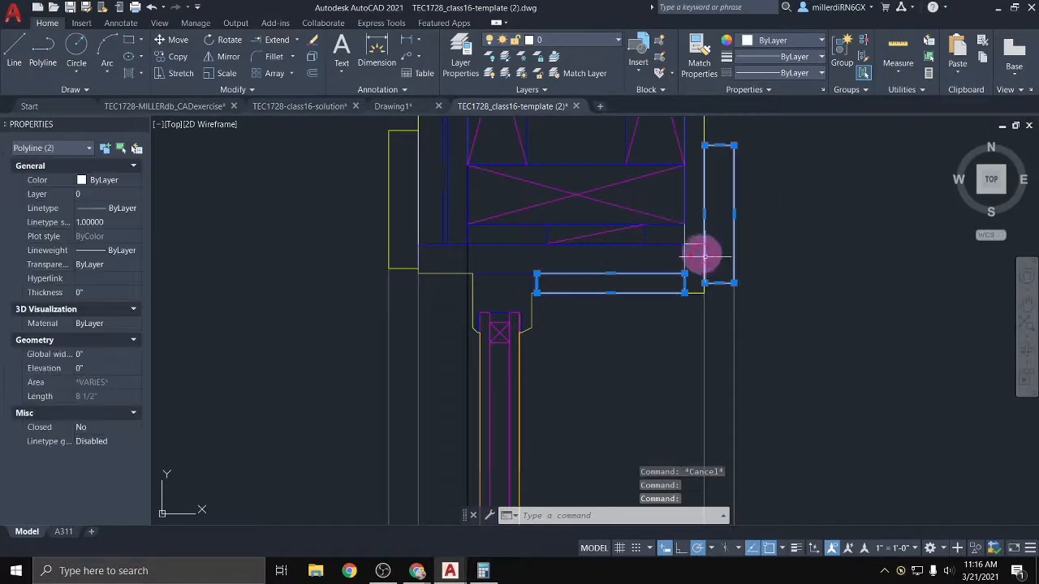
Move the window-head trim boards, head jamb pieces and interior wall finish polylines on layer 0 to layer A-SECT-MEDM
left_click(684, 241)
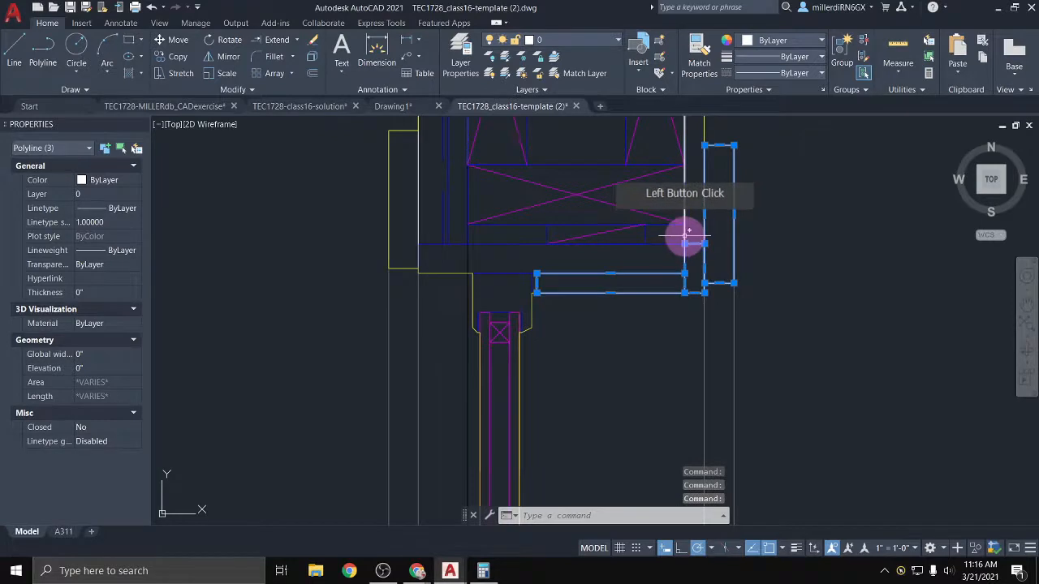
left_click(688, 233)
scroll(706, 244, "down", 2)
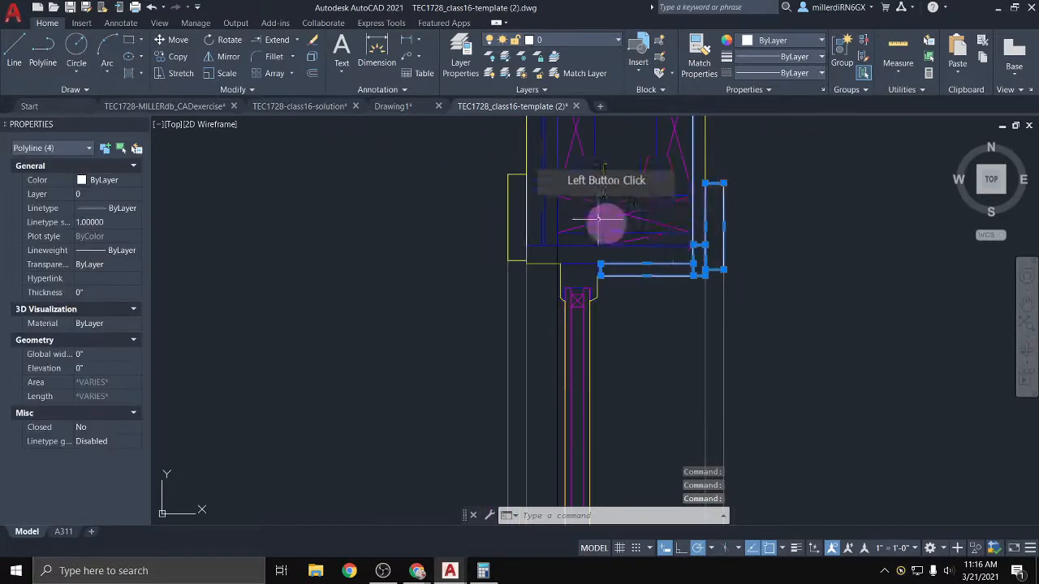
left_click(526, 252)
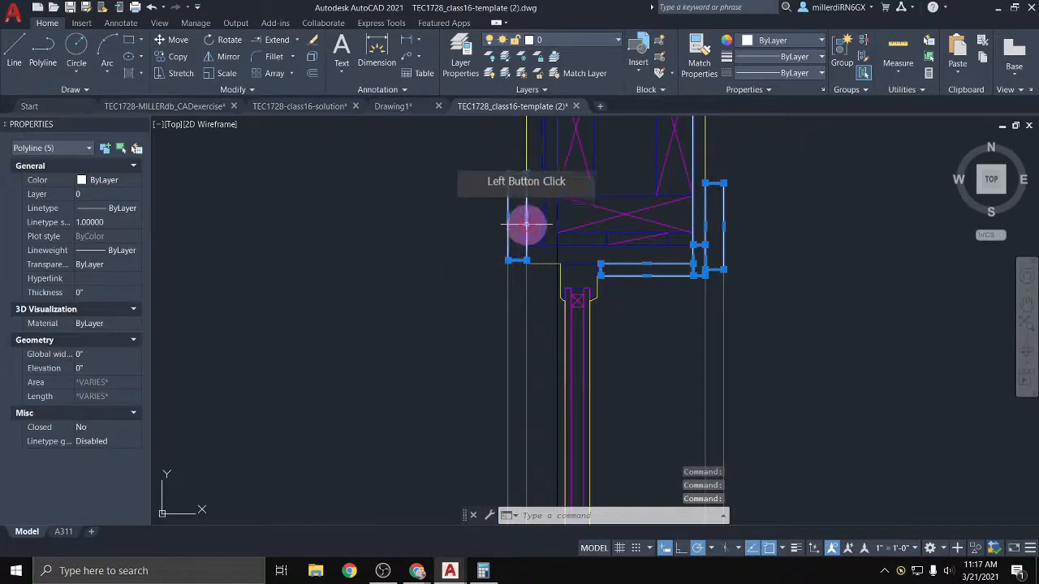
scroll(531, 223, "down", 4)
middle_click_drag(570, 200, 450, 315)
scroll(476, 257, "up", 2)
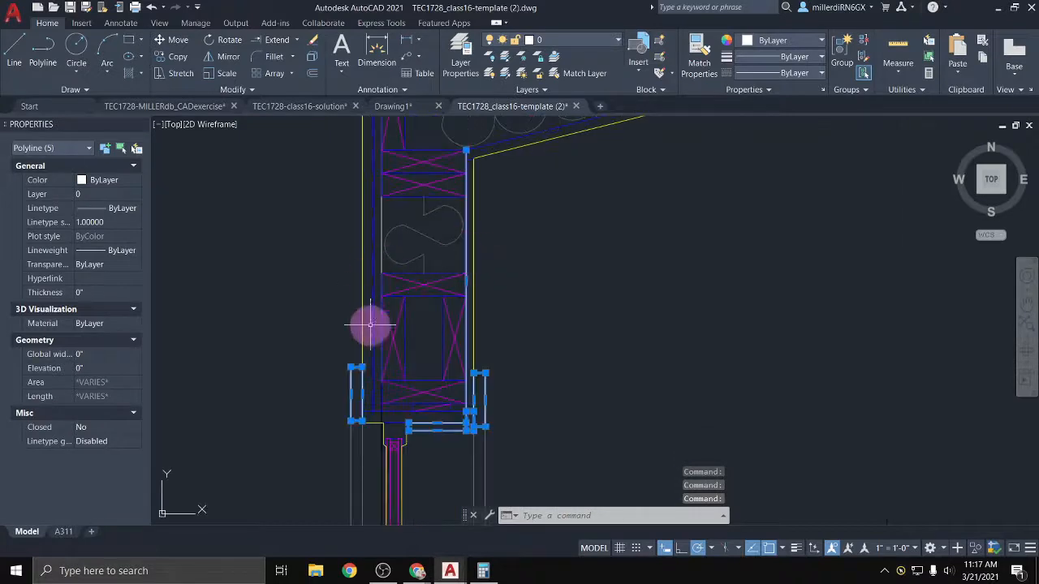
left_click(582, 40)
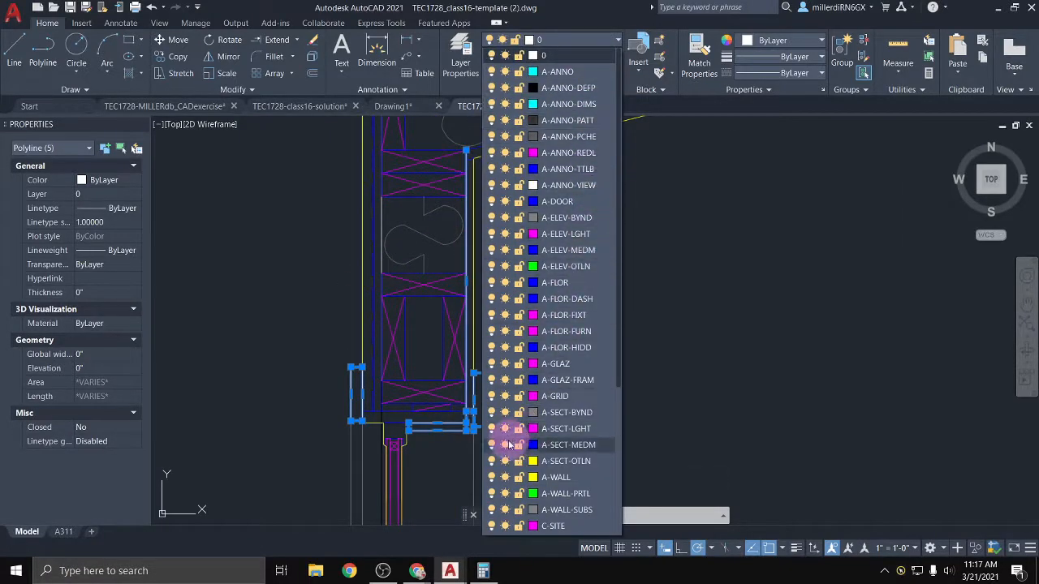
left_click(553, 445)
left_click(368, 388)
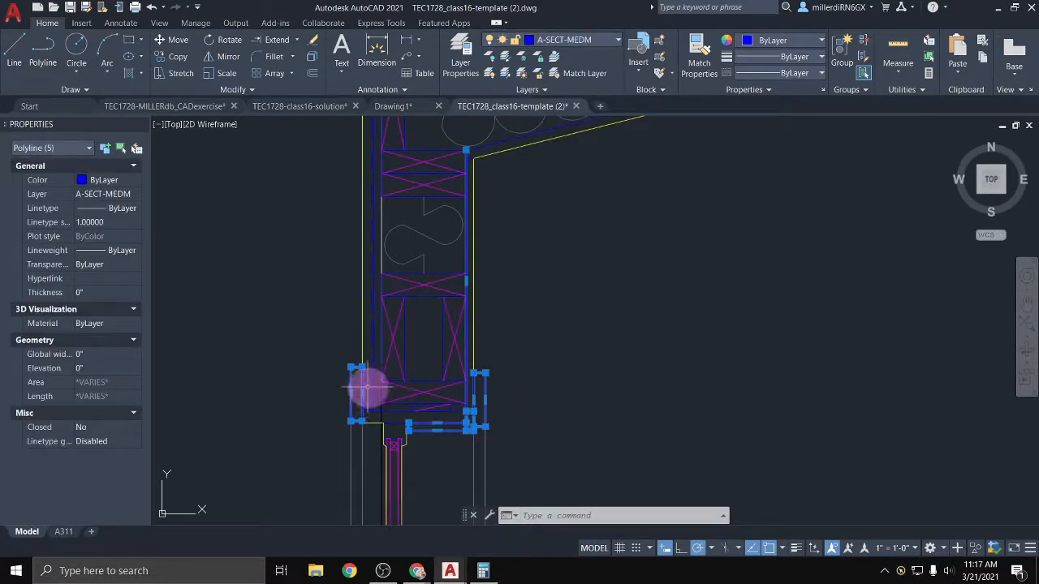
key("Escape")
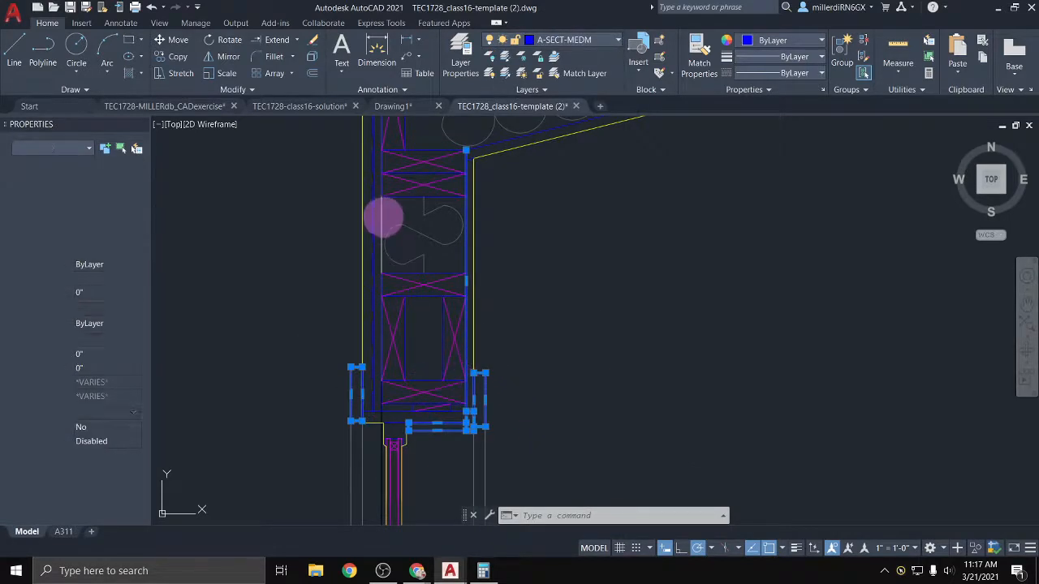
Move the vertical polyline along the exterior stud face above the window to layer A-SECT-MEDM
left_click(381, 215)
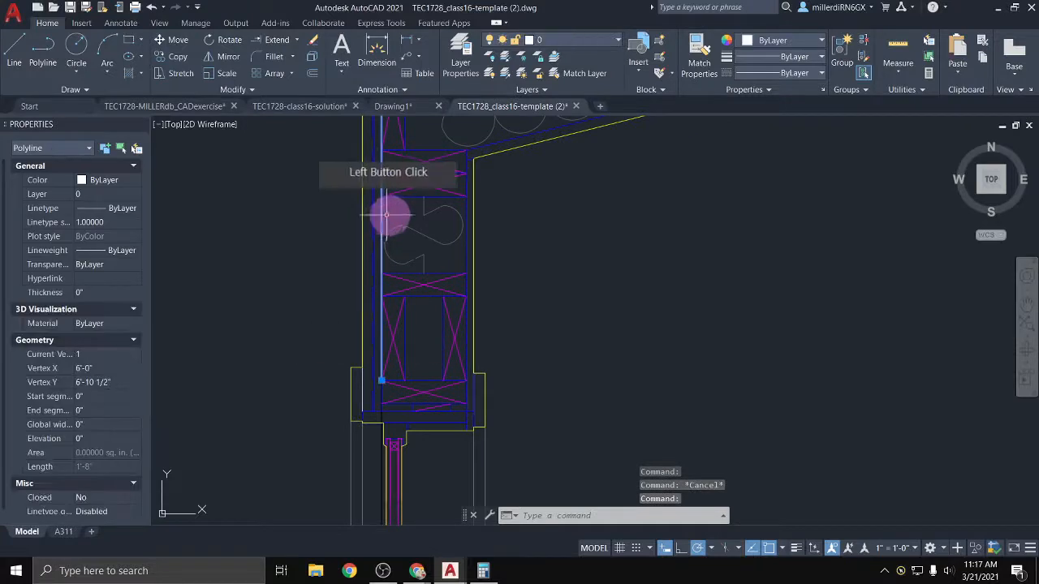
scroll(482, 240, "down", 2)
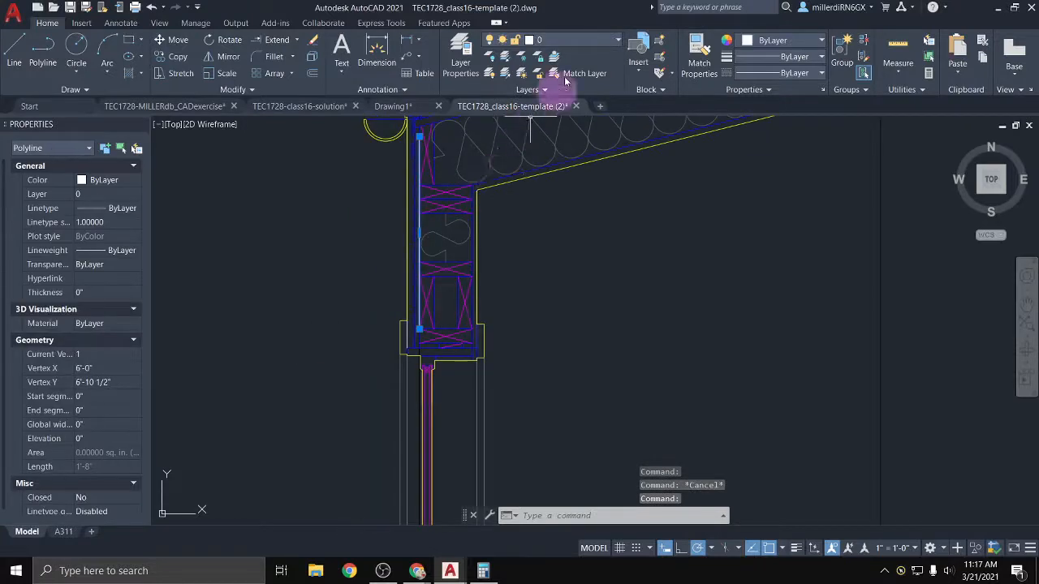
left_click(600, 41)
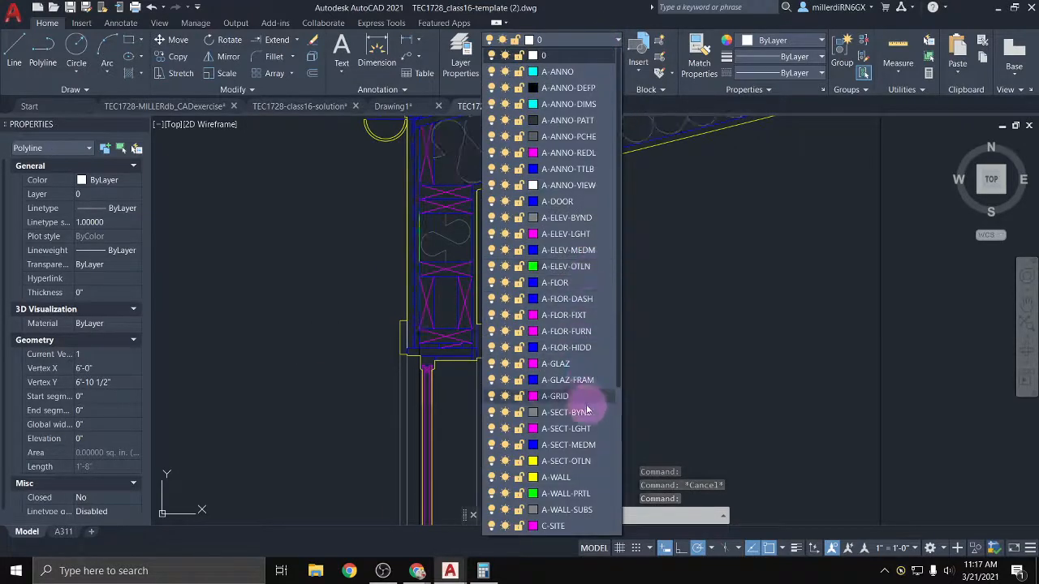
left_click(568, 444)
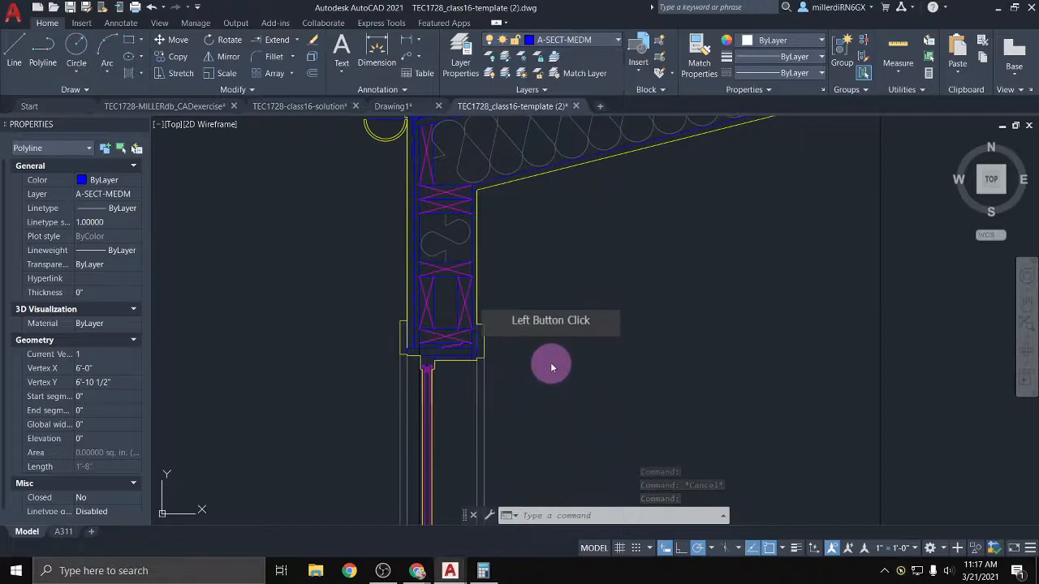
key("Escape")
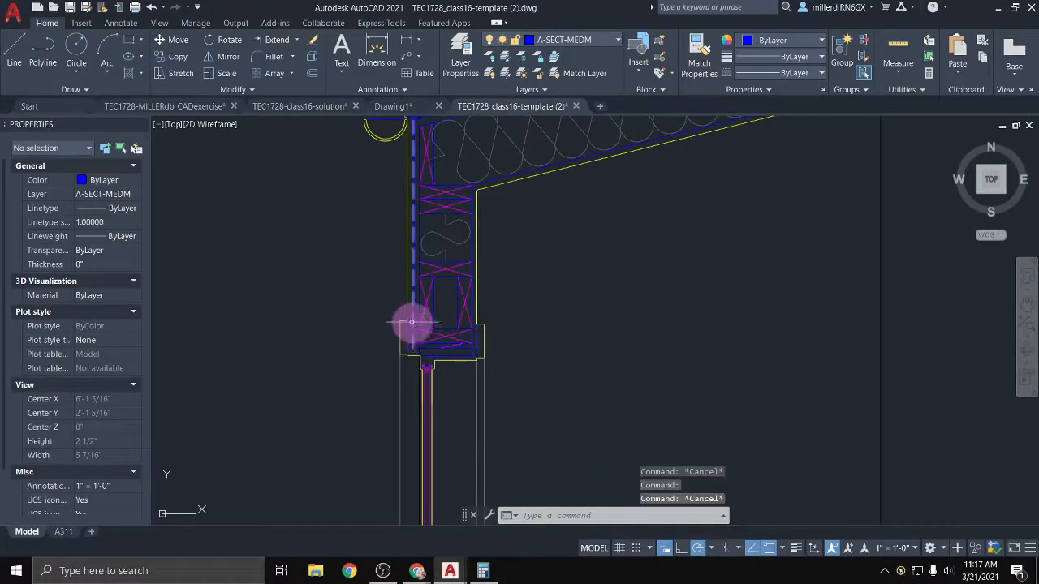
Delete the layer 0 polyline running along the exterior wall face above the window
left_click(406, 329)
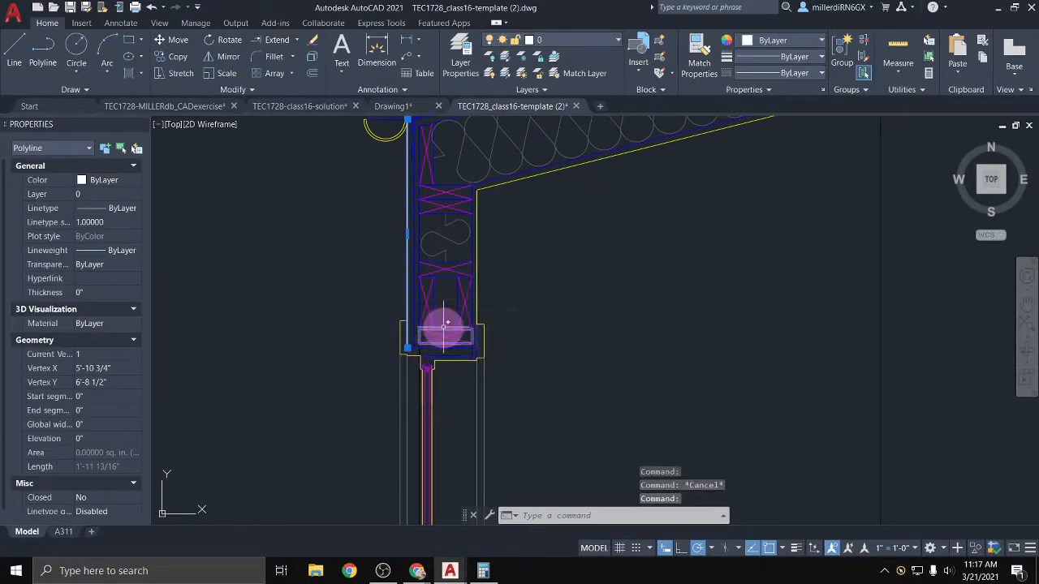
key("Delete")
scroll(453, 257, "down", 2)
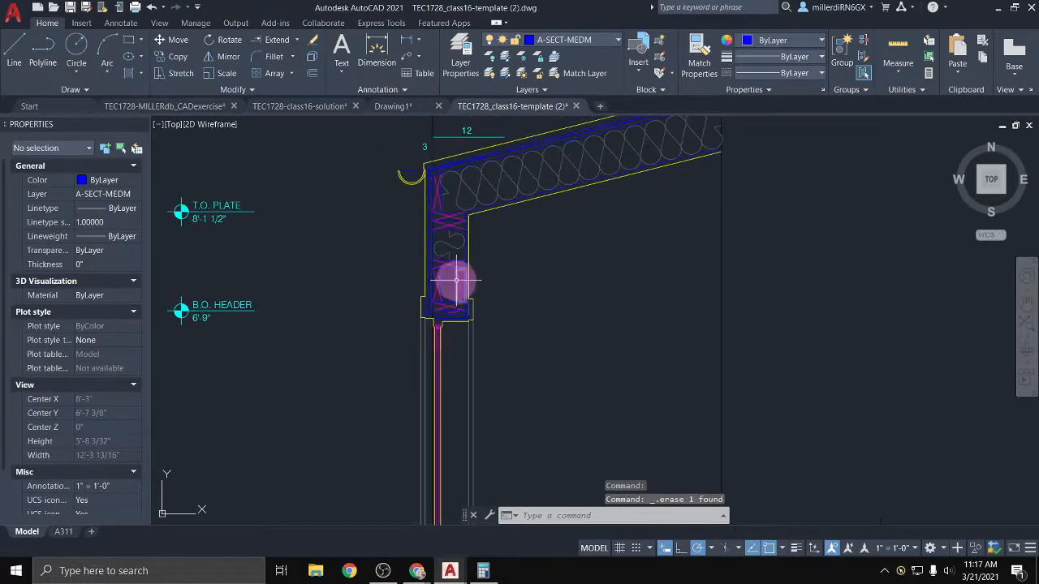
Examine the window sill, lower wall and floor framing of the section for linework on the wrong layer
middle_click_drag(457, 282, 397, 115)
middle_click_drag(420, 370, 415, 127)
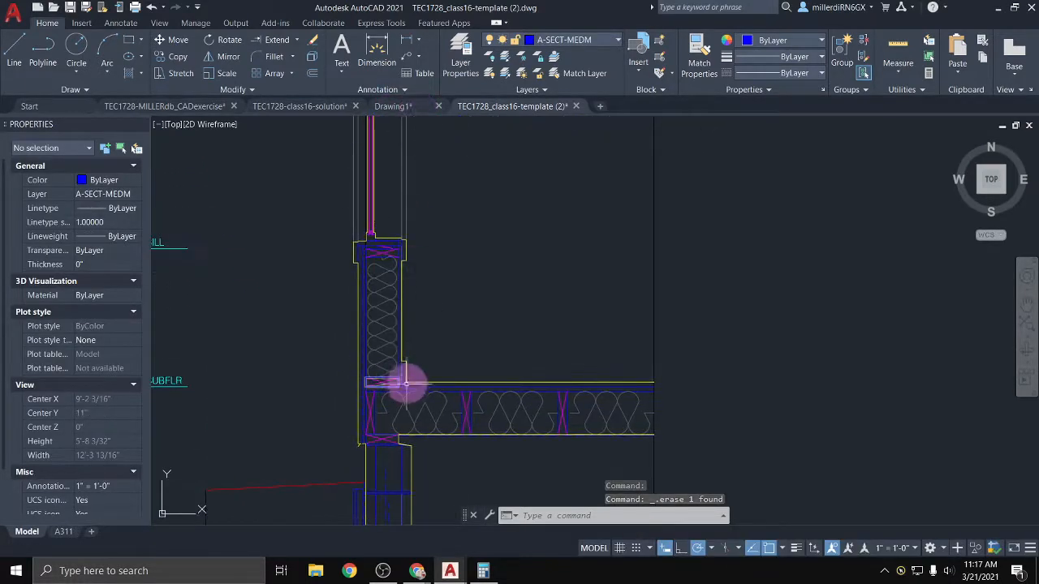
scroll(413, 417, "up", 2)
mouse_move(419, 398)
middle_mouse_down()
mouse_move(421, 365)
mouse_move(406, 494)
middle_mouse_up()
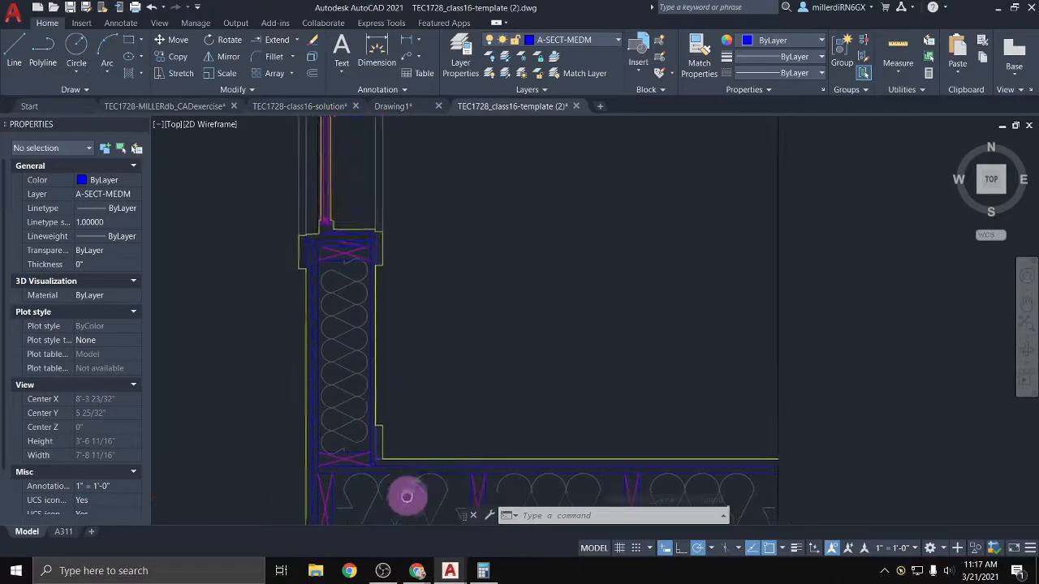
middle_click_drag(340, 204, 389, 475)
scroll(389, 476, "up", 4)
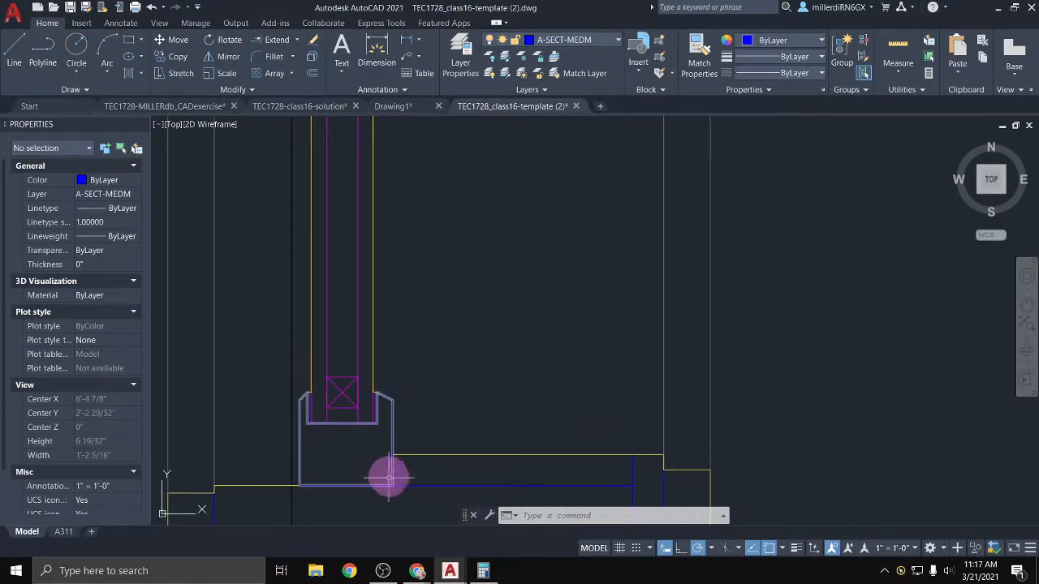
scroll(389, 479, "down", 3)
mouse_move(373, 484)
middle_mouse_down()
mouse_move(434, 387)
mouse_move(389, 231)
middle_mouse_up()
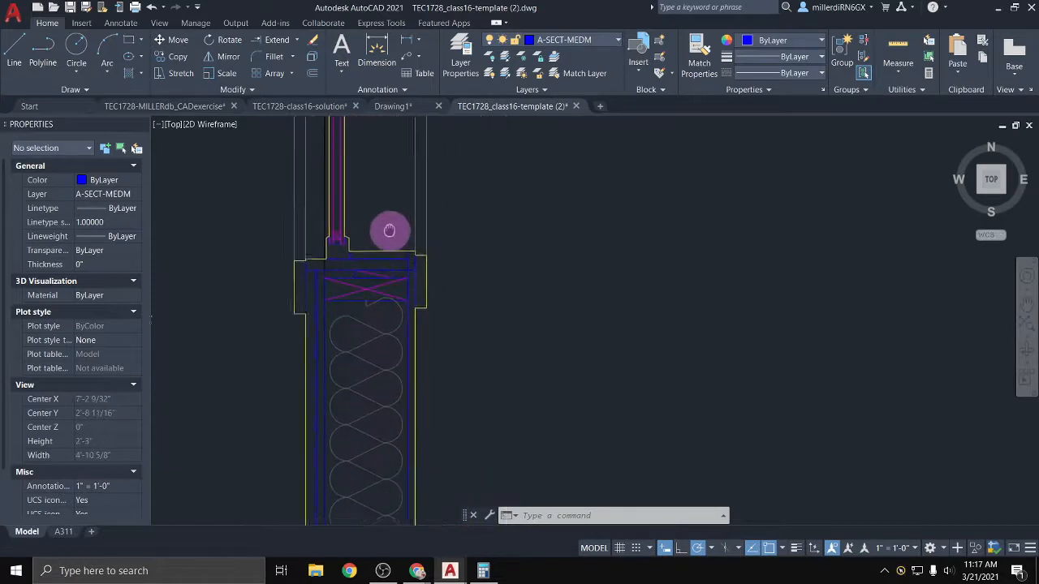
scroll(422, 378, "down", 2)
mouse_move(432, 426)
middle_mouse_down()
mouse_move(366, 215)
mouse_move(367, 177)
middle_mouse_up()
mouse_move(391, 352)
middle_mouse_down()
mouse_move(395, 213)
mouse_move(424, 410)
middle_mouse_up()
scroll(395, 225, "down", 2)
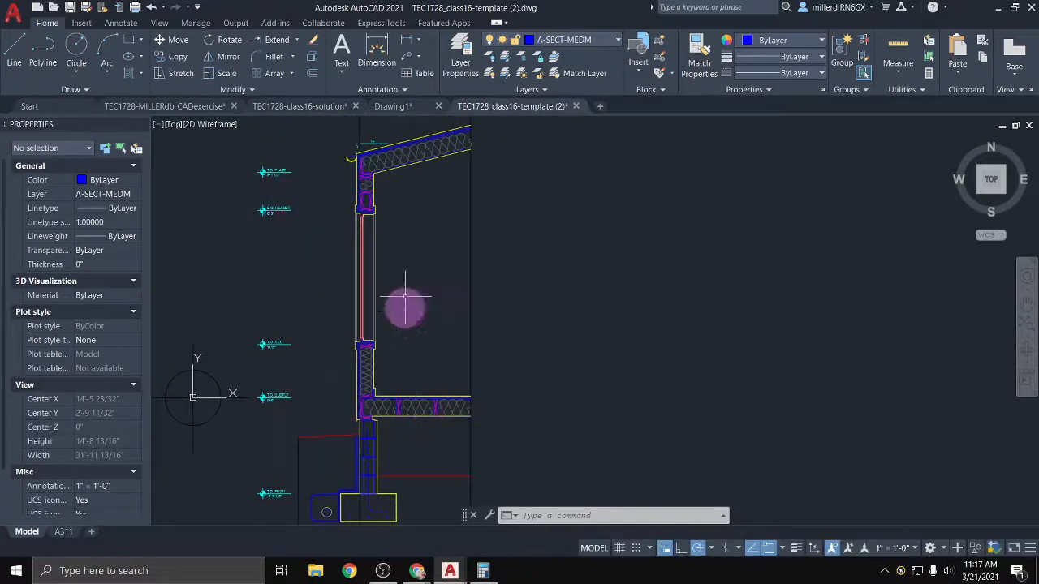
Make layer 0 the current layer
left_click(592, 42)
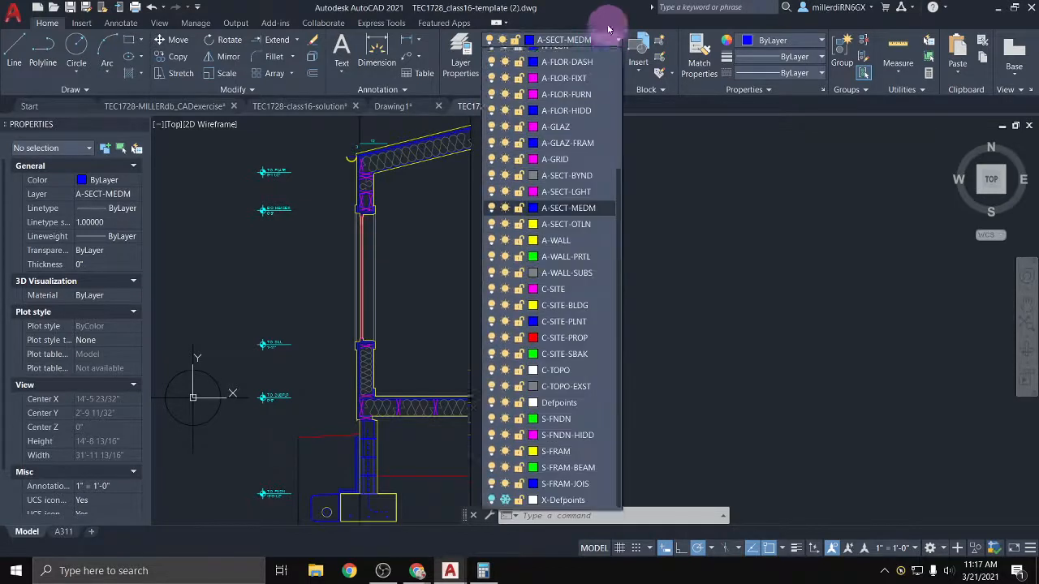
scroll(588, 69, "up", 5)
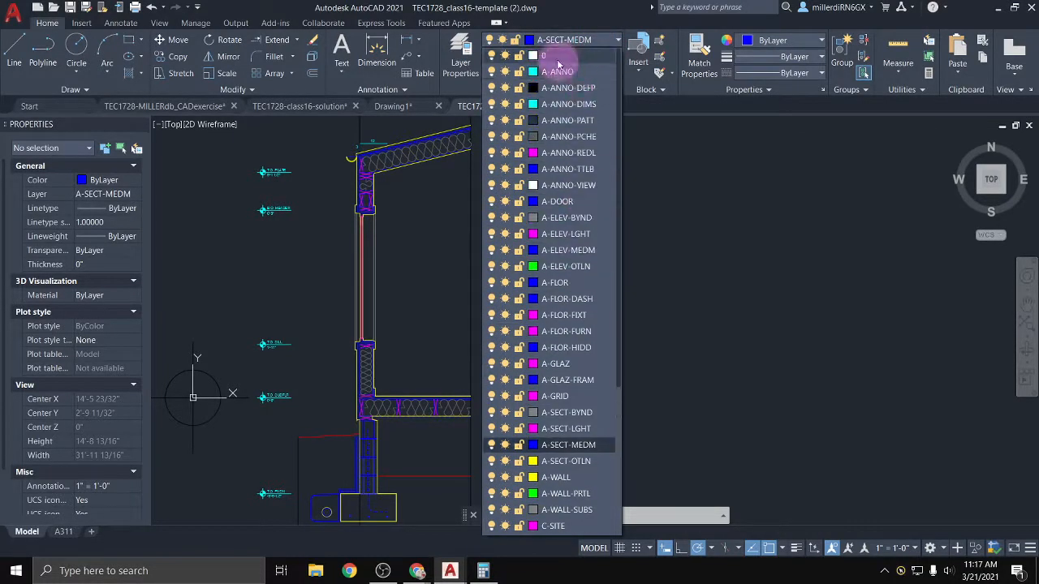
left_click(557, 56)
key("Escape")
key("Escape")
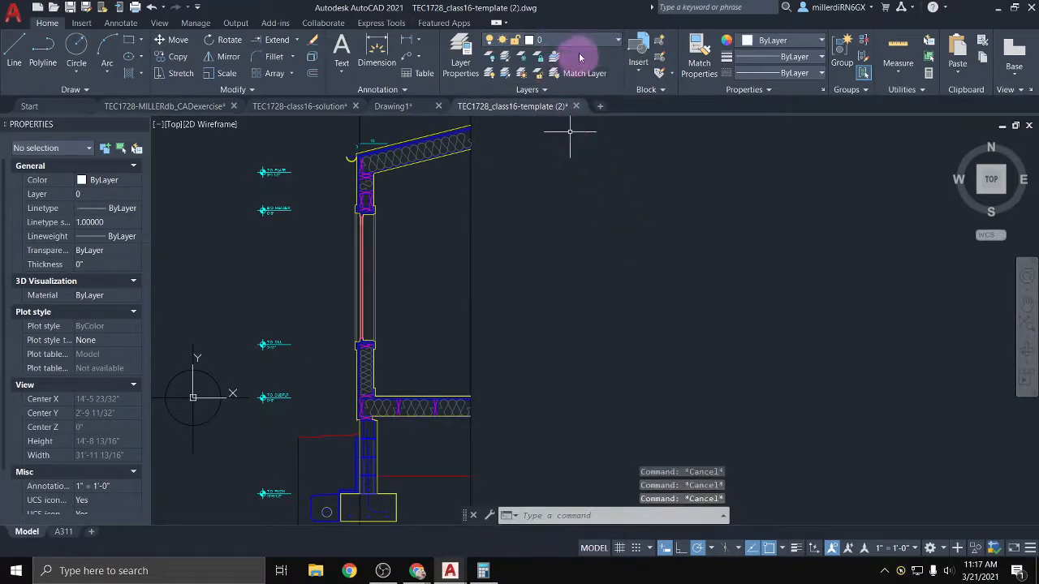
Turn off layers A-SECT-OTLN, A-SECT-MEDM, A-SECT-LGHT, A-SECT-BYND, A-ANNO-PATT and A-ANNO-PCHE to isolate the remaining layer 0 linework
left_click(599, 43)
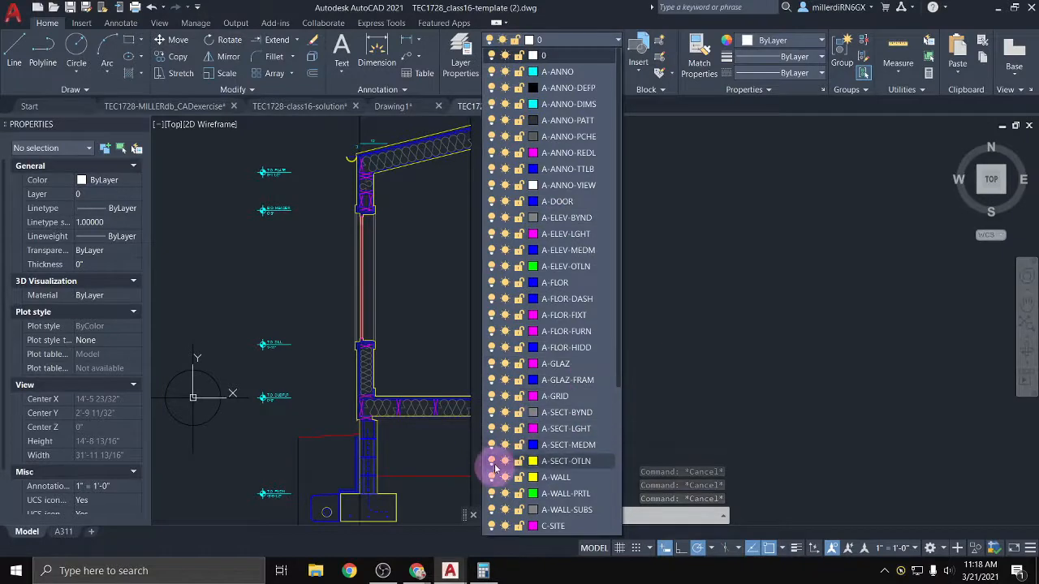
left_click(491, 461)
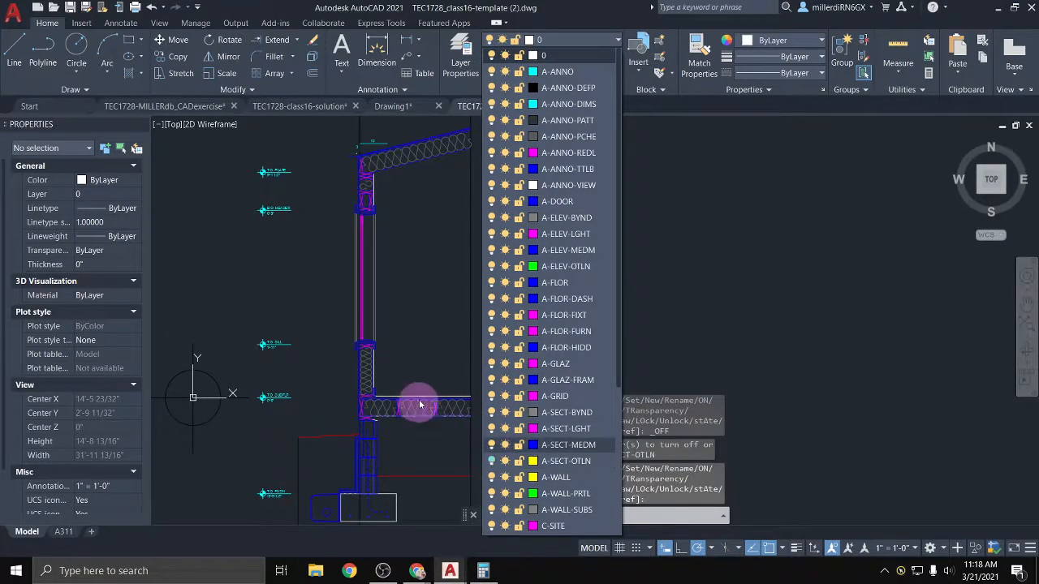
left_click(491, 461)
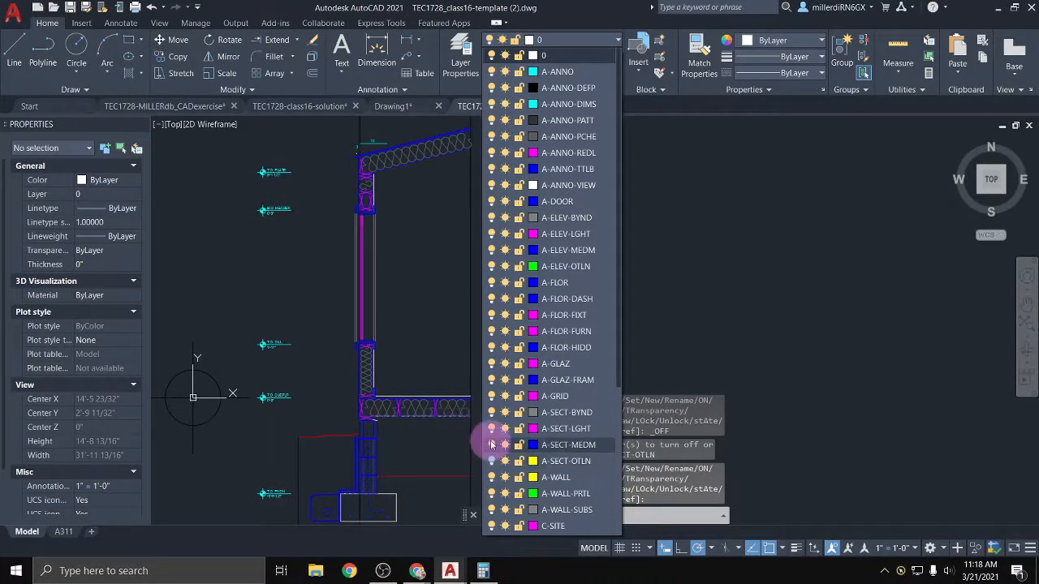
left_click(491, 444)
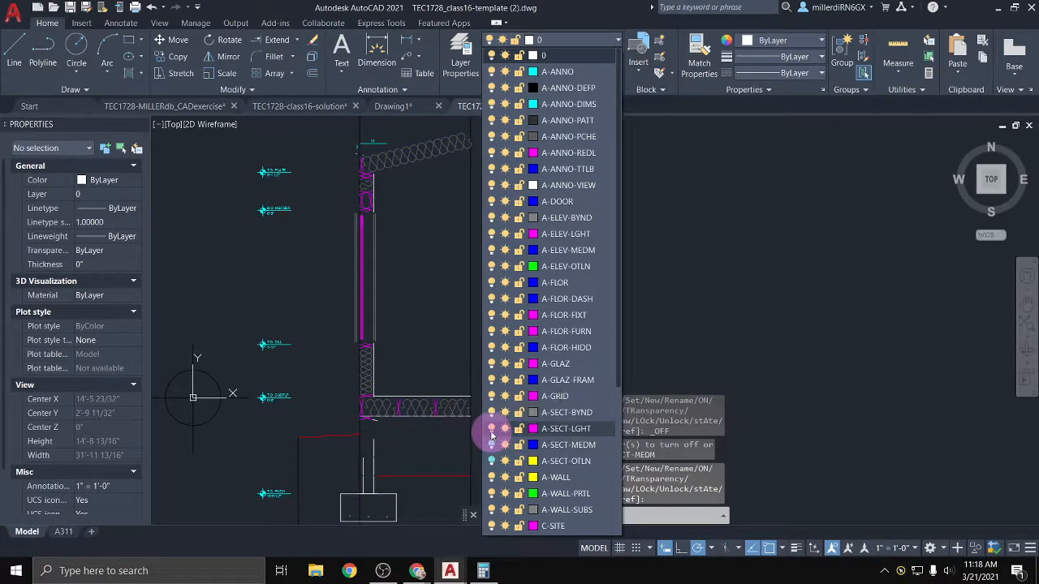
left_click(490, 428)
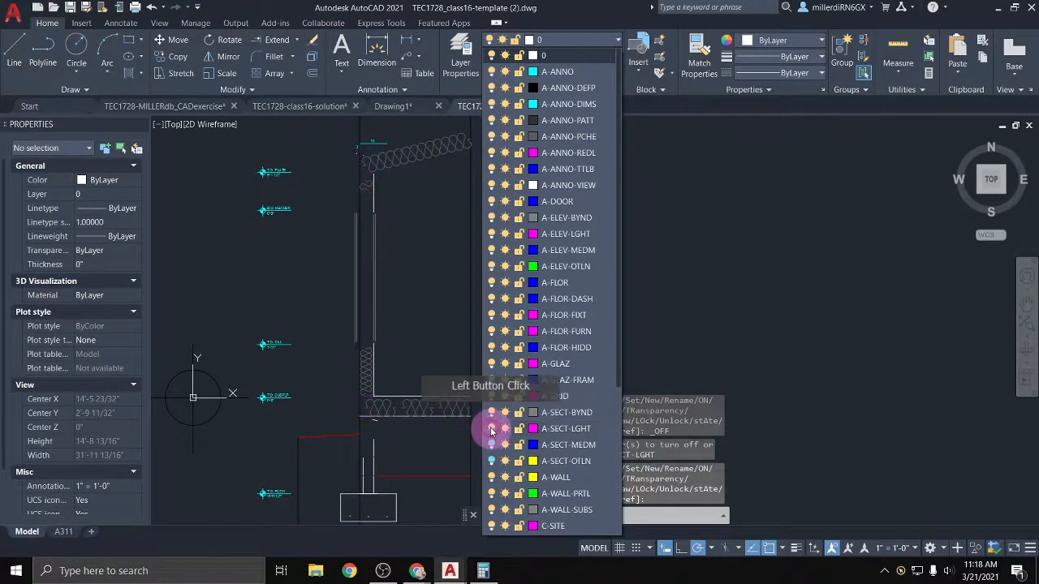
left_click(491, 121)
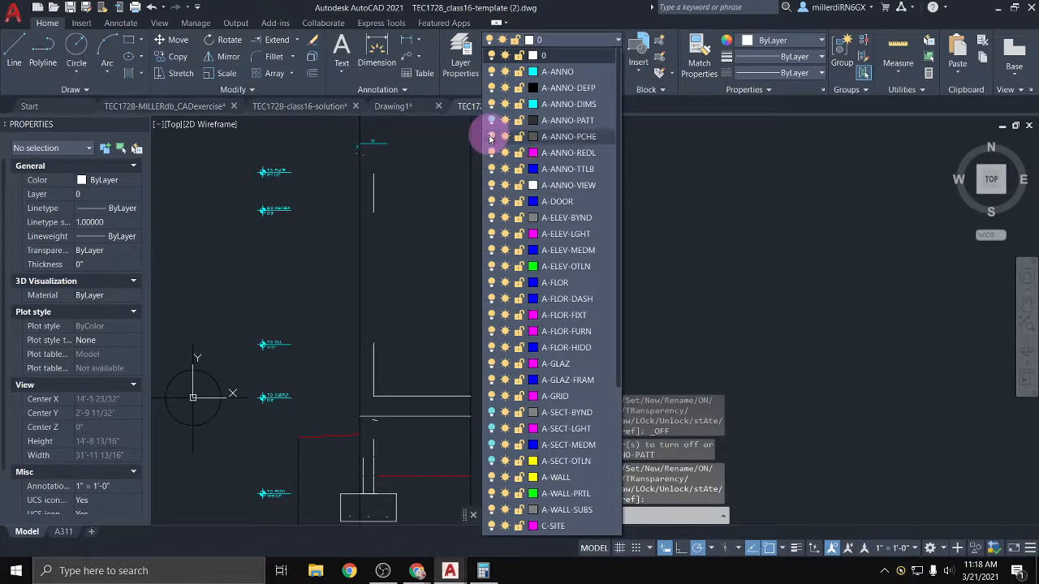
left_click(490, 137)
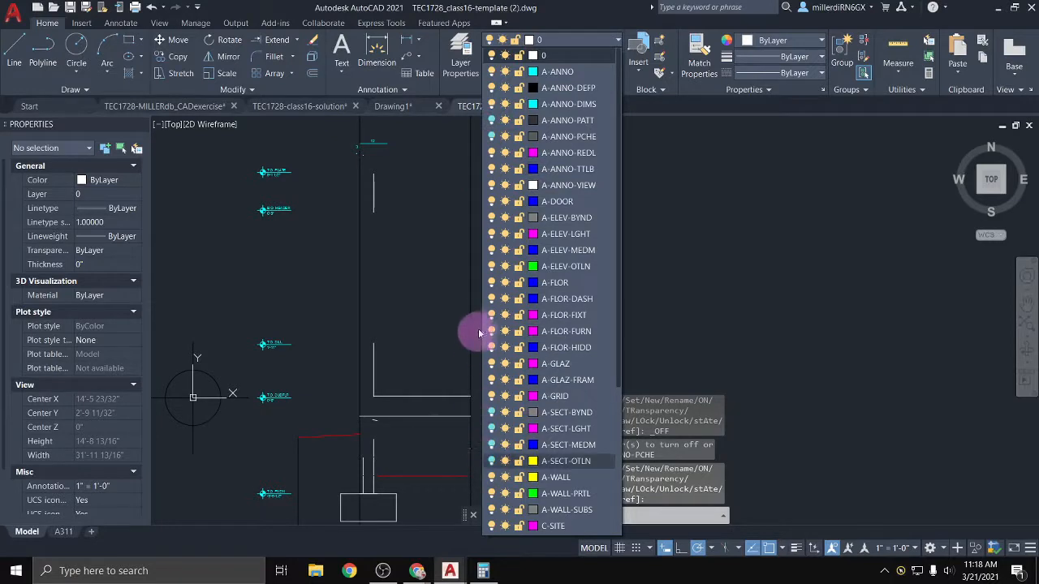
Turn on layer A-SECT-OTLN to inspect the outline at the notch below the floor, and turn that layer off again
left_click(491, 459)
scroll(373, 425, "up", 10)
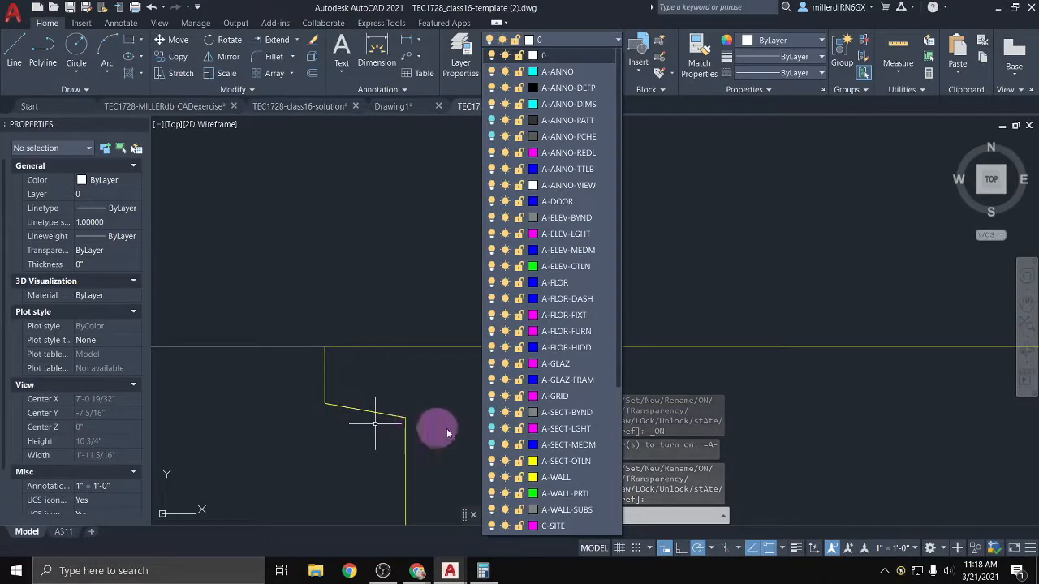
left_click(492, 444)
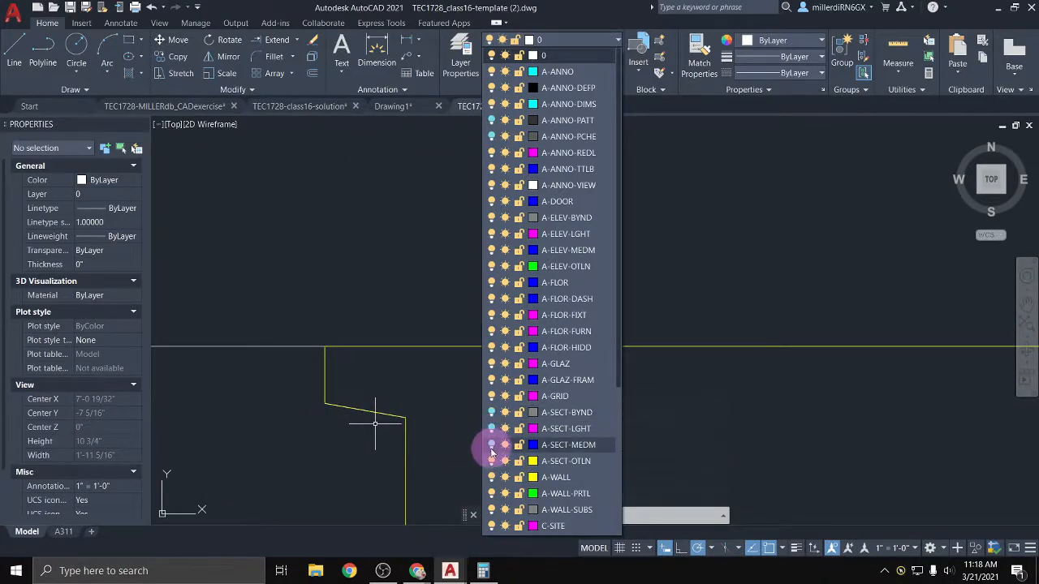
left_click(491, 462)
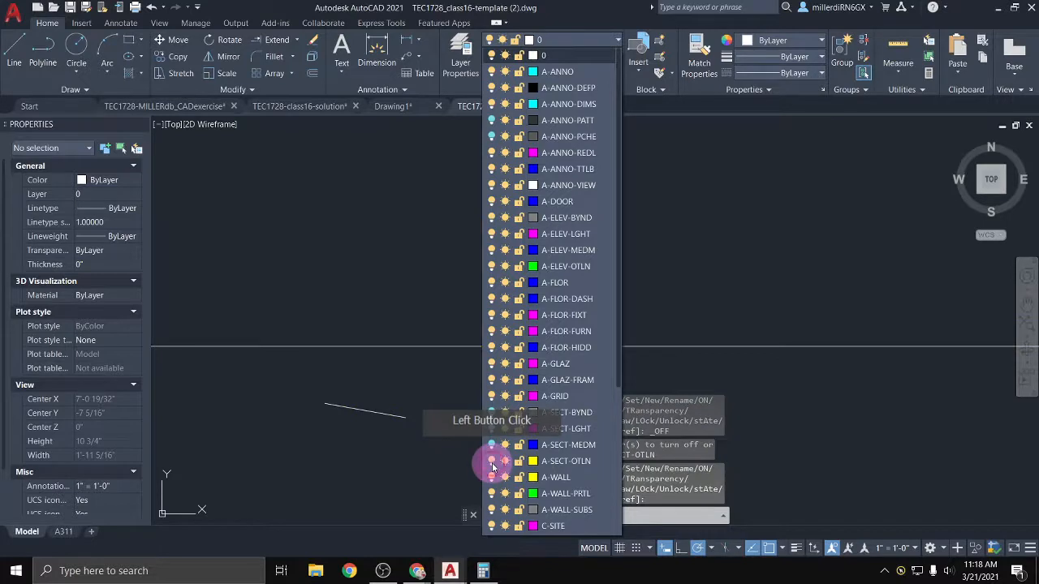
left_click(491, 461)
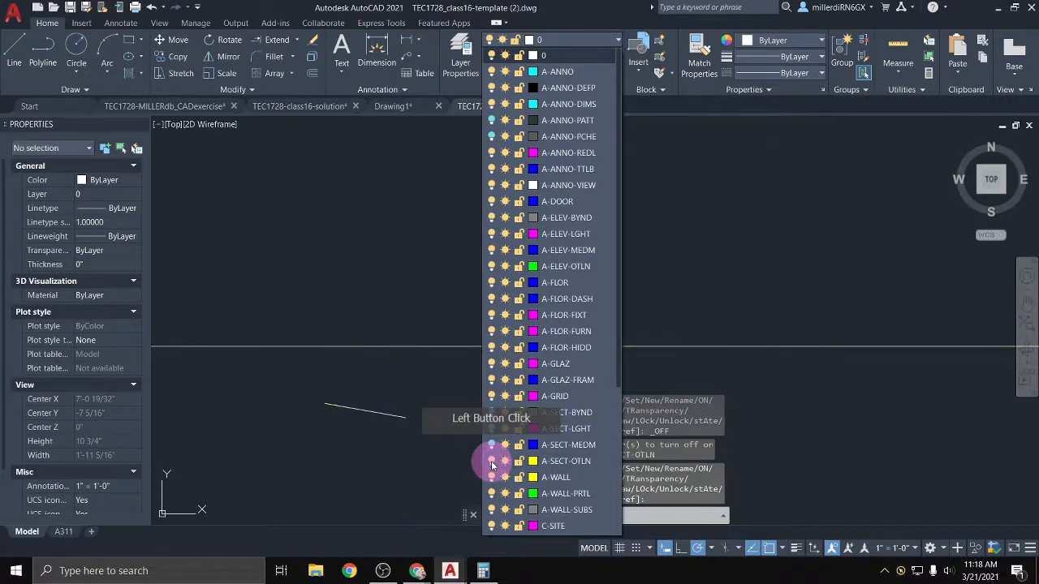
left_click(428, 427)
scroll(428, 418, "down", 12)
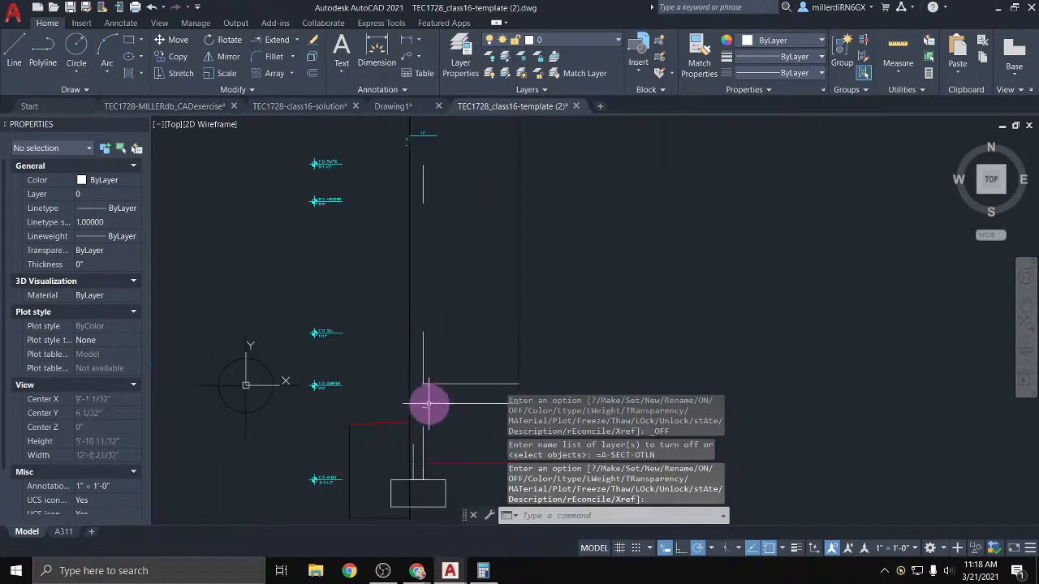
middle_click_drag(428, 402, 378, 289)
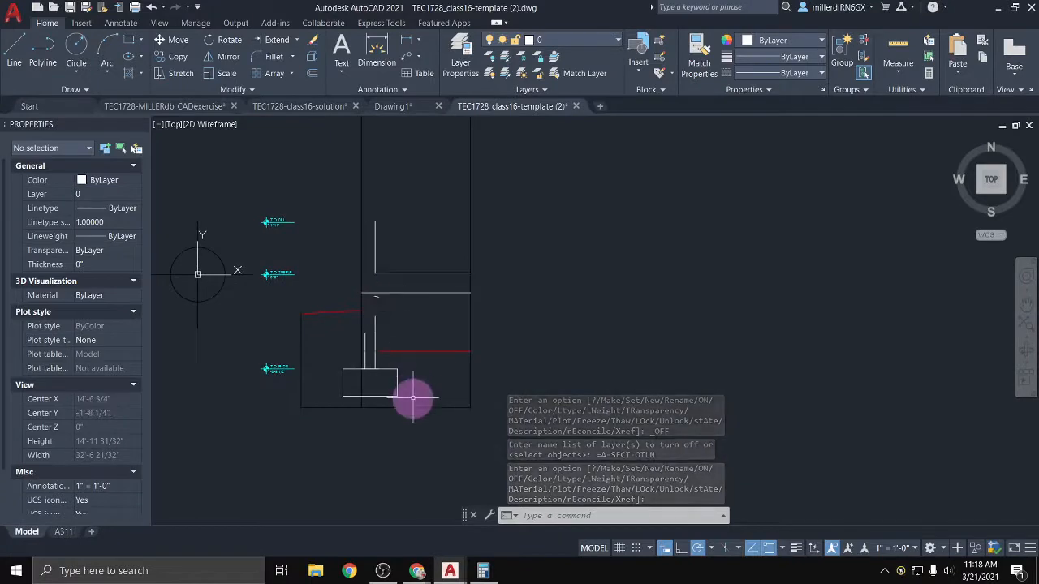
Erase the stray layer 0 polylines at the footing, along the foundation wall and just below the floor
left_click(413, 396)
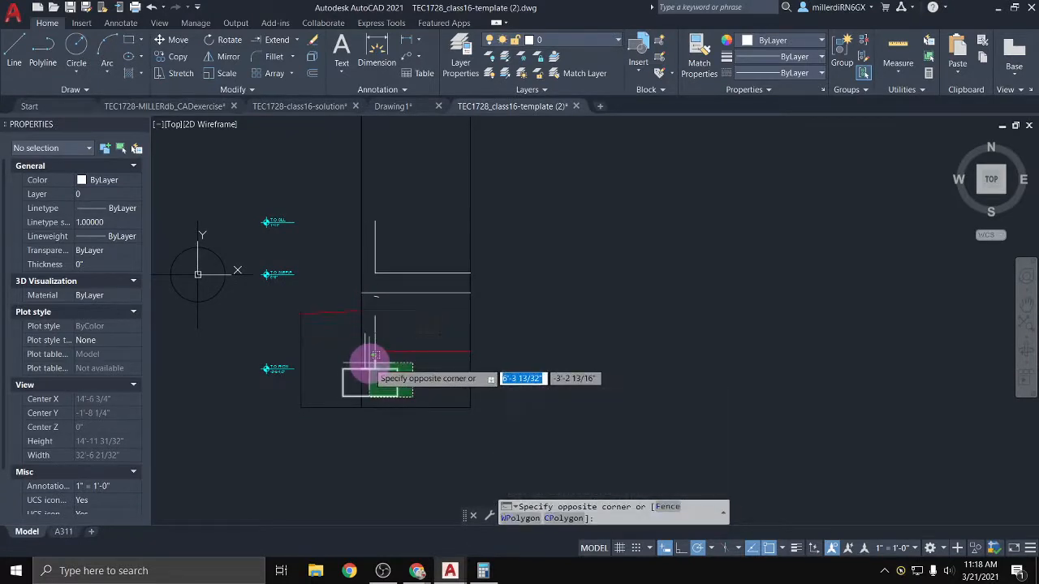
left_click(366, 367)
scroll(361, 369, "up", 4)
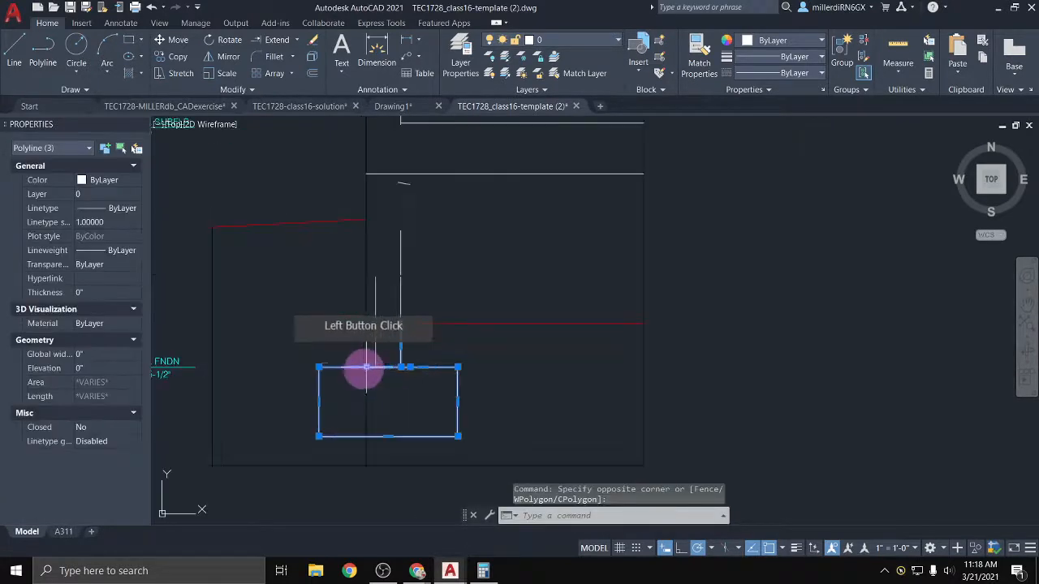
key("Delete")
left_click(404, 383)
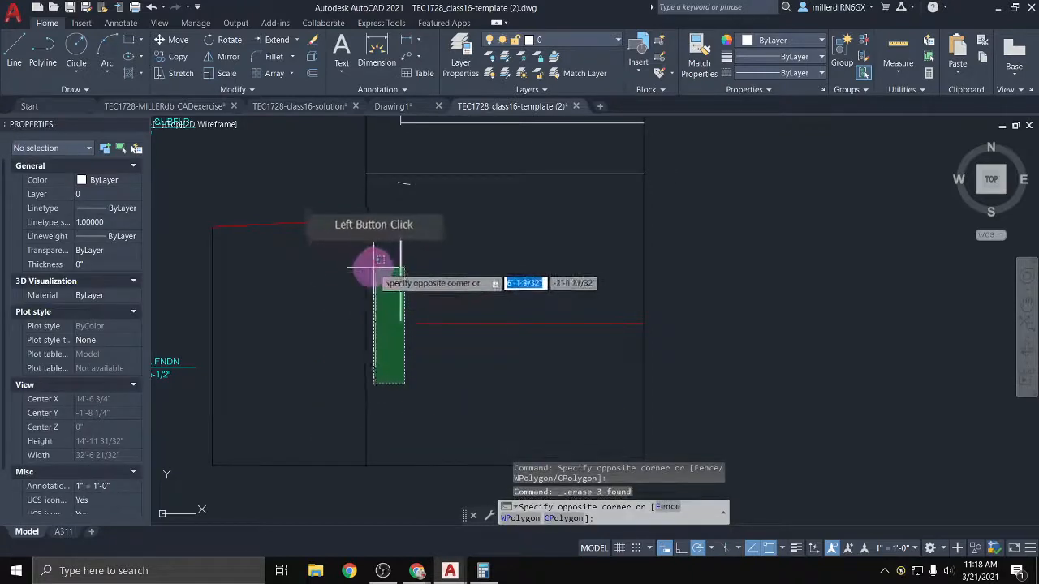
left_click(398, 197)
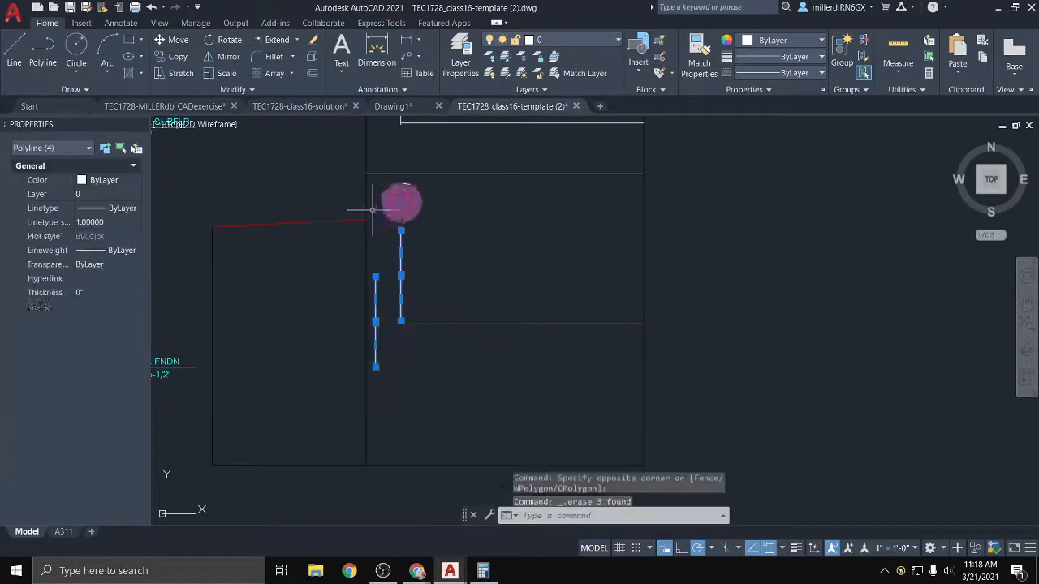
key("Delete")
left_click(411, 194)
left_click(394, 166)
key("Delete")
Erase the stray layer 0 polylines at the floor and along the inside of the wall up to the header
scroll(429, 181, "down", 4)
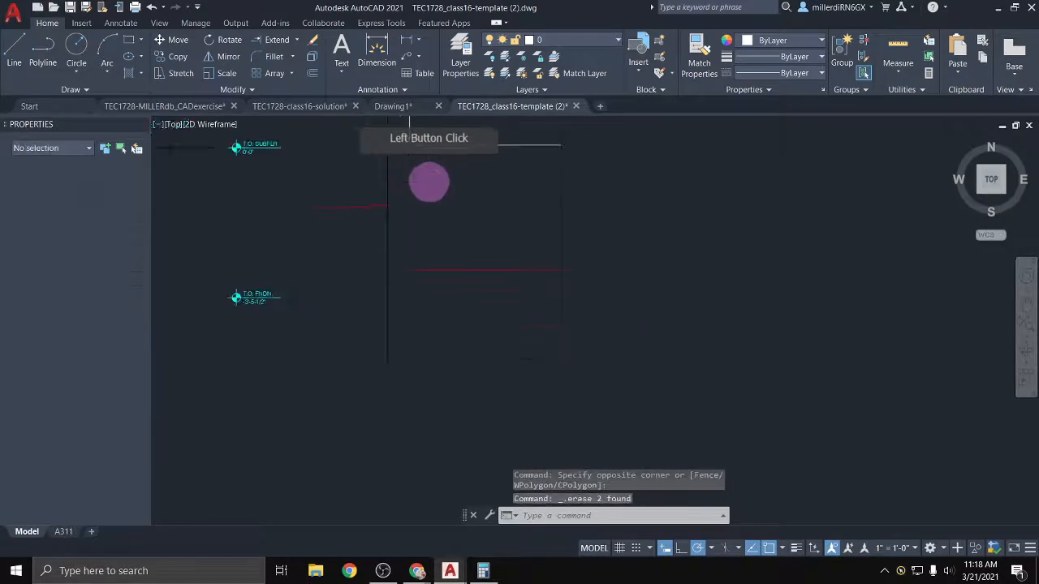
middle_click_drag(441, 180, 440, 359)
left_click(442, 359)
middle_click_drag(398, 144, 394, 267)
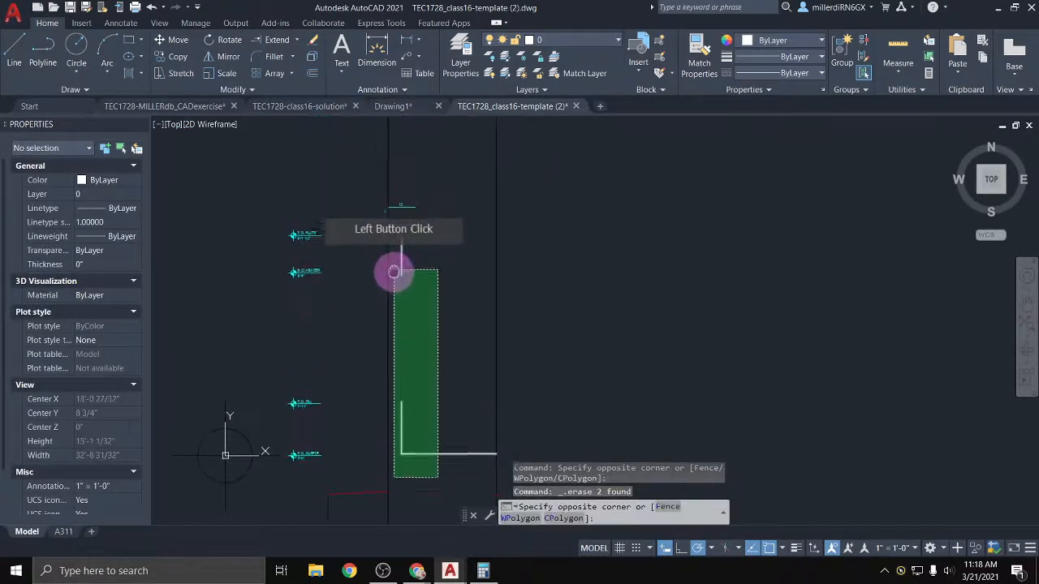
left_click(399, 225)
key("Delete")
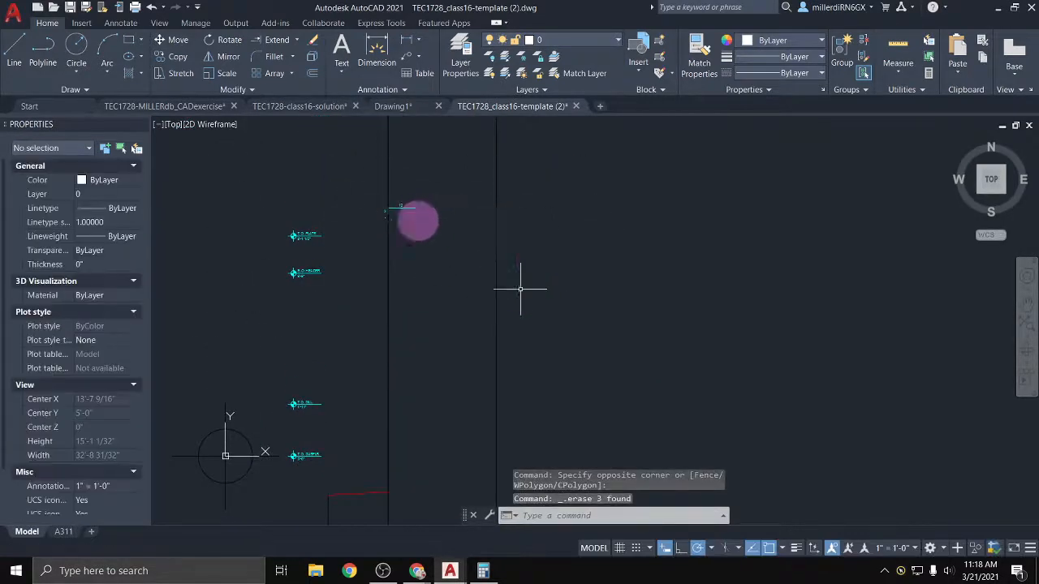
Erase the small leftover objects just below the 3:12 roof slope symbol
scroll(387, 215, "up", 2)
scroll(387, 214, "up", 2)
left_click(308, 248)
left_click(456, 292)
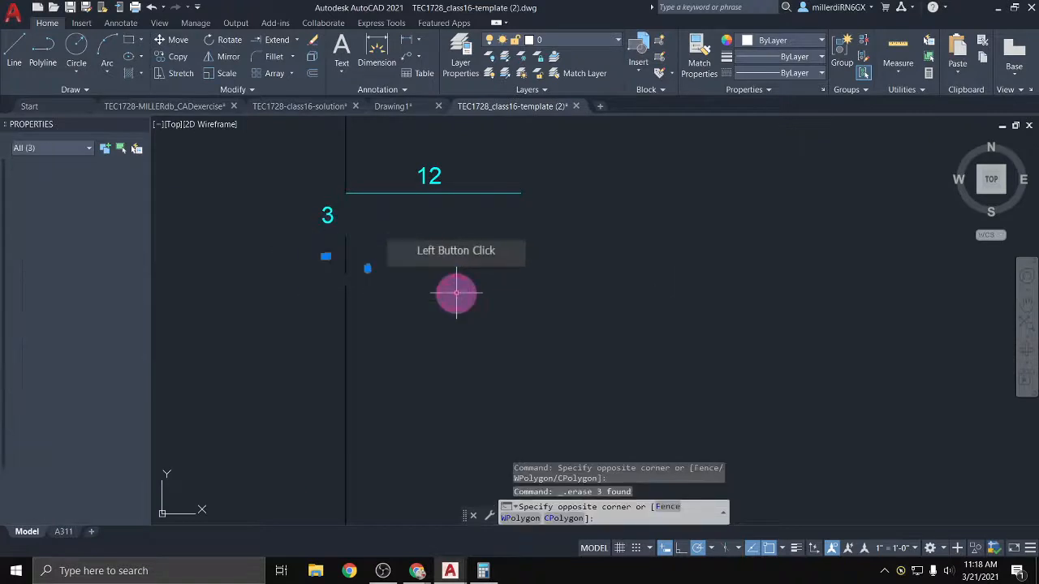
key("Delete")
scroll(452, 288, "down", 5)
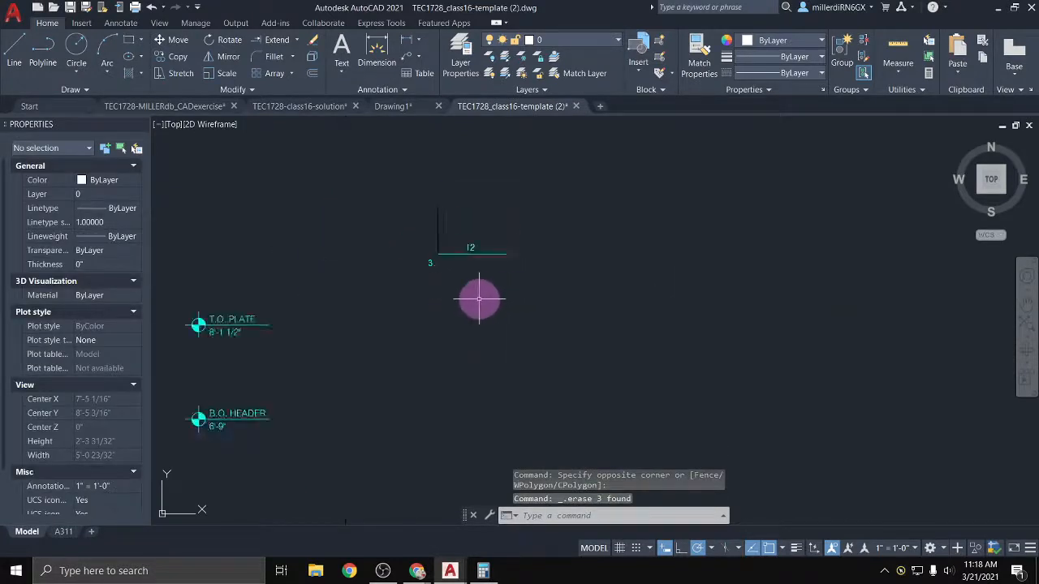
Turn on layers A-SECT-BYND, A-SECT-LGHT, A-SECT-MEDM, A-SECT-OTLN, A-ANNO-PATT and A-ANNO-PCHE to restore the full wall section
left_click(573, 41)
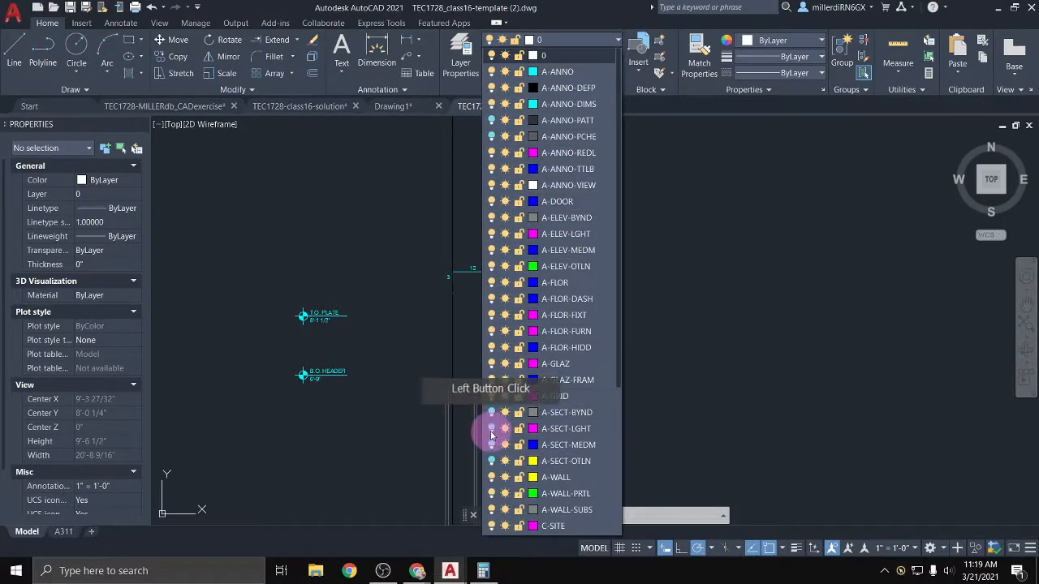
left_click(490, 431)
left_click(492, 445)
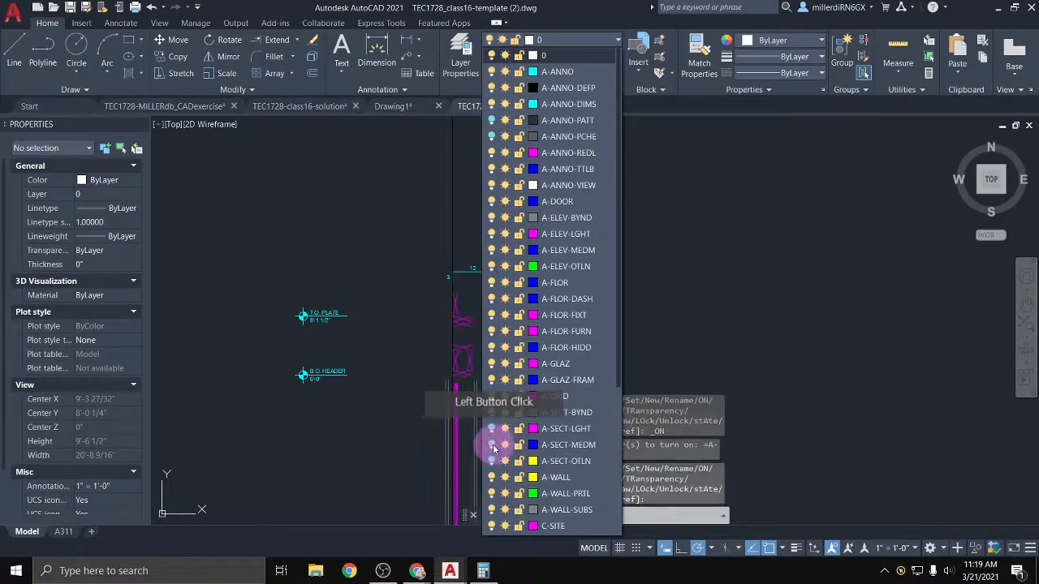
left_click(492, 120)
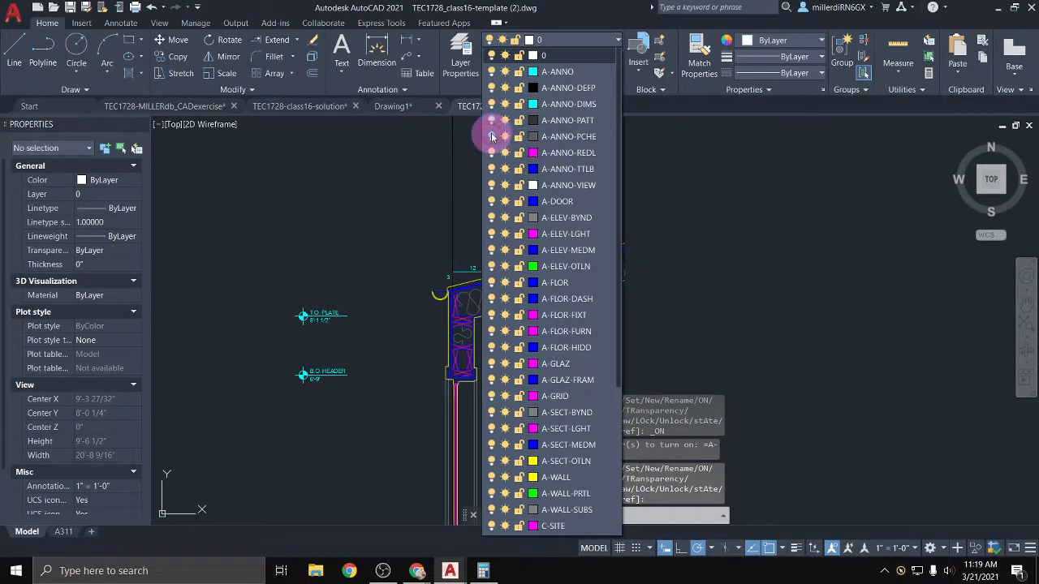
left_click(491, 137)
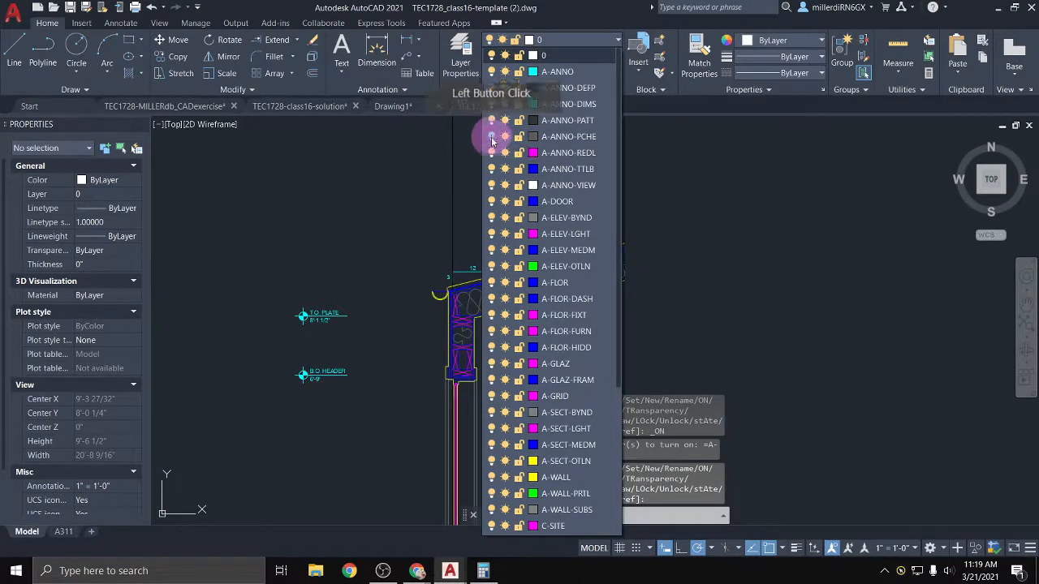
left_click(386, 368)
scroll(396, 375, "down", 4)
middle_click_drag(396, 374, 371, 271)
scroll(370, 272, "up", 4)
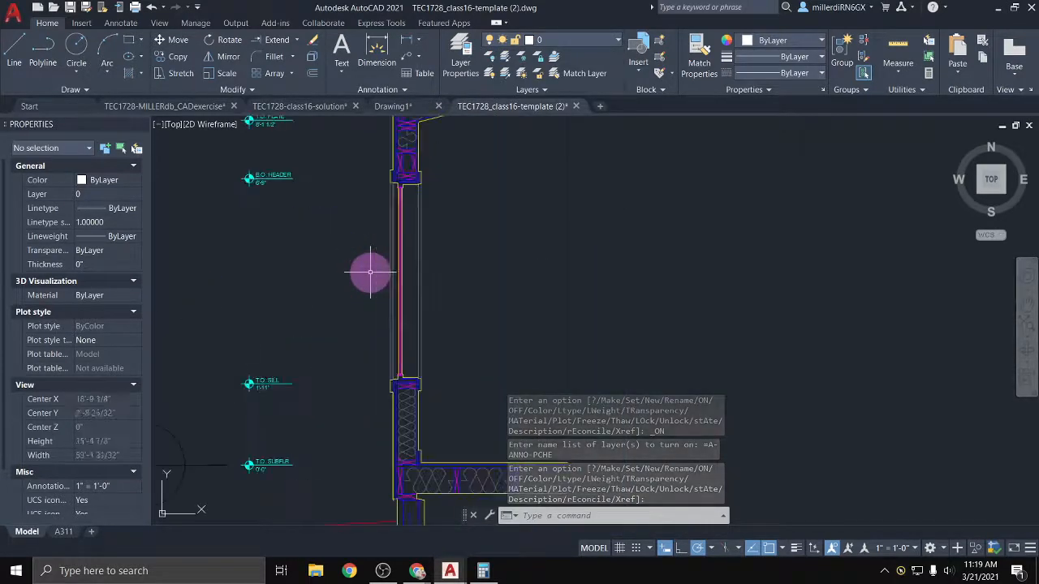
scroll(370, 273, "down", 2)
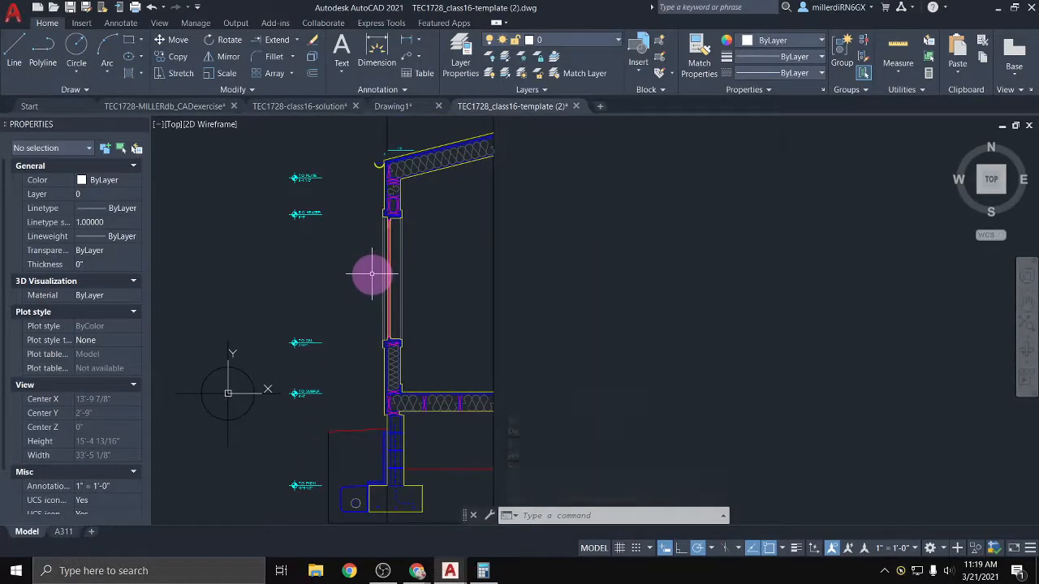
scroll(375, 274, "down", 1)
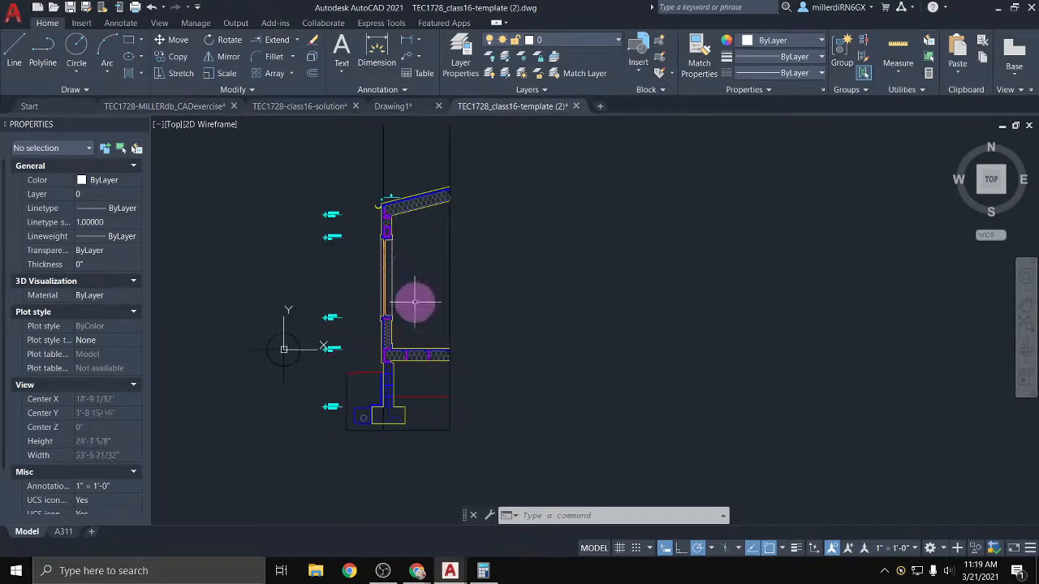
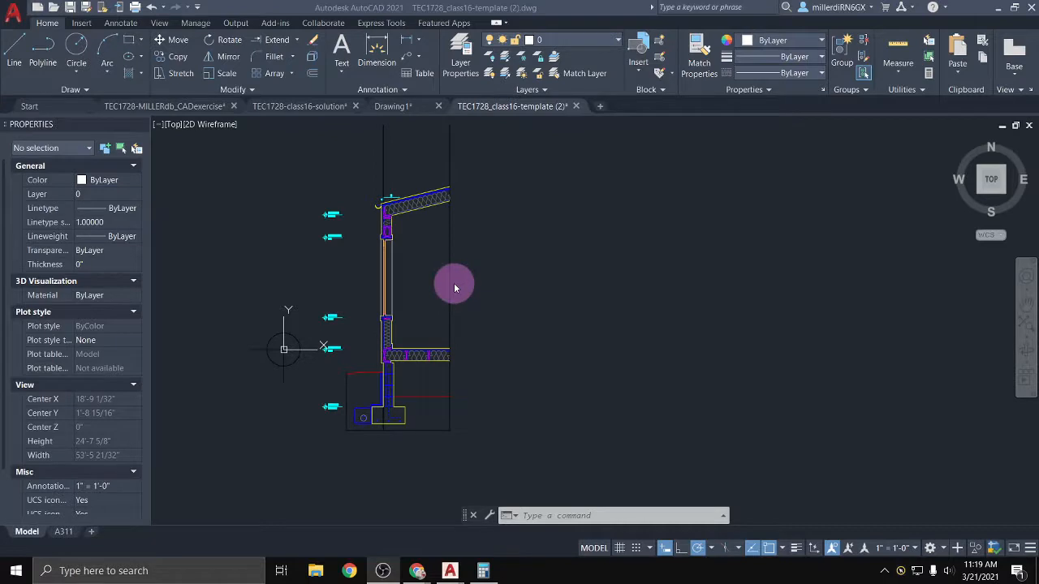
Switch to the CADexercise drawing, open its model space and view Building Section E-W
left_click(197, 107)
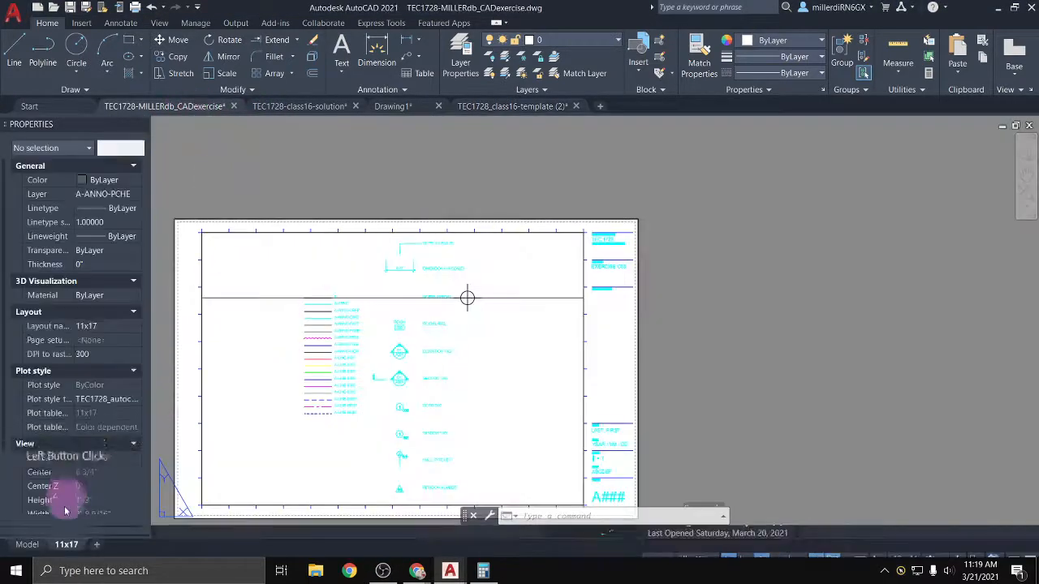
left_click(27, 544)
scroll(479, 436, "down", 5)
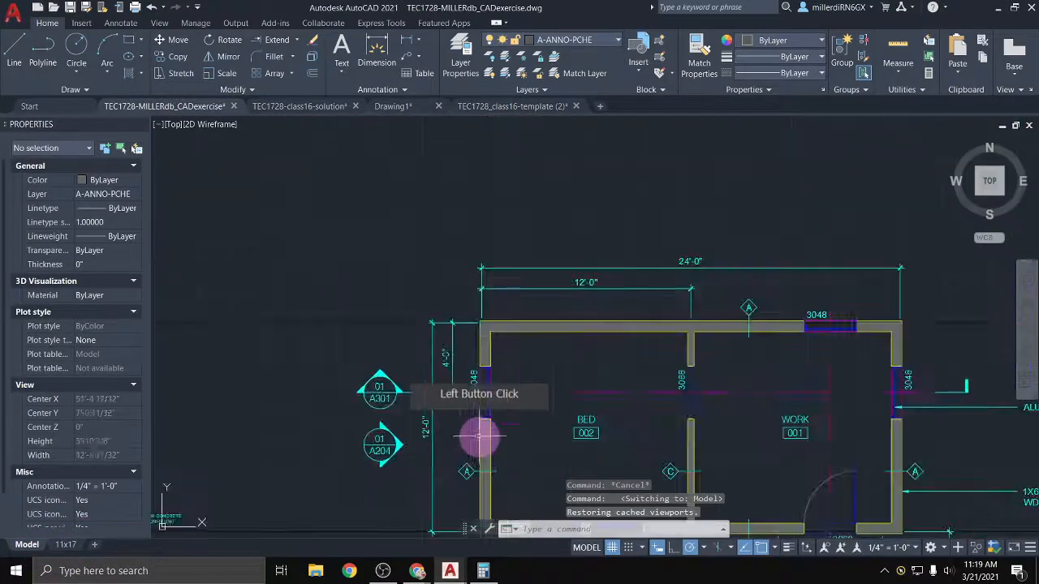
scroll(590, 422, "down", 3)
middle_click_drag(589, 422, 440, 121)
scroll(480, 322, "down", 3)
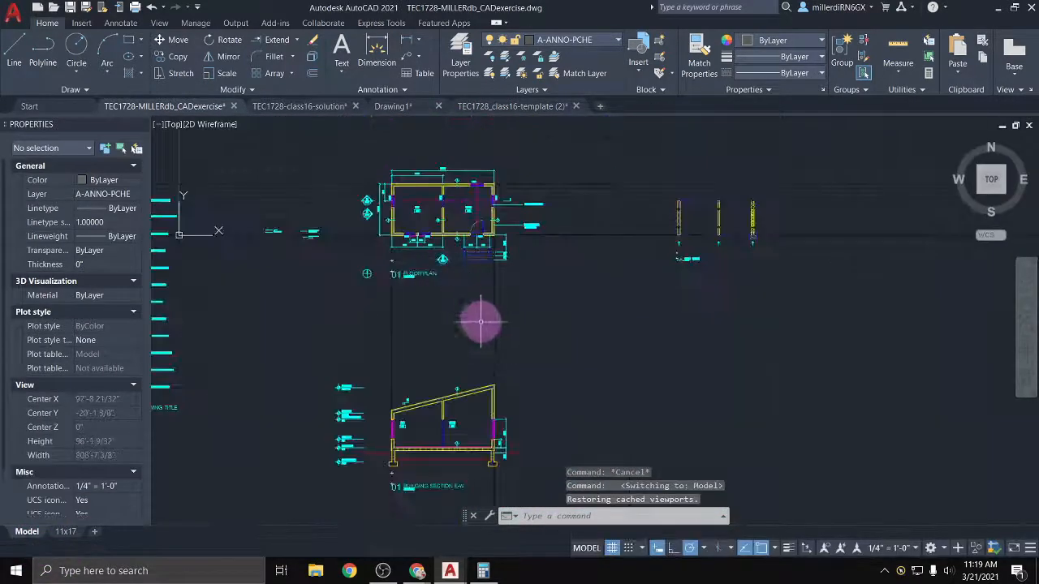
scroll(446, 449, "up", 6)
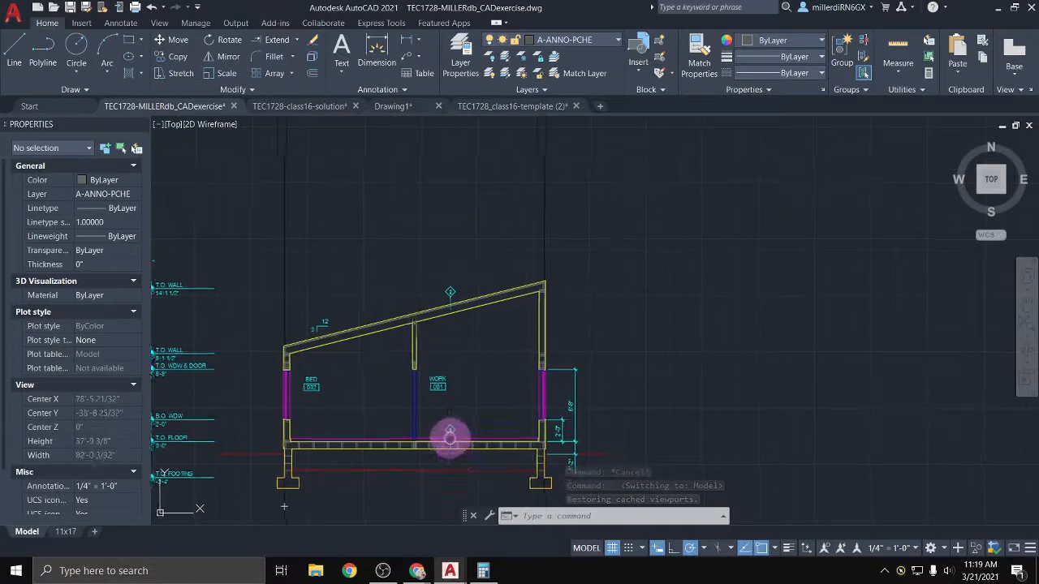
Return to the TEC1728_class16-template (2) drawing and select the entire wall section with its level markers for copying
left_click(515, 106)
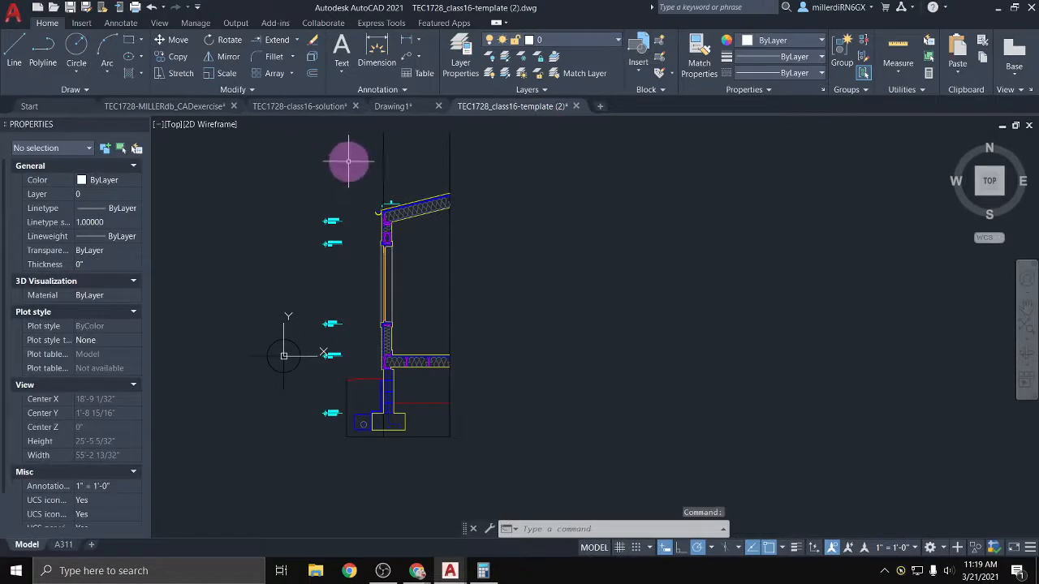
left_click(317, 172)
left_click(537, 456)
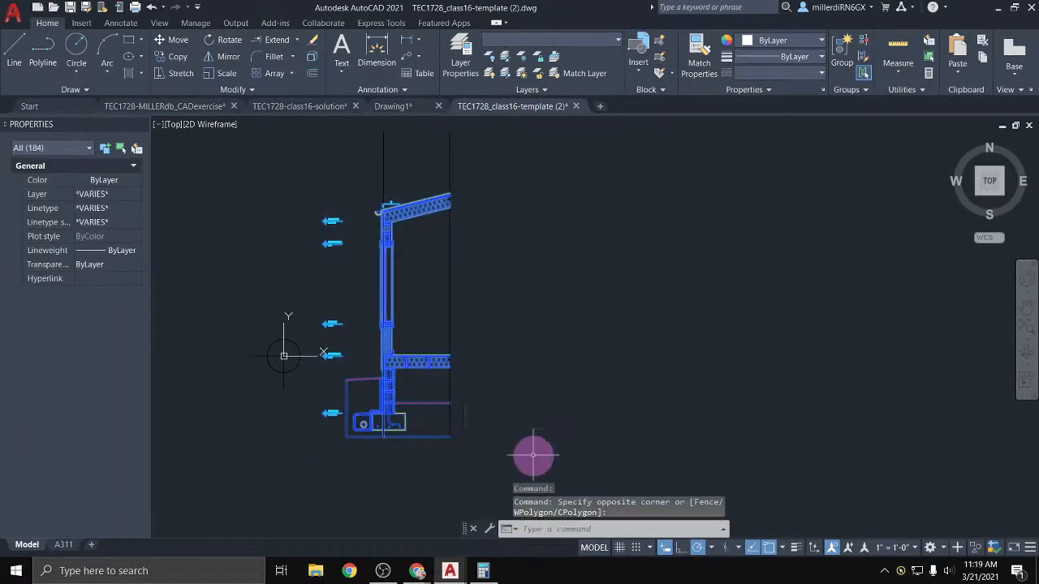
Paste the wall section into the CADexercise drawing's model space, beside the untitled elevation beneath the South Elevation
left_click(174, 107)
left_click(365, 306)
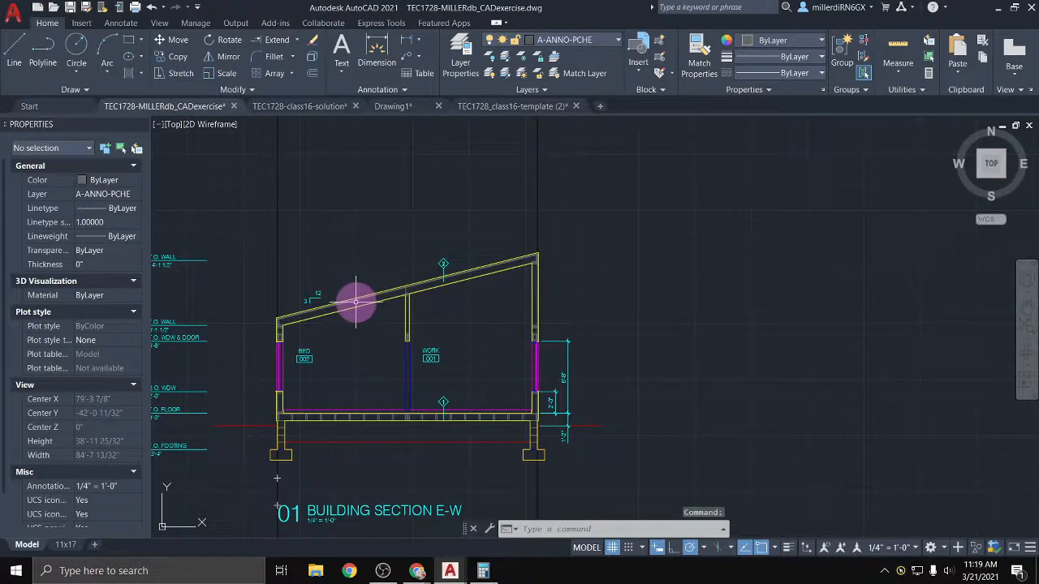
key("ctrl+v")
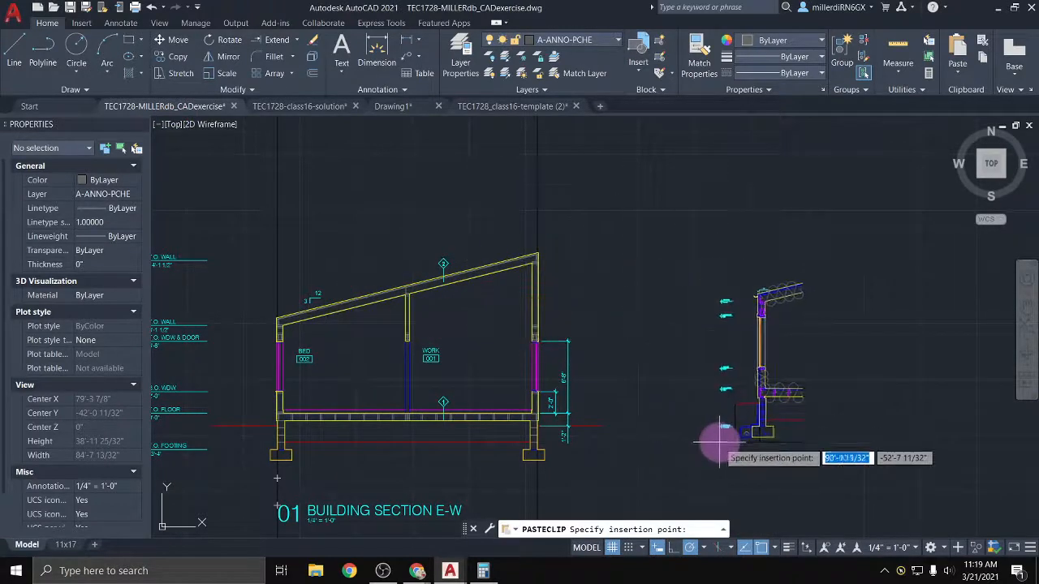
scroll(723, 434, "down", 4)
middle_click_drag(712, 423, 506, 190)
scroll(491, 276, "up", 2)
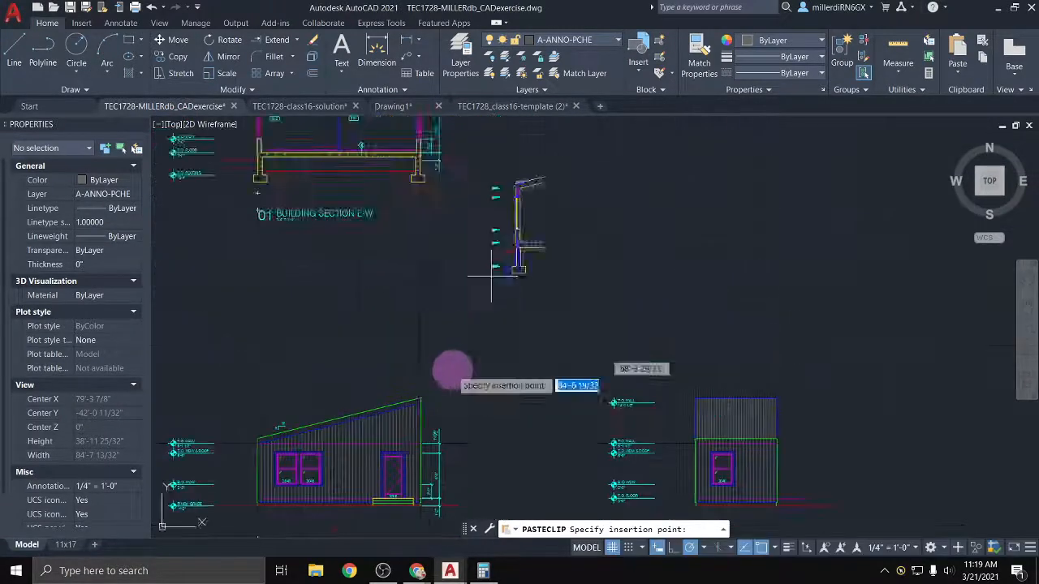
middle_click_drag(452, 370, 501, 114)
middle_click_drag(338, 471, 311, 331)
middle_click_drag(379, 240, 380, 366)
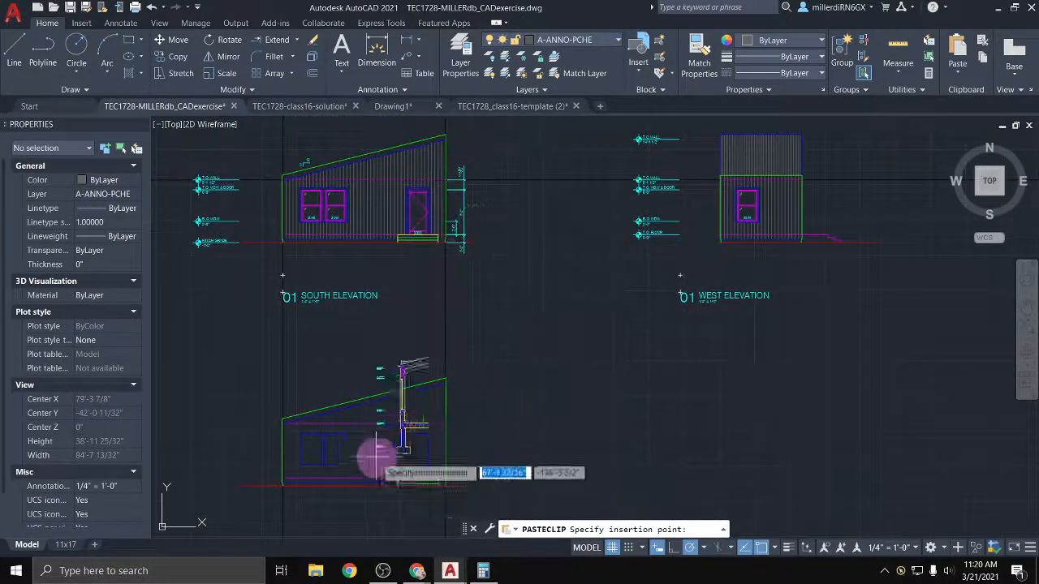
middle_click_drag(375, 457, 469, 372)
left_click(242, 399)
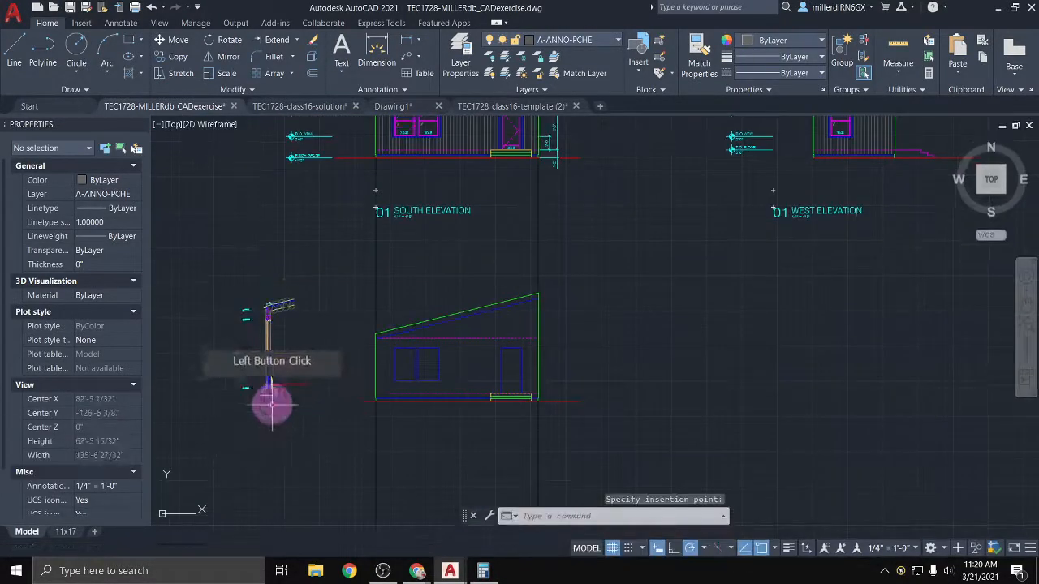
Erase the bent reinforcing bar in the footing and the vertical dashed bar in the foundation wall
scroll(272, 403, "up", 8)
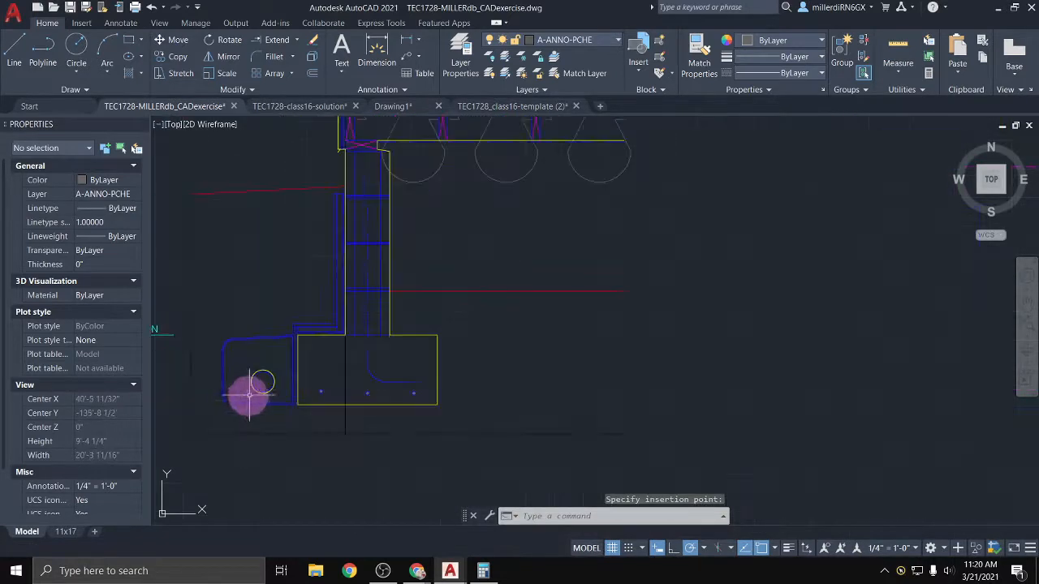
left_click(362, 369)
key("Delete")
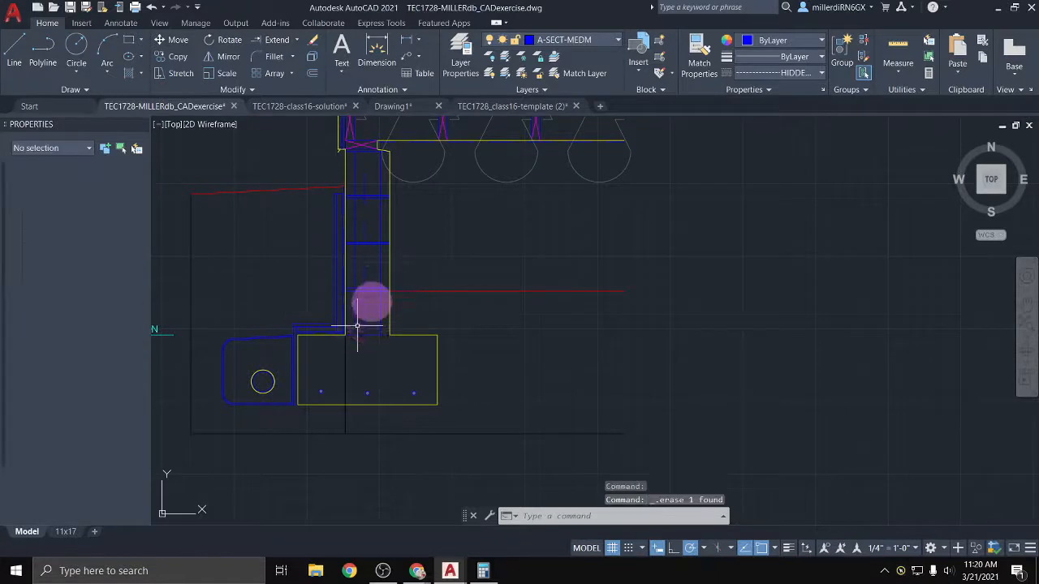
scroll(361, 313, "up", 4)
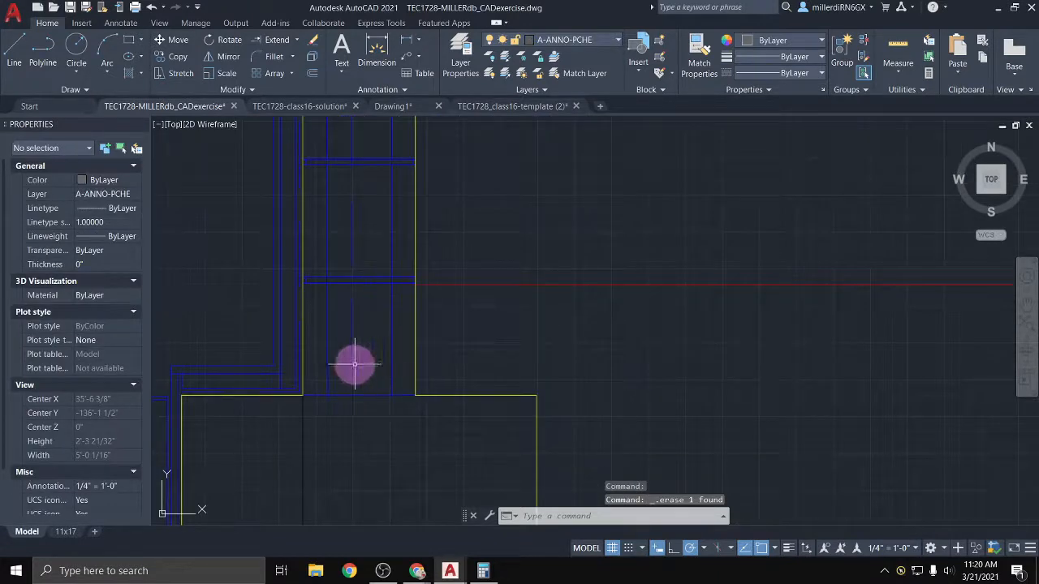
left_click(355, 364)
left_click(344, 358)
key("Delete")
Erase the two outer layer lines along the foundation wall and the drain pipe with its surround beside the footing
left_click(277, 344)
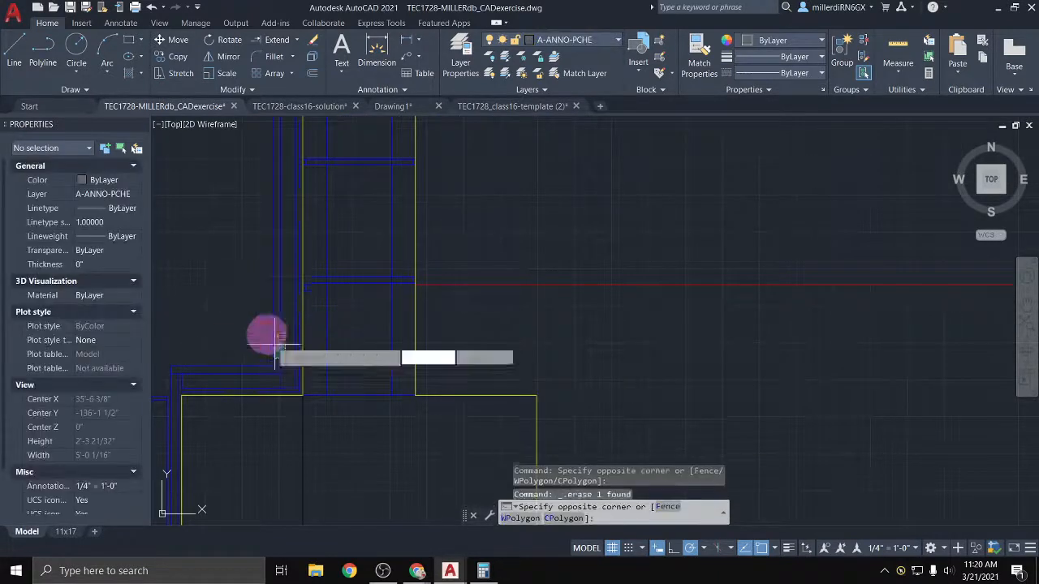
left_click(237, 378)
key("Delete")
middle_click_drag(204, 381, 409, 328)
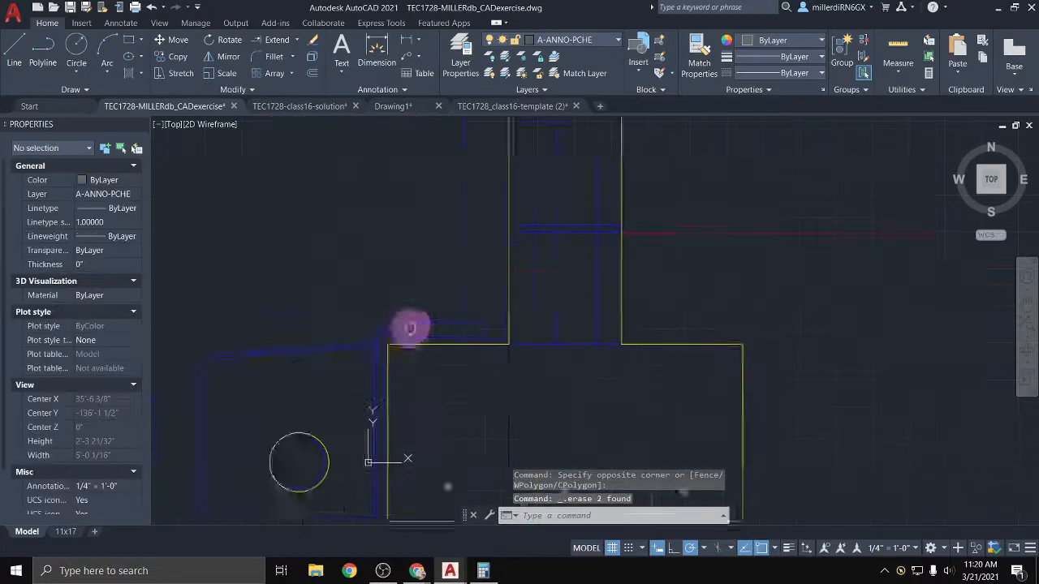
scroll(320, 441, "down", 4)
left_click(266, 359)
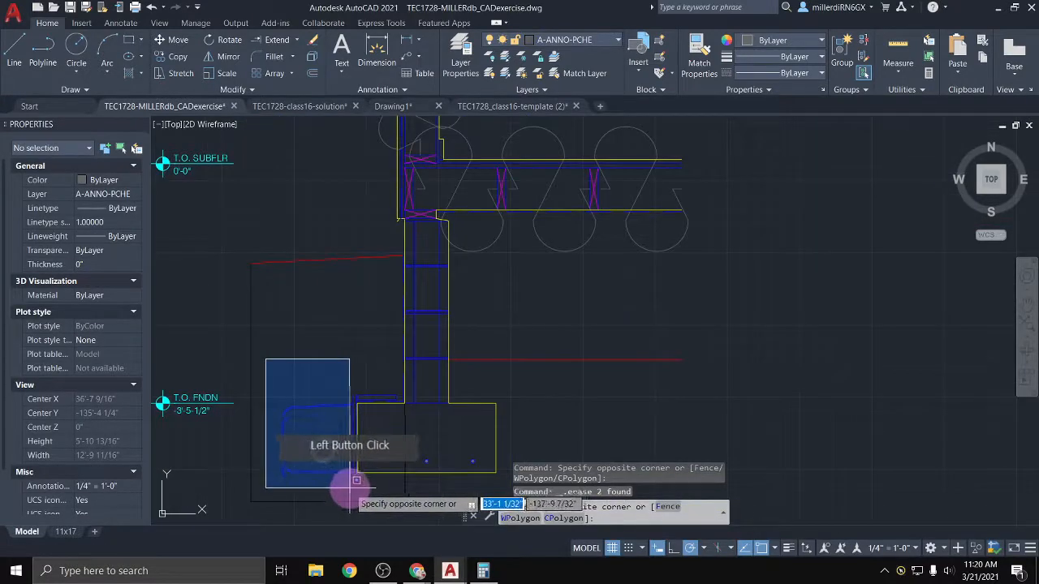
left_click(351, 486)
key("Delete")
Erase the leftover details and excavation outline outside the foundation, plus the red grade lines on both sides of the foundation wall
left_click(262, 457)
left_click(242, 433)
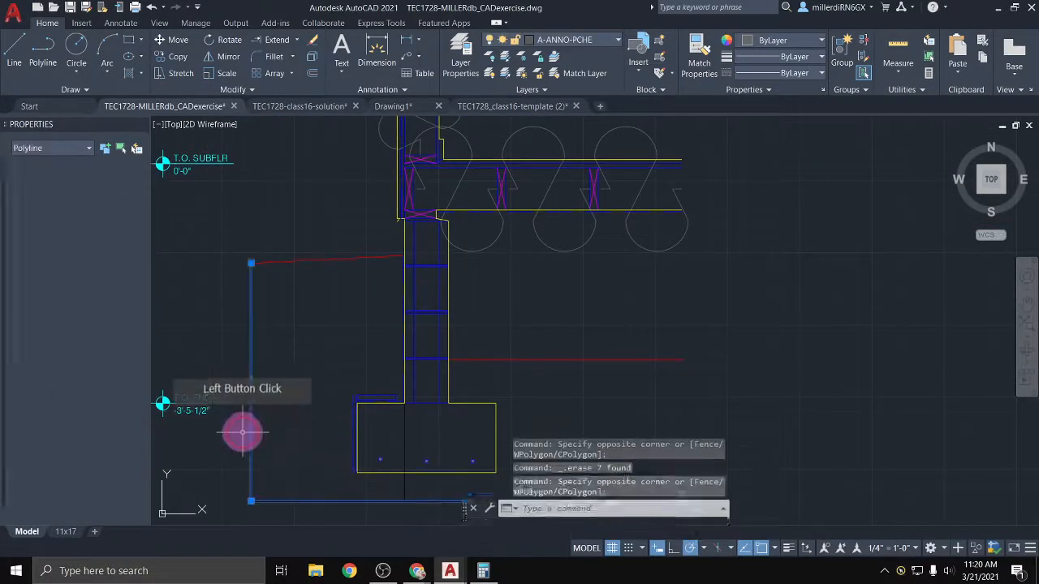
key("Delete")
left_click(274, 273)
left_click(267, 260)
key("Delete")
left_click(560, 365)
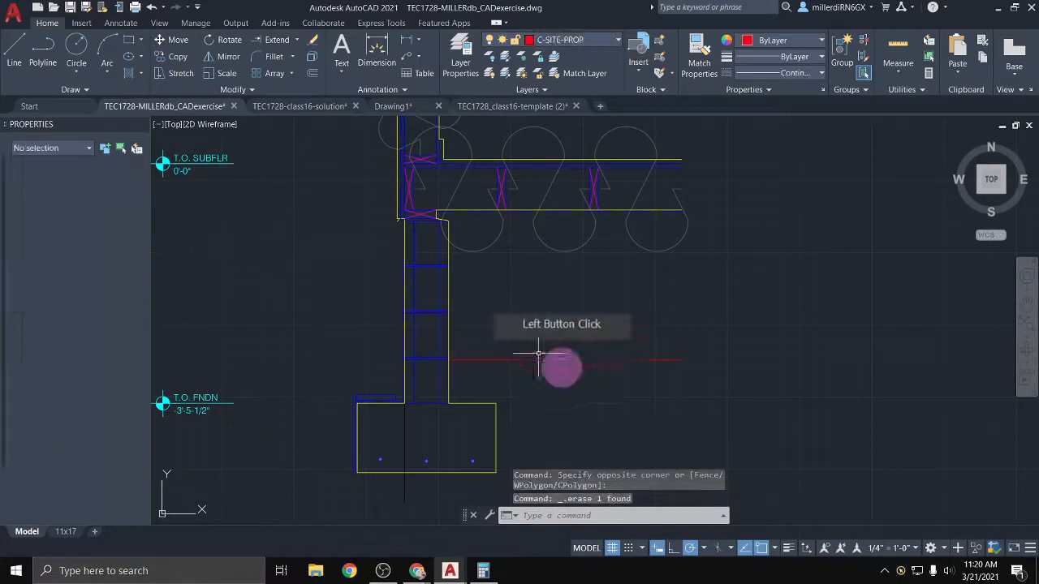
left_click(577, 391)
left_click(542, 343)
key("Delete")
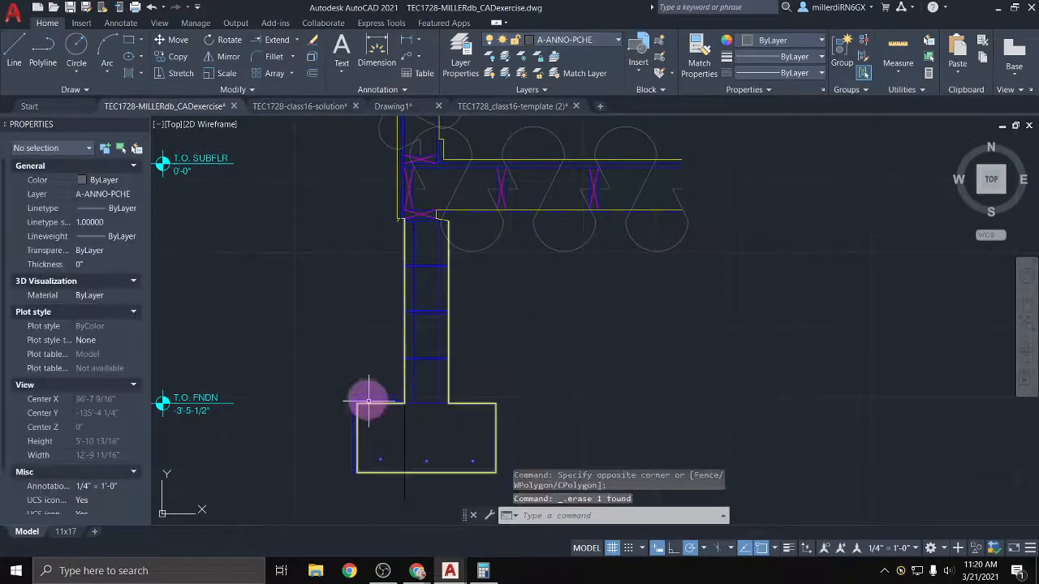
Erase the two blue layer lines along the top and outer side of the footing
left_click(360, 396)
key("Delete")
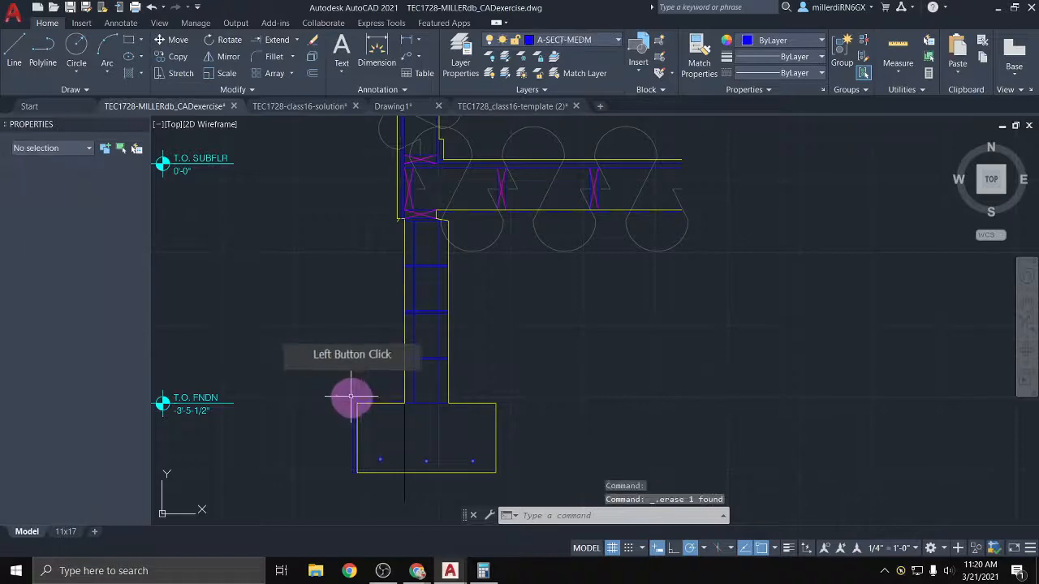
left_click(354, 399)
key("Delete")
Erase the batting insulation from the floor framing, the wall below the window and the sloped roof
middle_click_drag(378, 301, 373, 443)
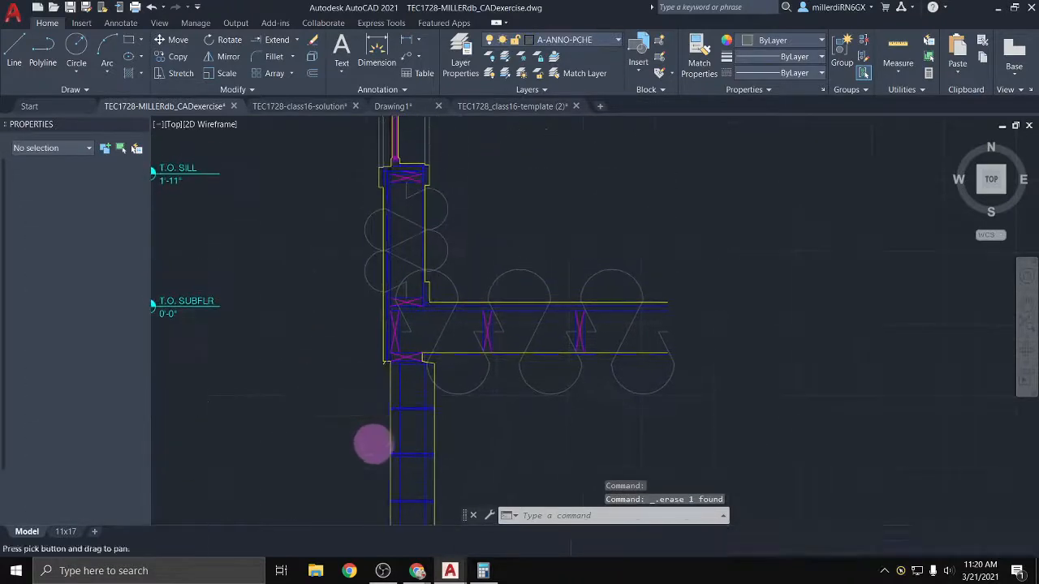
scroll(548, 387, "down", 2)
left_click(548, 388)
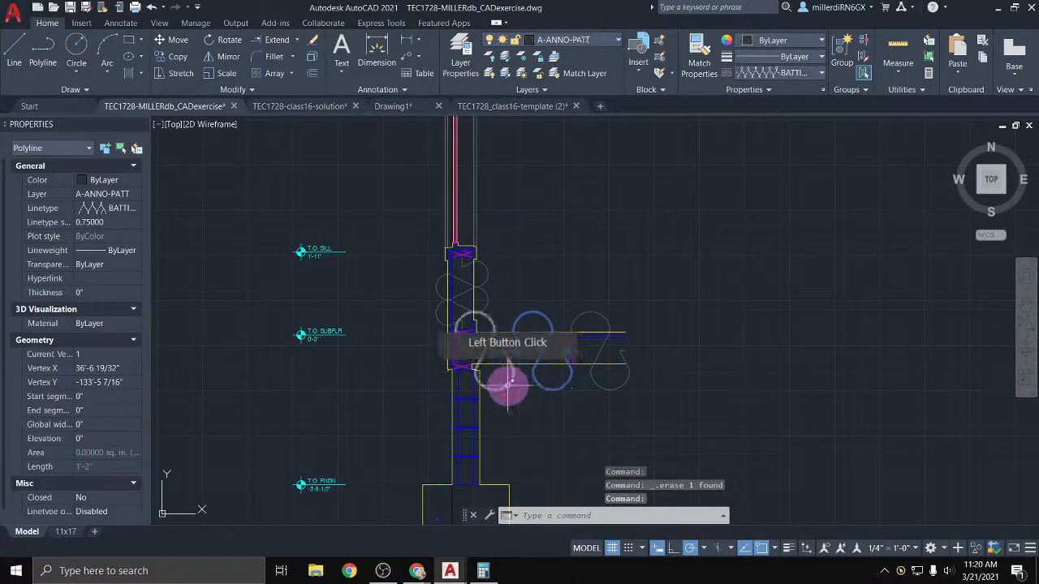
left_click(585, 381)
left_click(486, 286)
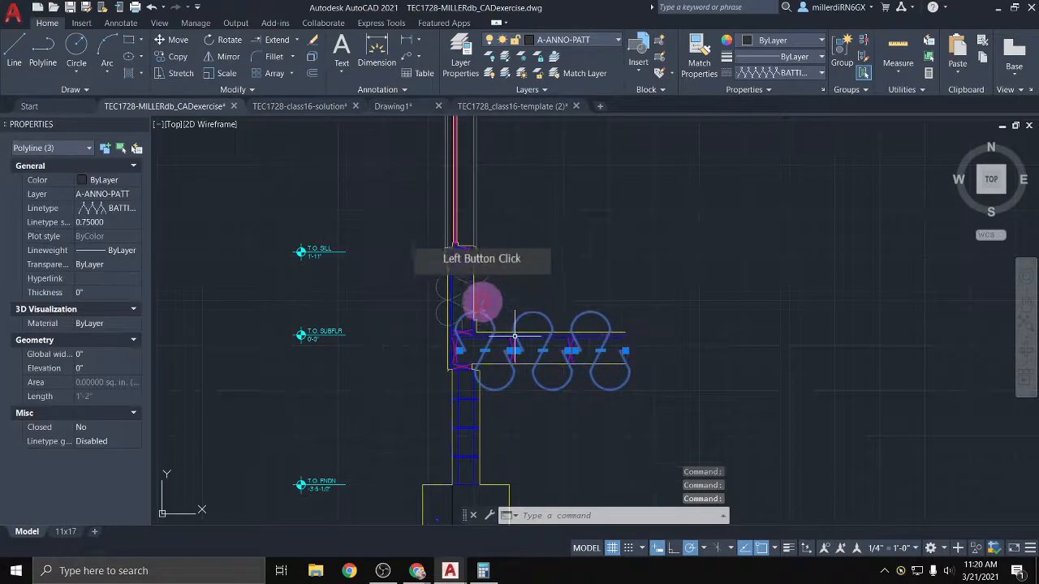
left_click(482, 285)
middle_click_drag(534, 242, 518, 328)
scroll(462, 367, "down", 2)
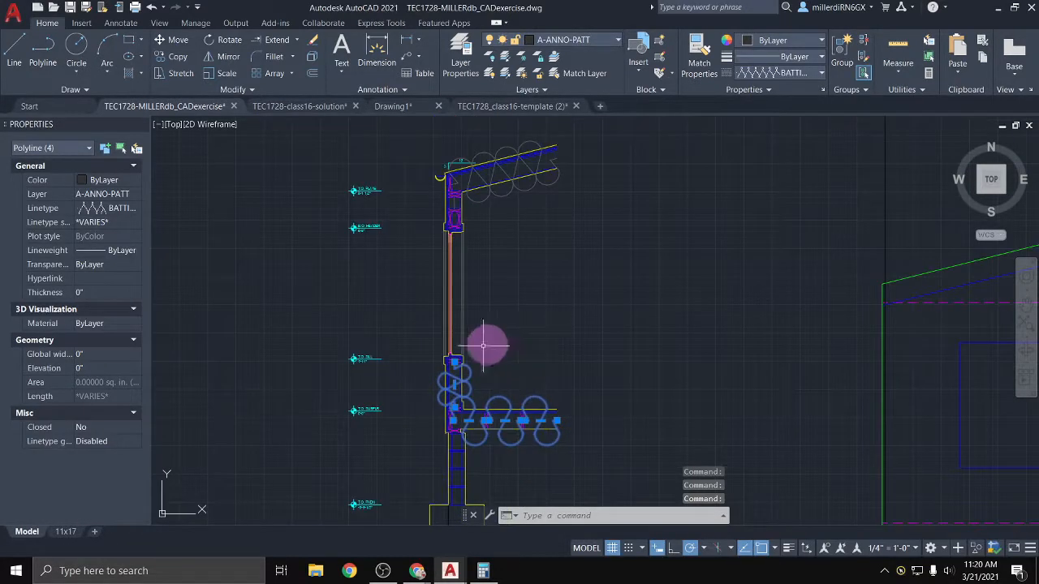
left_click(482, 198)
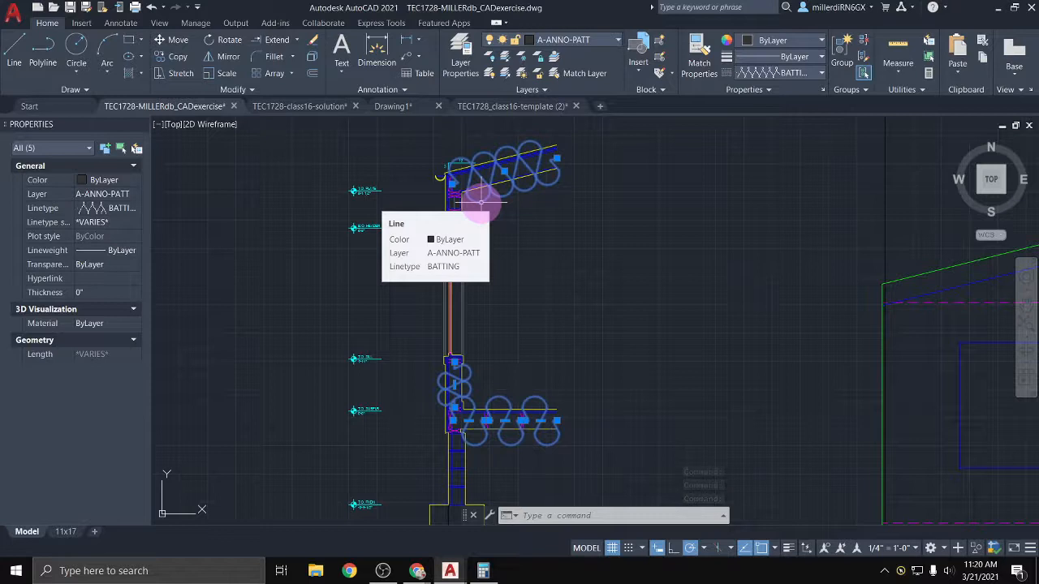
key("Delete")
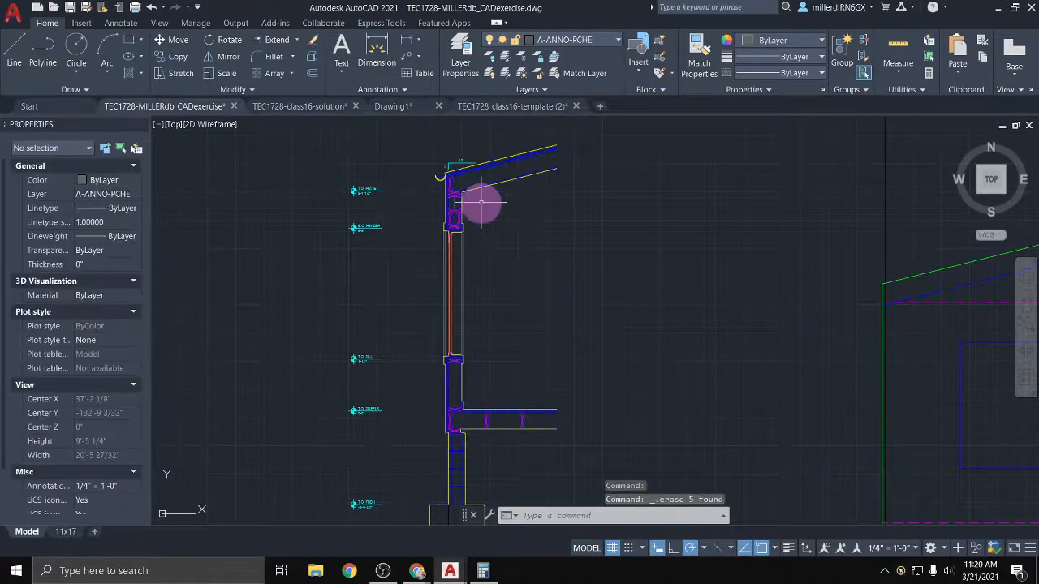
Erase the roof pitch symbol's line and its 3 label above the eave
scroll(467, 167, "up", 5)
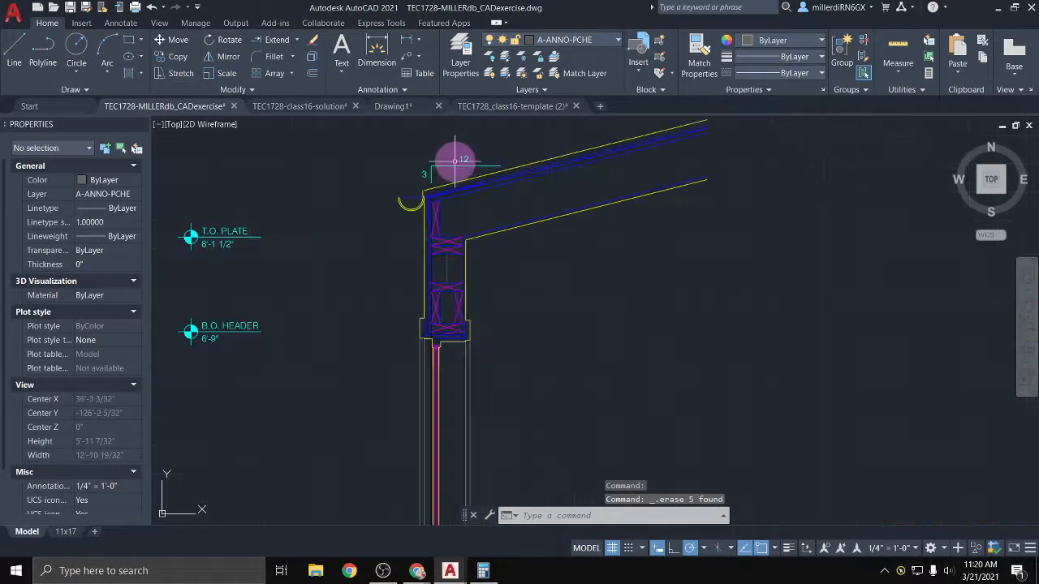
left_click(425, 163)
left_click(411, 143)
key("Delete")
Erase the full column of level markers beside the wall section
scroll(333, 215, "down", 5)
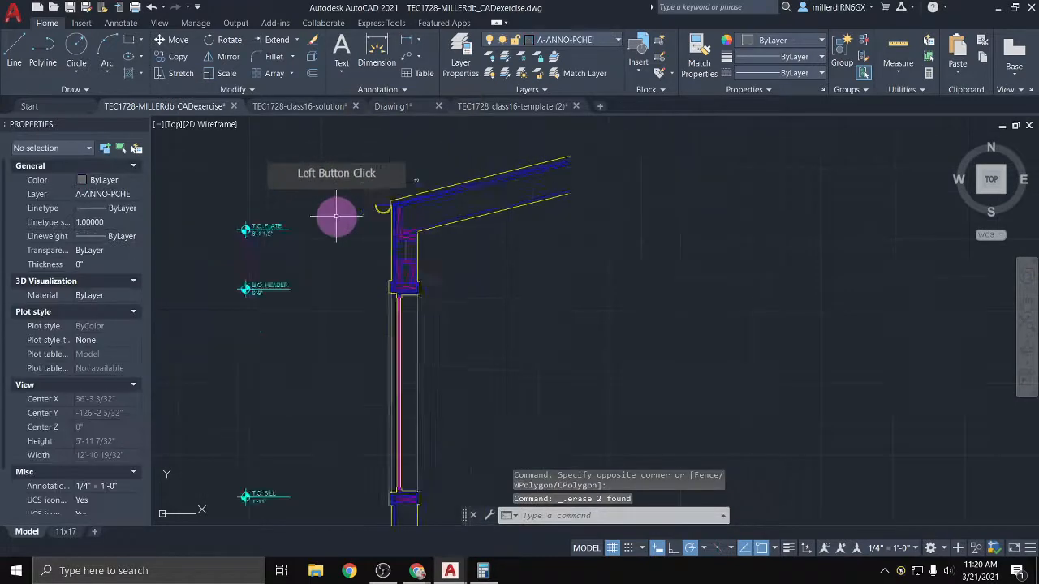
left_click(260, 182)
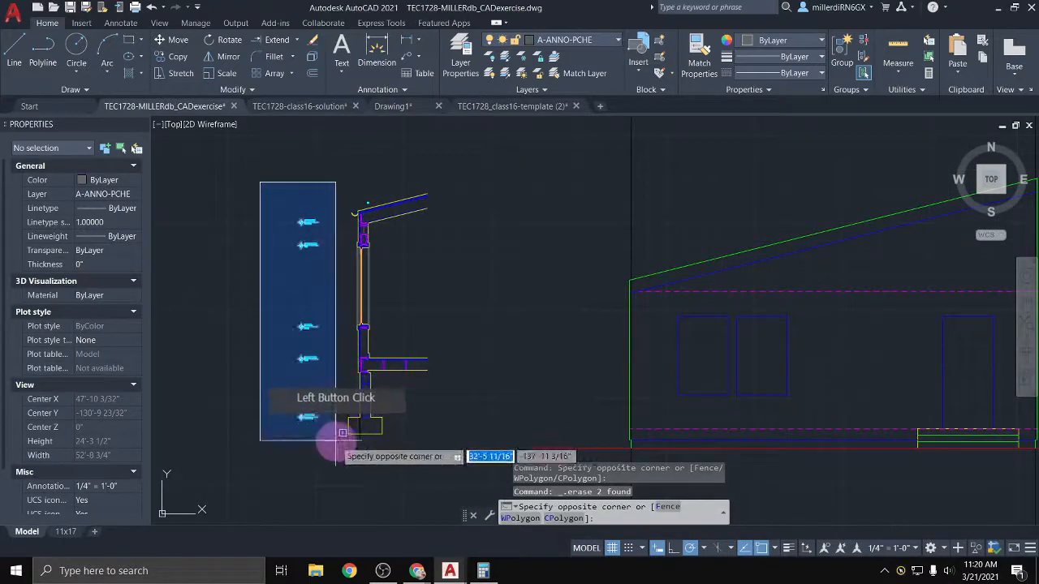
left_click(331, 429)
key("Delete")
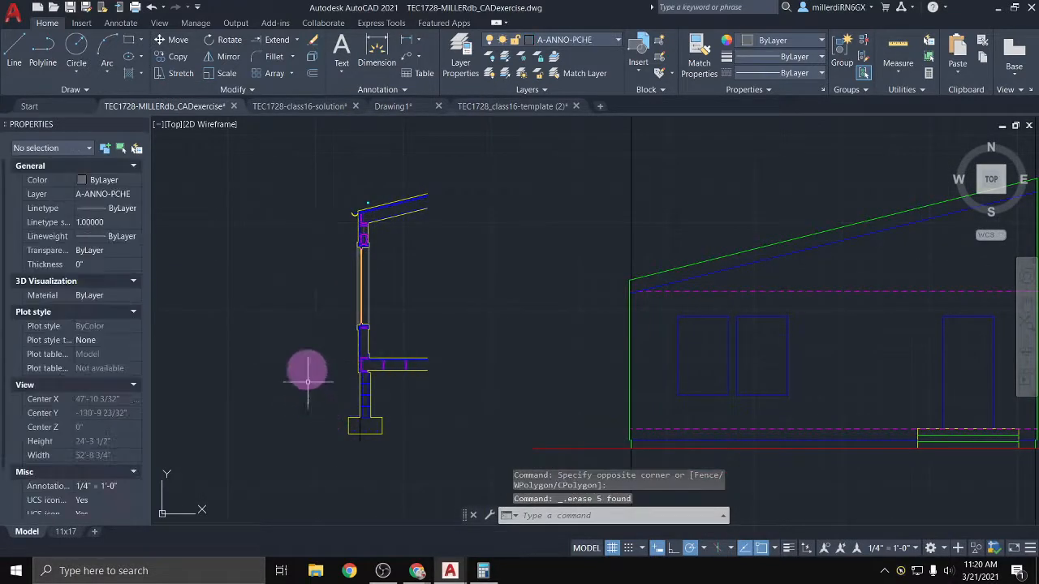
Erase the cross lines inside the rim joist, the sill plate and the wall's bottom plate at the floor
scroll(357, 372, "up", 8)
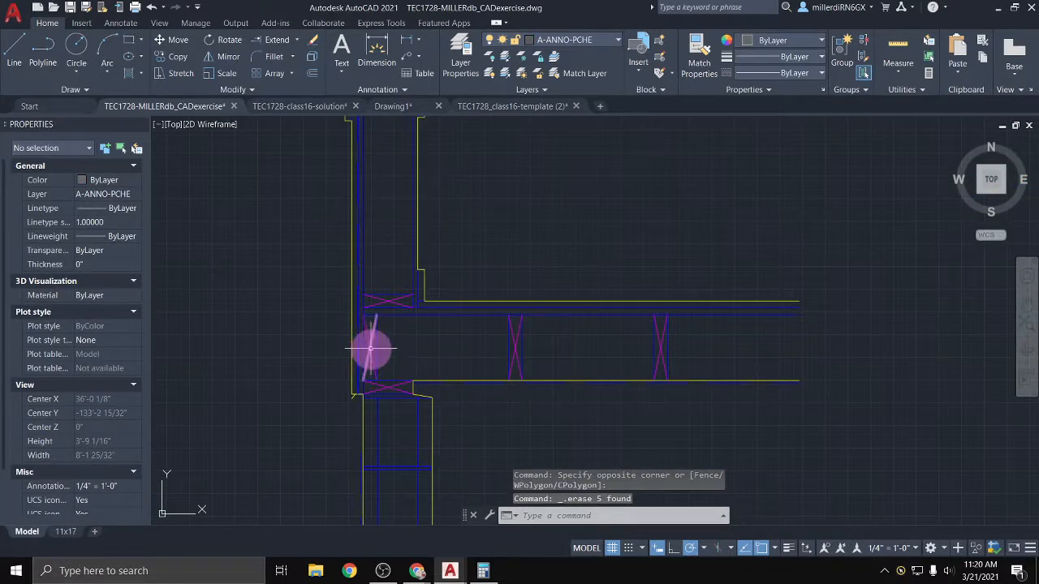
scroll(370, 362, "up", 2)
left_click(366, 349)
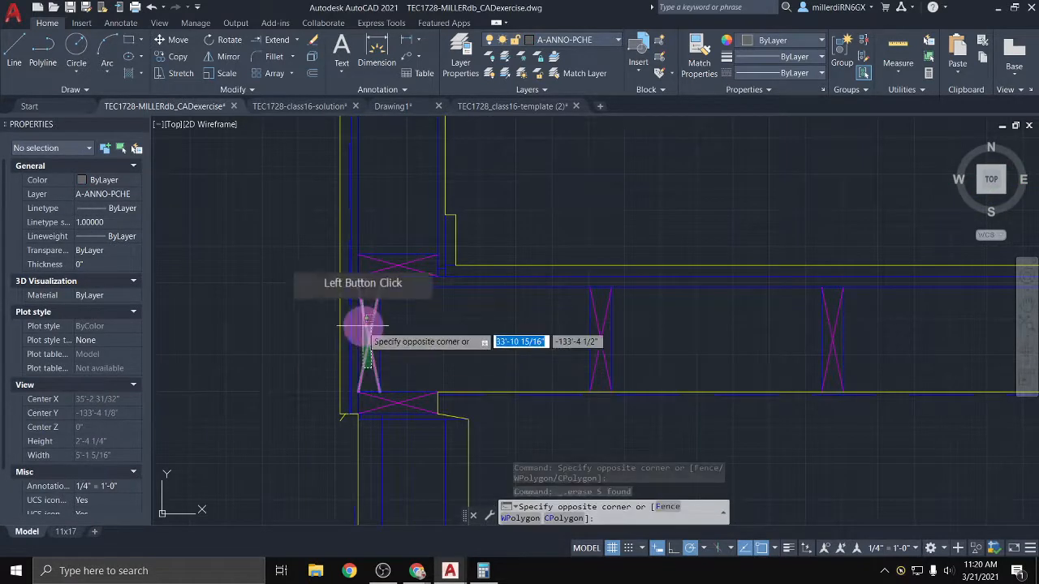
left_click(402, 400)
key("Delete")
left_click(391, 402)
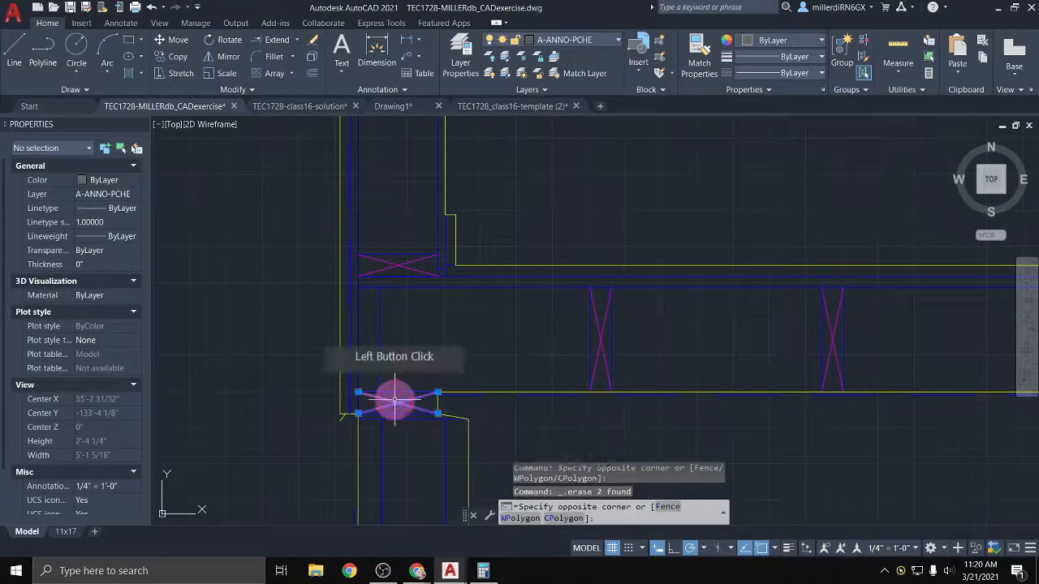
left_click(390, 283)
key("Delete")
left_click(398, 273)
left_click(393, 262)
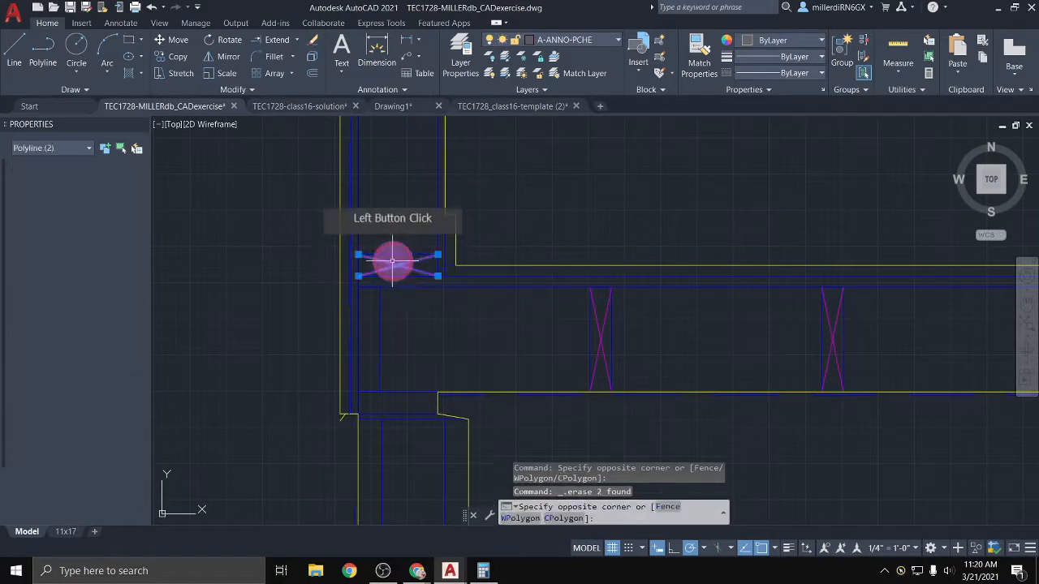
left_click(609, 367)
key("Delete")
Erase the cross lines inside the two remaining floor joists
left_click(602, 347)
left_click(606, 344)
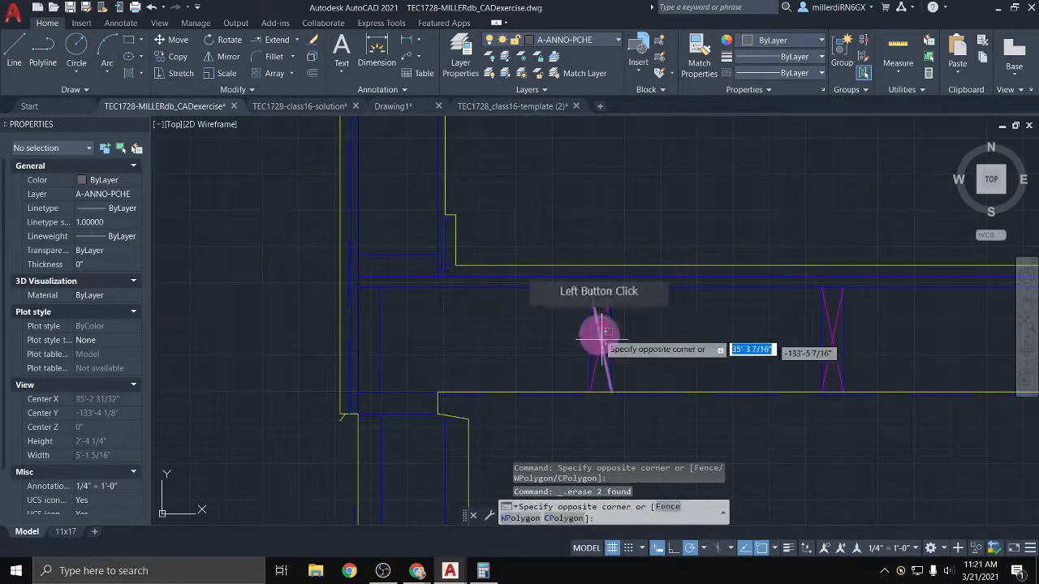
left_click(598, 333)
key("Delete")
middle_click_drag(712, 331, 408, 321)
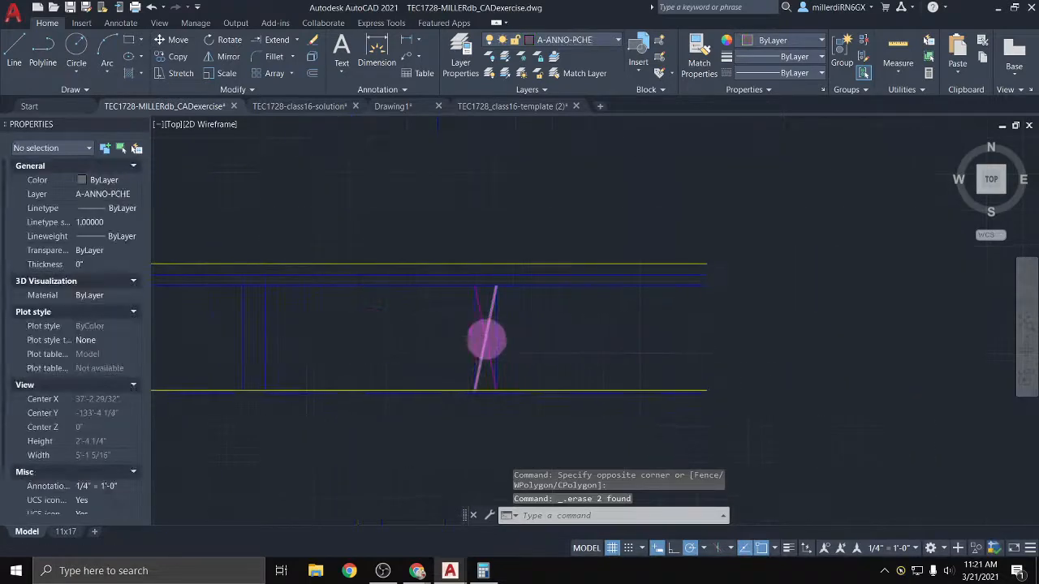
scroll(486, 337, "up", 3)
left_click(486, 310)
left_click(468, 316)
key("Delete")
scroll(466, 319, "down", 9)
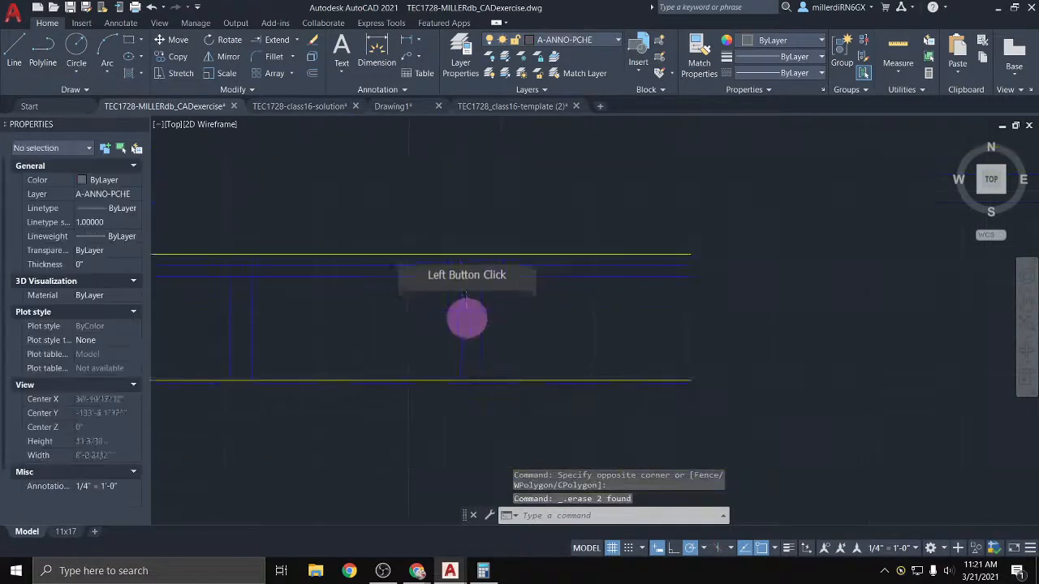
Examine how the wall, window and floor framing are drawn in Building Section E-W
middle_click_drag(546, 200, 358, 495)
middle_click_drag(491, 333, 382, 463)
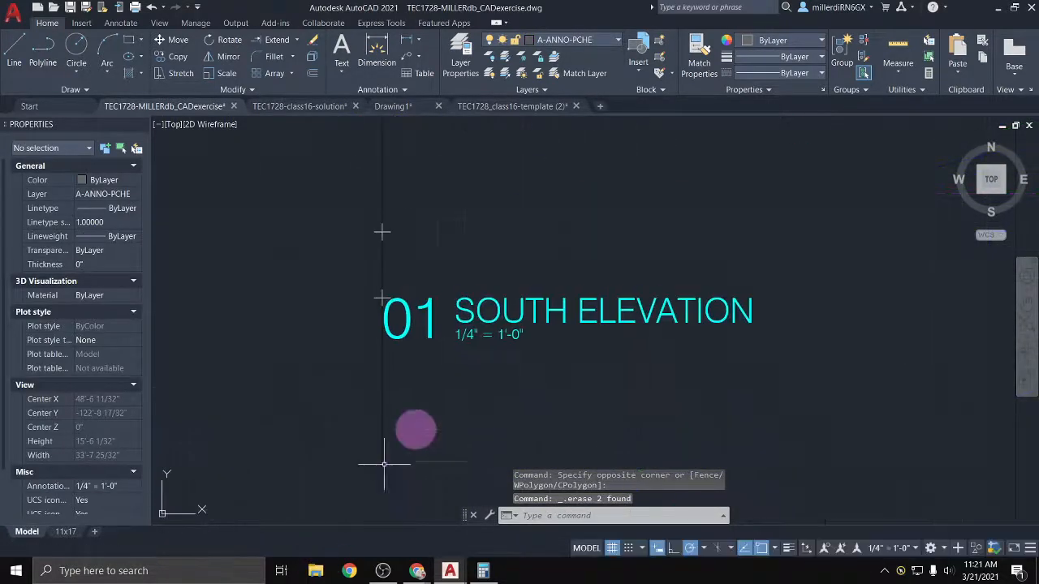
scroll(480, 343, "down", 7)
mouse_move(504, 187)
middle_mouse_down()
mouse_move(492, 364)
mouse_move(417, 447)
middle_mouse_up()
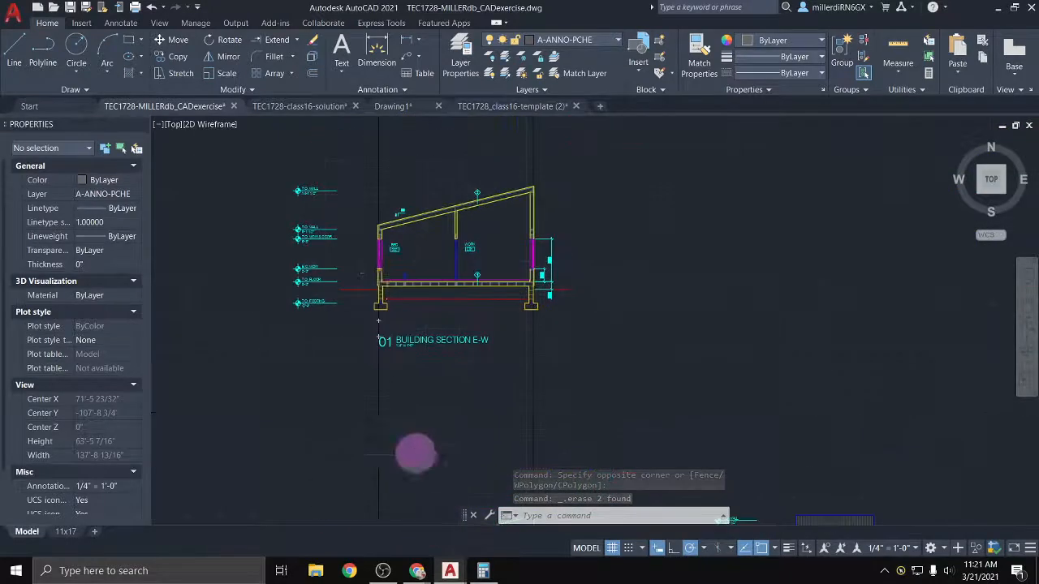
scroll(375, 254, "up", 5)
scroll(374, 317, "up", 4)
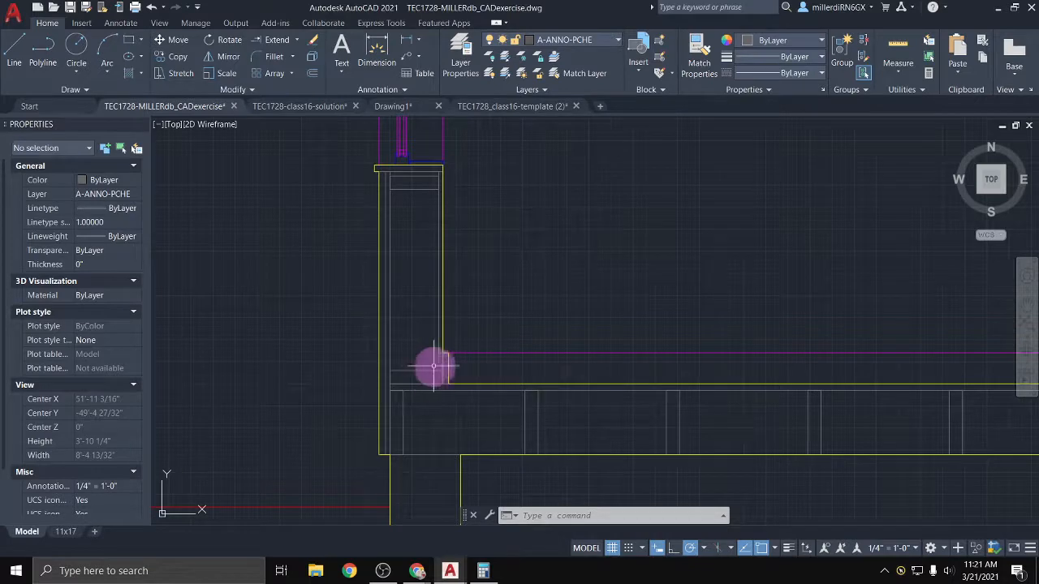
scroll(434, 366, "down", 4)
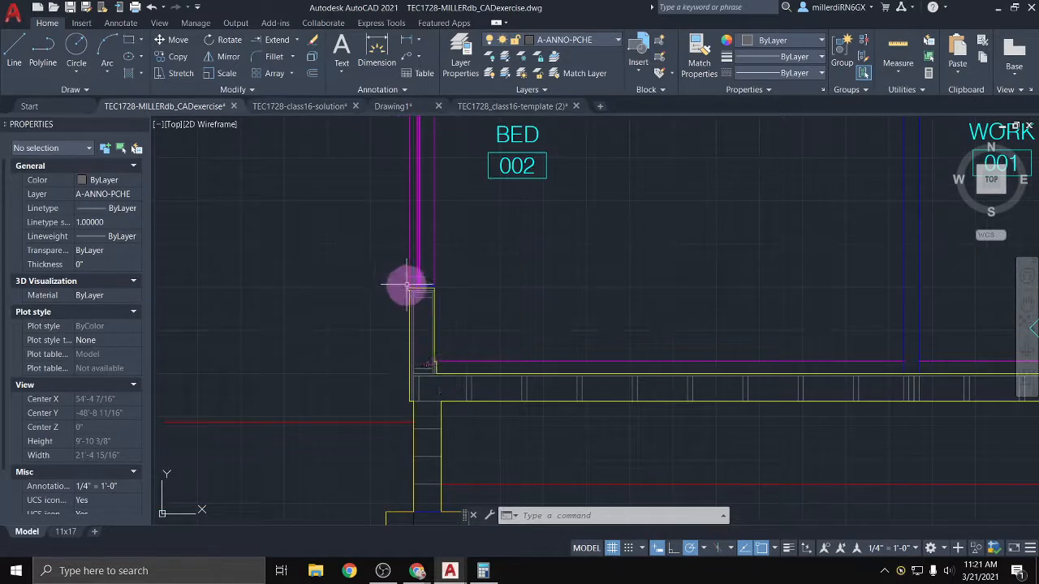
middle_click_drag(408, 282, 400, 404)
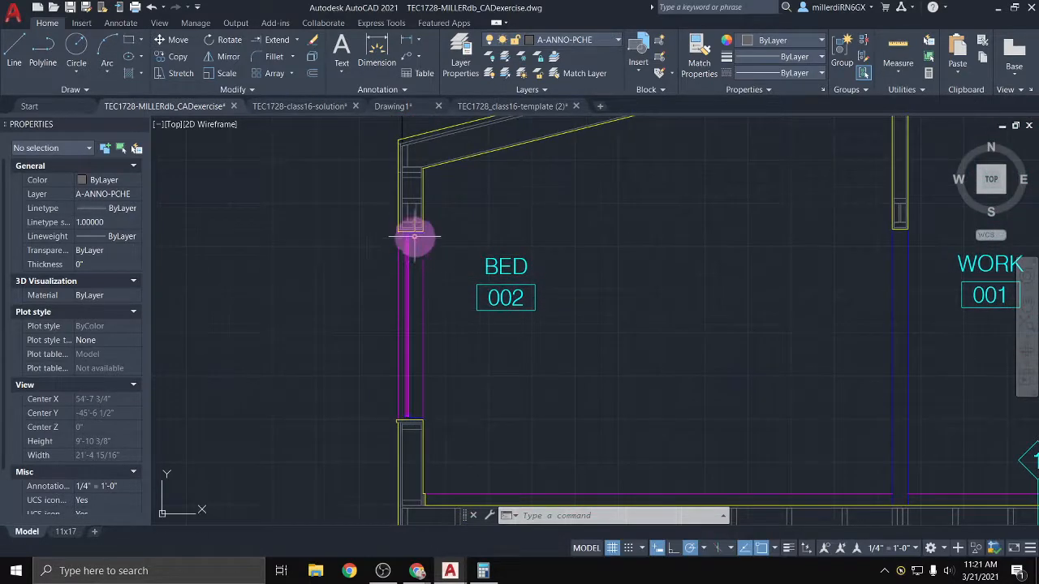
scroll(413, 244, "down", 4)
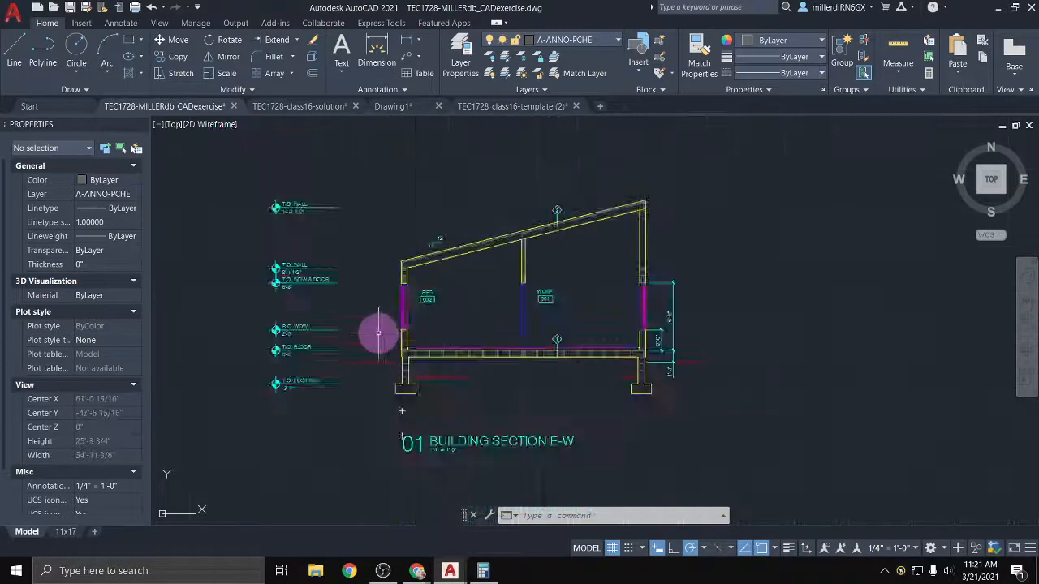
scroll(378, 333, "down", 1)
middle_click_drag(346, 385, 563, 125)
middle_click_drag(436, 385, 517, 121)
mouse_move(441, 407)
middle_mouse_down()
mouse_move(505, 229)
mouse_move(458, 389)
middle_mouse_up()
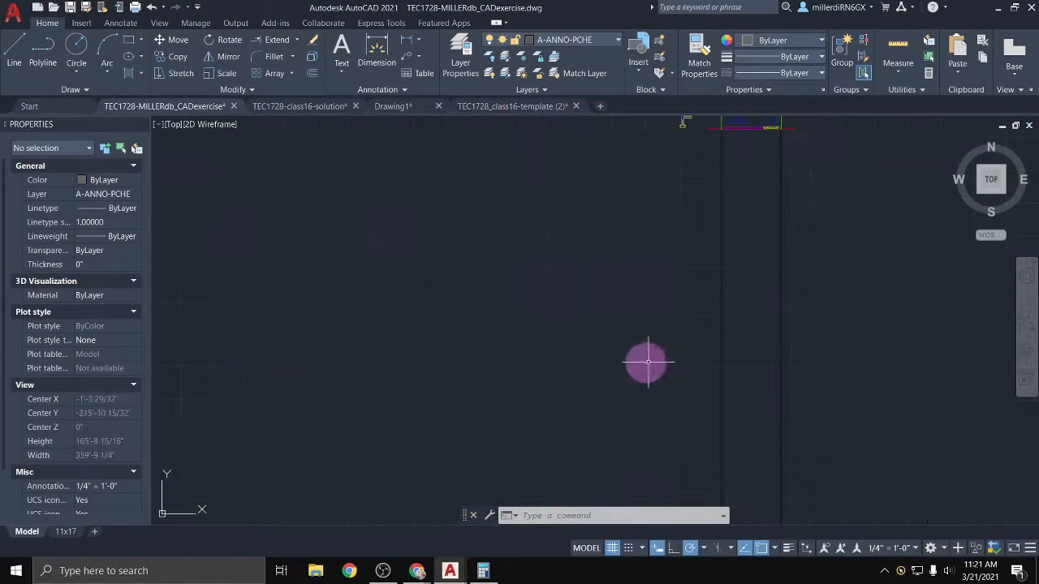
Erase the cross lines in the wall section's lower top plate and the vertical line in the cavity beneath it
mouse_move(737, 220)
middle_mouse_down()
mouse_move(631, 397)
mouse_move(520, 433)
mouse_move(478, 408)
middle_mouse_up()
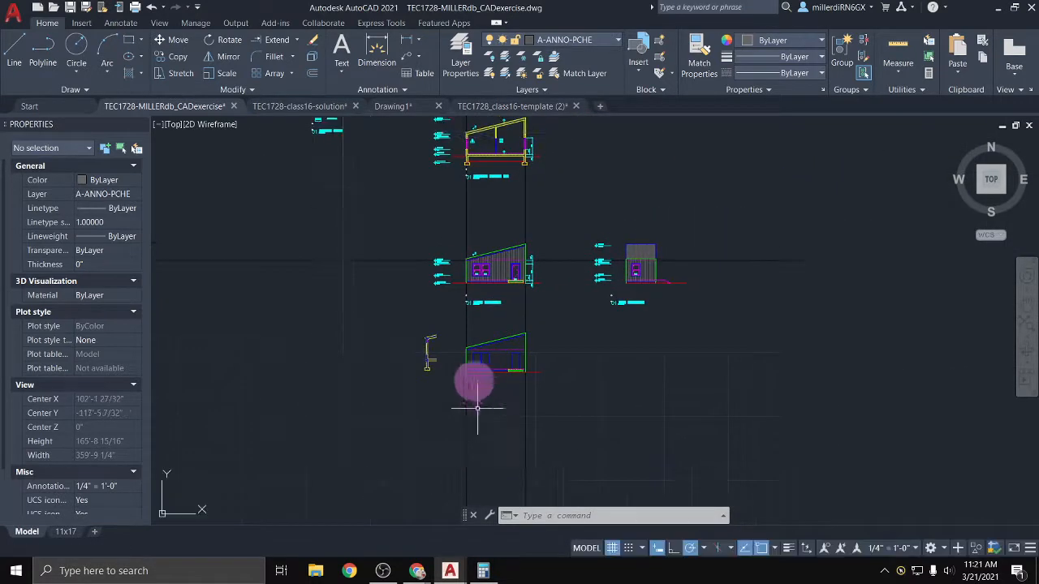
scroll(456, 356, "up", 6)
scroll(368, 359, "up", 4)
scroll(280, 276, "up", 2)
middle_click_drag(313, 234, 330, 342)
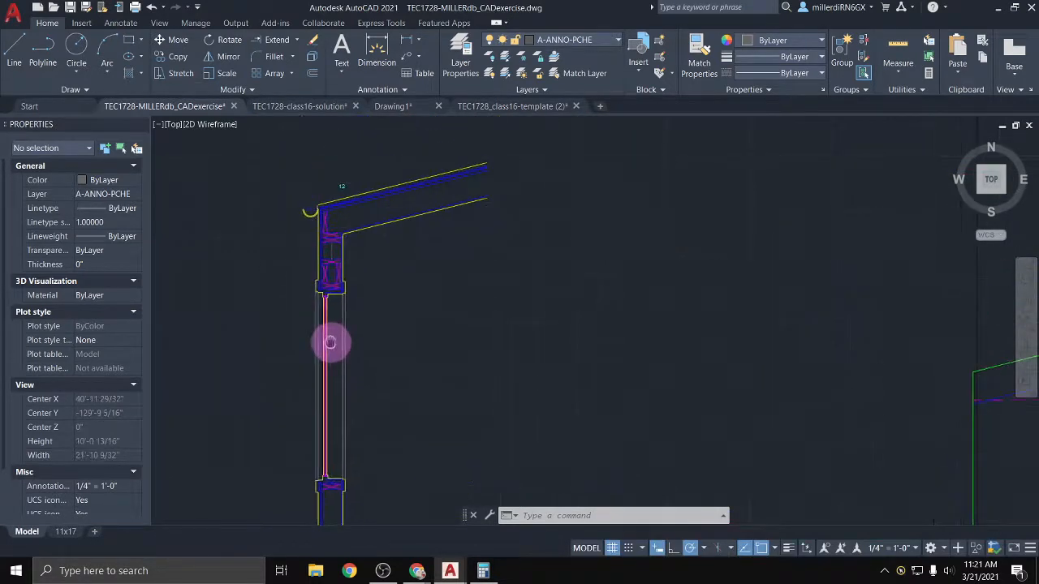
scroll(337, 347, "up", 2)
middle_click_drag(314, 225, 319, 384)
scroll(319, 385, "up", 4)
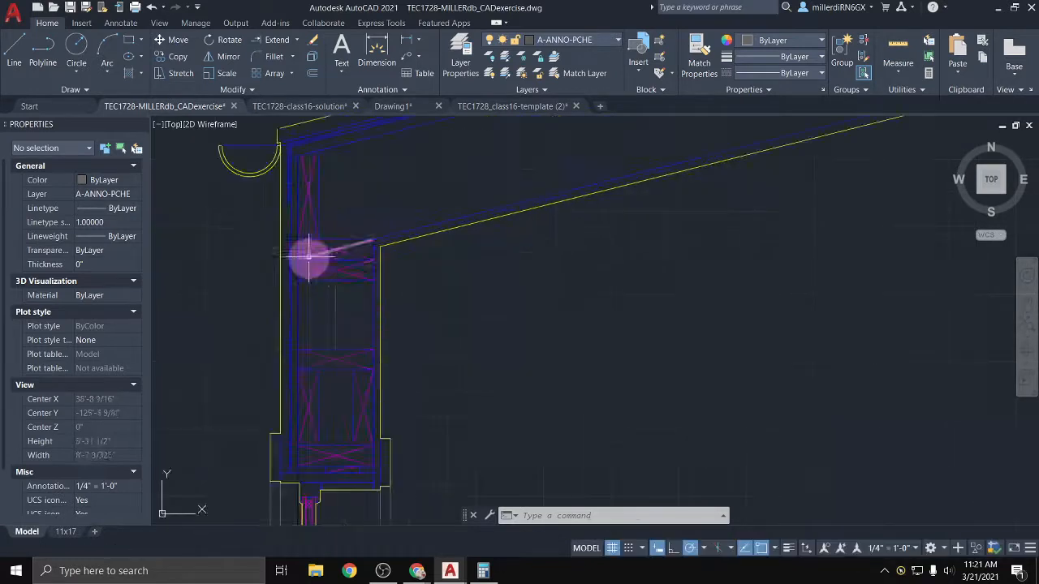
left_click(334, 269)
key("Delete")
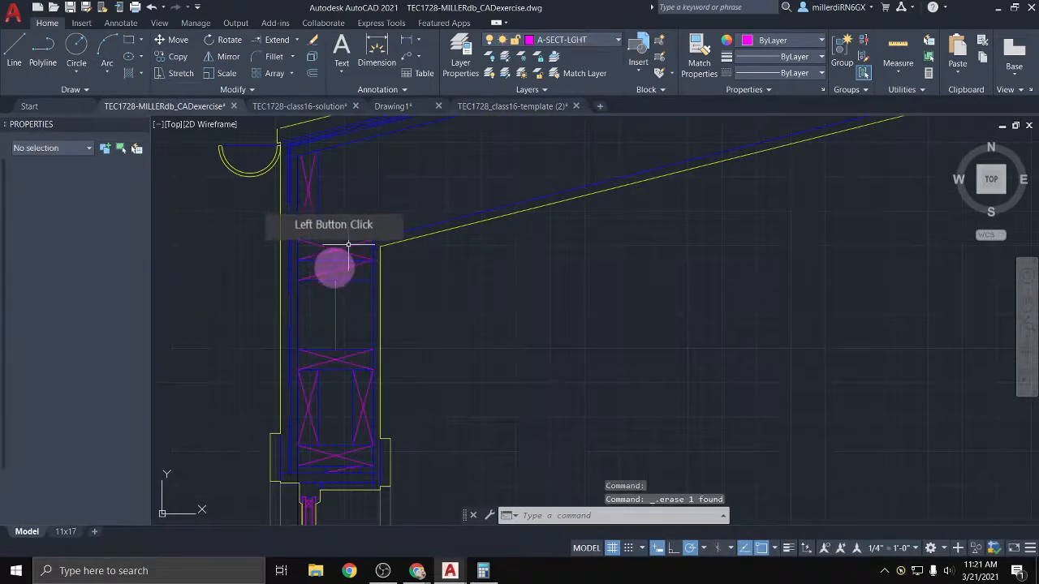
left_click(331, 262)
left_click(336, 301)
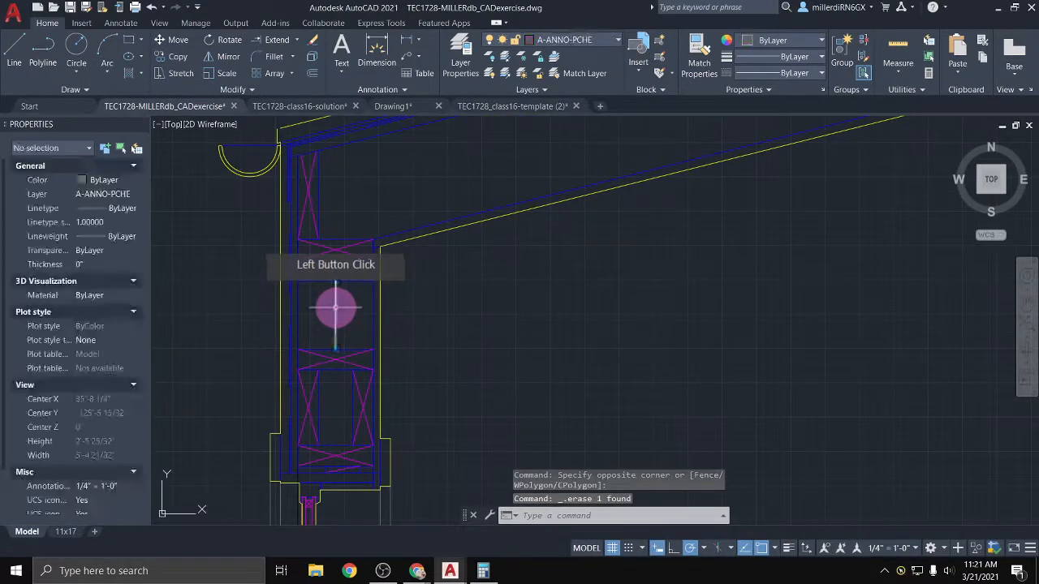
key("Delete")
Erase the two cross lines inside the wall section's upper top plate, just below the roof framing
left_click(336, 253)
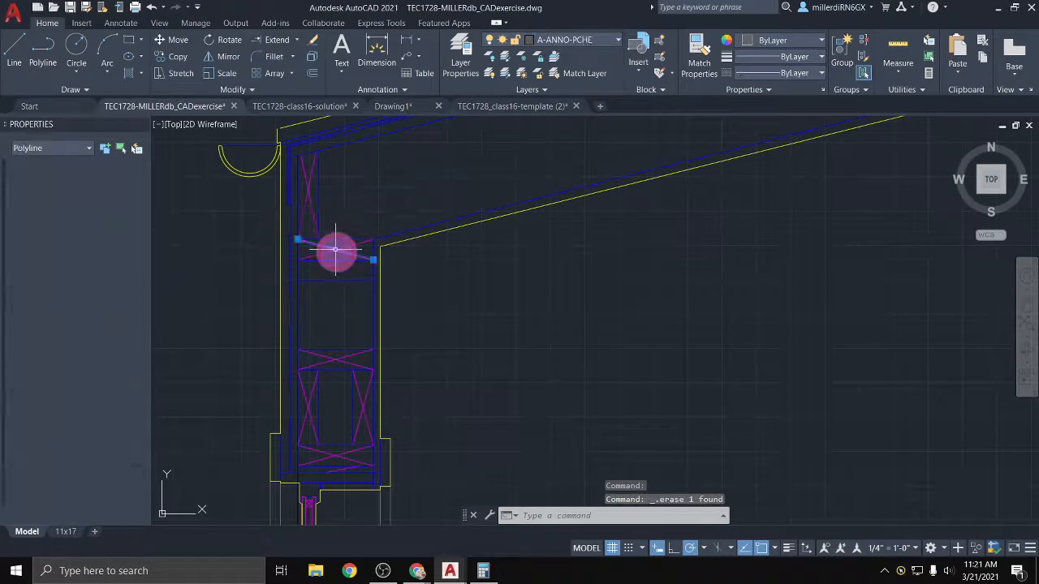
key("Delete")
left_click(335, 249)
left_click(332, 241)
left_click(318, 209)
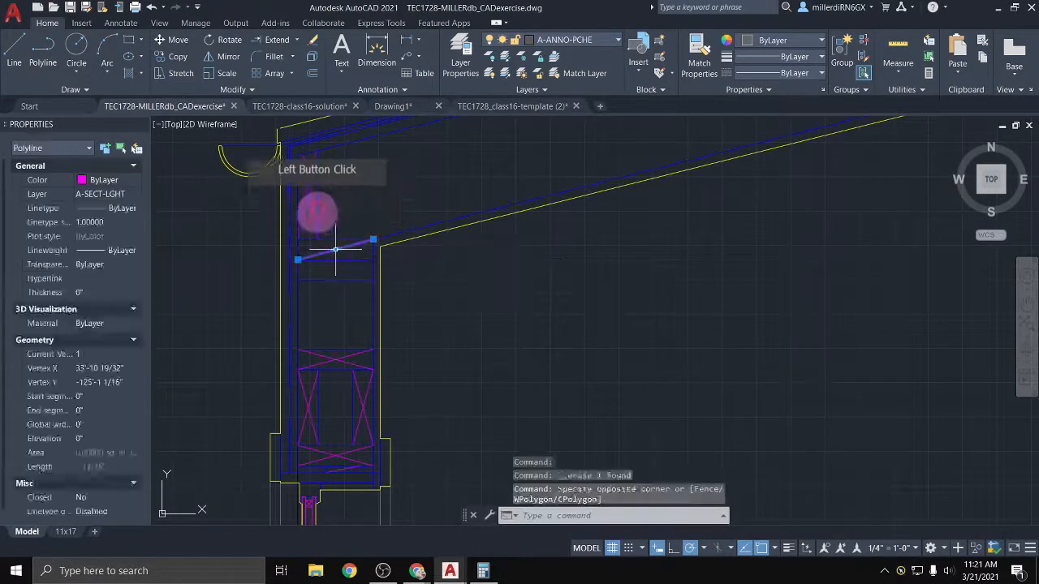
key("Delete")
Erase the cross lines inside the vertical framing member that stands above the top plates at the eave
scroll(311, 199, "up", 4)
left_click(285, 167)
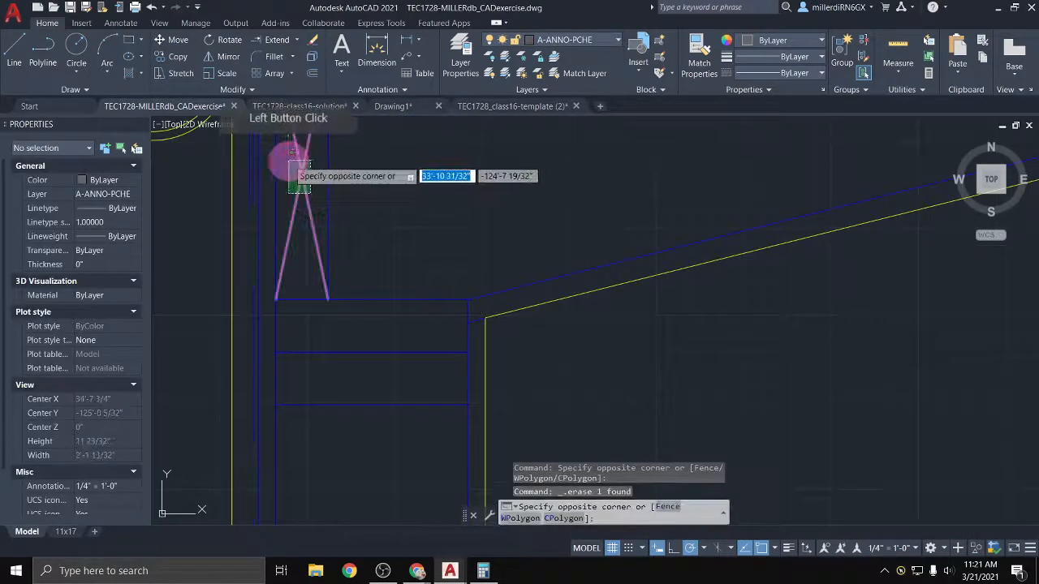
left_click(277, 193)
key("Delete")
Erase the two dashed vertical lines along the exterior sheathing at the upper wall
left_click(251, 303)
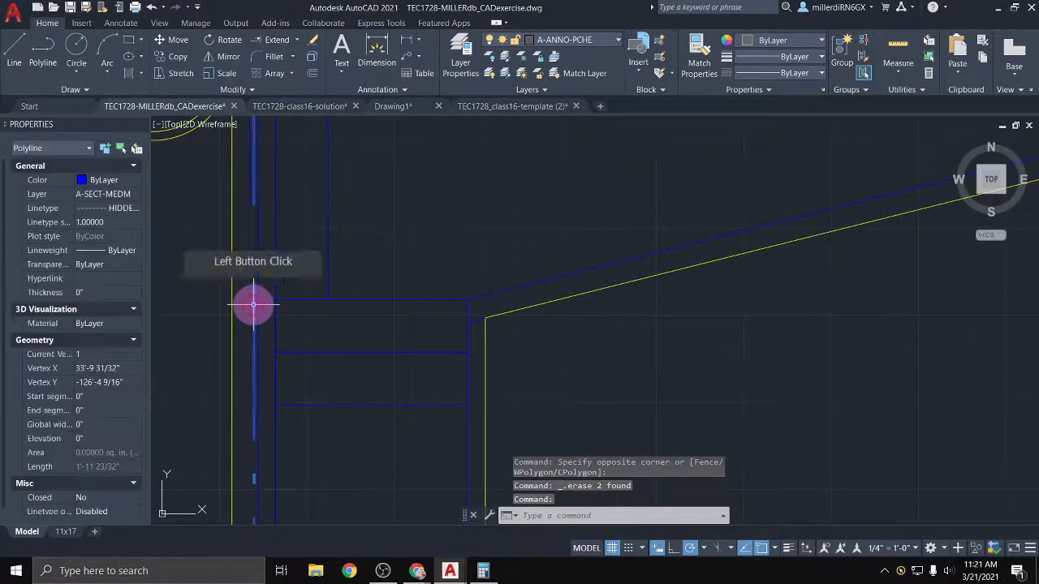
key("Delete")
left_click(251, 186)
key("Delete")
Stretch the lower end of the roof outline to the top corner of the eave edge above the gutter
scroll(251, 194, "down", 4)
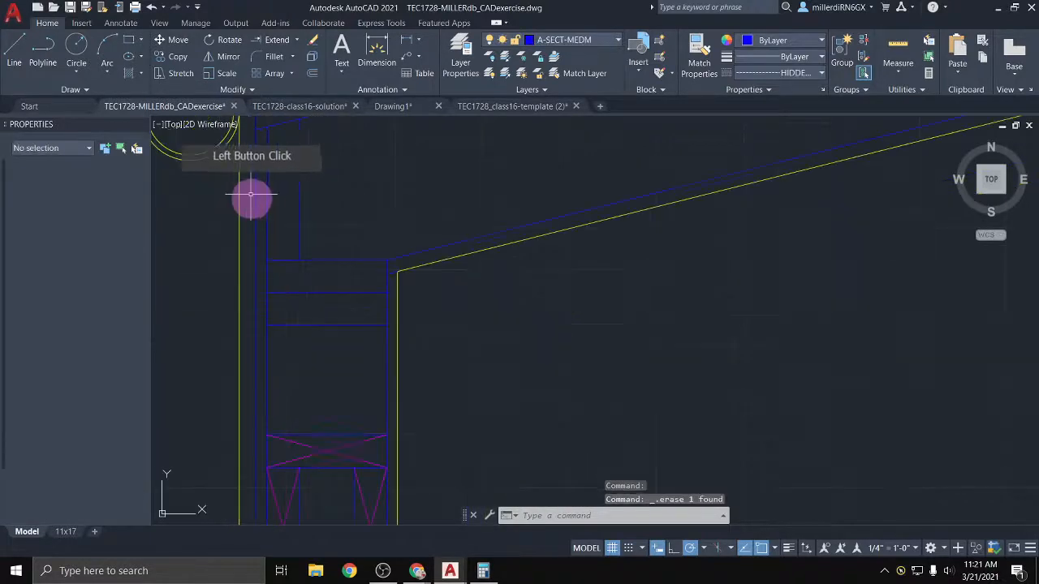
middle_click_drag(262, 143, 267, 260)
scroll(267, 260, "up", 2)
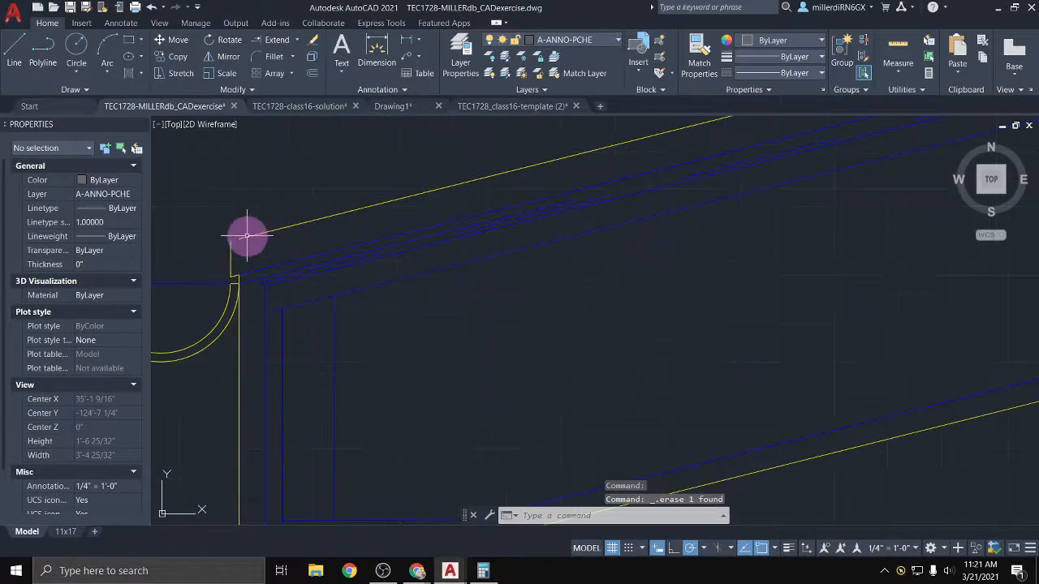
left_click(240, 239)
left_click(238, 241)
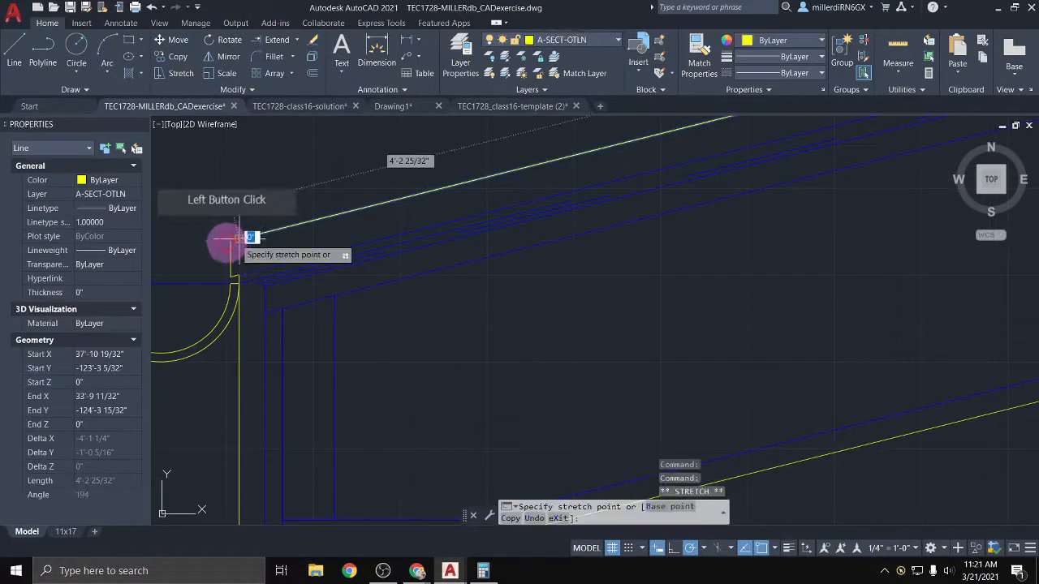
left_click(231, 241)
key("Escape")
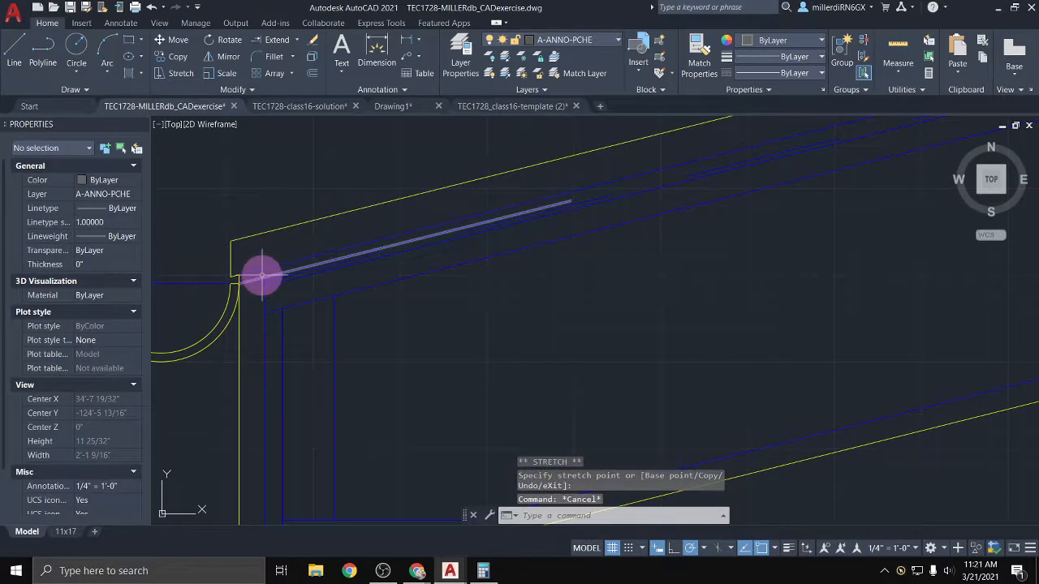
Erase the two dashed sloping lines between the roof layers at the eave
left_click(270, 281)
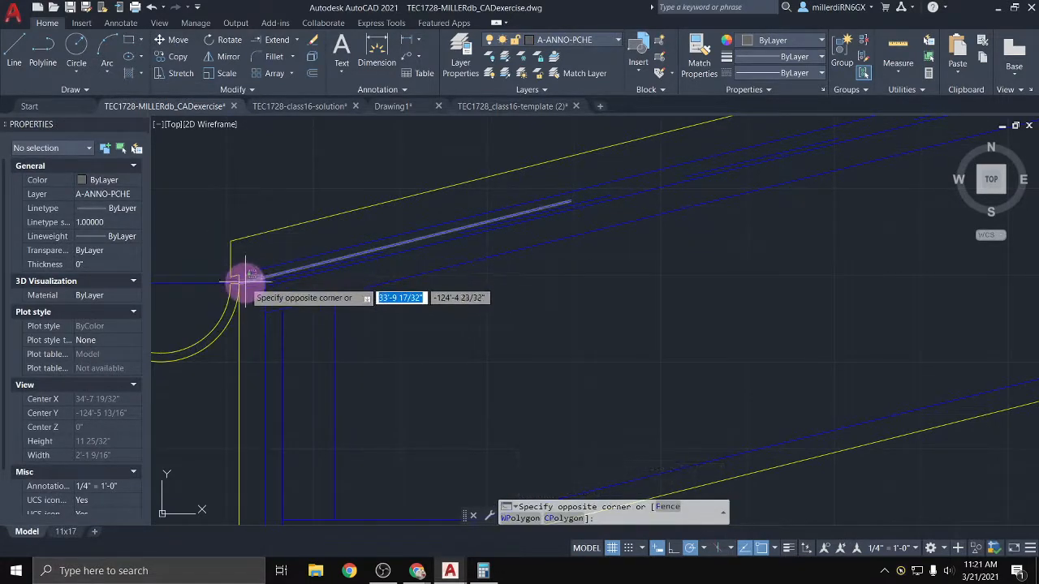
left_click(245, 281)
key("Delete")
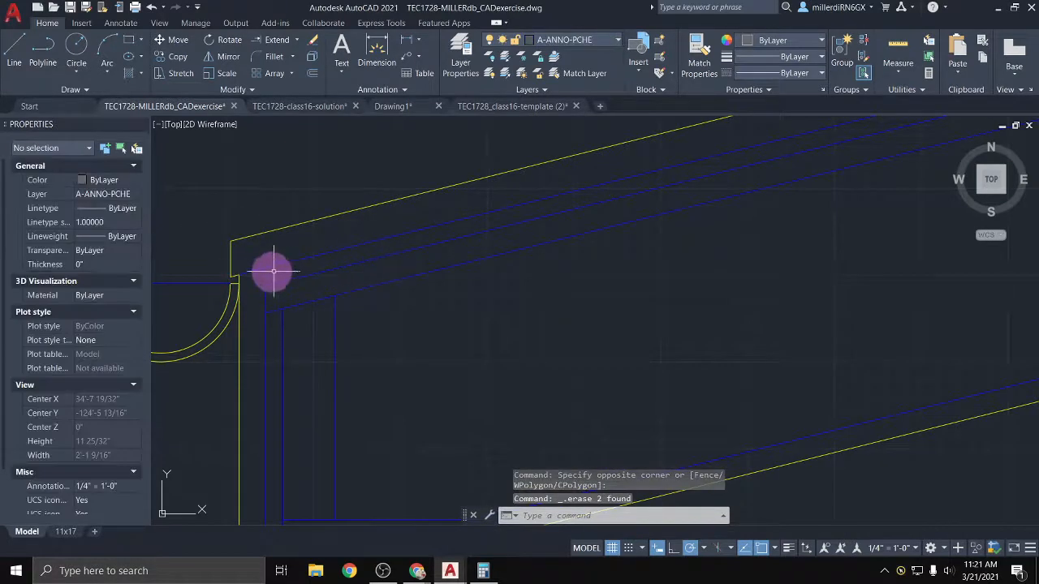
Stretch the top end of the exterior sheathing's vertical line up to the upper sloping line of the roof sheathing
left_click(264, 277)
left_click(264, 271)
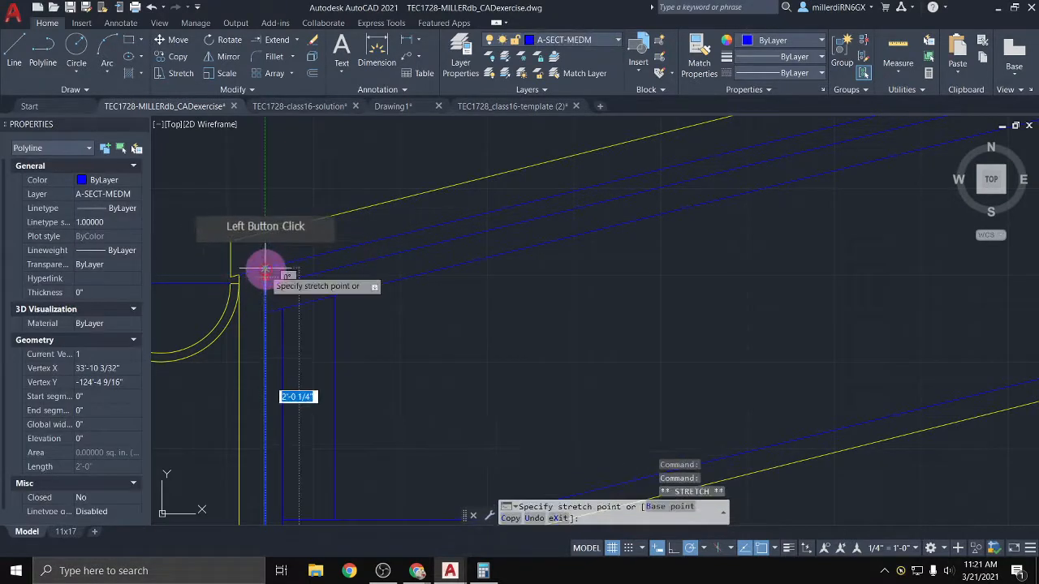
left_click(313, 347)
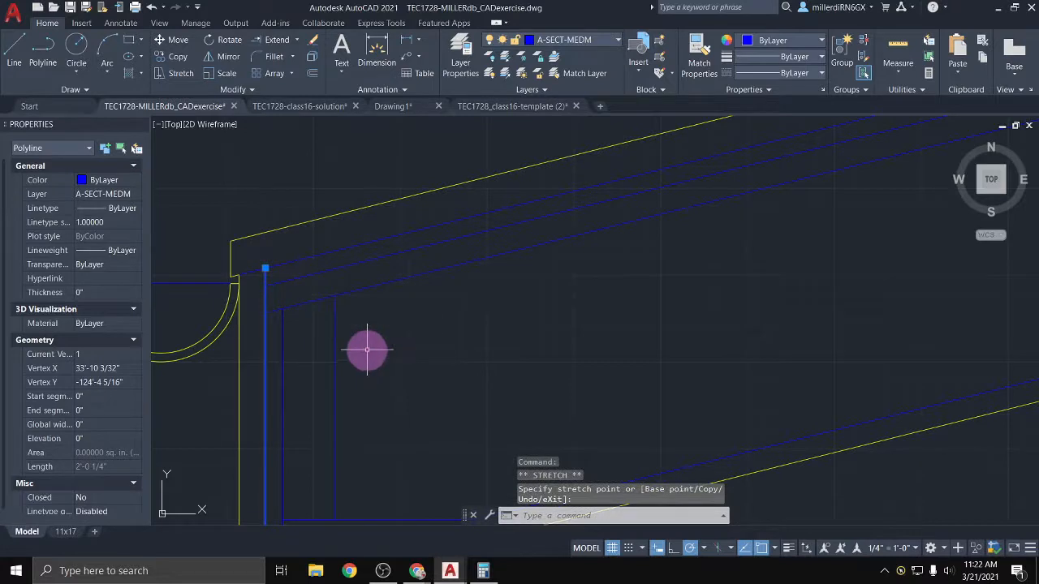
key("Escape")
Erase the cross lines inside the horizontal plate on top of the window header
scroll(366, 347, "down", 3)
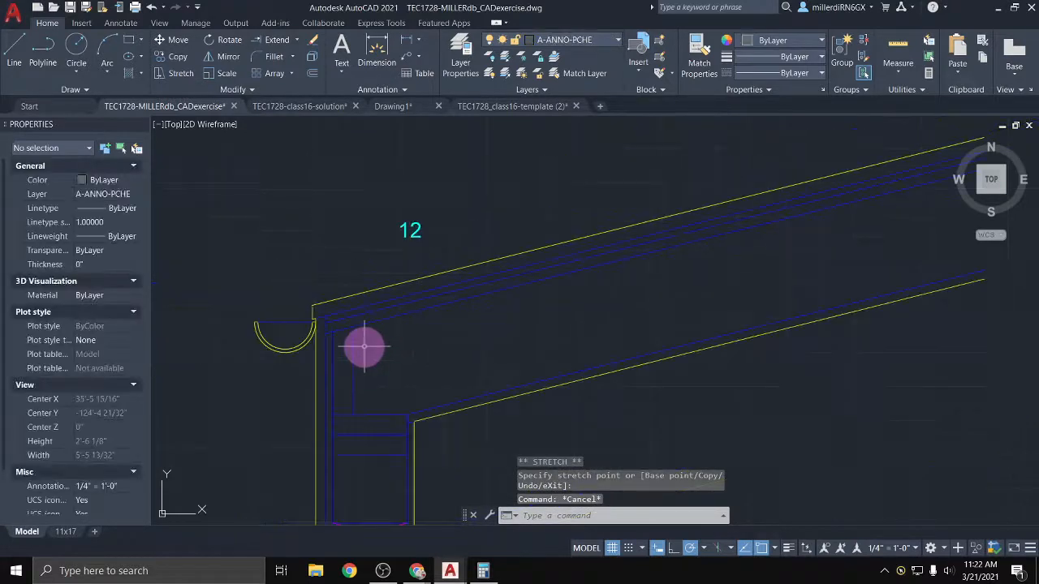
scroll(421, 356, "down", 2)
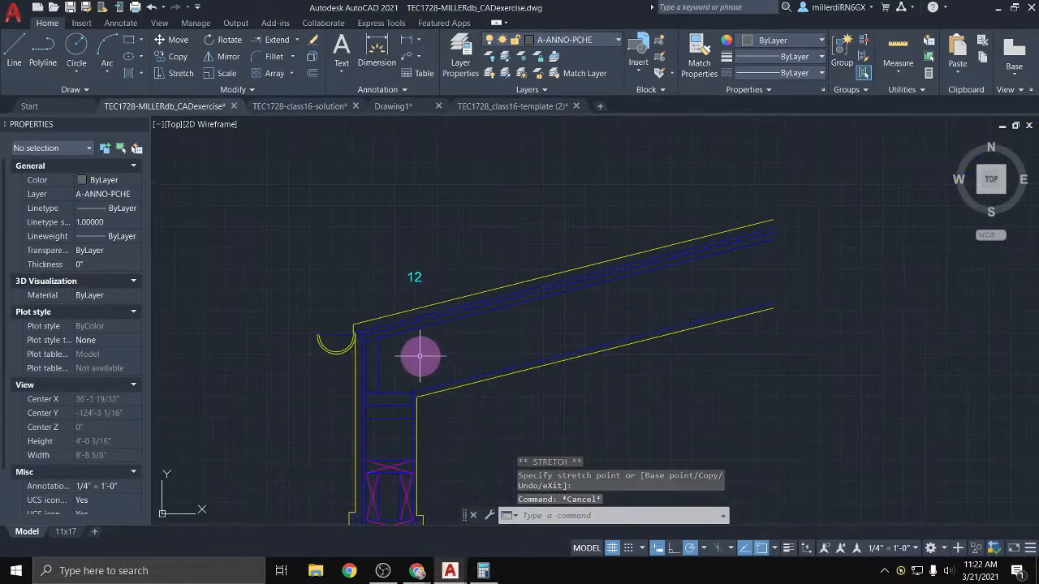
scroll(418, 355, "down", 1)
middle_click_drag(420, 363, 401, 234)
scroll(377, 300, "up", 2)
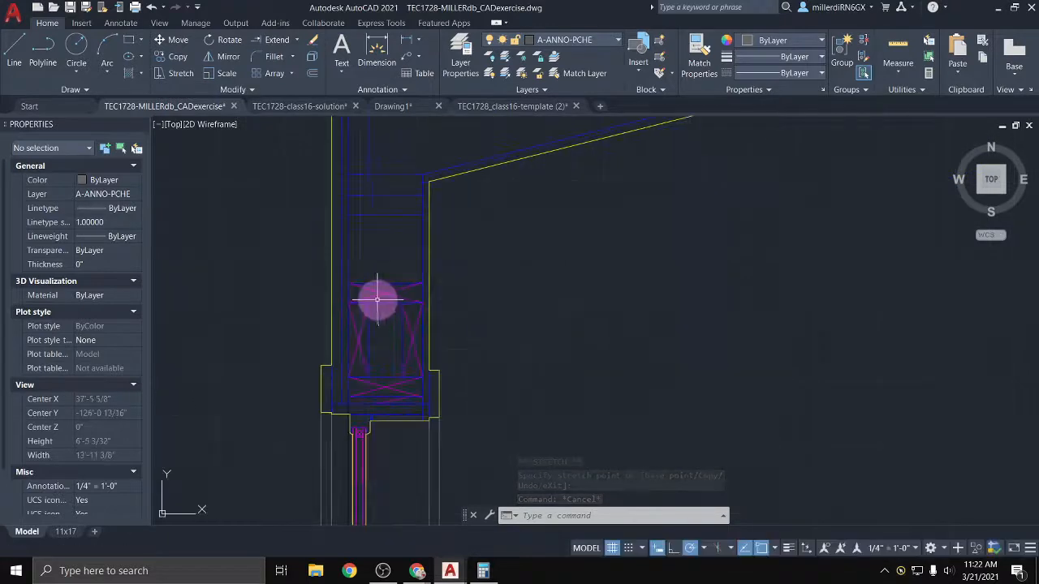
left_click(385, 294)
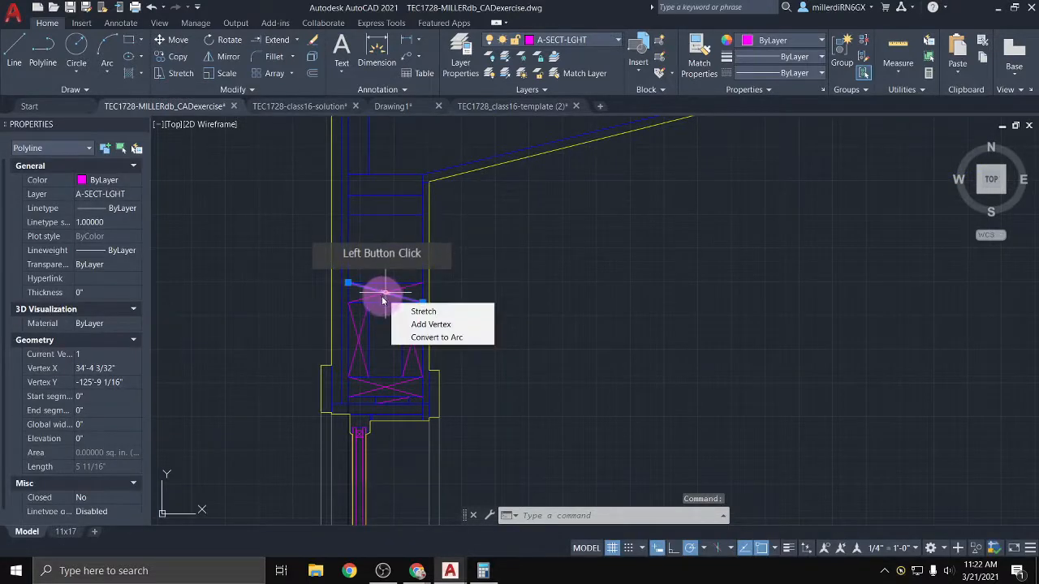
left_click(385, 295)
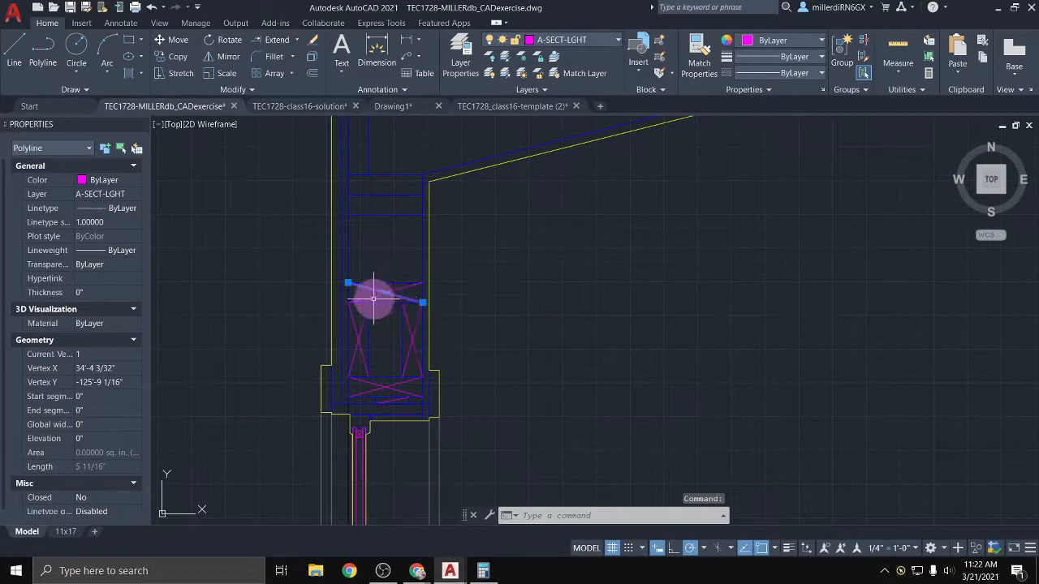
left_click(360, 331)
Erase the cross lines inside the window header's exterior member
scroll(359, 332, "up", 2)
left_click(358, 339)
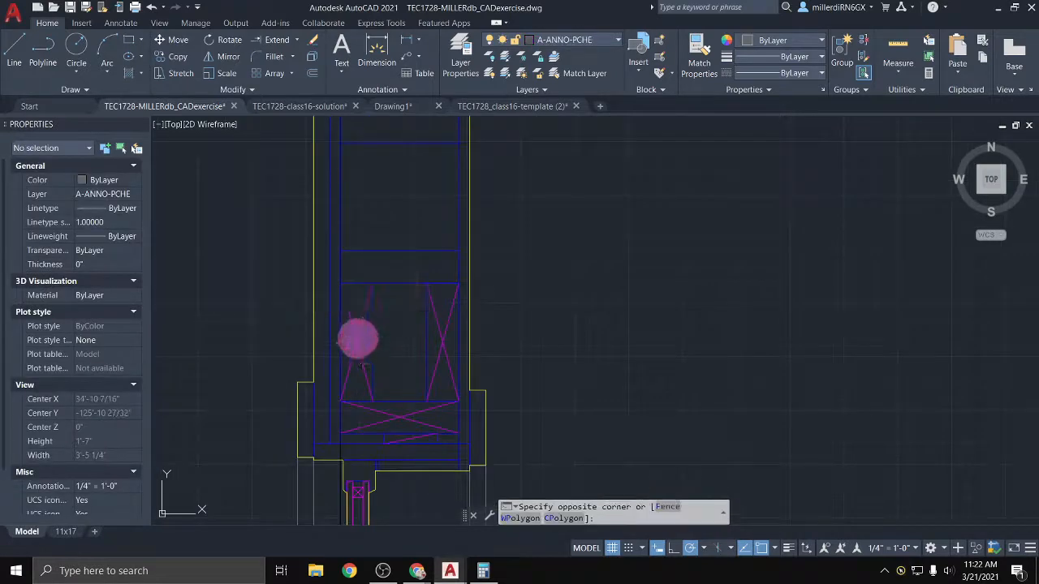
left_click(350, 326)
left_click(415, 438)
key("Delete")
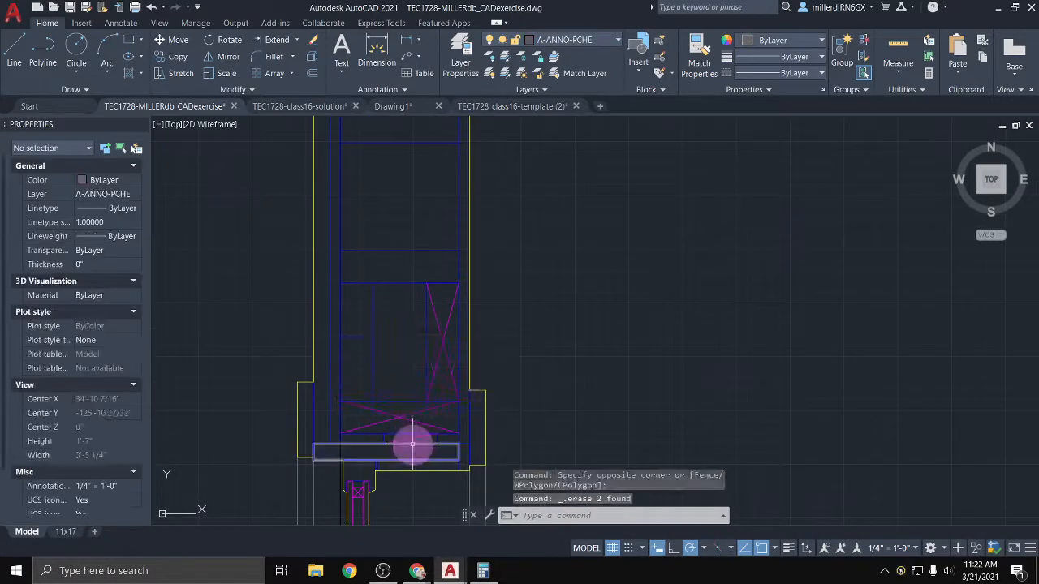
Erase the cross lines inside the plate below the window header and the single diagonal line just beneath it
left_click(409, 439)
left_click(406, 436)
key("Delete")
left_click(396, 419)
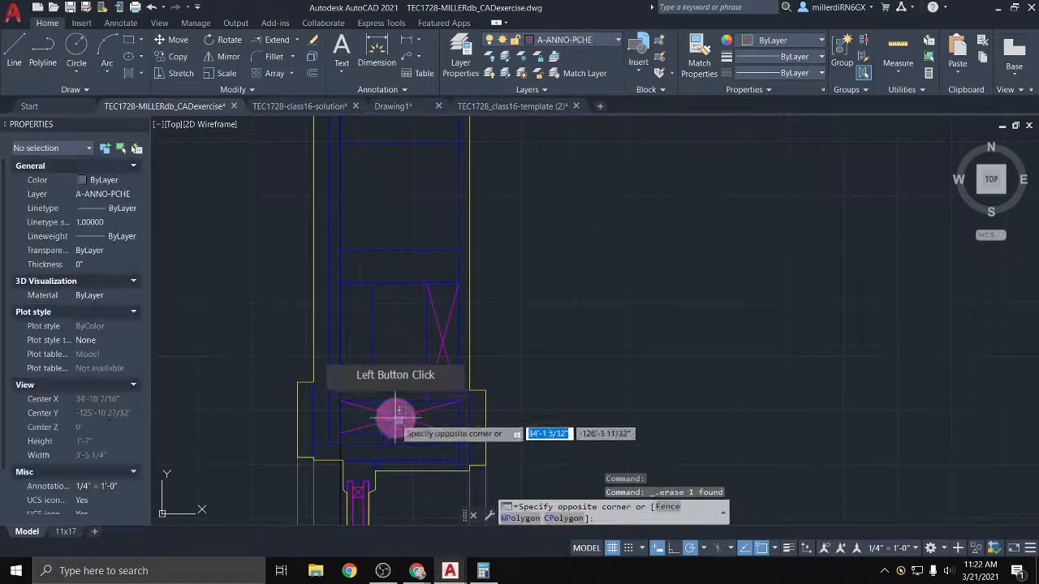
left_click(394, 416)
key("Delete")
Erase the cross lines inside the window header's interior member
left_click(439, 339)
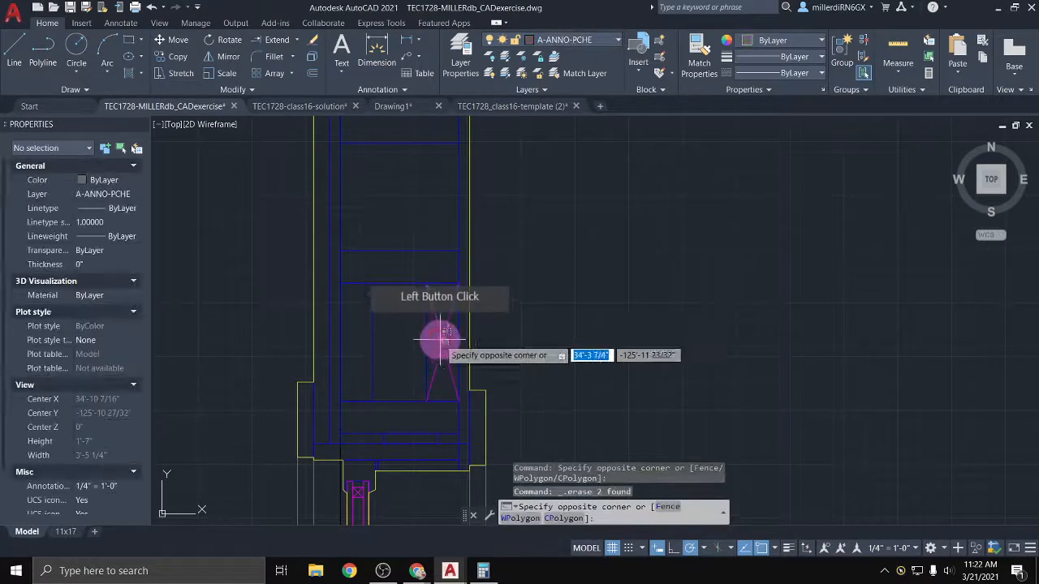
left_click(438, 337)
key("Delete")
Examine the simplified wall section from the window head down to the foundation, alongside the neighbouring south elevation
scroll(435, 342, "down", 5)
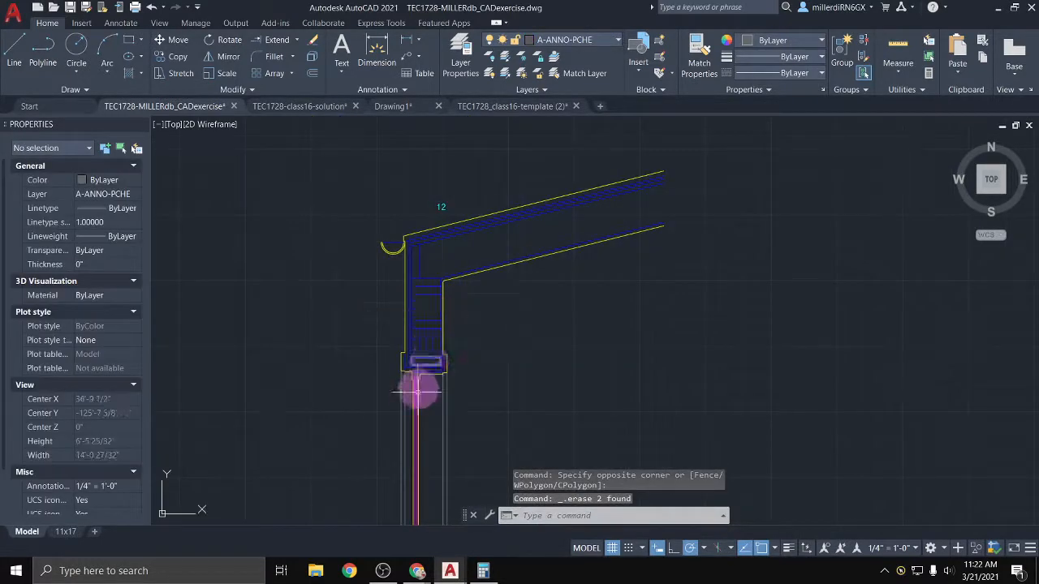
scroll(414, 386, "up", 5)
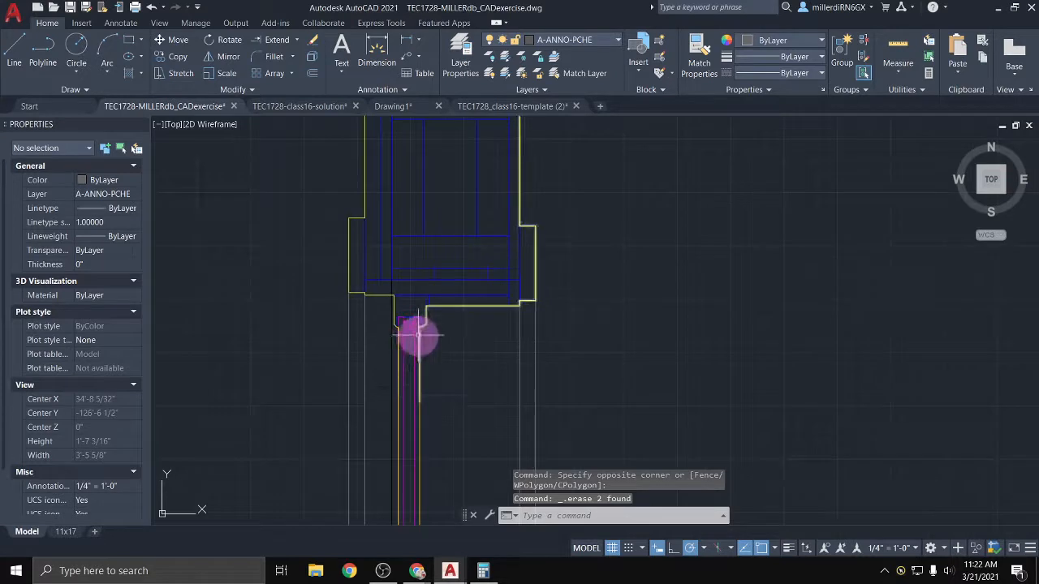
scroll(419, 395, "down", 2)
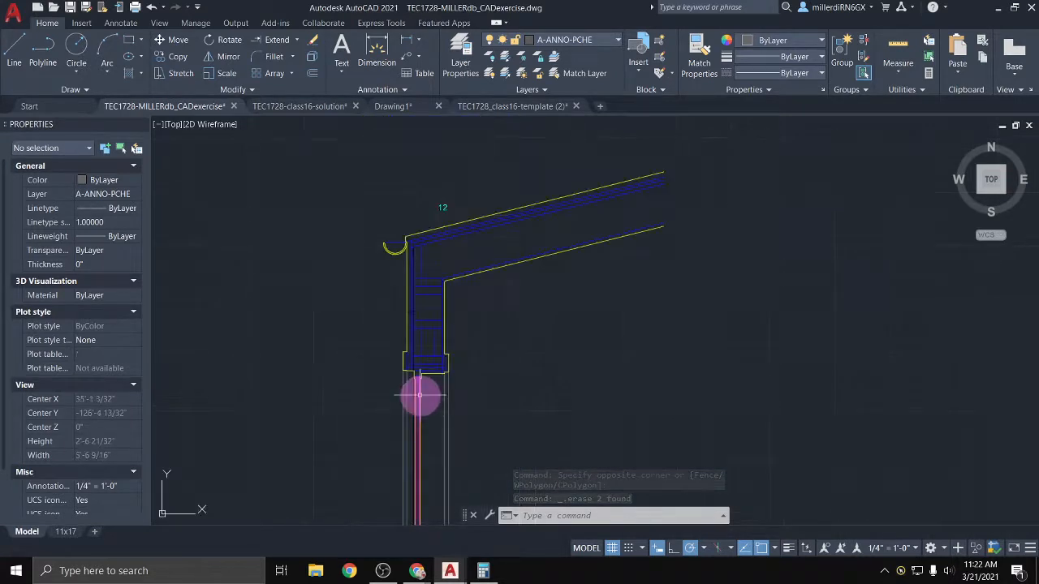
scroll(476, 389, "down", 3)
middle_click_drag(470, 378, 400, 200)
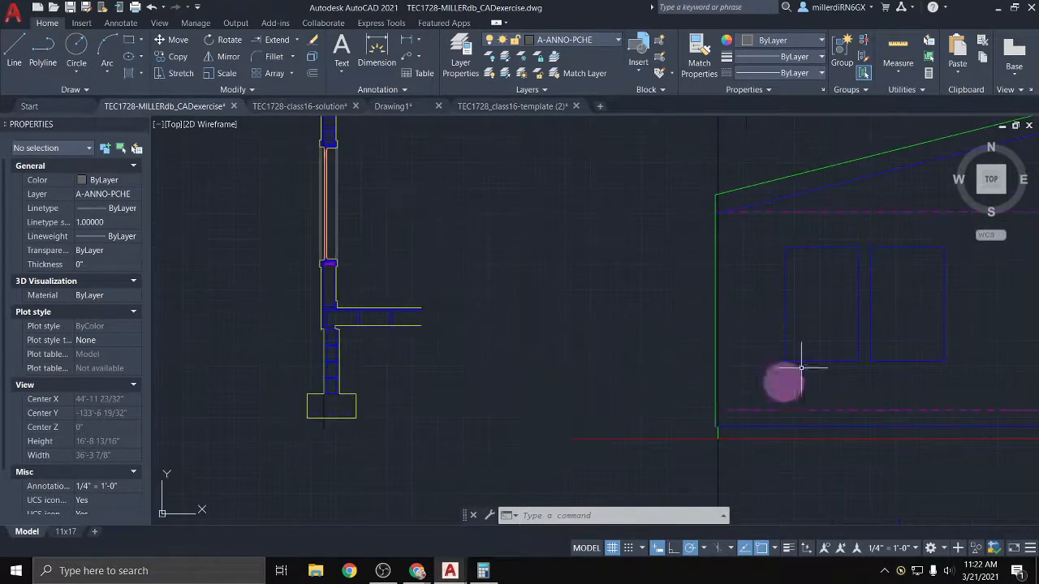
scroll(339, 312, "up", 4)
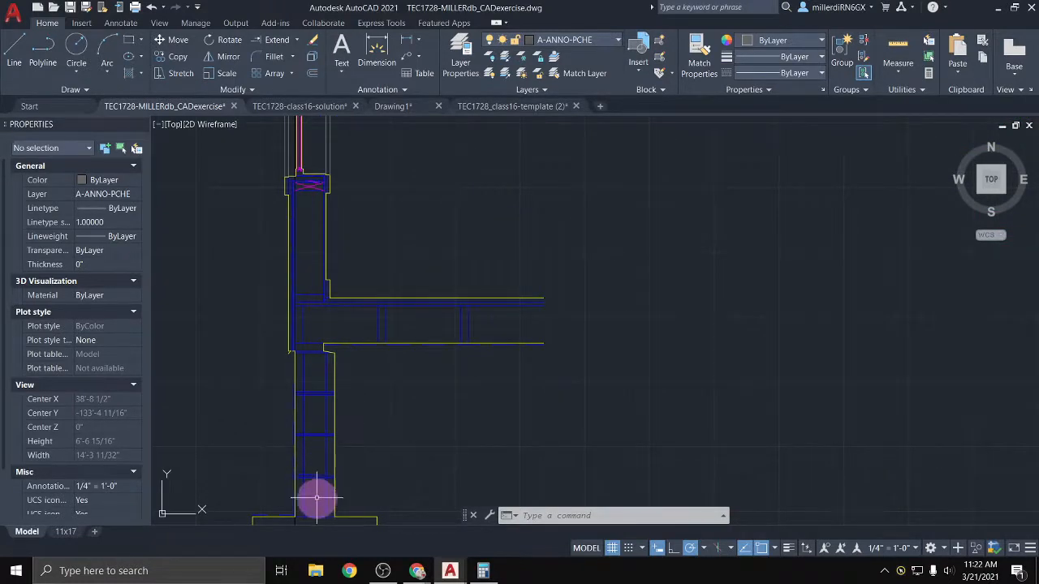
scroll(317, 498, "down", 8)
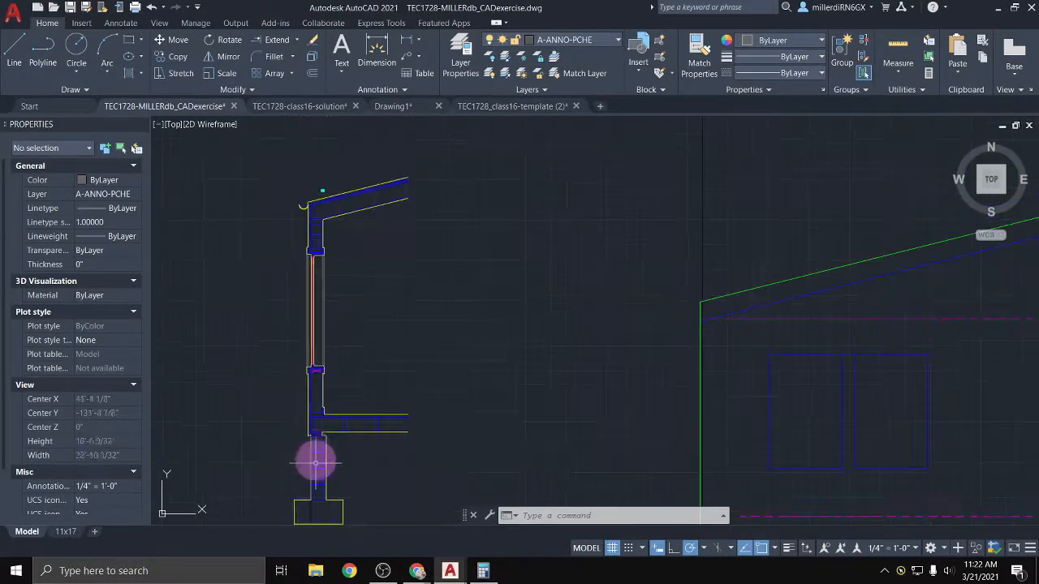
left_click(238, 230)
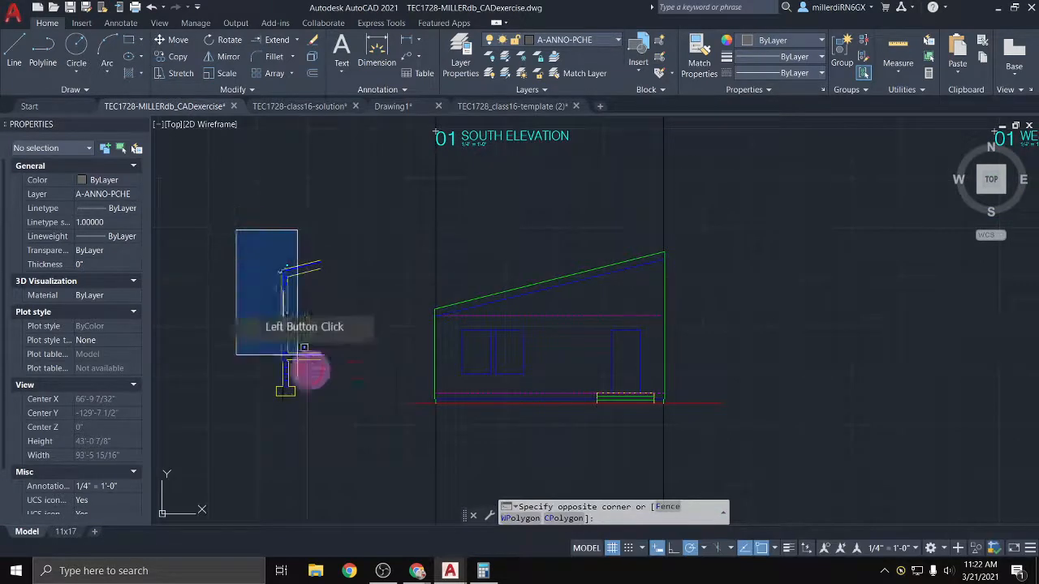
left_click(350, 408)
scroll(243, 361, "up", 10)
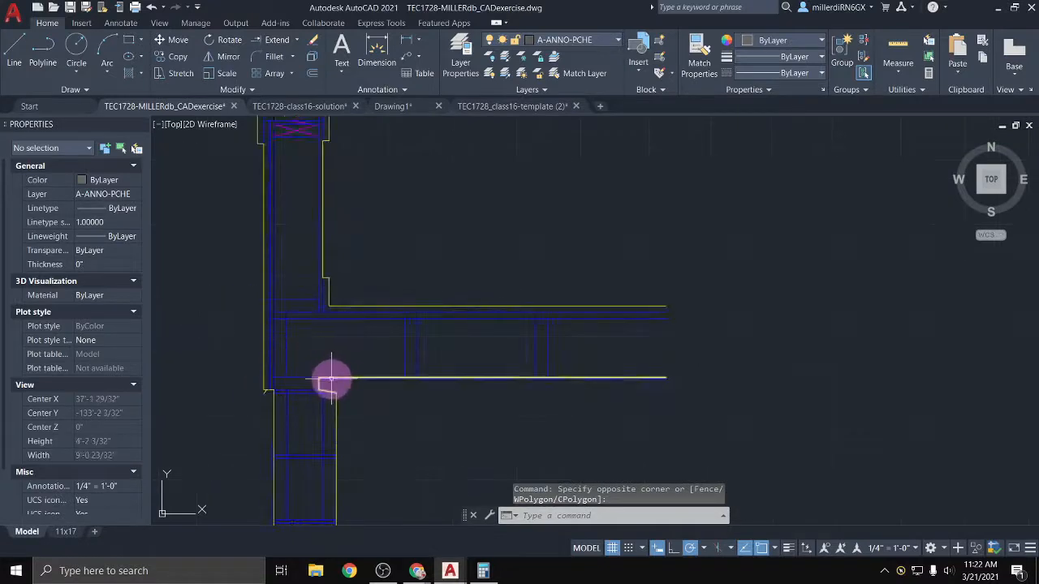
Erase the two small leftover line pieces where the exterior wall outline meets the top of the foundation wall
left_click(262, 383)
key("Delete")
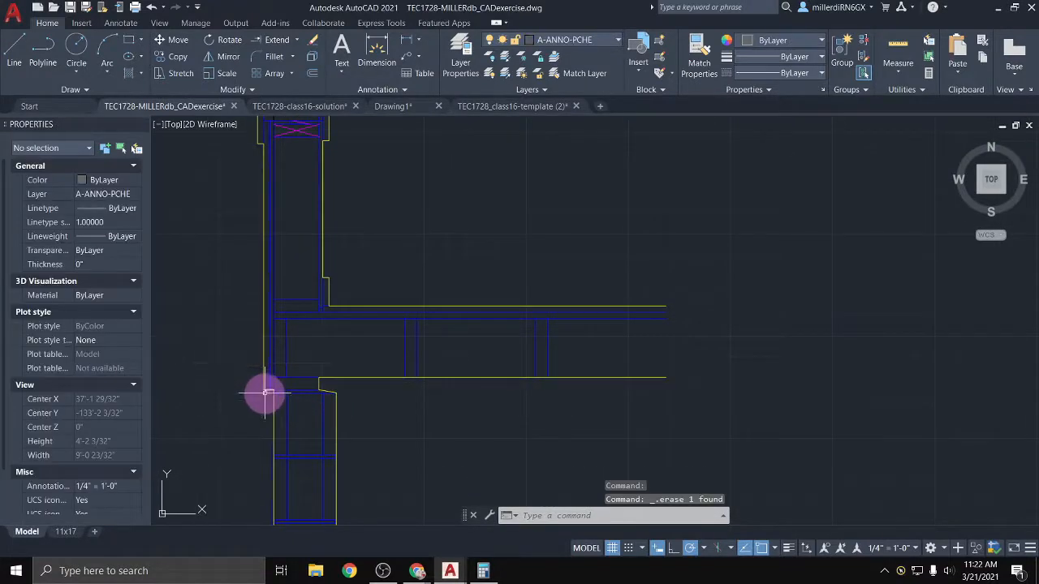
left_click(264, 429)
key("Delete")
Stretch the lower end of the exterior wall outline horizontally to the top corner of the foundation wall
scroll(258, 392, "up", 4)
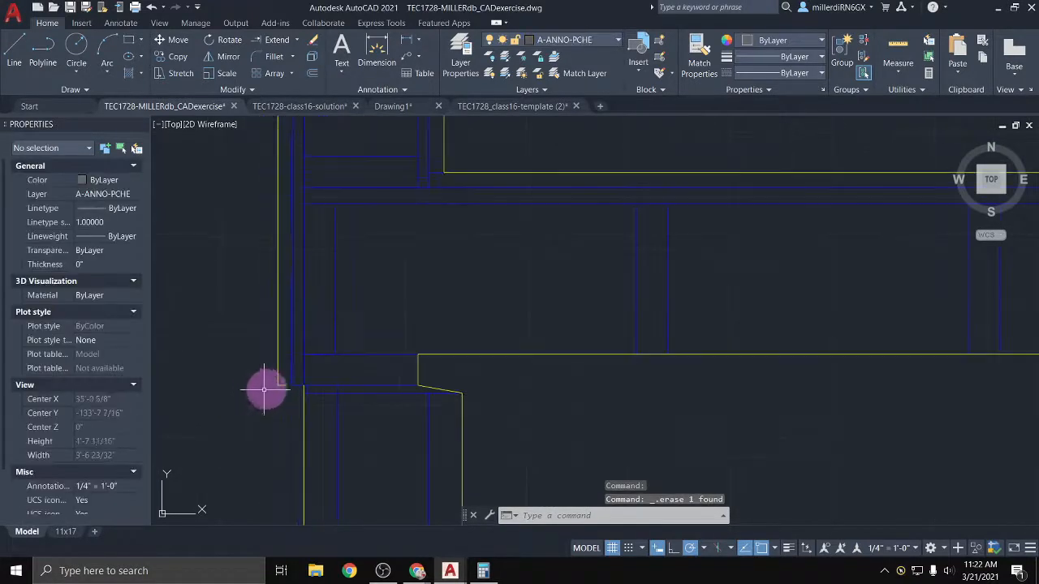
left_click(278, 384)
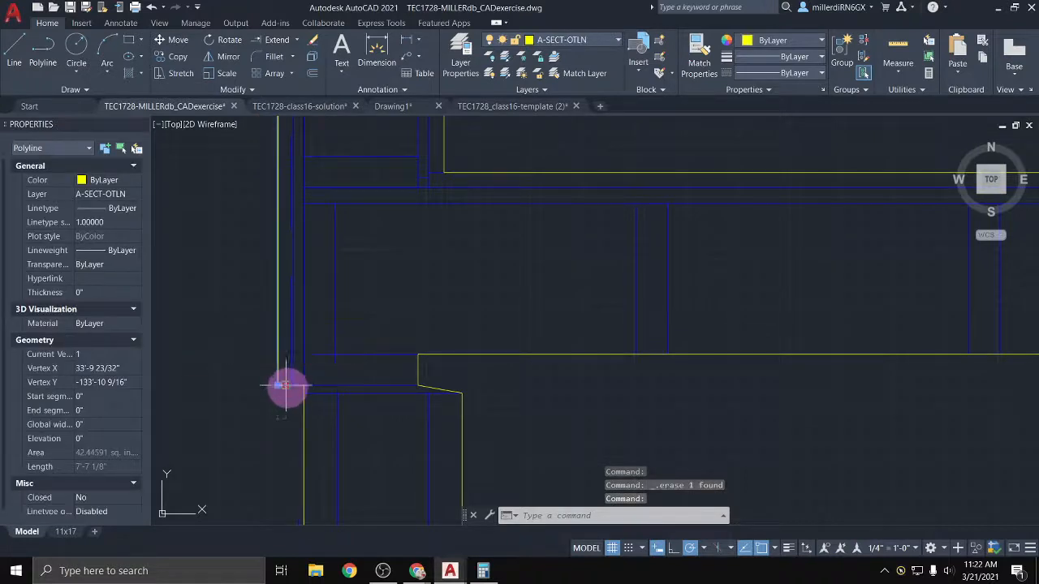
left_click(289, 384)
key("Escape")
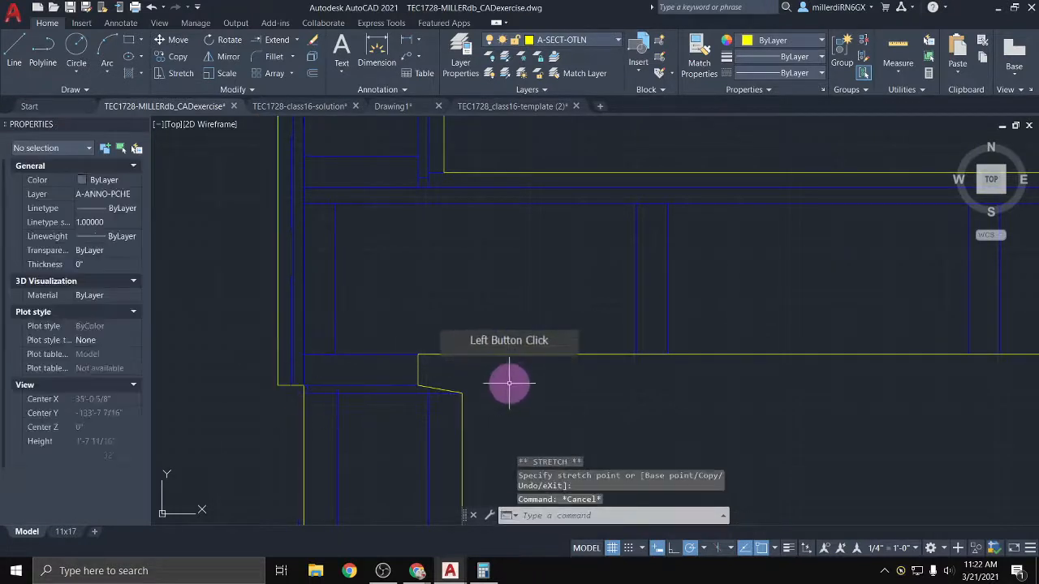
Erase the stray multileader just above the roof edge of the wall section
scroll(502, 383, "down", 5)
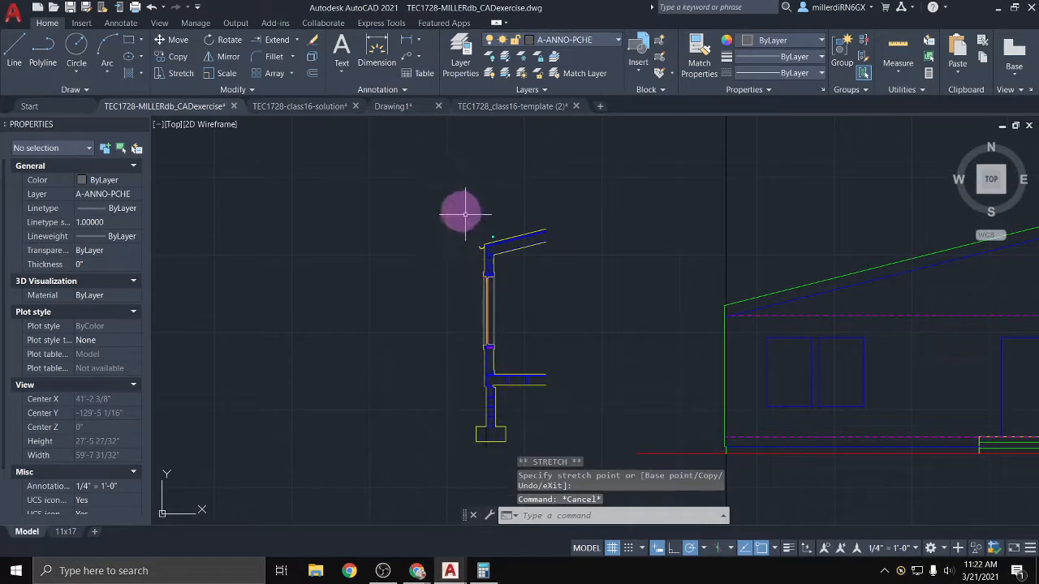
left_click(493, 237)
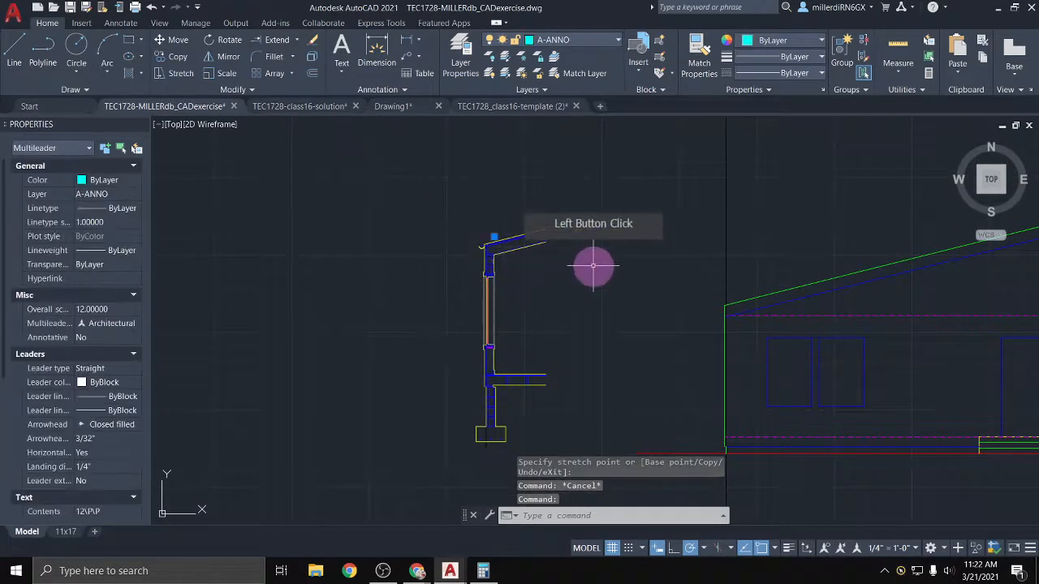
key("Delete")
Move the entire wall section from the bottom outer corner of its siding to the matching lower corner of the elevation's exterior wall
left_click(437, 182)
left_click(578, 448)
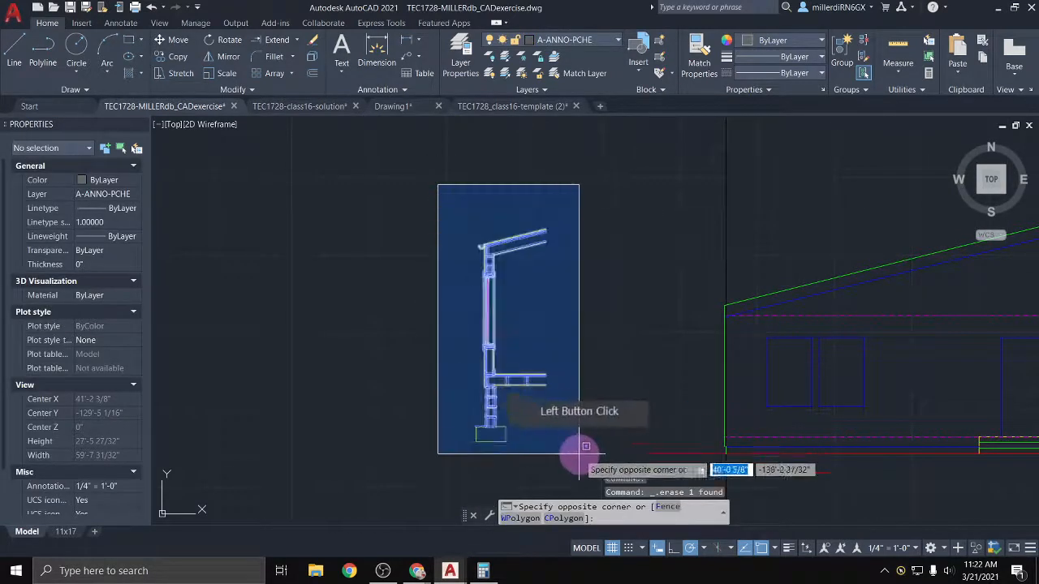
scroll(523, 446, "up", 4)
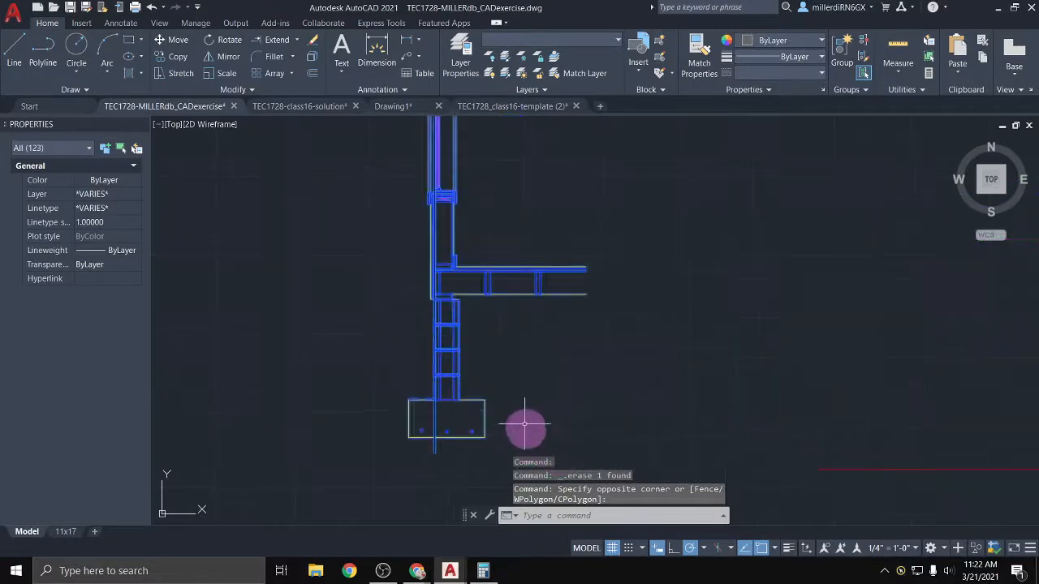
left_click(172, 44)
scroll(317, 225, "up", 3)
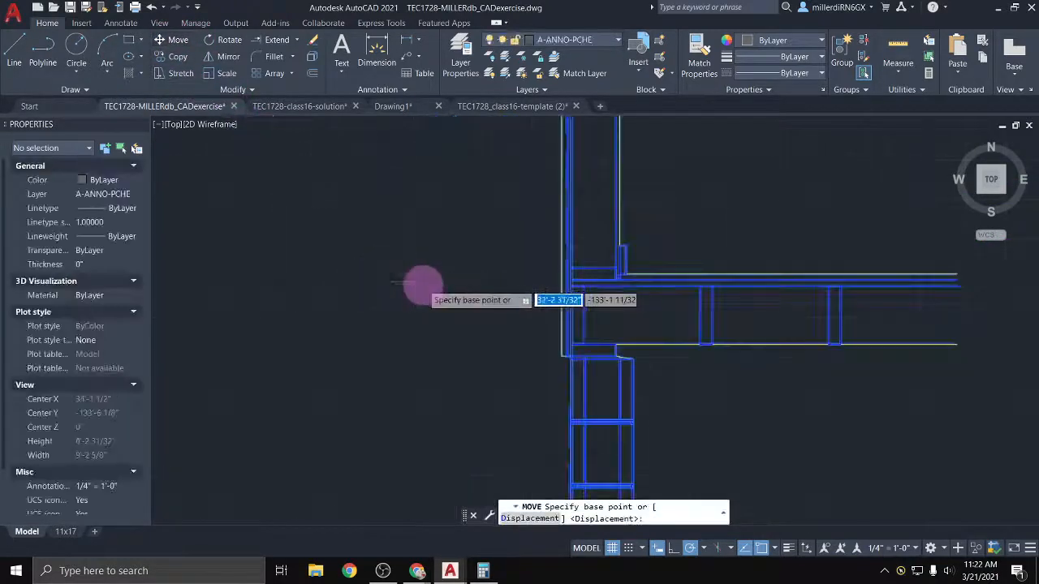
scroll(343, 283, "up", 2)
scroll(641, 396, "up", 2)
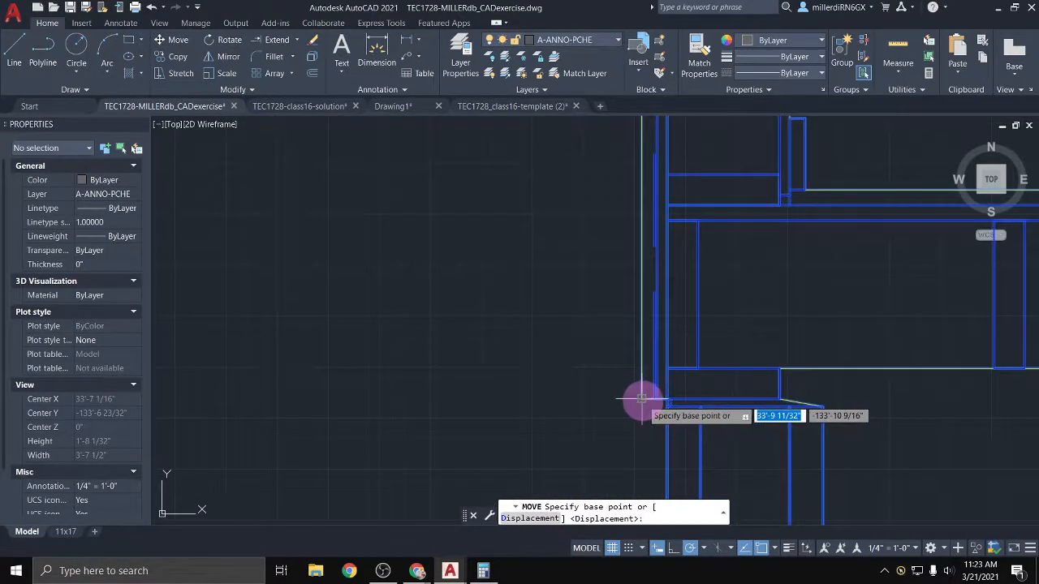
left_click(641, 398)
scroll(617, 382, "down", 5)
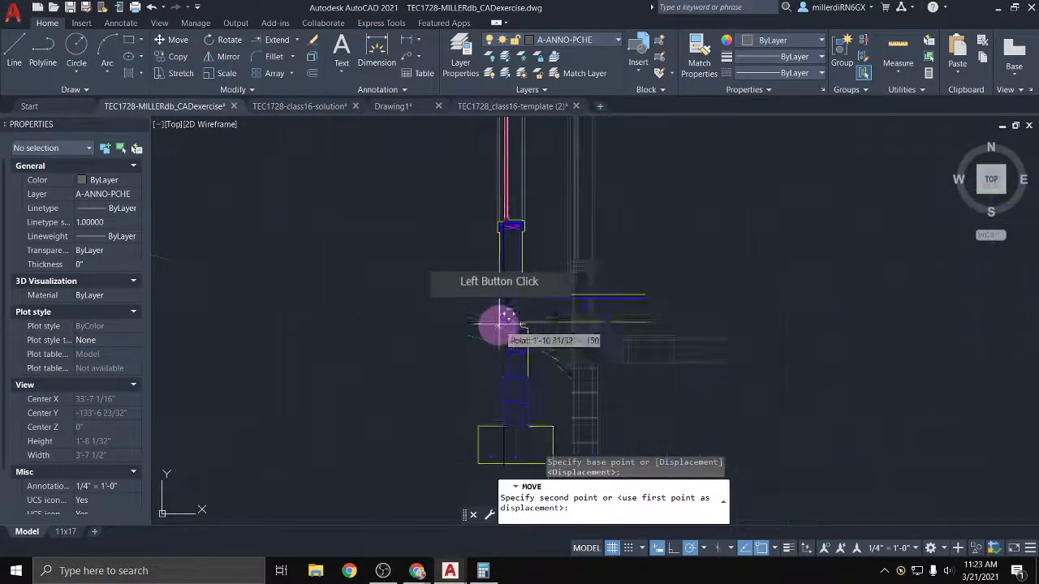
scroll(487, 283, "up", 1)
scroll(519, 381, "up", 4)
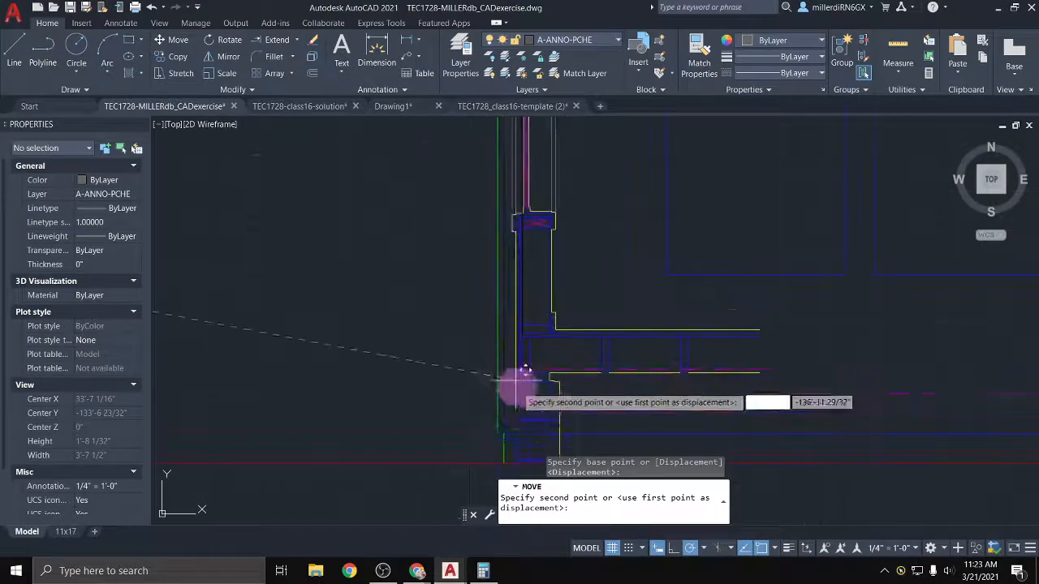
left_click(498, 430)
left_click(93, 469)
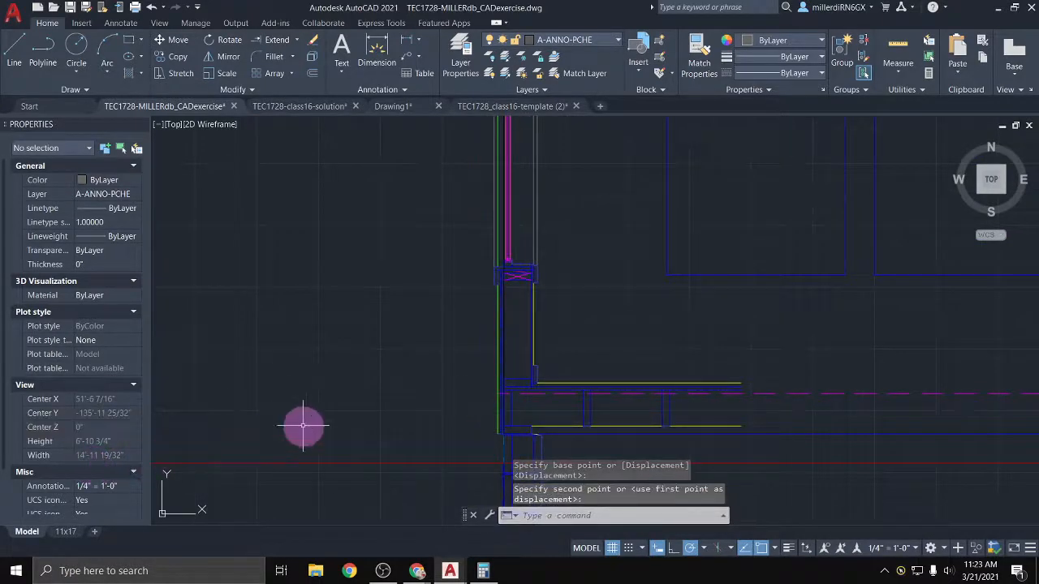
Erase the elevation's green sloping roof line above the placed wall section
scroll(310, 422, "down", 5)
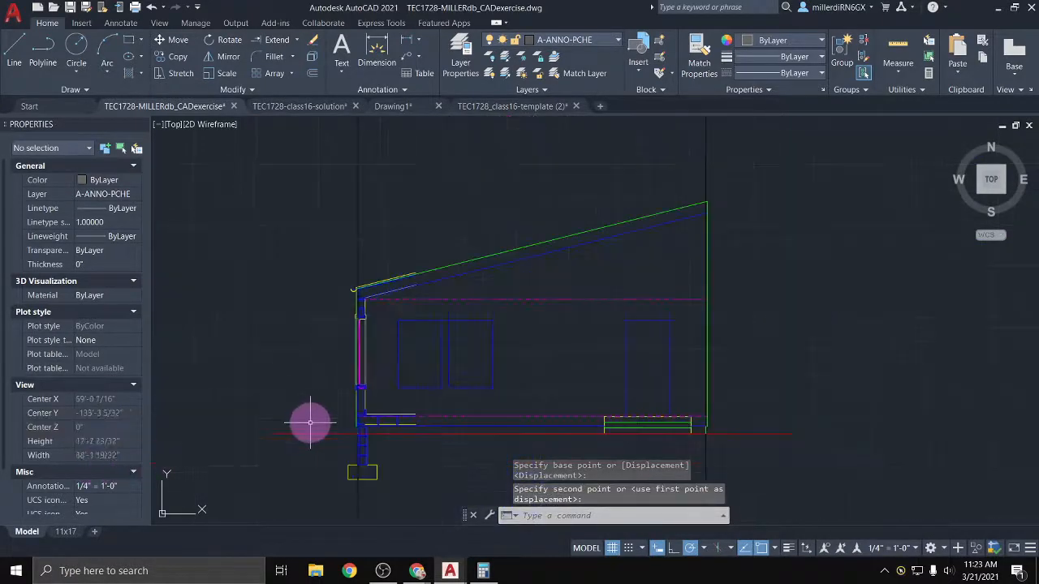
left_click(439, 269)
key("Delete")
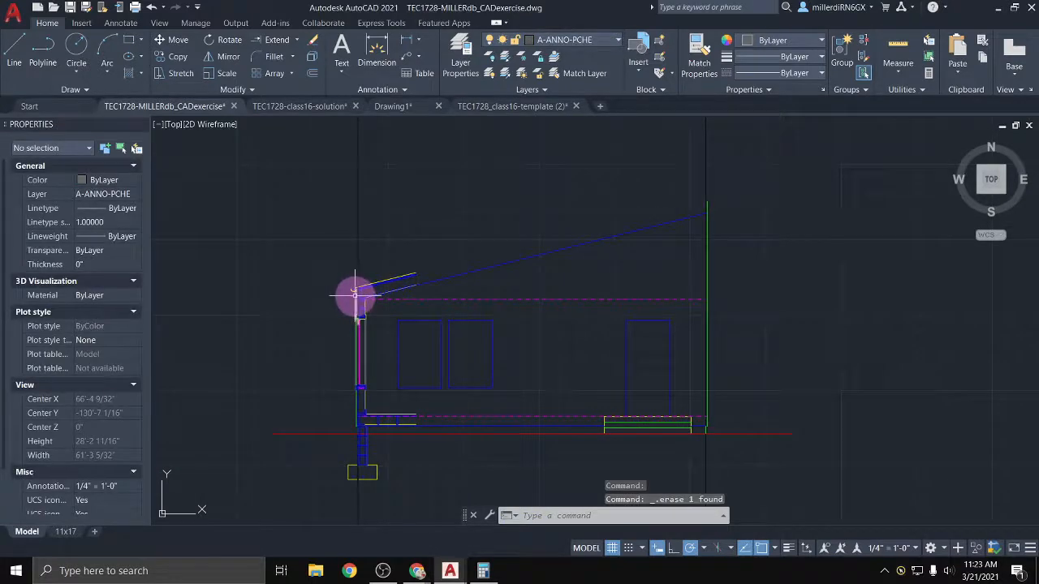
Examine how the wall section's exterior lines coincide with the elevation's wall line from the roof edge down to the foundation
left_click(354, 295)
scroll(368, 313, "up", 4)
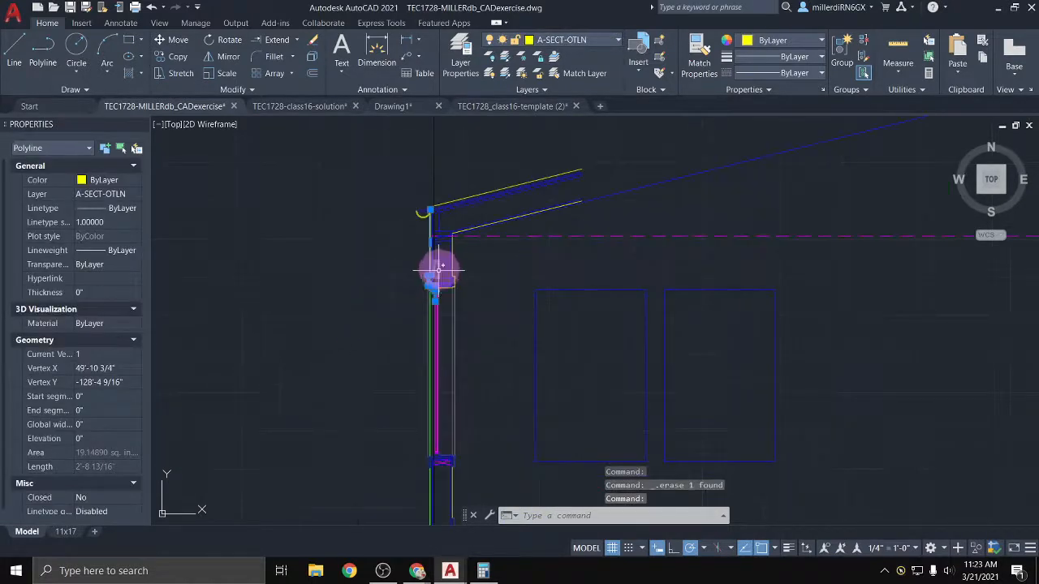
key("Escape")
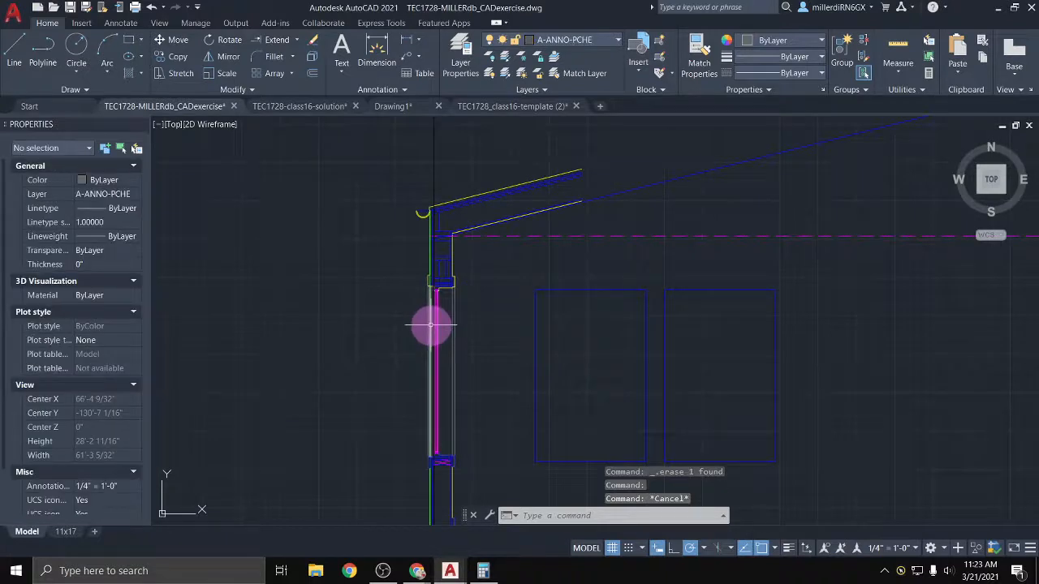
scroll(431, 324, "up", 3)
left_click(431, 307)
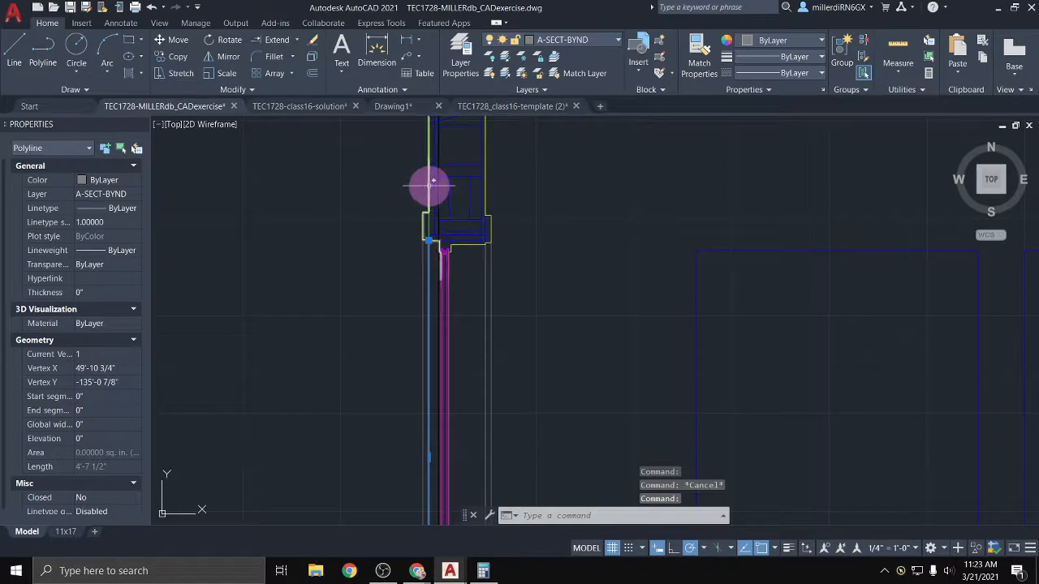
key("Escape")
left_click(428, 186)
key("Escape")
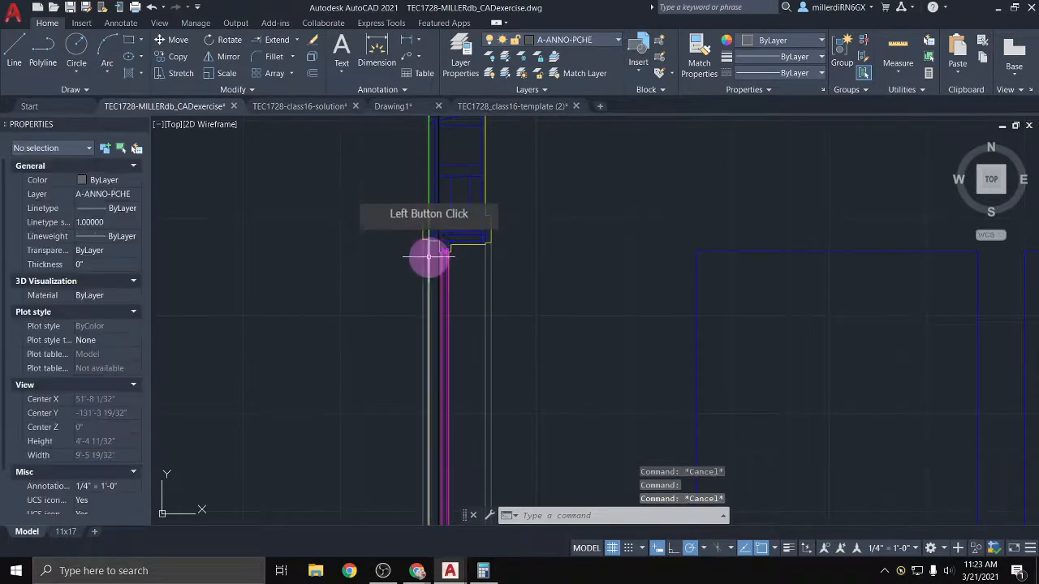
scroll(420, 234, "down", 4)
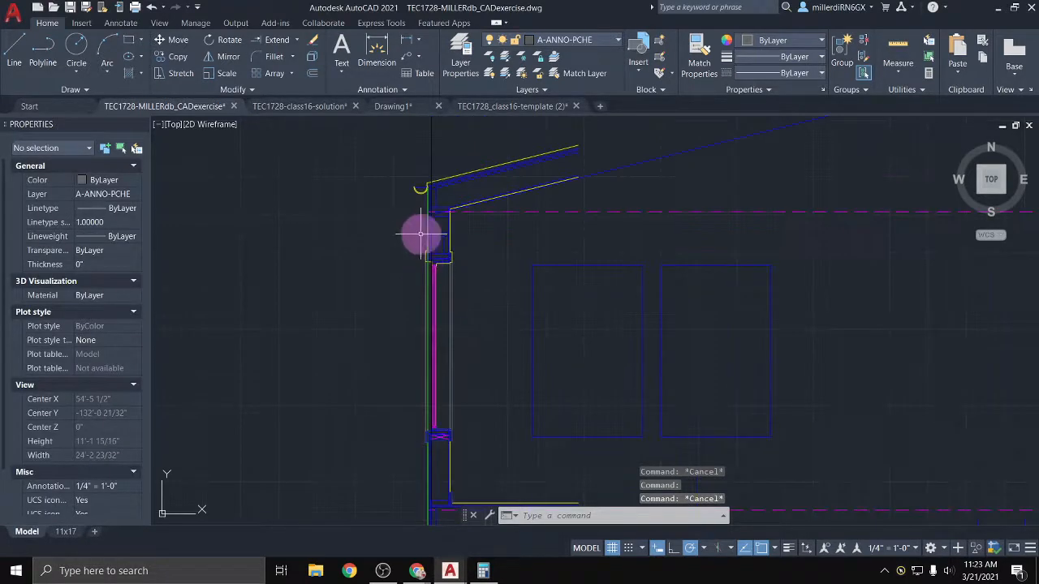
middle_click_drag(417, 357, 404, 159)
scroll(409, 315, "up", 4)
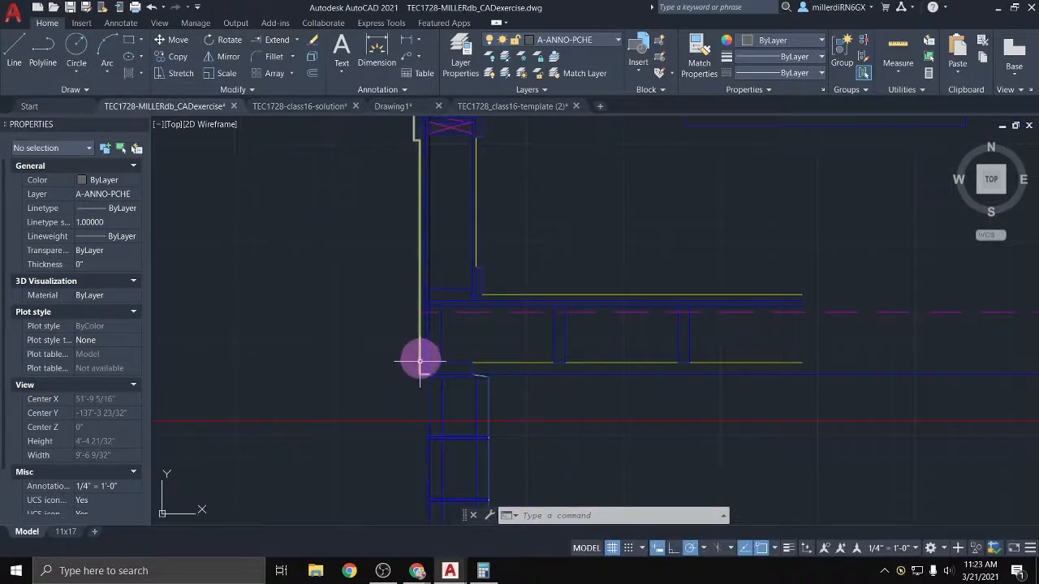
scroll(417, 390, "down", 6)
Erase the dashed floor and ceiling lines together with the window and door outlines between them
middle_click_drag(559, 370, 336, 352)
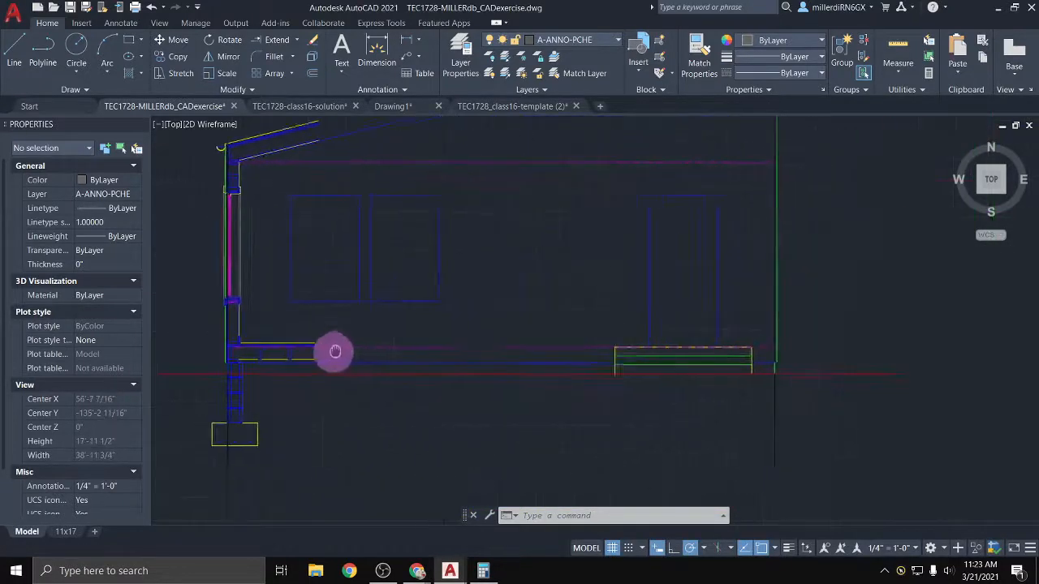
left_click(410, 347)
key("Delete")
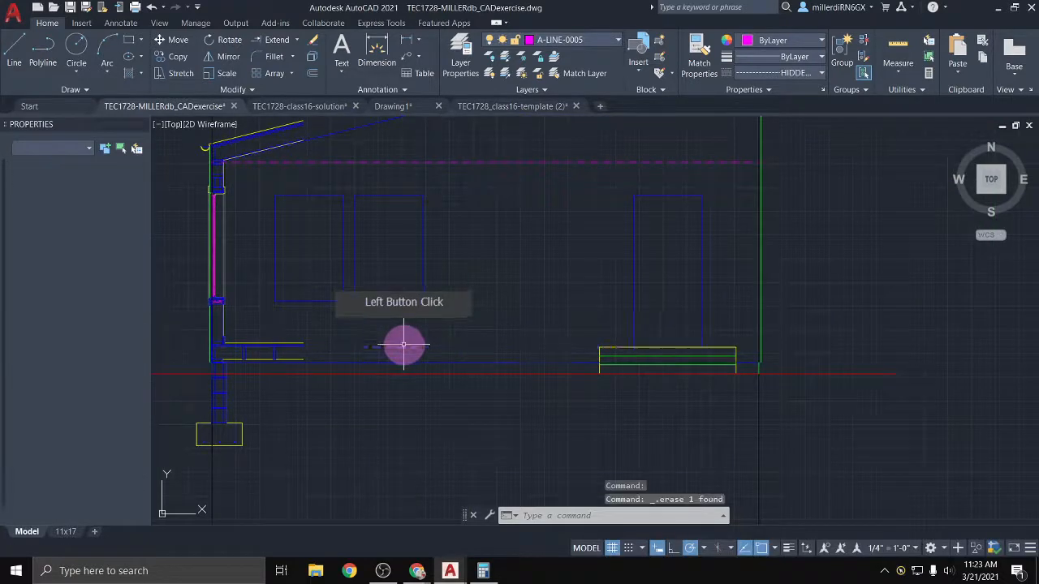
left_click(775, 312)
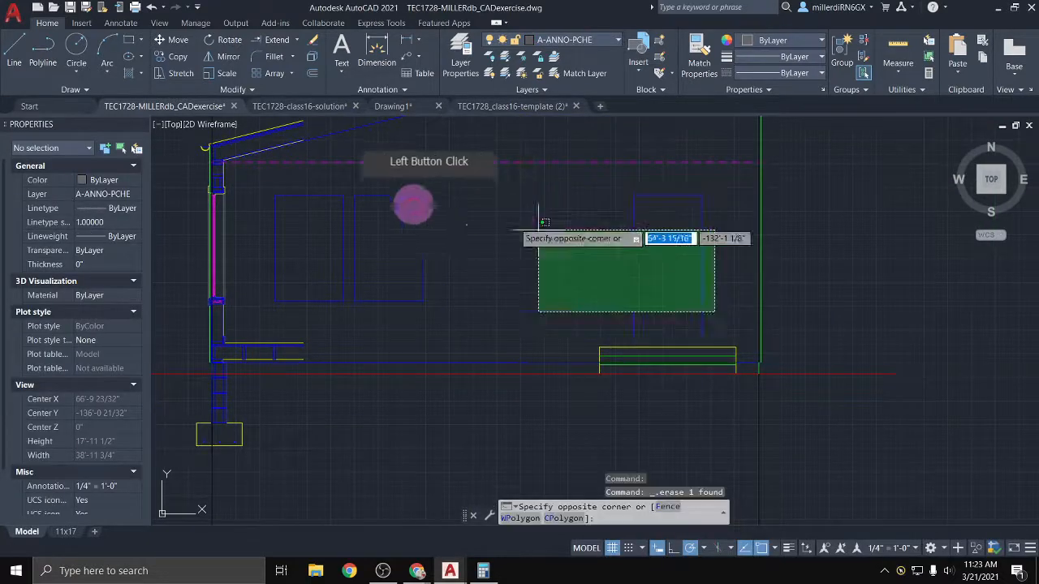
left_click(276, 193)
key("Delete")
left_click(403, 162)
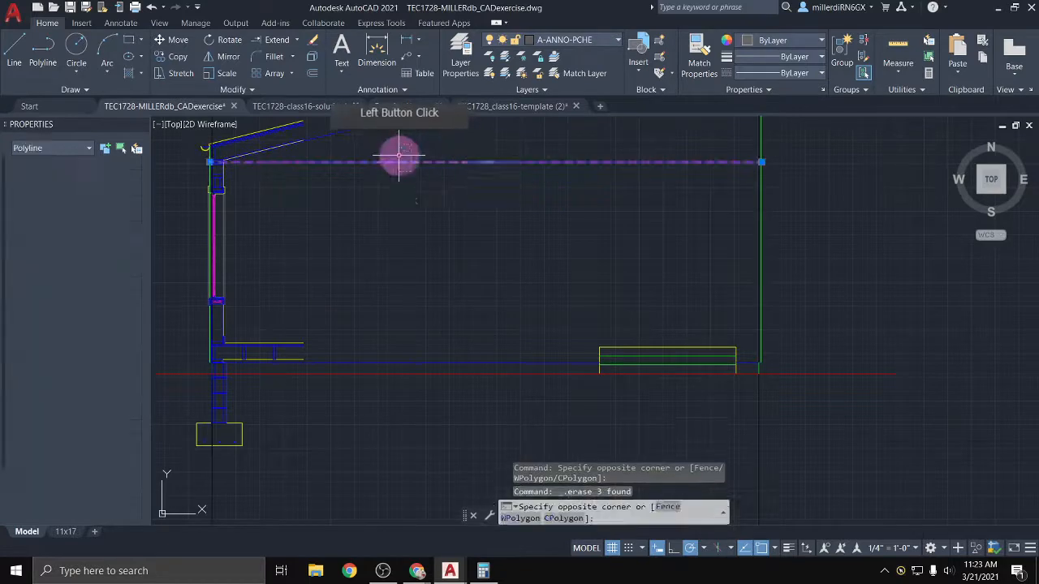
key("Delete")
Erase the entry steps and the remaining horizontal blue line at the base of the elevation
left_click(598, 319)
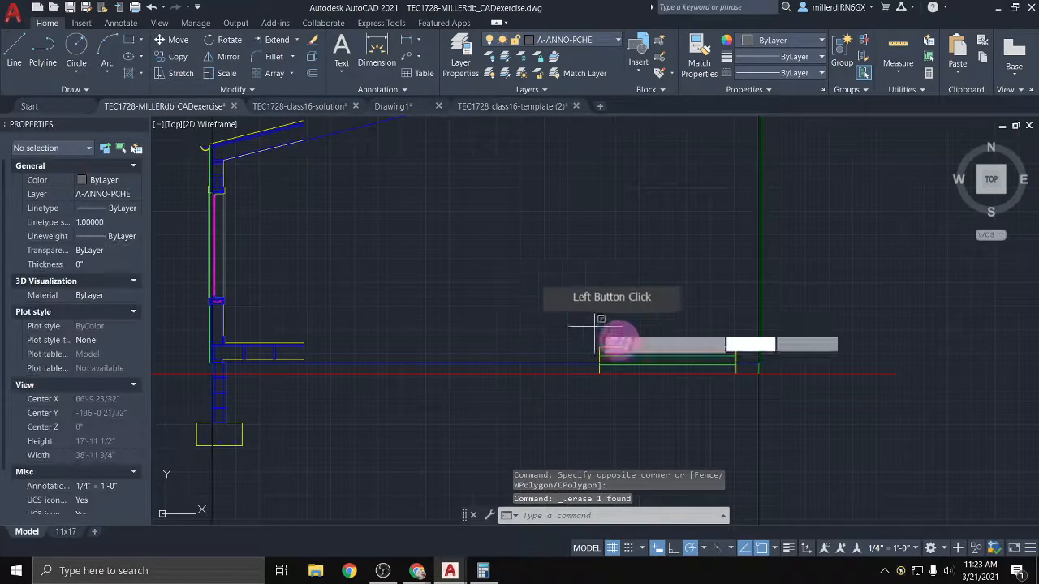
left_click(741, 398)
key("Delete")
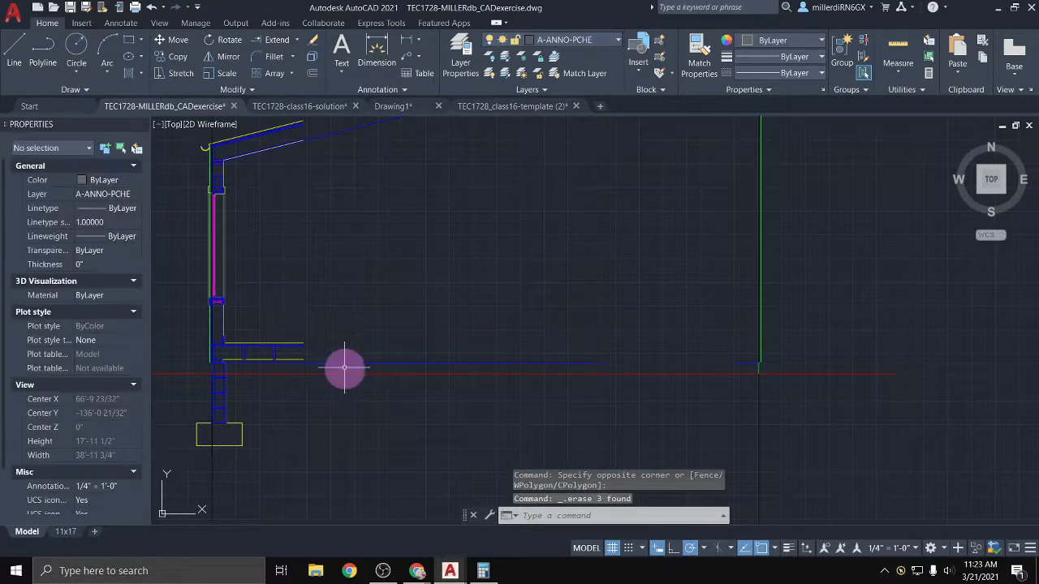
left_click(340, 363)
key("Delete")
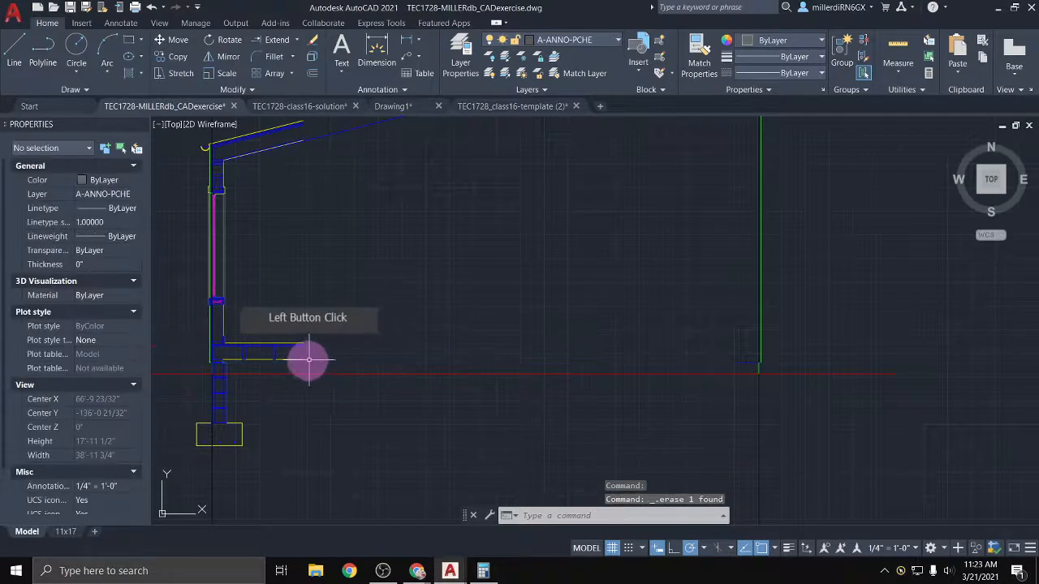
Bring the yellow foundation wall and footing outline to the front and regenerate the drawing
scroll(227, 431, "up", 2)
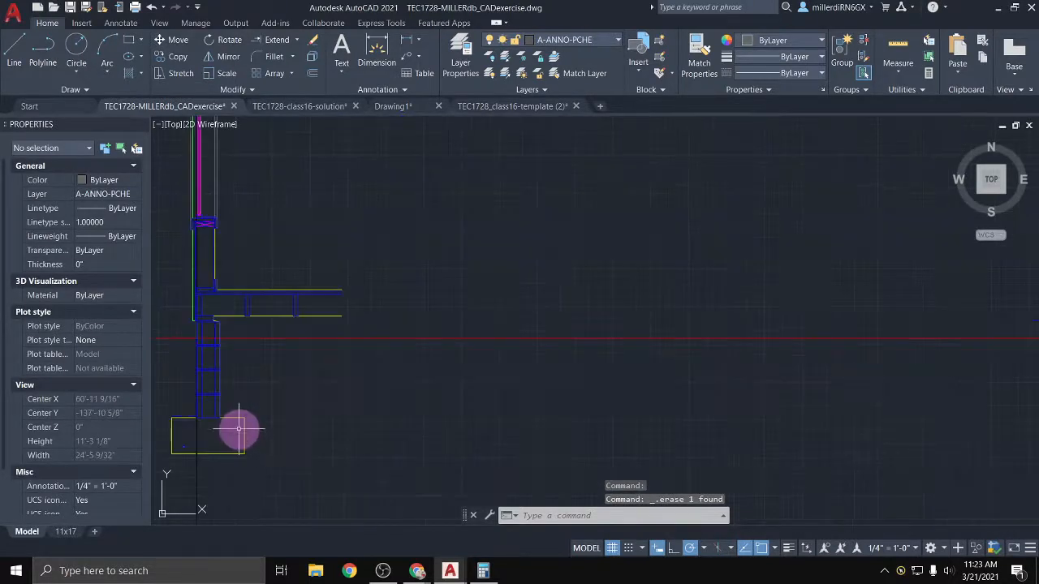
left_click(243, 423)
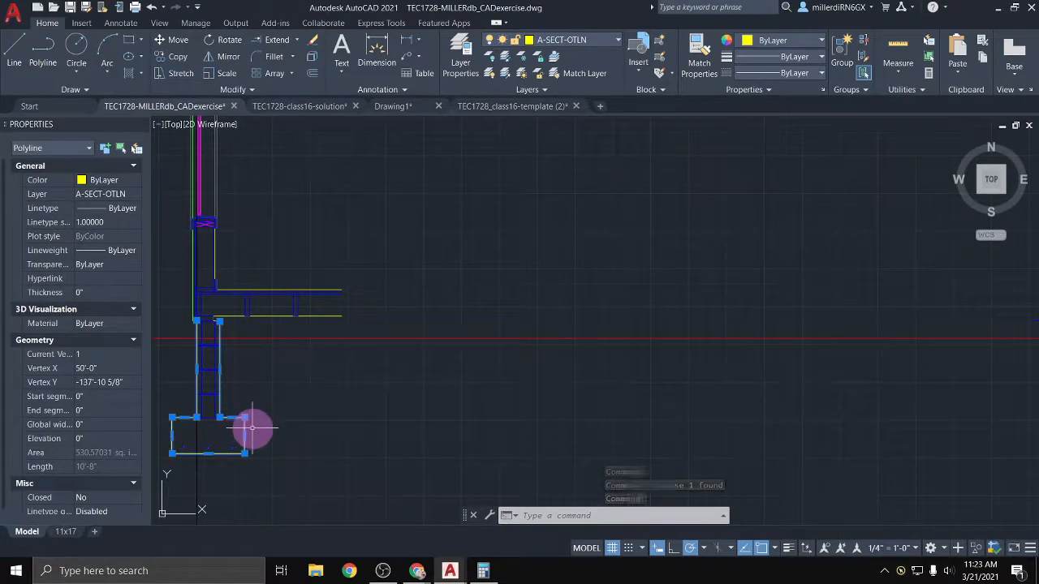
right_click(252, 426)
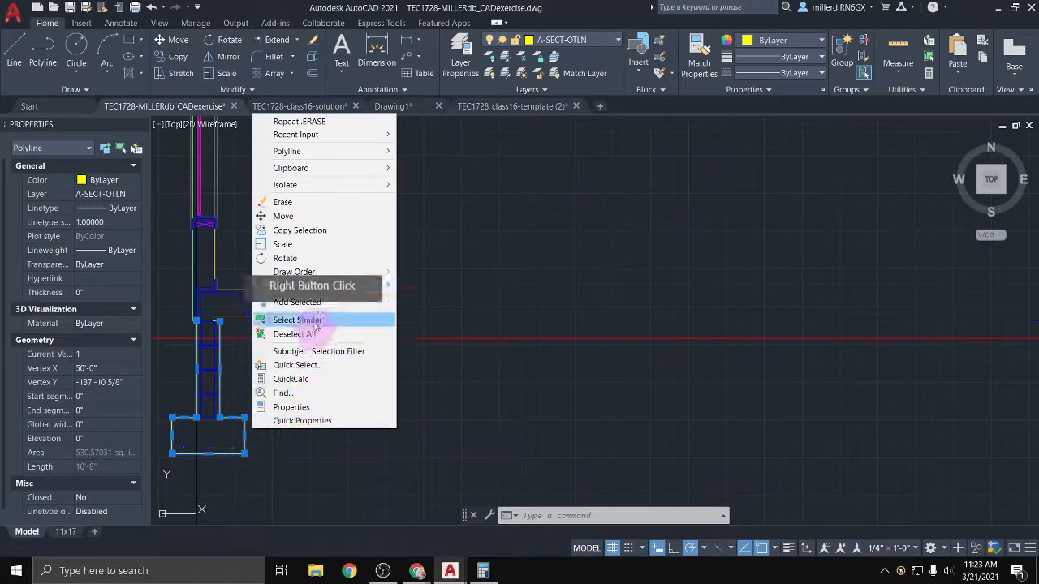
mouse_move(326, 276)
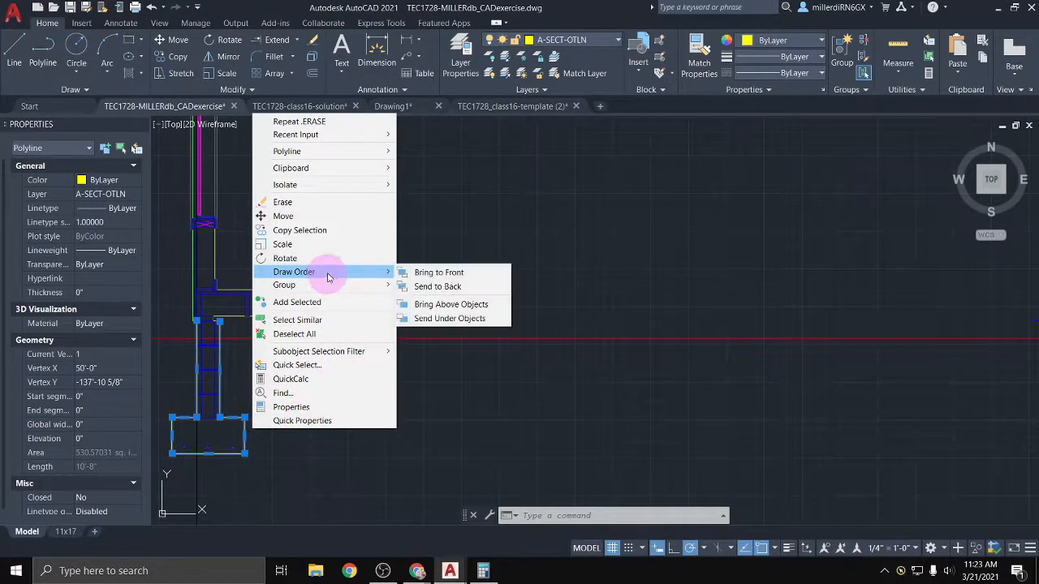
left_click(438, 274)
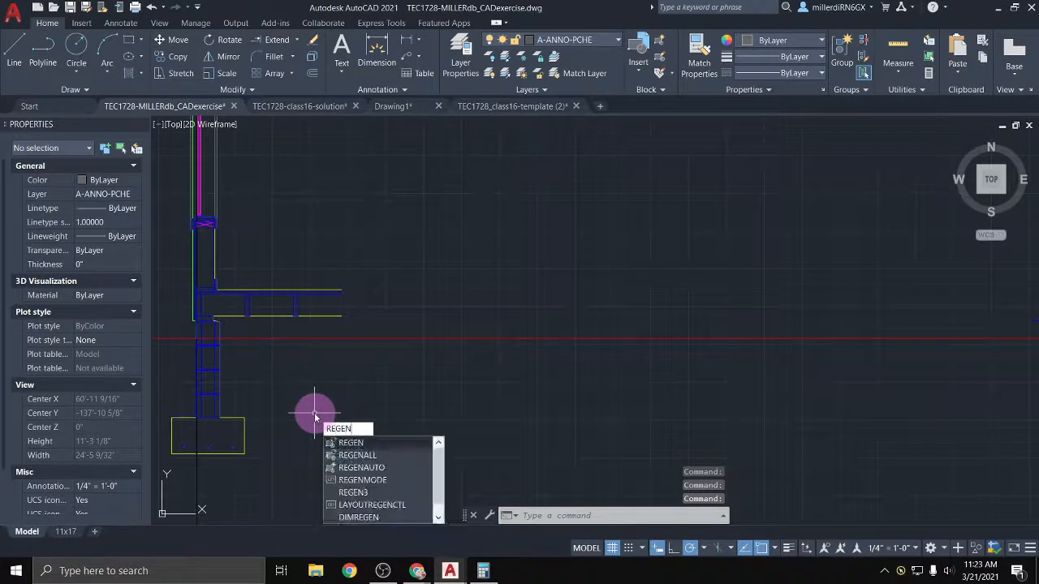
key("Return")
Extend the yellow floor lines from the wall section across to the green wall line on the opposite side
scroll(315, 413, "down", 2)
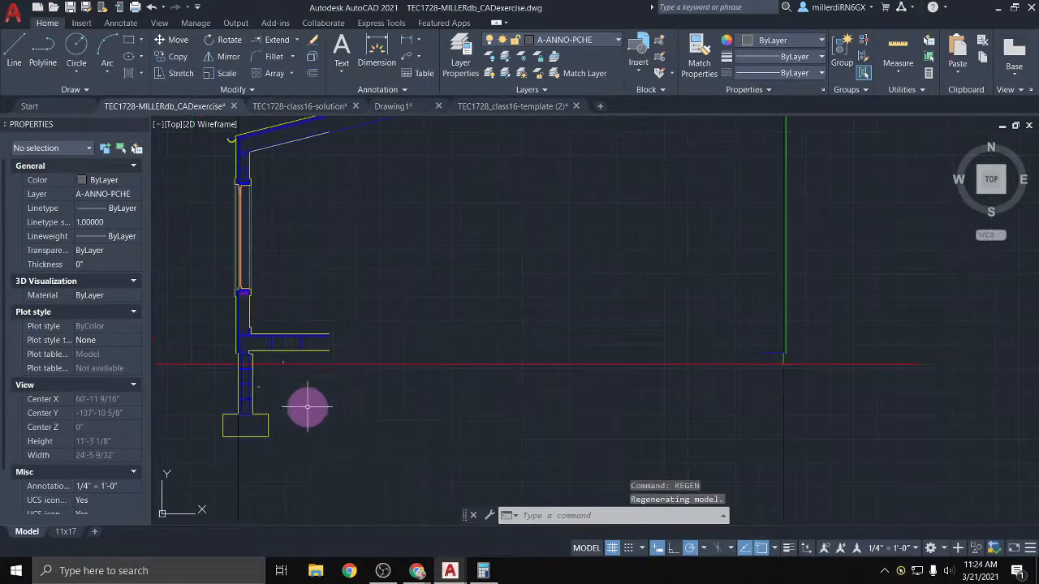
middle_click_drag(330, 348, 241, 442)
scroll(417, 286, "down", 2)
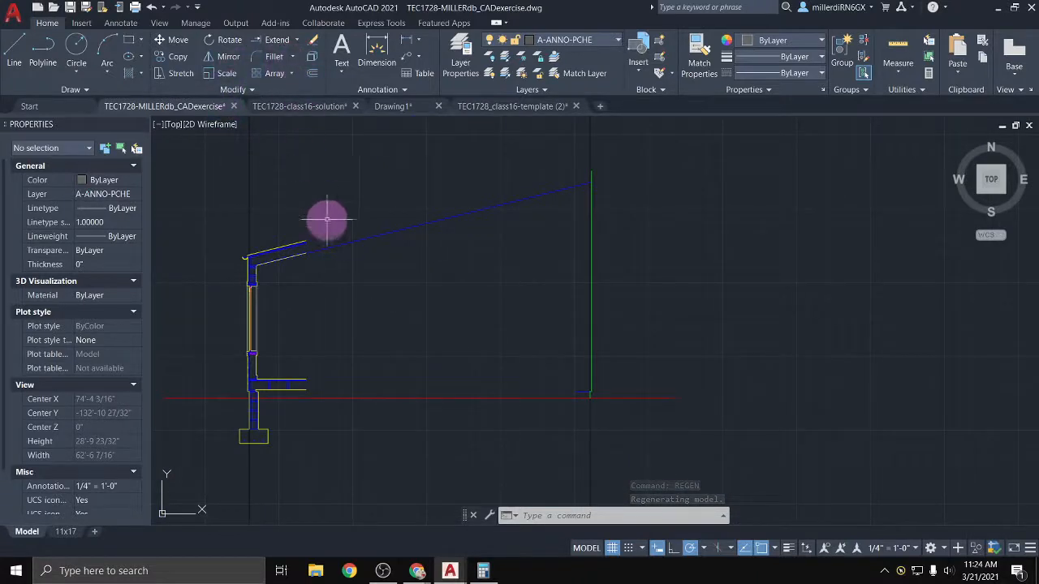
key("Return")
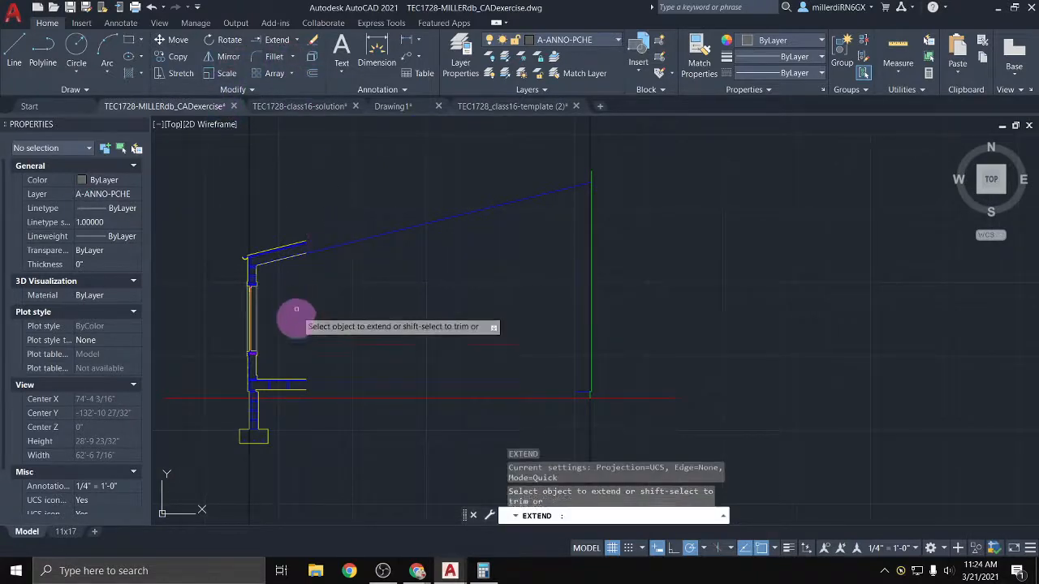
left_click(303, 379)
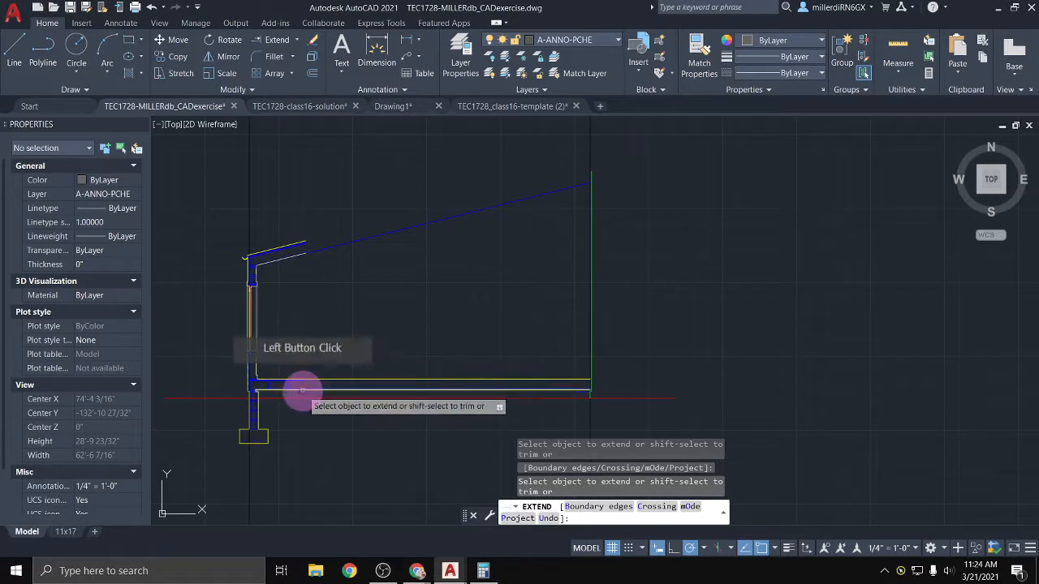
Extend the outer yellow roof line and the blue roof layer lines beneath it up the slope to the opposite wall line
left_click(296, 259)
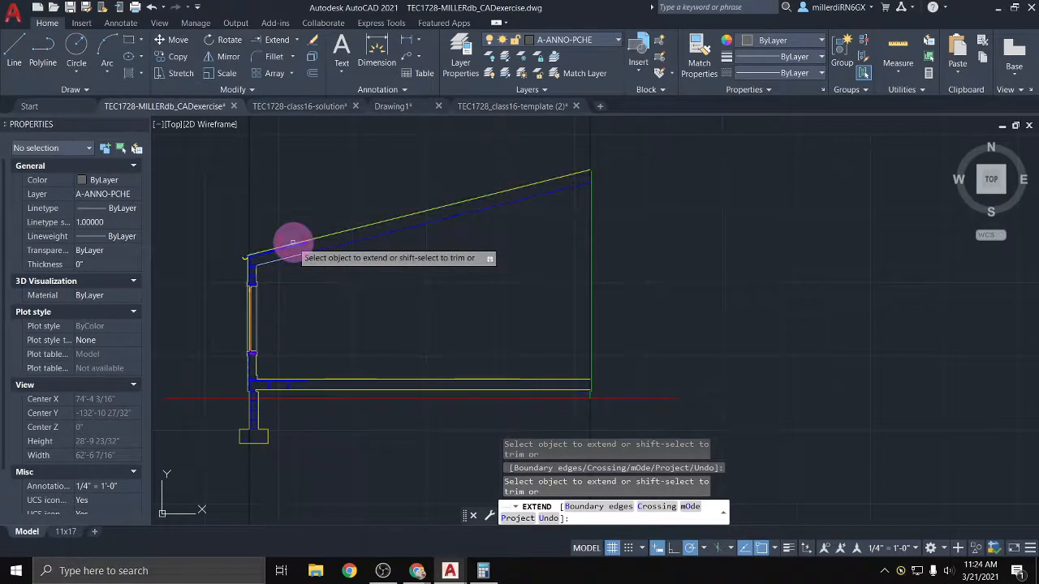
left_click(293, 245)
left_click(295, 255)
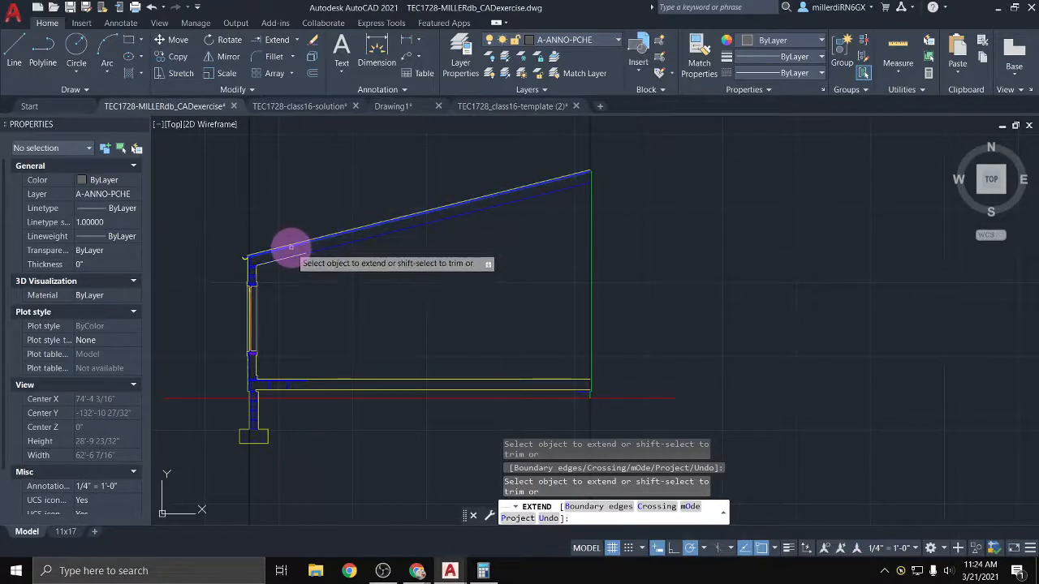
scroll(292, 248, "up", 6)
scroll(296, 243, "up", 2)
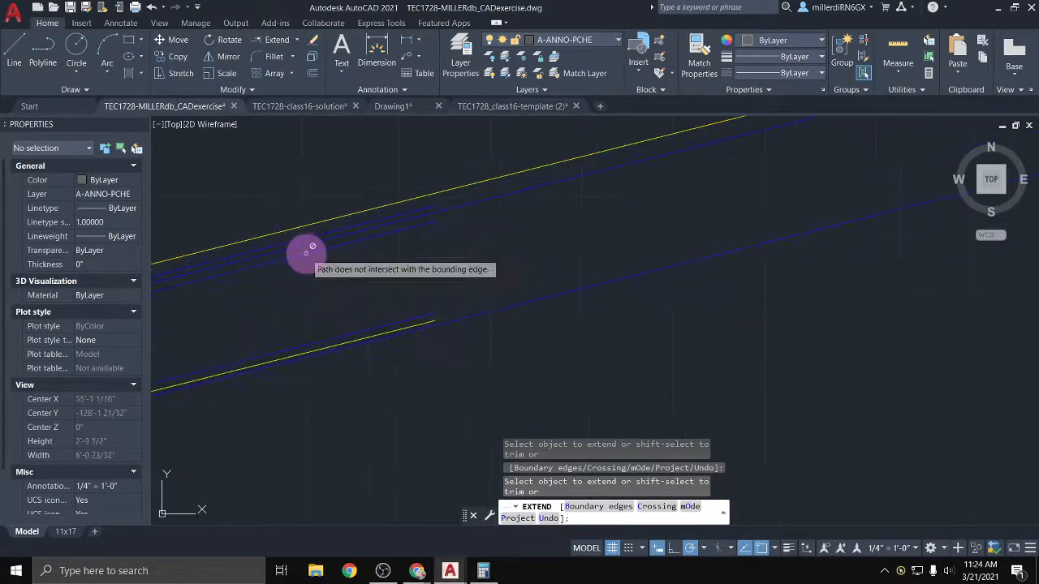
scroll(304, 251, "down", 5)
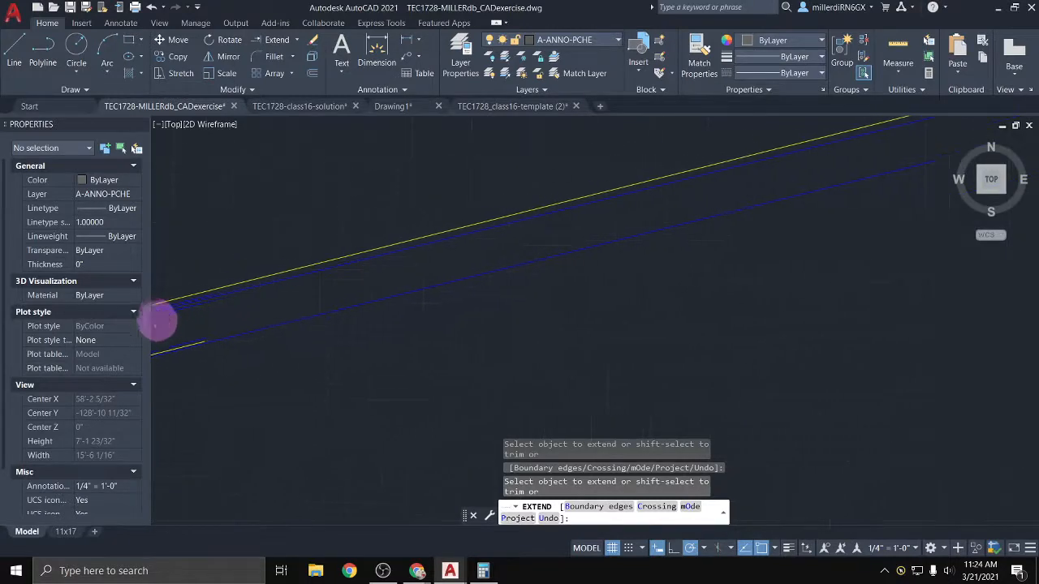
left_click(193, 309)
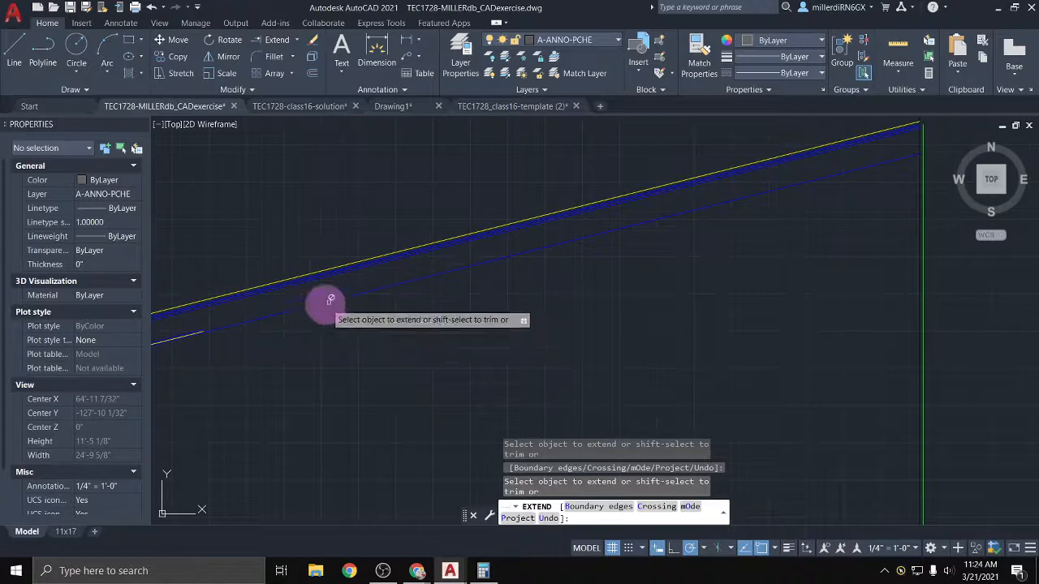
key("Escape")
mouse_move(225, 317)
middle_mouse_down()
mouse_move(420, 320)
mouse_move(410, 333)
middle_mouse_up()
scroll(410, 332, "up", 4)
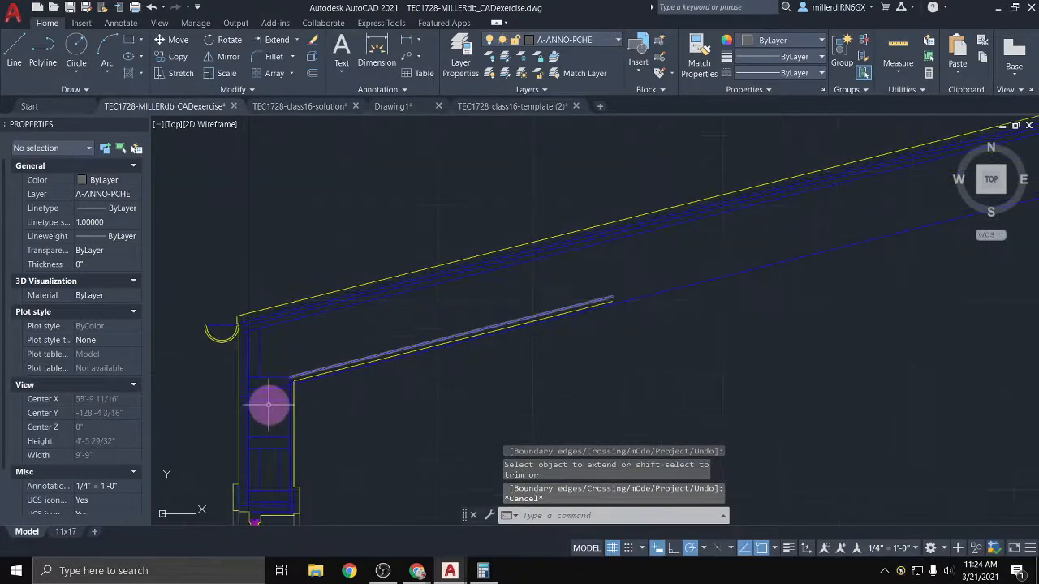
scroll(279, 506, "up", 4)
left_click(284, 511)
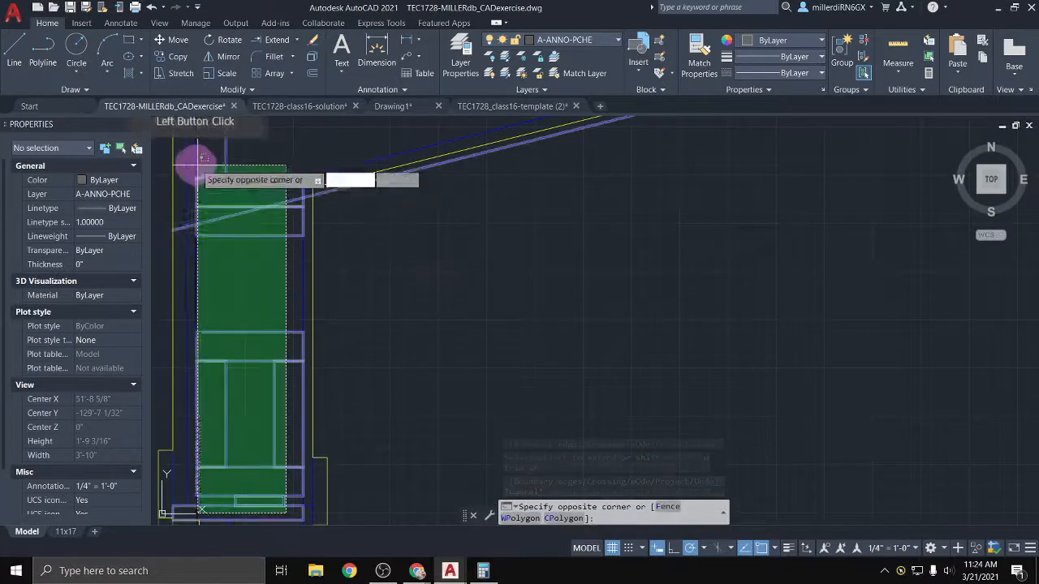
key("Escape")
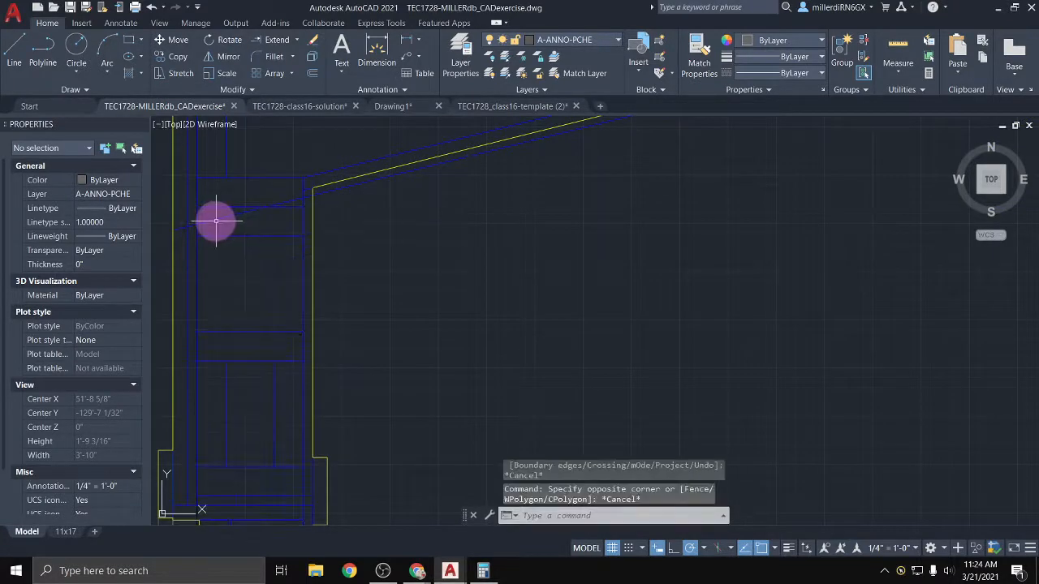
scroll(265, 330, "down", 2)
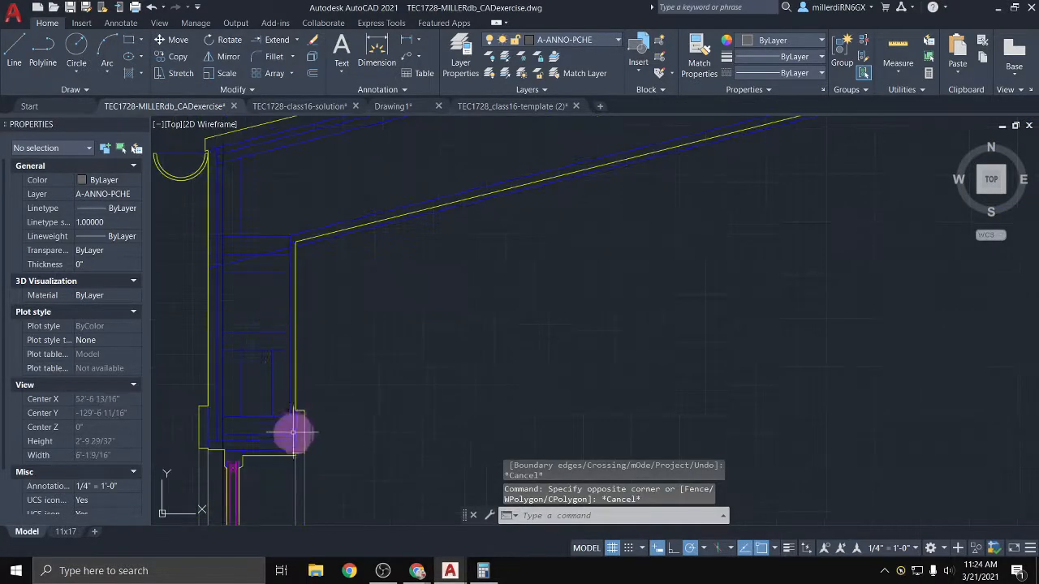
left_click(277, 448)
key("Escape")
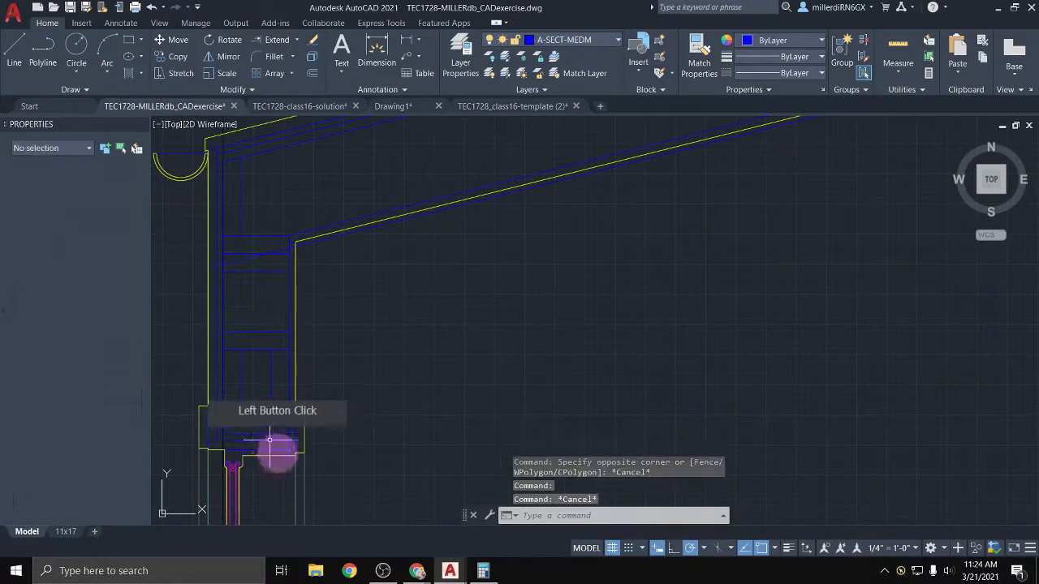
Move the blue framing above the window and the sloping roof layer lines crossing it to layer A-LINE-0006
left_click(276, 444)
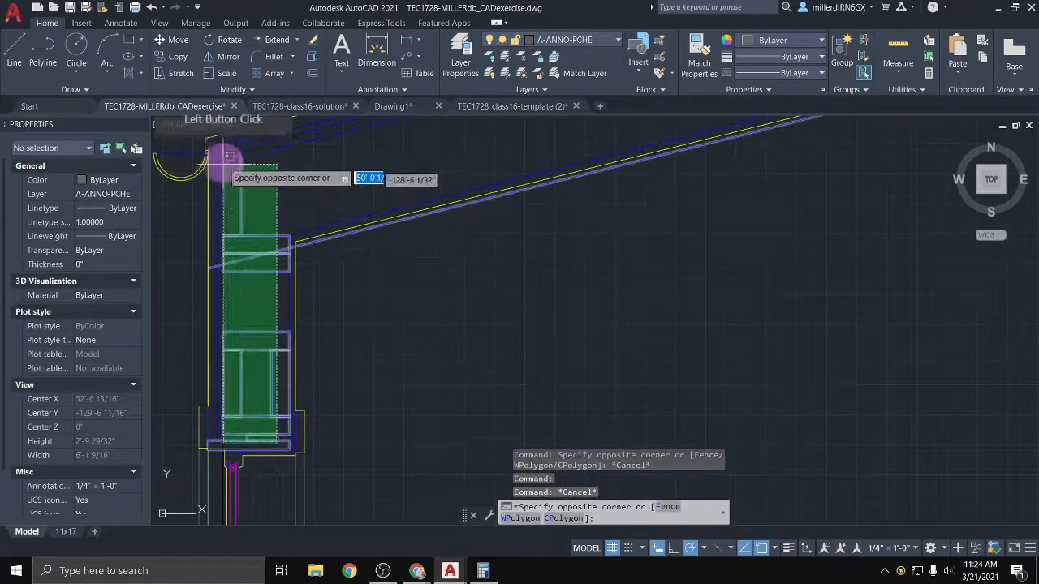
left_click(215, 140)
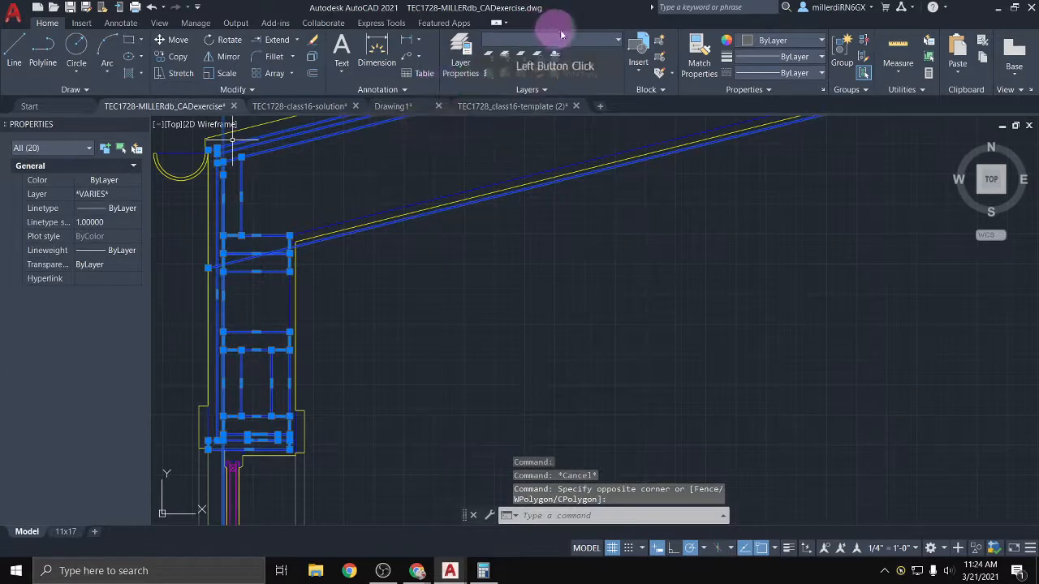
left_click(591, 44)
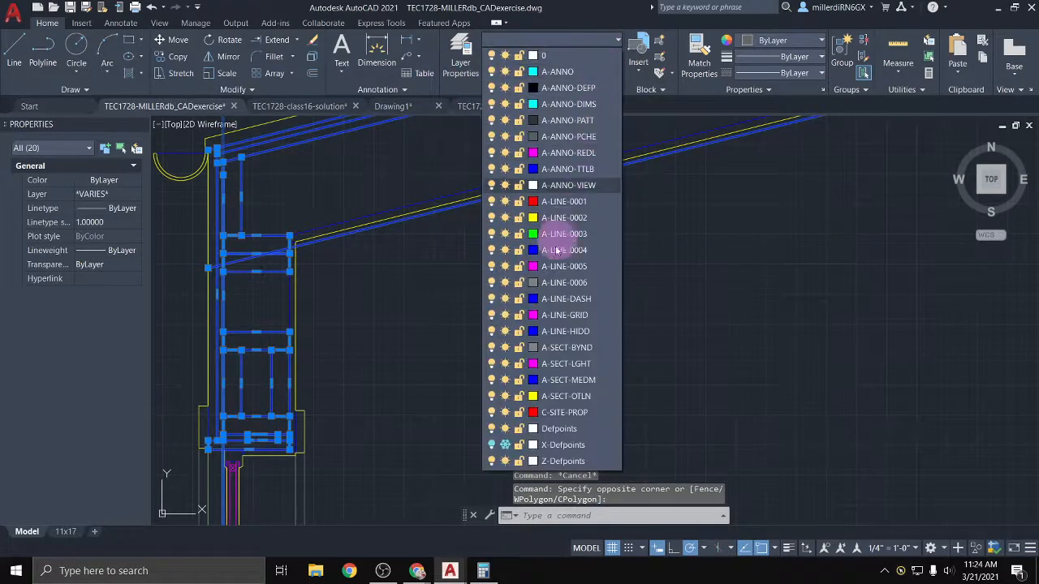
left_click(567, 283)
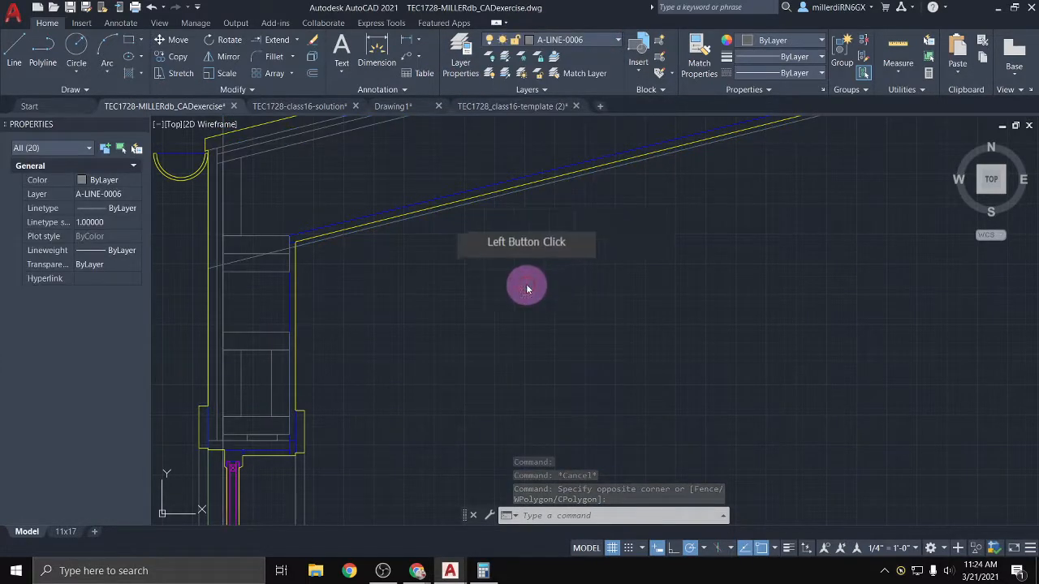
key("Escape")
Stretch the lower end of the sloping gray polyline from the exterior wall face to the inside wall corner at the ceiling
middle_click_drag(232, 424, 283, 244)
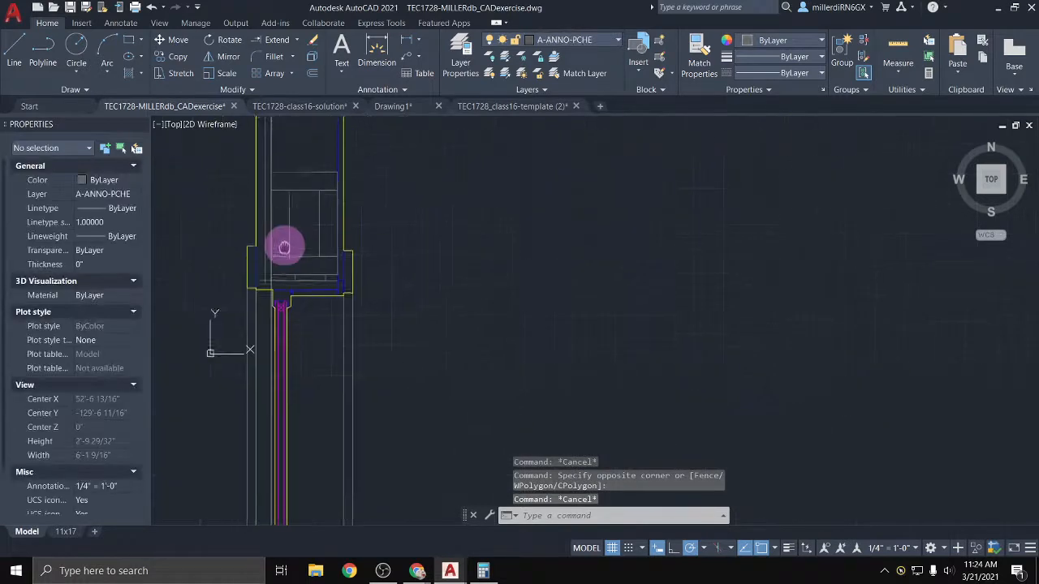
scroll(277, 302, "up", 2)
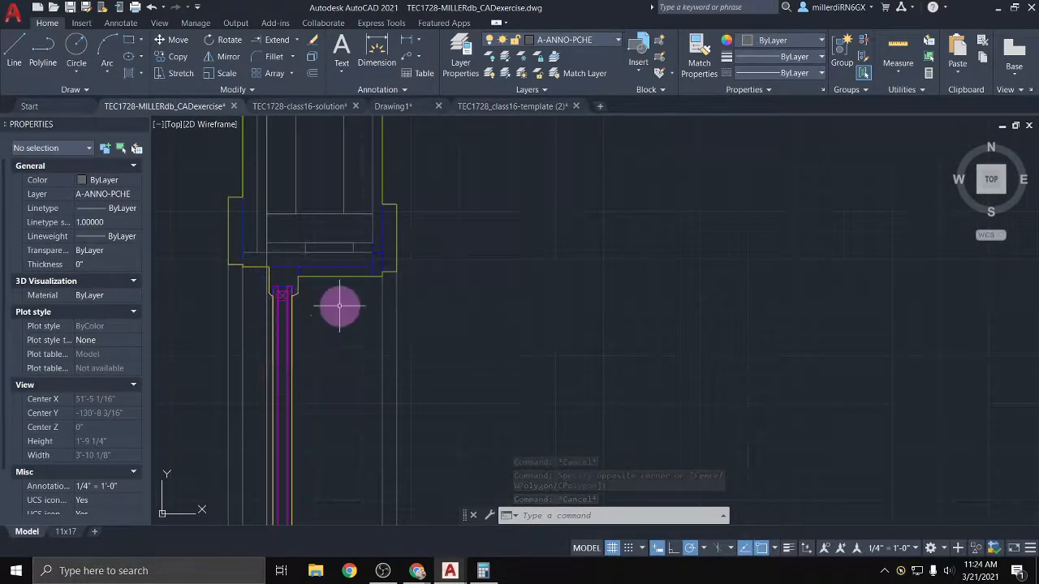
scroll(296, 307, "down", 2)
scroll(272, 297, "down", 4)
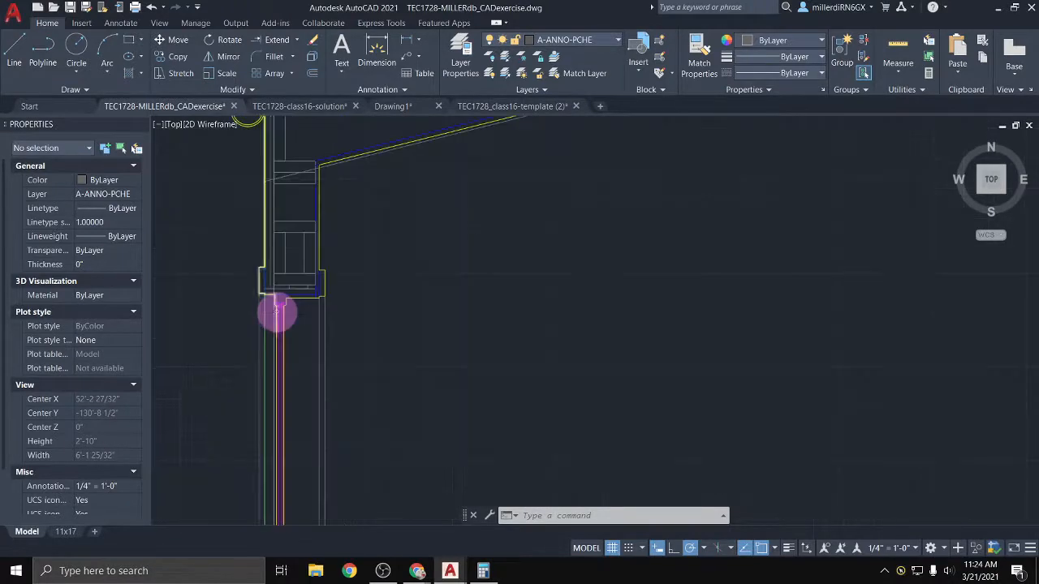
middle_click_drag(331, 238, 295, 278)
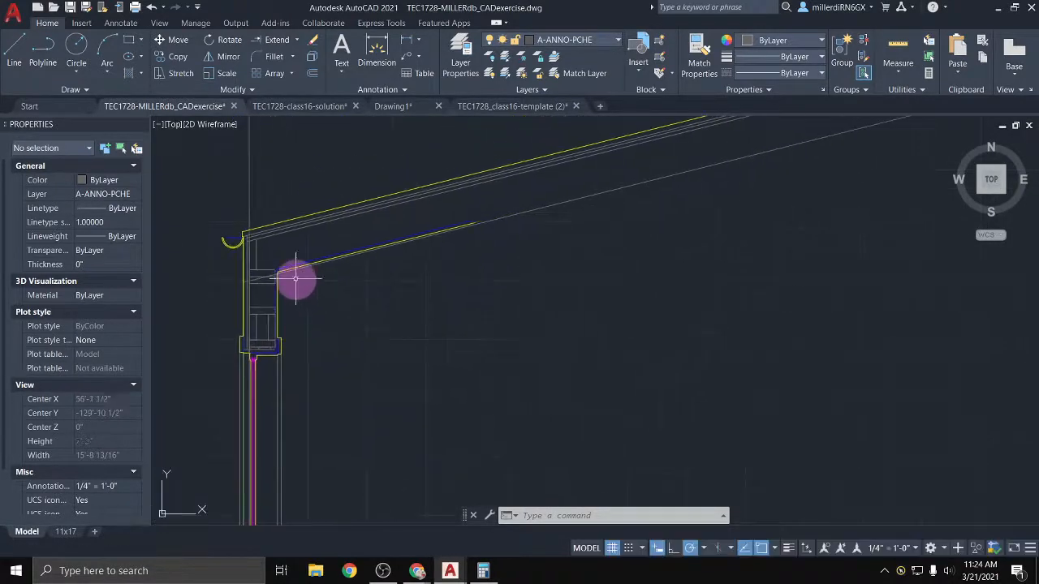
left_click(256, 279)
scroll(253, 280, "up", 3)
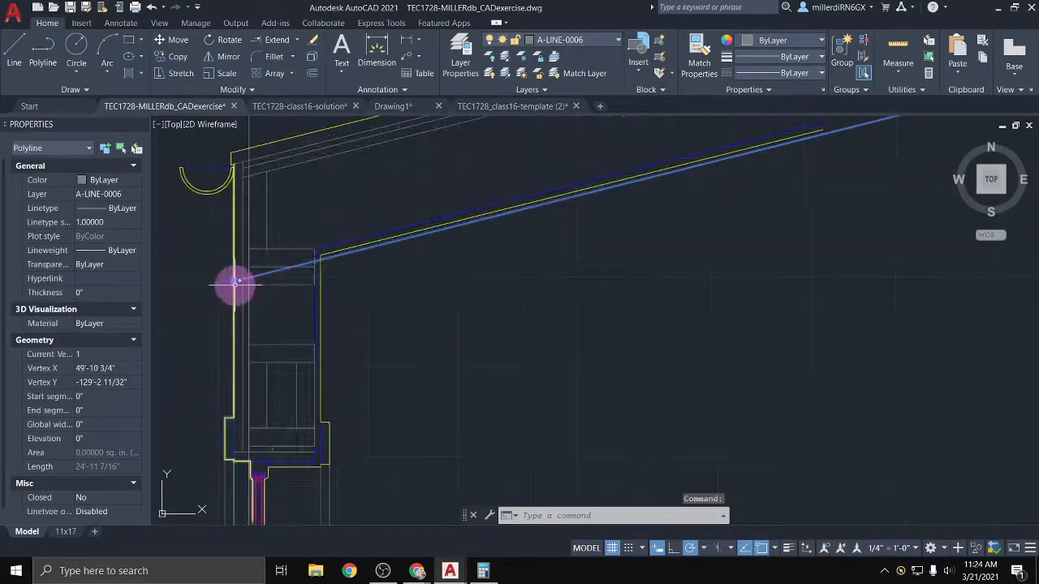
left_click(251, 281)
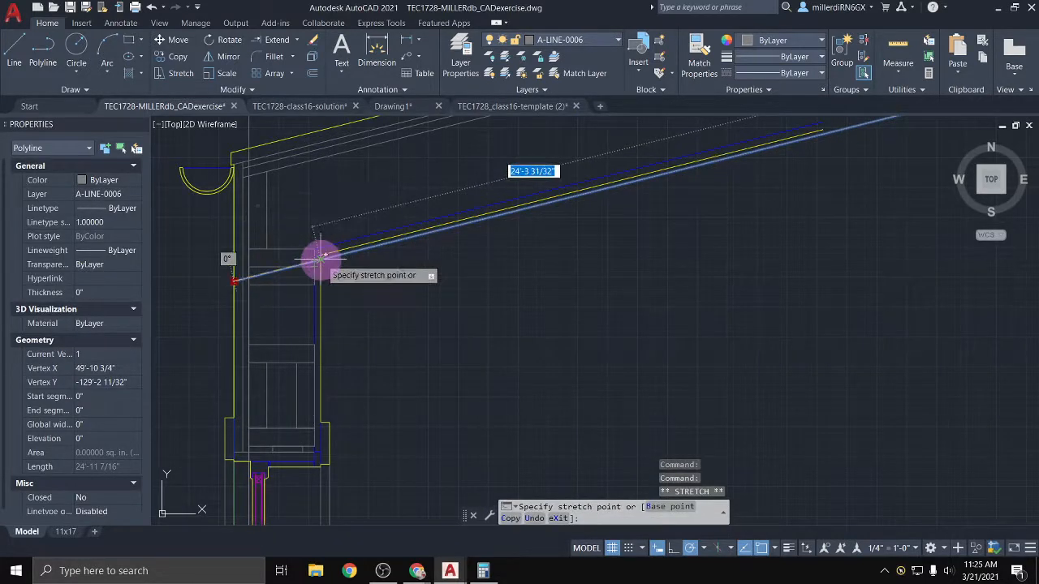
left_click(322, 255)
key("Escape")
Erase the long sloping gray polyline just below the yellow ceiling line
left_click(328, 254)
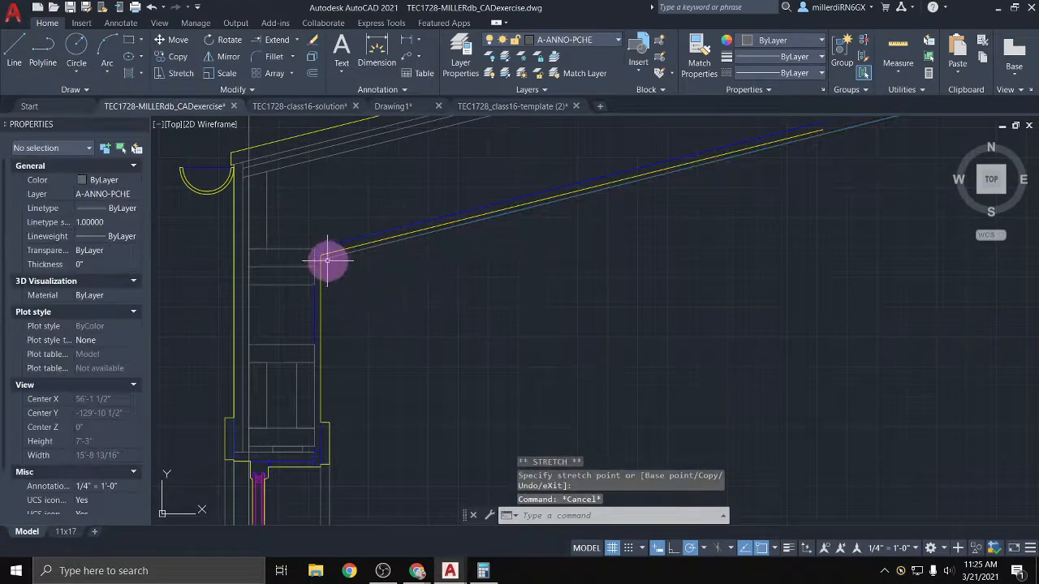
scroll(325, 252, "up", 2)
left_click(323, 254)
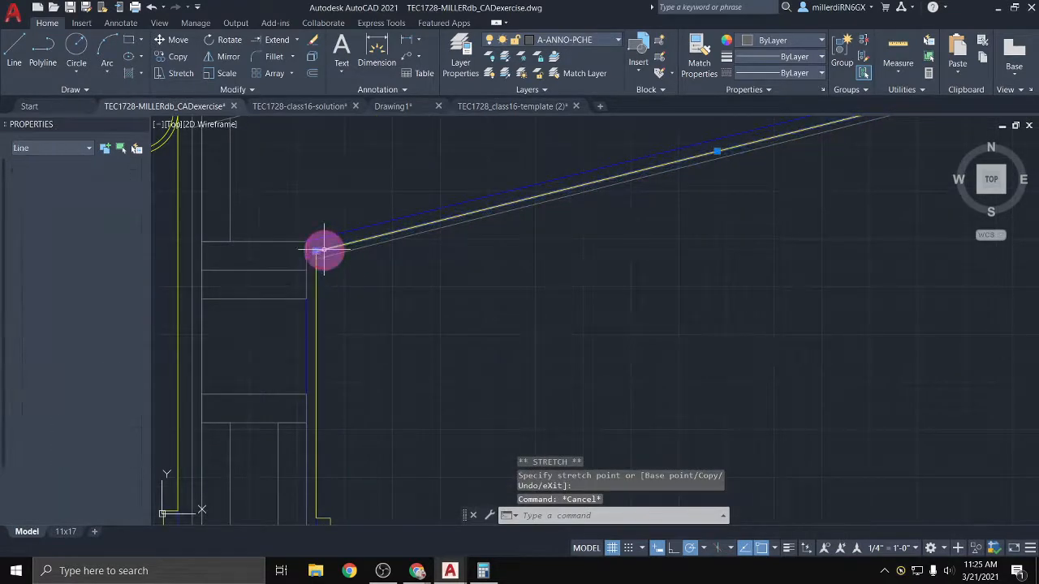
key("Escape")
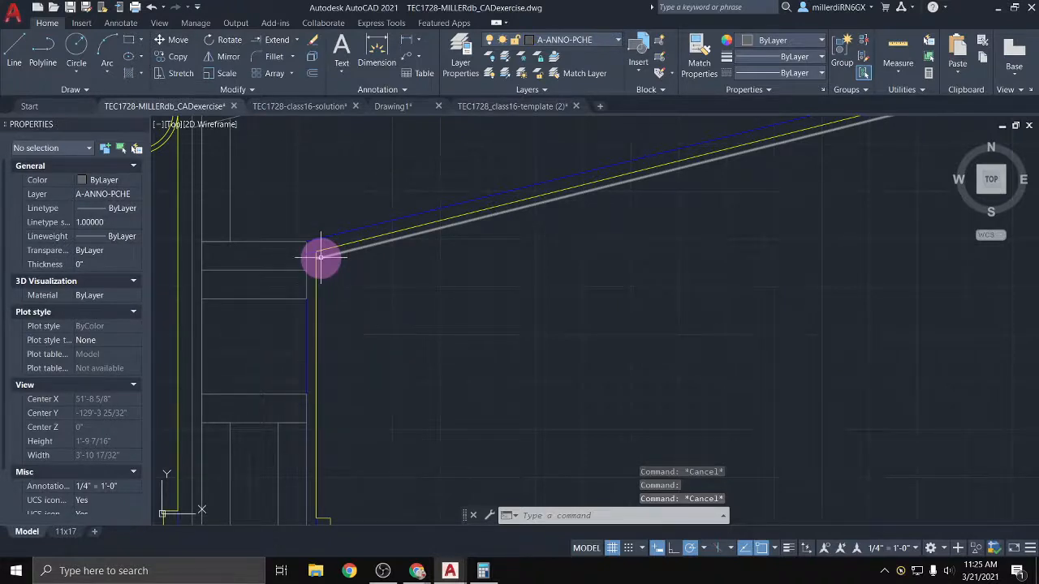
left_click(321, 257)
scroll(322, 258, "down", 5)
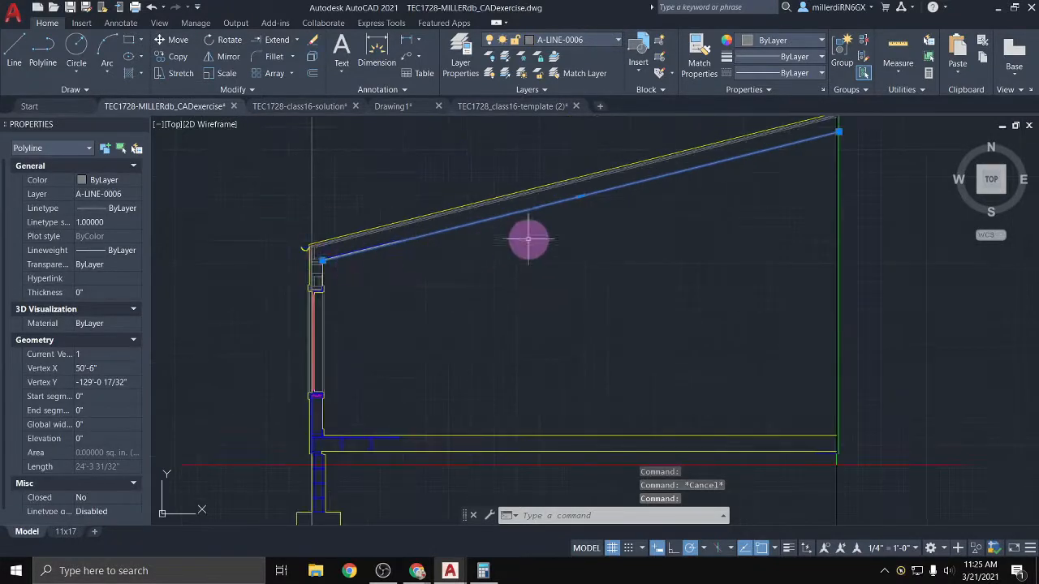
middle_click_drag(528, 239, 436, 278)
key("Delete")
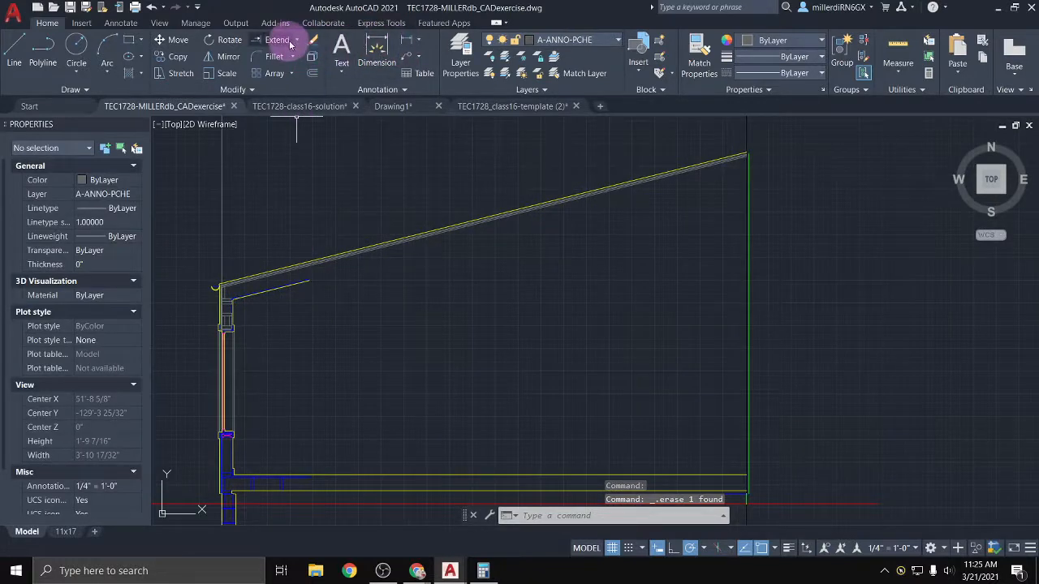
Extend the short yellow and blue sloping ceiling lines across to the green wall line on the opposite side
key("Return")
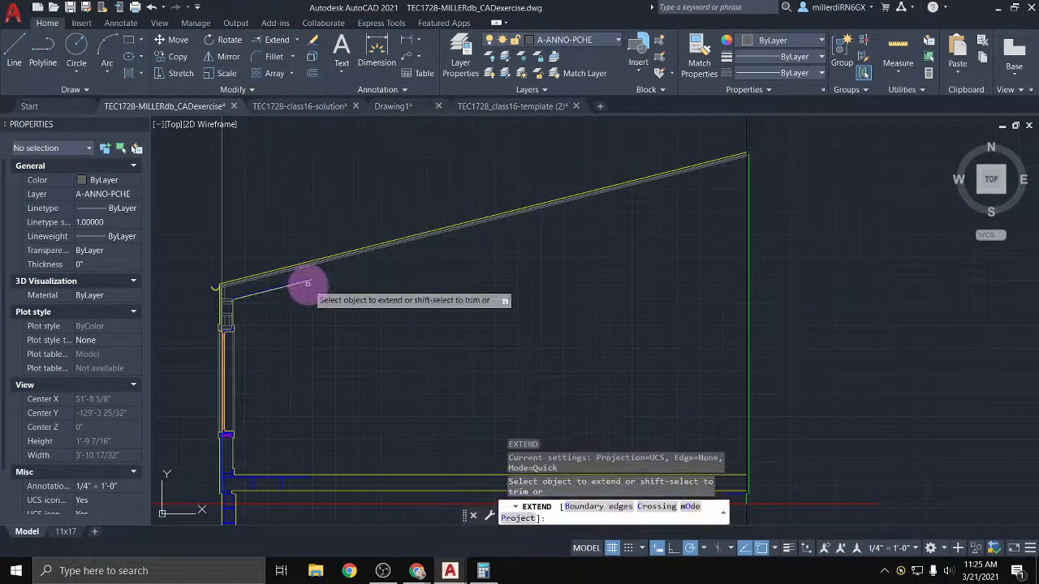
left_click(301, 280)
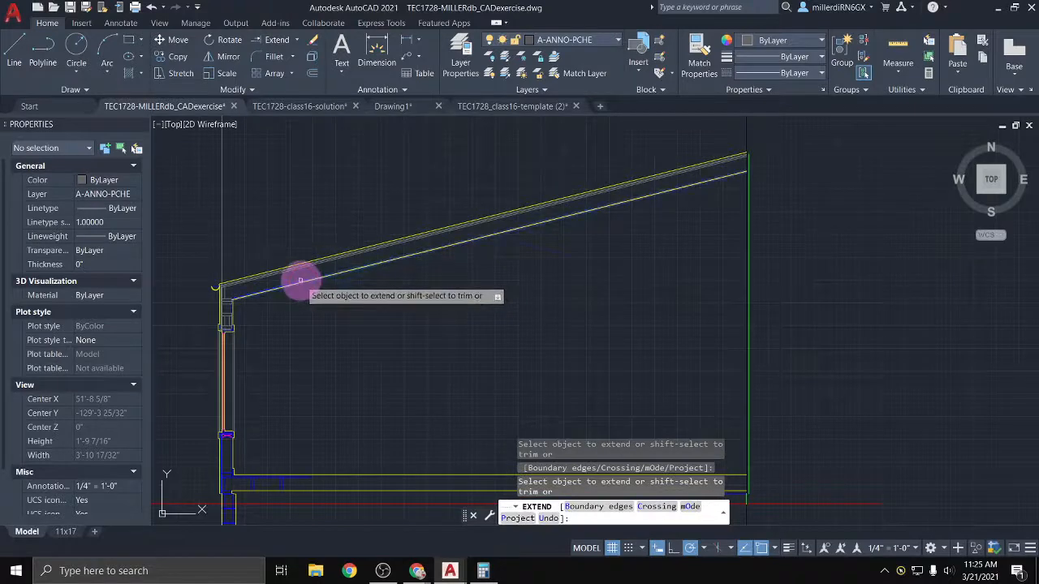
scroll(299, 280, "up", 3)
scroll(304, 280, "down", 3)
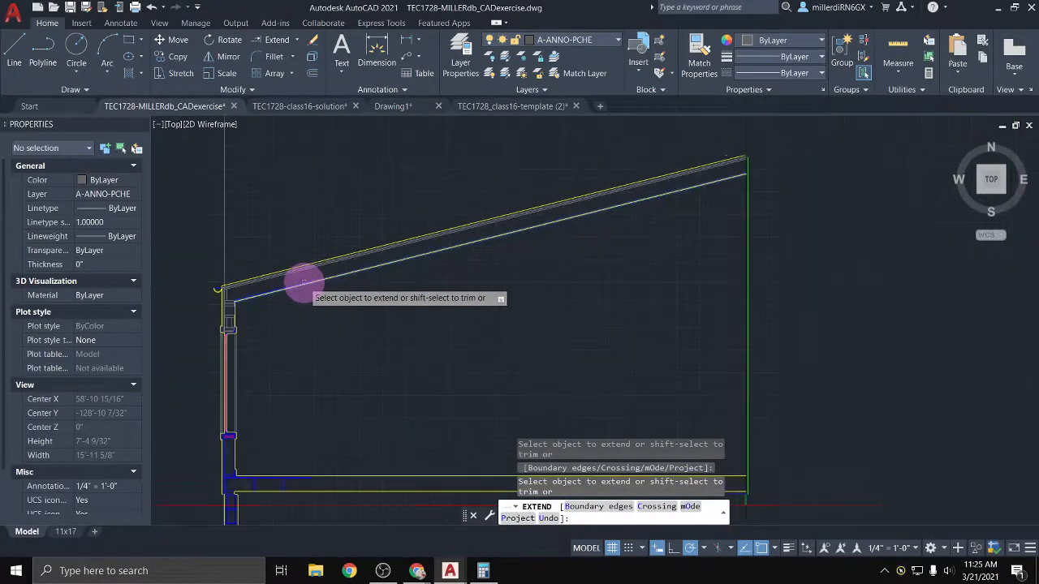
left_click(301, 281)
left_click(301, 281)
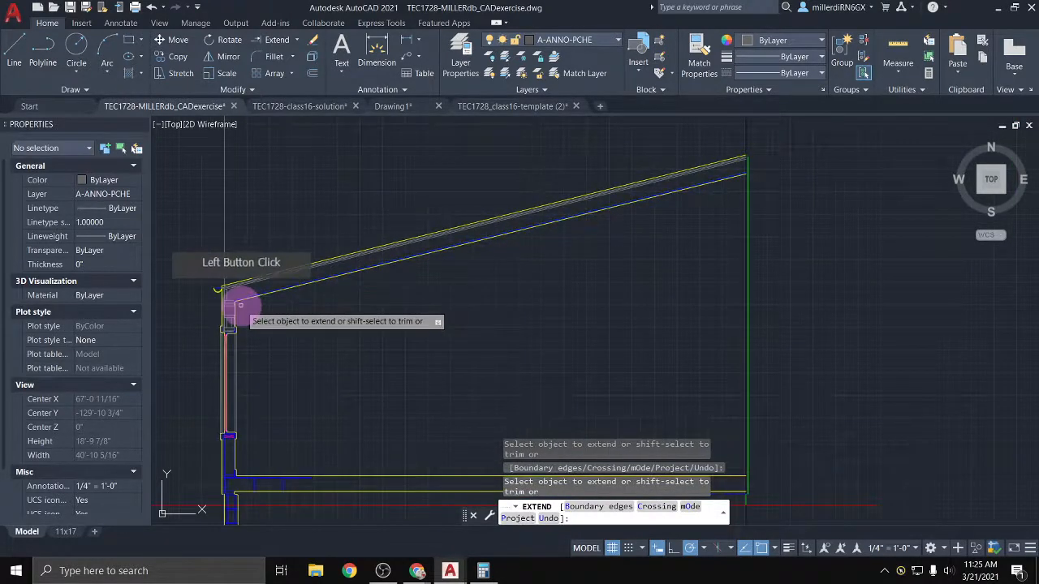
middle_click_drag(268, 309, 259, 205)
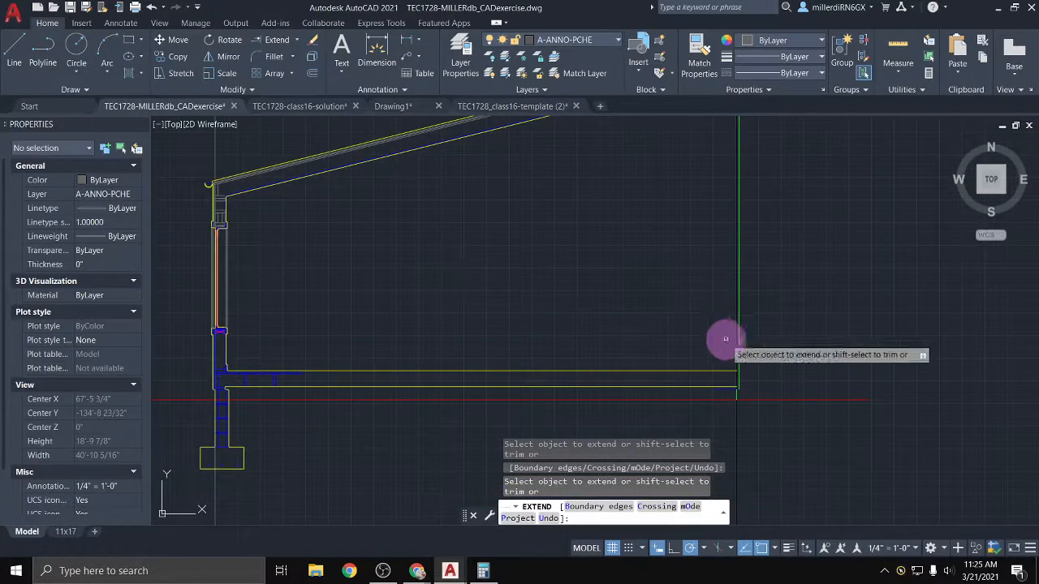
key("Escape")
scroll(294, 383, "up", 2)
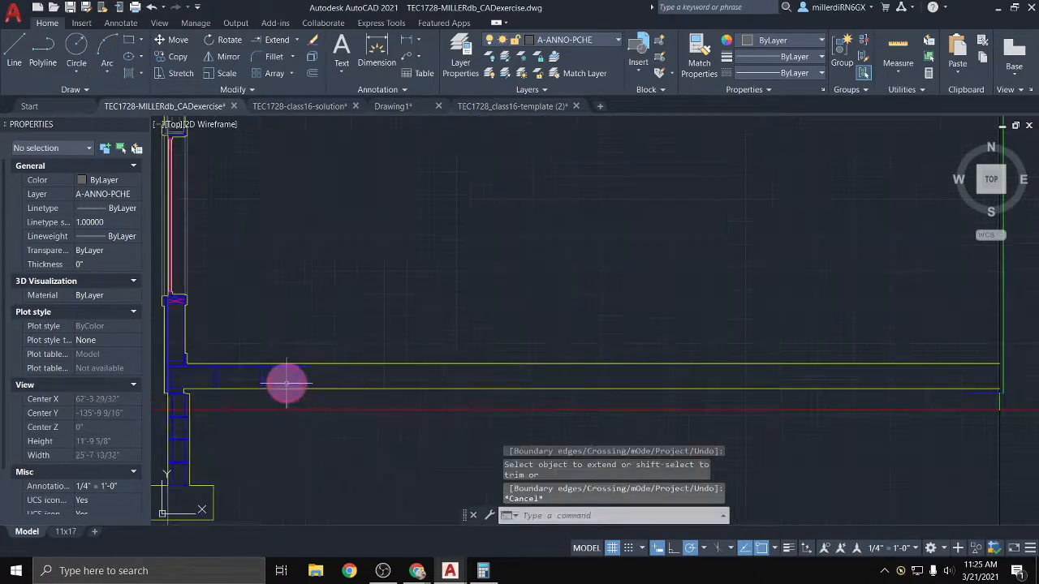
Move the three blue floor joist rectangles beside the exterior wall to layer A-LINE-0006
left_click(287, 378)
left_click(174, 363)
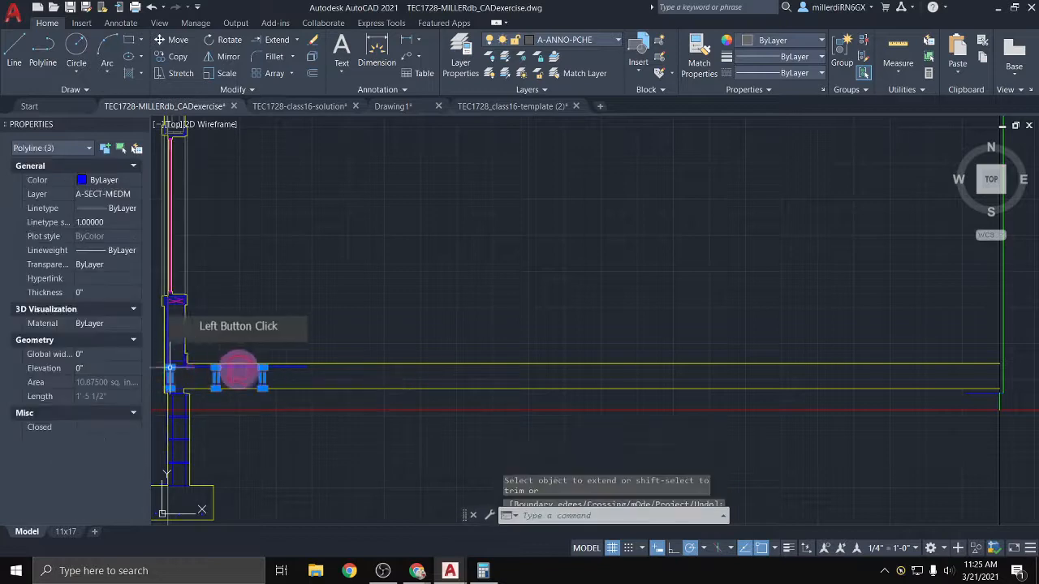
left_click(613, 41)
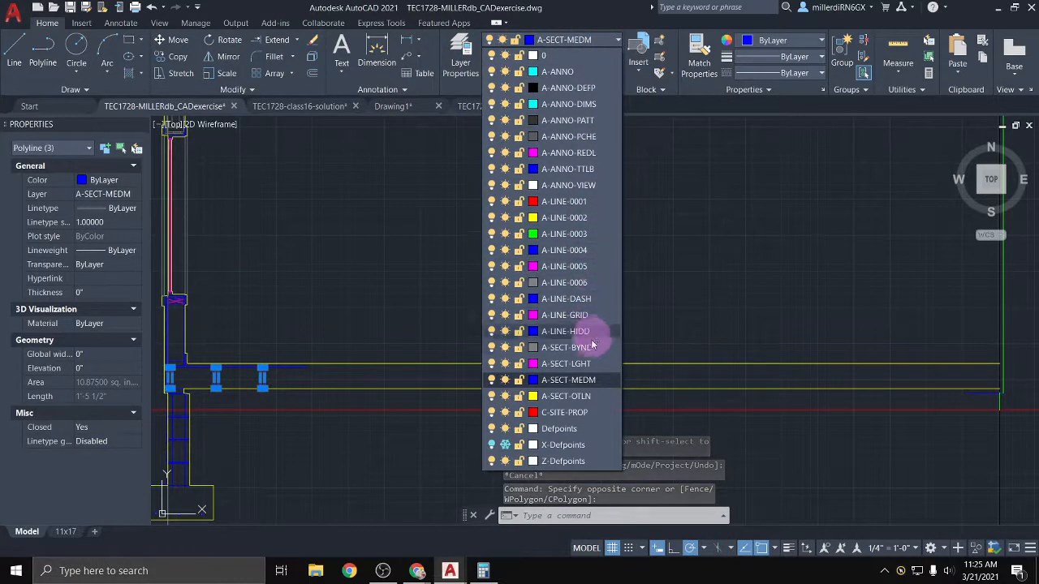
left_click(582, 283)
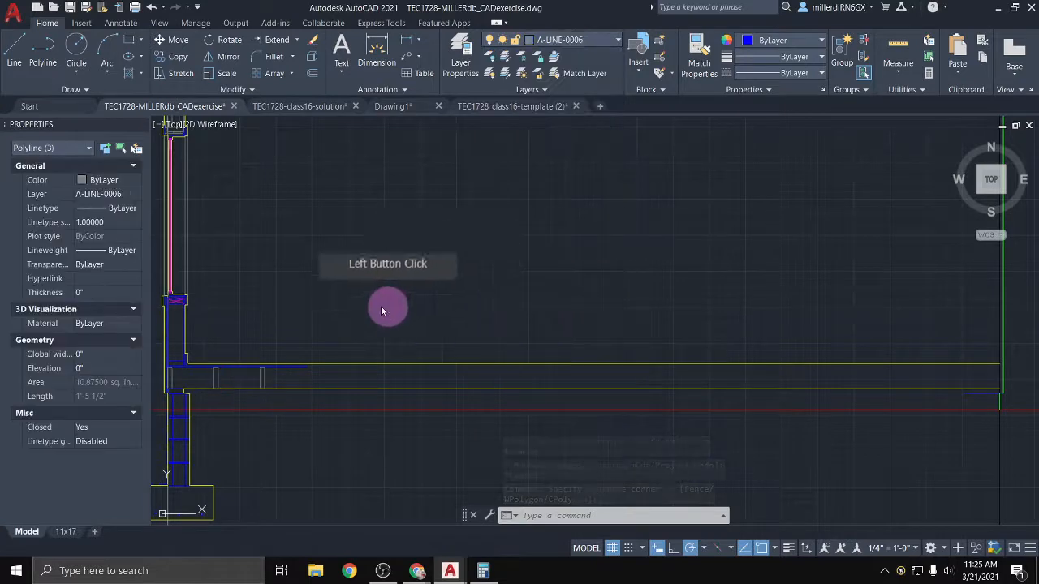
scroll(537, 266, "up", 5)
key("Escape")
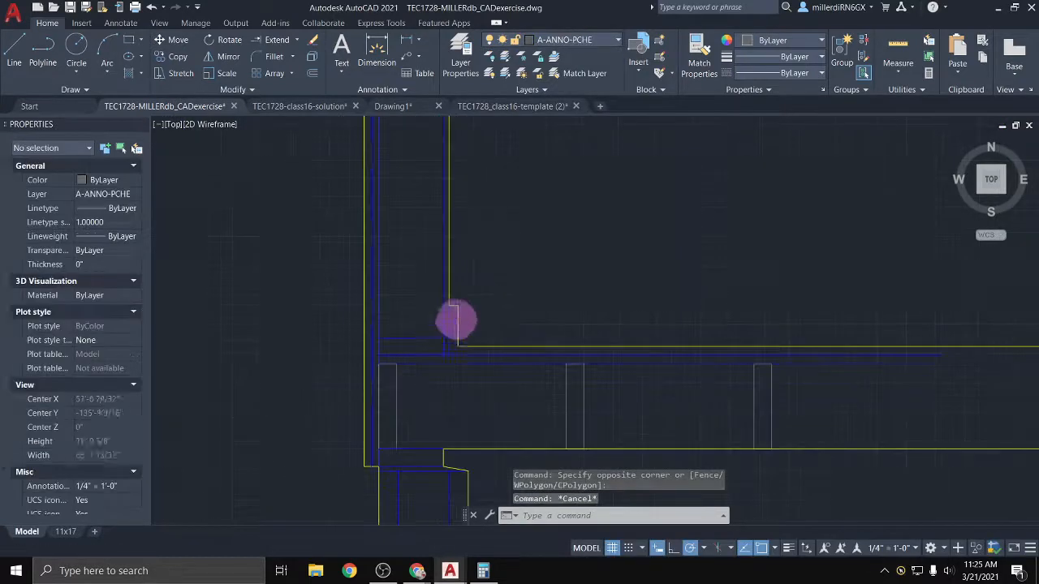
Erase the blue vertical line just inside the exterior wall face beside the end joist
left_click(429, 376)
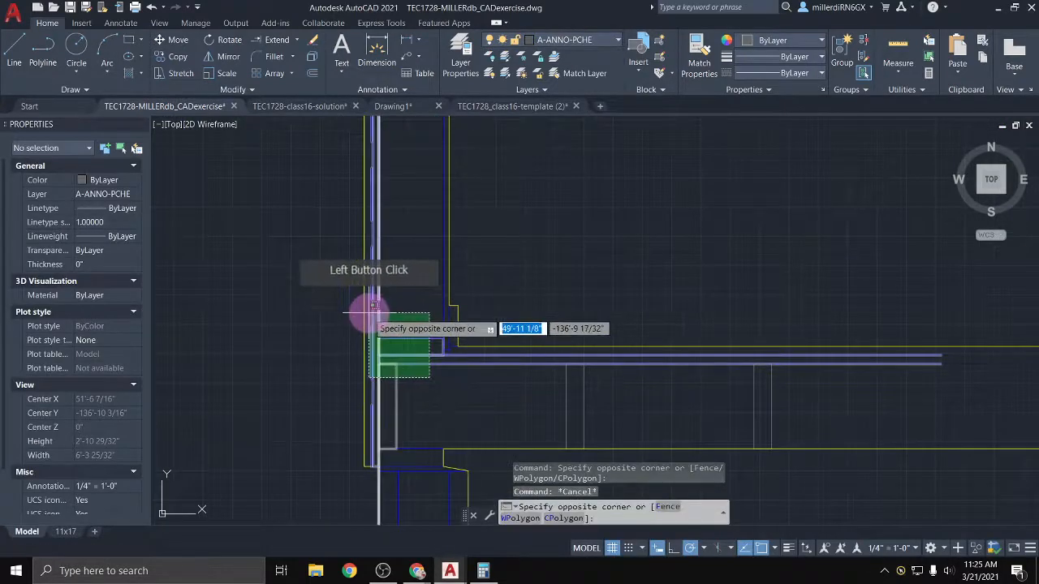
key("Escape")
scroll(376, 369, "up", 2)
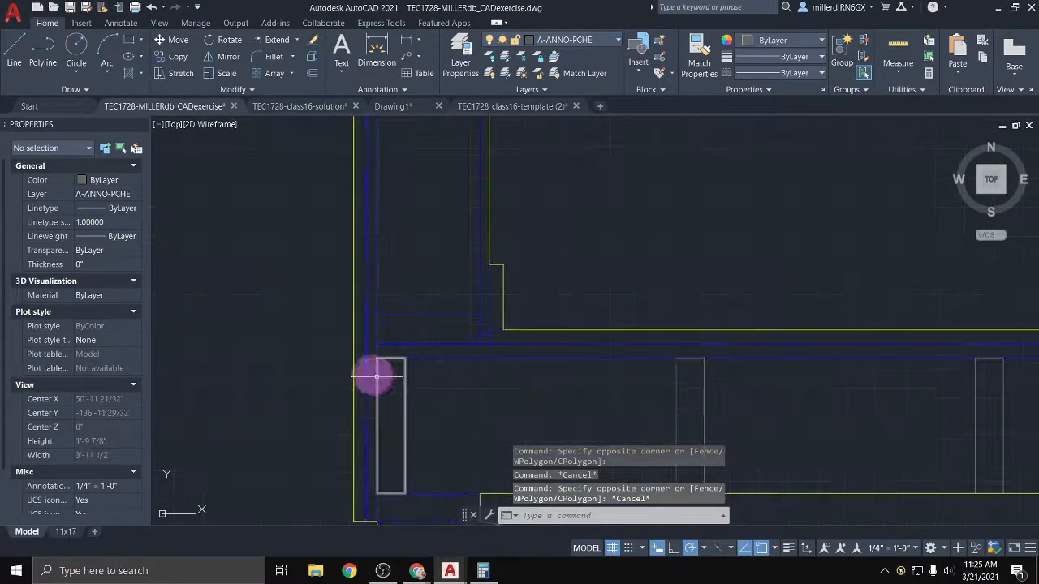
left_click(365, 366)
key("Delete")
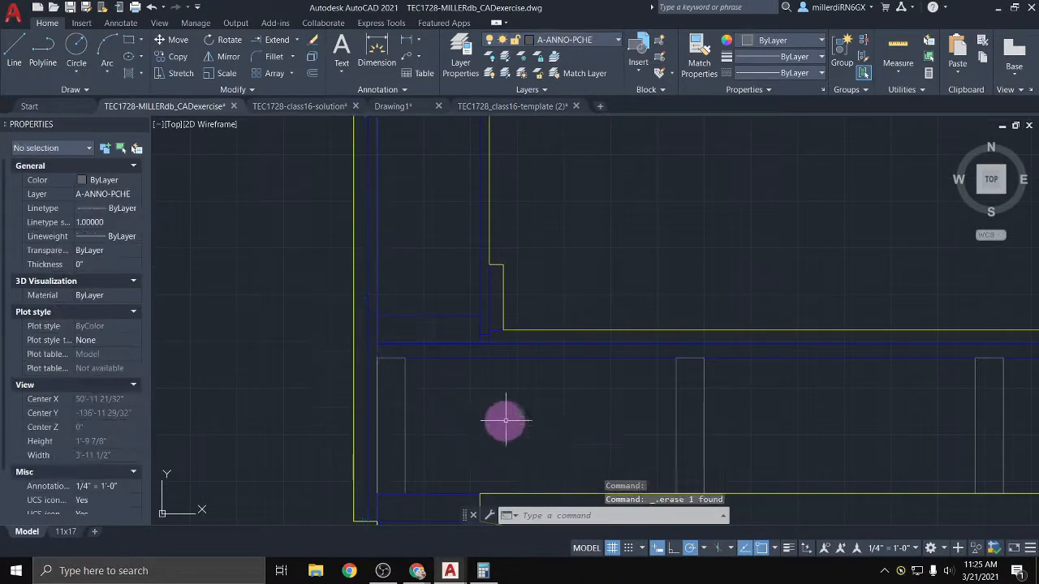
Move the blue plates, subfloor, wall lines and baseboard piece at the floor and wall junction below the window to layer A-LINE-0006
scroll(467, 442, "down", 2)
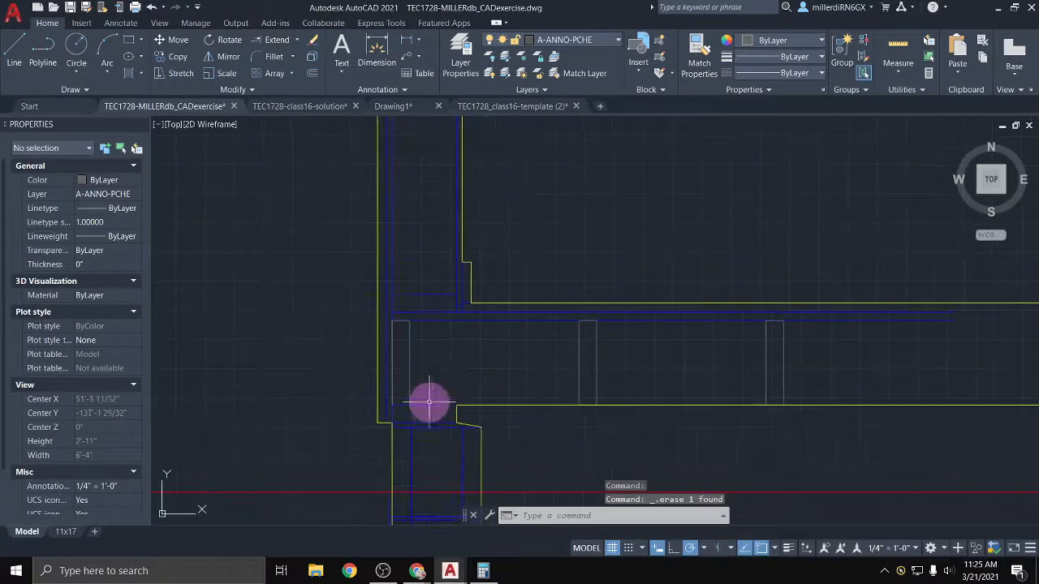
left_click(426, 404)
left_click(390, 396)
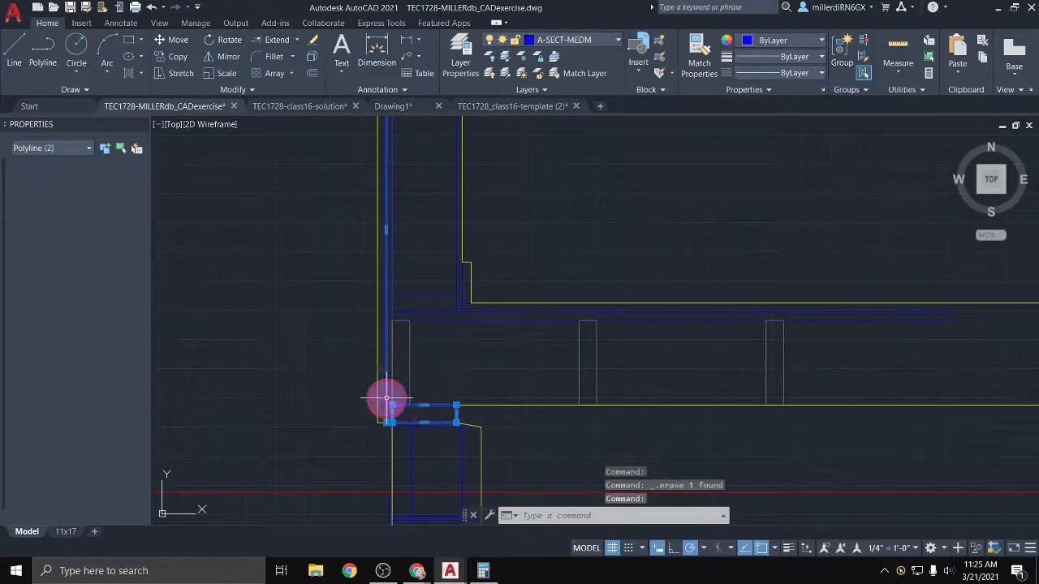
left_click(442, 341)
left_click(389, 248)
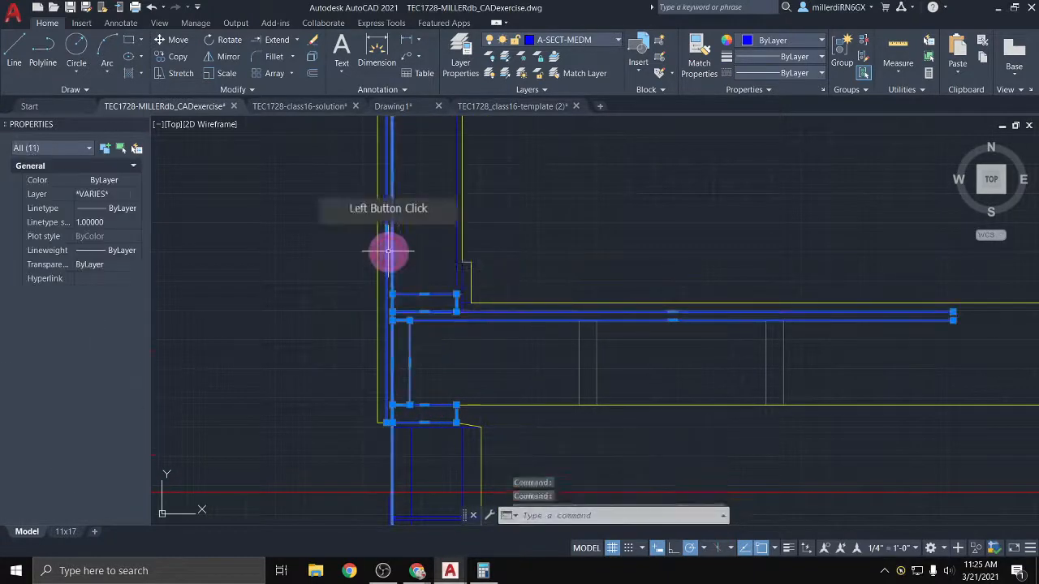
left_click(472, 286)
left_click(459, 281)
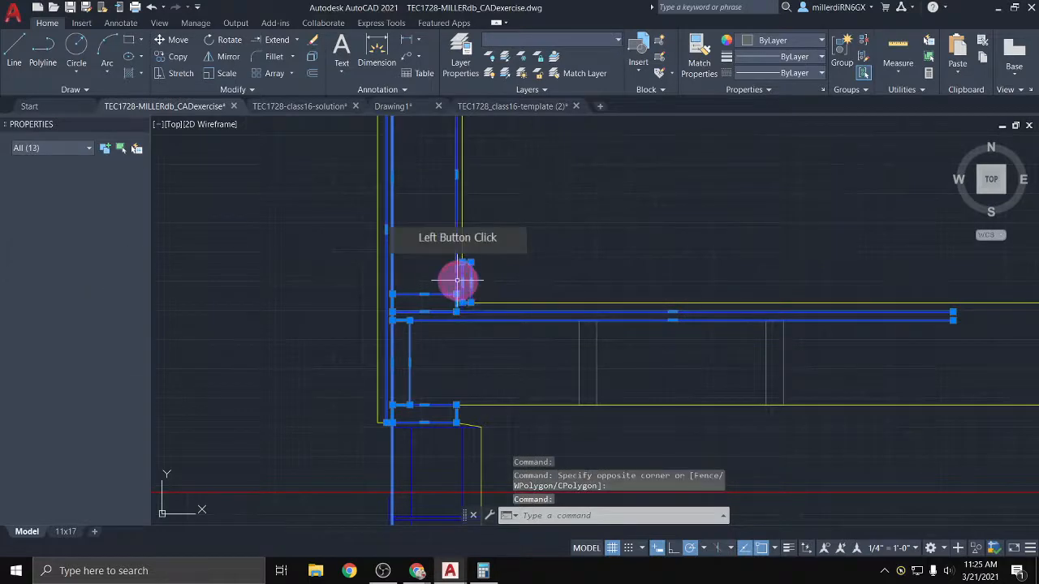
scroll(482, 250, "down", 2)
scroll(481, 249, "down", 3)
middle_click_drag(563, 248, 408, 309)
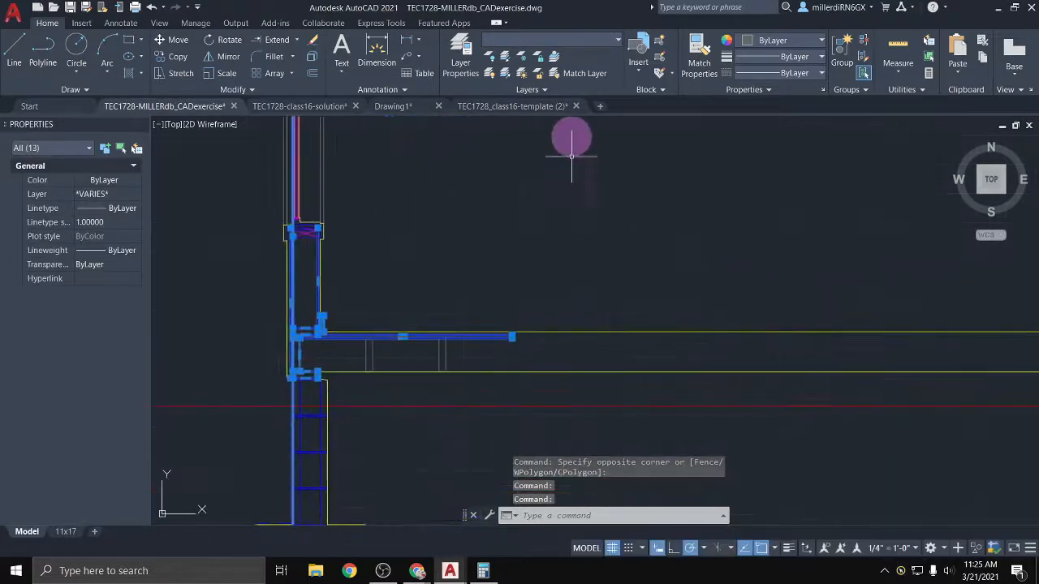
left_click(608, 47)
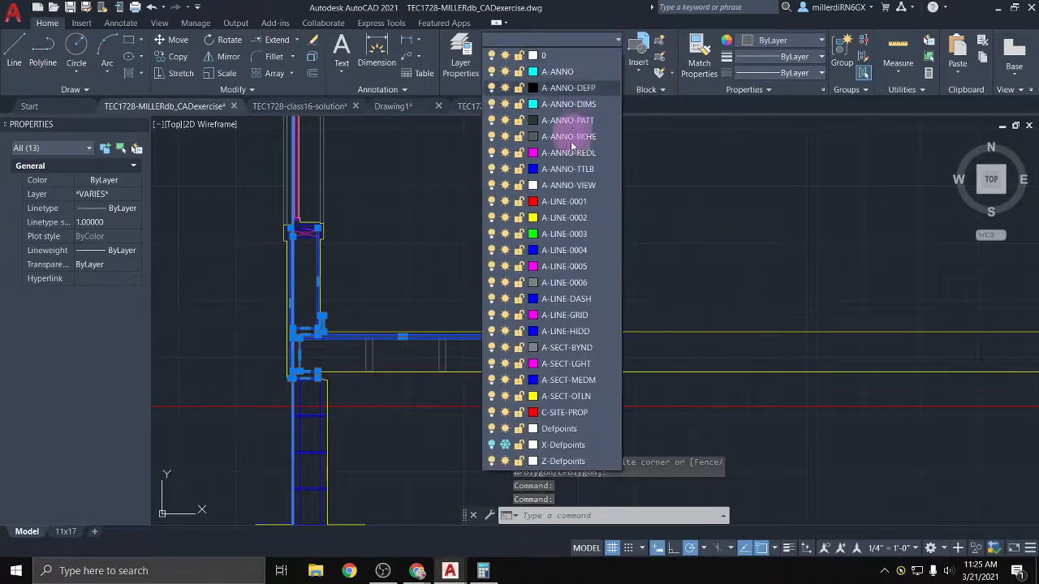
left_click(579, 285)
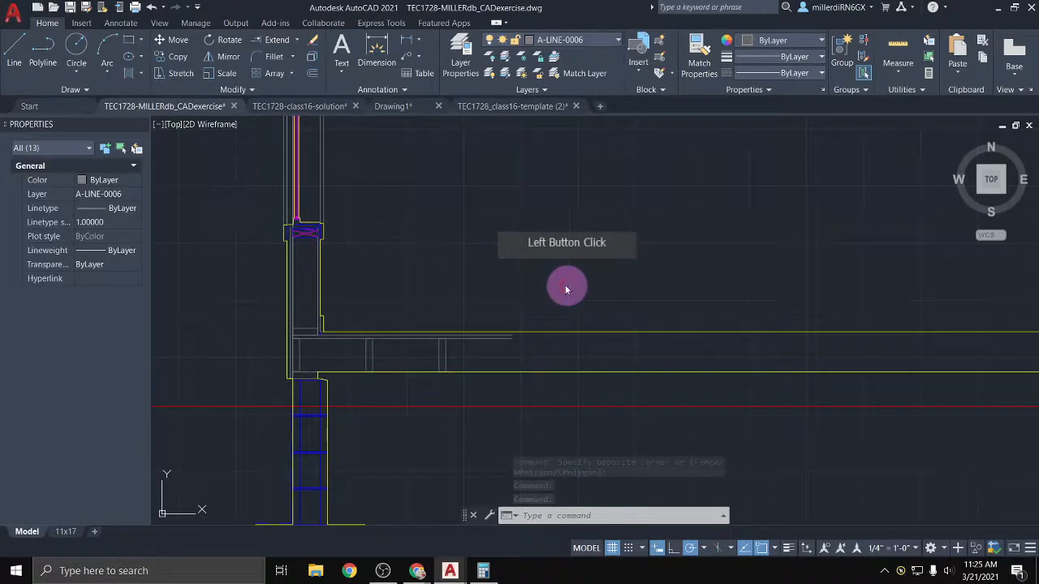
key("Escape")
Erase the two crossing magenta diagonals in the sill framing below the window and the short diagonal above them
scroll(469, 282, "down", 2)
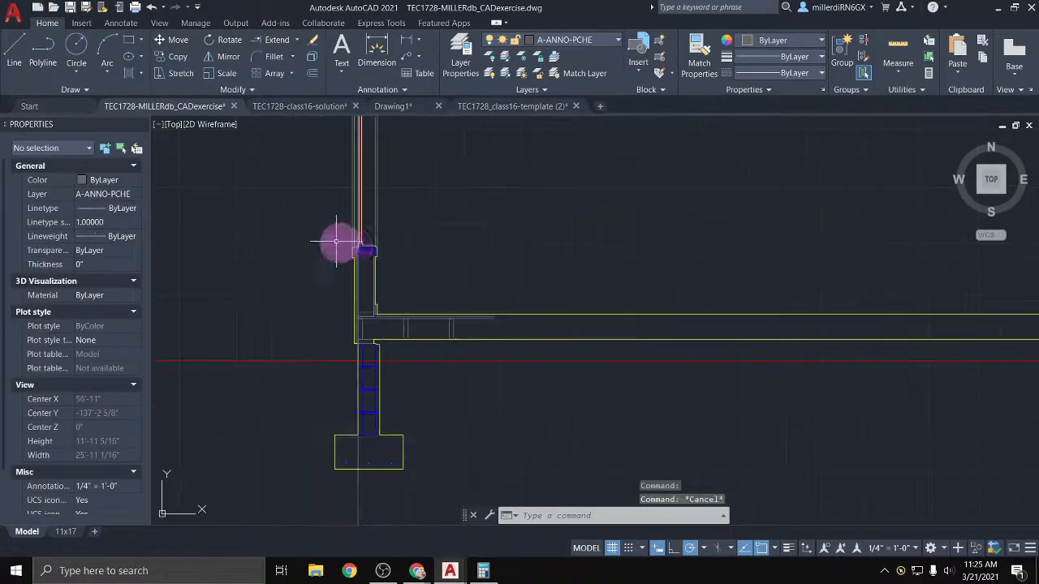
scroll(342, 241, "up", 8)
scroll(459, 303, "up", 2)
left_click(475, 328)
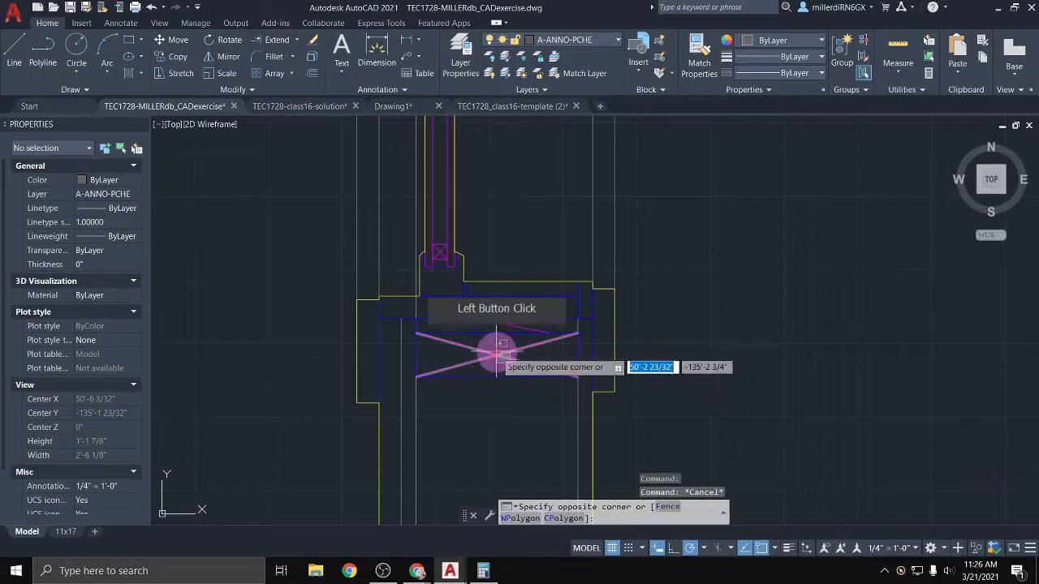
left_click(491, 352)
key("Delete")
left_click(503, 329)
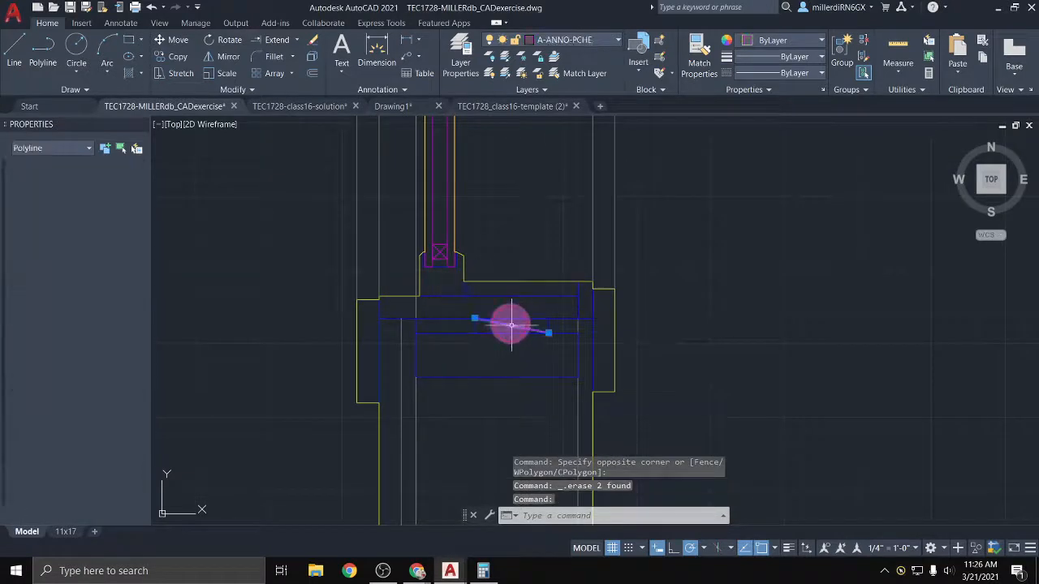
key("Delete")
Move the blue window sill framing, blocking and trim pieces on both wall faces to layer A-LINE-0006
left_click(547, 410)
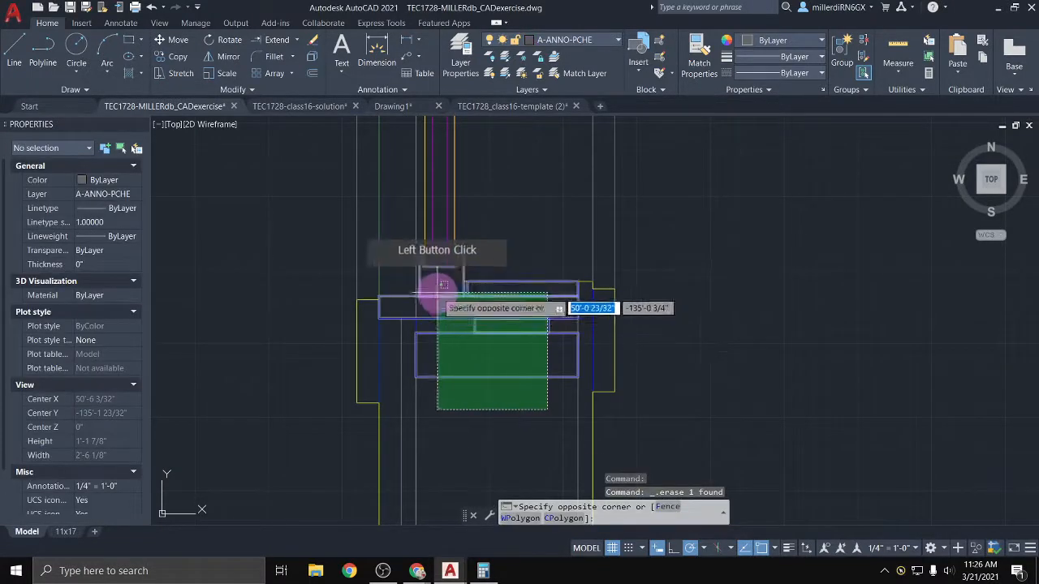
left_click(436, 289)
left_click(595, 362)
left_click(509, 349)
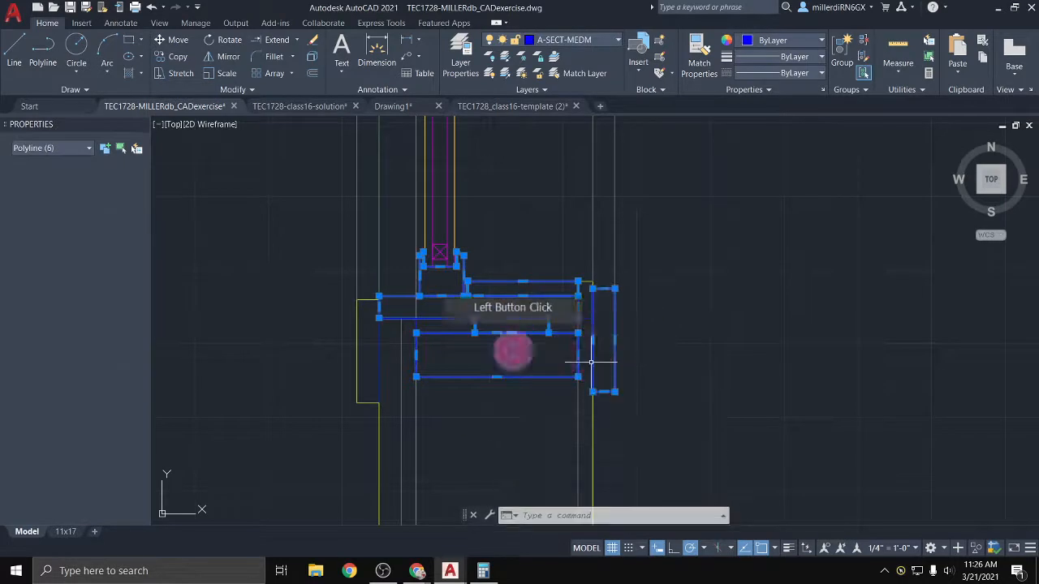
left_click(379, 355)
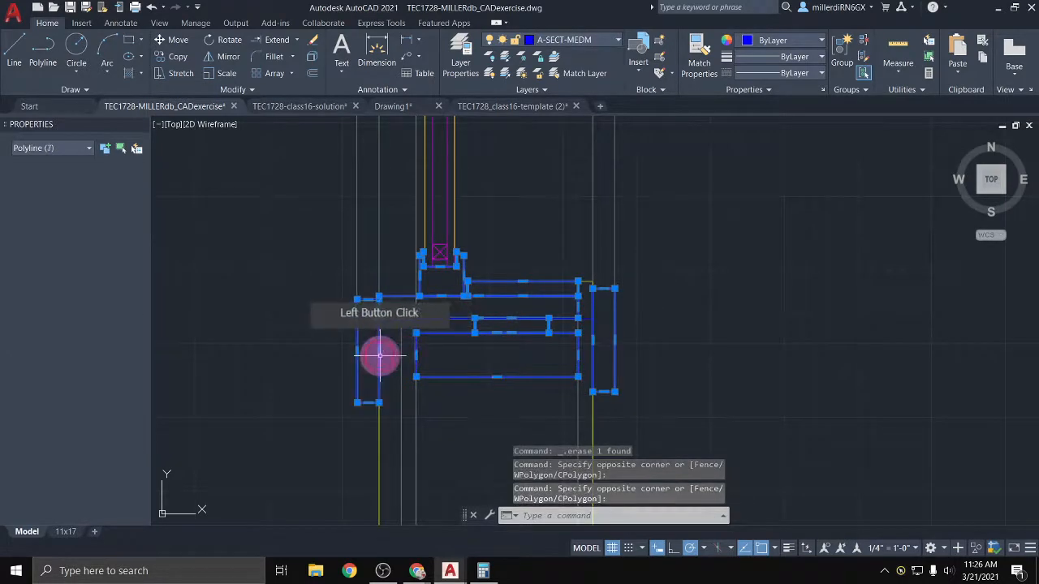
left_click(595, 42)
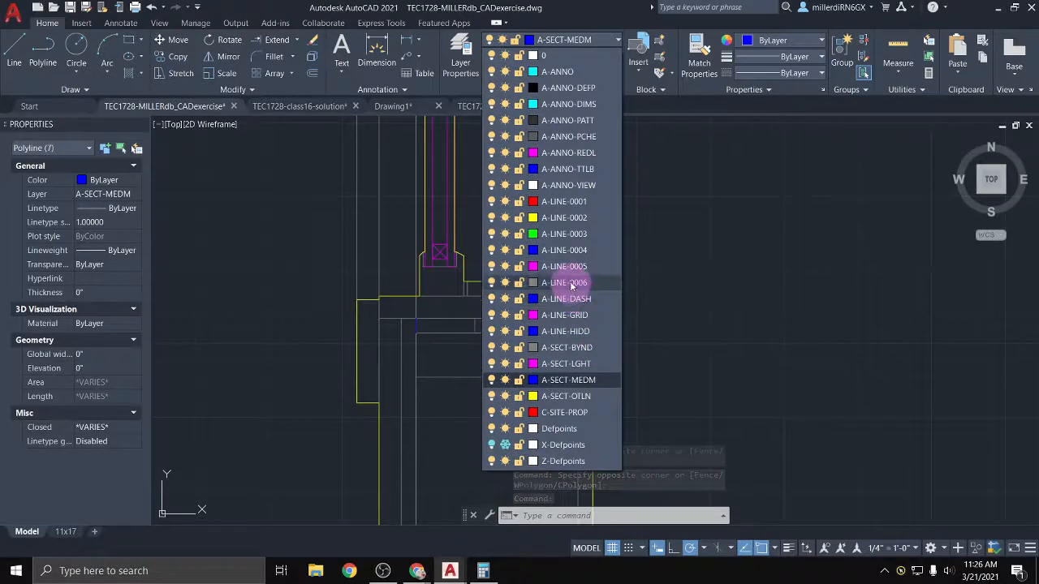
left_click(571, 289)
key("Escape")
key("Escape")
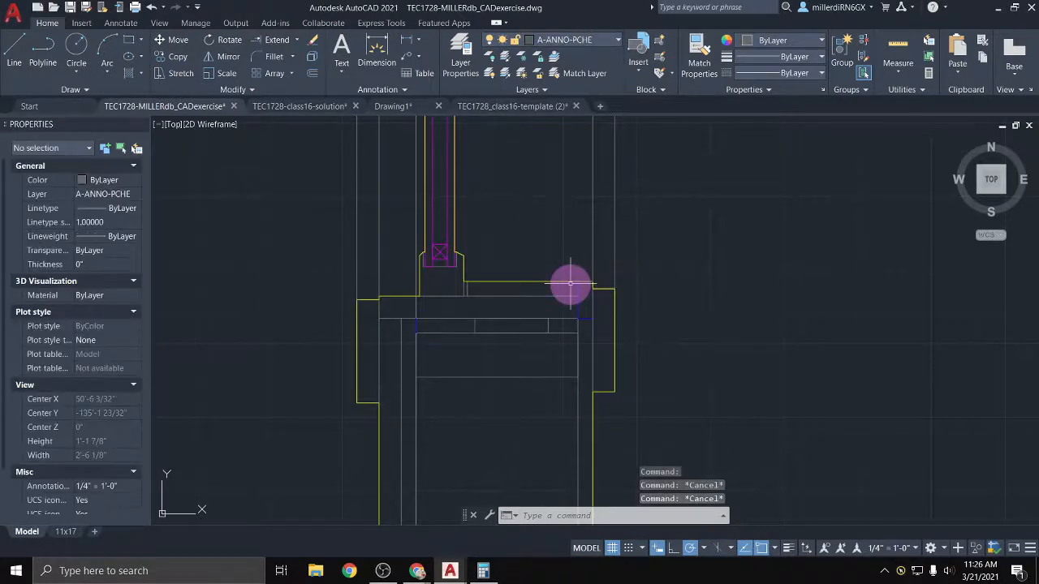
Move the remaining short blue line and small blue rectangle at the two ends of the window sill to layer A-LINE-0006
scroll(571, 296, "up", 3)
scroll(528, 290, "down", 1)
left_click(468, 296)
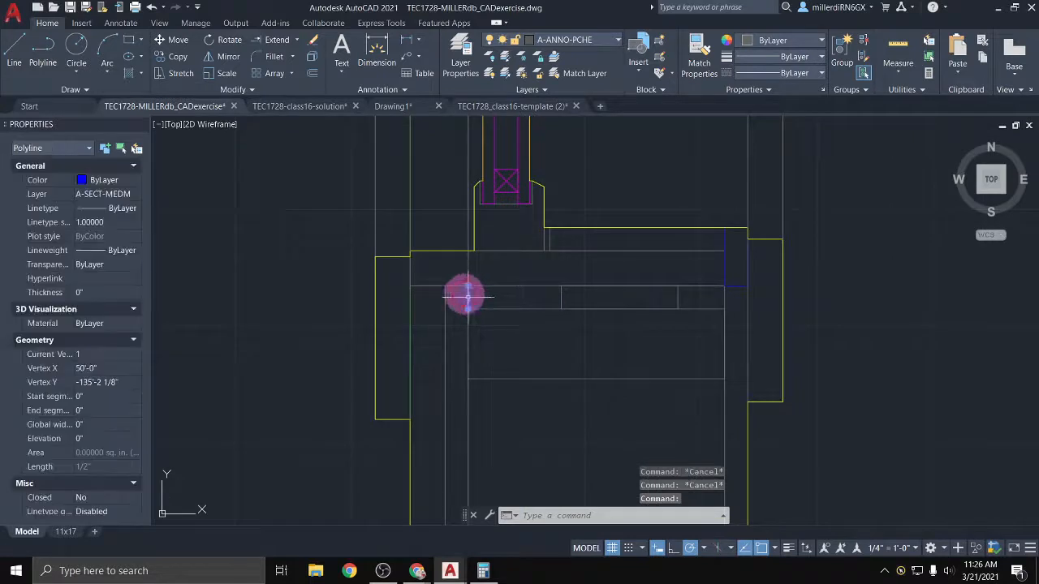
left_click(711, 283)
left_click(718, 268)
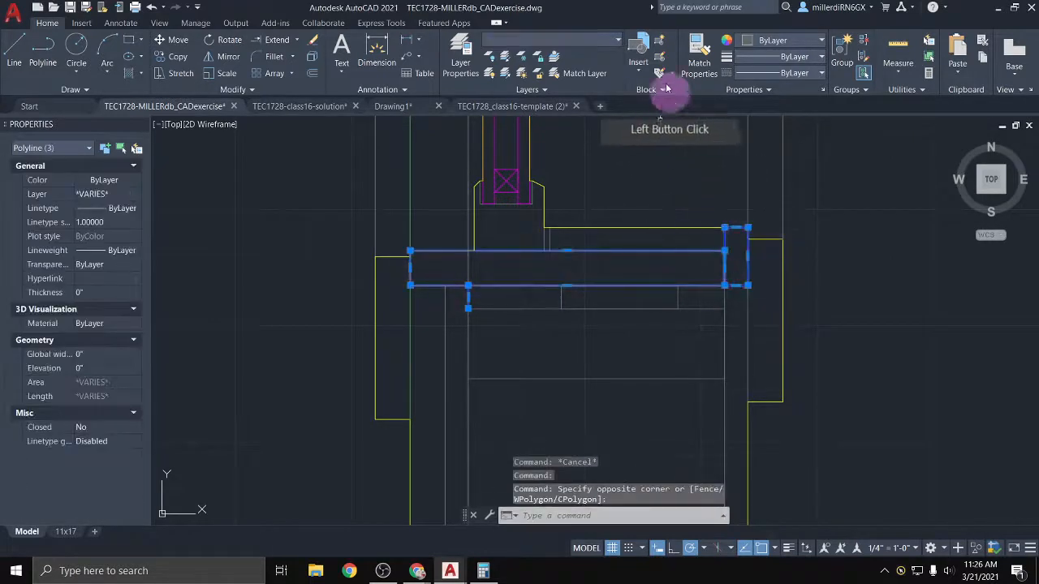
left_click(580, 41)
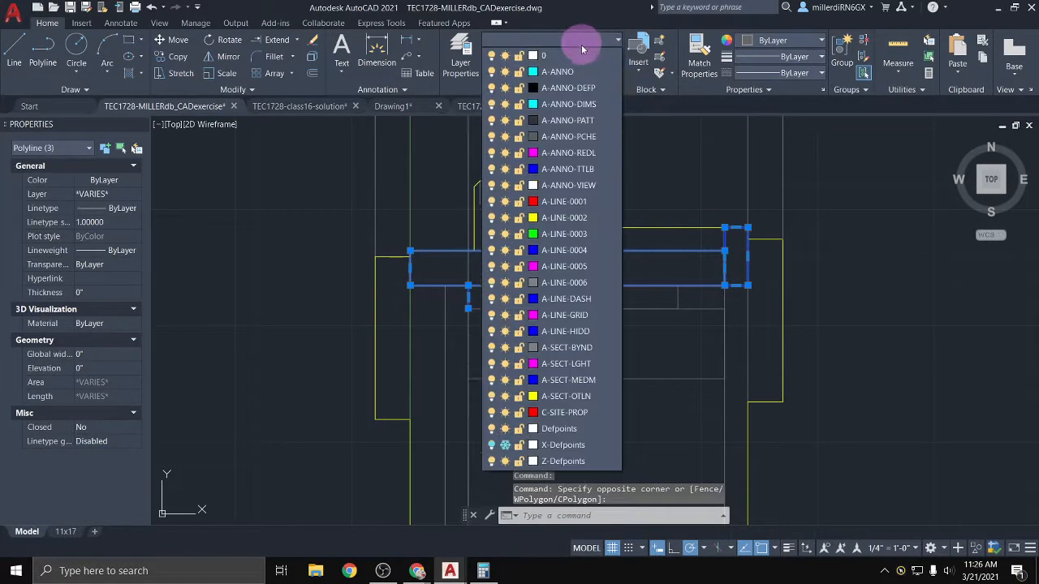
left_click(590, 288)
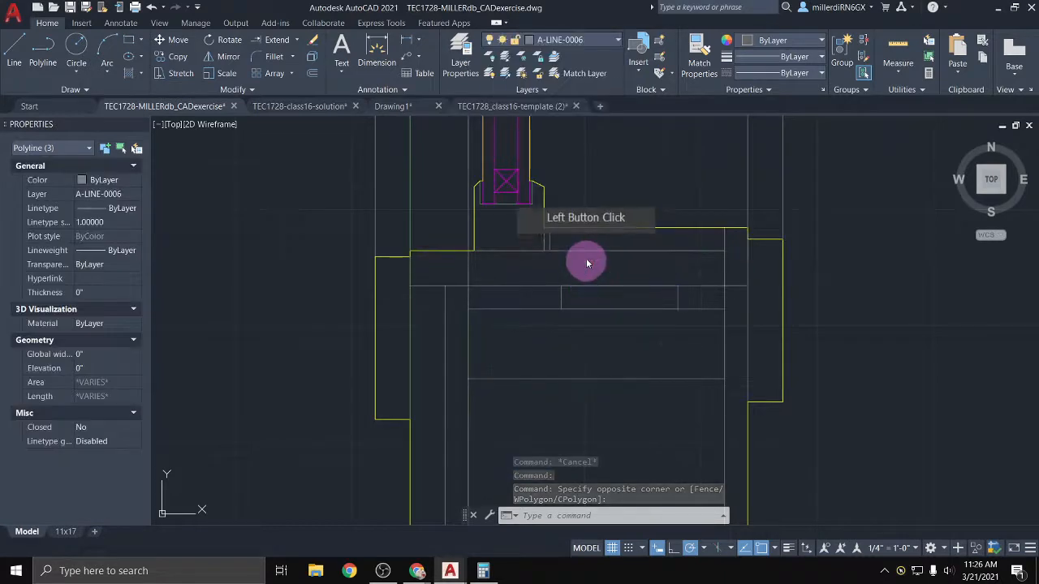
scroll(585, 260, "down", 4)
key("Escape")
Compare the new section's progress with the finished Building Section E-W, examining its right wall, window and floor framing
scroll(624, 277, "down", 6)
scroll(637, 277, "down", 8)
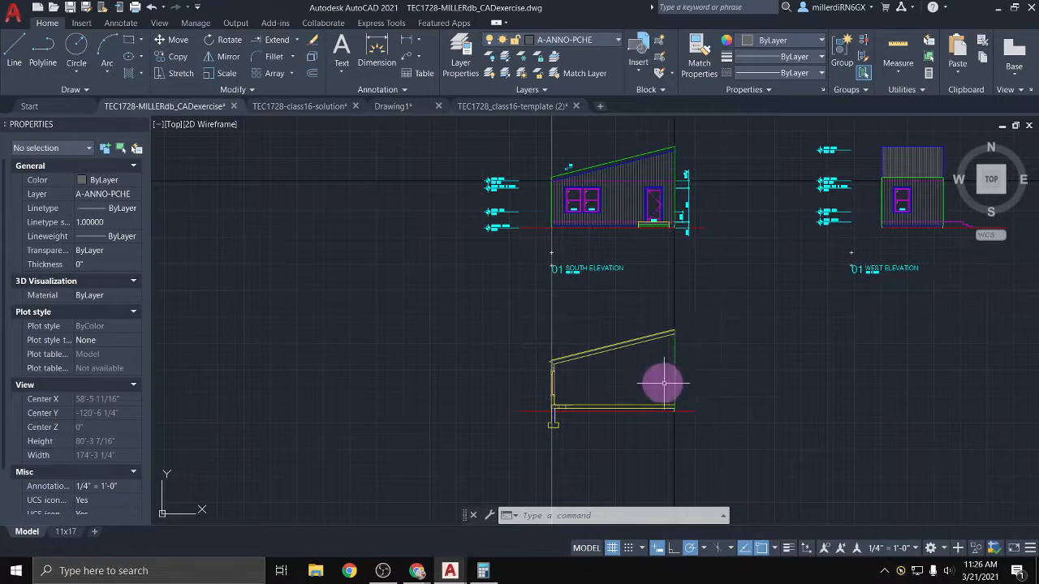
scroll(681, 389, "up", 6)
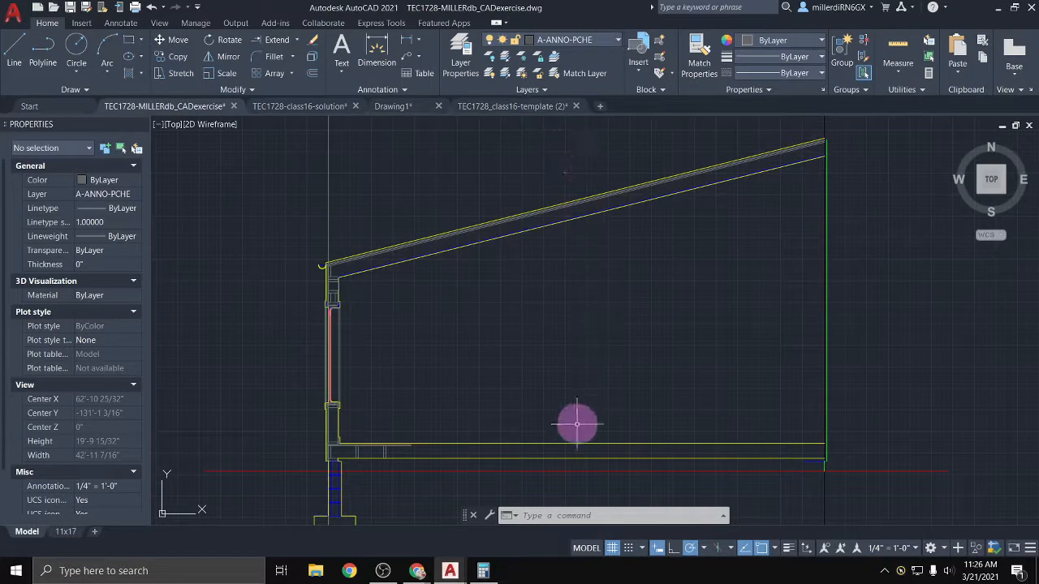
scroll(564, 235, "down", 6)
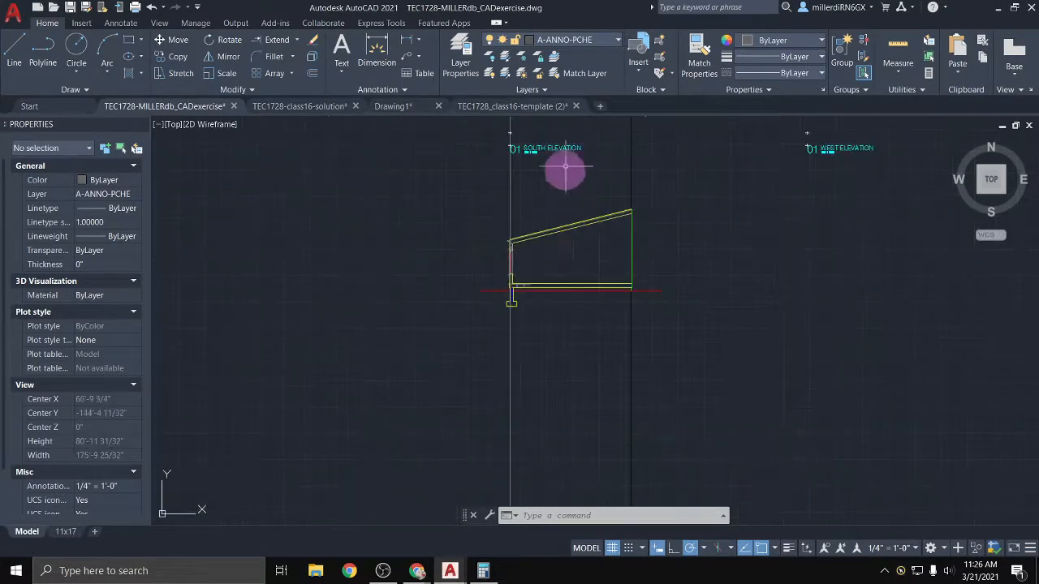
middle_click_drag(573, 195, 566, 394)
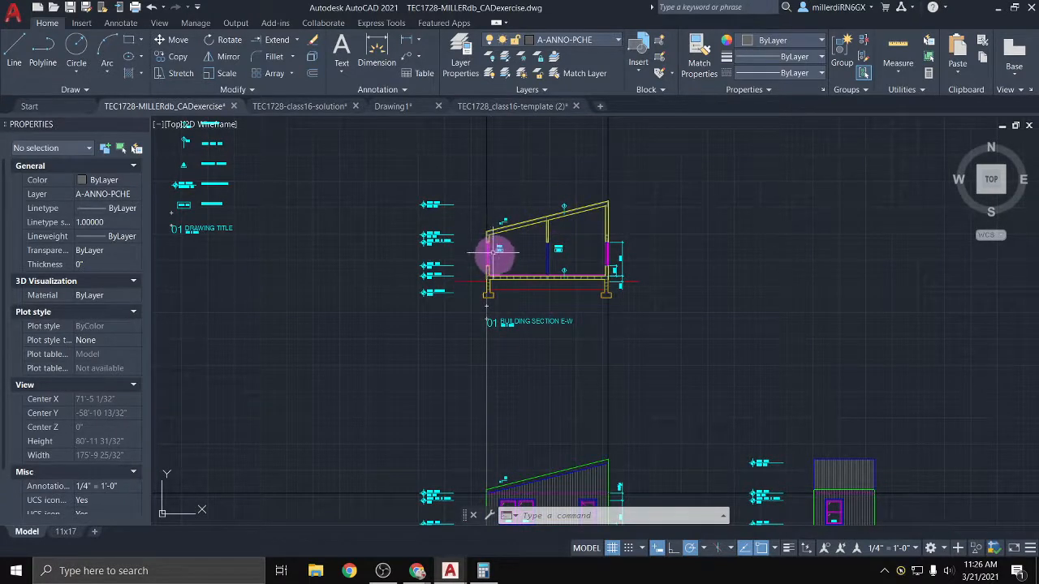
scroll(617, 257, "up", 5)
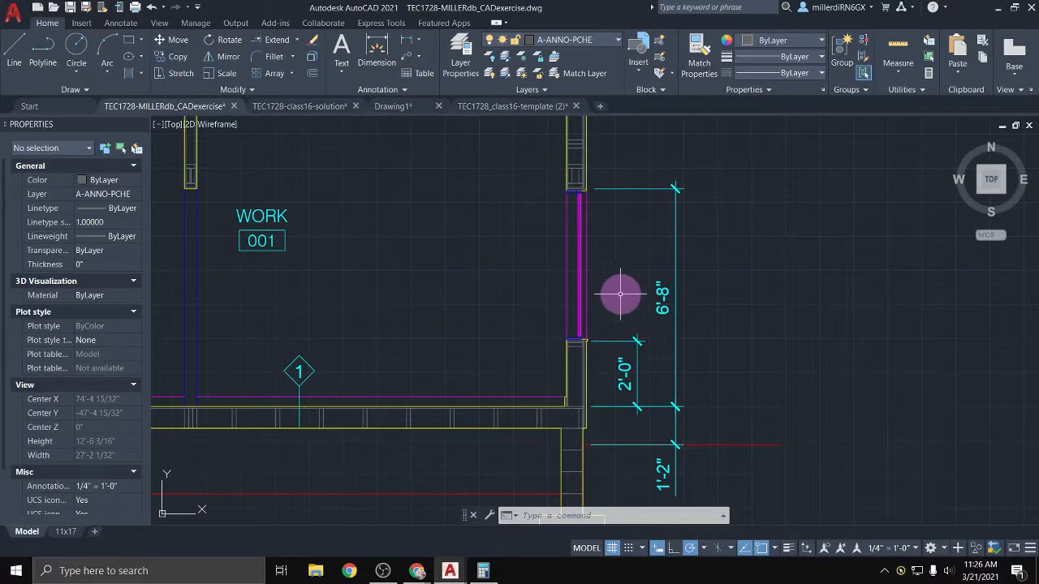
scroll(621, 355, "down", 5)
middle_click_drag(605, 374, 589, 49)
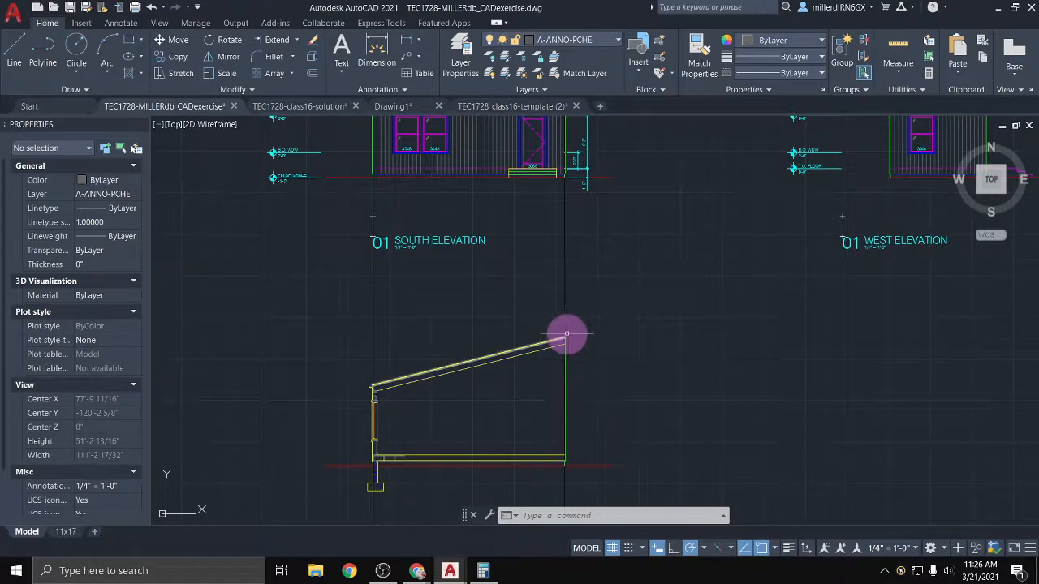
Move the blue sloped ceiling line, interior wall face line and short connecting line at the roof corner to layer A-LINE-0006
scroll(347, 419, "up", 6)
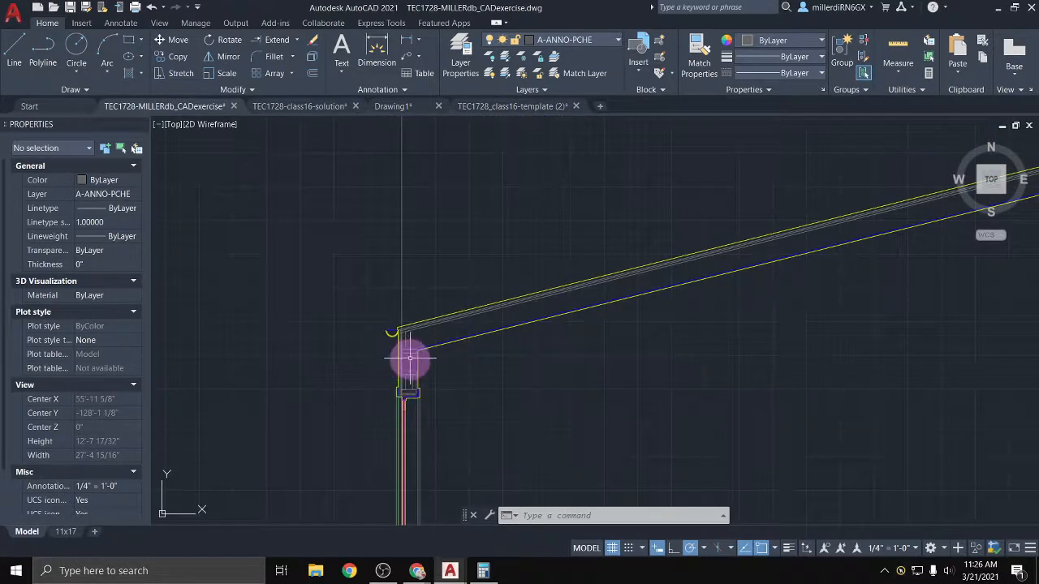
scroll(414, 354, "up", 3)
left_click(415, 350)
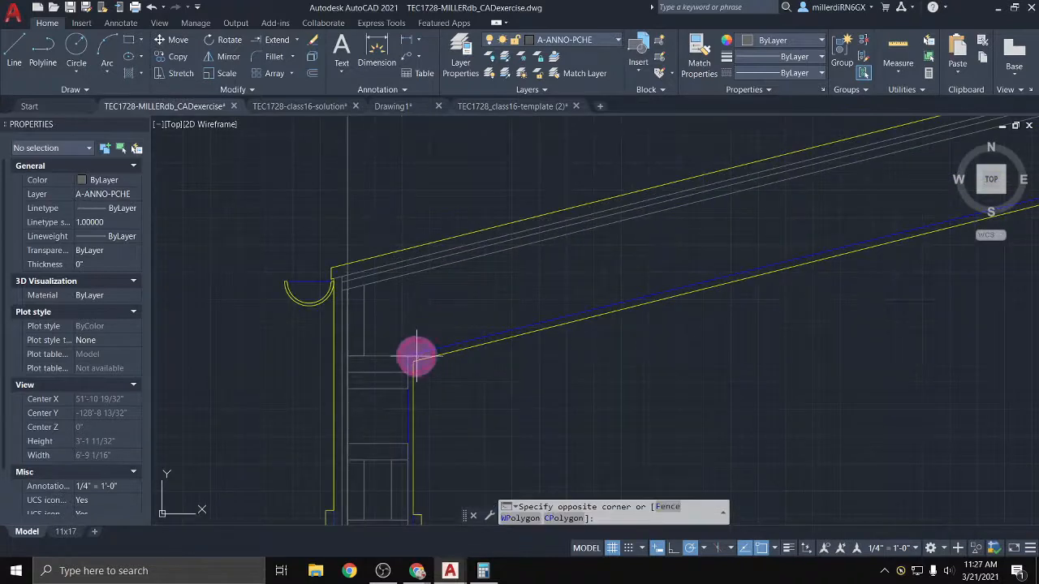
left_click(410, 352)
left_click(408, 392)
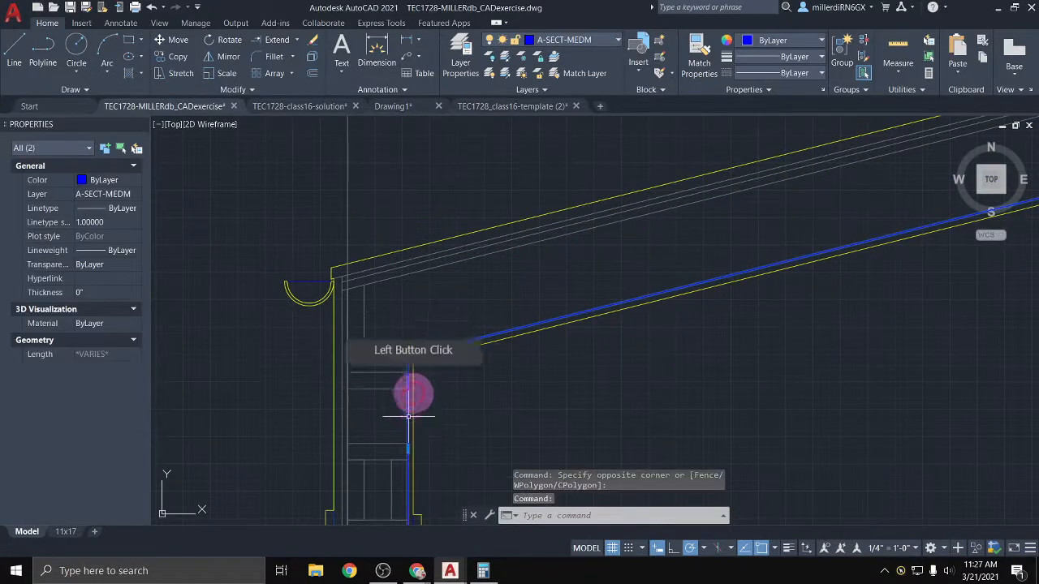
scroll(414, 365, "up", 2)
left_click(408, 355)
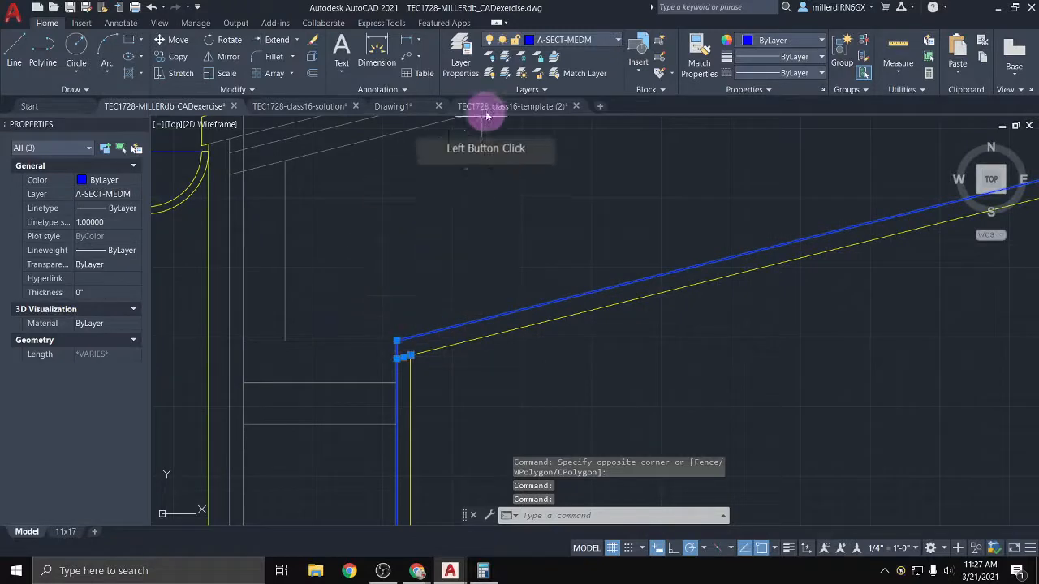
left_click(607, 45)
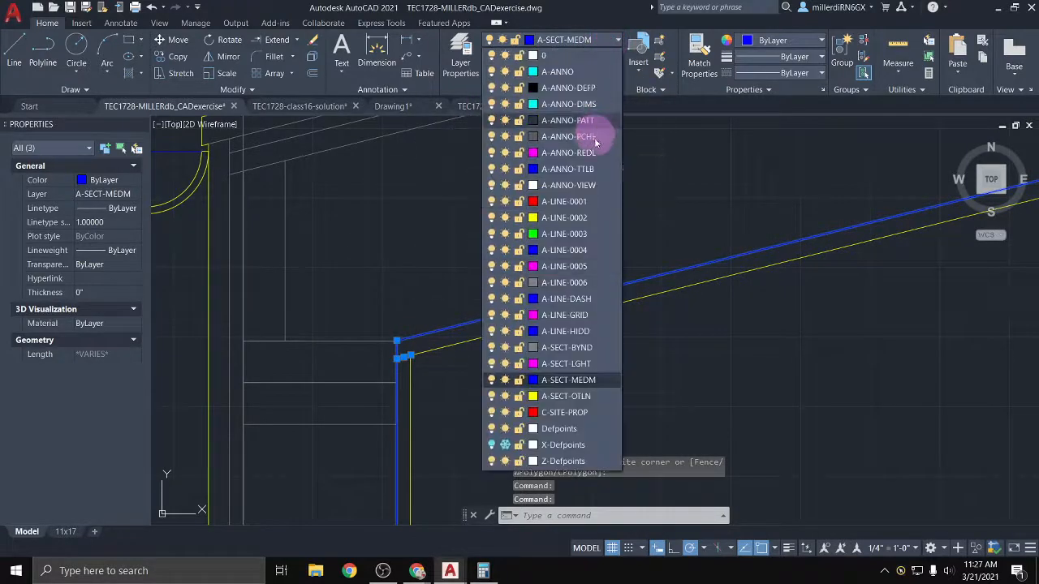
left_click(572, 282)
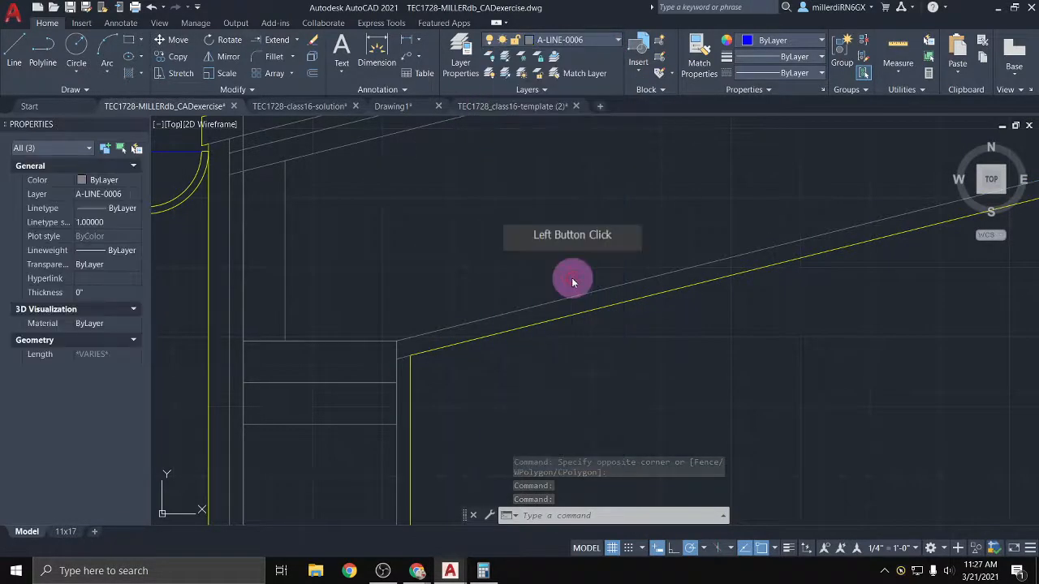
key("Escape")
key("Escape")
Compare the new section's window wall with the finished Building Section E-W, examining its floor, footings, walls and roof
scroll(563, 276, "down", 3)
scroll(562, 269, "down", 2)
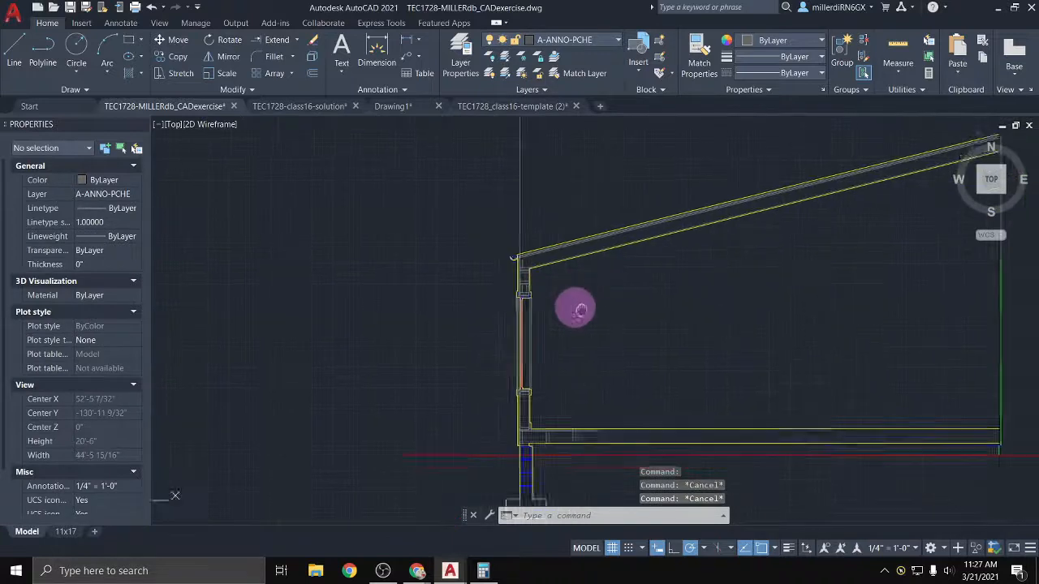
mouse_move(575, 306)
middle_mouse_down()
mouse_move(452, 259)
mouse_move(492, 275)
mouse_move(460, 308)
middle_mouse_up()
scroll(494, 263, "down", 2)
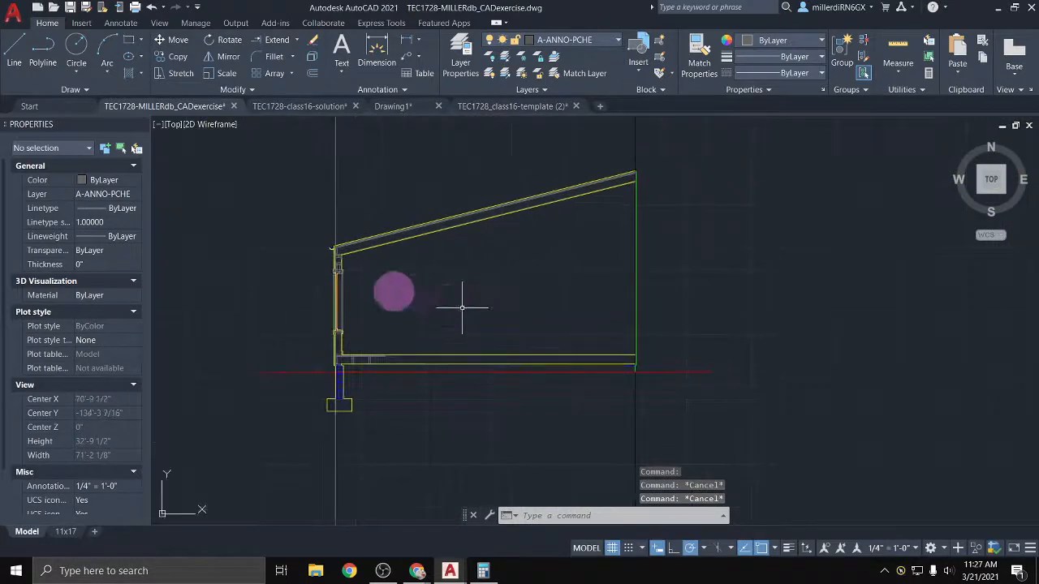
scroll(336, 312, "up", 6)
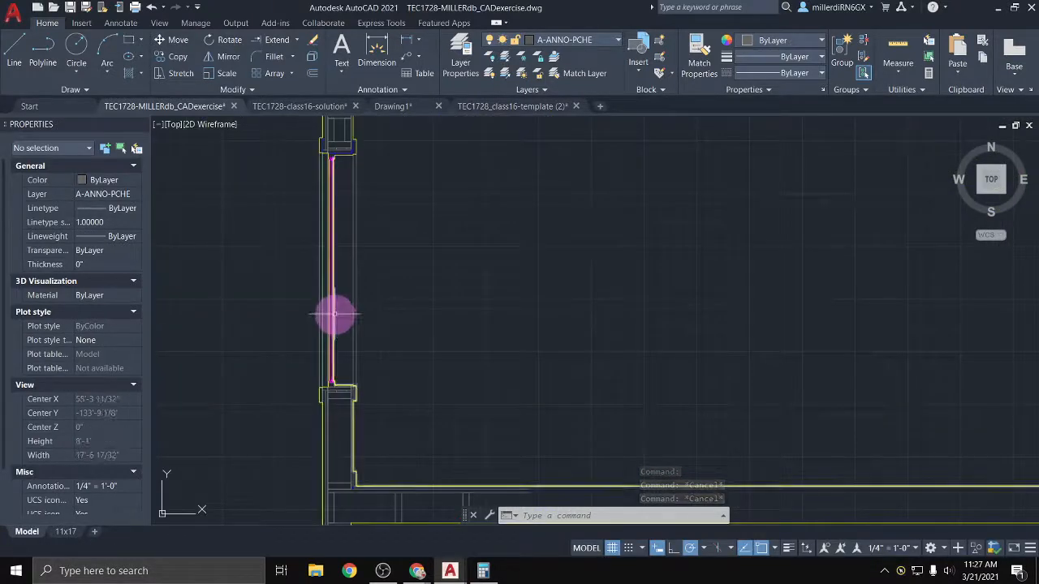
scroll(336, 312, "down", 8)
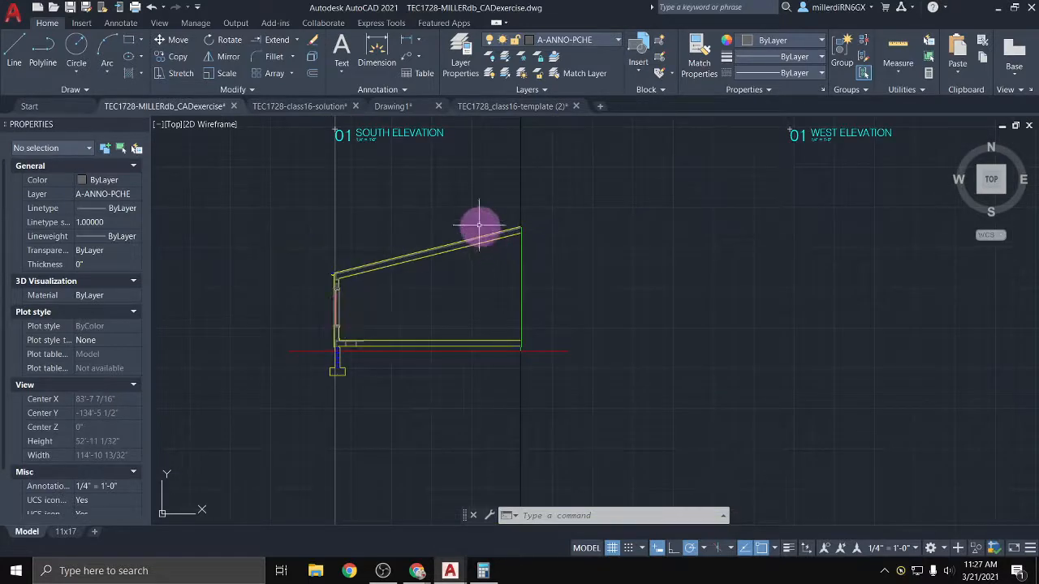
mouse_move(478, 226)
middle_mouse_down()
mouse_move(470, 401)
mouse_move(441, 438)
middle_mouse_up()
middle_click_drag(431, 195, 426, 440)
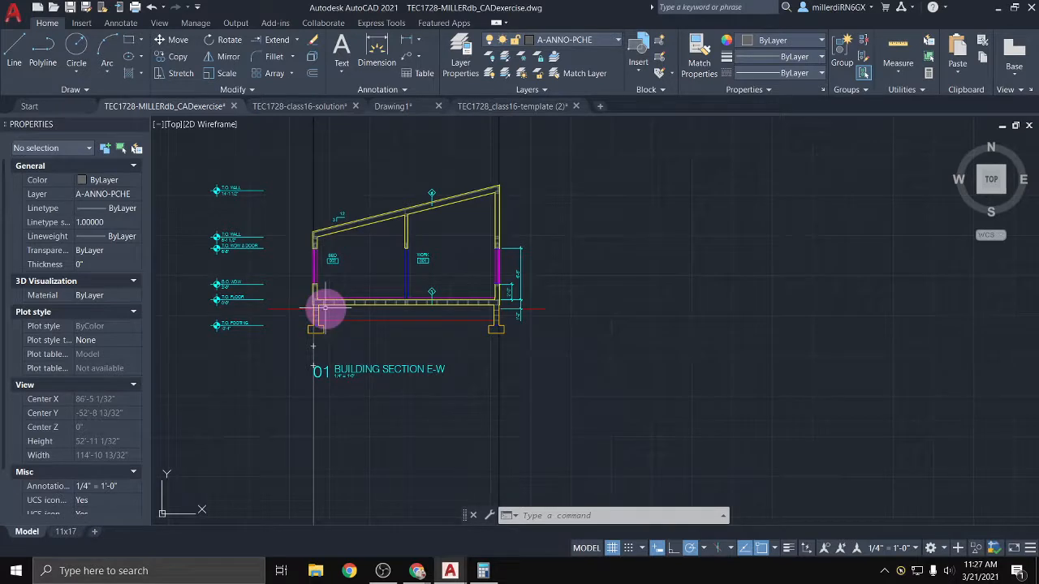
scroll(309, 283, "up", 5)
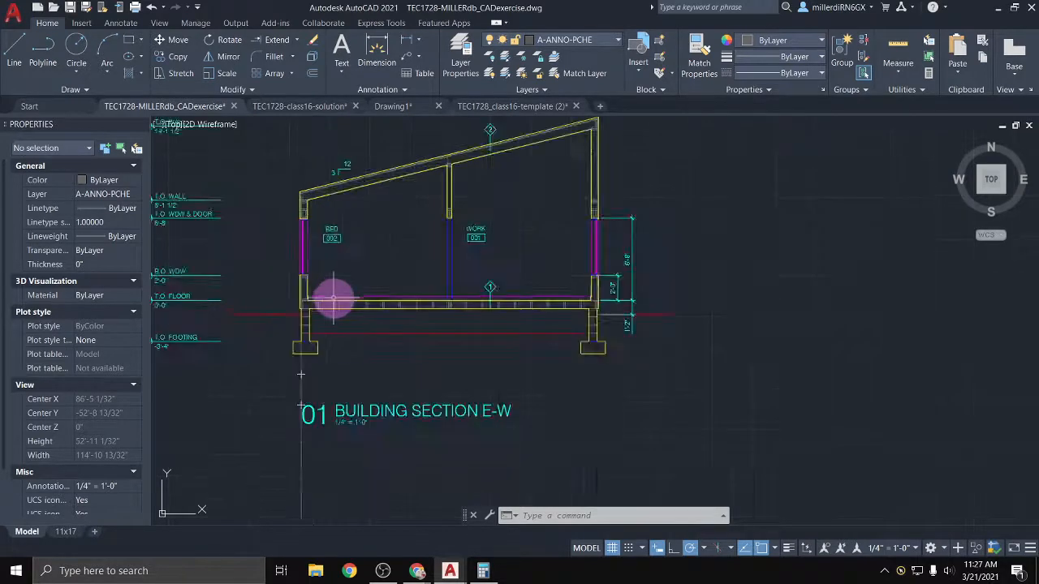
scroll(318, 310, "down", 2)
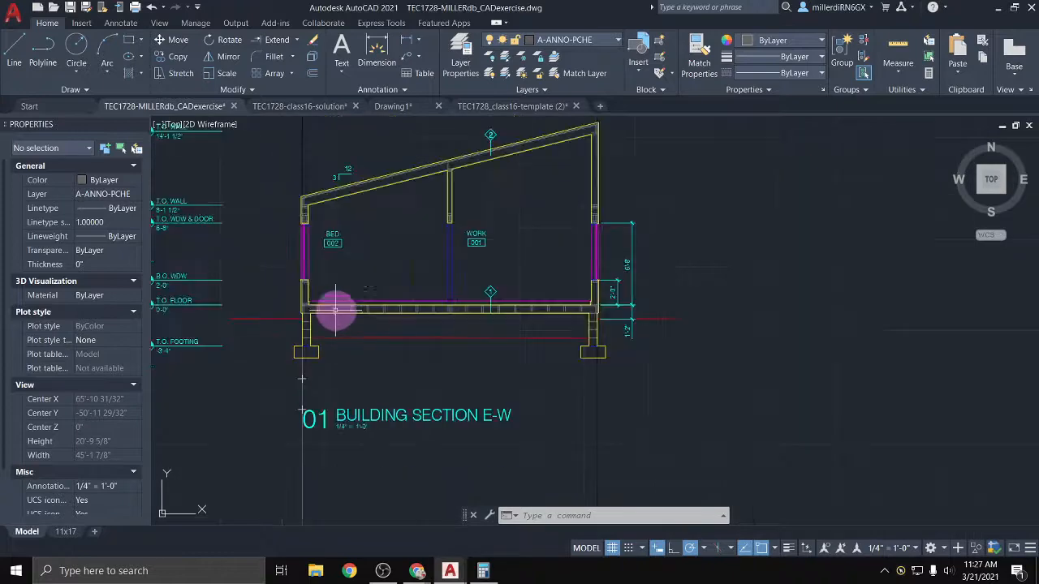
scroll(426, 204, "up", 2)
middle_click_drag(505, 208, 487, 279)
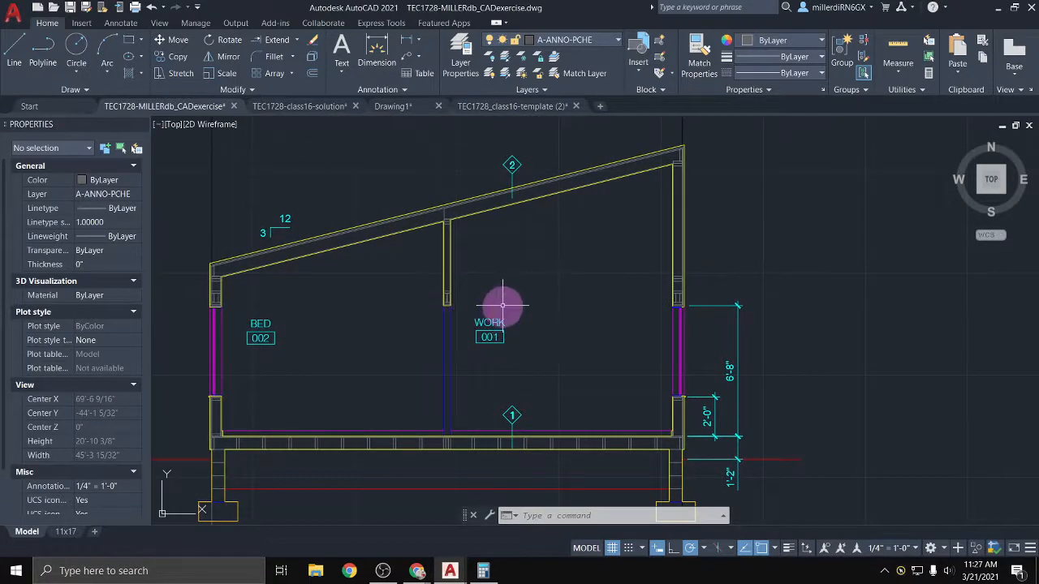
Turn off layer A-LINE-0006 to hide the interior framing lines in Building Section E-W
left_click(616, 42)
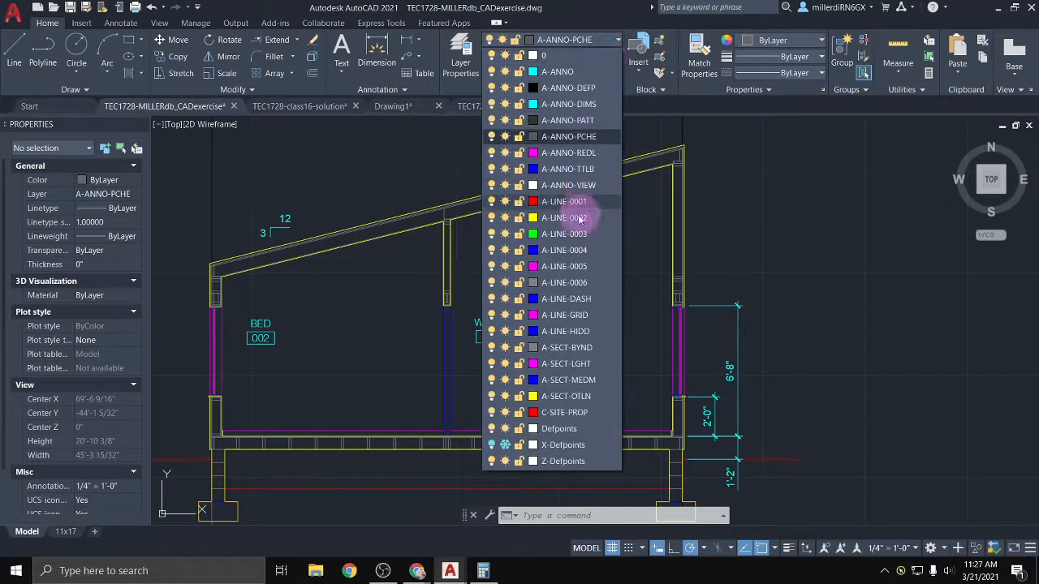
left_click(490, 283)
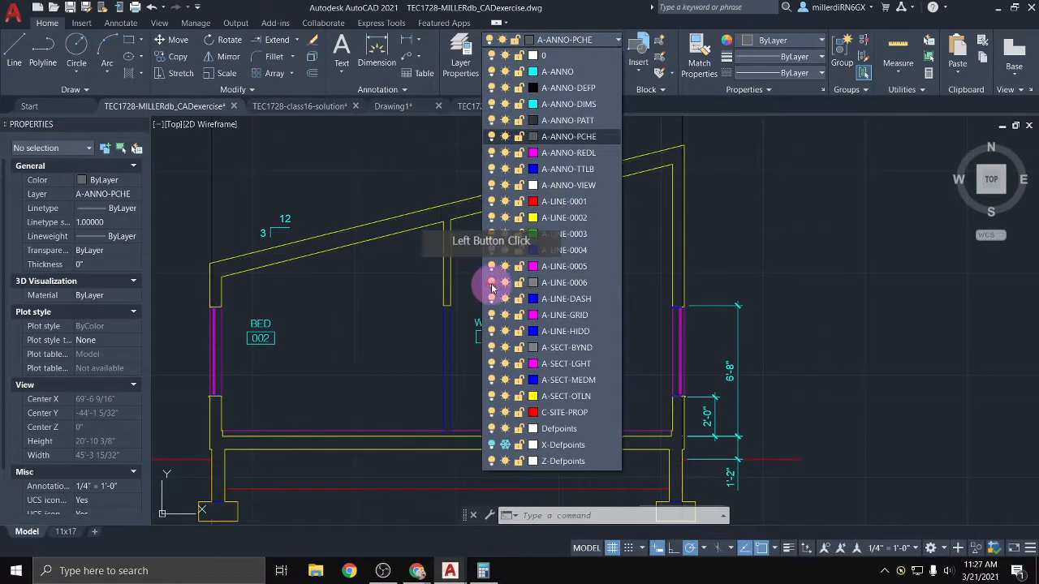
left_click(446, 313)
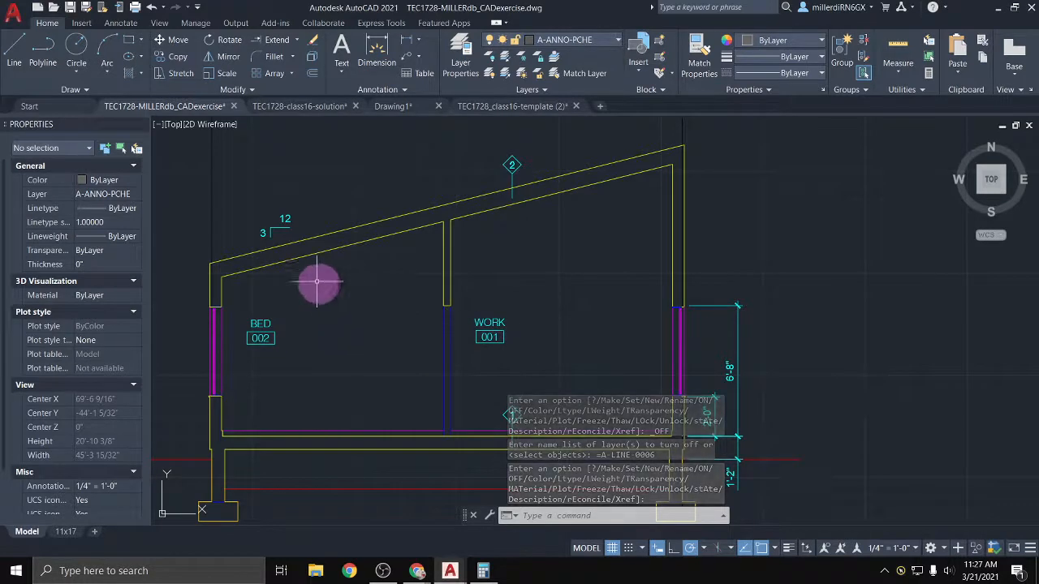
left_click(611, 43)
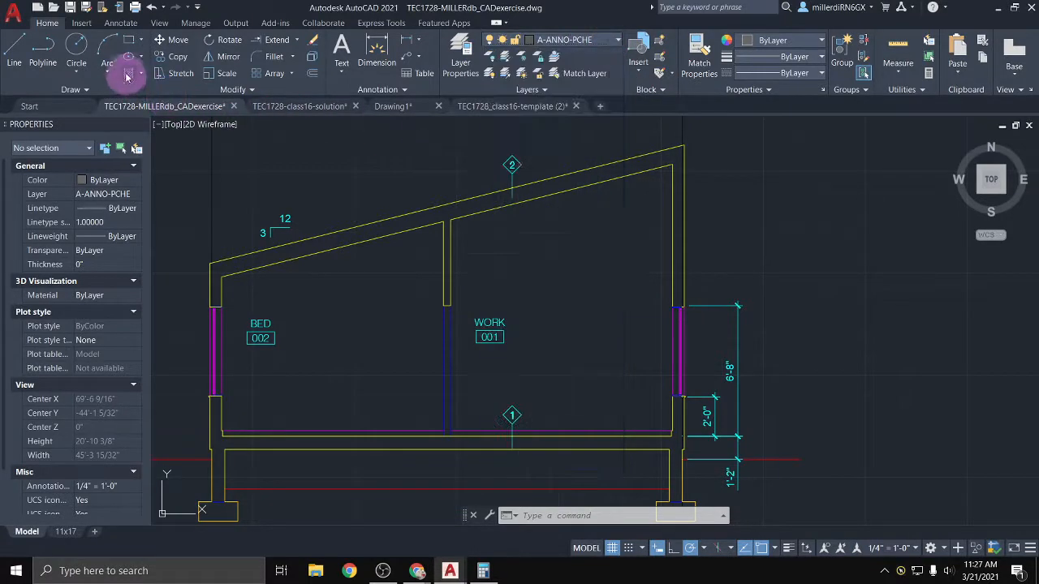
Fill the cut roof, walls, floor and both footings of Building Section E-W with a SOLID hatch on layer A-ANNO-PCHE
left_click(132, 75)
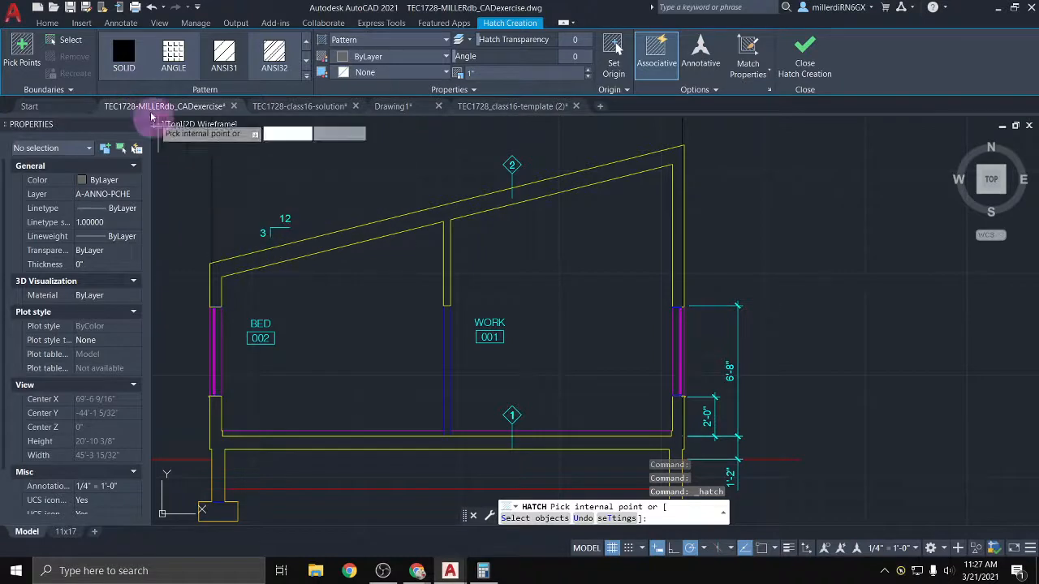
left_click(124, 59)
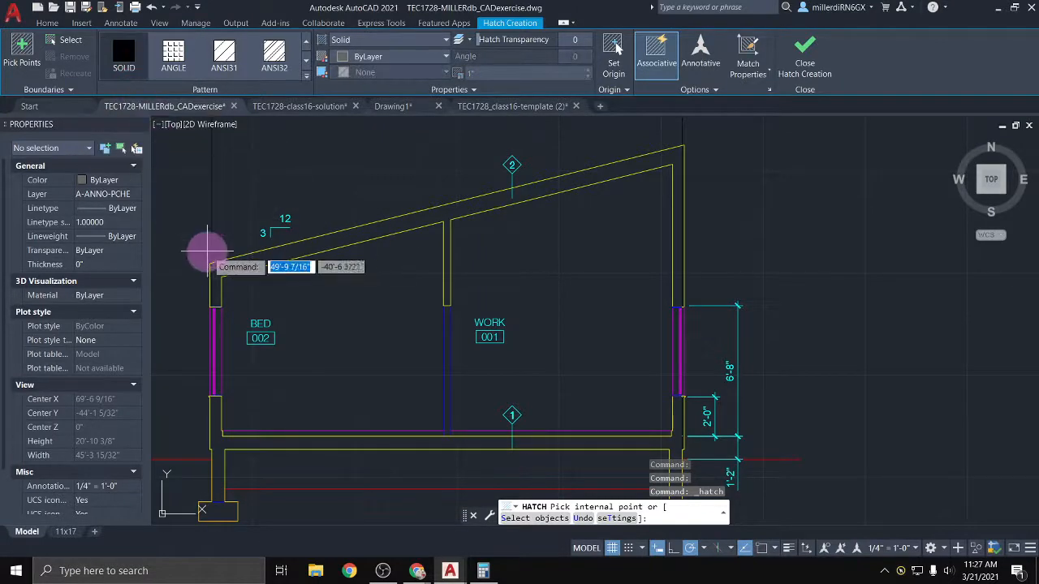
left_click(225, 268)
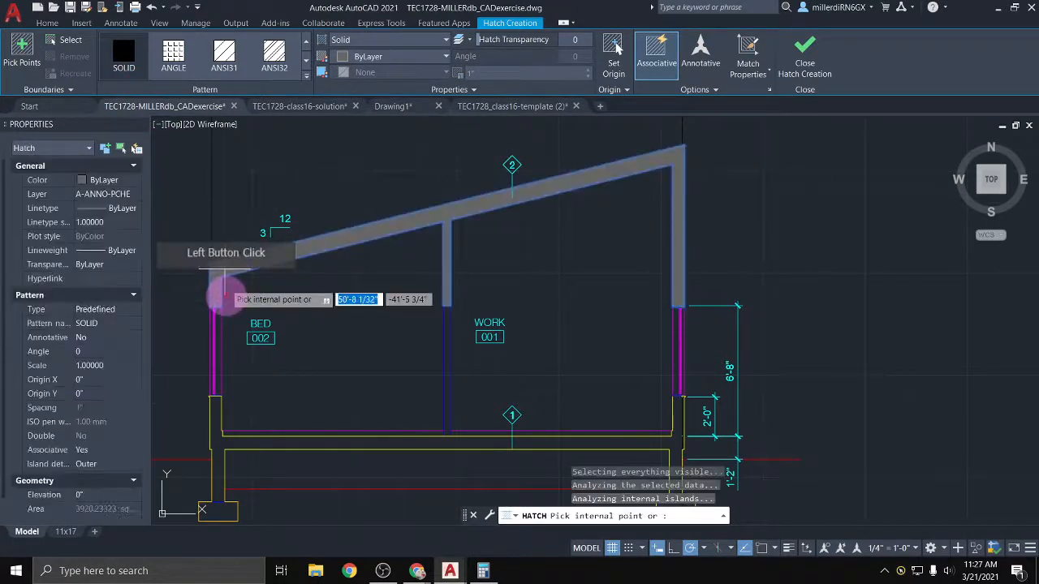
left_click(220, 450)
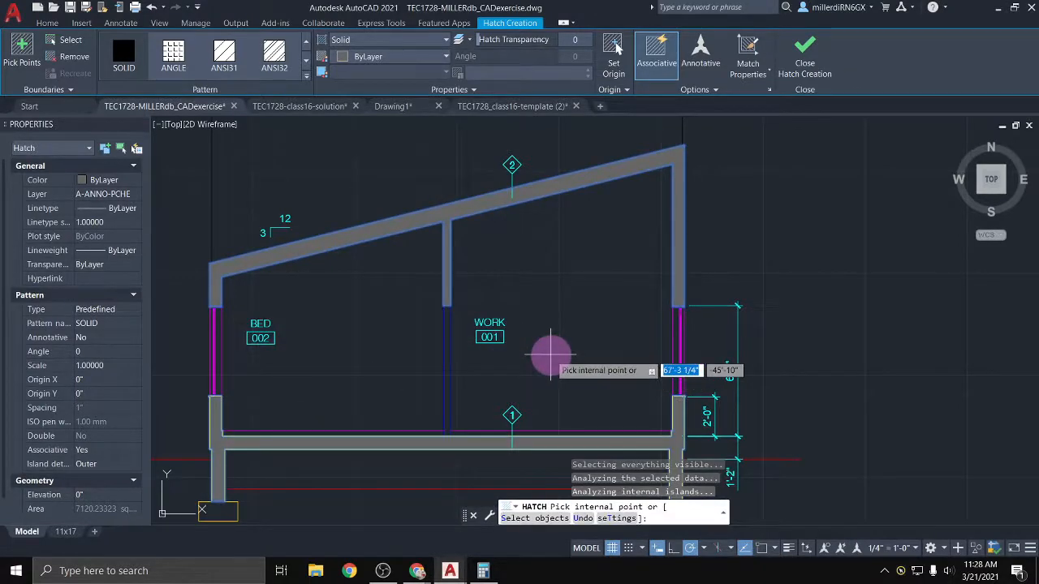
middle_click_drag(472, 408, 431, 255)
left_click(180, 363)
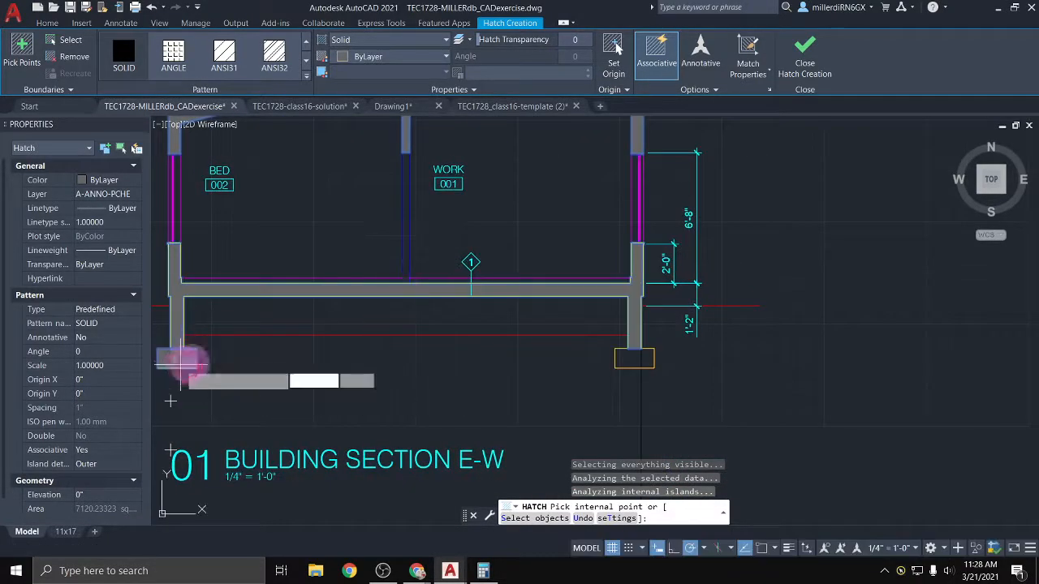
left_click(629, 357)
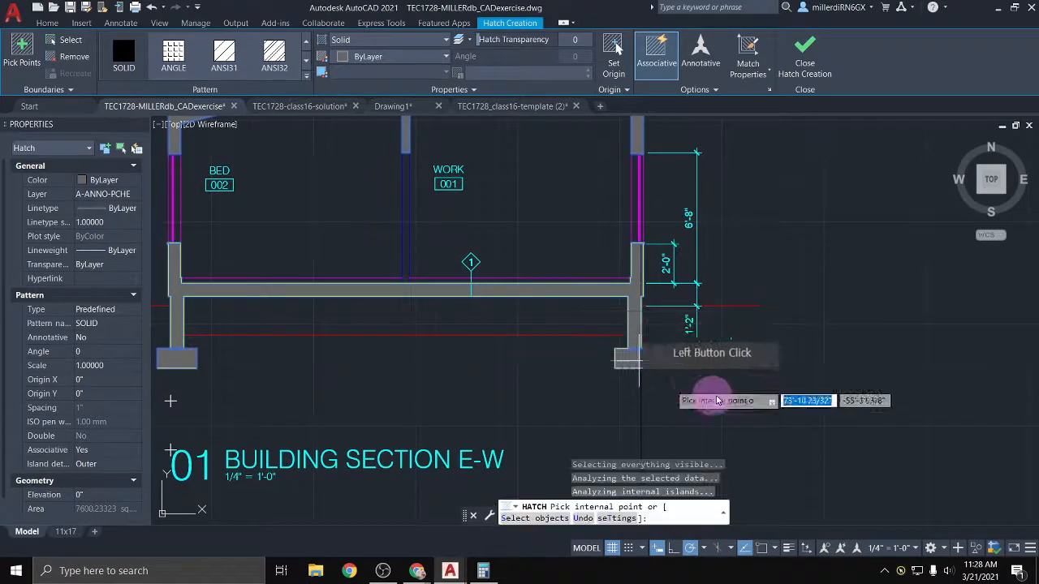
left_click(645, 360)
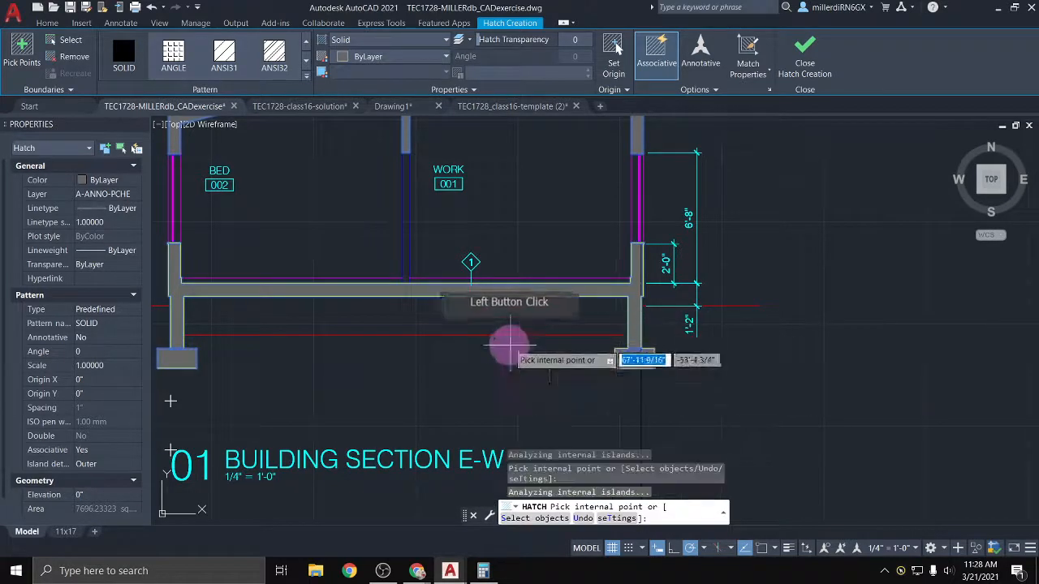
key("Escape")
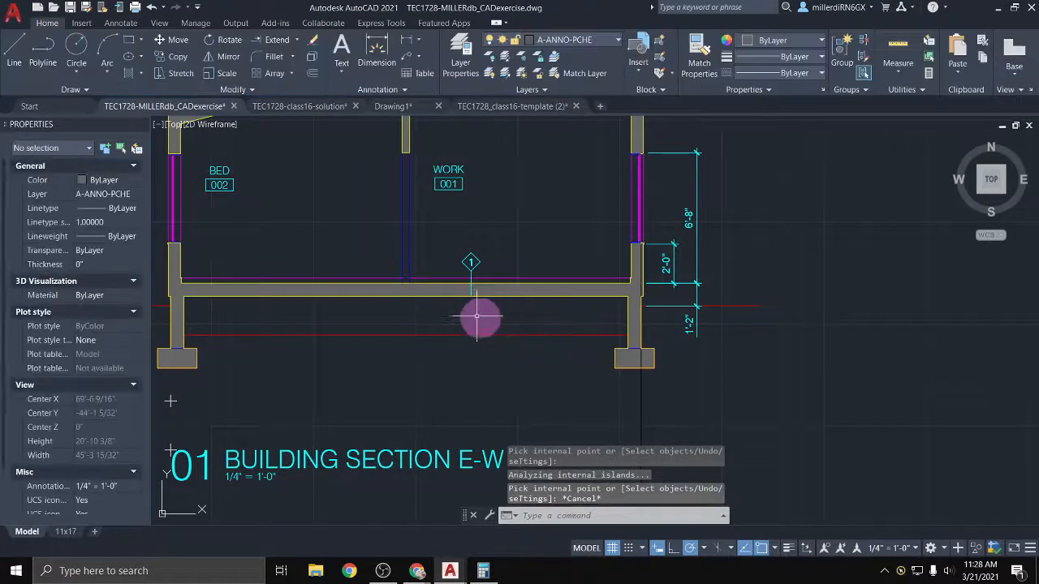
Turn layer A-LINE-0006 back on and inspect the framing lines against the solid hatch at the floor and walls
scroll(438, 219, "down", 2)
middle_click_drag(438, 219, 451, 260)
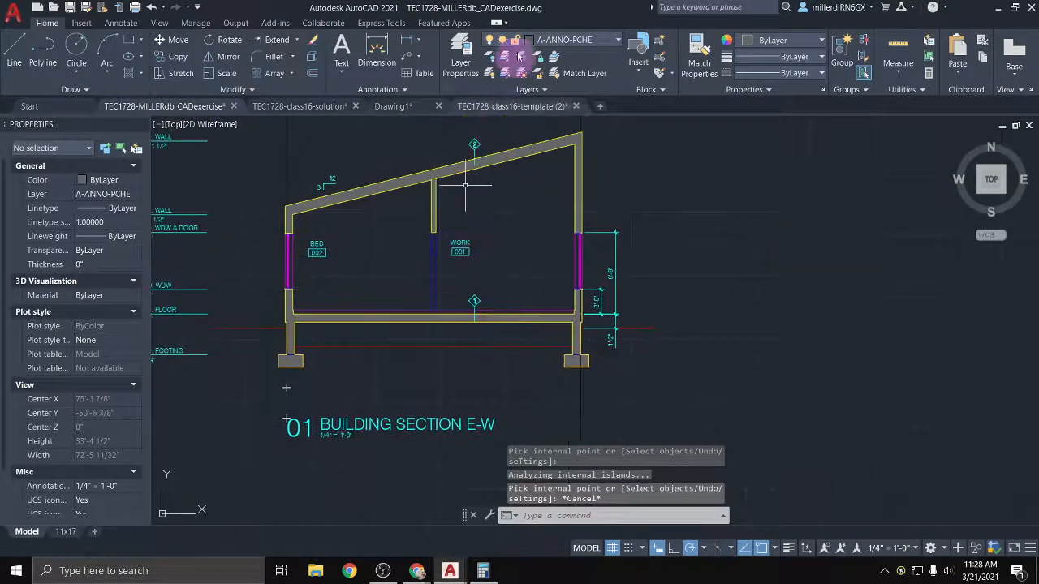
left_click(611, 43)
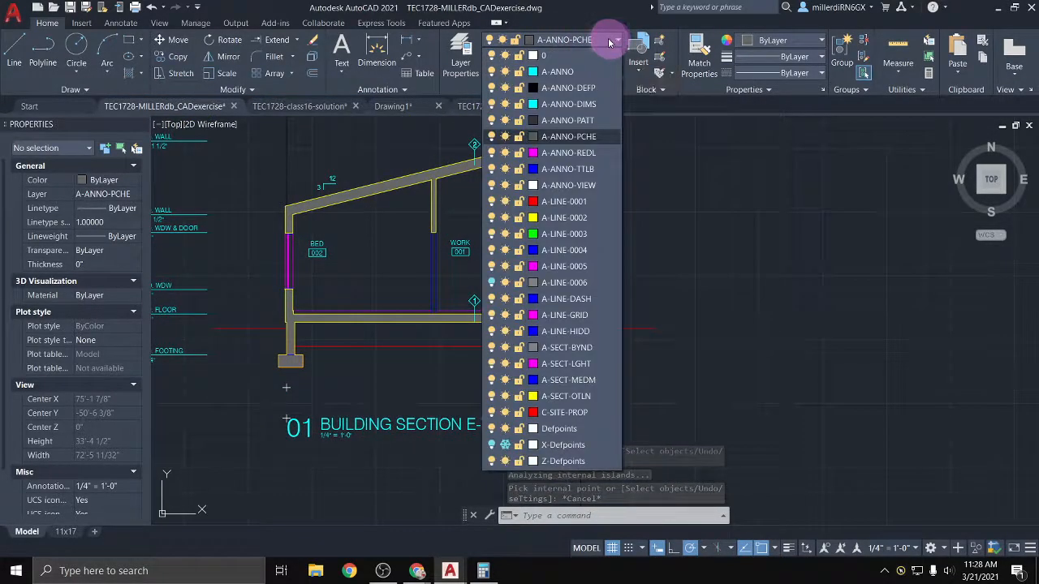
left_click(494, 284)
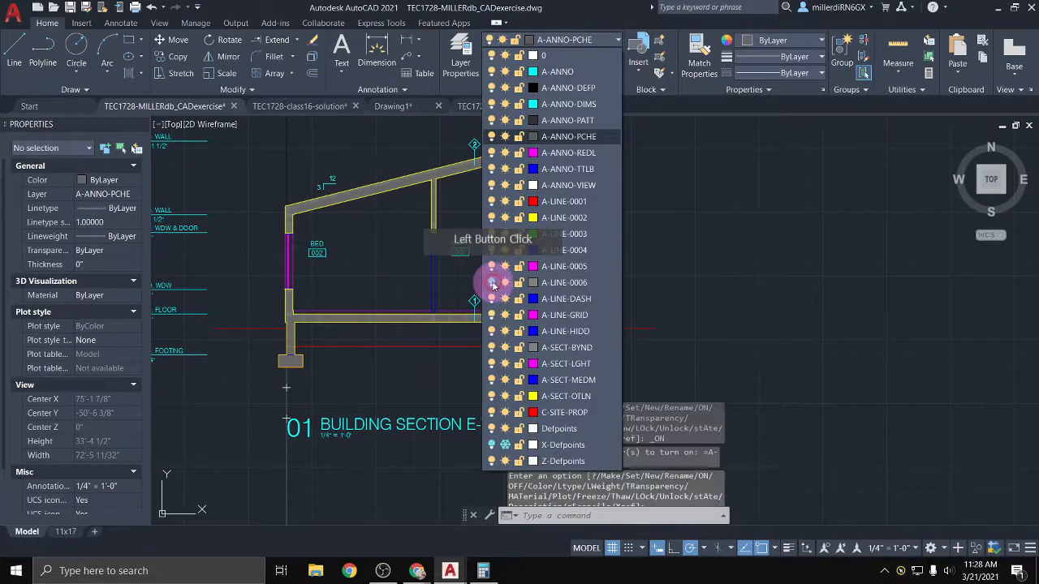
scroll(296, 323, "up", 4)
scroll(296, 323, "up", 4)
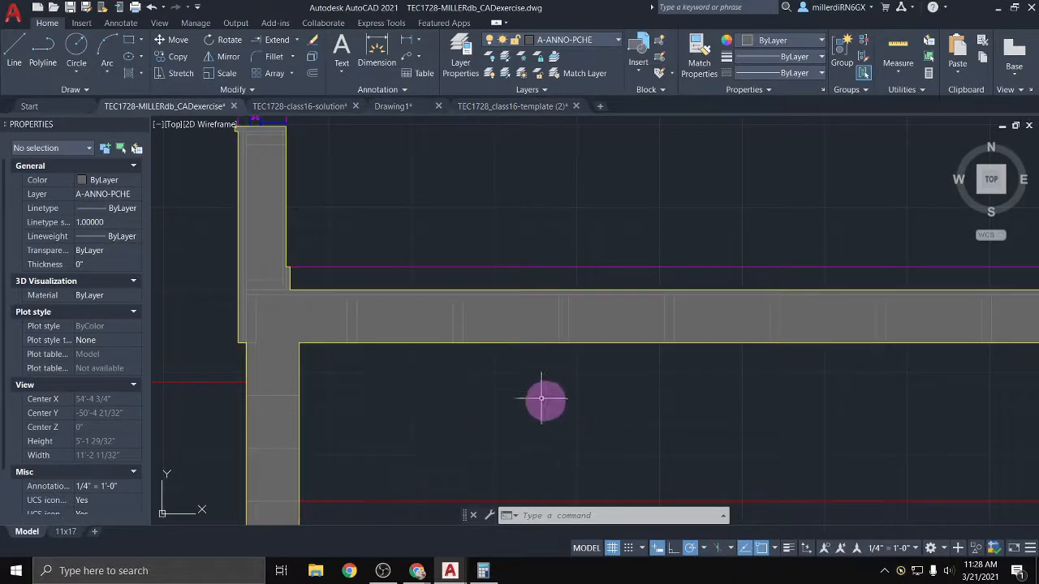
scroll(545, 397, "down", 6)
scroll(536, 299, "up", 2)
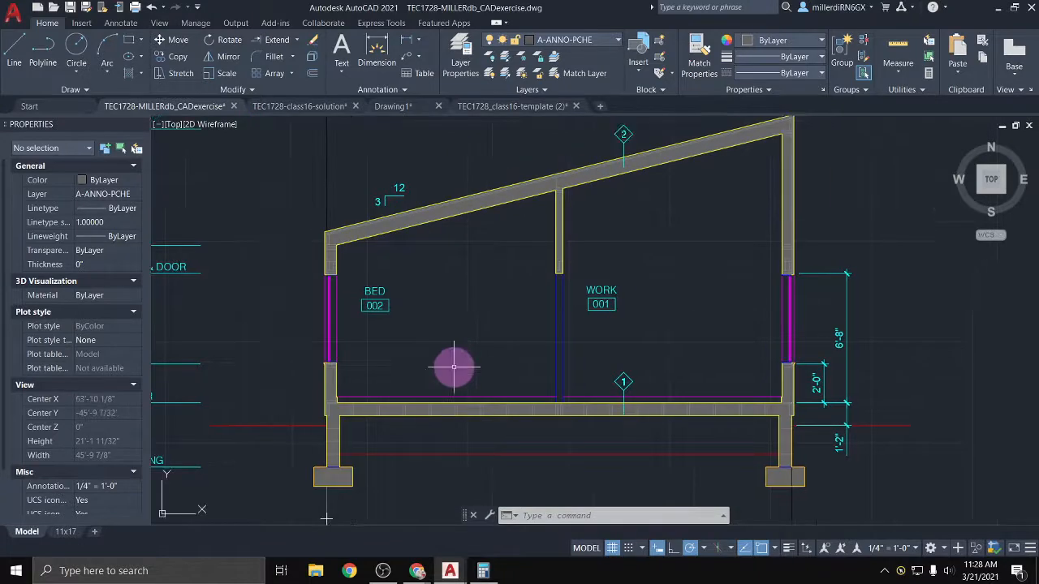
Undo the layer visibility changes and the solid hatch in Building Section E-W
key("ctrl+z")
key("ctrl+z")
key("ctrl+z")
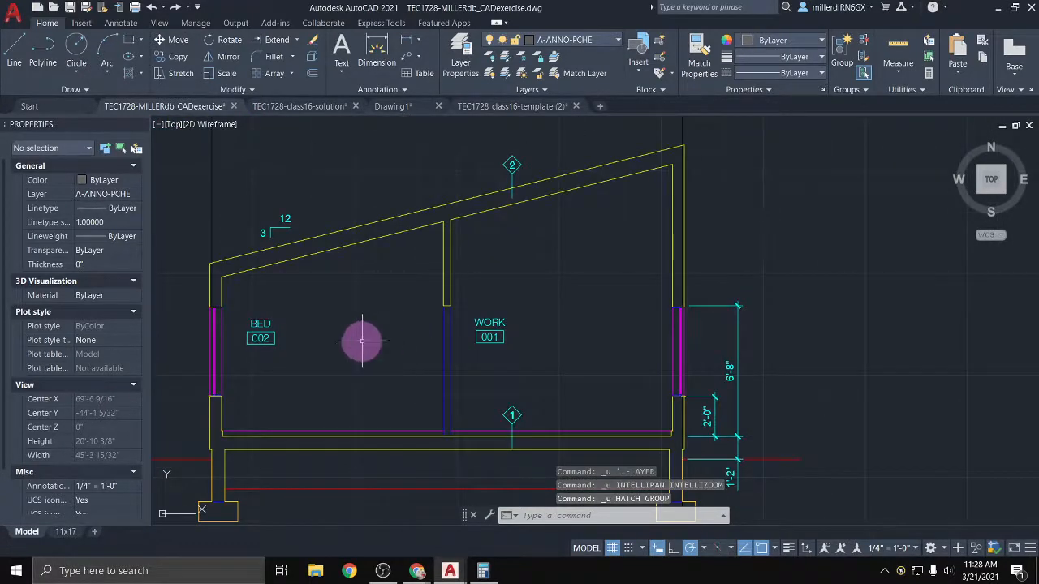
key("ctrl+z")
Try a SOLID hatch on layer A-ANNO-PCHE in the roof and west wall framing cells with the framing lines left visible
scroll(237, 442, "up", 2)
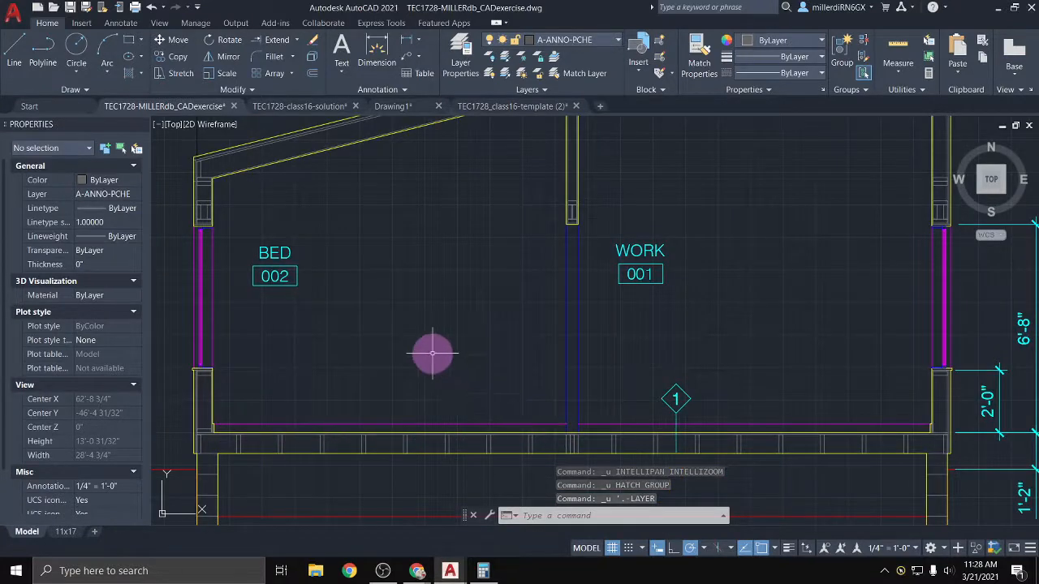
left_click(131, 76)
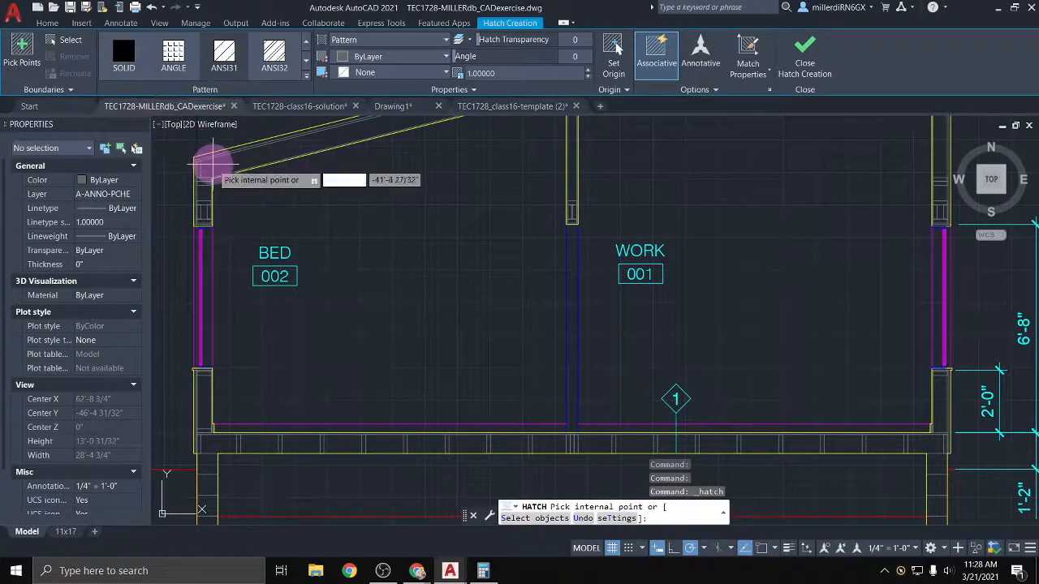
left_click(128, 59)
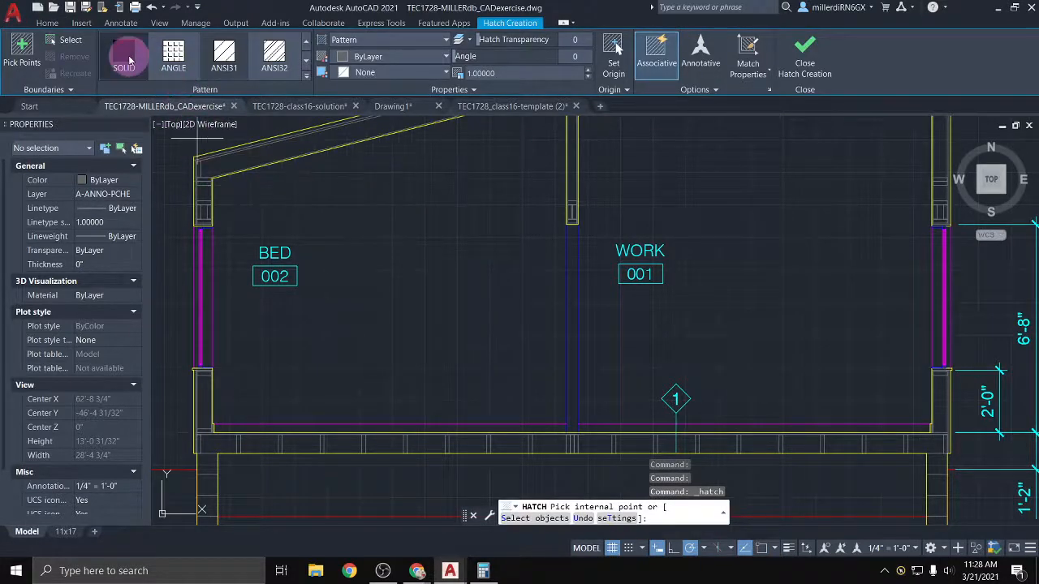
left_click(205, 164)
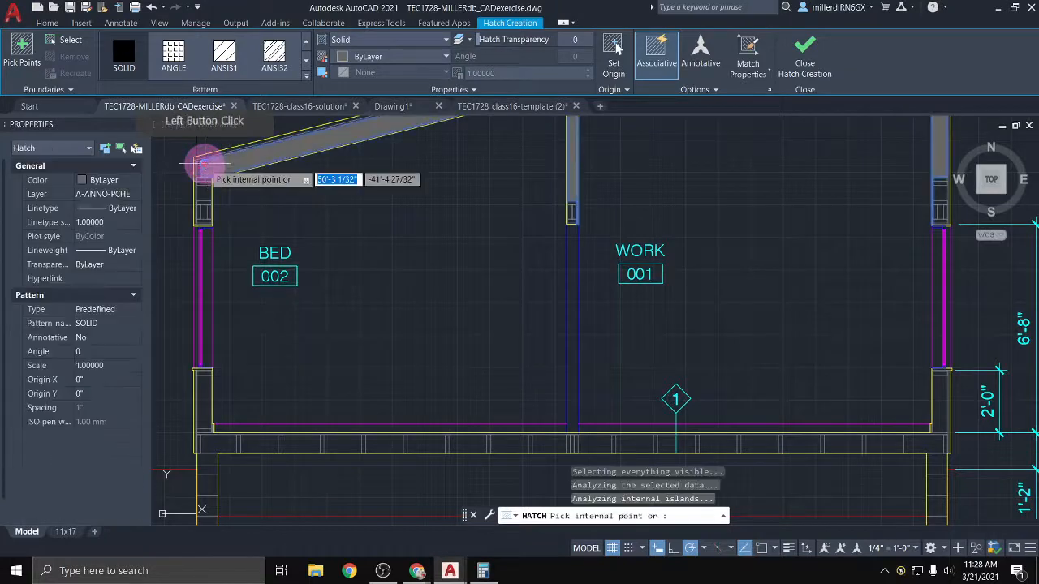
scroll(204, 187, "up", 5)
scroll(190, 237, "up", 2)
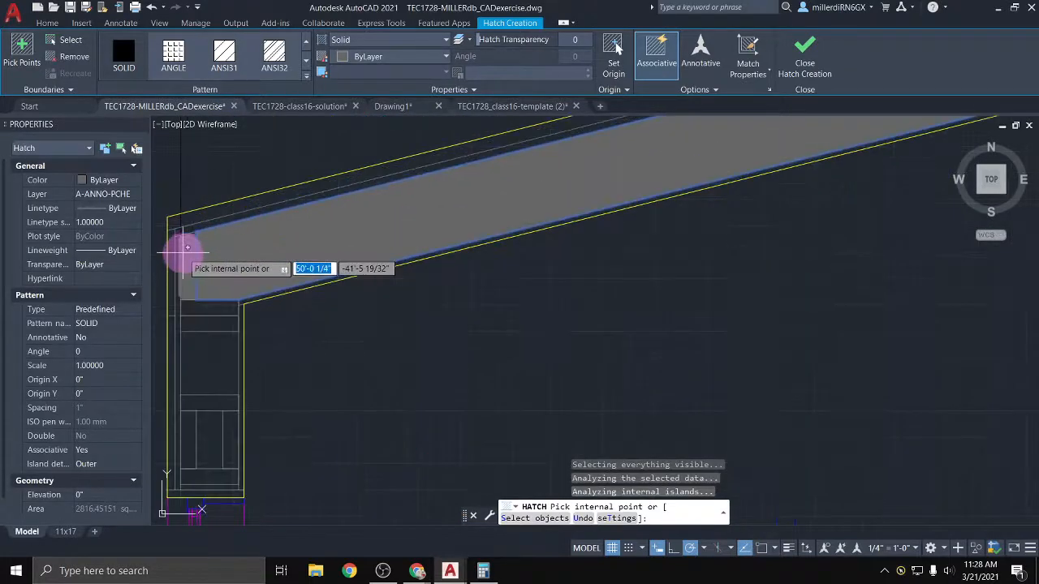
left_click(180, 229)
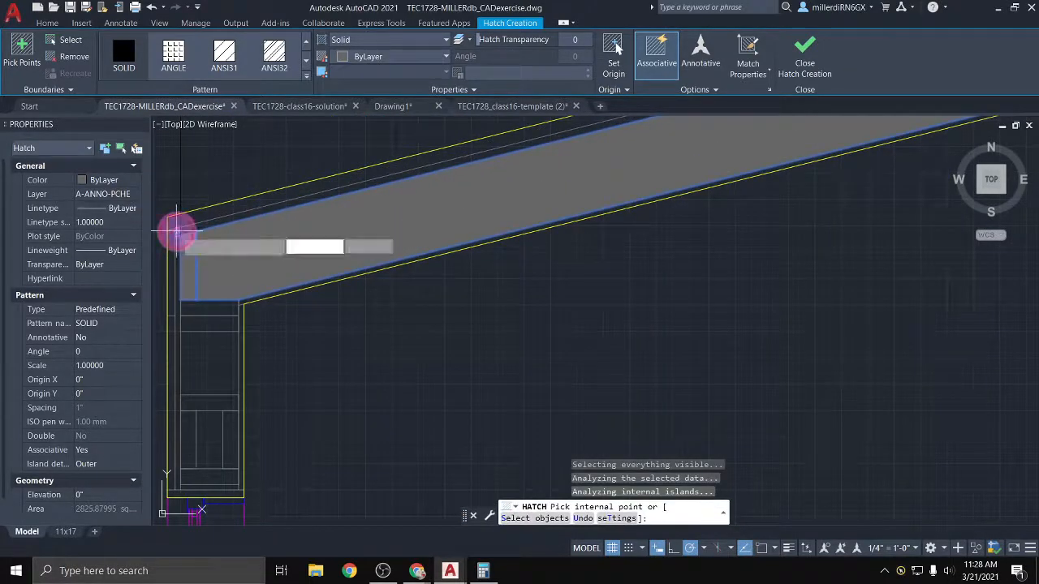
left_click(176, 258)
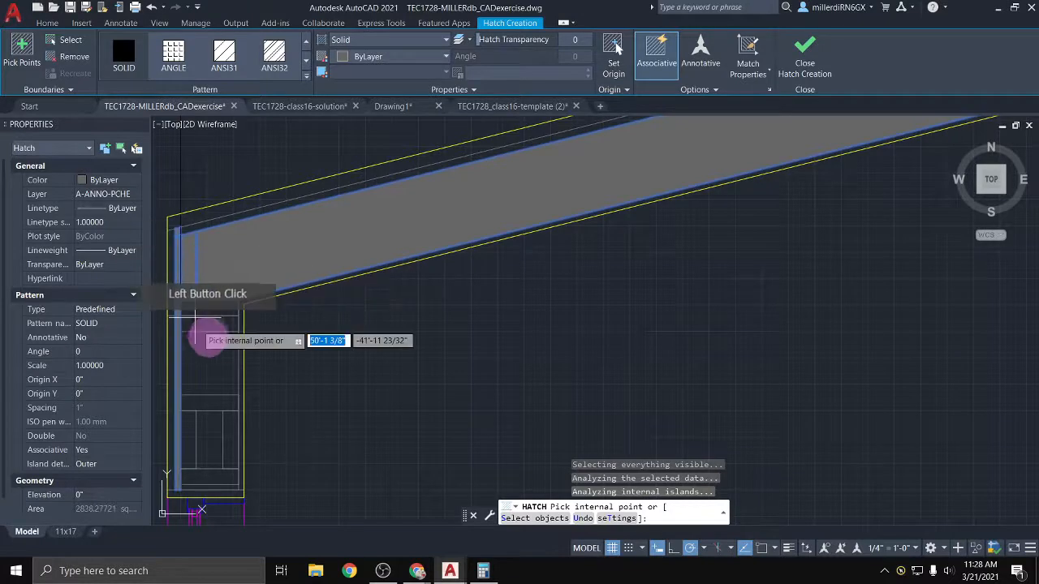
left_click(209, 324)
left_click(208, 310)
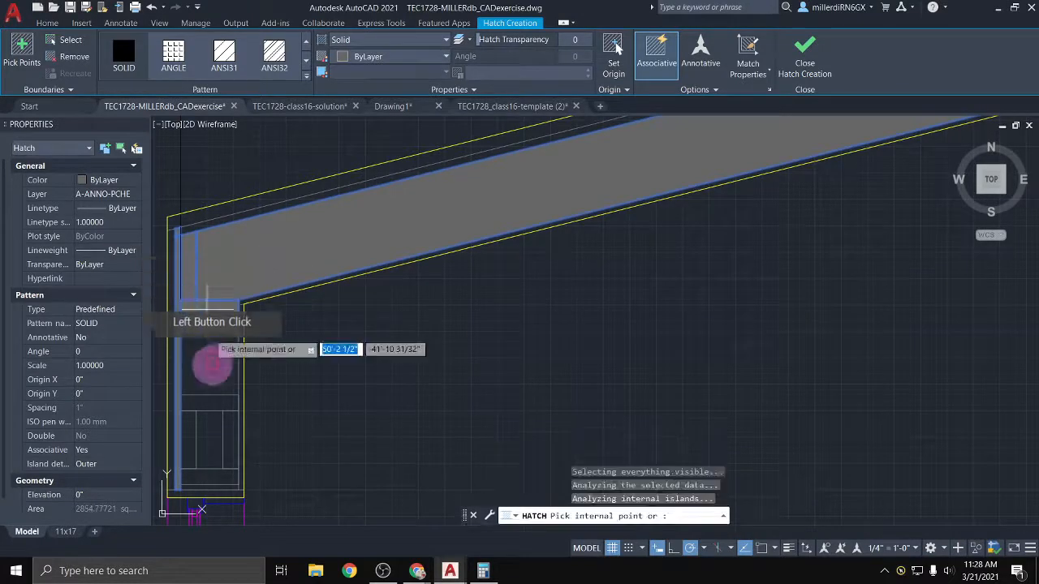
scroll(487, 375, "down", 3)
key("Escape")
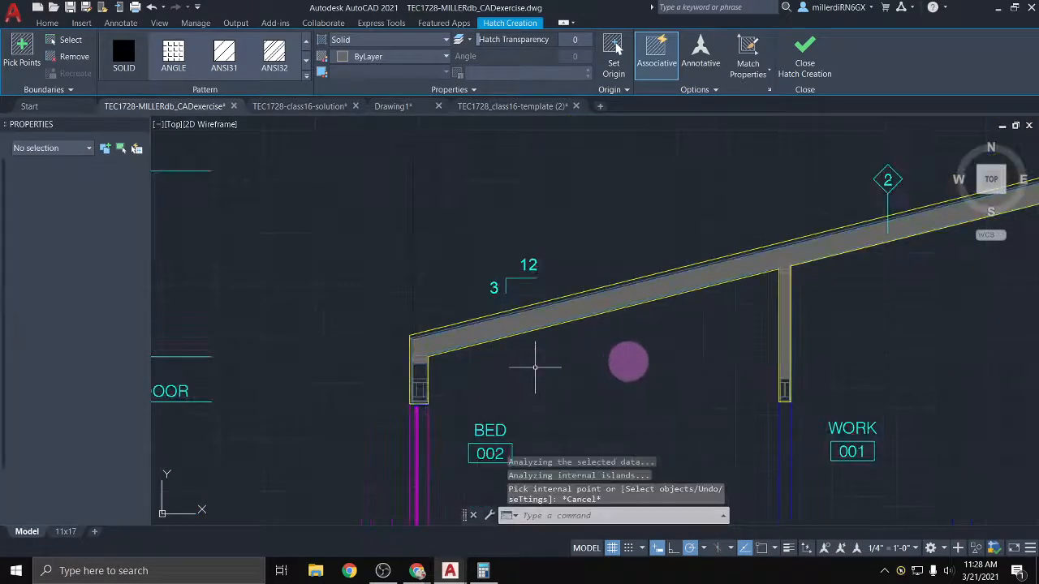
scroll(628, 362, "down", 2)
middle_click_drag(668, 346, 489, 290)
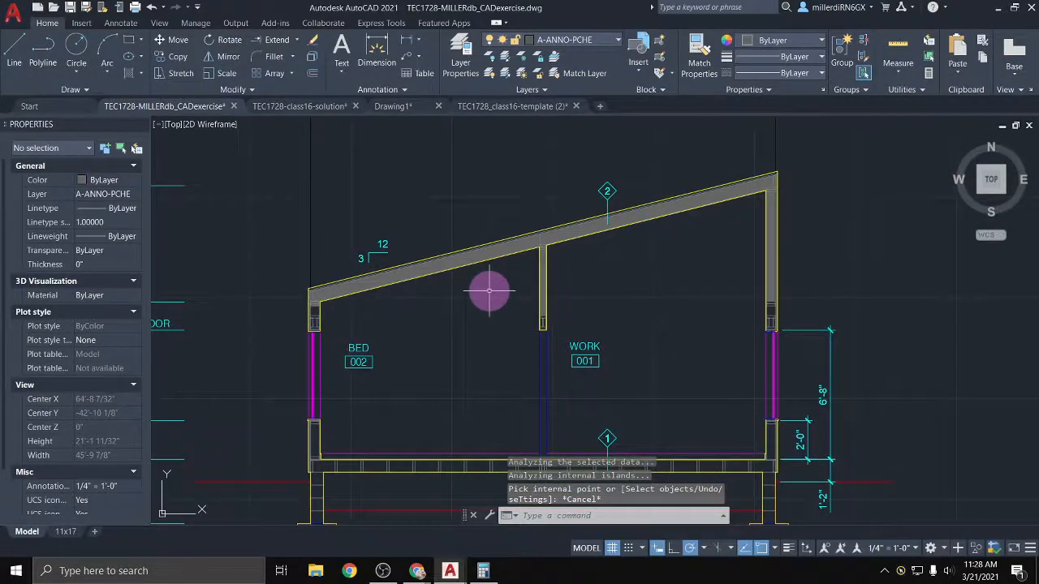
Undo the solid hatch and redo the framing property changes that were undone along with it
scroll(489, 290, "up", 5)
key("ctrl+z")
key("ctrl+z")
key("ctrl+z")
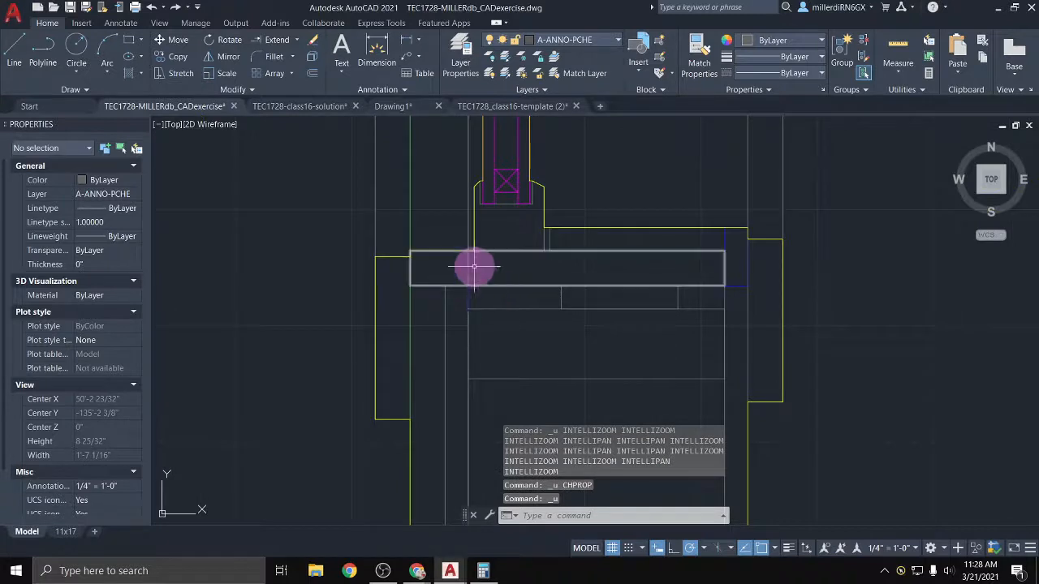
left_click(179, 8)
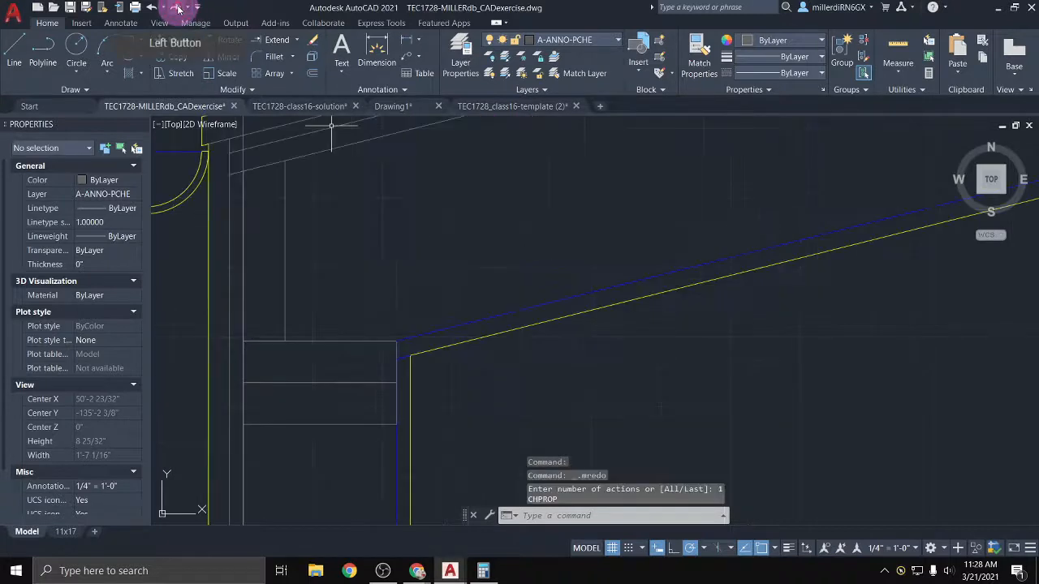
left_click(178, 8)
left_click(179, 8)
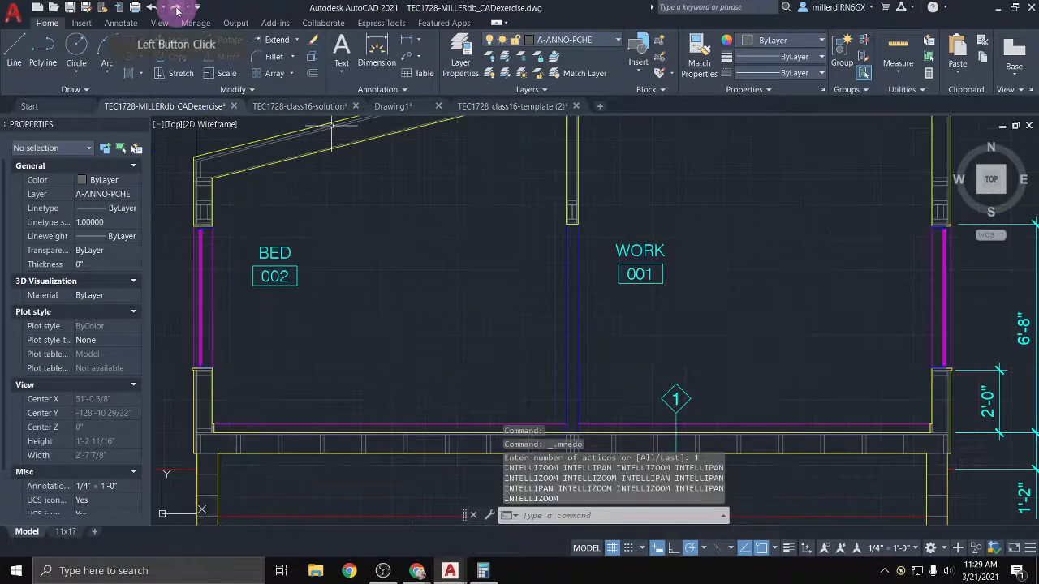
Examine the floor framing of Building Section E-W in relation to the floor plan and the foundation and framing plan
scroll(493, 241, "down", 5)
scroll(529, 272, "down", 3)
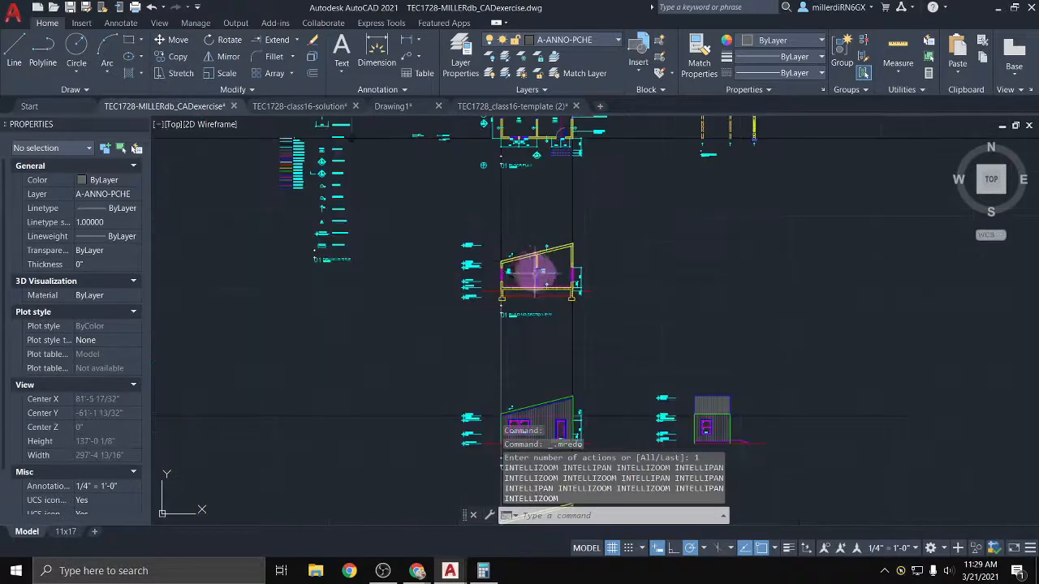
mouse_move(528, 216)
middle_mouse_down()
mouse_move(475, 267)
mouse_move(428, 280)
middle_mouse_up()
scroll(430, 279, "up", 8)
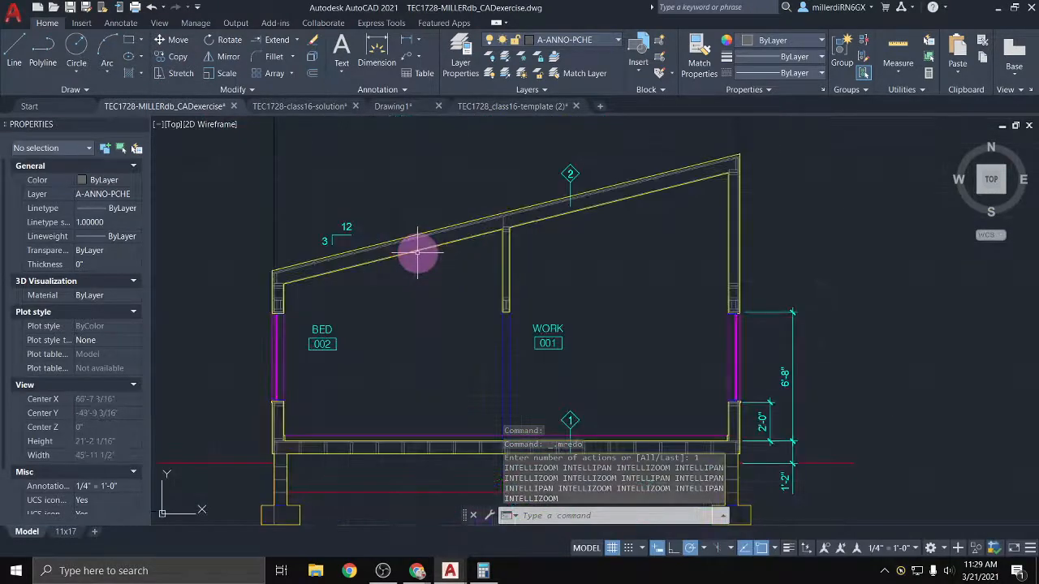
middle_click_drag(481, 173, 449, 133)
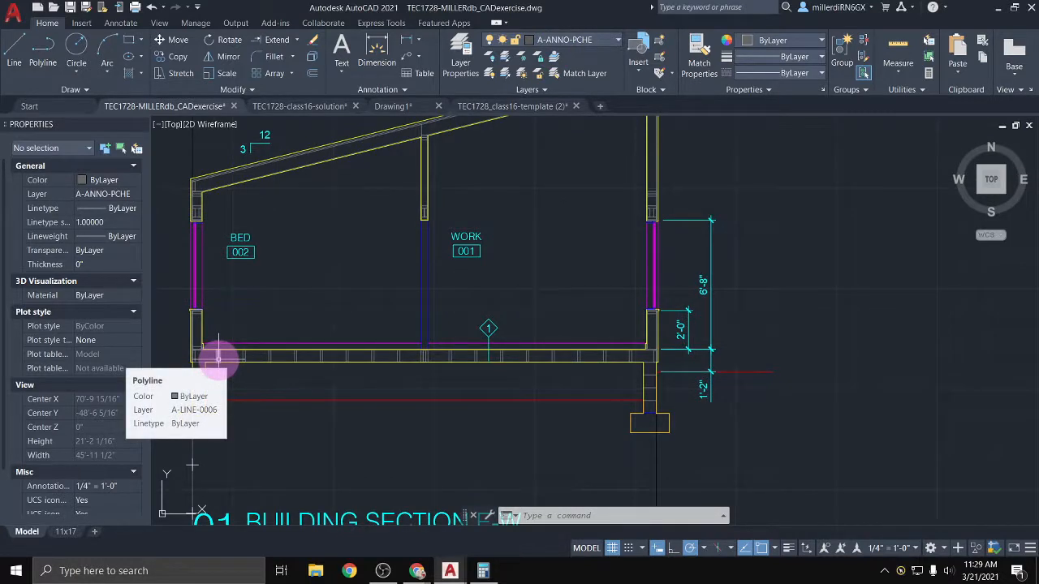
scroll(231, 353, "down", 6)
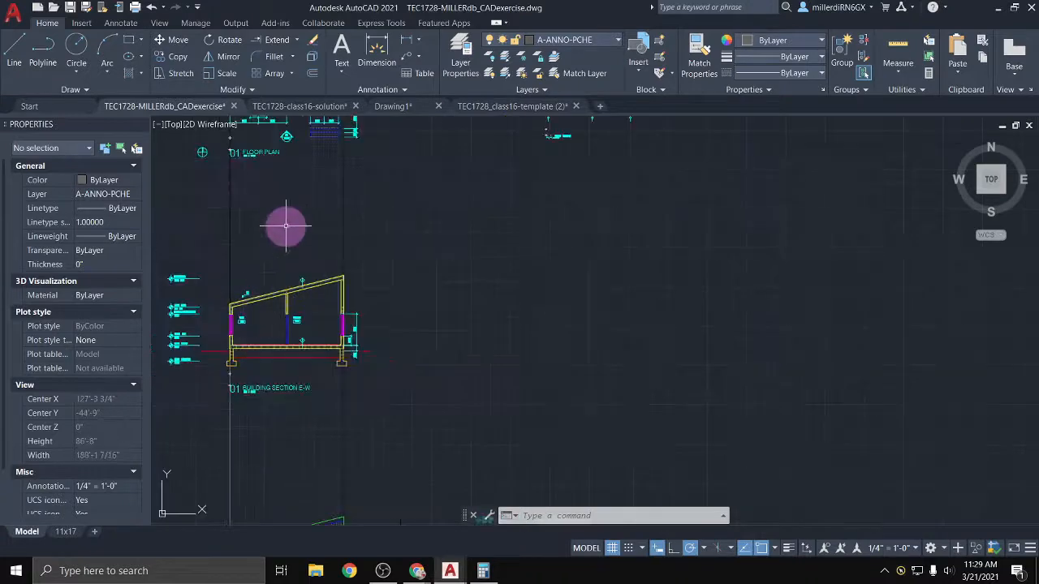
mouse_move(285, 226)
middle_mouse_down()
mouse_move(329, 454)
mouse_move(327, 520)
middle_mouse_up()
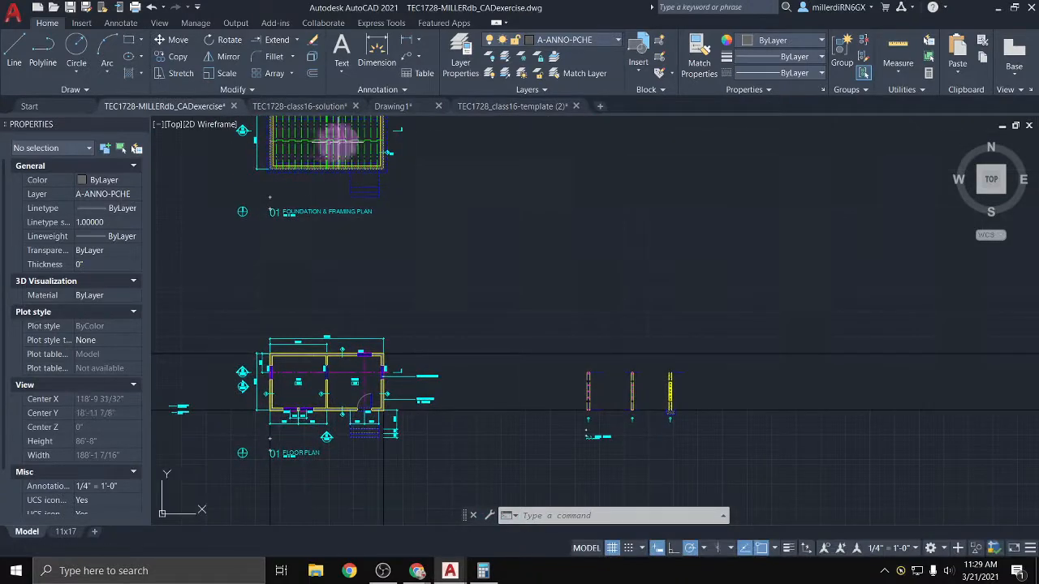
middle_click_drag(371, 417, 395, 167)
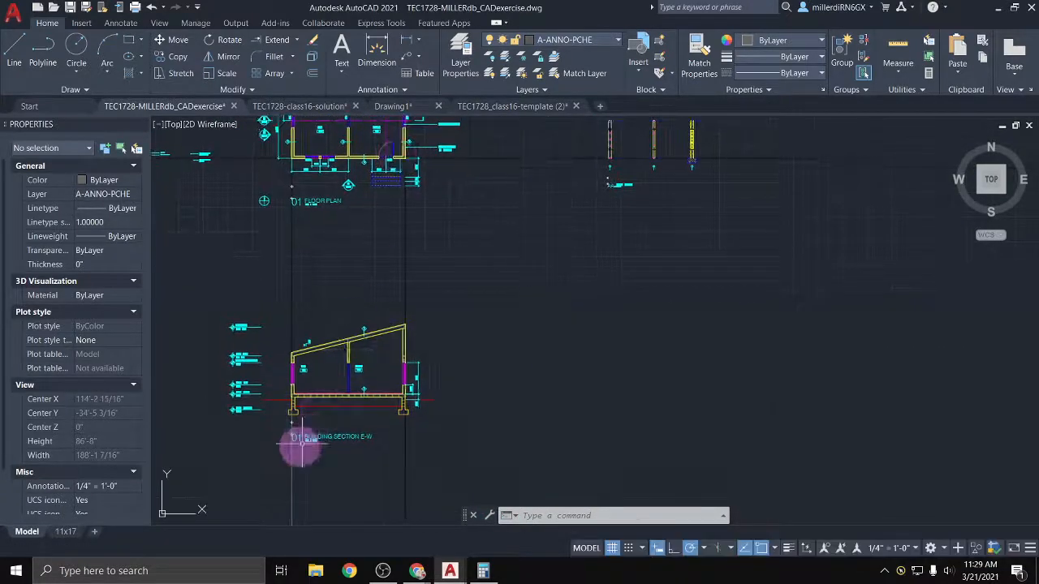
scroll(301, 438, "up", 3)
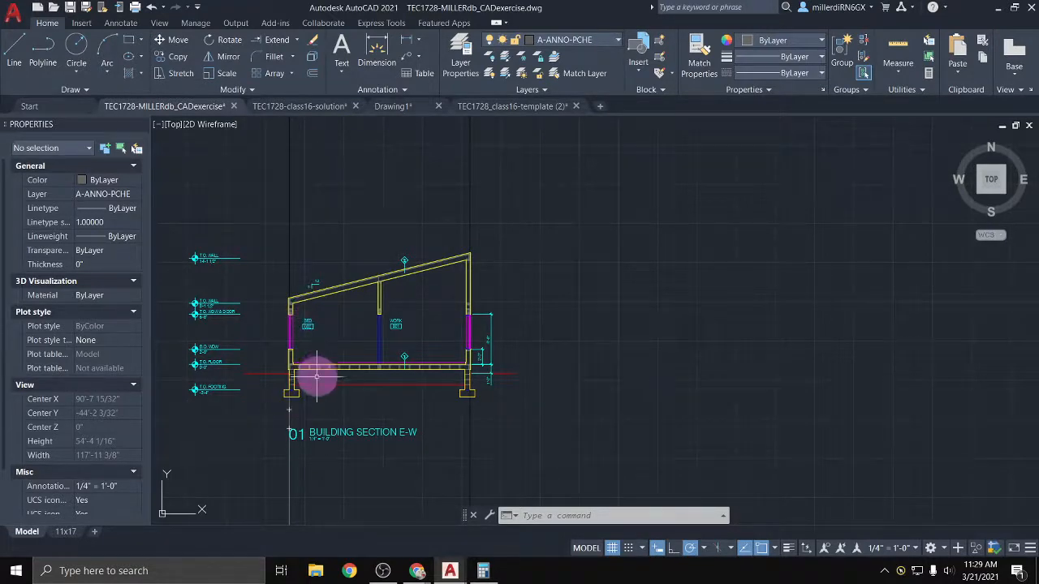
Try copying the end floor joist horizontally by 6 inches from its lower corner, and undo that copy
scroll(293, 365, "up", 5)
scroll(299, 363, "up", 2)
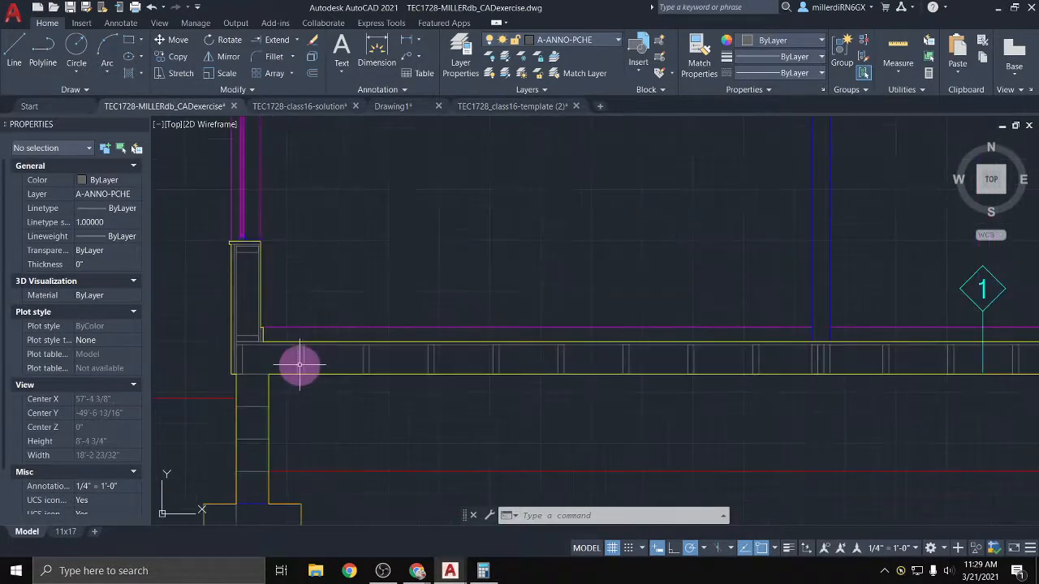
left_click(243, 363)
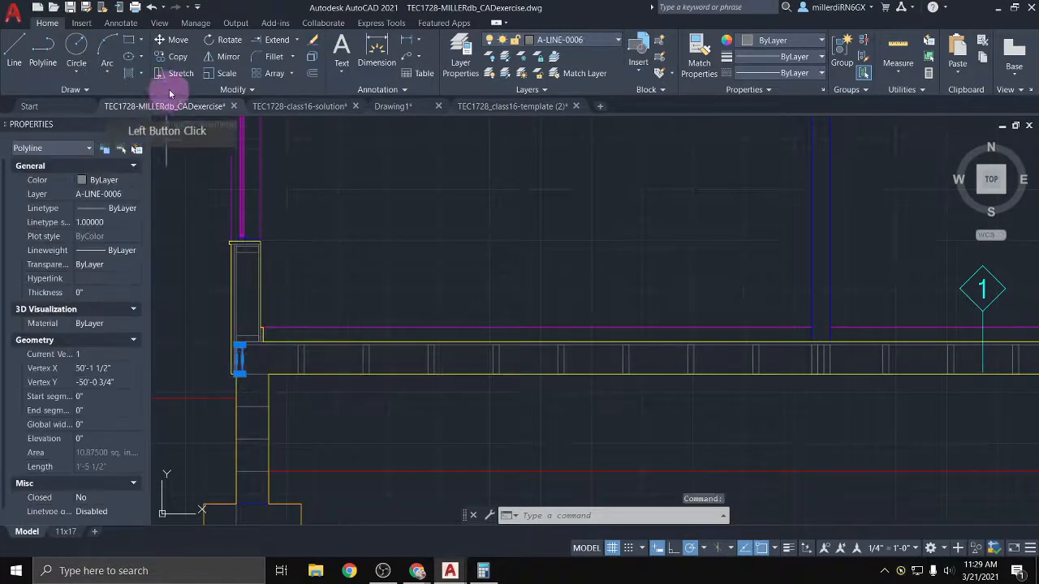
left_click(179, 62)
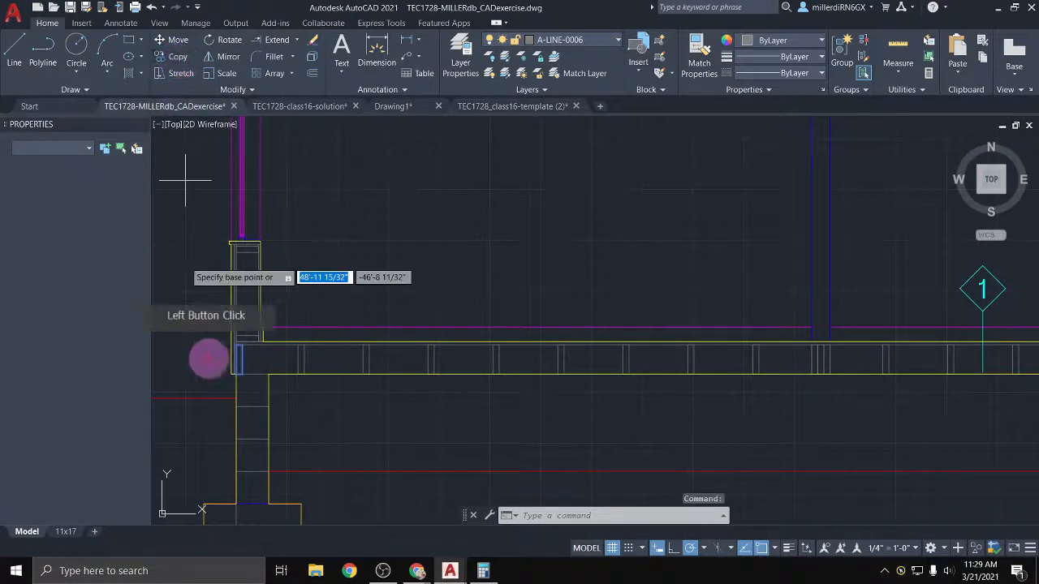
scroll(236, 369, "up", 1)
left_click(239, 369)
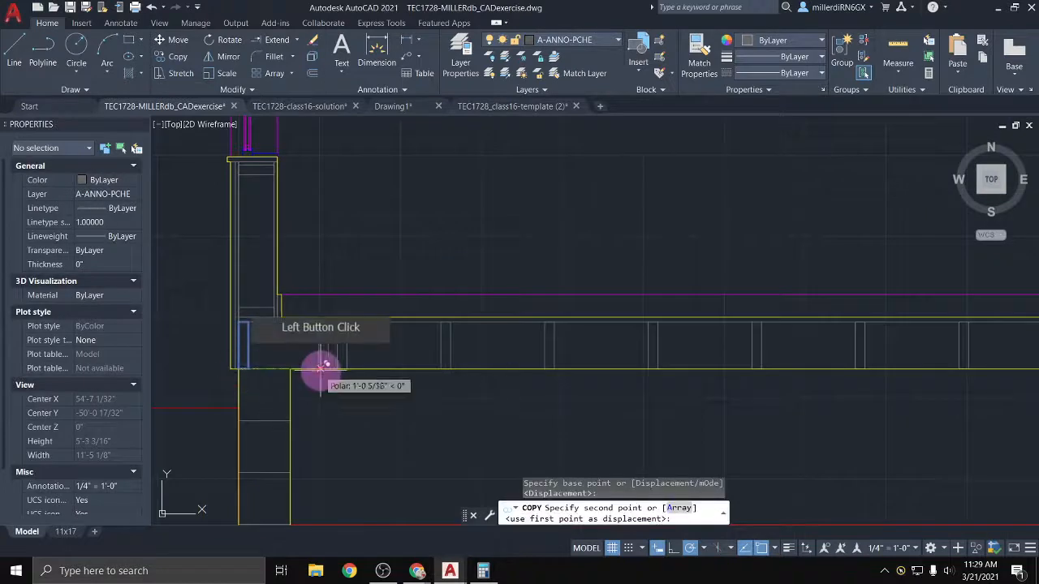
type("6")
key("Return")
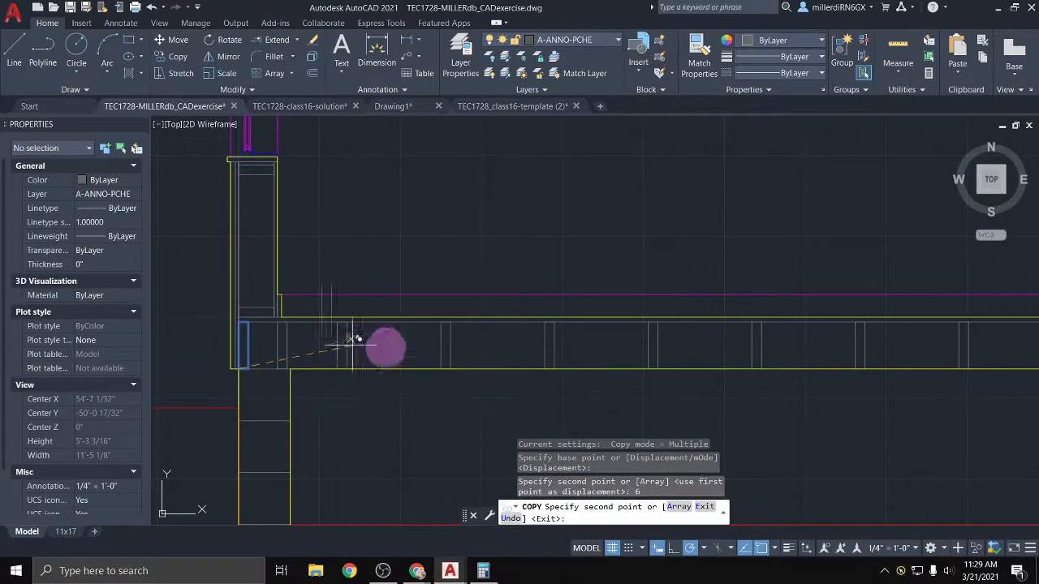
key("ctrl+z")
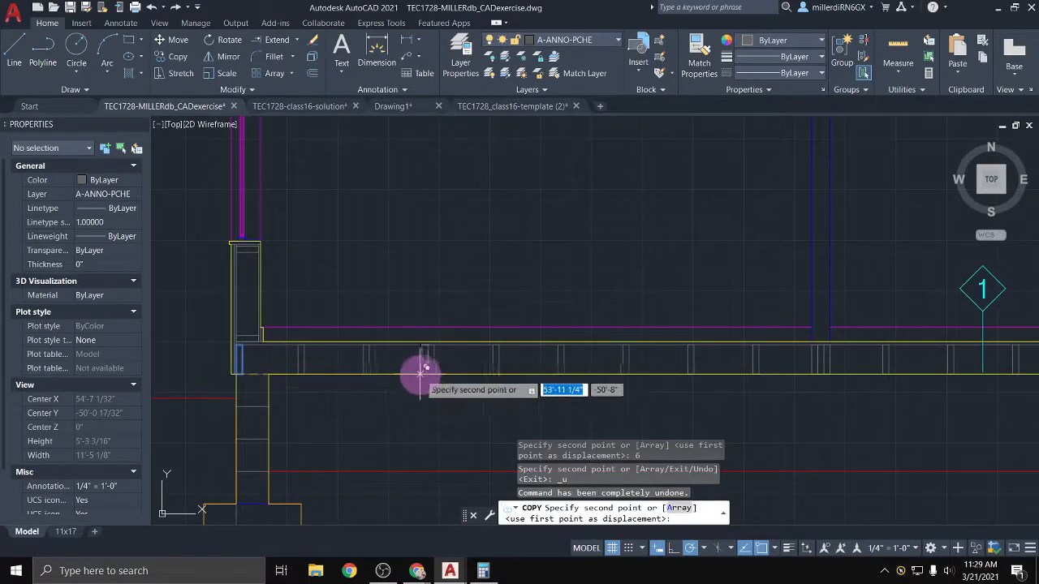
Copy the end floor joist along the floor at distances of 16, 32 and 48 inches
type("16")
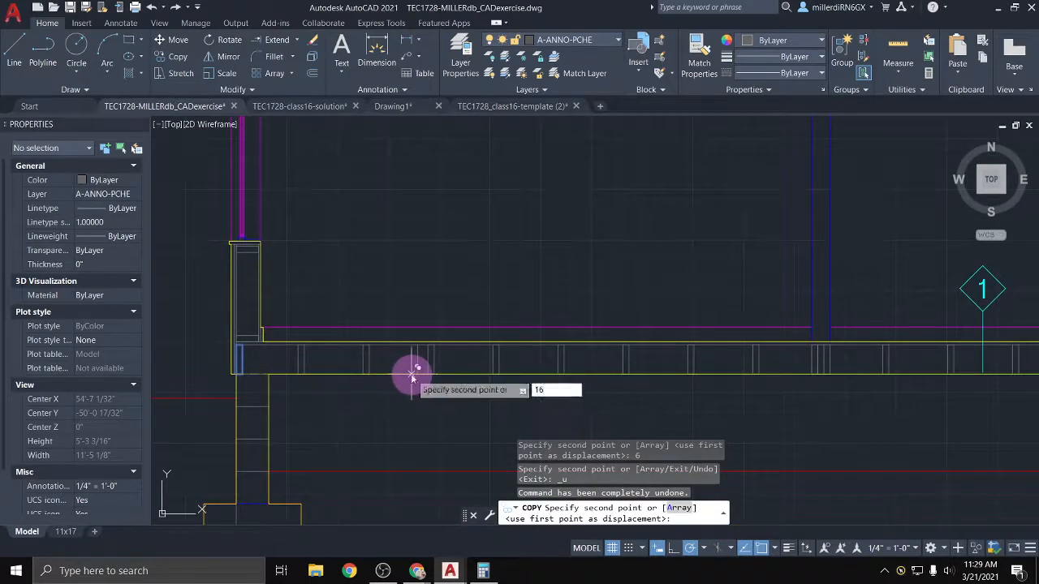
key("Return")
type("32")
key("Return")
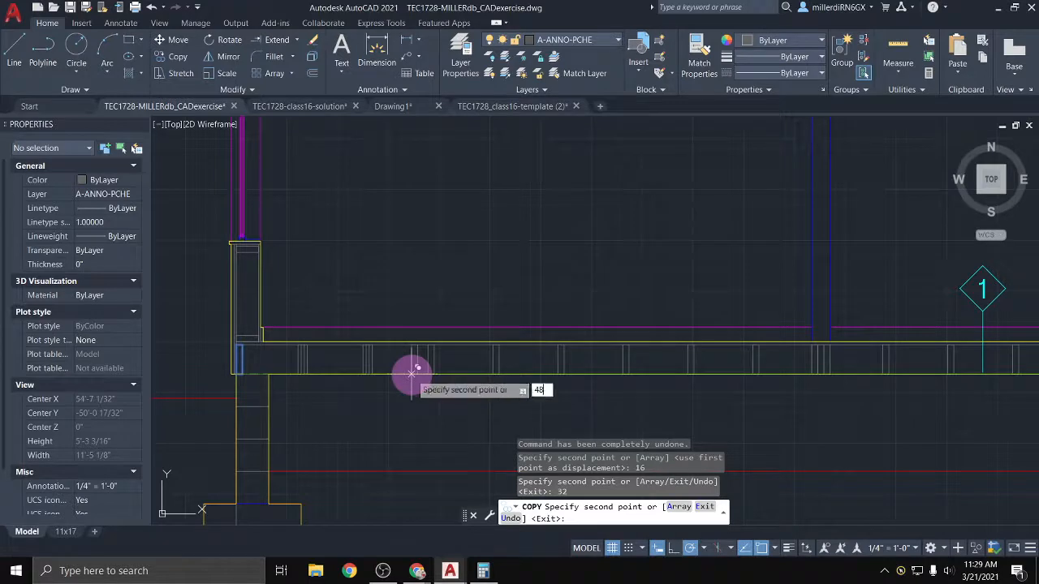
key("Return")
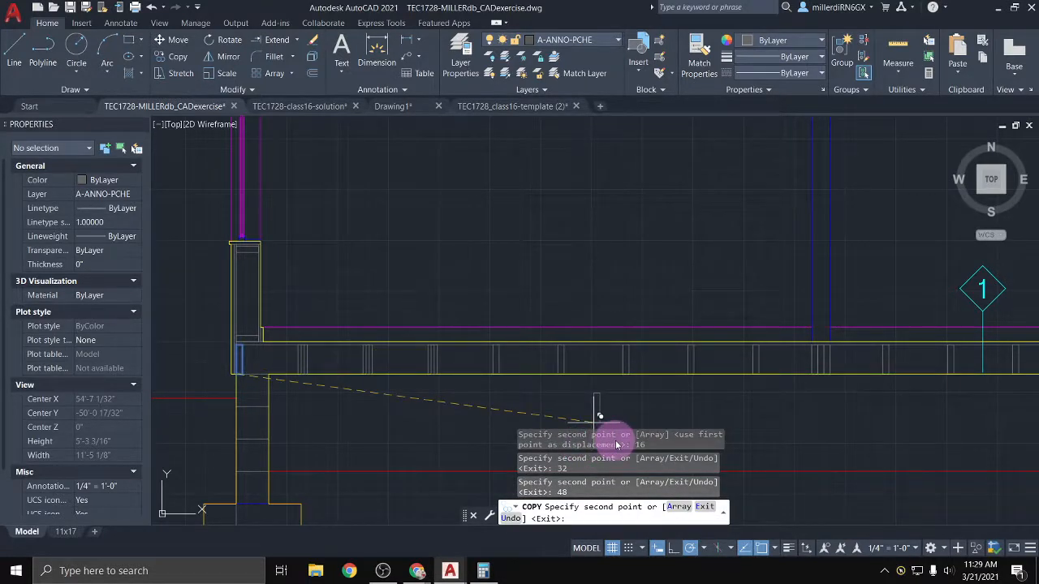
Undo the three floor joist copies and leave the Copy command
key("ctrl+z")
key("ctrl+z")
key("ctrl+z")
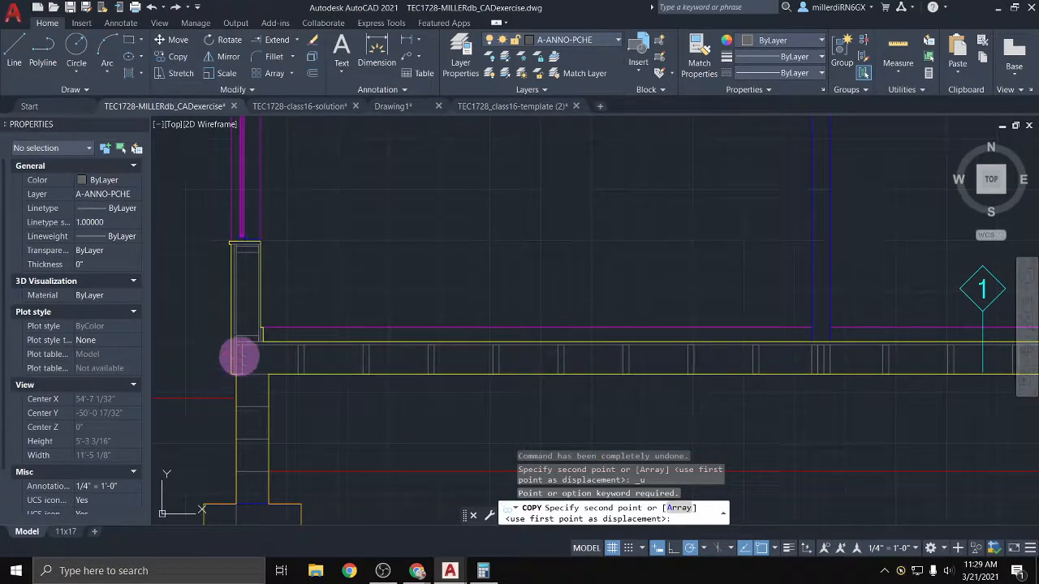
key("Escape")
Create a rectangular array of the end floor joist with 1 row and 1'-4" between its columns
left_click(242, 357)
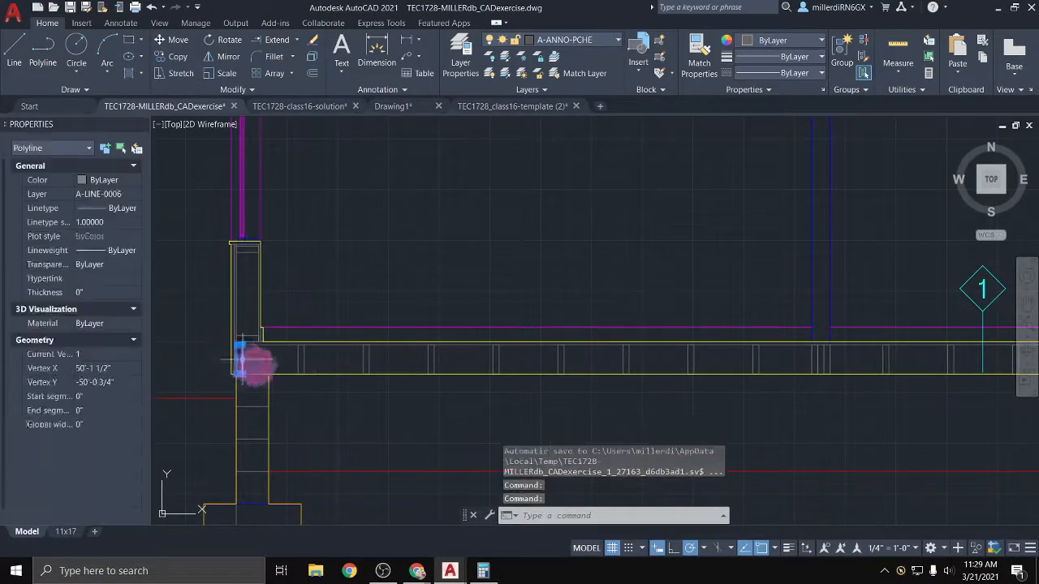
scroll(296, 373, "up", 2)
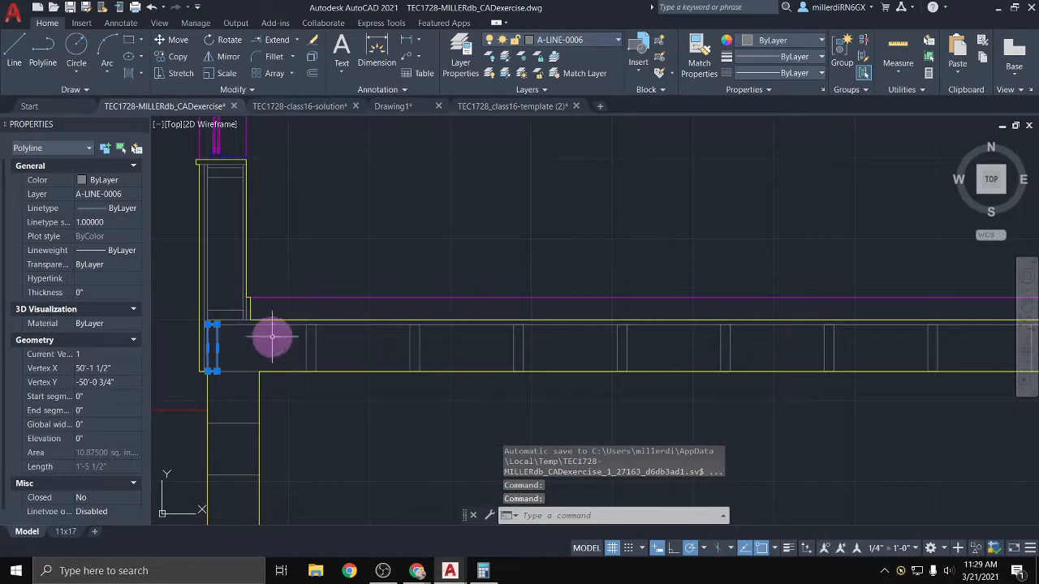
left_click(272, 75)
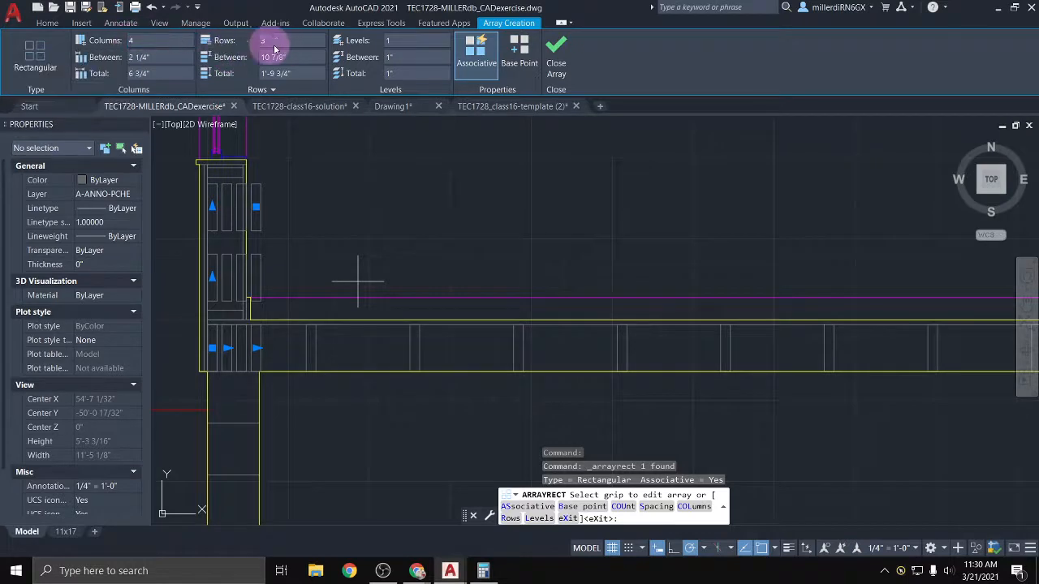
left_click(249, 41)
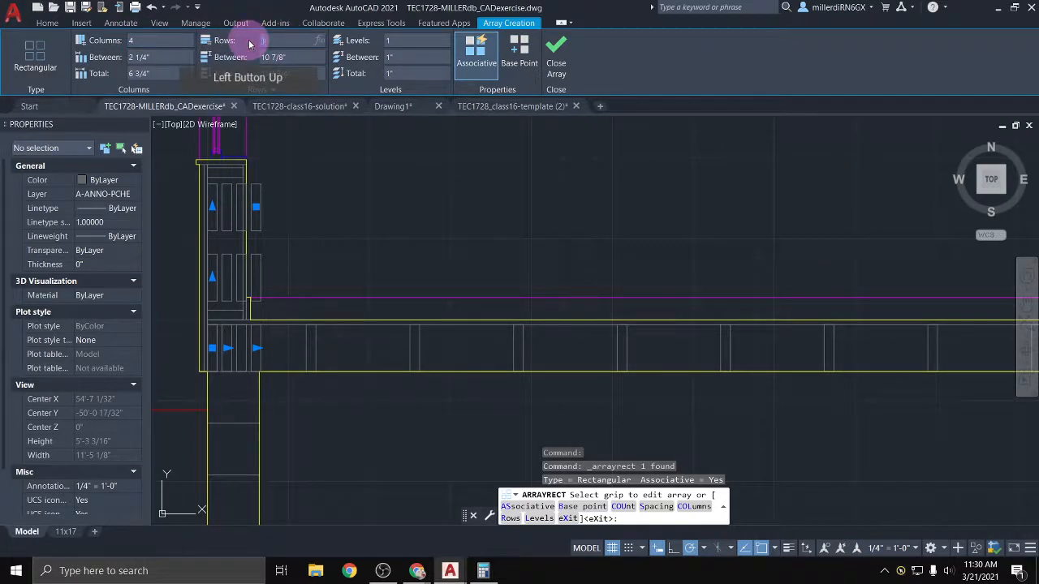
type("1")
left_click(156, 57)
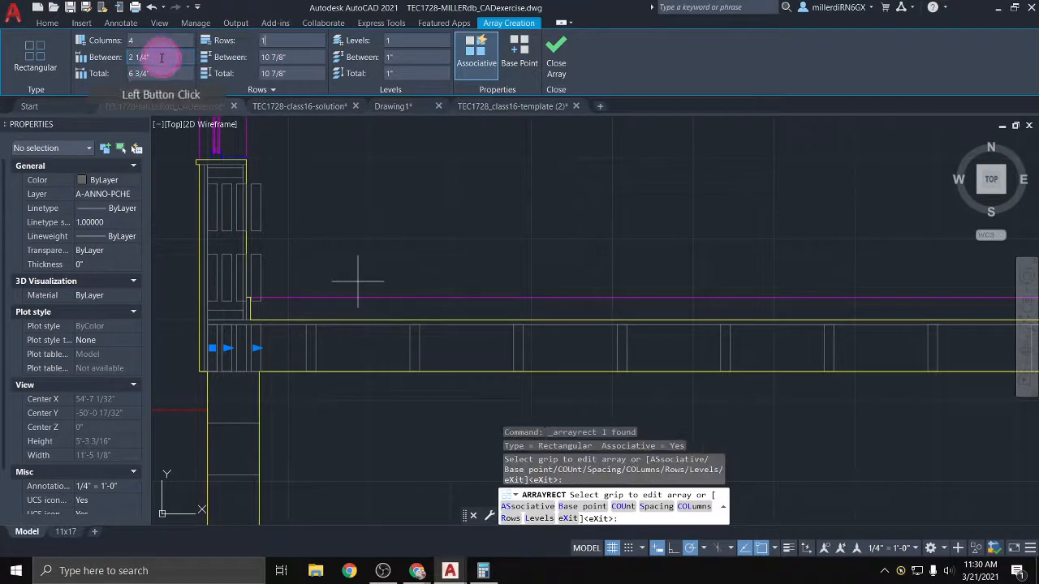
left_click_drag(161, 57, 122, 56)
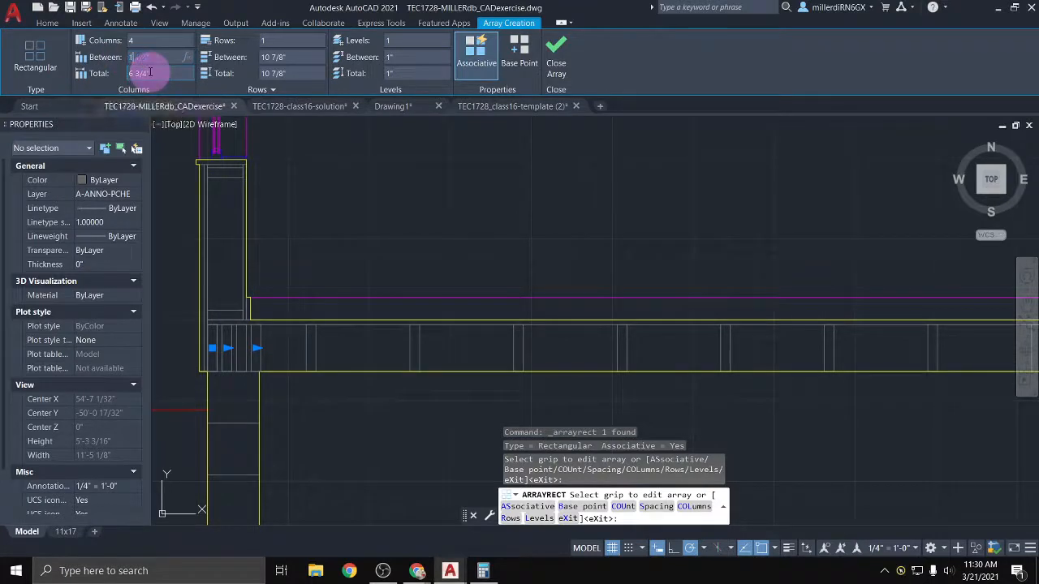
type("1'-4\"")
key("Return")
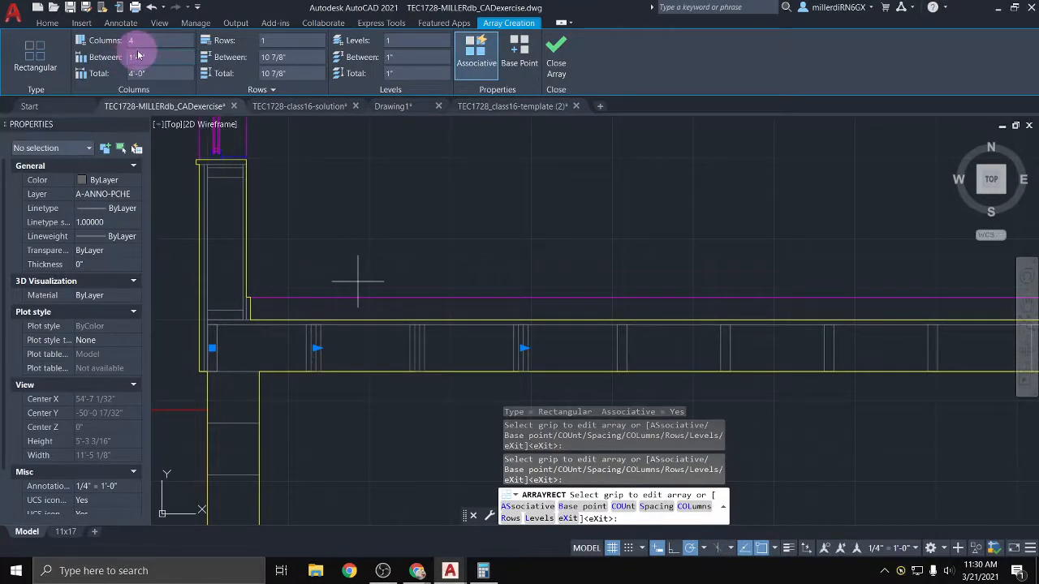
Set the joist array's column spacing to 15.25 inches
left_click_drag(150, 56, 122, 60)
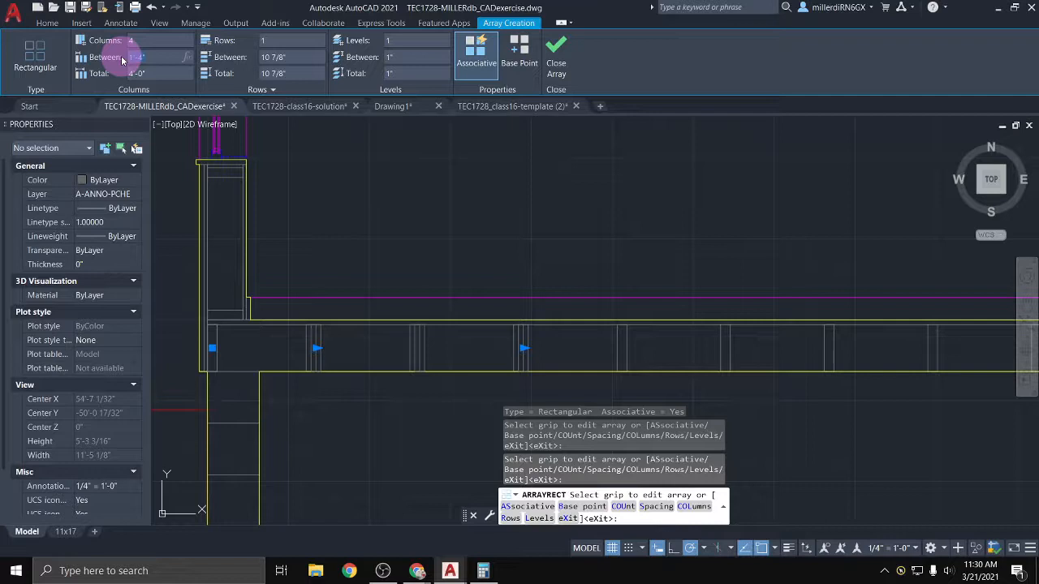
type("15.25")
key("Return")
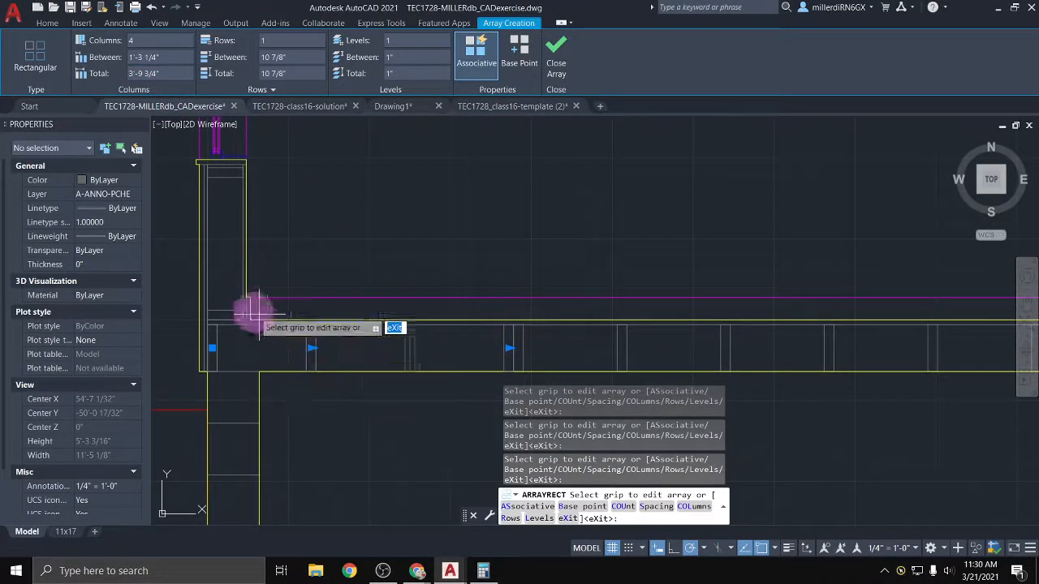
Set the joist array to 20 columns across the building's floor, spaced at 1'-4"
left_click(146, 43)
scroll(301, 174, "down", 2)
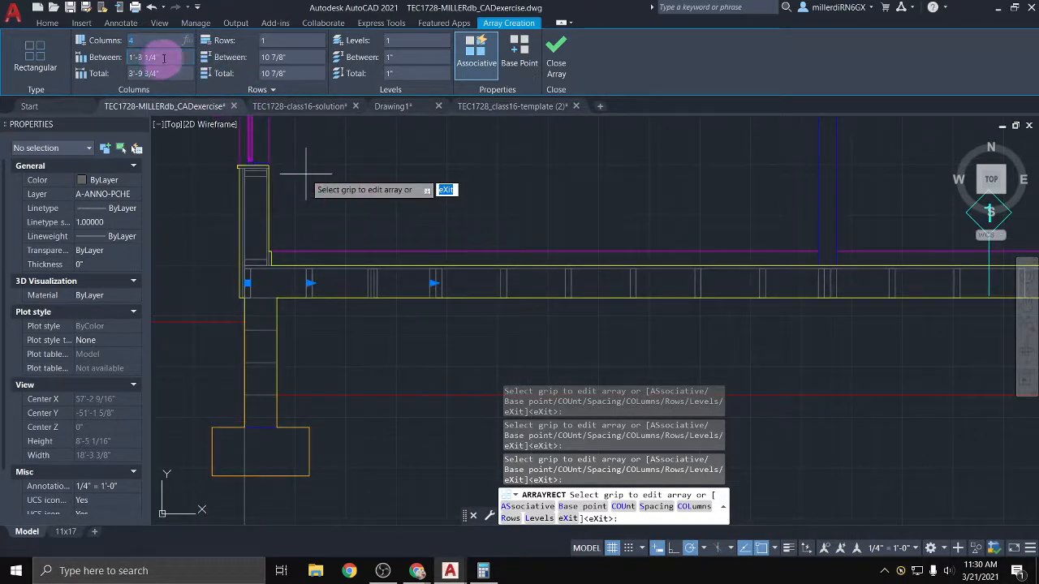
scroll(386, 181, "down", 4)
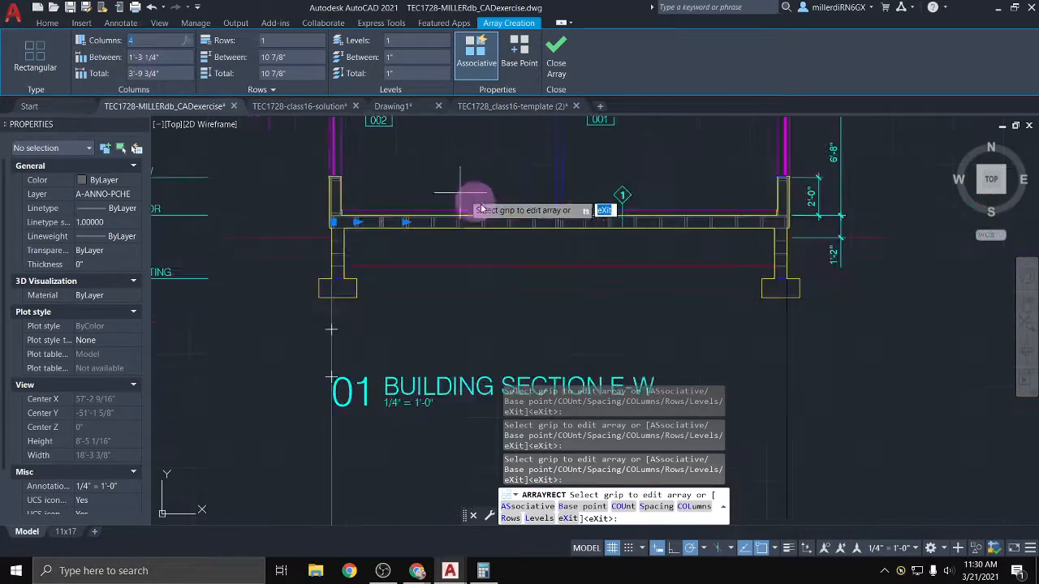
middle_click_drag(631, 210, 494, 255)
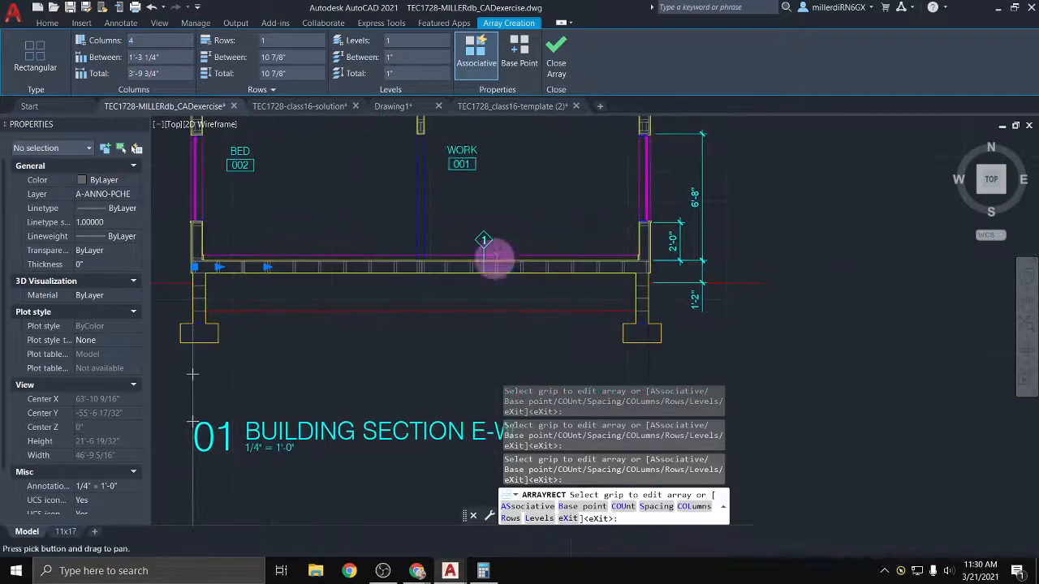
left_click(147, 40)
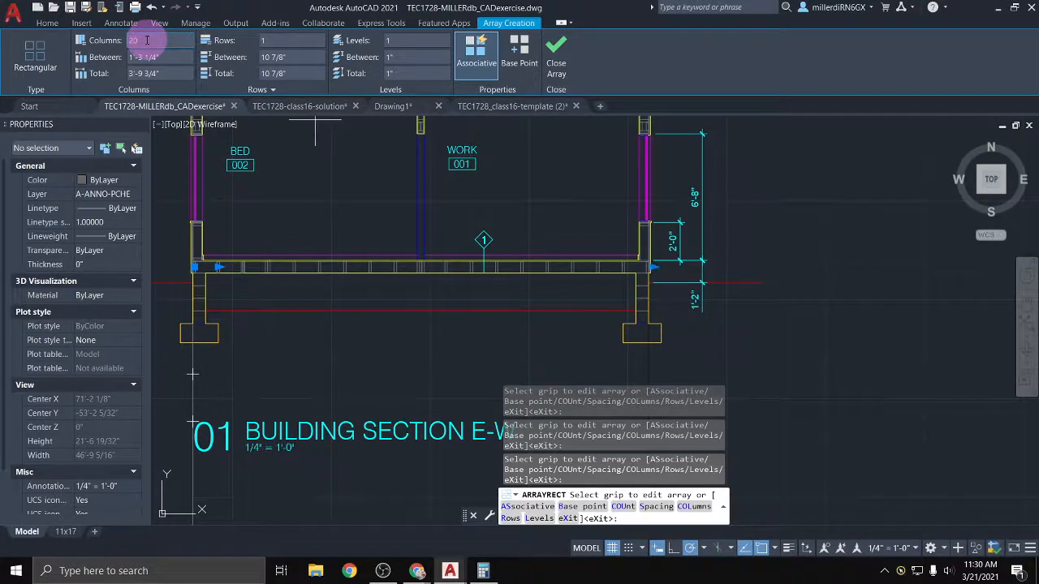
type("20")
key("Return")
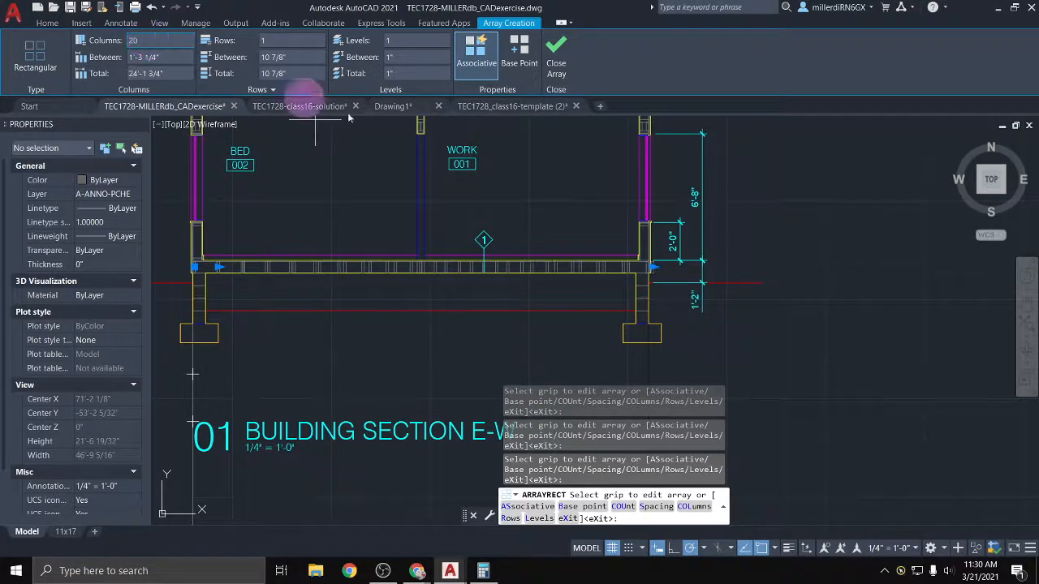
left_click(167, 55)
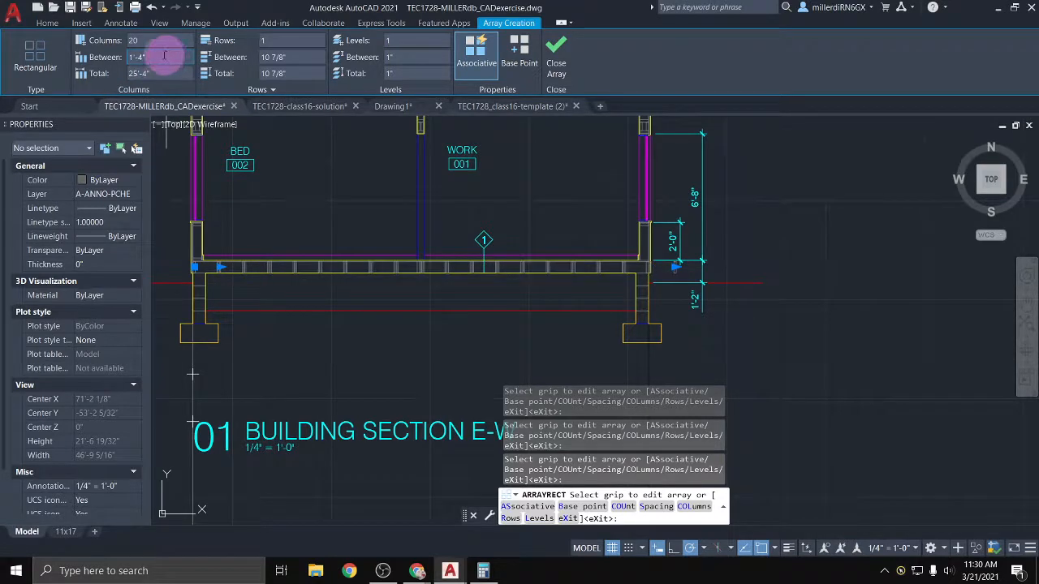
left_click(166, 57)
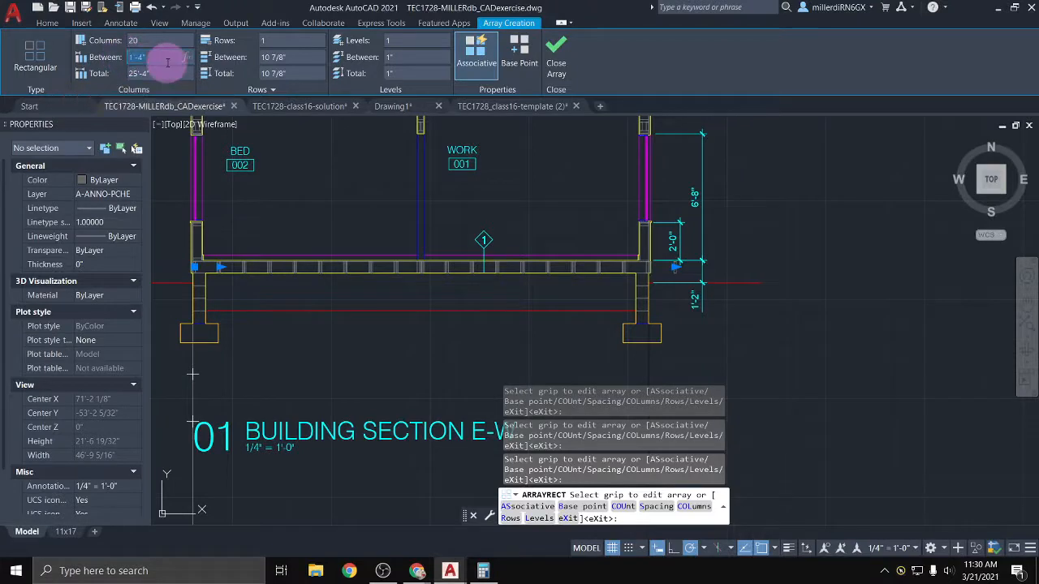
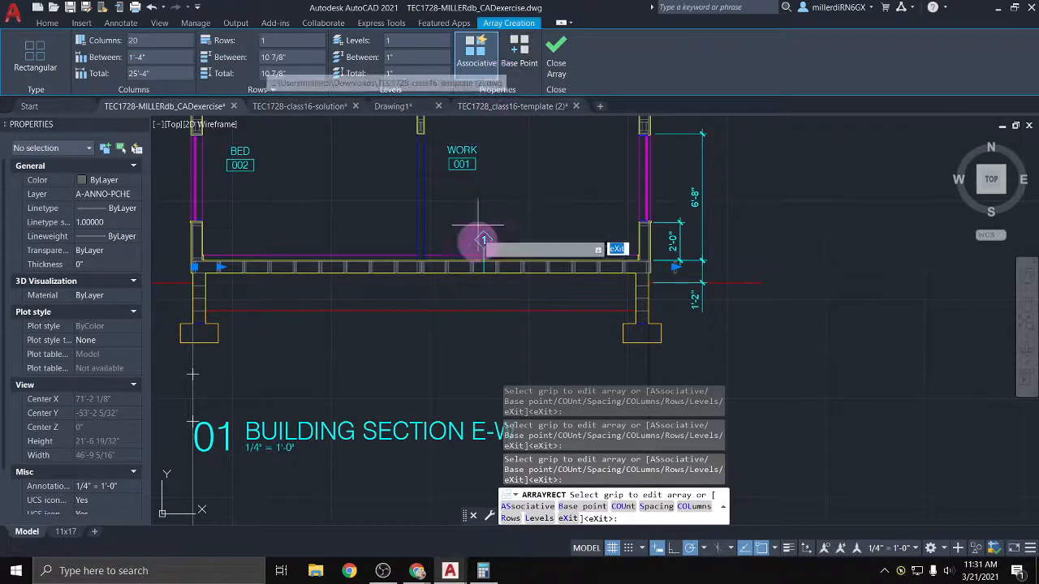
Leave the array command and erase the arrayed floor joists from the building section
key("Escape")
scroll(420, 265, "up", 6)
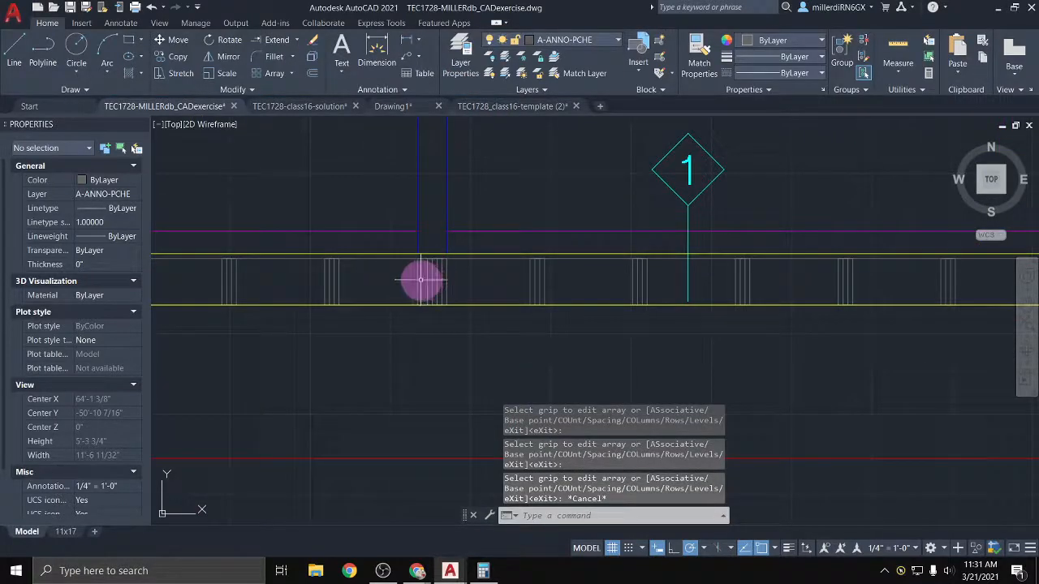
left_click(442, 279)
key("Delete")
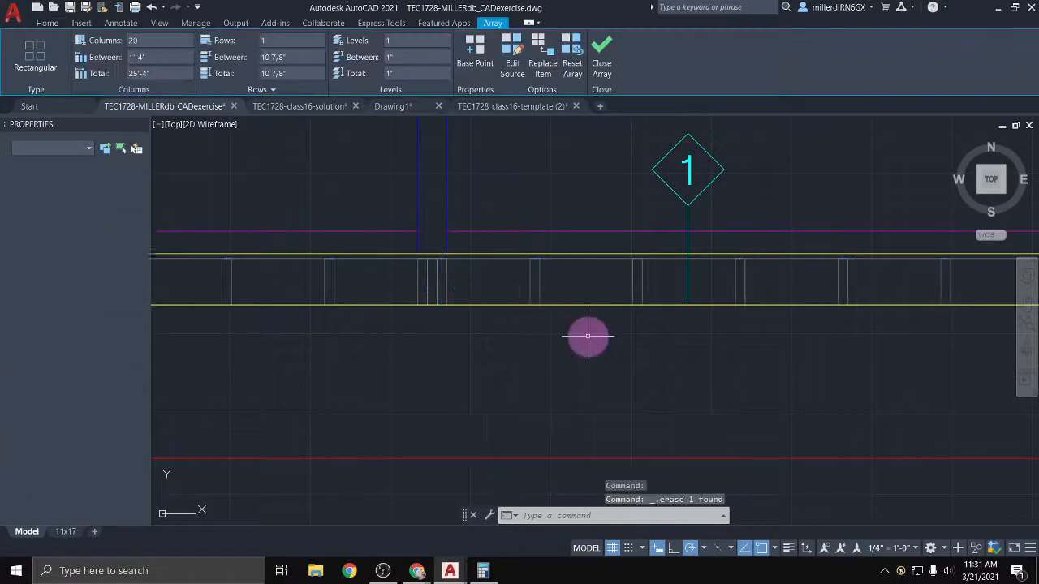
Examine Building Section E-W and the partial wall section drawn below the south elevation, up close at its window head
scroll(550, 317, "down", 6)
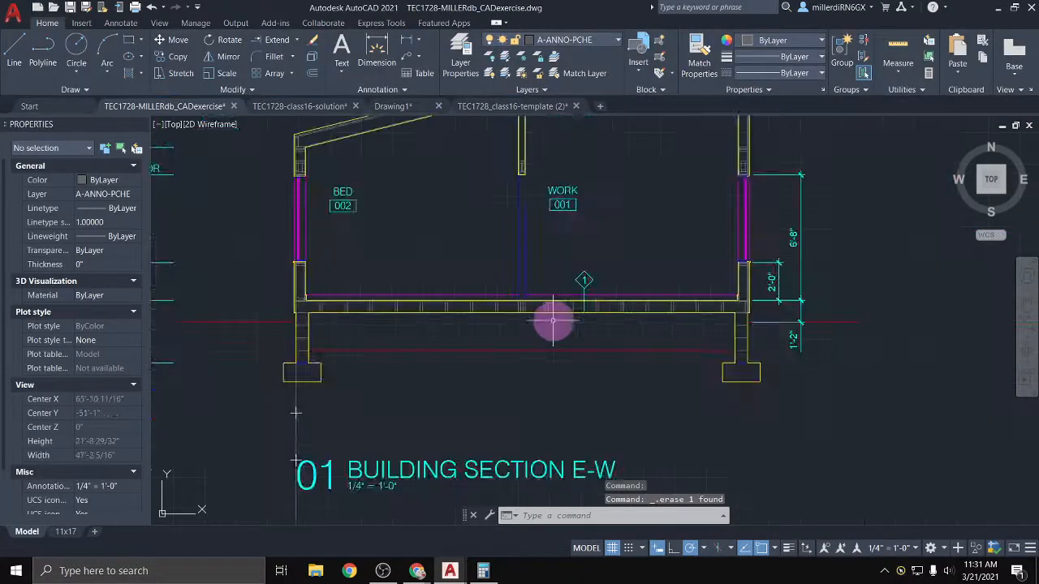
scroll(550, 321, "down", 4)
scroll(560, 373, "down", 2)
mouse_move(560, 376)
middle_mouse_down()
mouse_move(507, 261)
mouse_move(485, 348)
middle_mouse_up()
scroll(464, 261, "up", 4)
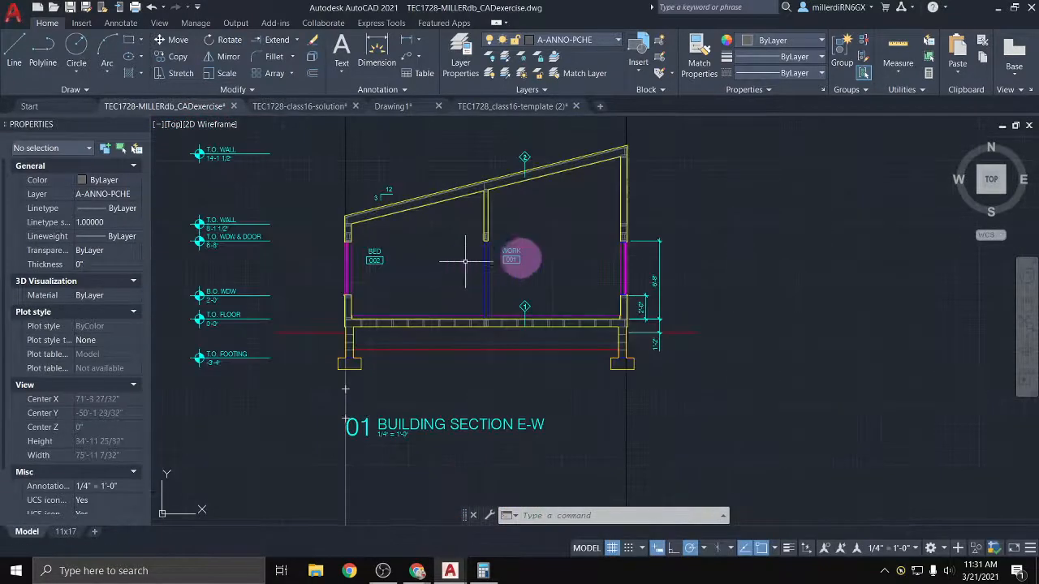
scroll(482, 382, "down", 5)
mouse_move(482, 382)
middle_mouse_down()
mouse_move(488, 321)
mouse_move(480, 382)
mouse_move(447, 379)
mouse_move(452, 180)
middle_mouse_up()
scroll(422, 327, "up", 8)
scroll(416, 503, "down", 2)
mouse_move(451, 476)
middle_mouse_down()
mouse_move(459, 396)
mouse_move(446, 54)
middle_mouse_up()
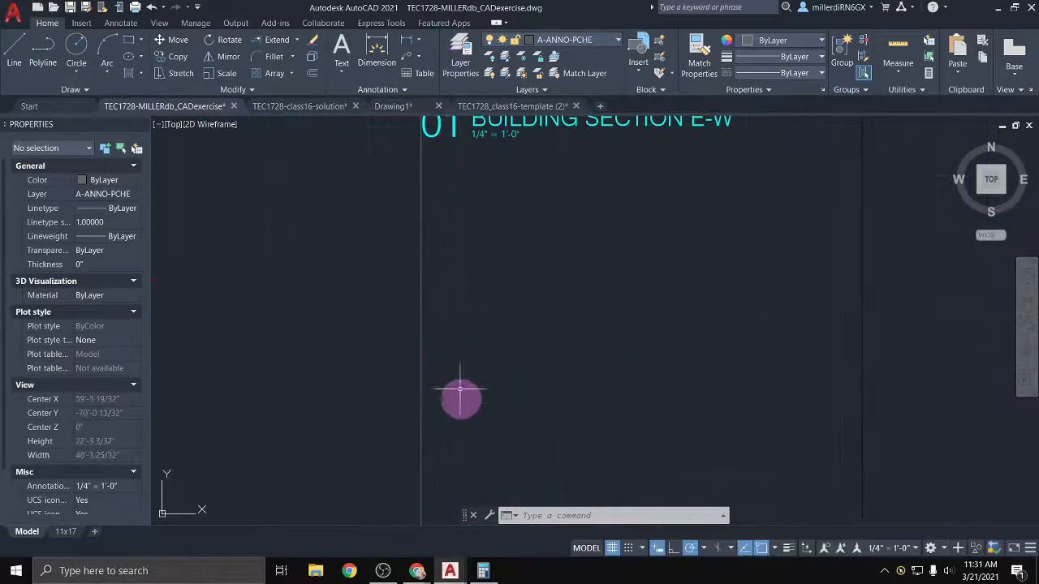
middle_click_drag(460, 389, 460, 299)
scroll(442, 227, "down", 4)
middle_click_drag(479, 455, 443, 29)
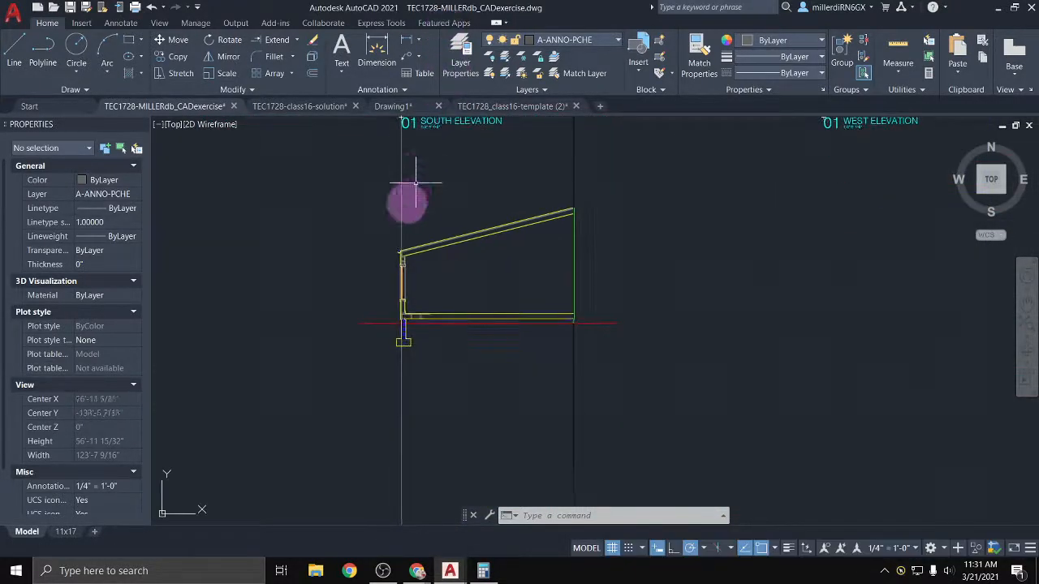
scroll(399, 295, "up", 10)
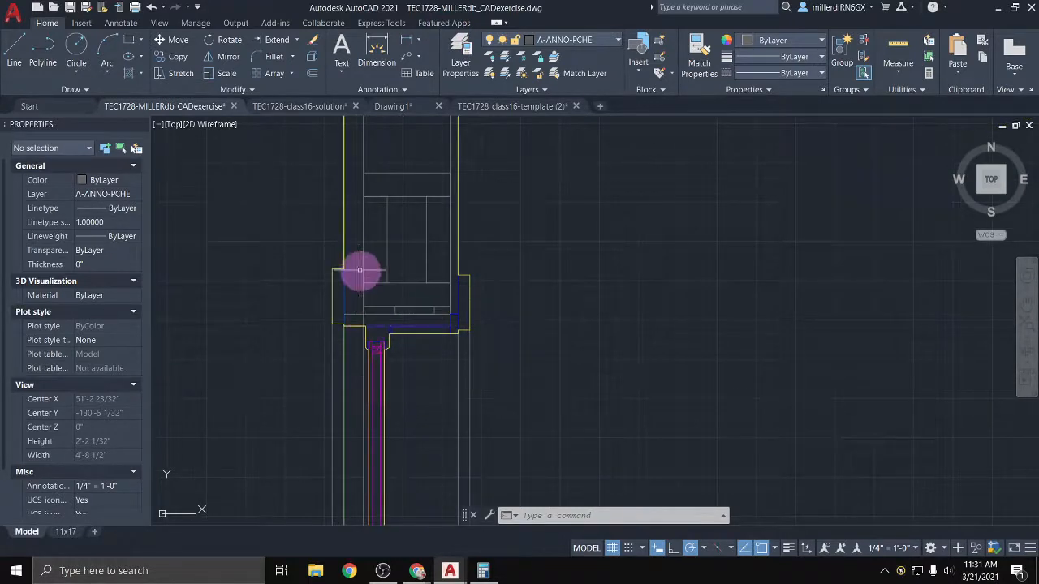
scroll(360, 270, "down", 4)
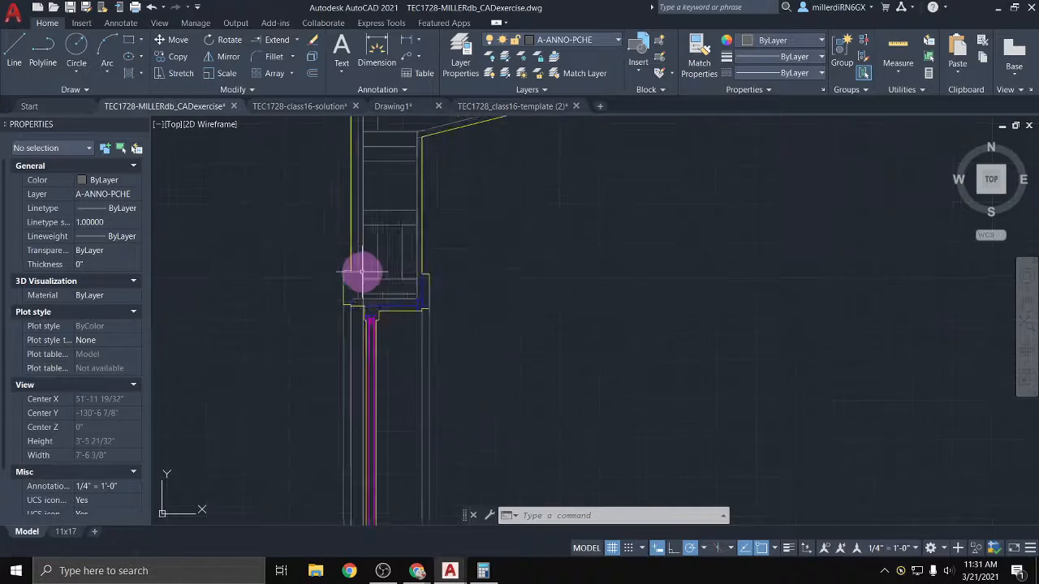
Switch to the TEC1728_class16-template (2) drawing and look at the wall section's floor and foundation
left_click(476, 109)
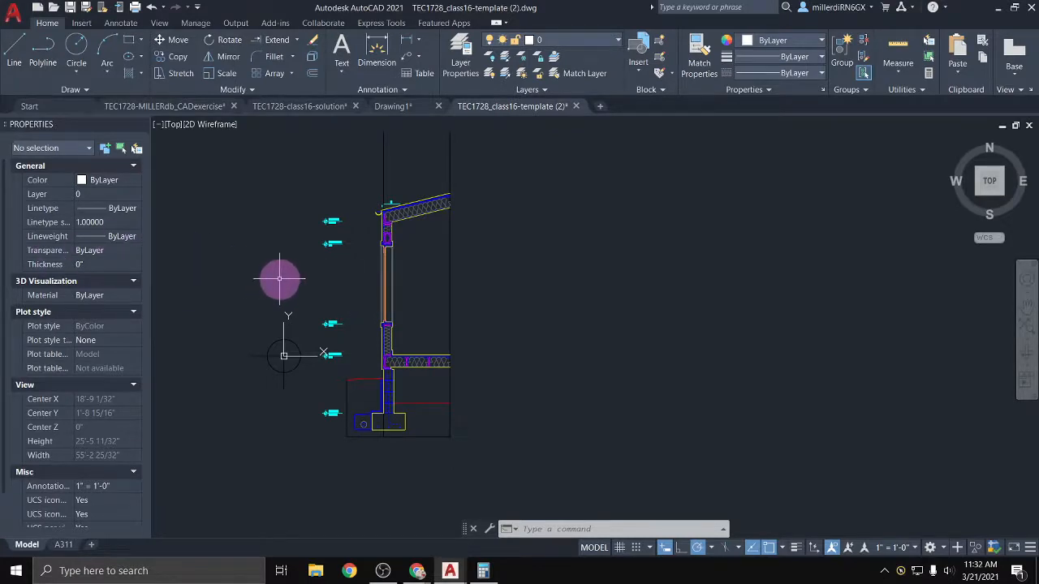
scroll(372, 290, "down", 2)
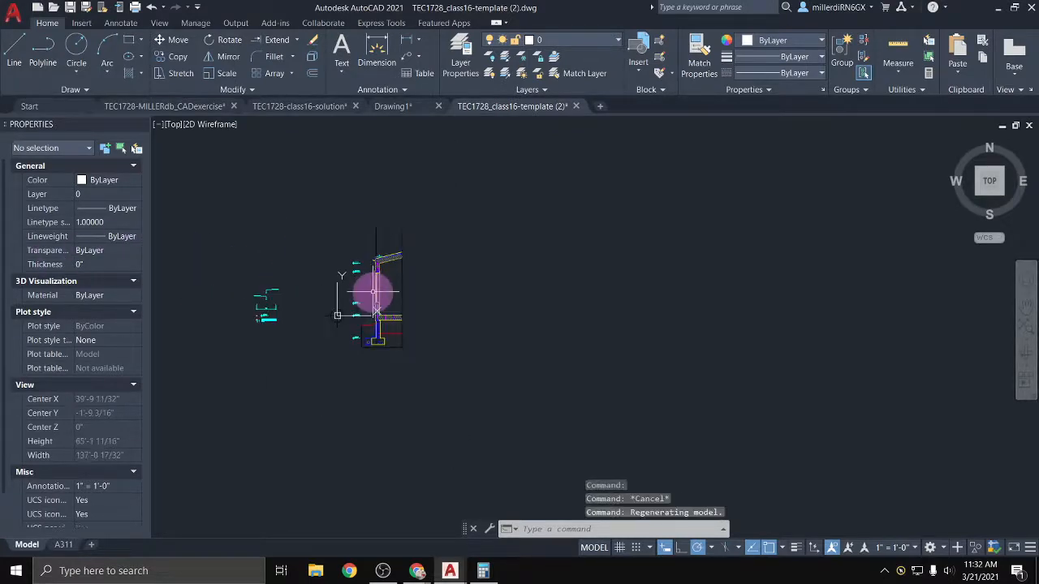
middle_click_drag(380, 266, 397, 174)
scroll(396, 223, "up", 1)
scroll(397, 223, "up", 5)
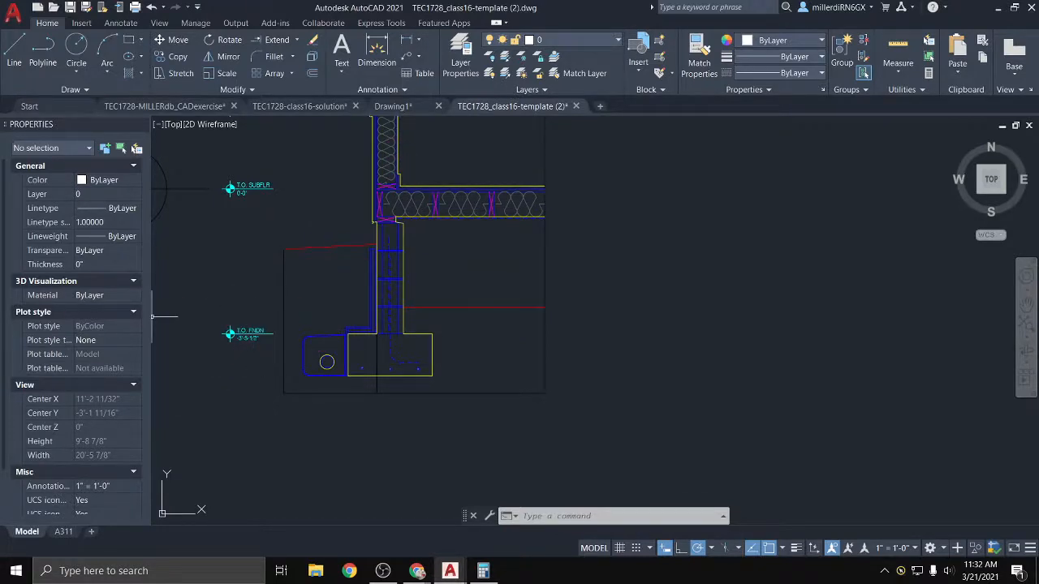
Switch to the wall section assignment PDF in Chrome, rotate it upright and read its layer, line type and hatch pattern suggestions
left_click(418, 571)
left_click(536, 519)
scroll(498, 418, "up", 4)
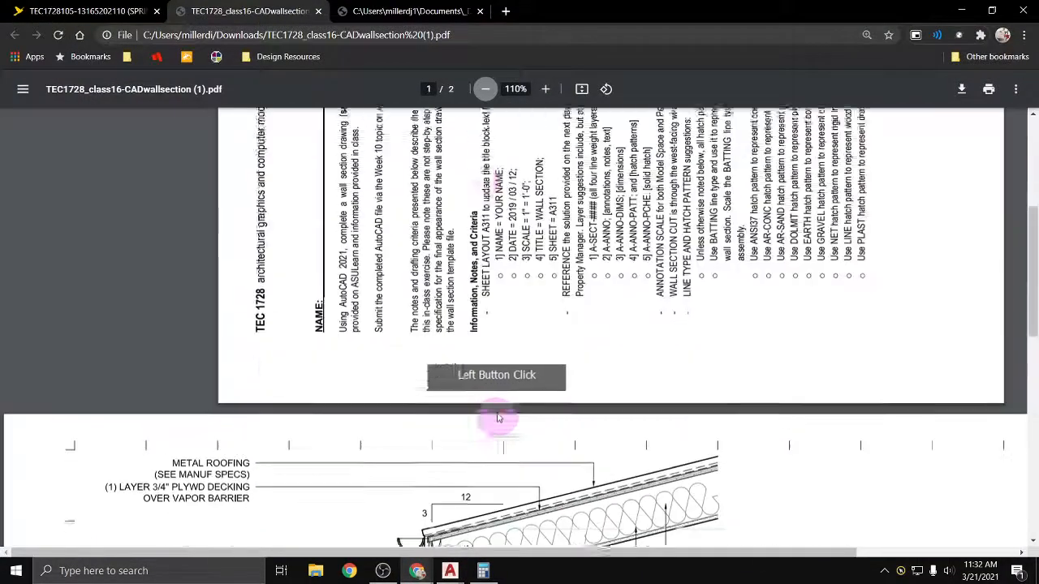
left_click(606, 89)
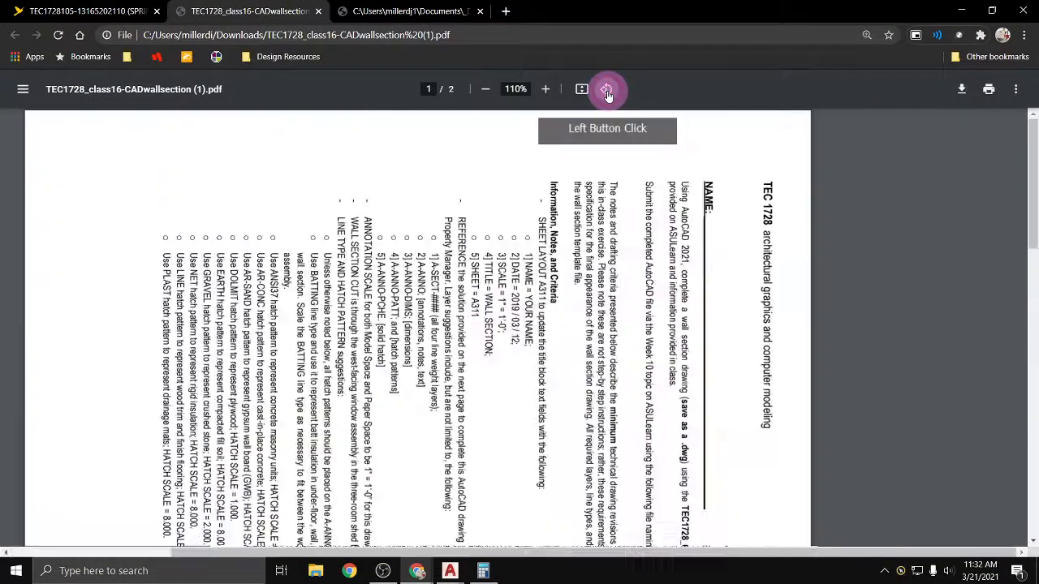
left_click(606, 89)
left_click(539, 244)
scroll(535, 329, "down", 3)
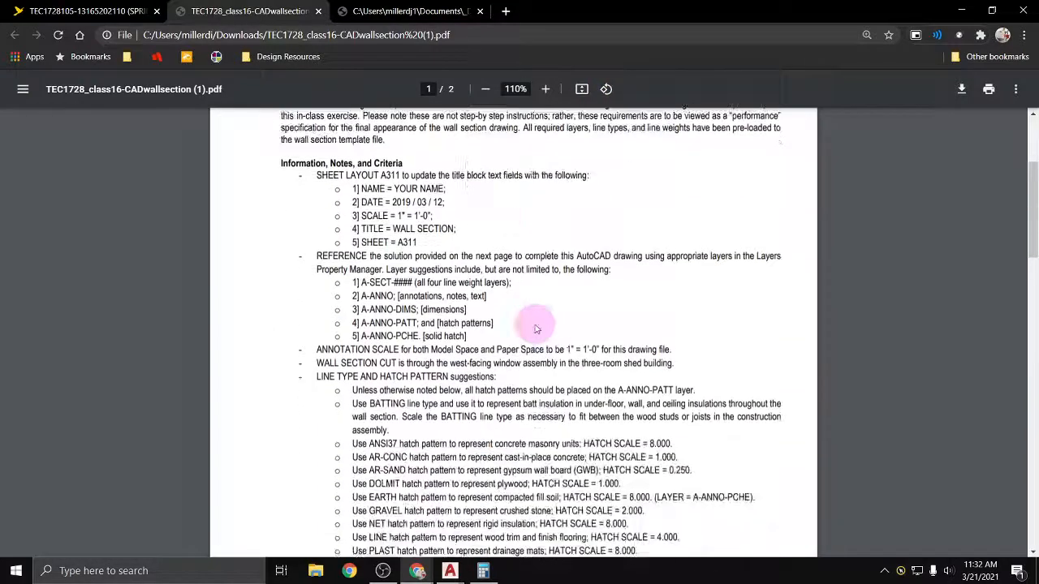
scroll(536, 329, "down", 1)
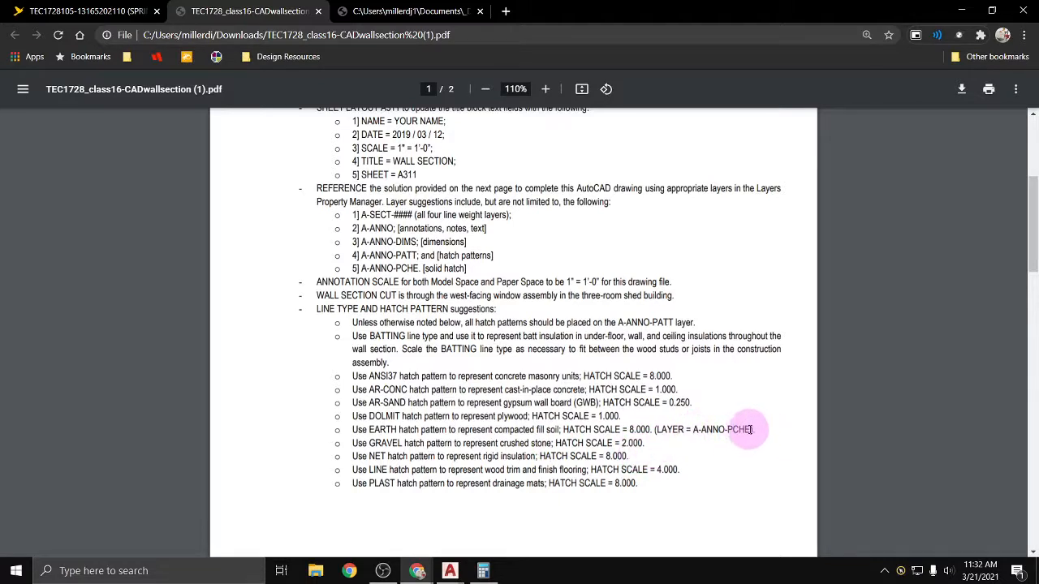
Return to the AutoCAD wall section template and make A-ANNO-PCHE the current layer
left_click(964, 12)
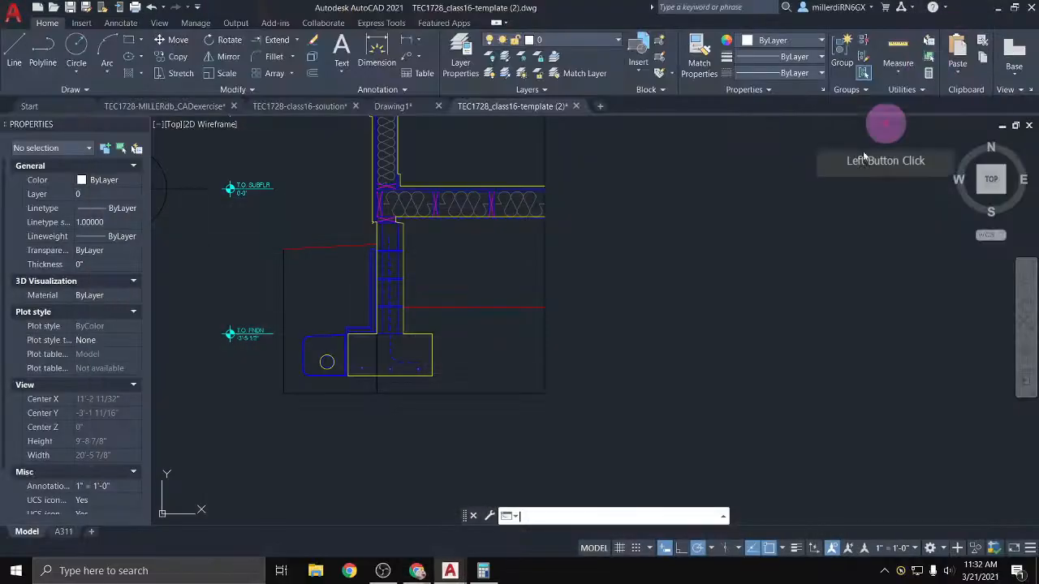
left_click(595, 47)
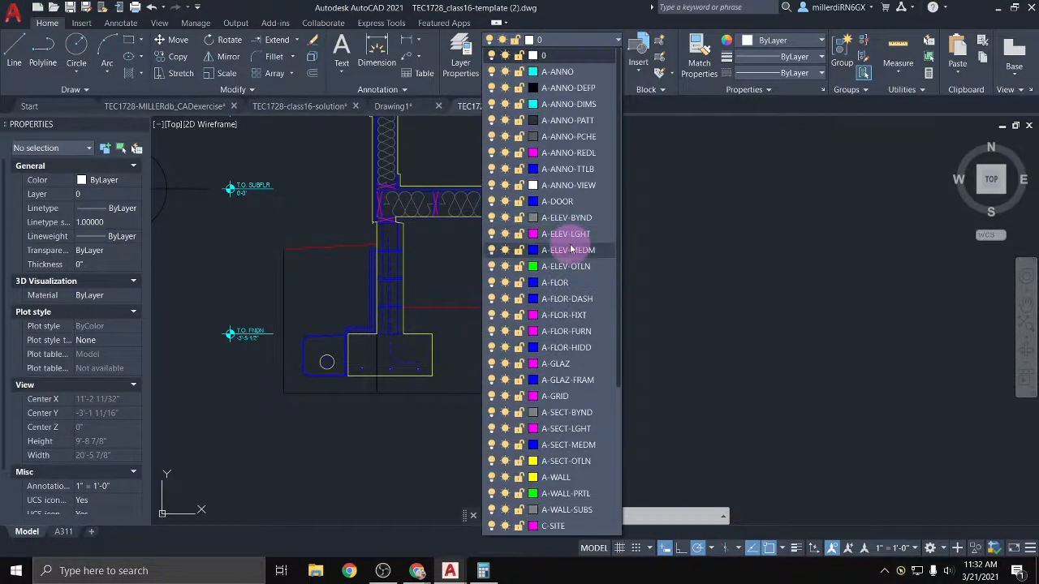
left_click(570, 137)
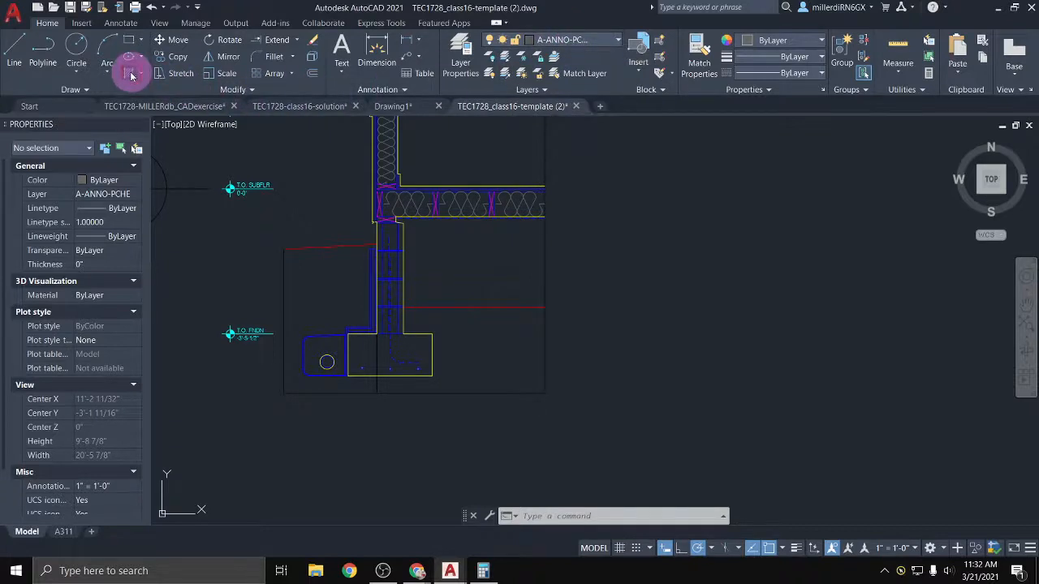
Hatch the soil areas on both sides of the foundation wall with the EARTH pattern at scale 8
left_click(131, 75)
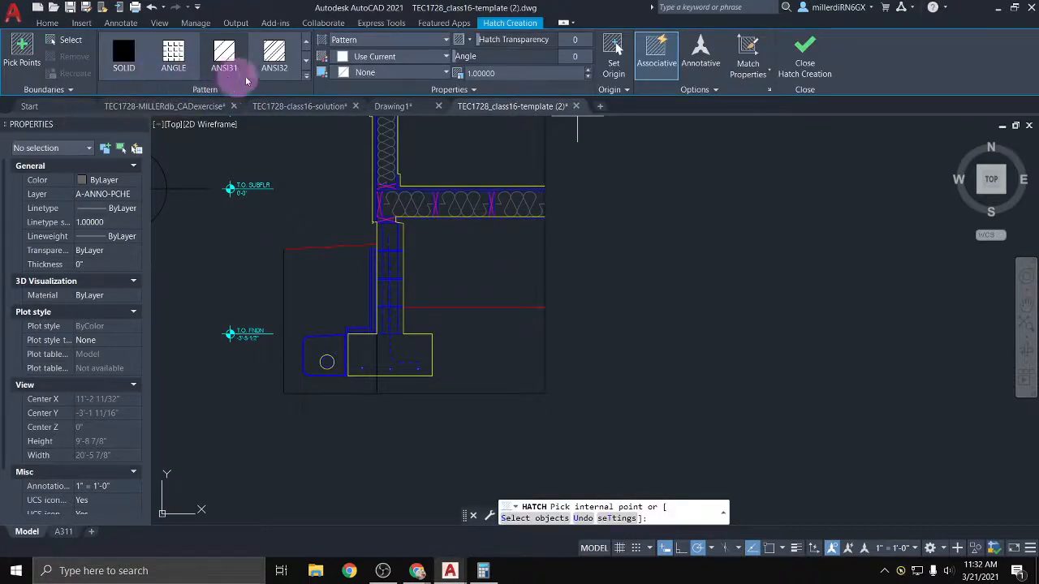
left_click(306, 75)
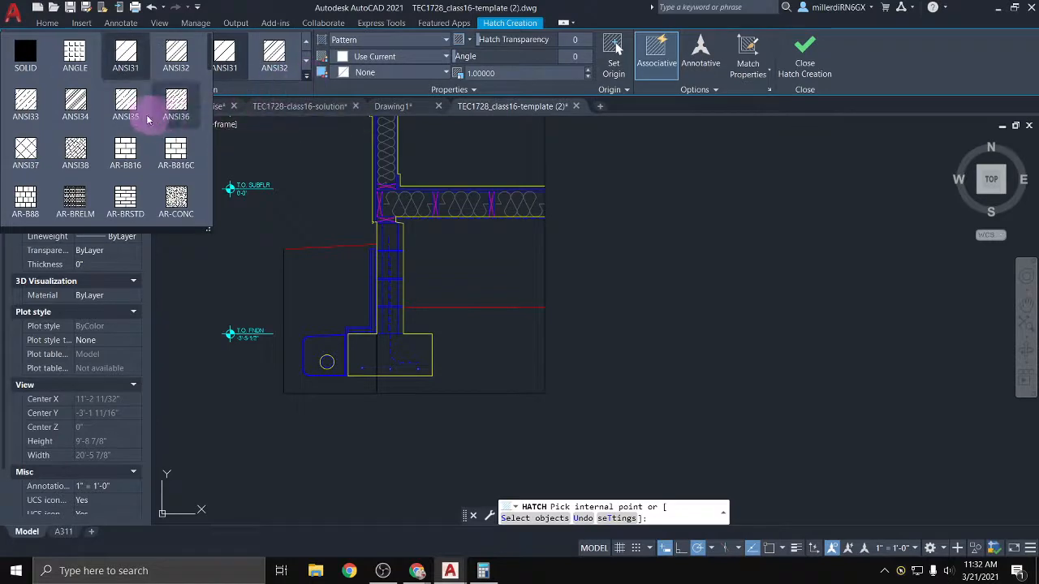
scroll(146, 114, "down", 3)
scroll(137, 118, "down", 2)
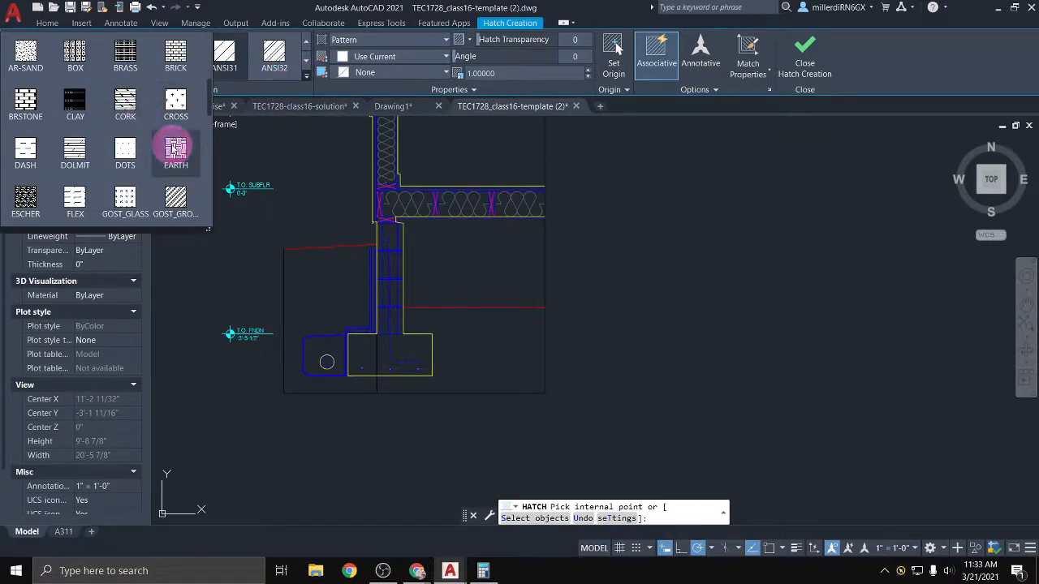
left_click(174, 146)
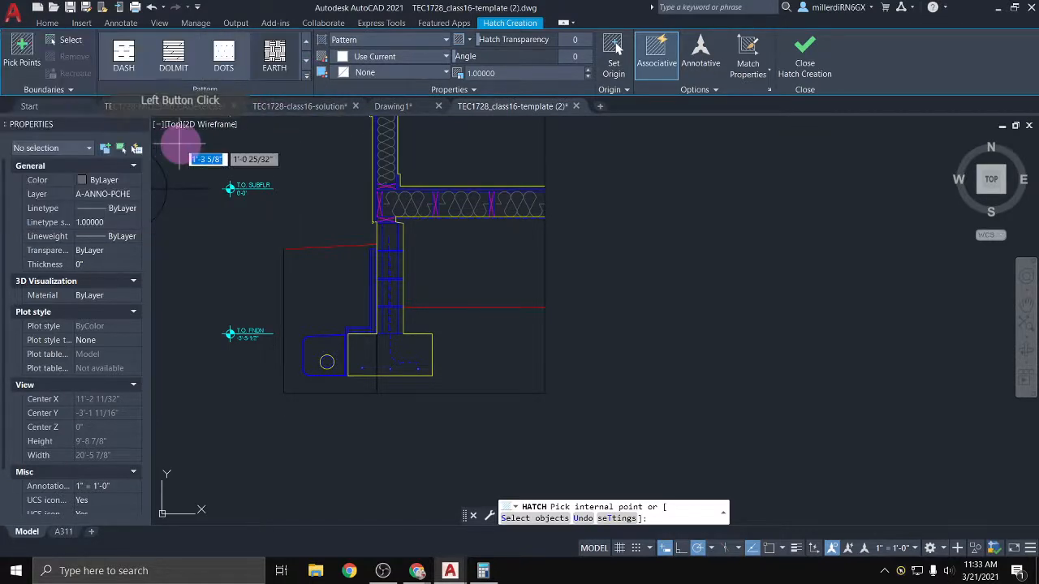
left_click(495, 75)
type("8")
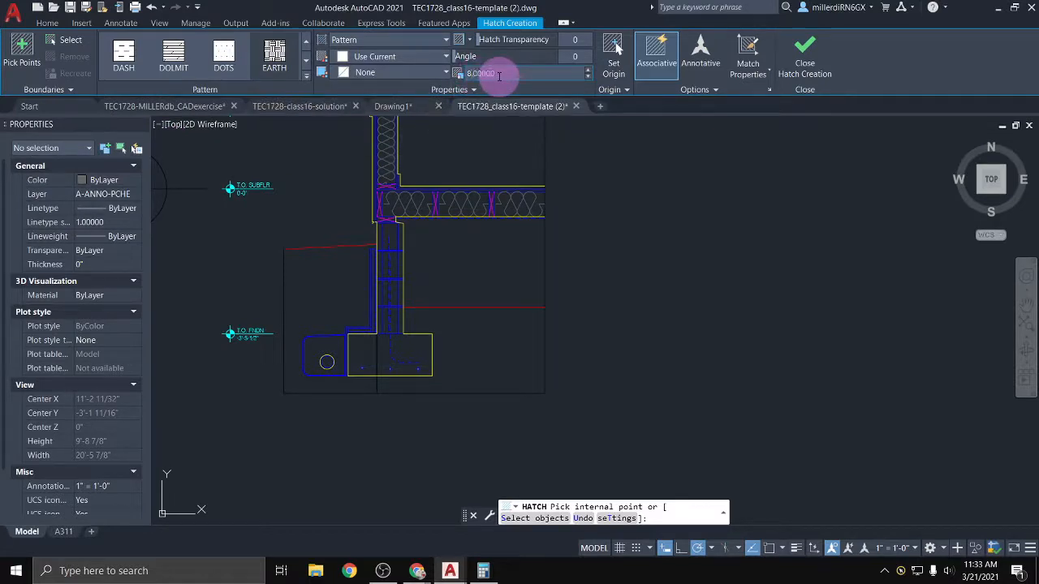
left_click(332, 280)
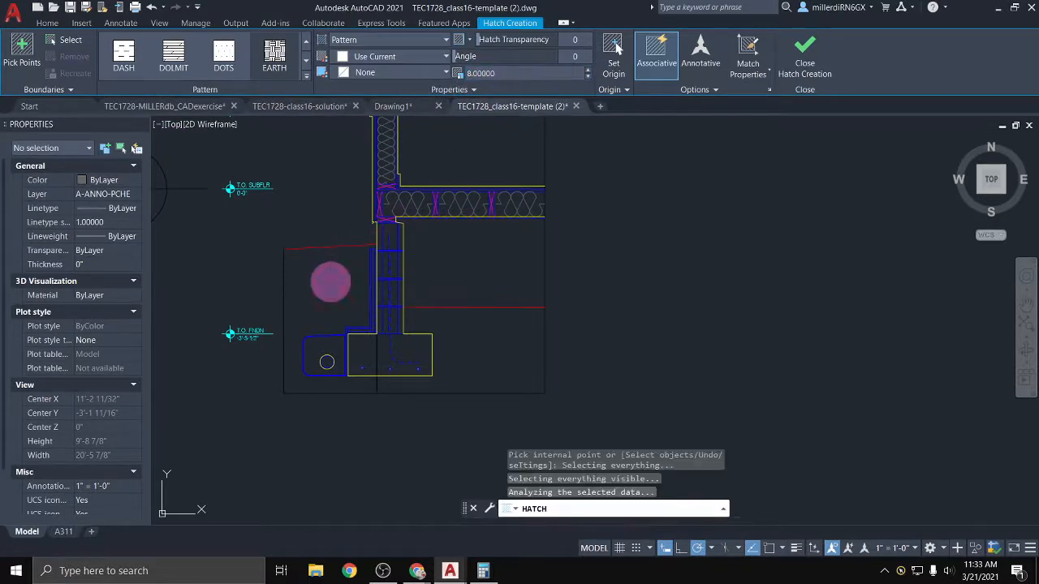
left_click(475, 334)
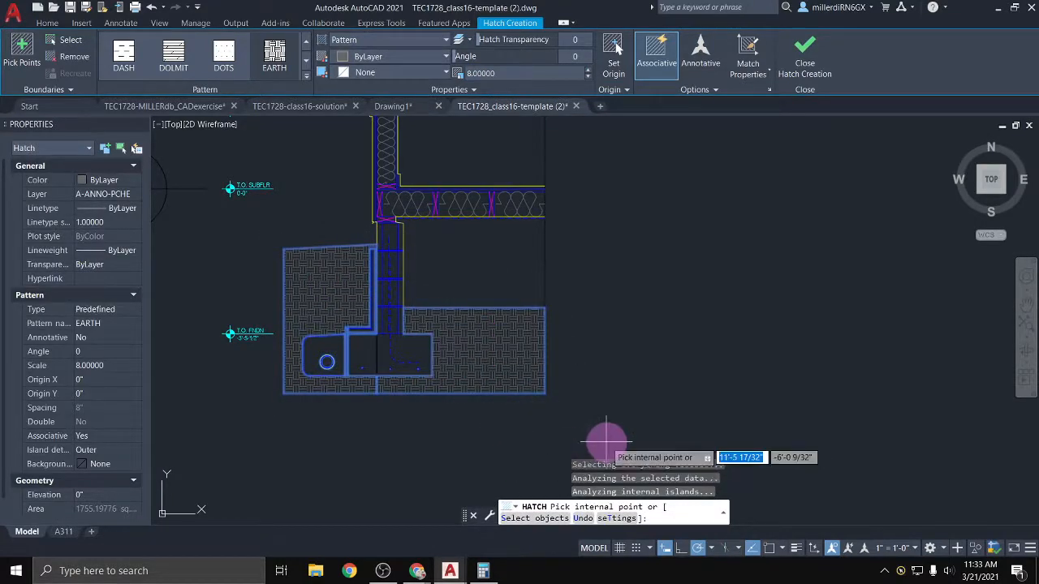
key("Escape")
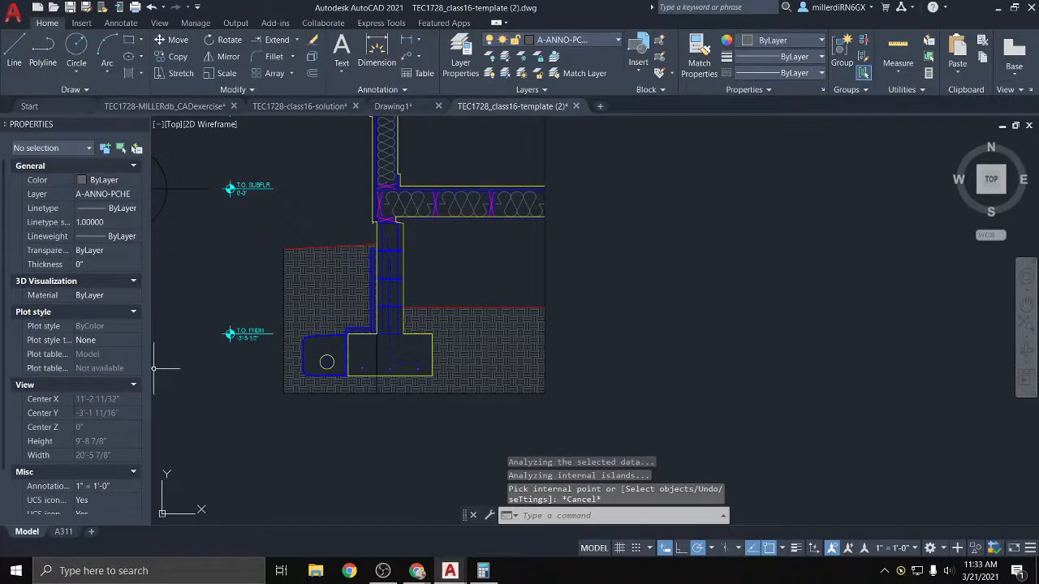
Look up the hatch pattern and scale for crushed stone in the wall section PDF in Chrome, and return to the AutoCAD drawing
scroll(311, 361, "up", 6)
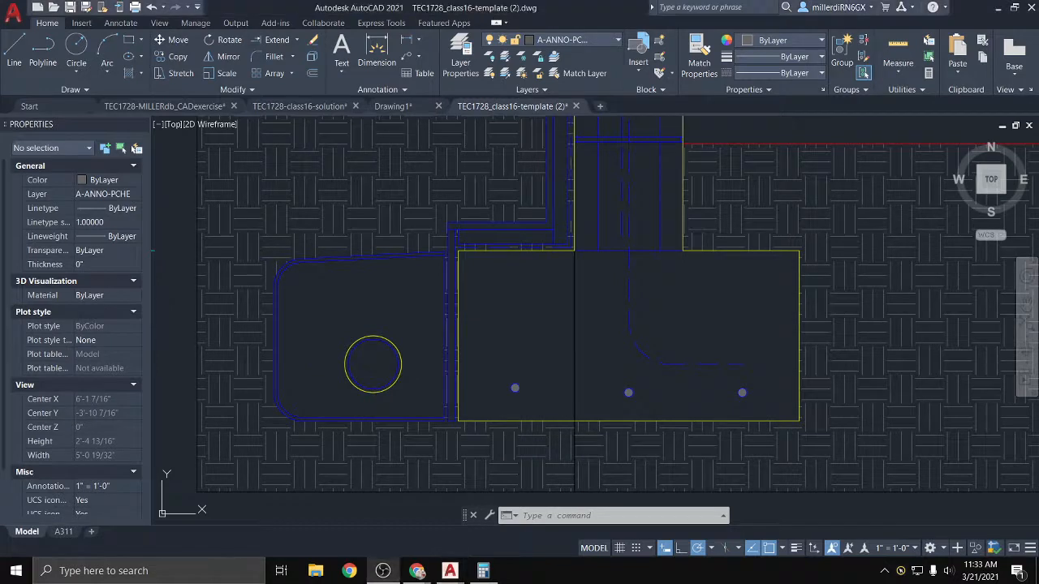
left_click(568, 516)
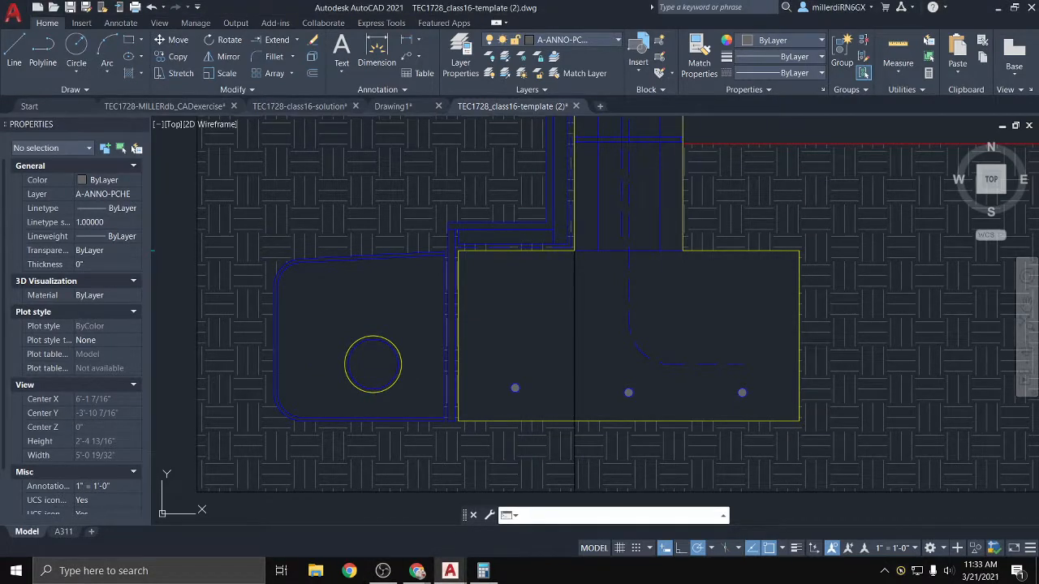
left_click(417, 570)
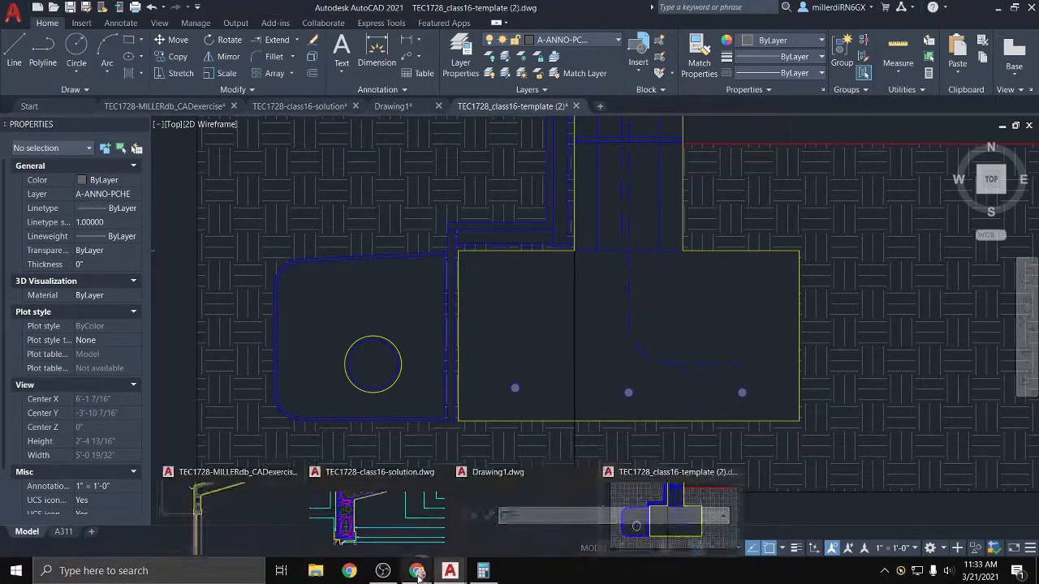
left_click(555, 517)
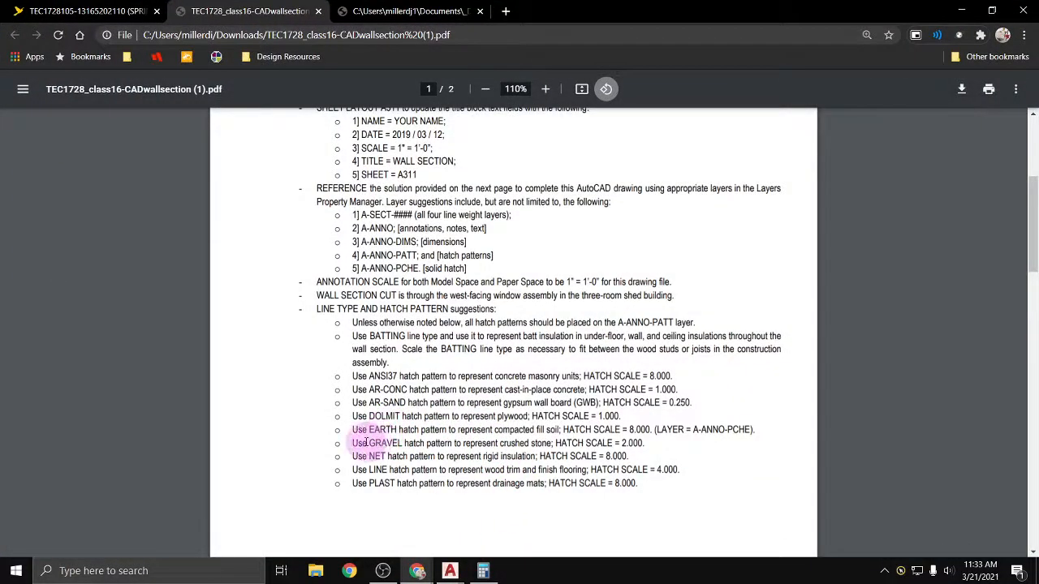
left_click_drag(370, 442, 402, 442)
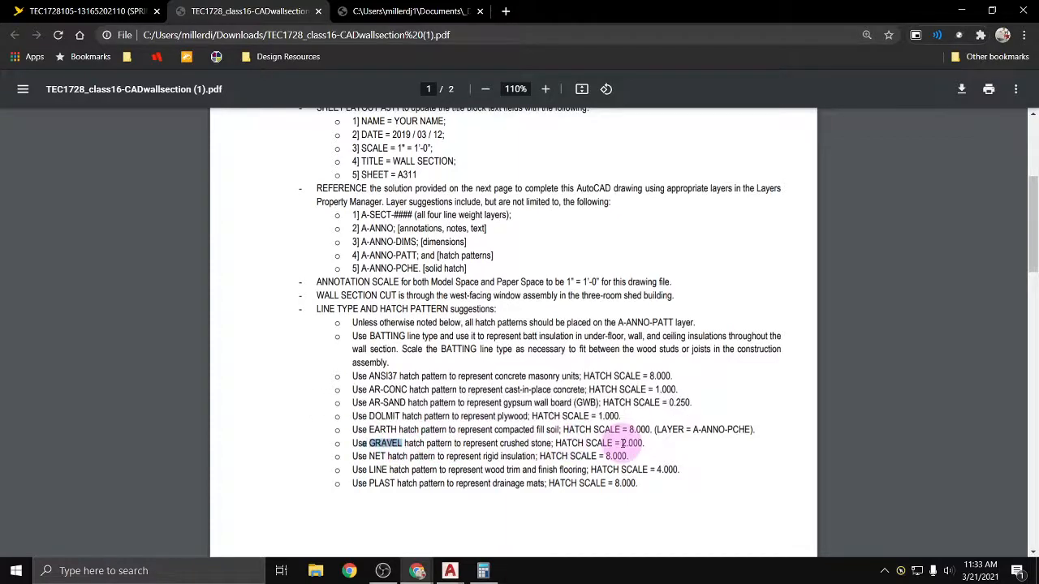
left_click(961, 12)
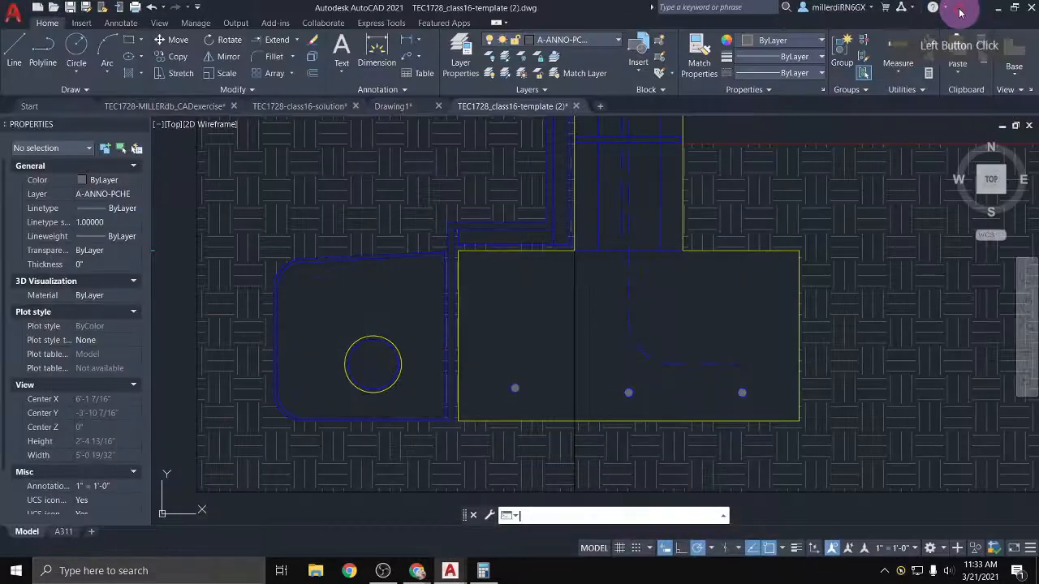
left_click(603, 317)
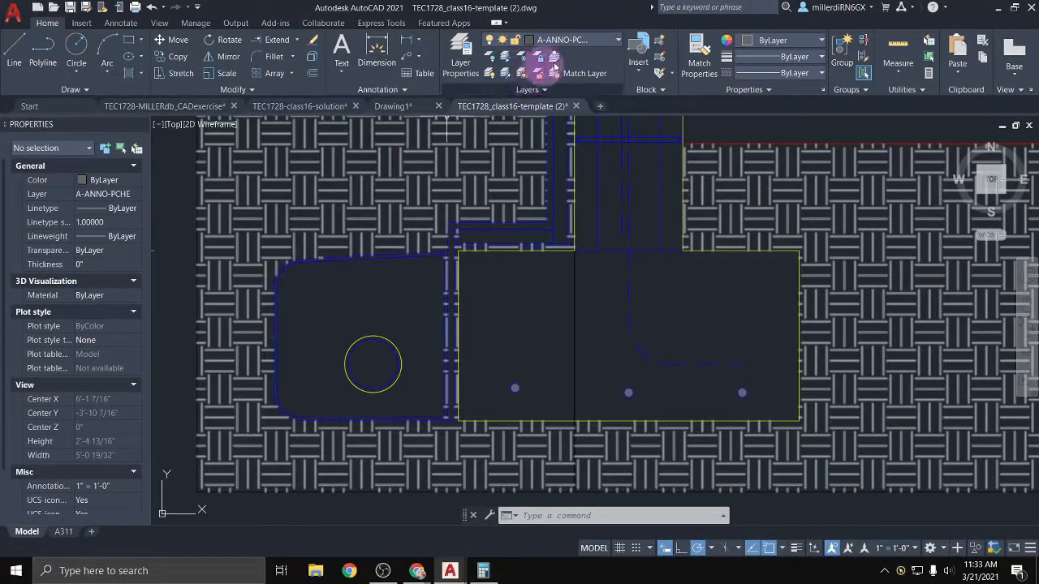
Make A-ANNO-PATT the current layer
left_click(609, 45)
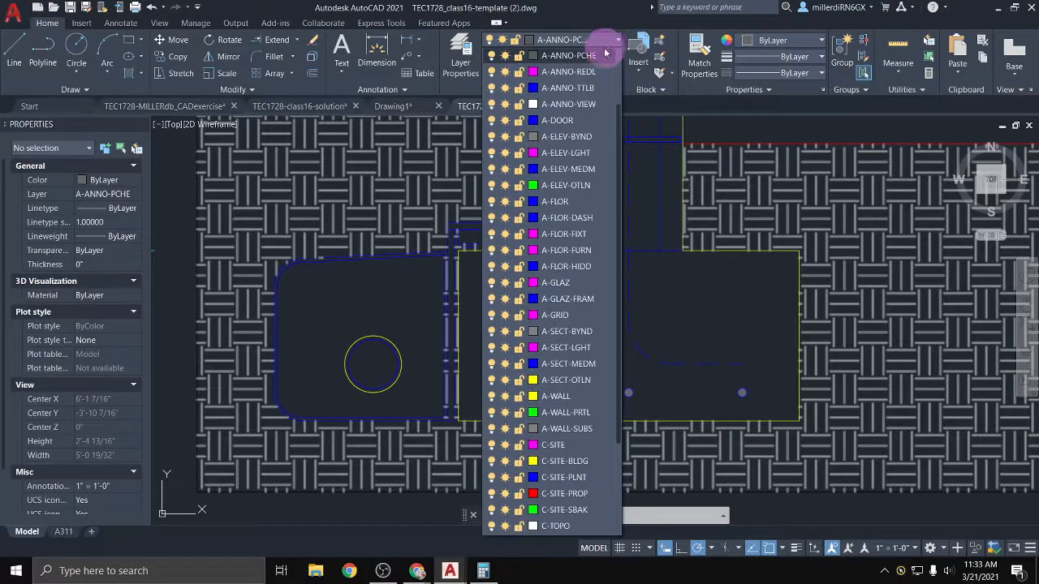
scroll(582, 128, "up", 2)
left_click(583, 121)
left_click(232, 255)
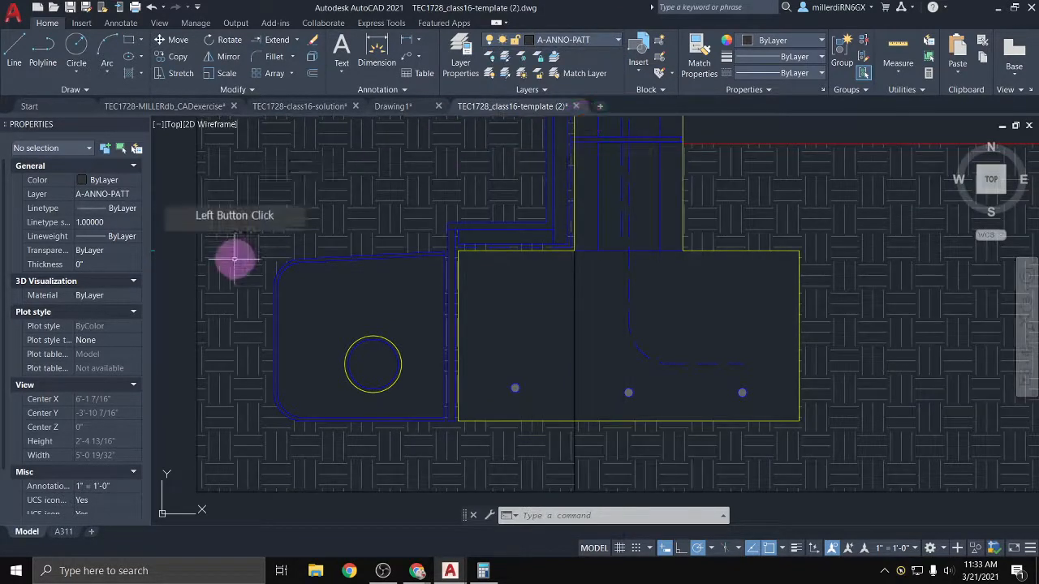
Hatch the crushed stone area around the drain pipe beside the footing with the GRAVEL pattern at scale 2
left_click(389, 367)
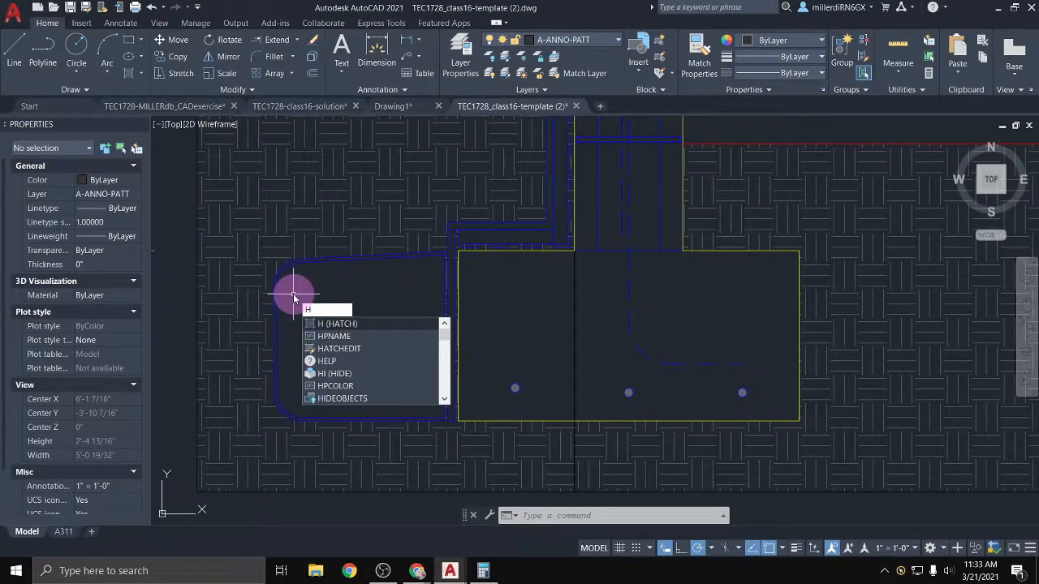
key("Return")
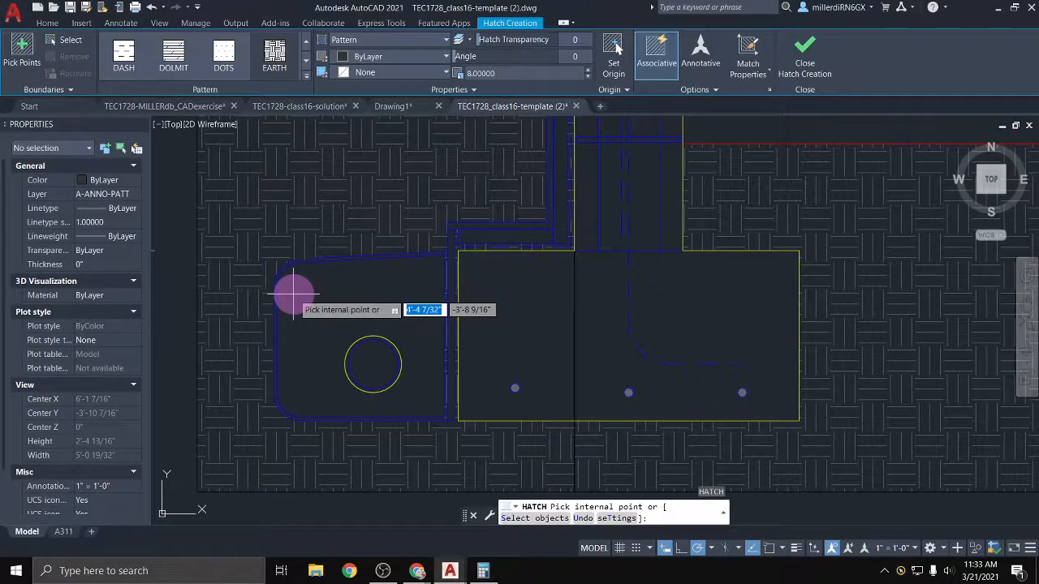
left_click(306, 75)
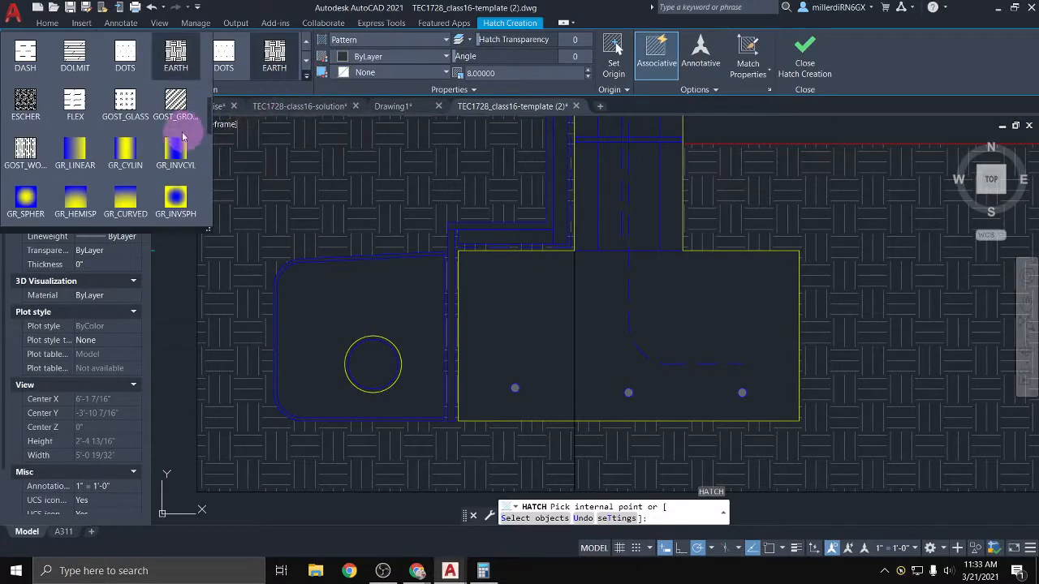
scroll(154, 125, "down", 1)
scroll(154, 125, "up", 1)
scroll(154, 128, "down", 3)
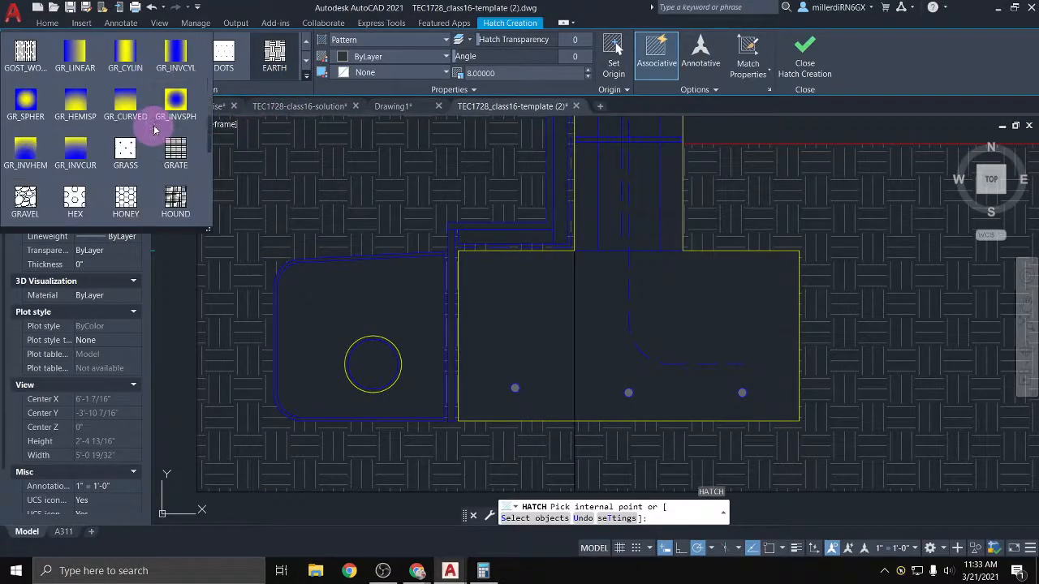
left_click(30, 195)
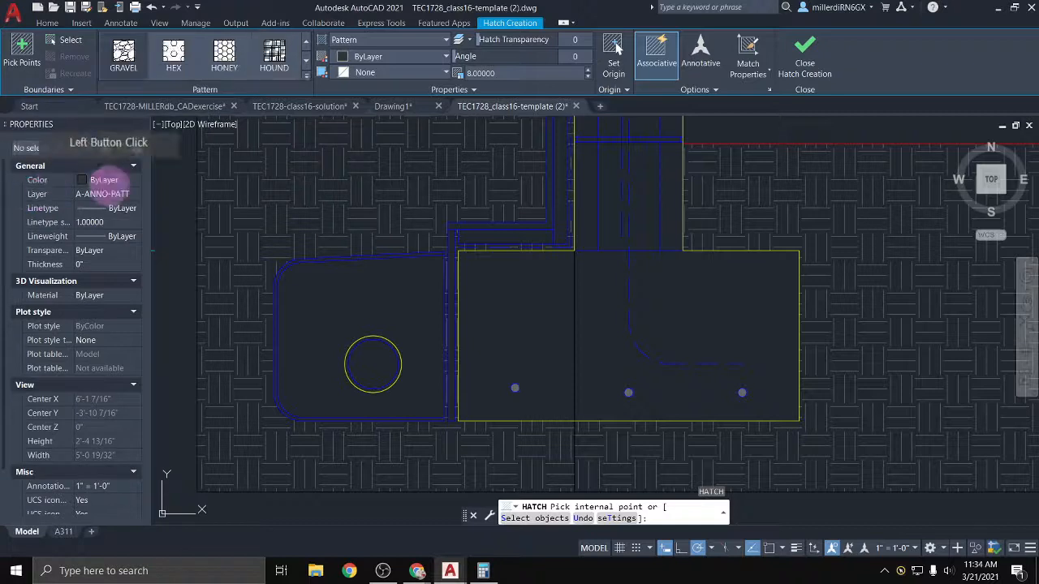
left_click(491, 73)
type("2")
left_click(445, 74)
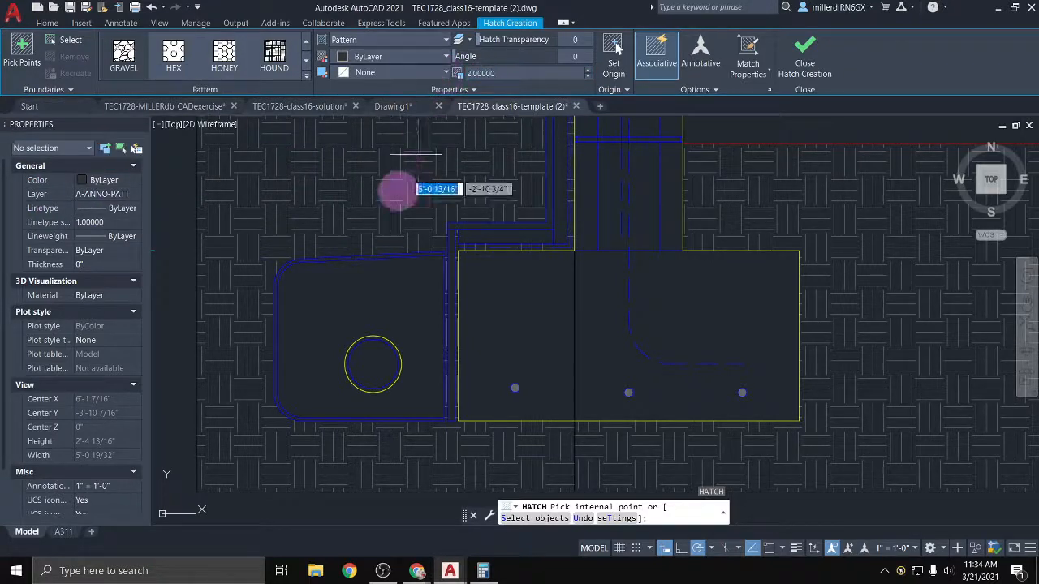
left_click(344, 291)
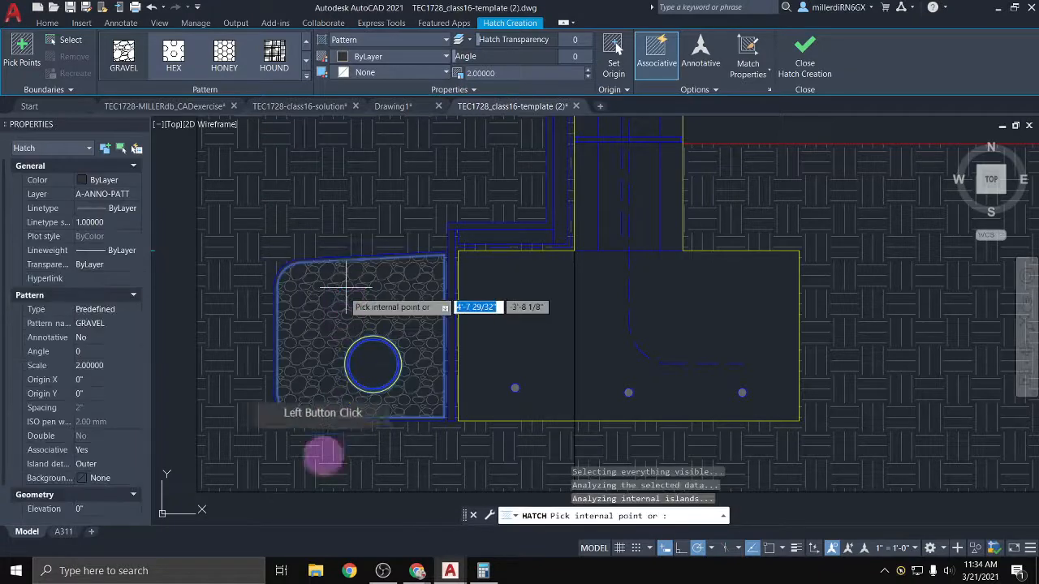
key("Return")
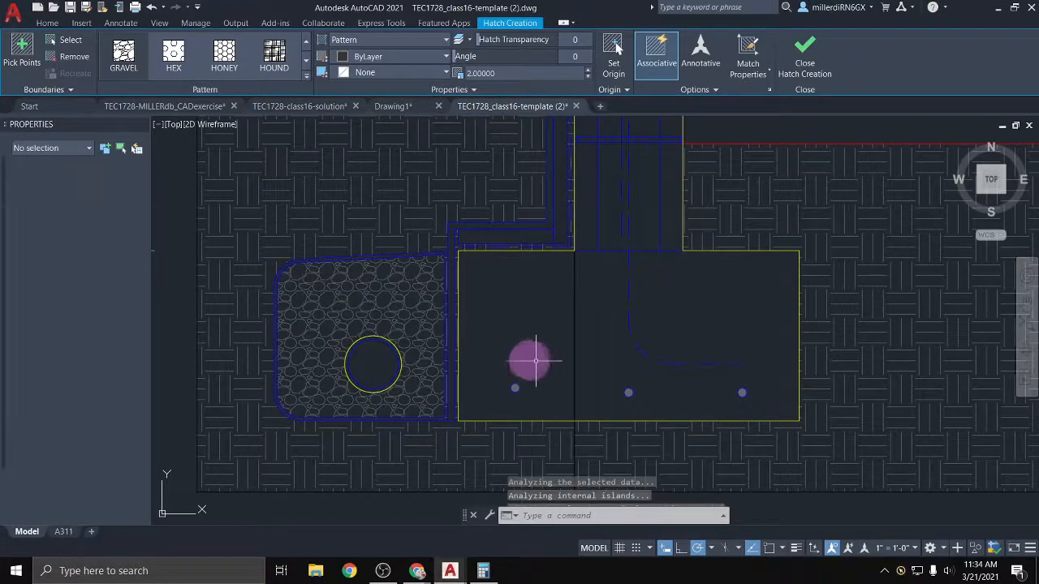
key("Escape")
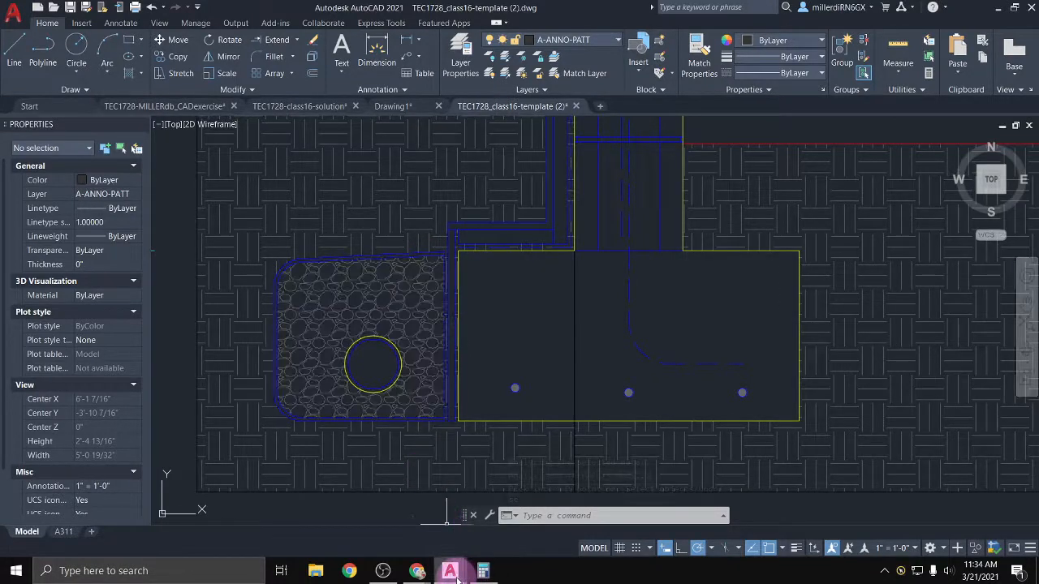
Look up the drainage mat hatch pattern and scale in the wall section PDF in Chrome, and return to the AutoCAD drawing
mouse_move(428, 574)
left_click(528, 538)
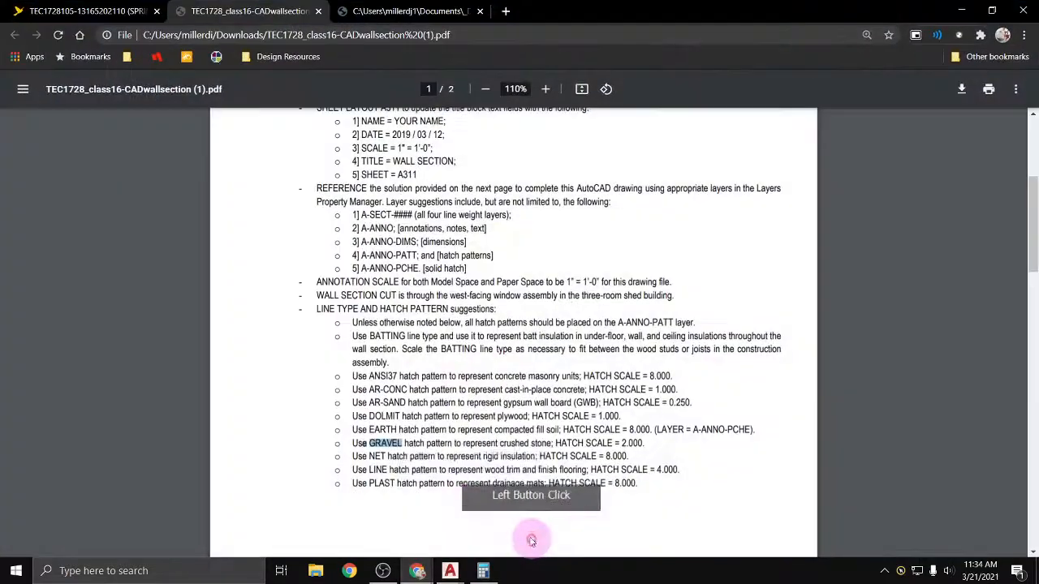
double_click(385, 443)
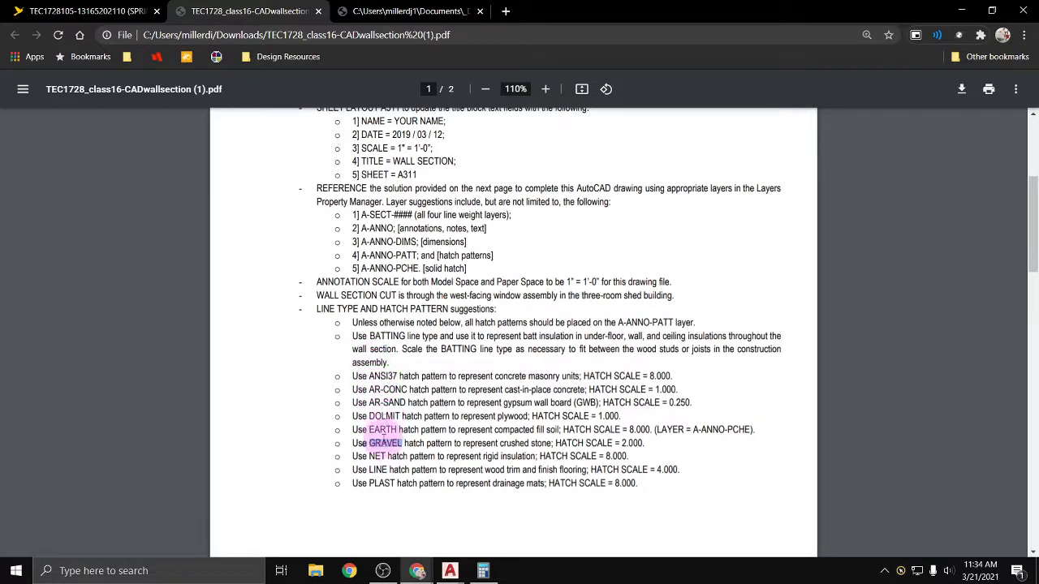
left_click_drag(370, 484, 445, 484)
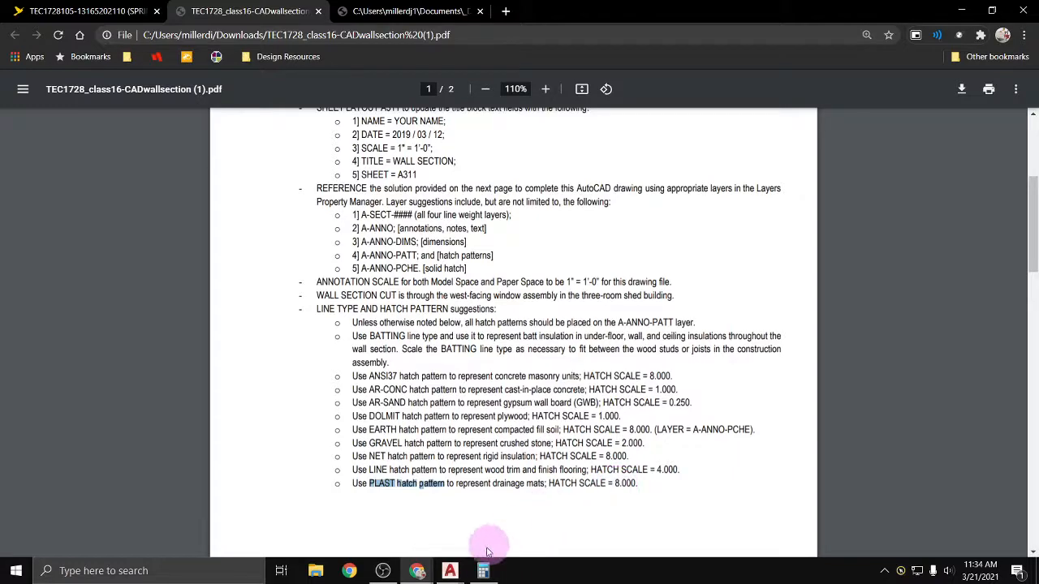
left_click(450, 570)
left_click(635, 527)
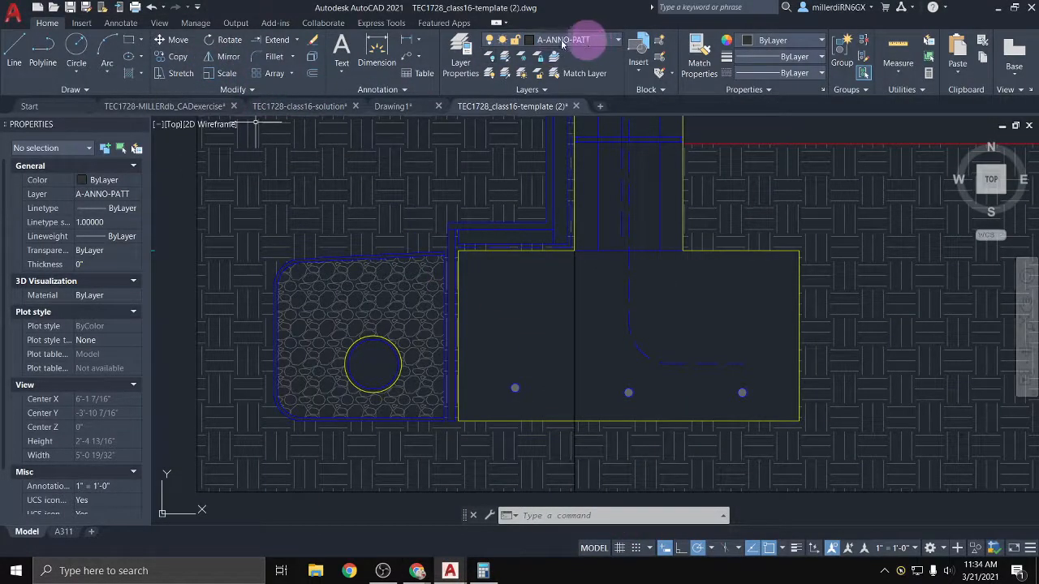
Hatch the drainage mat strips along the foundation wall and beside the footing with the PLAST pattern at scale 8
left_click(129, 75)
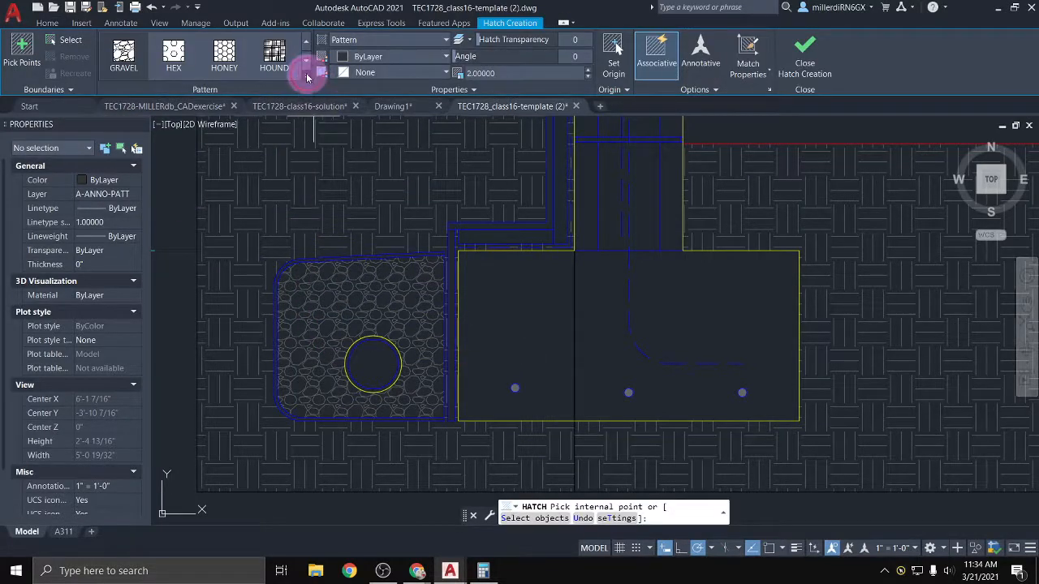
left_click(307, 75)
scroll(127, 149, "down", 2)
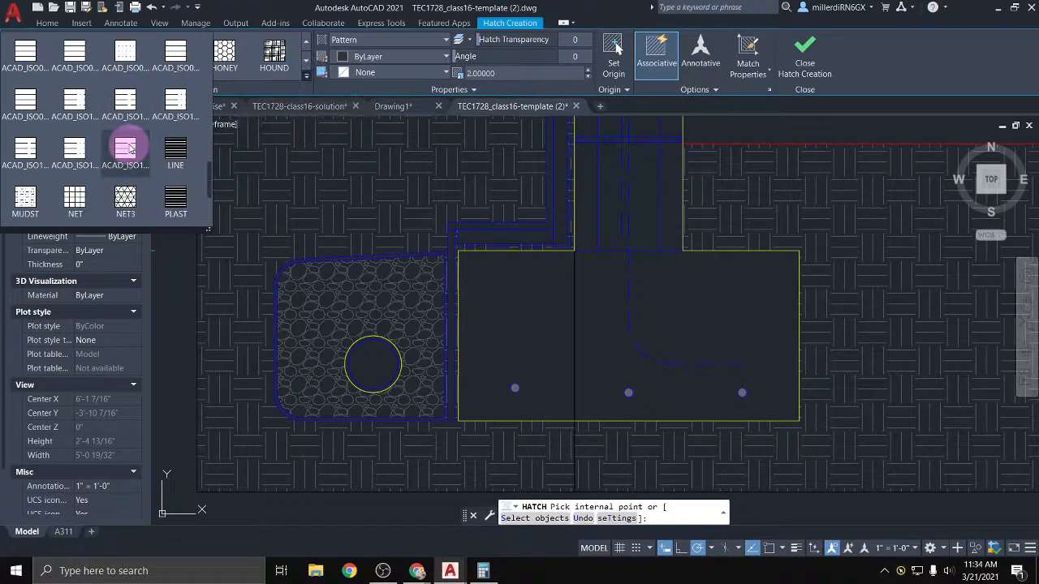
left_click(173, 146)
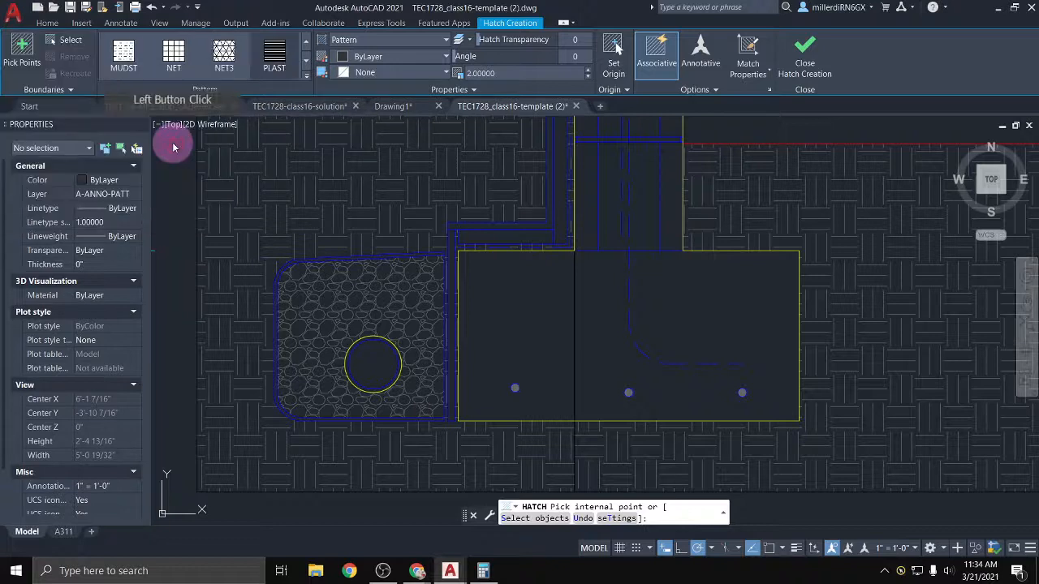
left_click(459, 75)
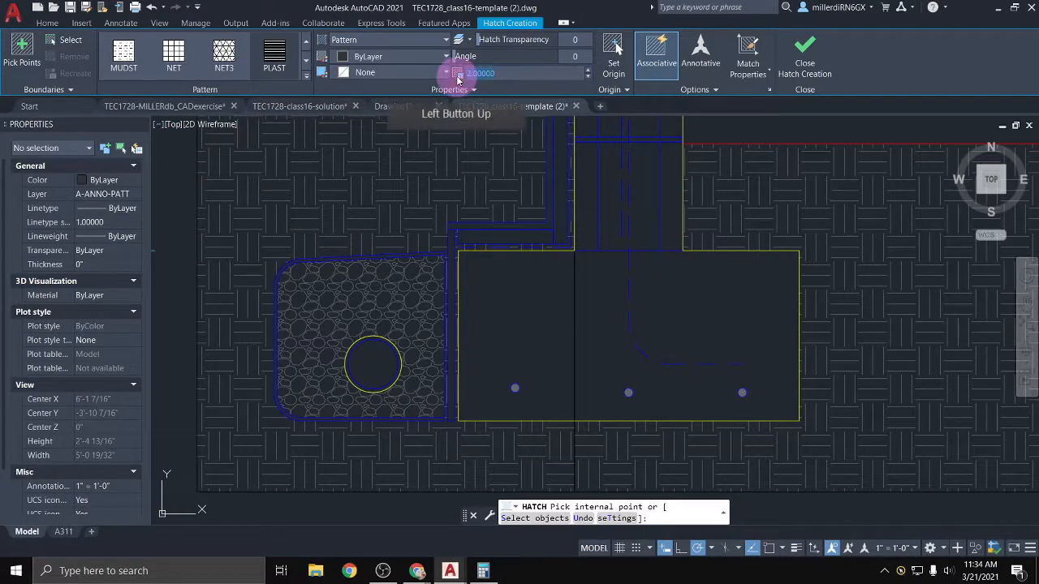
type("8")
key("Return")
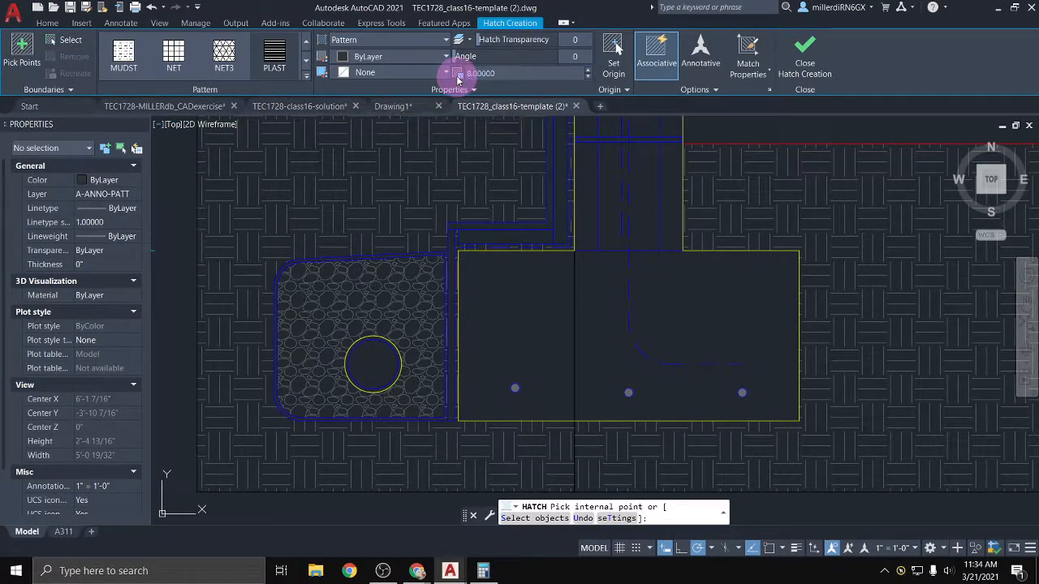
left_click(449, 236)
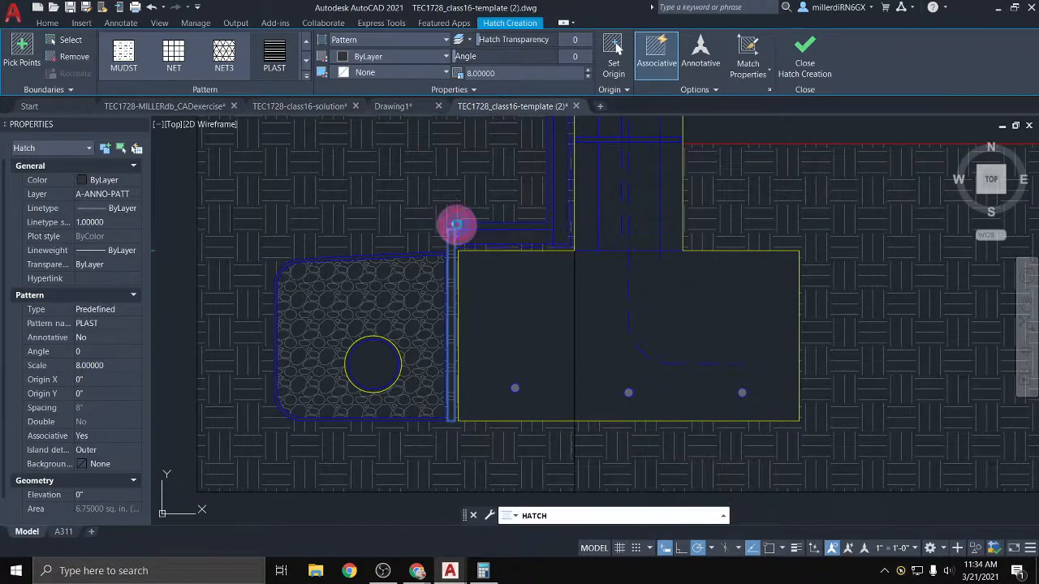
left_click(456, 220)
mouse_move(557, 214)
middle_mouse_down()
mouse_move(535, 287)
mouse_move(468, 406)
middle_mouse_up()
scroll(474, 396, "down", 2)
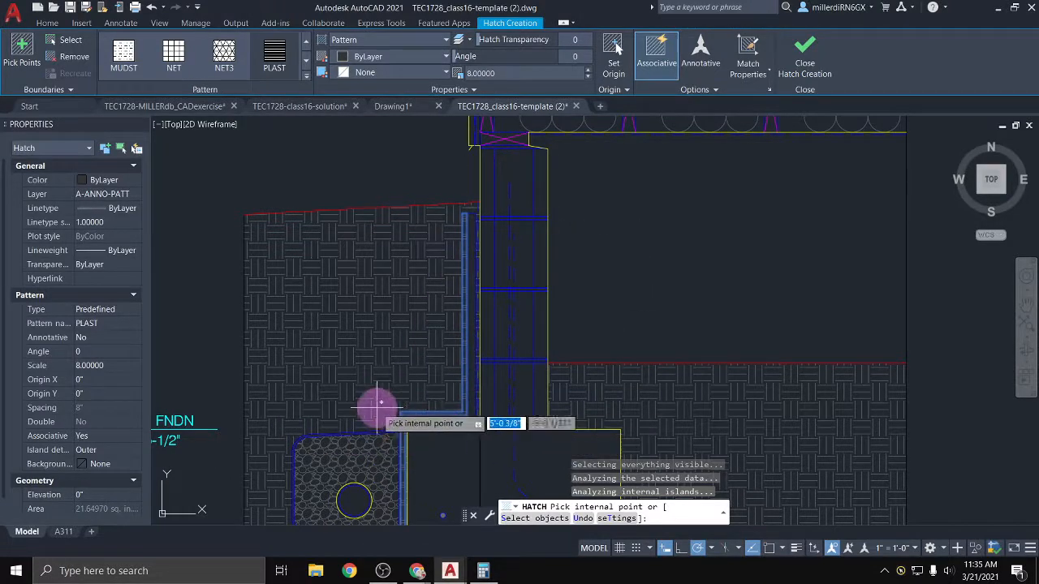
middle_click_drag(464, 394, 475, 227)
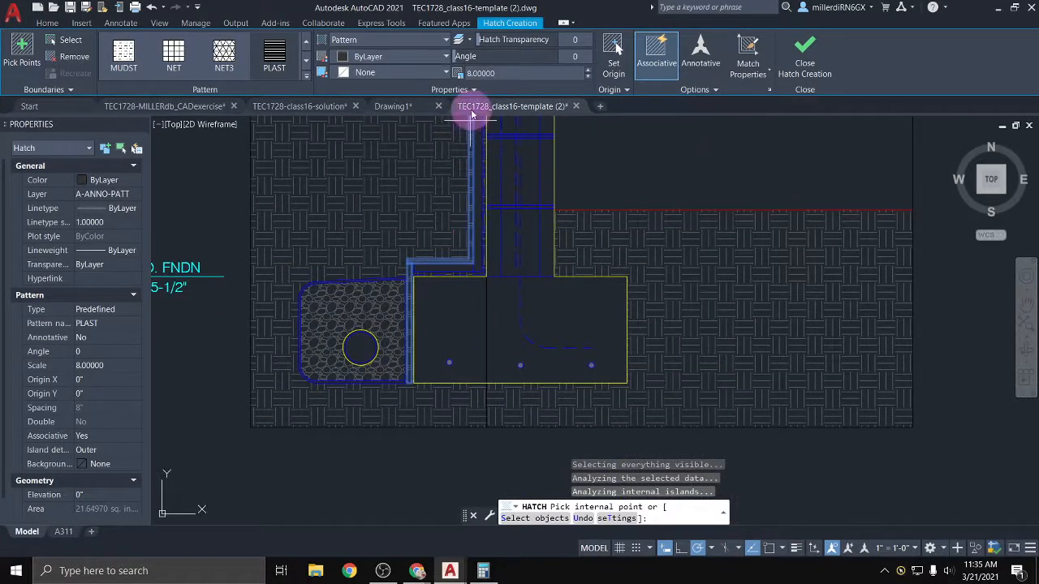
scroll(415, 262, "up", 2)
scroll(416, 261, "up", 2)
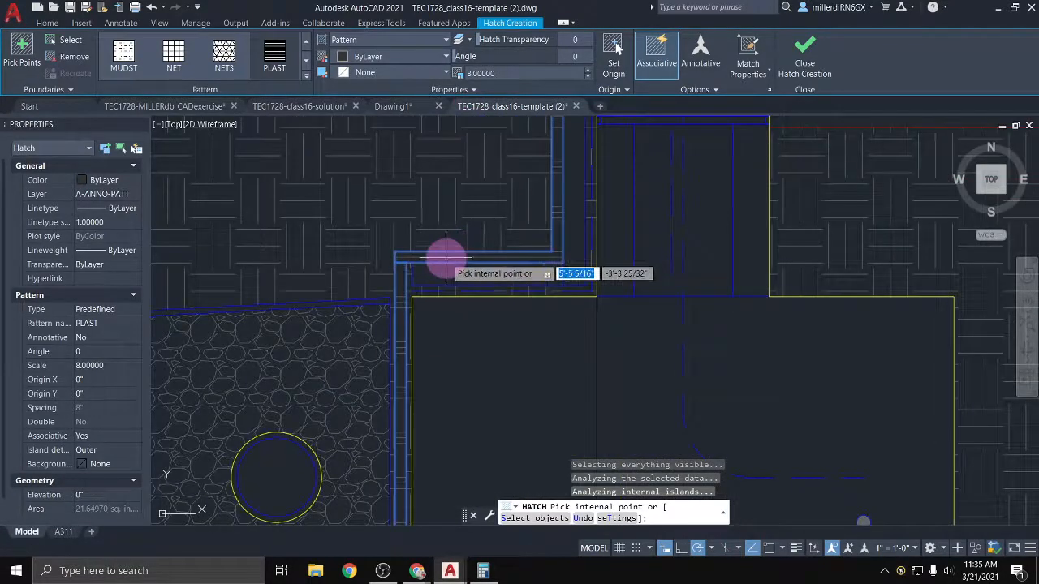
scroll(447, 259, "down", 6)
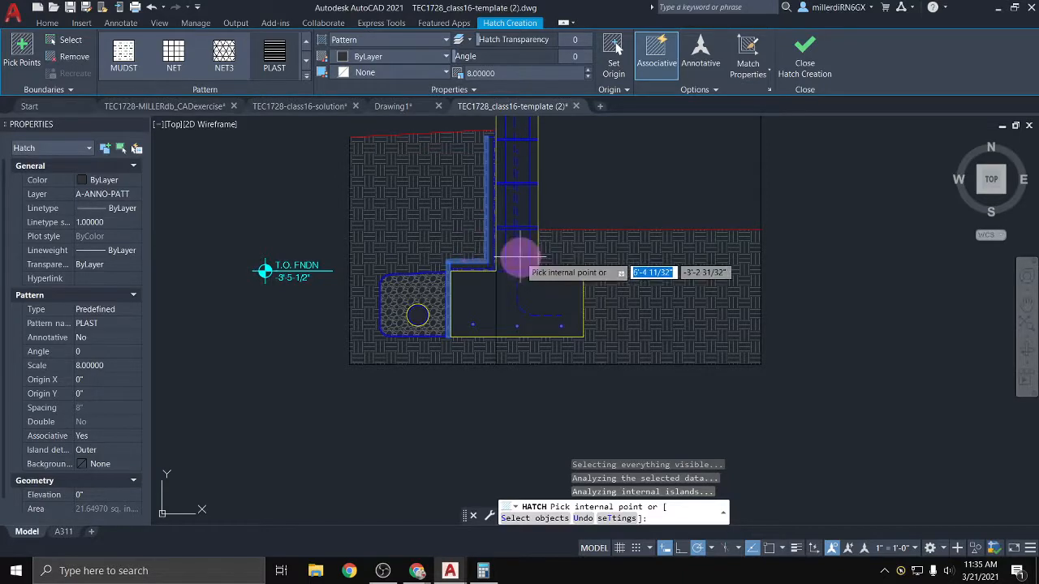
key("Escape")
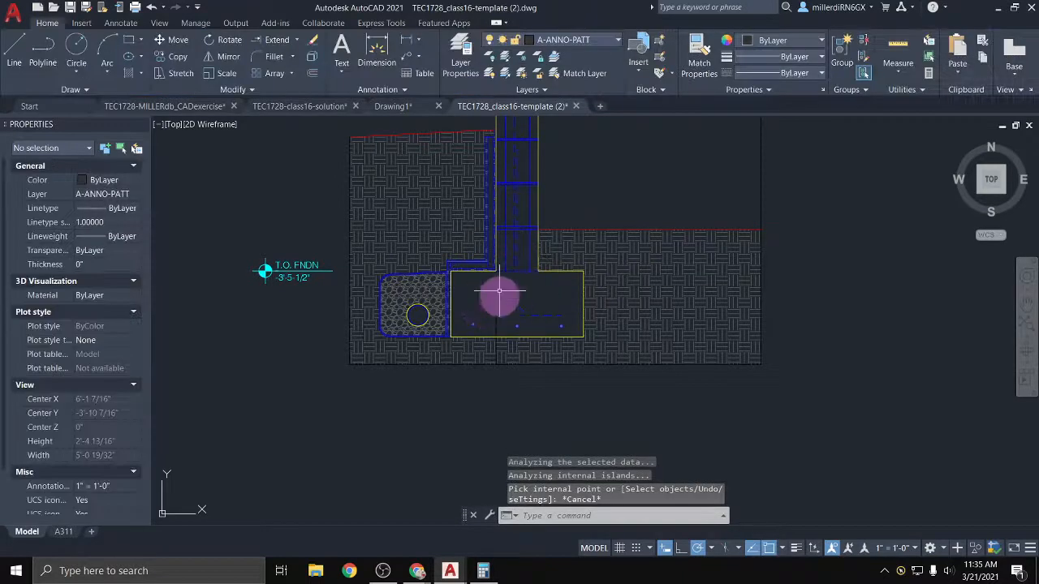
Look up the cast-in-place concrete hatch pattern and scale in the wall section PDF in Chrome, and return to the AutoCAD drawing
mouse_move(478, 577)
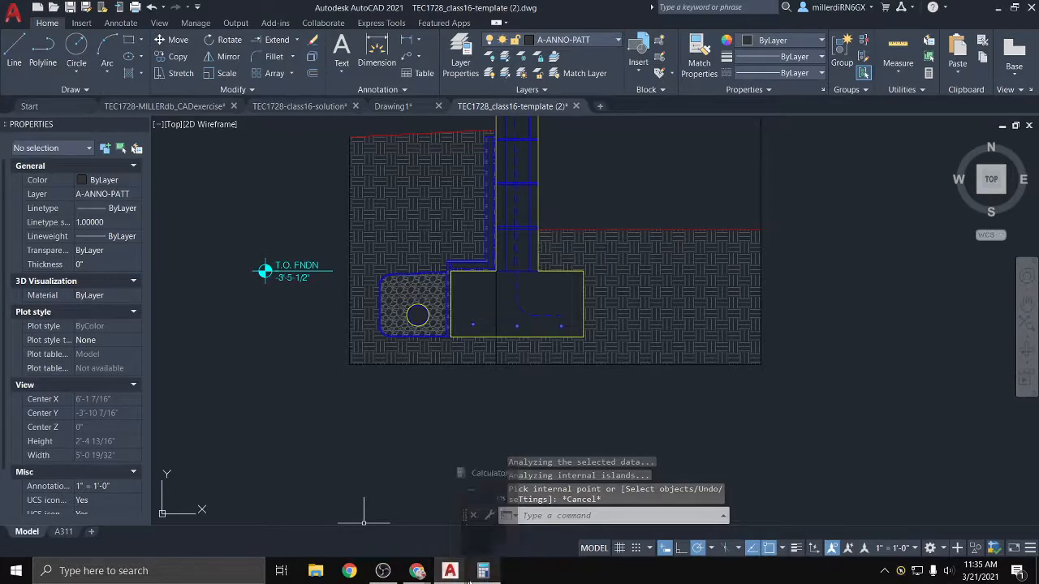
mouse_move(418, 572)
left_click(560, 523)
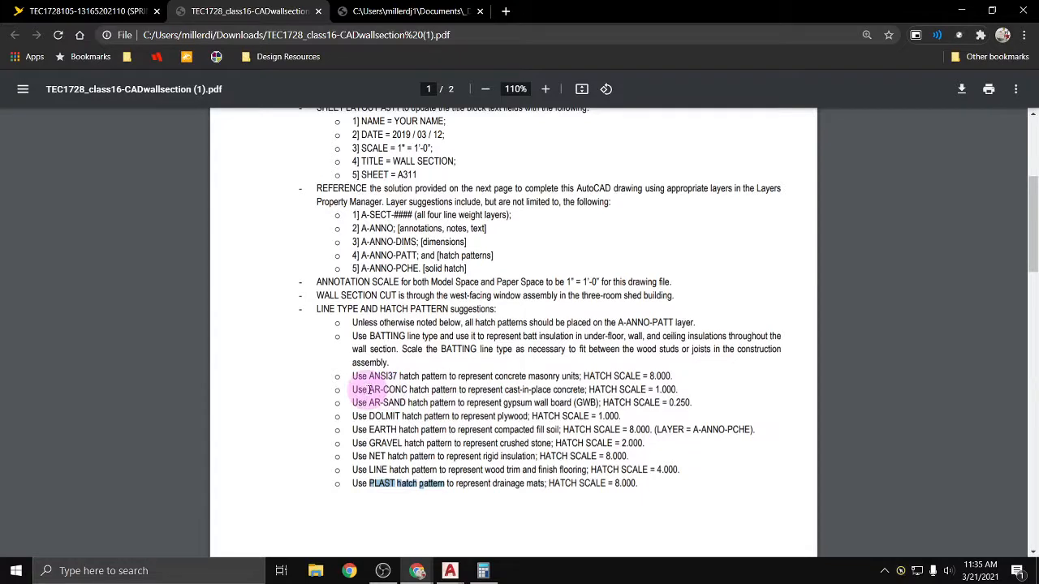
left_click_drag(369, 391, 408, 390)
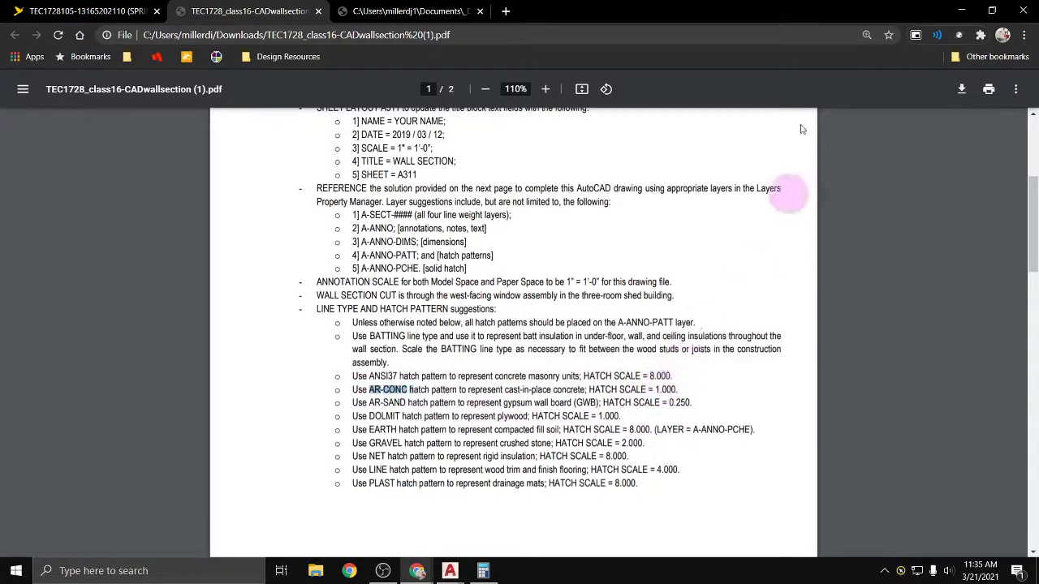
left_click(964, 13)
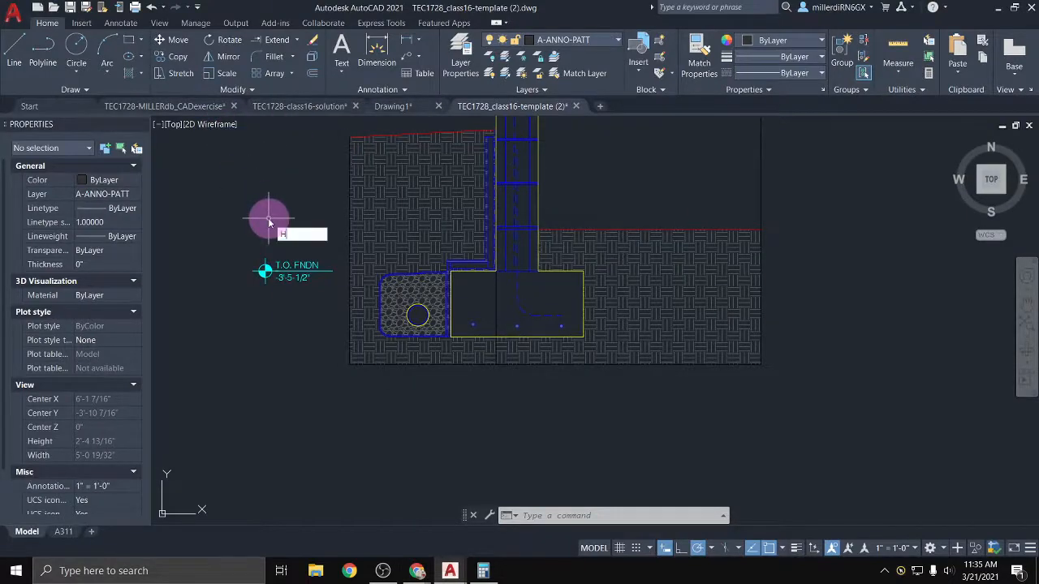
Hatch both parts of the concrete footing with the AR-CONC pattern at scale 1
type("H")
key("Return")
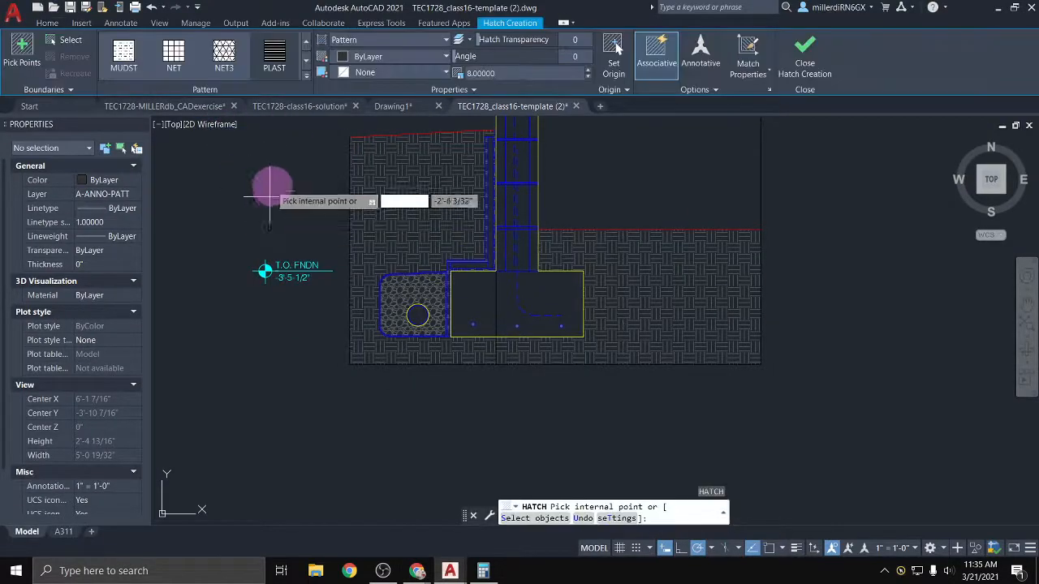
left_click(306, 79)
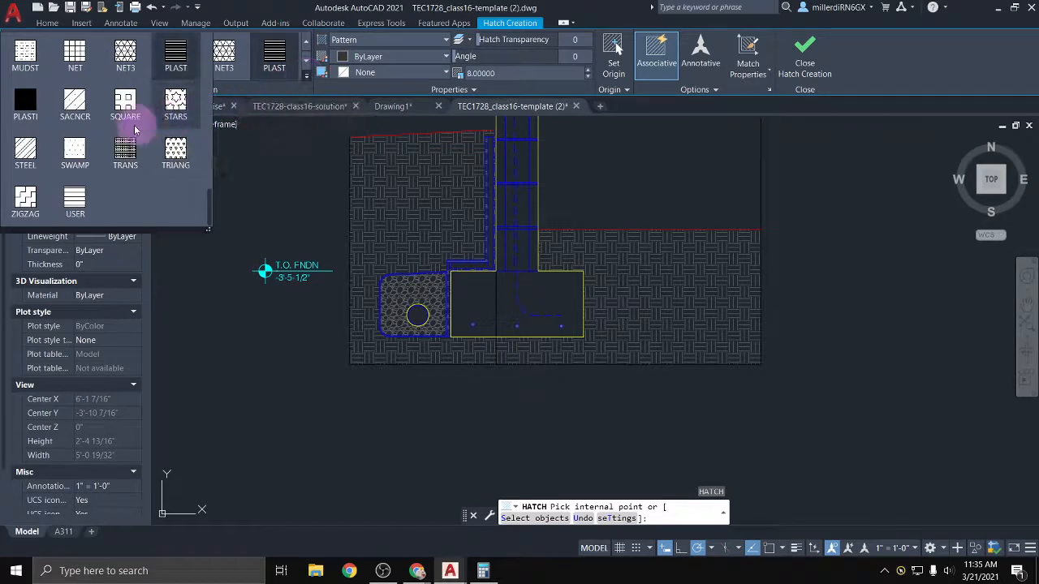
scroll(134, 129, "down", 5)
scroll(129, 138, "up", 3)
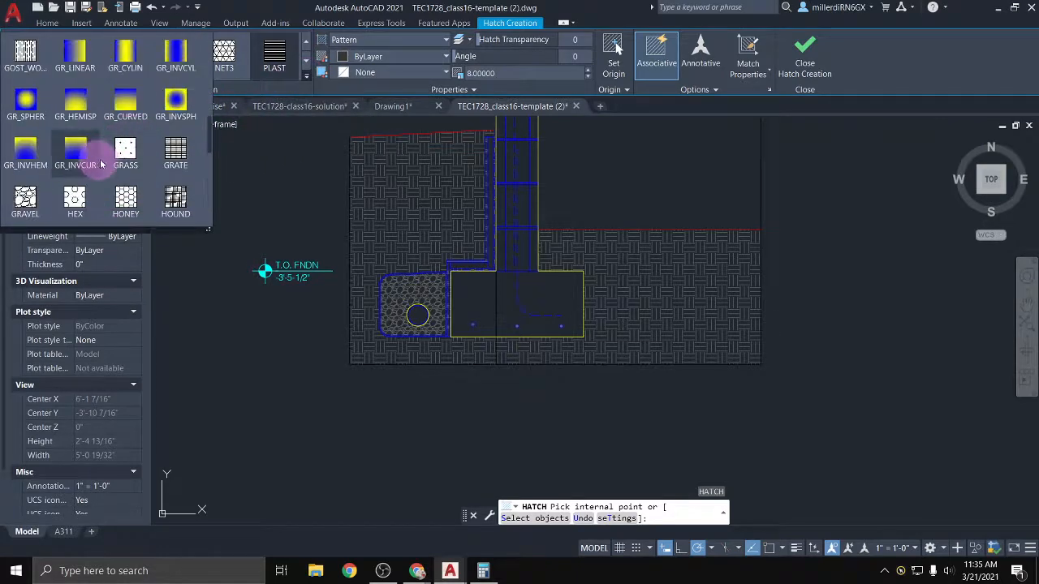
scroll(127, 164, "down", 1)
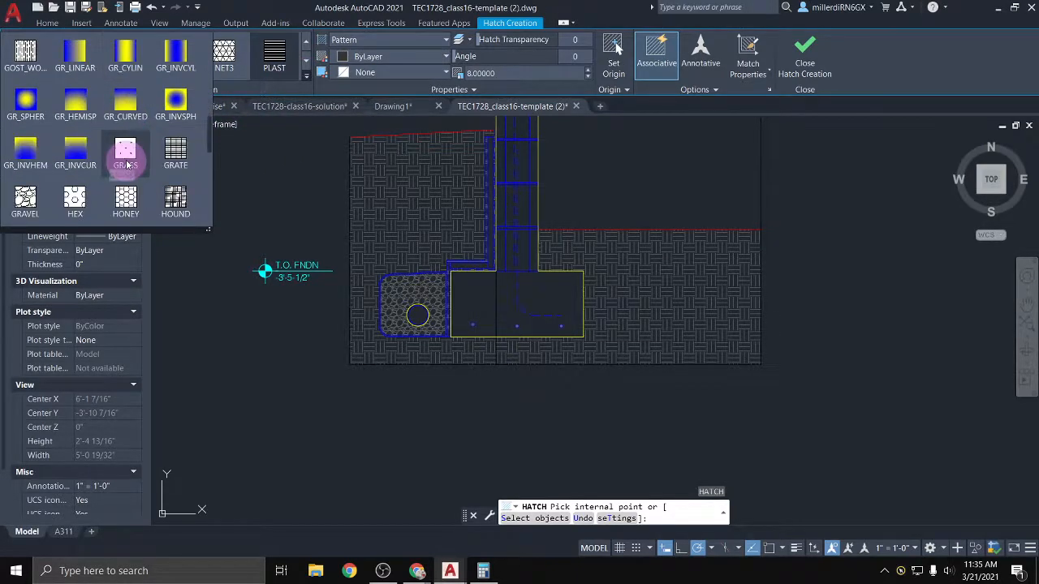
scroll(127, 165, "up", 4)
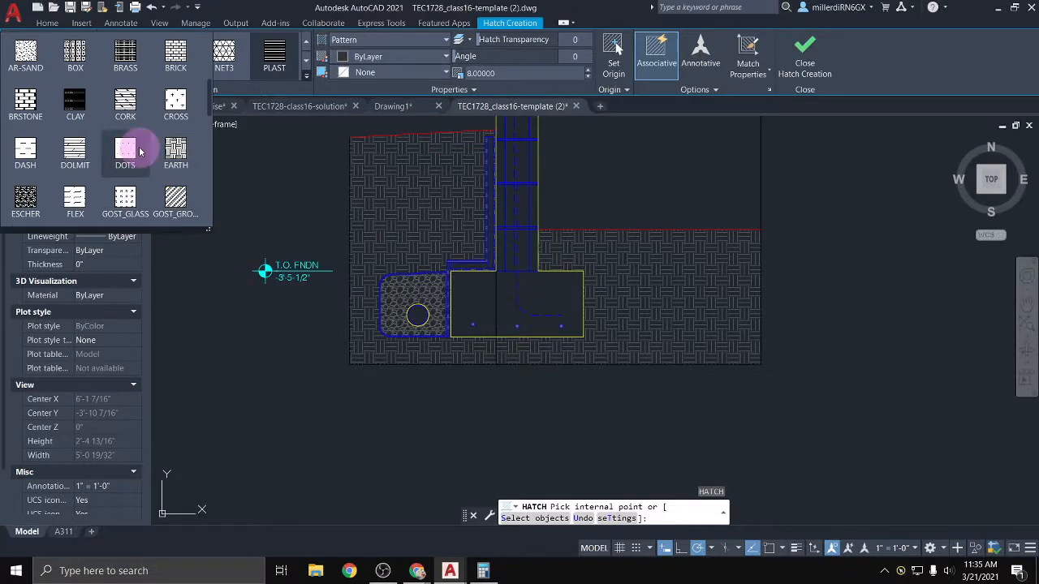
scroll(77, 134, "up", 1)
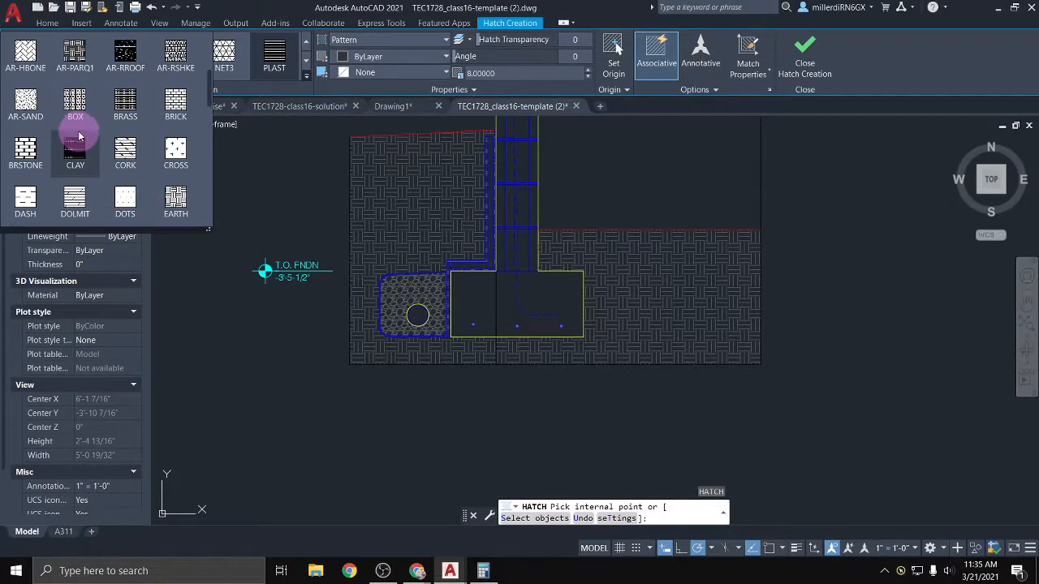
scroll(81, 134, "up", 1)
scroll(121, 106, "up", 1)
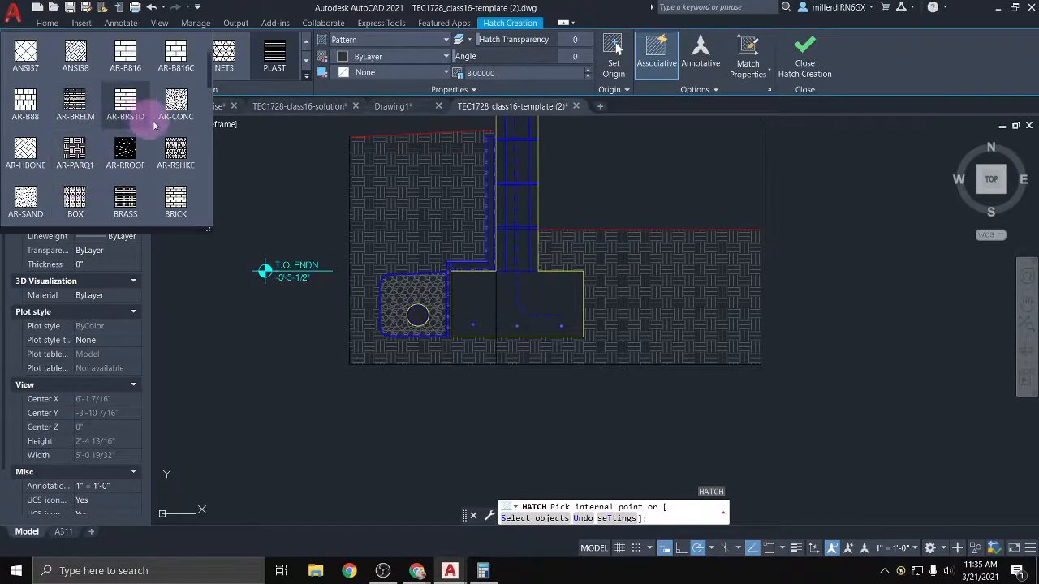
left_click(172, 107)
left_click(456, 75)
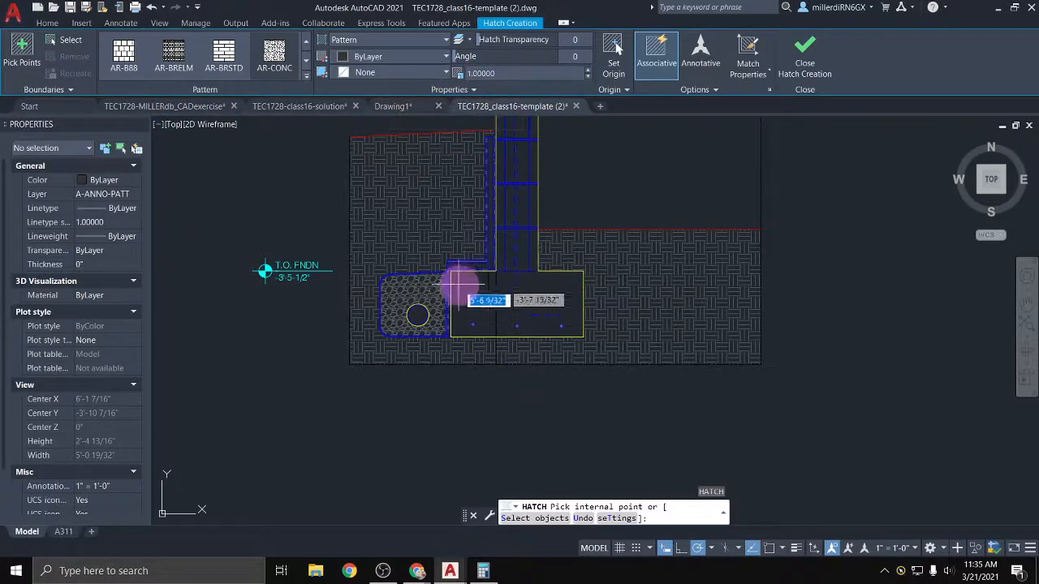
left_click(475, 301)
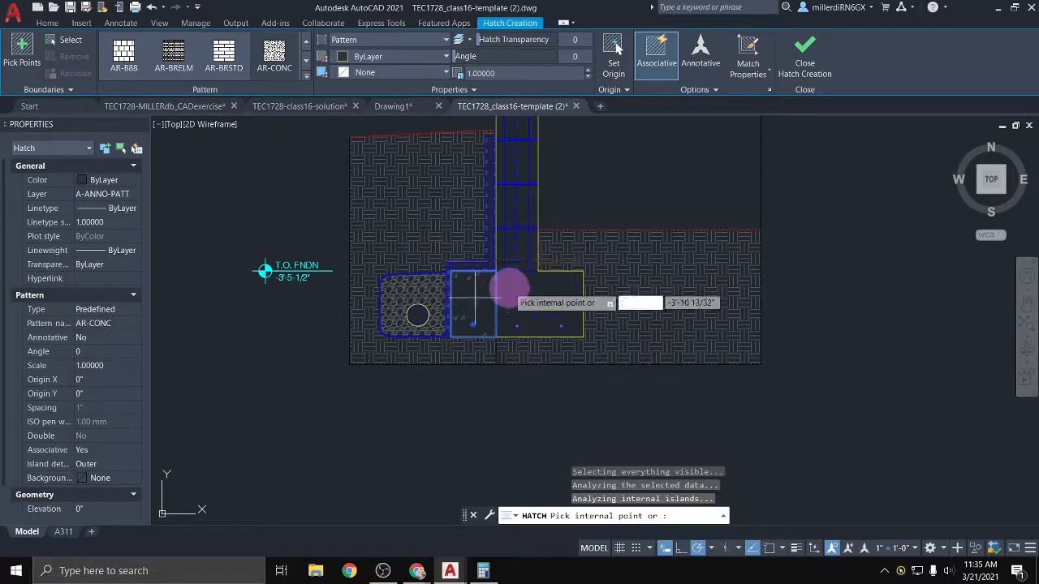
left_click(507, 288)
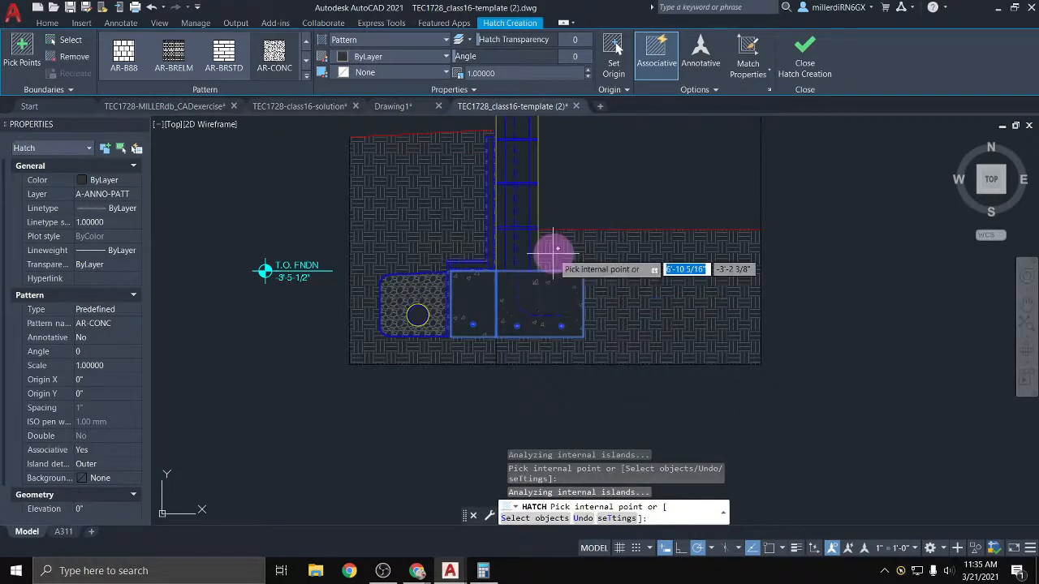
scroll(551, 255, "up", 2)
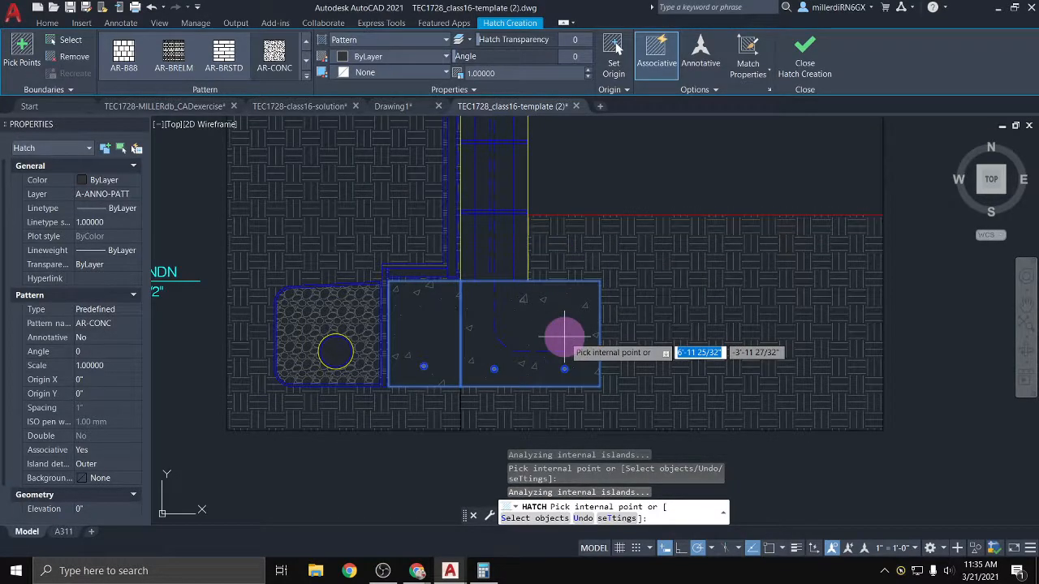
key("Escape")
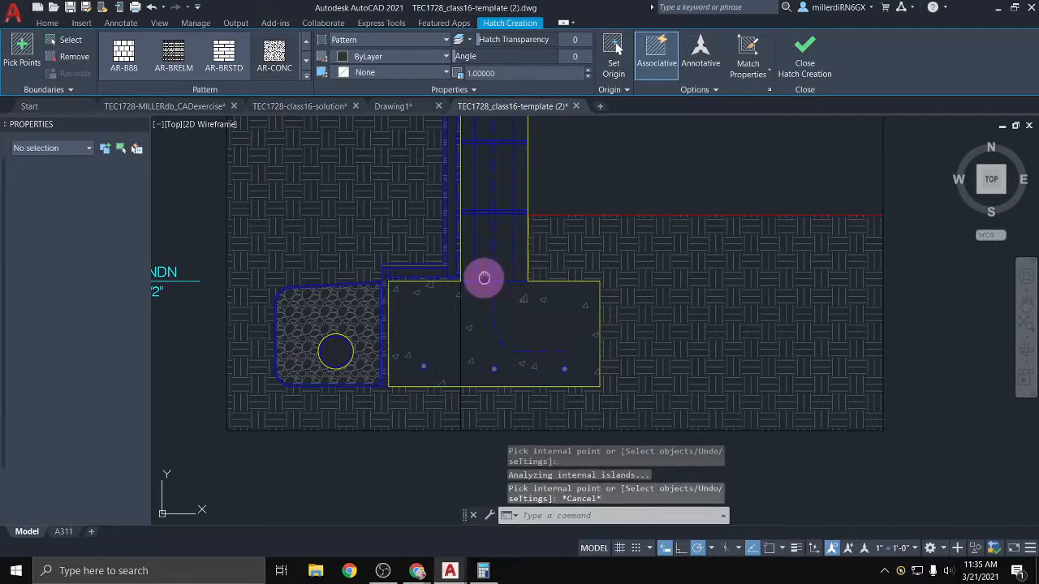
Look up the concrete masonry unit hatch pattern and scale in the wall section PDF in Chrome, and return to the AutoCAD drawing
middle_click_drag(483, 279, 463, 394)
scroll(469, 360, "down", 2)
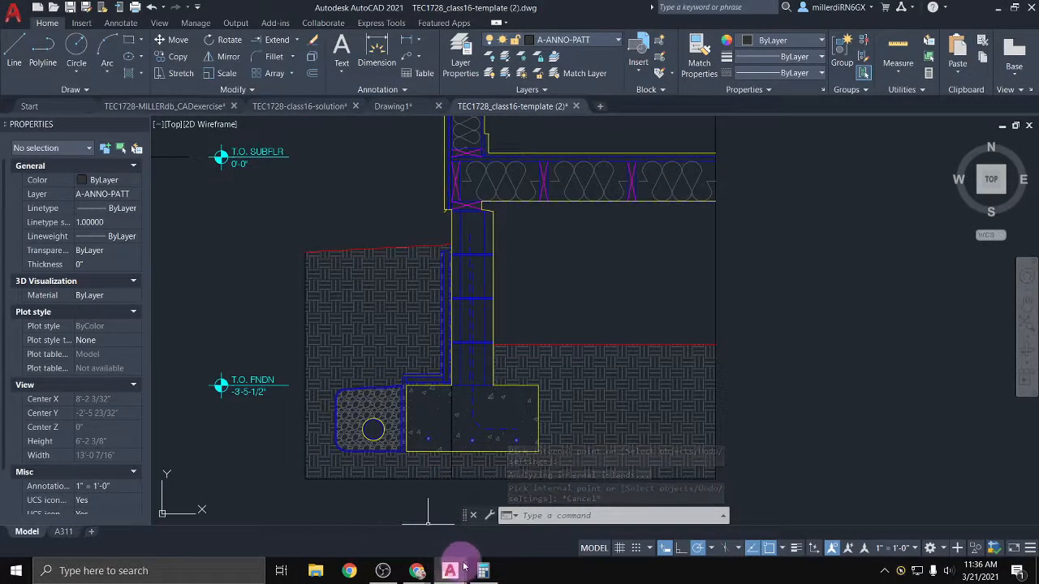
mouse_move(485, 573)
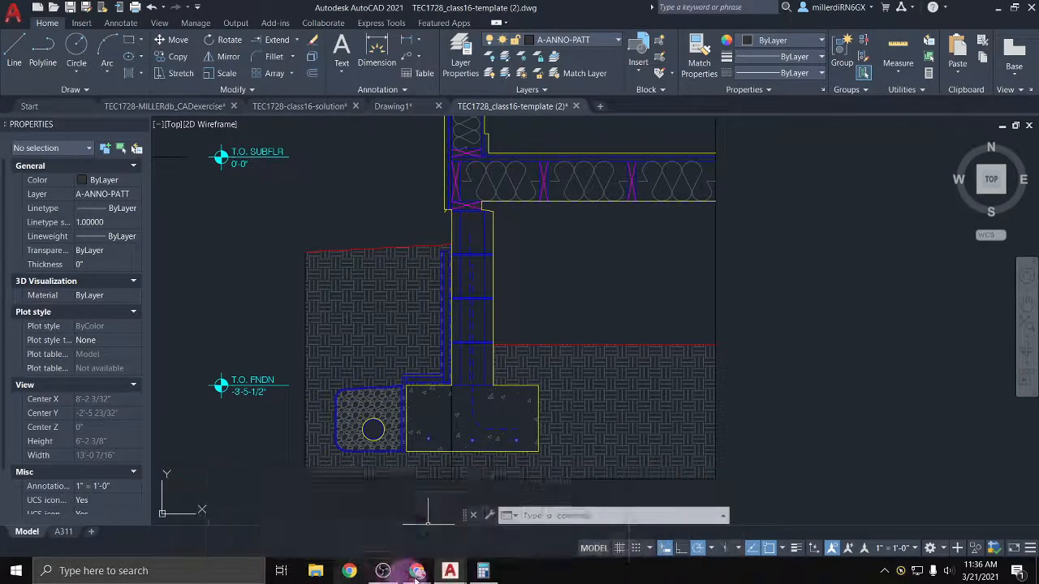
mouse_move(419, 573)
left_click(543, 504)
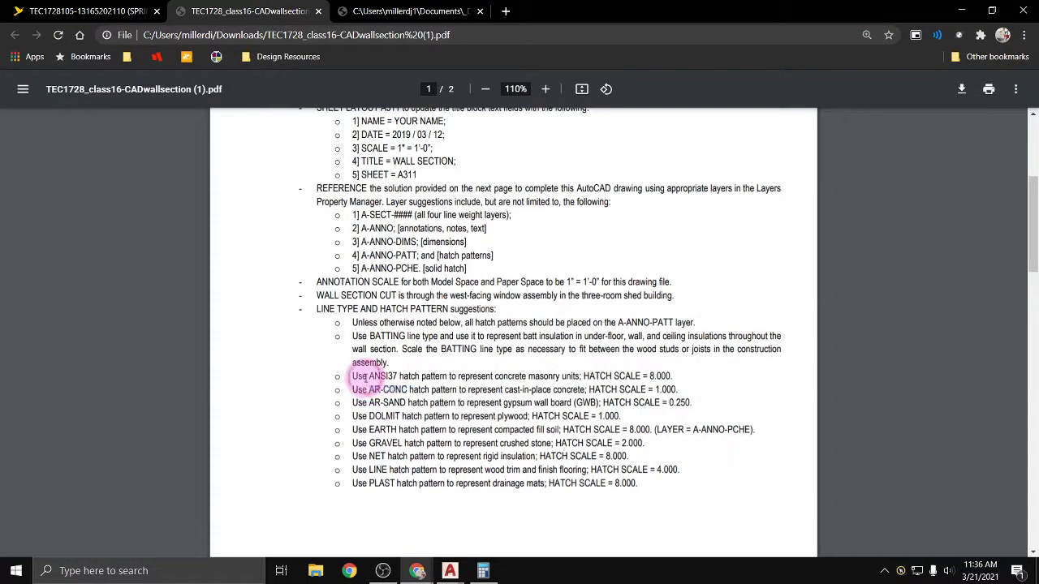
left_click_drag(367, 377, 402, 381)
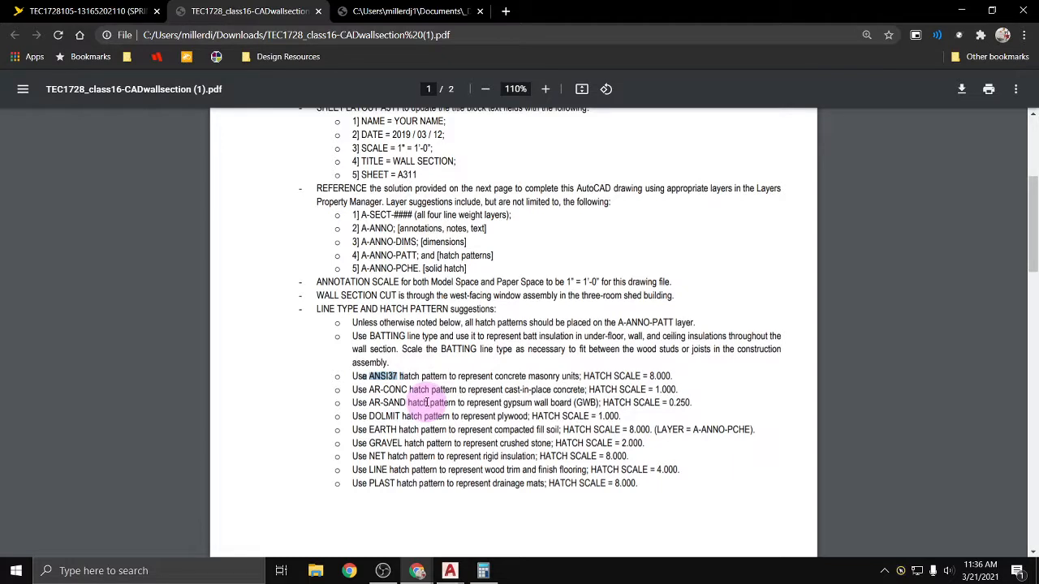
left_click(965, 9)
left_click(552, 173)
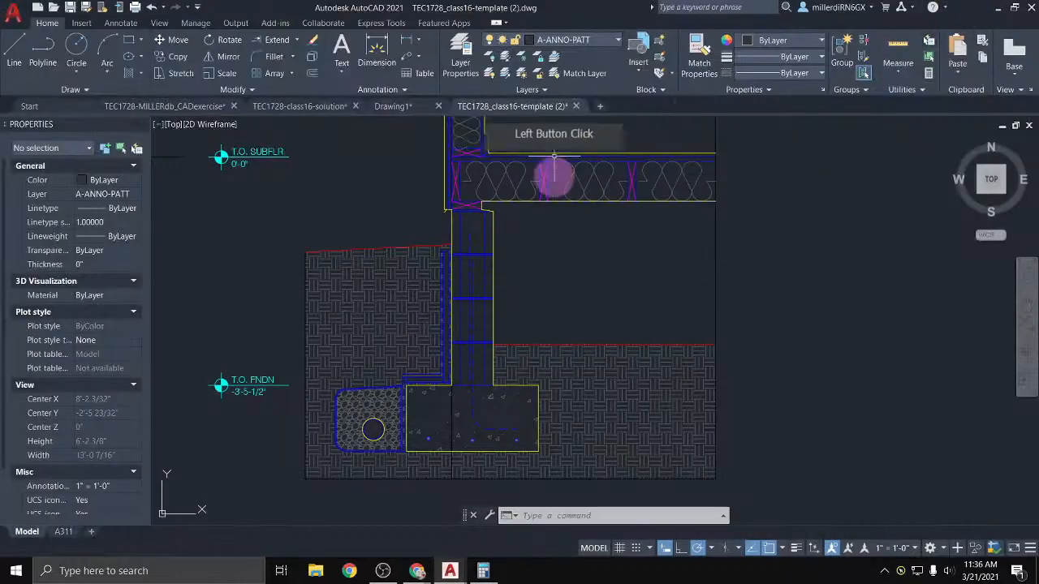
Hatch both face shells of the lowest concrete masonry block in the foundation wall with the ANSI37 pattern at scale 8
left_click(130, 75)
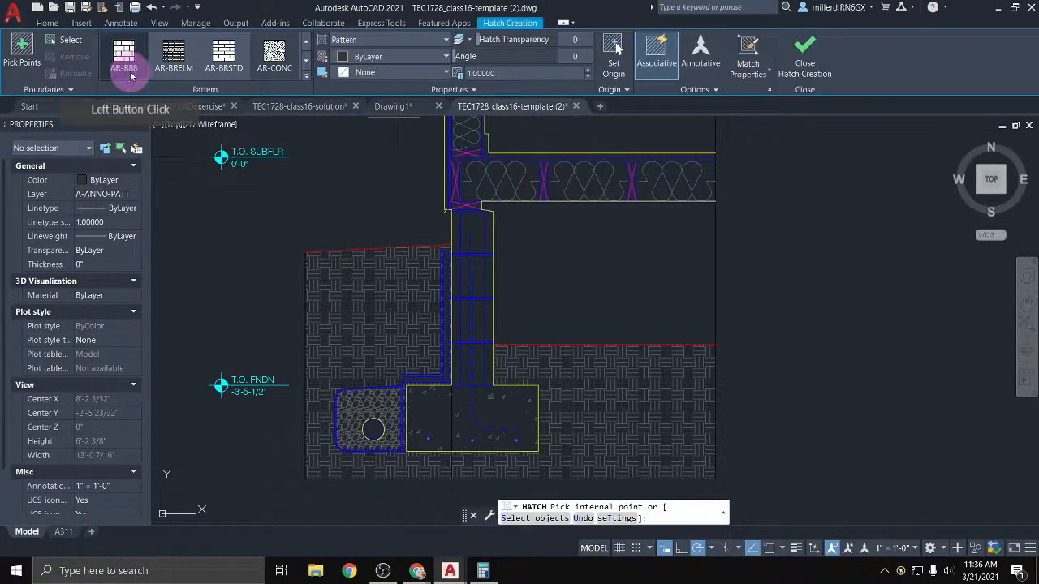
left_click(305, 82)
scroll(137, 145, "up", 3)
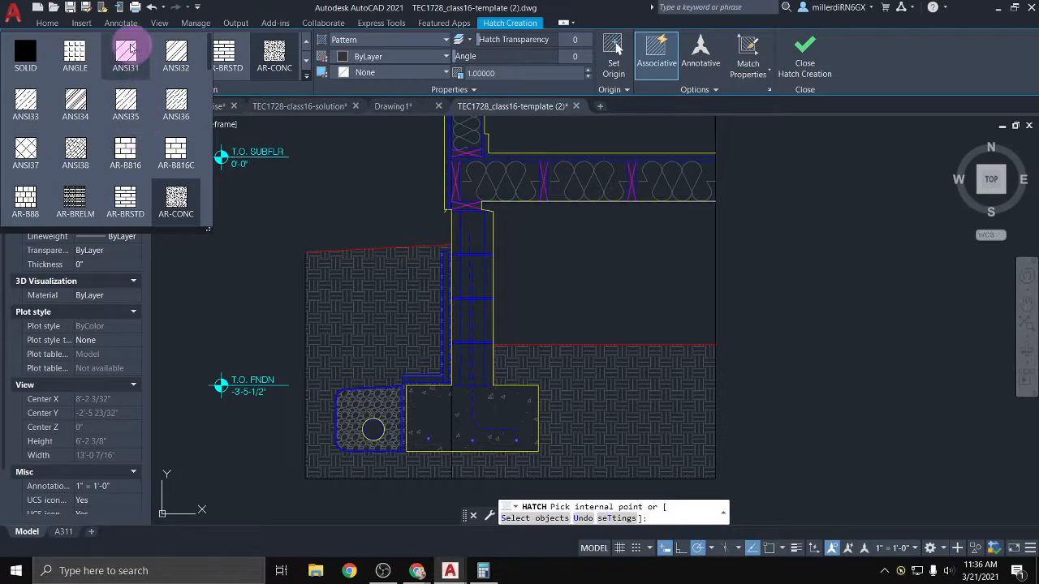
left_click(25, 151)
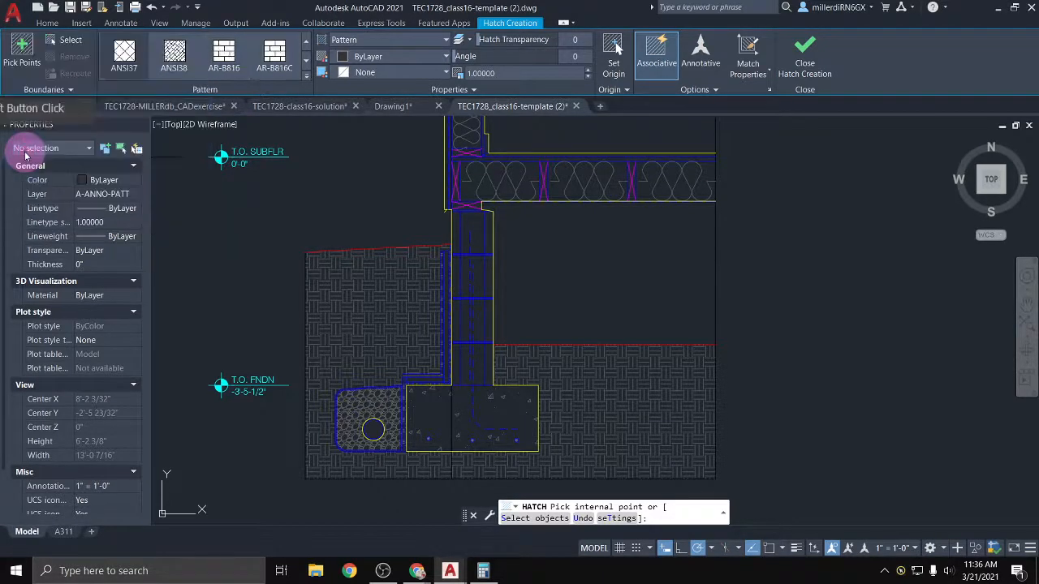
left_click(459, 75)
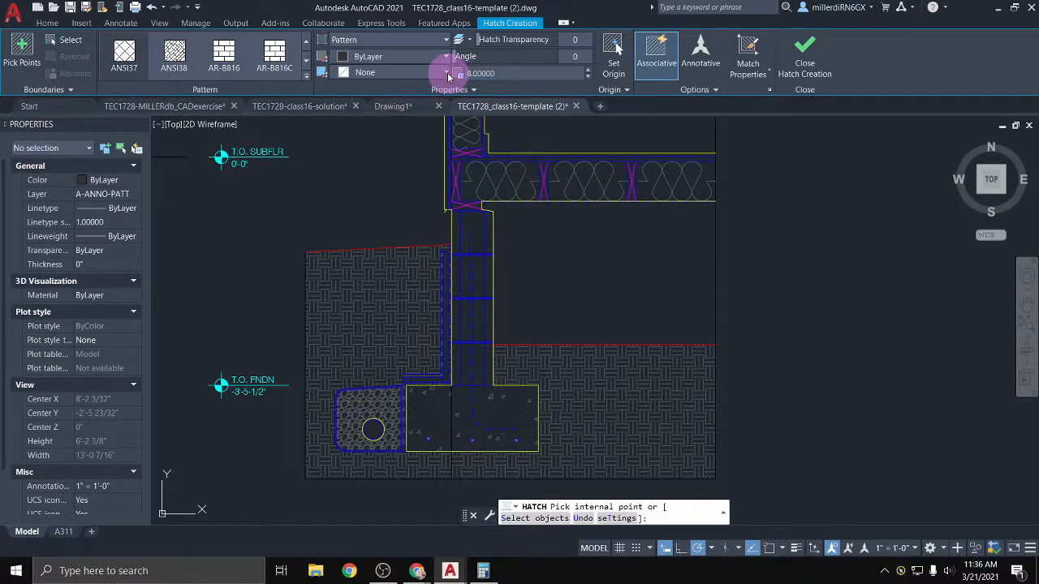
left_click(456, 361)
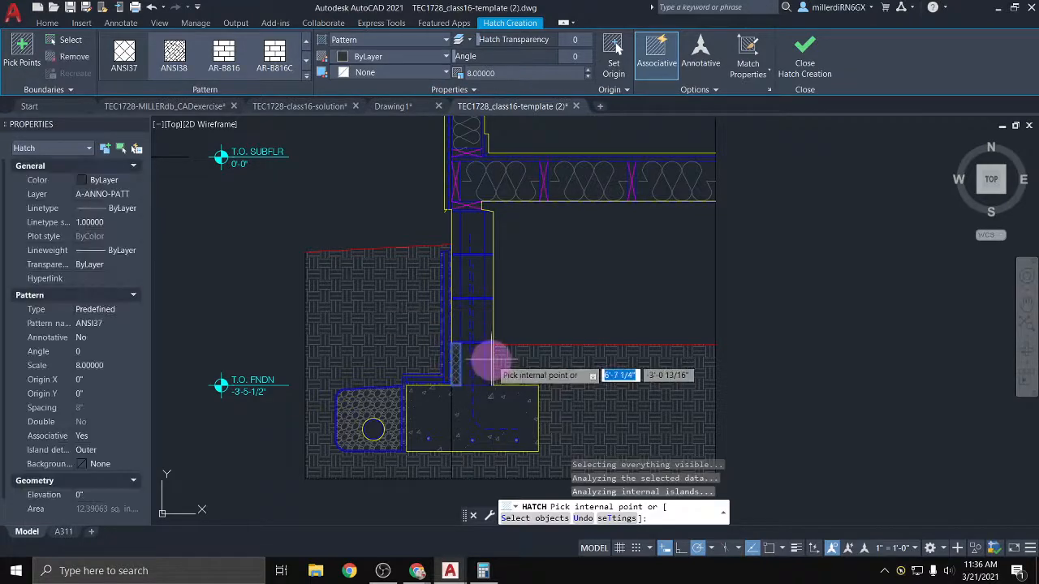
scroll(489, 361, "up", 2)
left_click(489, 353)
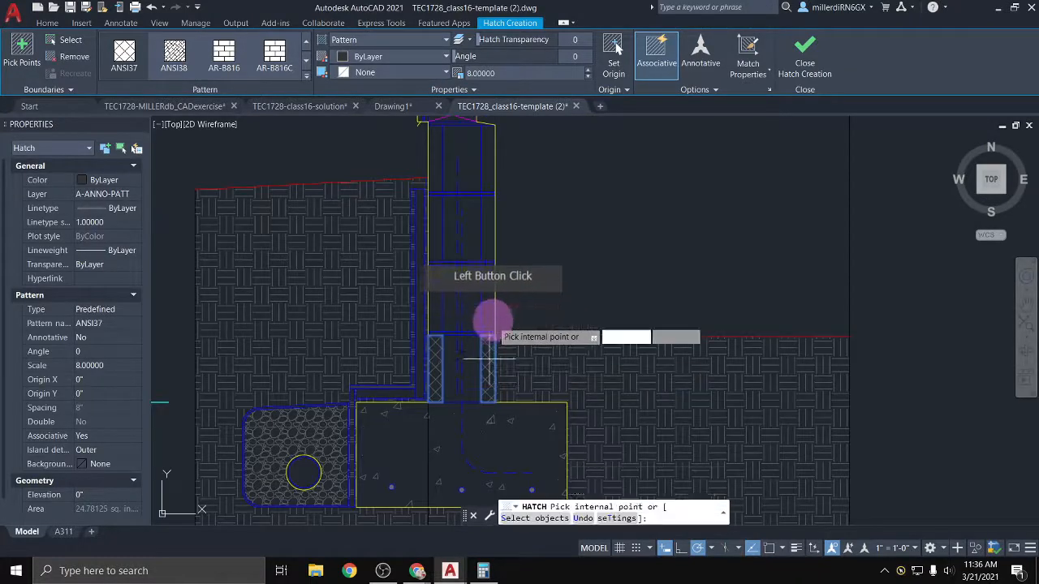
Extend the ANSI37 hatch to the face shells of the three upper masonry blocks and finish the hatch
left_click(441, 286)
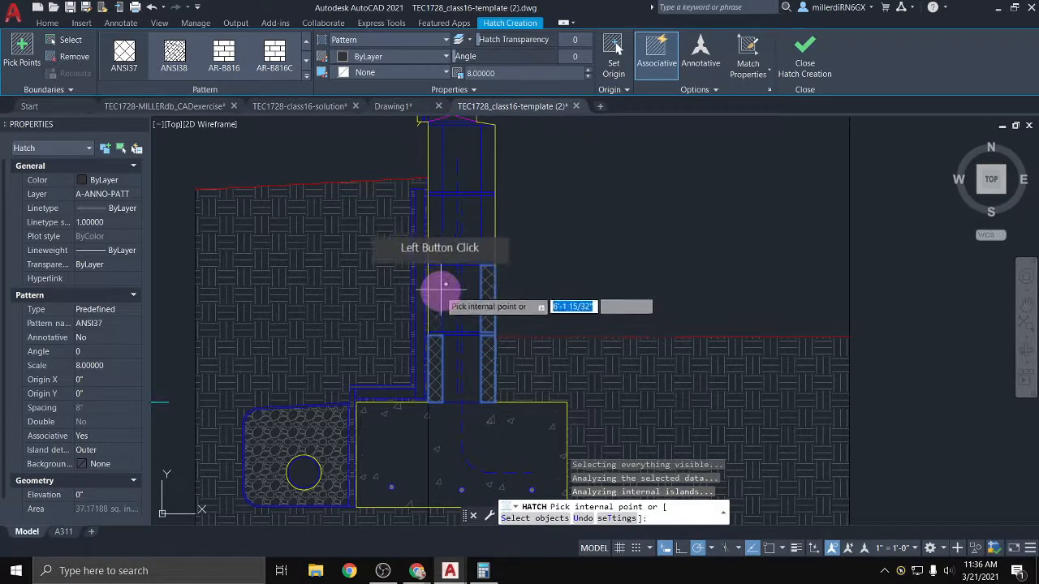
left_click(432, 242)
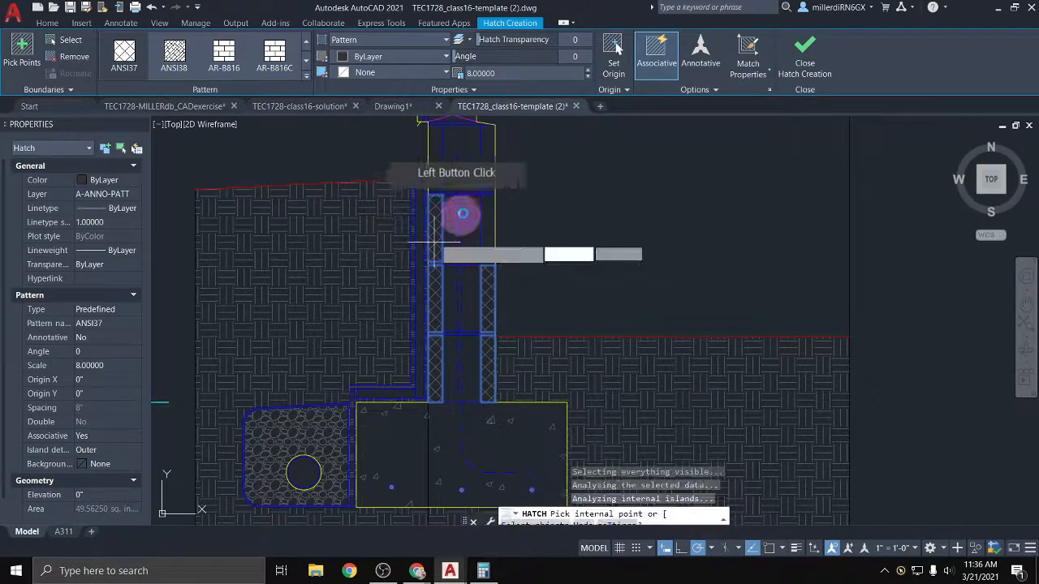
left_click(489, 201)
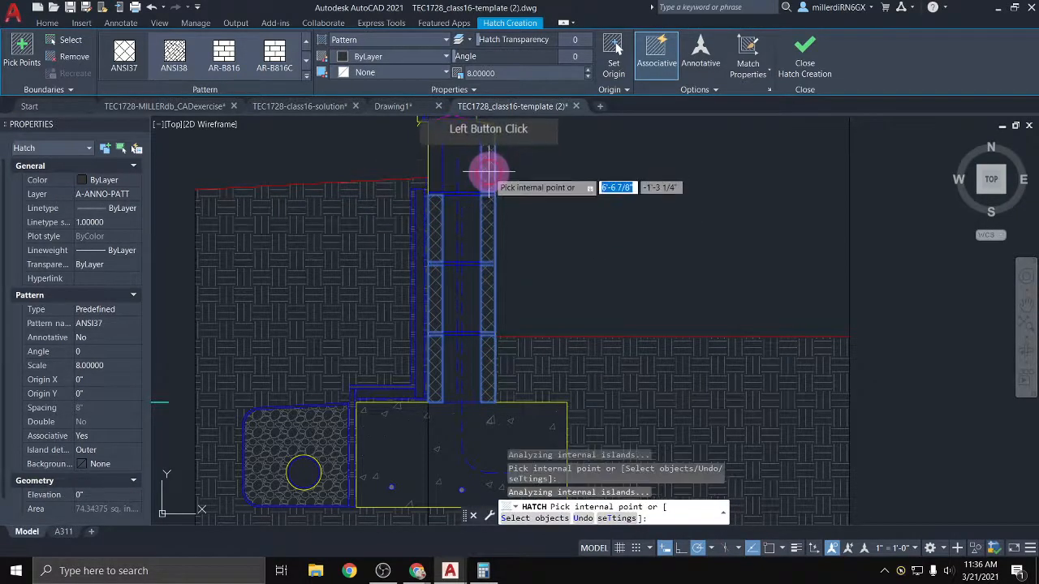
left_click(435, 159)
left_click(436, 160)
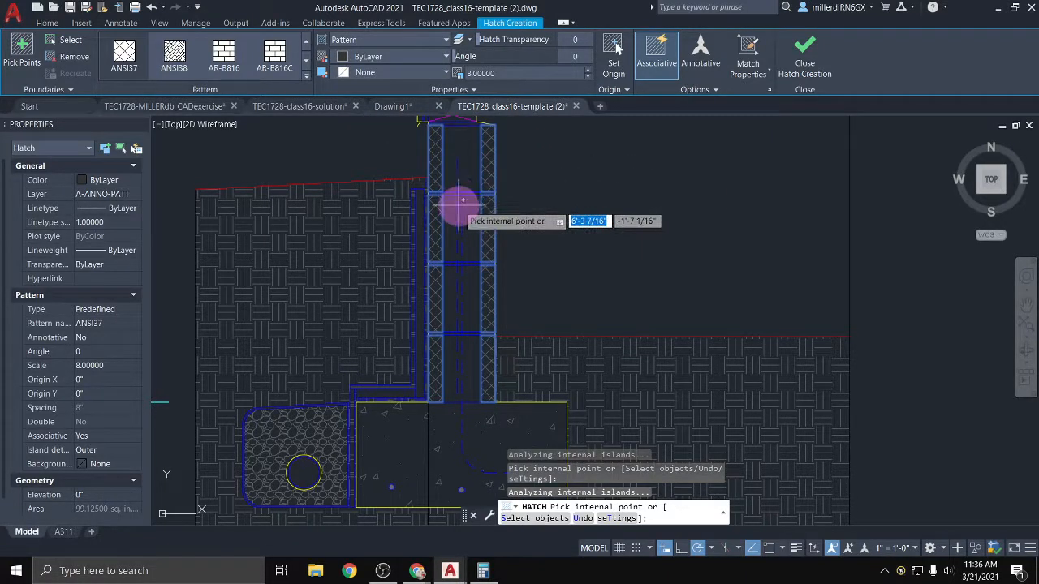
key("Escape")
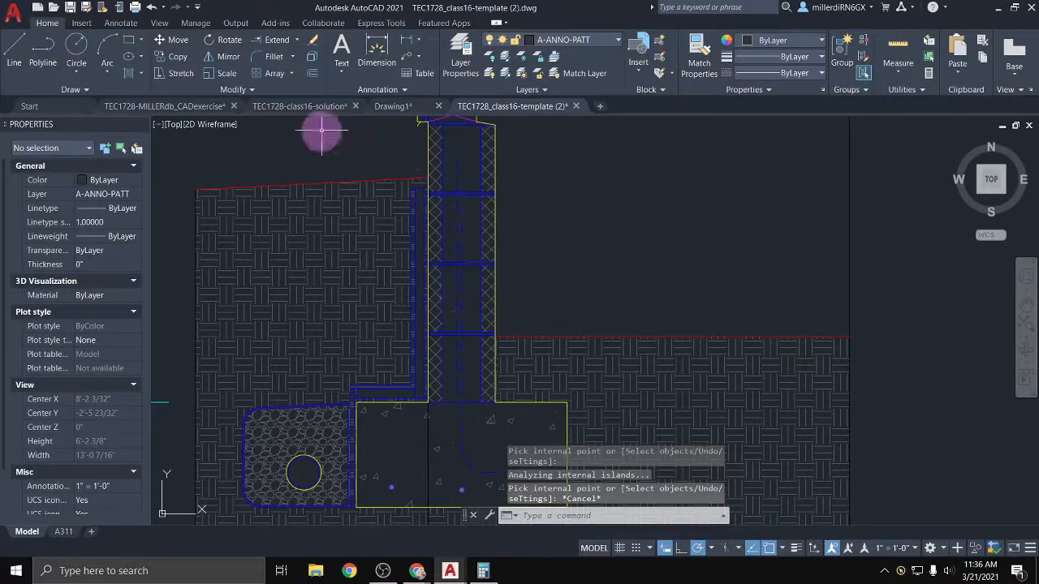
Hatch the grouted cores of the top two masonry blocks with the AR-SAND pattern at scale 1
left_click(130, 74)
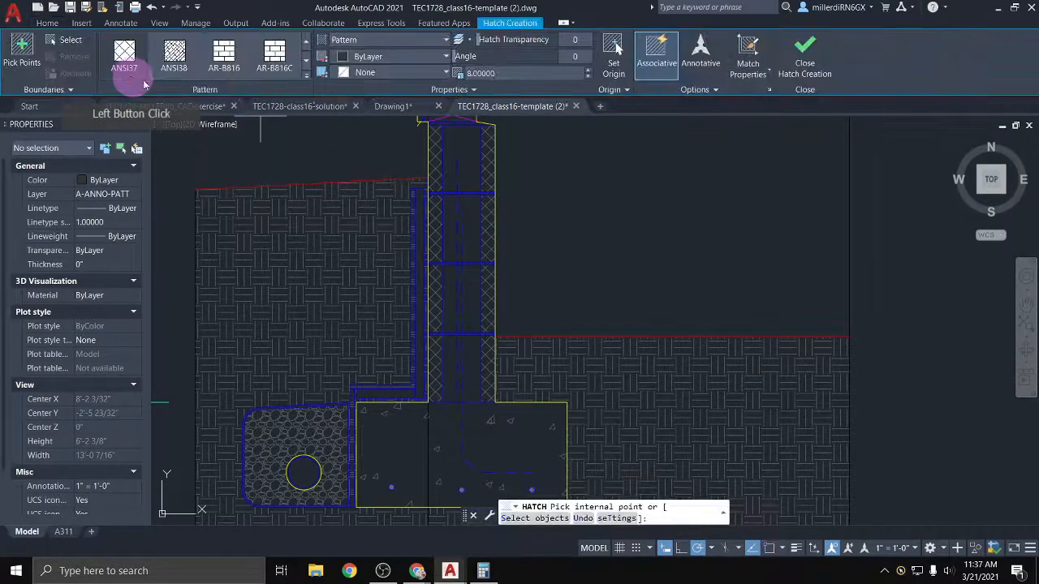
left_click(305, 78)
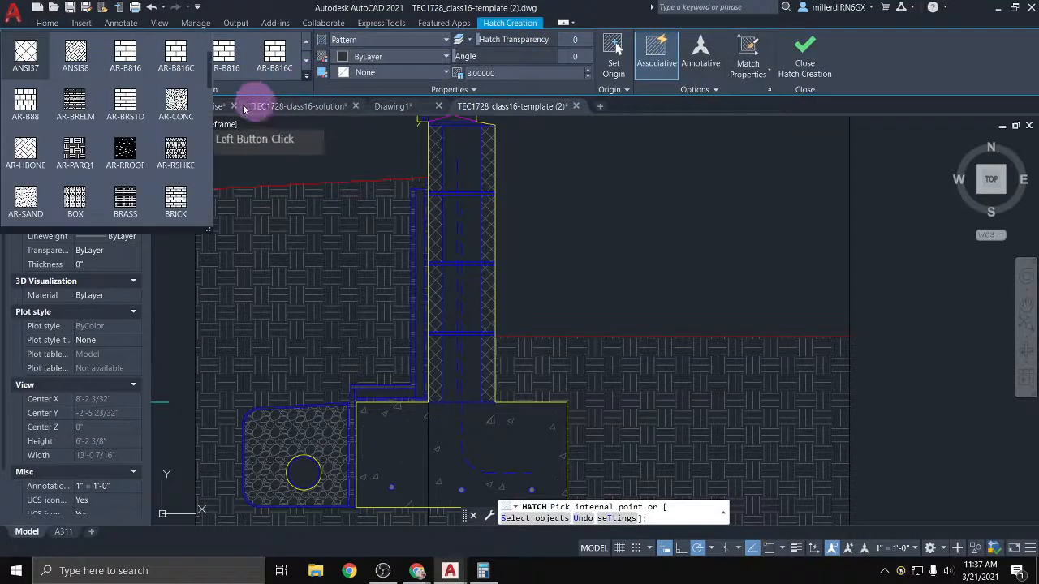
scroll(77, 105, "up", 2)
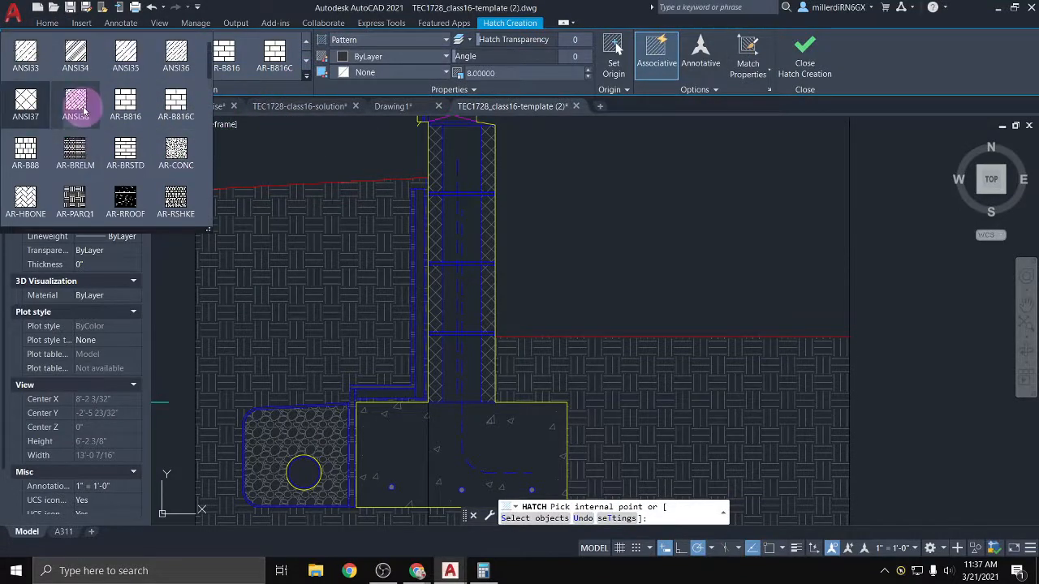
scroll(109, 113, "down", 3)
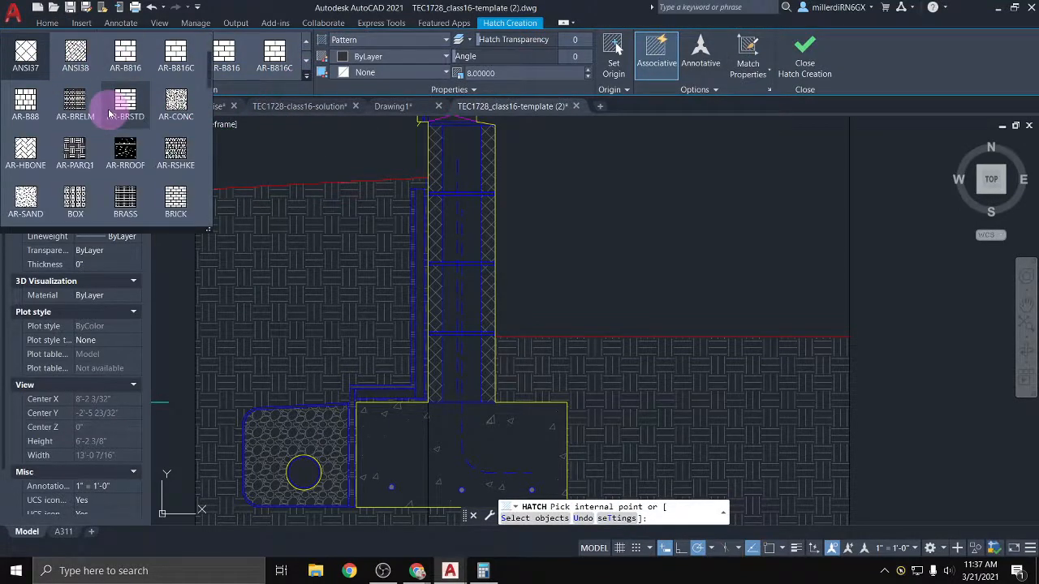
left_click(26, 198)
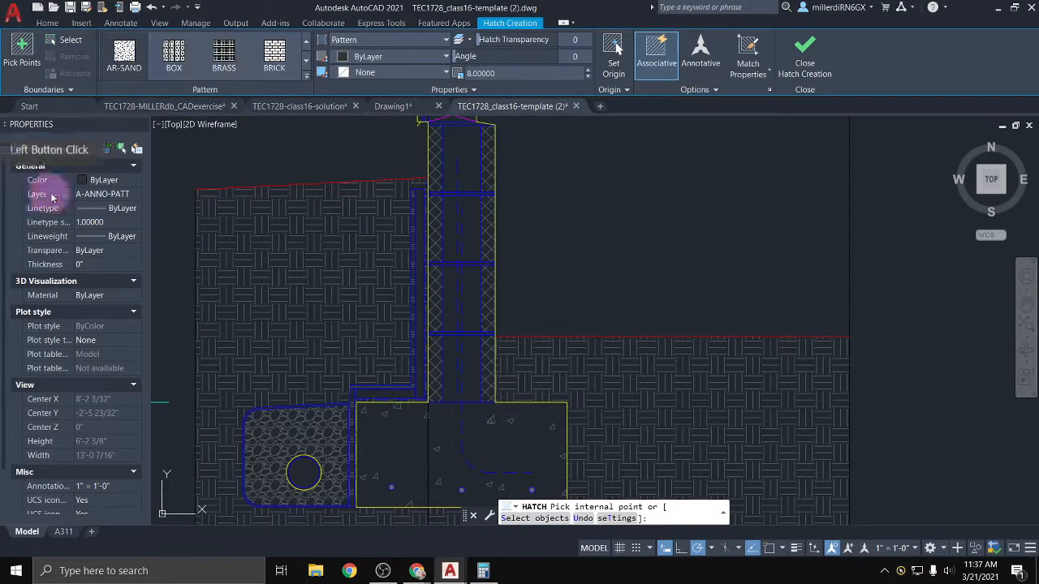
left_click_drag(498, 73, 446, 75)
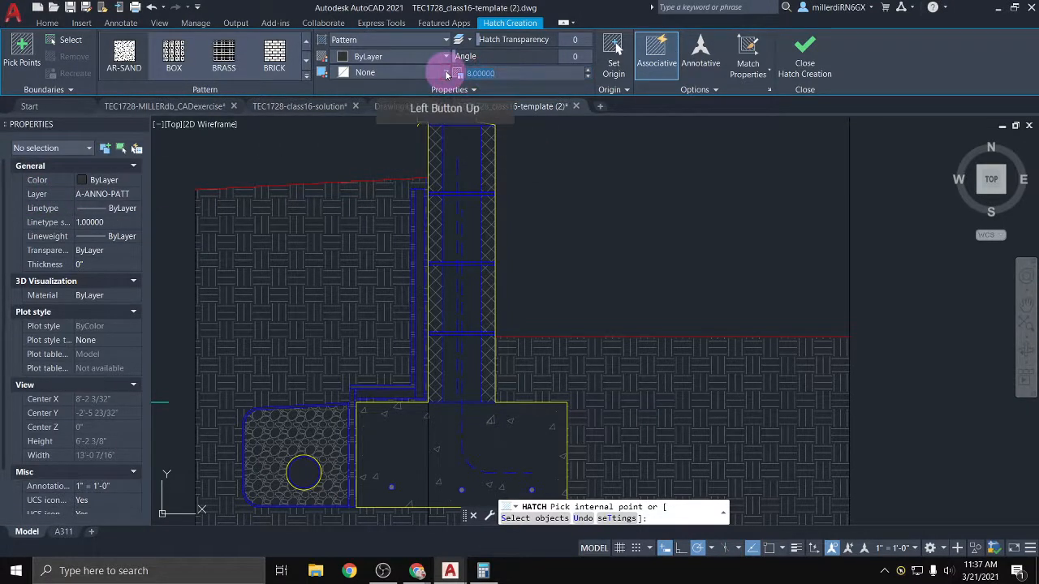
type("1")
left_click(462, 170)
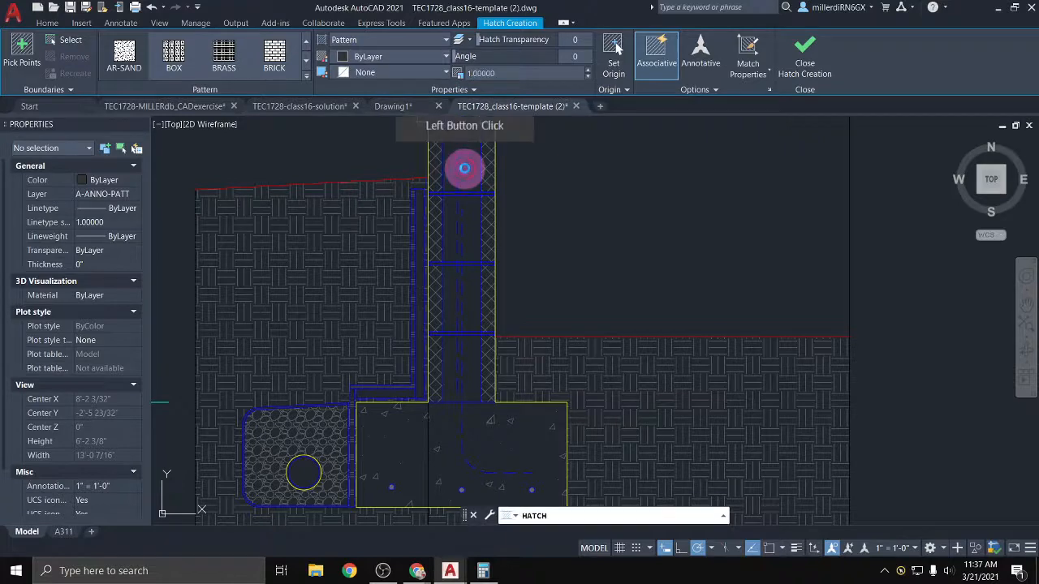
left_click(463, 233)
Add the core areas on both sides of the rebar in the third masonry block to the AR-SAND hatch
scroll(450, 235, "up", 4)
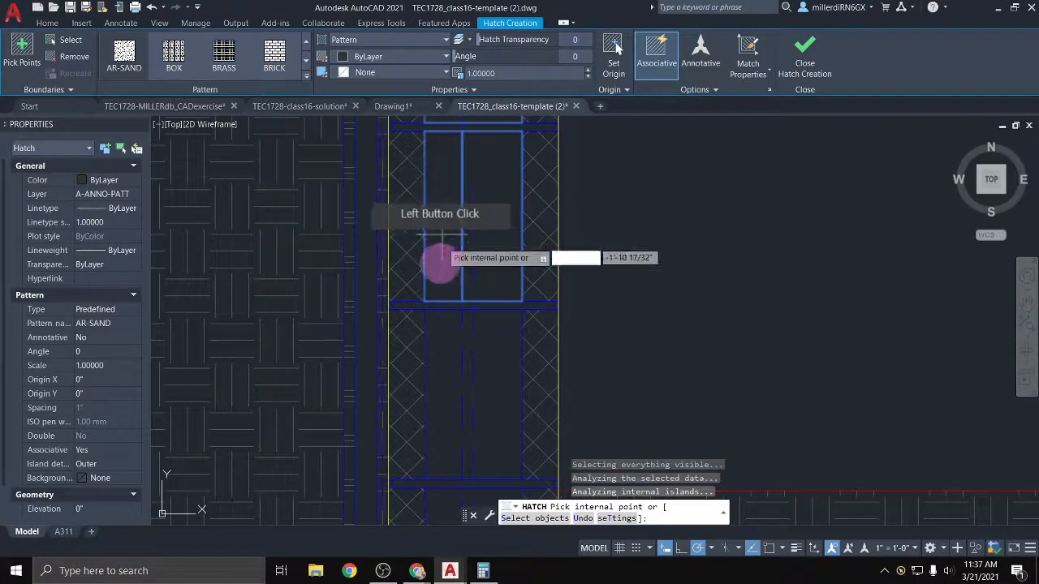
left_click(445, 382)
left_click(493, 392)
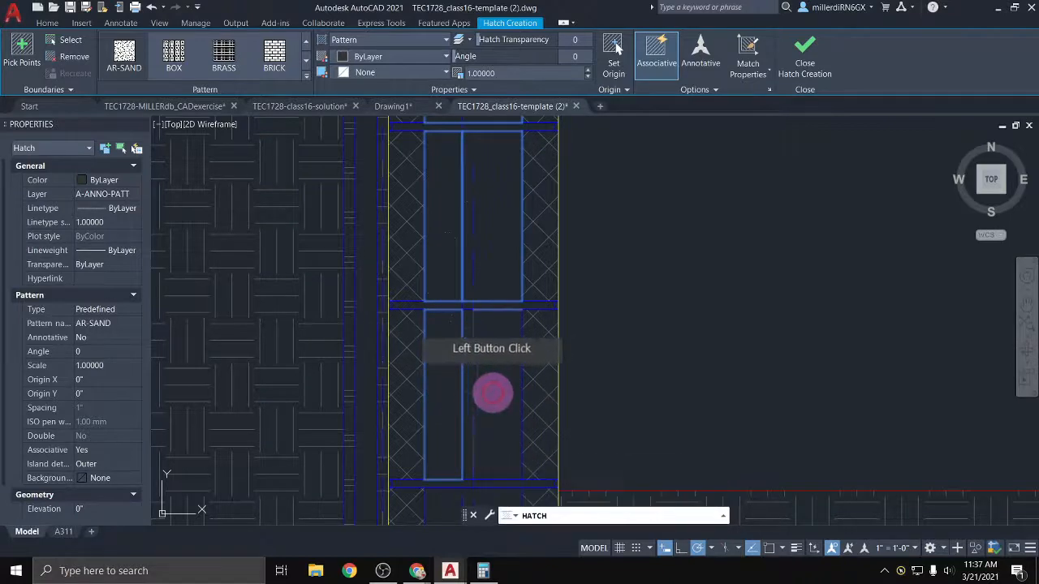
scroll(490, 374, "down", 3)
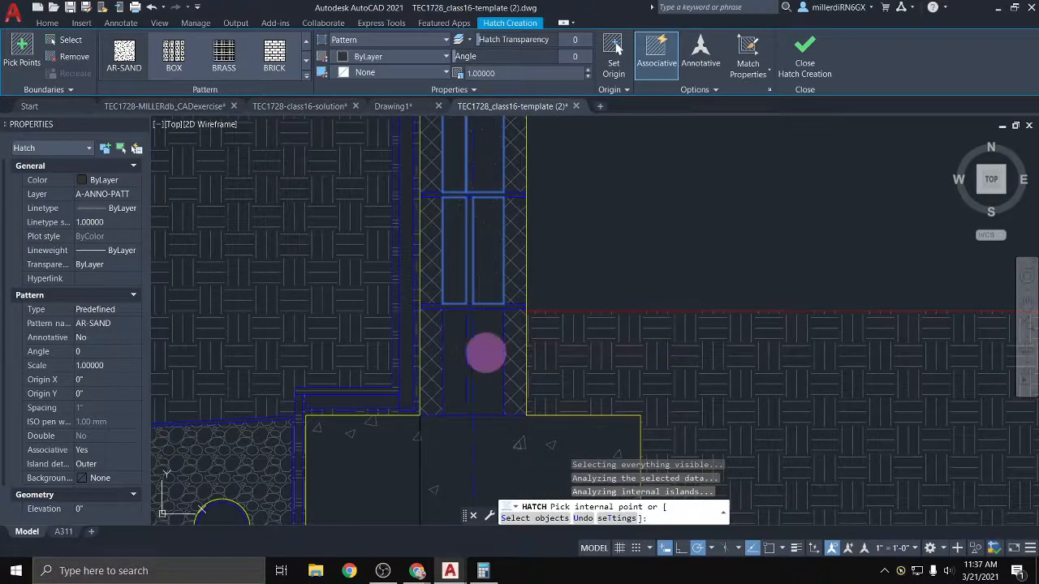
left_click(485, 357)
scroll(453, 367, "down", 2)
middle_click_drag(451, 361, 431, 297)
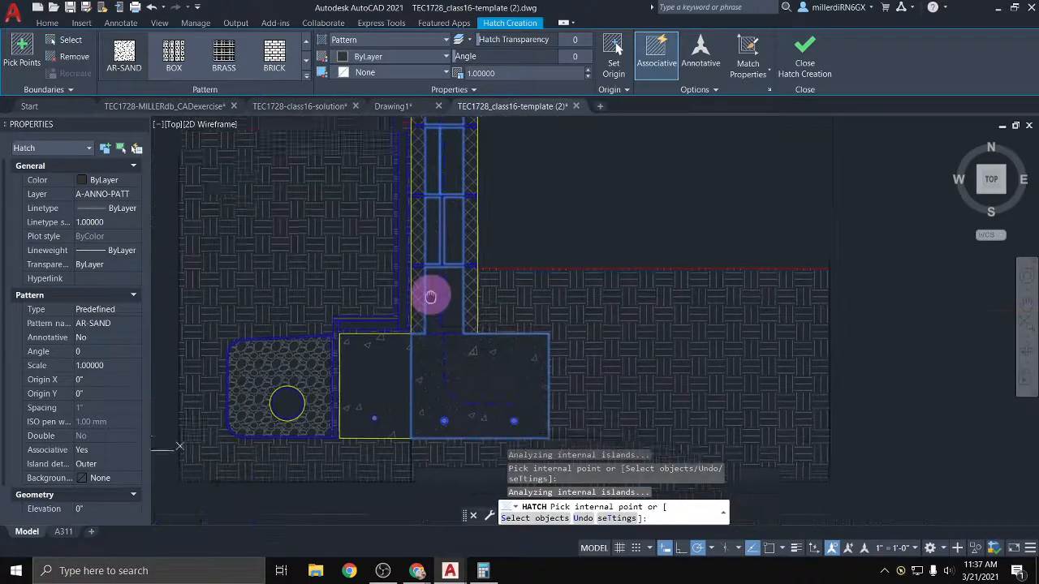
Add the core areas on both sides of the rebar in the lowest masonry block to the AR-SAND hatch and finish it
scroll(431, 297, "up", 2)
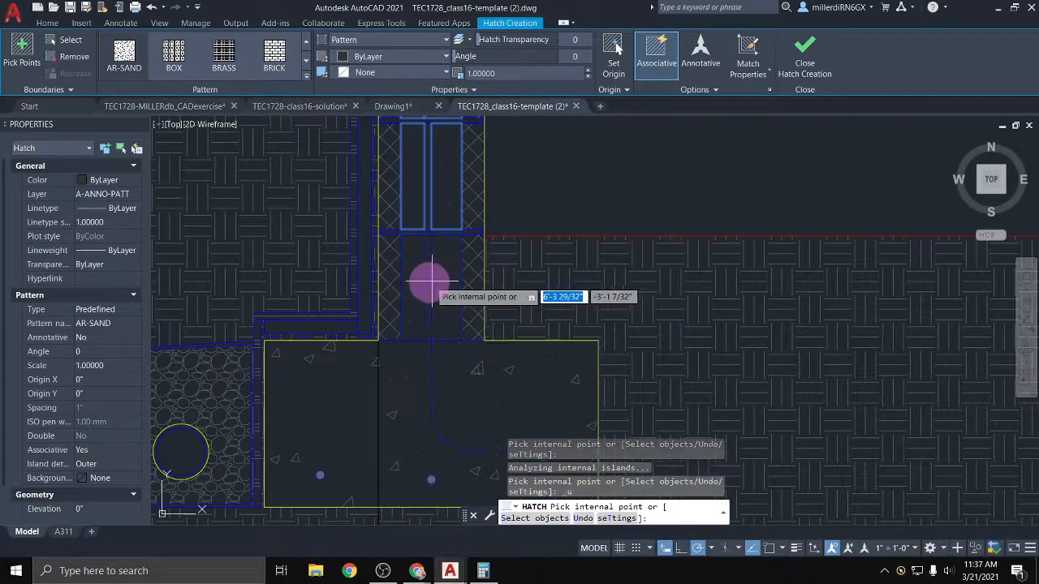
left_click(414, 297)
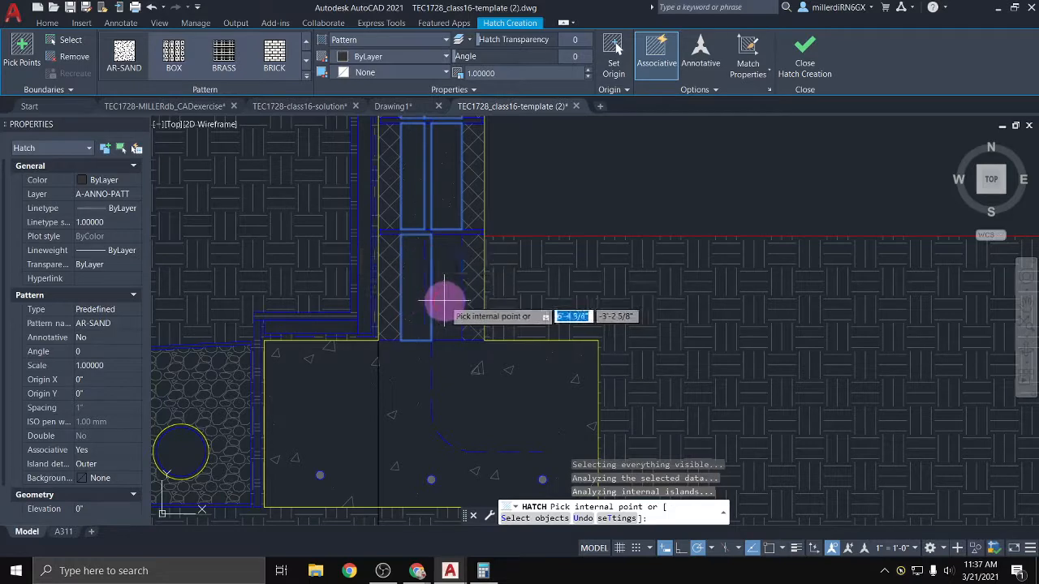
left_click(440, 301)
scroll(514, 302, "down", 6)
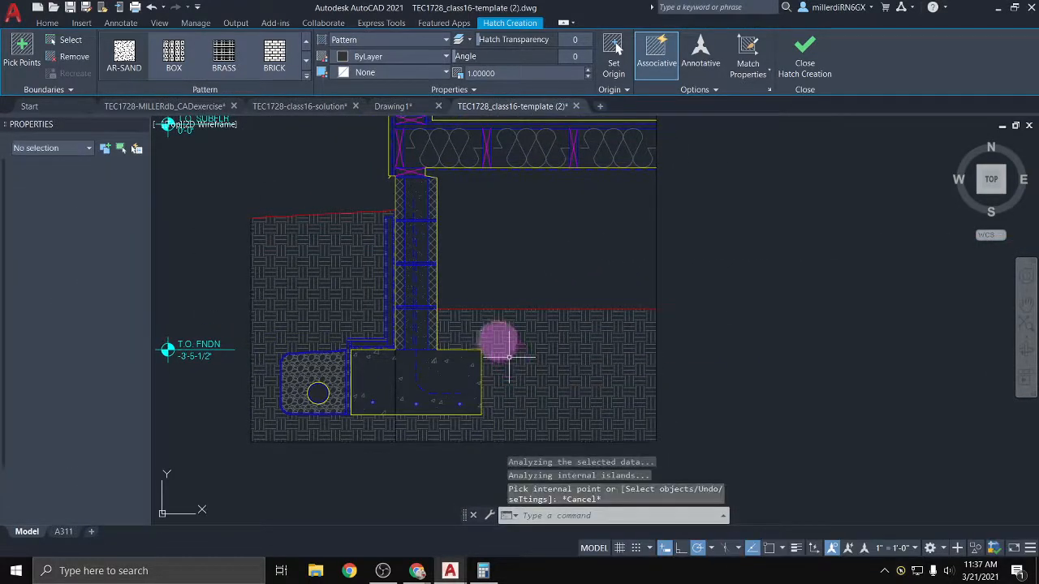
key("Escape")
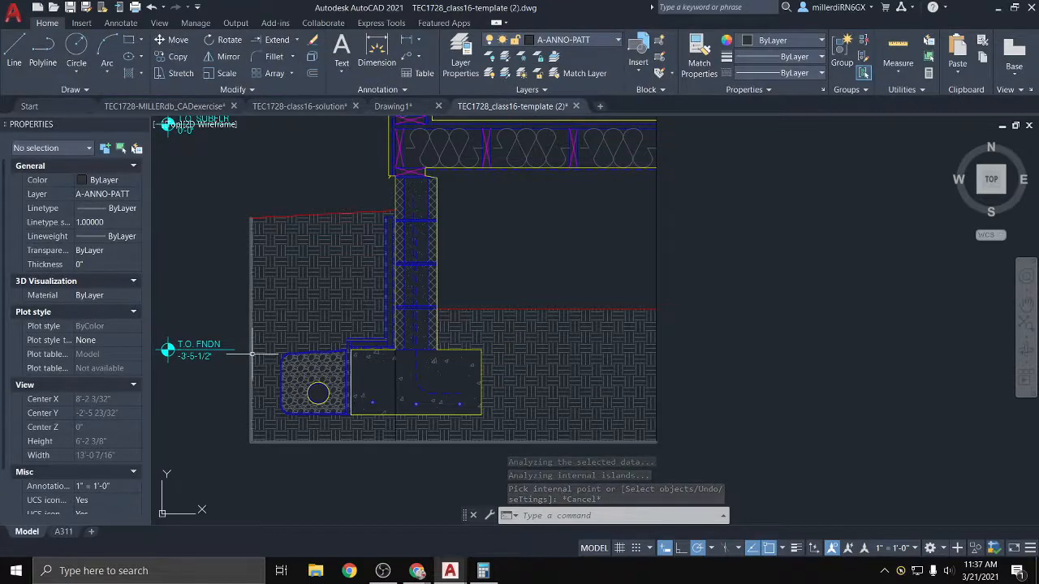
Look up the rigid insulation hatch pattern and scale in the wall section PDF in Chrome, and return to the AutoCAD drawing
scroll(401, 324, "up", 4)
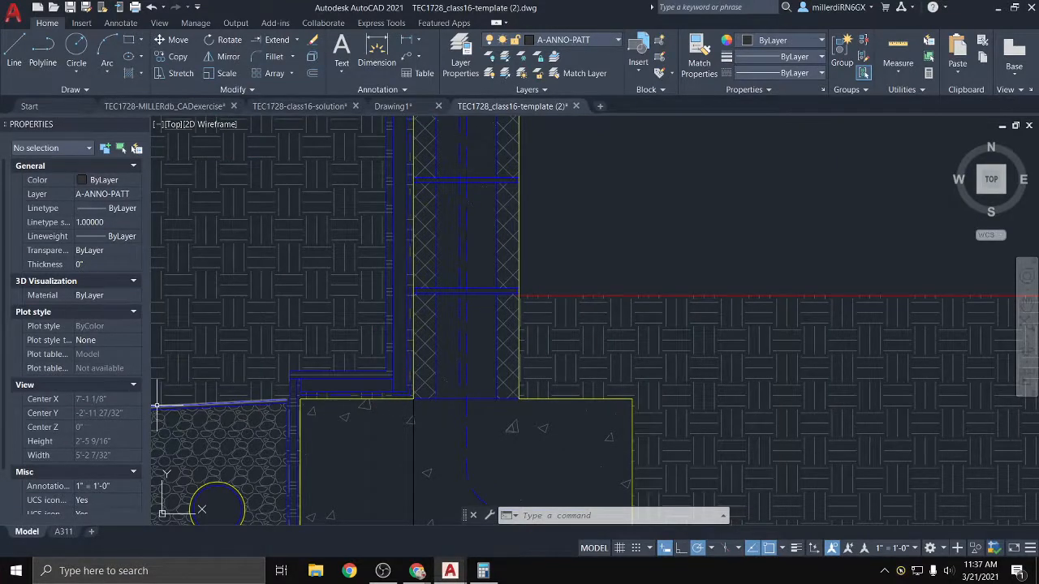
left_click(449, 573)
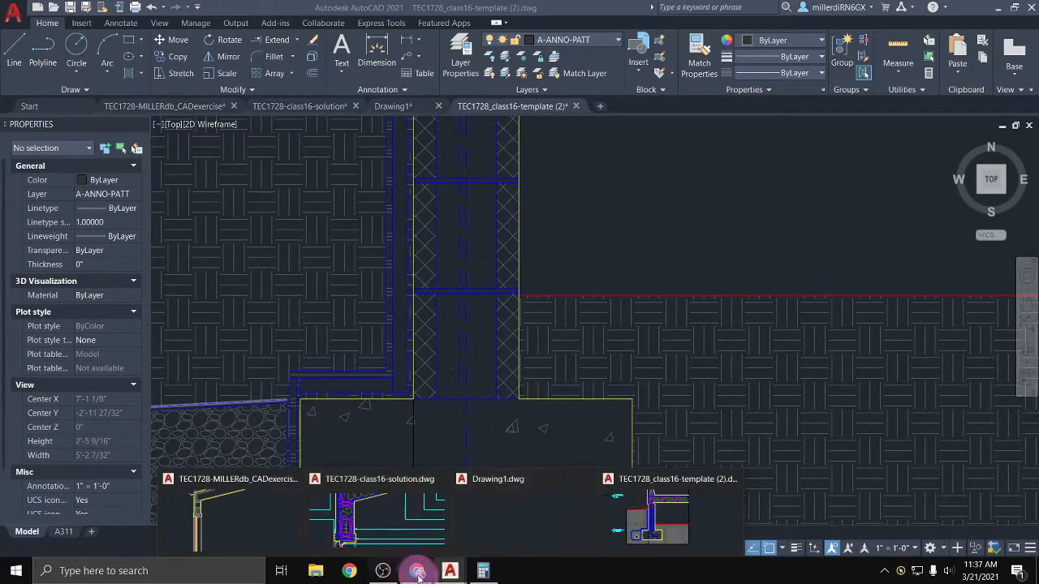
left_click(417, 572)
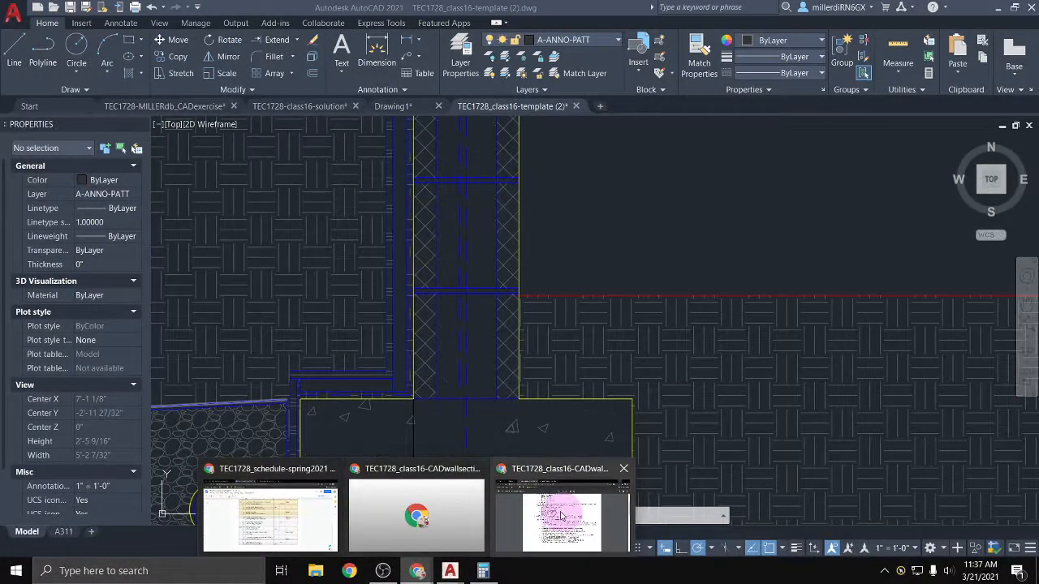
left_click(560, 516)
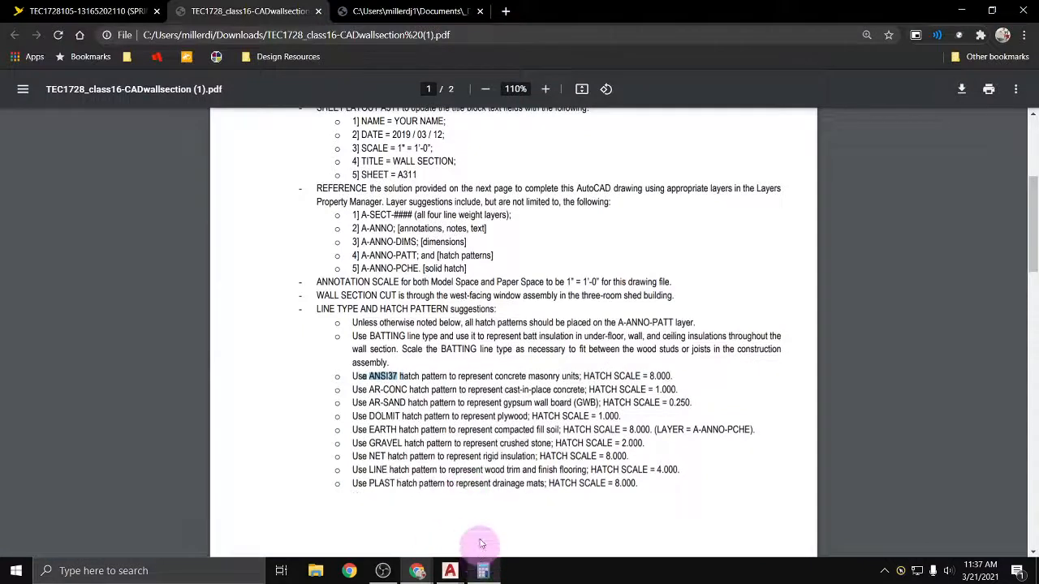
left_click_drag(369, 457, 636, 456)
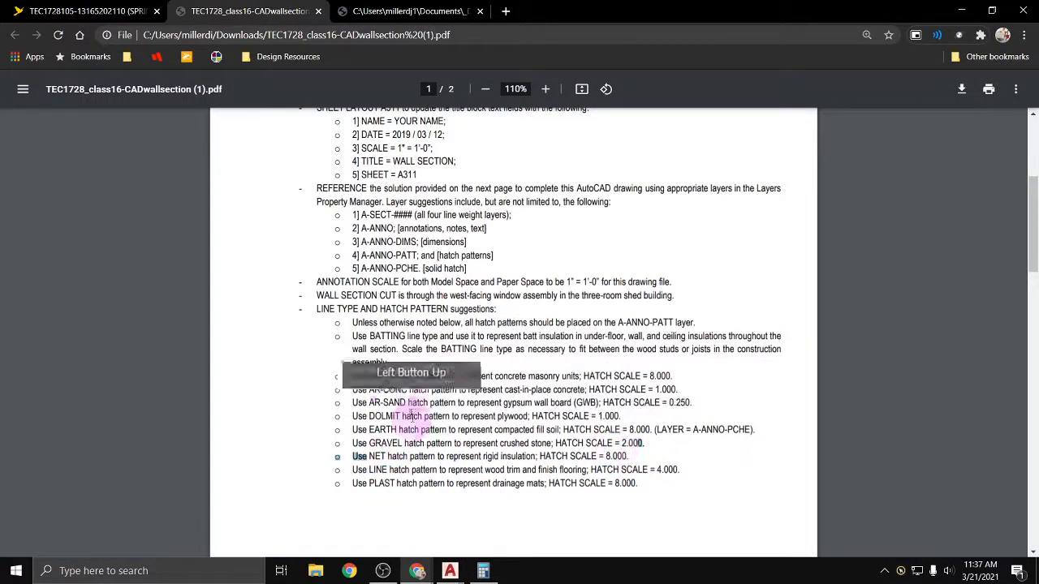
left_click_drag(366, 375, 396, 375)
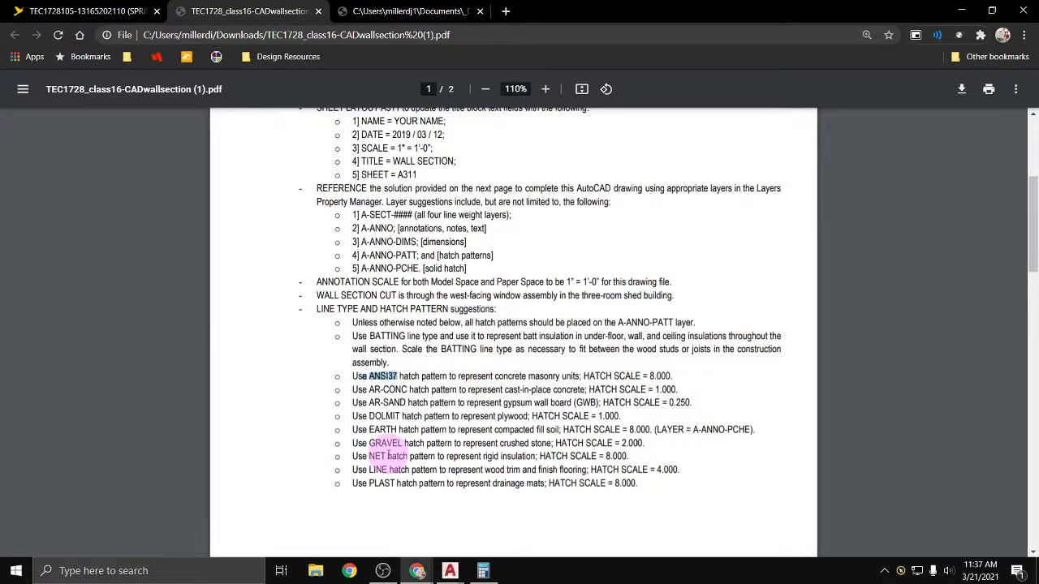
left_click_drag(370, 457, 626, 457)
left_click(960, 10)
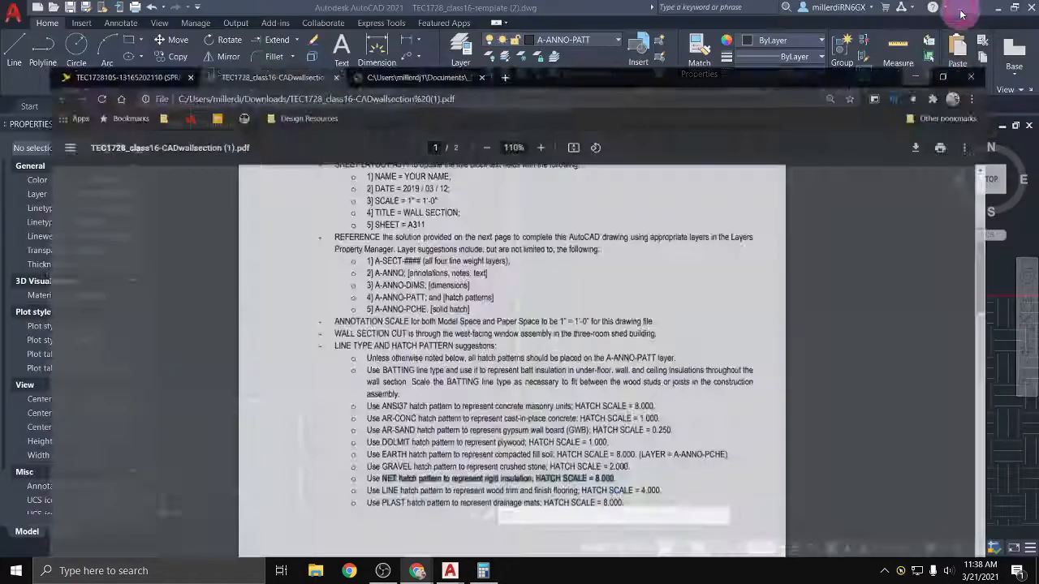
left_click(605, 355)
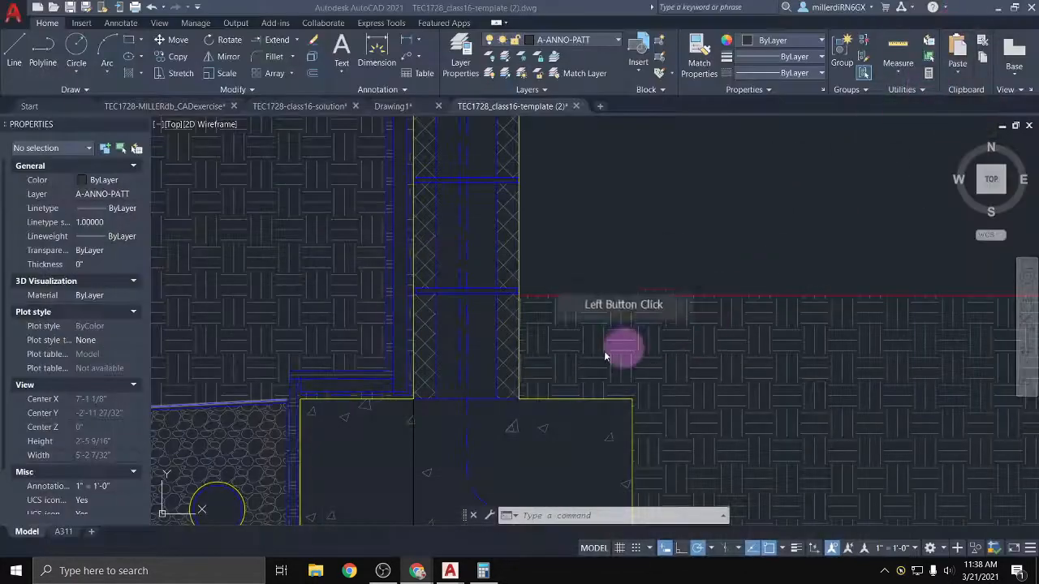
Hatch the vertical and horizontal rigid insulation along the foundation wall and footing with the NET pattern at scale 8
left_click(128, 74)
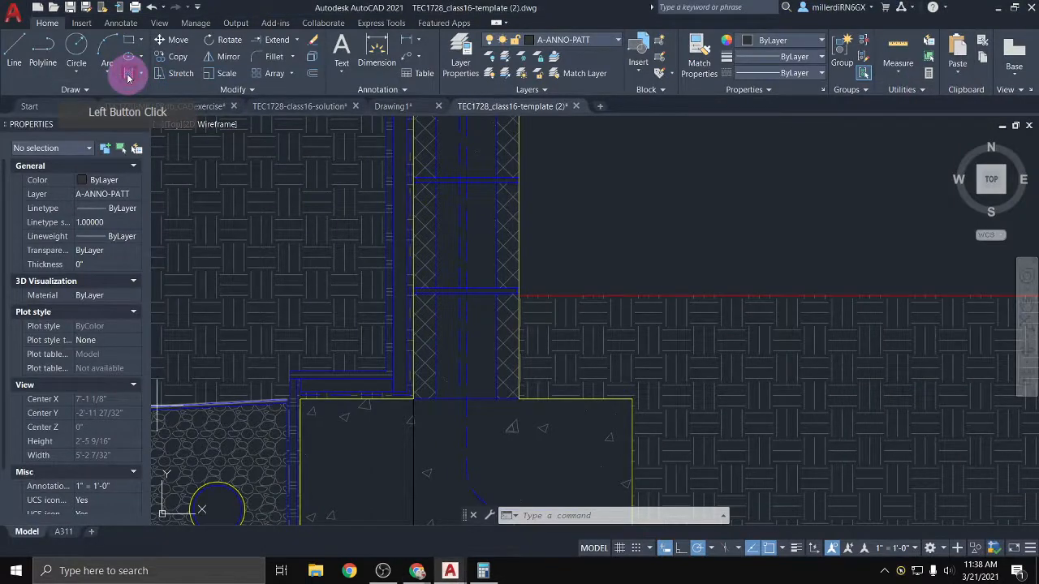
left_click(307, 78)
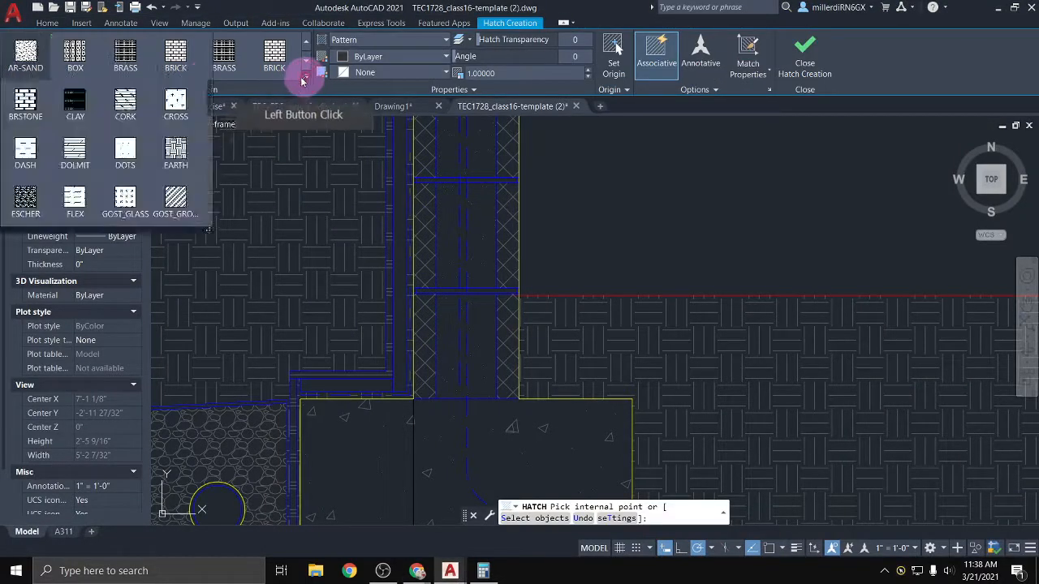
scroll(169, 139, "down", 5)
scroll(173, 158, "down", 6)
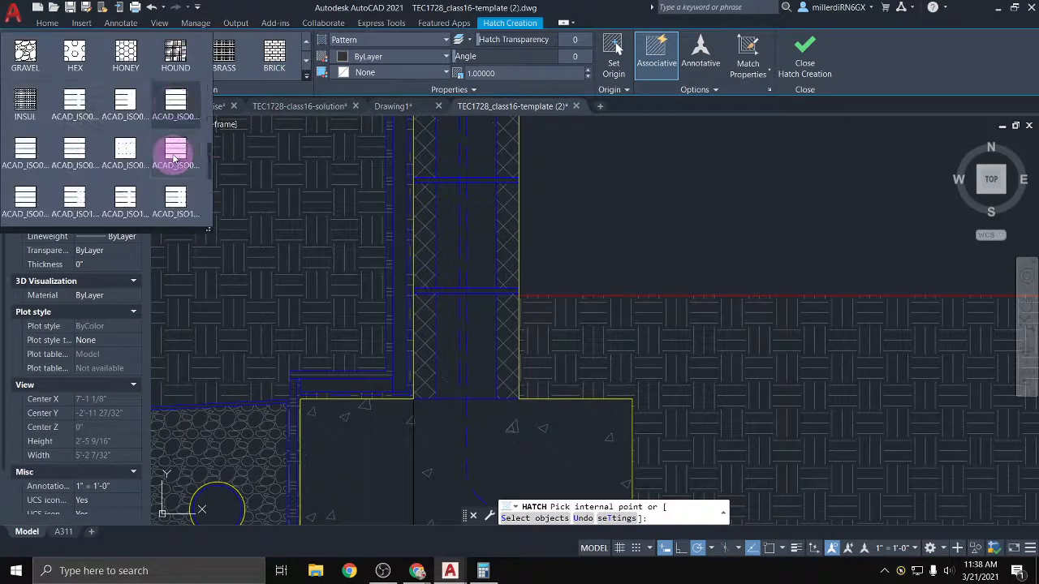
scroll(173, 158, "down", 2)
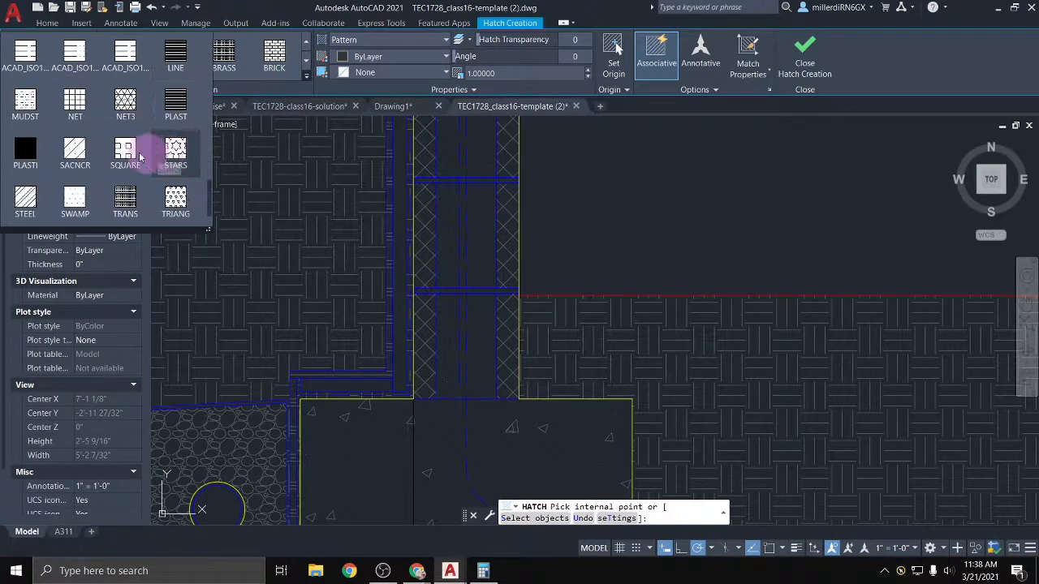
left_click(86, 108)
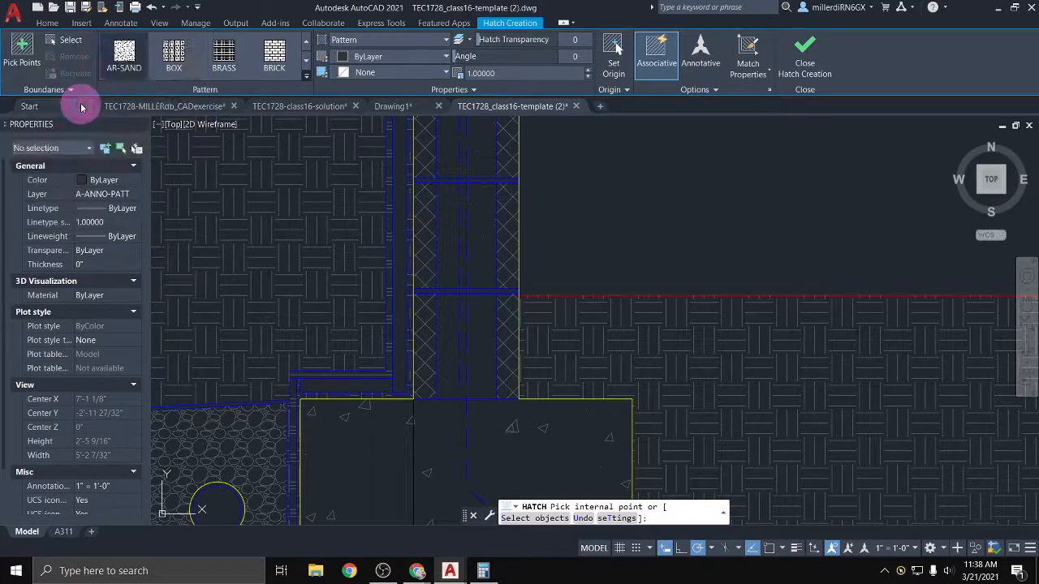
left_click(481, 72)
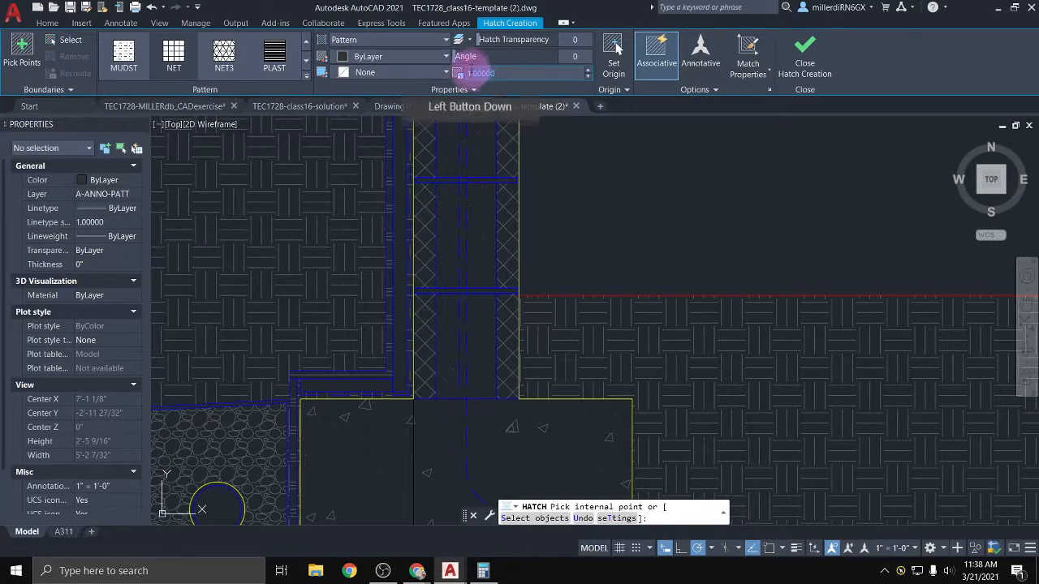
type("8")
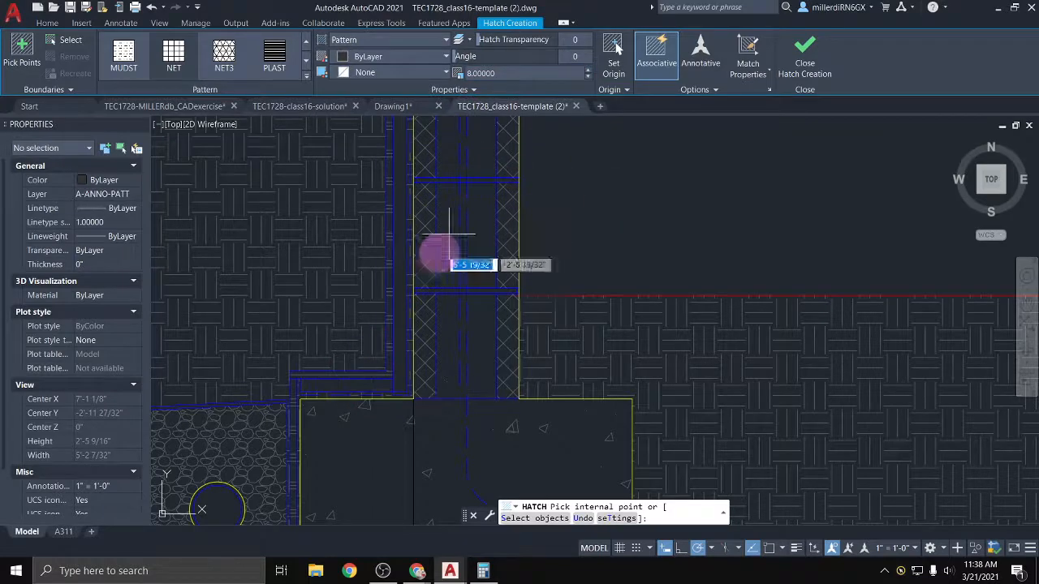
left_click(396, 335)
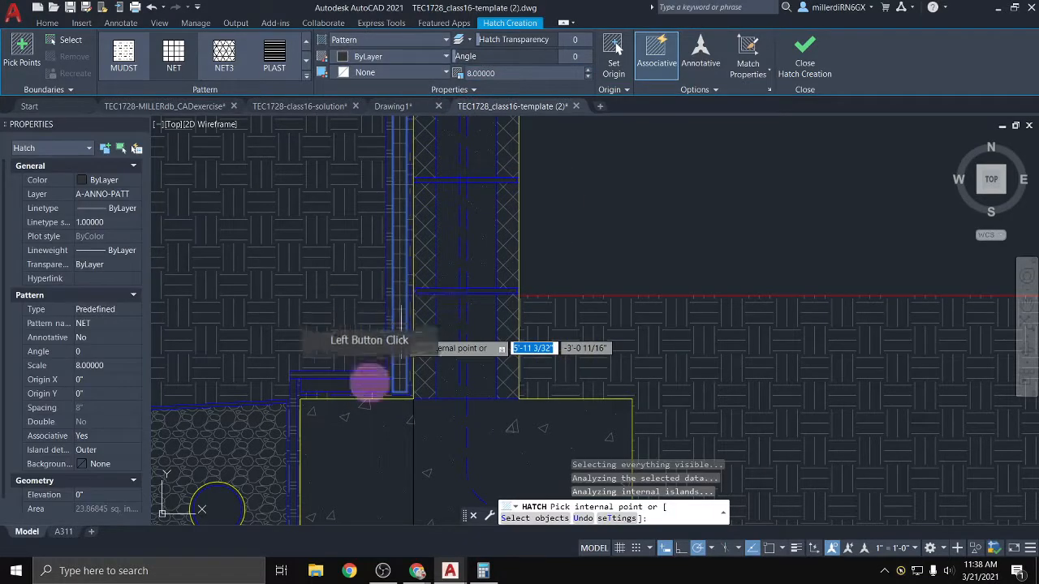
left_click(370, 385)
scroll(417, 360, "down", 1)
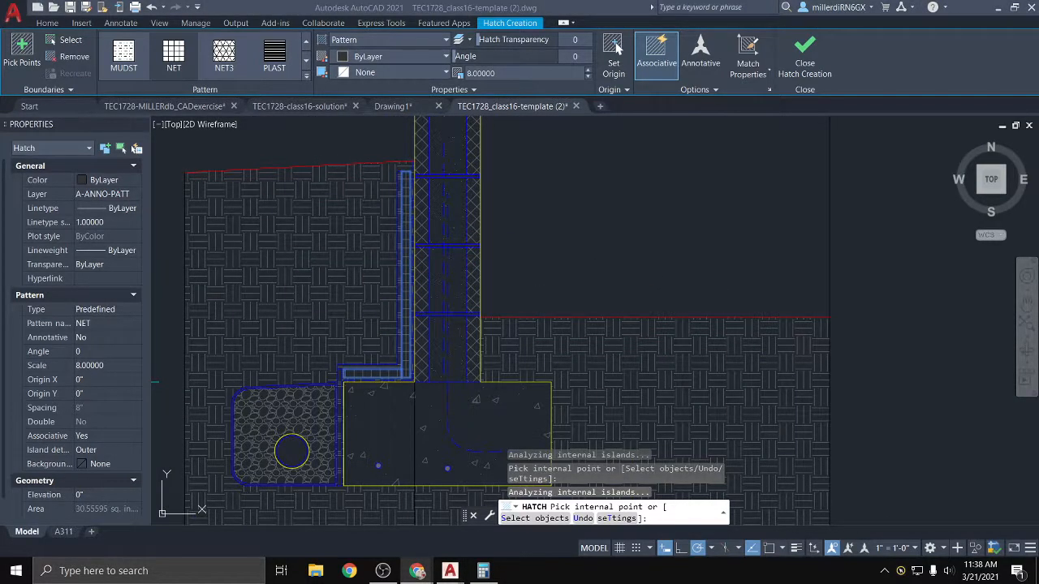
scroll(360, 378, "up", 5)
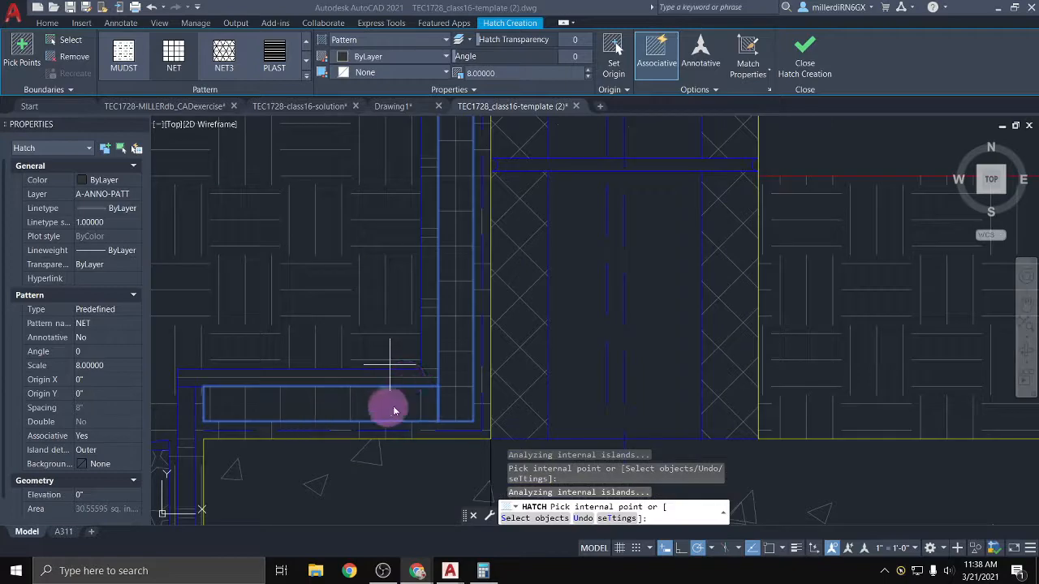
scroll(386, 401, "down", 4)
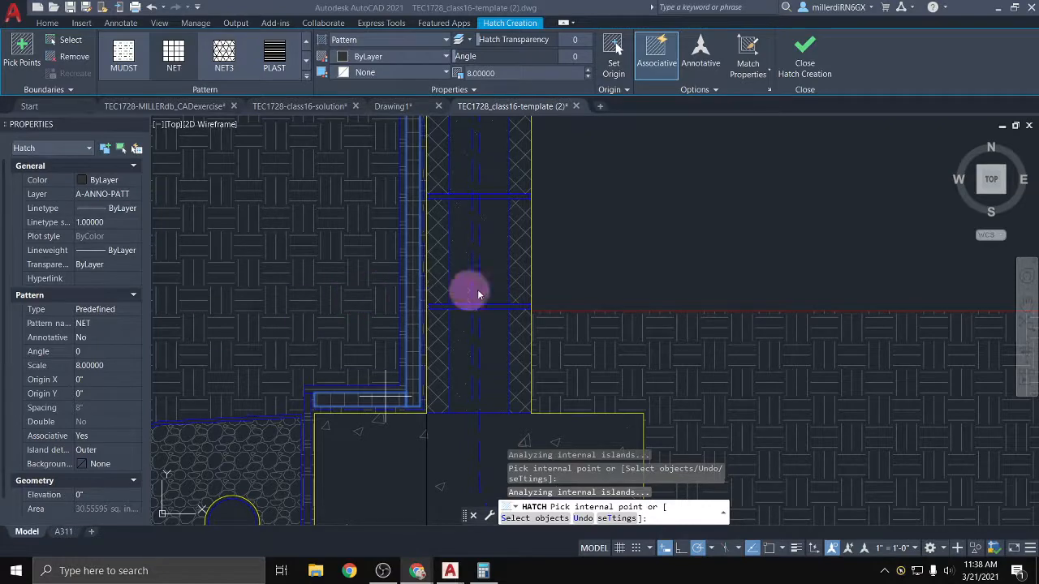
Add the rigid insulation core inside the window header to the NET hatch and finish it
scroll(477, 295, "down", 5)
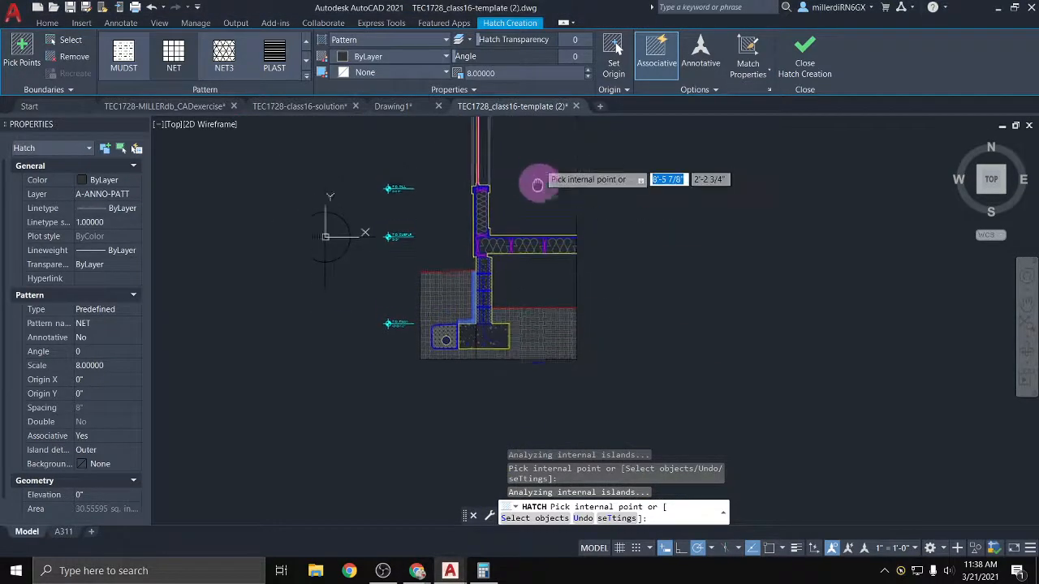
scroll(479, 276, "up", 5)
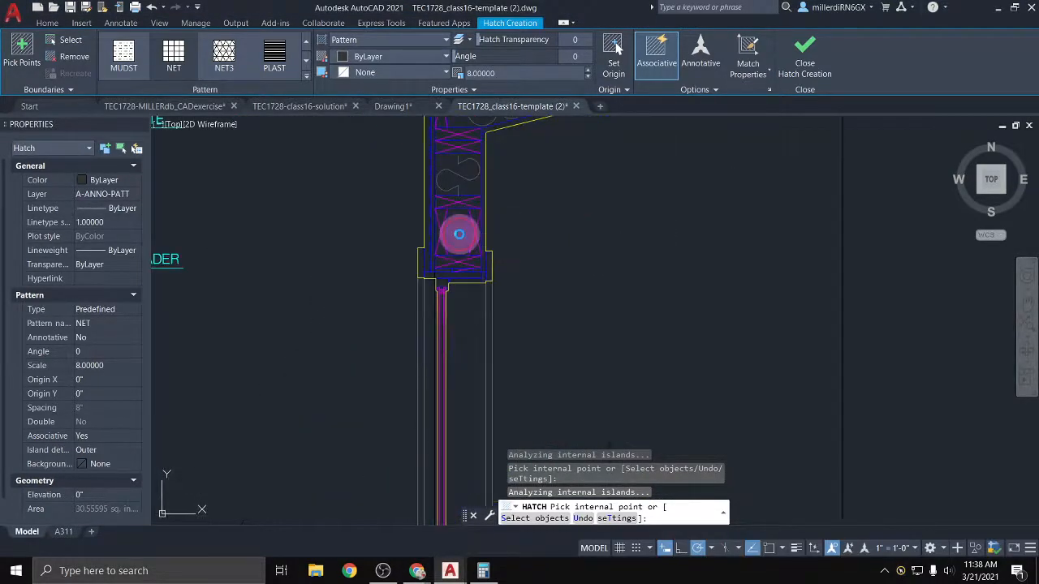
left_click(463, 235)
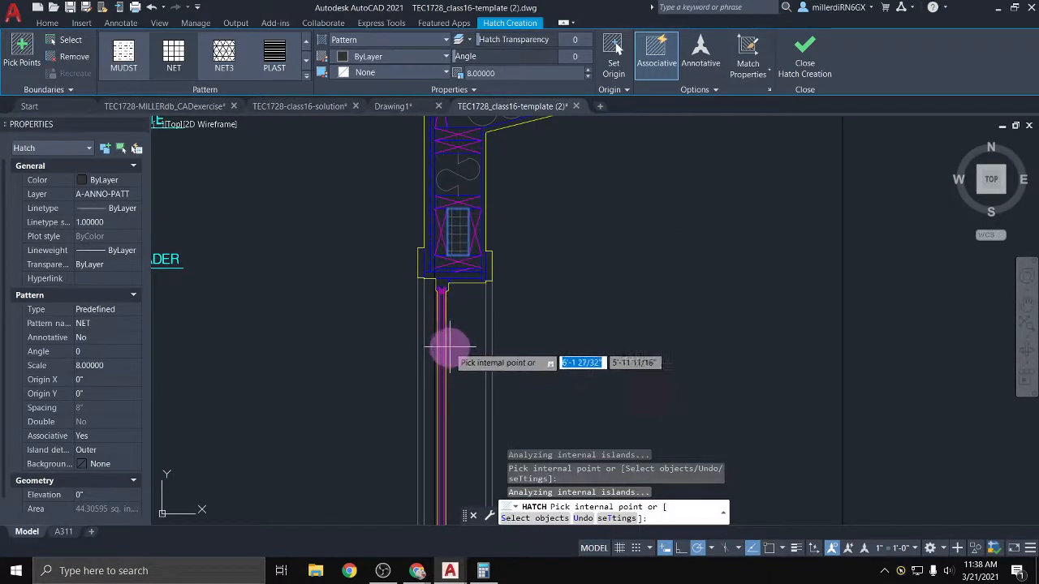
key("Escape")
Look up the plywood hatch pattern and scale in the wall section PDF in Chrome, and return to the AutoCAD drawing
scroll(447, 345, "down", 3)
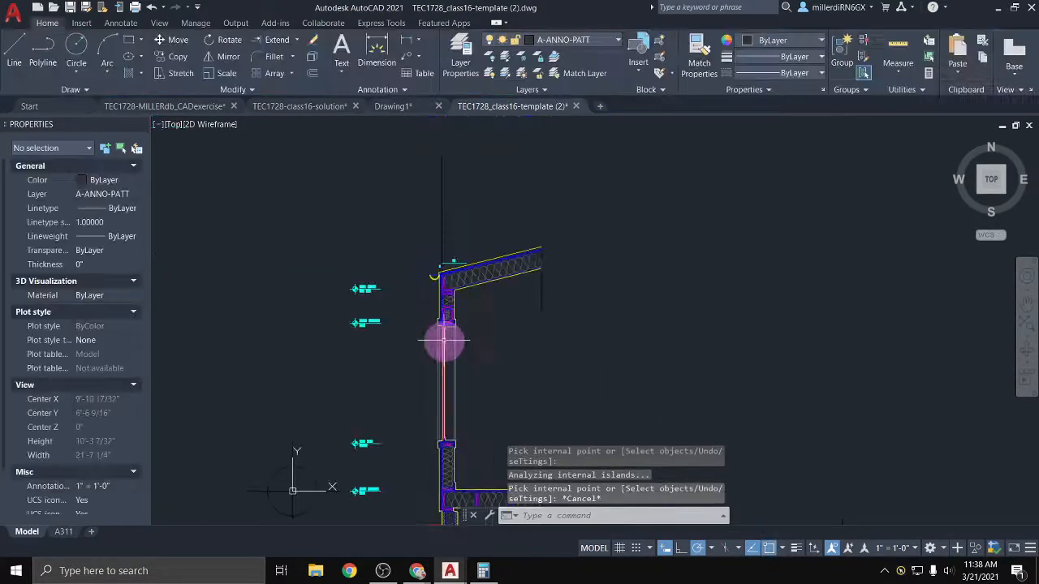
mouse_move(447, 340)
middle_mouse_down()
mouse_move(480, 355)
mouse_move(441, 210)
middle_mouse_up()
scroll(411, 309, "up", 2)
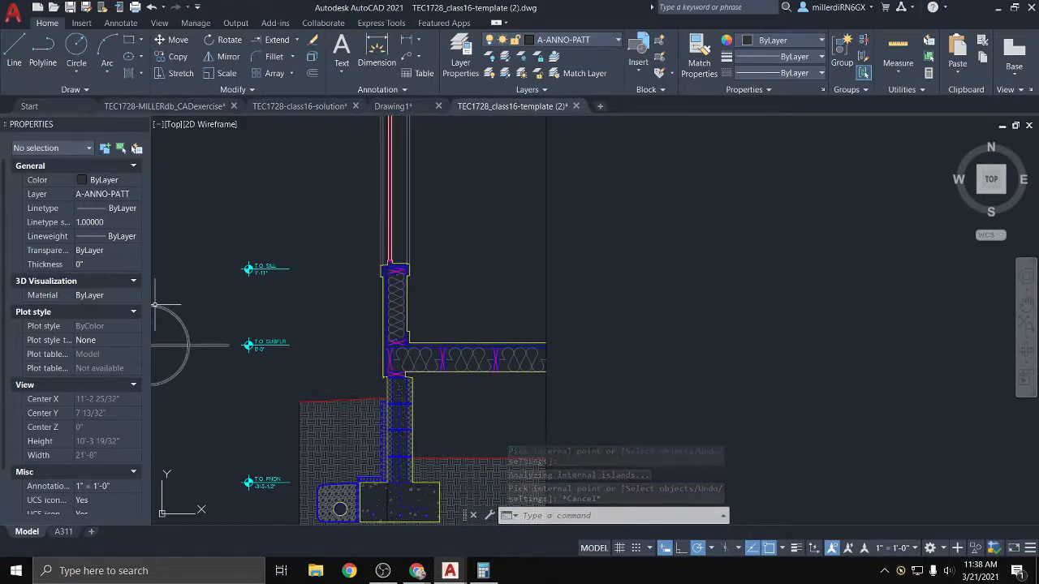
scroll(403, 377, "up", 4)
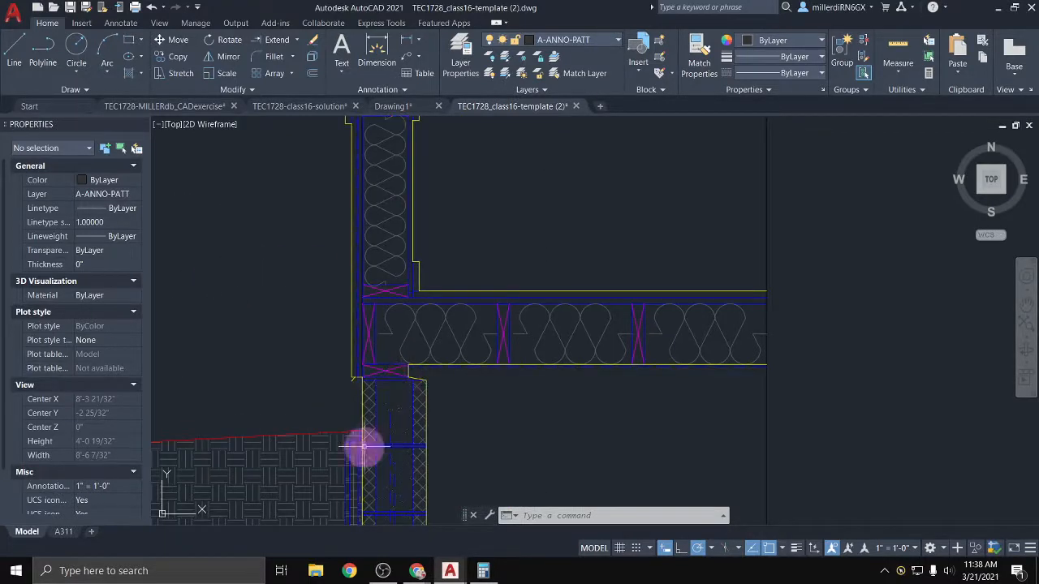
scroll(382, 430, "up", 2)
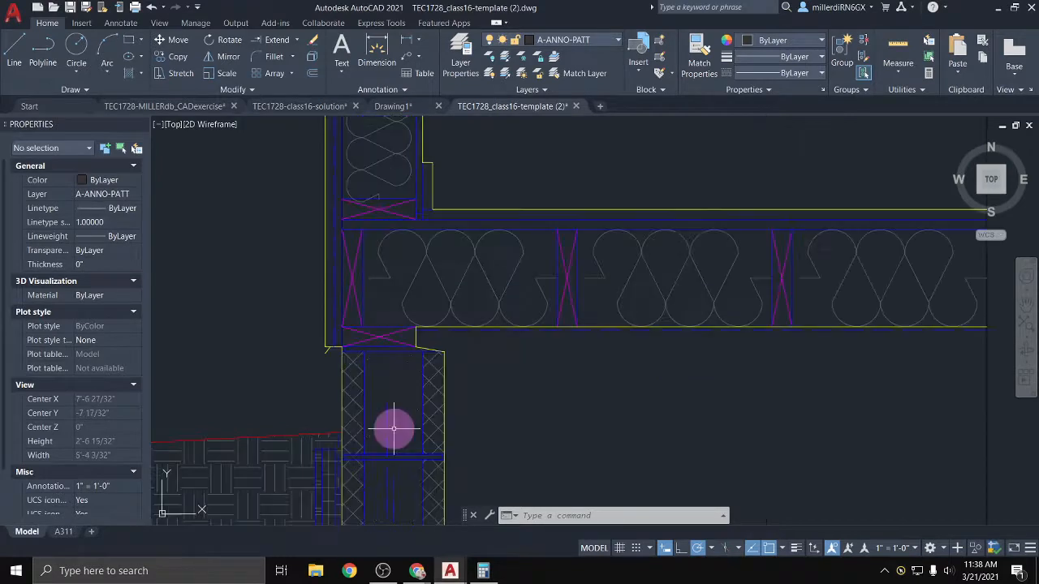
middle_click_drag(410, 336, 384, 420)
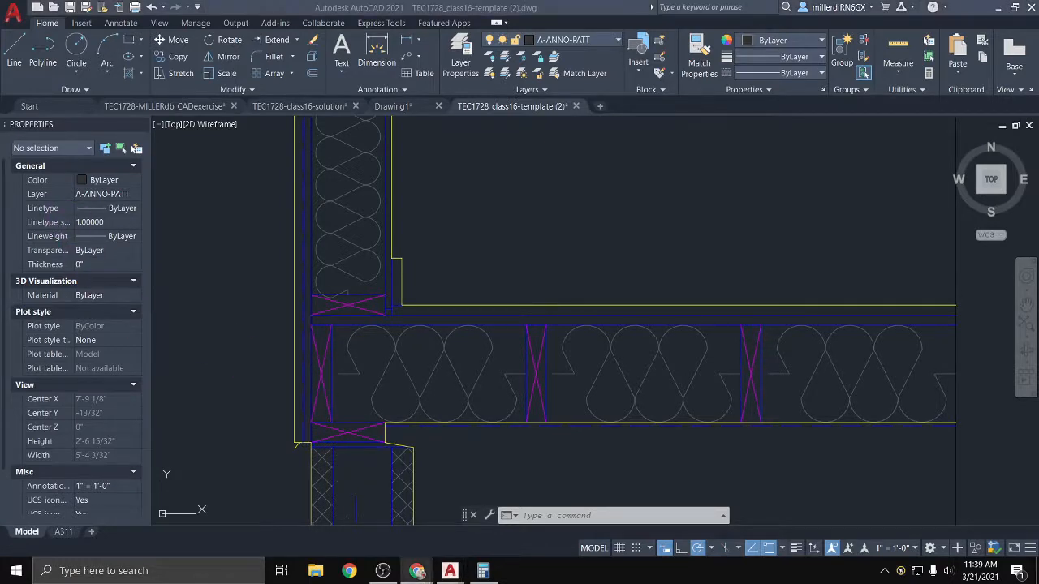
left_click(415, 572)
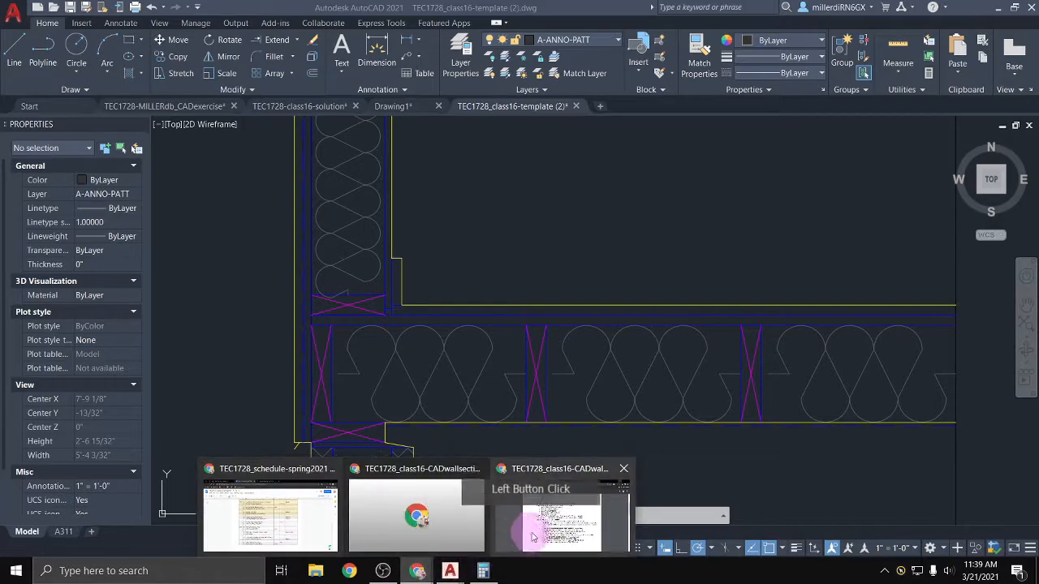
left_click(540, 520)
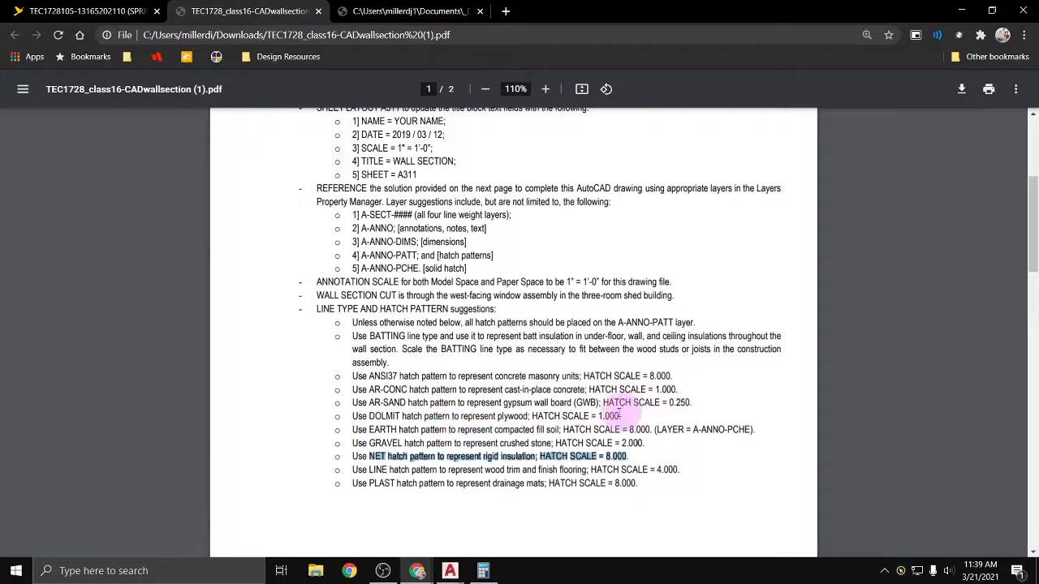
left_click(964, 10)
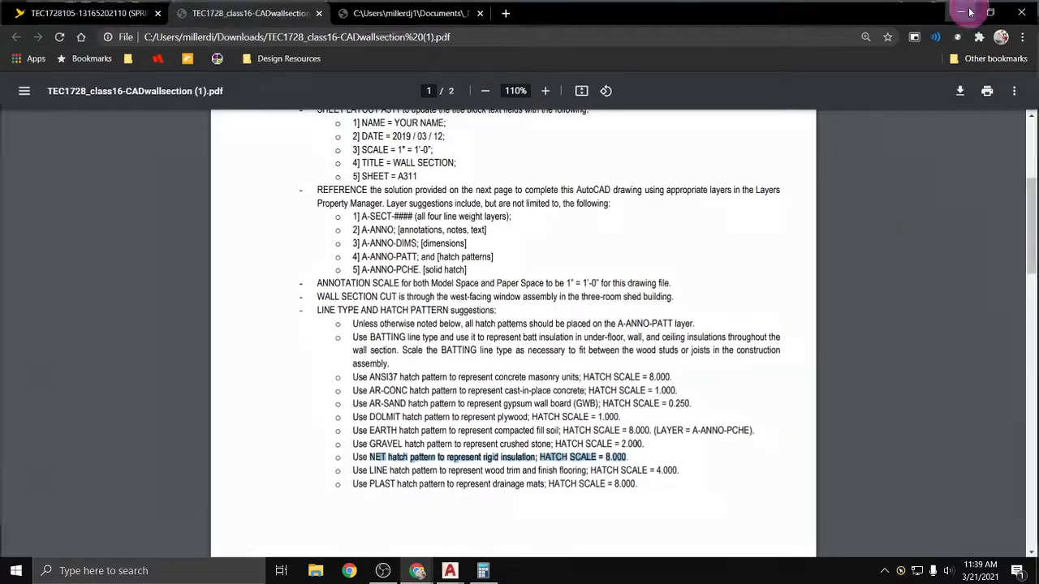
Hatch the plywood subfloor above the floor joists with the DOLMIT pattern at scale 1
scroll(674, 318, "down", 5)
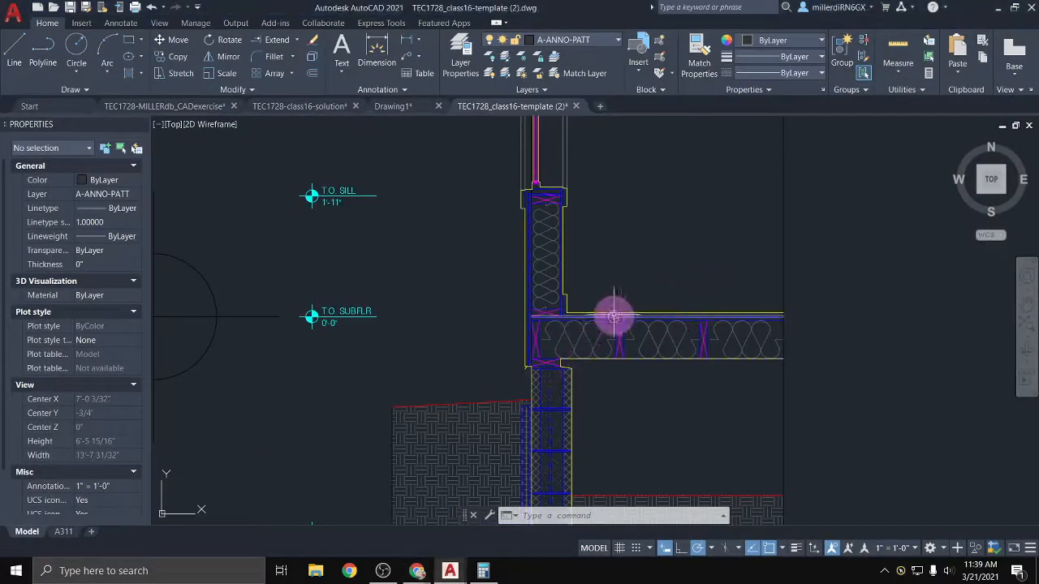
middle_click_drag(615, 313, 484, 364)
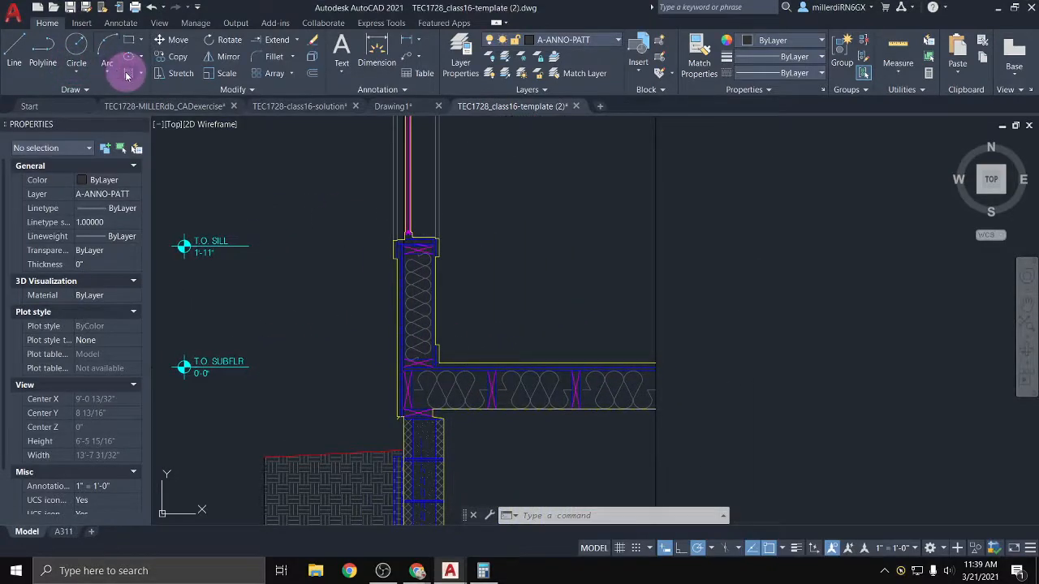
left_click(128, 74)
left_click(299, 76)
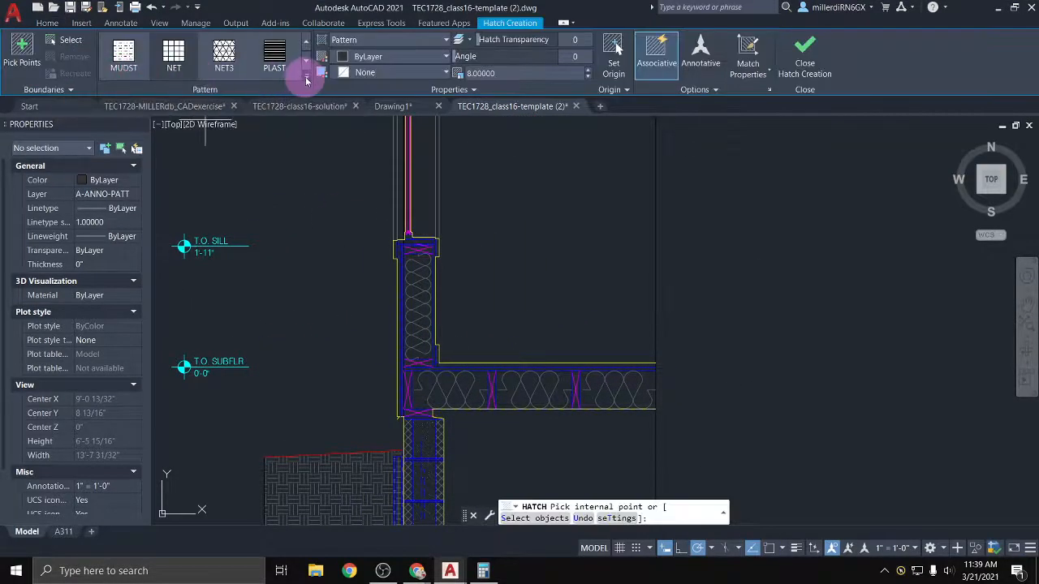
left_click(306, 76)
scroll(130, 170, "up", 3)
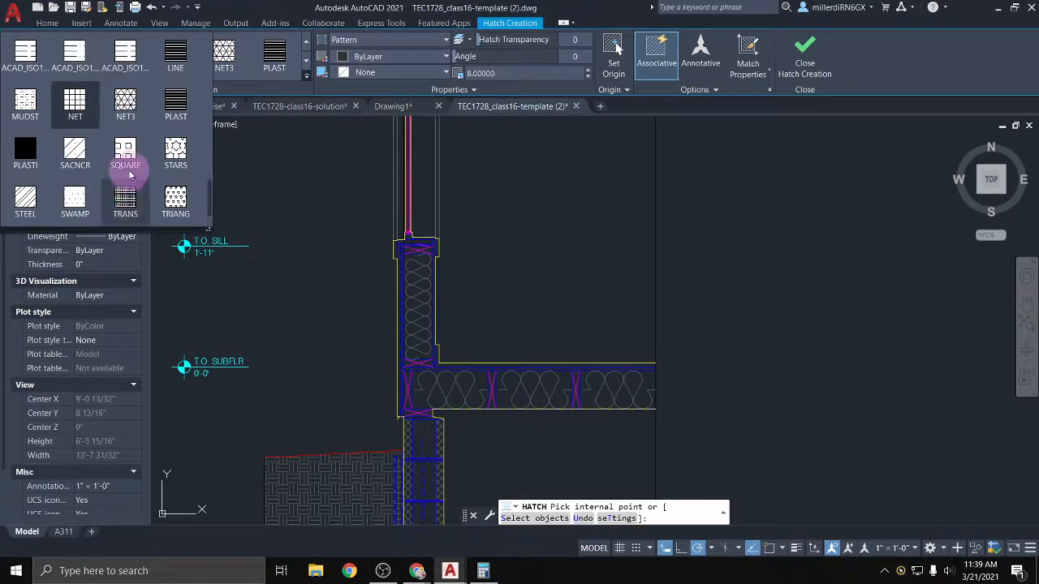
scroll(130, 177, "up", 5)
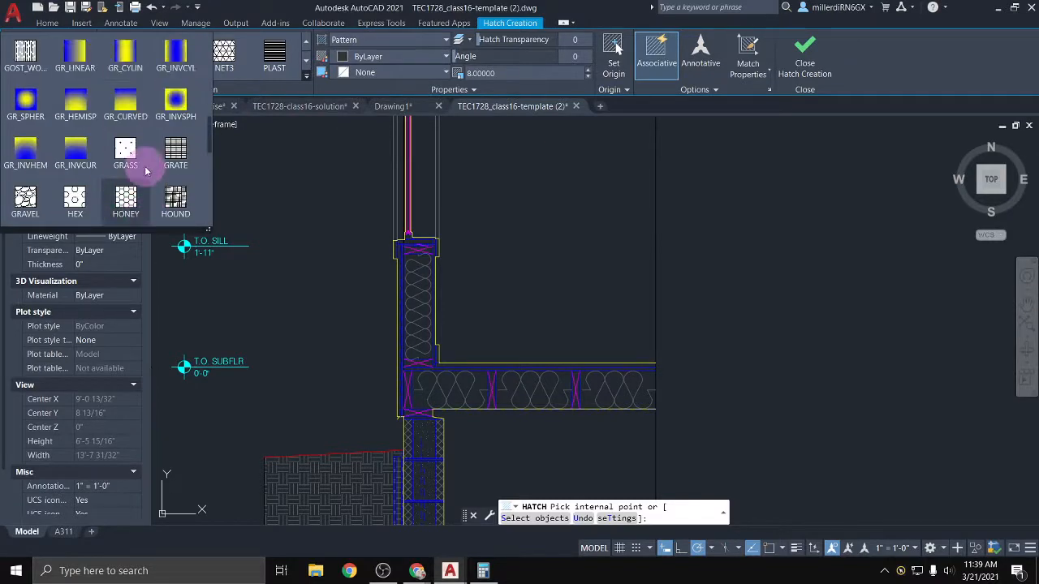
scroll(146, 170, "up", 3)
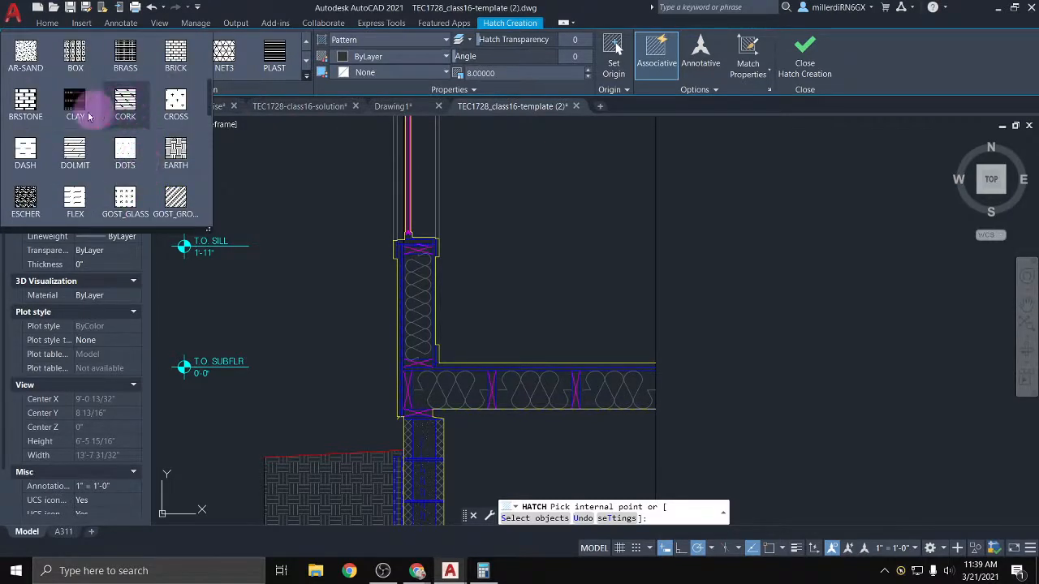
left_click(73, 150)
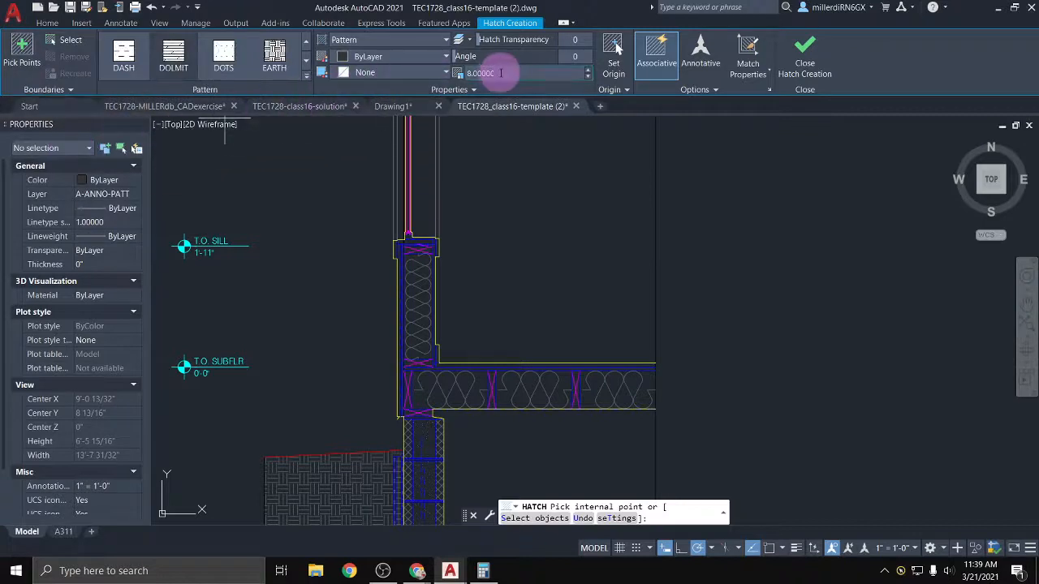
left_click(460, 74)
type("1")
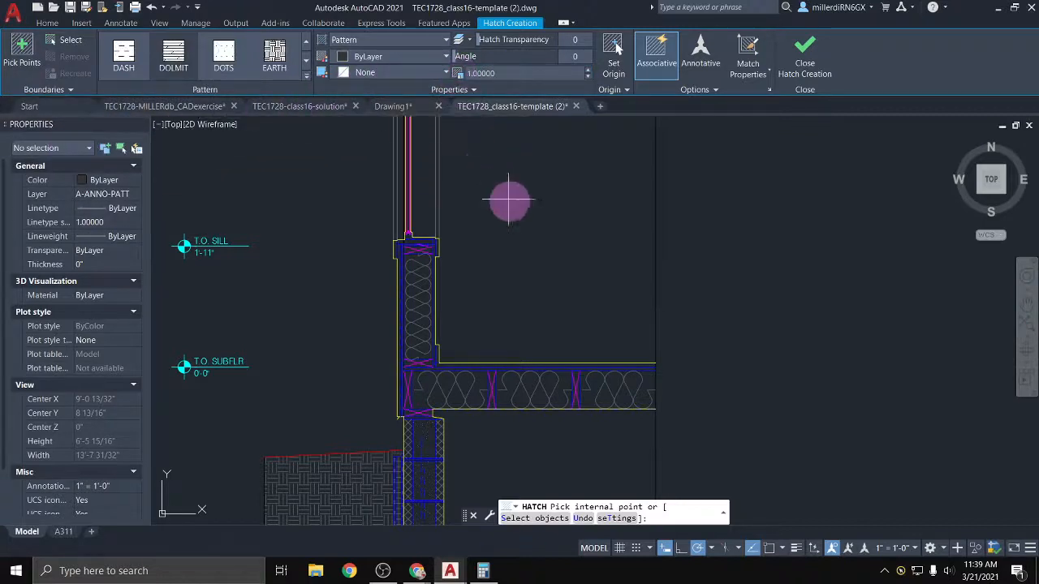
scroll(513, 366, "up", 2)
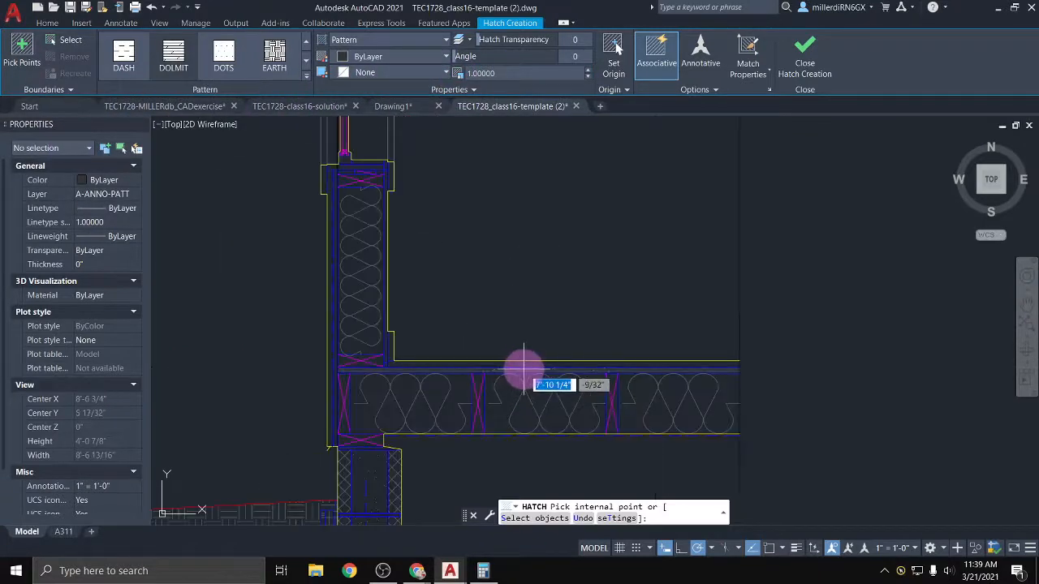
left_click(524, 365)
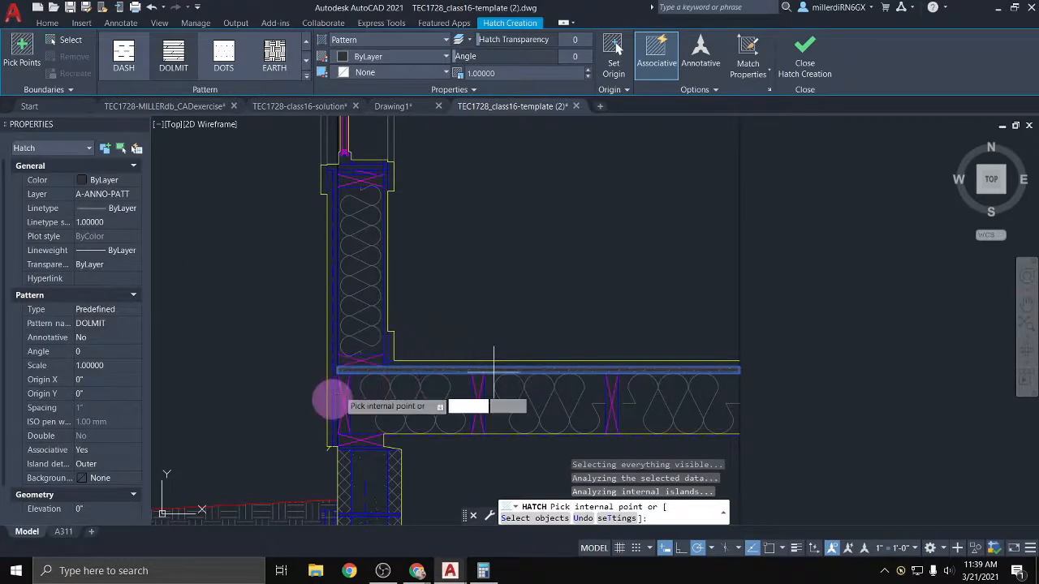
Try to add the exterior wall sheathing to the DOLMIT hatch, and undo that pick
left_click(338, 394)
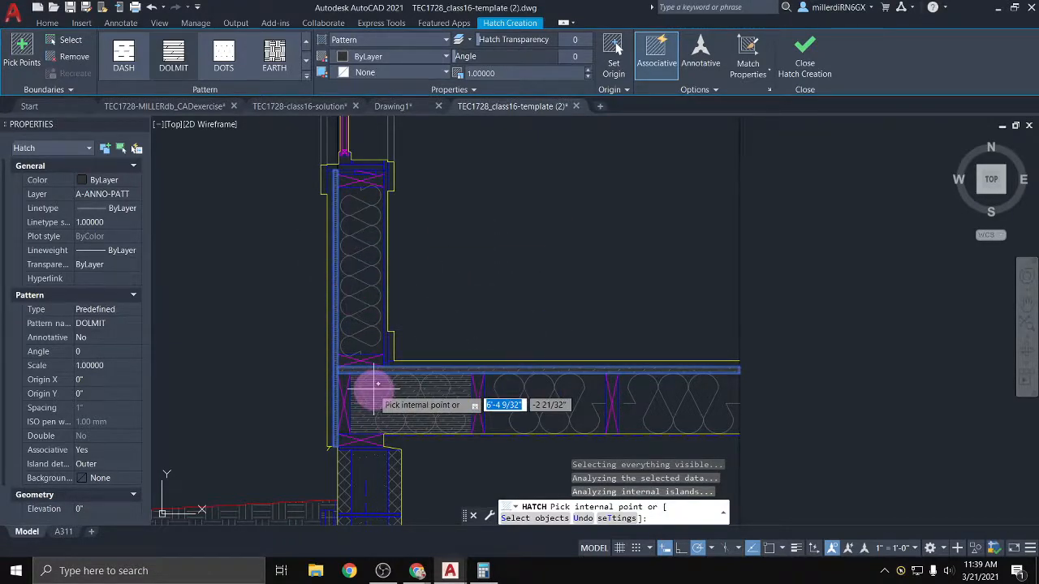
key("ctrl+z")
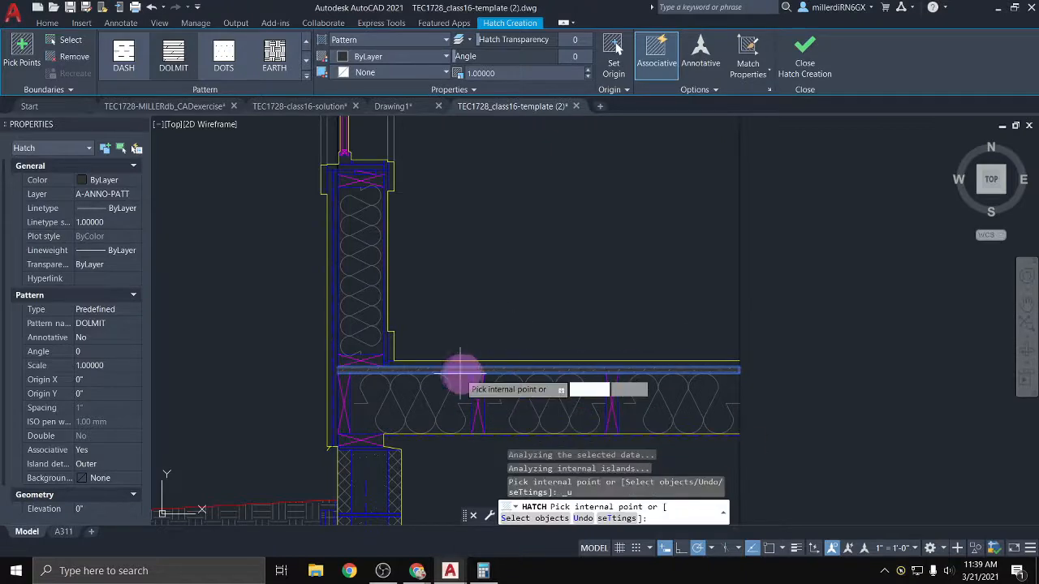
scroll(459, 375, "up", 3)
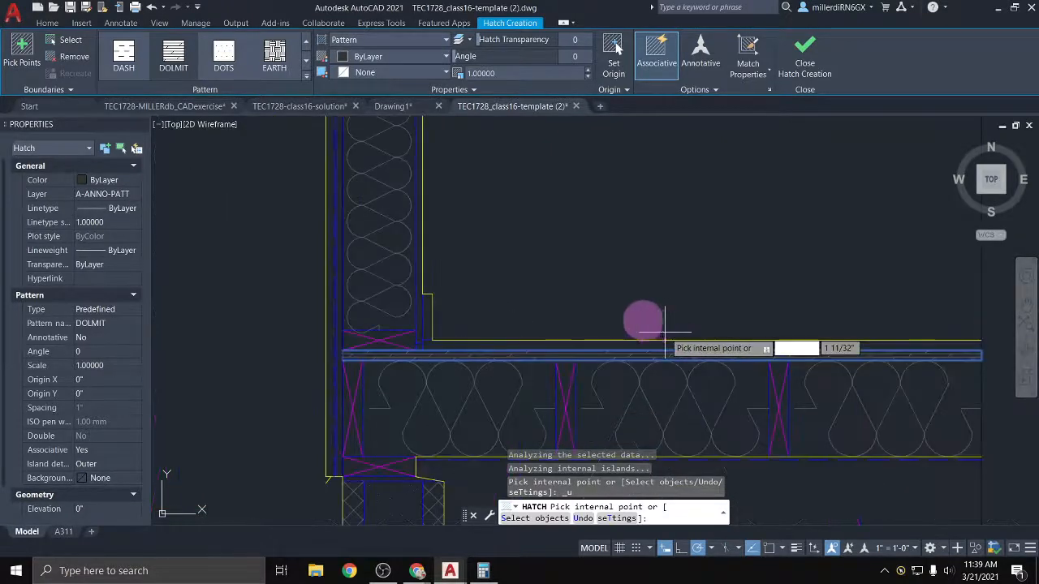
Hatch the exterior wall's plywood sheathing below the window with the DOLMIT pattern at an angle of 90 degrees
key("Escape")
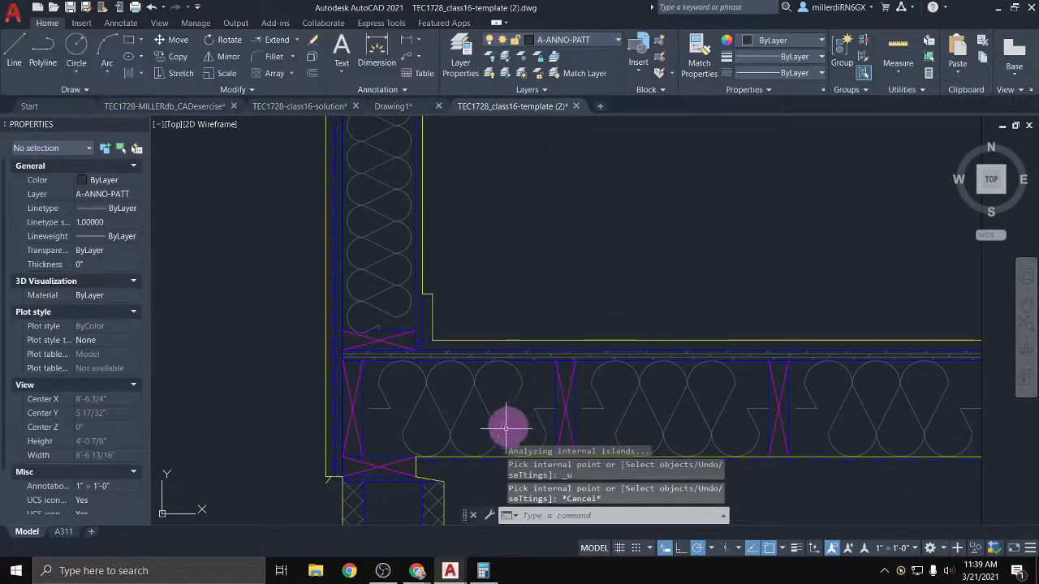
left_click(127, 74)
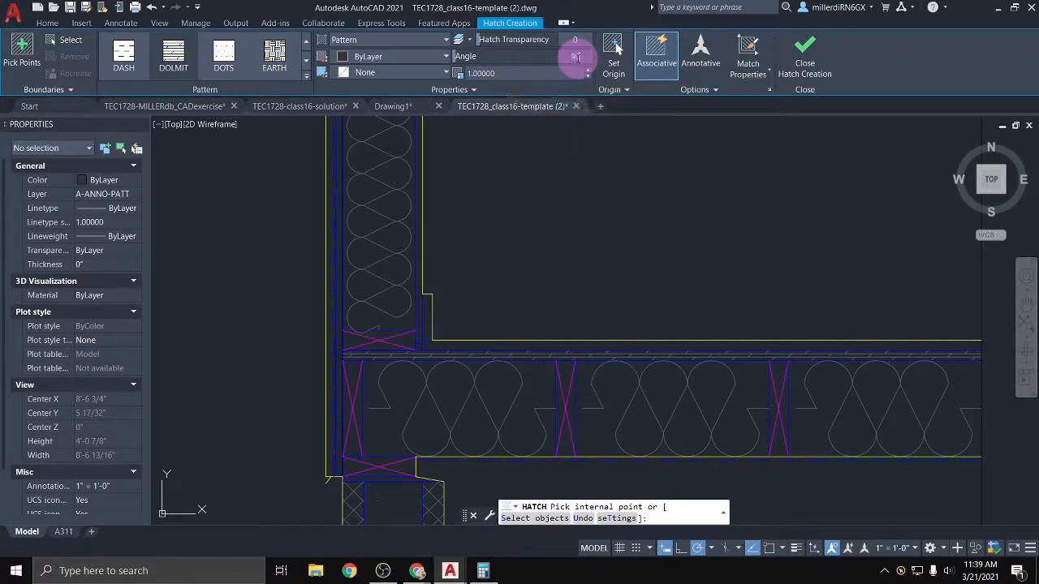
left_click(338, 265)
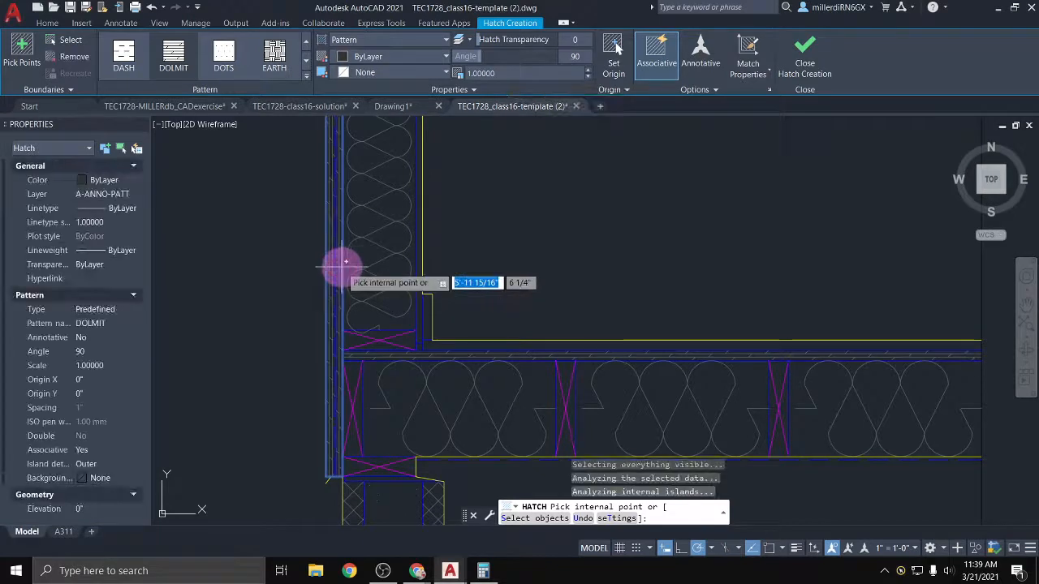
scroll(374, 237, "down", 2)
middle_click_drag(374, 237, 340, 316)
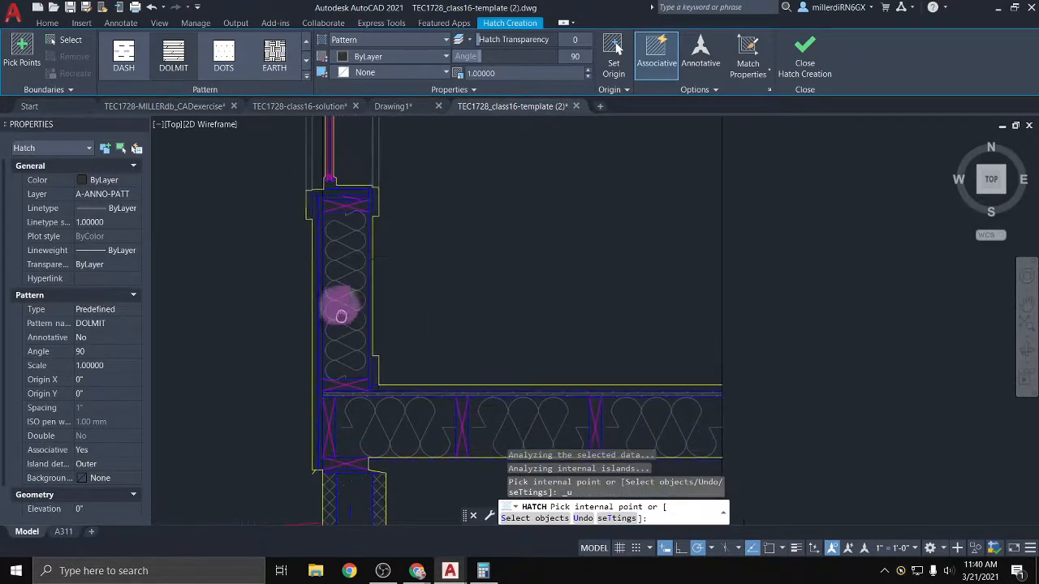
left_click(324, 205)
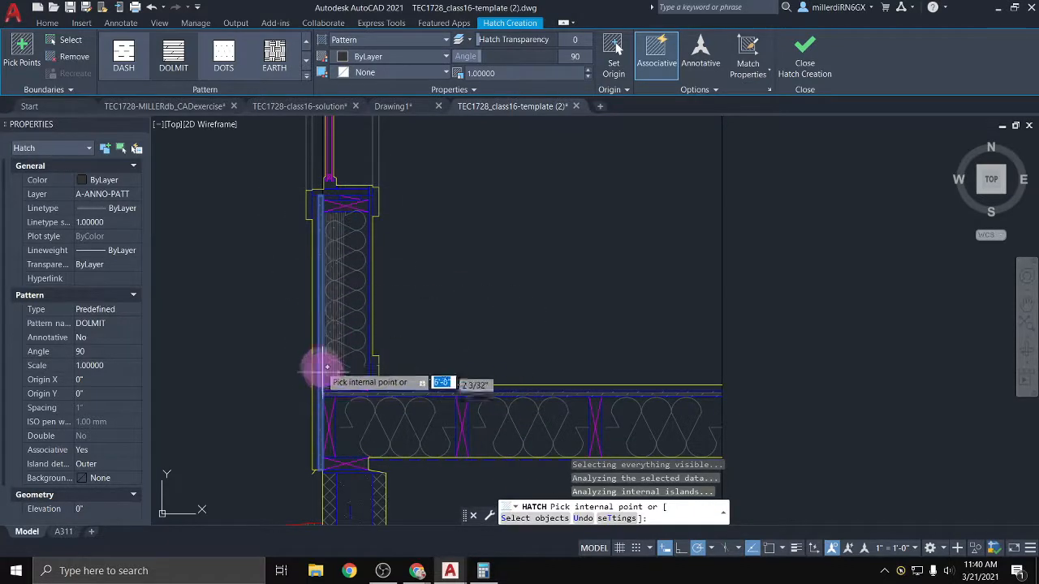
scroll(316, 316, "up", 2)
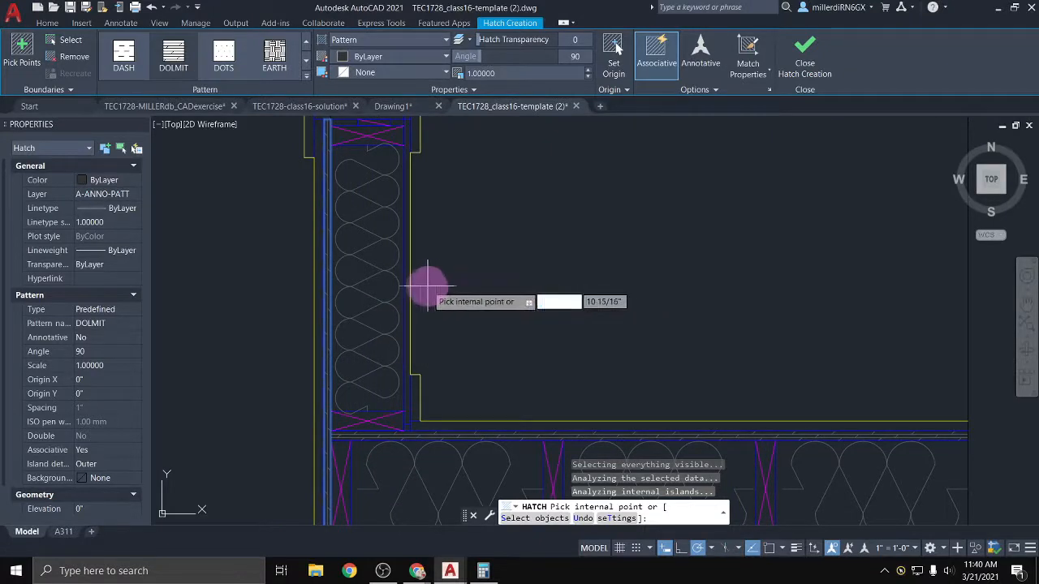
Add the exterior sheathing beside the window header and top plates to the 90-degree DOLMIT hatch and finish it
scroll(425, 286, "down", 4)
middle_click_drag(409, 172, 400, 430)
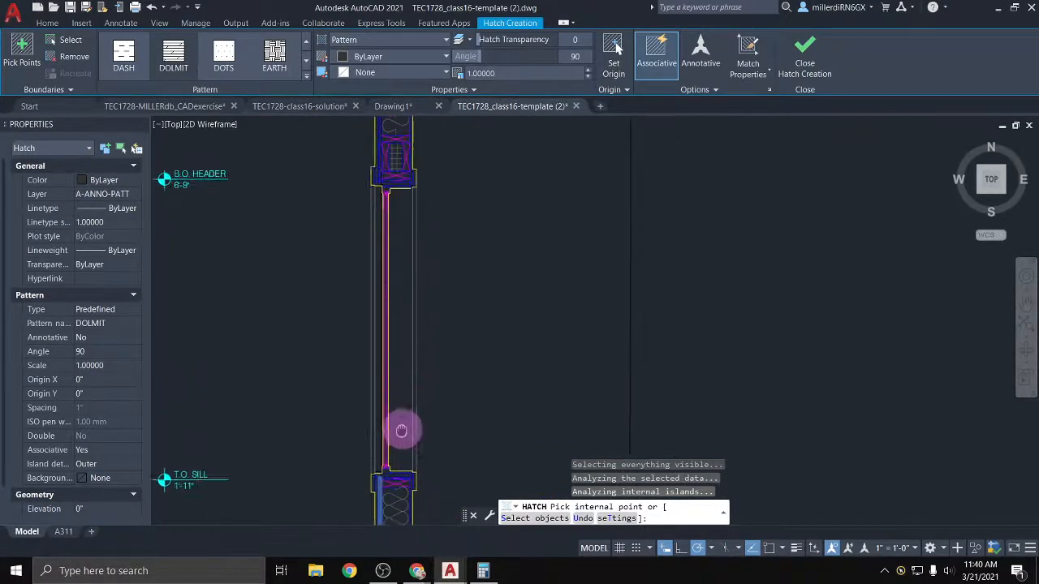
middle_click_drag(384, 175, 372, 318)
scroll(370, 248, "up", 2)
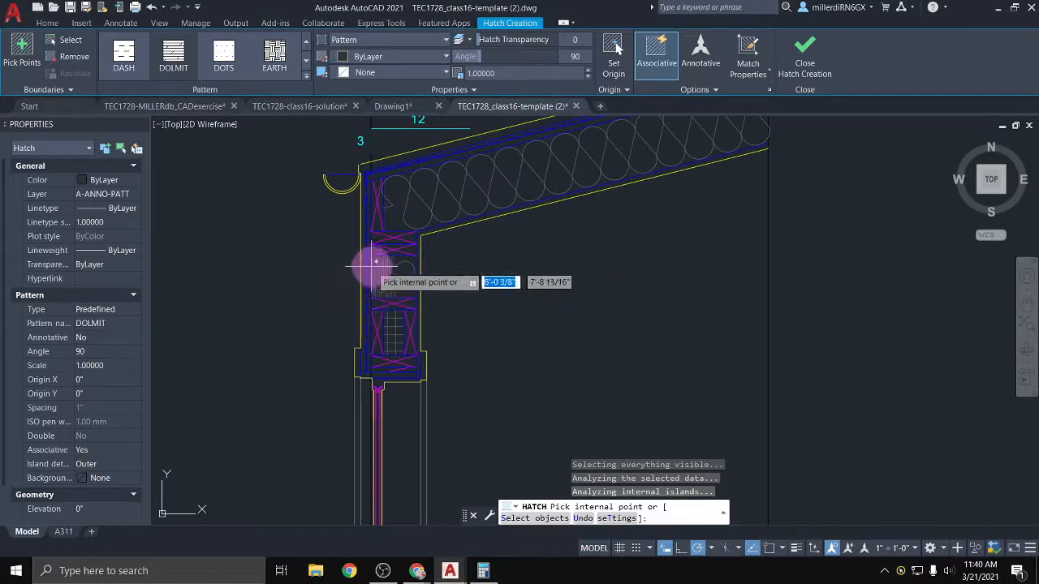
scroll(368, 290, "up", 2)
middle_click_drag(368, 290, 352, 360)
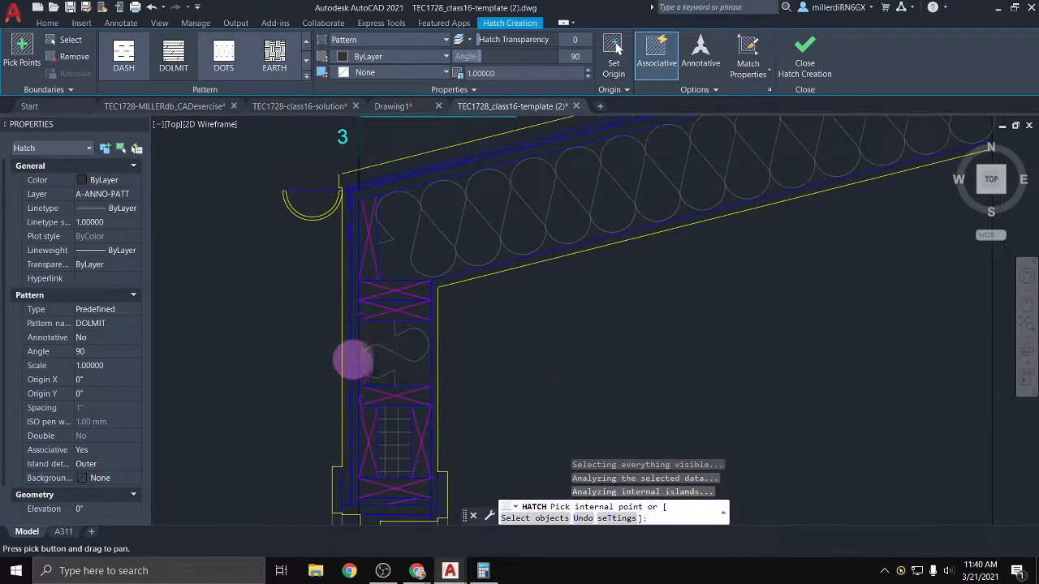
left_click(356, 328)
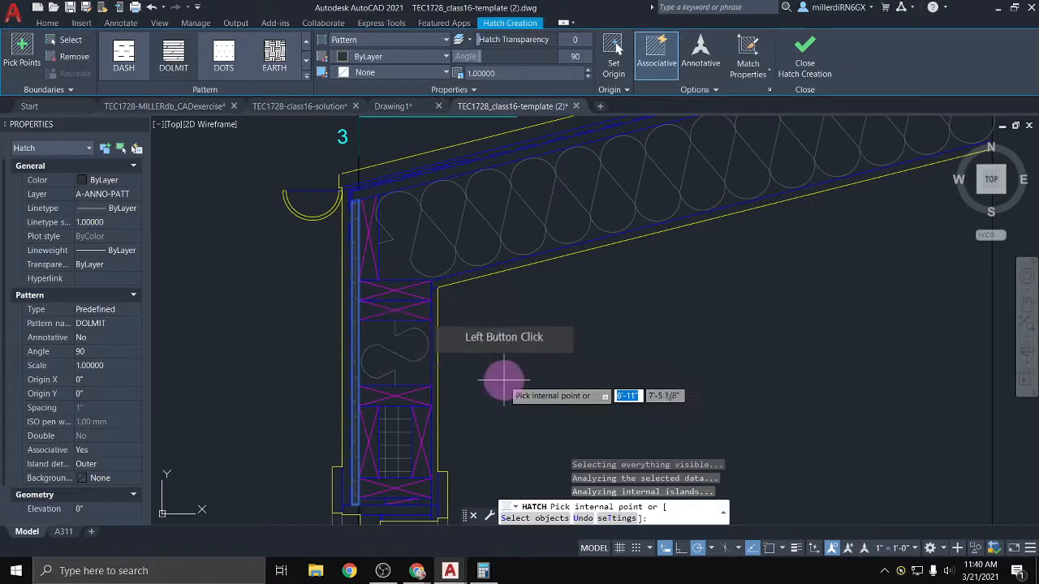
middle_click_drag(420, 435, 402, 366)
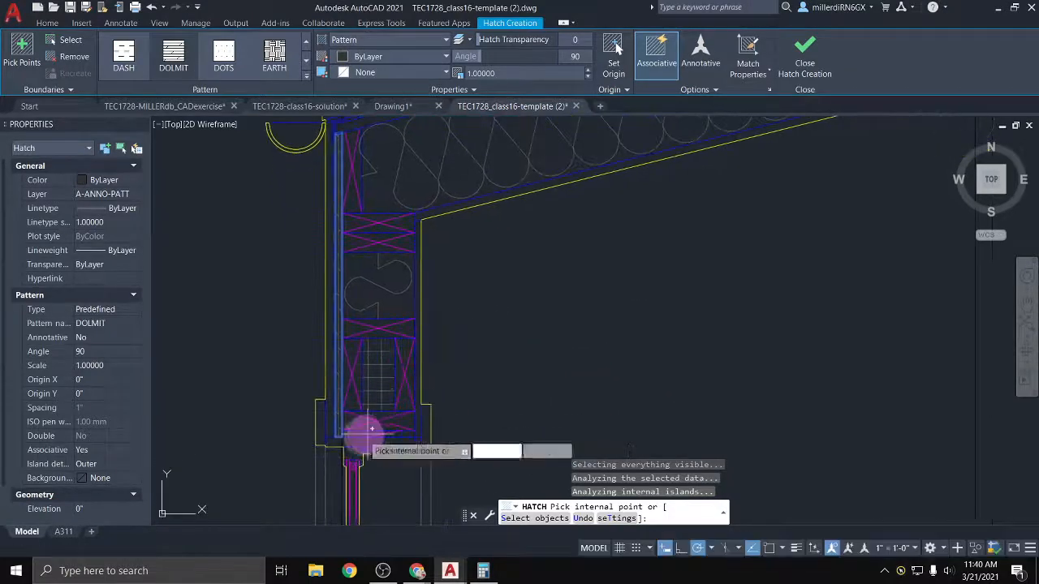
scroll(362, 436, "up", 2)
scroll(567, 374, "down", 2)
scroll(567, 374, "down", 3)
scroll(528, 365, "up", 2)
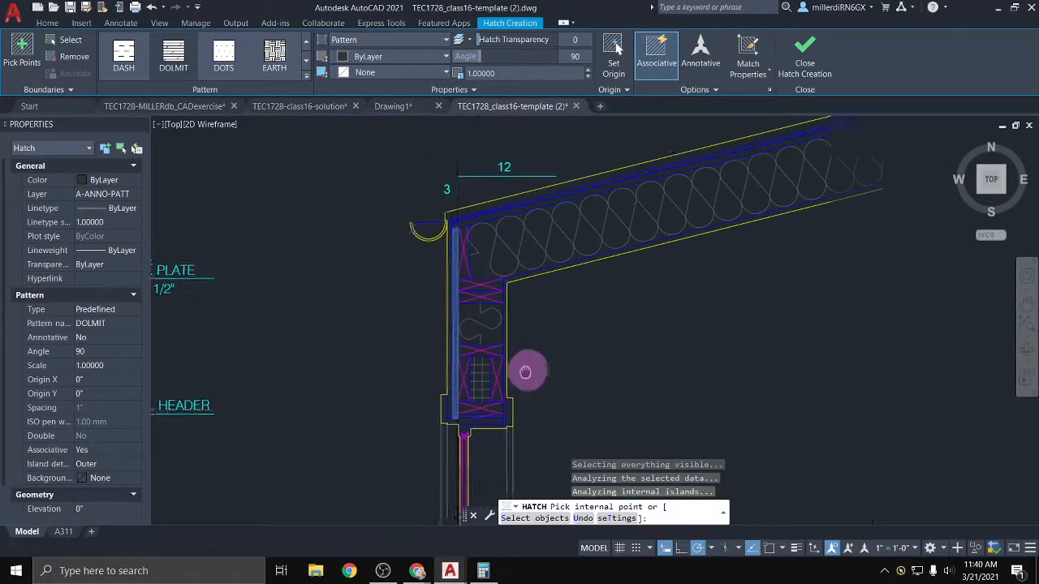
key("Escape")
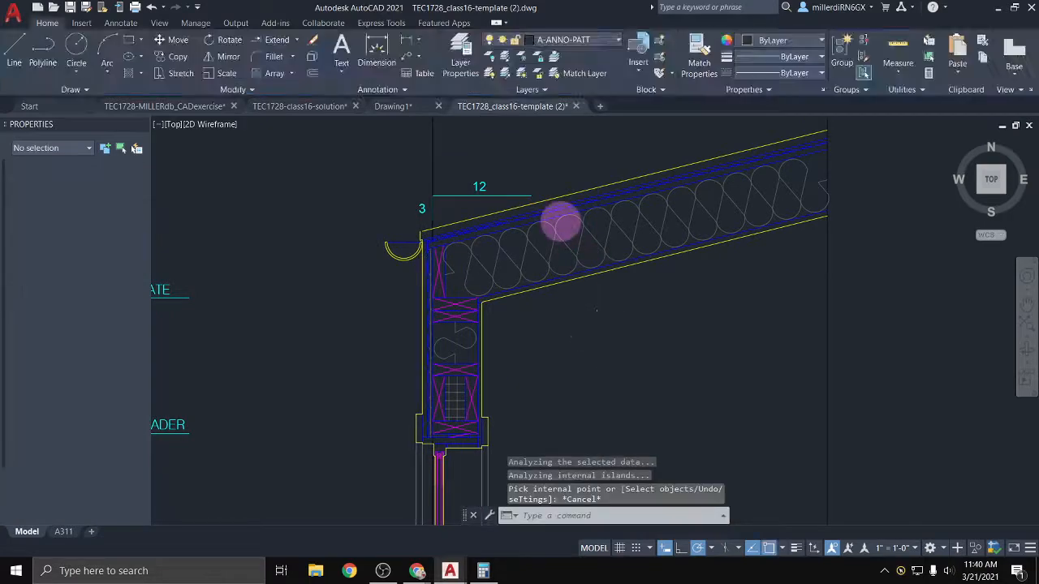
Hatch the plywood roof sheathing above the rafter insulation with the DOLMIT pattern at an angle of 14 degrees
scroll(559, 224, "up", 3)
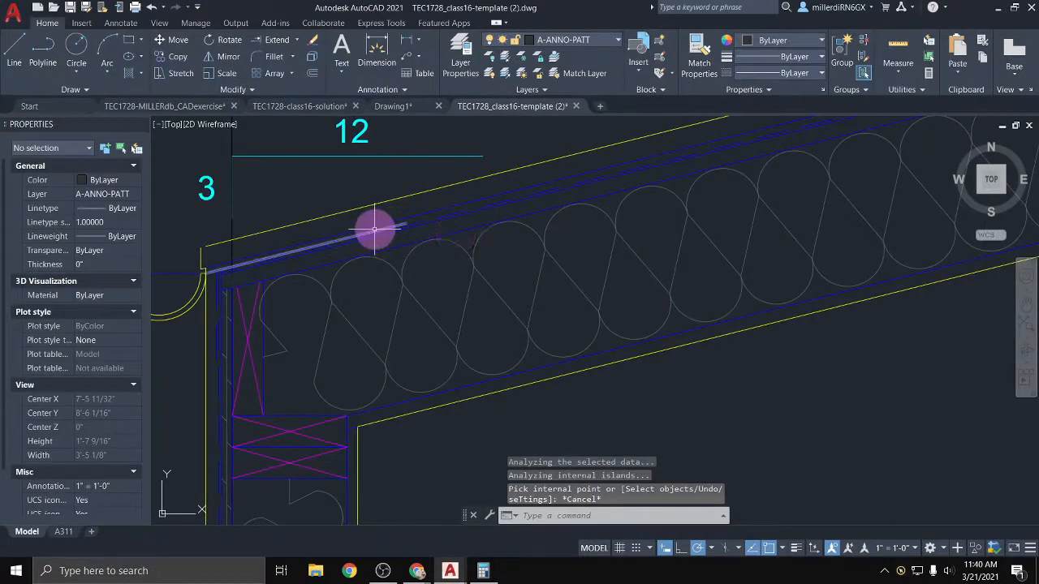
key("Return")
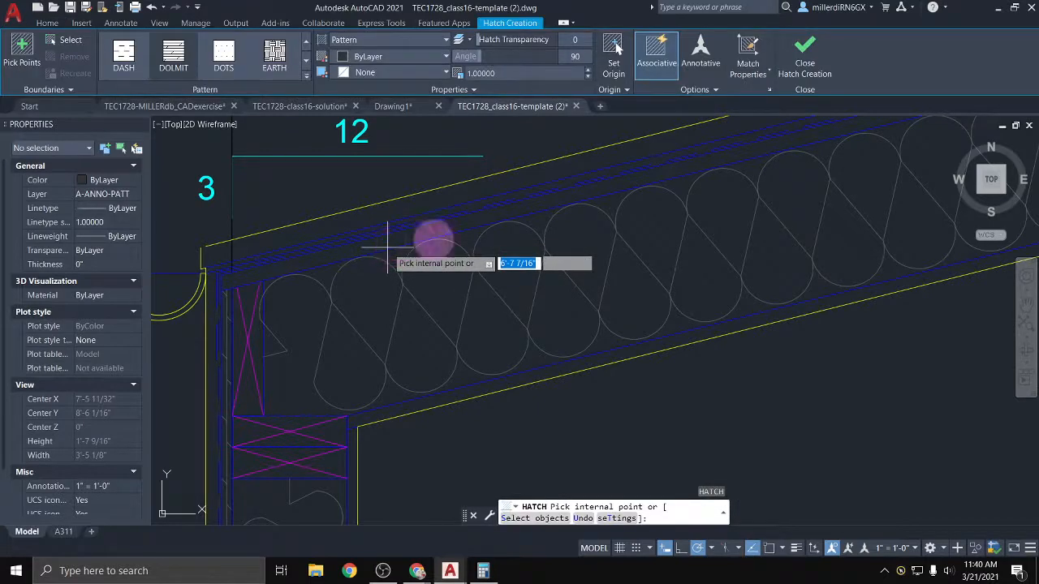
scroll(387, 248, "down", 2)
mouse_move(582, 257)
middle_mouse_down()
mouse_move(552, 287)
mouse_move(455, 327)
middle_mouse_up()
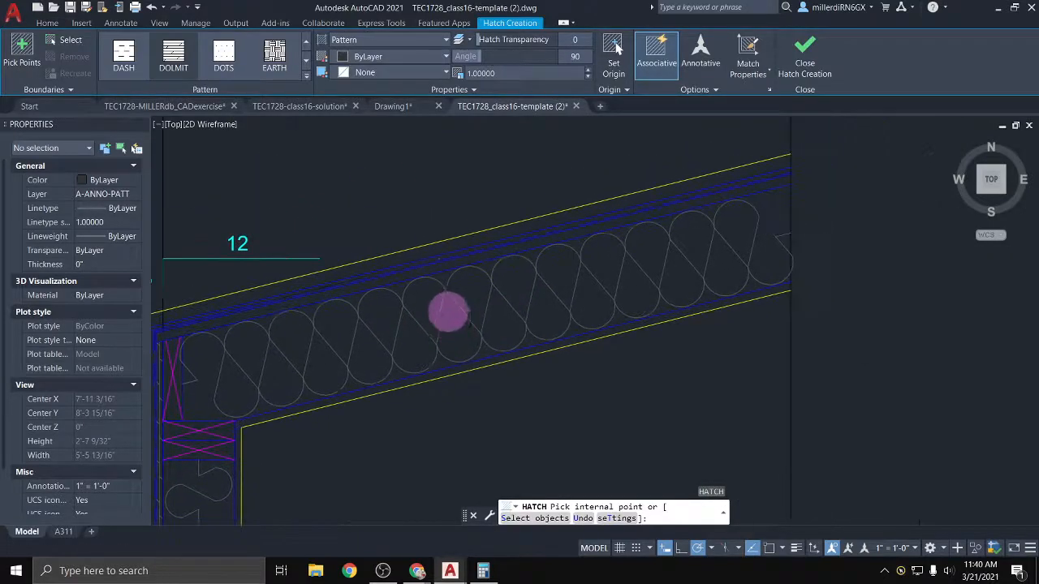
left_click(434, 267)
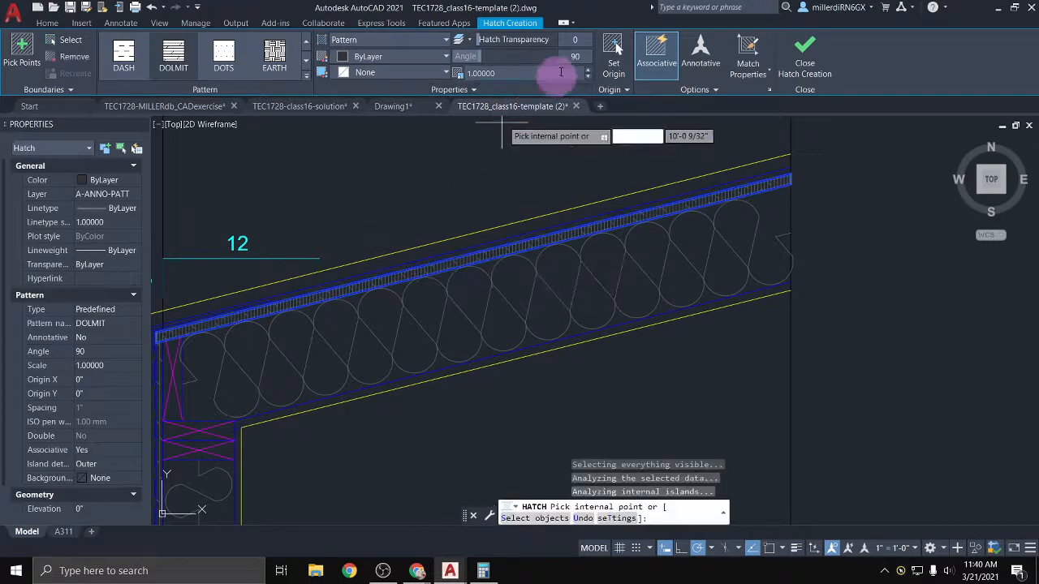
left_click_drag(573, 56, 572, 56)
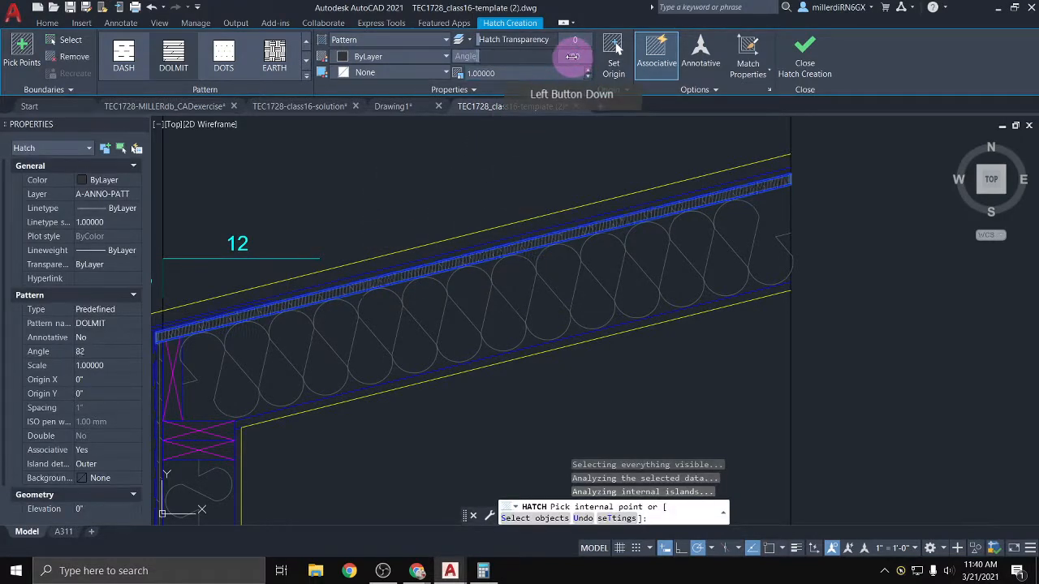
left_click(625, 92)
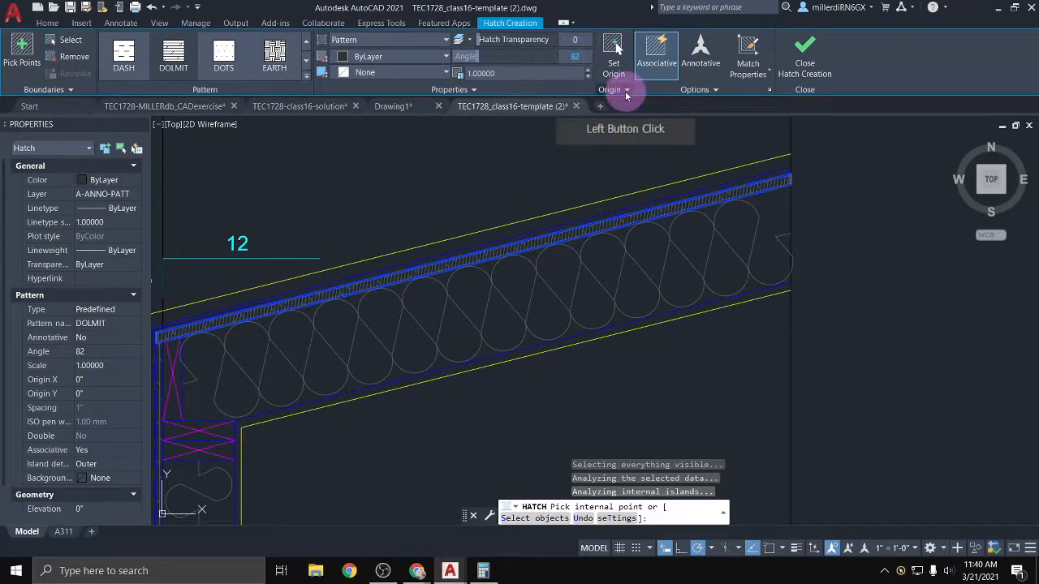
type("14")
key("Return")
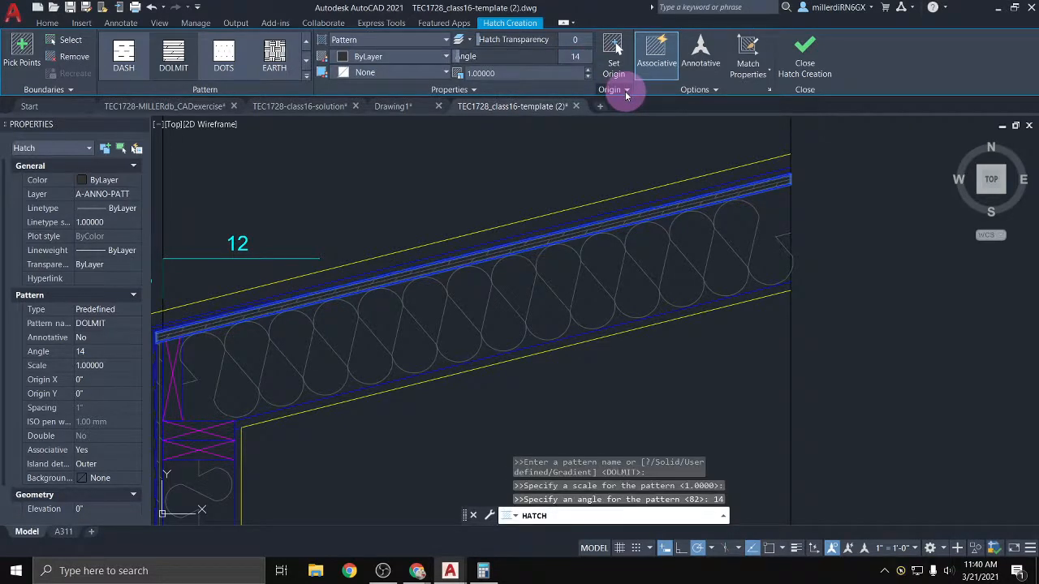
scroll(380, 236, "down", 2)
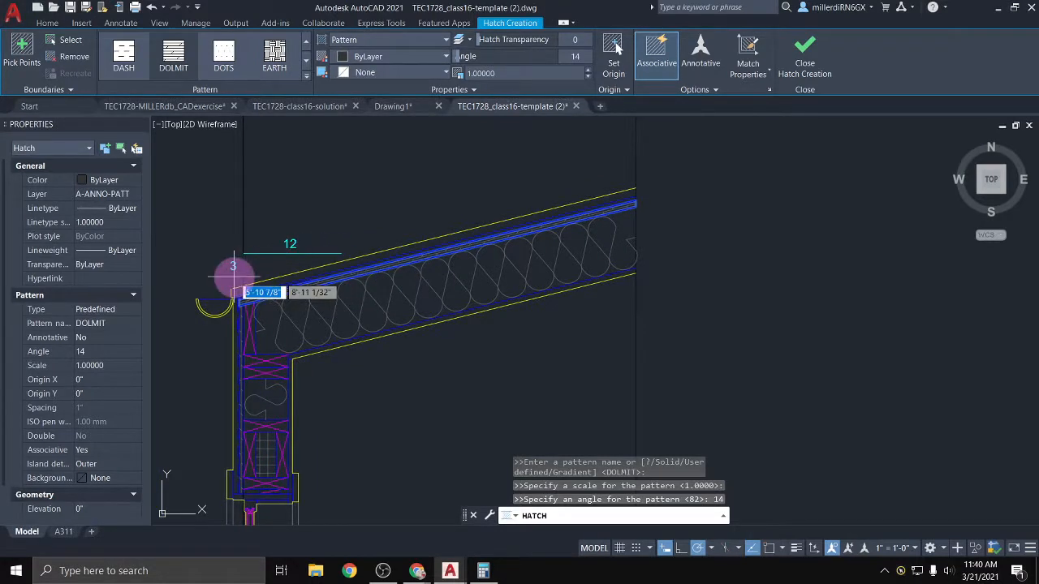
key("Escape")
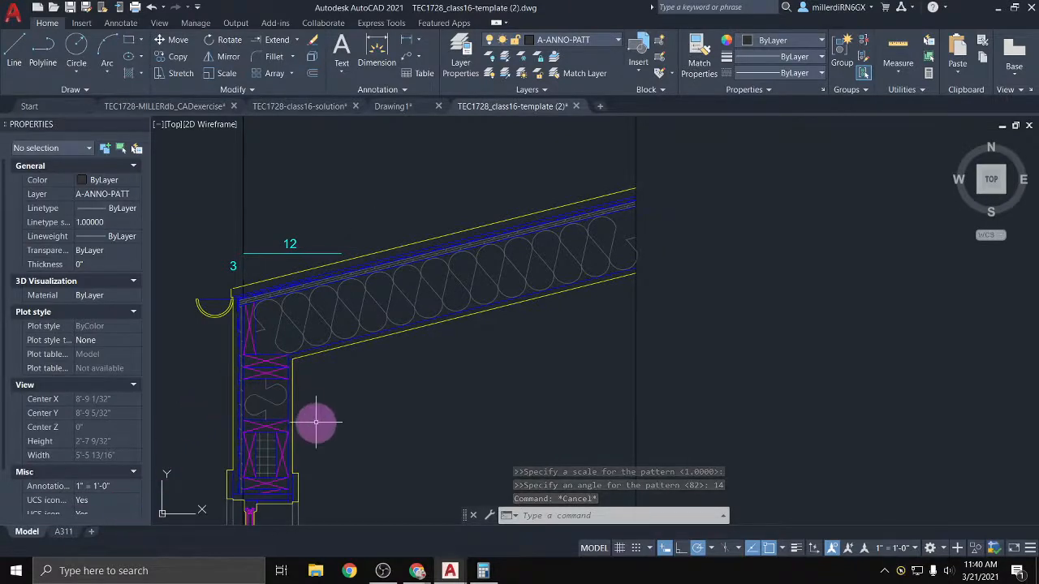
Look up the finish flooring hatch pattern and scale in the wall section PDF in Chrome, and return to the AutoCAD drawing
middle_click_drag(313, 424, 345, 287)
scroll(298, 353, "up", 2)
middle_click_drag(314, 407, 318, 146)
mouse_move(345, 420)
middle_mouse_down()
mouse_move(342, 143)
mouse_move(340, 246)
middle_mouse_up()
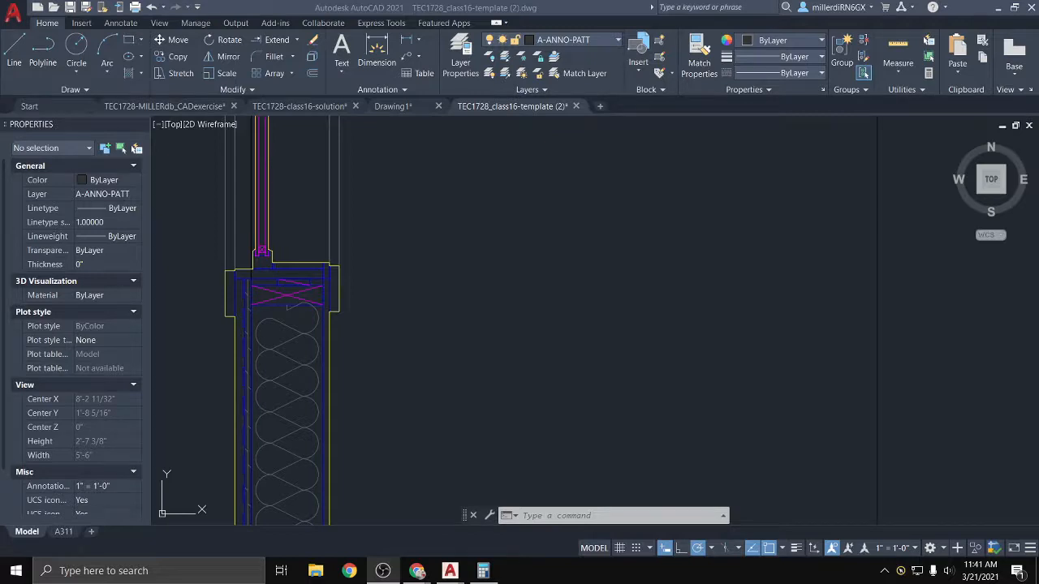
scroll(358, 486, "down", 4)
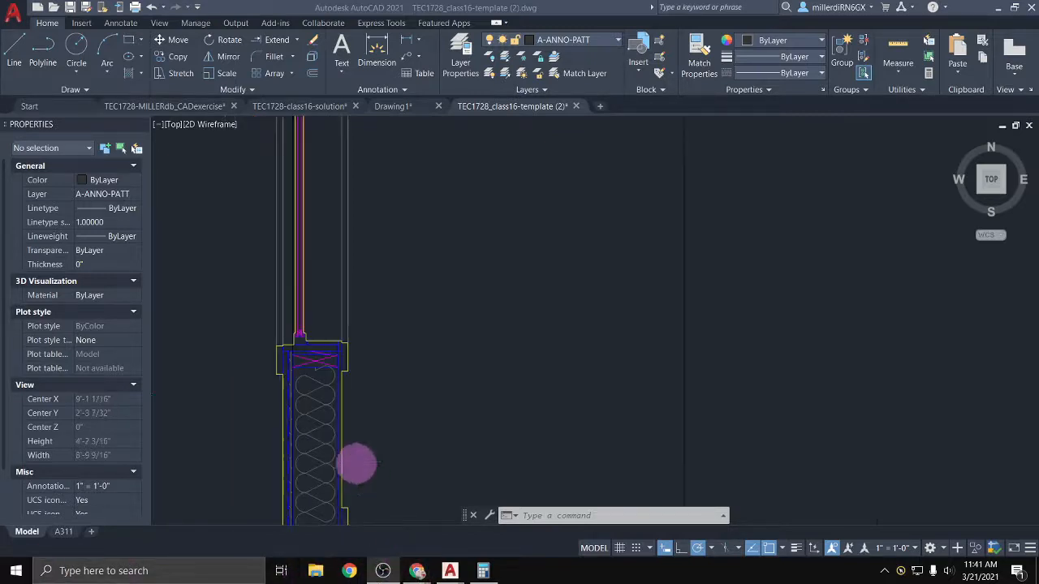
middle_click_drag(379, 442, 359, 313)
scroll(335, 355, "up", 6)
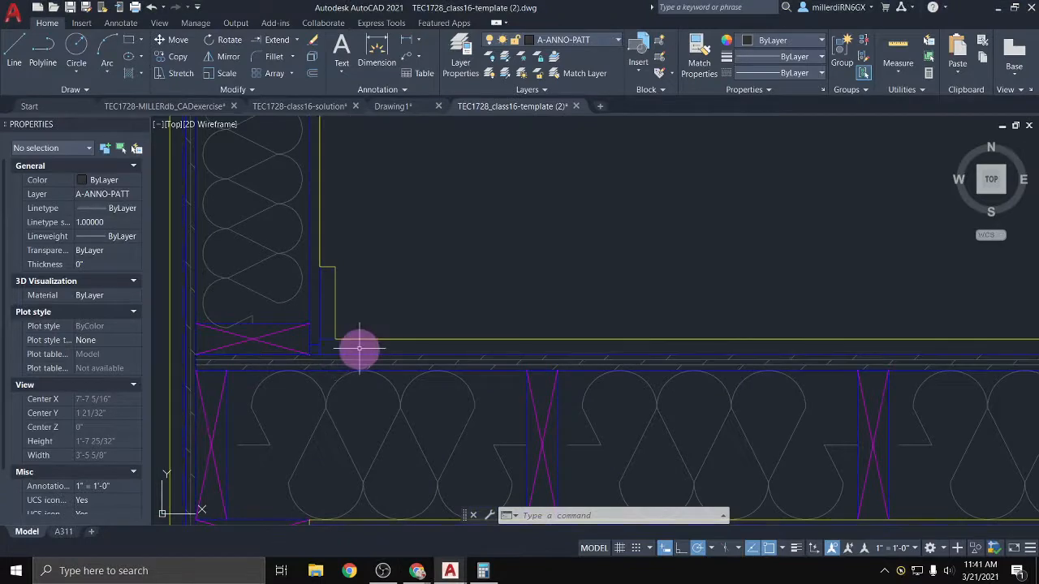
left_click(420, 575)
left_click(460, 520)
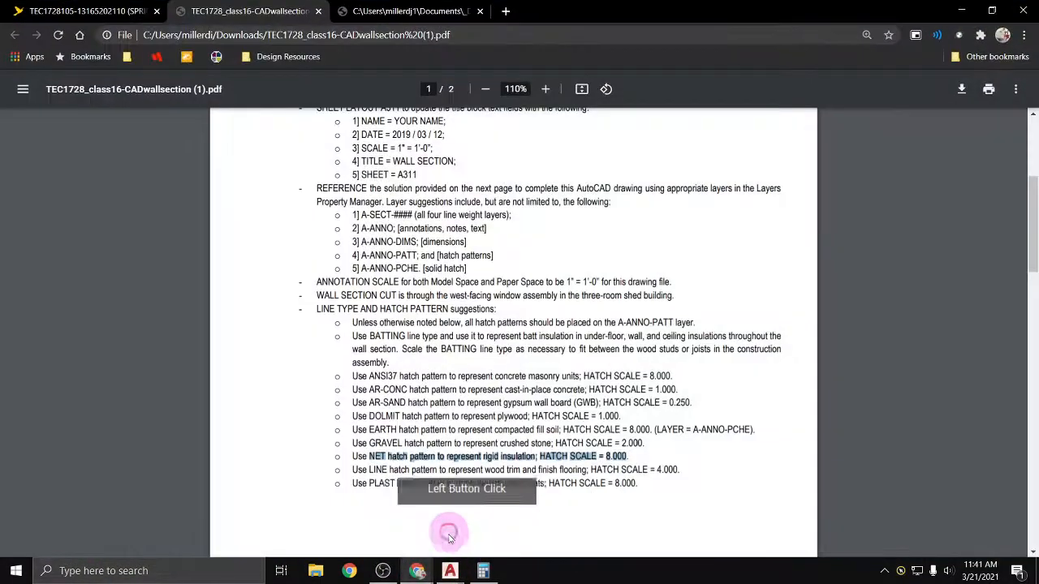
left_click(962, 11)
Hatch the finish flooring above the plywood subfloor with the LINE pattern at an angle of 0 degrees
scroll(452, 308, "up", 2)
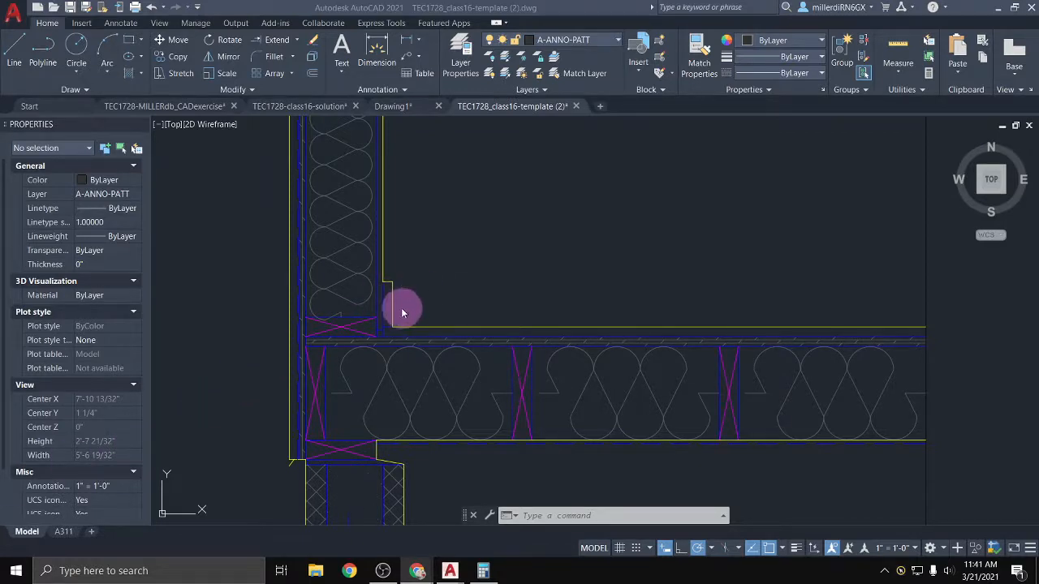
left_click(422, 338)
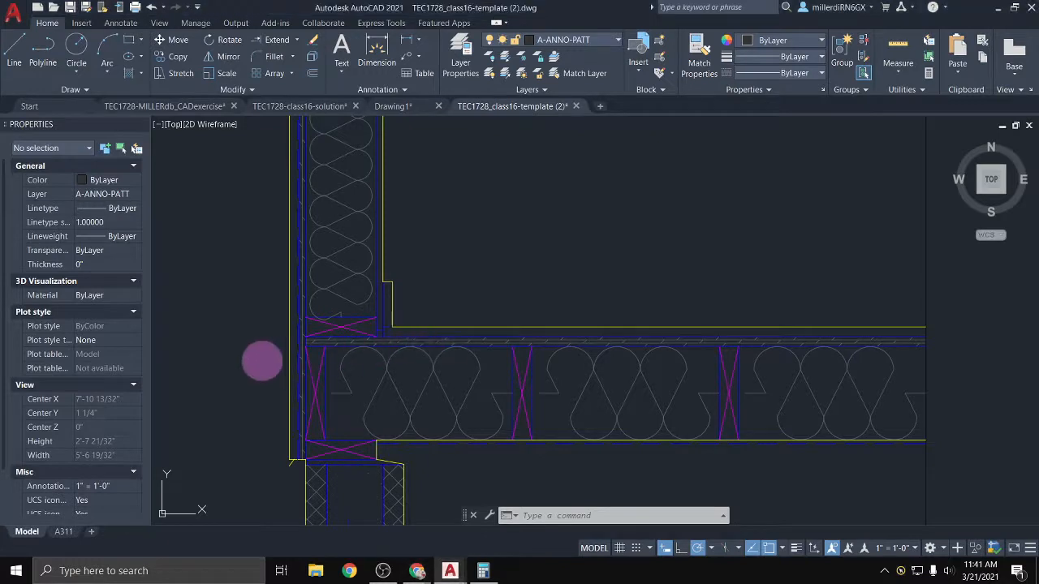
middle_click_drag(365, 350, 195, 354)
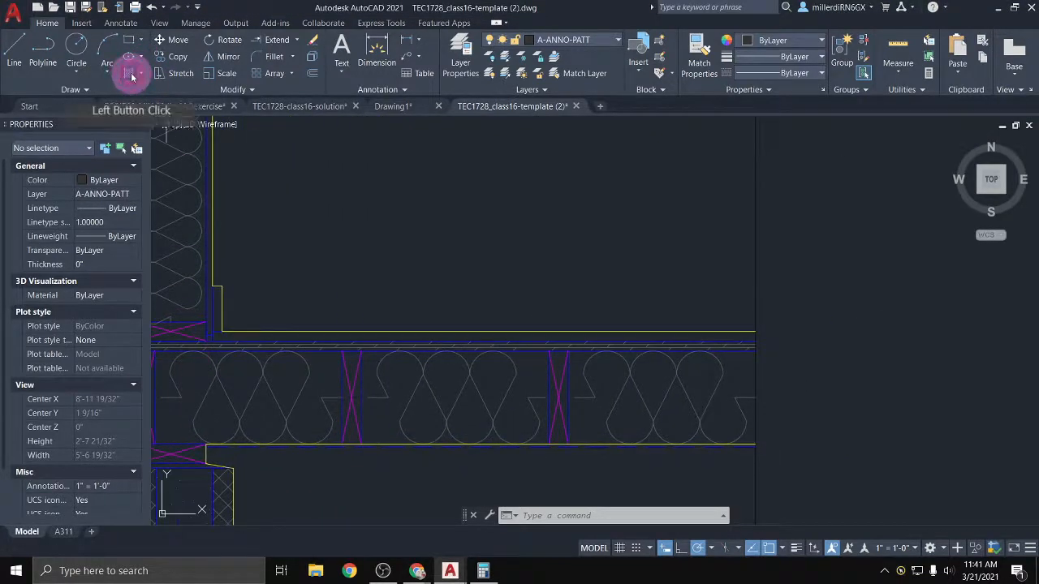
left_click(132, 76)
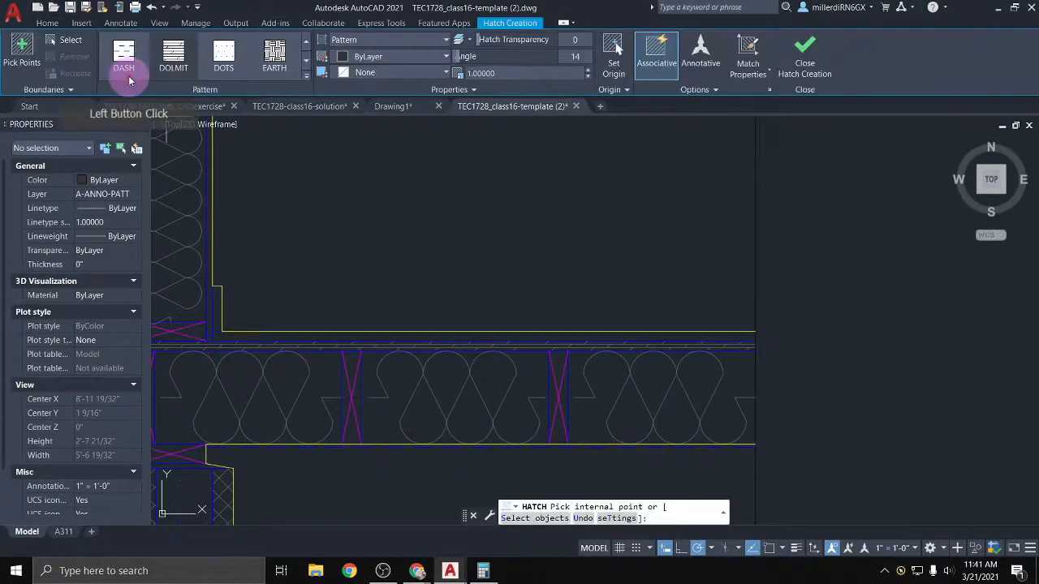
left_click(305, 75)
scroll(128, 118, "down", 6)
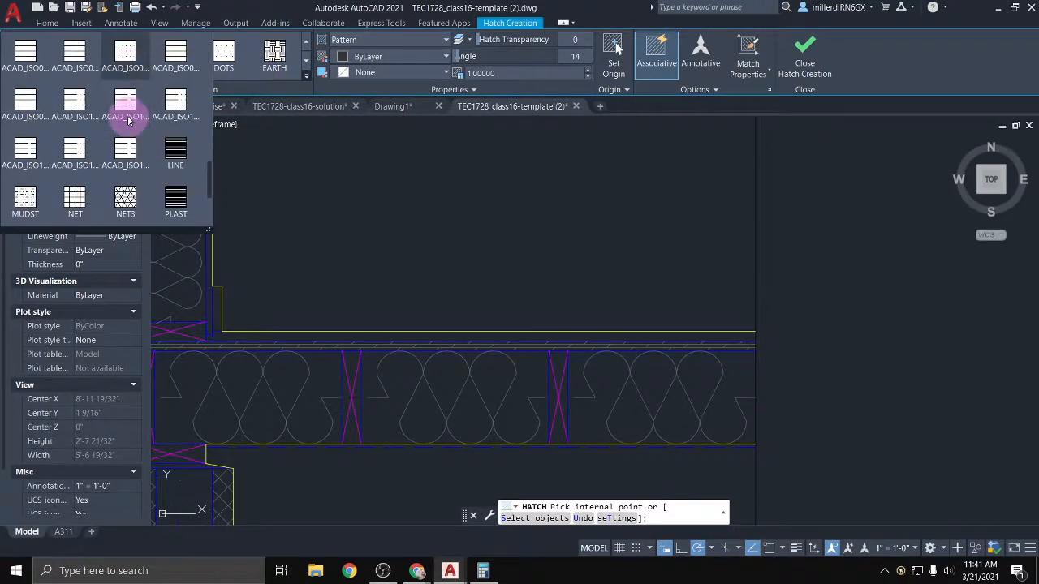
left_click(179, 150)
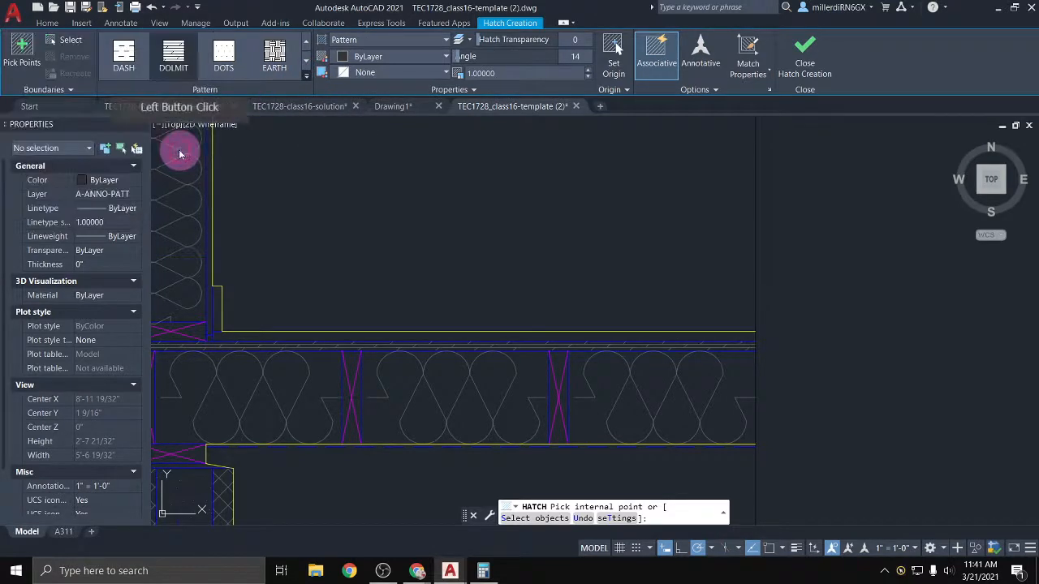
left_click(255, 335)
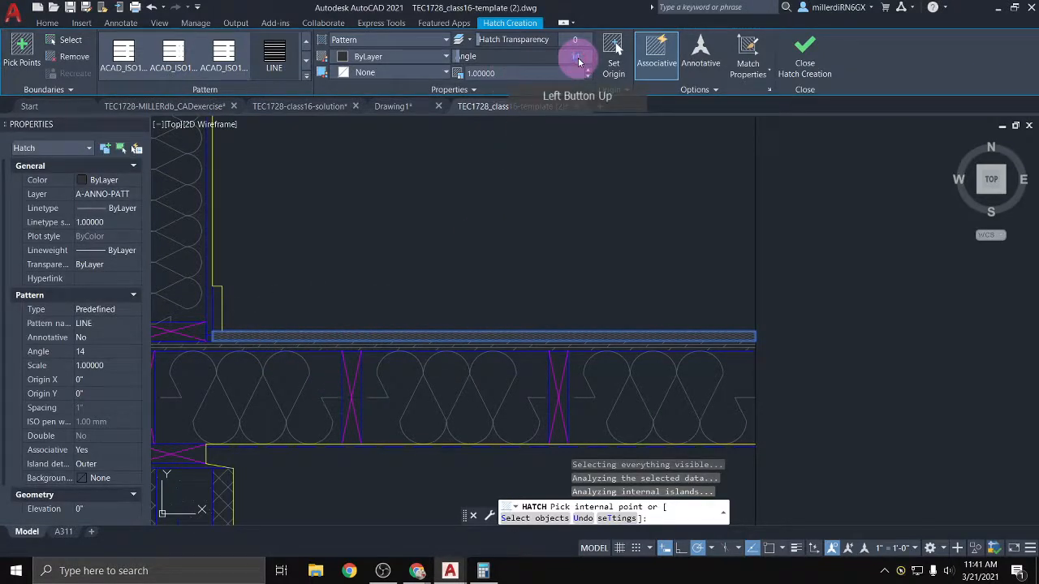
key("Return")
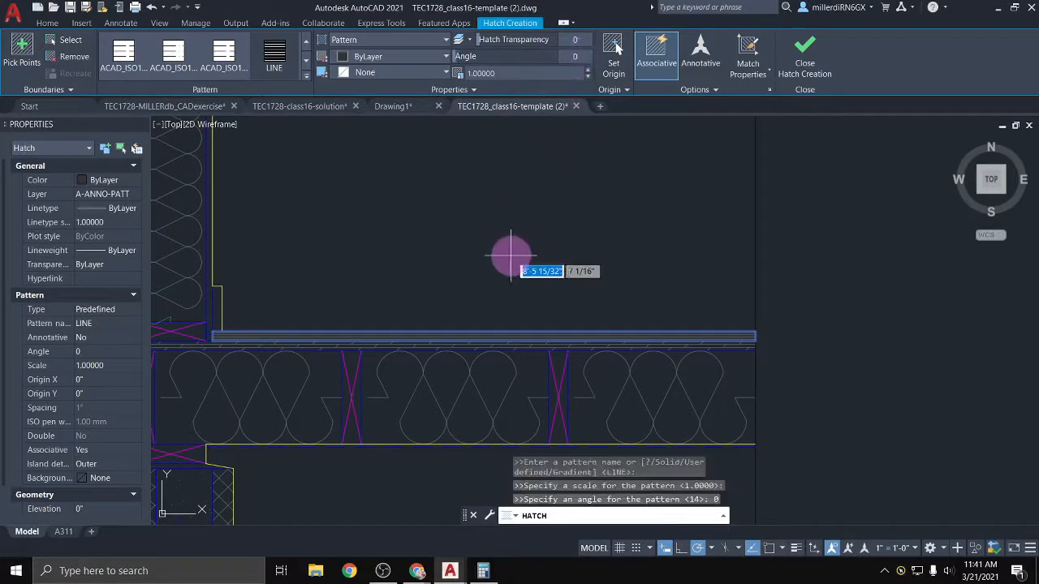
key("Escape")
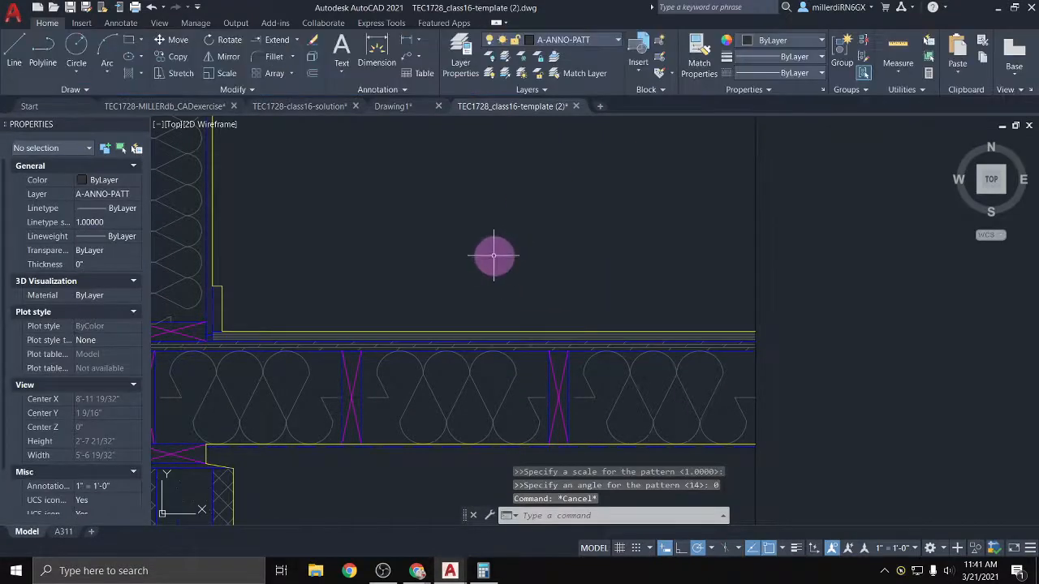
Hatch the baseboard and the interior and exterior window sill trim with the LINE pattern at a scale of 4
left_click(128, 75)
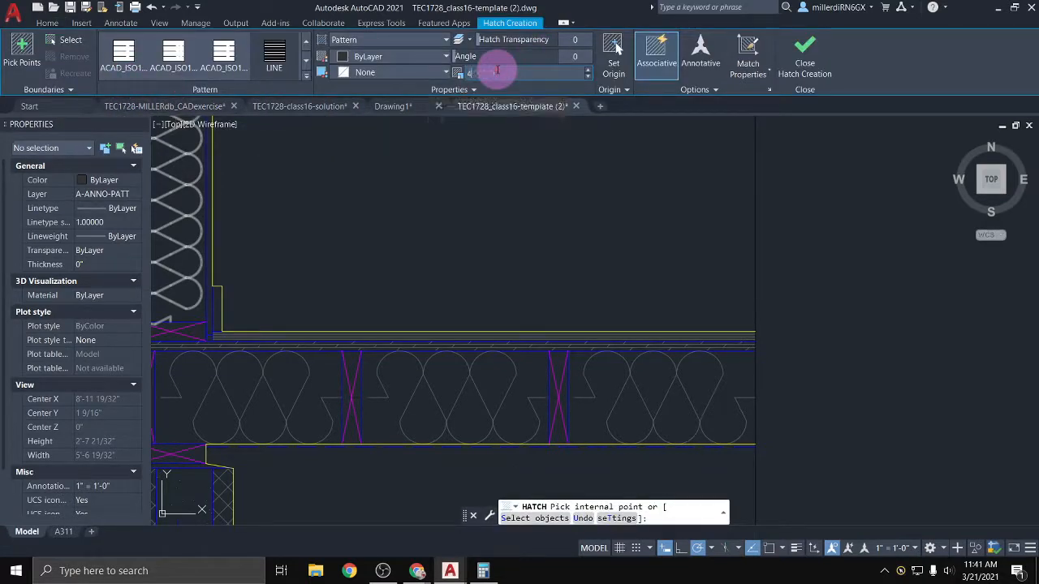
left_click(218, 303)
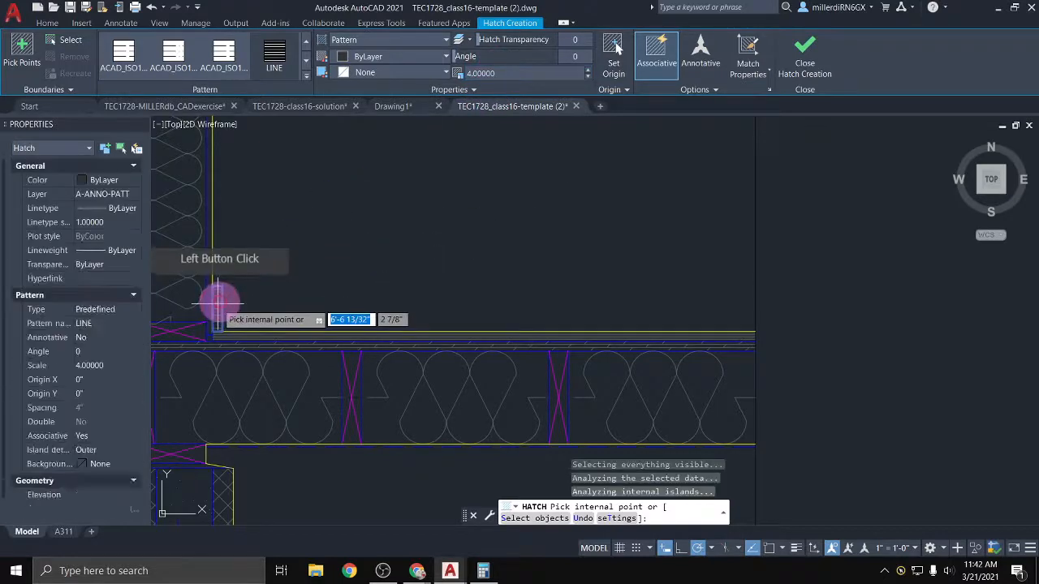
middle_click_drag(242, 266, 353, 439)
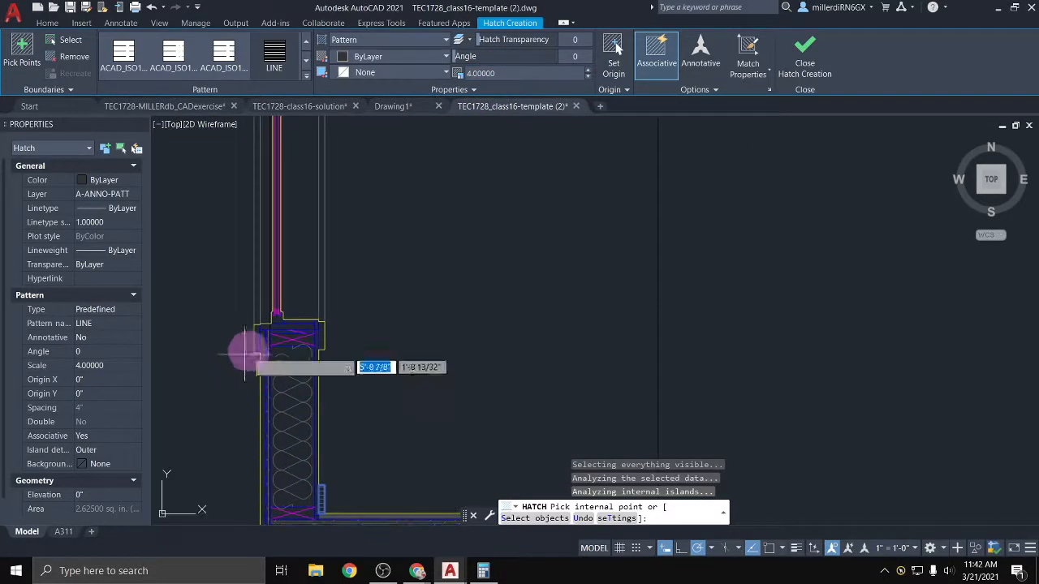
left_click(290, 329)
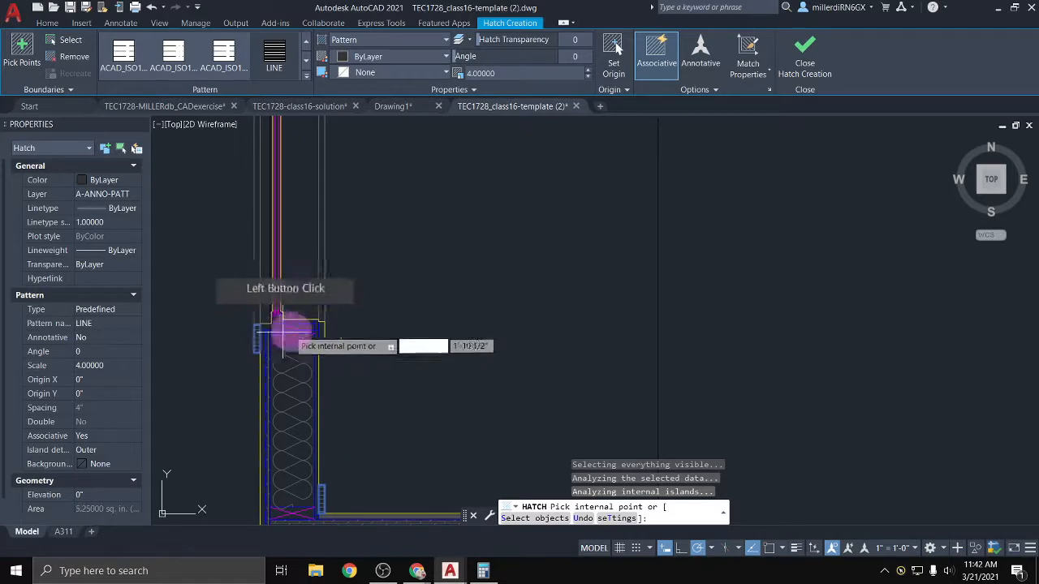
left_click(324, 331)
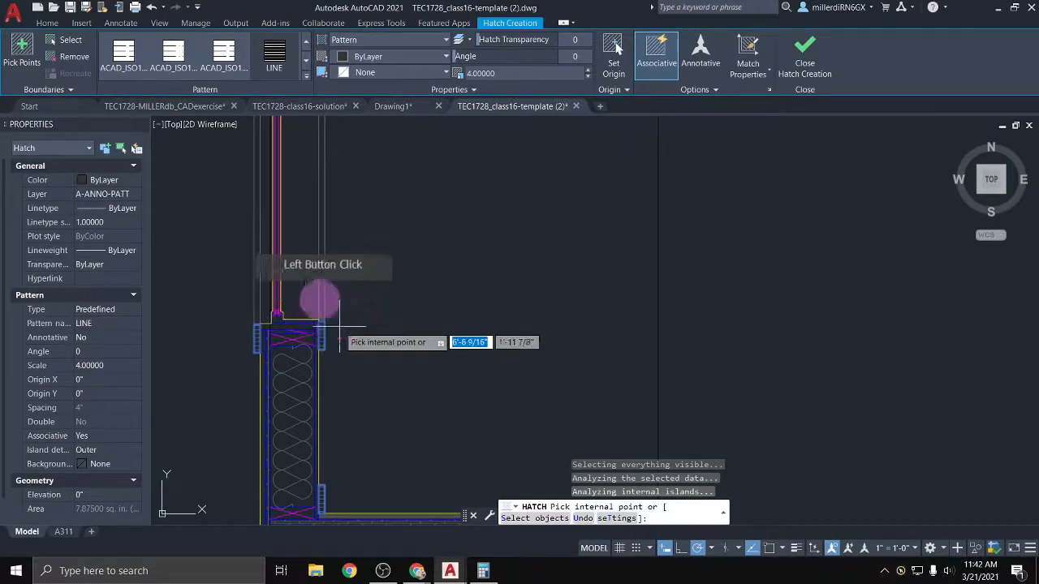
Add the exterior and interior trim at the window head to the LINE hatch and finish it
middle_click_drag(301, 206, 298, 465)
middle_click_drag(262, 165, 260, 251)
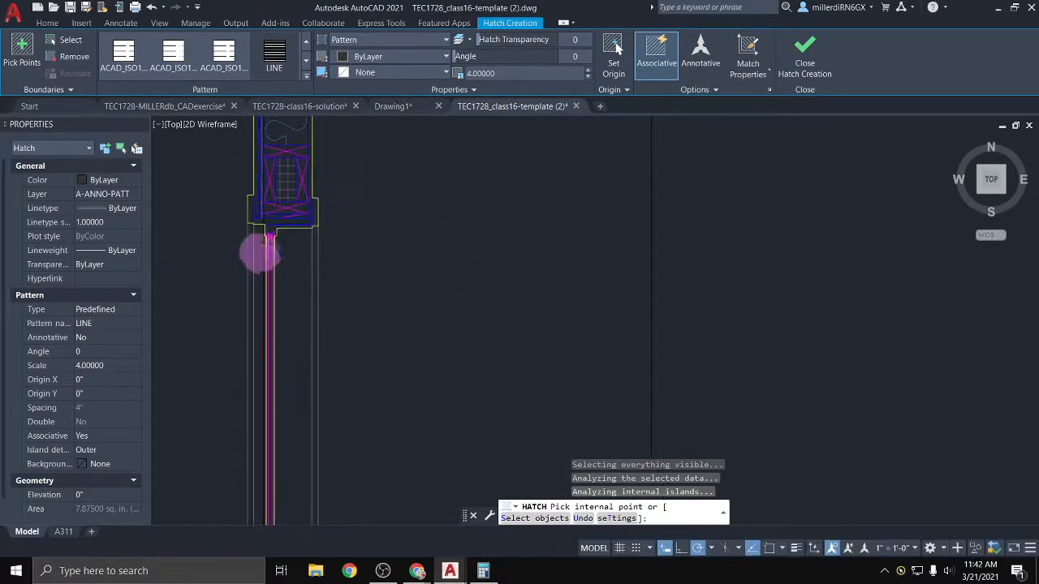
left_click(301, 205)
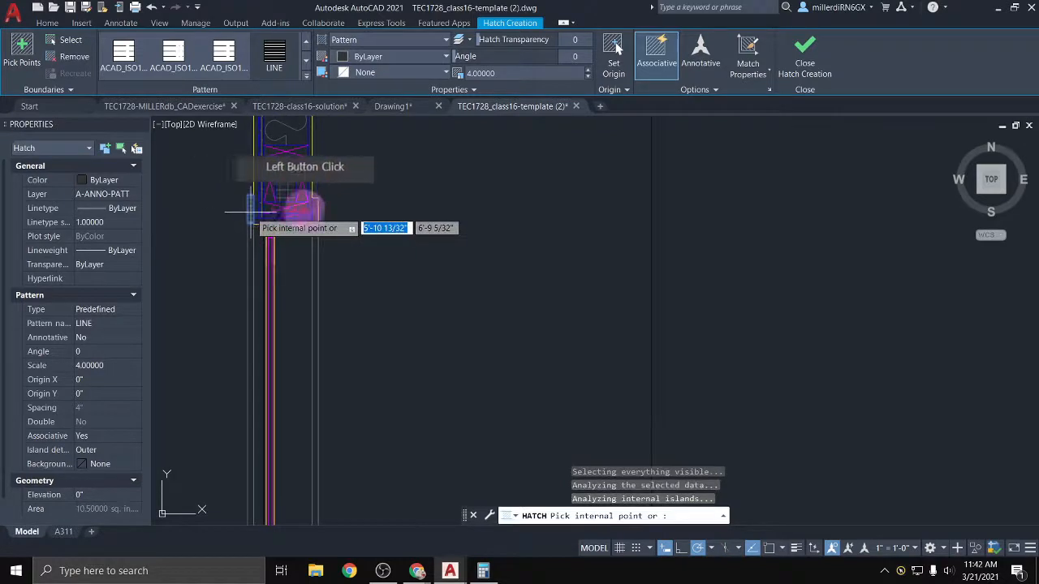
left_click(310, 217)
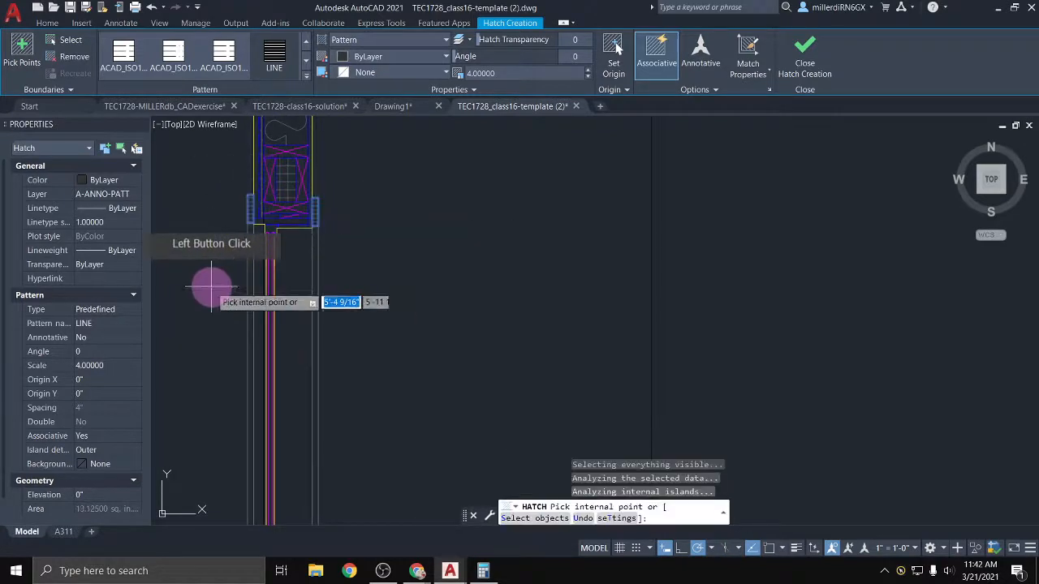
scroll(209, 294, "down", 2)
middle_click_drag(242, 217, 244, 264)
scroll(241, 241, "up", 4)
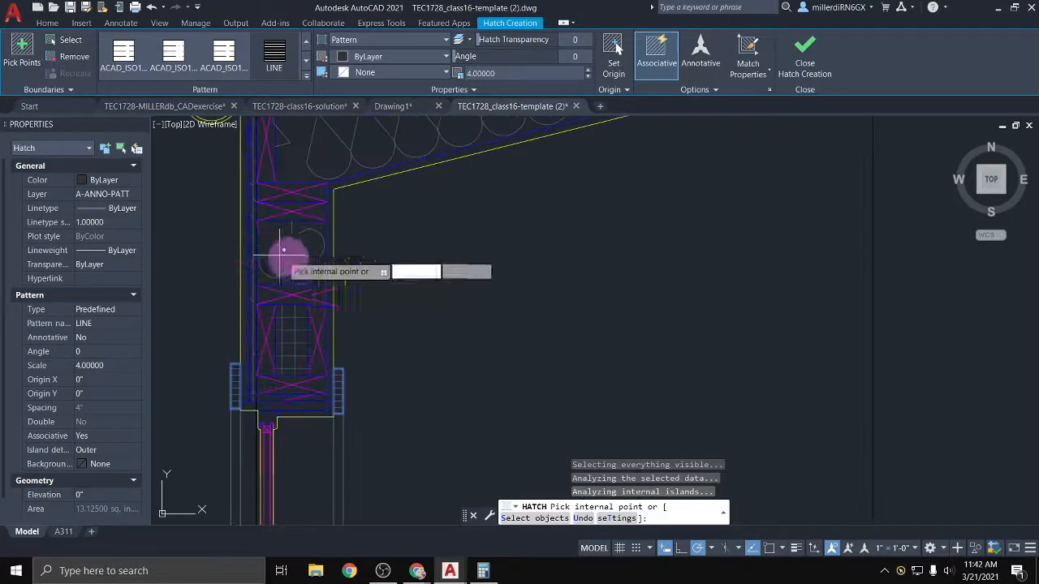
middle_click_drag(329, 243, 295, 376)
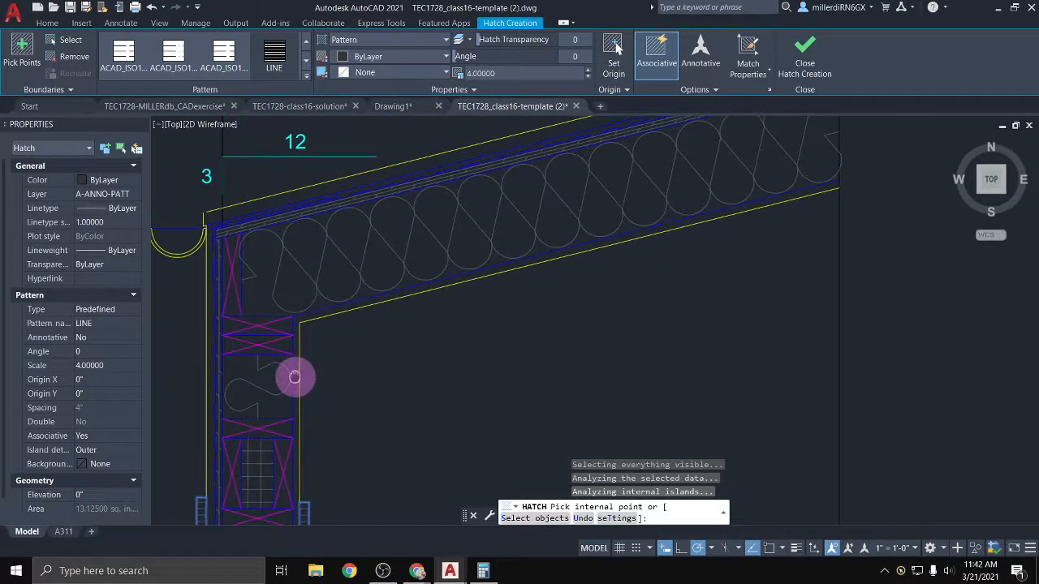
scroll(349, 394, "down", 4)
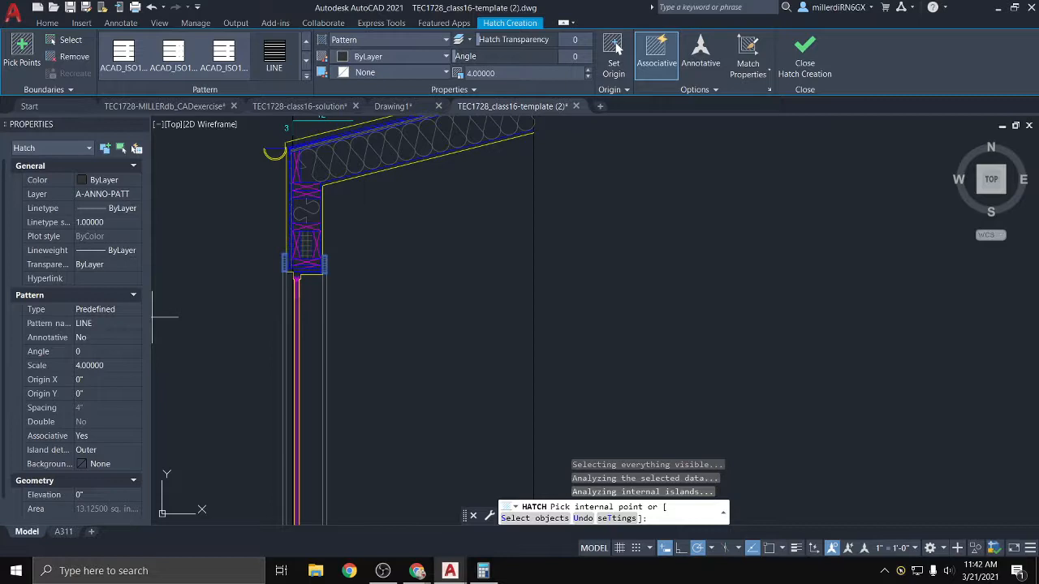
scroll(301, 413, "down", 6)
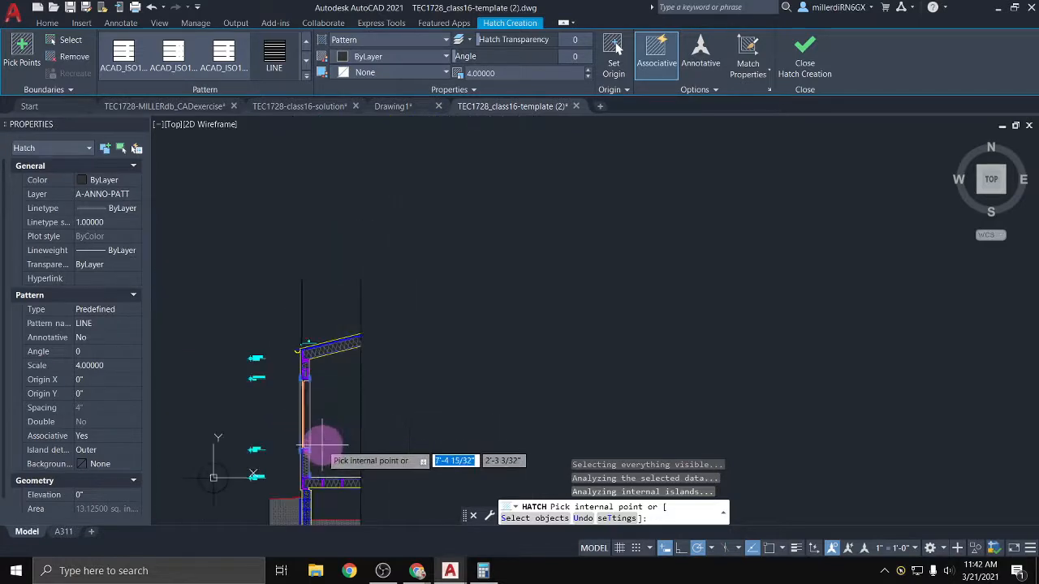
scroll(323, 329, "up", 5)
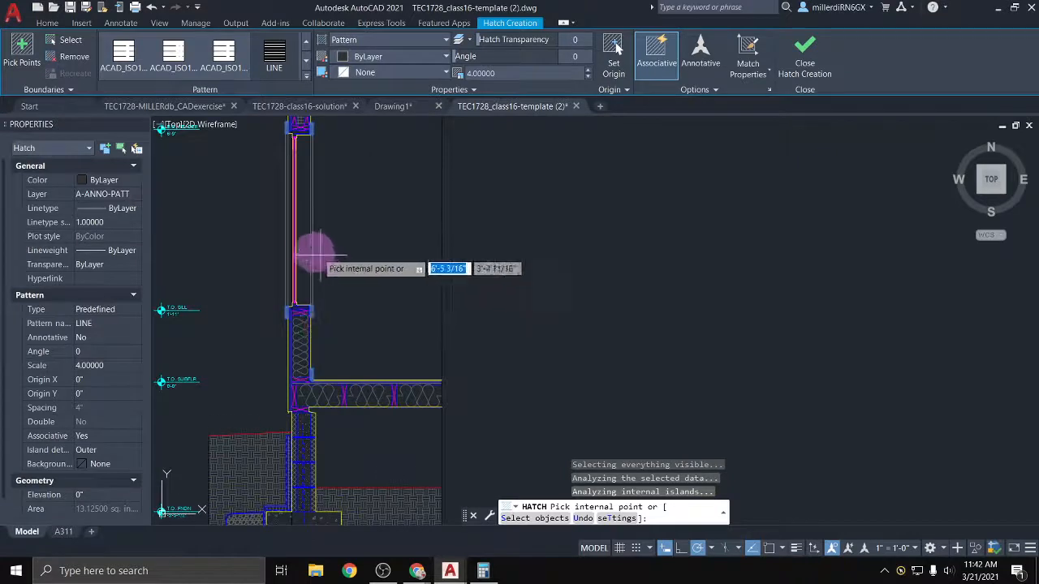
key("Escape")
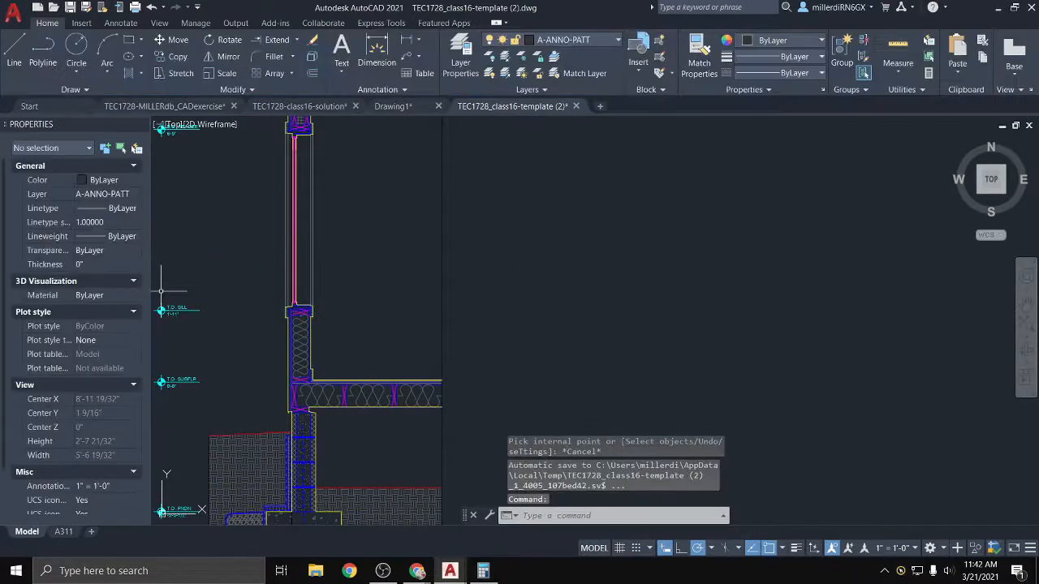
Look up the gypsum wall board hatch pattern and scale in the wall section PDF in Chrome, and return to the AutoCAD drawing
left_click(205, 490)
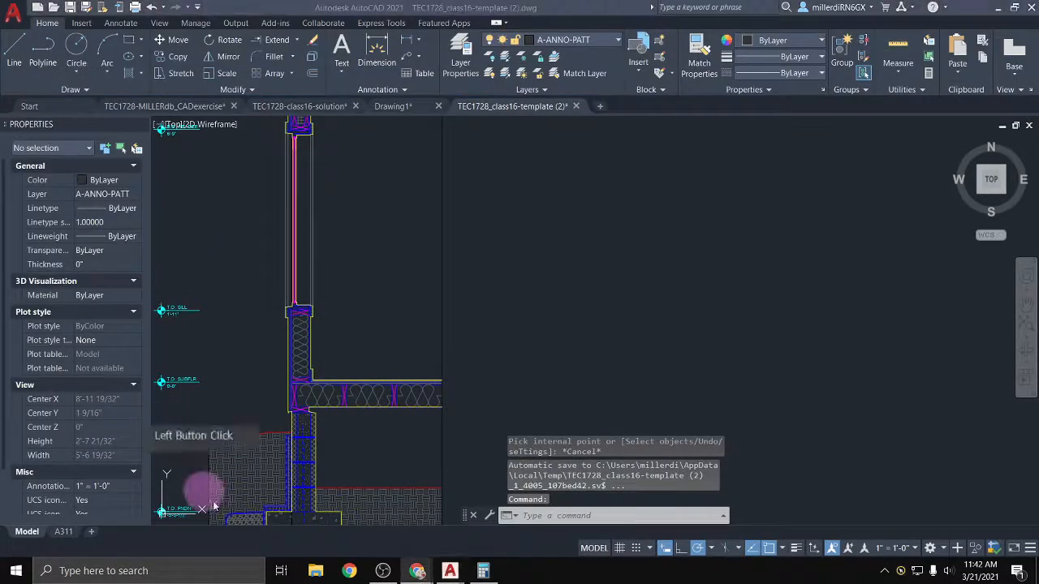
left_click(453, 572)
left_click(421, 576)
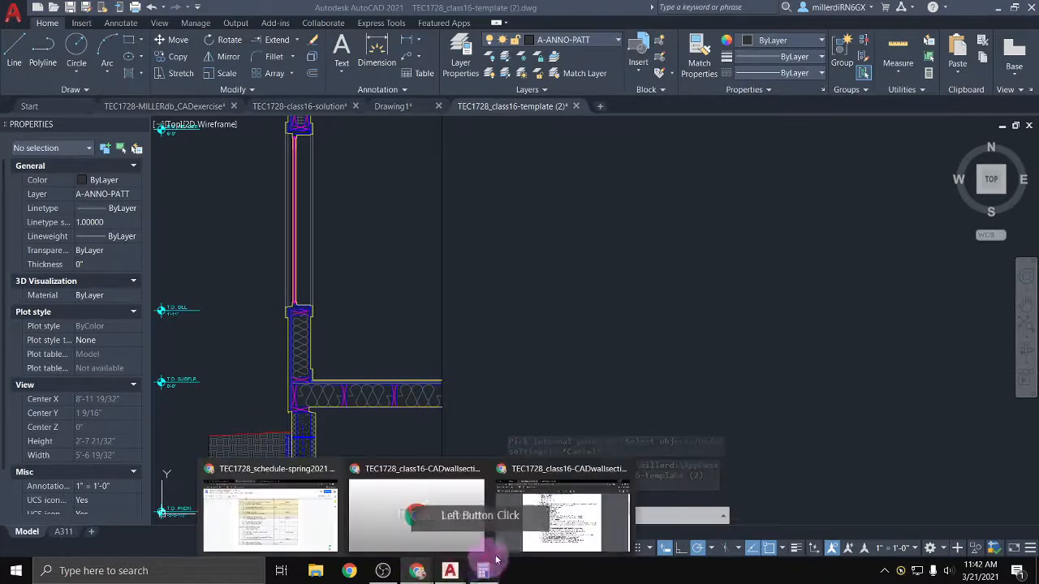
left_click(560, 536)
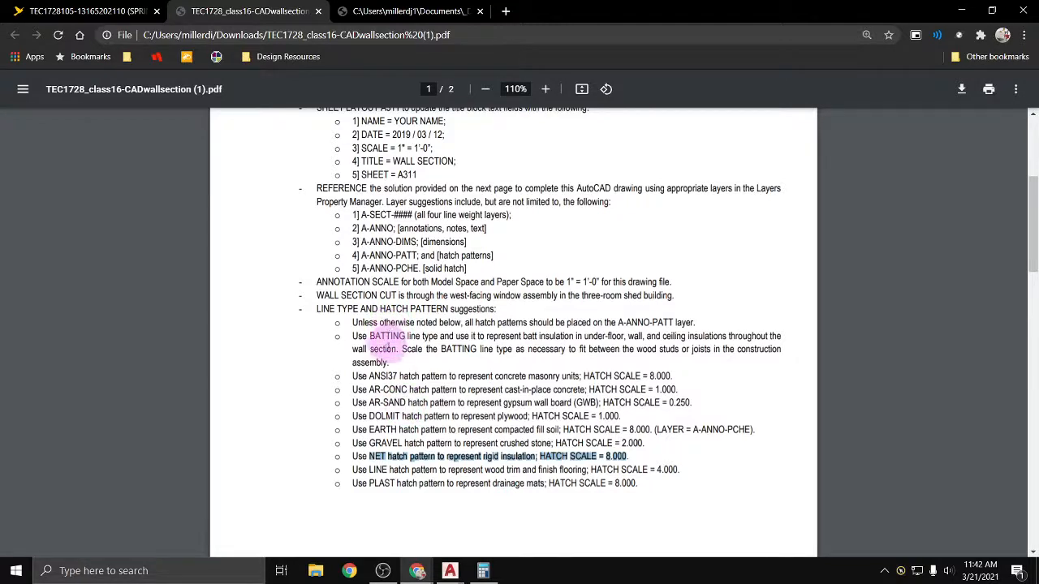
left_click_drag(421, 376, 599, 376)
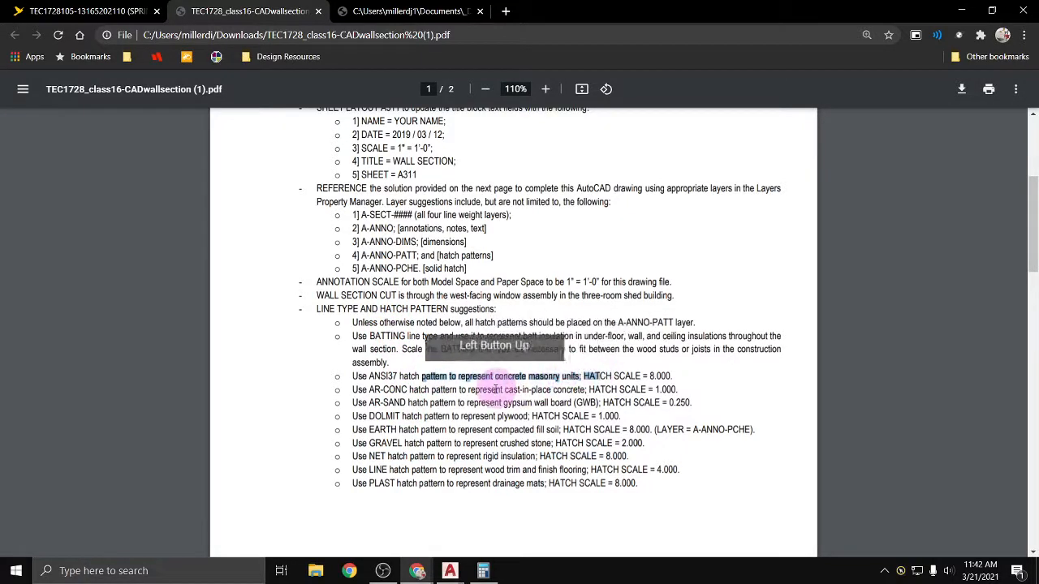
left_click_drag(505, 390, 606, 389)
mouse_move(369, 403)
left_mouse_down()
mouse_move(558, 392)
mouse_move(691, 402)
left_mouse_up()
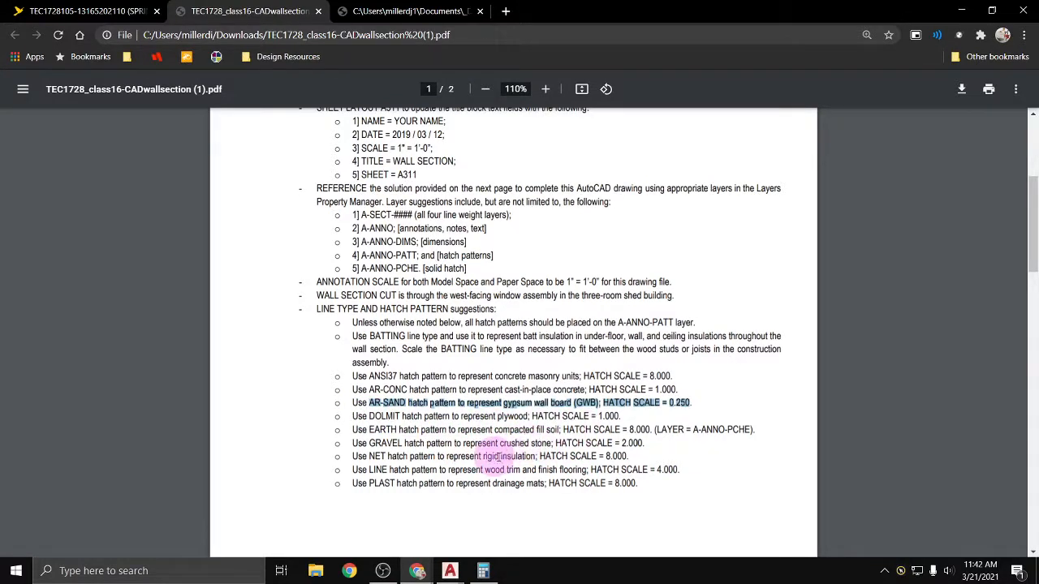
left_click_drag(485, 471, 587, 471)
left_click_drag(463, 485, 550, 487)
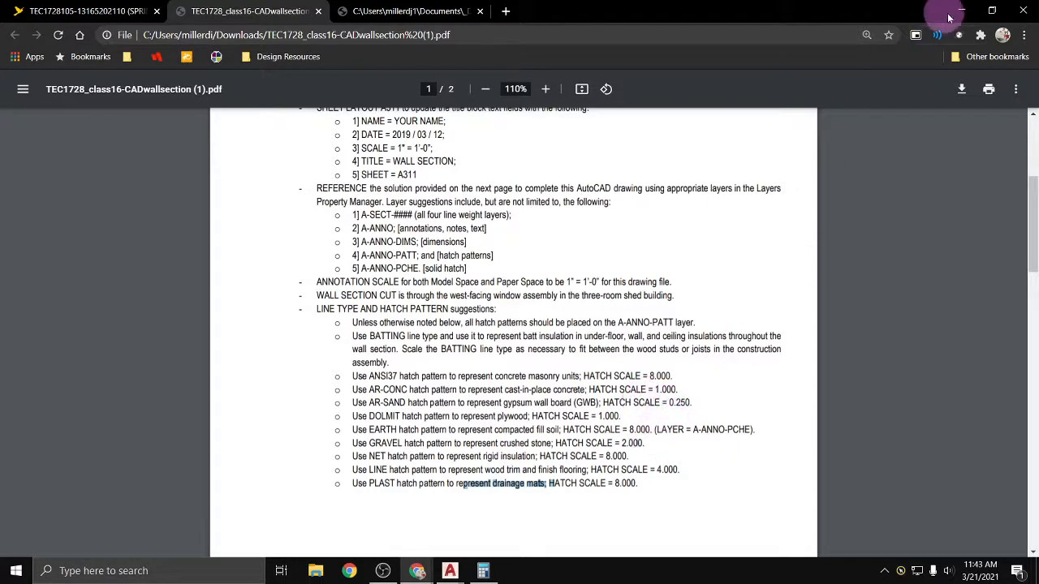
left_click(960, 11)
left_click(488, 288)
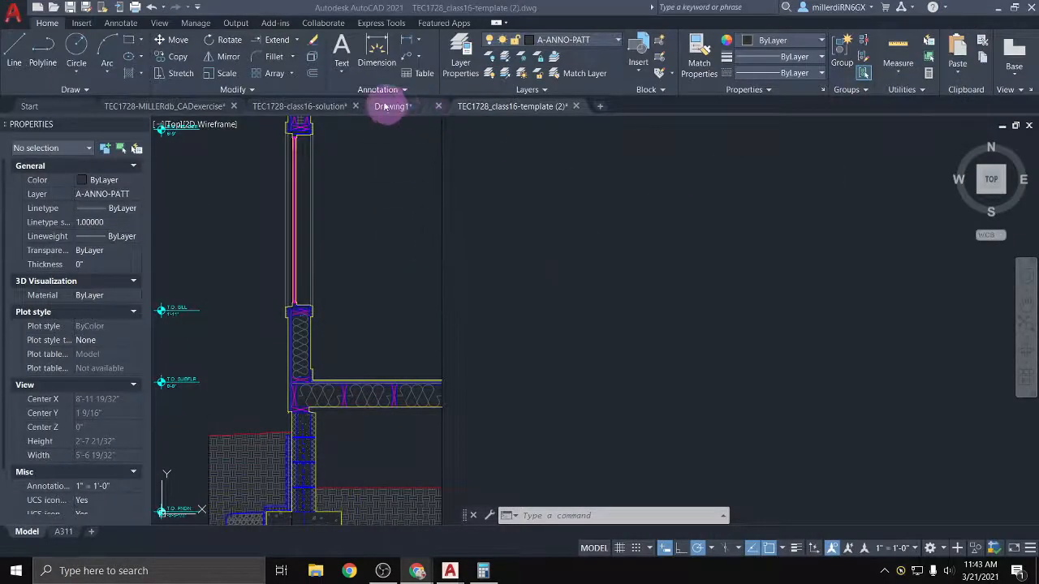
Hatch the gypsum wall board on the interior face of the wall below the window with AR-SAND at a scale of 0.25
left_click(129, 74)
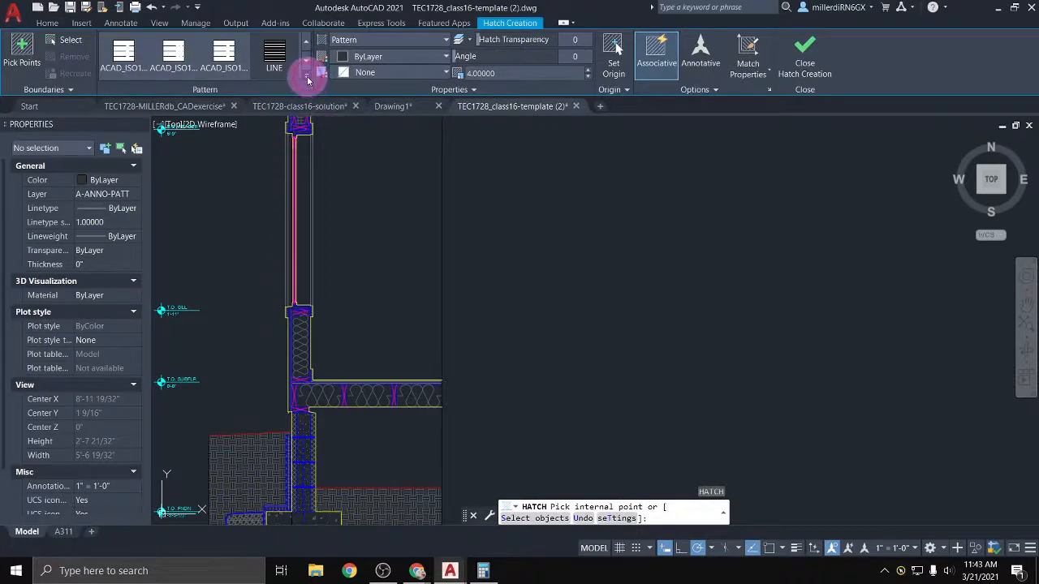
left_click(307, 77)
scroll(118, 151, "down", 5)
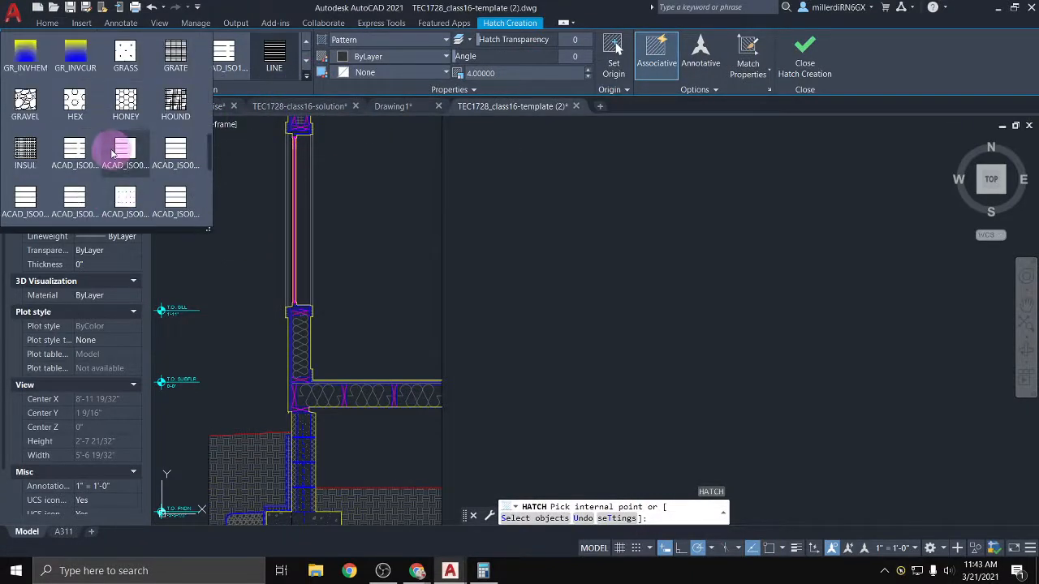
scroll(112, 152, "up", 5)
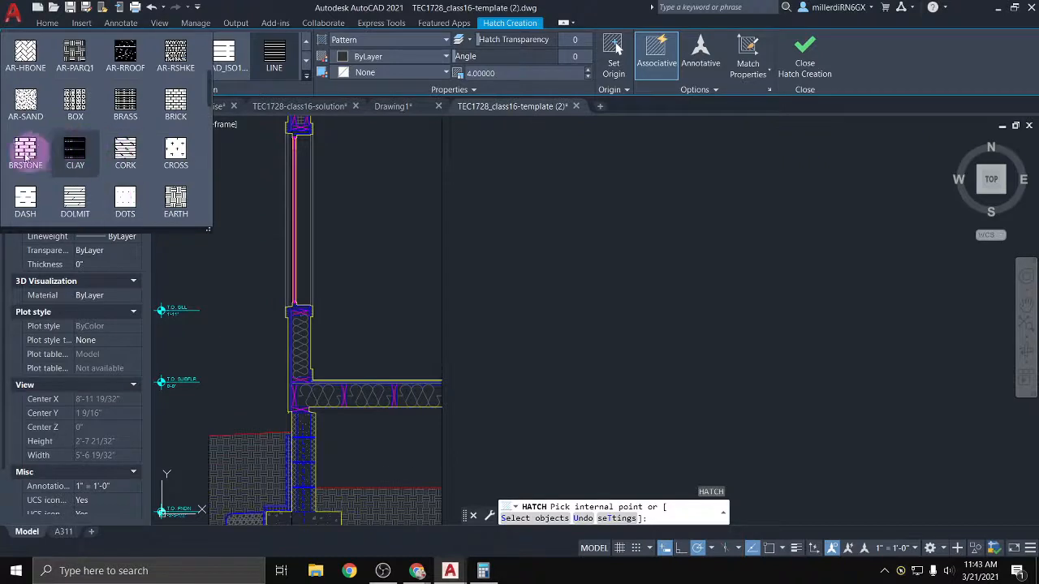
left_click(20, 97)
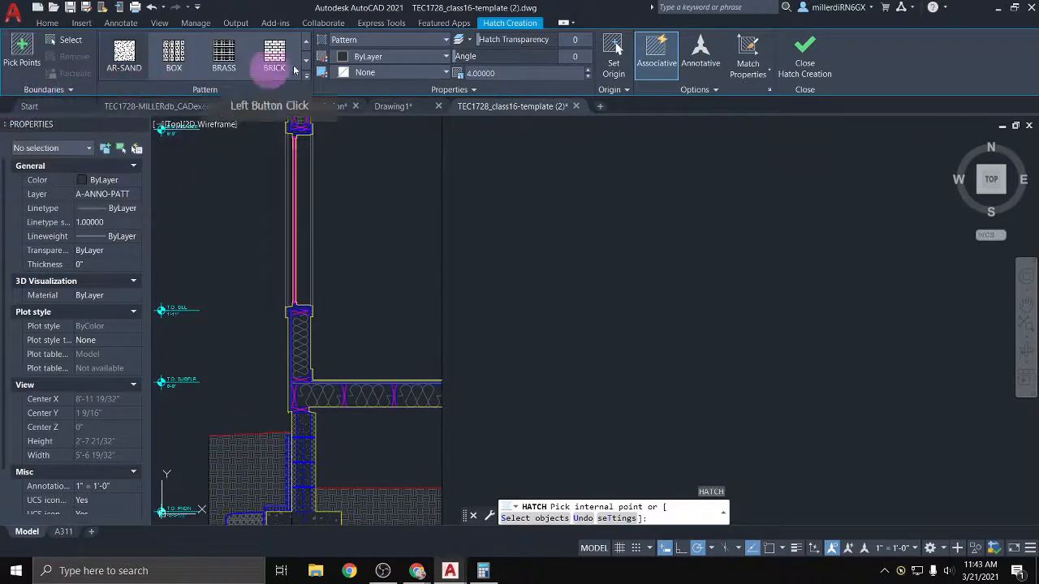
left_click(510, 72)
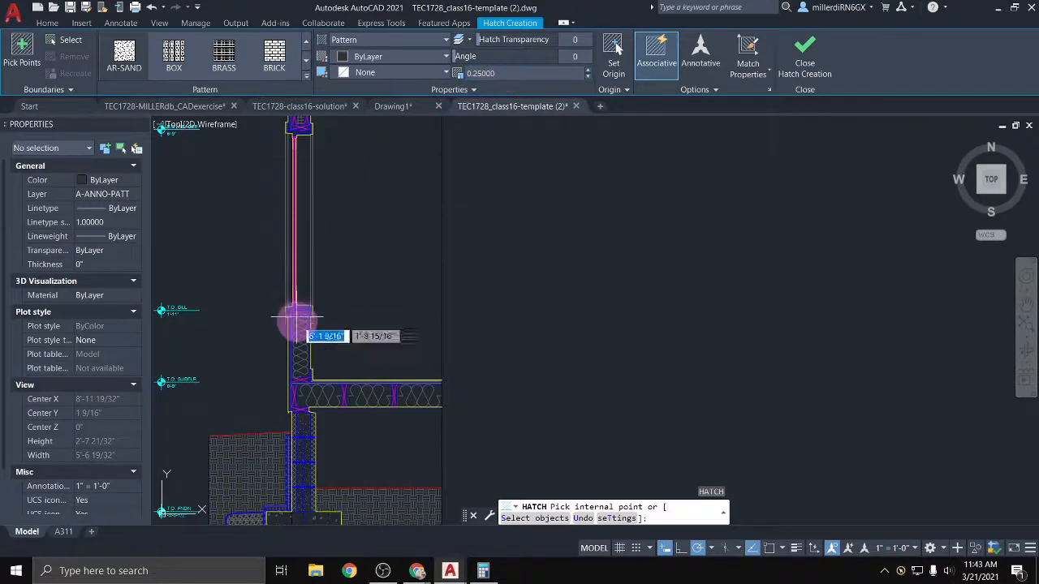
scroll(329, 361, "up", 5)
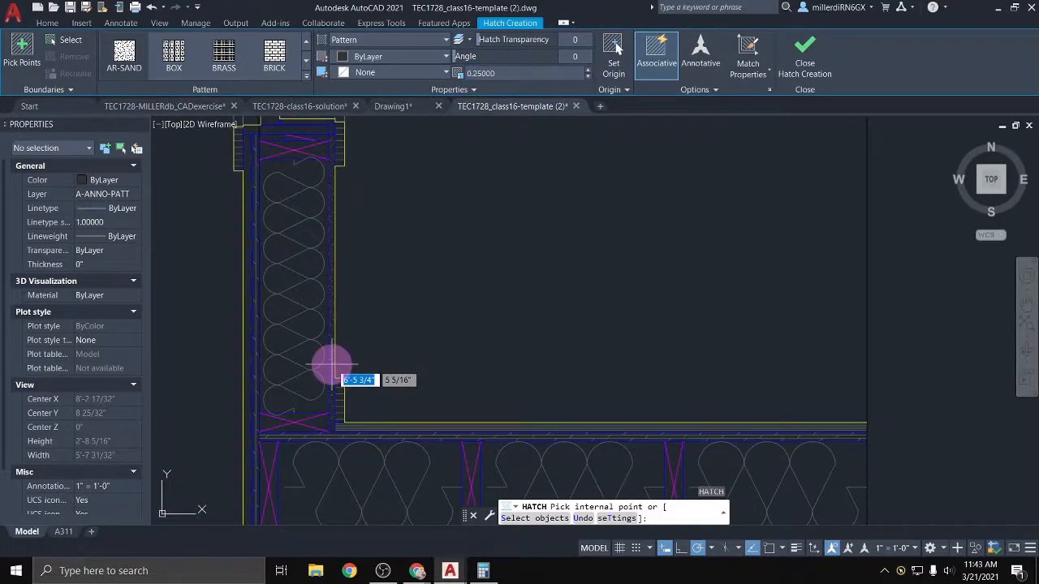
left_click(331, 365)
Add the interior gypsum board above the window and along the sloped ceiling to the AR-SAND hatch at scale 0.25 and finish it
scroll(395, 185, "down", 3)
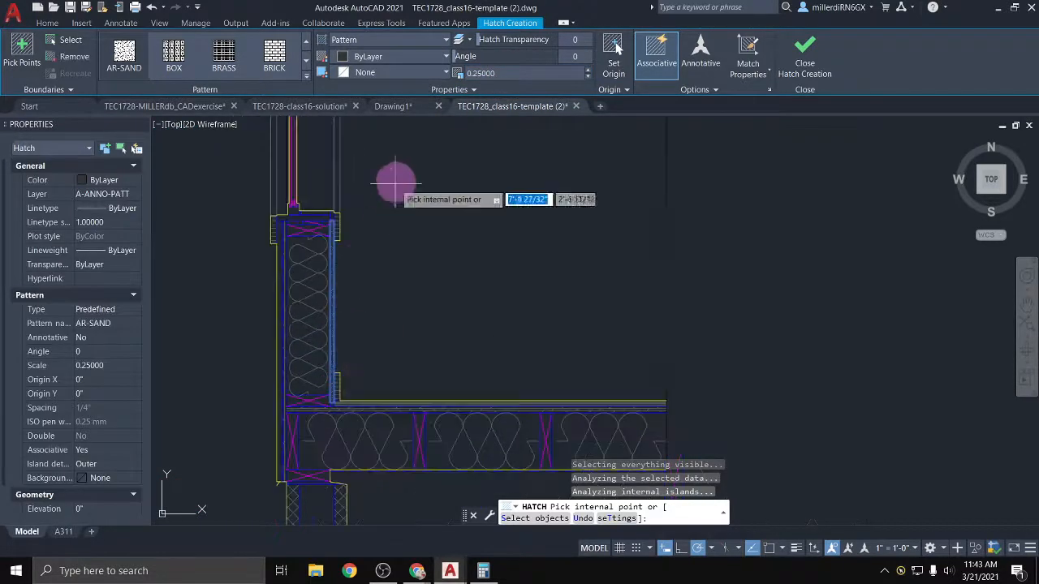
middle_click_drag(395, 185, 396, 352)
middle_click_drag(308, 163, 301, 463)
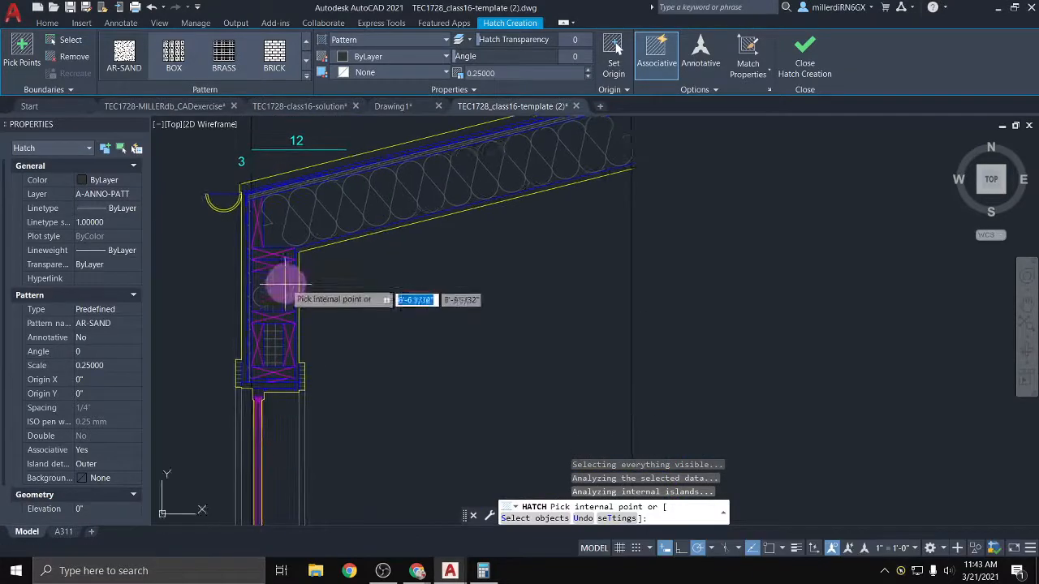
scroll(301, 265, "up", 2)
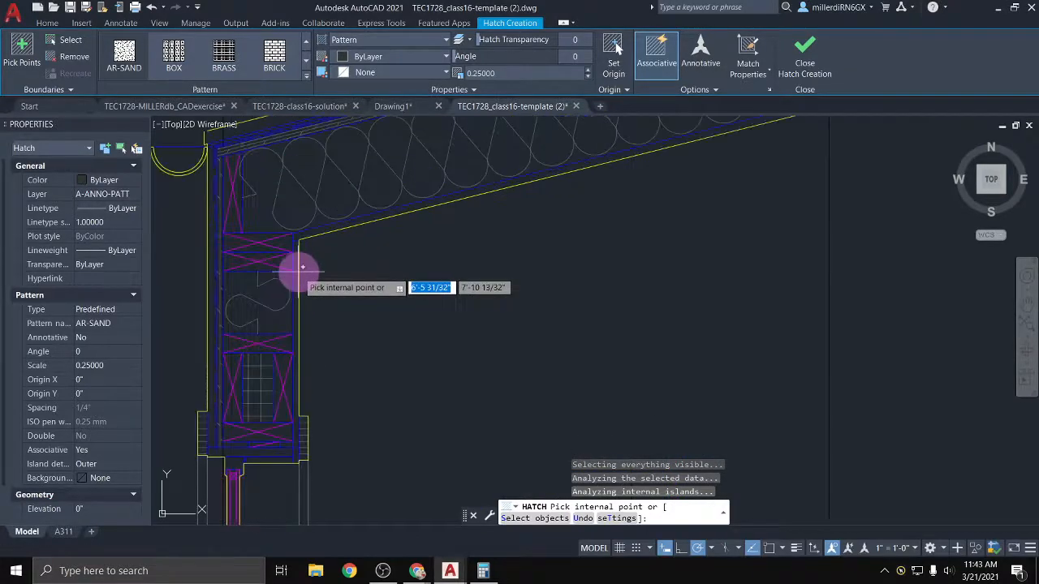
left_click(297, 259)
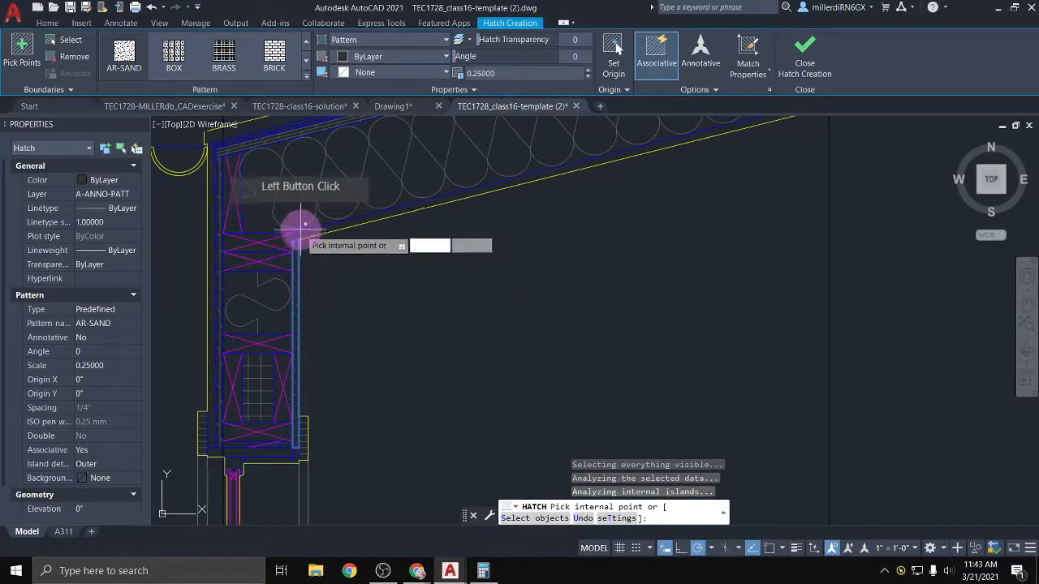
left_click(305, 235)
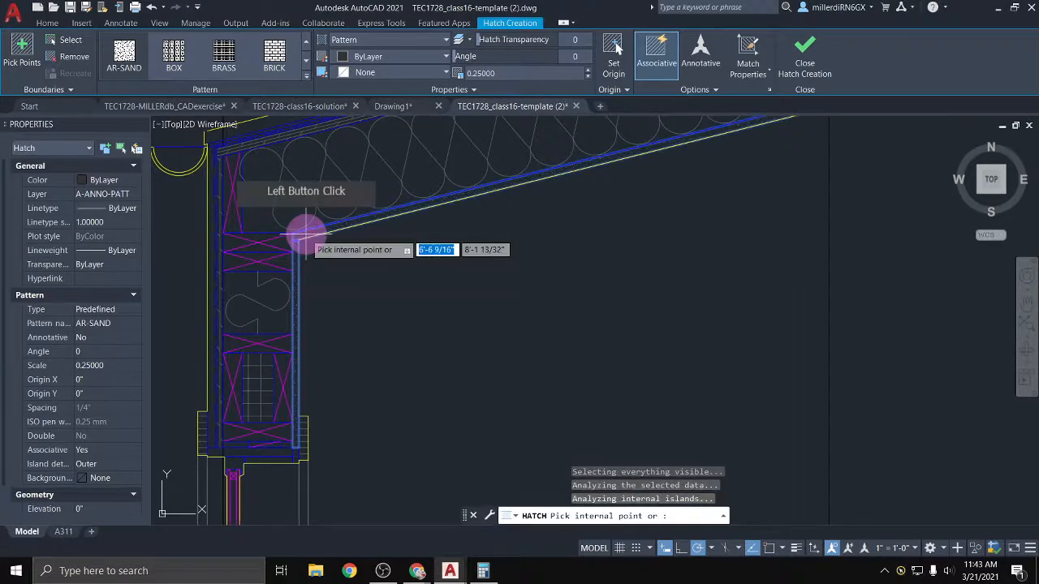
scroll(304, 234, "down", 2)
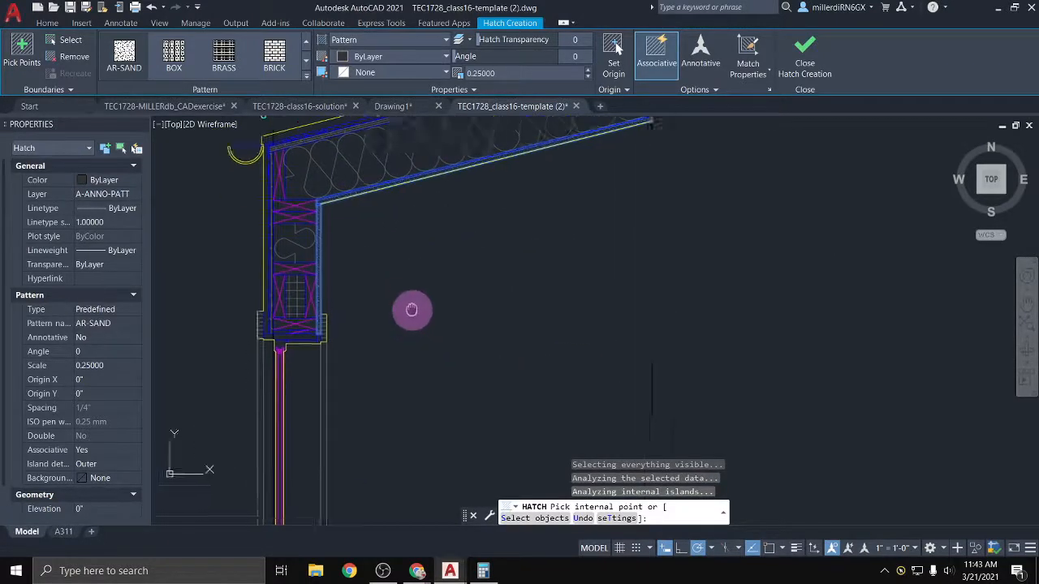
middle_click_drag(408, 305, 417, 225)
middle_click_drag(398, 464, 460, 226)
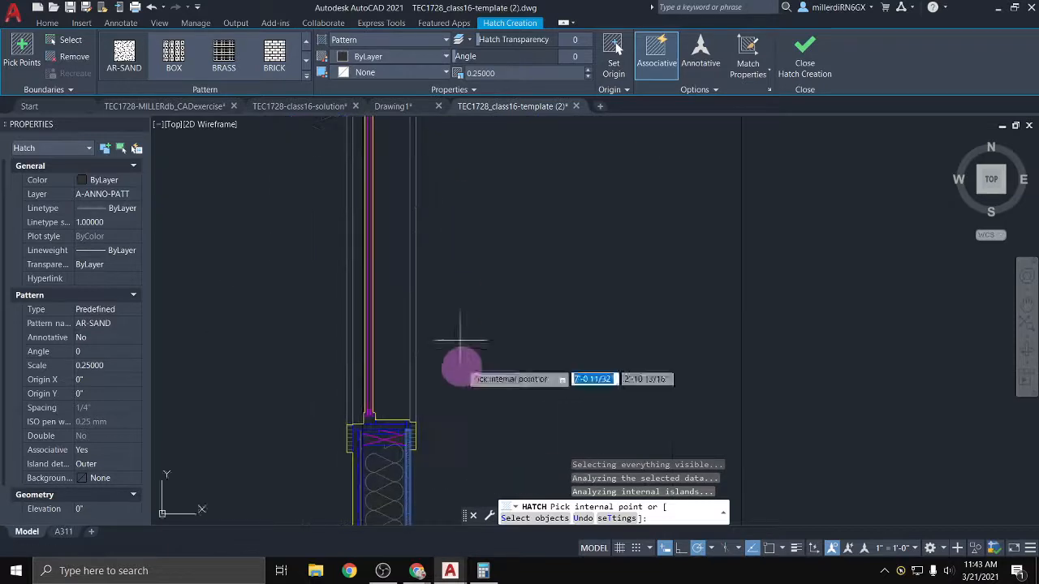
middle_click_drag(459, 384, 450, 120)
middle_click_drag(377, 458, 378, 334)
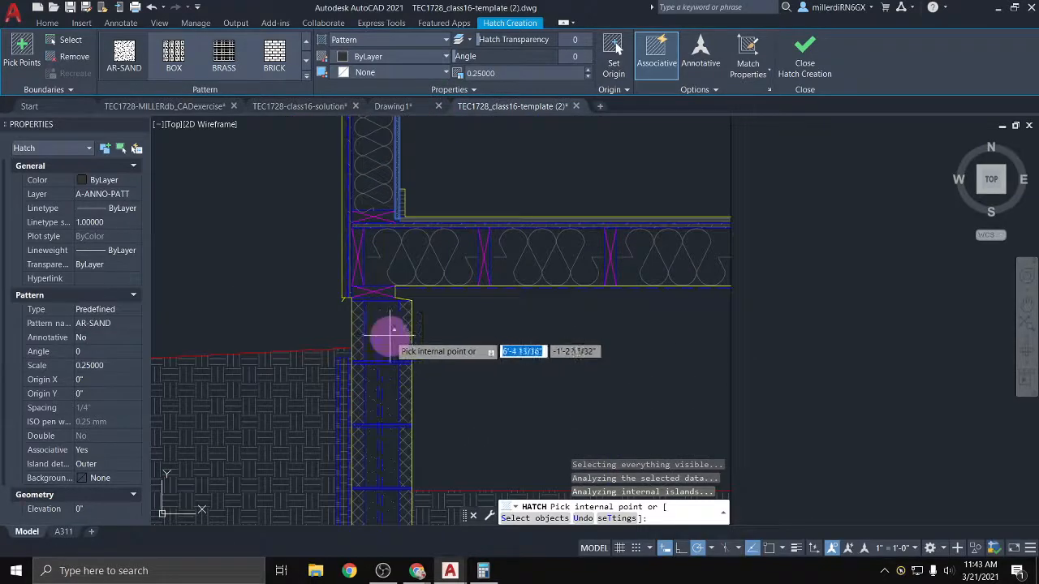
scroll(381, 329, "up", 2)
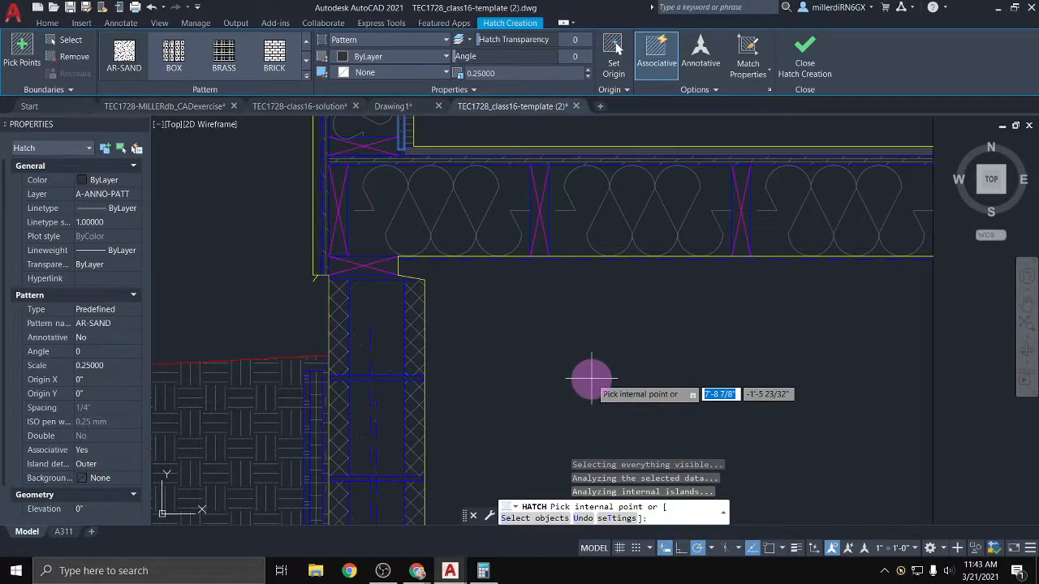
mouse_move(575, 332)
middle_mouse_down()
mouse_move(541, 395)
mouse_move(537, 456)
middle_mouse_up()
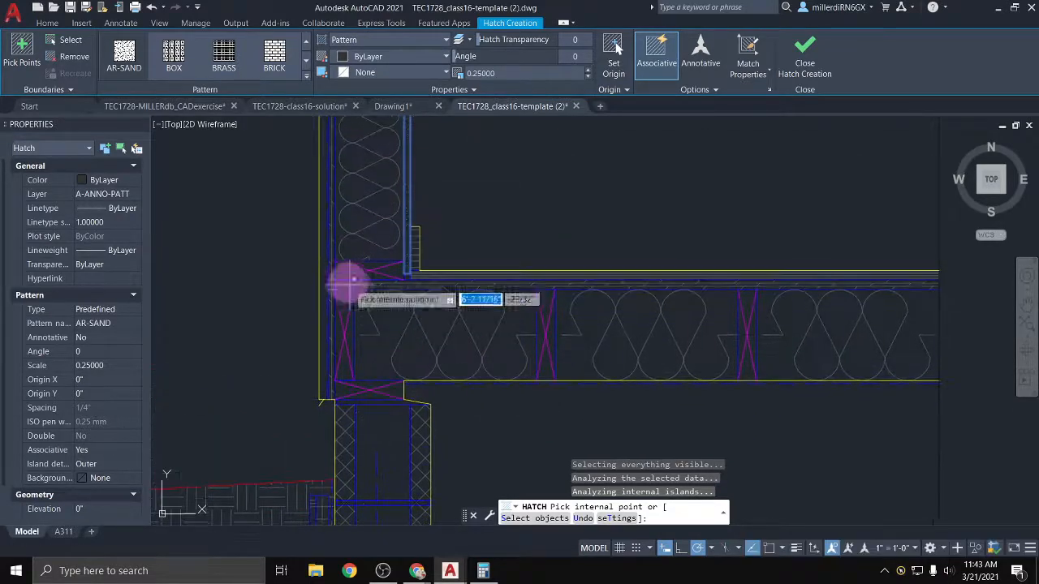
key("Escape")
Examine the hatching where the floor meets the exterior wall and across the whole wall section
scroll(344, 282, "up", 2)
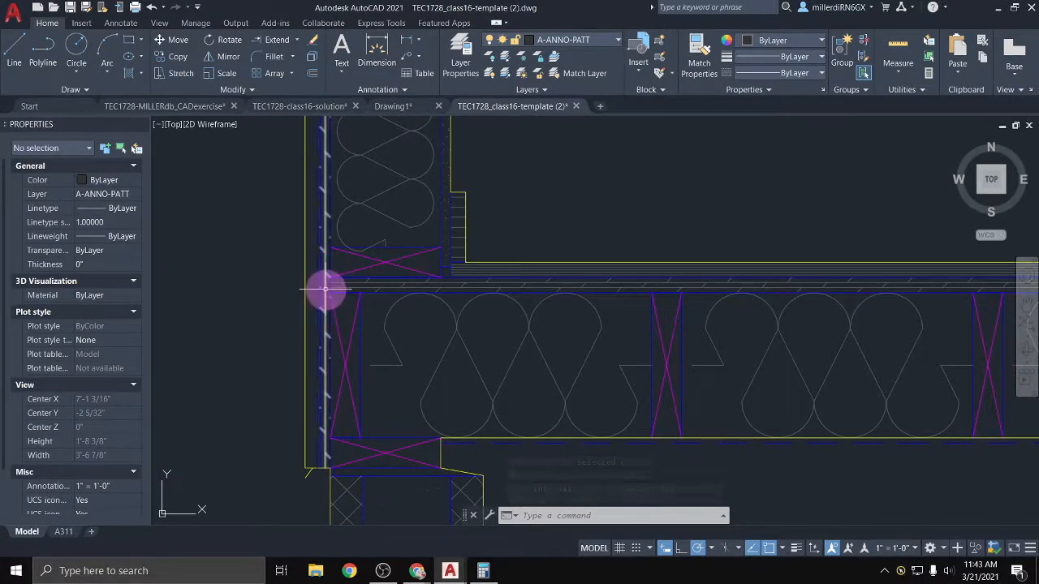
mouse_move(326, 287)
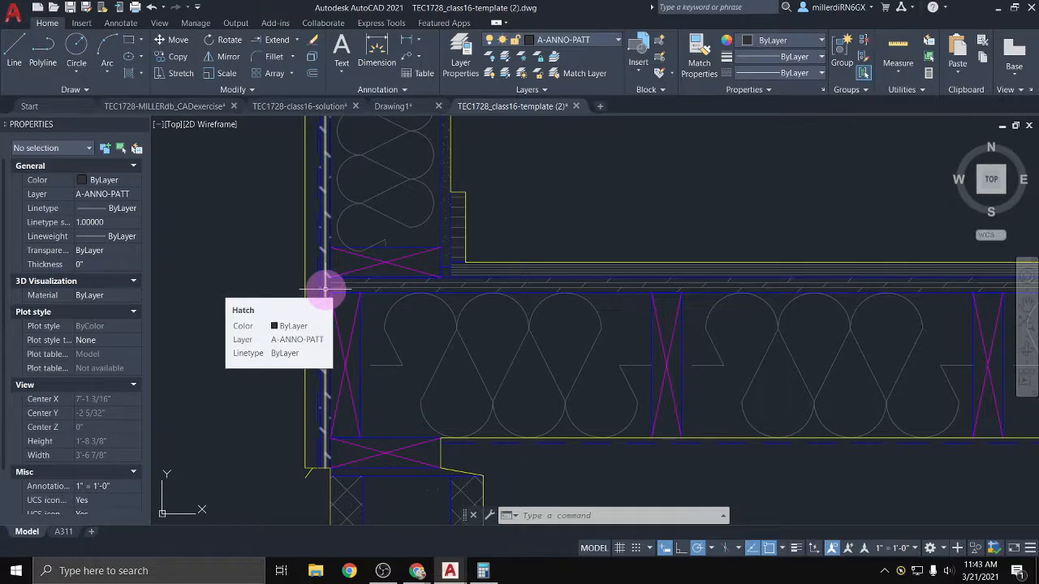
scroll(332, 288, "down", 6)
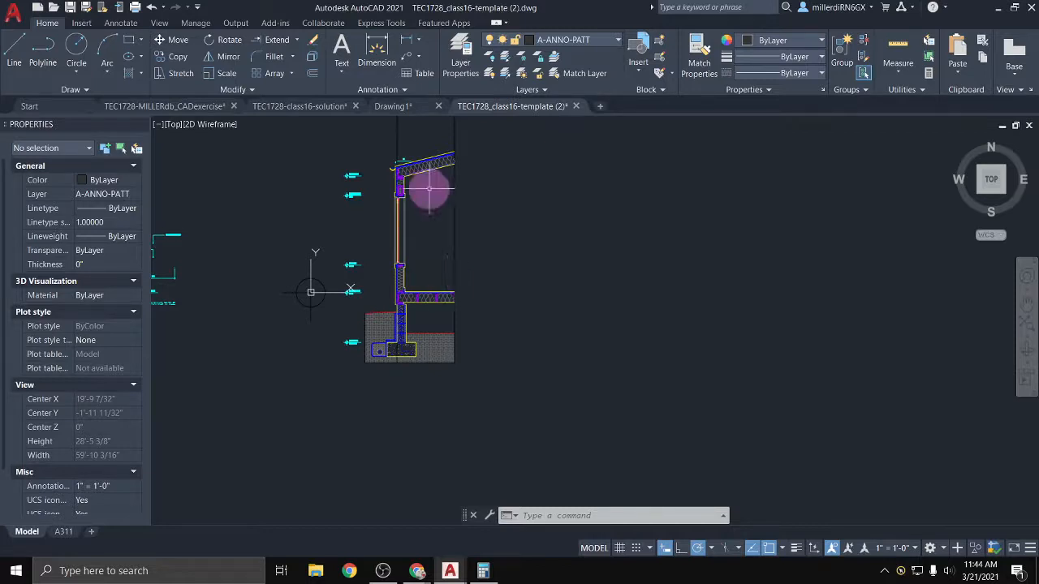
middle_click_drag(378, 216, 510, 219)
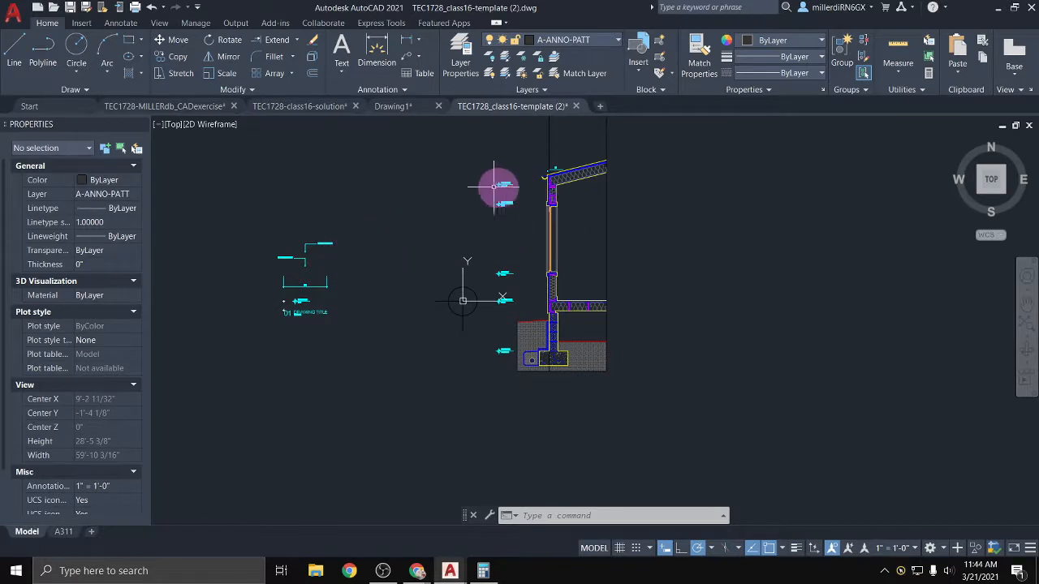
scroll(604, 184, "up", 2)
middle_click_drag(515, 216, 676, 239)
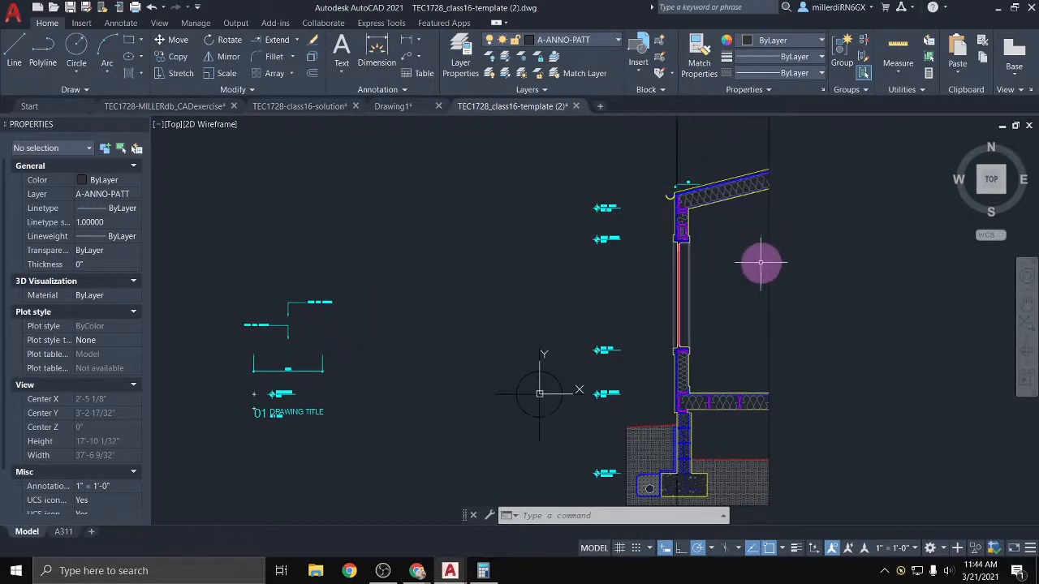
Mirror the two sample "NOTE (1" SCALE)" leaders across a horizontal line above them, keeping the originals
scroll(218, 287, "up", 4)
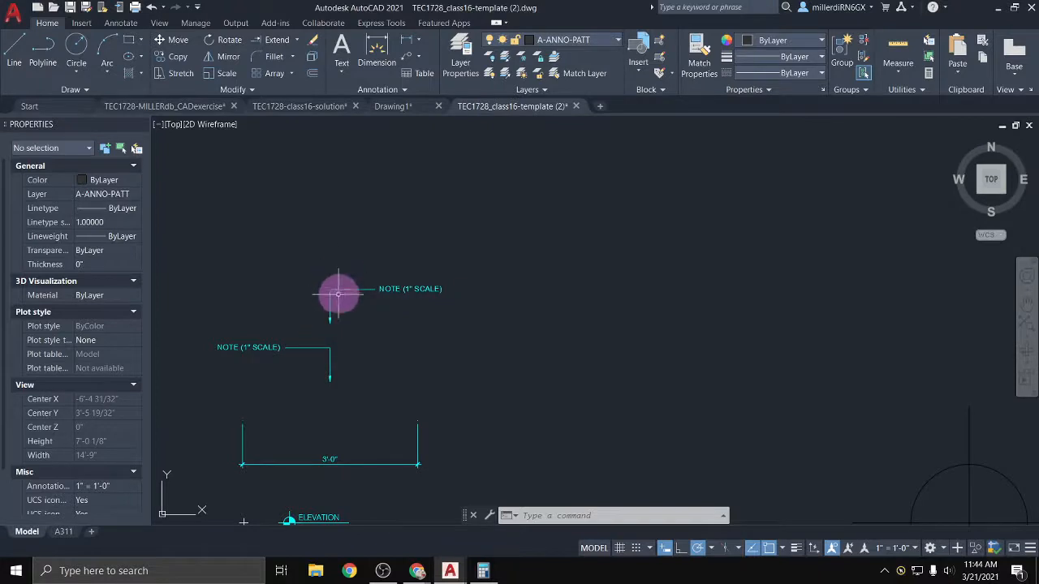
scroll(338, 294, "down", 4)
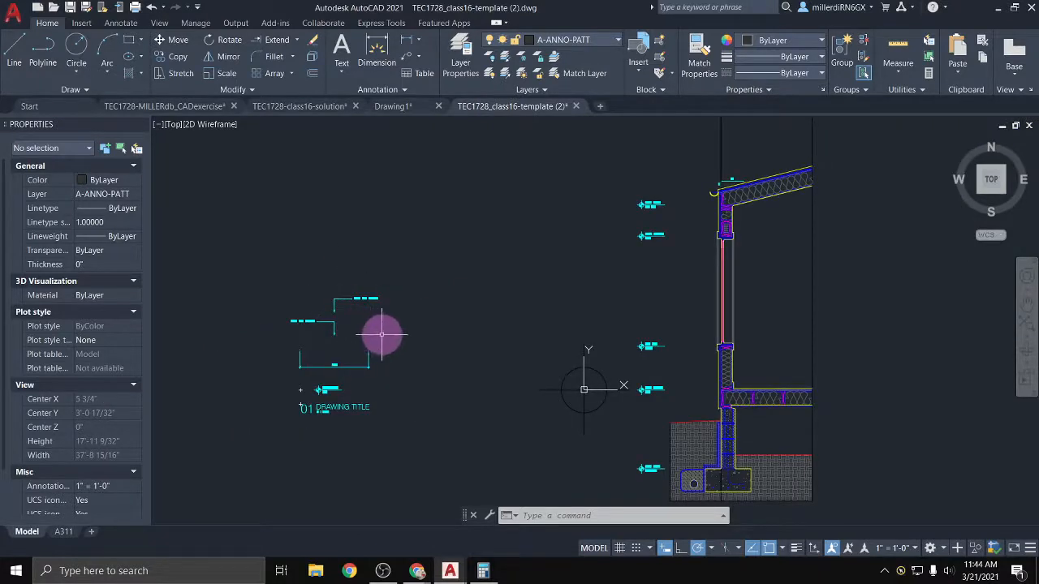
left_click(363, 329)
left_click(313, 298)
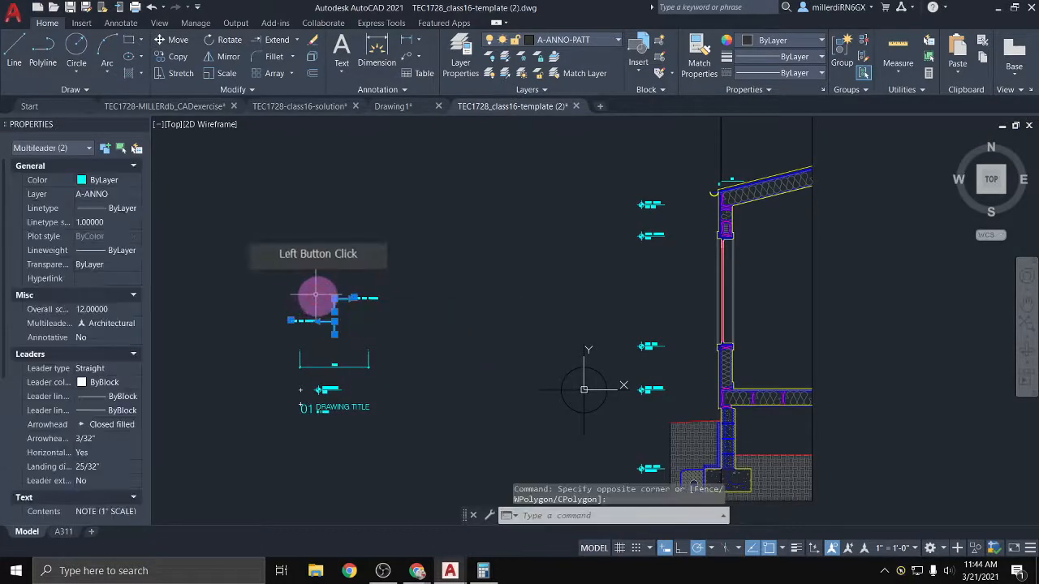
scroll(314, 296, "up", 2)
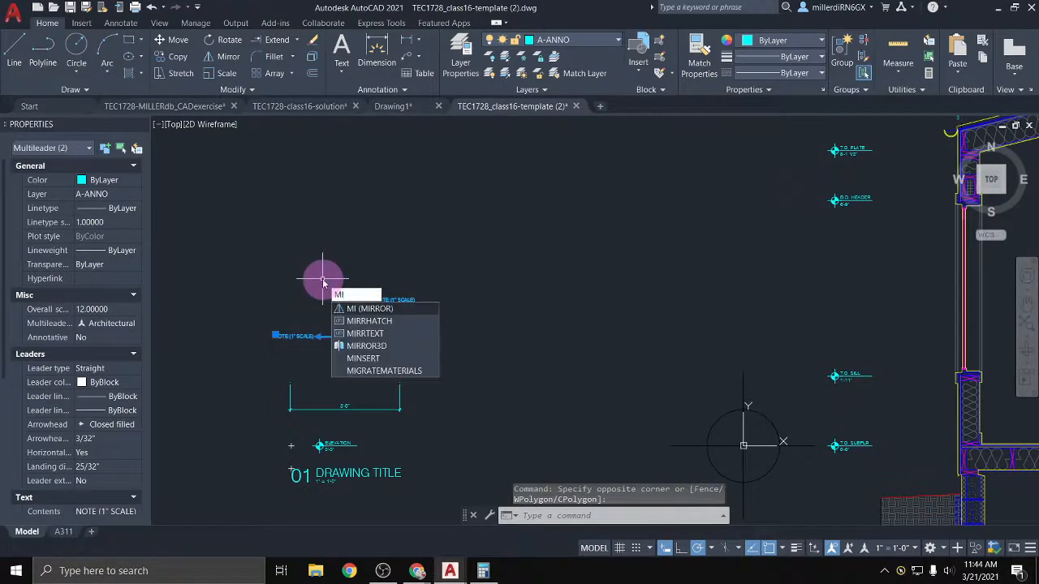
key("Return")
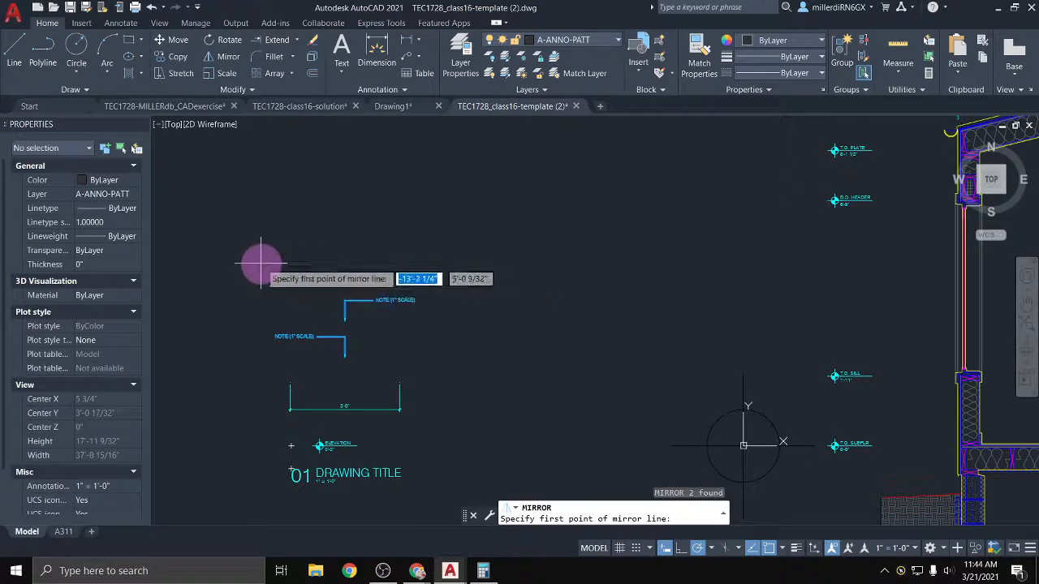
left_click(260, 273)
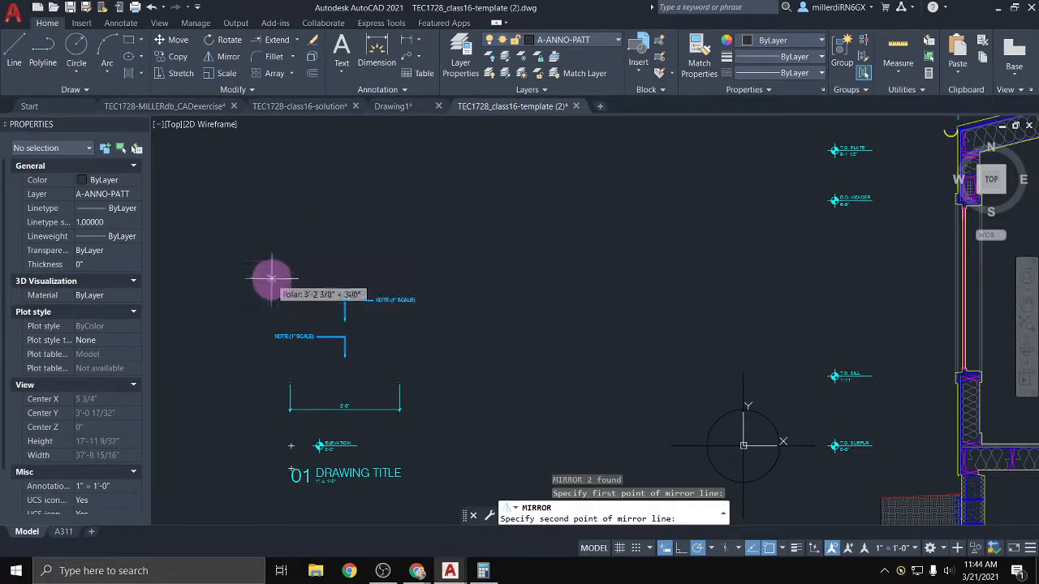
left_click(483, 271)
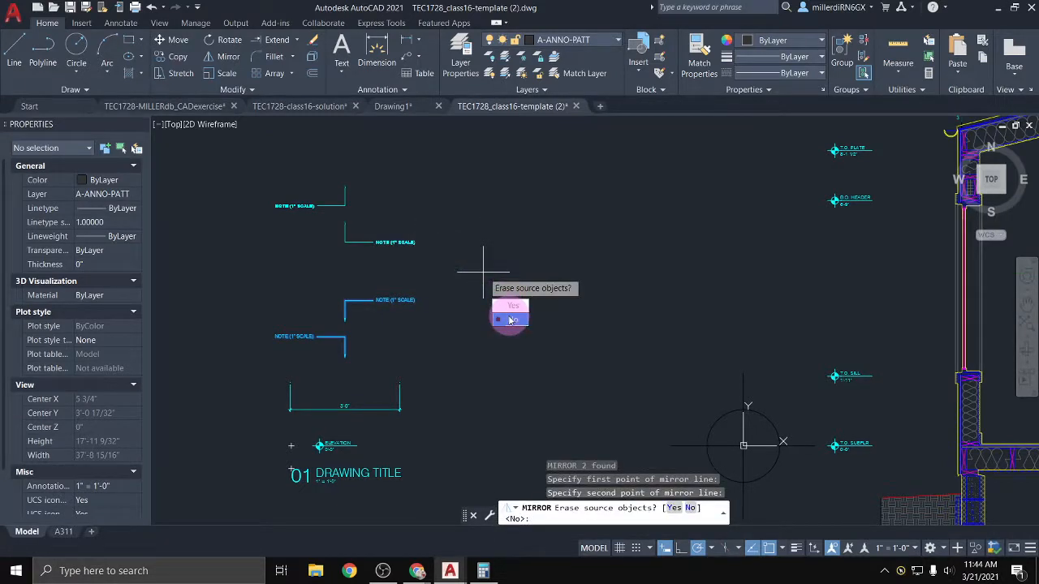
left_click(511, 320)
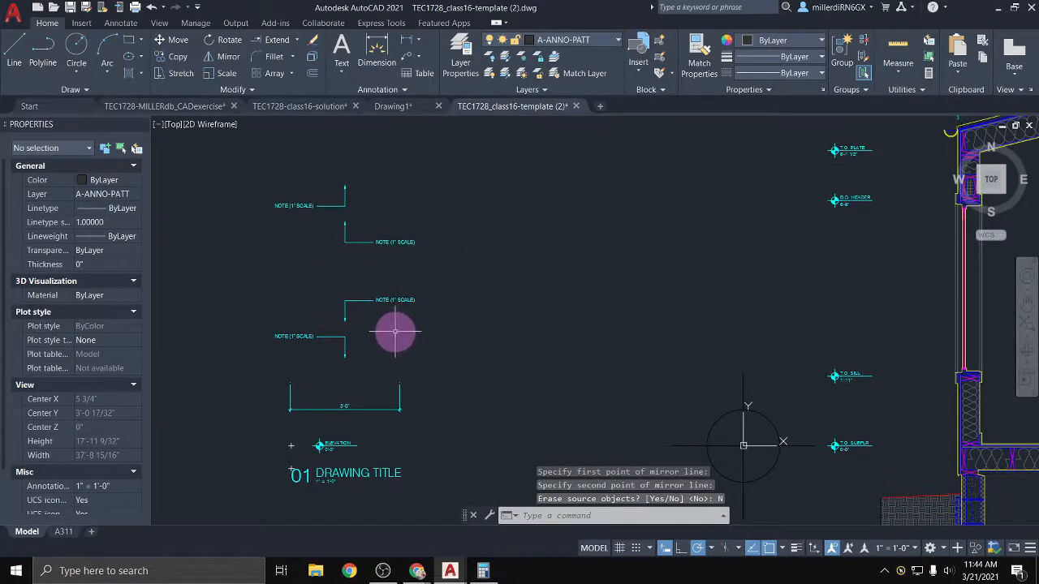
mouse_move(371, 330)
middle_mouse_down()
mouse_move(373, 317)
mouse_move(323, 371)
middle_mouse_up()
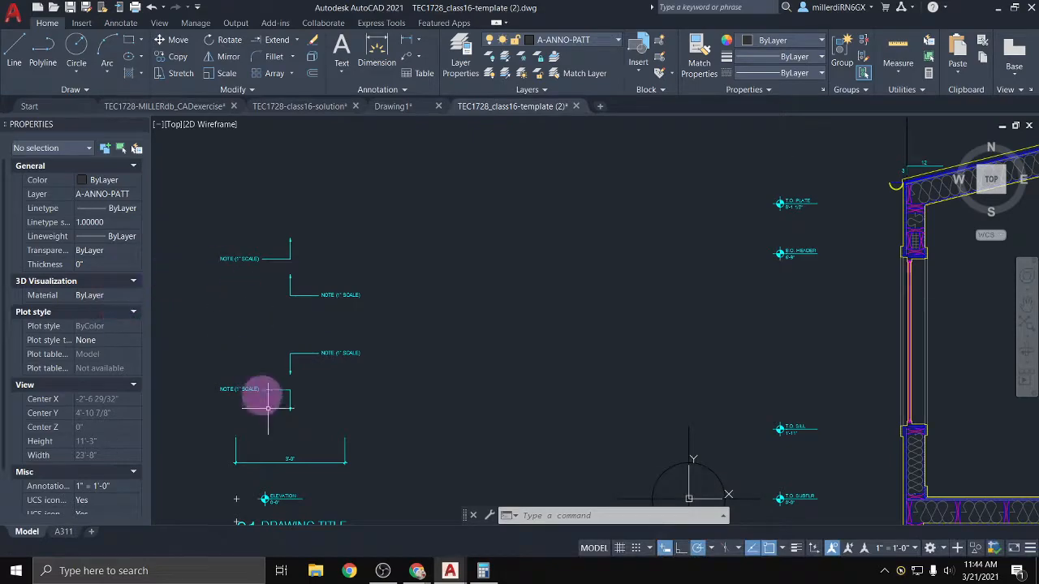
Switch to the wall section PDF in Chrome and view the annotated page 2 rotated upright at 80% zoom
left_click(417, 570)
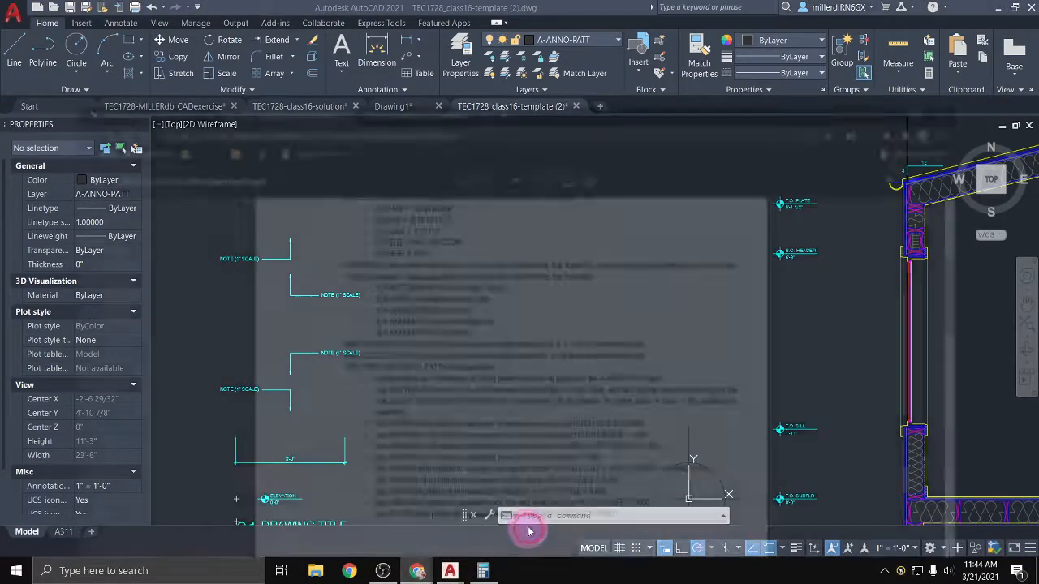
left_click(531, 533)
scroll(560, 377, "down", 8)
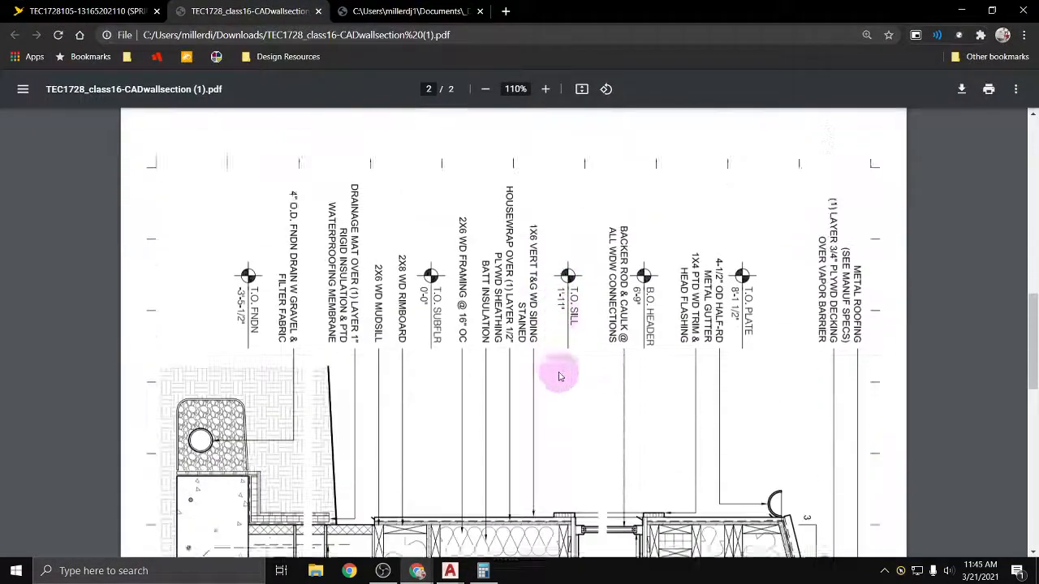
left_click(606, 89)
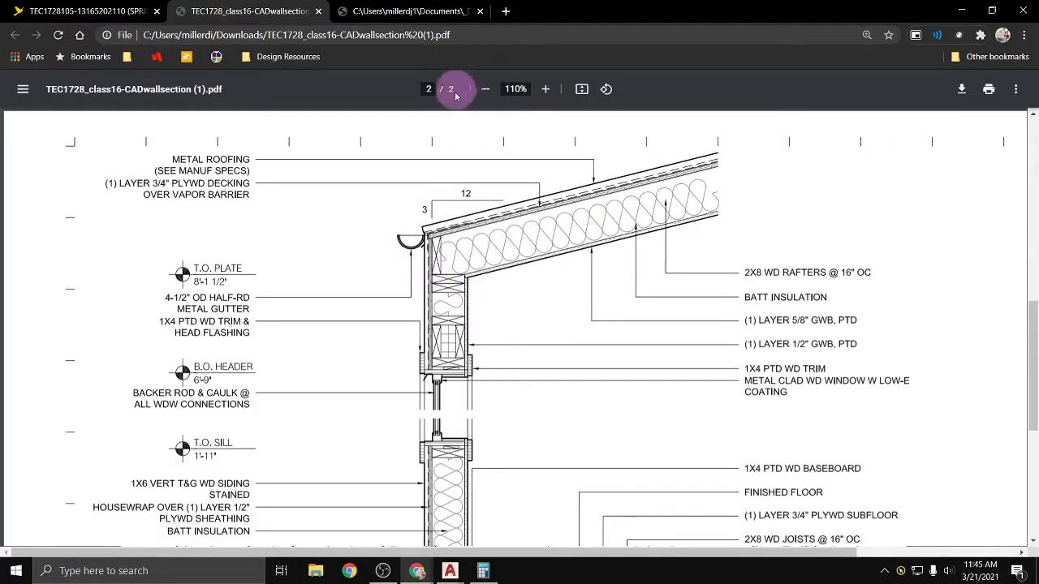
left_click(486, 89)
left_click(486, 89)
left_click(486, 90)
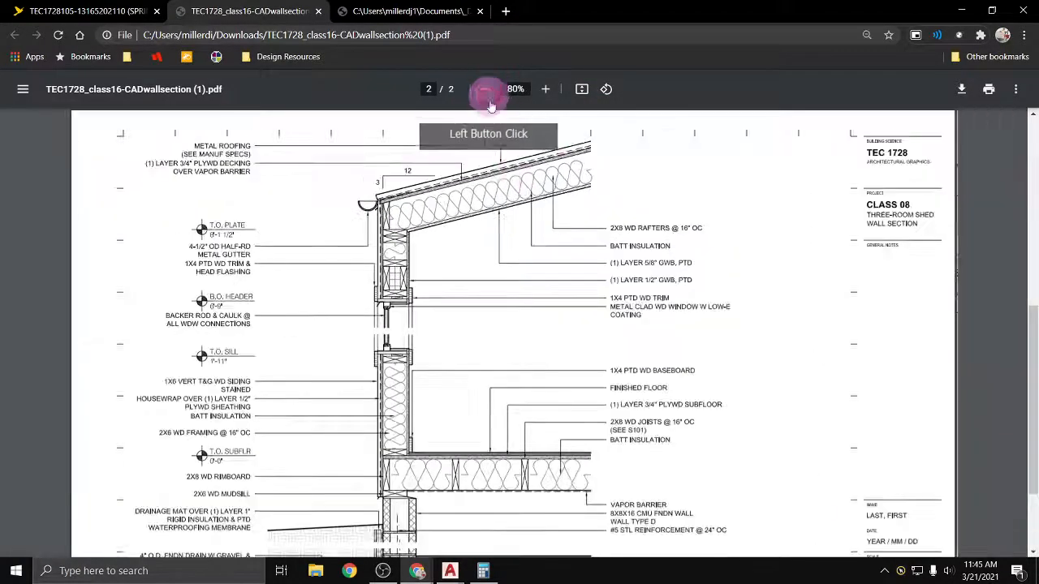
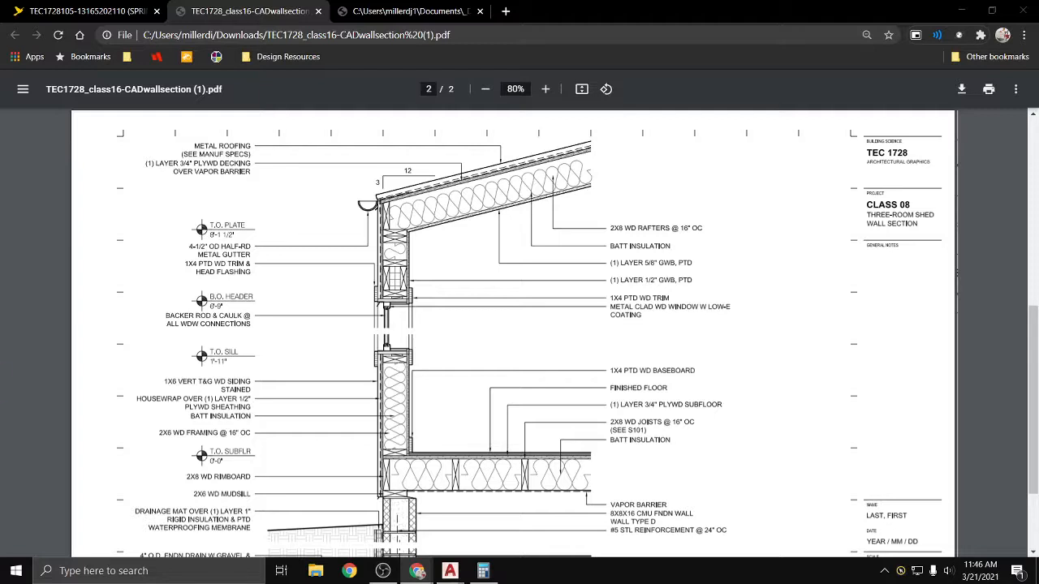
Review the note and elevation placement in the color solution PDF and return to the AutoCAD drawing
left_click(393, 11)
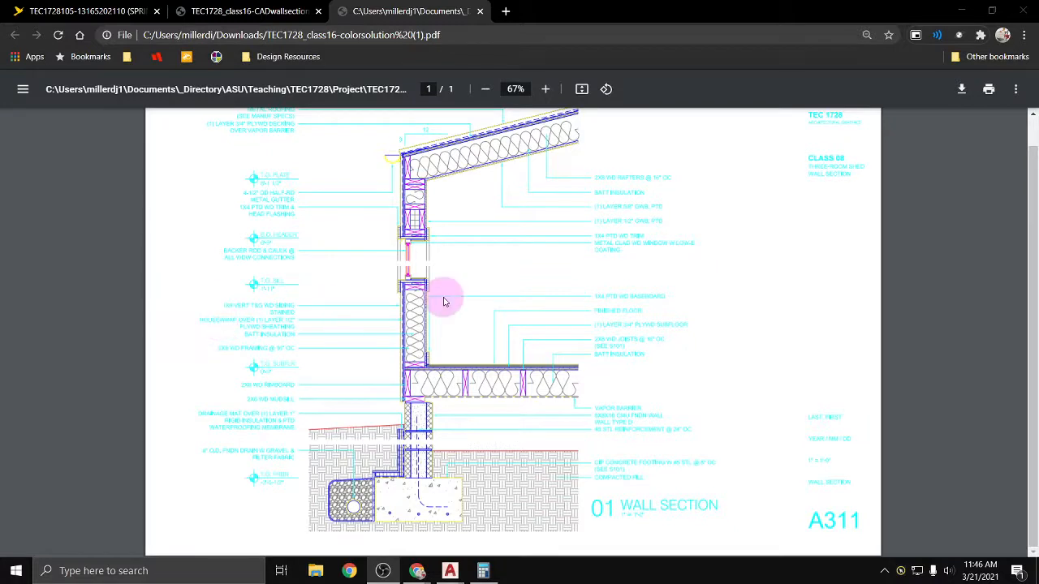
scroll(601, 341, "up", 1)
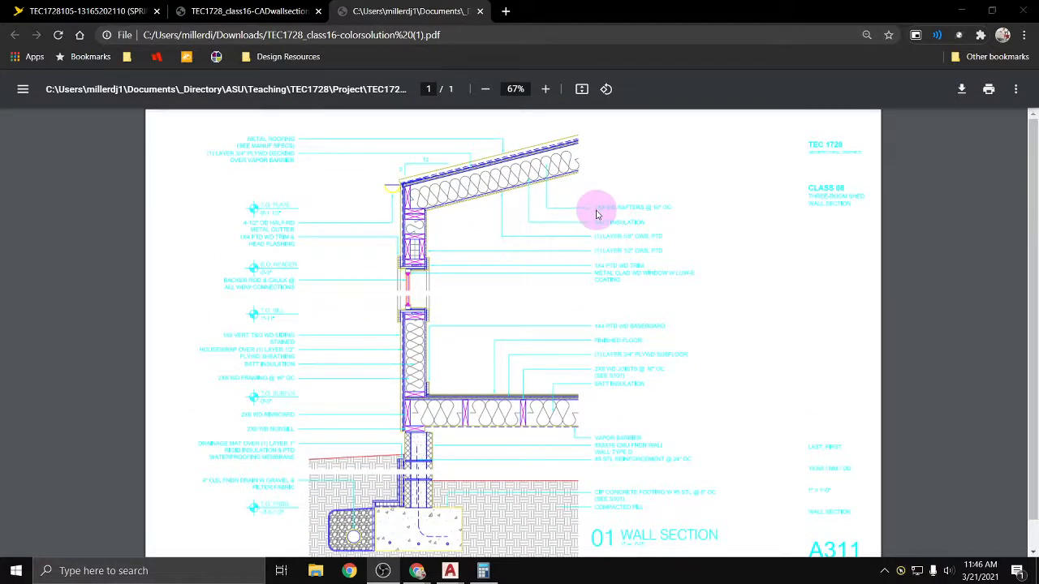
left_click(961, 15)
Open the A311 layout and examine the hatched wall section in its three viewports
scroll(679, 348, "down", 2)
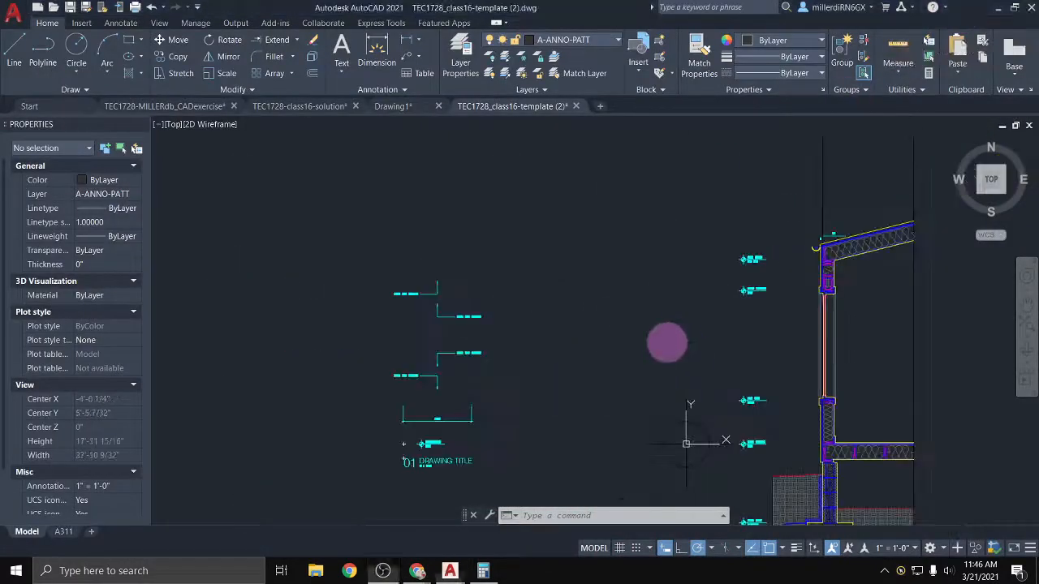
middle_click_drag(513, 292, 244, 205)
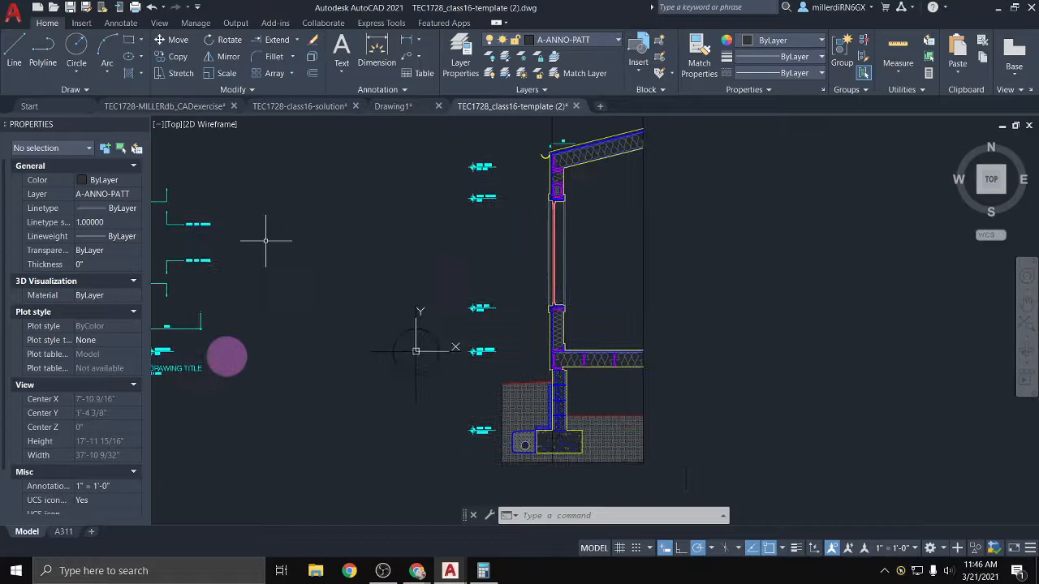
left_click(63, 532)
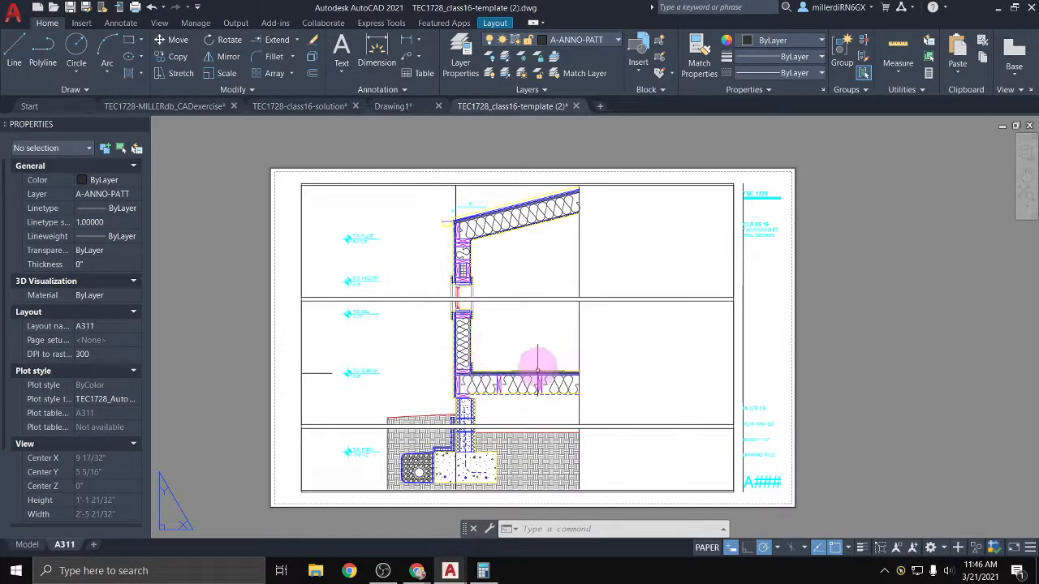
scroll(536, 369, "up", 6)
scroll(544, 367, "down", 4)
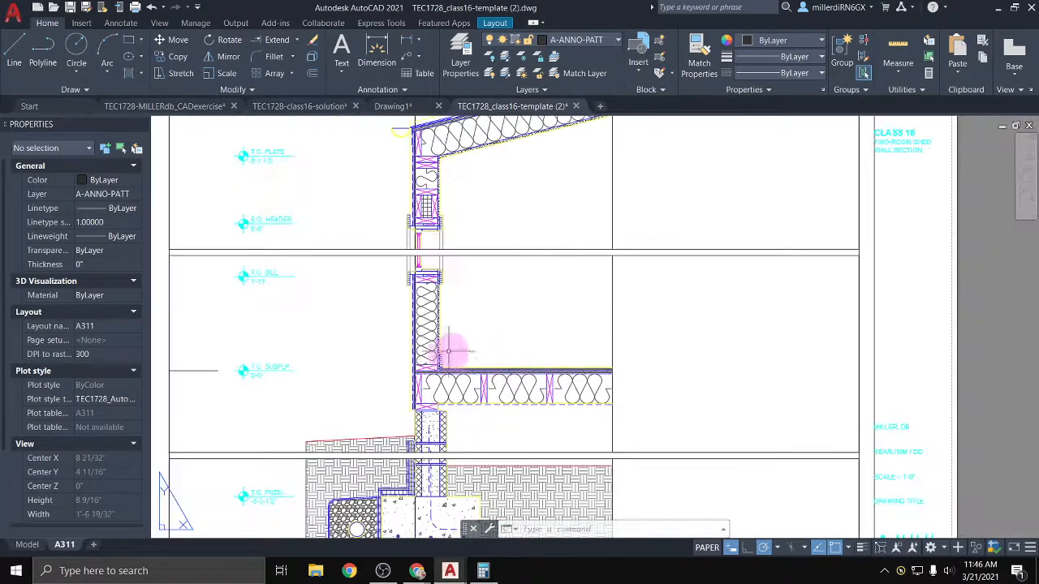
Return to model space and copy the upward-arrow sample leader with text after its landing into the open area beside the wall section's window
scroll(448, 351, "up", 5)
scroll(518, 361, "down", 2)
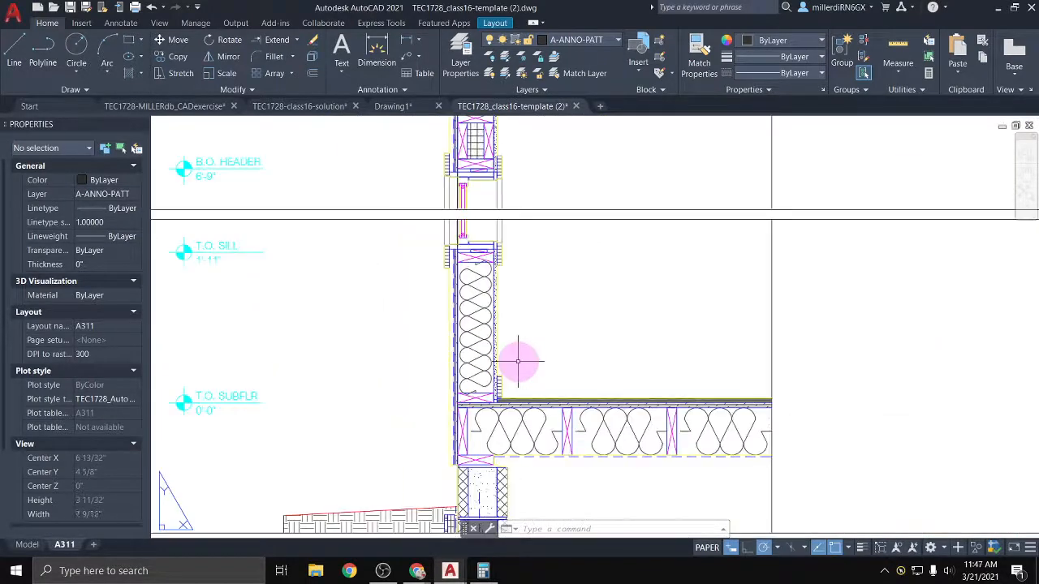
scroll(517, 361, "down", 6)
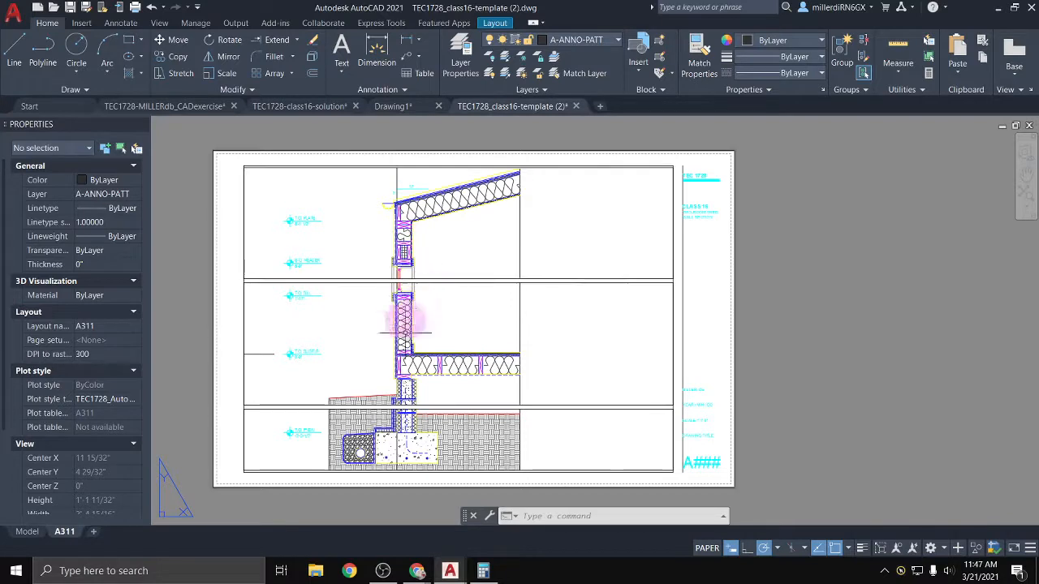
left_click(28, 532)
left_click_drag(625, 301, 551, 309)
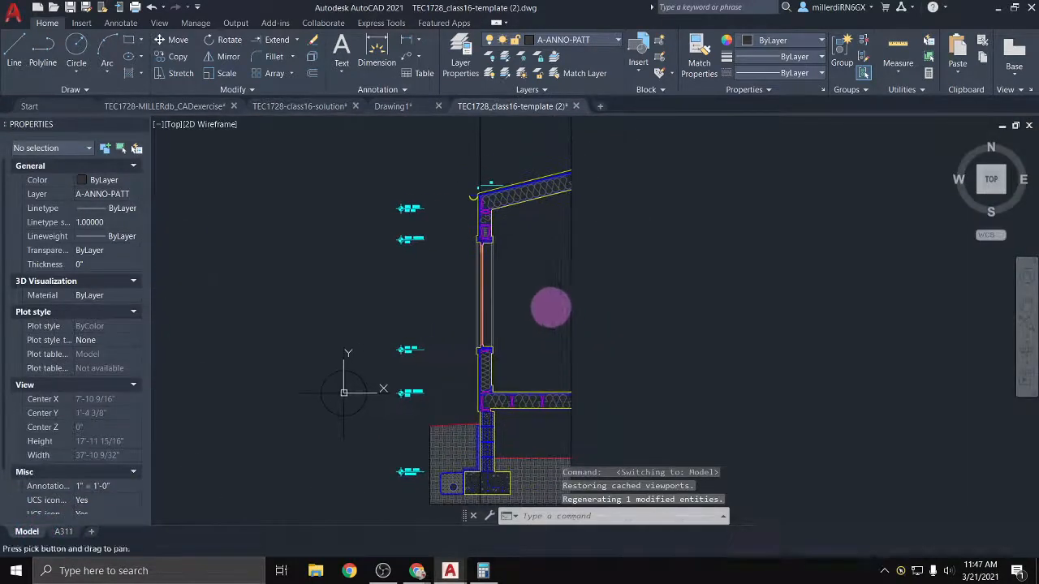
left_click_drag(265, 259, 431, 300)
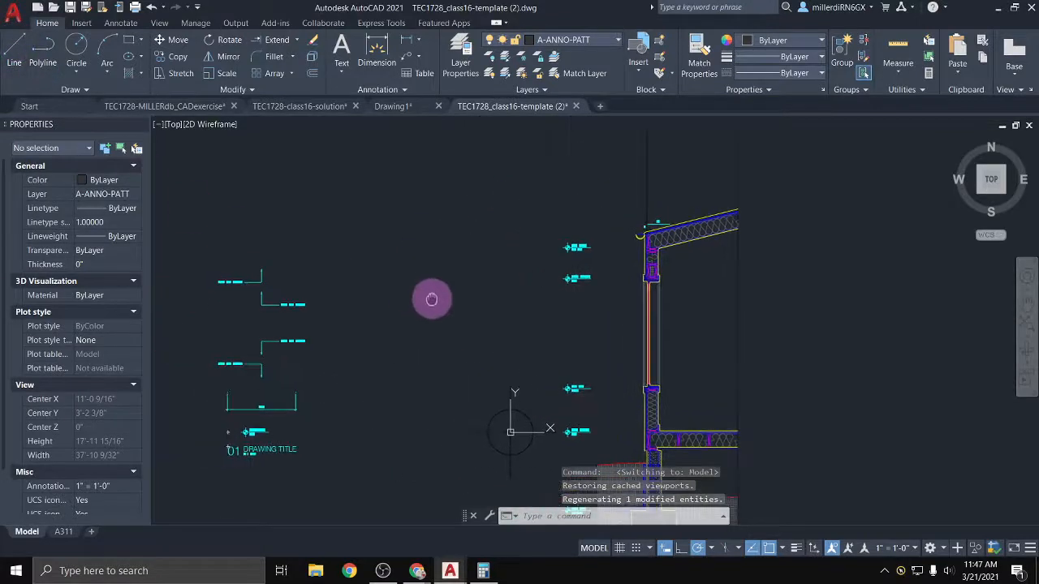
left_click(268, 304)
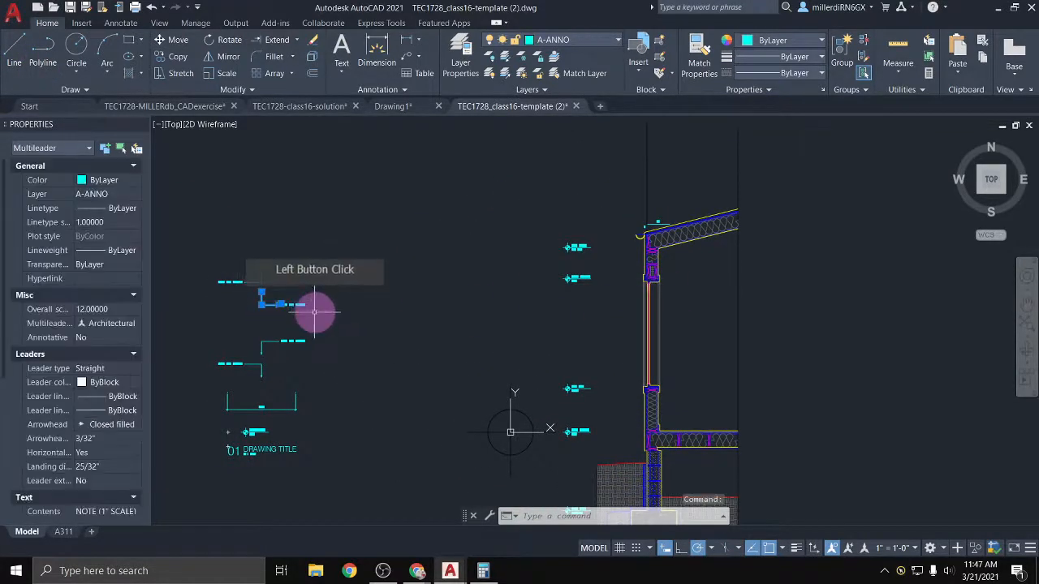
scroll(317, 312, "up", 2)
type("c")
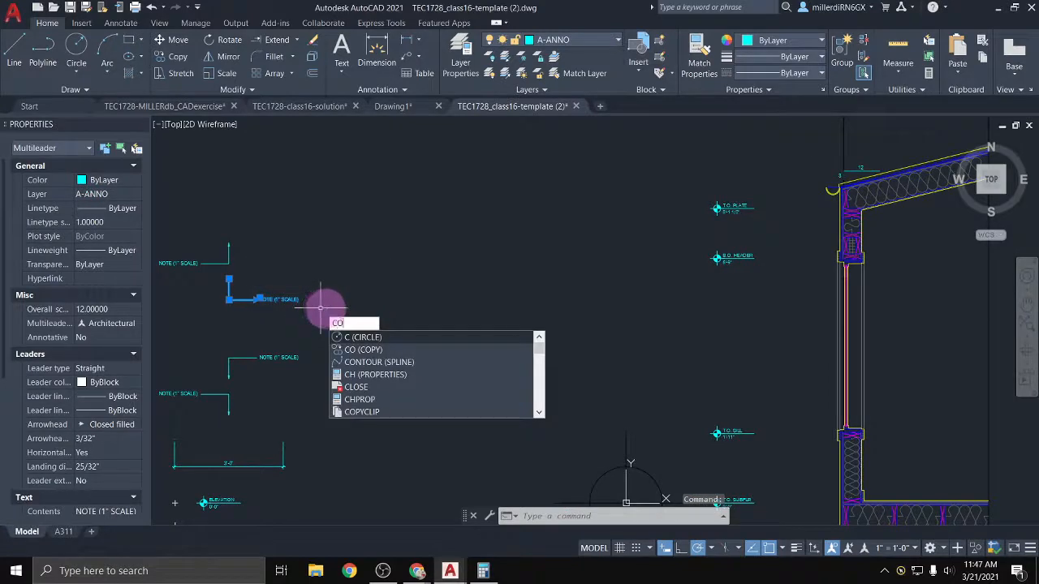
type("o")
key("Return")
left_click(229, 298)
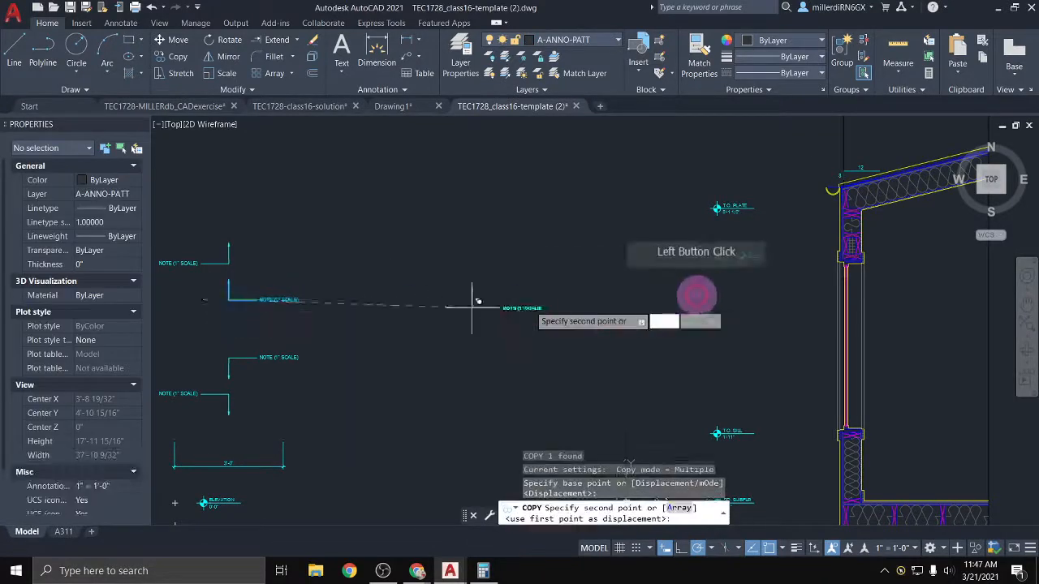
middle_click_drag(696, 296, 336, 283)
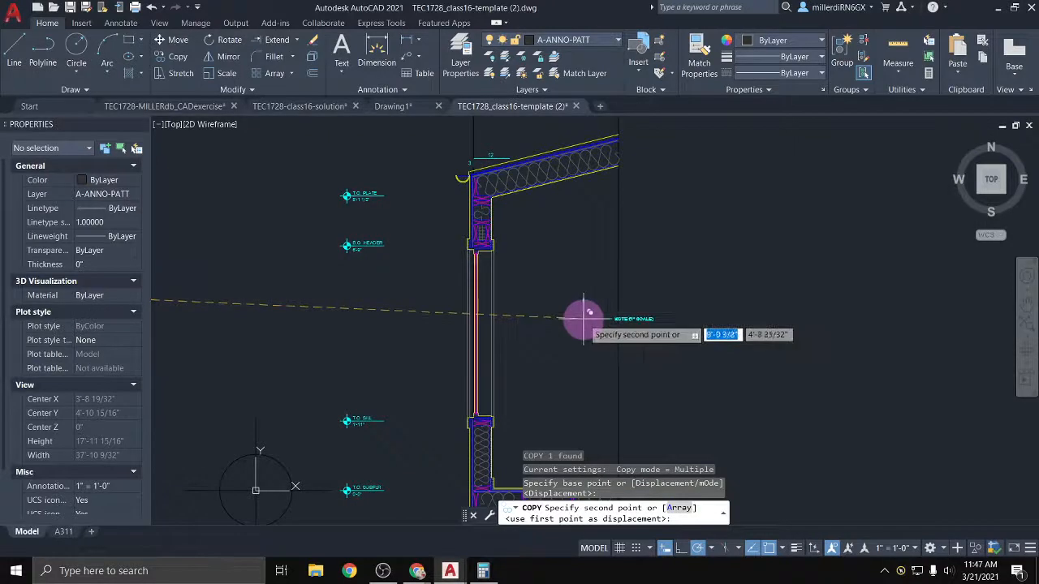
left_click(562, 322)
key("Escape")
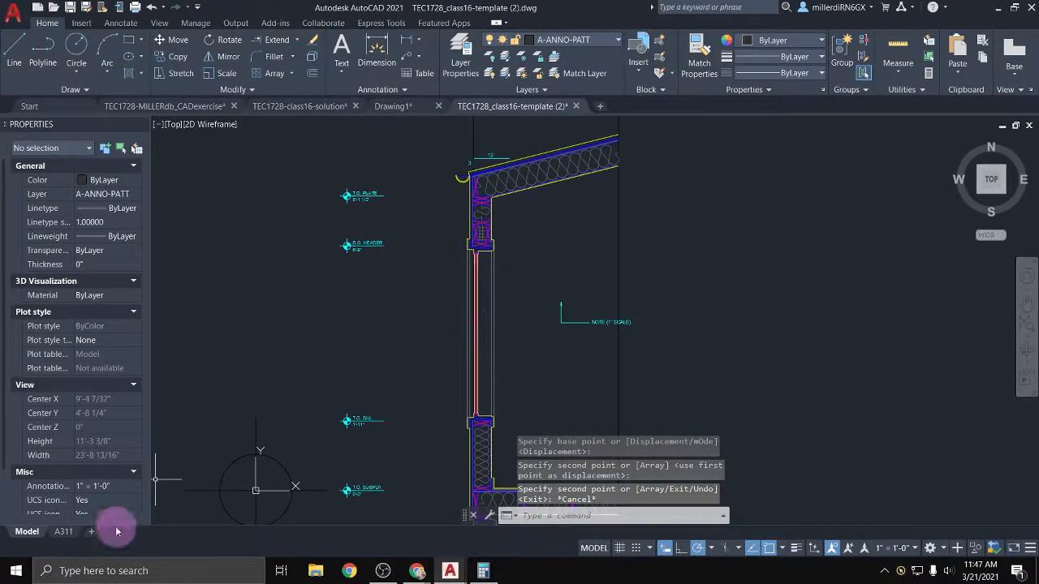
Check the wall section viewports in the A311 layout for note placement and return to model space
left_click(63, 531)
left_click(483, 357)
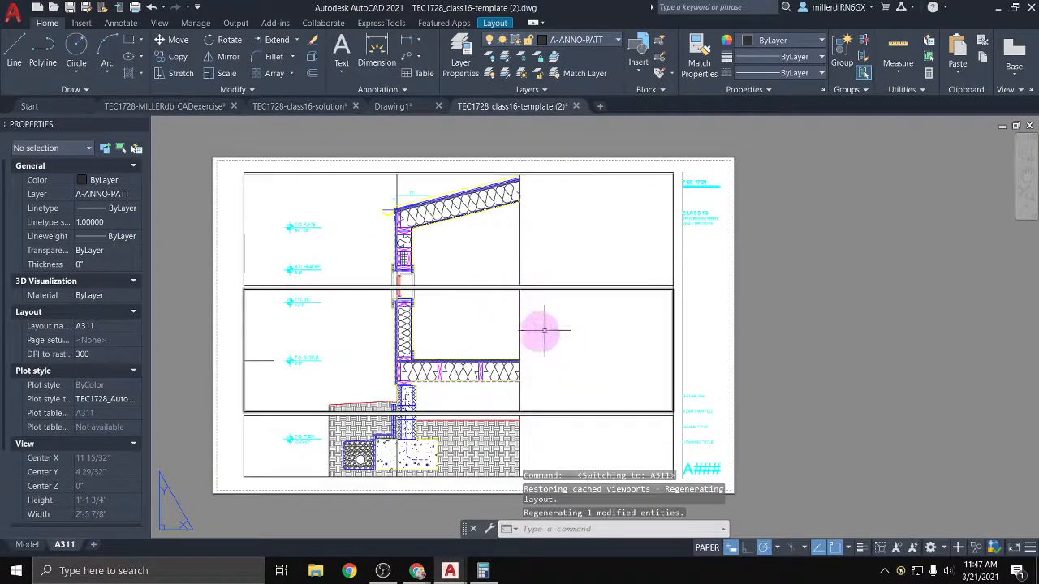
left_click(31, 545)
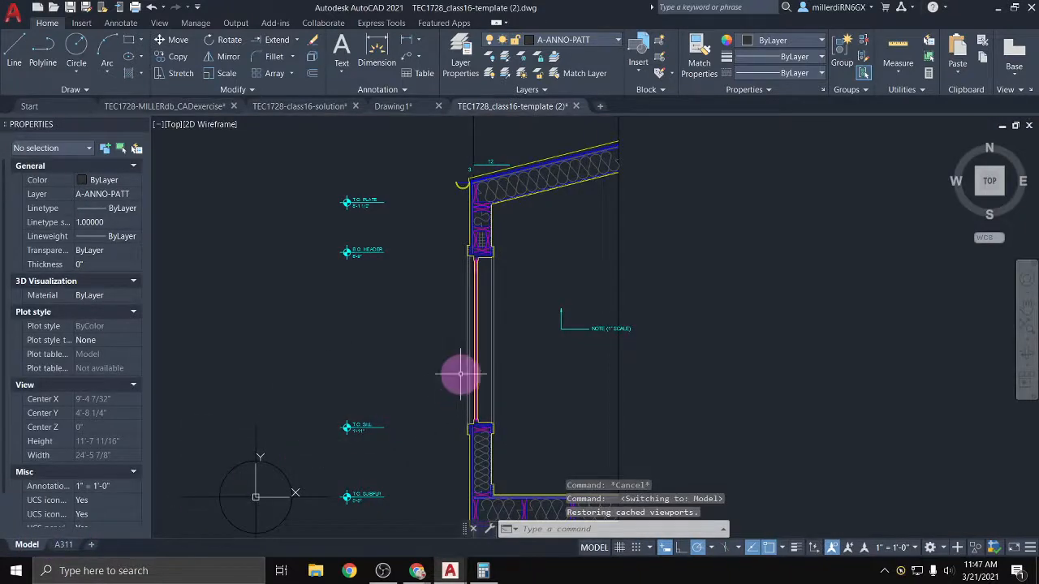
scroll(566, 330, "down", 2)
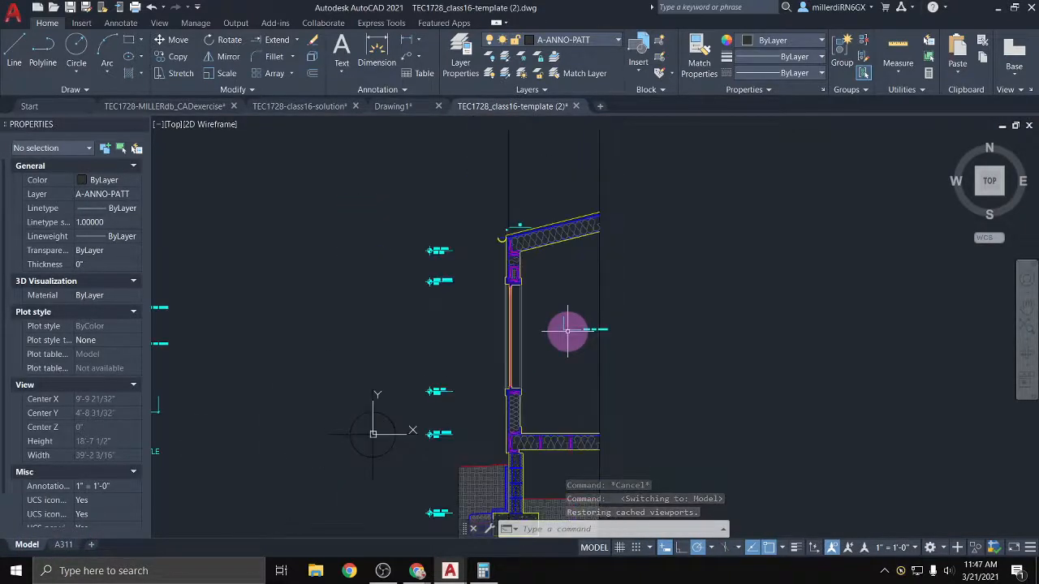
Copy the placed note leader by its arrow tip onto the roof insulation near the cut end of the roof
left_click(597, 328)
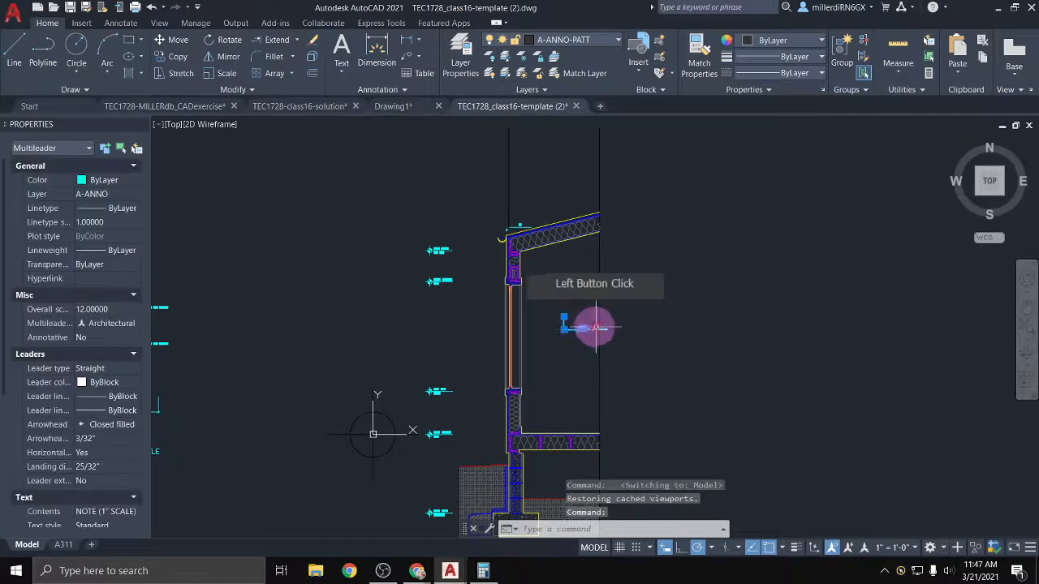
scroll(596, 327, "up", 2)
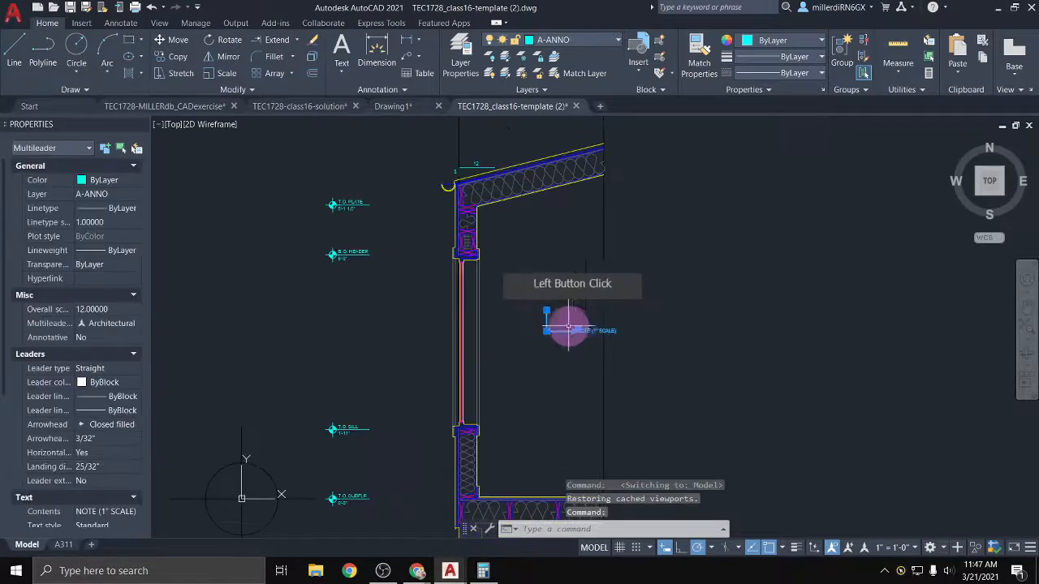
left_click(172, 59)
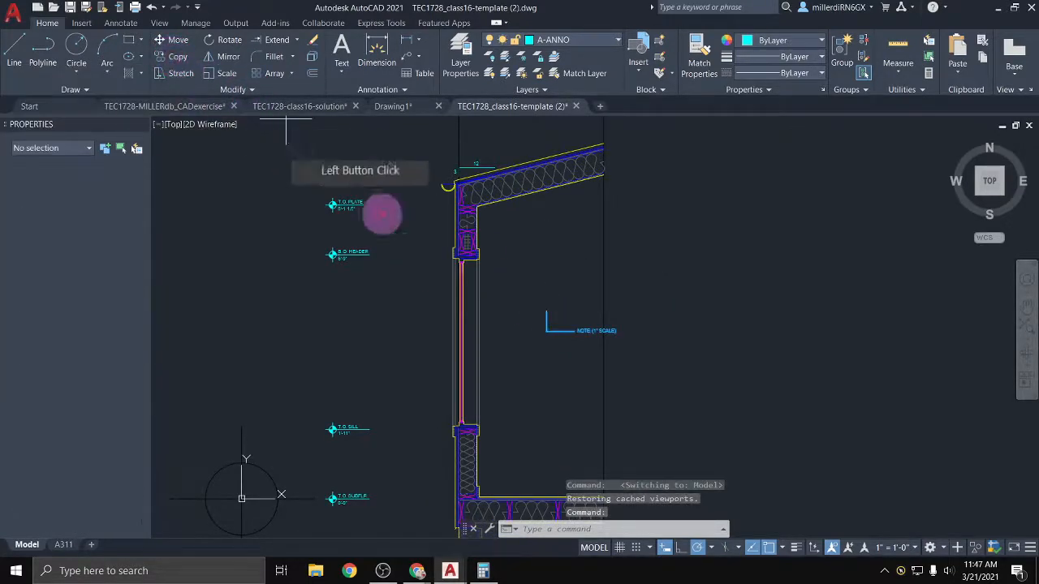
left_click(546, 313)
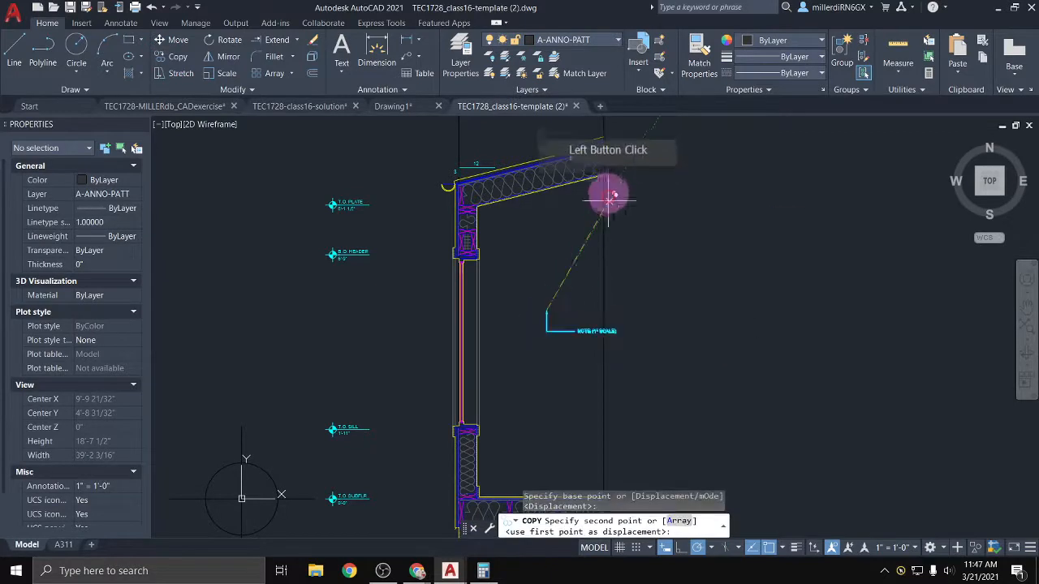
scroll(608, 180, "up", 2)
scroll(608, 167, "up", 2)
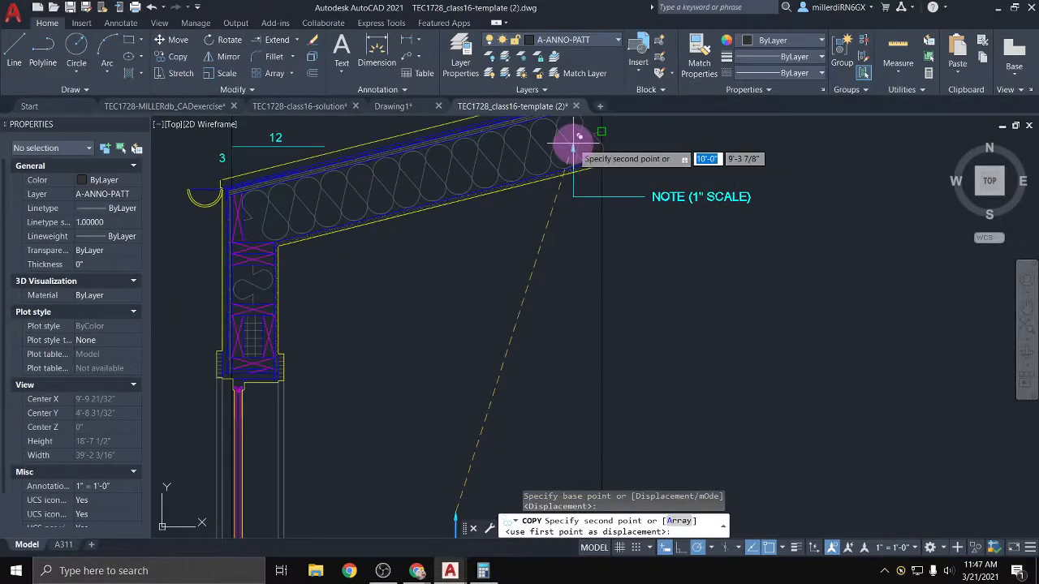
left_click(556, 142)
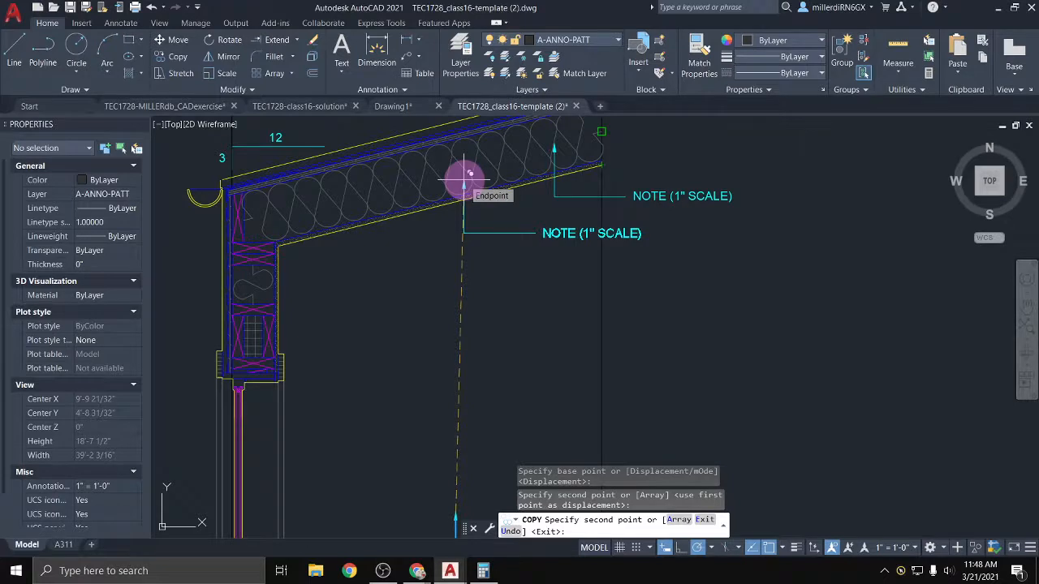
With object snap off, place two more leader copies farther down the roof slope and erase the stray copy snapped to the roof's cut line
left_click(470, 173)
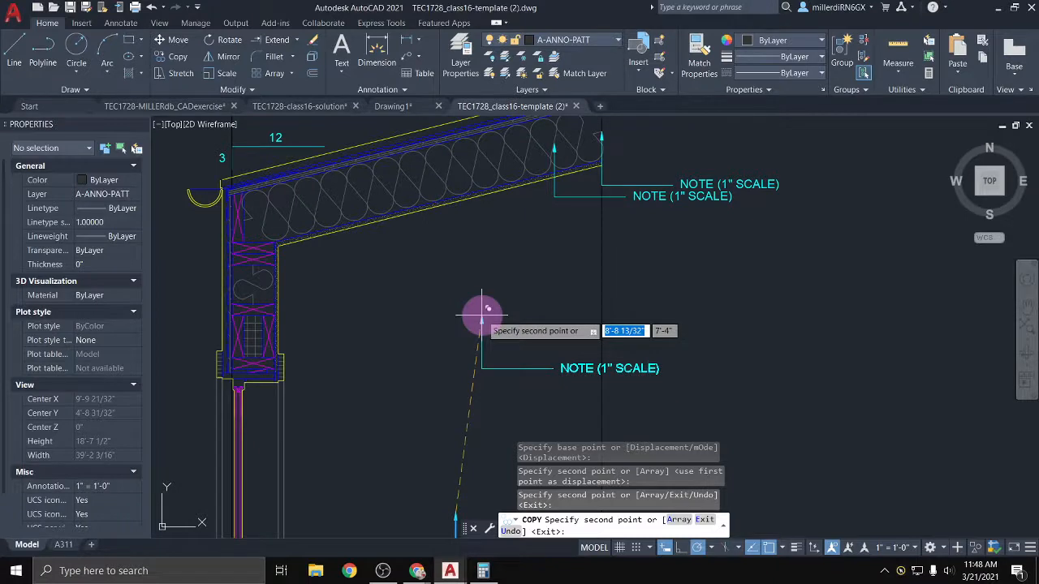
left_click(770, 546)
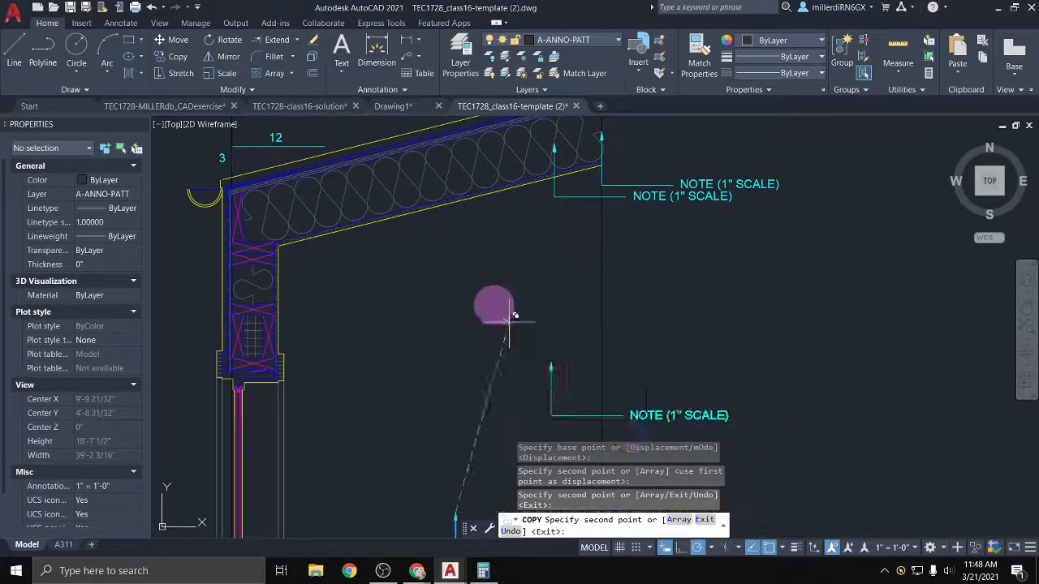
left_click(439, 177)
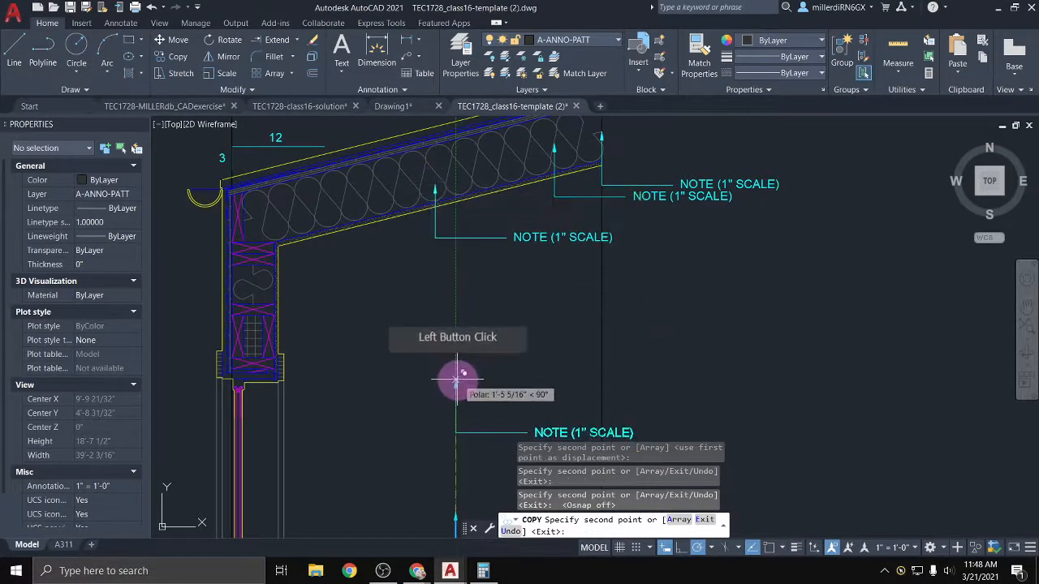
left_click(415, 203)
key("Escape")
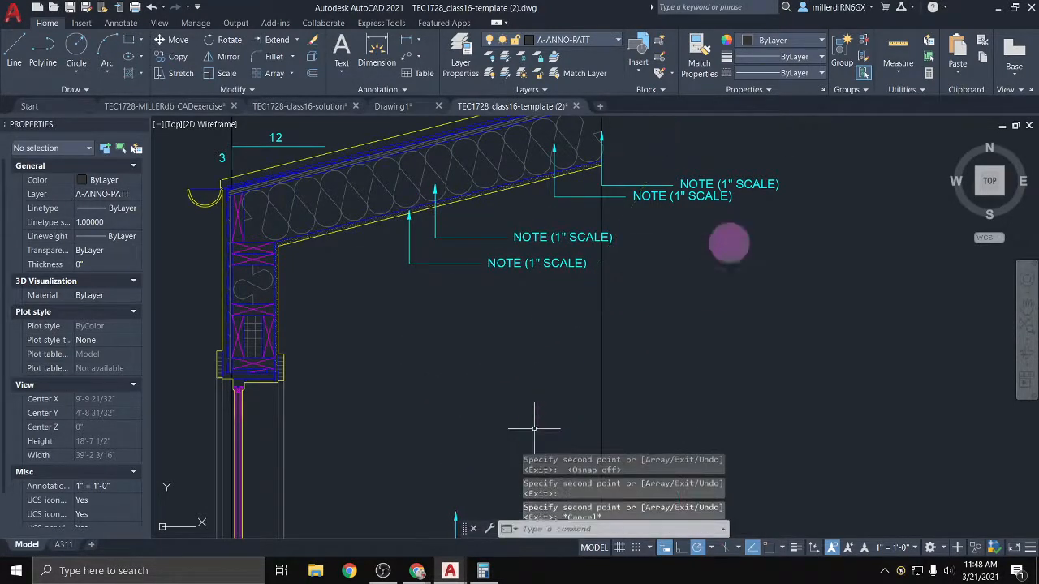
left_click(730, 184)
key("Delete")
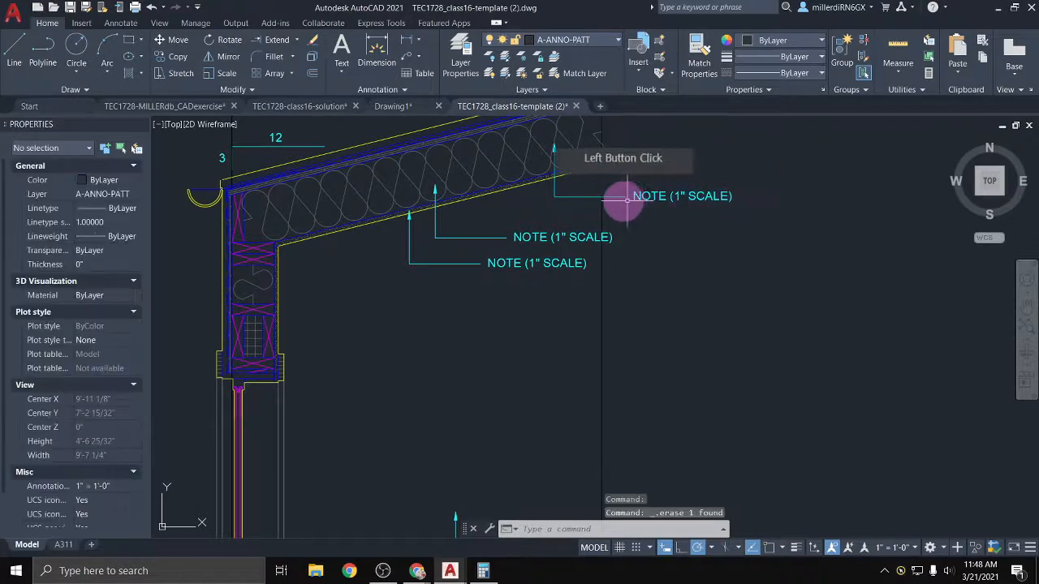
Raise the middle roof note's landing slightly and, with object snap on, stretch it horizontally so its text aligns under the upper roof note
left_click(527, 236)
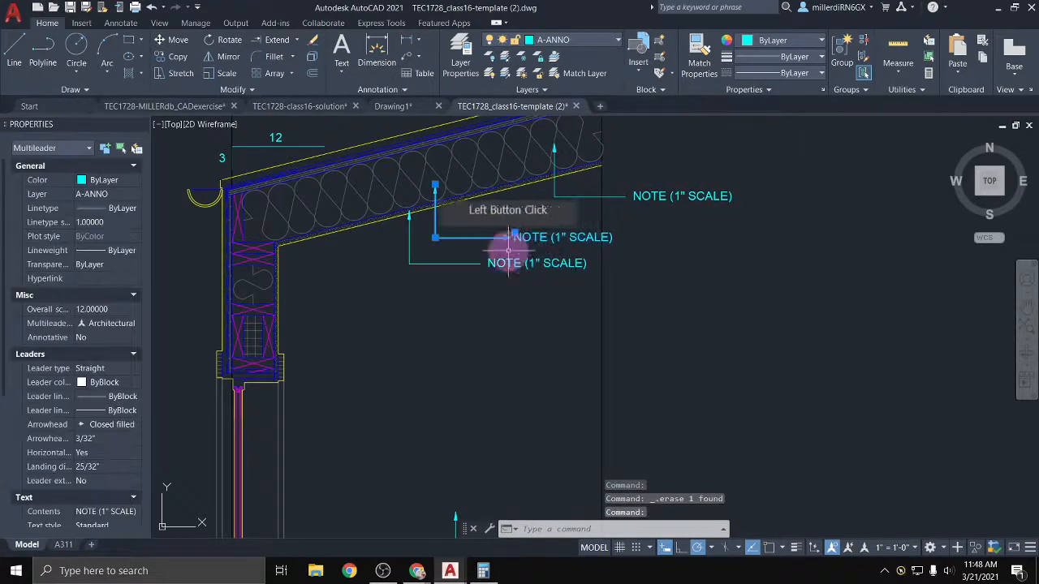
left_click(436, 237)
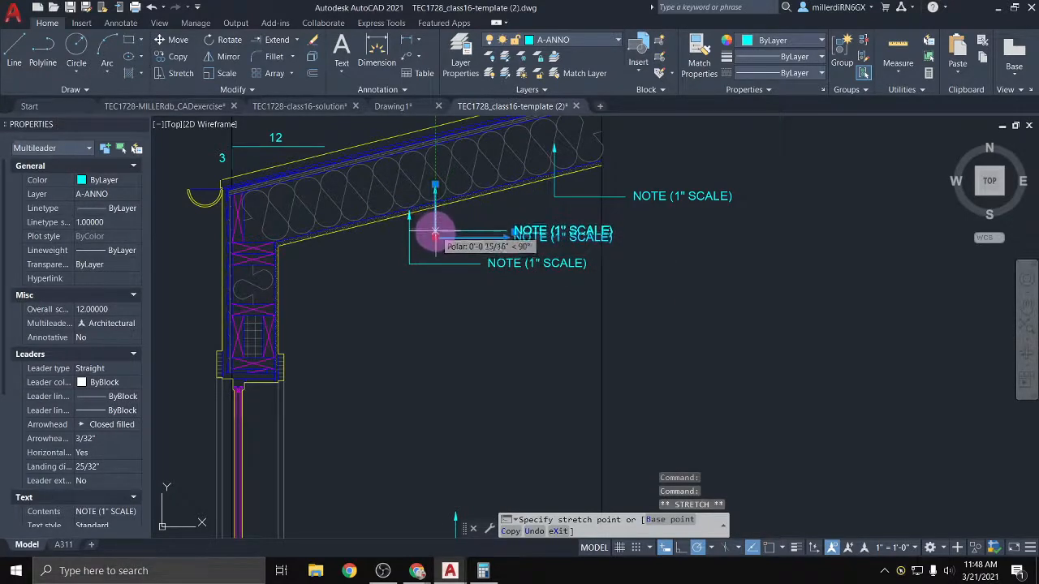
left_click(438, 230)
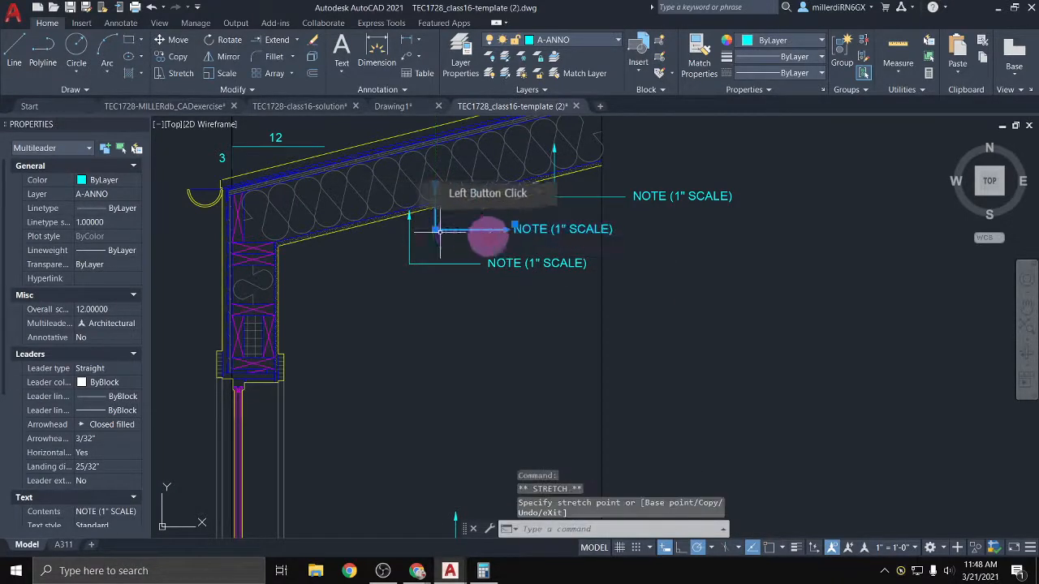
left_click(508, 229)
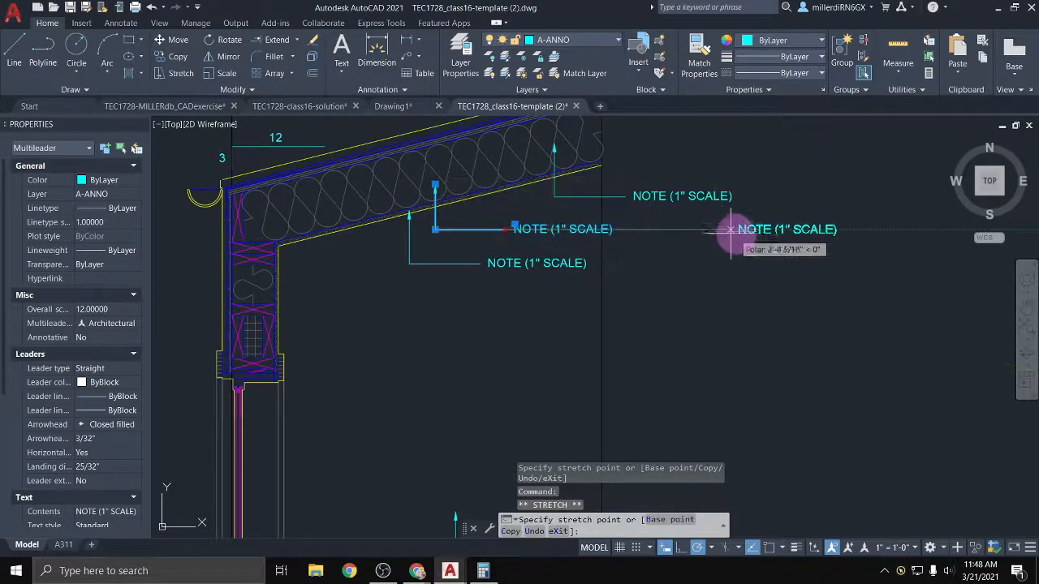
left_click(633, 197)
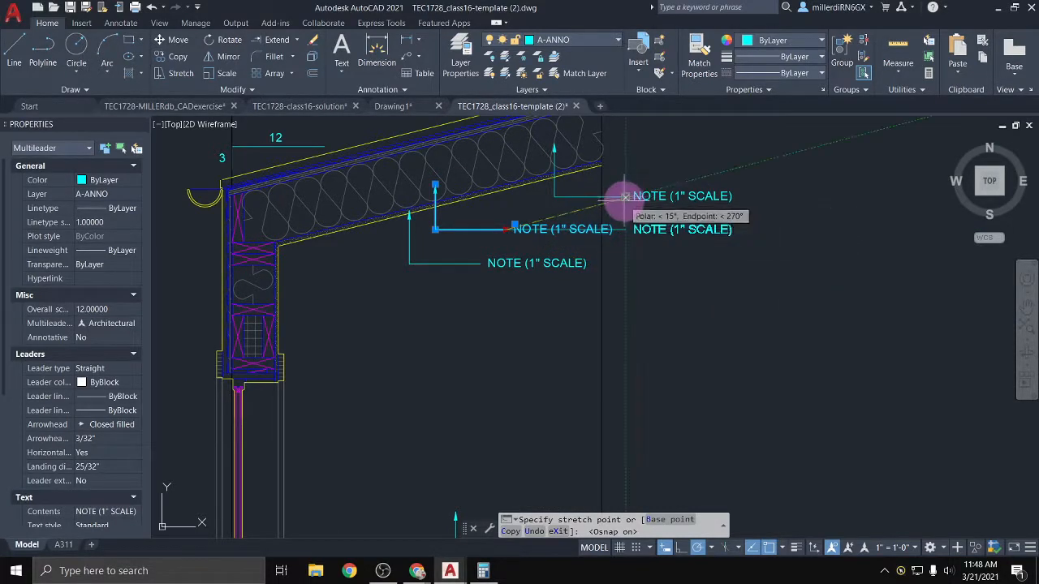
left_click(625, 223)
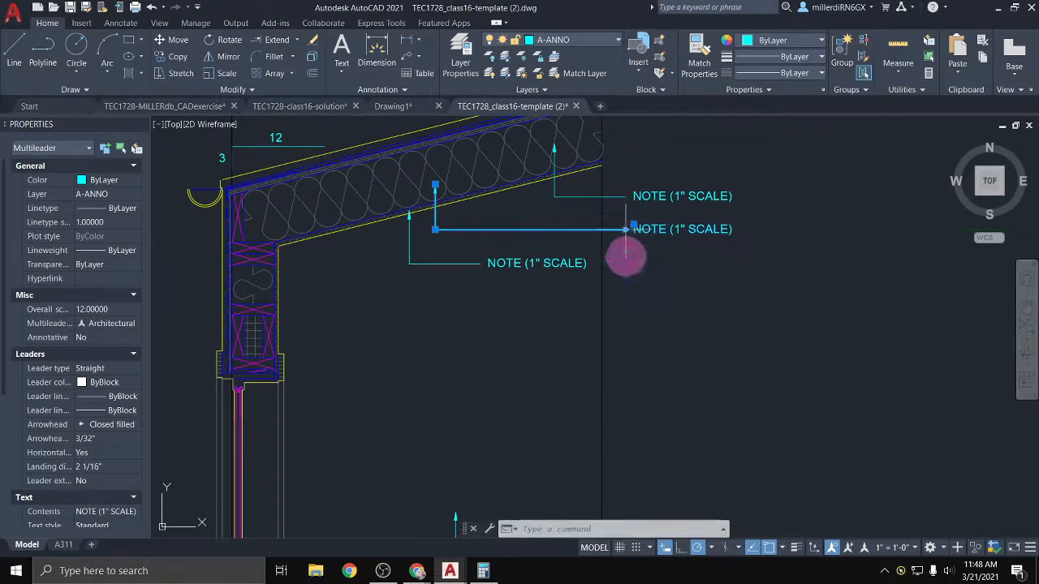
Stretch the lowest roof note's landing horizontally until its text aligns with the notes above, then clear the selection
left_click(482, 262)
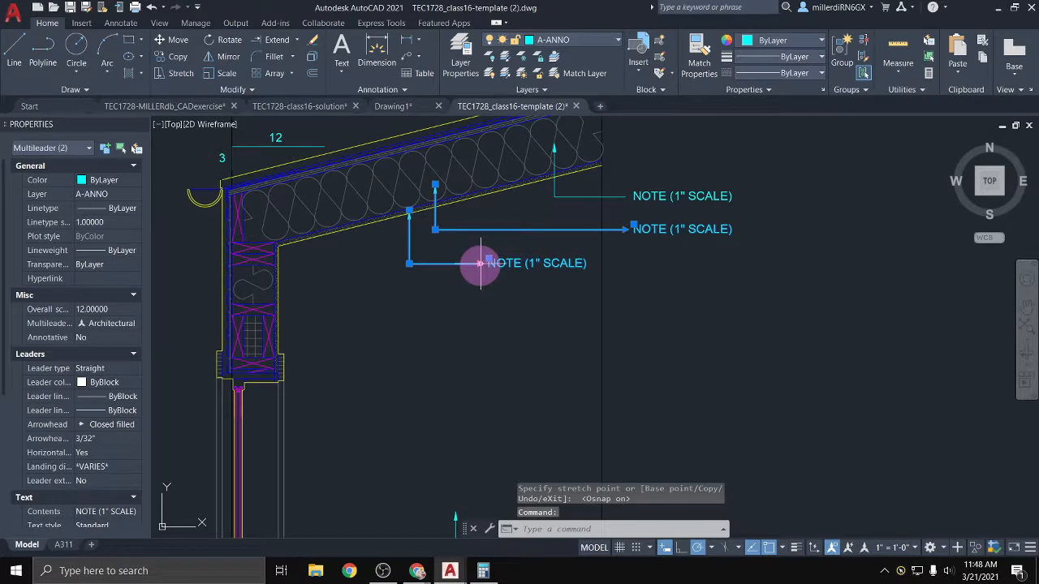
left_click(481, 263)
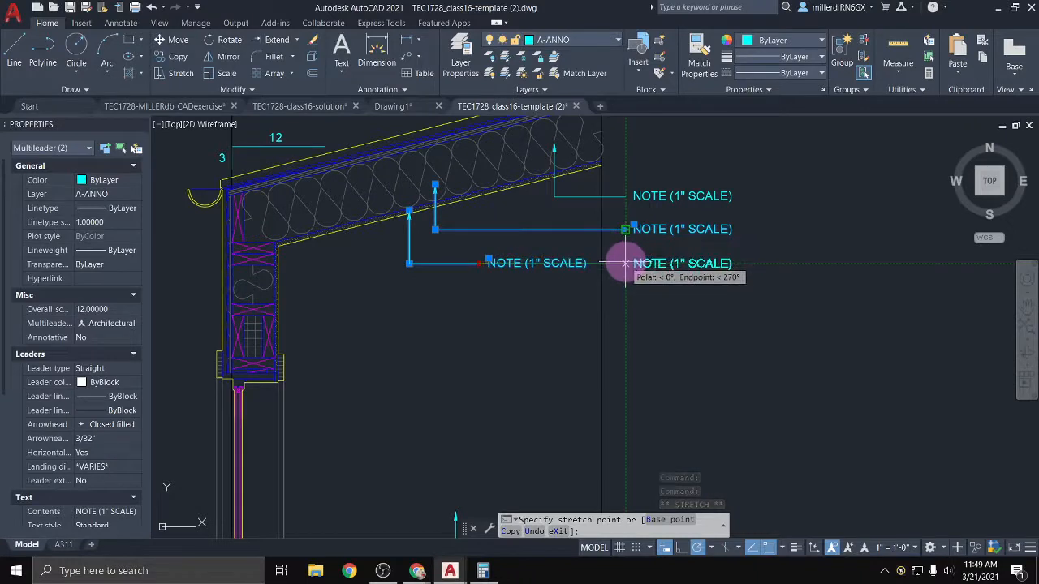
left_click(625, 263)
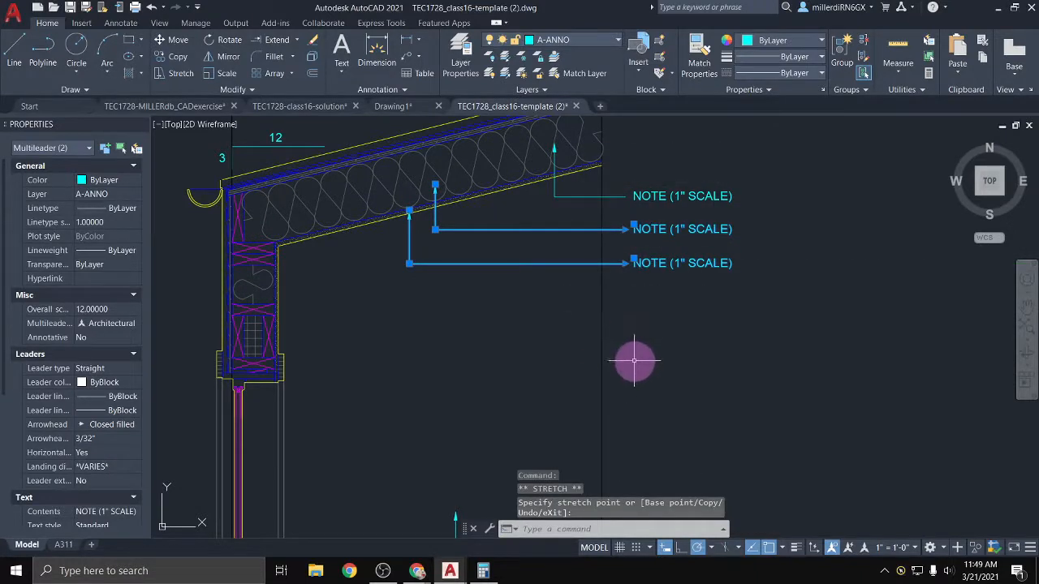
key("Escape")
key("Escape")
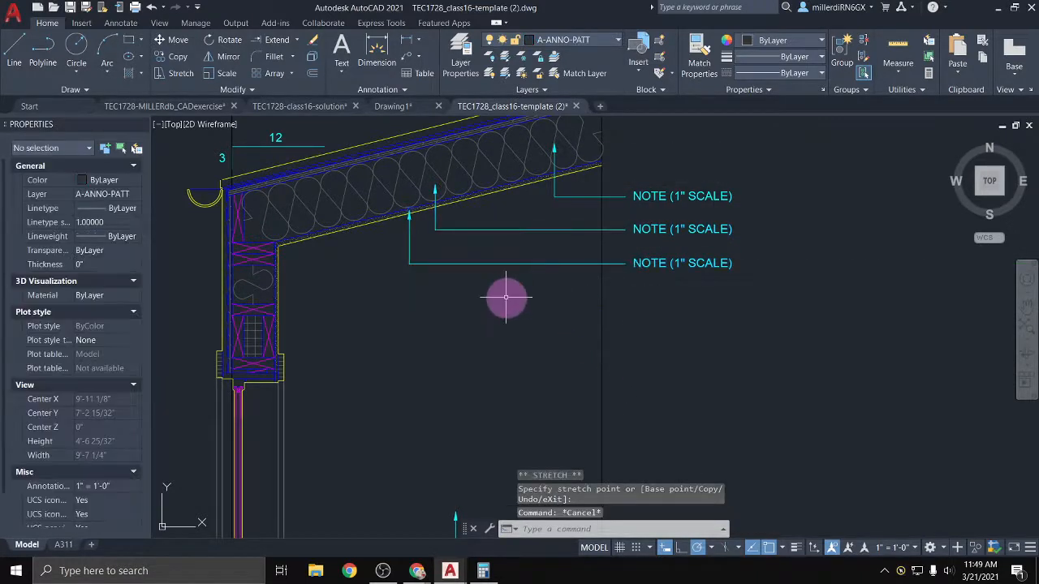
Switch to Chrome to consult the reference notes and return to the three roof note leaders in AutoCAD
scroll(506, 295, "down", 2)
middle_click_drag(581, 392, 577, 364)
key("alt+Tab")
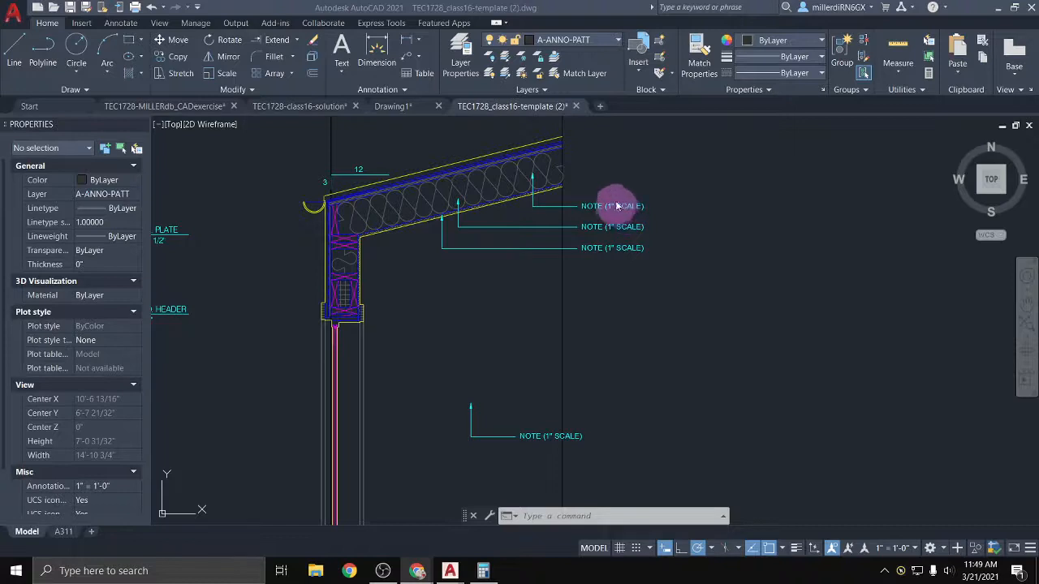
scroll(616, 207, "up", 4)
scroll(608, 203, "down", 2)
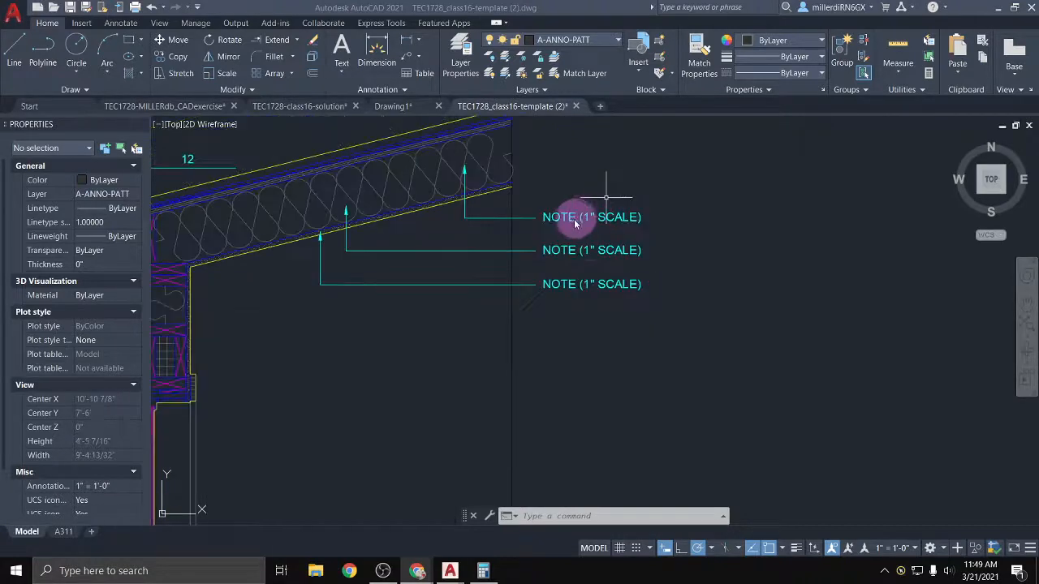
Replace the text of the uppermost note below the roof with "BATT INSULATION"
double_click(570, 218)
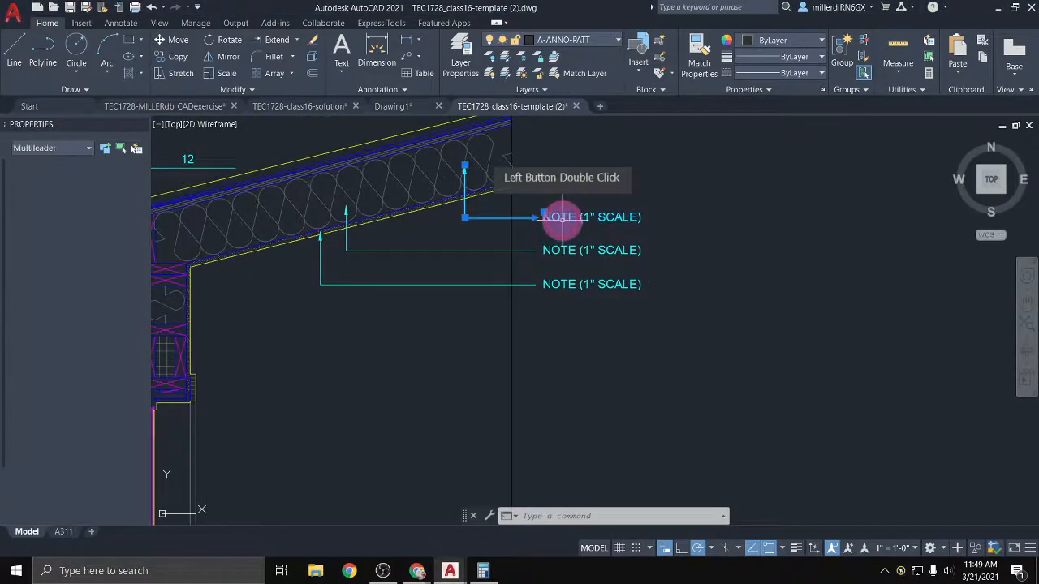
double_click(520, 216)
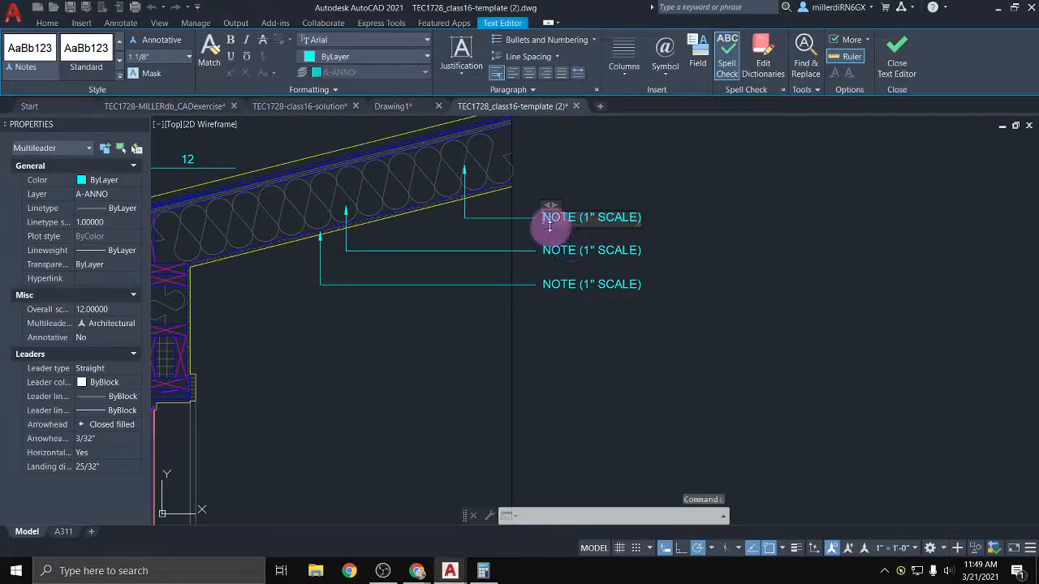
left_click_drag(542, 217, 647, 220)
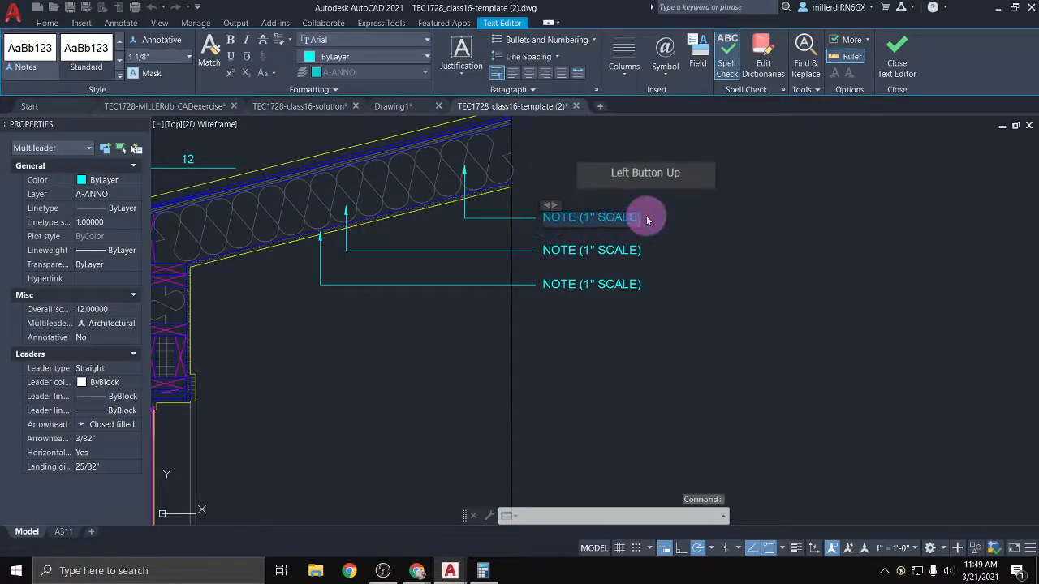
type("BATT ")
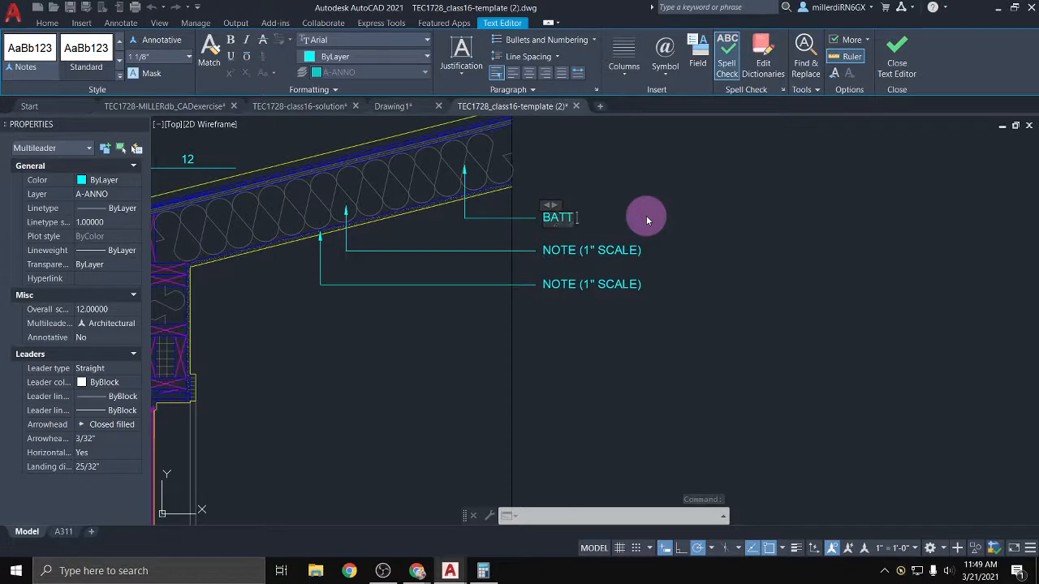
type("INSULTATION")
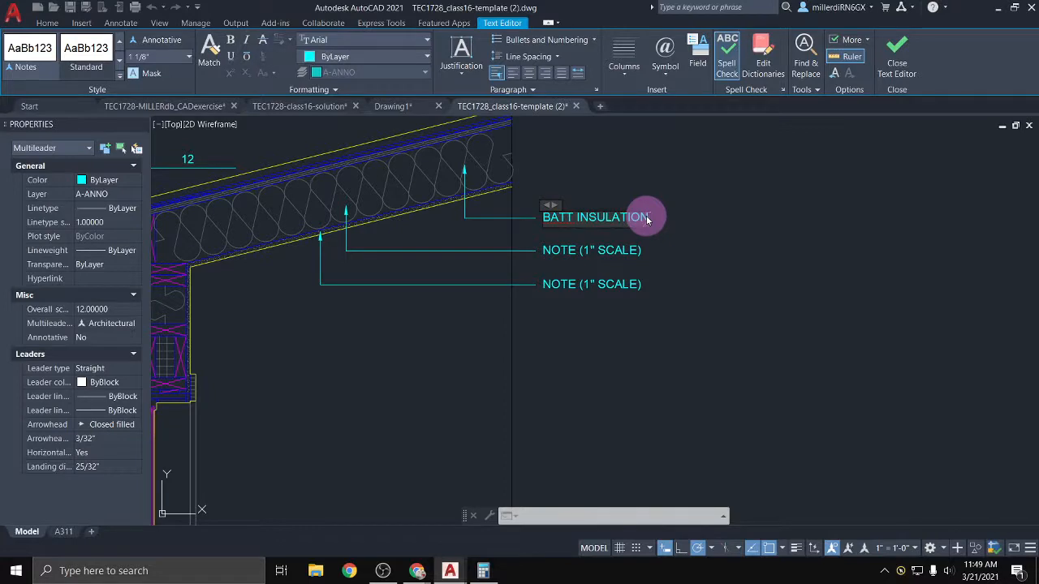
left_click(670, 253)
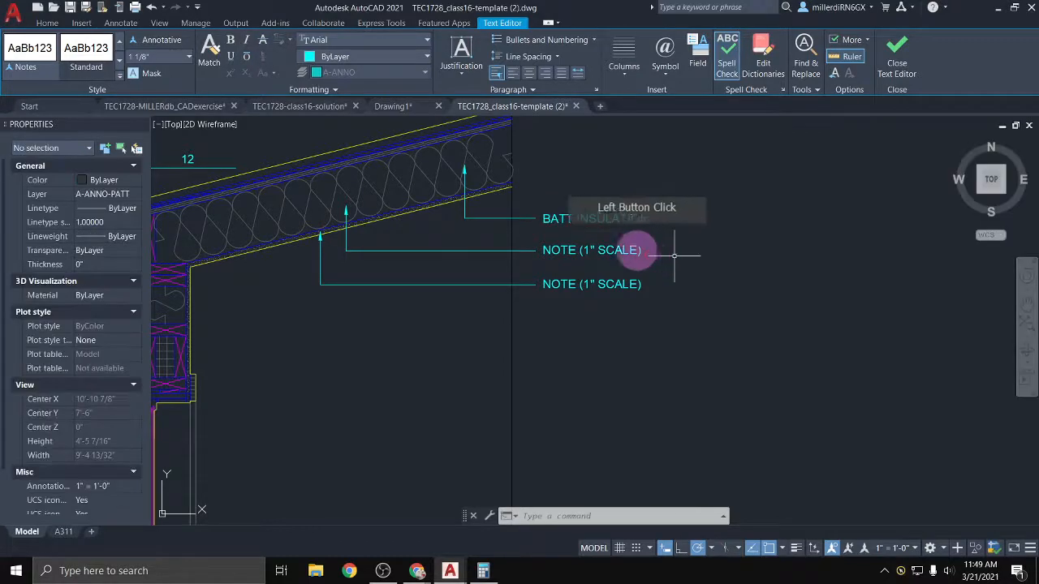
Replace the text of the middle note below the roof with "2X8 WD RAFTER @ 16" OC"
double_click(616, 250)
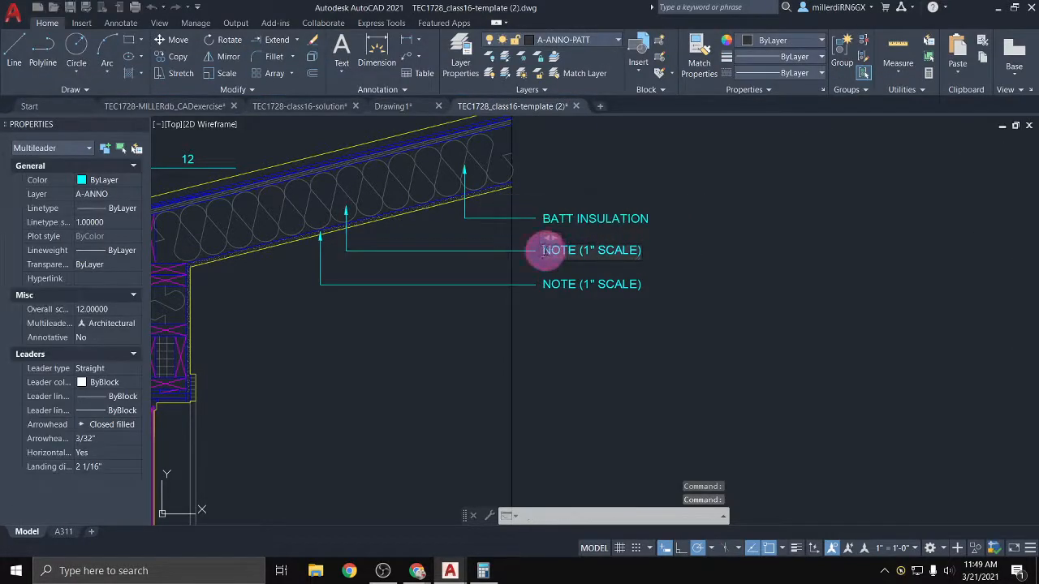
left_click_drag(545, 250, 664, 250)
type("2X")
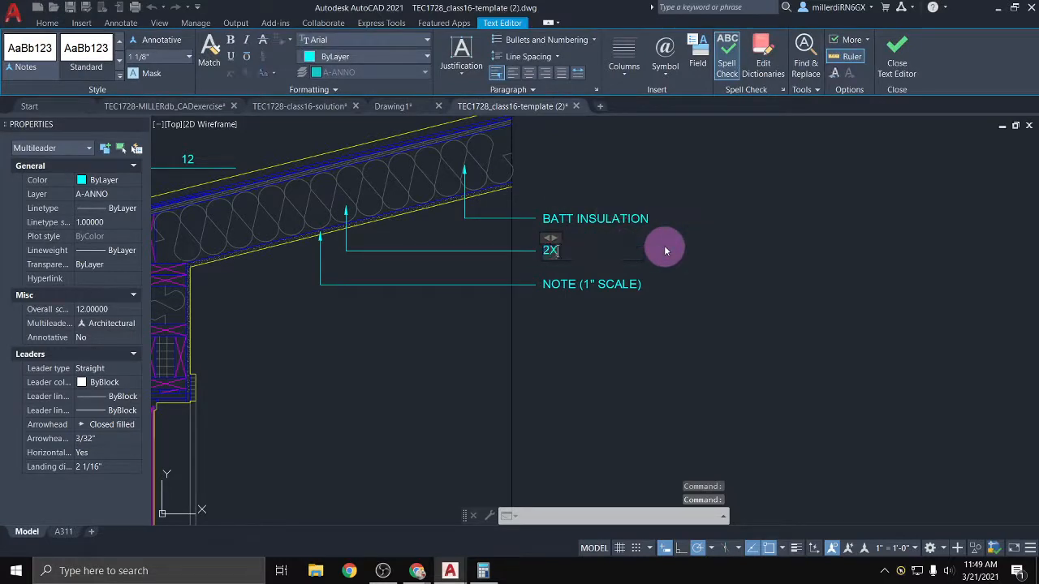
type("8 WD RAFTER @ 16\" OC")
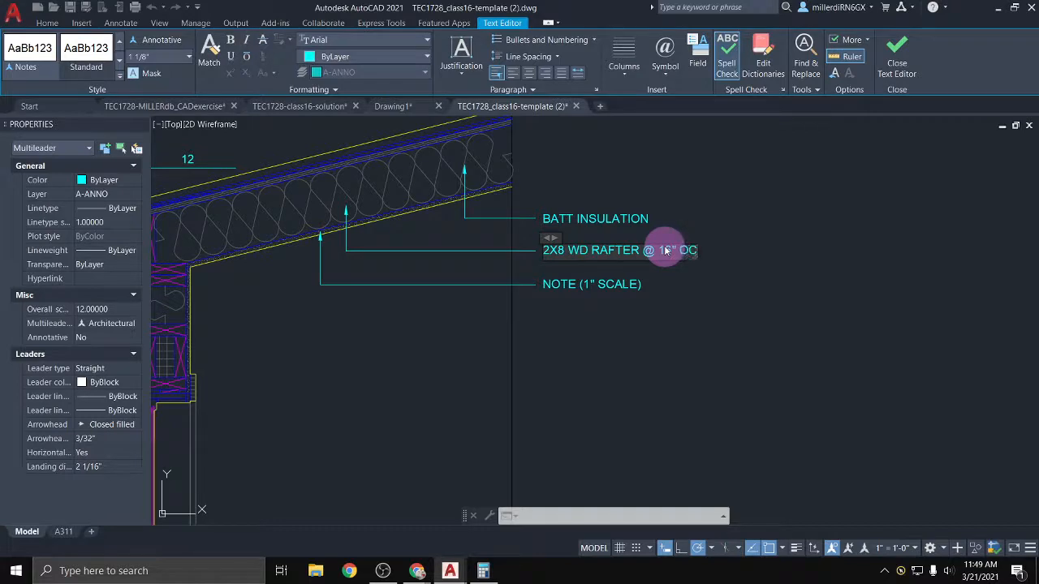
left_click(615, 296)
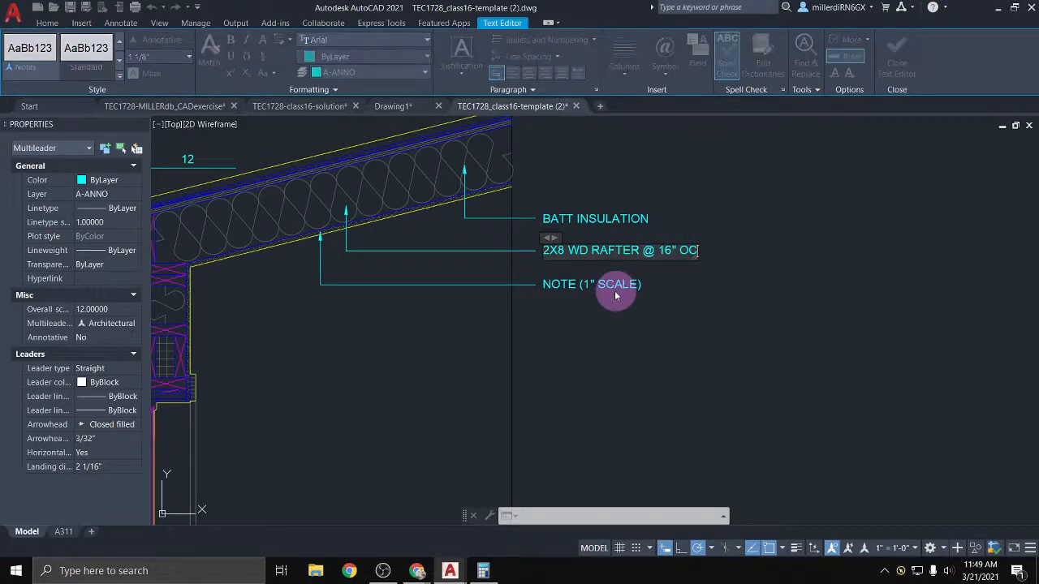
left_click(547, 288)
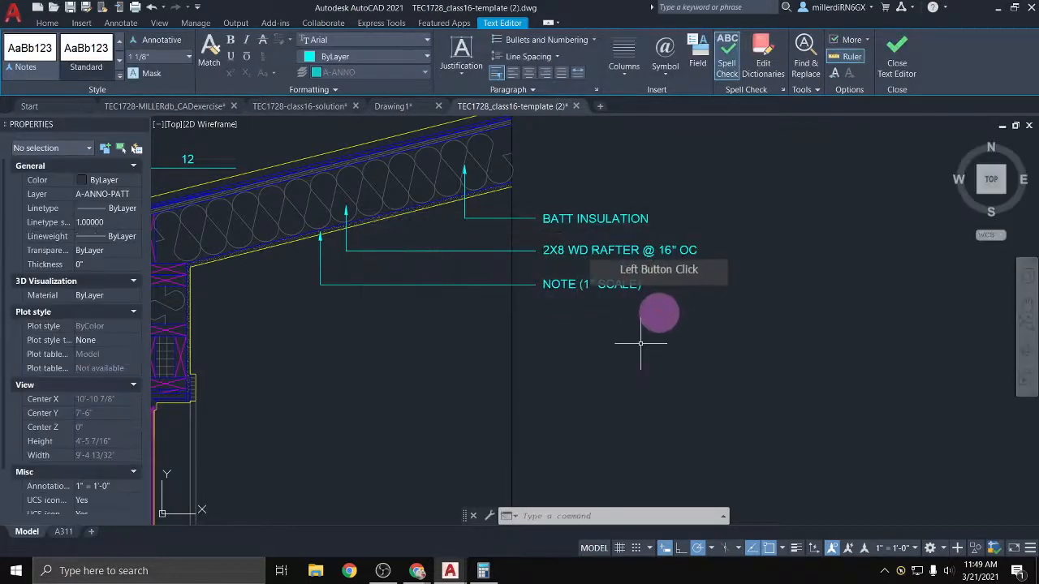
Replace the lowest roof note's text with "(1) LAYER 5/8" GWB, PTD", keeping the fraction unstacked
double_click(602, 290)
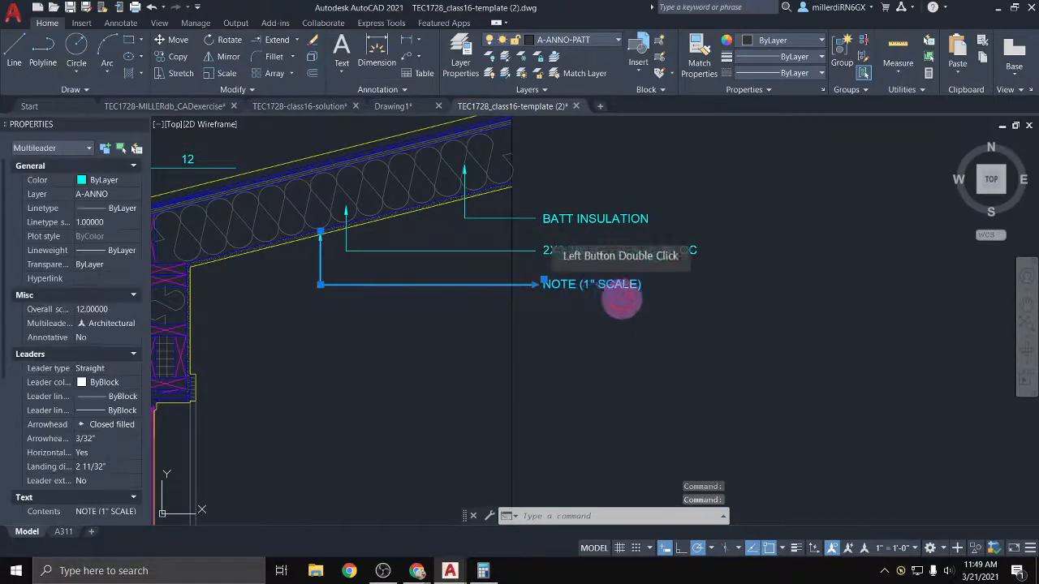
left_click_drag(546, 286, 642, 291)
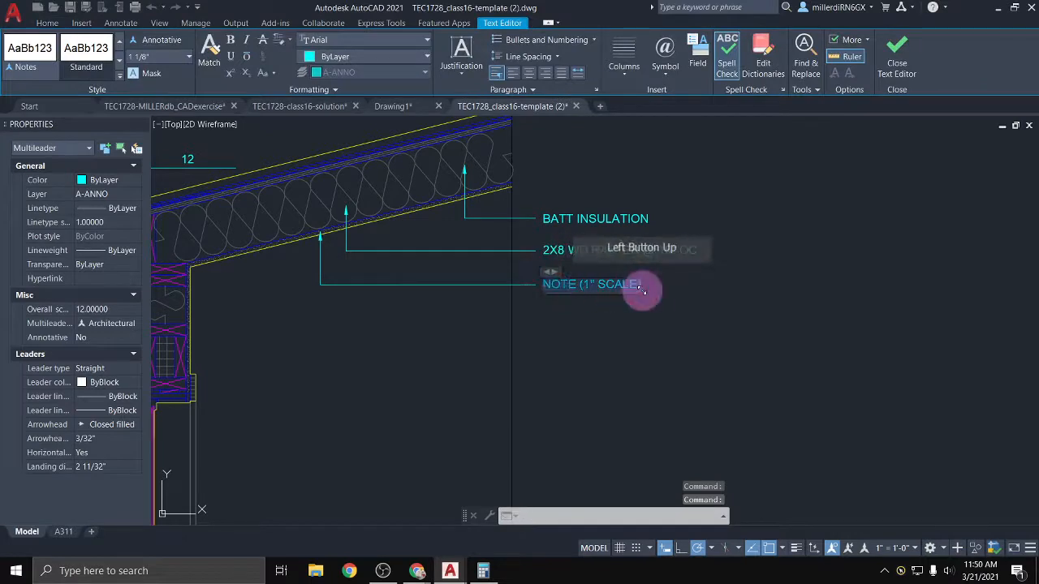
key("Delete")
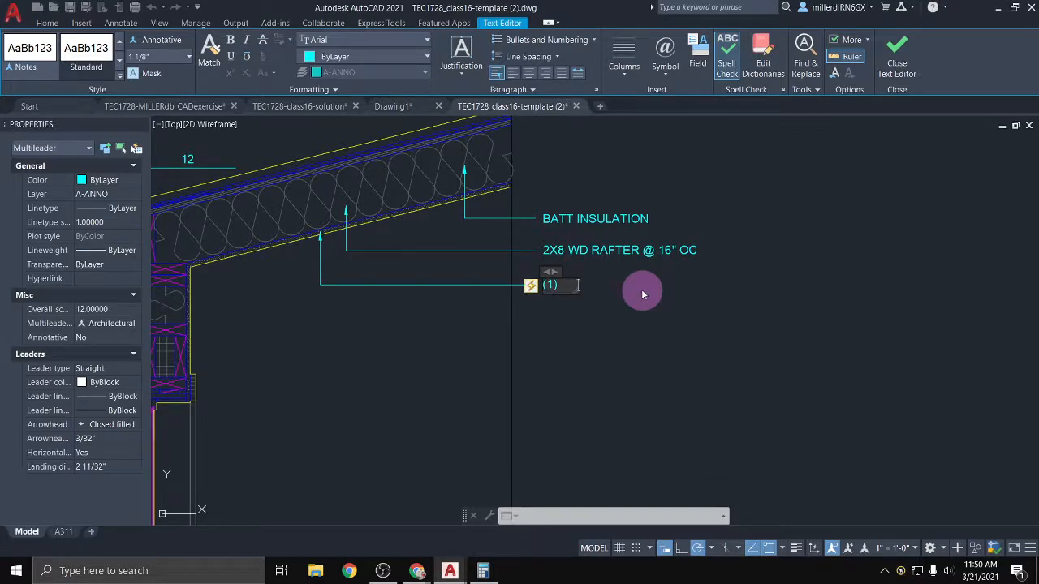
key("BackSpace")
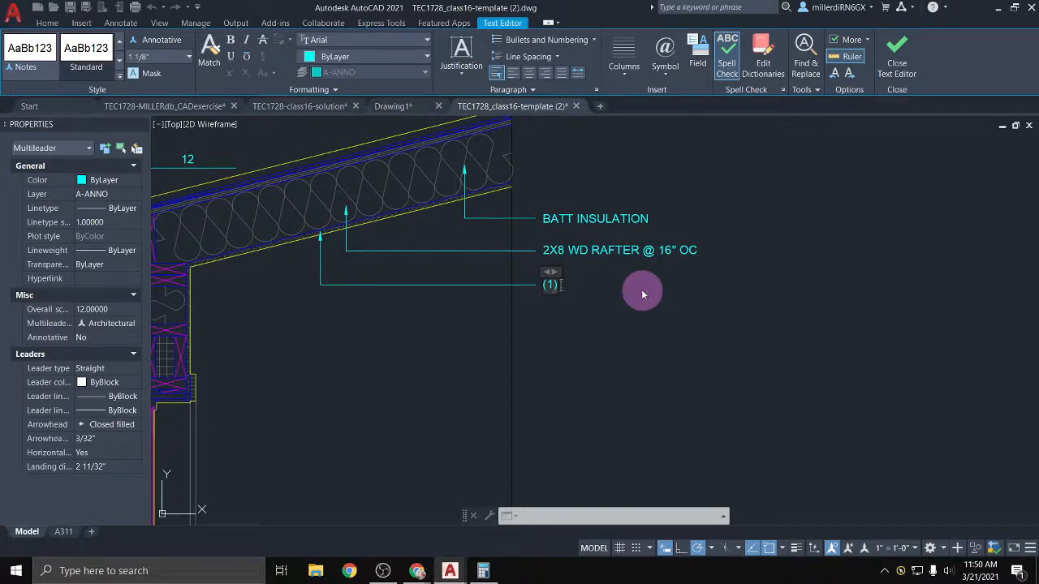
type("LAYER")
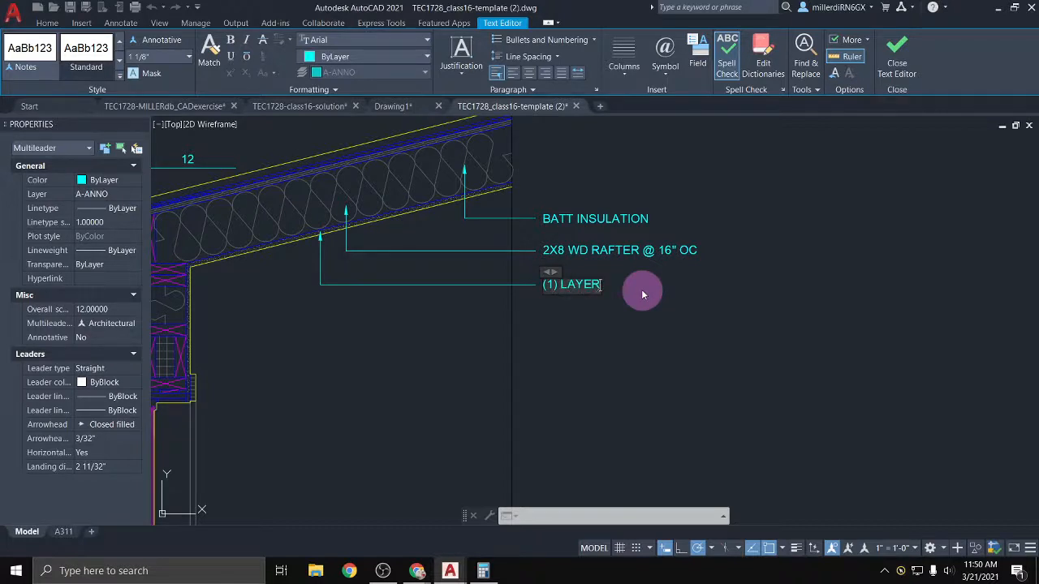
type(" 5/8")
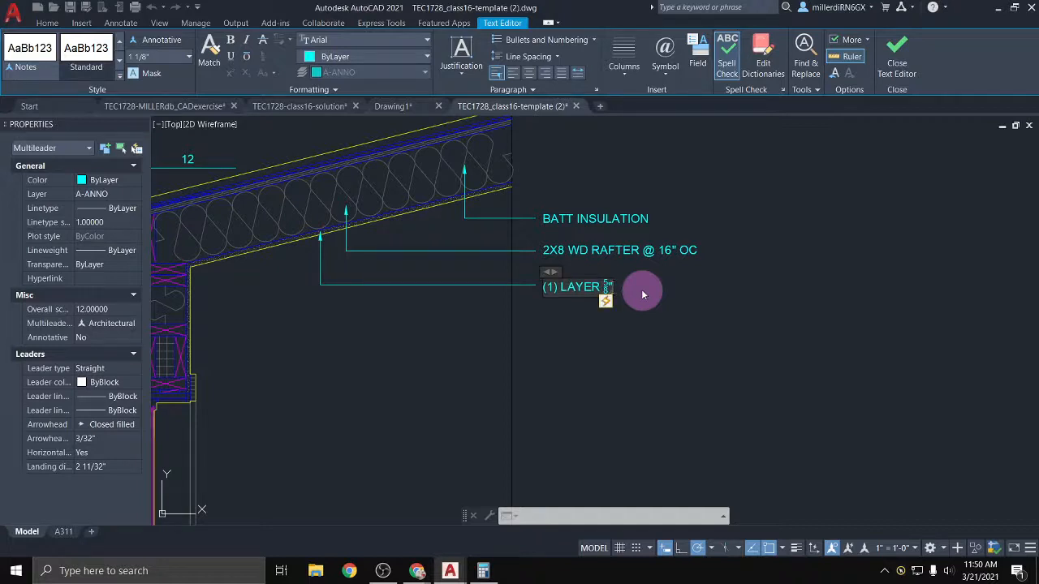
key("ctrl+z")
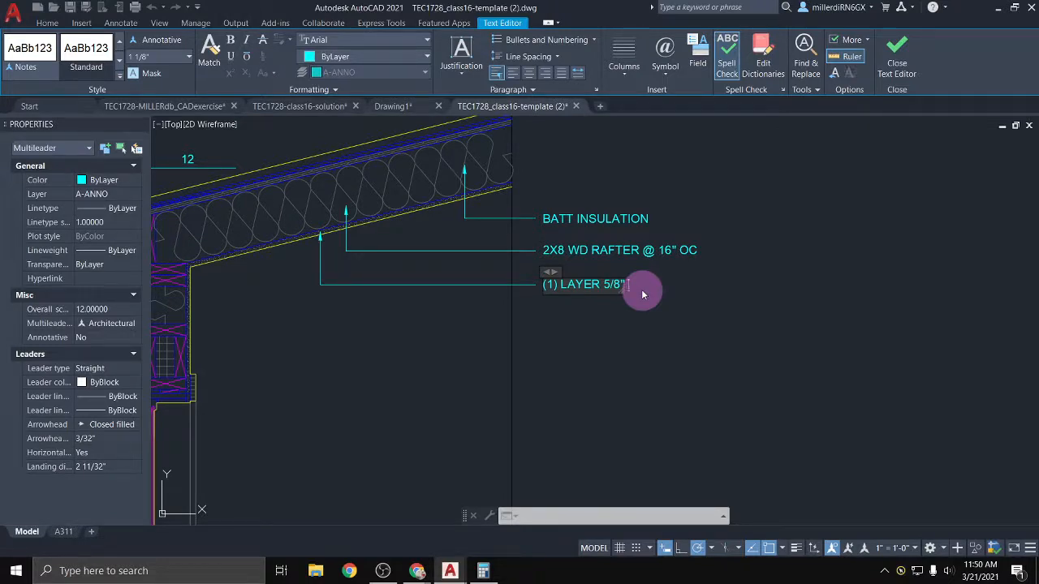
type("GWB, PTD")
left_click(867, 292)
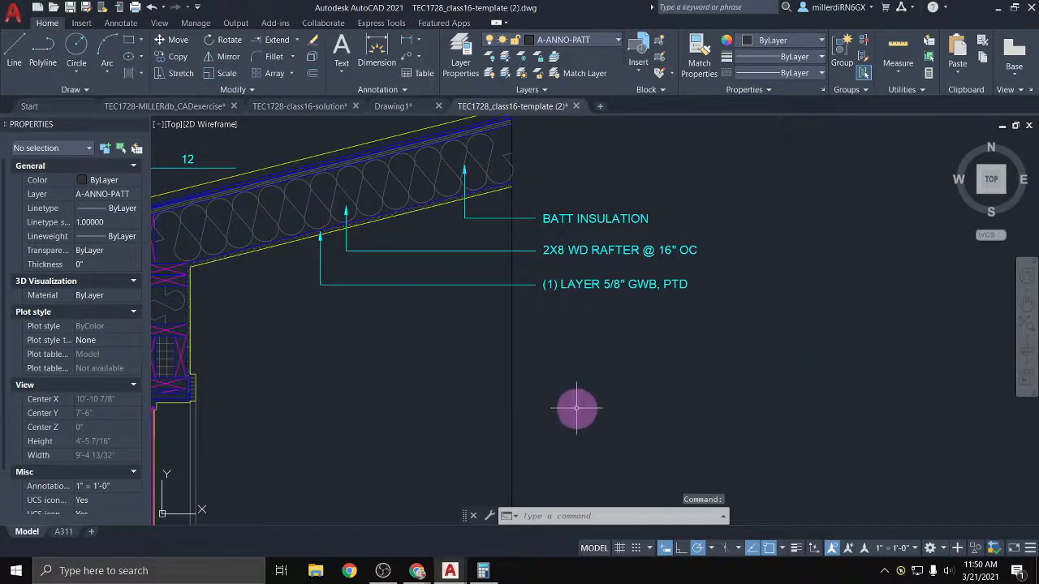
With object snap off, copy the downward-pointing leader with text on its left from the template symbols to two spots on the roof's upper layers
scroll(576, 409, "down", 2)
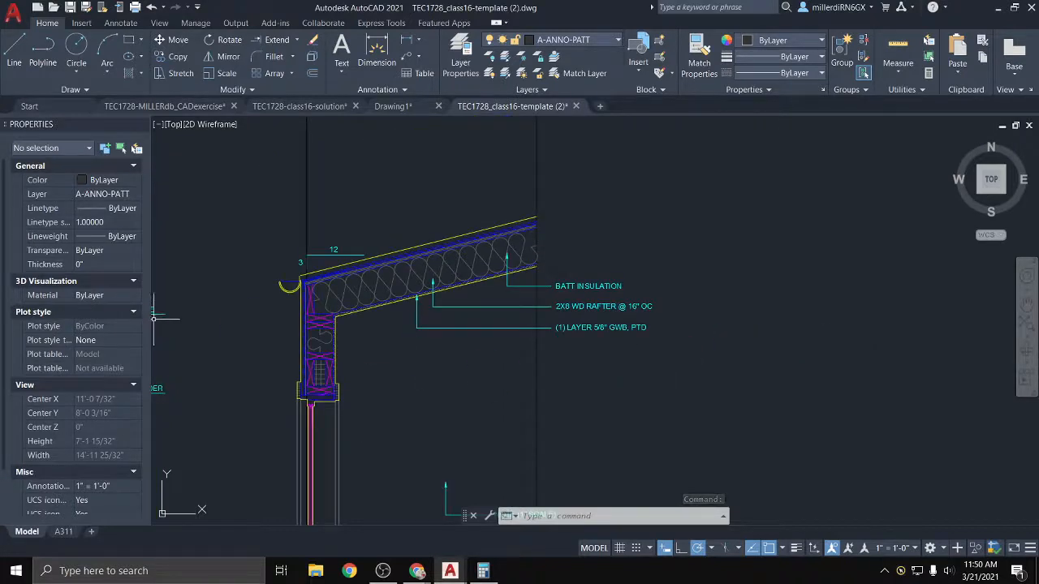
scroll(255, 352, "down", 3)
middle_click_drag(283, 348, 609, 306)
scroll(388, 338, "up", 1)
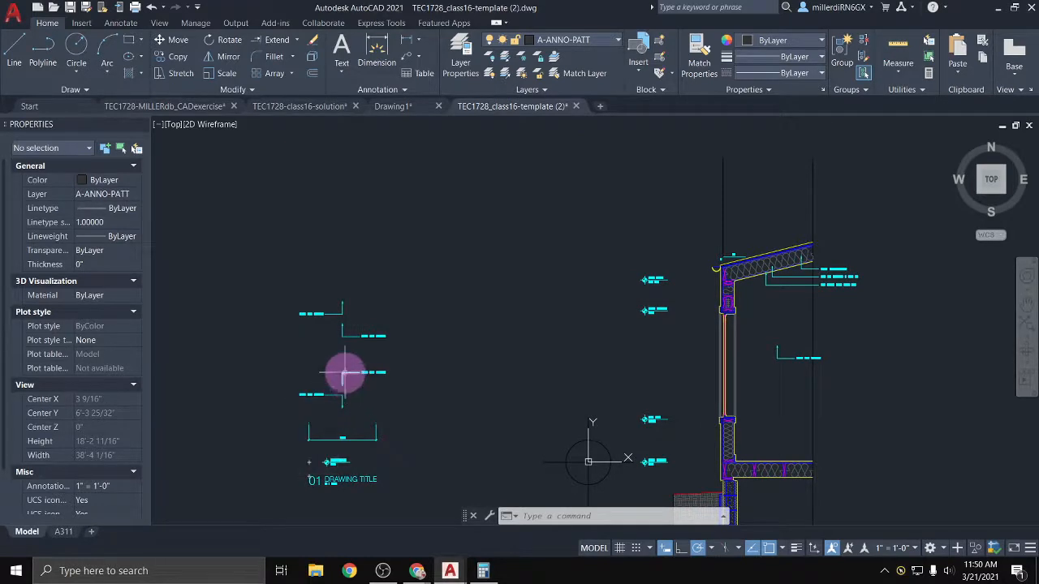
left_click(323, 396)
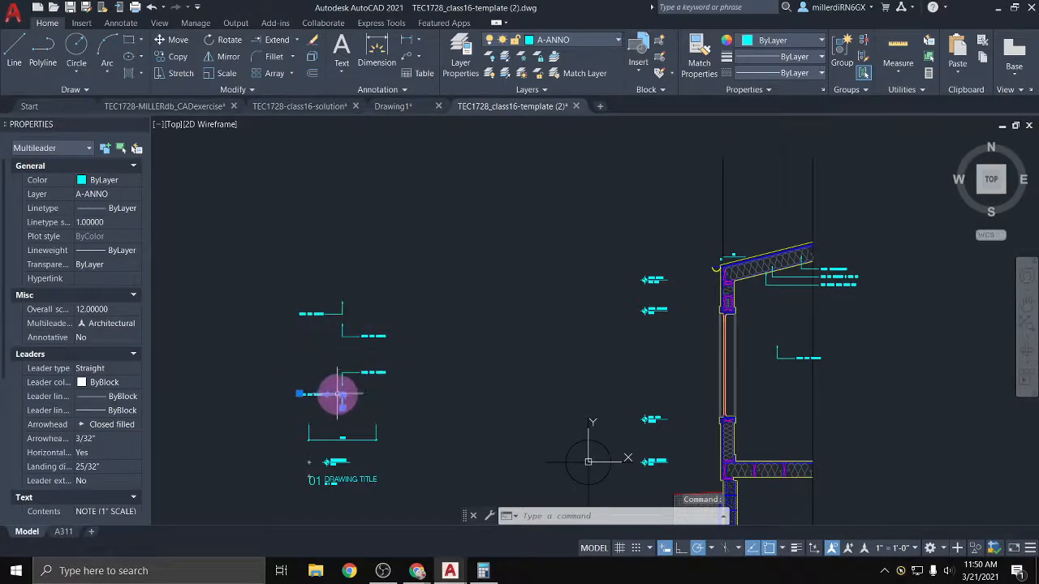
left_click(173, 59)
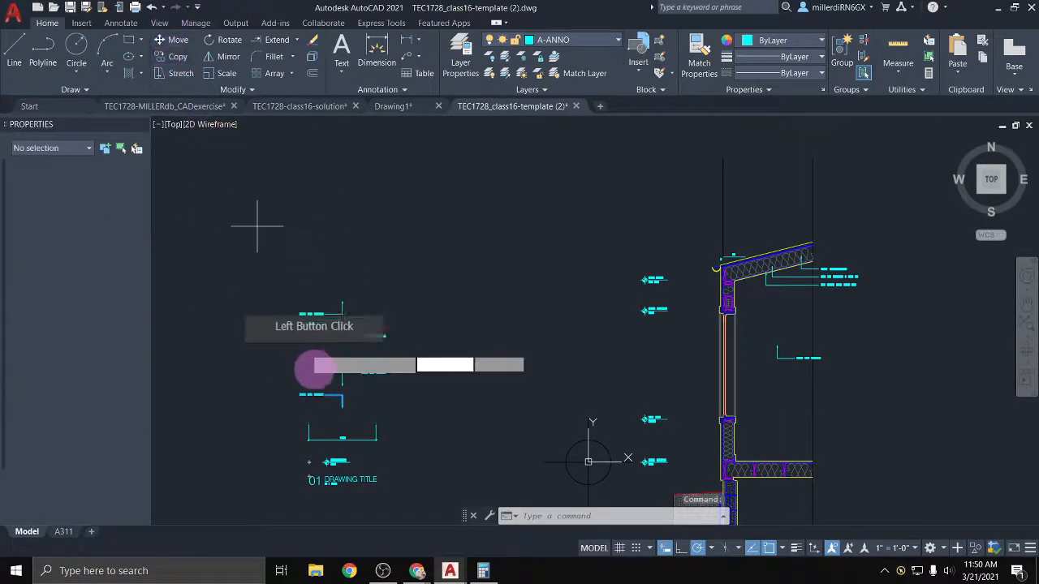
left_click(344, 405)
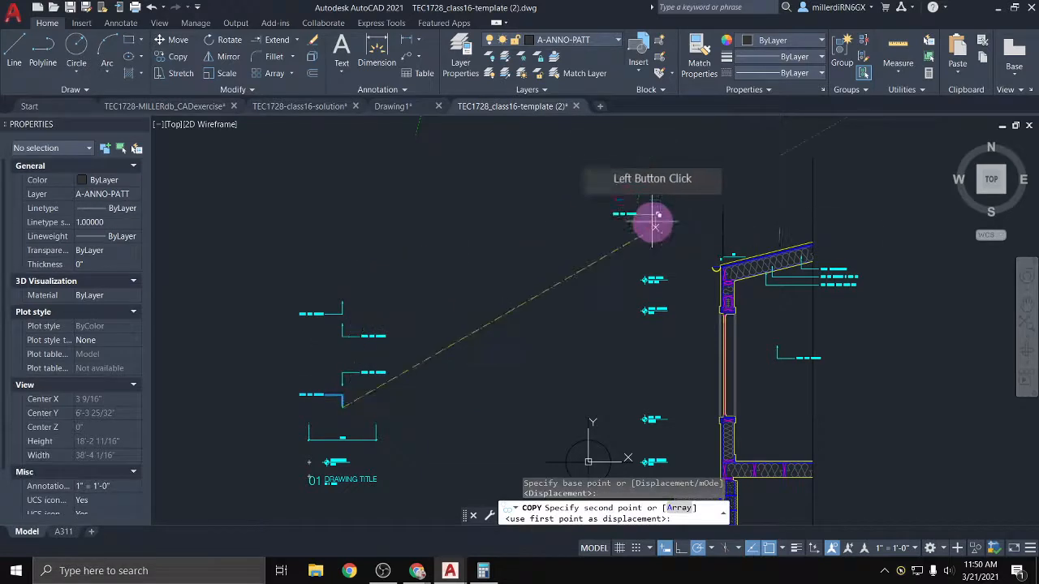
scroll(799, 237, "up", 4)
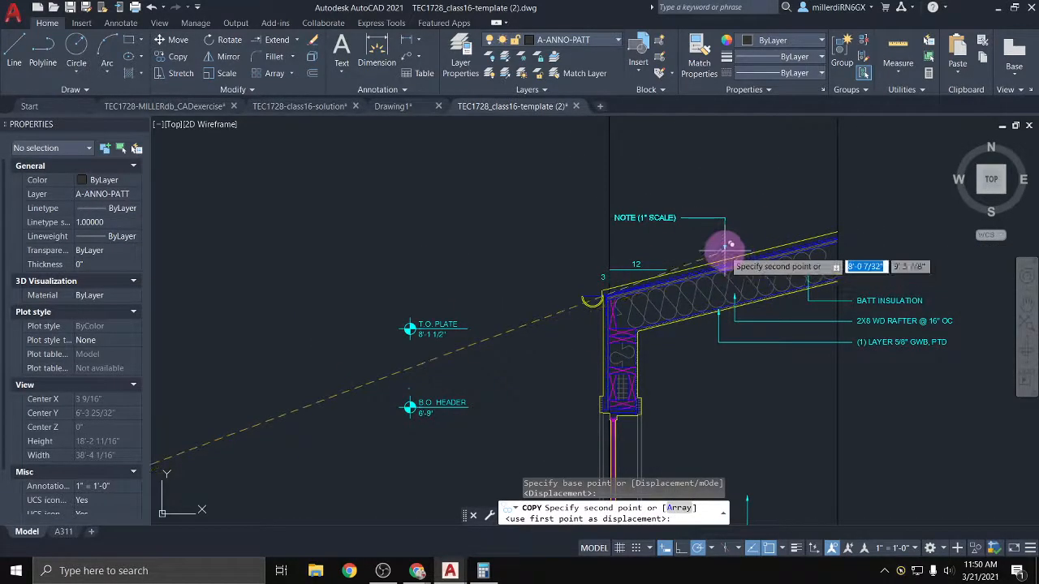
left_click(769, 550)
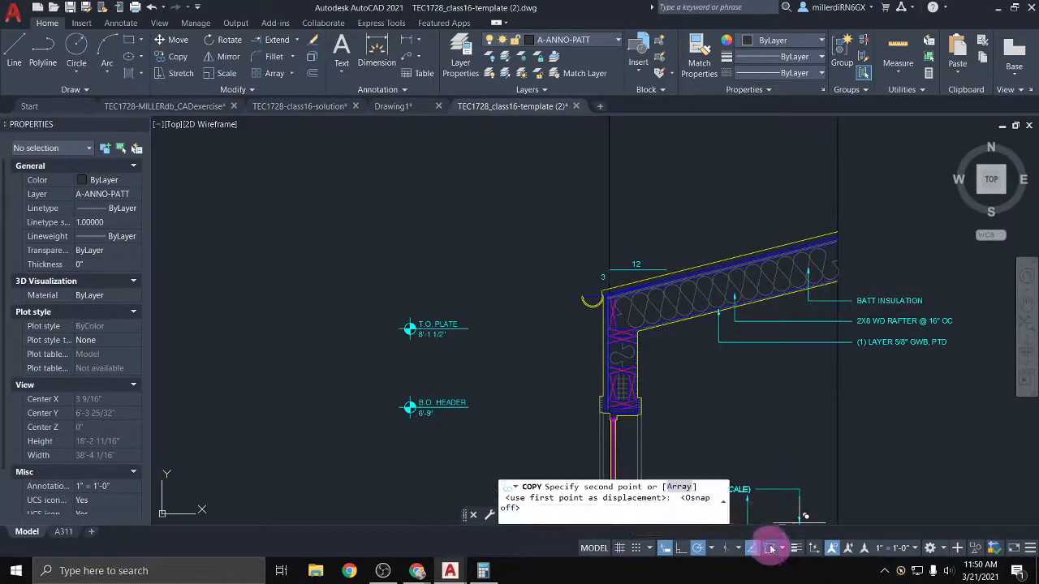
left_click(737, 252)
scroll(675, 277, "up", 4)
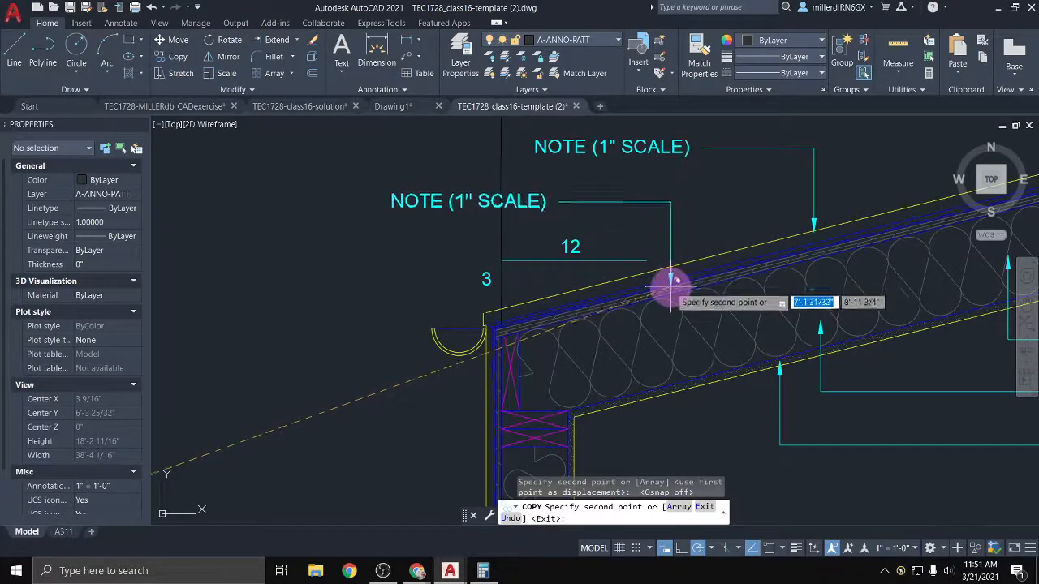
left_click(670, 277)
scroll(570, 294, "down", 2)
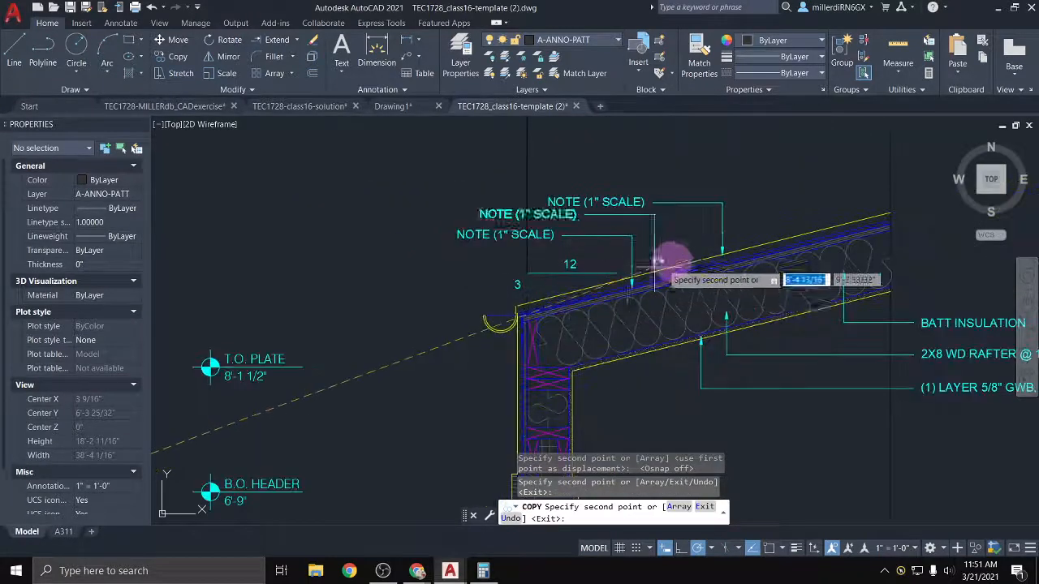
scroll(659, 264, "down", 2)
key("Escape")
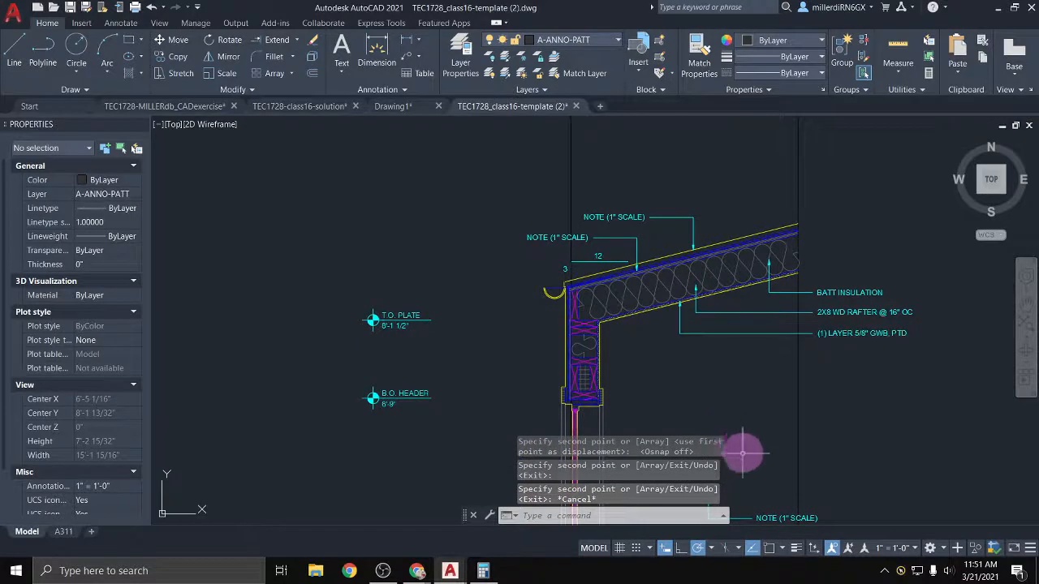
Turn object snap on and stretch the upper new roof note's landing horizontally so its text aligns above the T.O. PLATE level marker
left_click(768, 549)
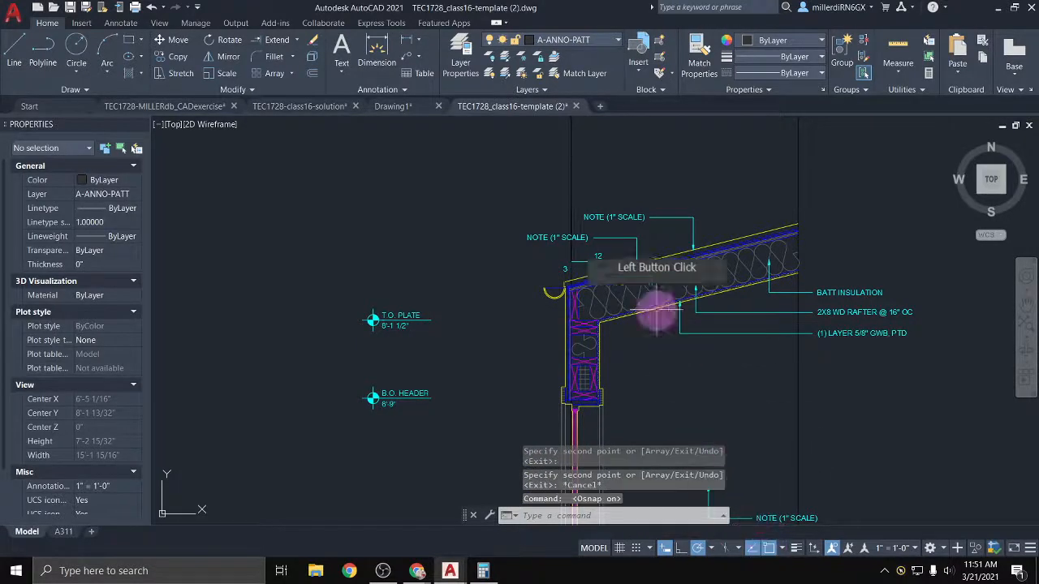
left_click(646, 216)
left_click(646, 216)
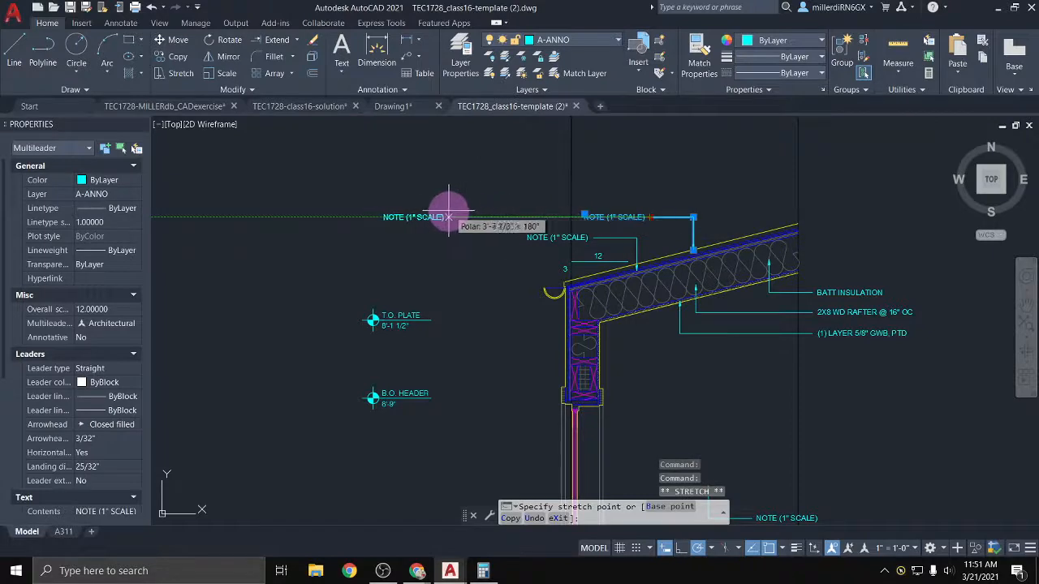
left_click(423, 313)
Stretch the lower new roof note's landing horizontally so its text aligns beneath the upper note, and lower its elbow slightly
left_click(590, 241)
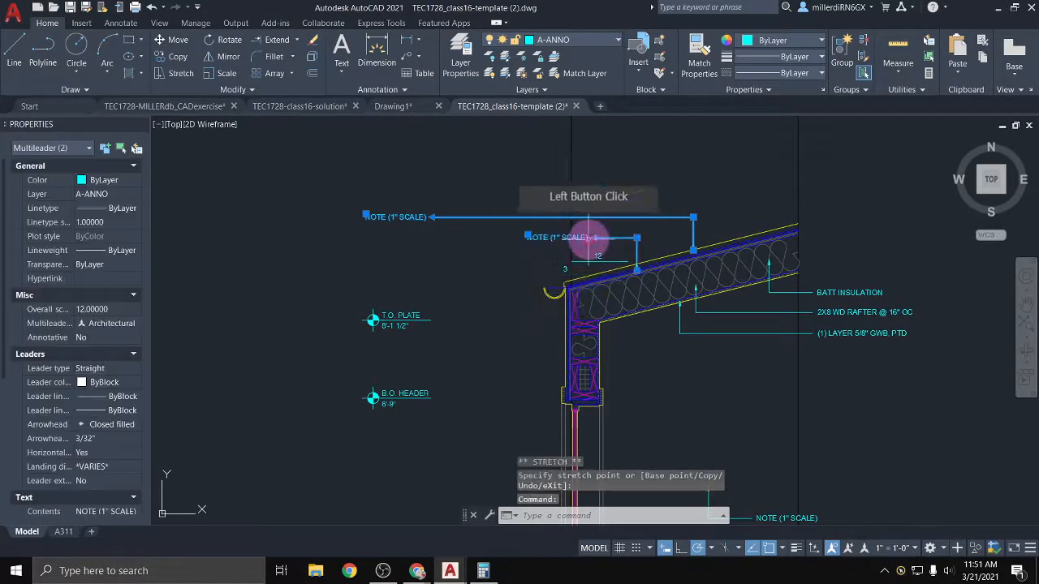
left_click(593, 238)
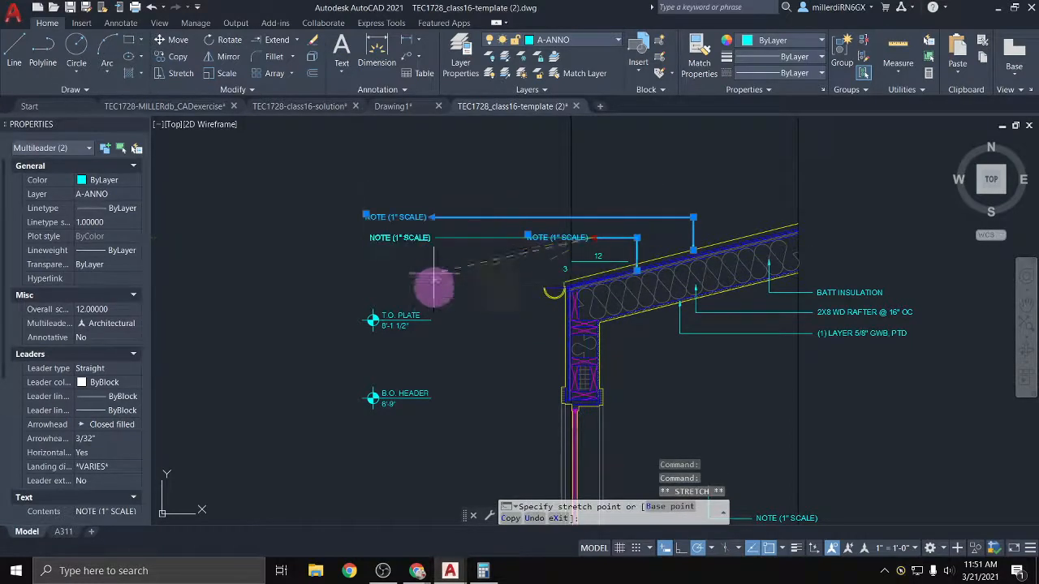
left_click(418, 390)
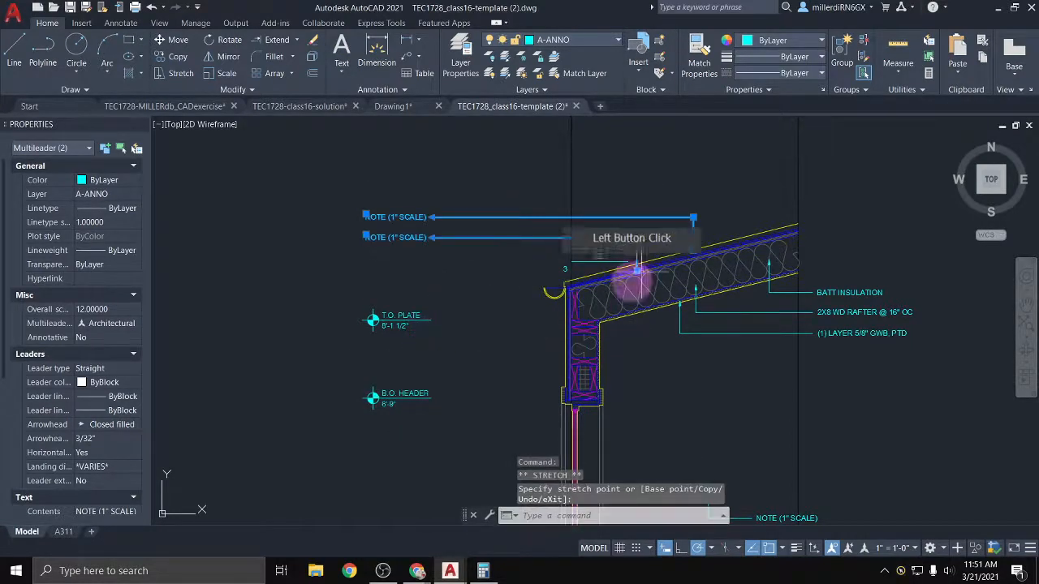
left_click(637, 241)
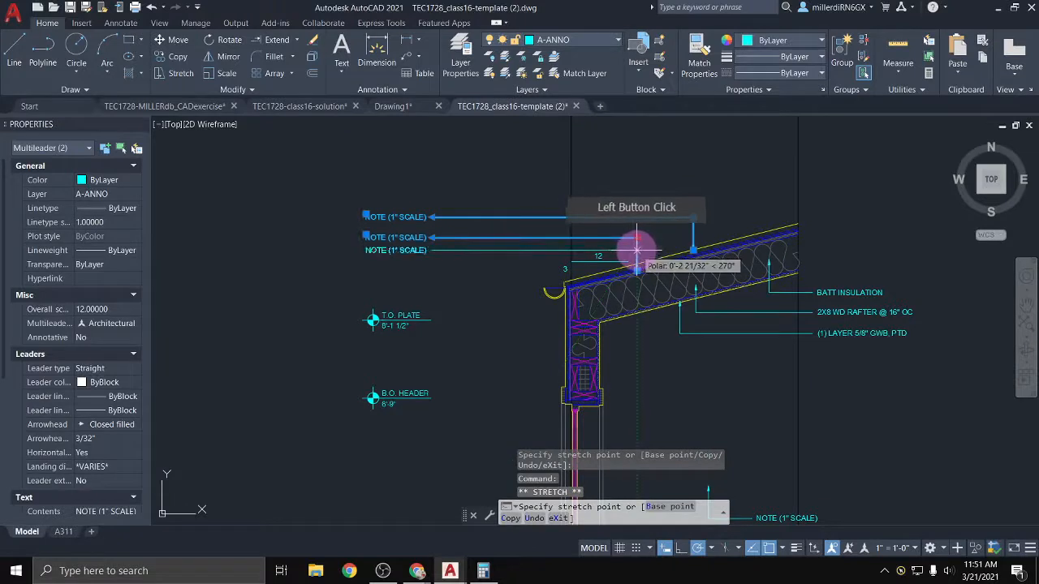
left_click(637, 250)
left_click(596, 214)
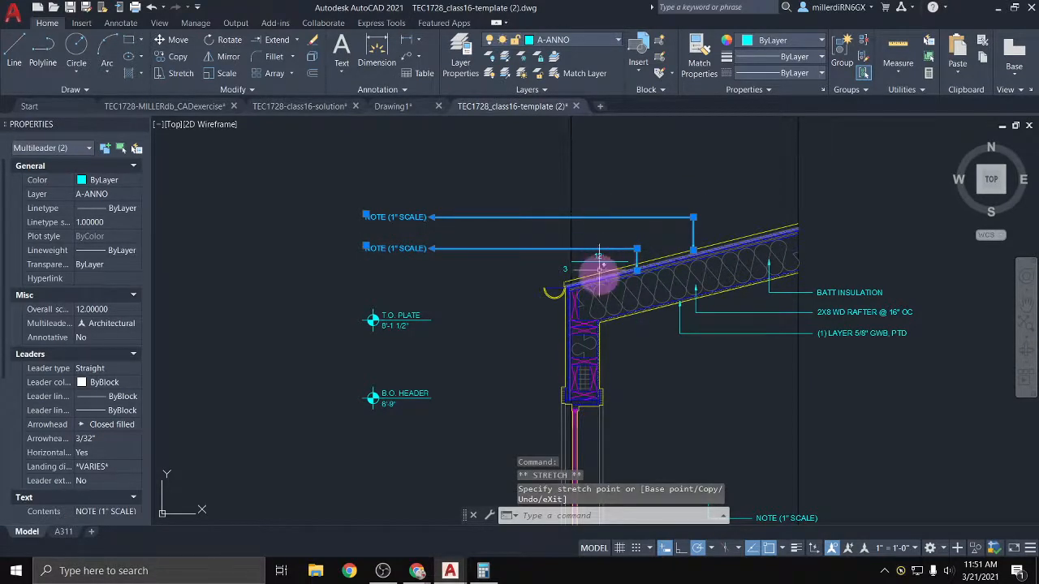
Move the lower new roof note's elbow outward near the gutter and shorten its landing so the text aligns with the upper note
left_click(637, 248)
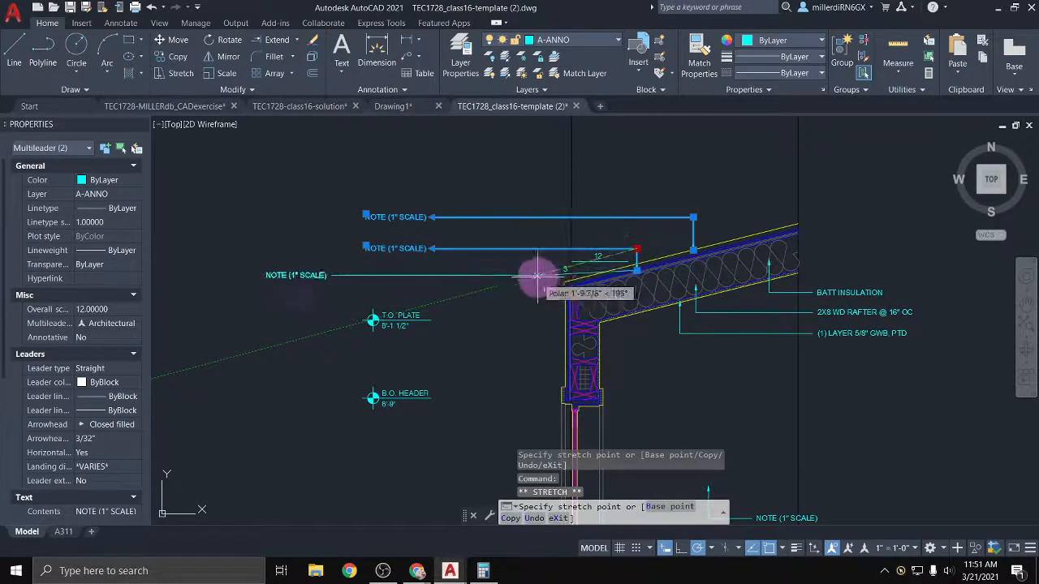
scroll(539, 272, "up", 3)
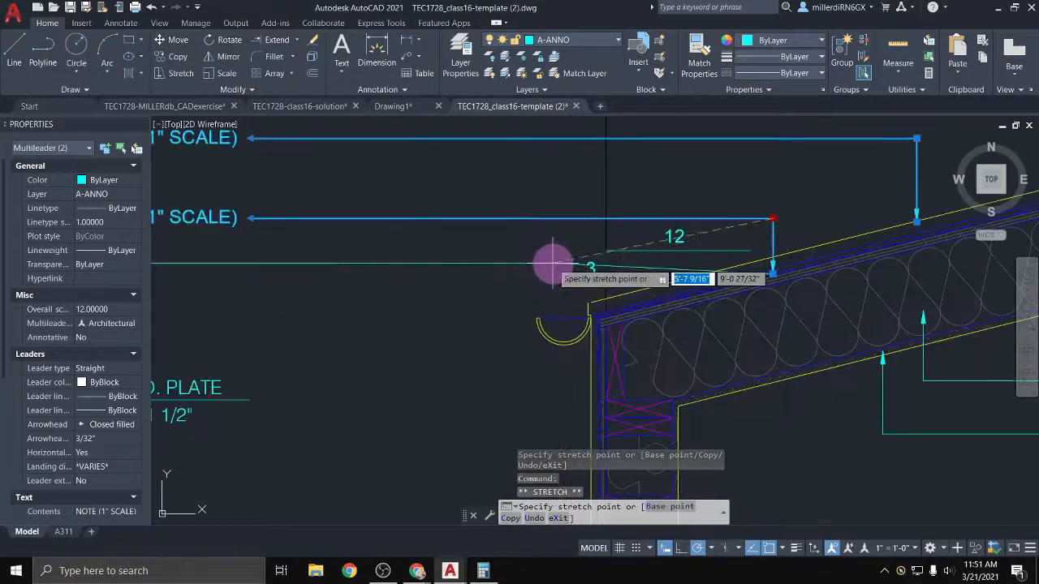
left_click(549, 277)
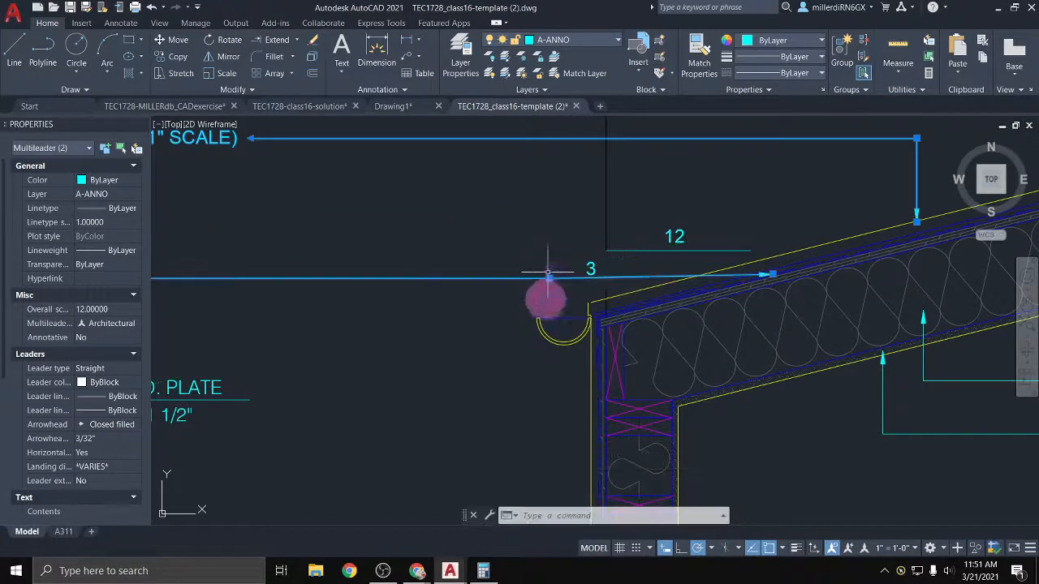
scroll(738, 276, "down", 2)
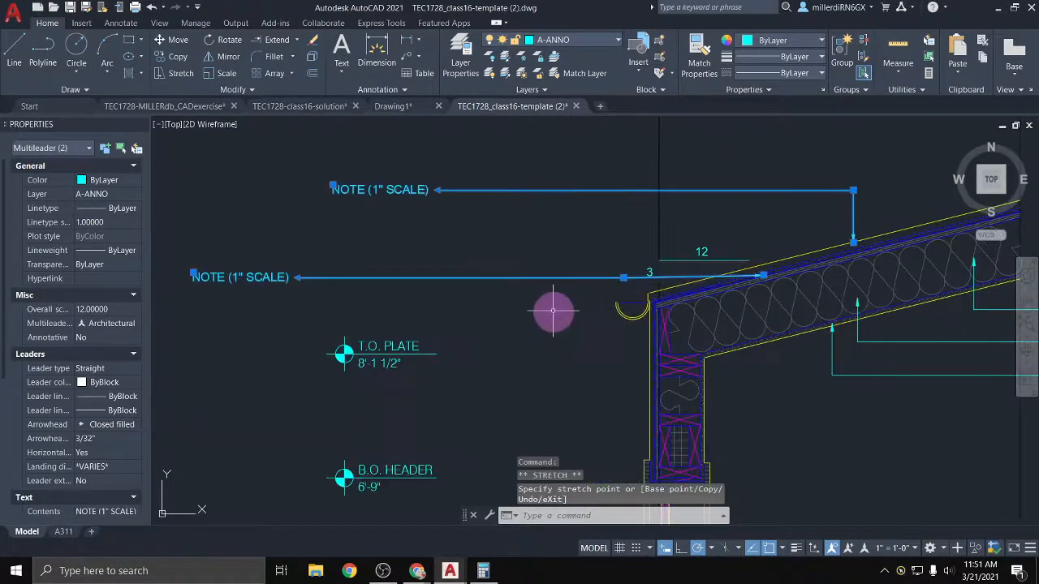
left_click(297, 277)
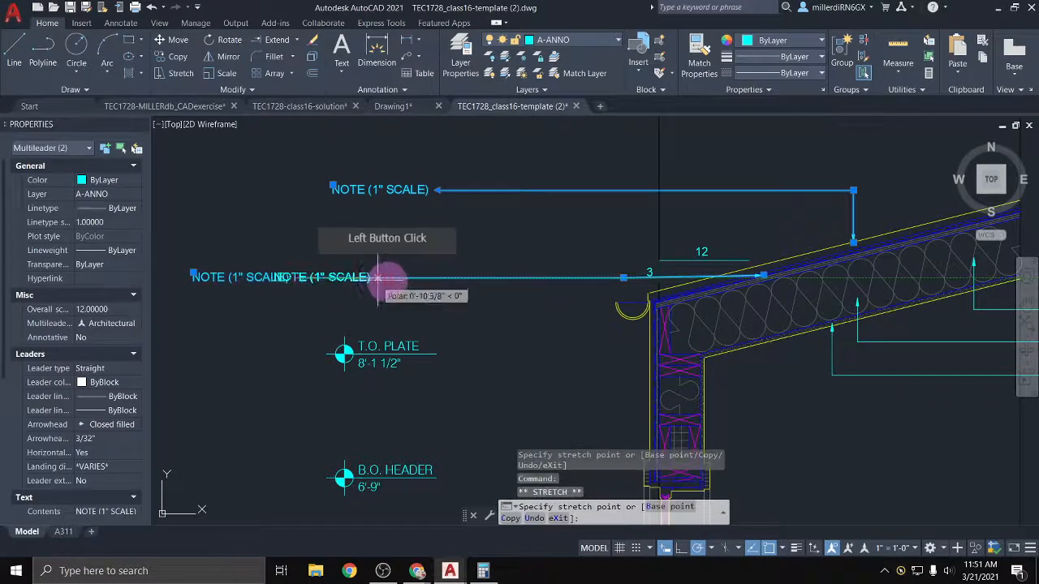
left_click(437, 189)
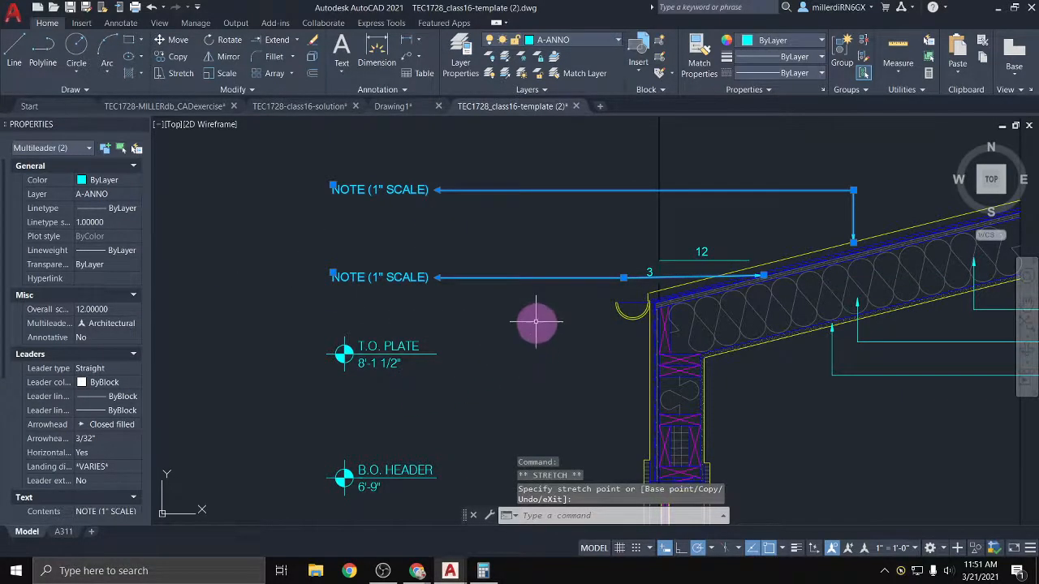
scroll(533, 319, "down", 2)
scroll(493, 307, "down", 1)
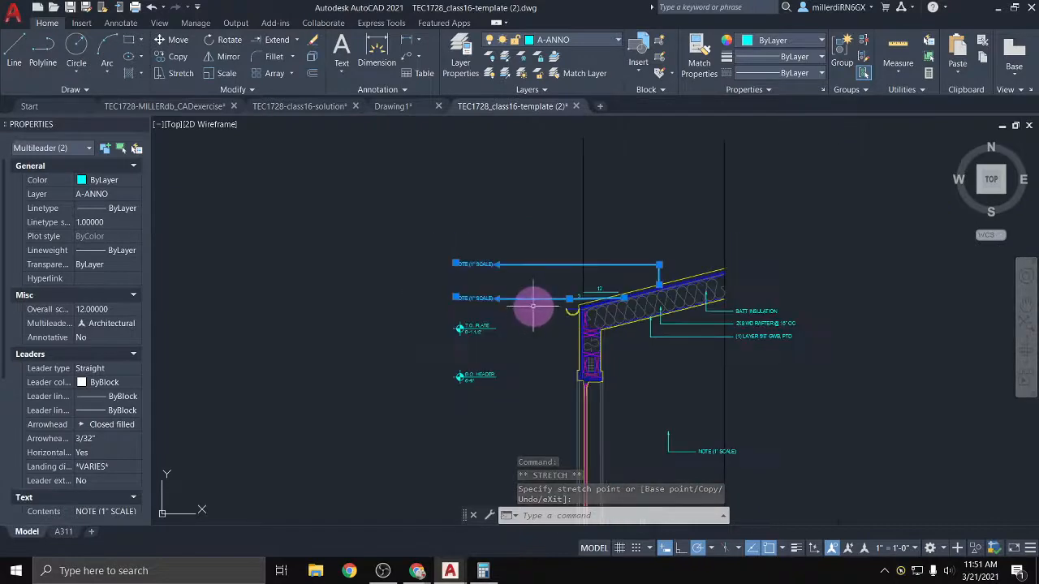
key("Escape")
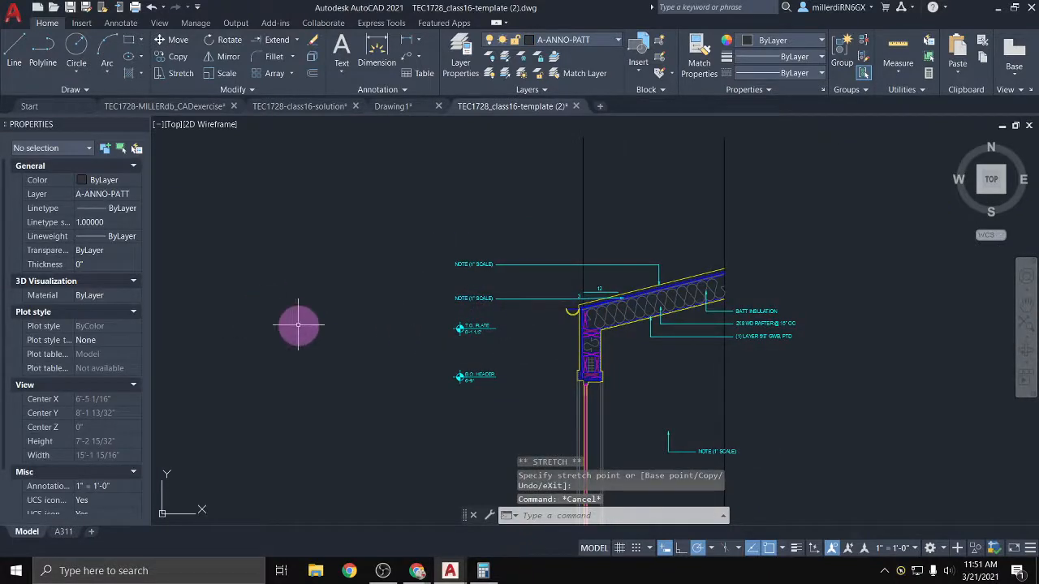
Compare the template leader symbols beside the section with the notes placed around the roof
scroll(174, 301, "down", 2)
scroll(242, 352, "down", 4)
middle_click_drag(243, 352, 462, 325)
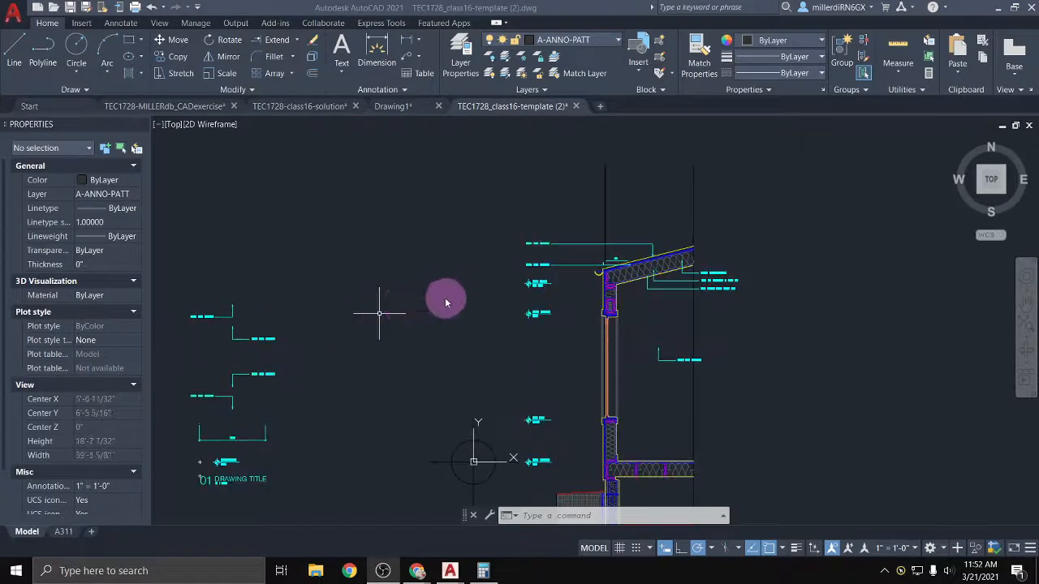
scroll(602, 271, "up", 6)
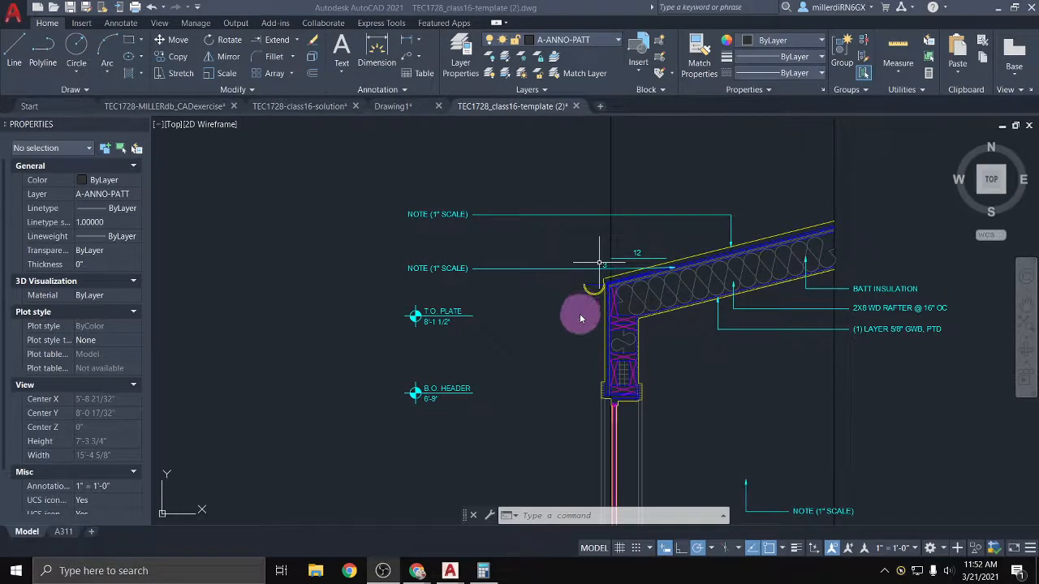
scroll(580, 318, "down", 4)
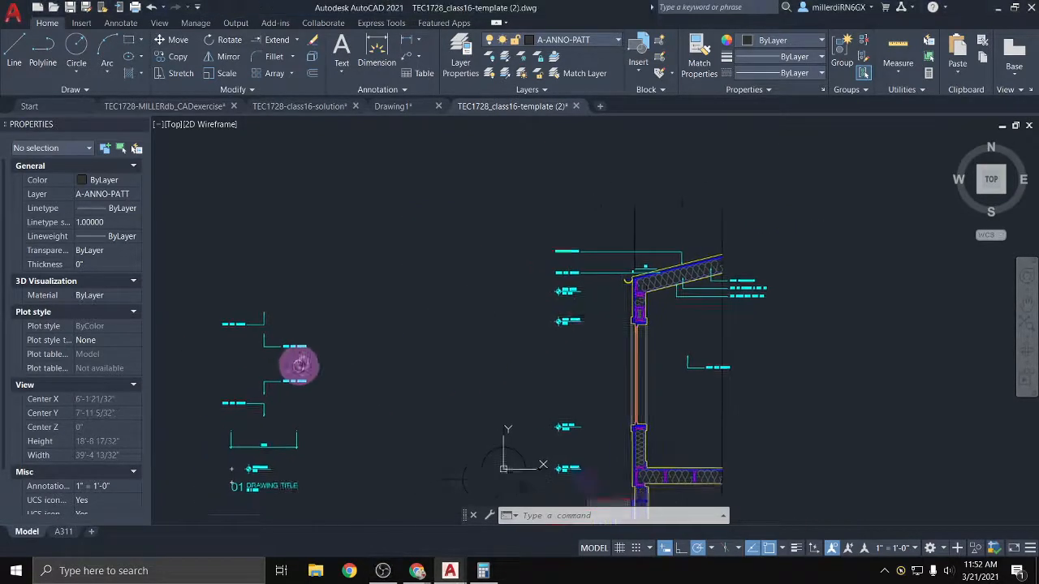
middle_click_drag(299, 365, 356, 335)
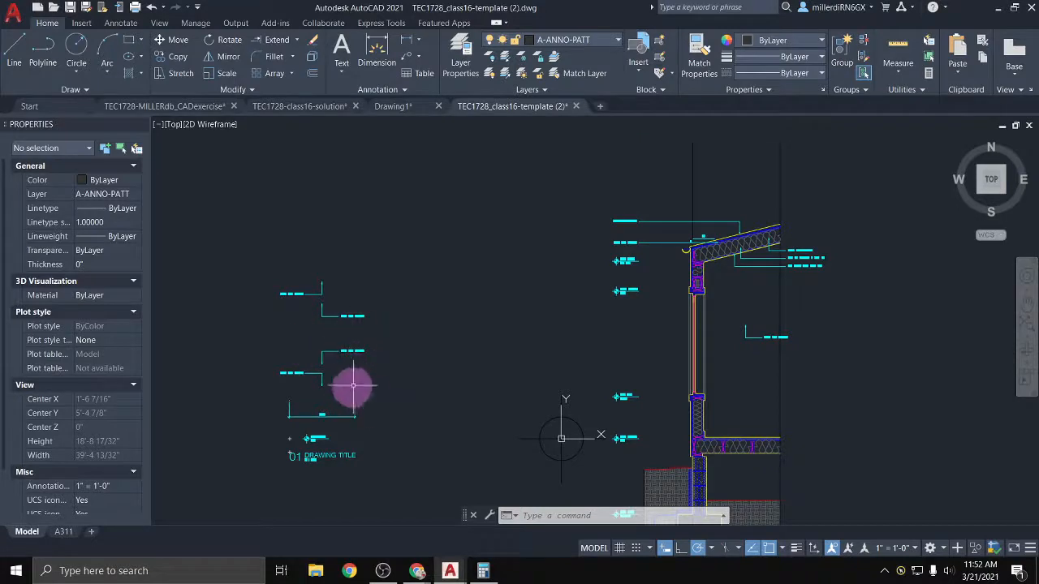
scroll(744, 242, "up", 2)
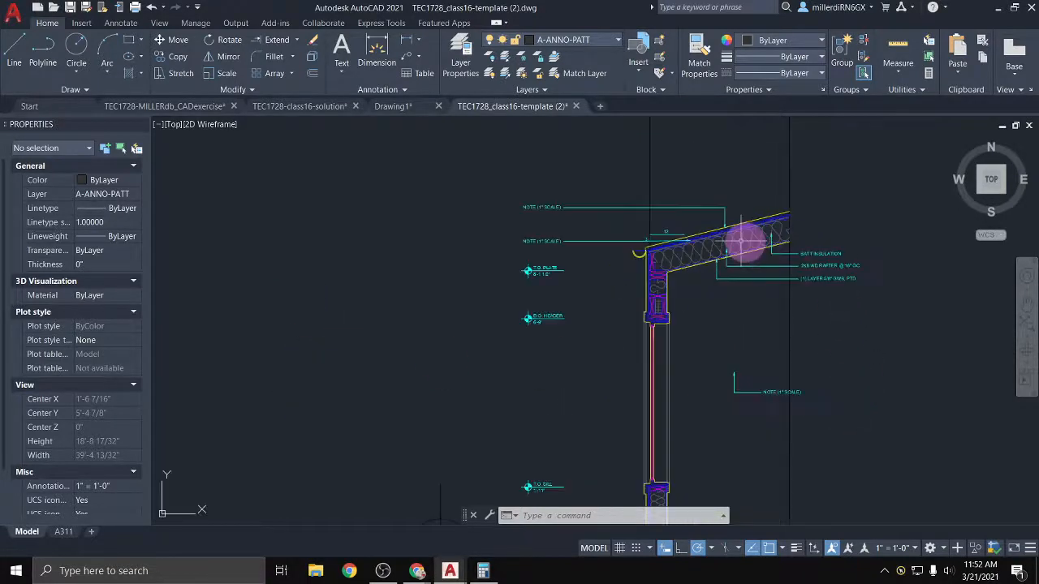
Stretch the arrowhead of the "2X8 WD RAFTER @ 16" OC" note to the inside corner where the wall meets the roof
scroll(745, 242, "up", 2)
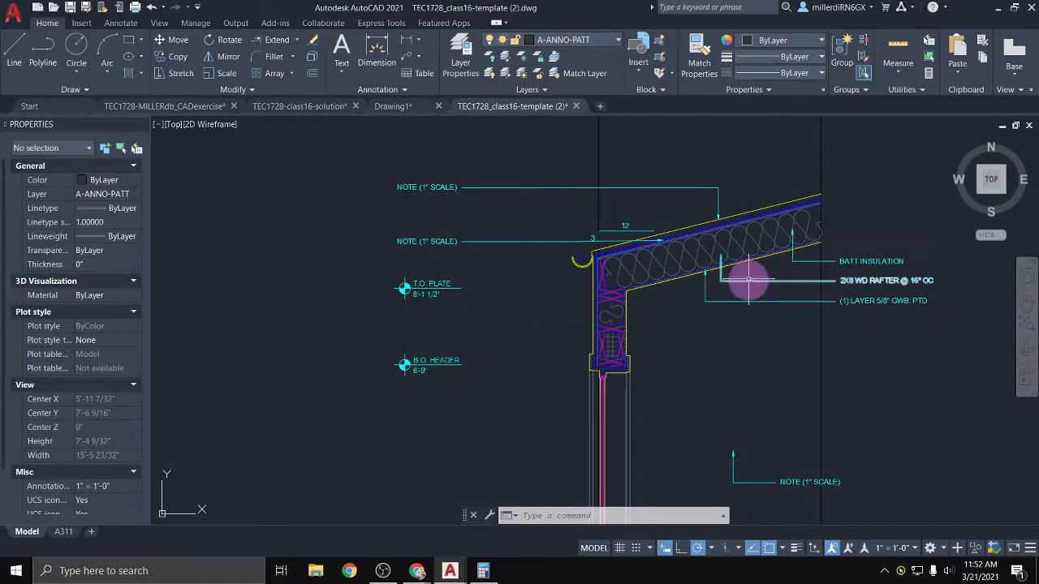
left_click(721, 255)
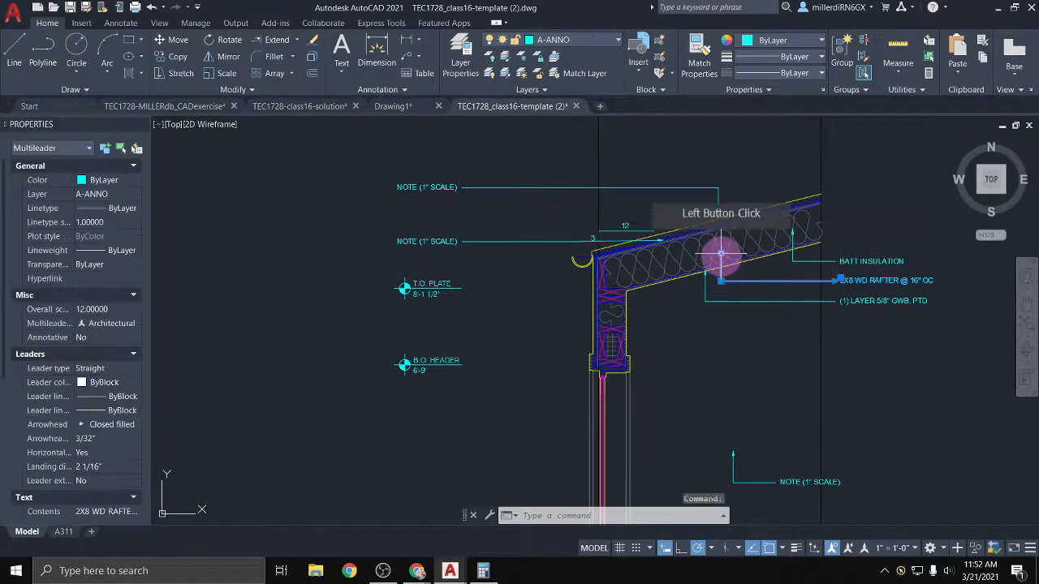
left_click(720, 255)
scroll(653, 280, "up", 2)
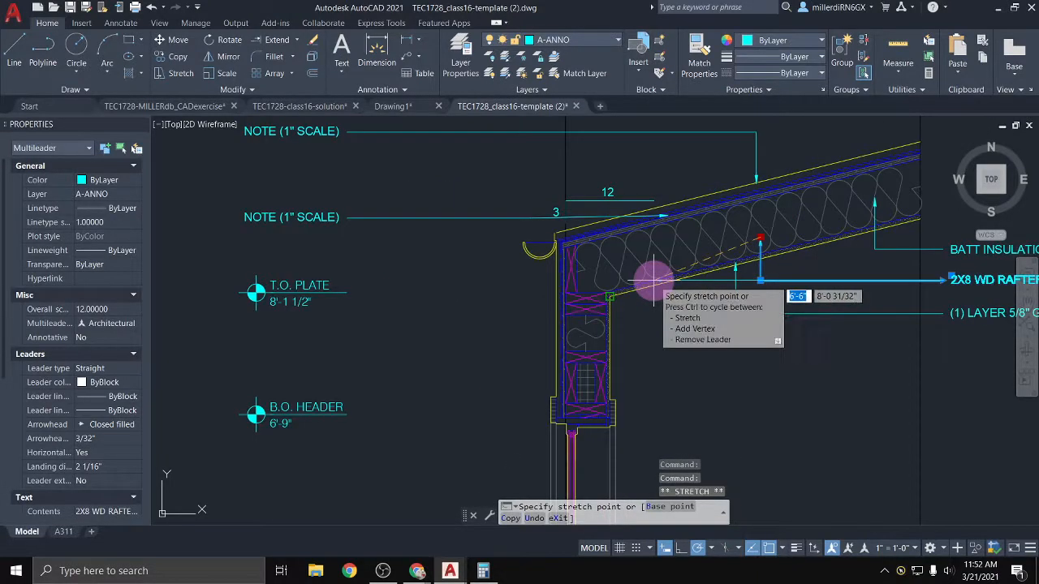
left_click(654, 281)
key("Escape")
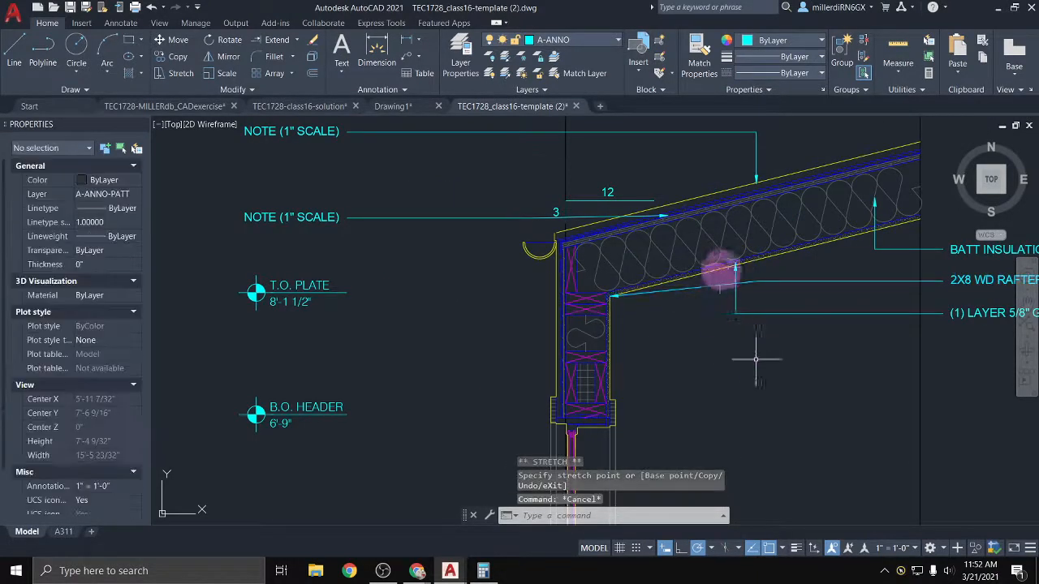
Stretch the arrowhead of the "(1) LAYER 5/8" GWB, PTD" note into the roof insulation just above the wall
left_click(734, 270)
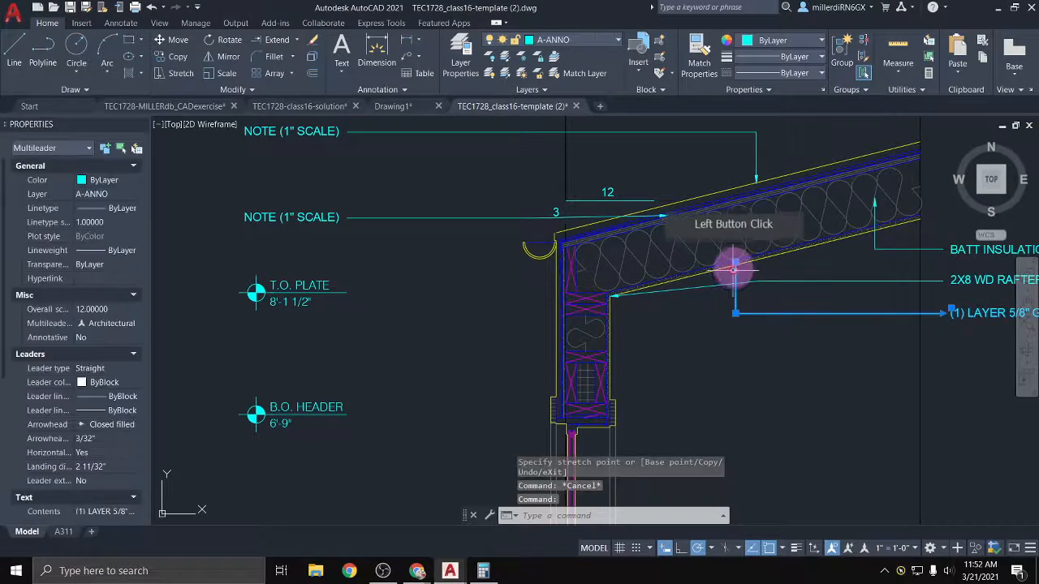
left_click(734, 270)
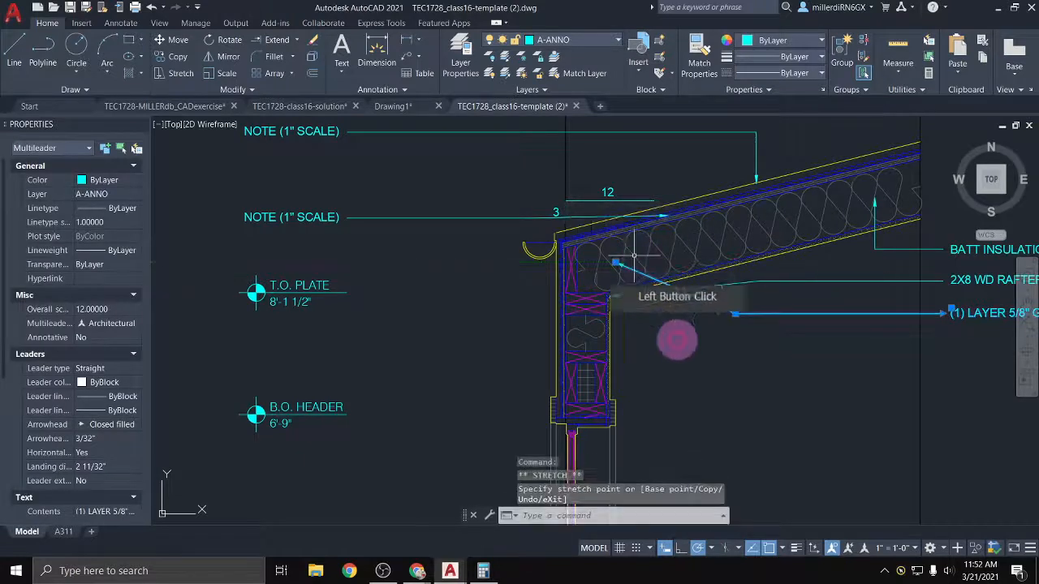
left_click(633, 254)
key("Escape")
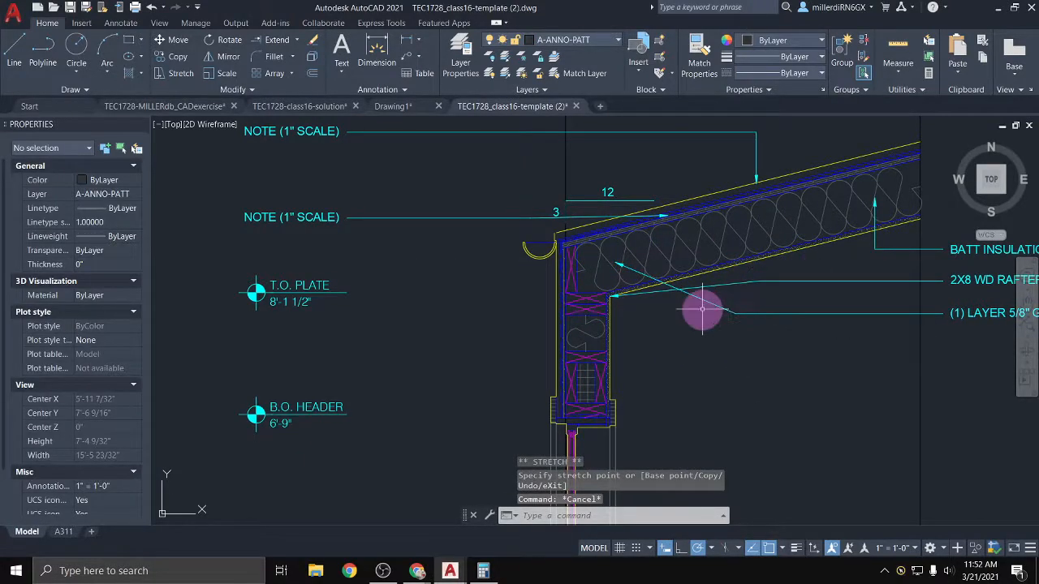
scroll(770, 288, "down", 4)
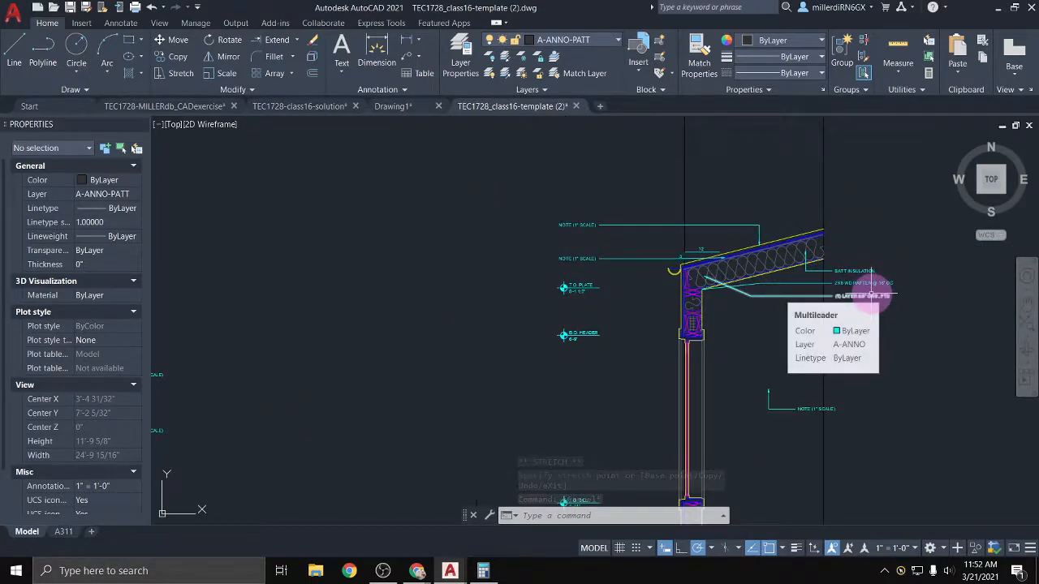
scroll(759, 280, "up", 4)
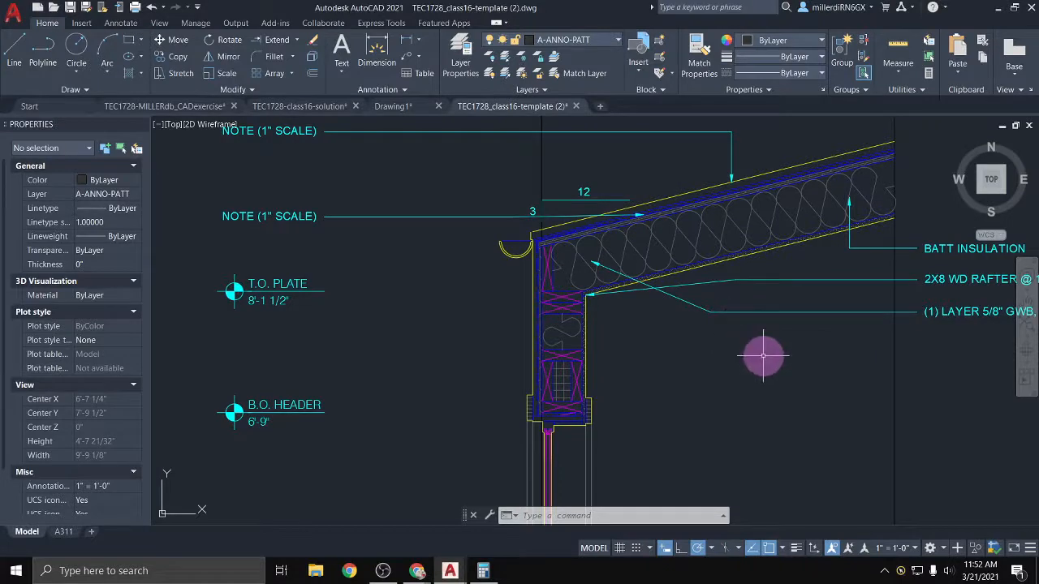
key("Escape")
scroll(775, 340, "down", 2)
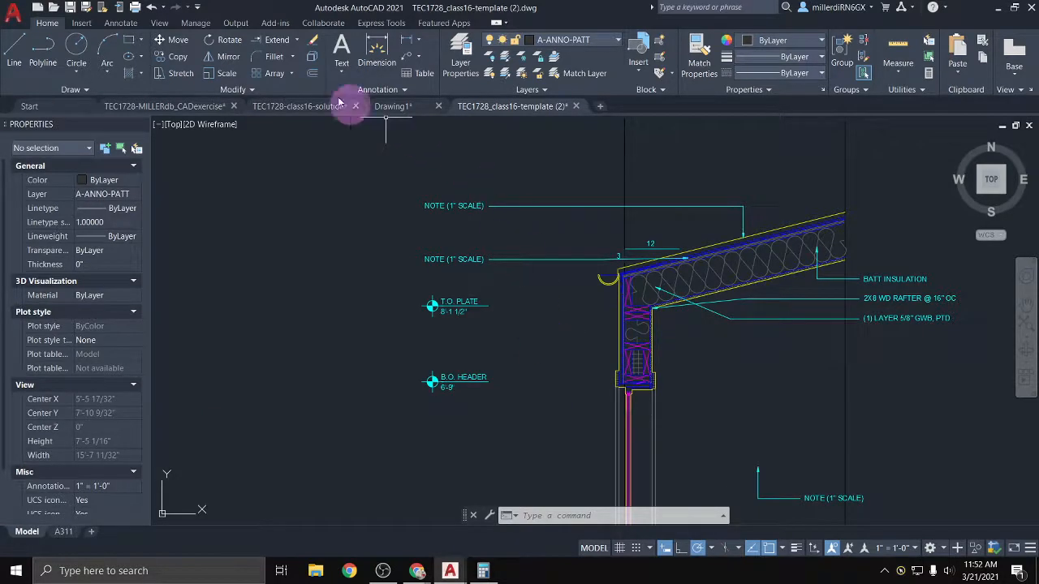
Save the drawing as a new file on the Desktop, named TEC1728_, the author's surname and initials, and -class16
left_click(89, 11)
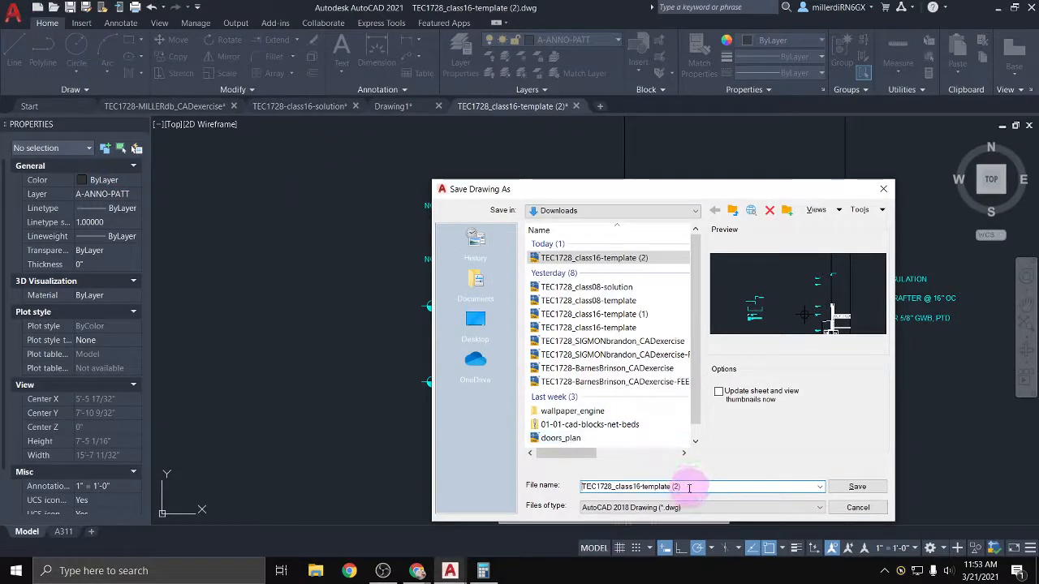
left_click(477, 325)
left_click(699, 489)
left_click_drag(698, 489, 638, 487)
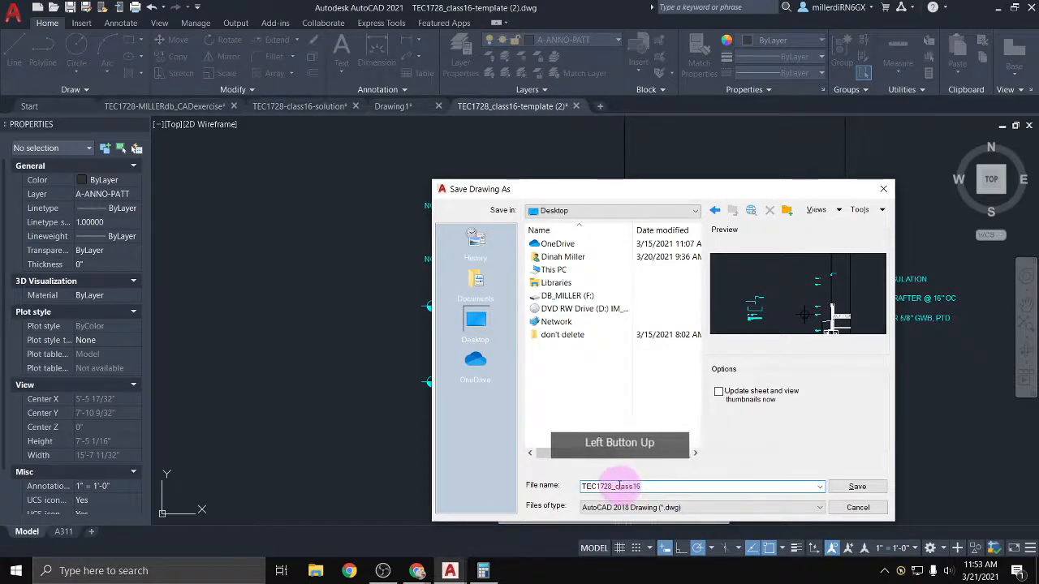
key("BackSpace")
left_click(614, 486)
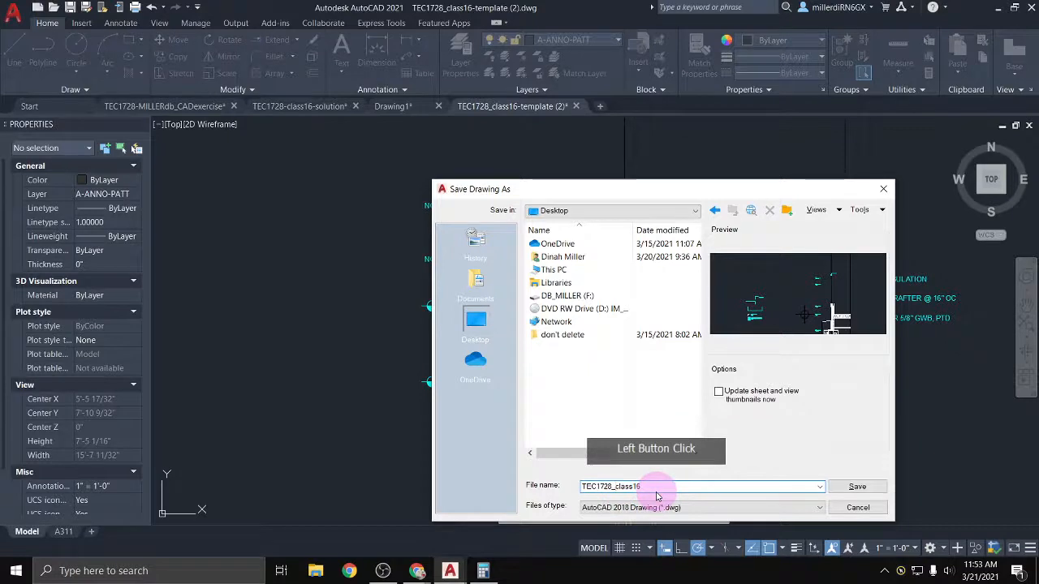
type("MILLERd")
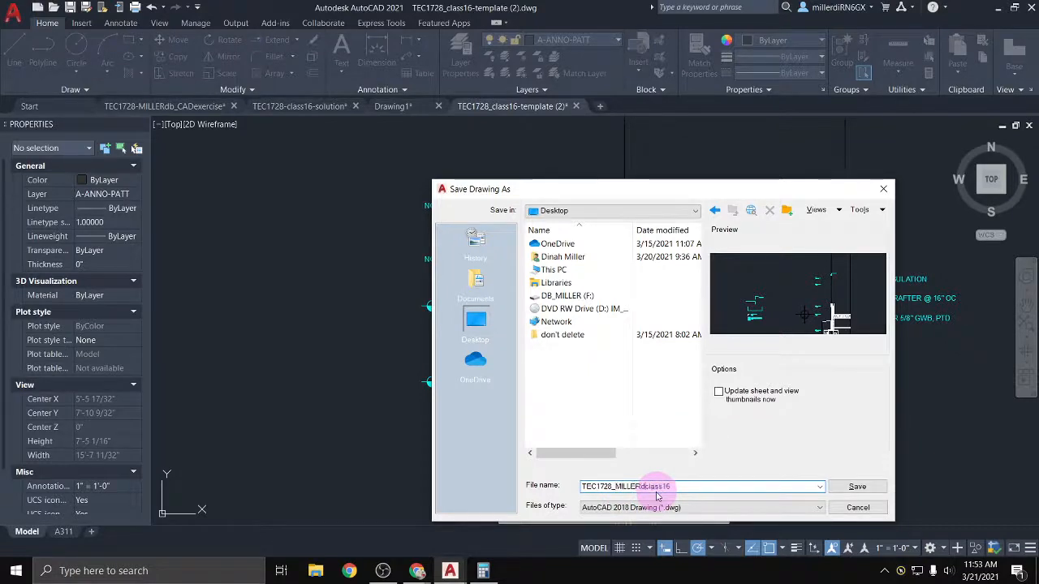
type("b")
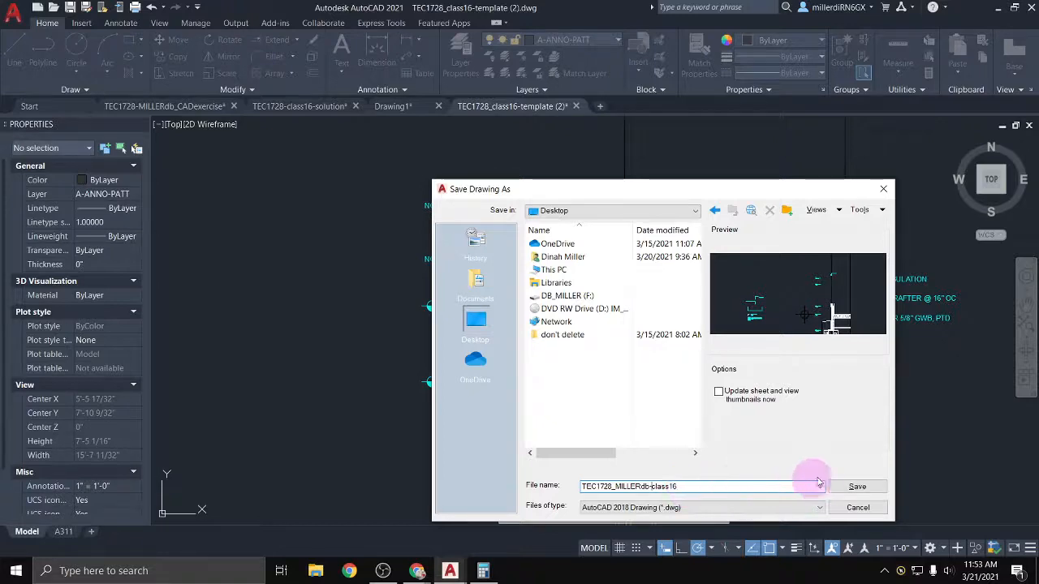
left_click(852, 487)
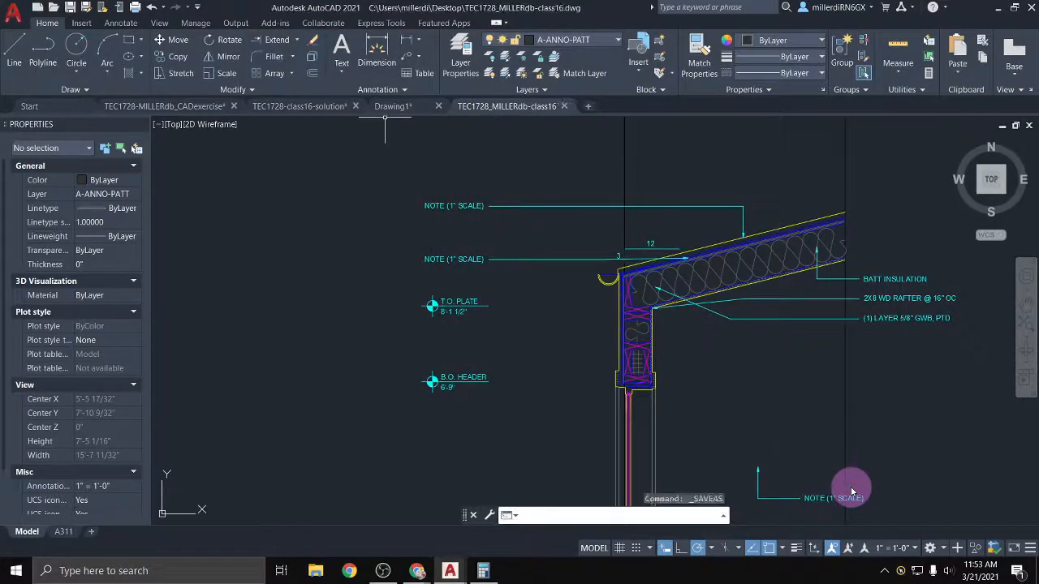